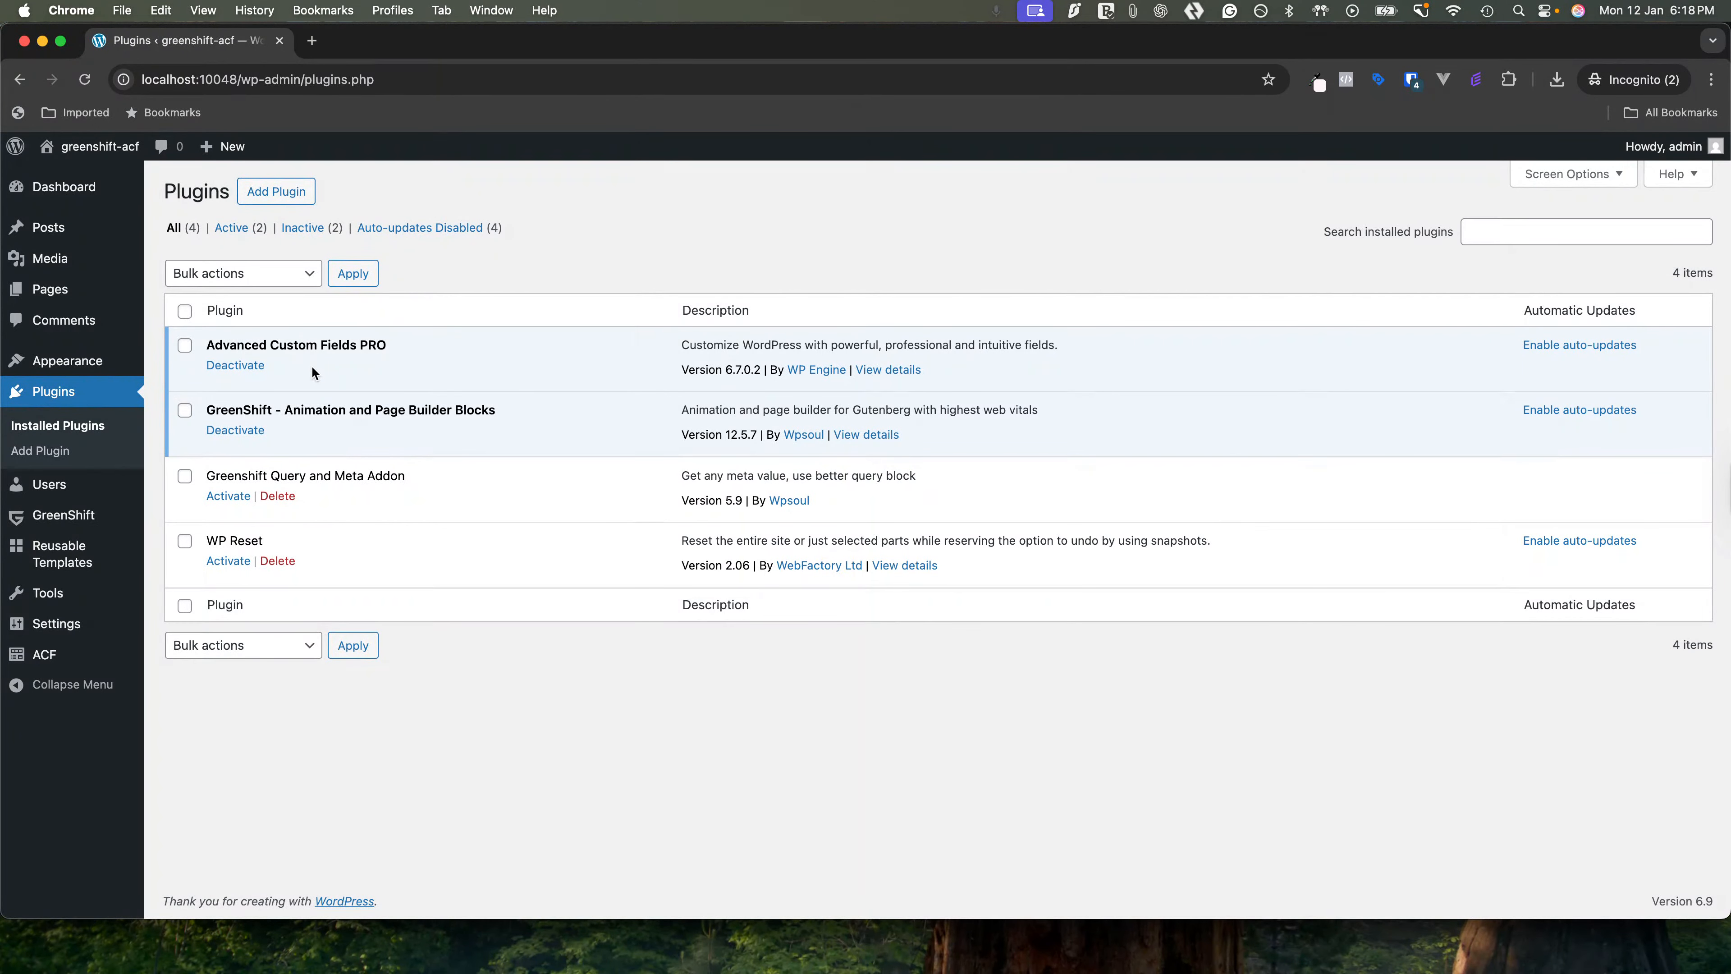
# - Activate the Greenshift Query and Meta Addon plugin and check which theme is active before returning to the plugin list
pyautogui.click(230, 498)
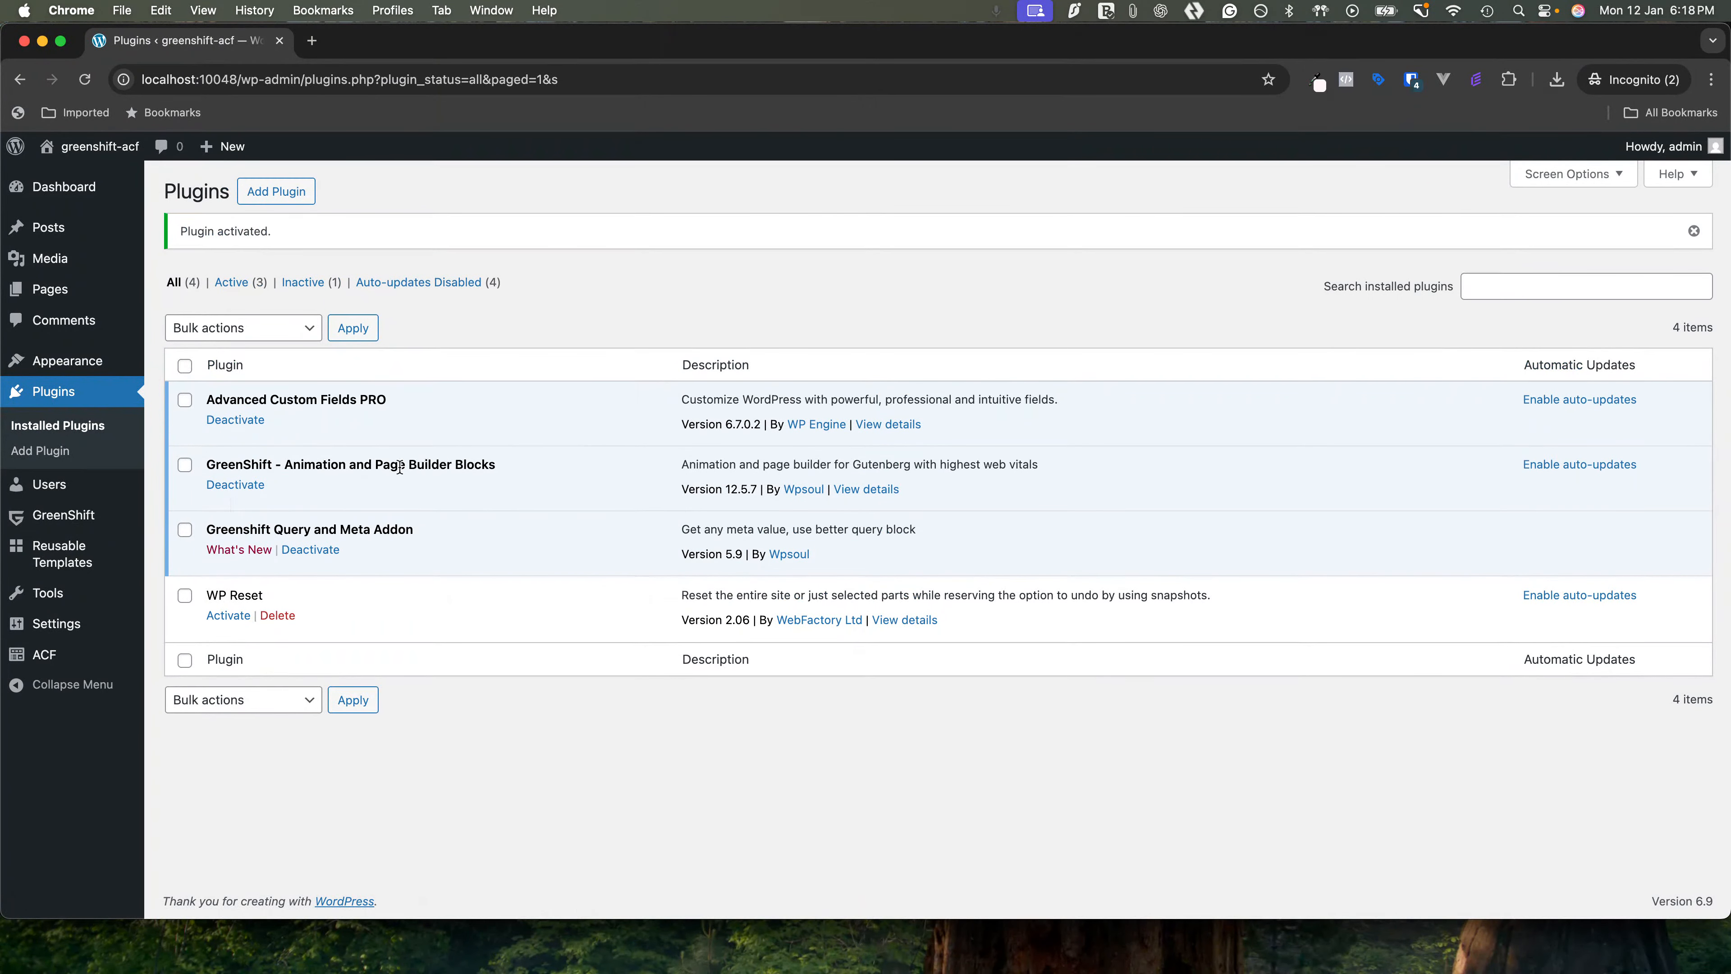
pyautogui.moveTo(89, 368)
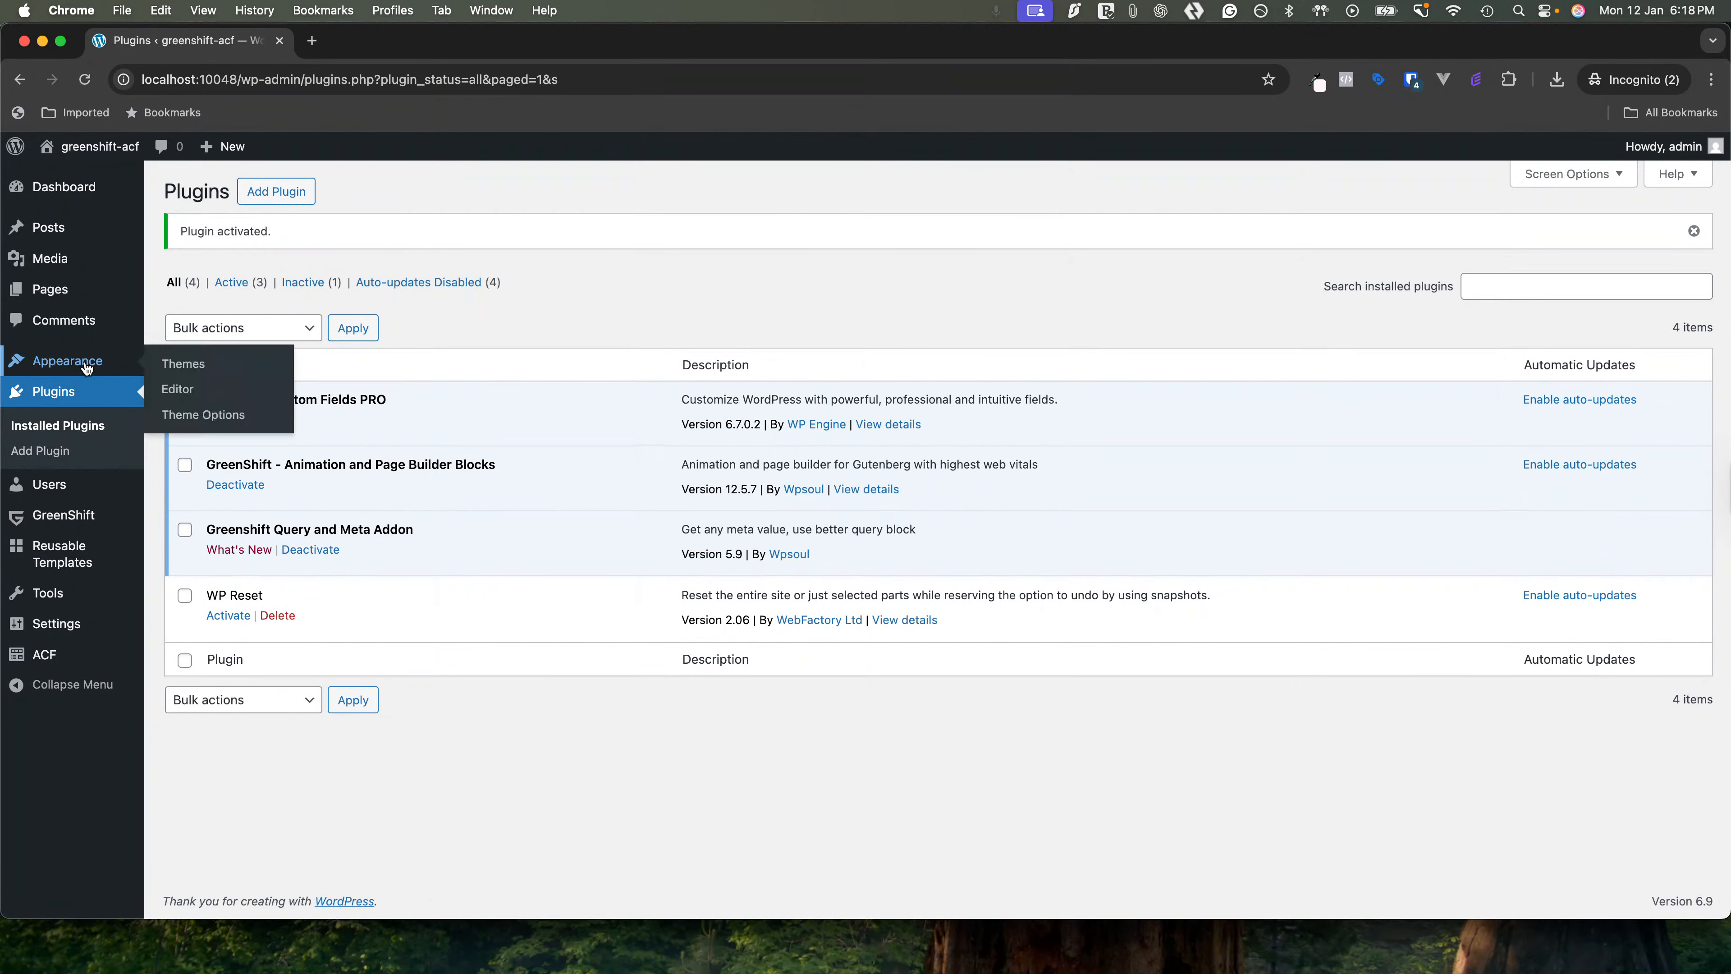
pyautogui.click(165, 368)
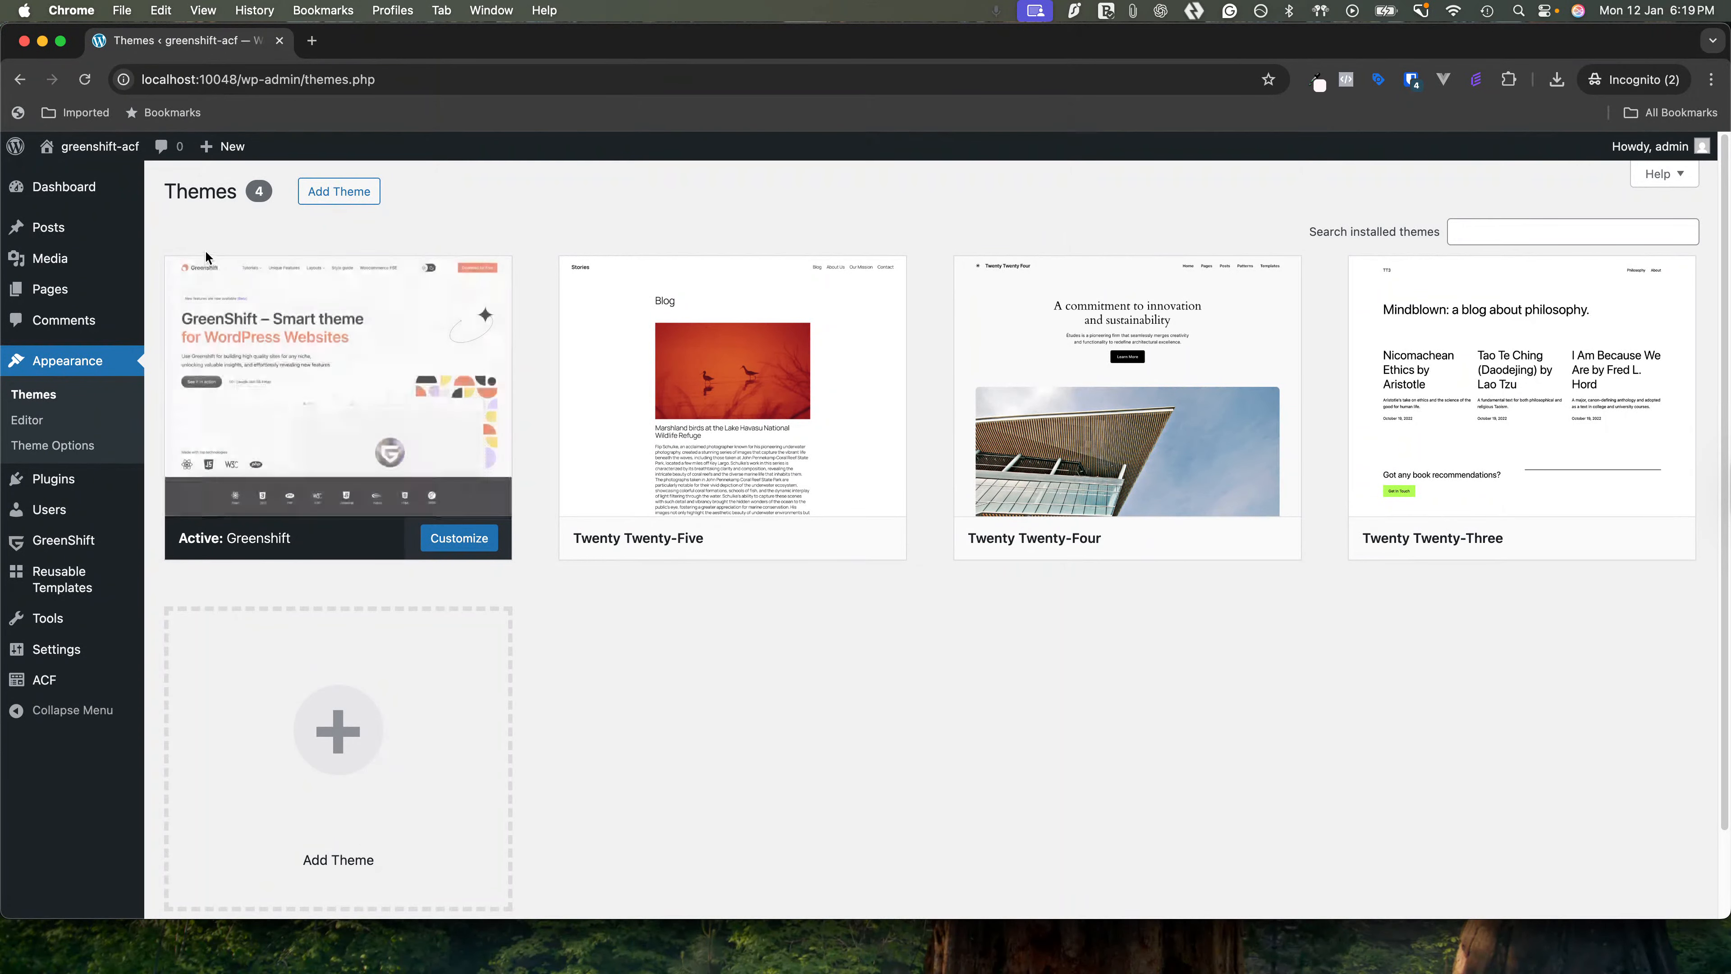
pyautogui.moveTo(214, 404)
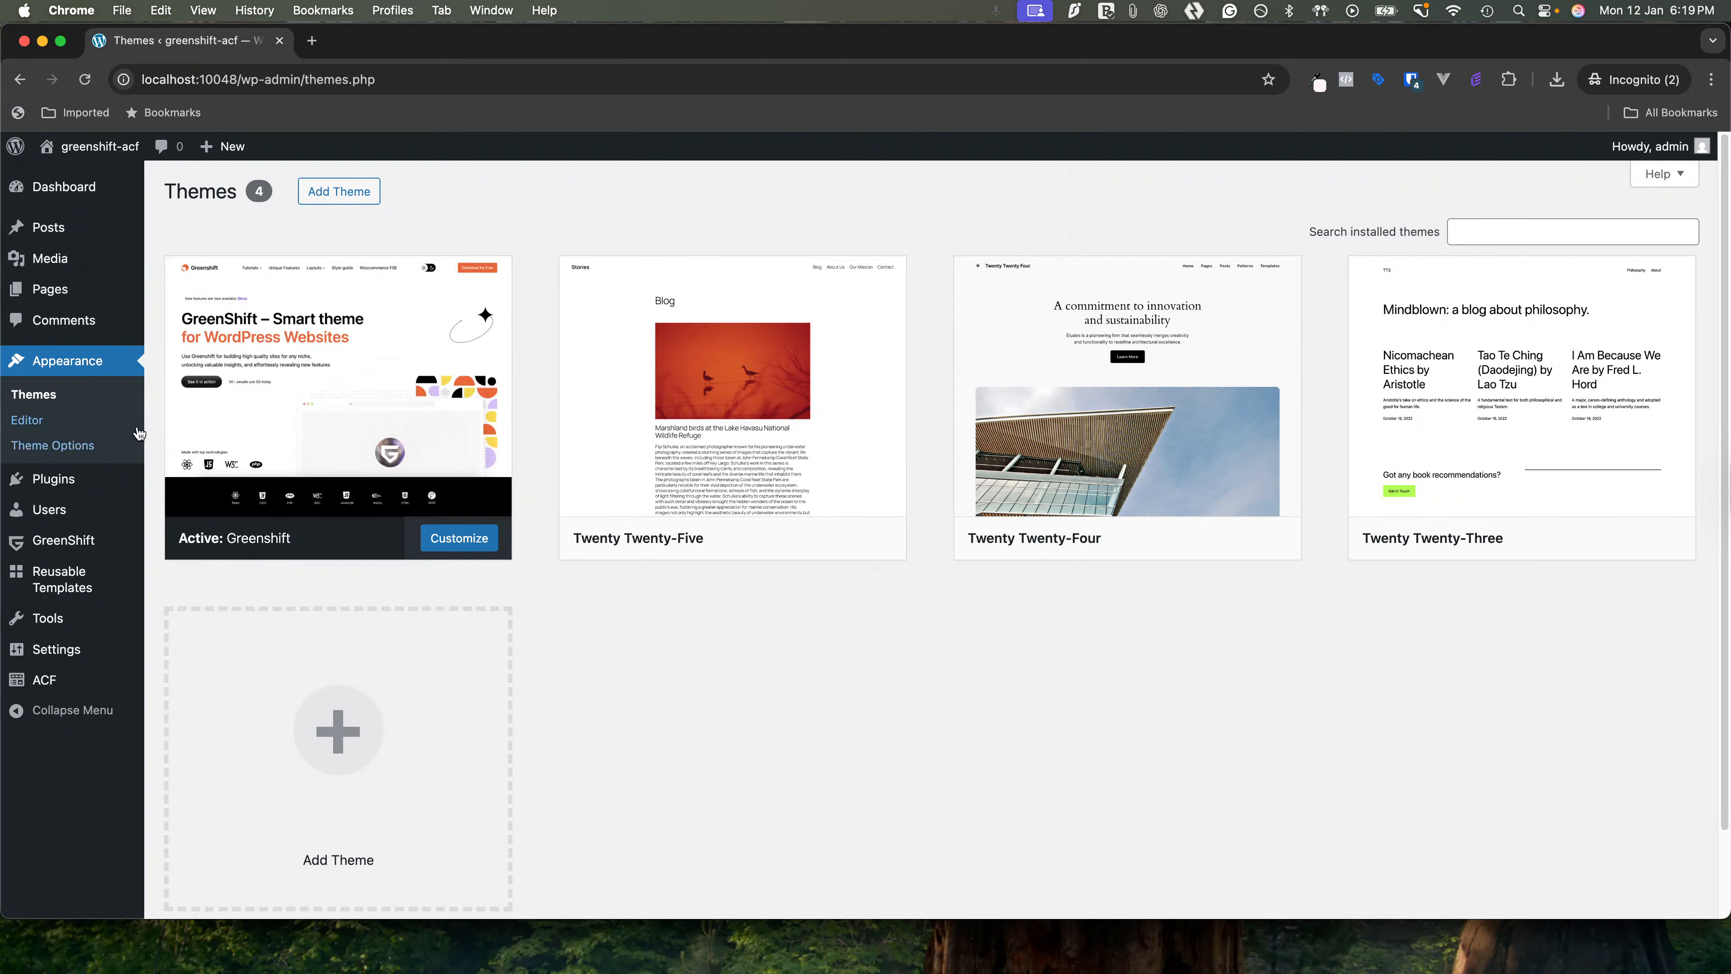
pyautogui.click(67, 480)
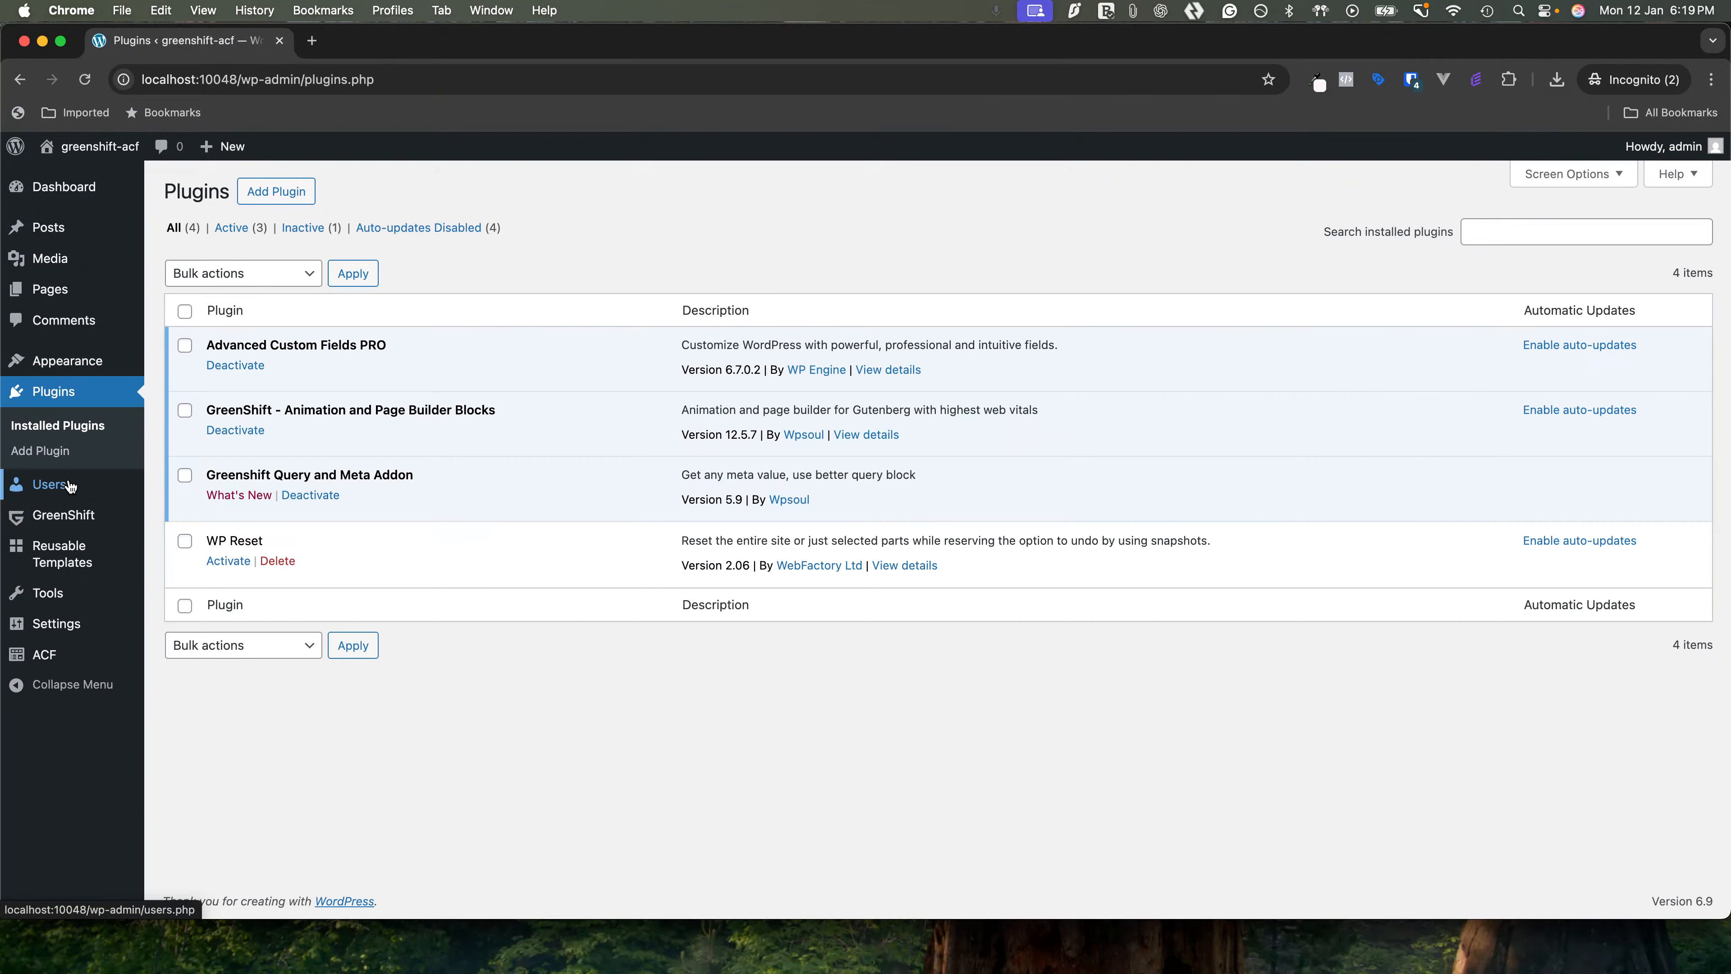
# - Switch to the TextEdit notes and review the planned Course and Lesson content types and their fields
pyautogui.moveTo(470, 973)
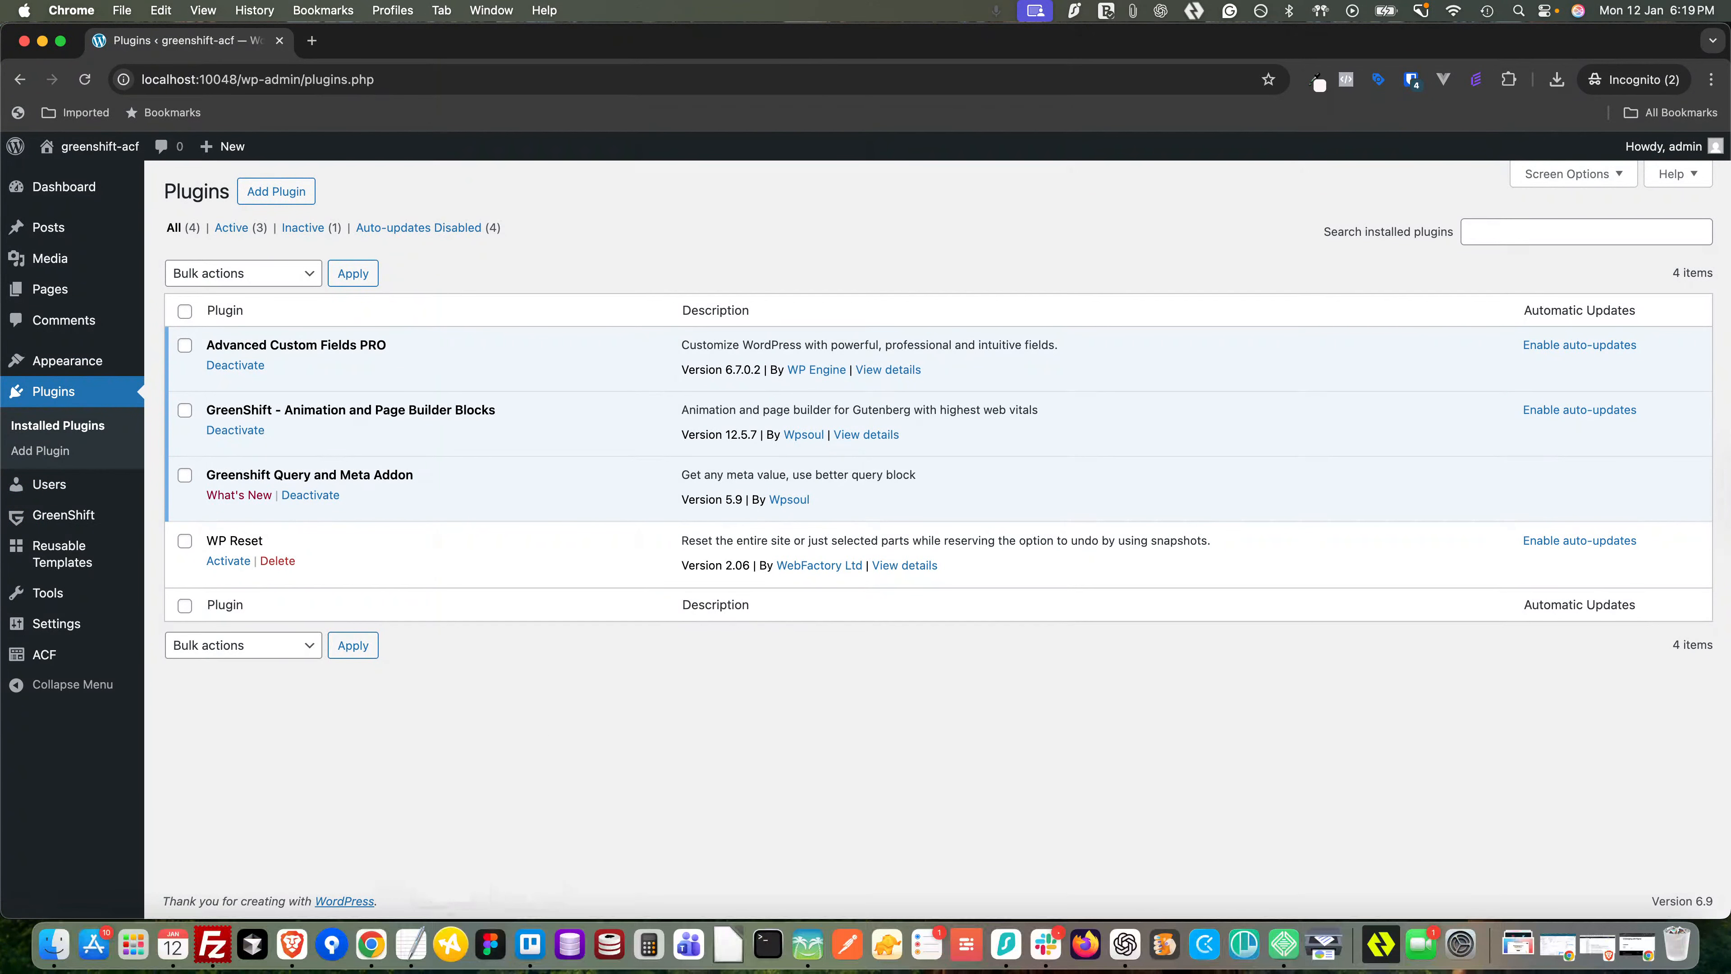
pyautogui.click(412, 945)
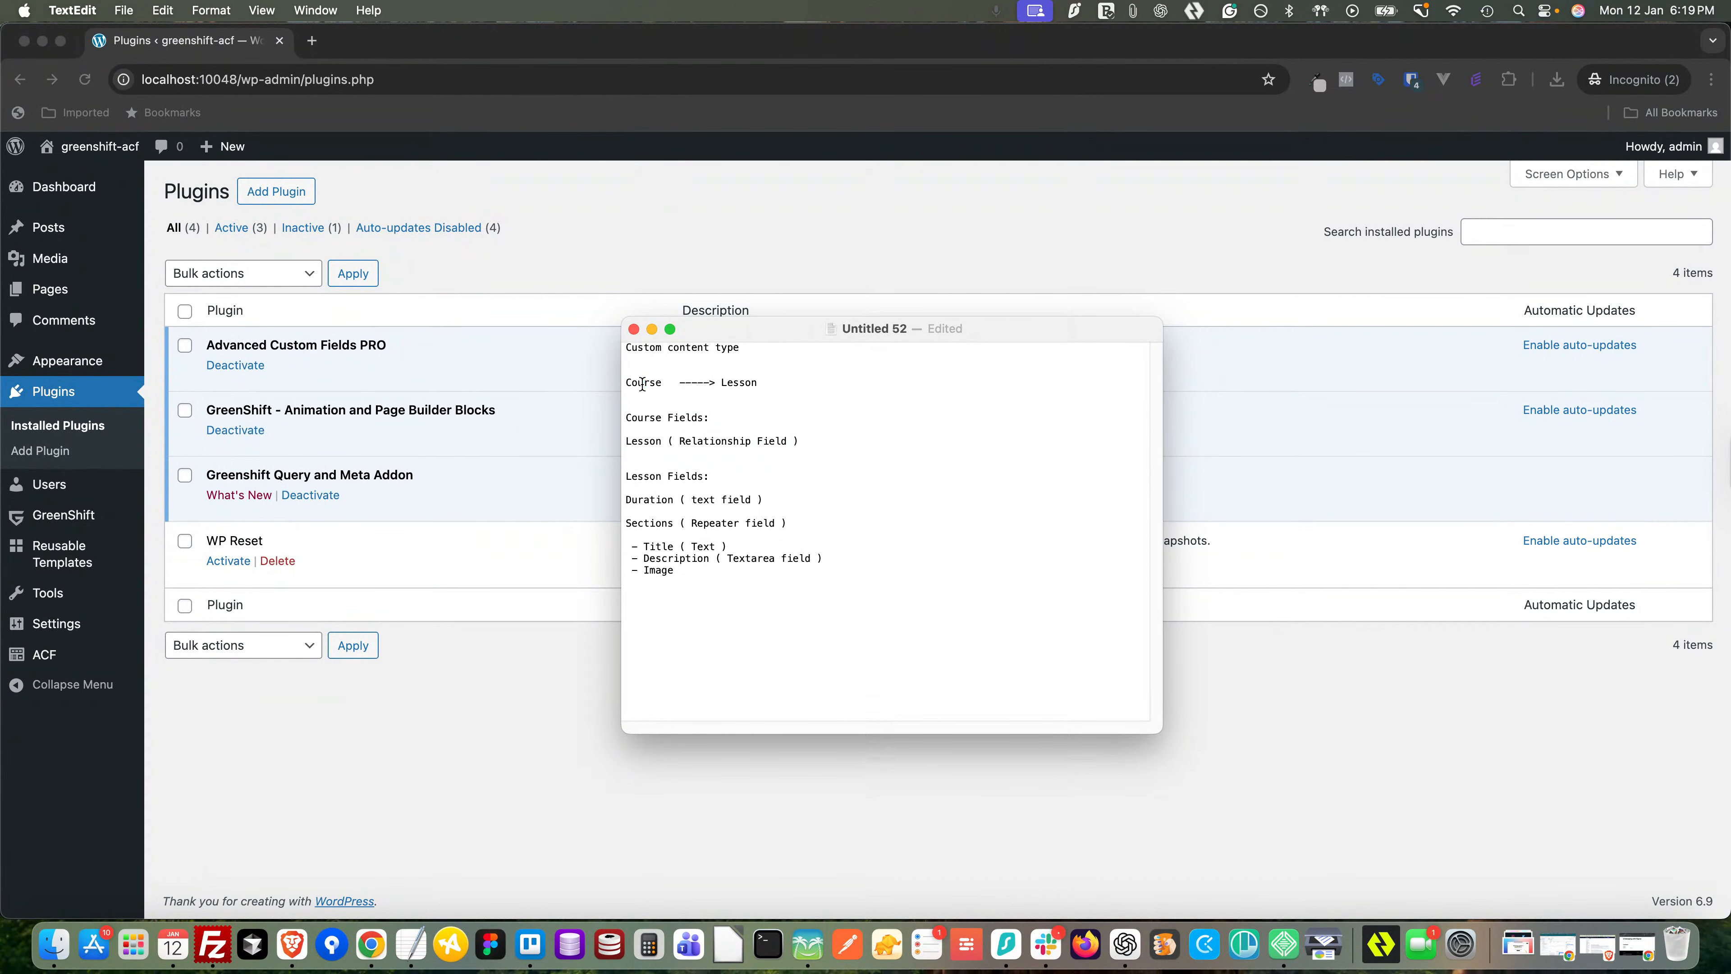
pyautogui.click(643, 383)
pyautogui.moveTo(685, 572); pyautogui.dragTo(669, 480)
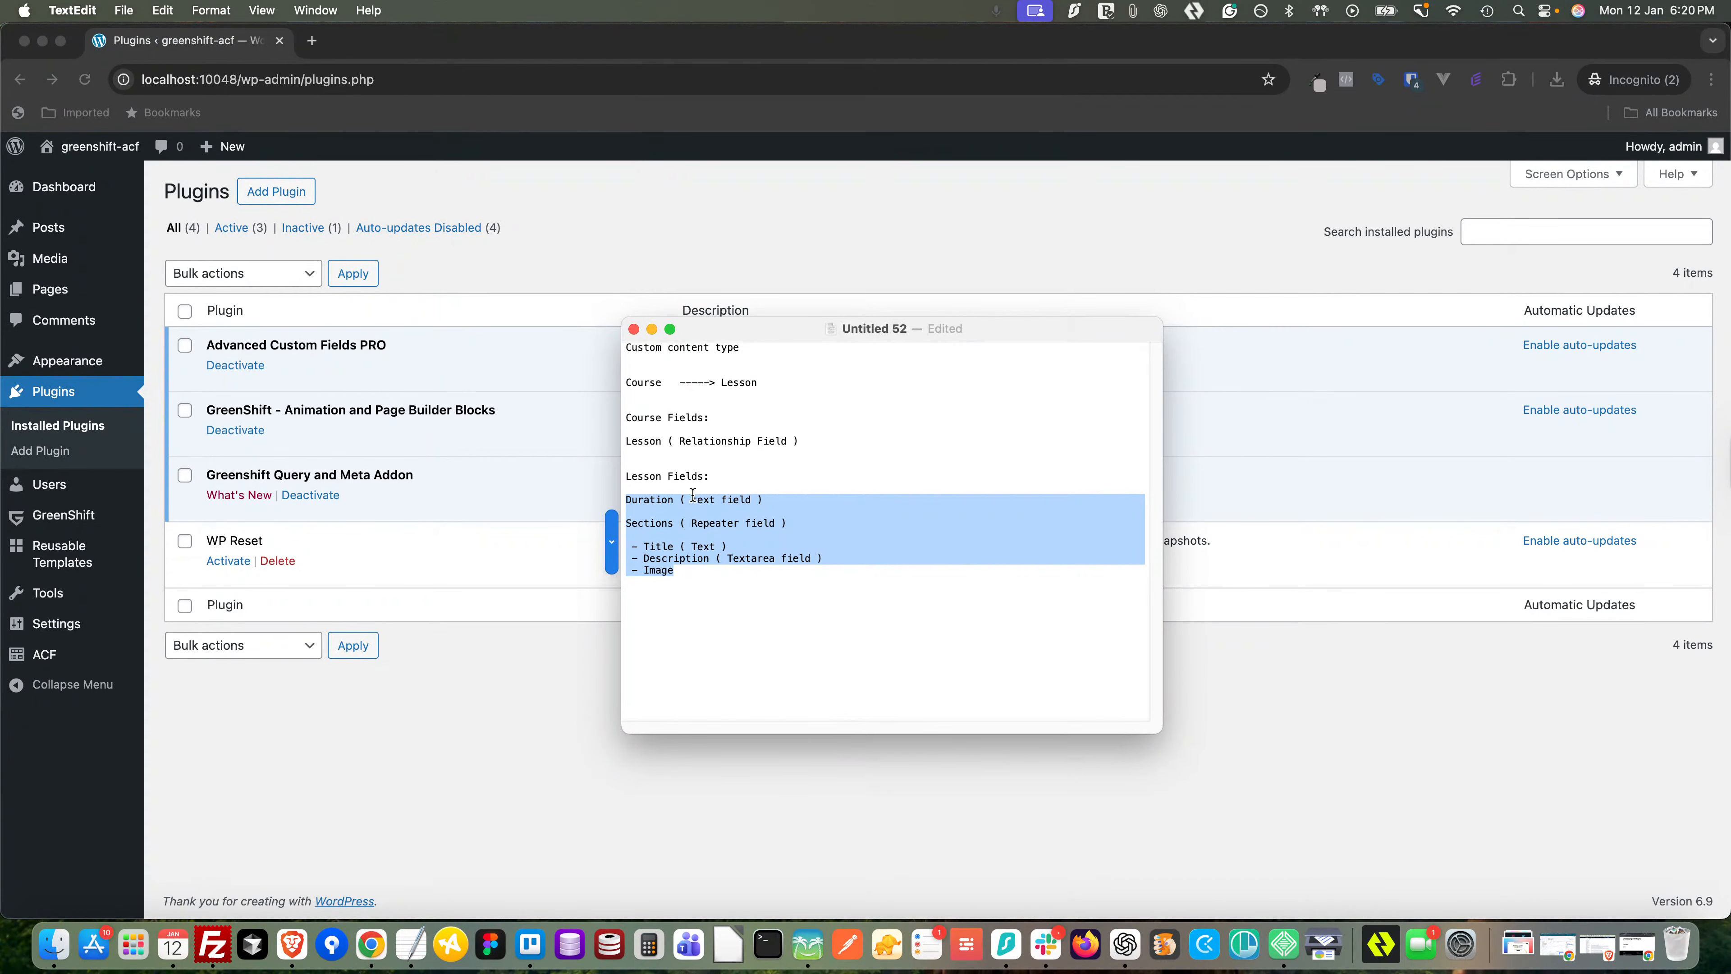
pyautogui.click(467, 704)
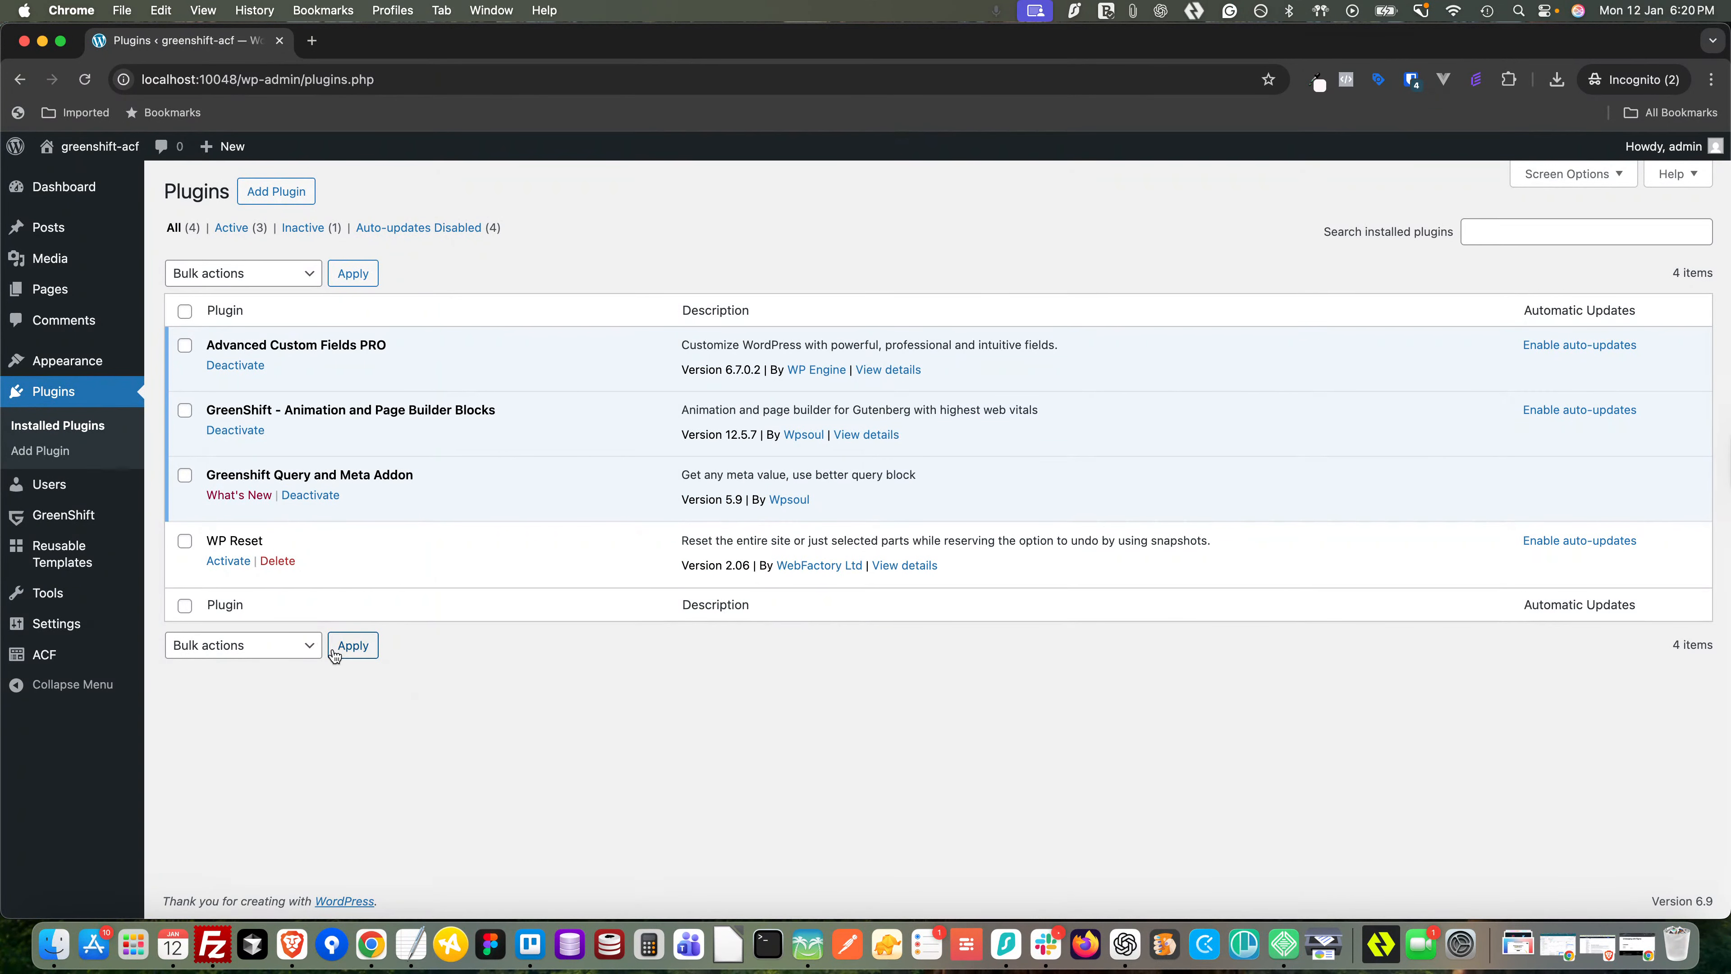
# - Add a new ACF post type in WordPress with the plural label Courses
pyautogui.moveTo(70, 660)
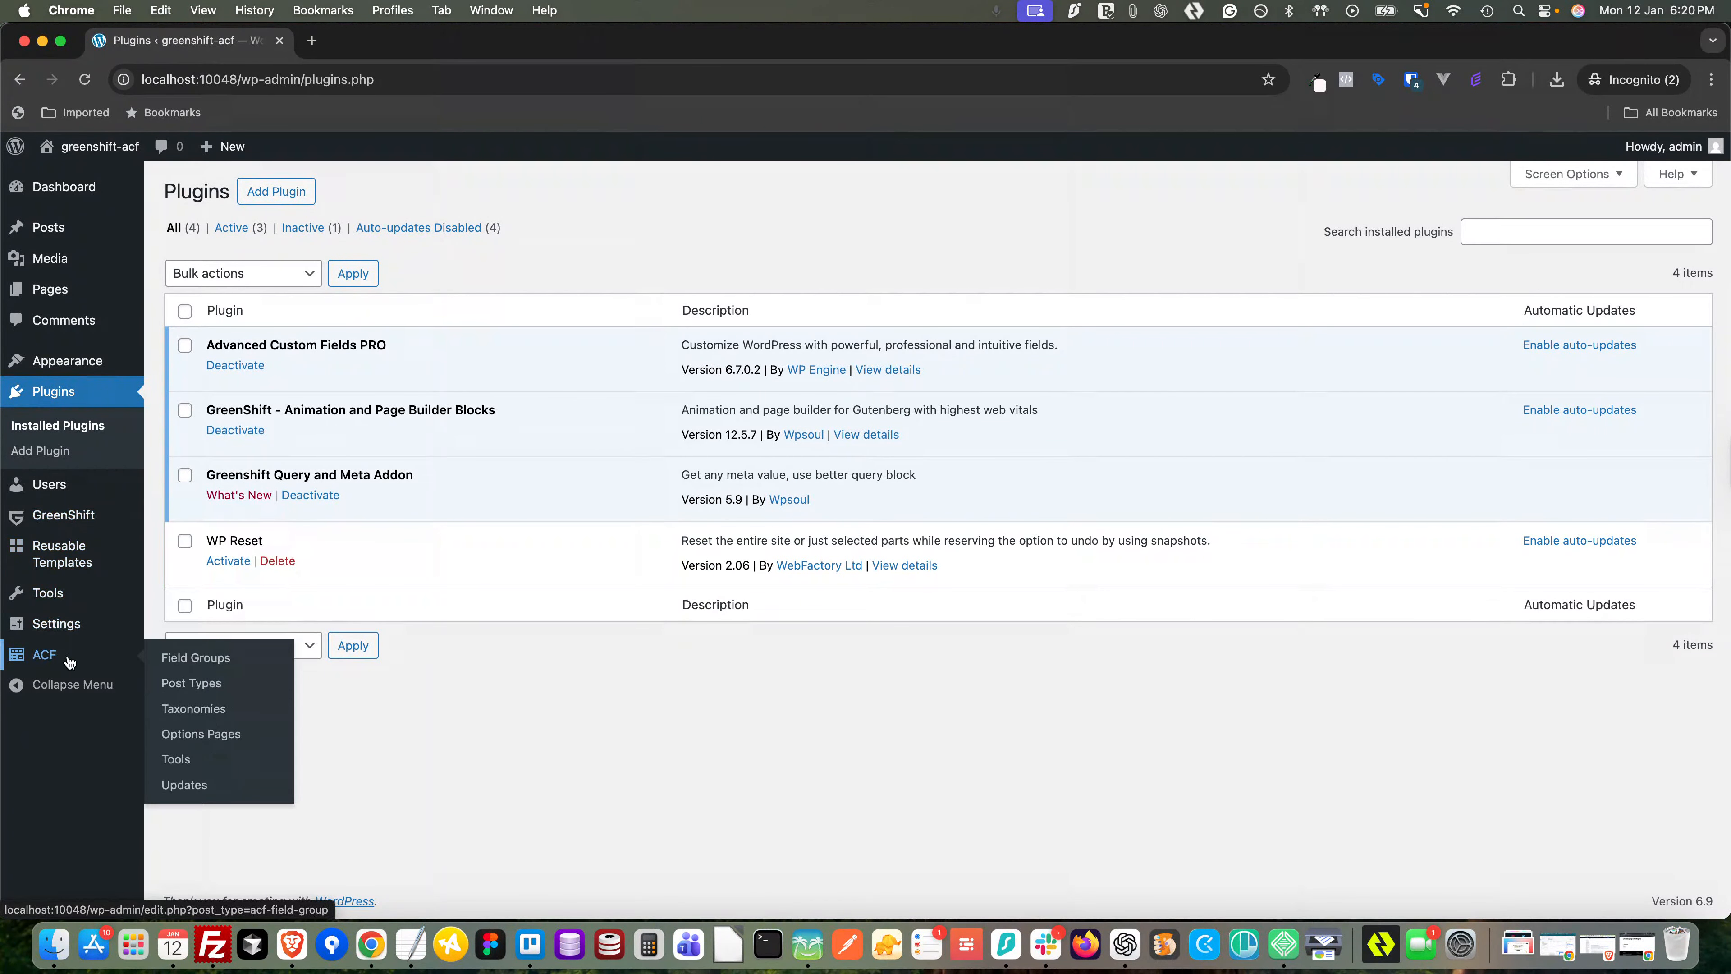
pyautogui.click(176, 685)
pyautogui.click(968, 680)
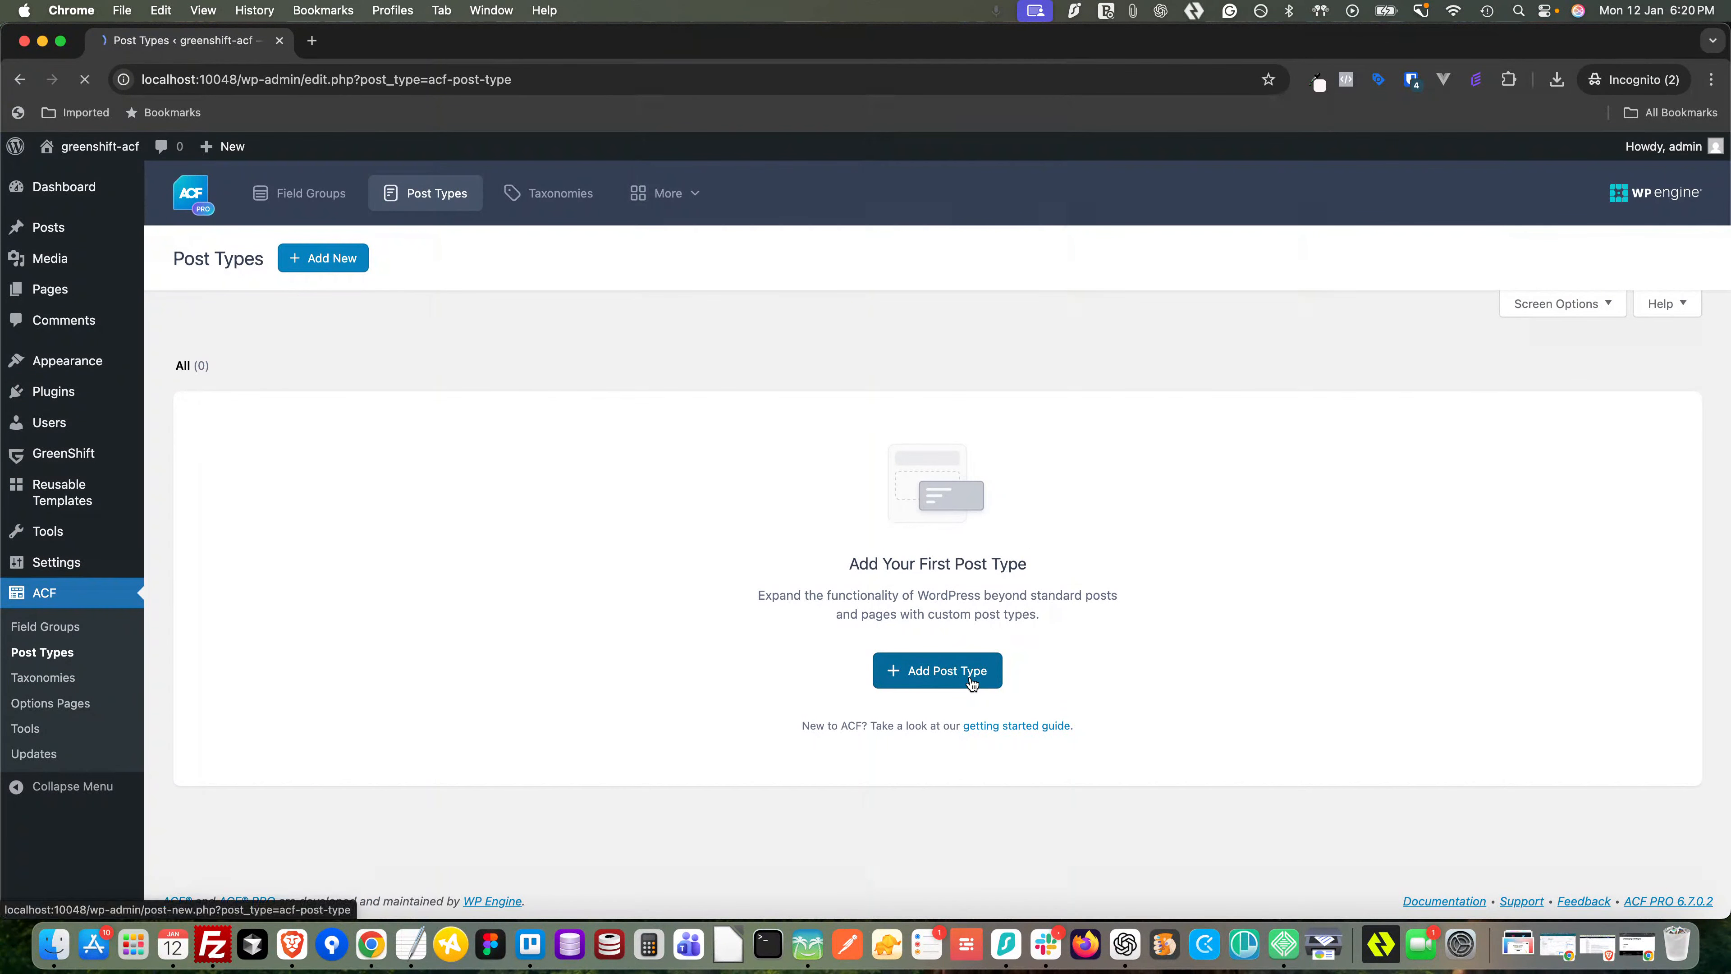
pyautogui.click(465, 659)
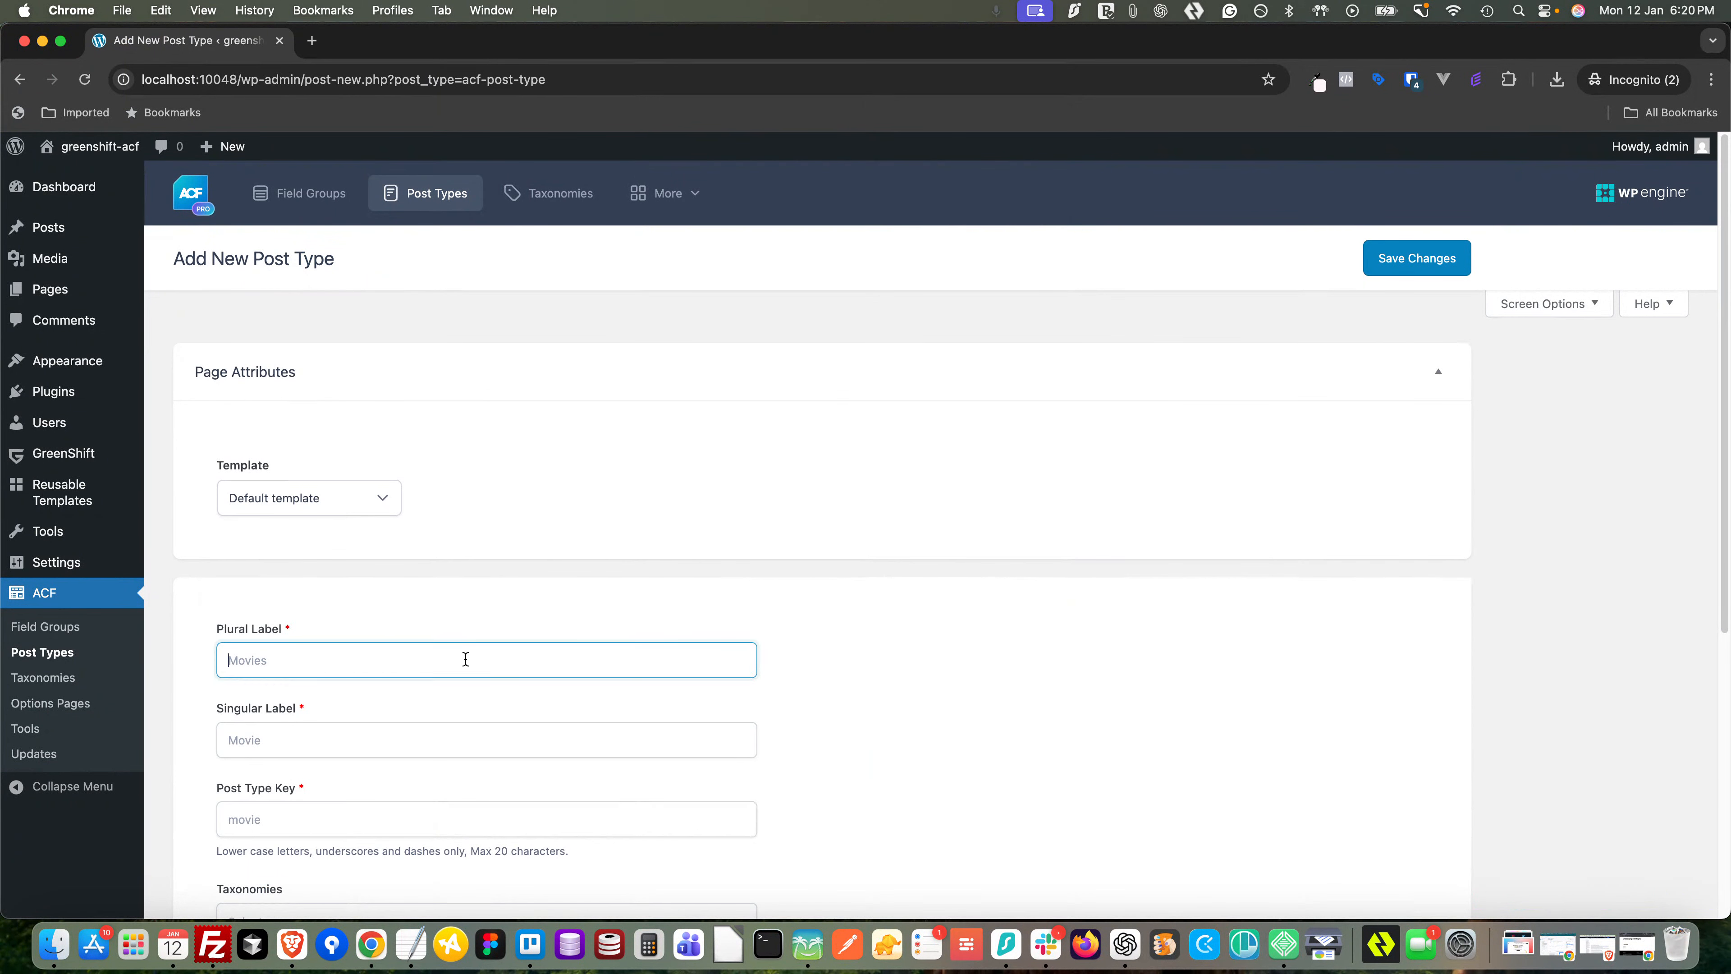
pyautogui.scroll(-2, 467, 656)
pyautogui.write('COures')
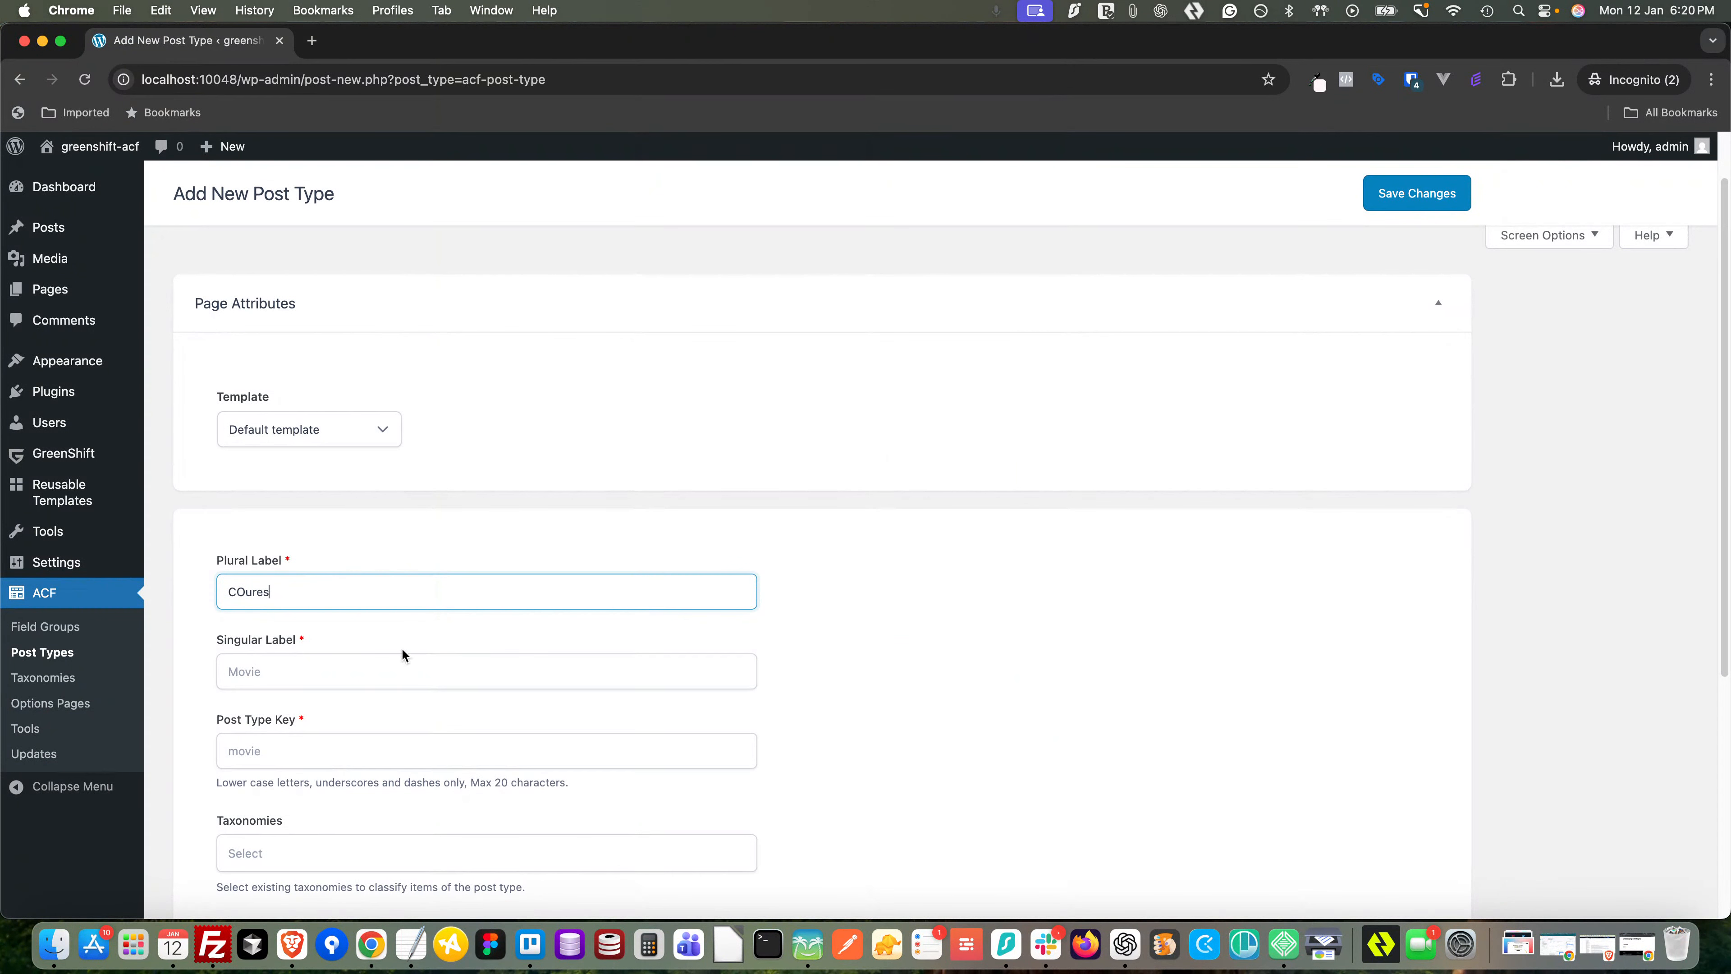
pyautogui.click(246, 592)
pyautogui.press('BackSpace')
pyautogui.write('o')
pyautogui.moveTo(289, 595); pyautogui.dragTo(217, 596)
pyautogui.write('Courses')
# - Give the Courses post type the singular label Course and save it
pyautogui.click(244, 676)
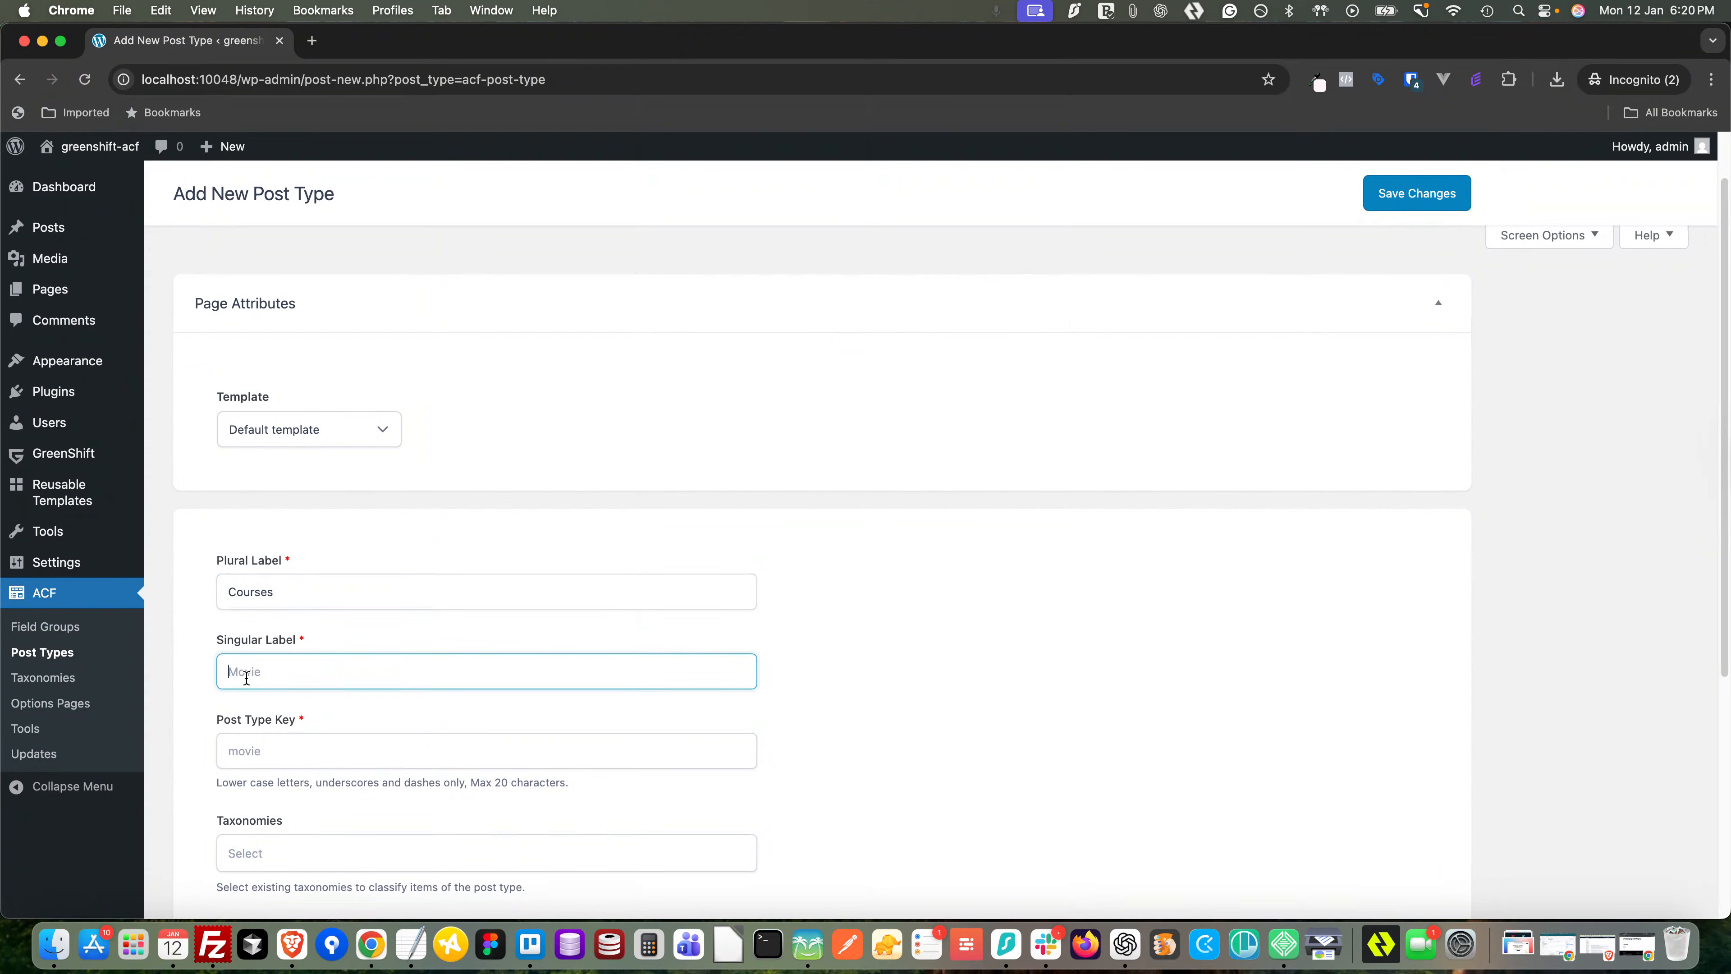
pyautogui.write('Course')
pyautogui.scroll(-3, 235, 708)
pyautogui.click(206, 721)
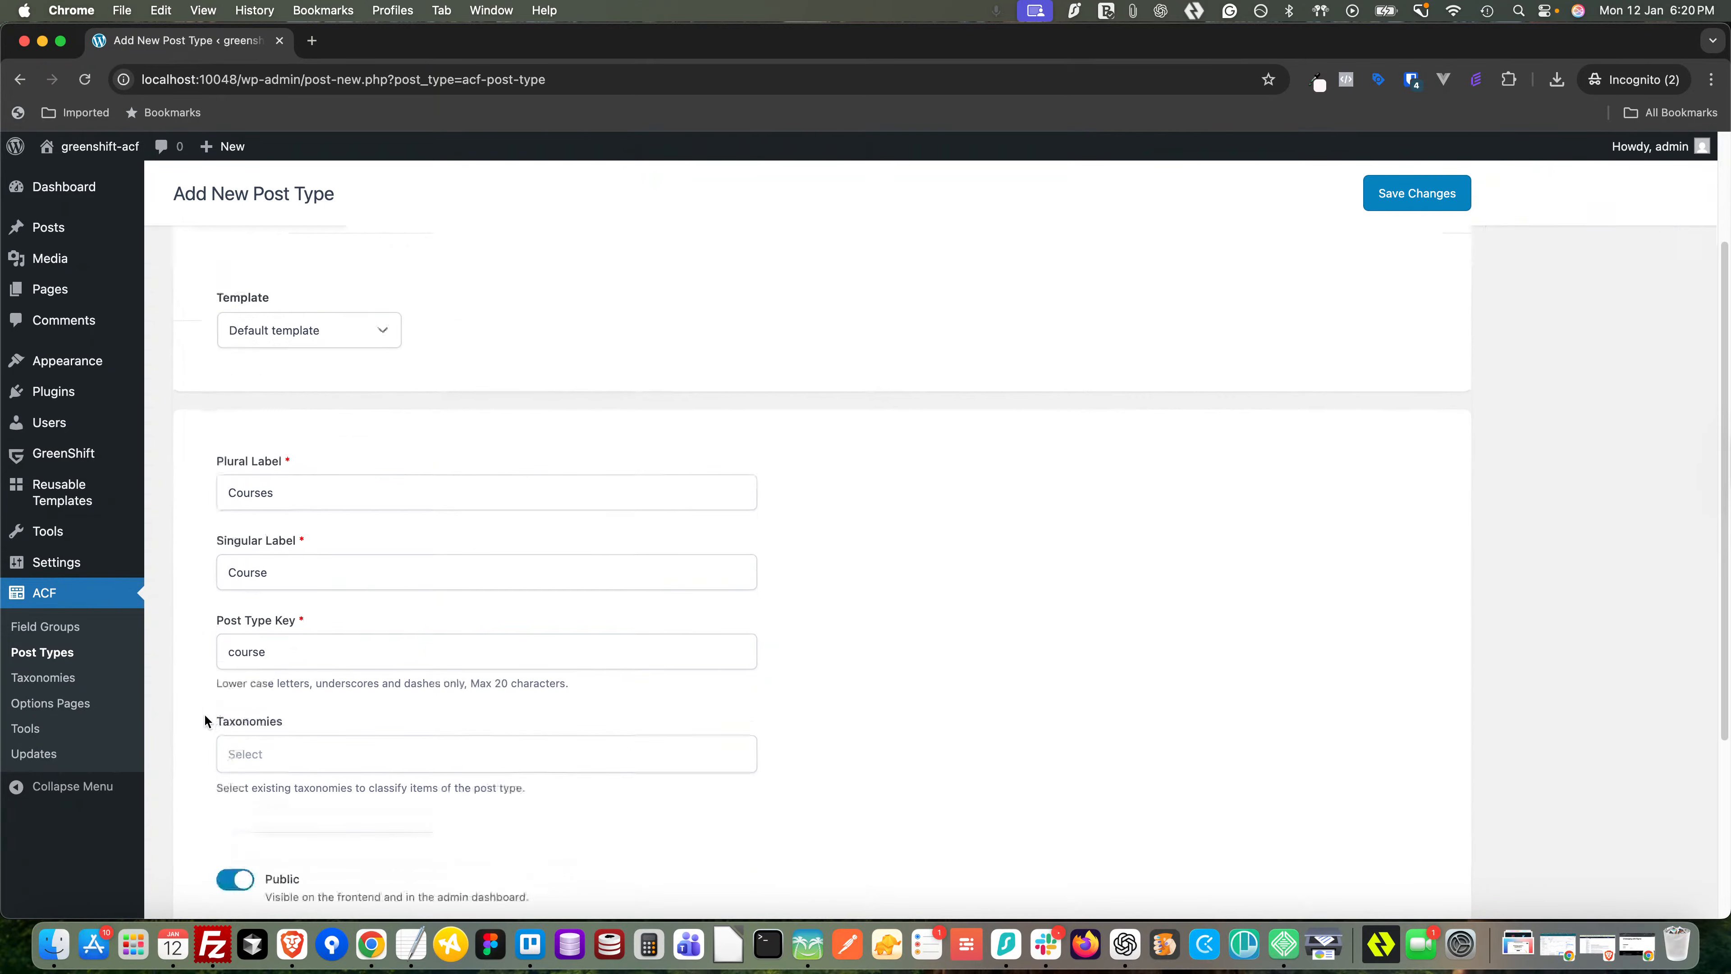
pyautogui.click(1392, 191)
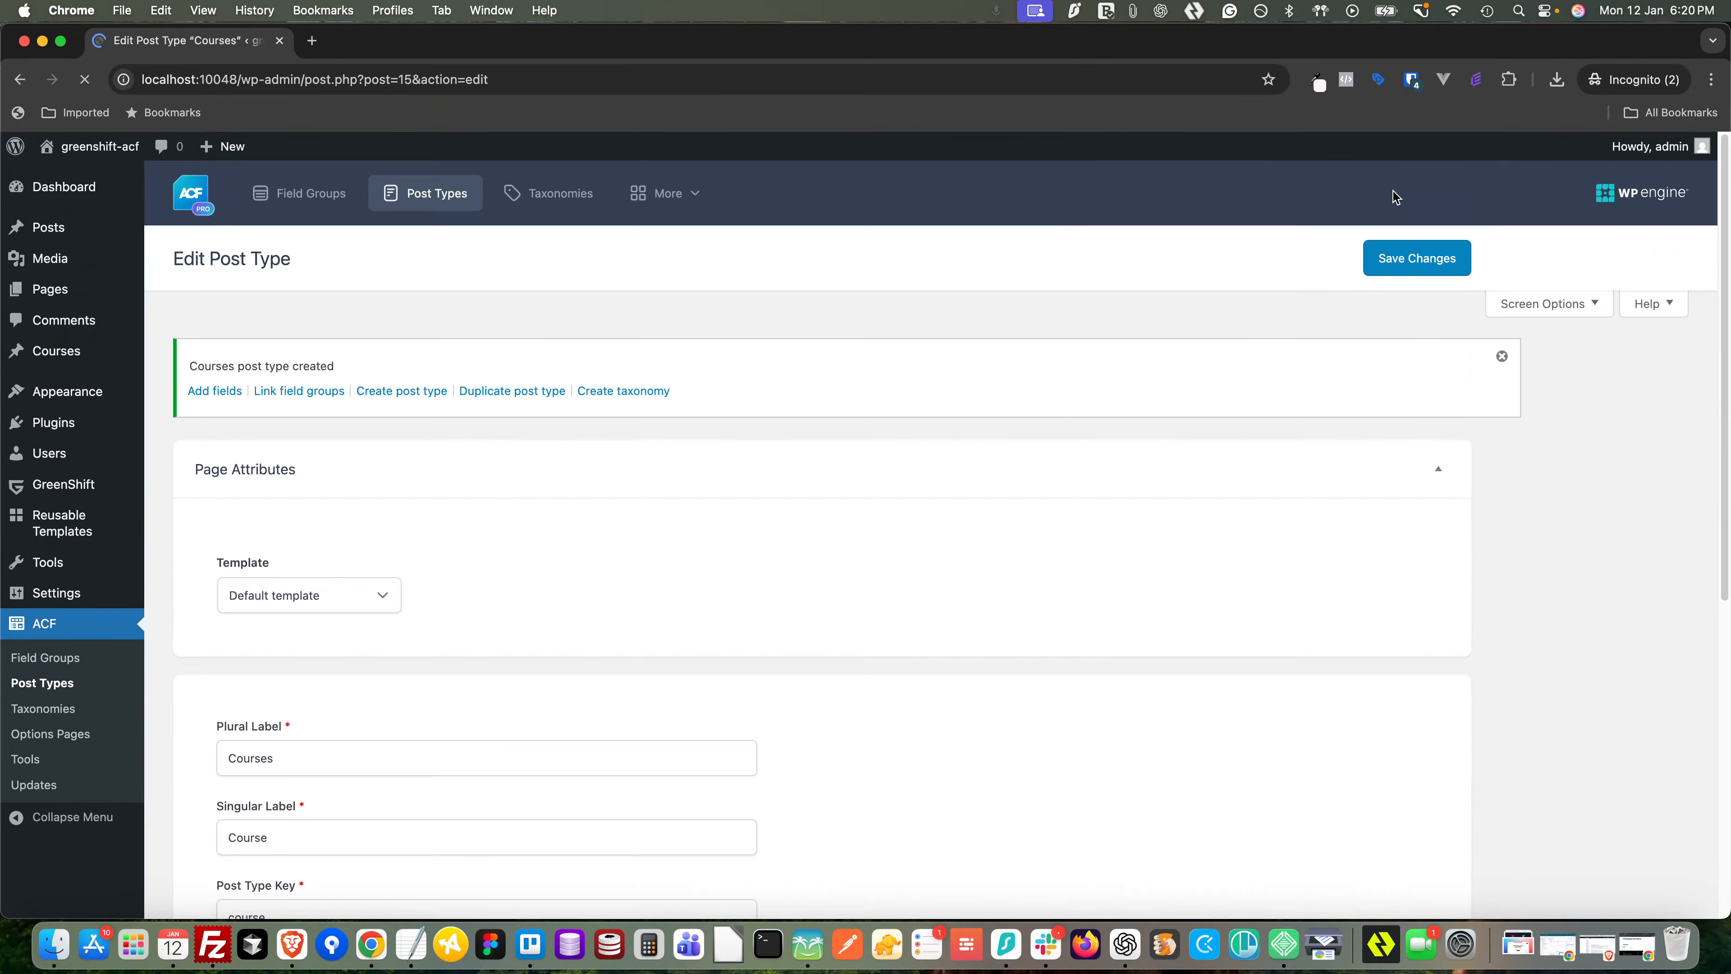
# - Add a second ACF post type with the plural label Lessons
pyautogui.click(84, 678)
pyautogui.click(331, 261)
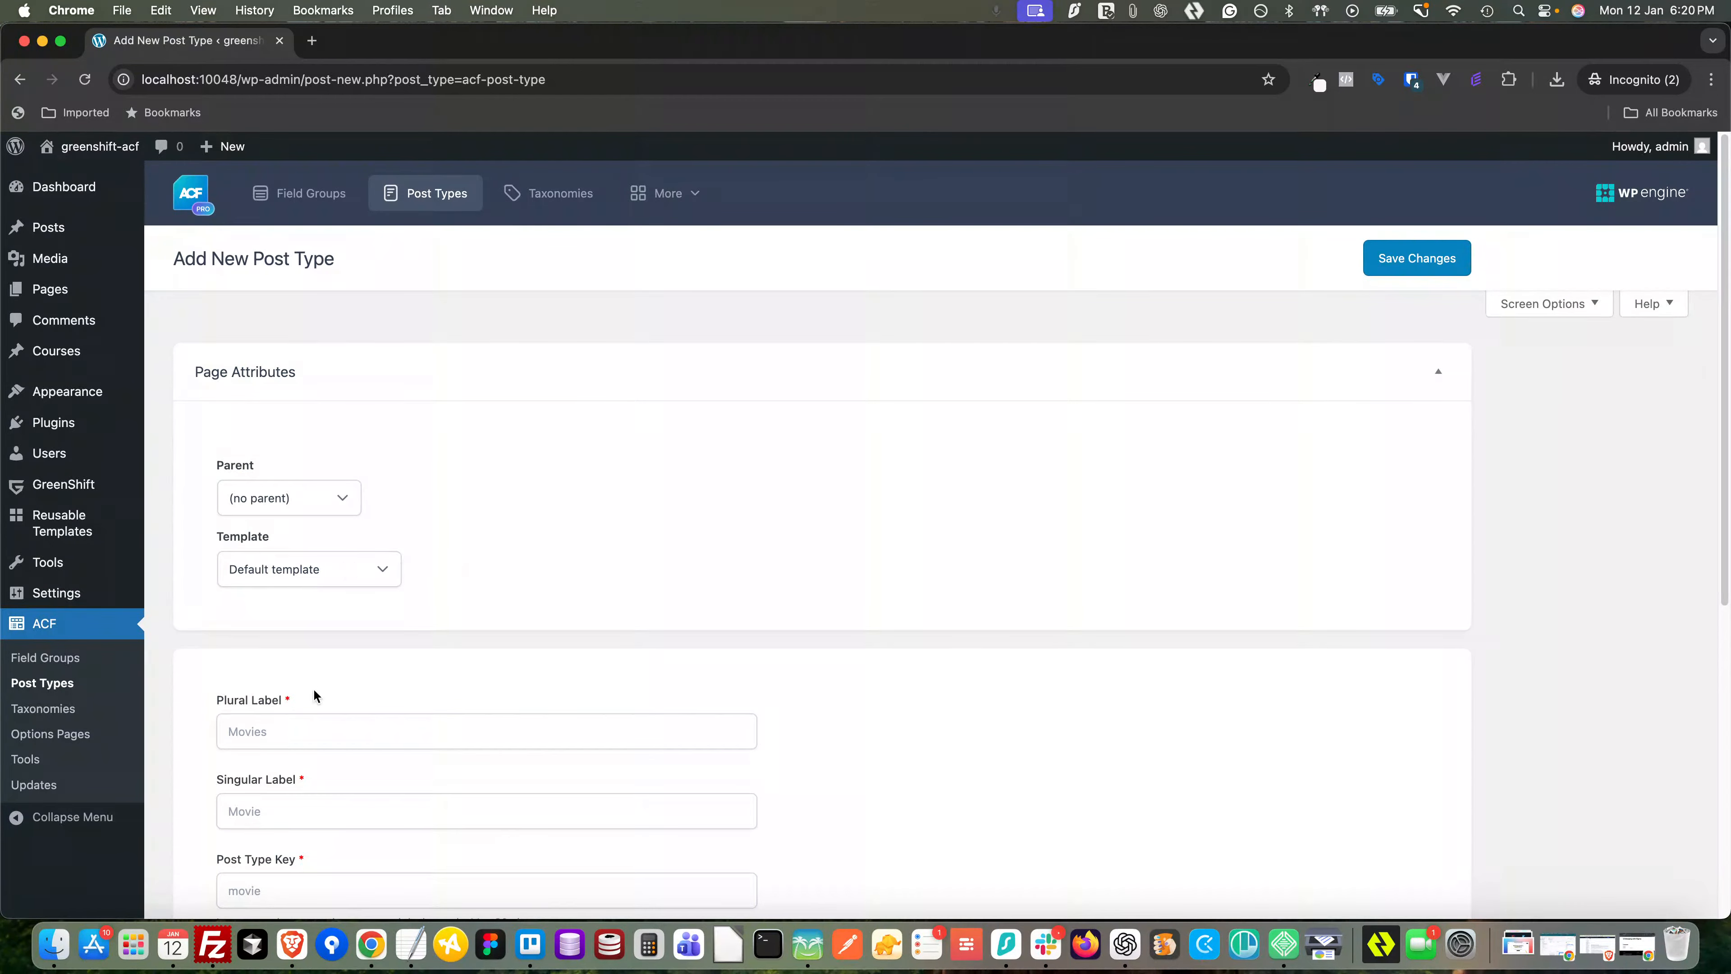
pyautogui.click(307, 739)
pyautogui.write('Lesss')
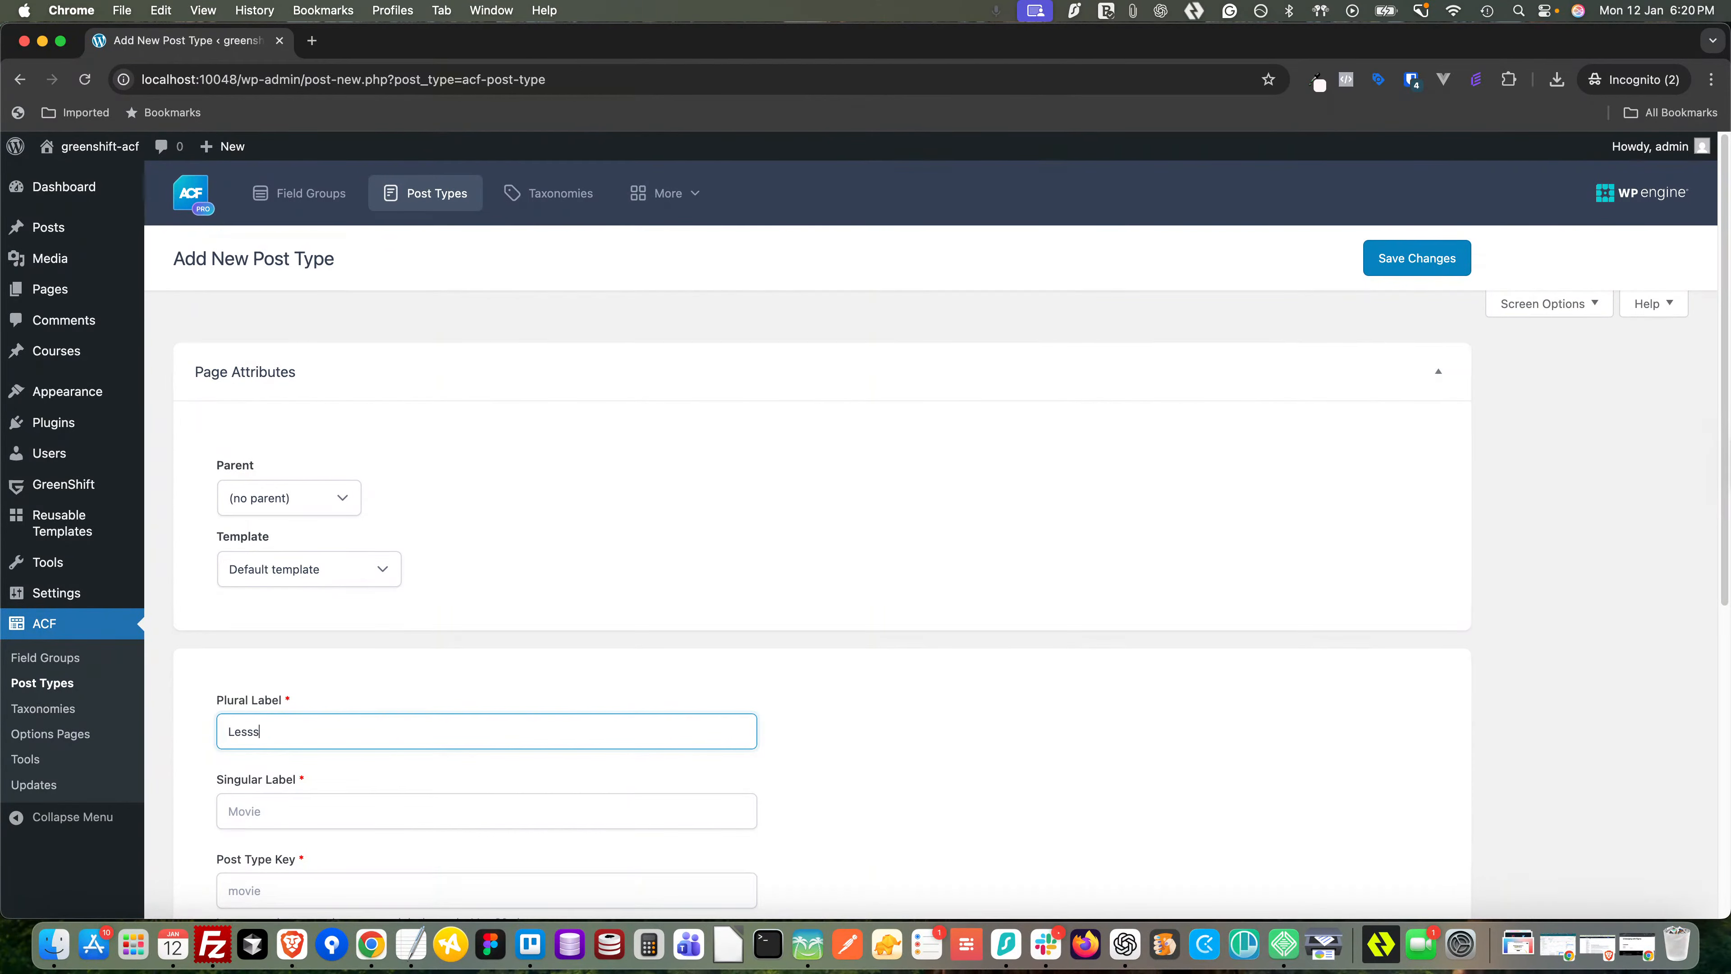
pyautogui.press('BackSpace')
pyautogui.write('on')
pyautogui.scroll(-1, 307, 739)
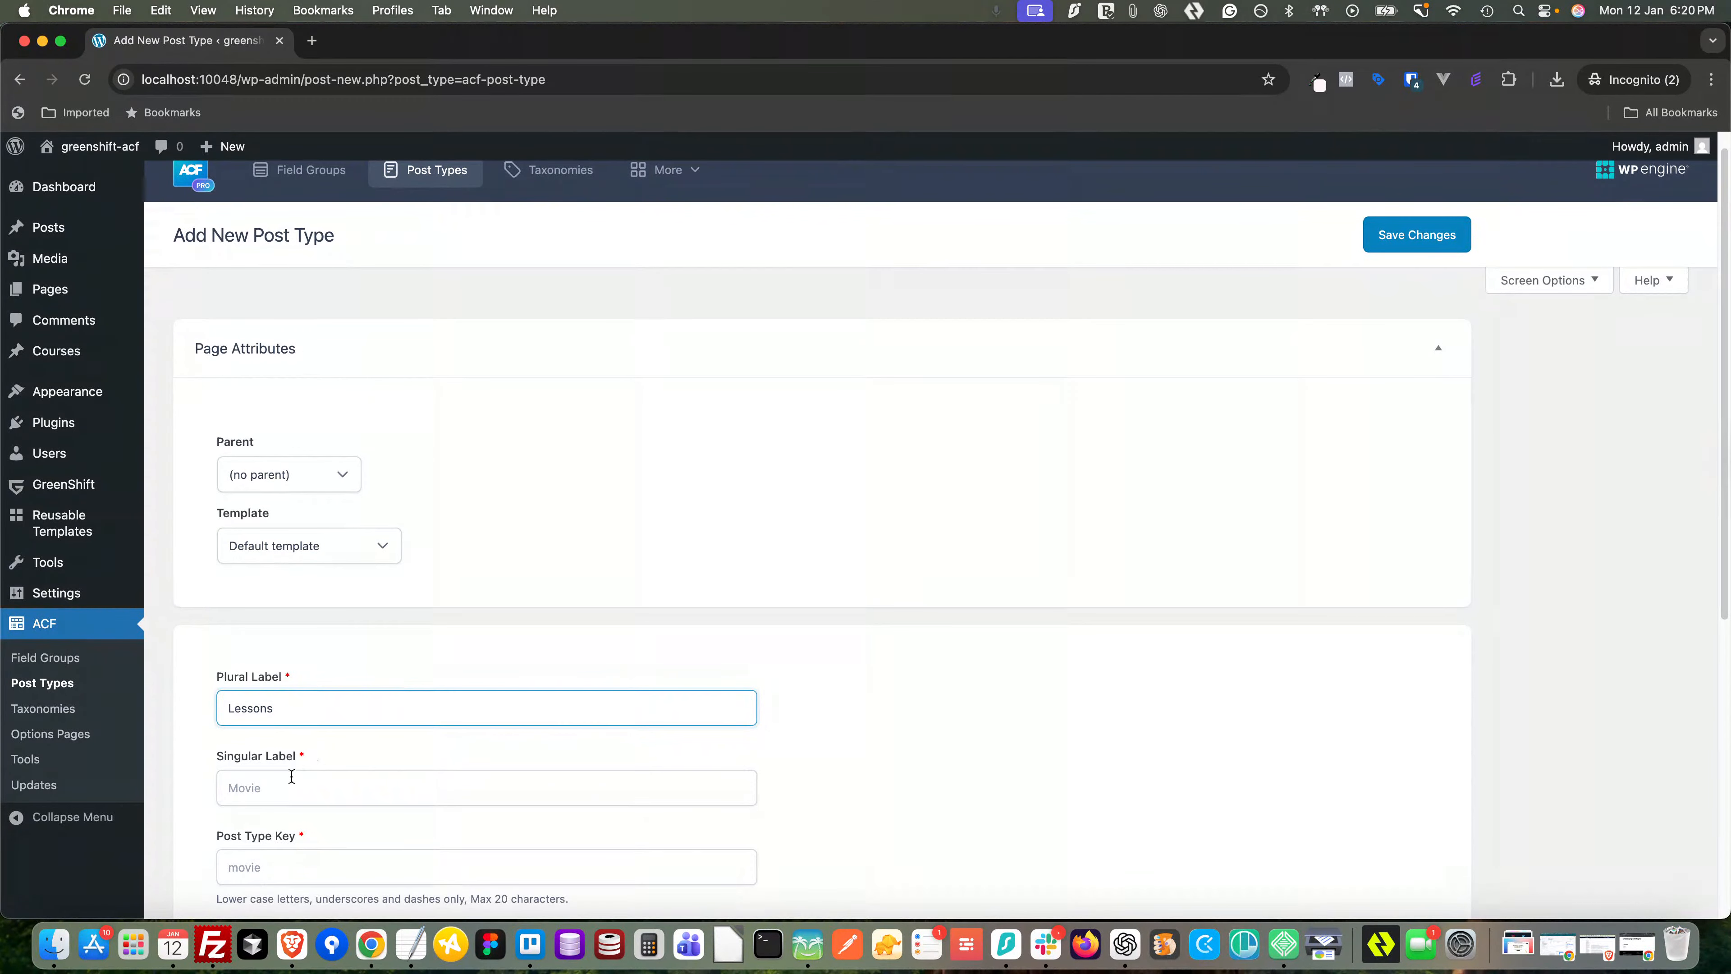
# - Give the Lessons post type the singular label Lesson and save it
pyautogui.click(290, 782)
pyautogui.write('Lesson')
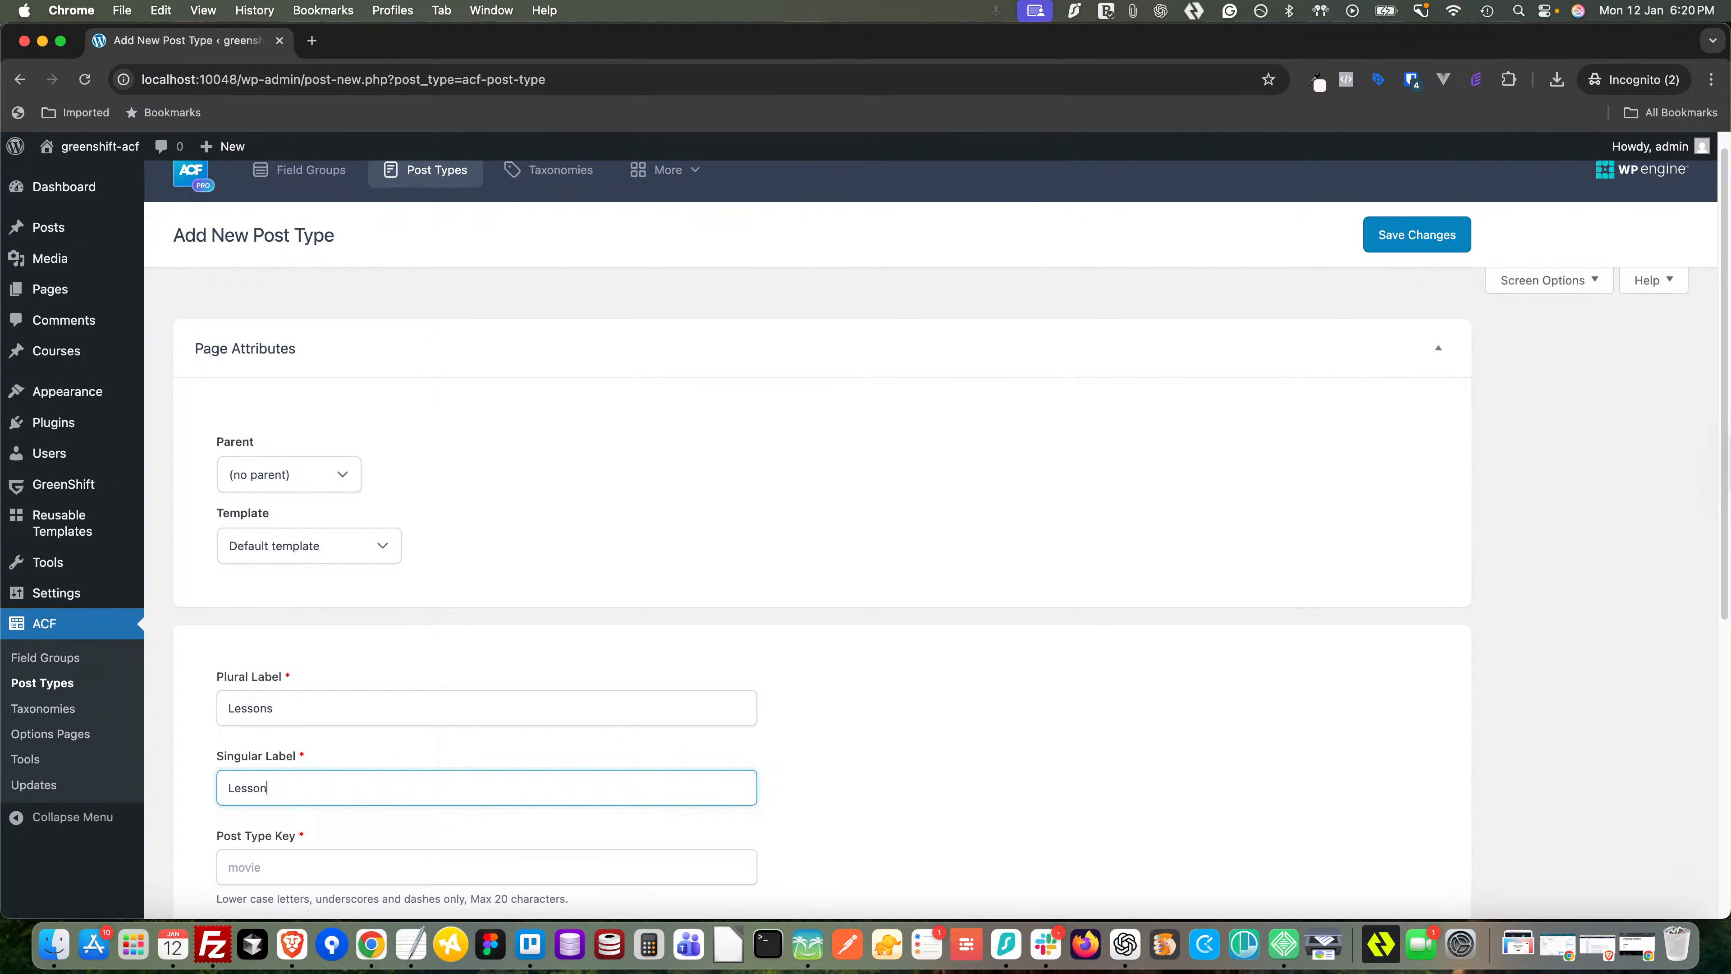
pyautogui.scroll(-5, 298, 774)
pyautogui.click(305, 719)
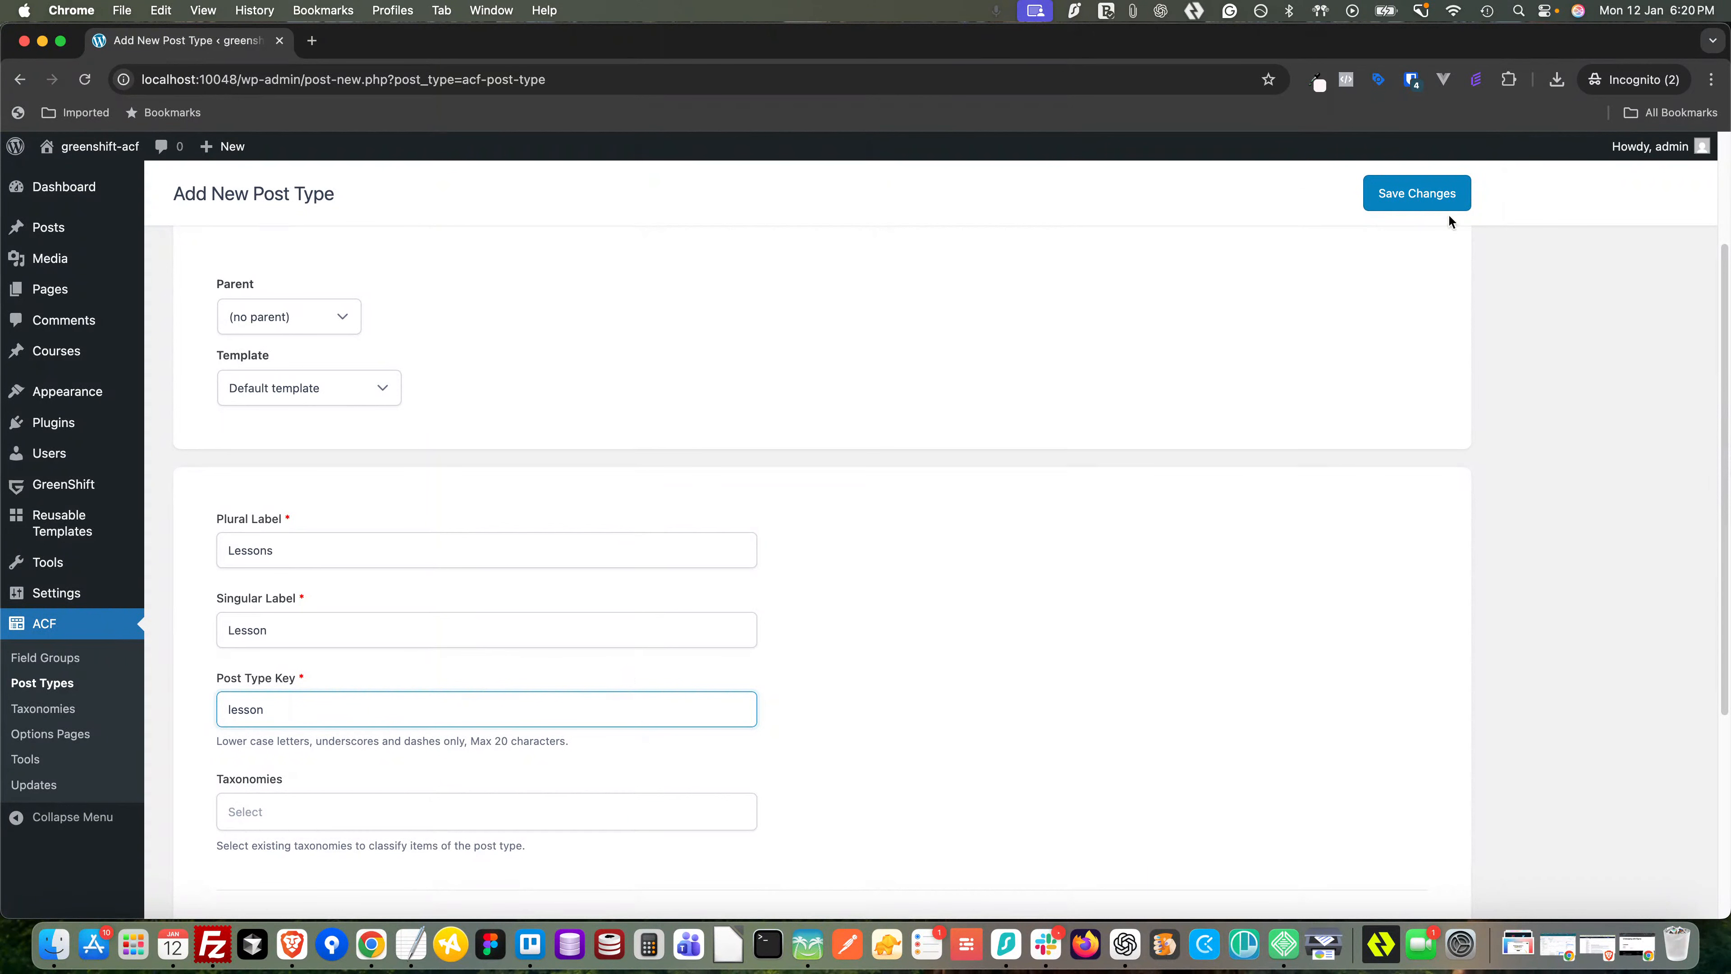
pyautogui.click(1425, 197)
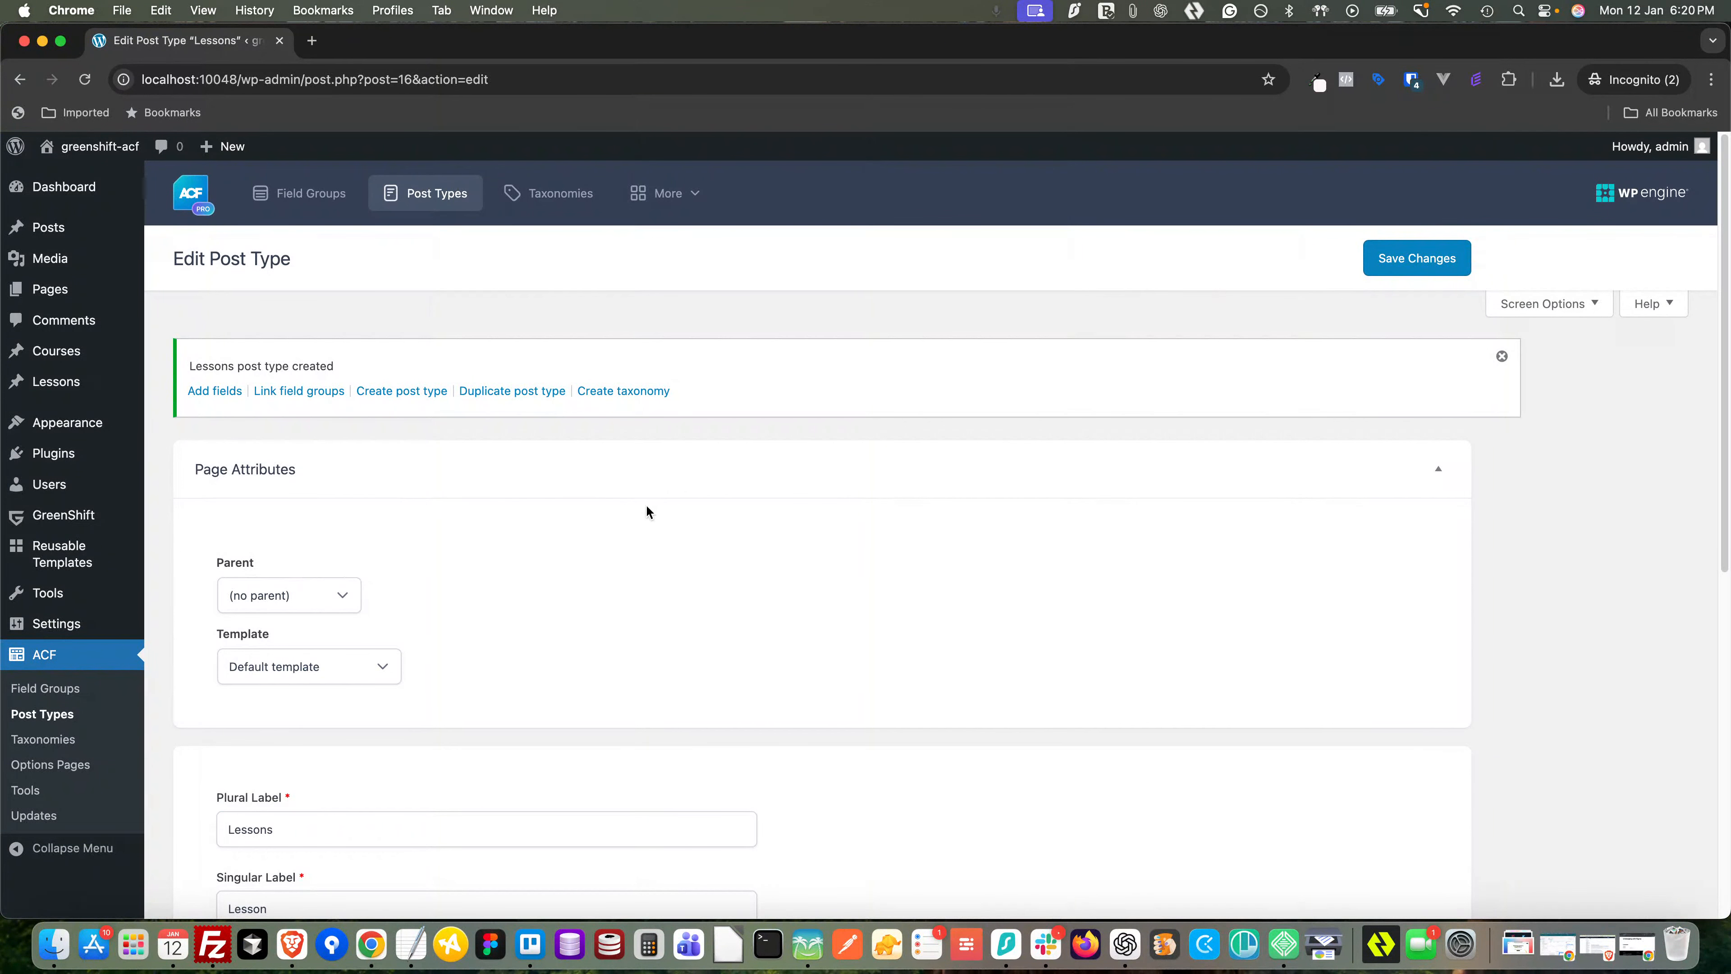
pyautogui.scroll(-4, 647, 512)
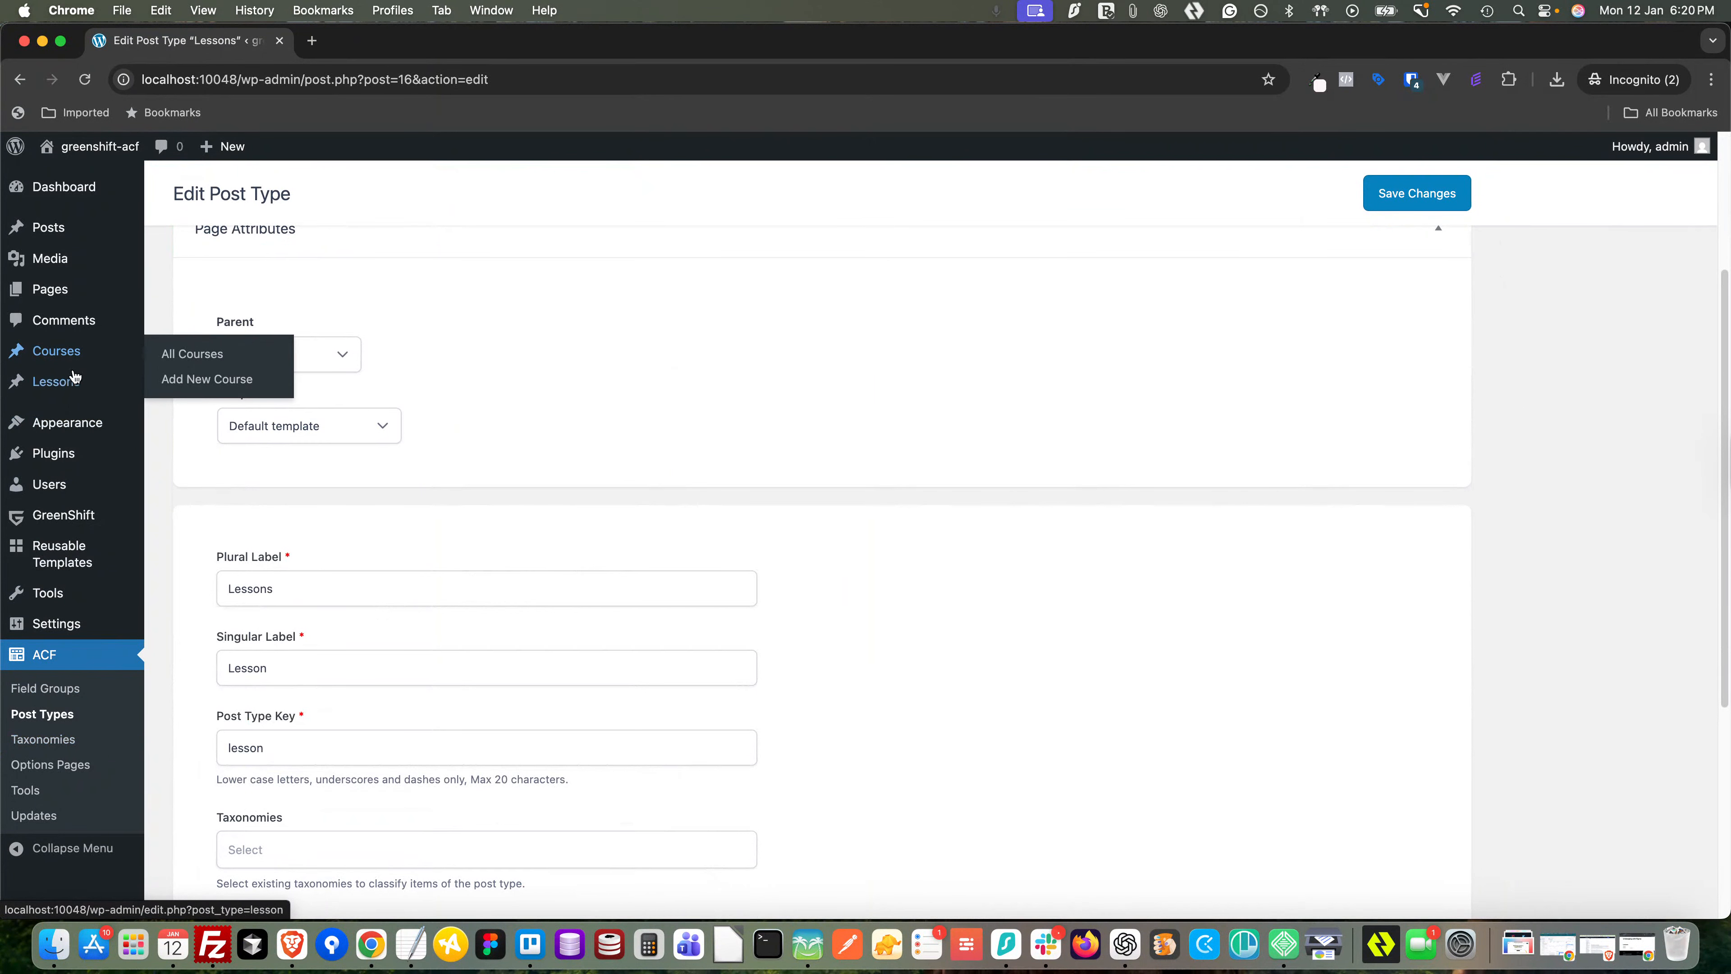
# - Create a new ACF field group titled Course Fields, consulting the planned course fields in the TextEdit notes
pyautogui.click(64, 691)
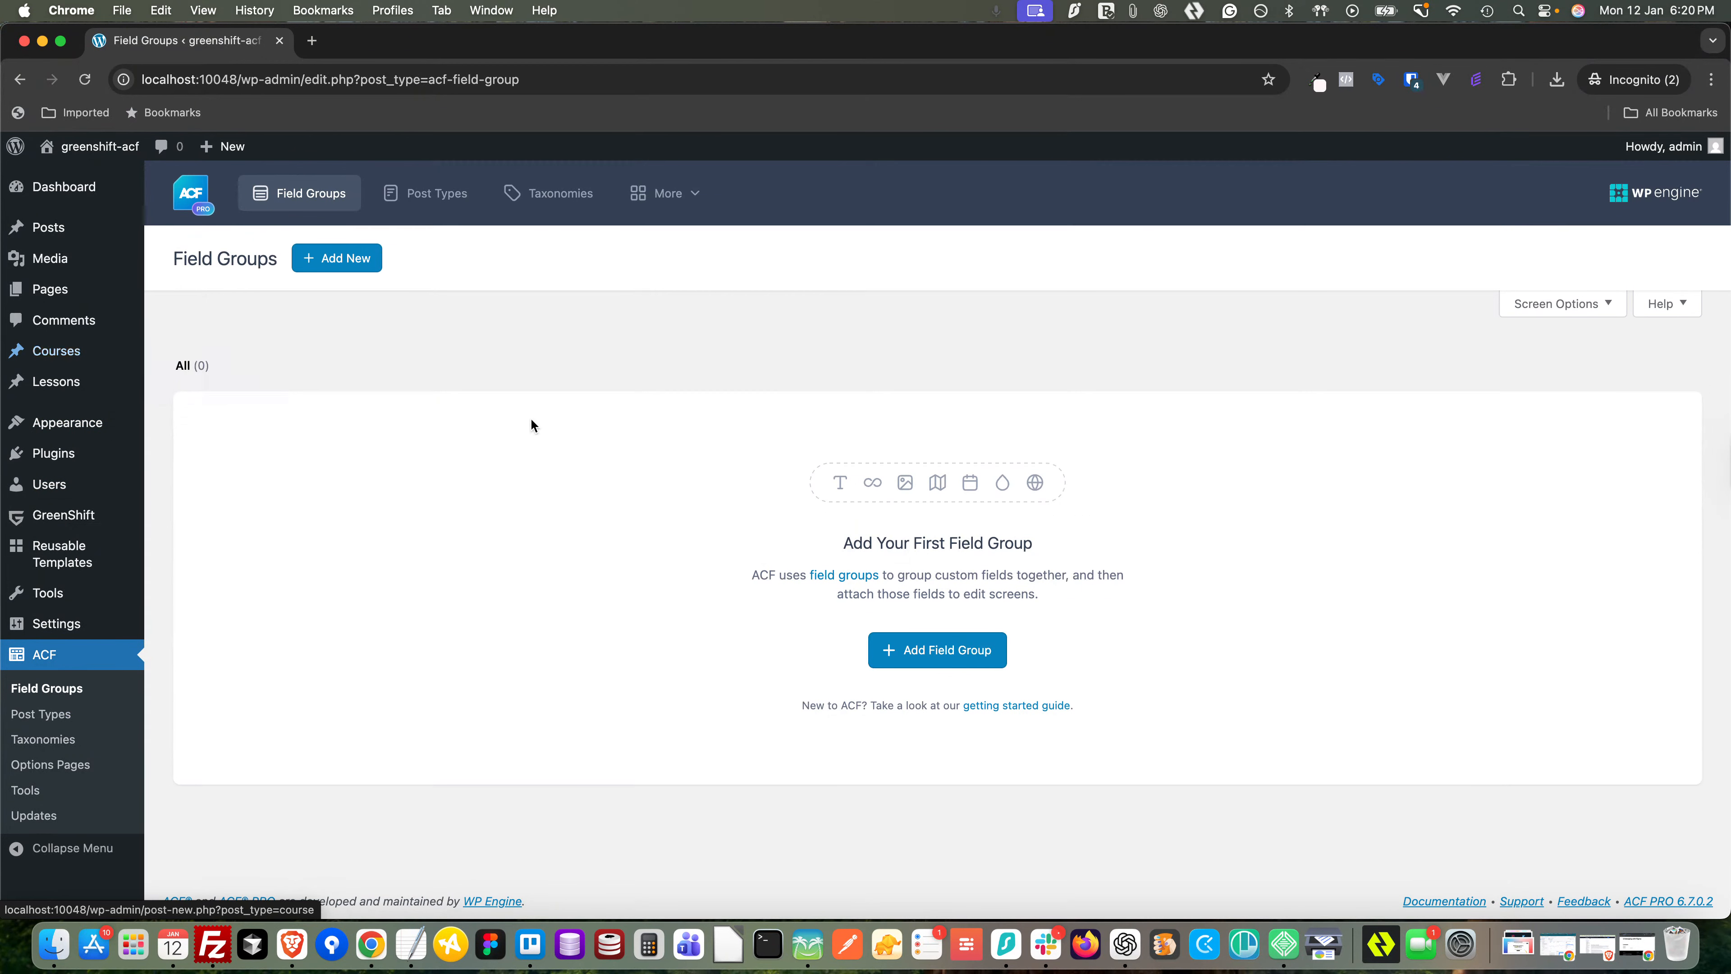
pyautogui.click(935, 653)
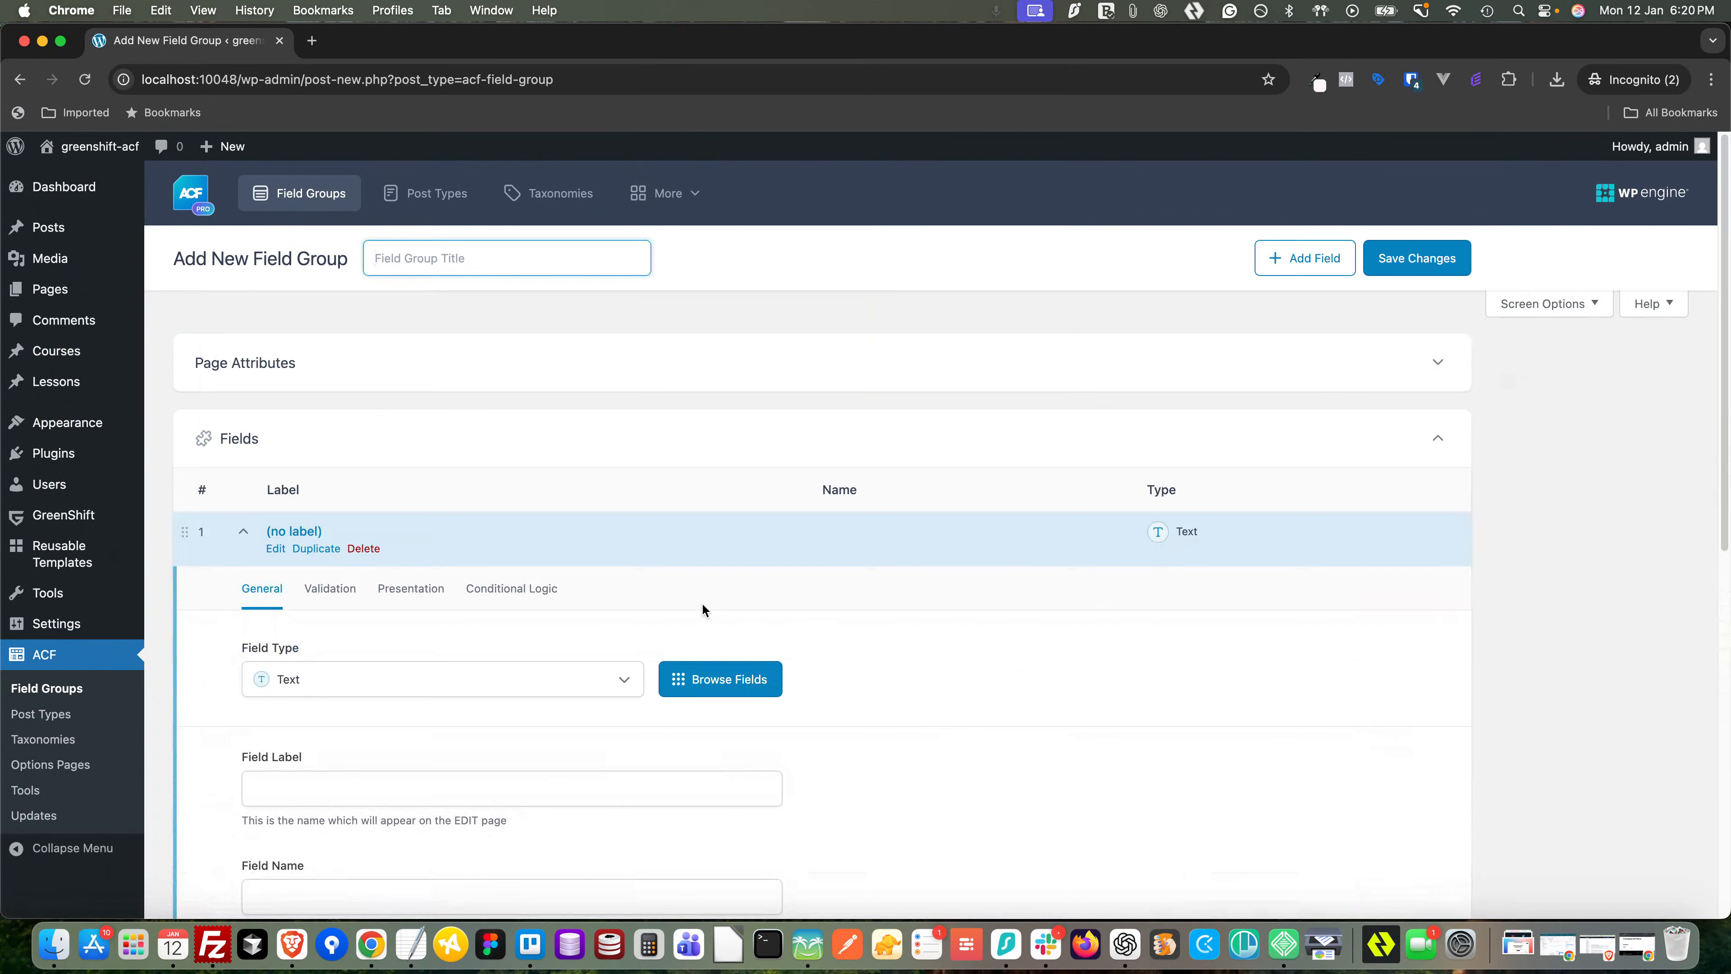
pyautogui.press('super+Tab')
pyautogui.click(747, 461)
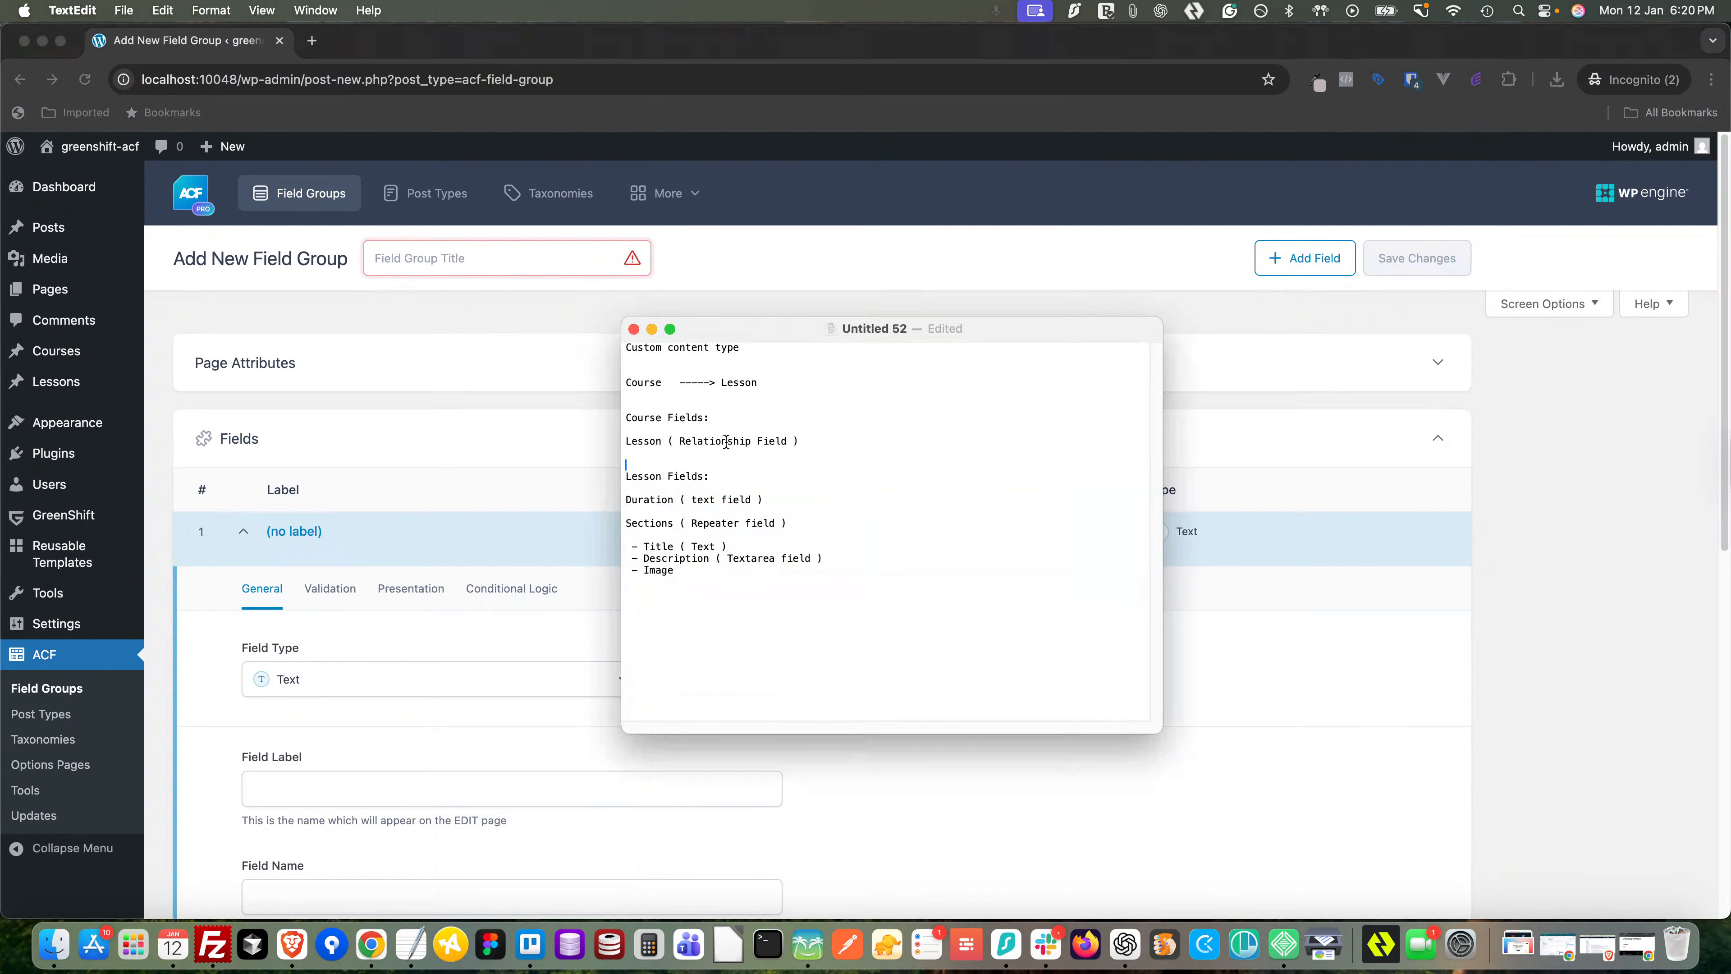
pyautogui.click(457, 294)
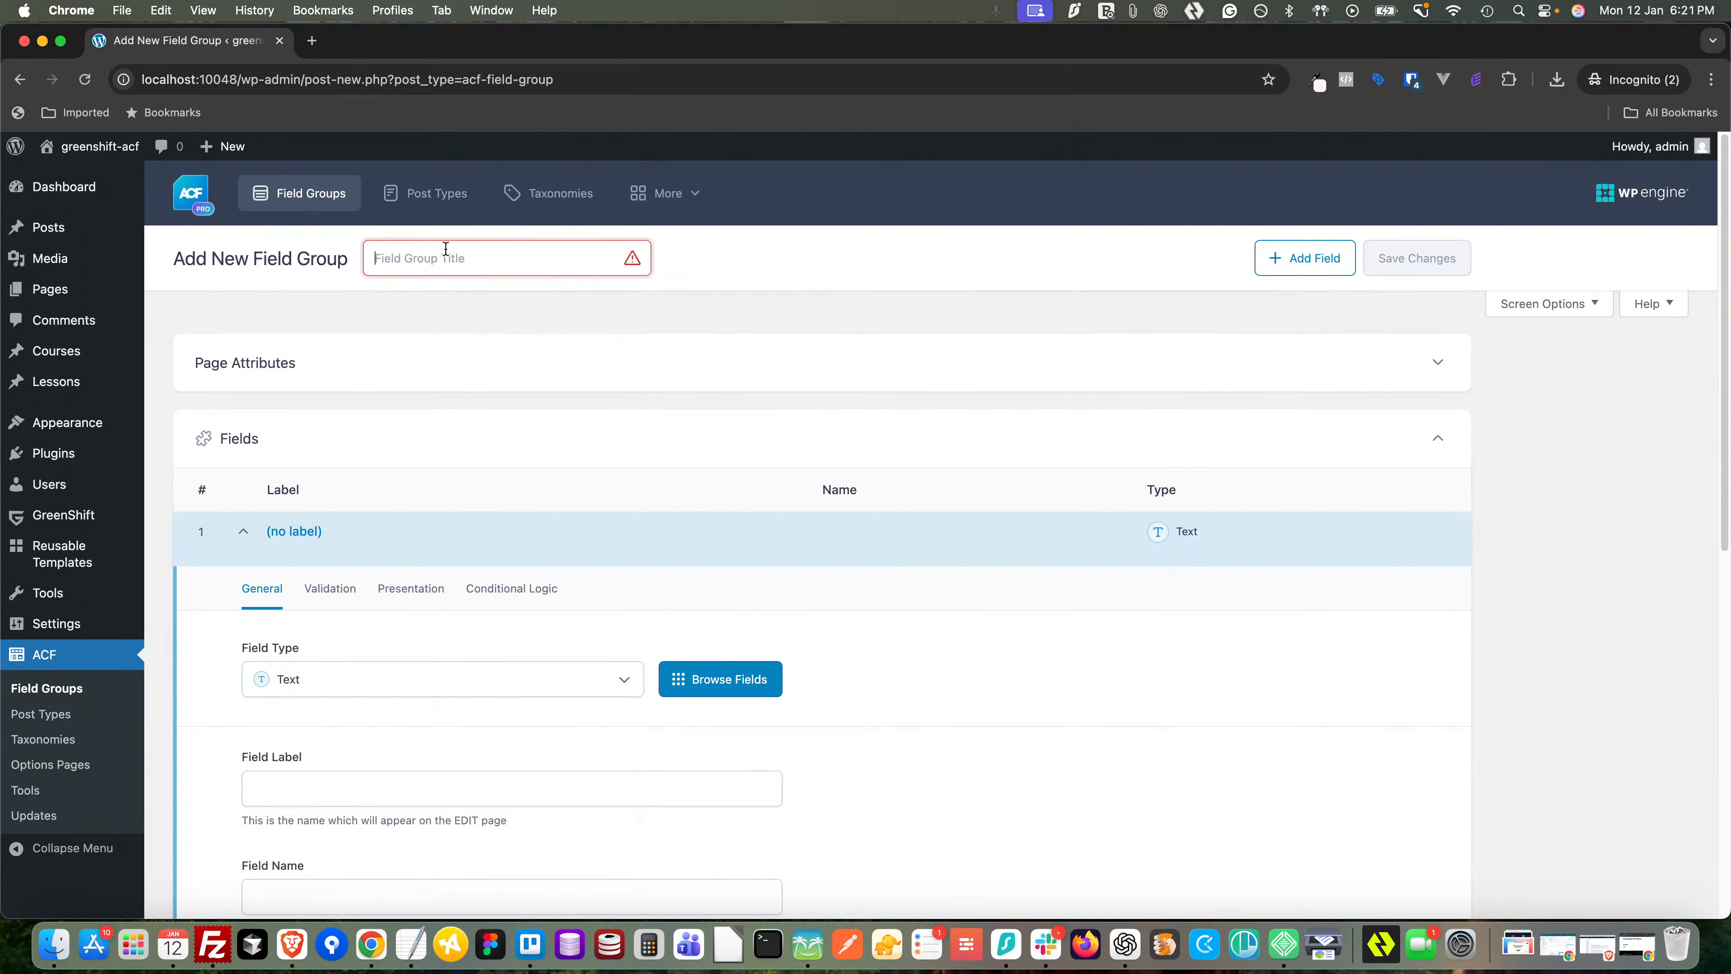
pyautogui.write('Course Fields')
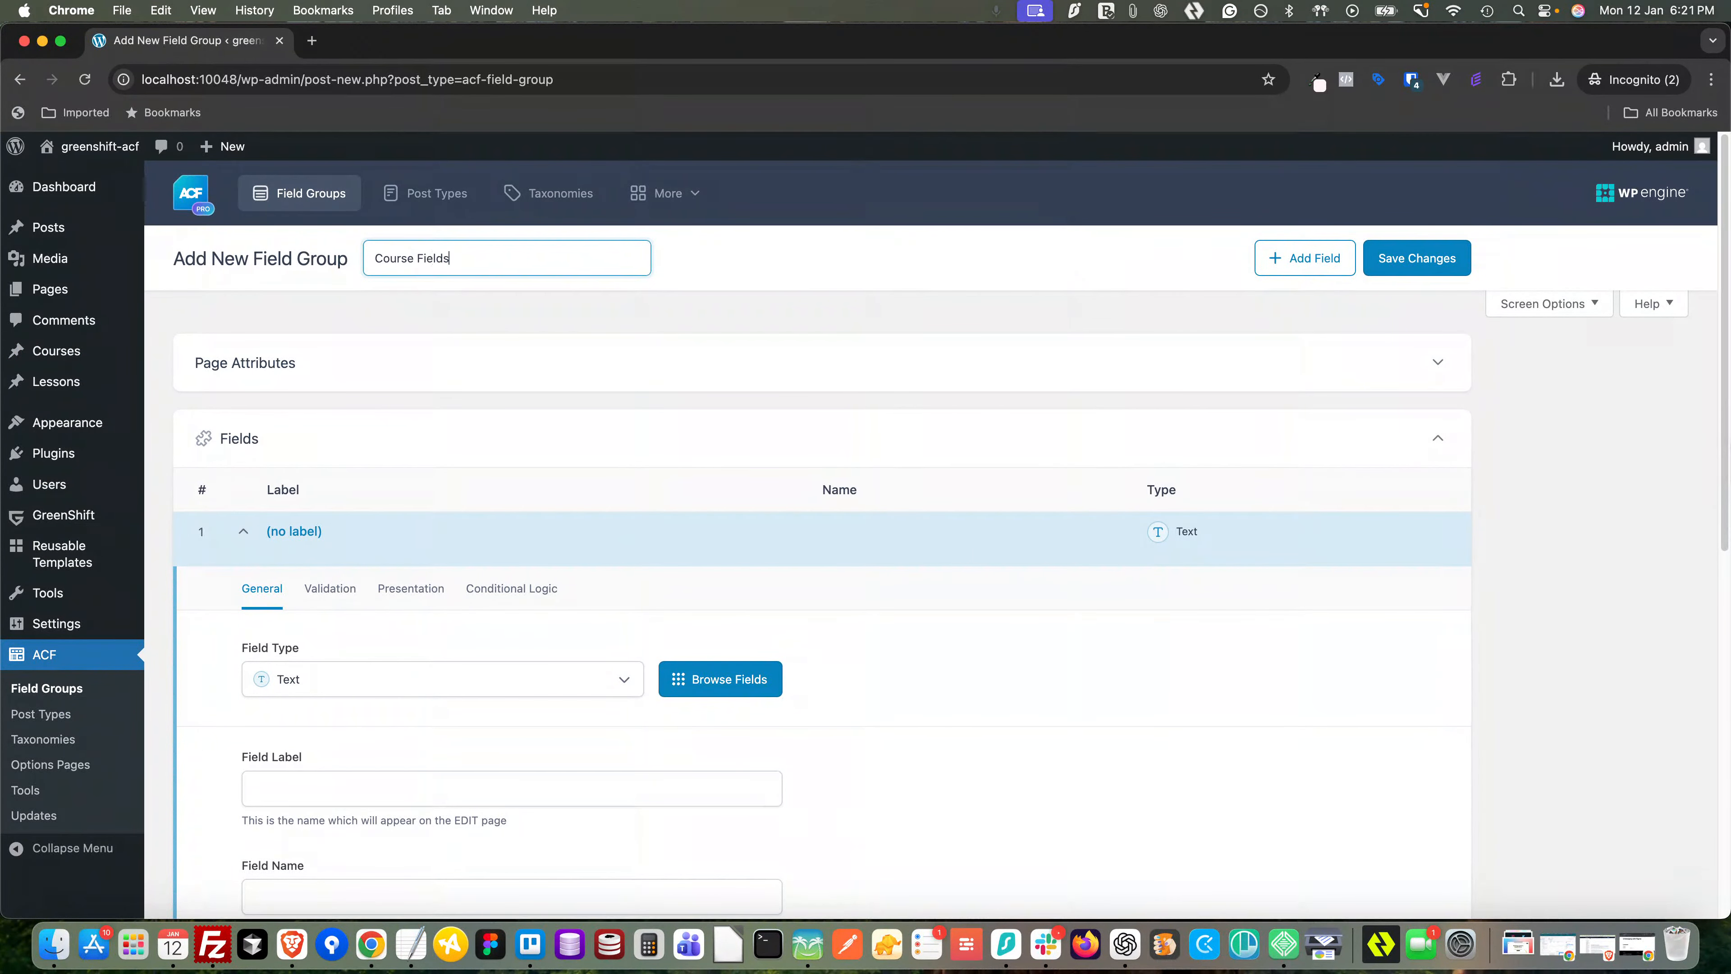
# - Set the field type of the first field in the Course Fields group to Relationship
pyautogui.scroll(-3, 394, 341)
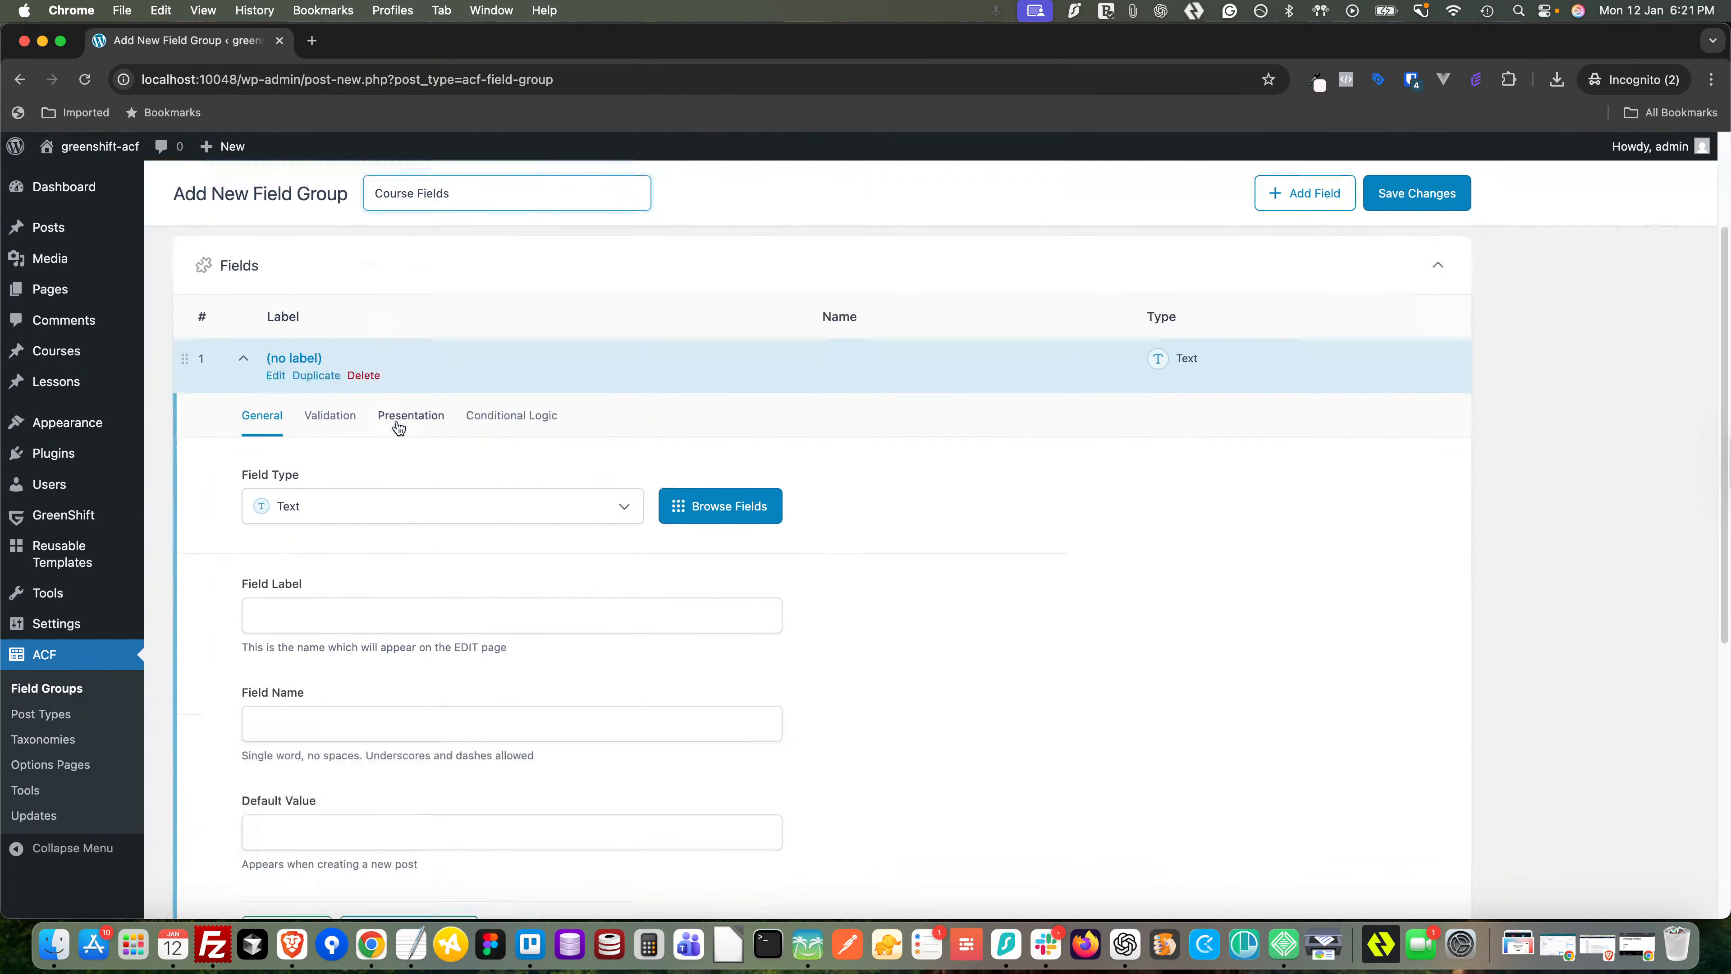
pyautogui.click(324, 510)
pyautogui.write('erla')
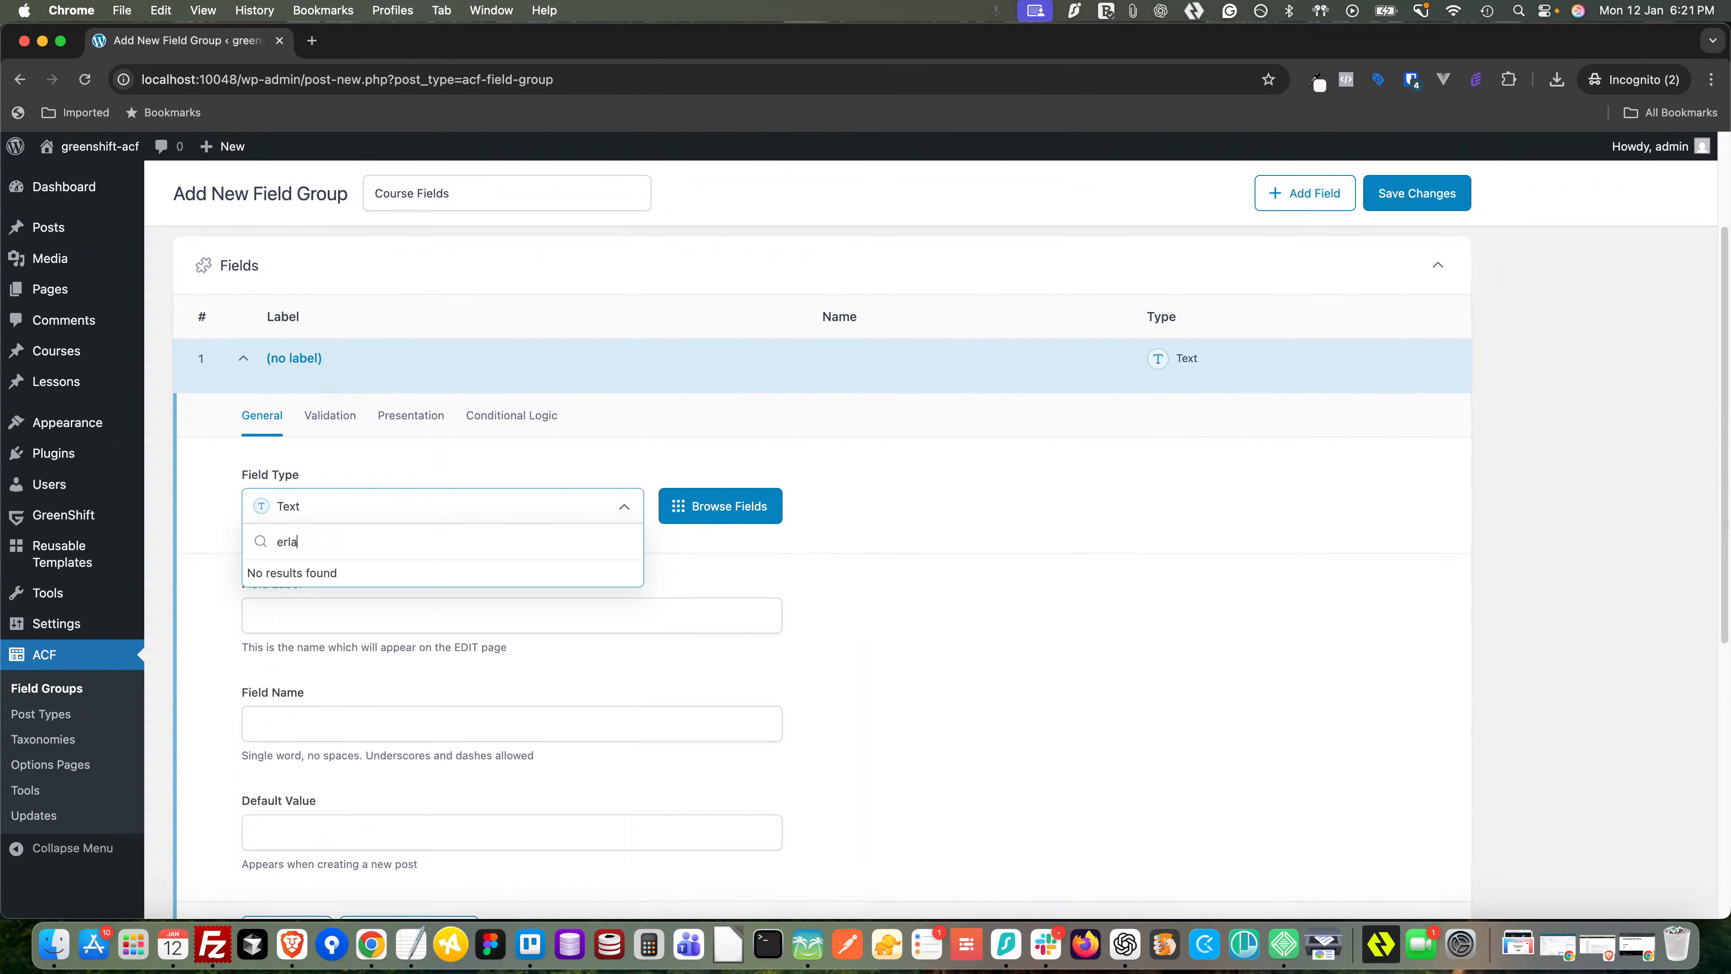
pyautogui.press('BackSpace')
pyautogui.press('BackSpace')
pyautogui.press('BackSpace')
pyautogui.press('BackSpace')
pyautogui.write('rel')
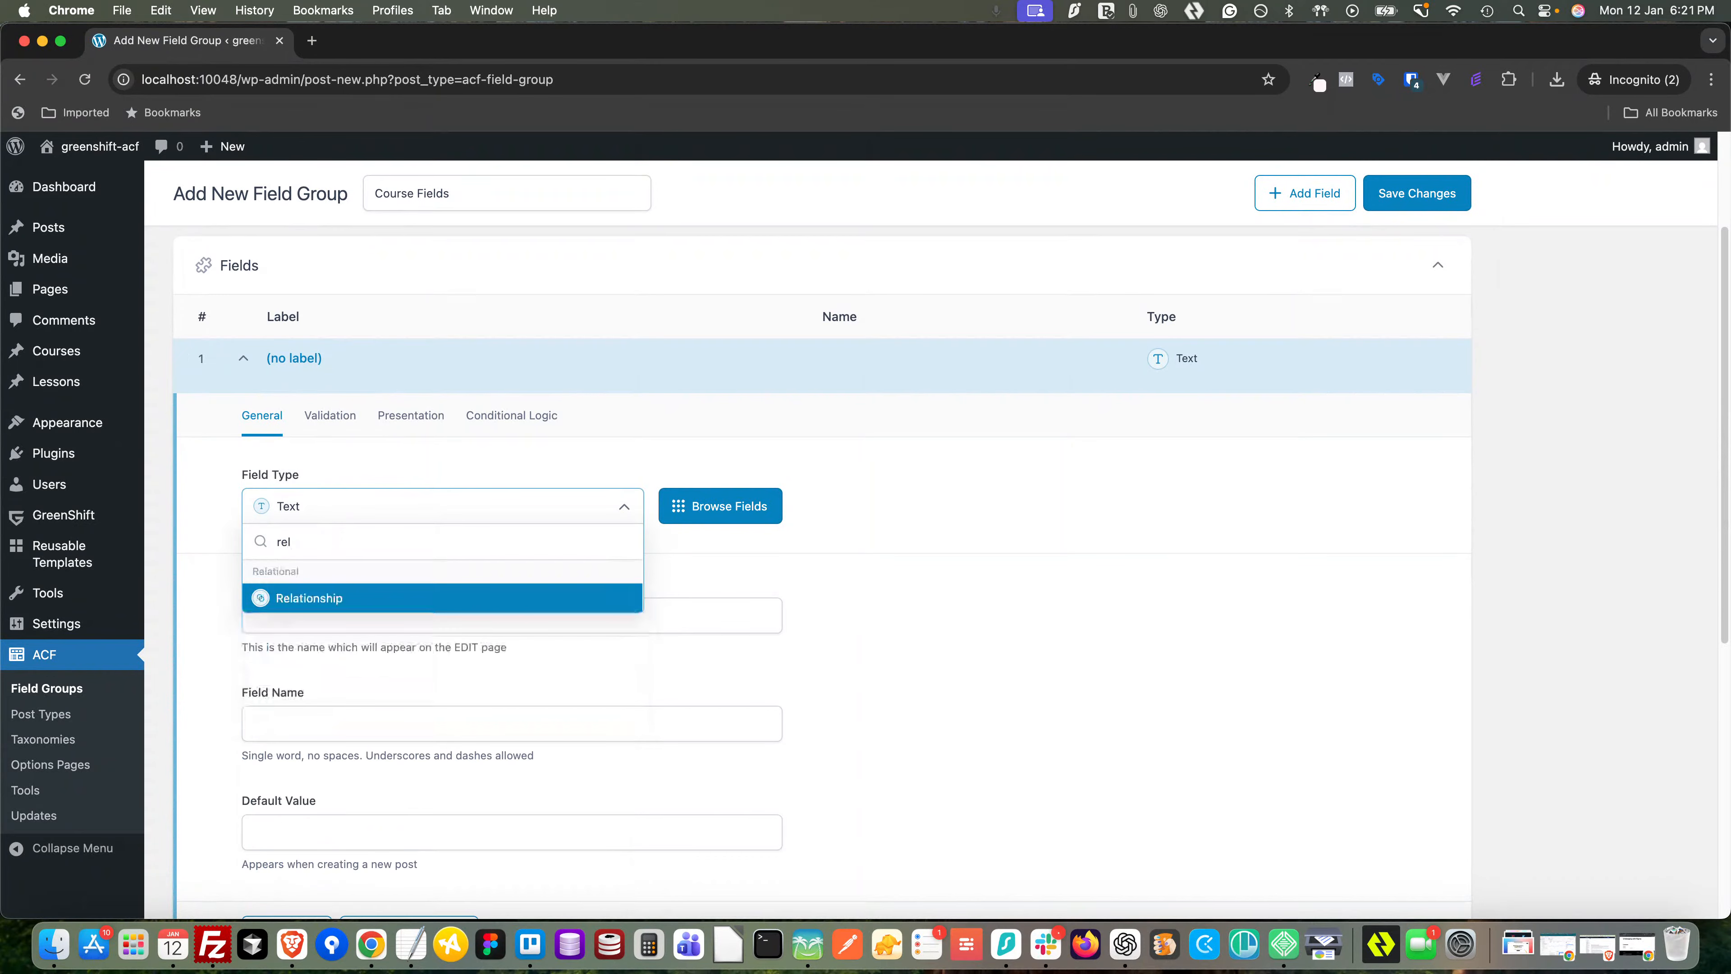
pyautogui.click(334, 607)
# - Label the relationship field Lessons and set its field name to course_lessons
pyautogui.click(321, 614)
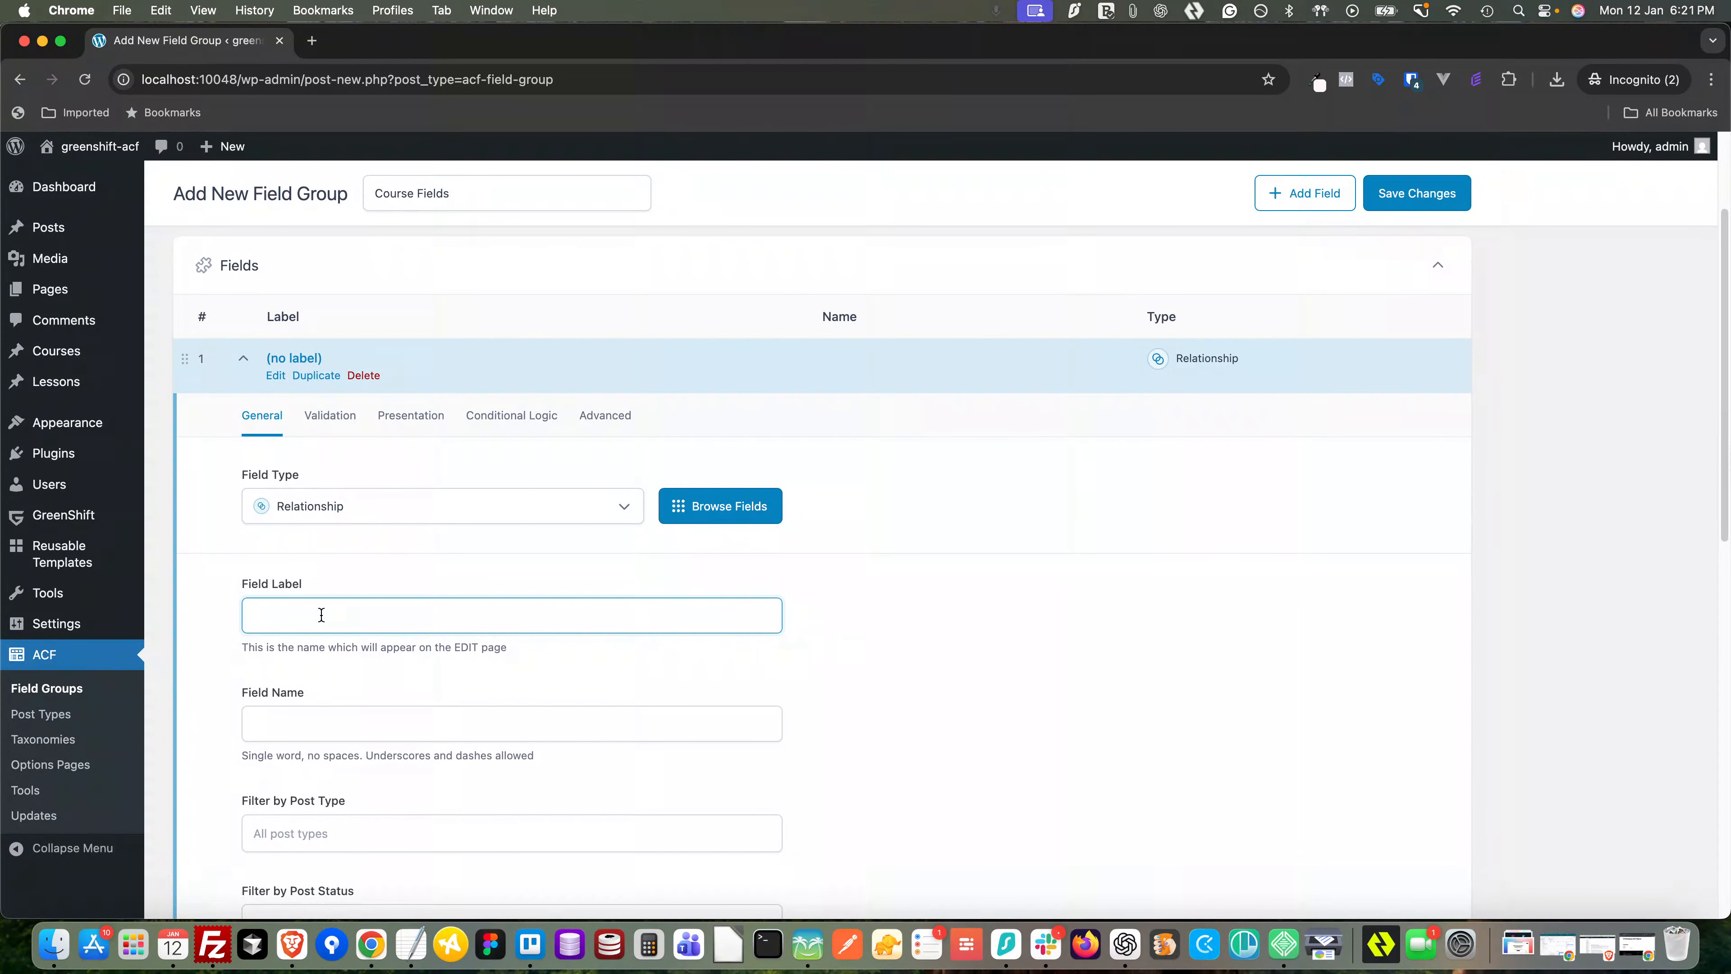
pyautogui.write('Lesson')
pyautogui.scroll(-5, 342, 641)
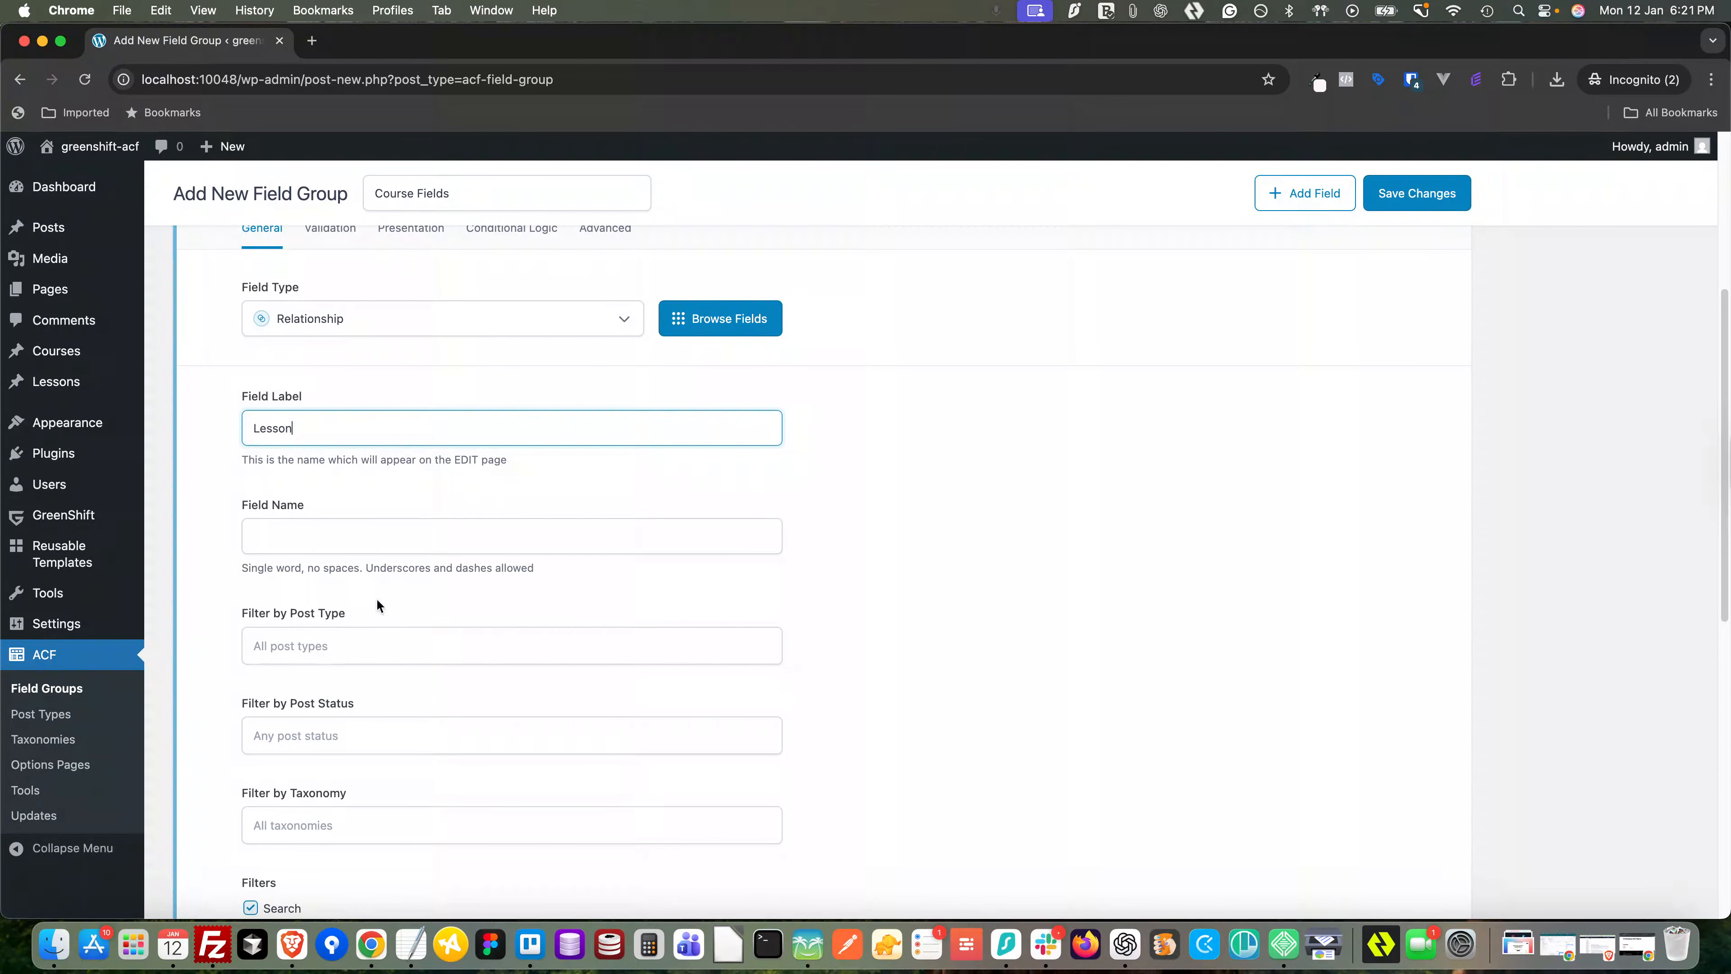
pyautogui.write('s')
pyautogui.click(325, 476)
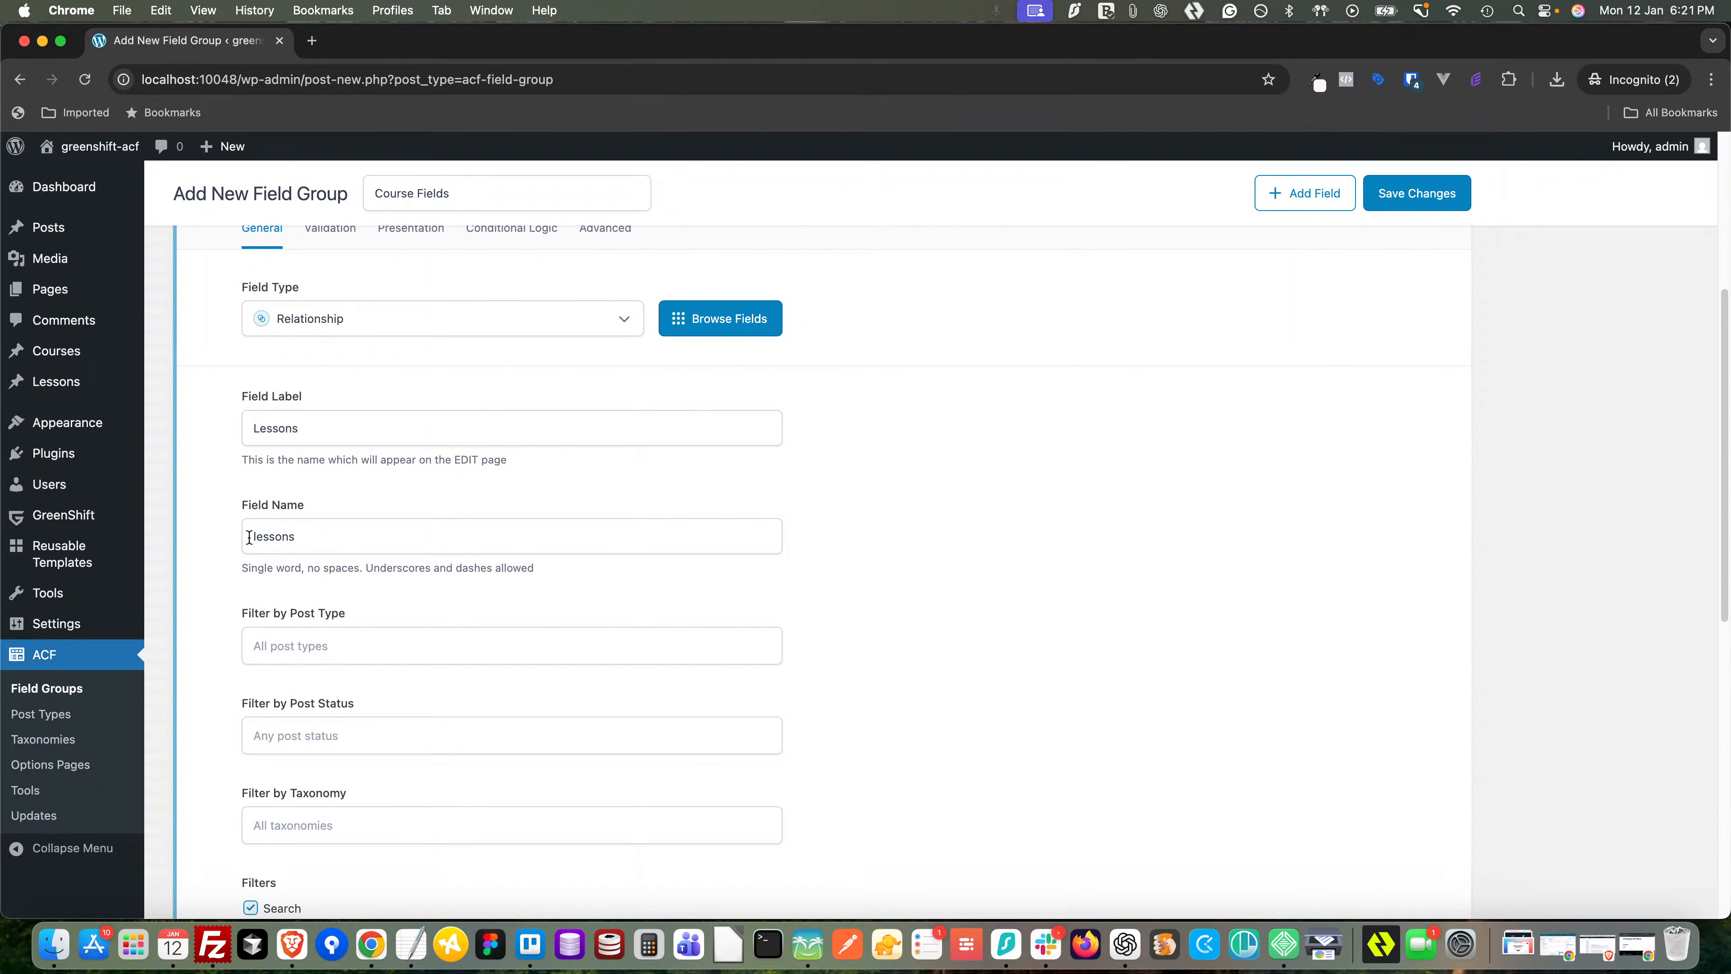
pyautogui.click(249, 536)
pyautogui.write('course_')
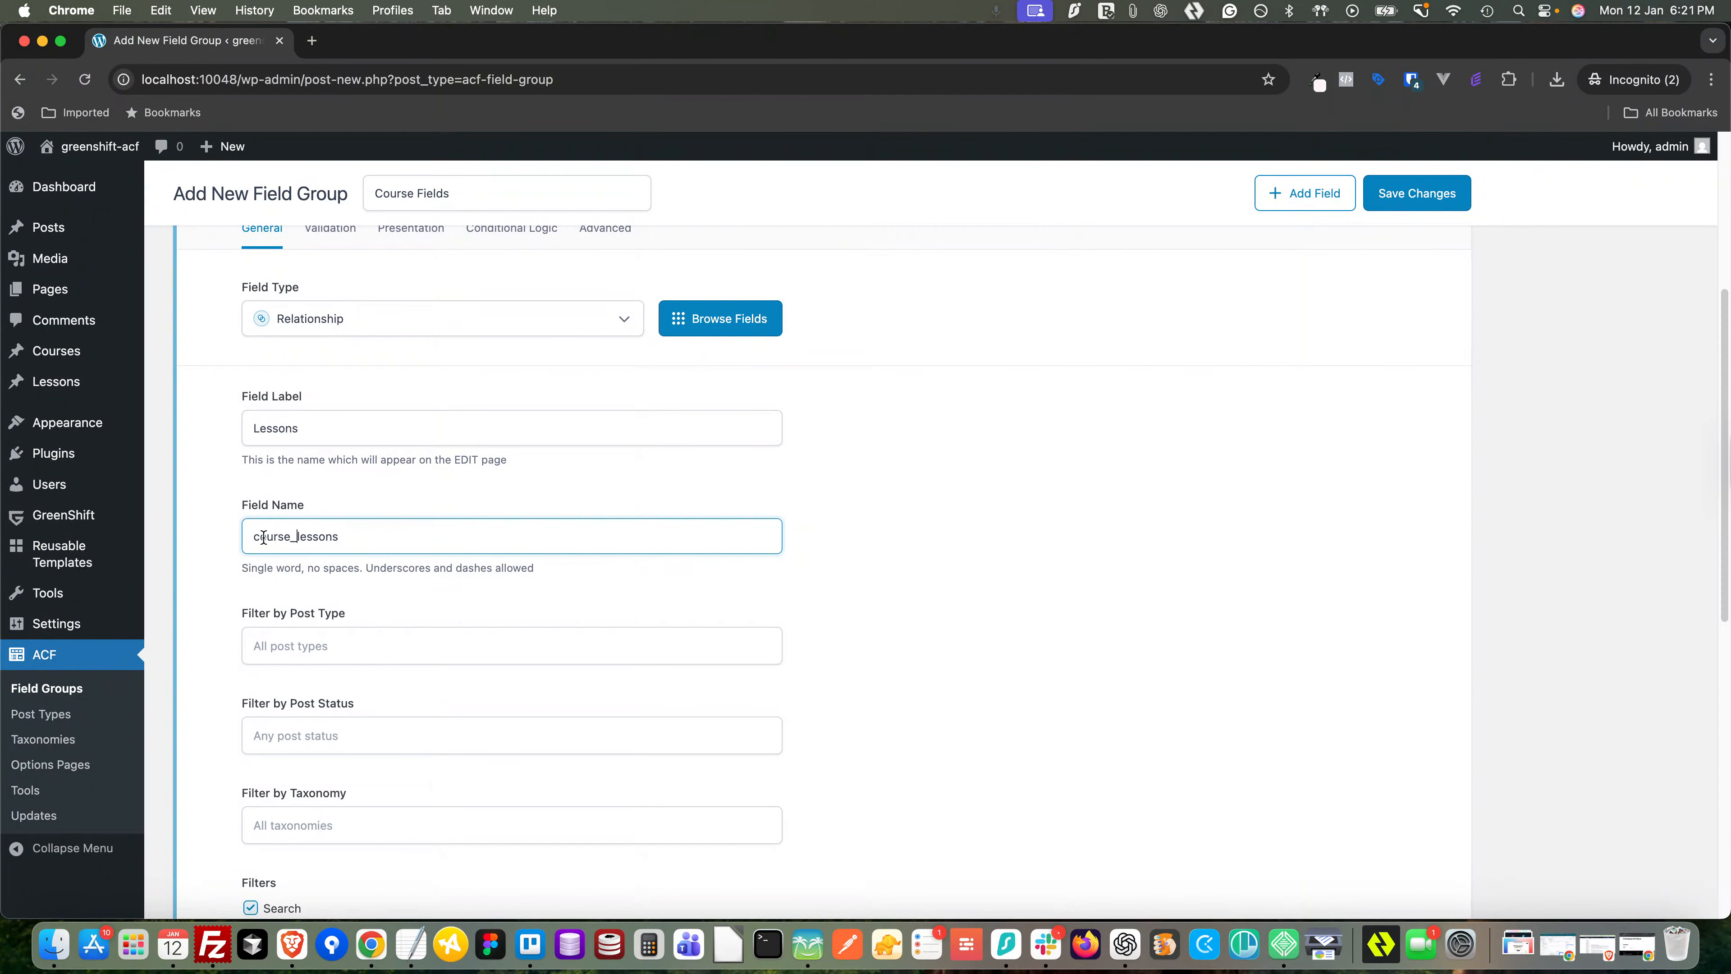
# - Restrict the Lessons relationship field to the Lesson post type and the Published post status
pyautogui.click(386, 646)
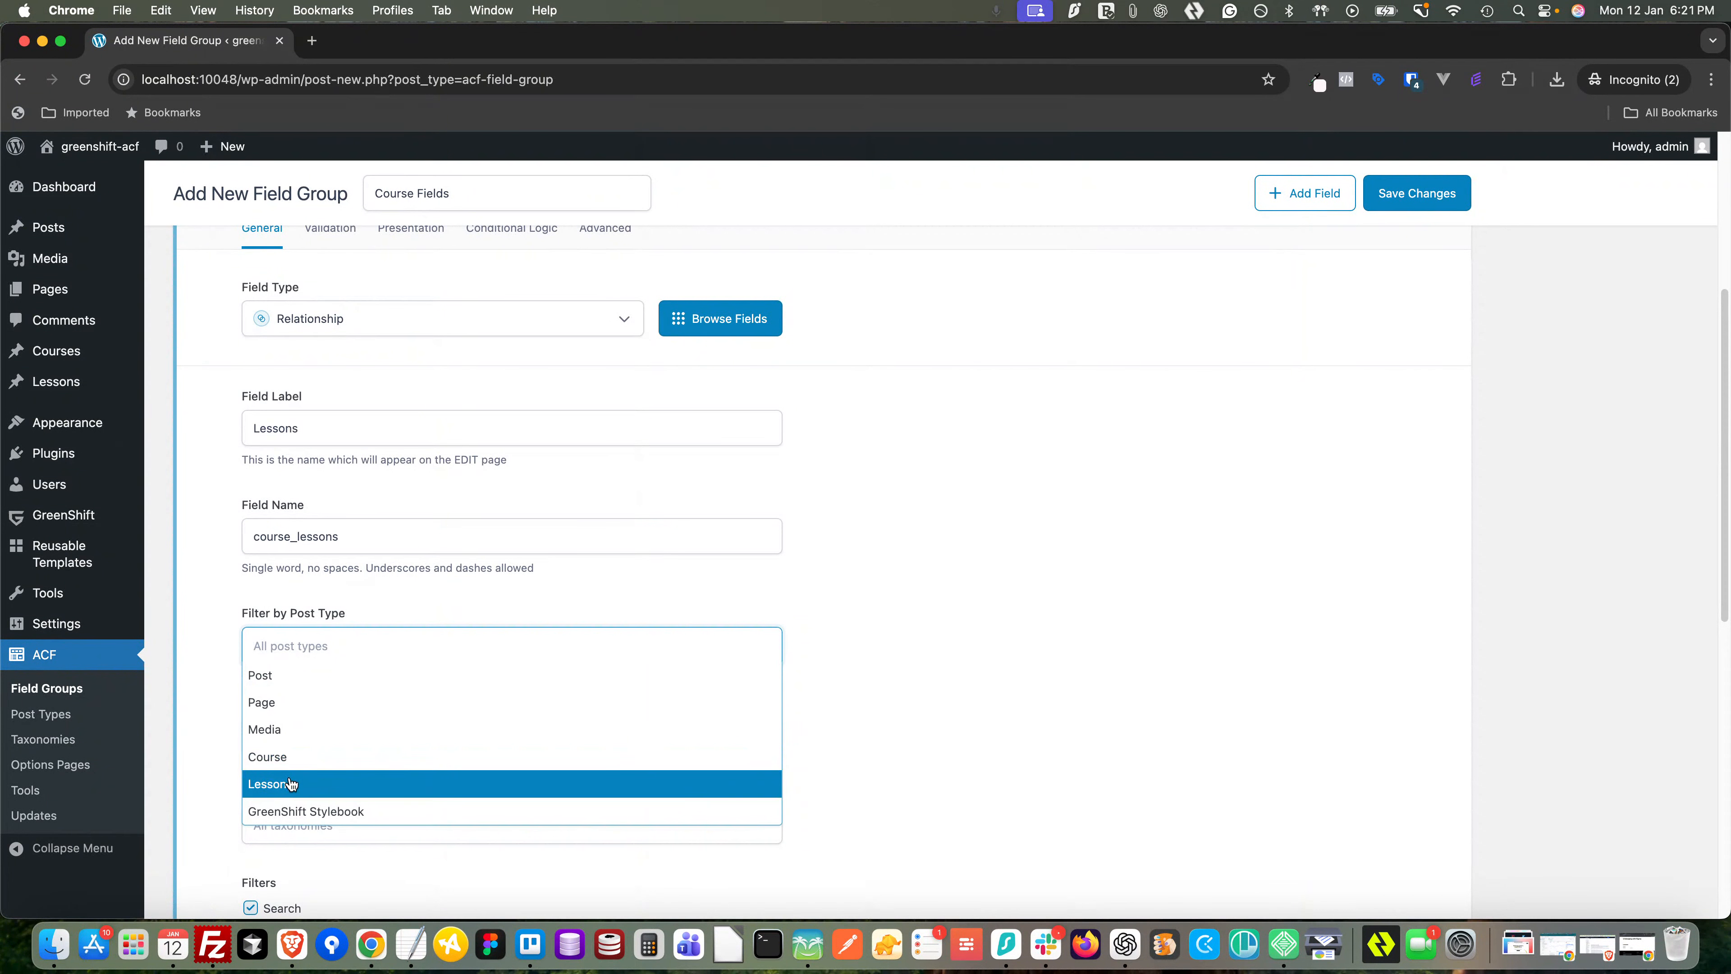
pyautogui.click(273, 783)
pyautogui.scroll(-5, 227, 748)
pyautogui.click(325, 508)
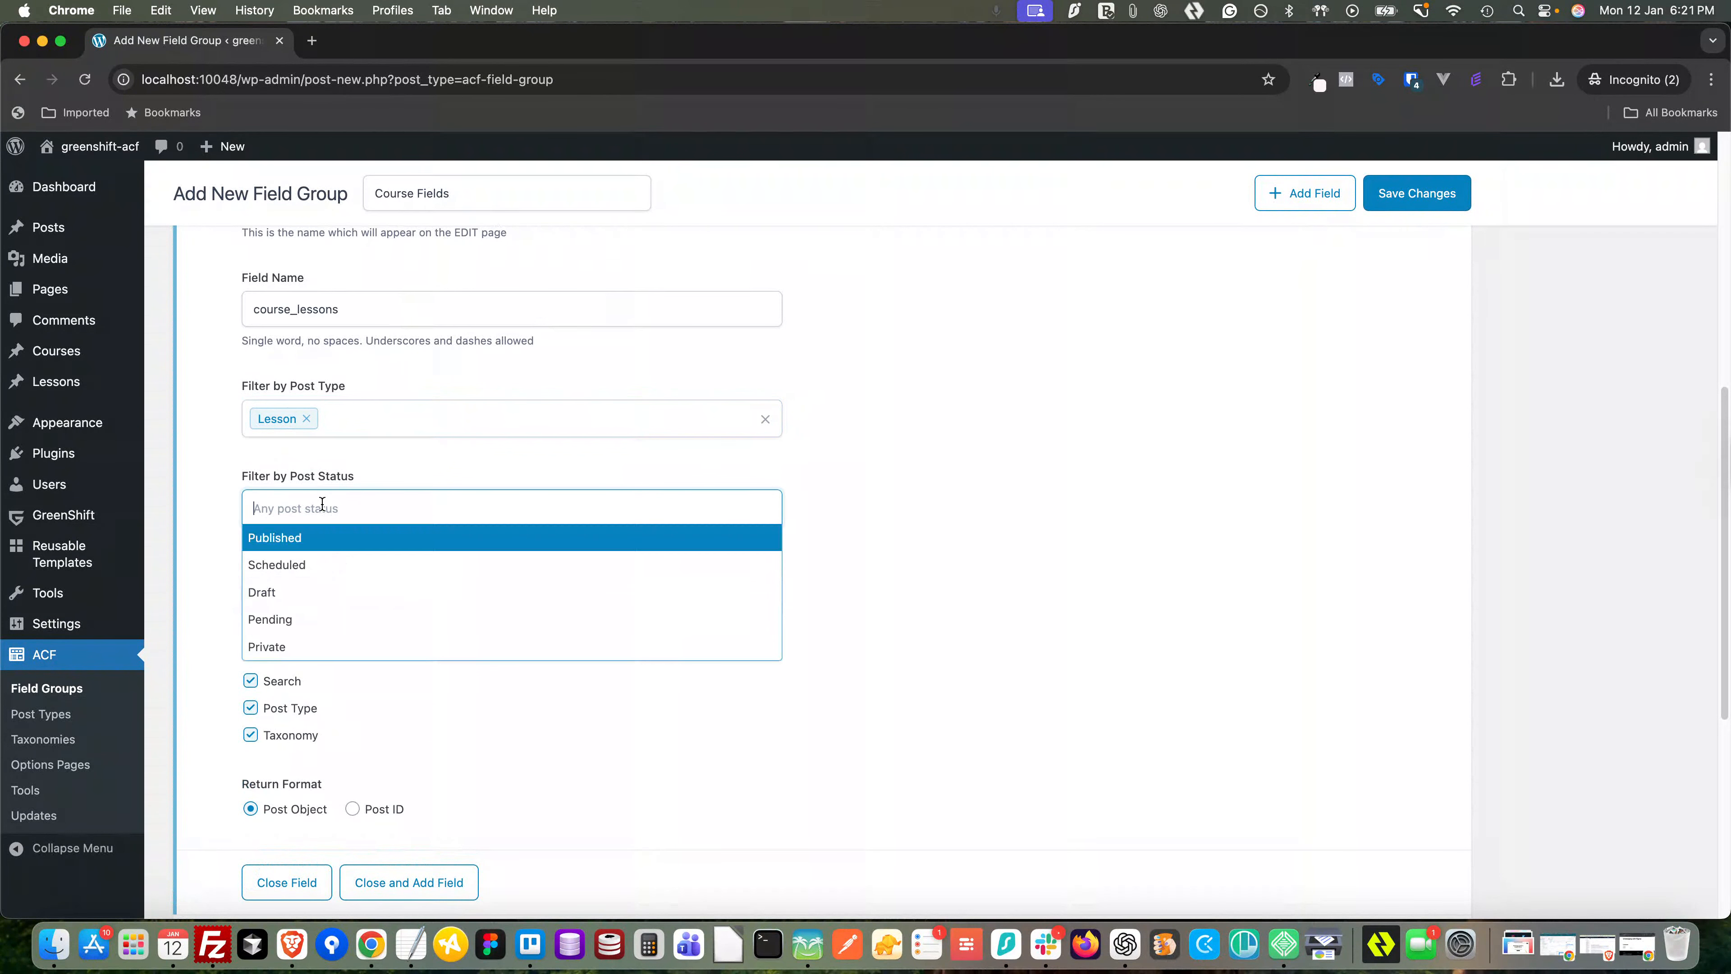
pyautogui.click(317, 550)
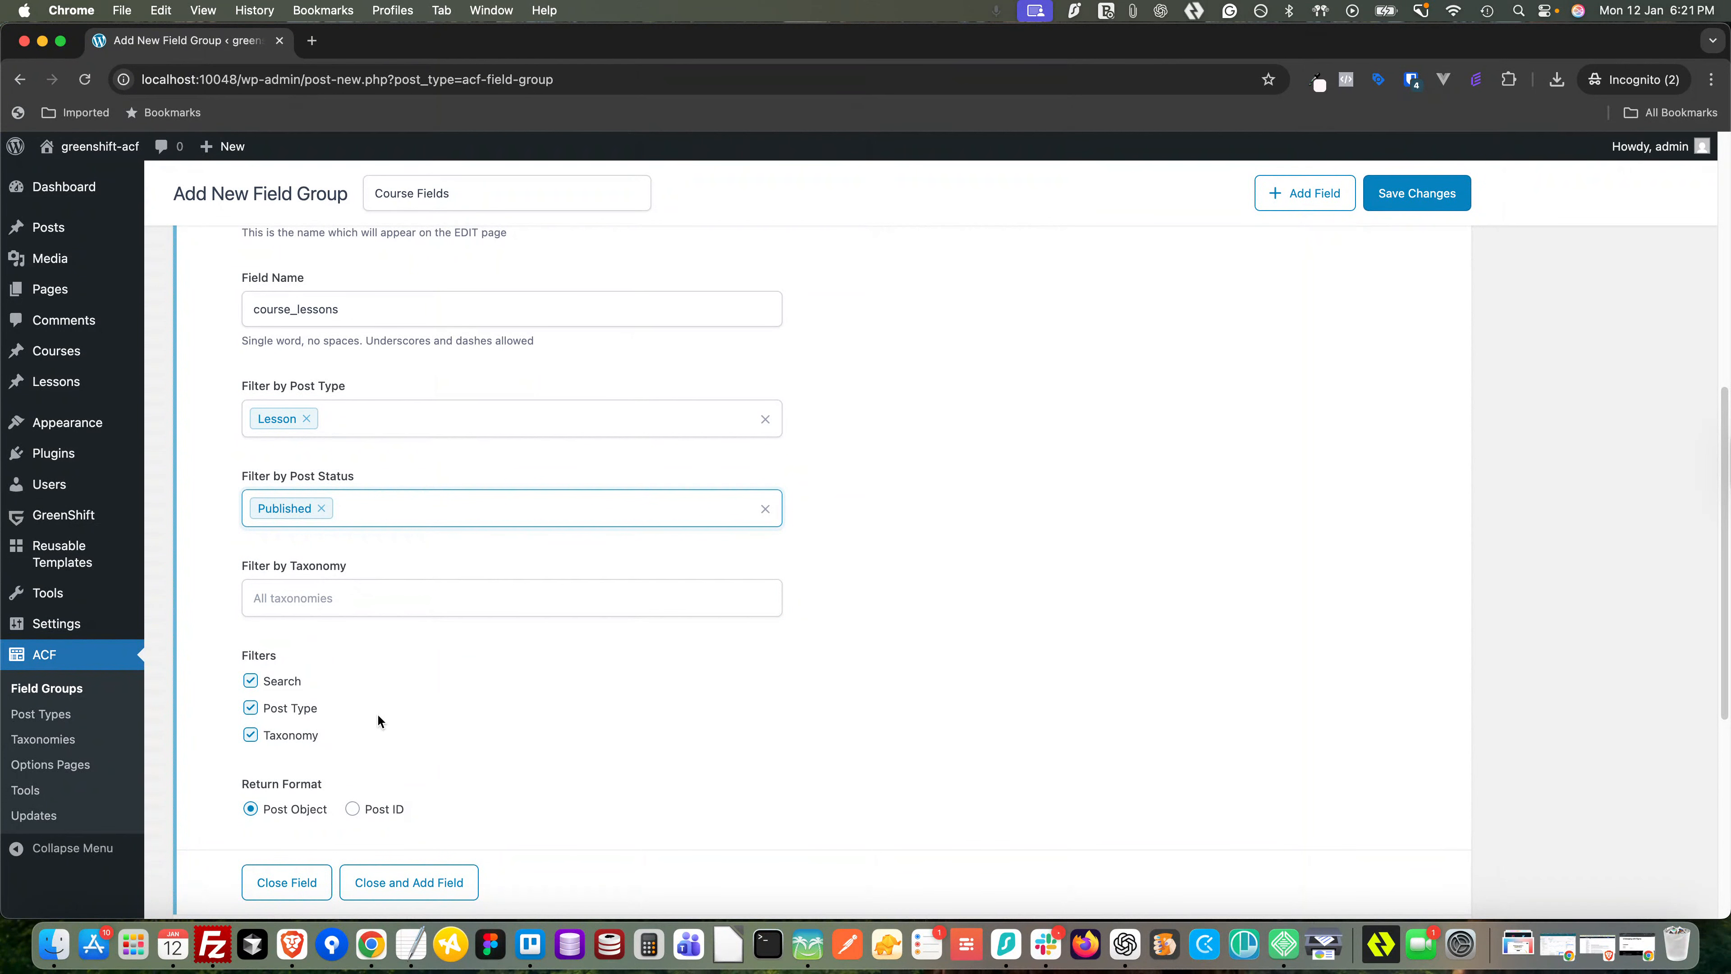
# - Set the Course Fields location rule to show when Post Type is equal to Course, and save the field group
pyautogui.scroll(-2, 378, 720)
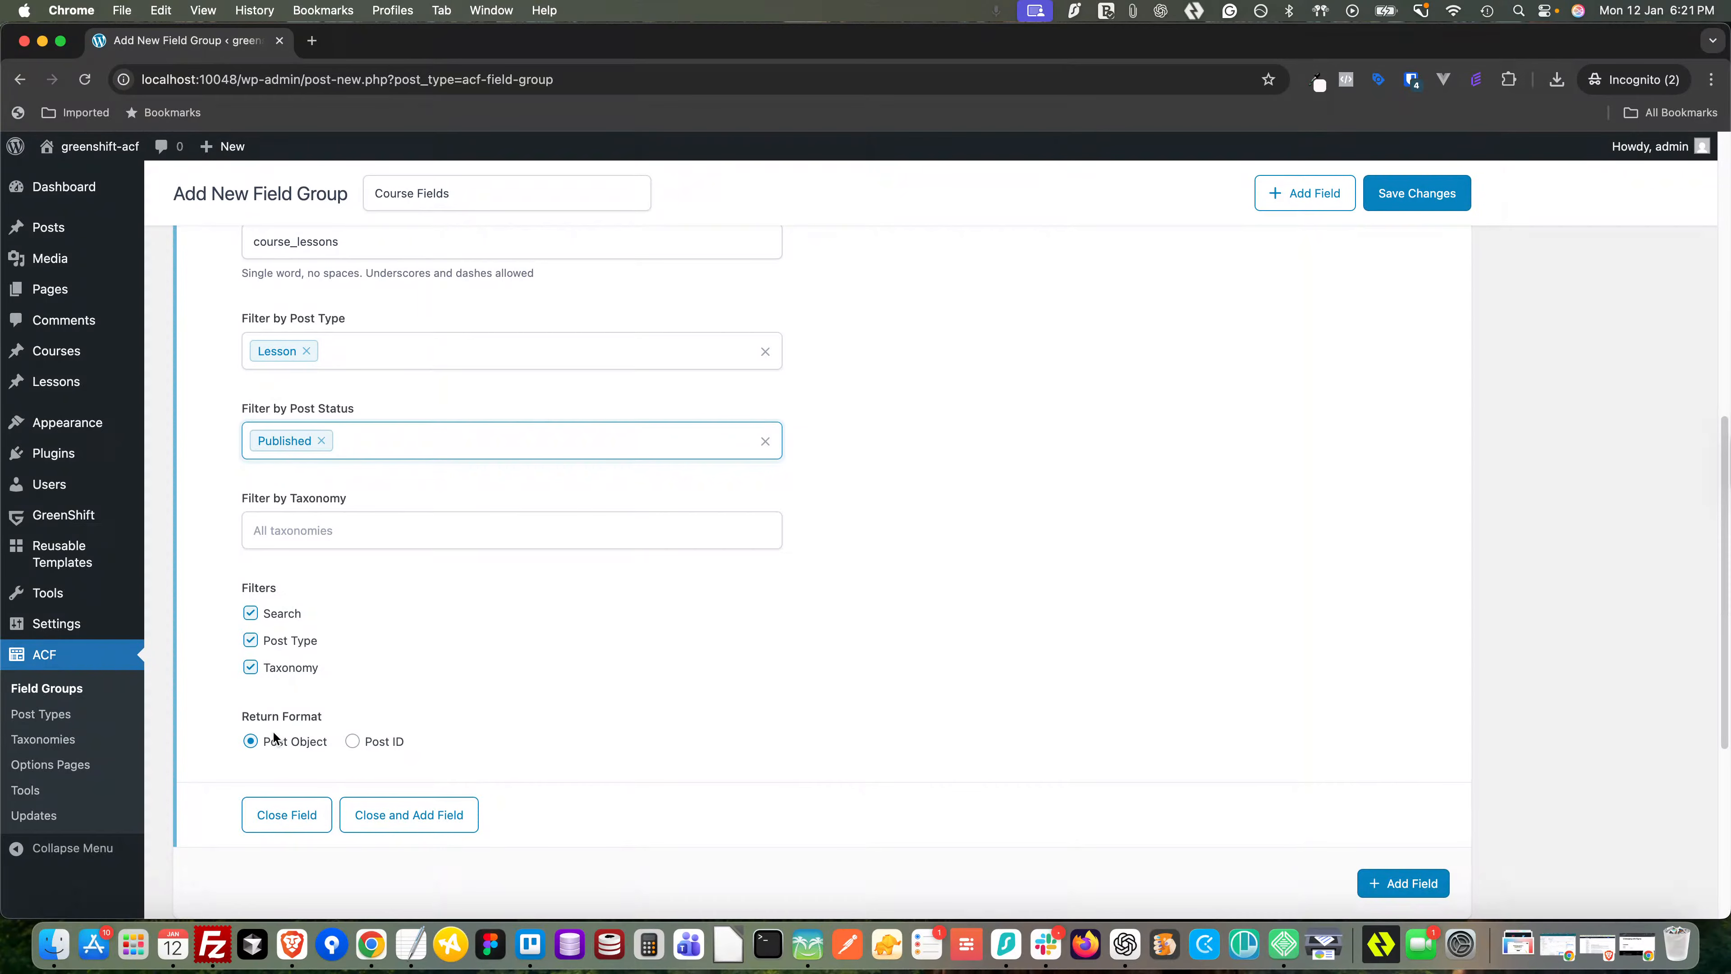
pyautogui.scroll(-5, 568, 719)
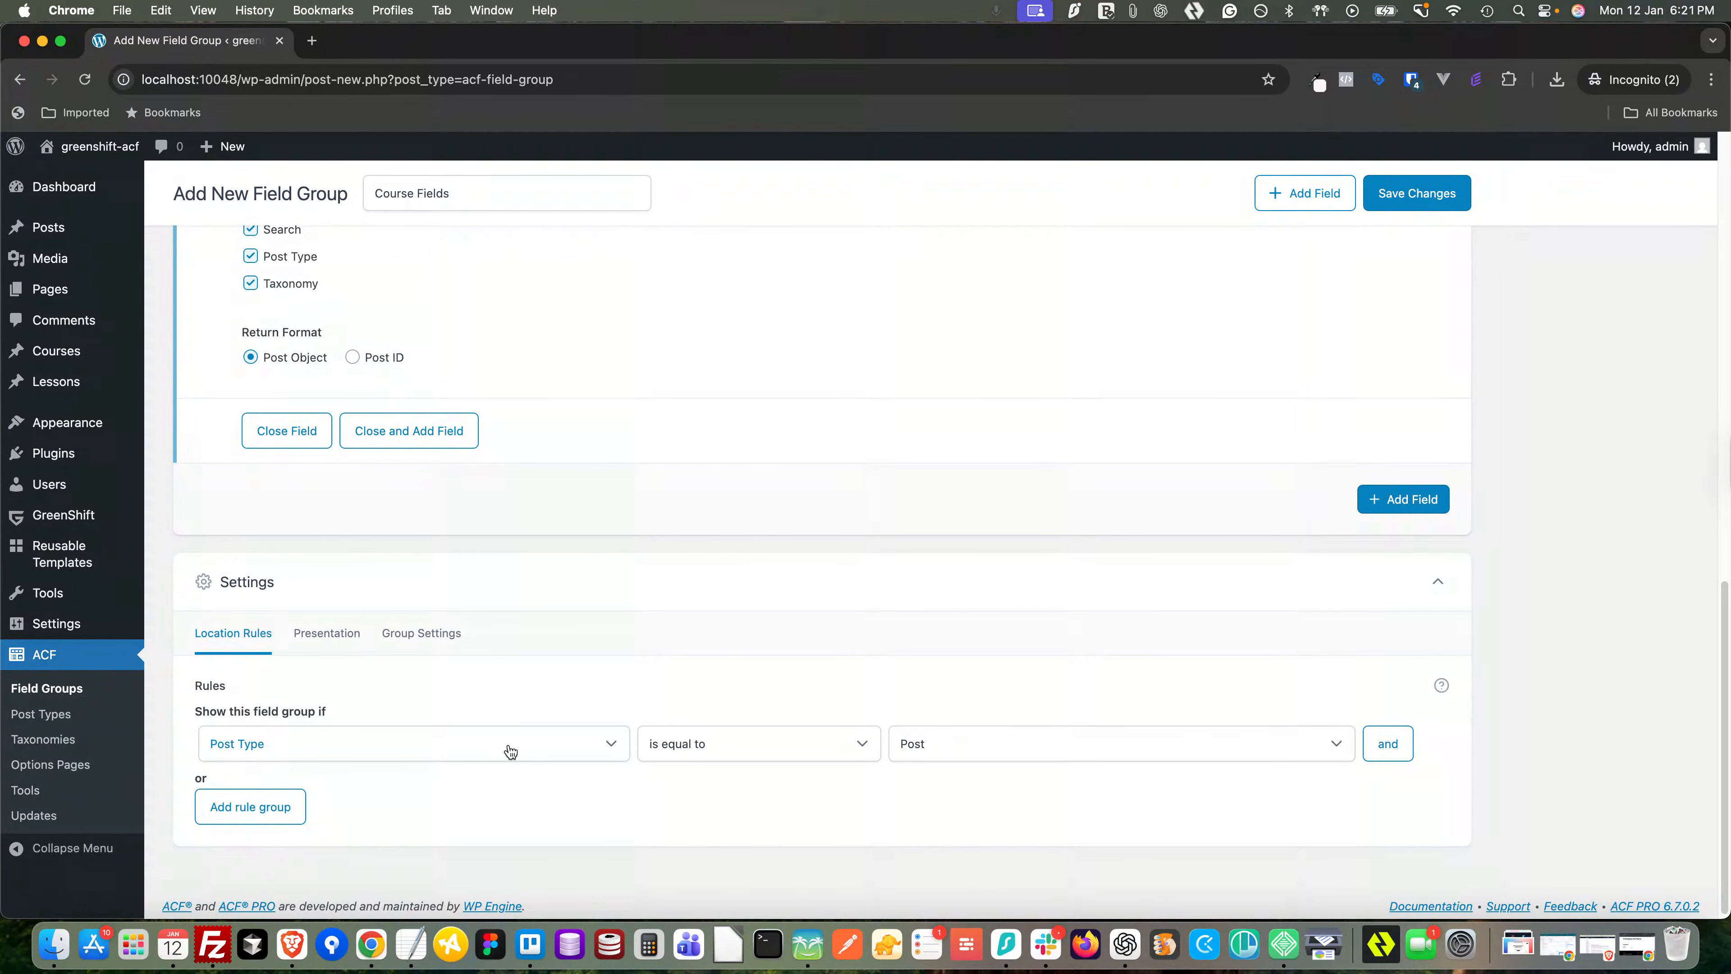
pyautogui.click(971, 750)
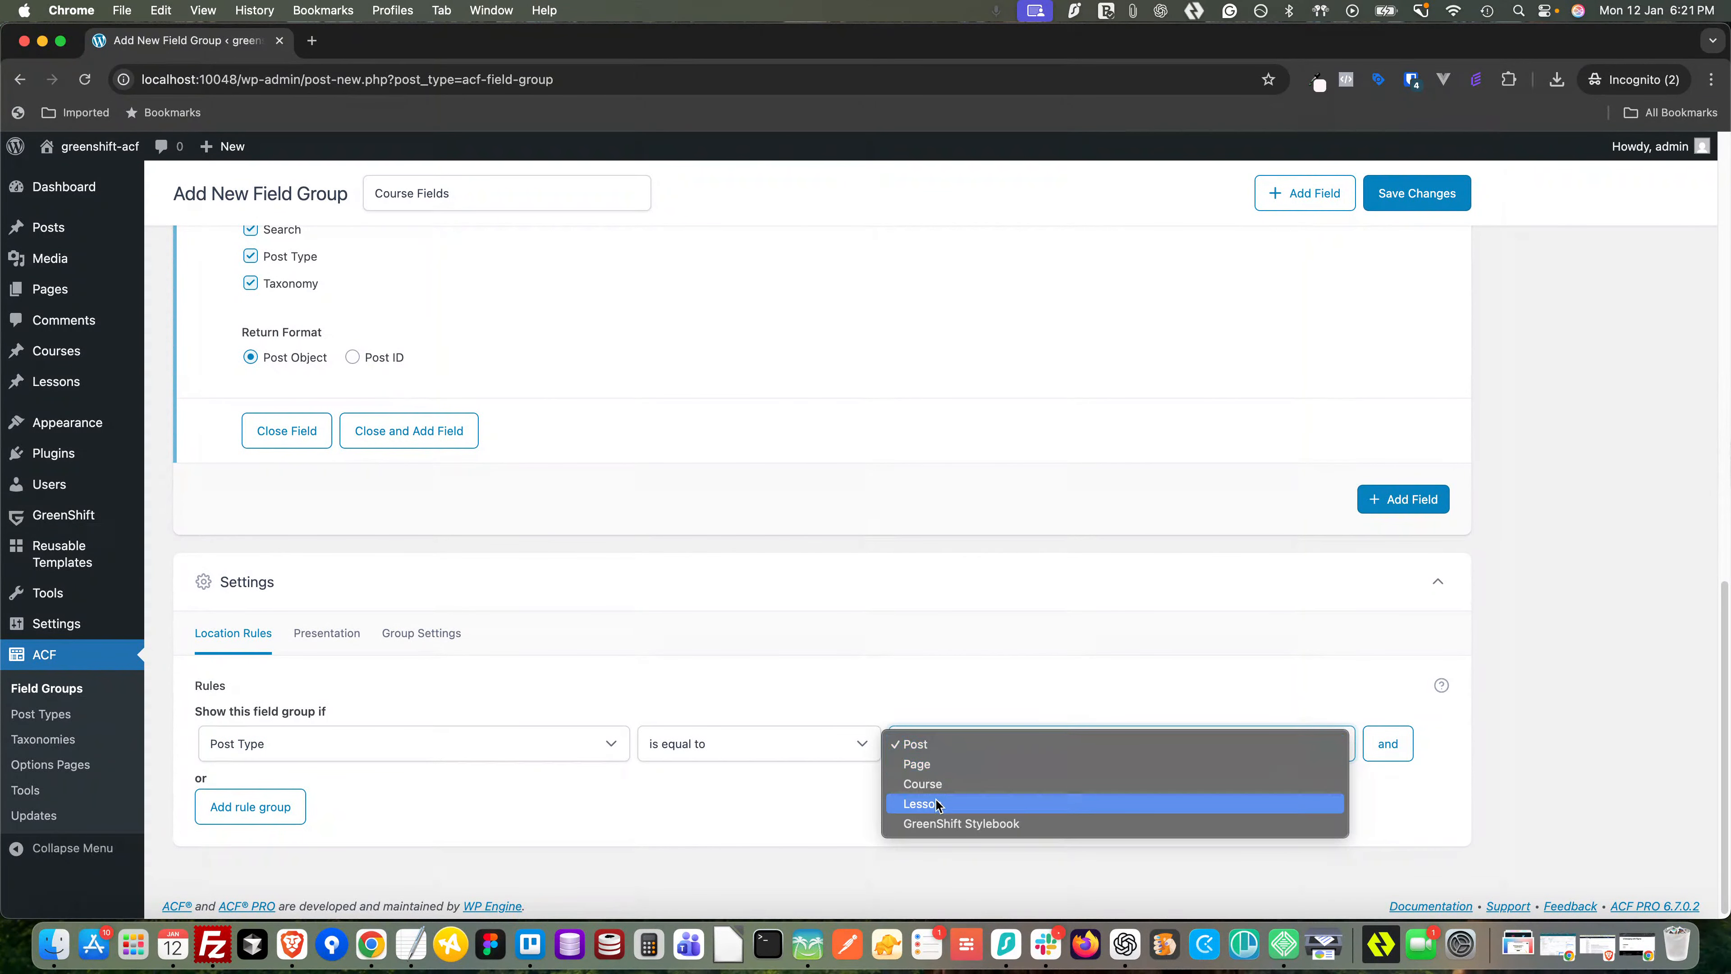
pyautogui.click(955, 803)
pyautogui.click(946, 744)
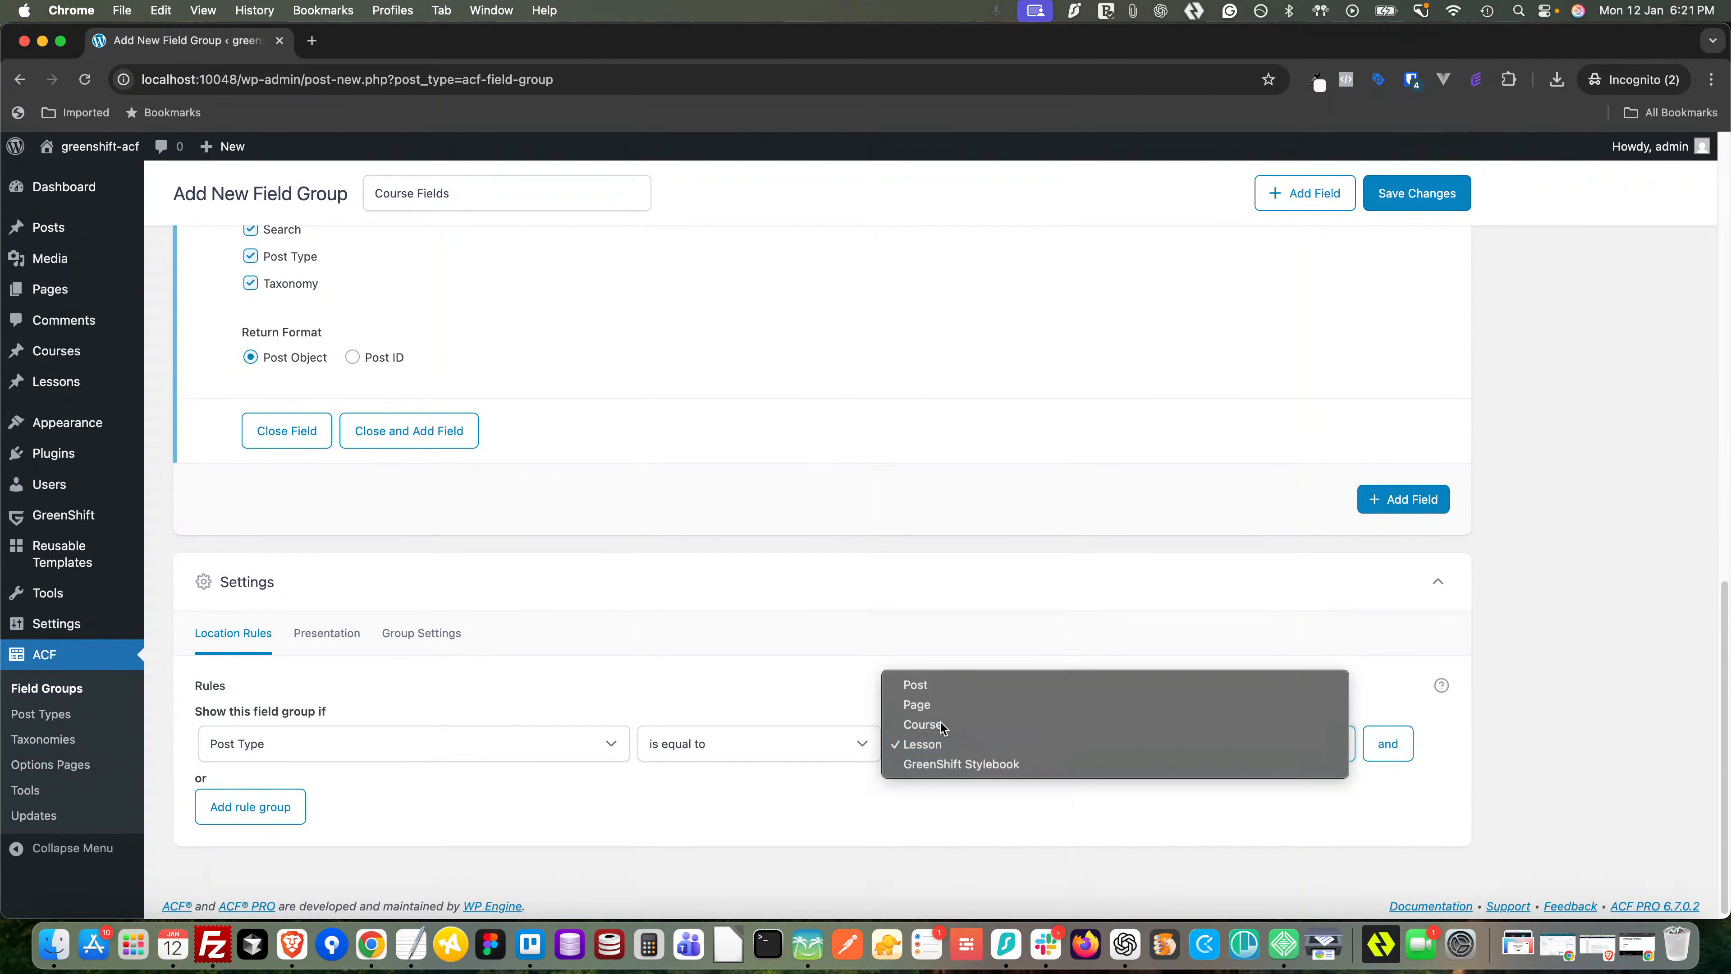
pyautogui.click(940, 724)
pyautogui.click(1384, 200)
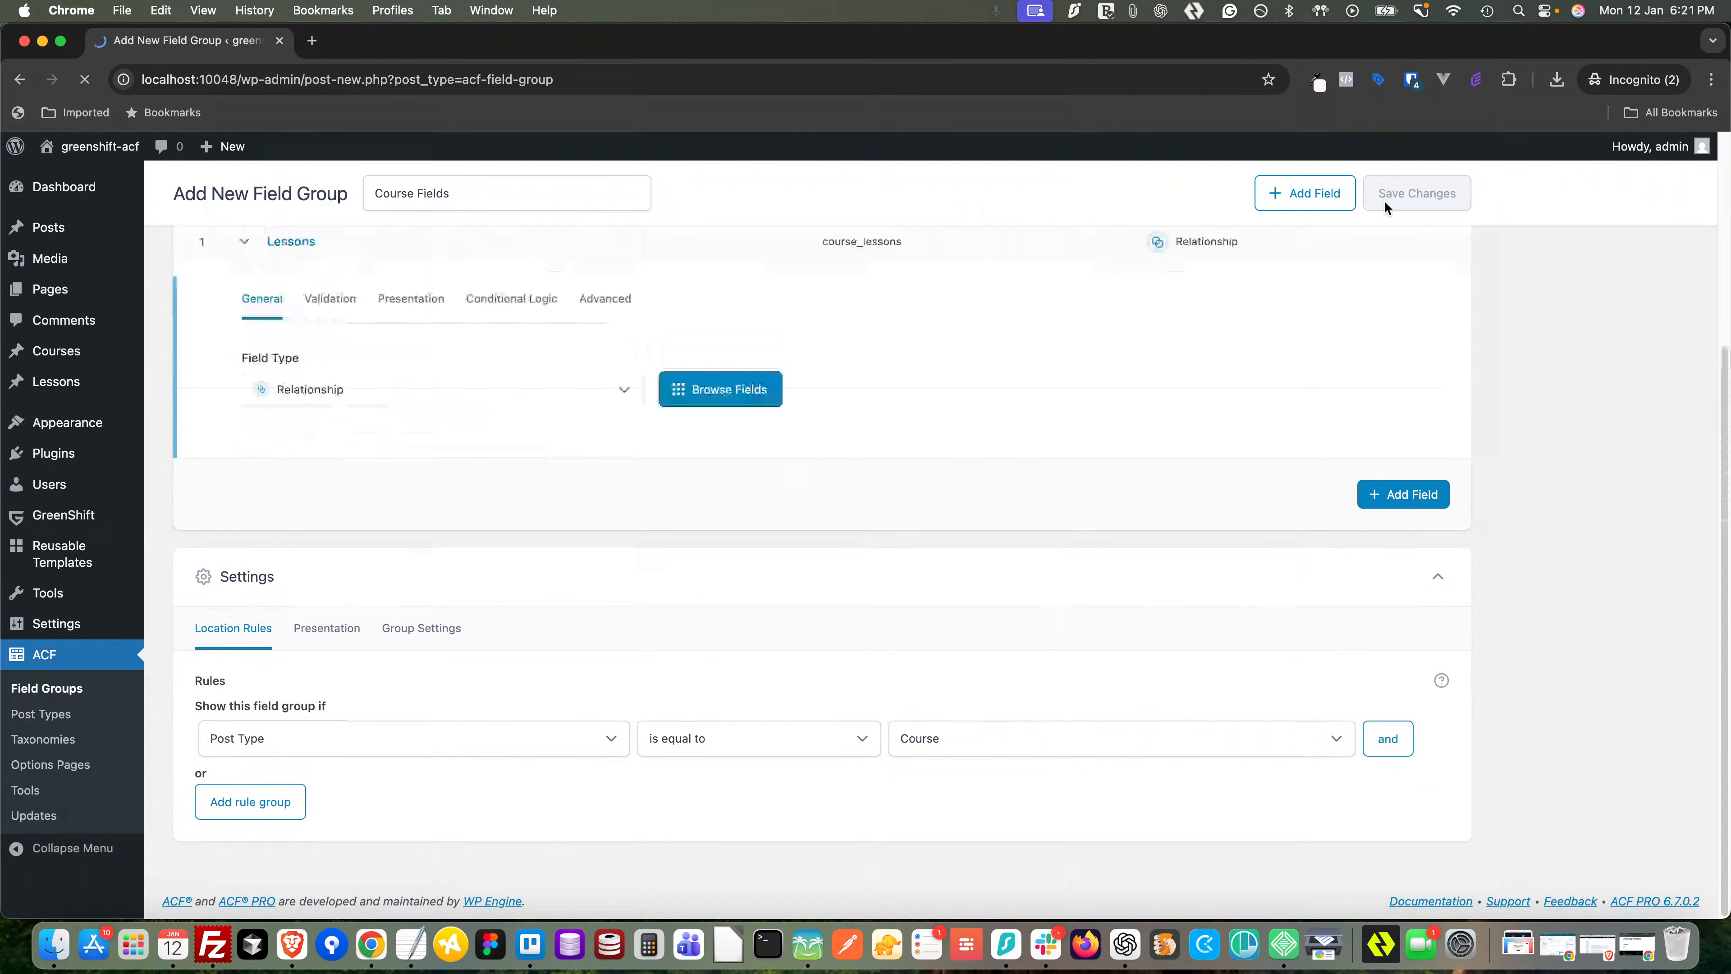
pyautogui.scroll(-3, 712, 400)
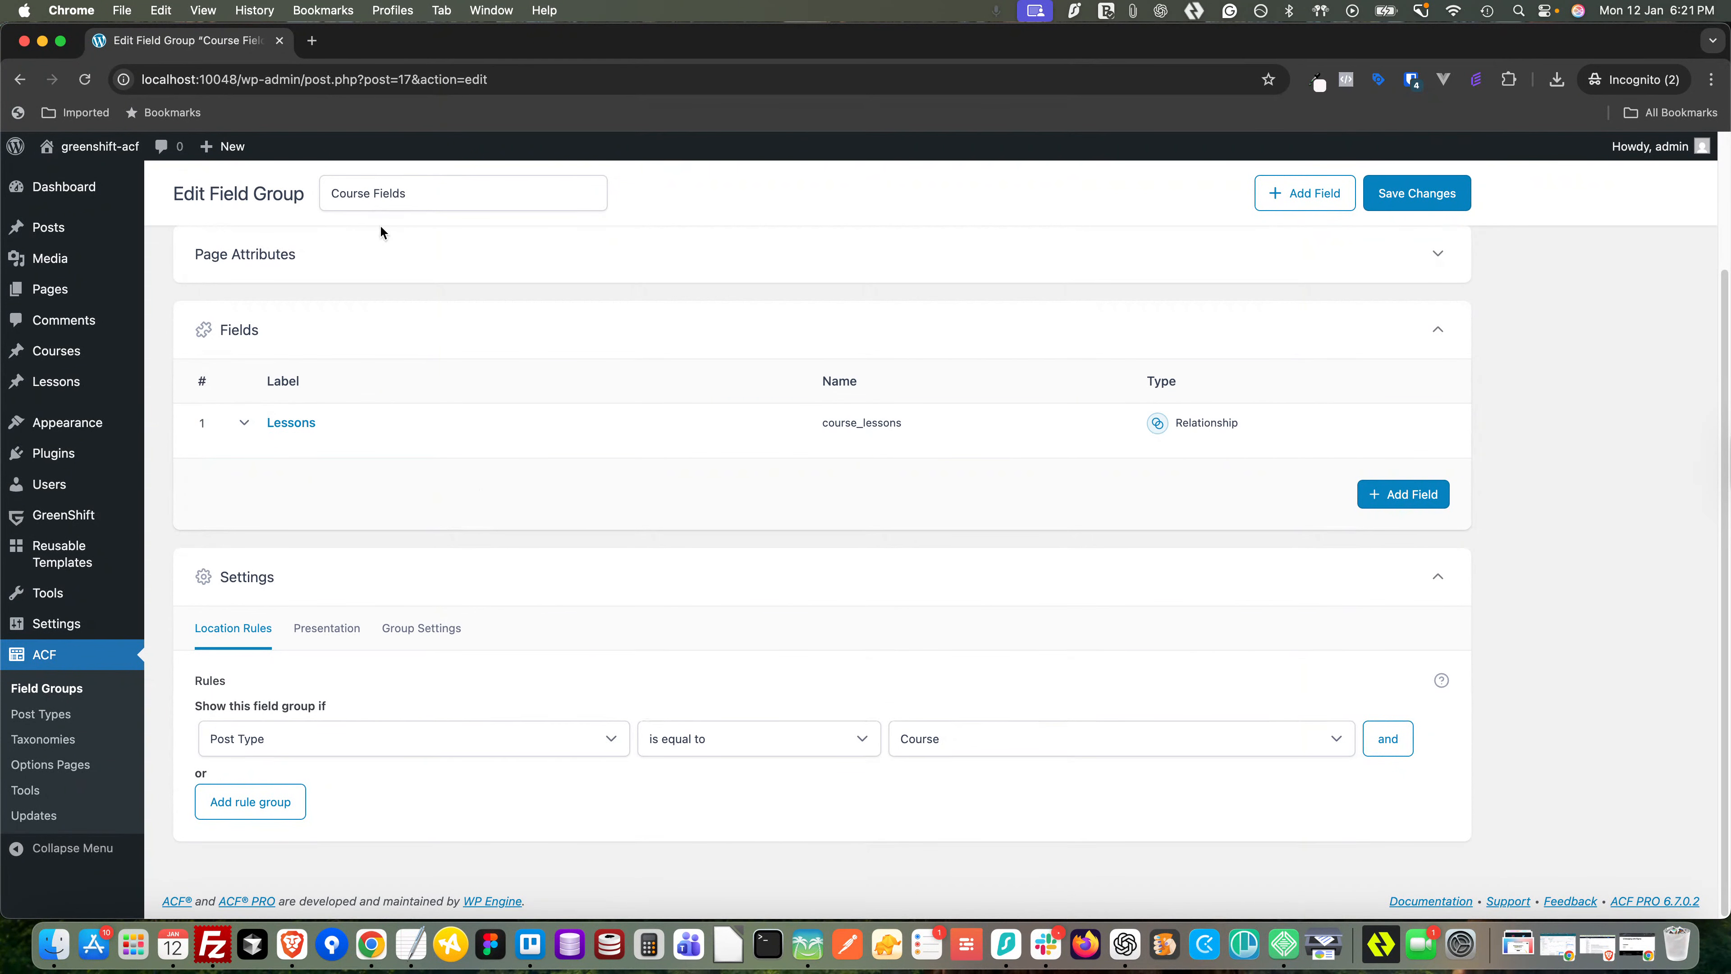
# - Create another ACF field group titled Lesson Fields
pyautogui.click(103, 689)
pyautogui.click(338, 260)
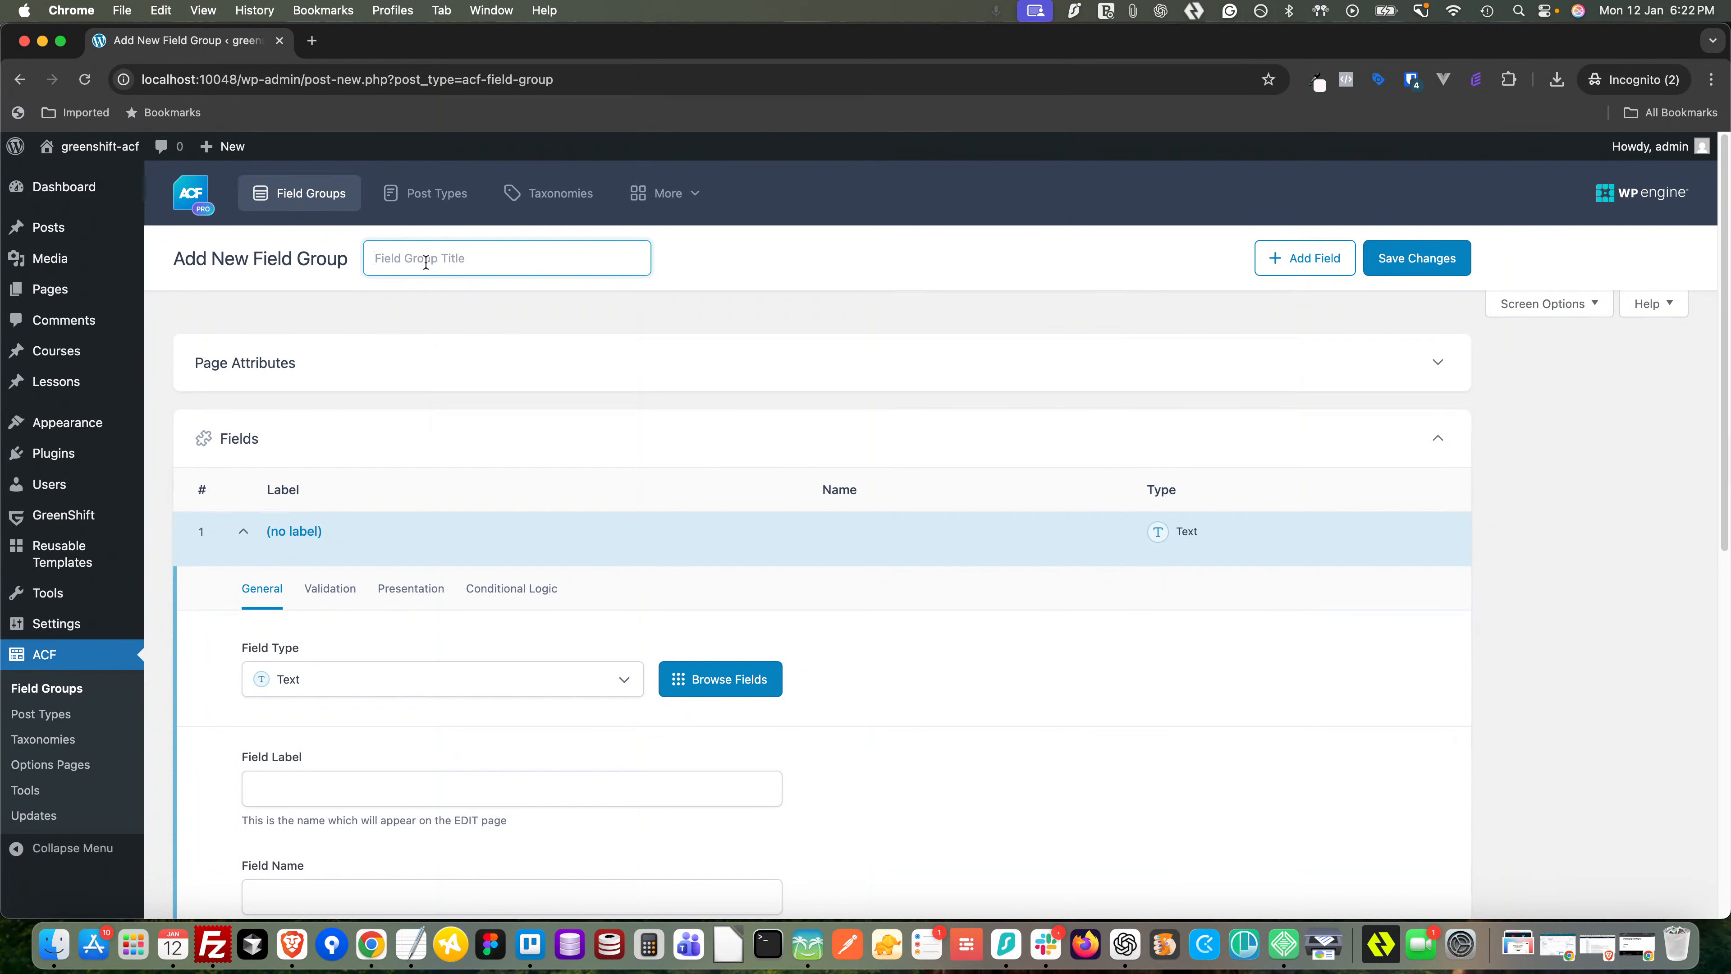
pyautogui.write('Lesson Fie')
pyautogui.write('lds')
# - Label the first text field of Lesson Fields Duration and set its field name to lesson_duration
pyautogui.scroll(-3, 409, 478)
pyautogui.click(386, 548)
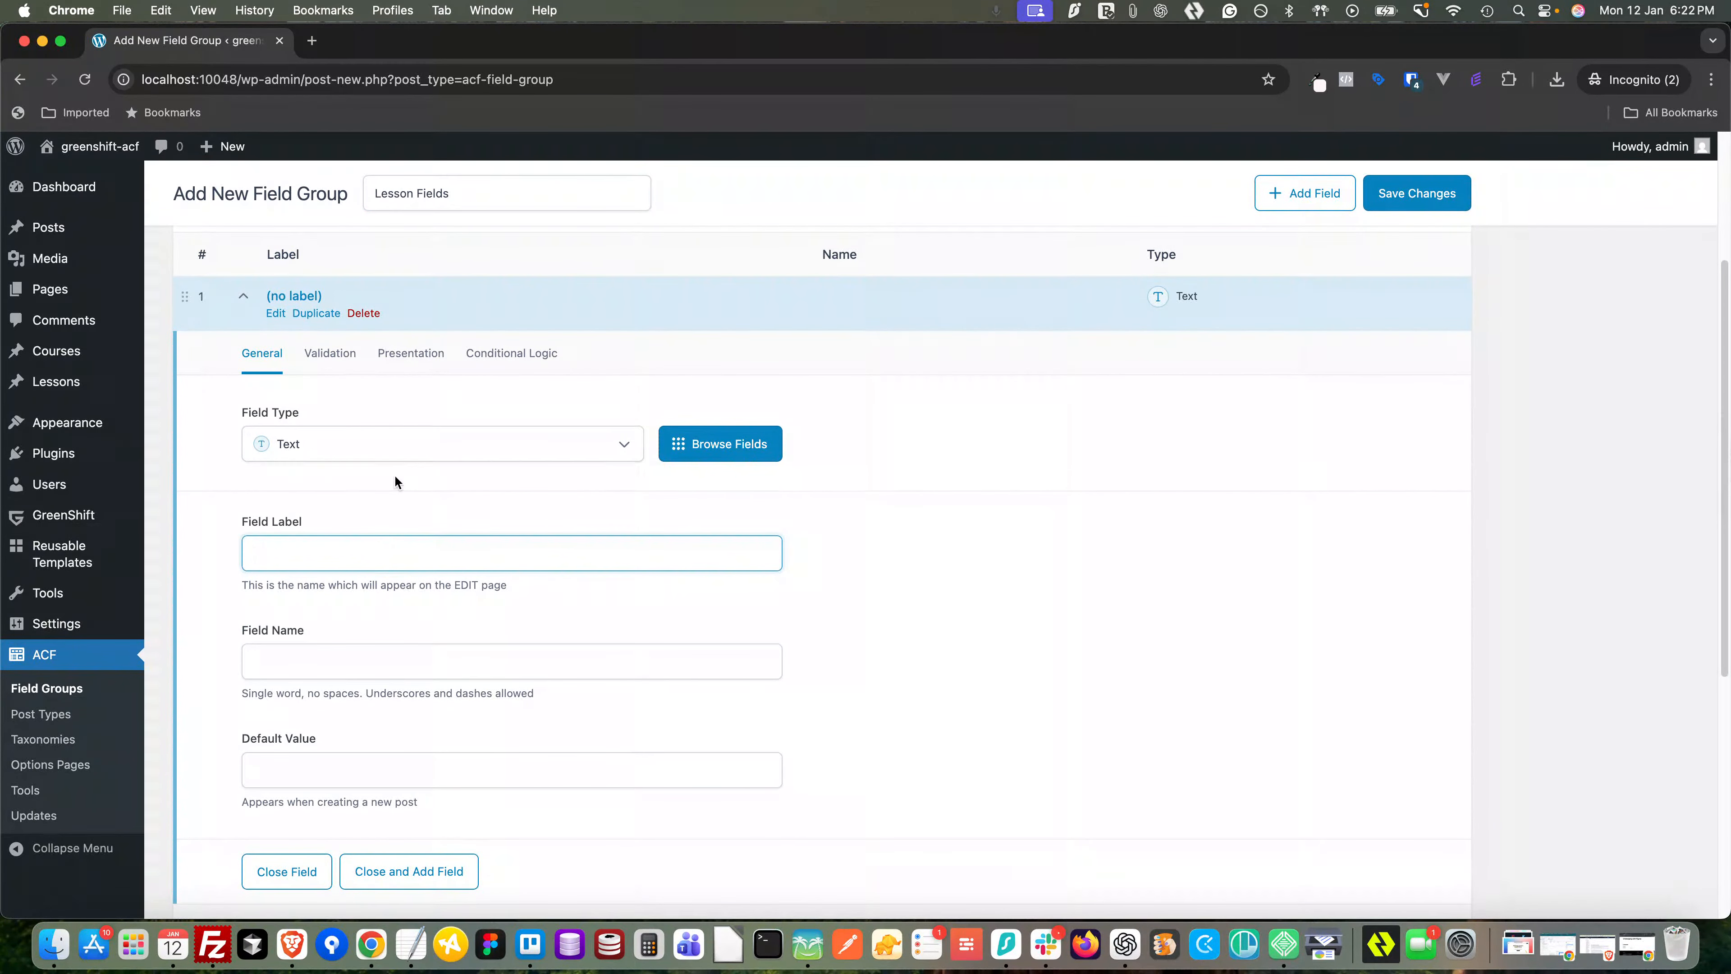
pyautogui.write('Duration')
pyautogui.click(437, 598)
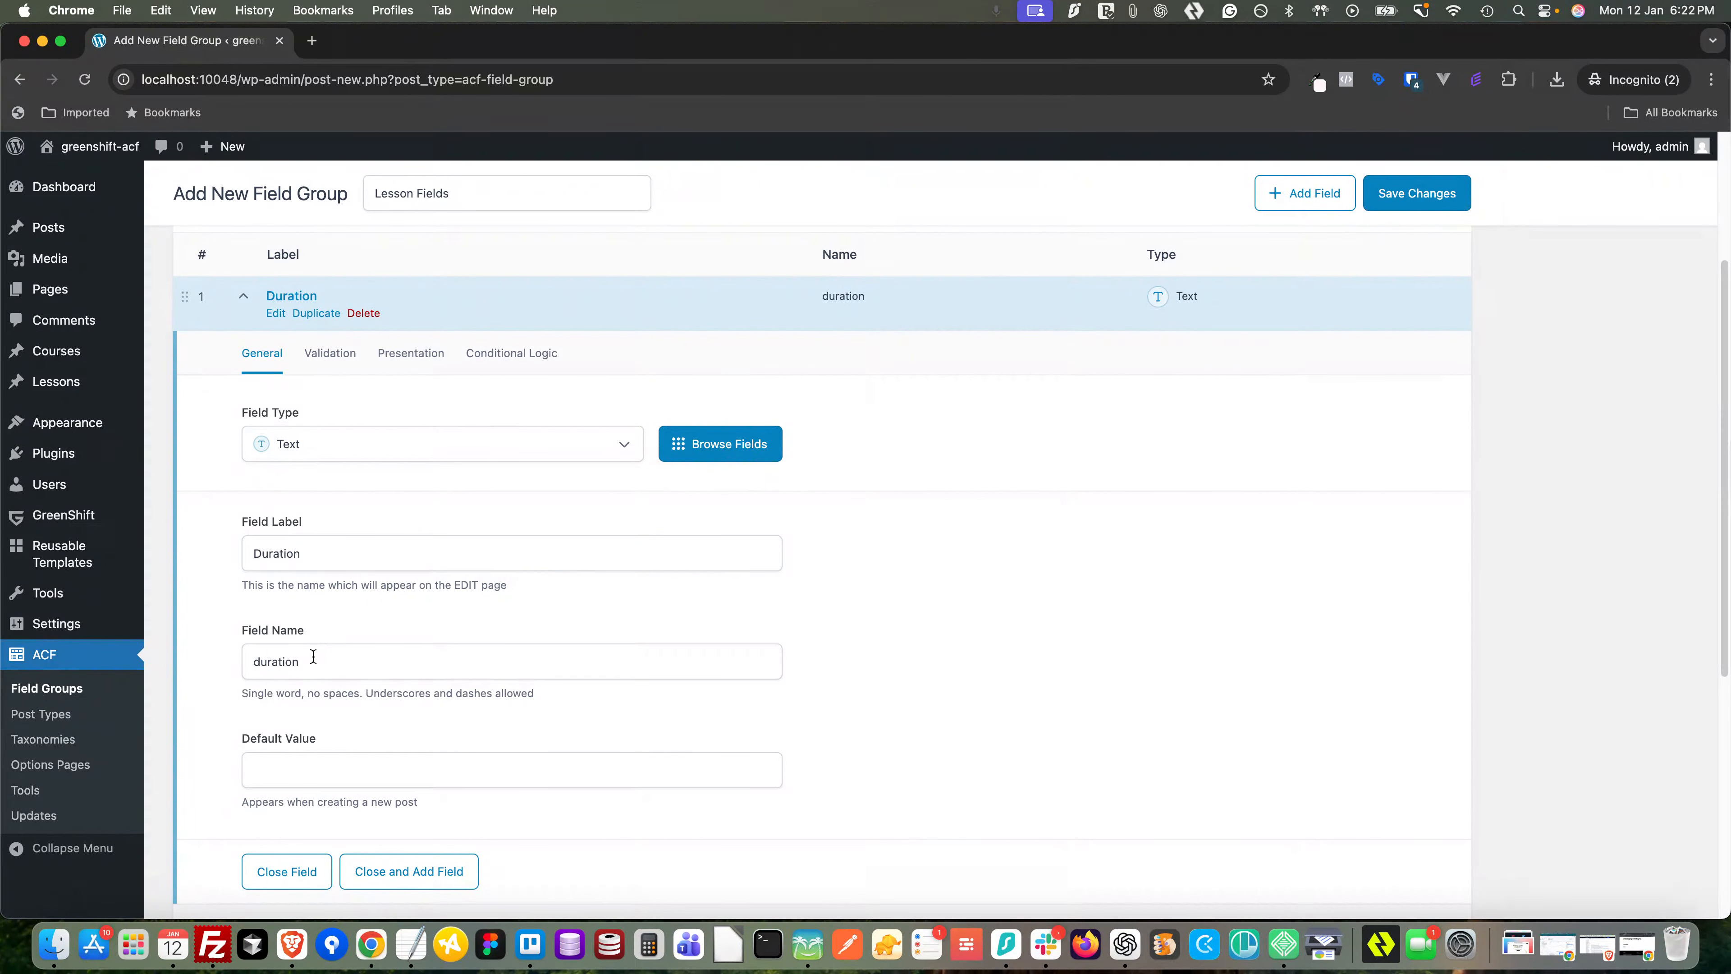
pyautogui.click(265, 662)
pyautogui.write('lesson_')
pyautogui.click(739, 298)
# - Add a second field to the Lesson Fields group with the field type Repeater
pyautogui.click(1390, 504)
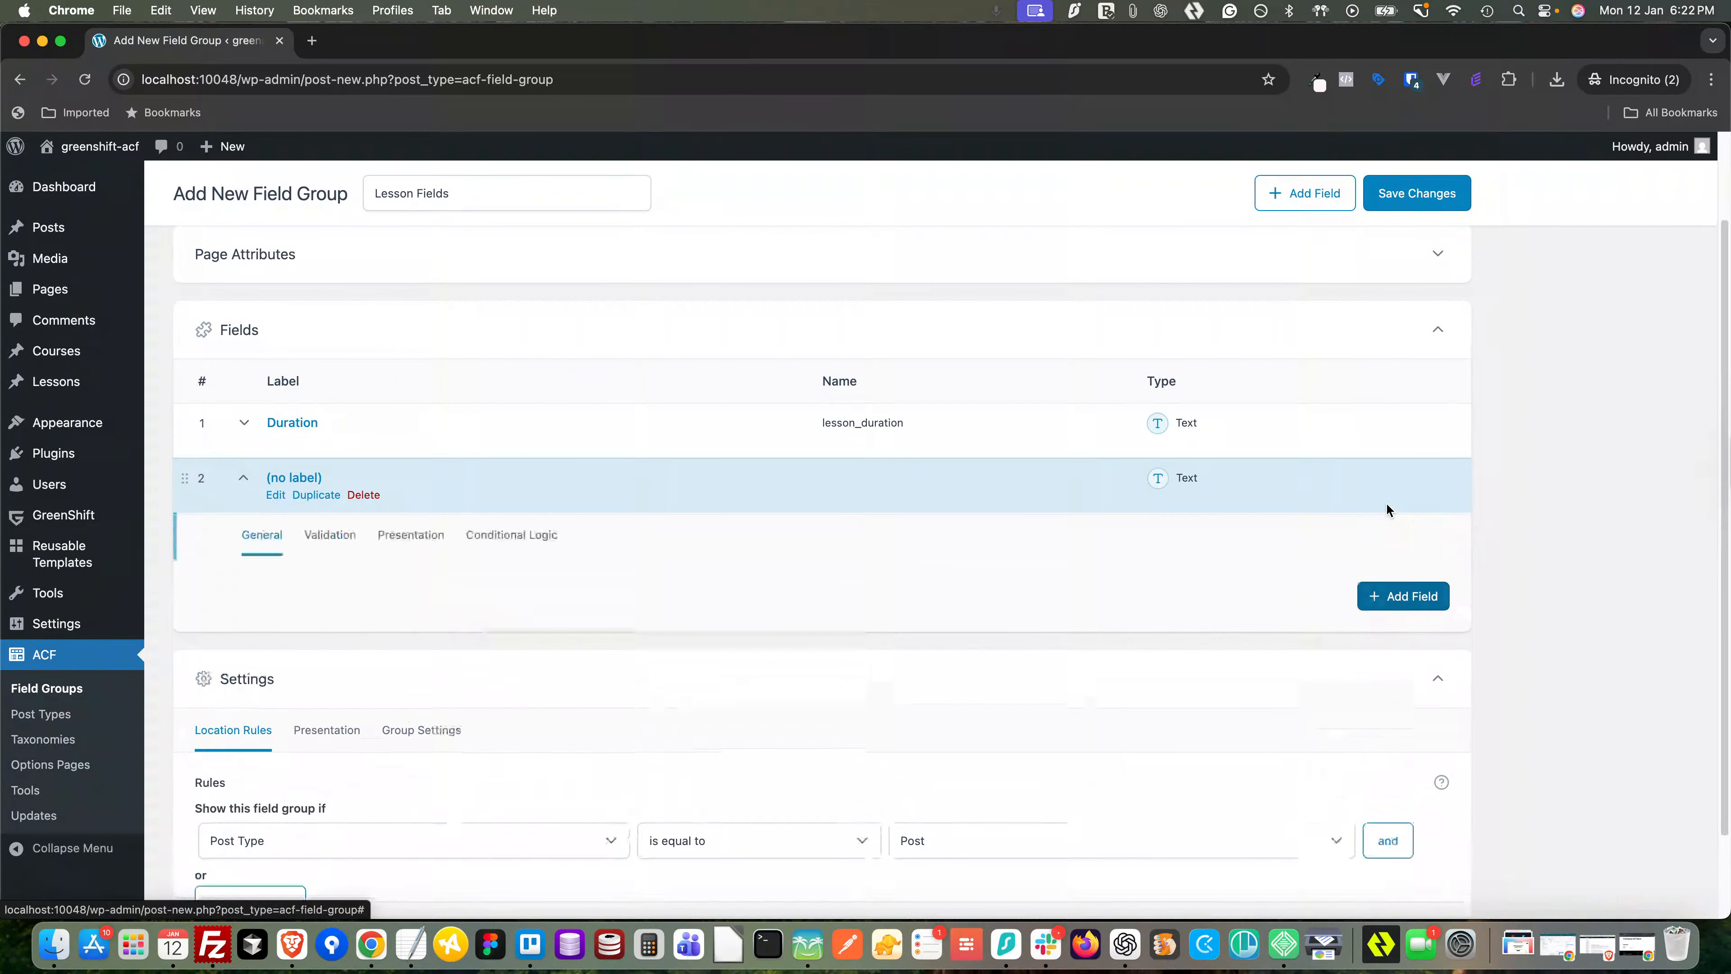
pyautogui.click(395, 630)
pyautogui.write('rep')
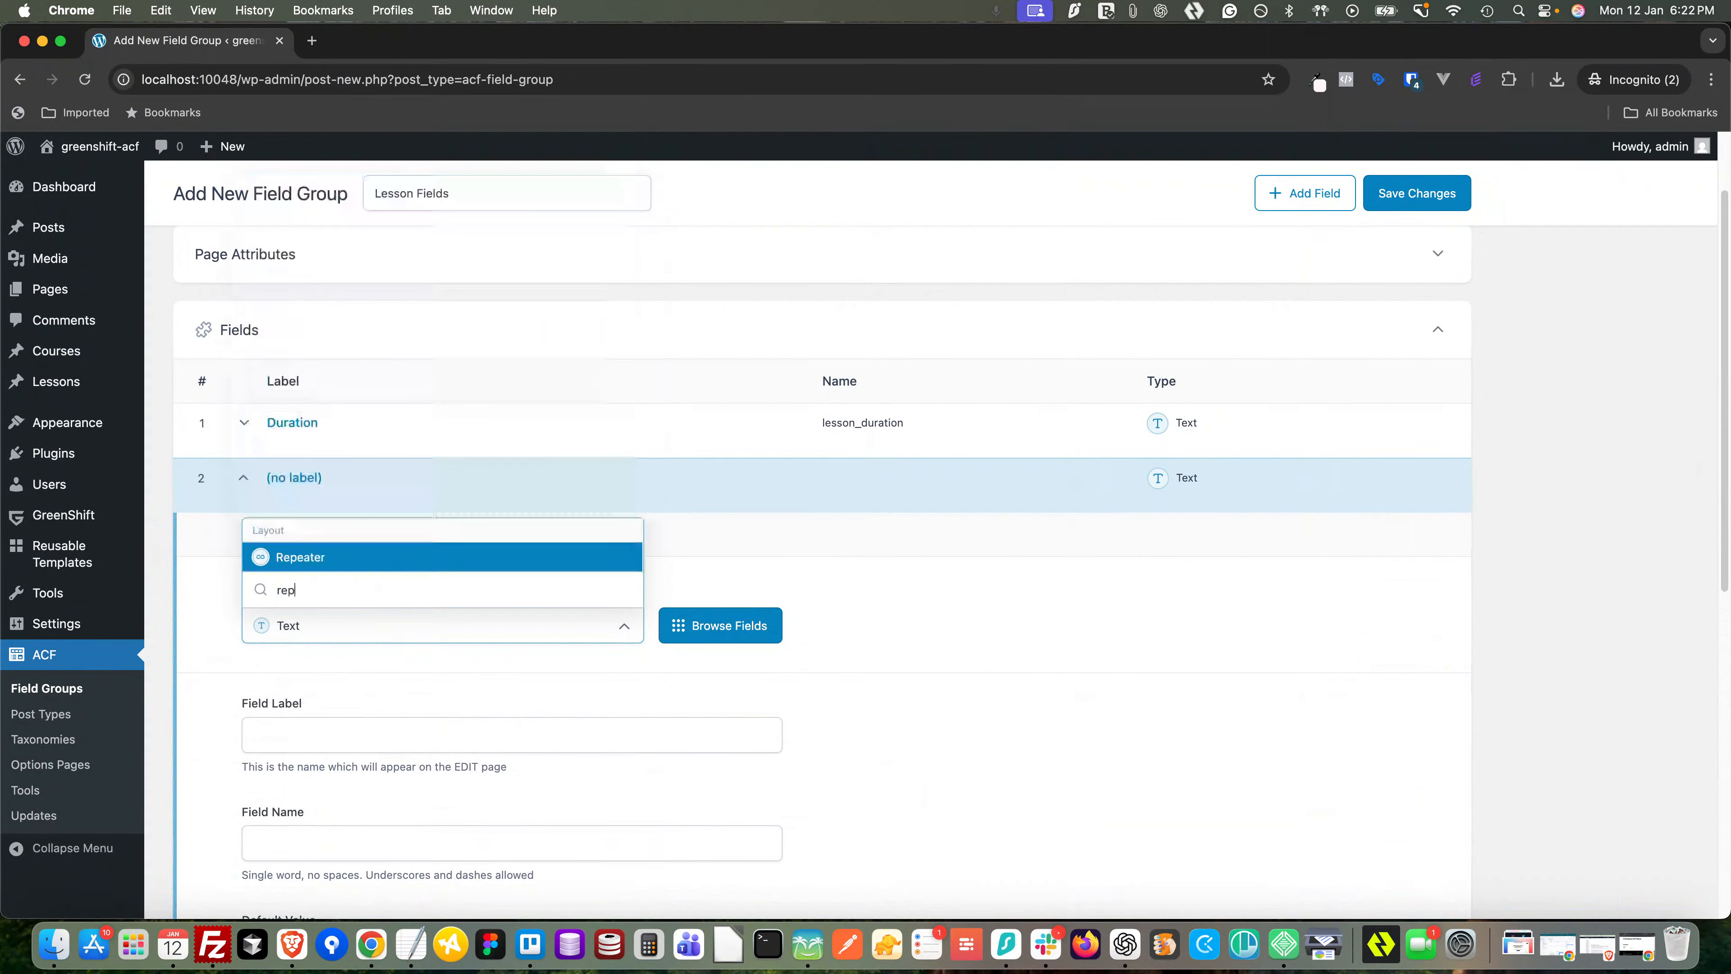
pyautogui.click(356, 559)
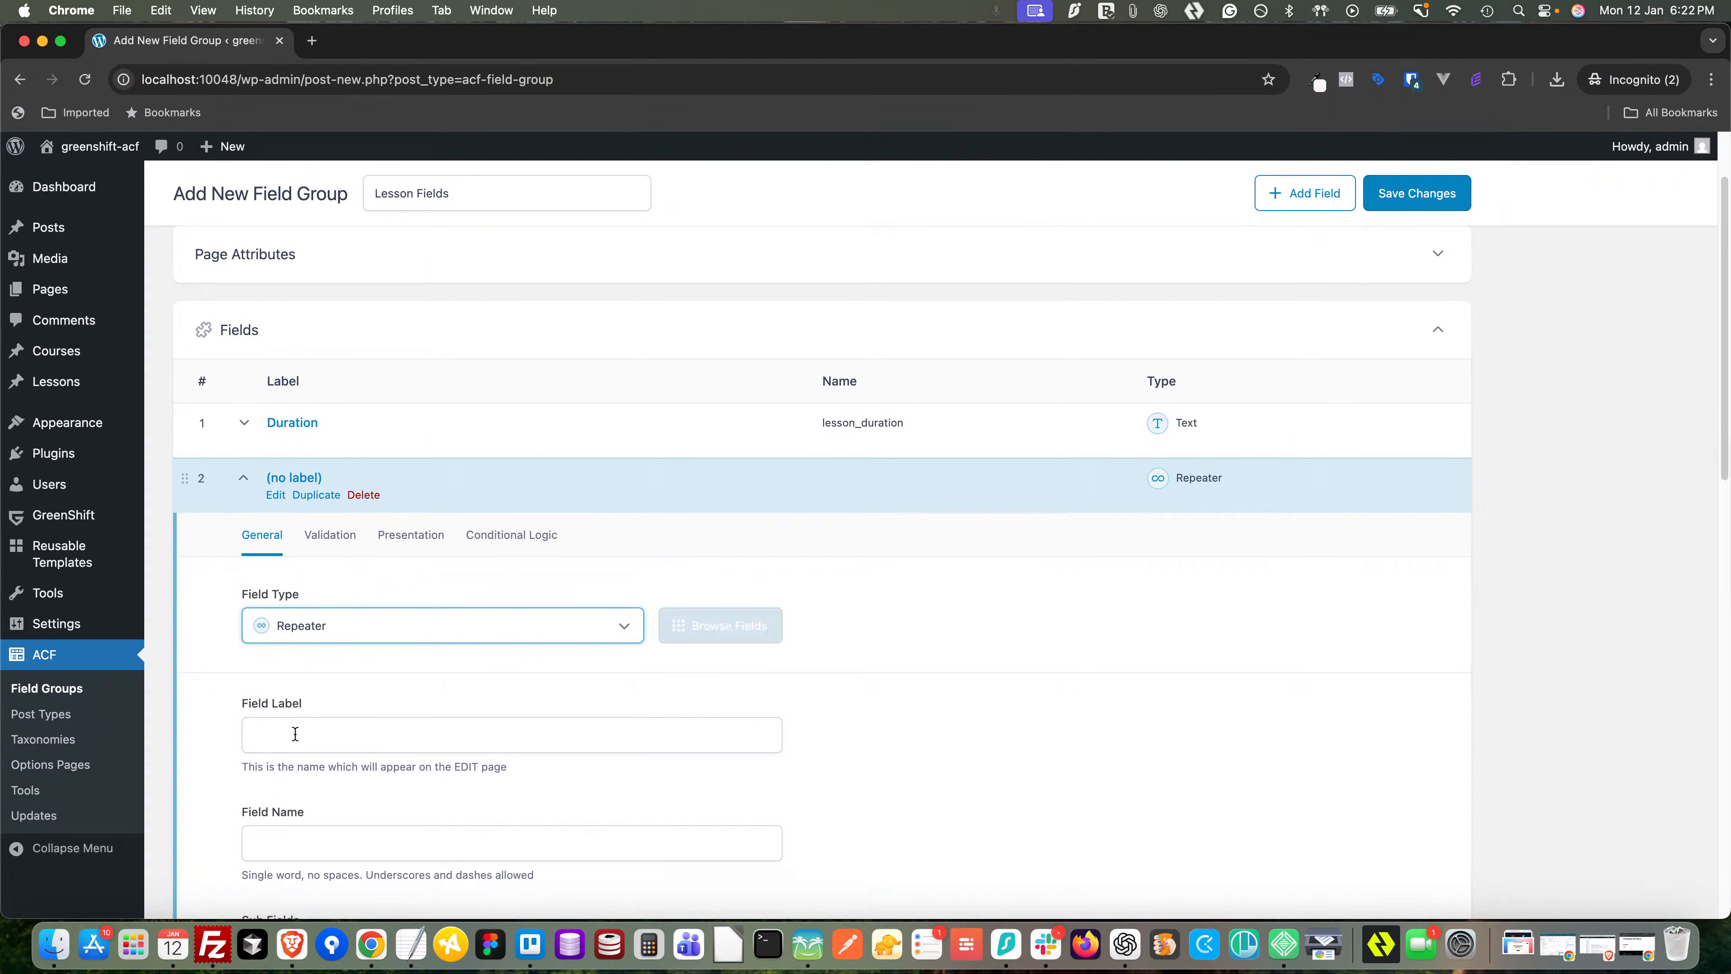
# - Label the repeater field Sections and set its field name to lesson_sections
pyautogui.click(300, 744)
pyautogui.write('Sections')
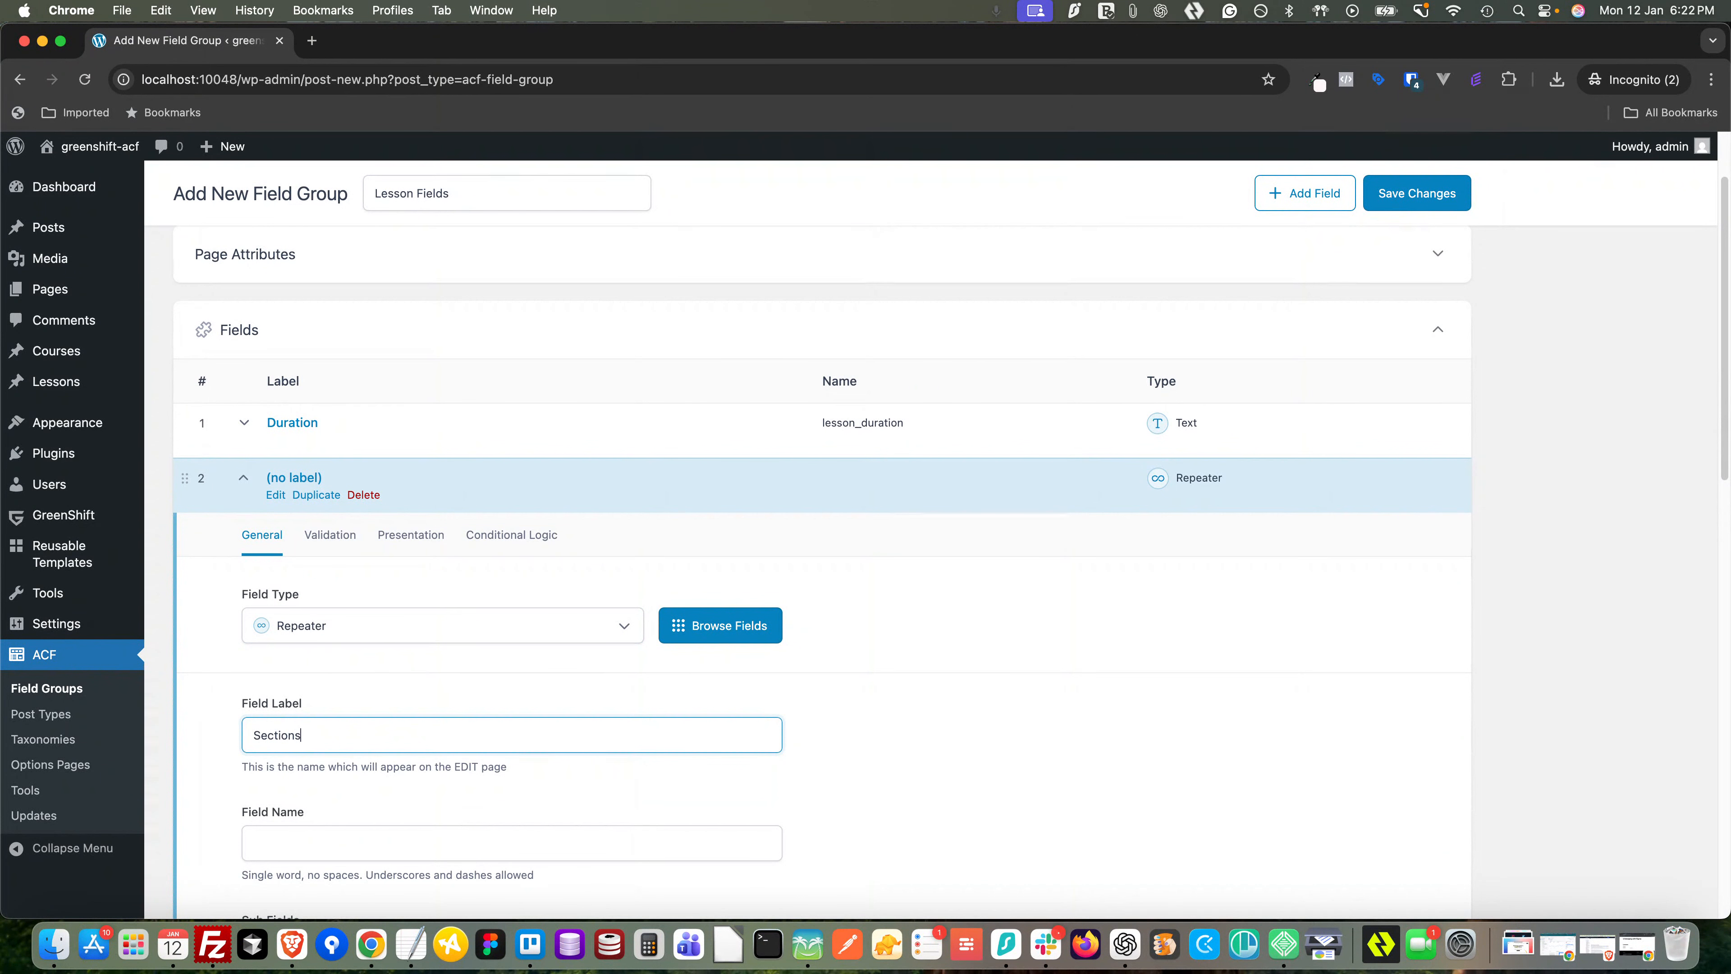
pyautogui.scroll(-5, 314, 747)
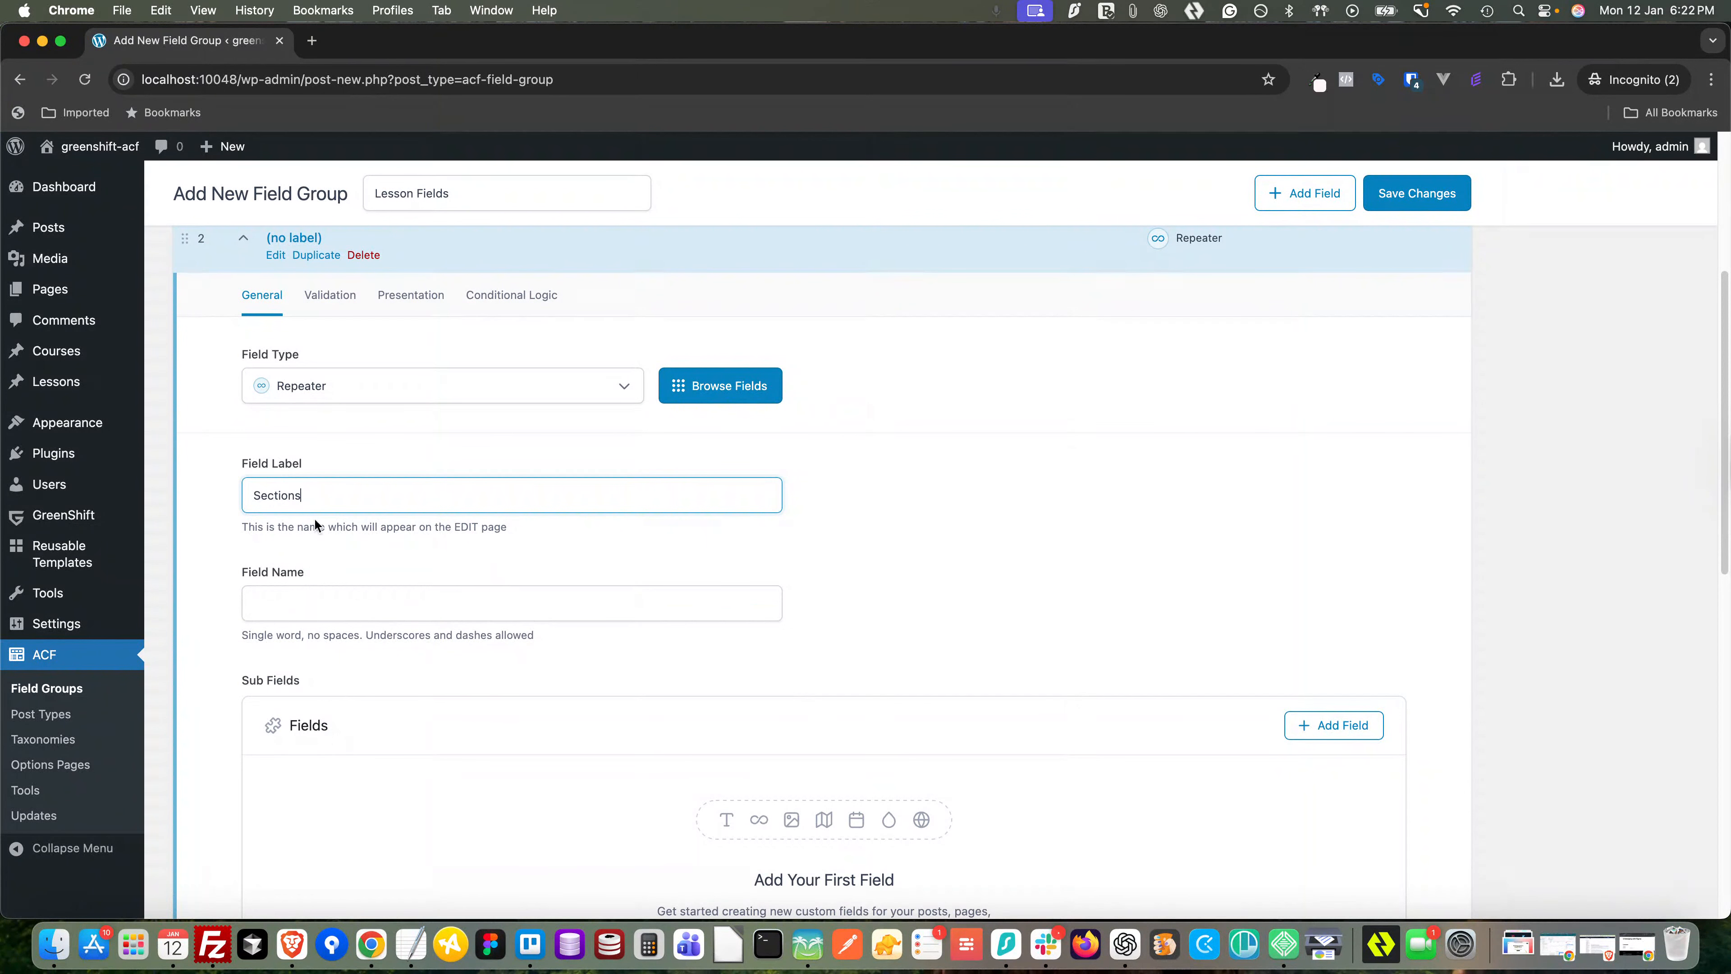
pyautogui.click(292, 596)
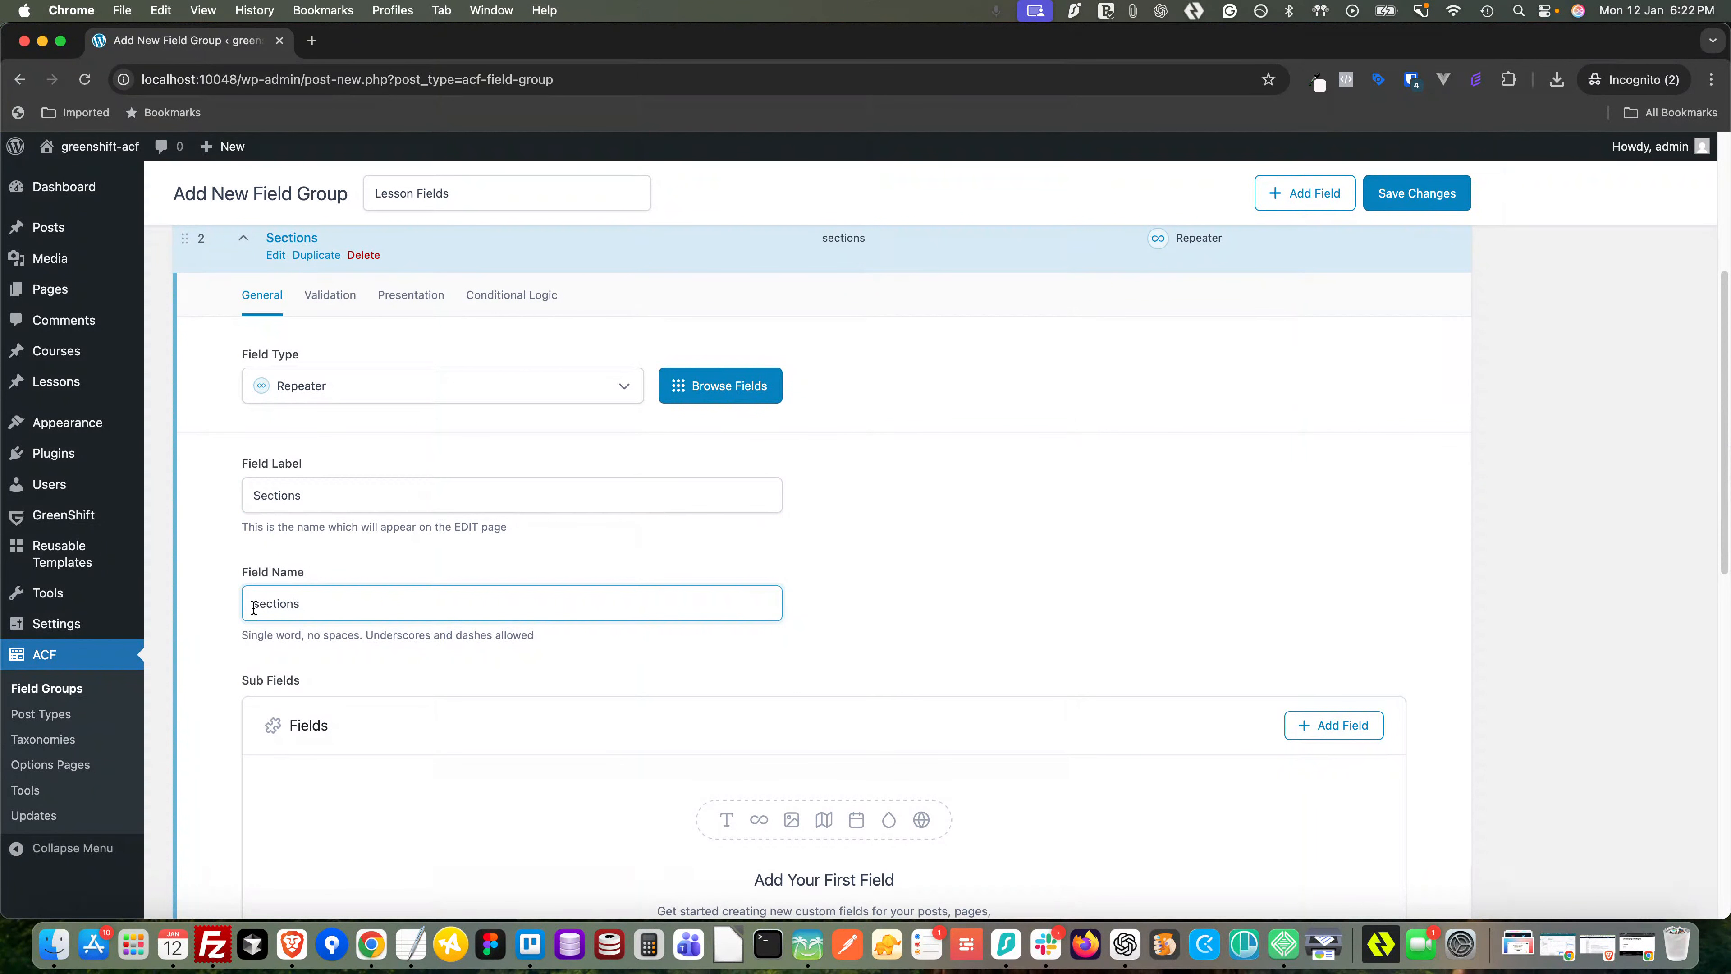
pyautogui.write('lesson_')
pyautogui.click(424, 672)
# - Add a Text sub-field labelled Title to the Sections repeater
pyautogui.scroll(-1, 588, 669)
pyautogui.click(1330, 657)
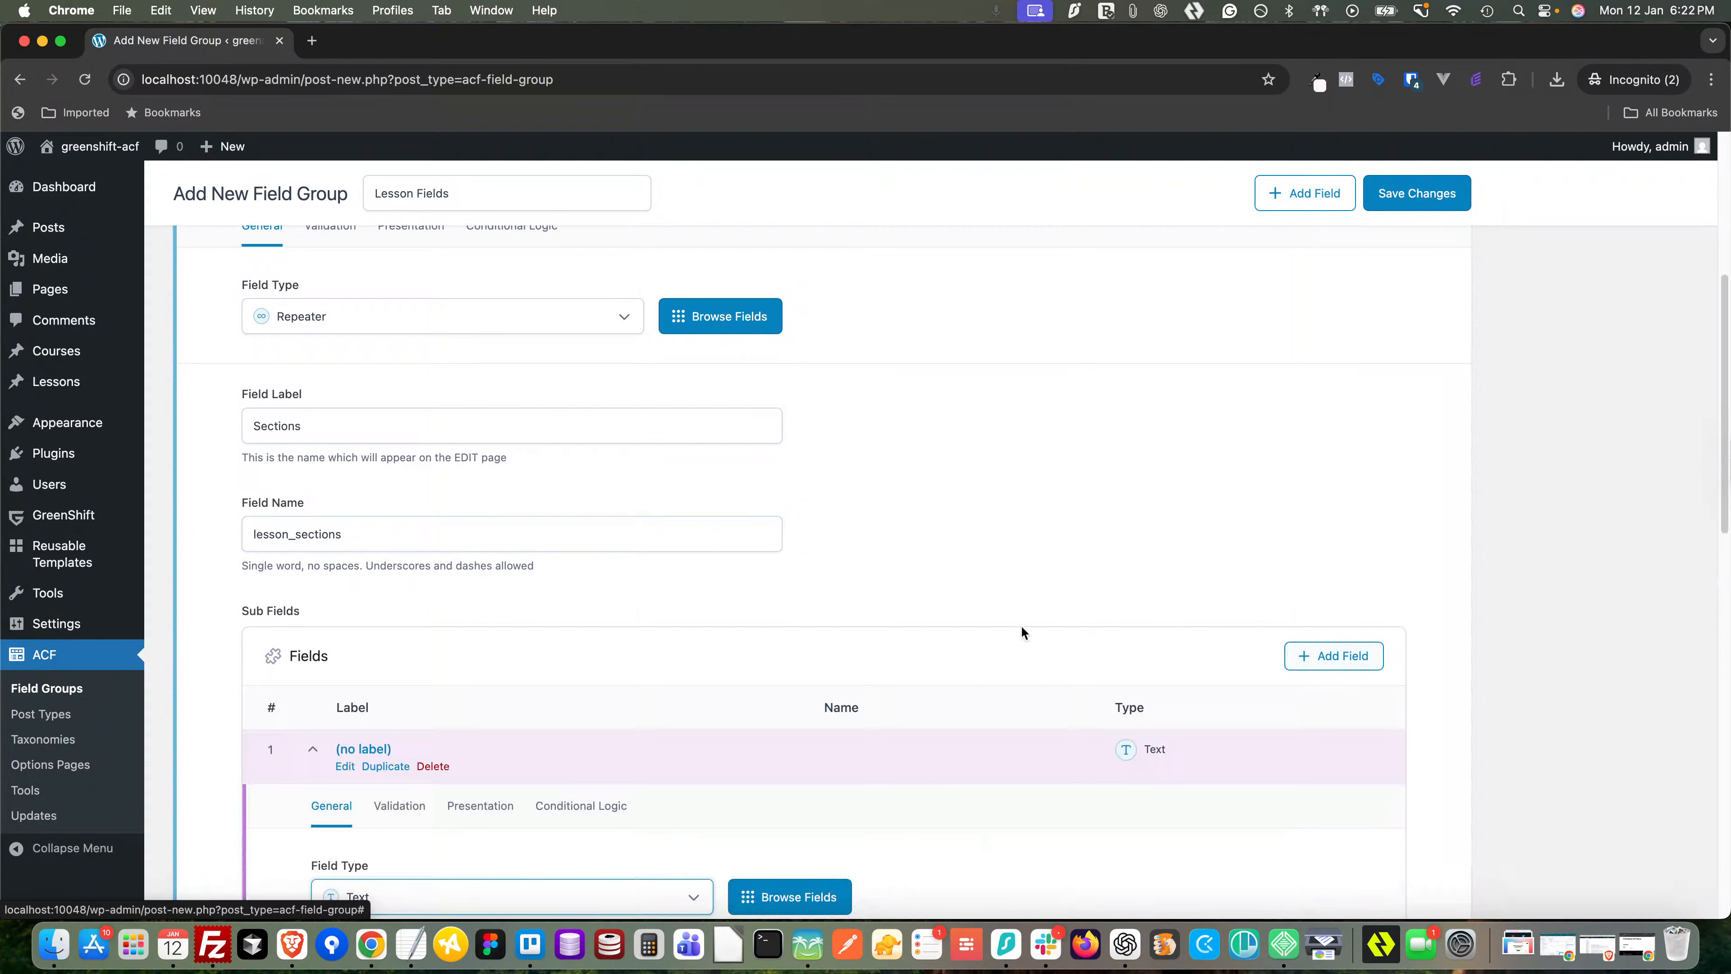
pyautogui.scroll(-4, 668, 714)
pyautogui.click(651, 760)
pyautogui.write('Title')
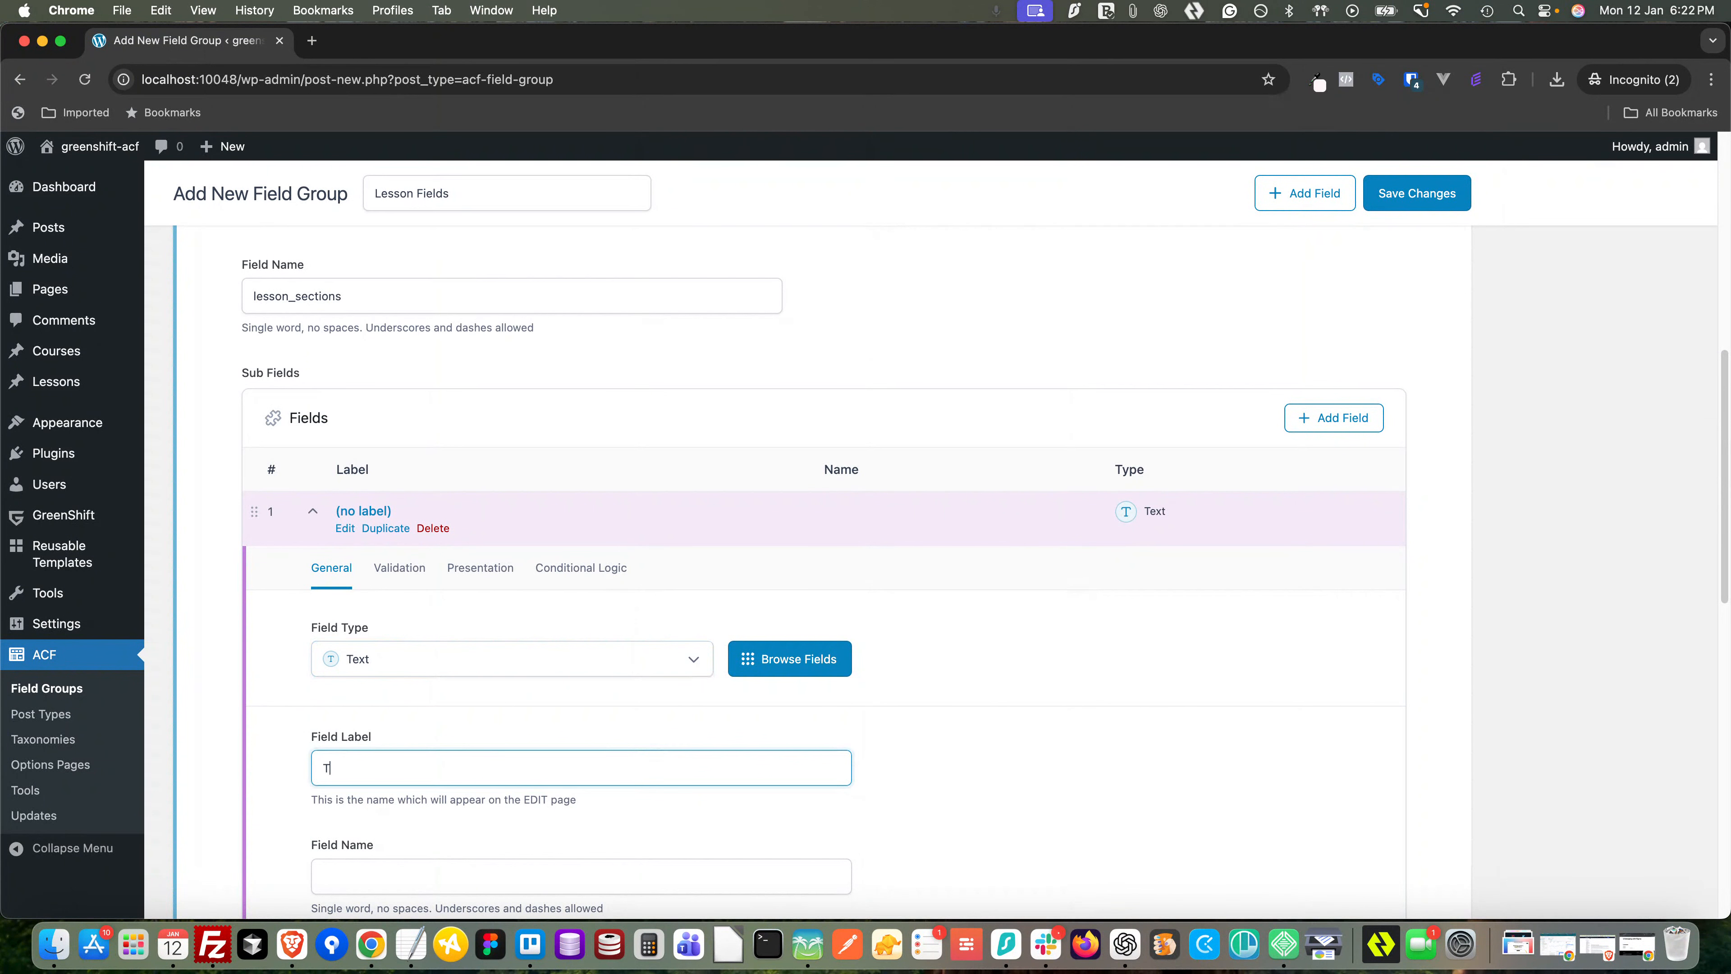
pyautogui.click(841, 529)
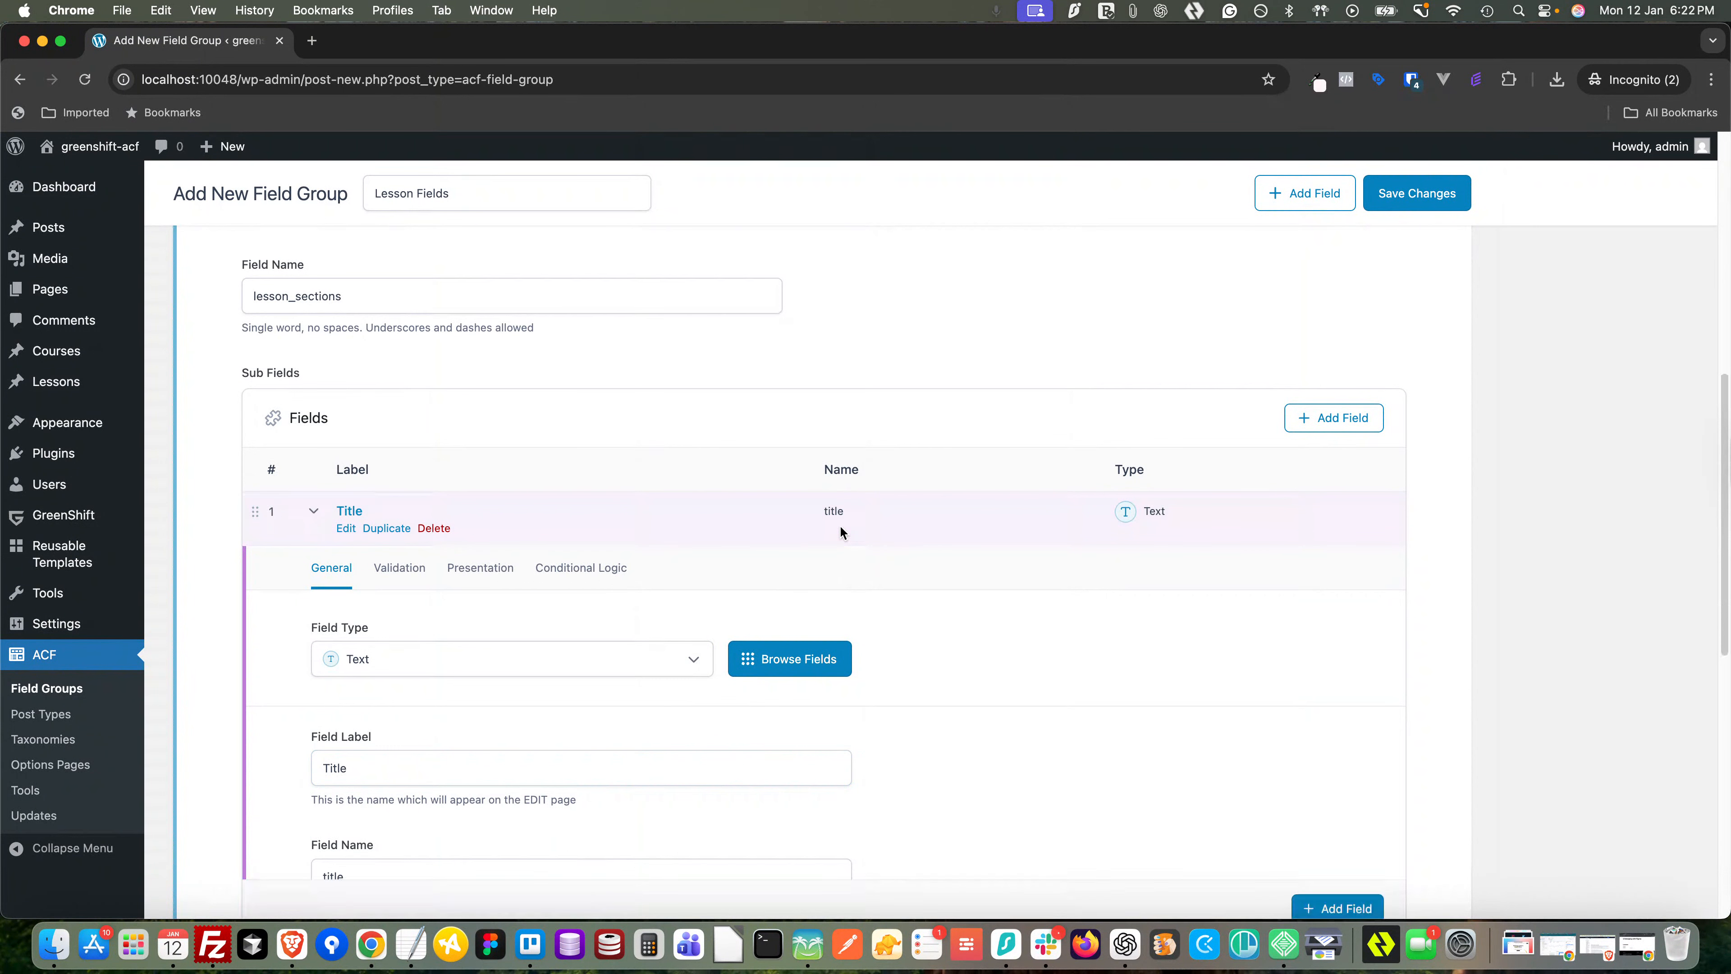
# - Add a second sub-field of type WYSIWYG Editor labelled Description to the Sections repeater
pyautogui.click(1334, 572)
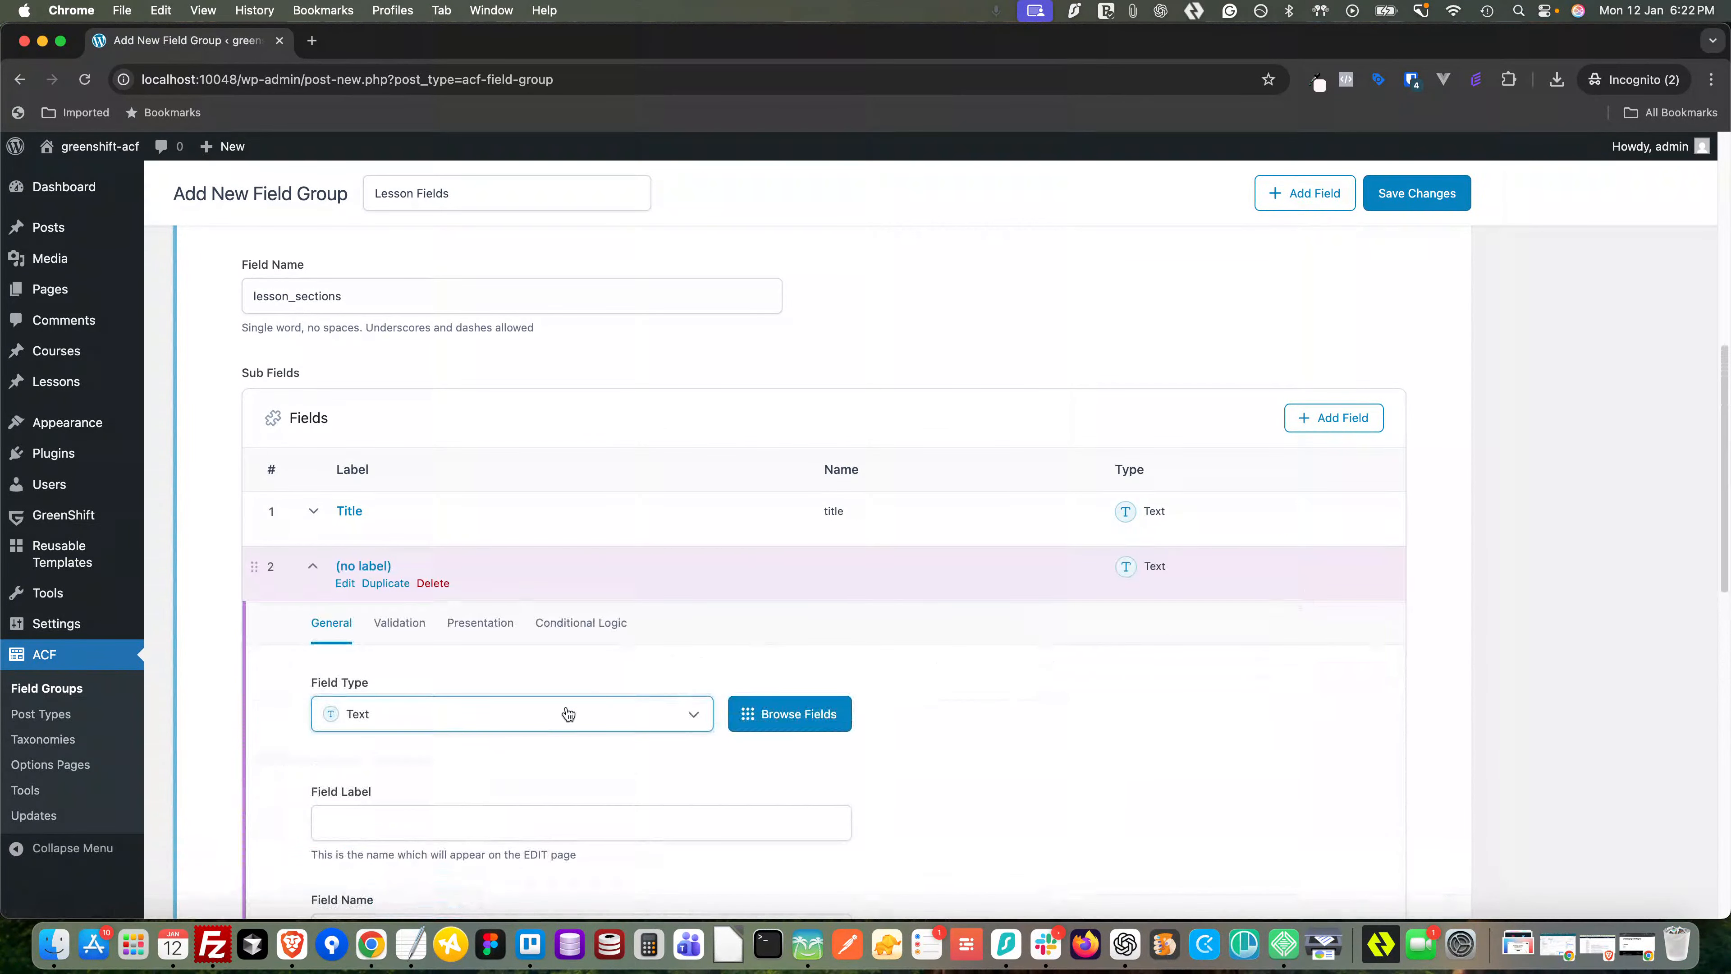
pyautogui.click(537, 729)
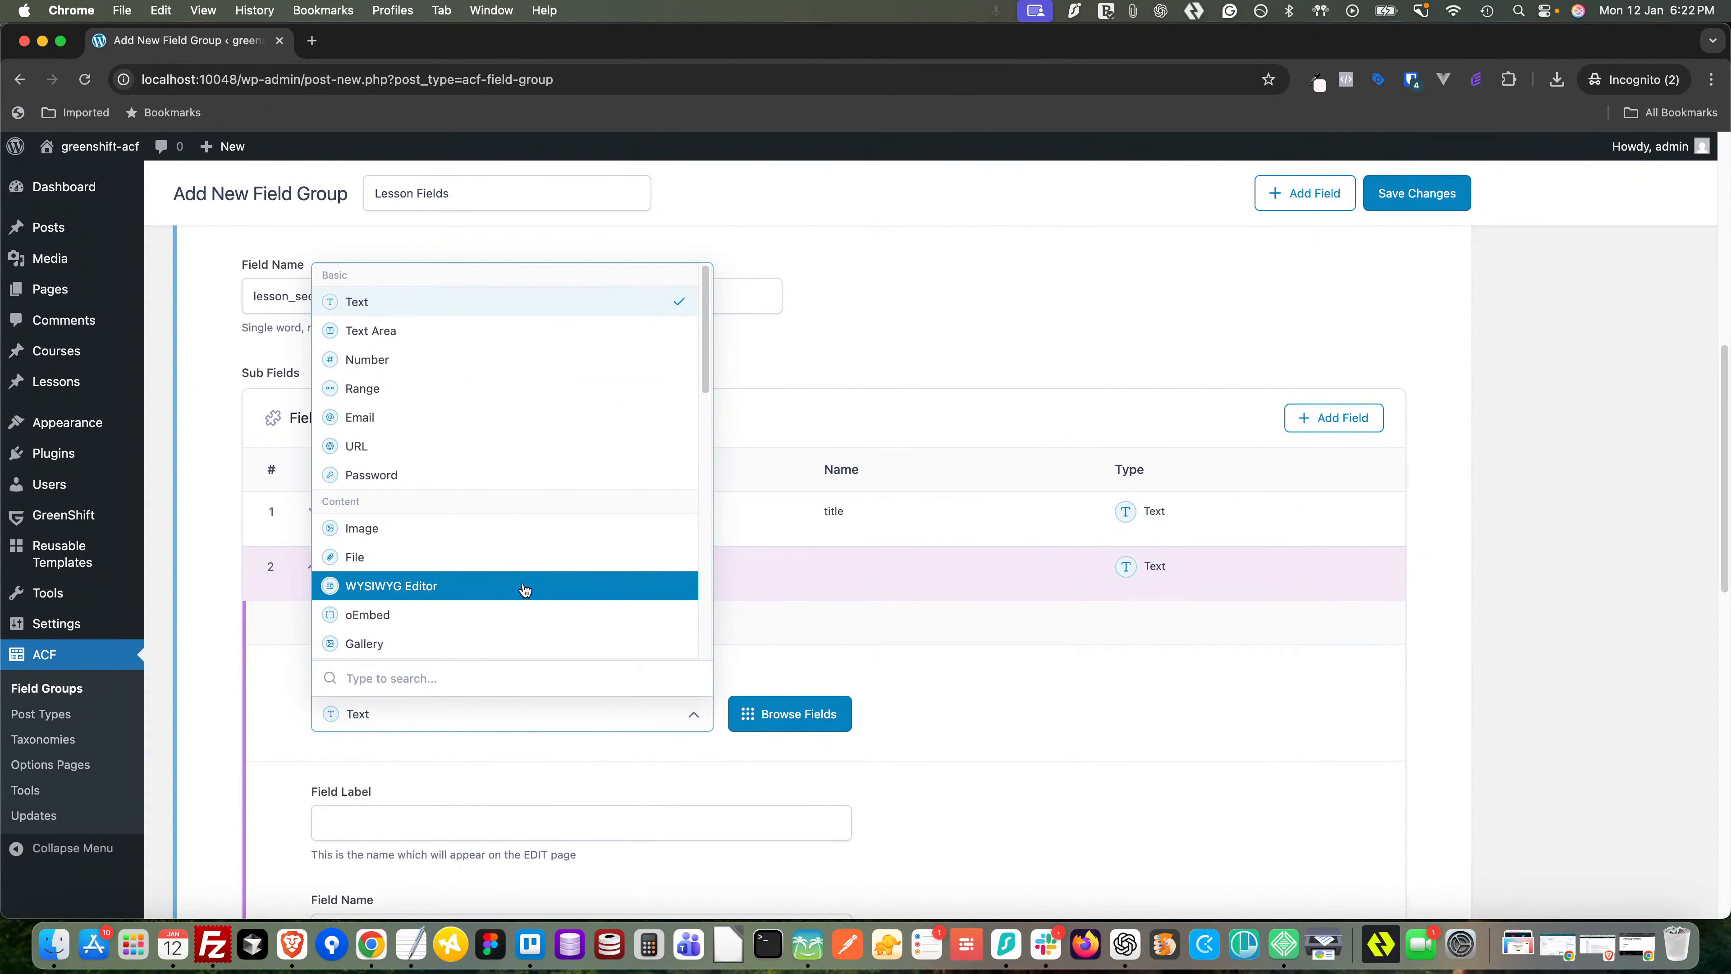
pyautogui.click(524, 589)
pyautogui.scroll(-3, 956, 679)
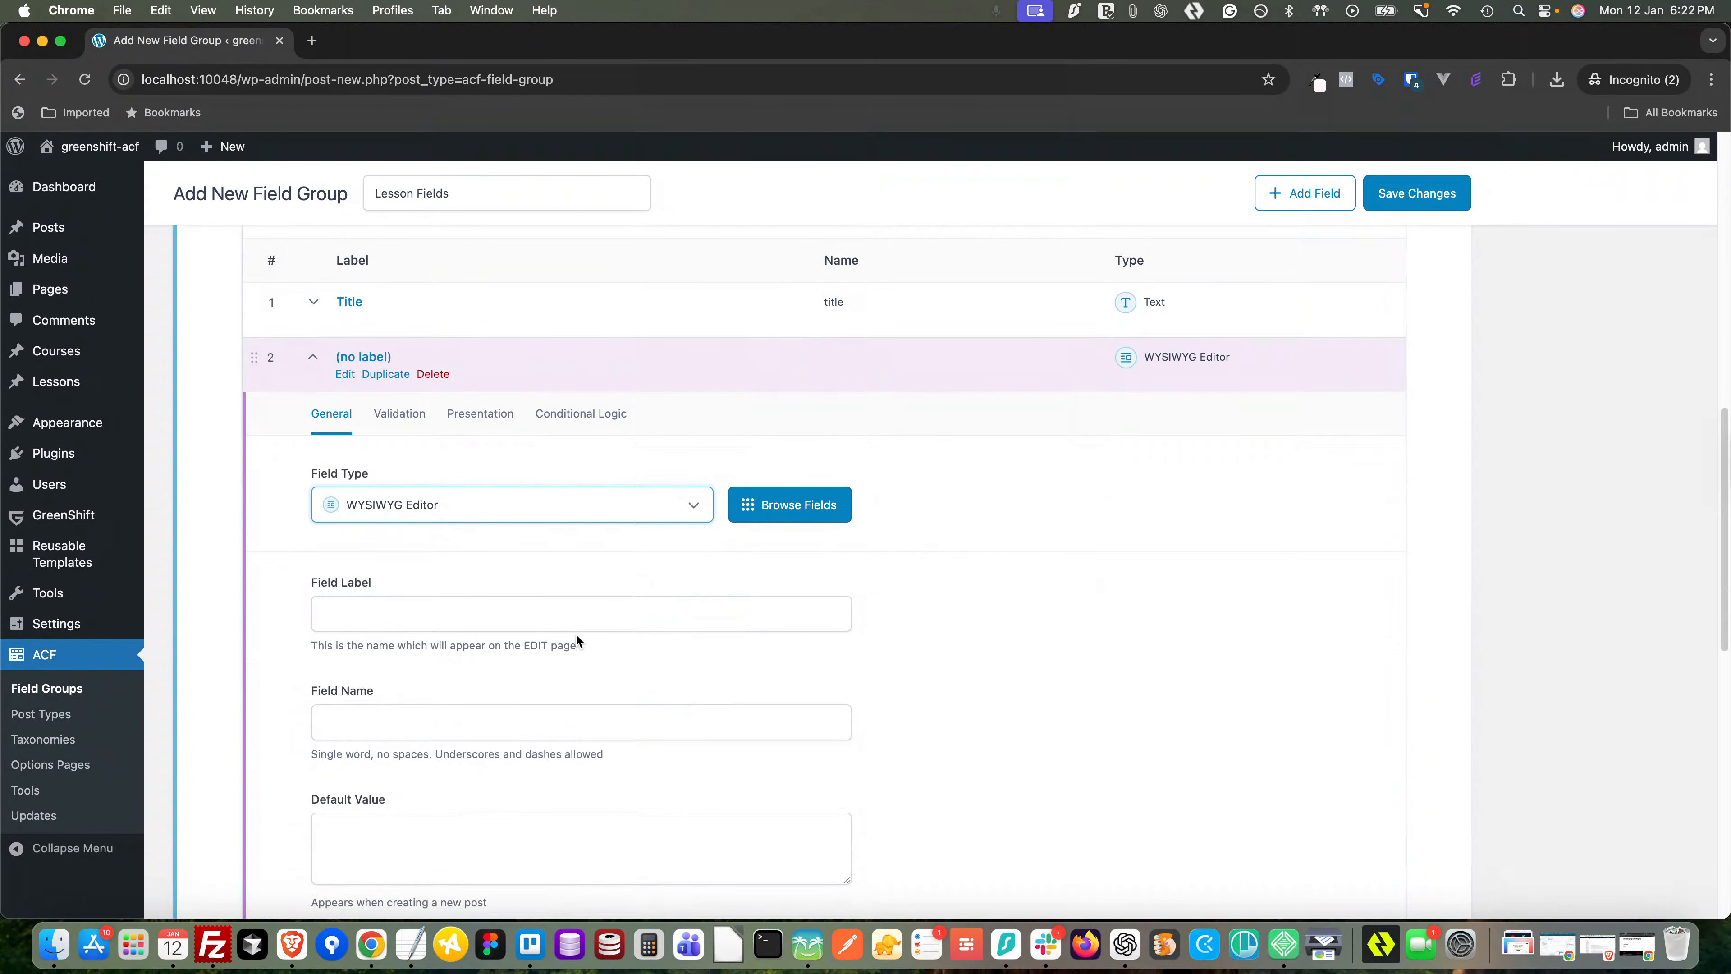
pyautogui.click(566, 617)
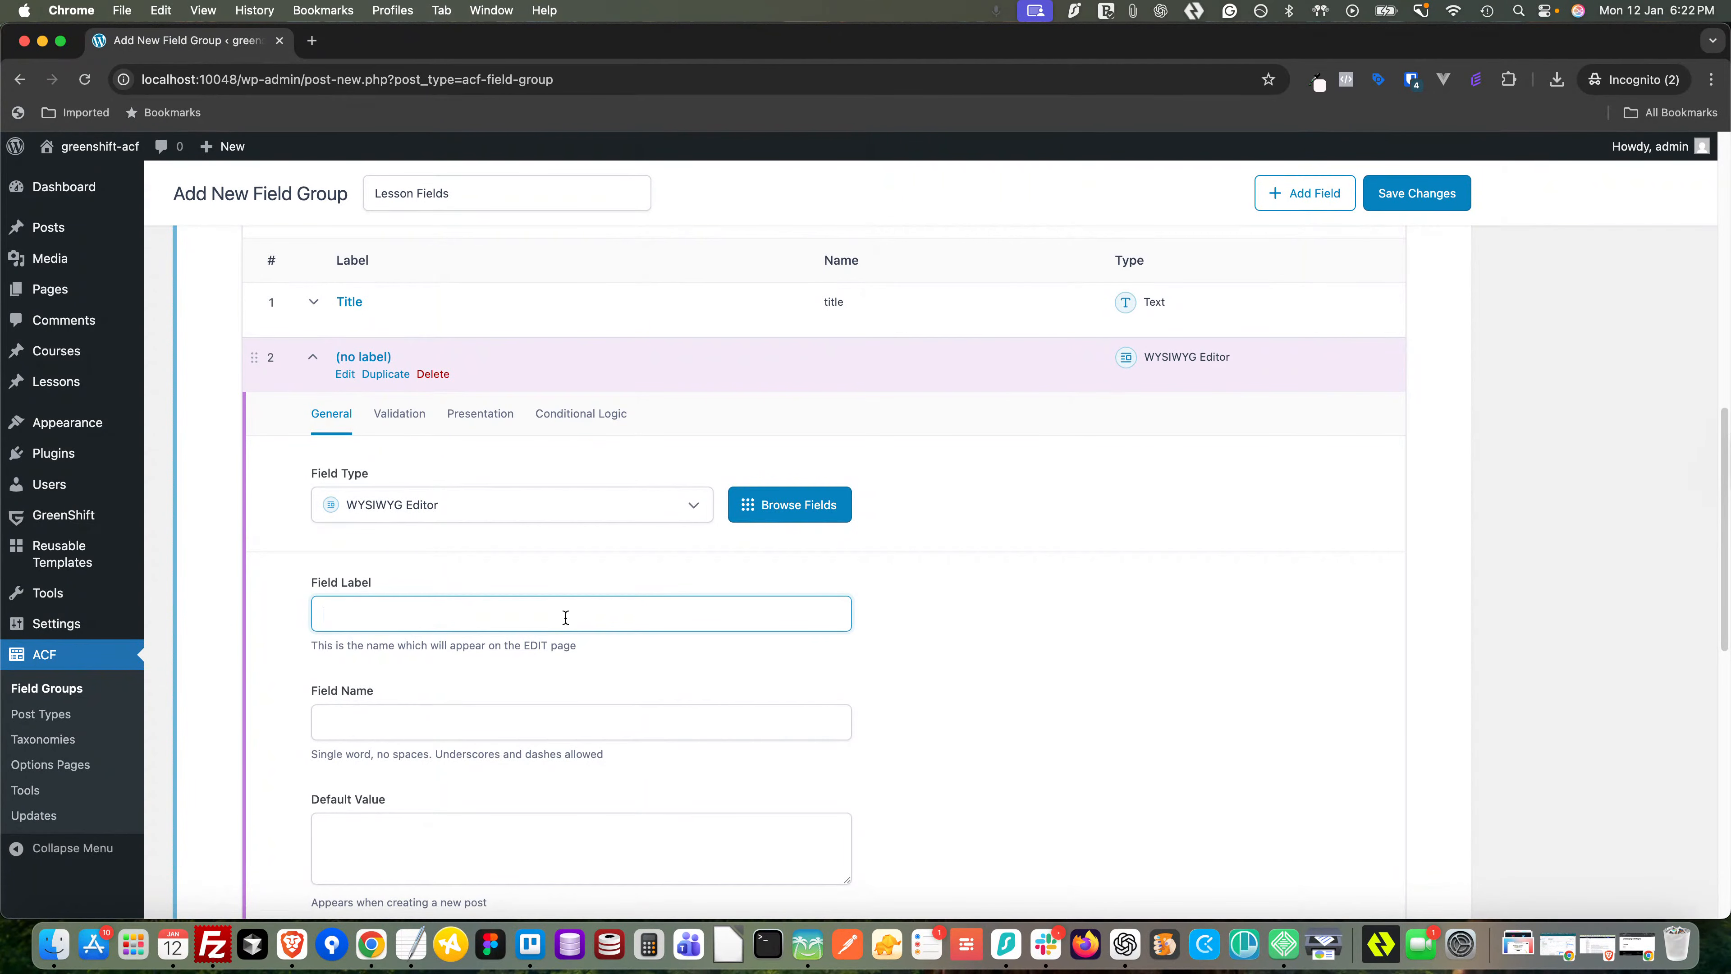
pyautogui.write('Description')
pyautogui.click(1125, 638)
# - Add a third sub-field of type Image labelled Thumbnail to the Sections repeater, with Image URL as its return format
pyautogui.scroll(-8, 1099, 636)
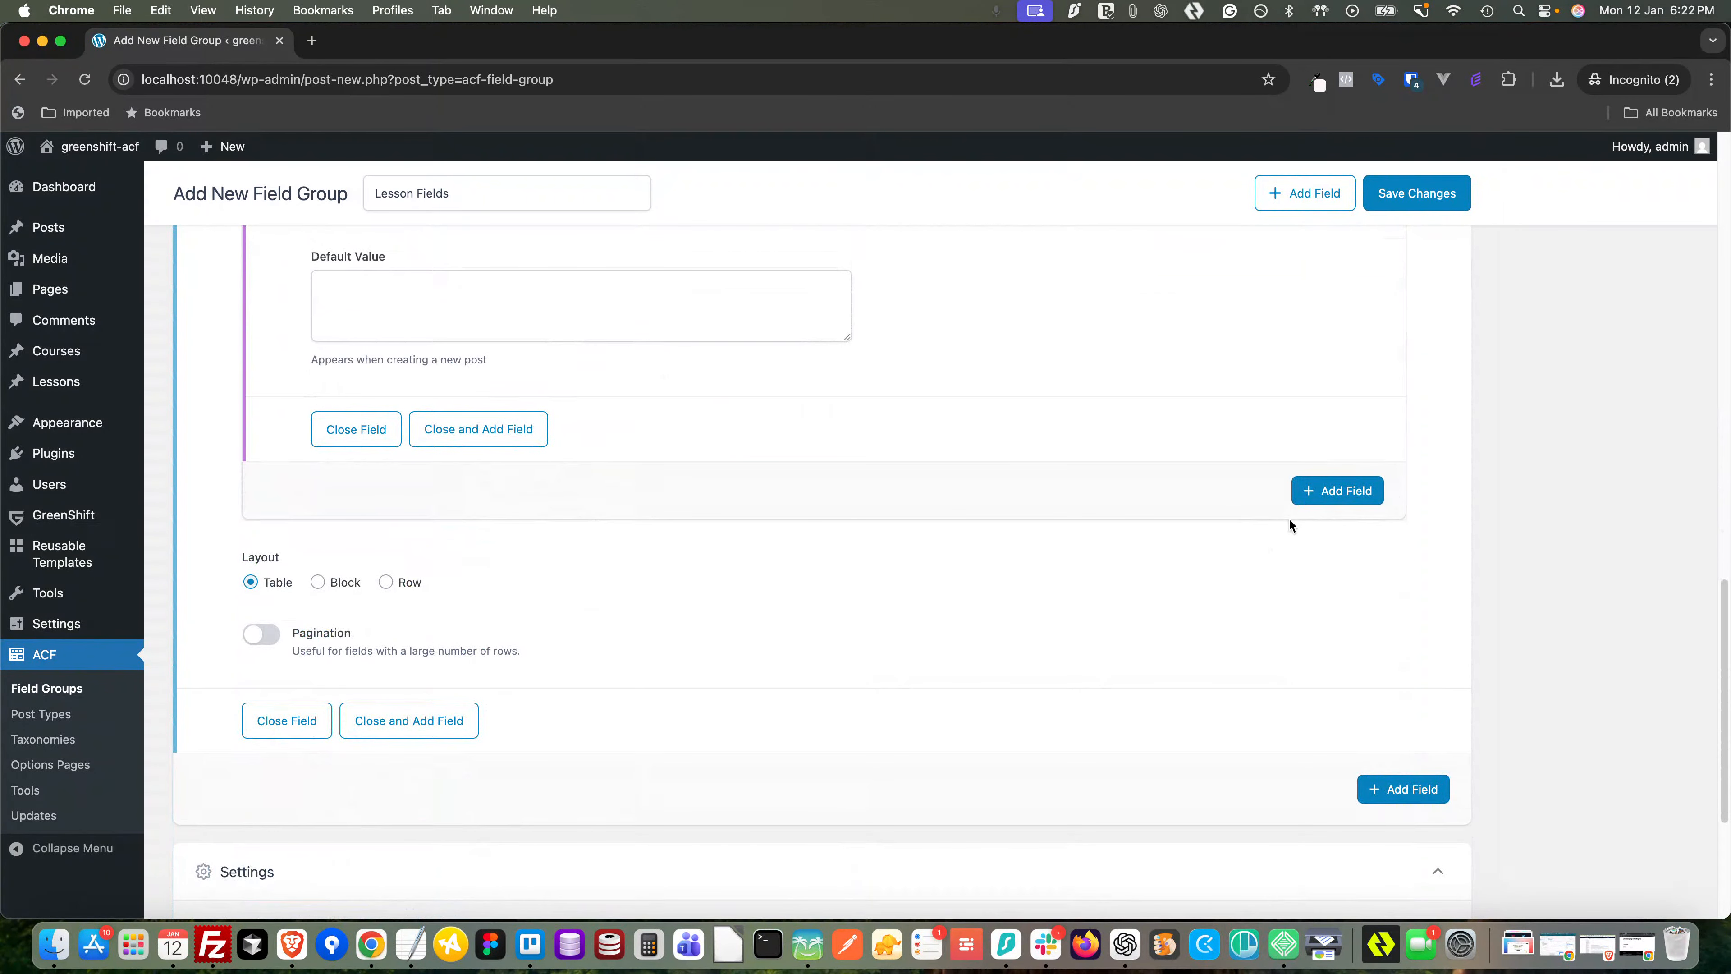
pyautogui.click(1310, 503)
pyautogui.click(537, 636)
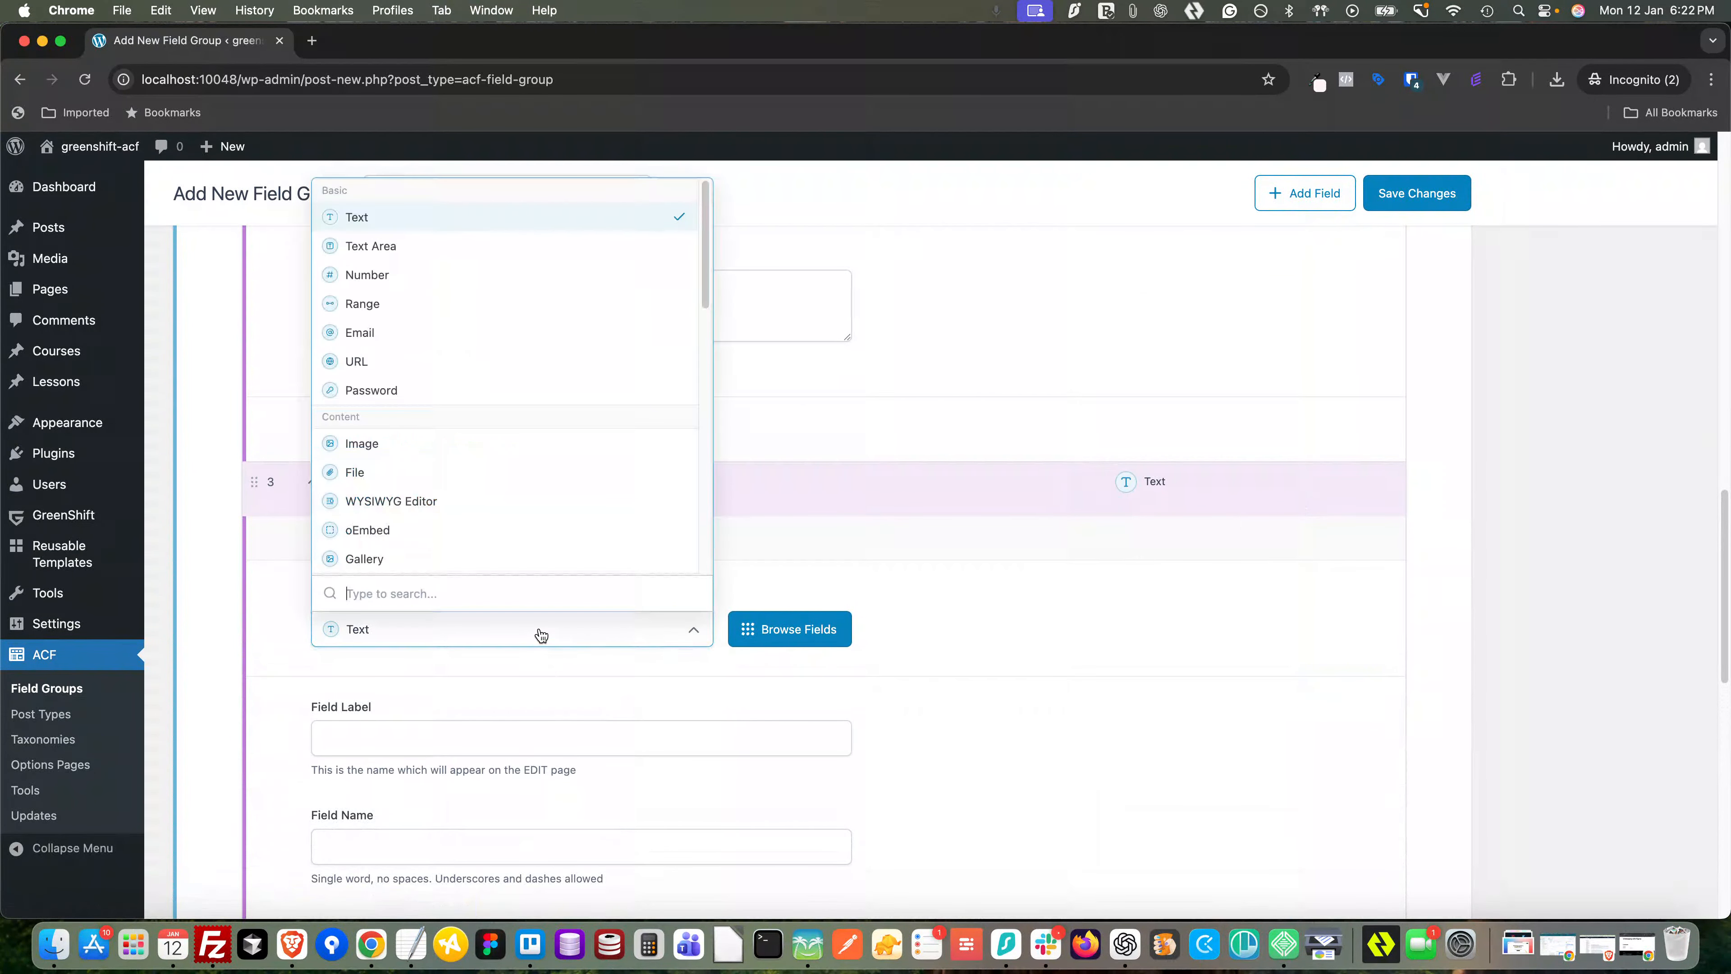
pyautogui.click(499, 444)
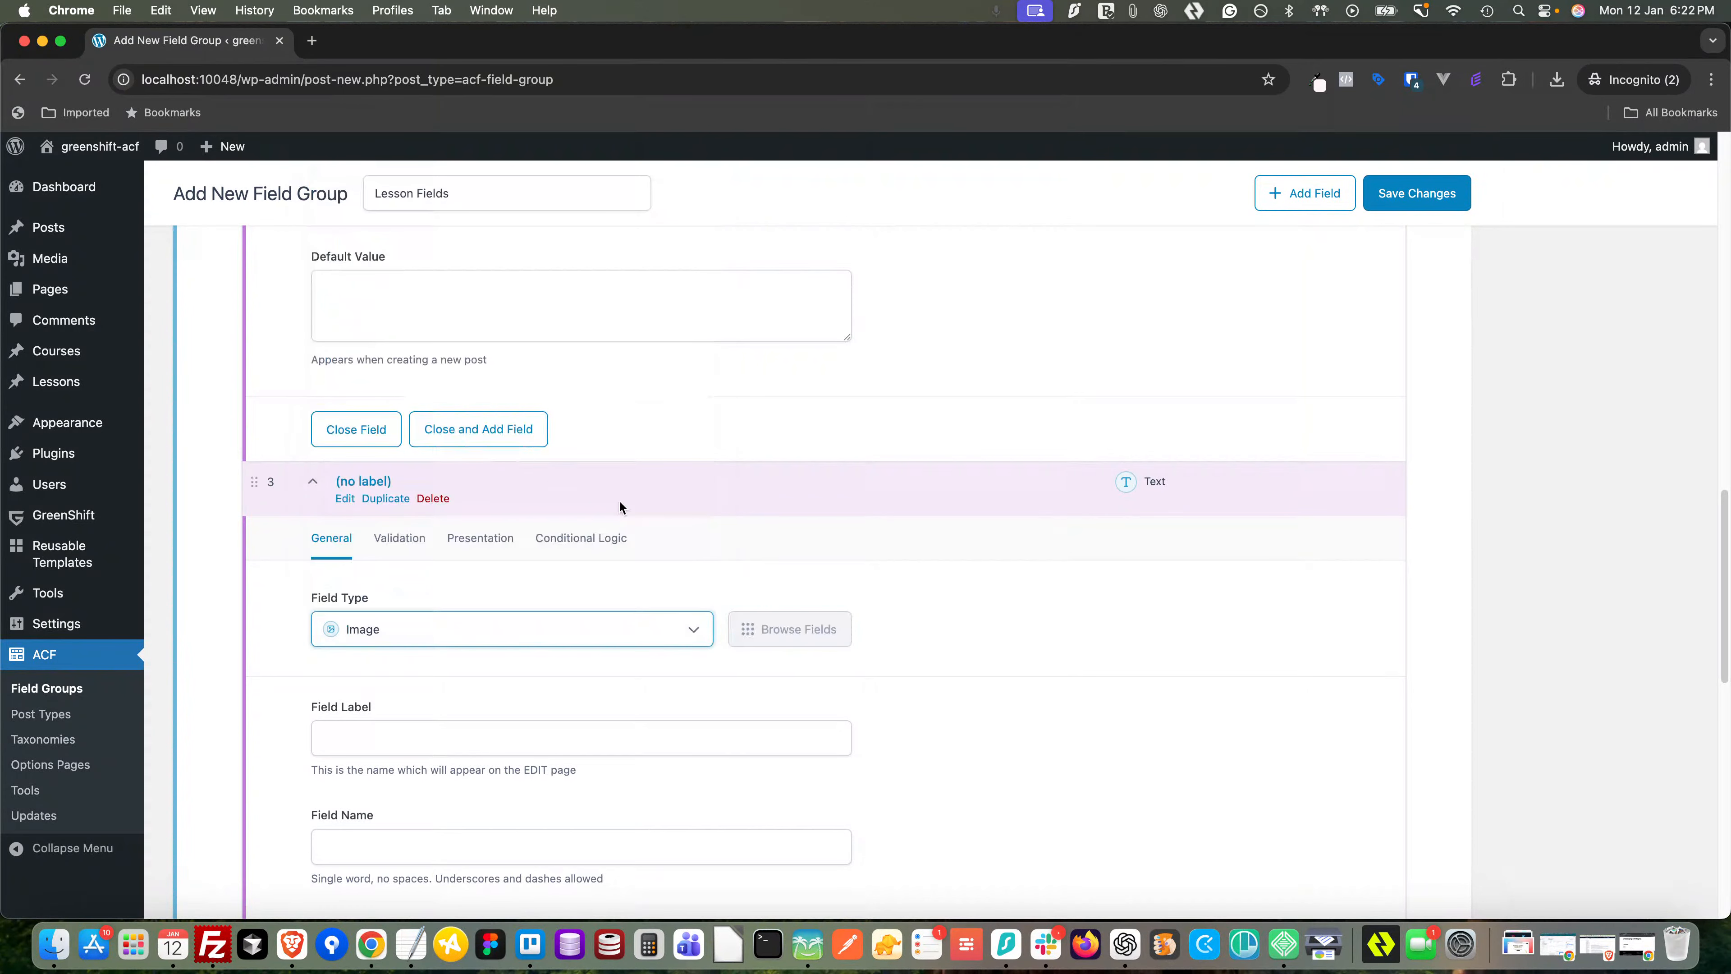
pyautogui.click(460, 741)
pyautogui.write('Image')
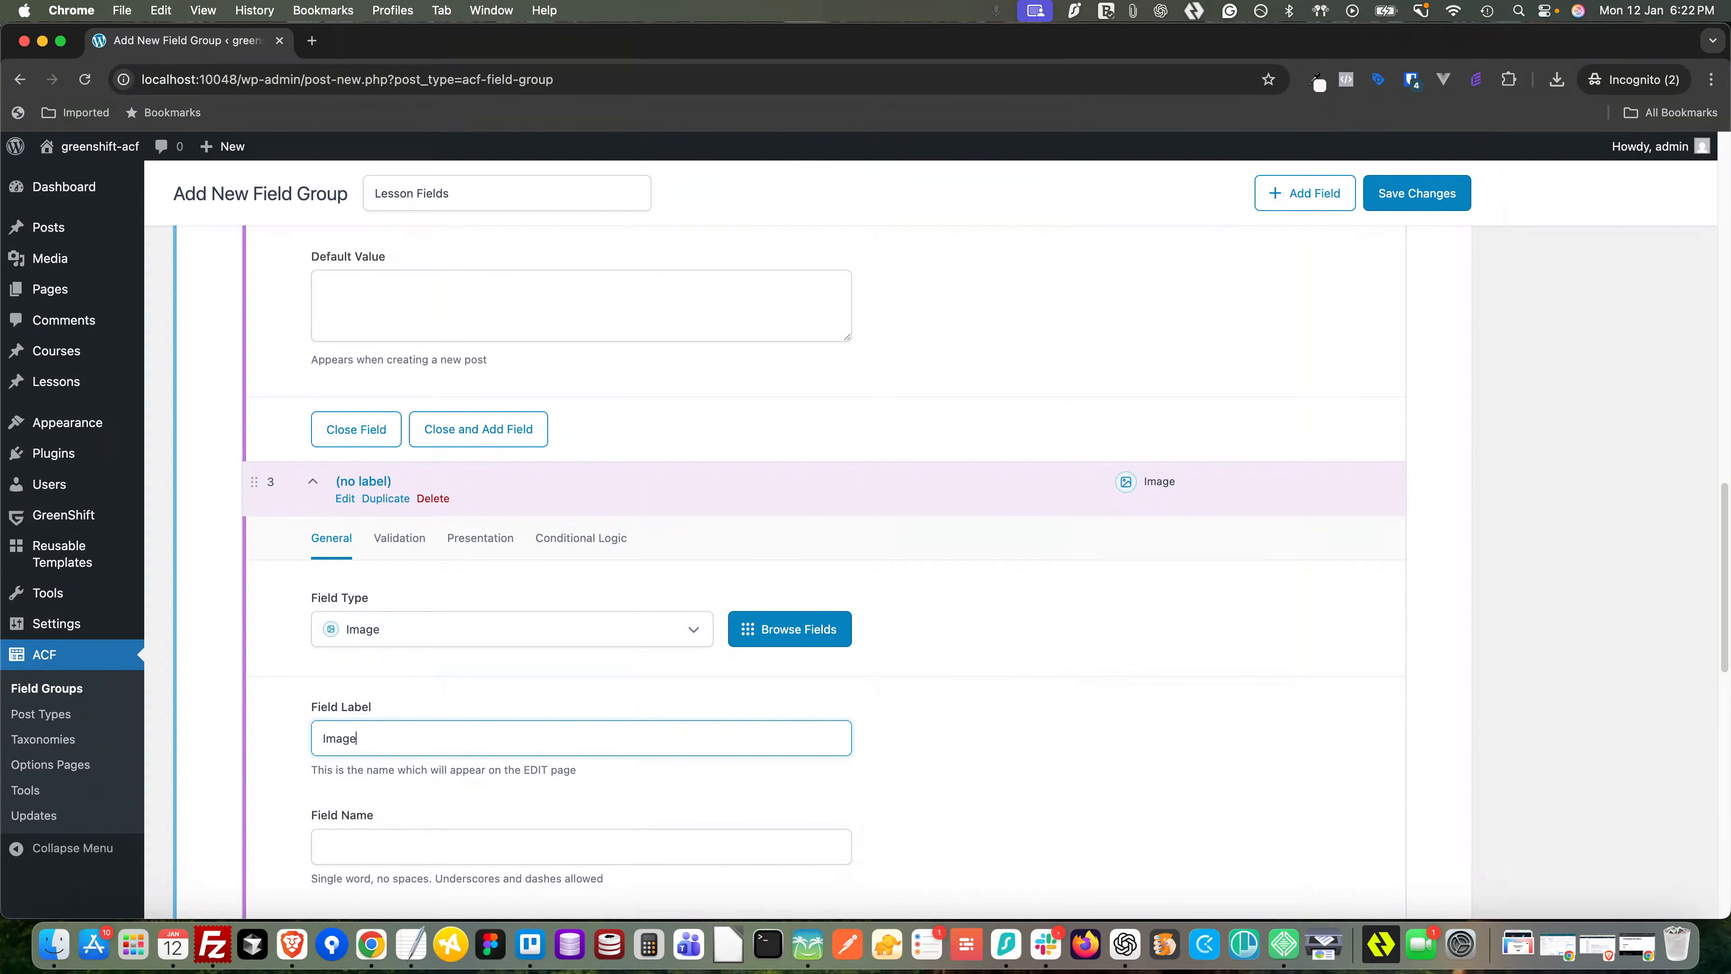
pyautogui.doubleClick(329, 738)
pyautogui.write('Thumbnail')
pyautogui.click(1145, 750)
pyautogui.scroll(-5, 1118, 744)
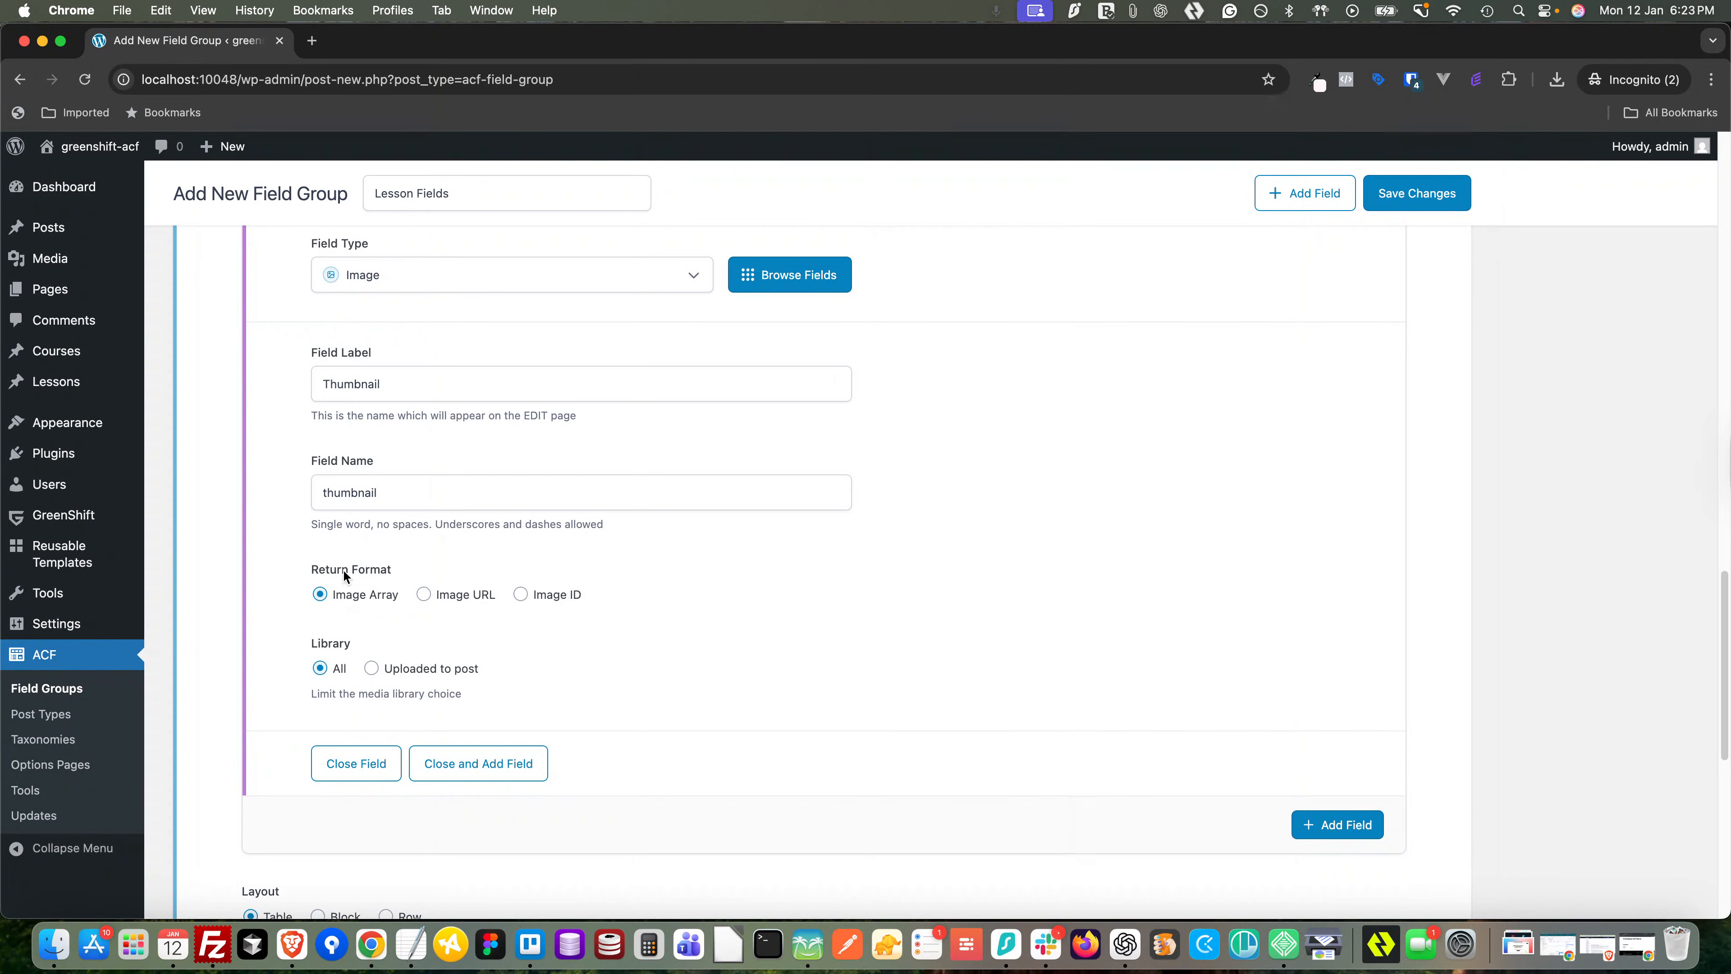
pyautogui.click(424, 595)
# - Set the Lesson Fields location rule to show when Post Type is equal to Lesson, and save the field group
pyautogui.scroll(-9, 1264, 830)
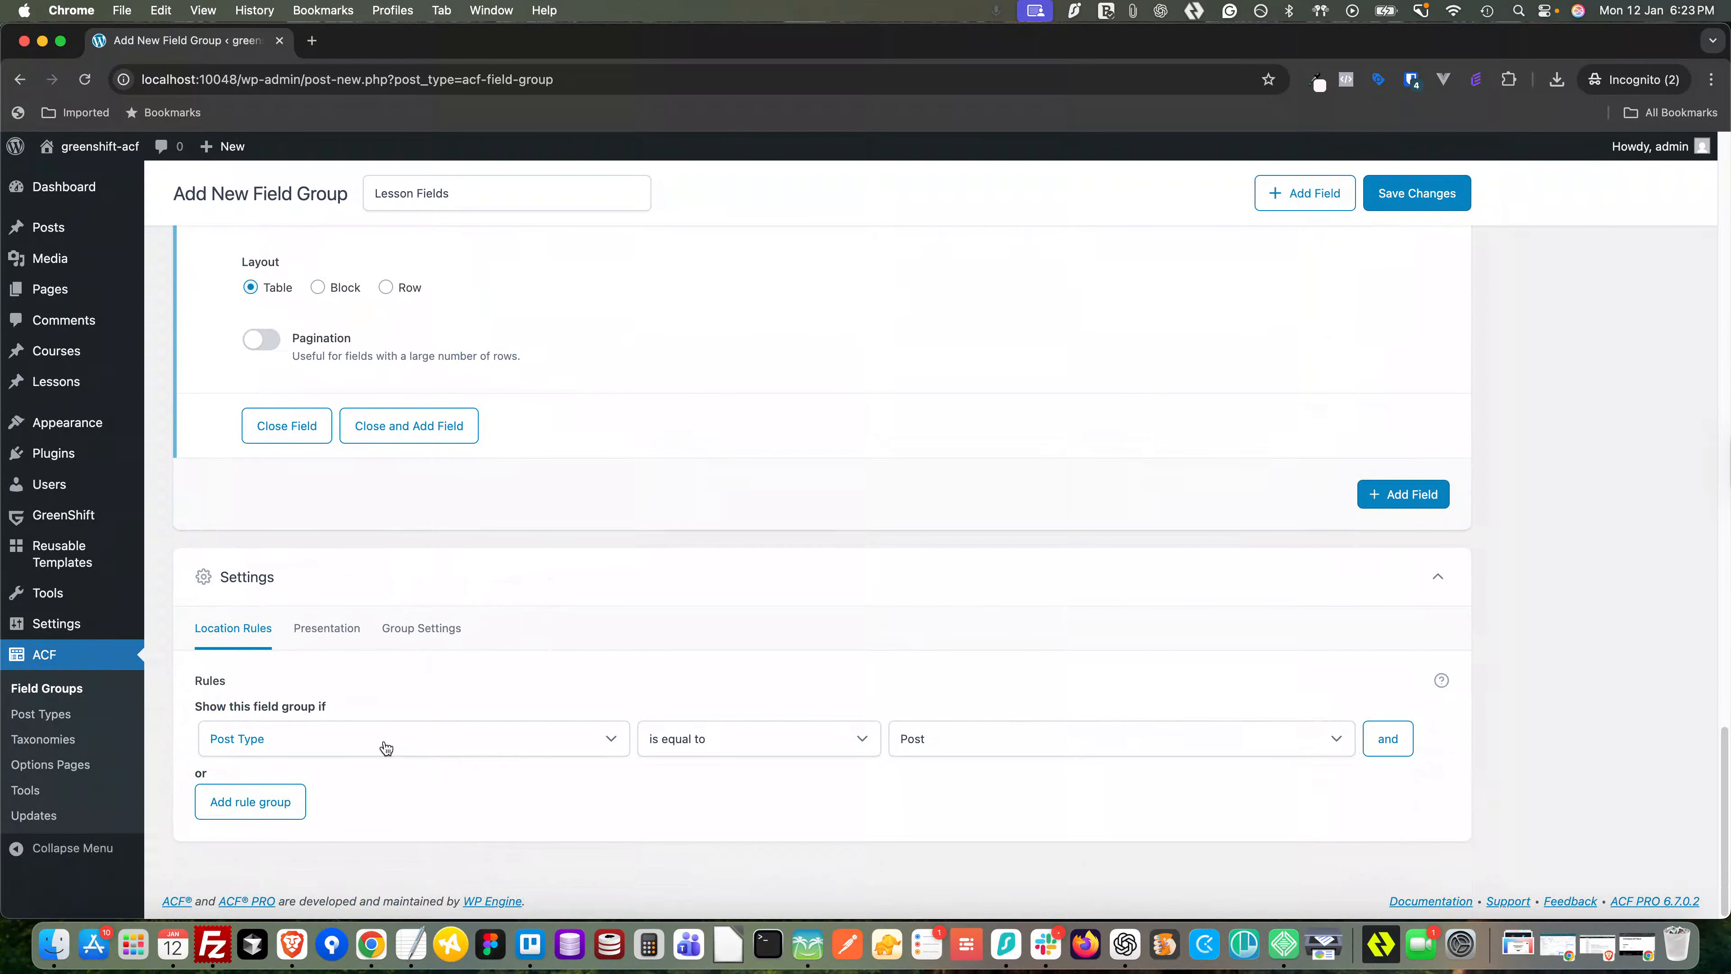
pyautogui.click(941, 750)
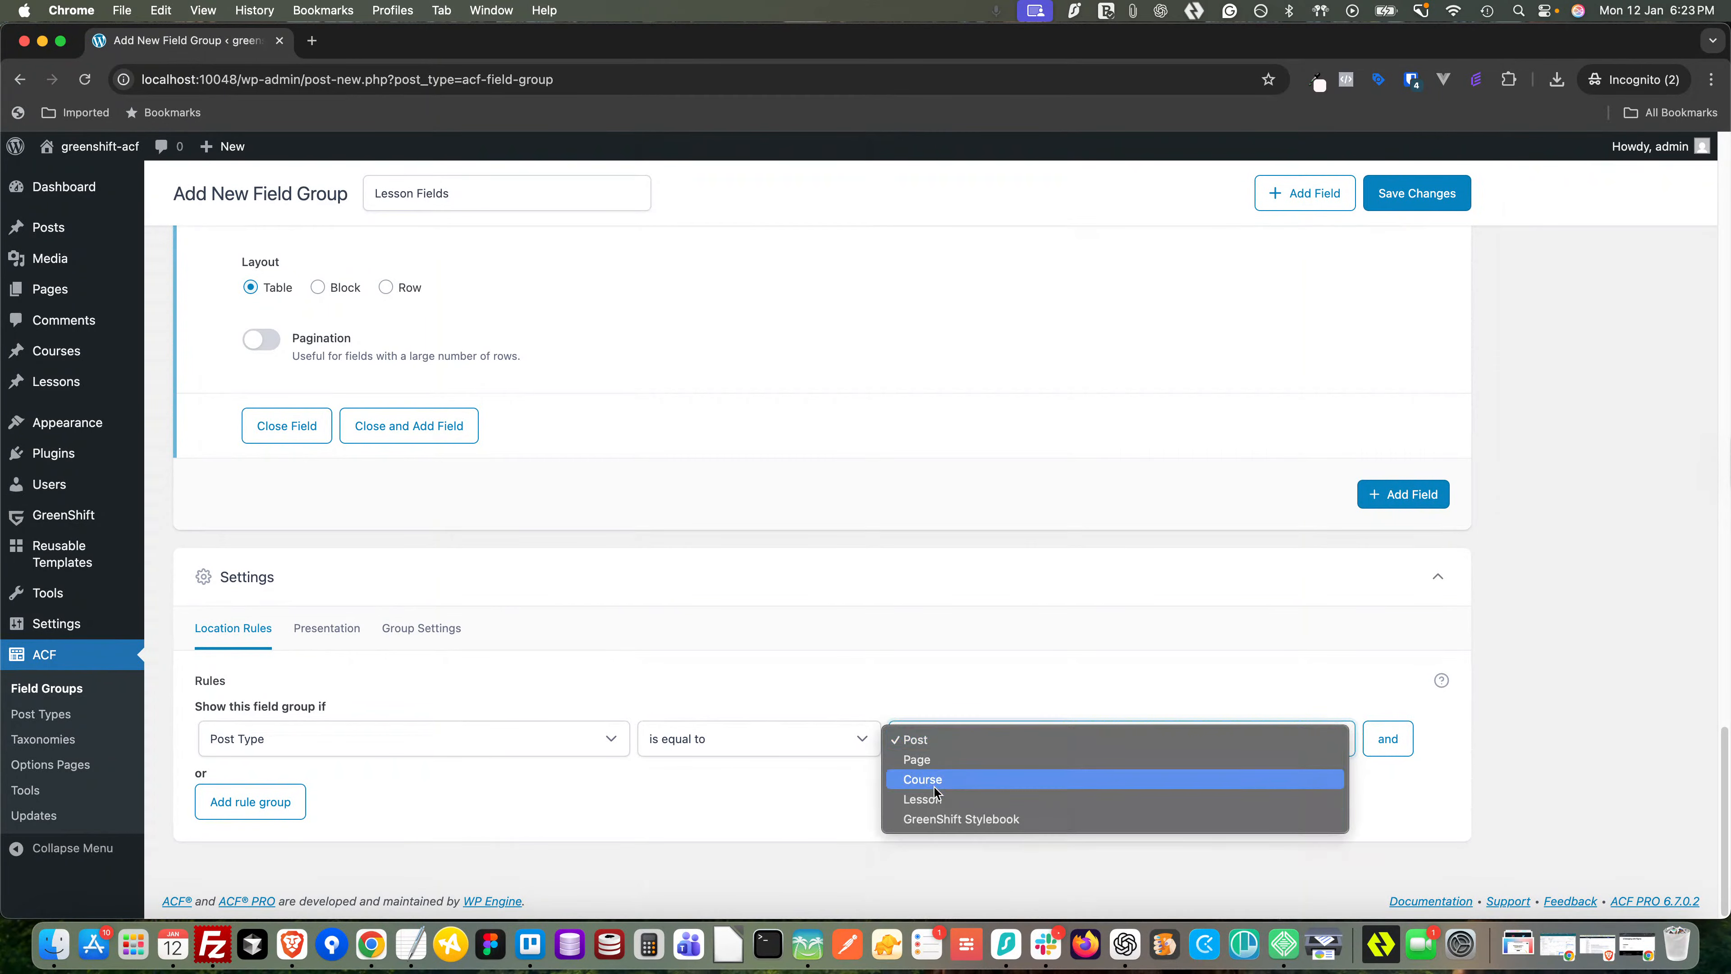
pyautogui.click(932, 798)
pyautogui.click(1396, 195)
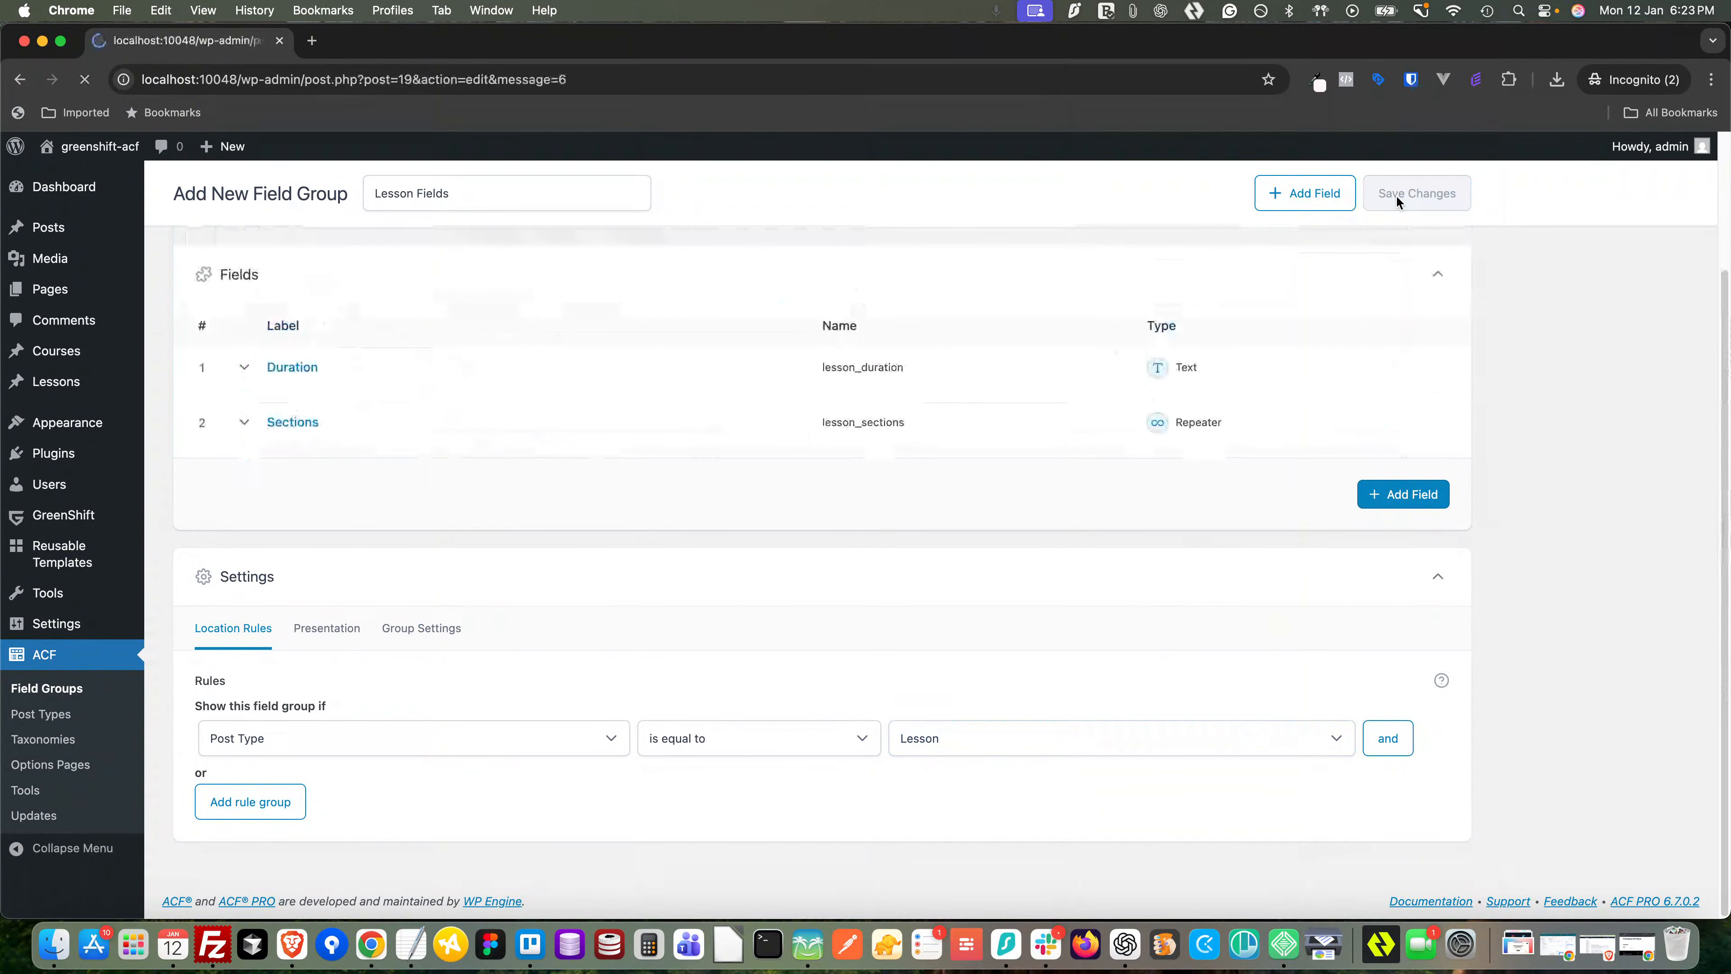
pyautogui.moveTo(53, 354)
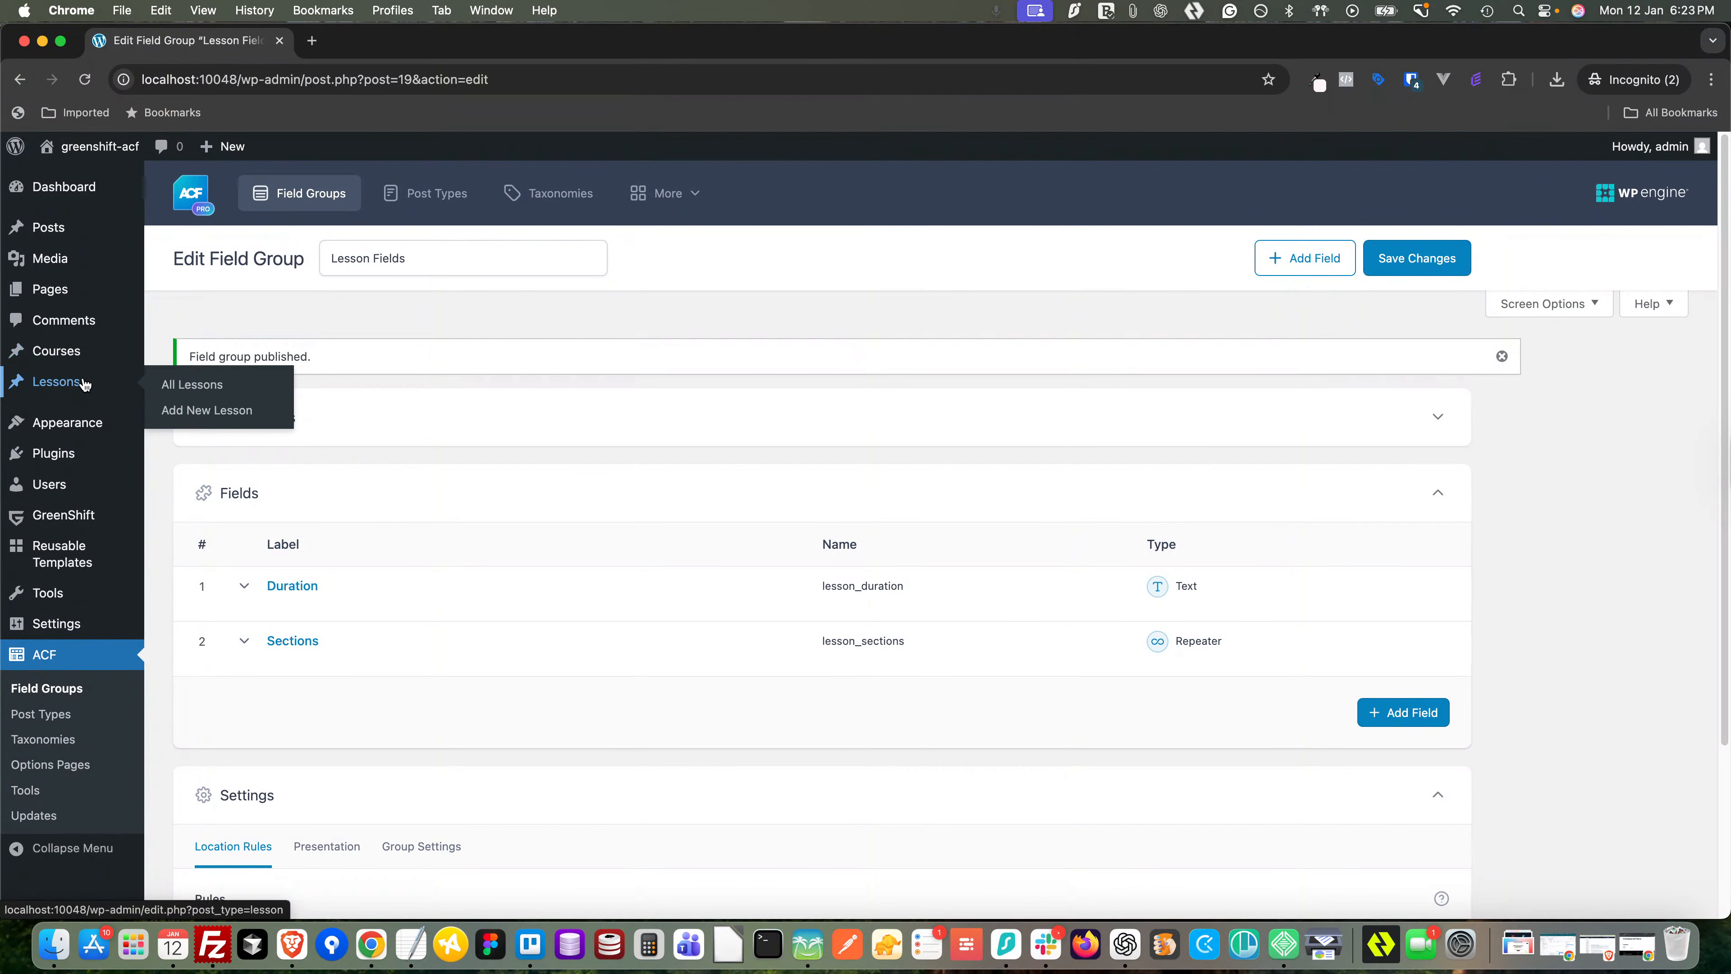
pyautogui.click(530, 945)
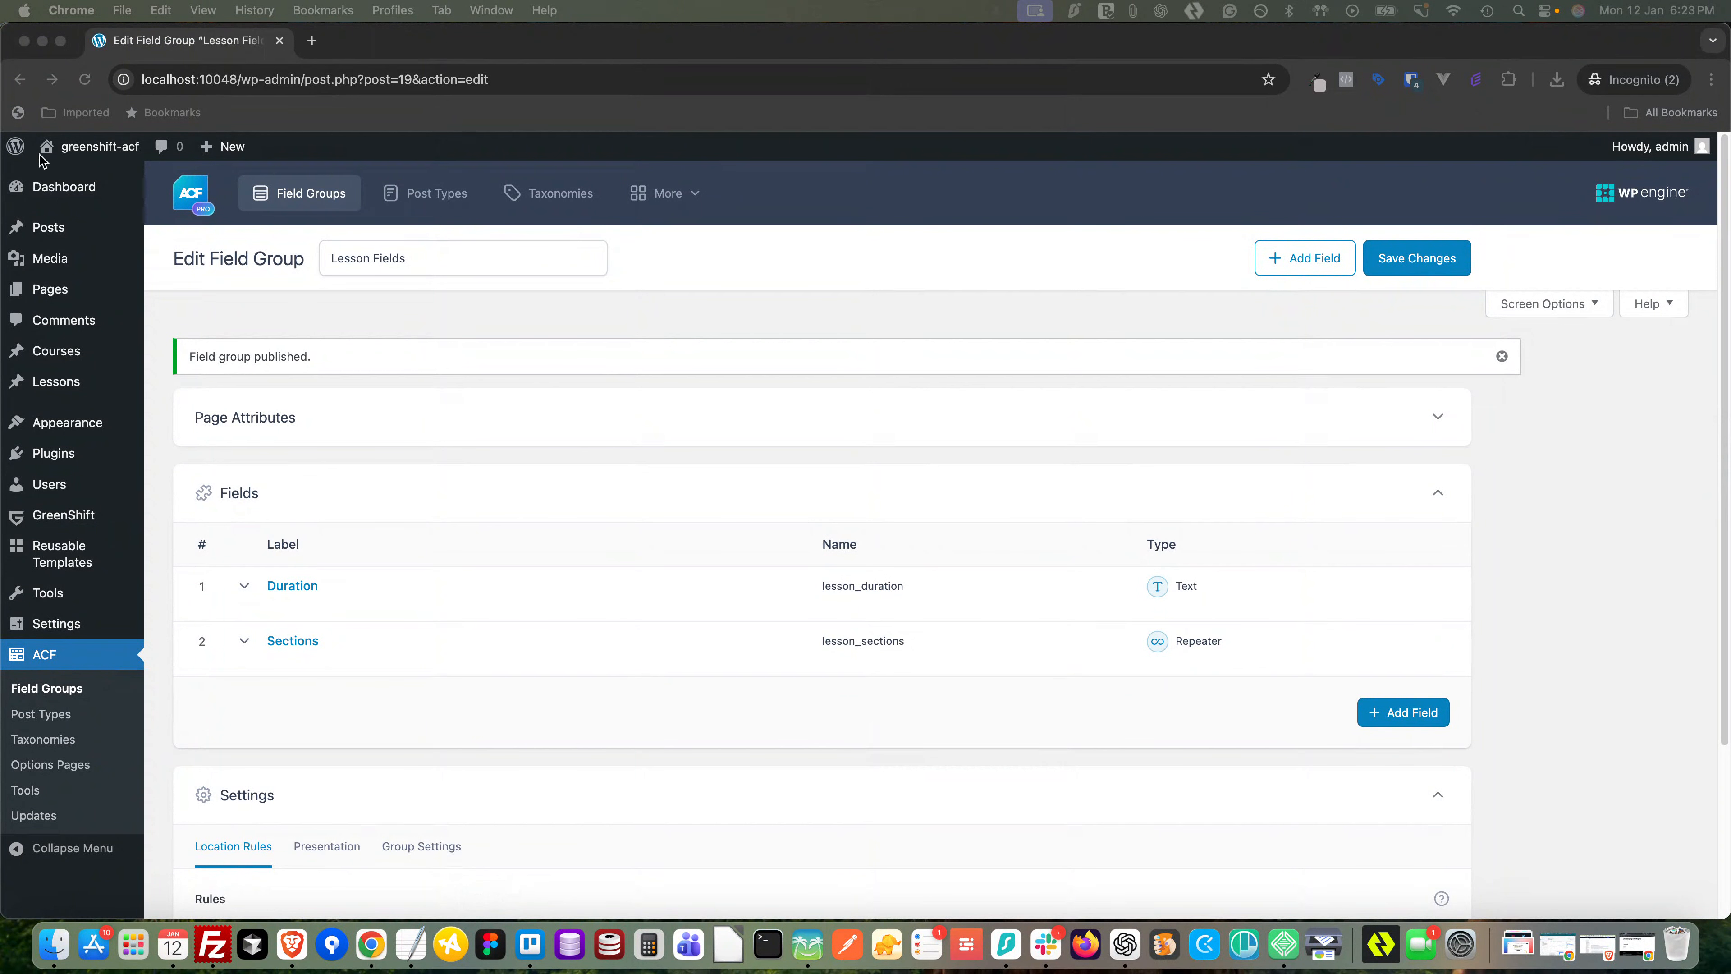
# - Create a new lesson titled "Get Started" and set its Duration to 20
pyautogui.moveTo(130, 384)
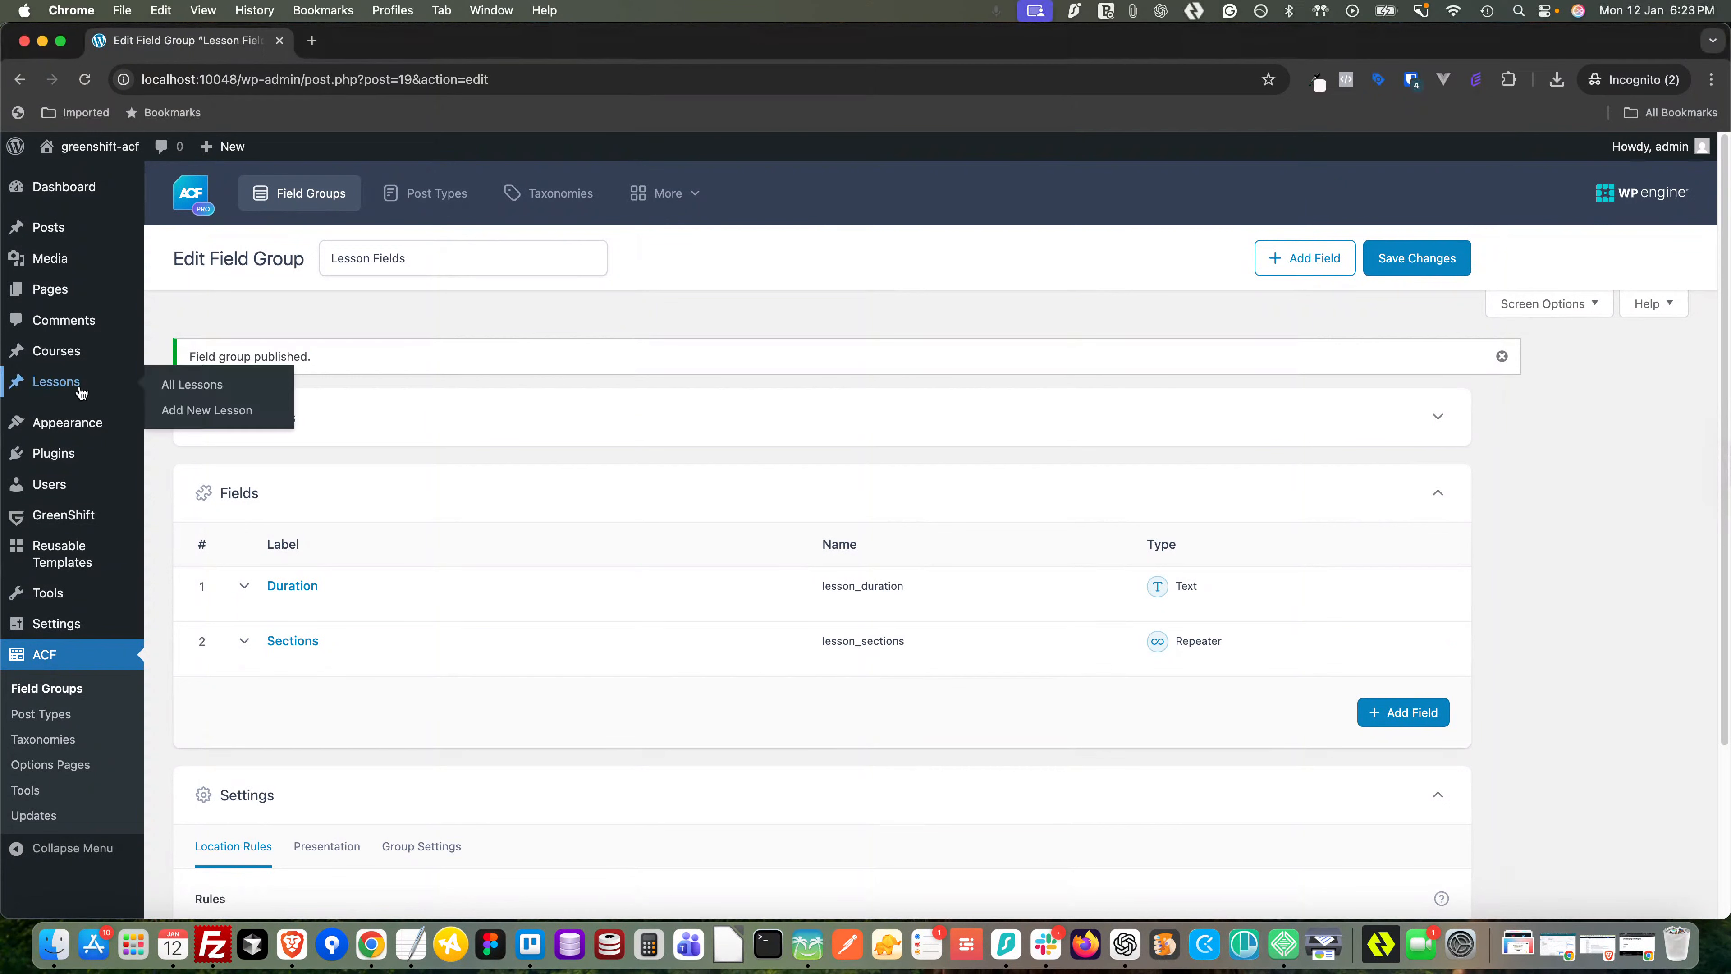
pyautogui.click(191, 412)
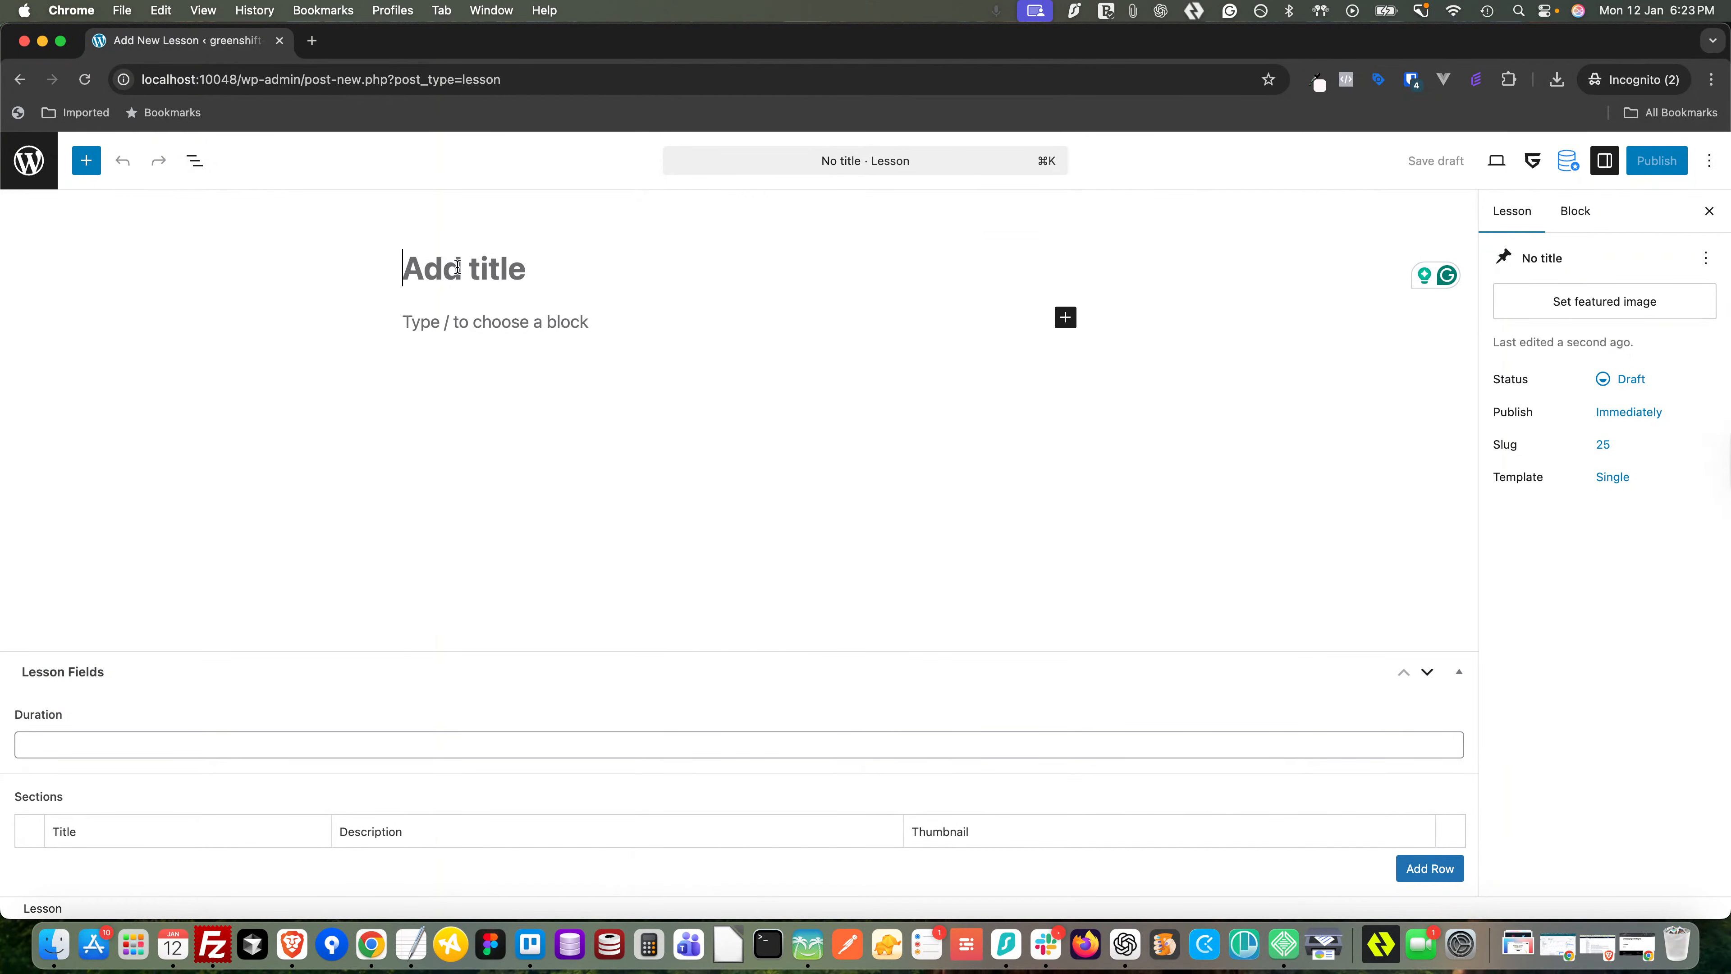
pyautogui.write('Get ')
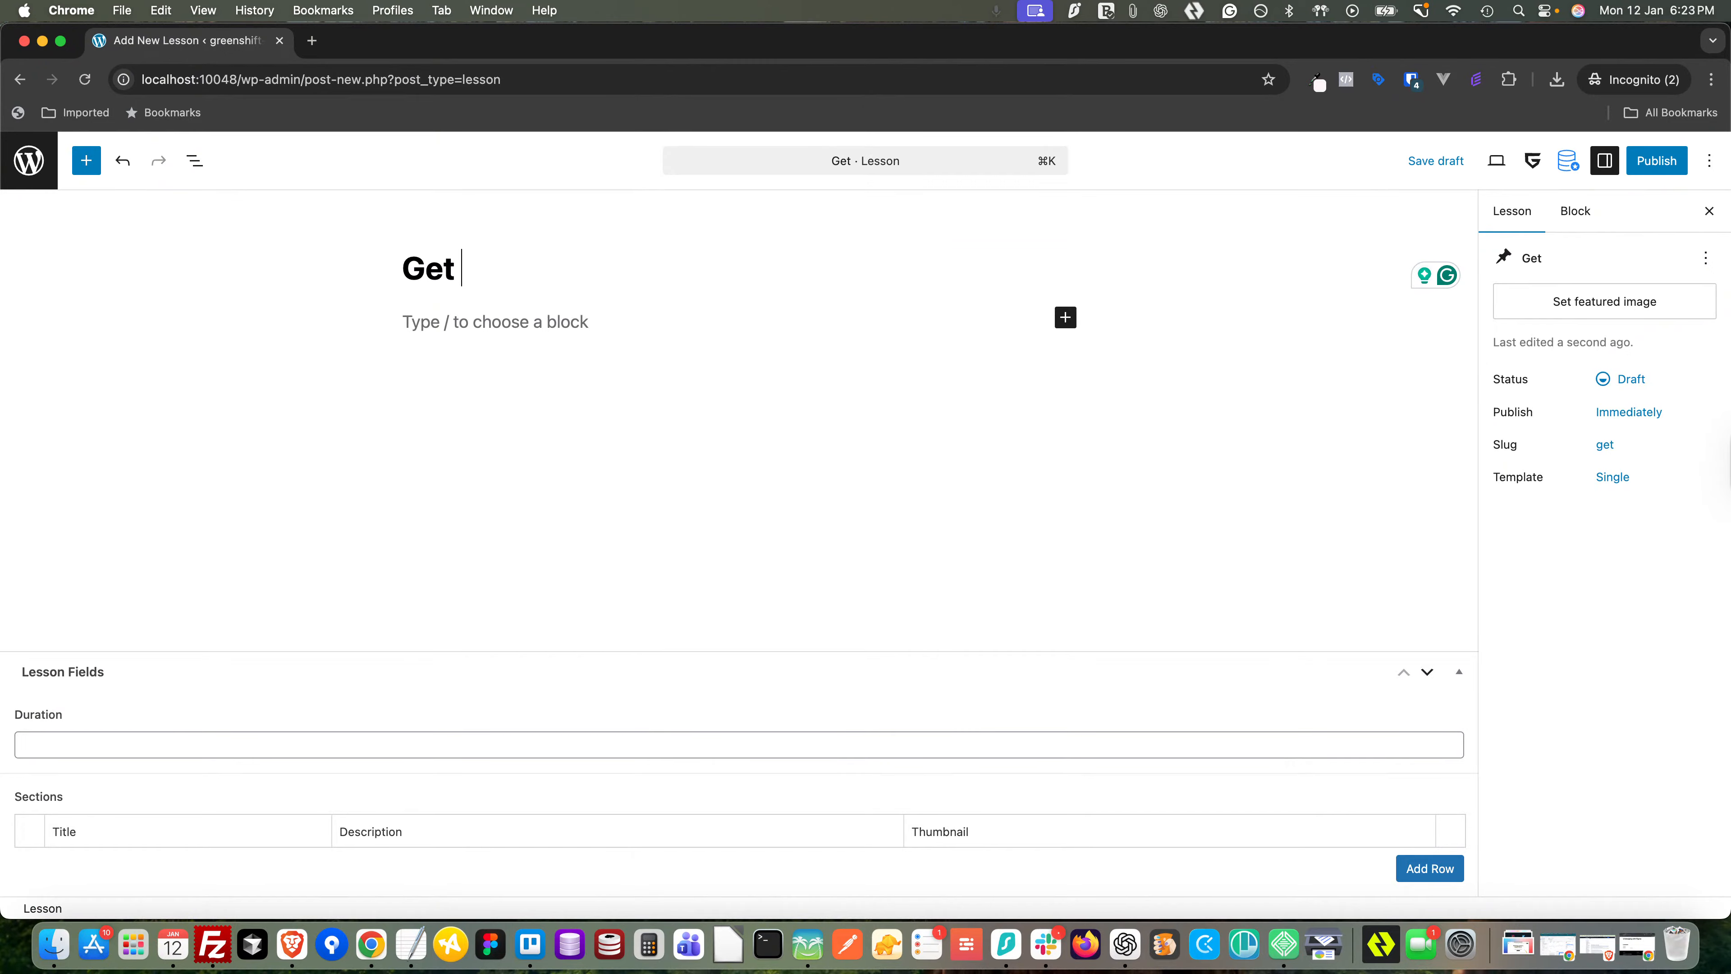
pyautogui.write('Started')
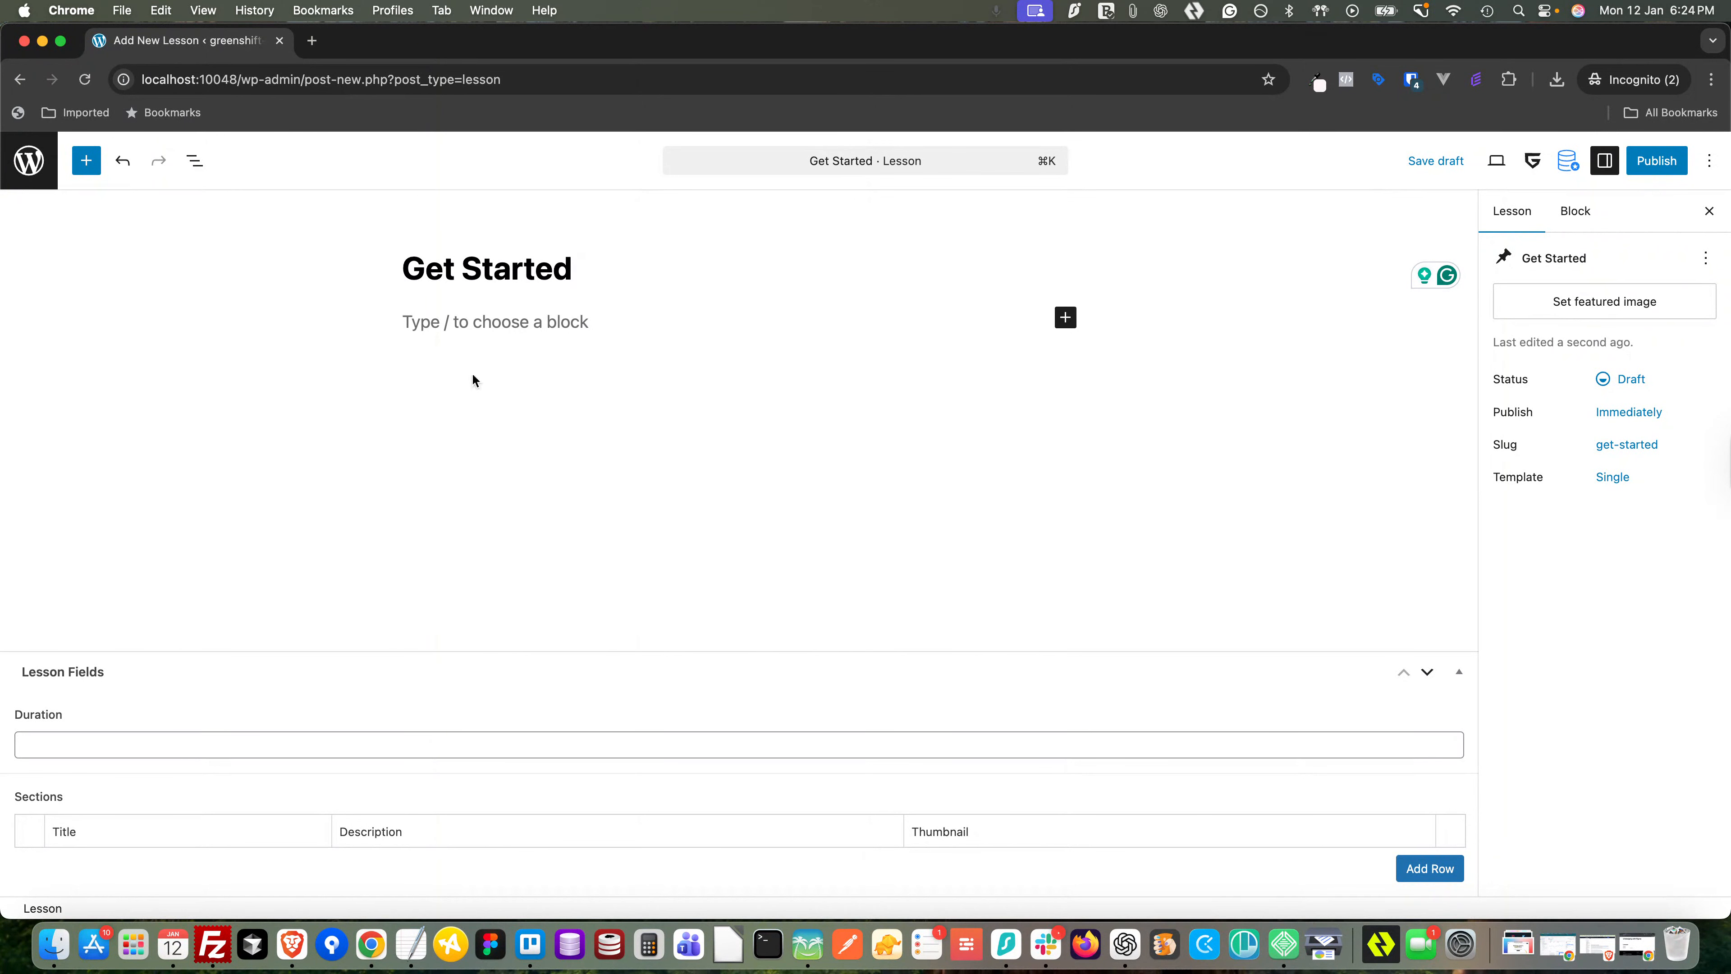
pyautogui.click(166, 746)
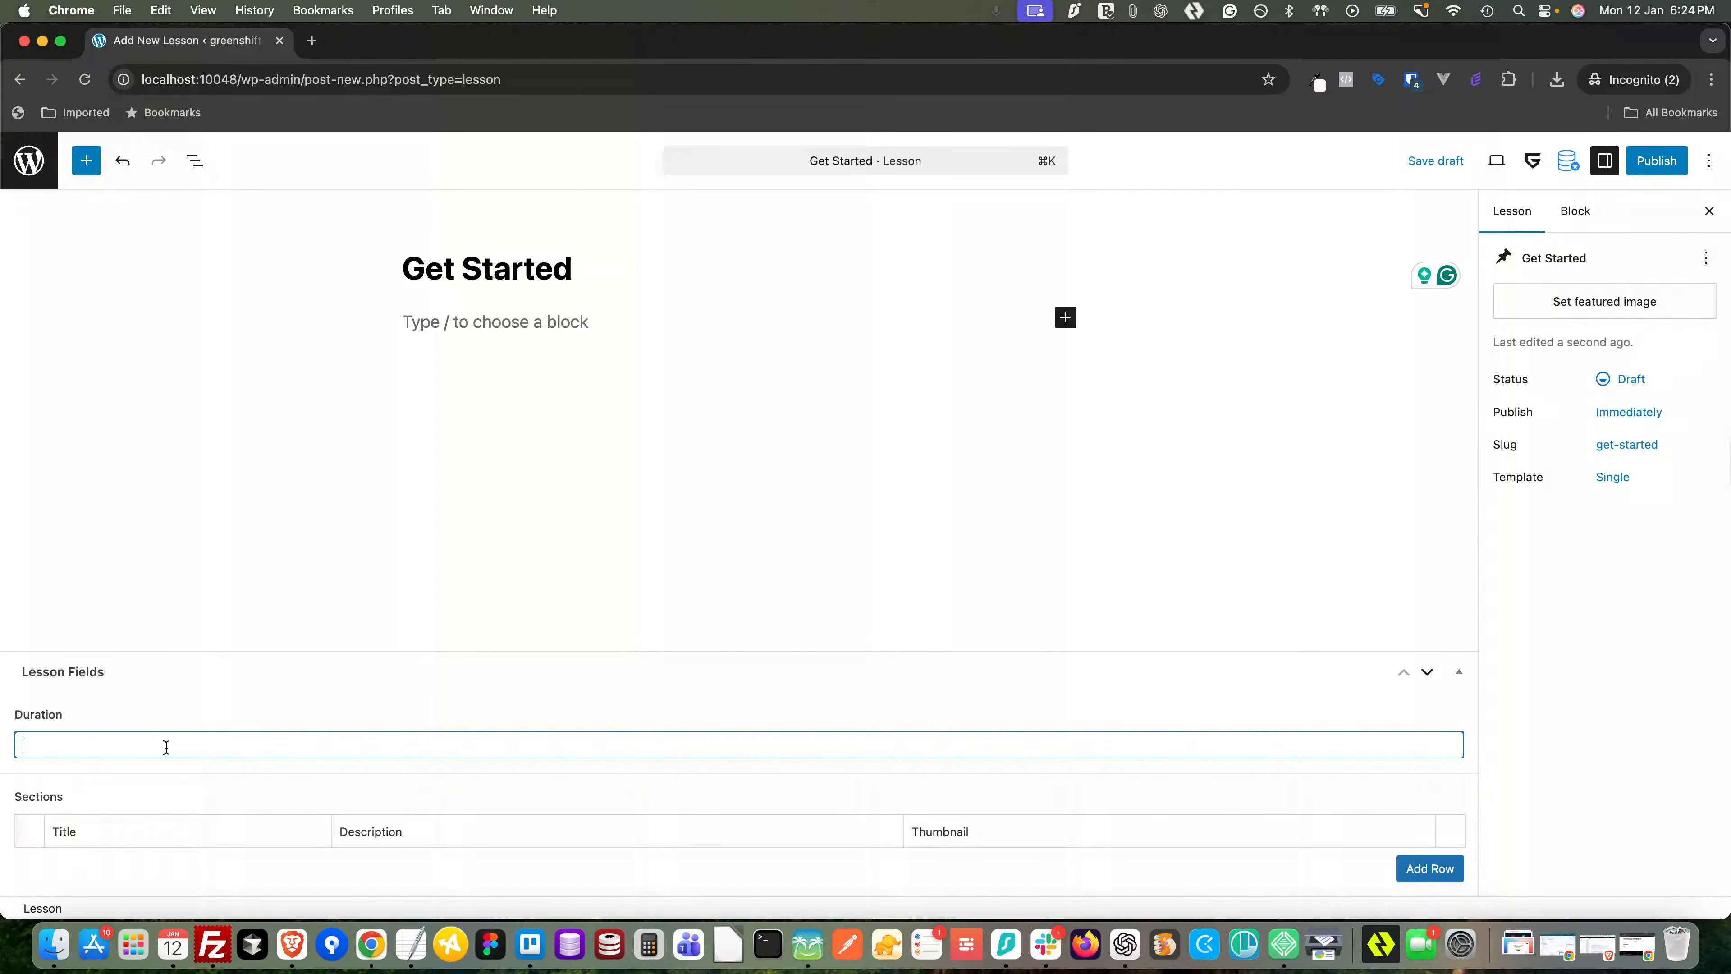
pyautogui.write('20')
# - Add a first Sections row with the title "What is figma" and the description "Figma descrition"
pyautogui.click(1439, 875)
pyautogui.scroll(-6, 867, 702)
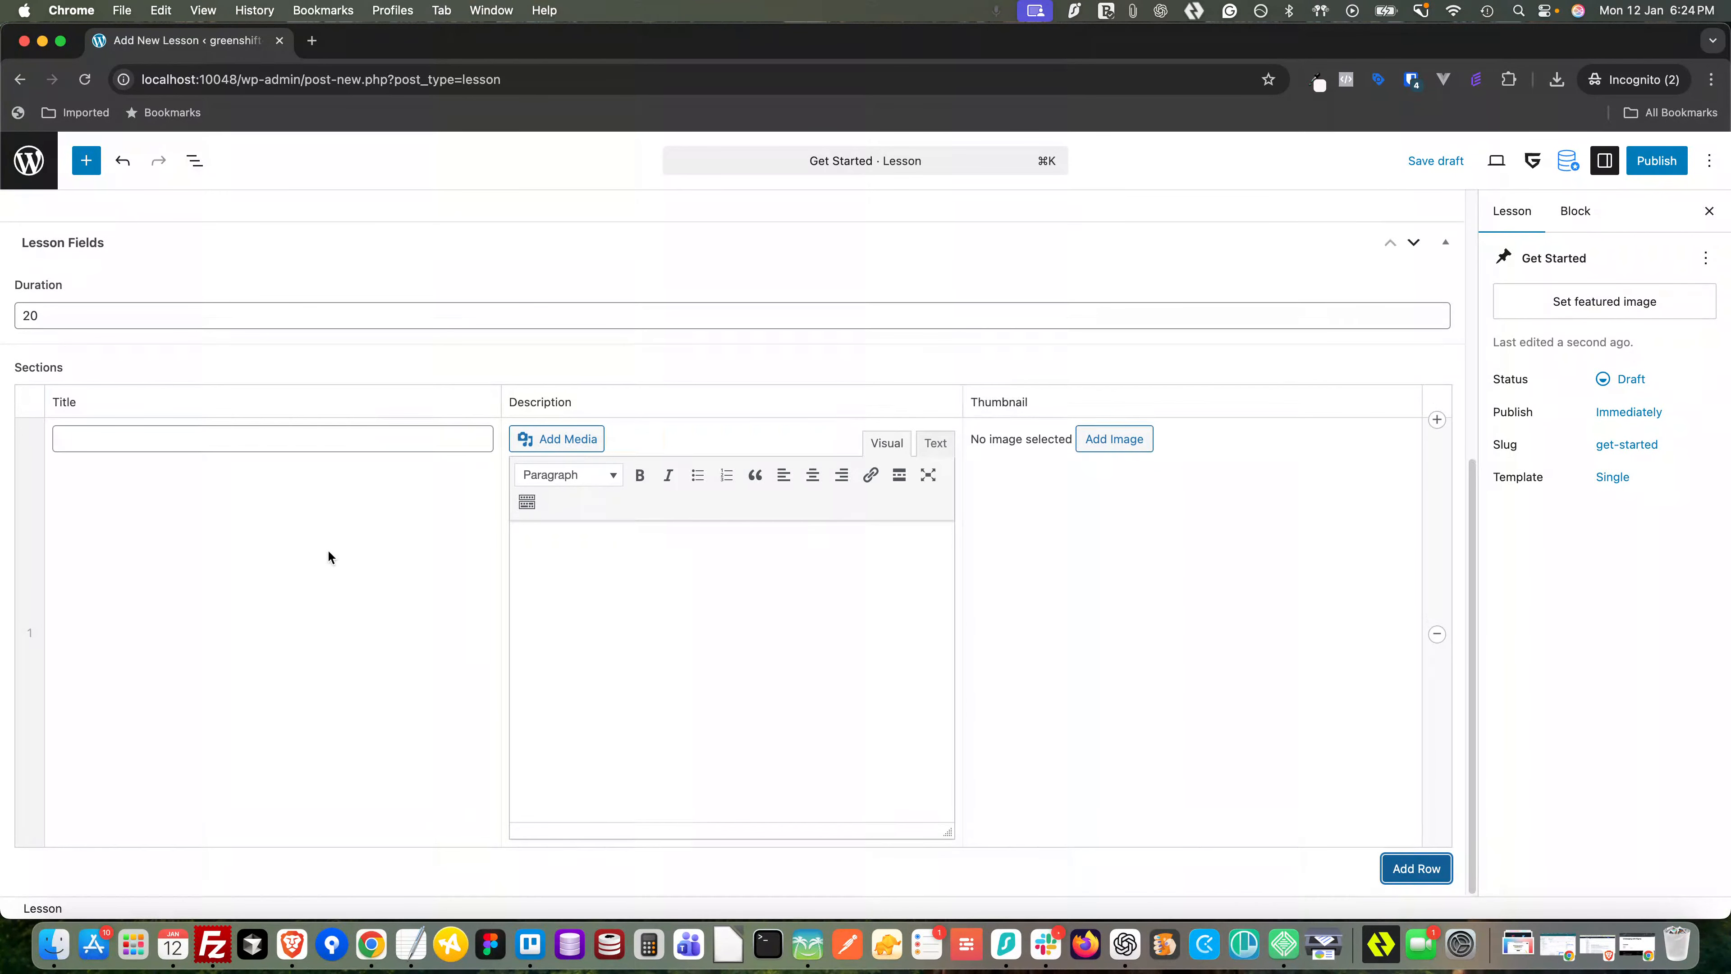
pyautogui.click(304, 437)
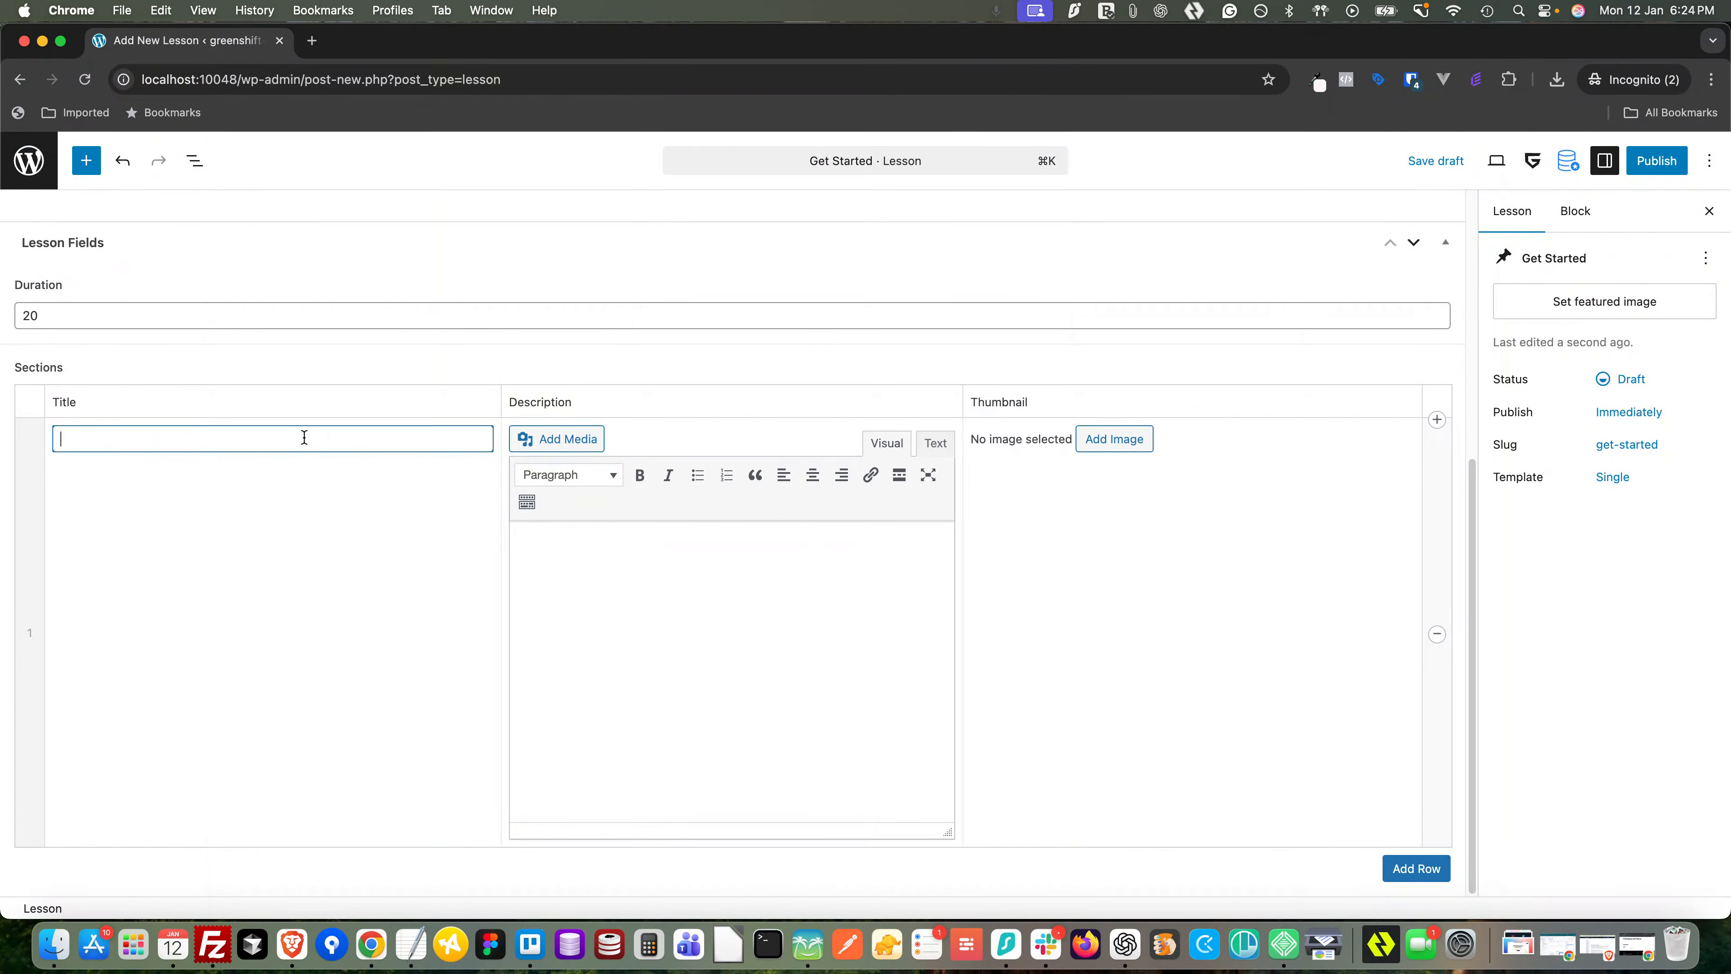
pyautogui.write('What Iis figma')
pyautogui.click(691, 594)
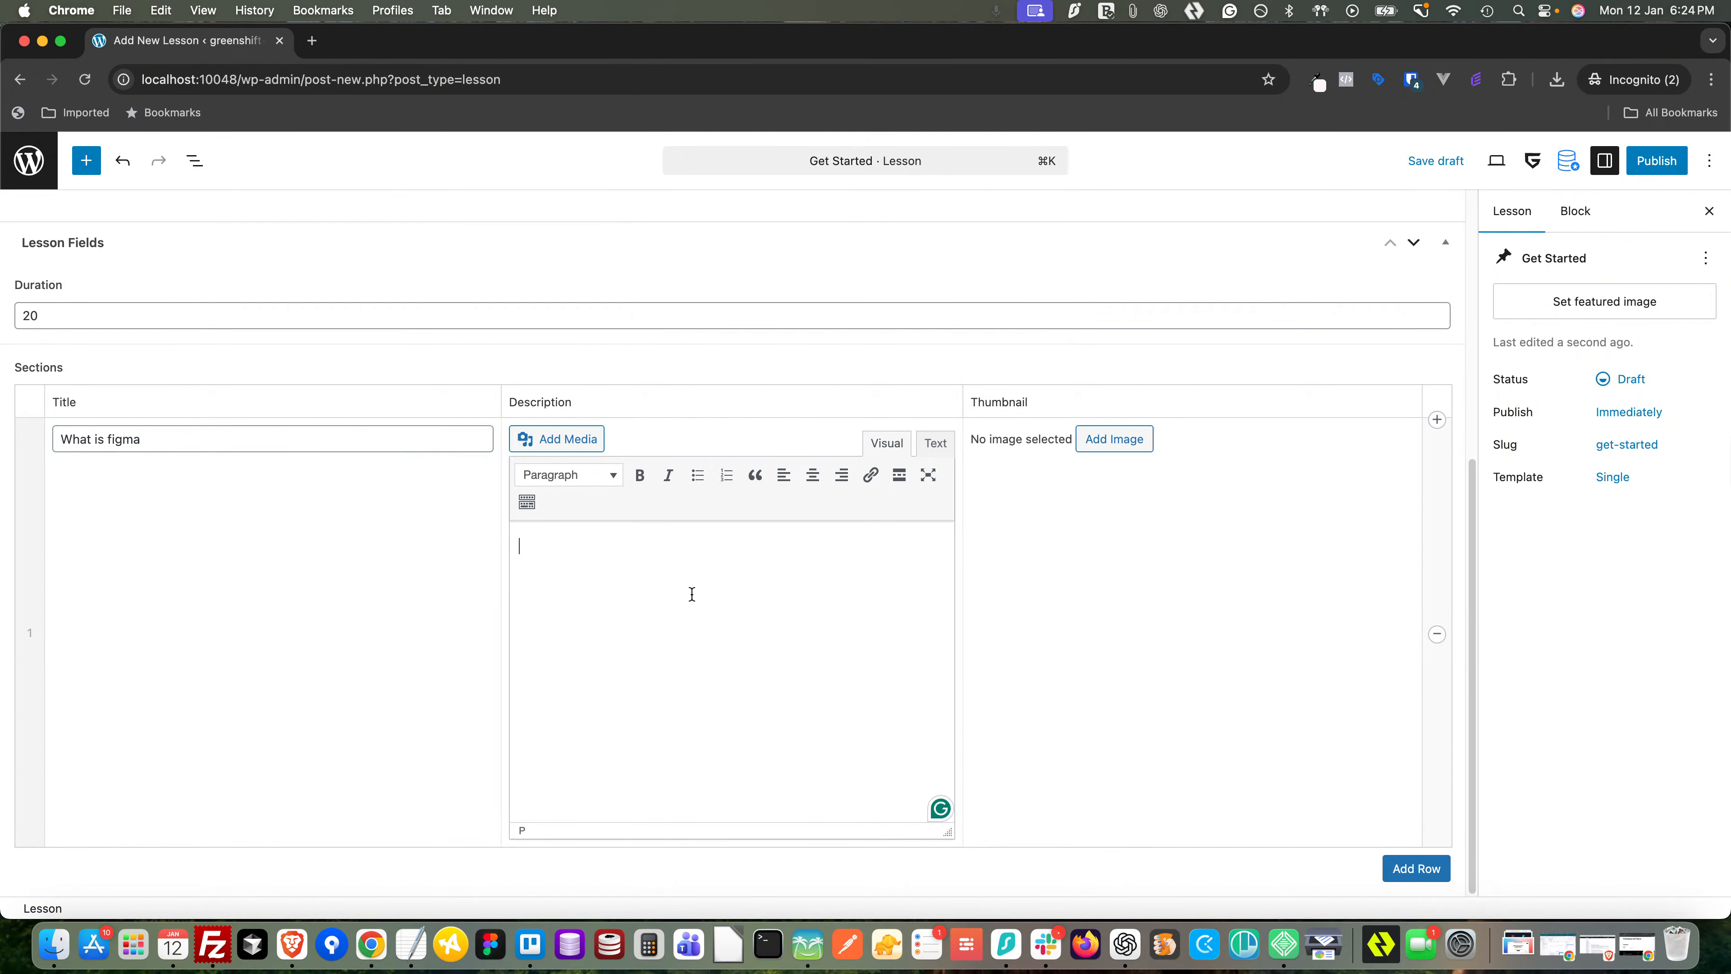
pyautogui.write('Figma descritouo')
pyautogui.press('BackSpace')
pyautogui.press('BackSpace')
pyautogui.write('ion')
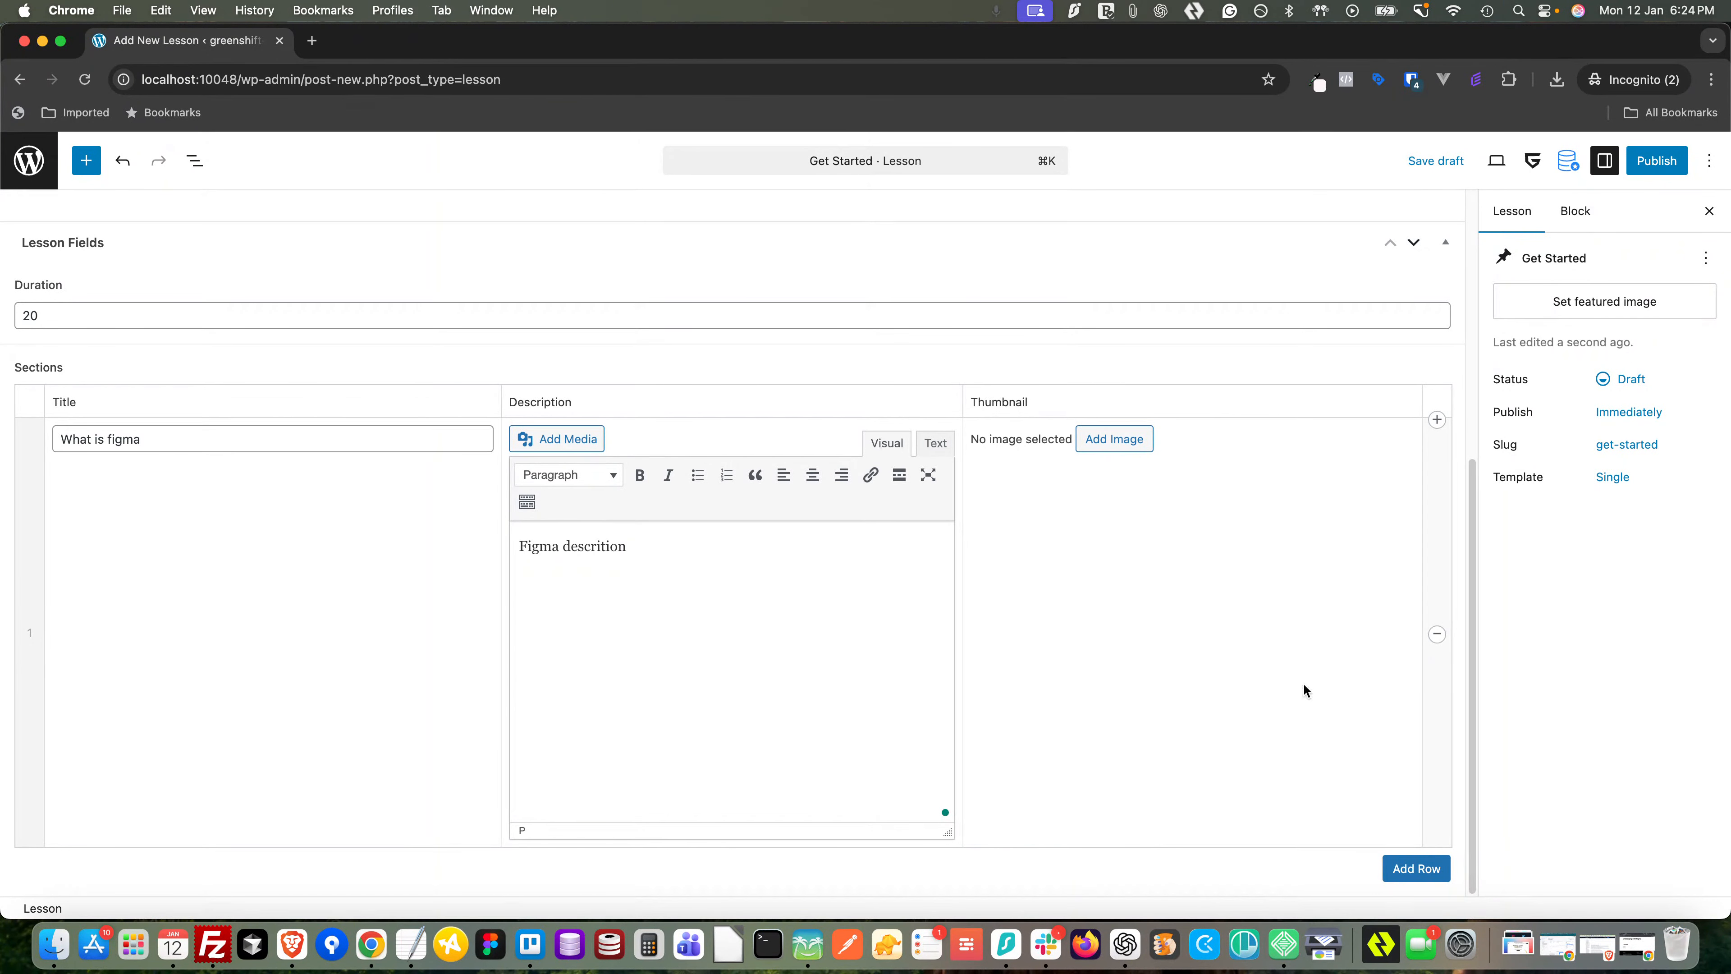
# - Upload the Figma logo image with the colourful background from Finder and set it as the first section's thumbnail
pyautogui.click(1114, 440)
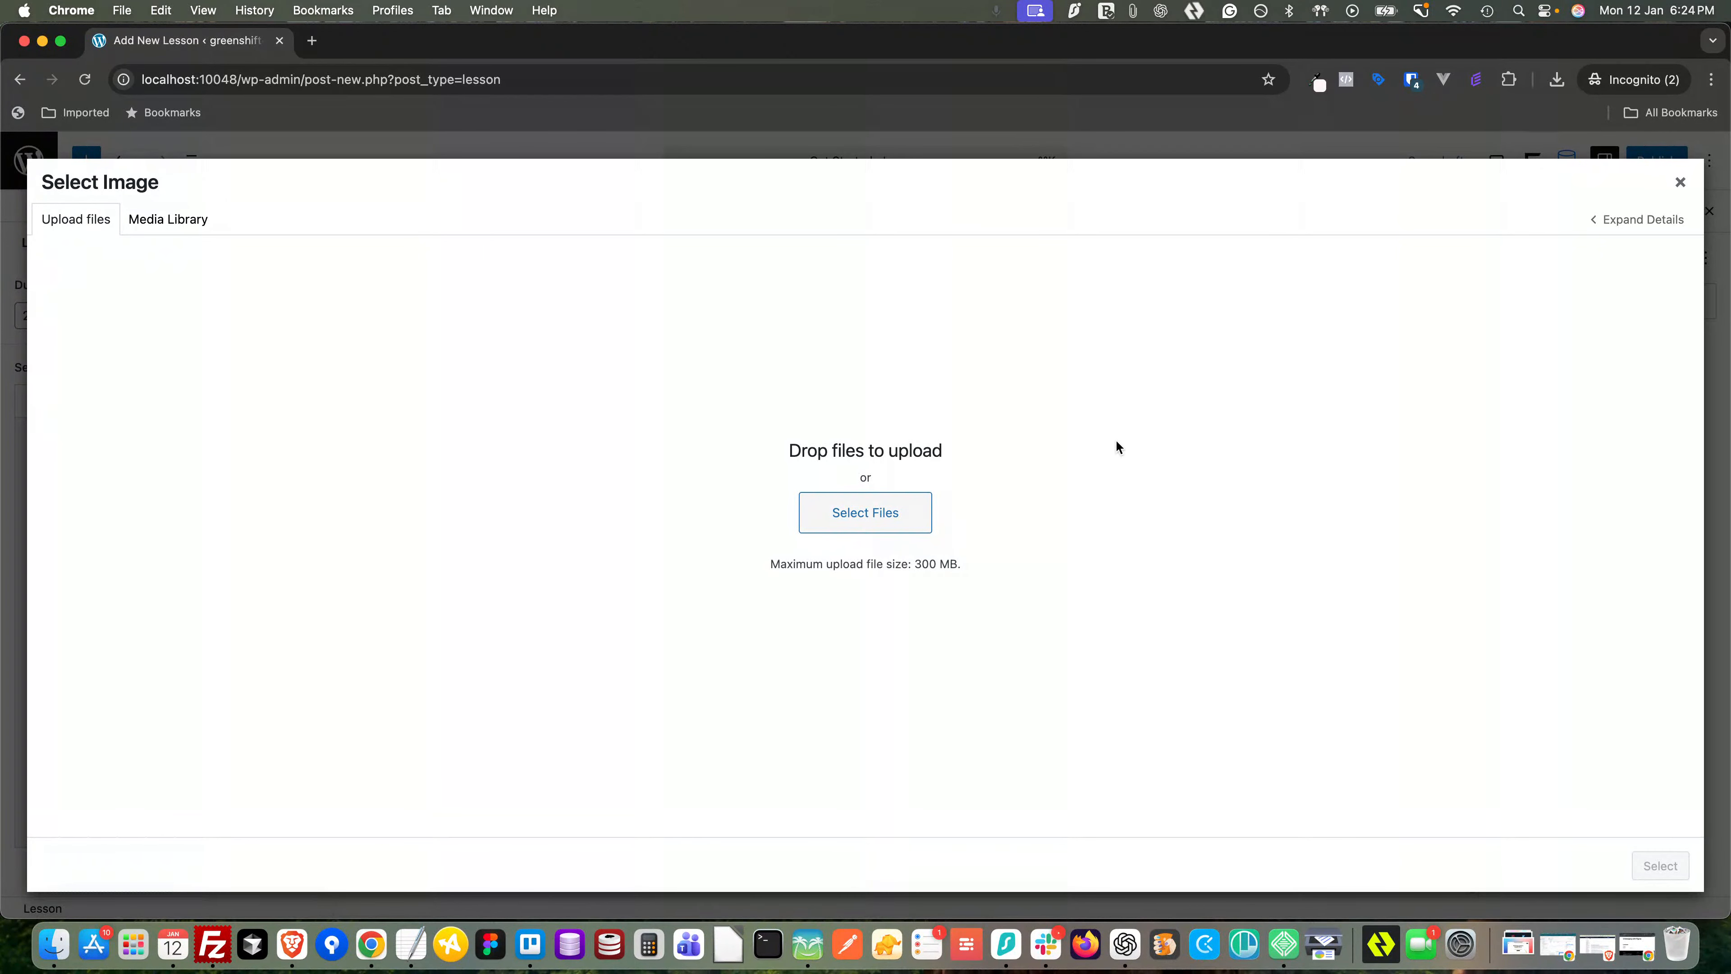
pyautogui.click(168, 219)
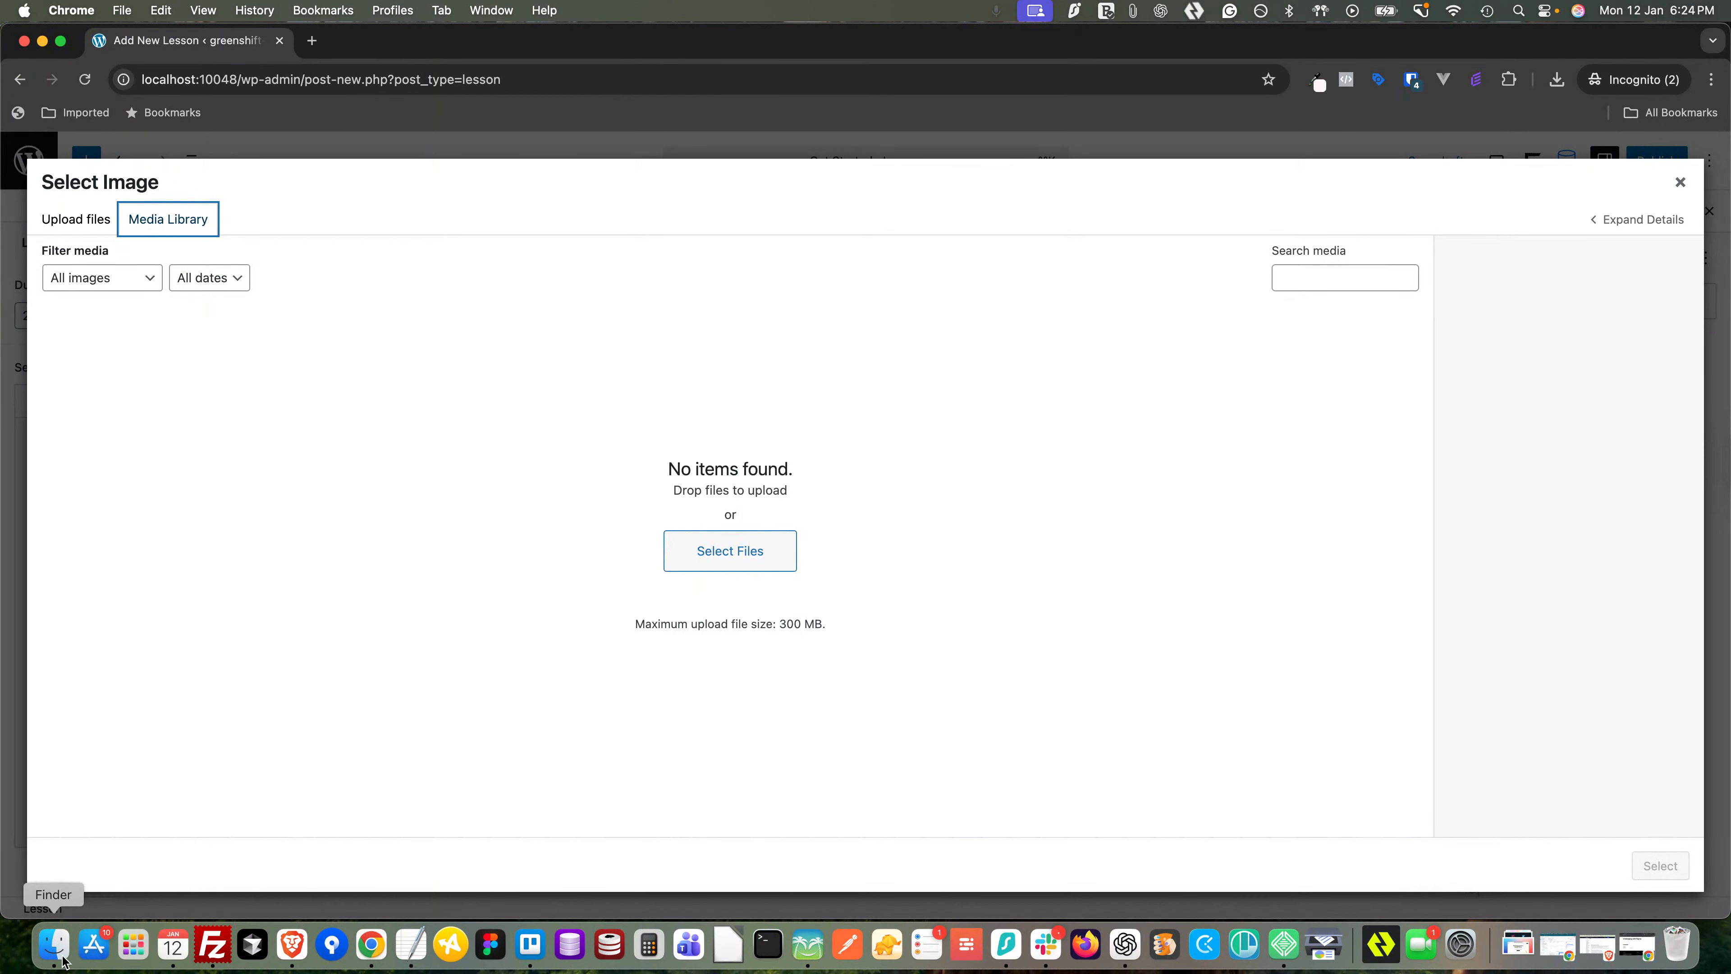
pyautogui.click(54, 945)
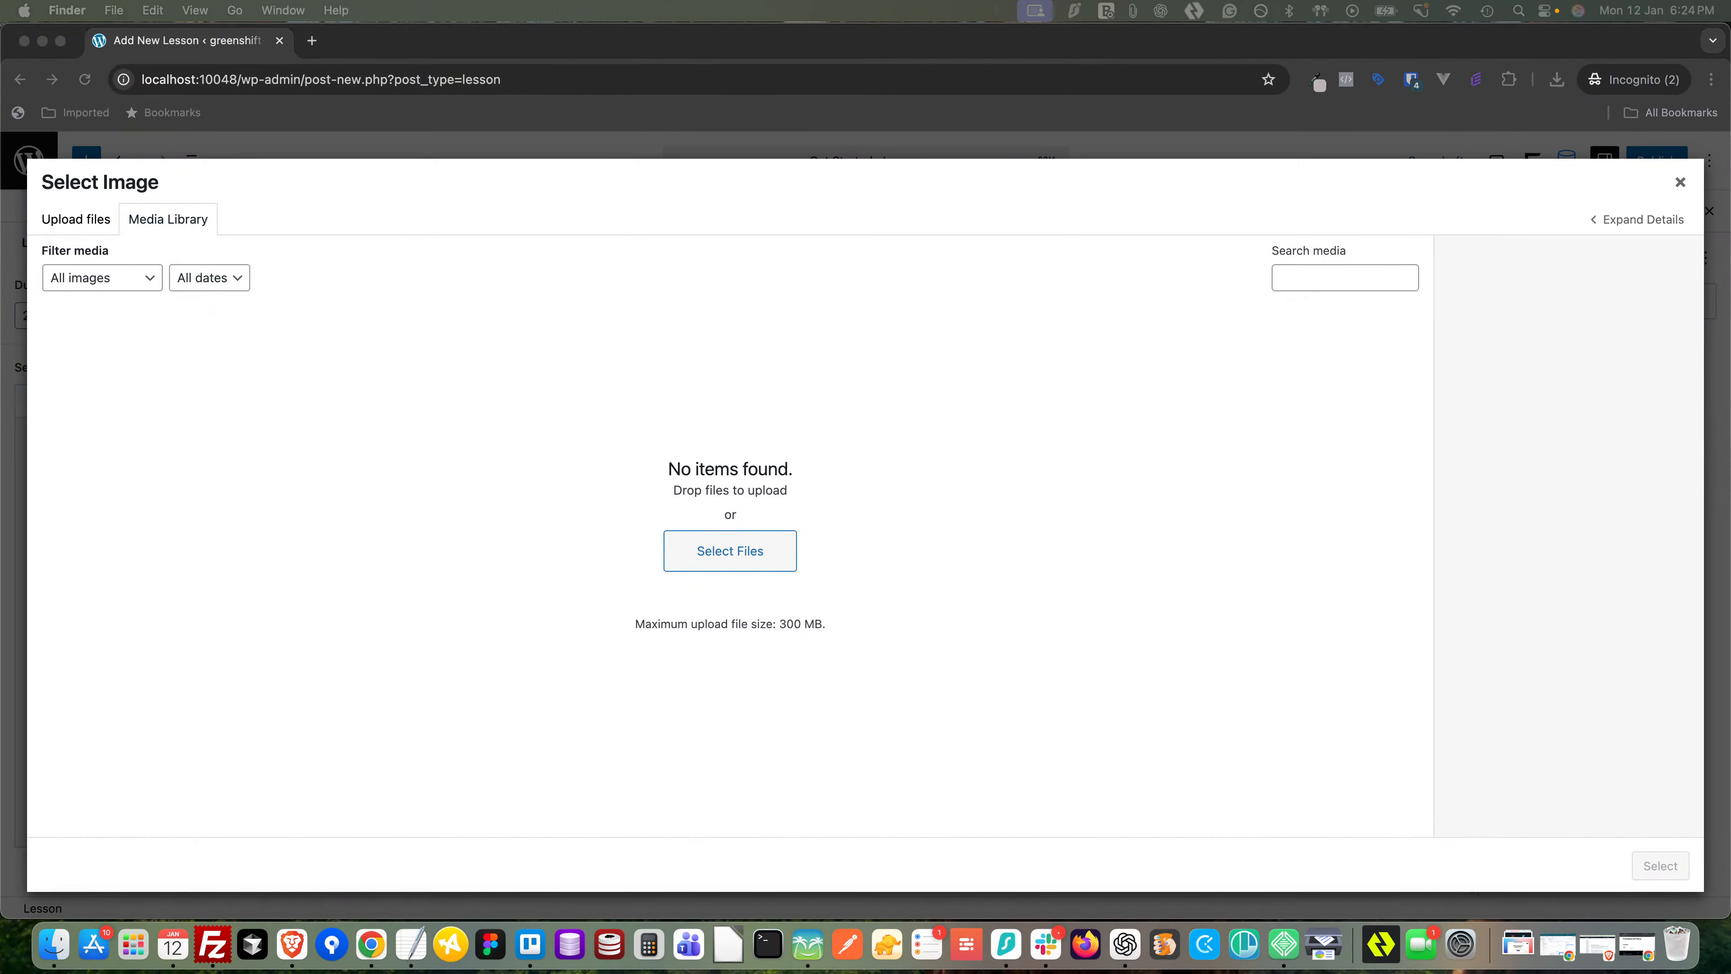
pyautogui.moveTo(286, 447); pyautogui.dragTo(320, 471)
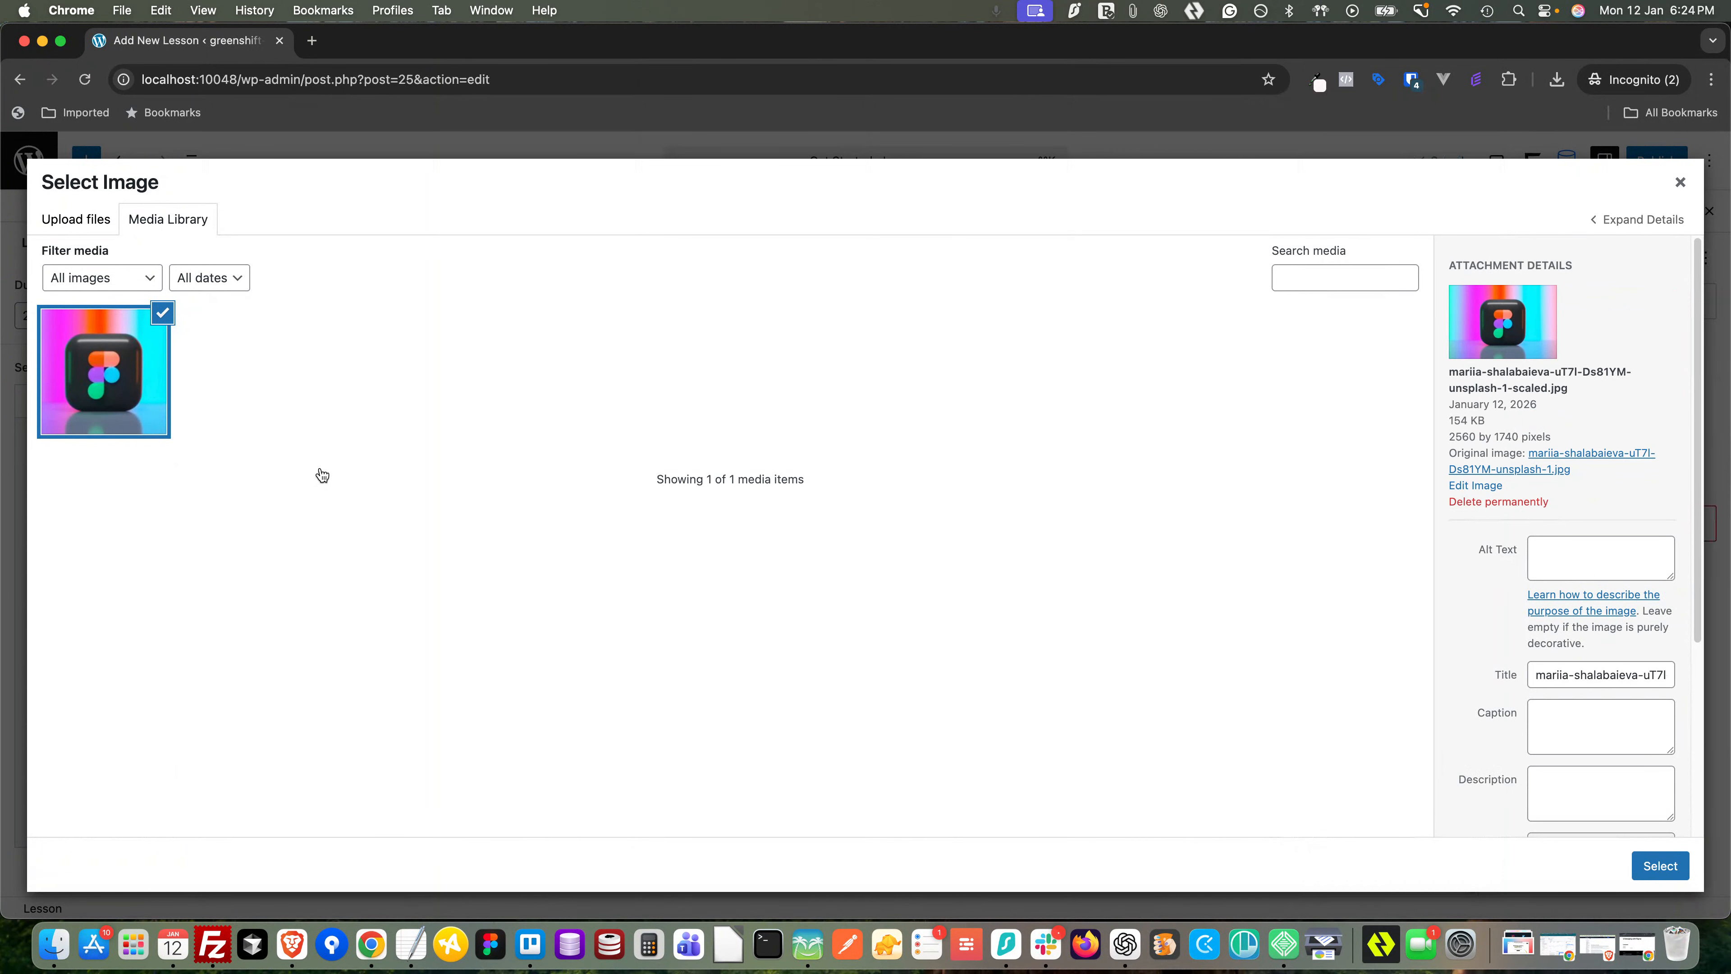
pyautogui.click(1656, 865)
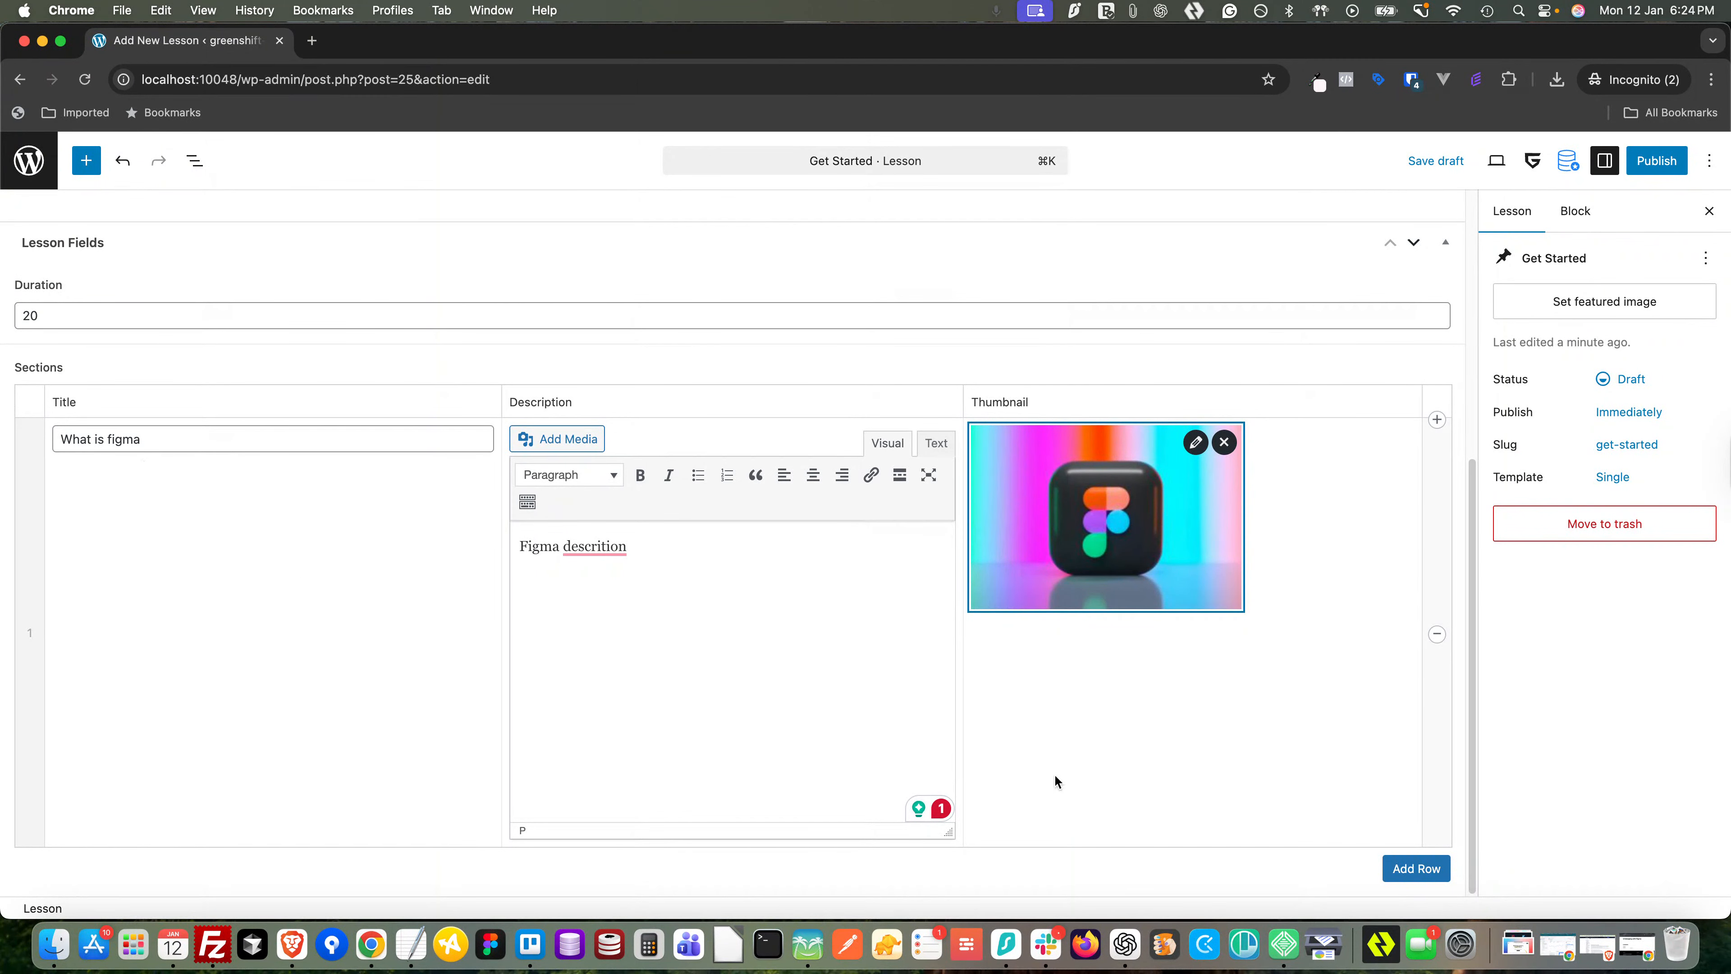
# - Add a second Sections row with the title "Difference is UI & UX" and the description "UX intro"
pyautogui.click(1399, 868)
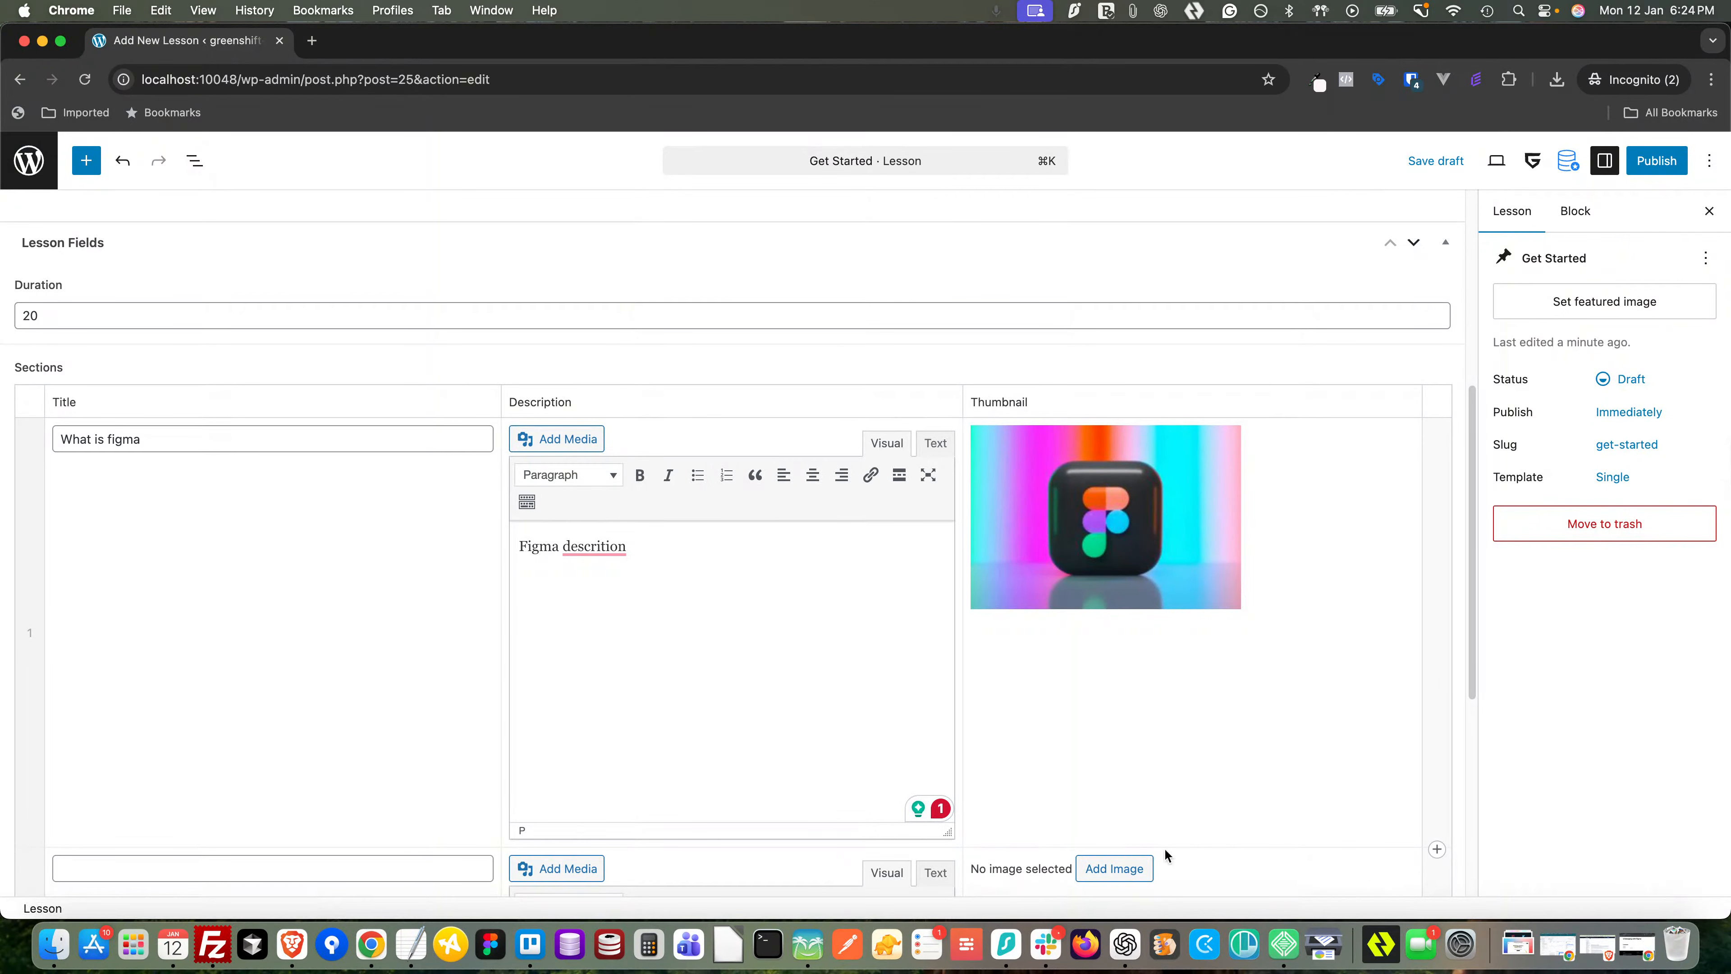
pyautogui.scroll(-6, 529, 753)
pyautogui.scroll(1, 113, 495)
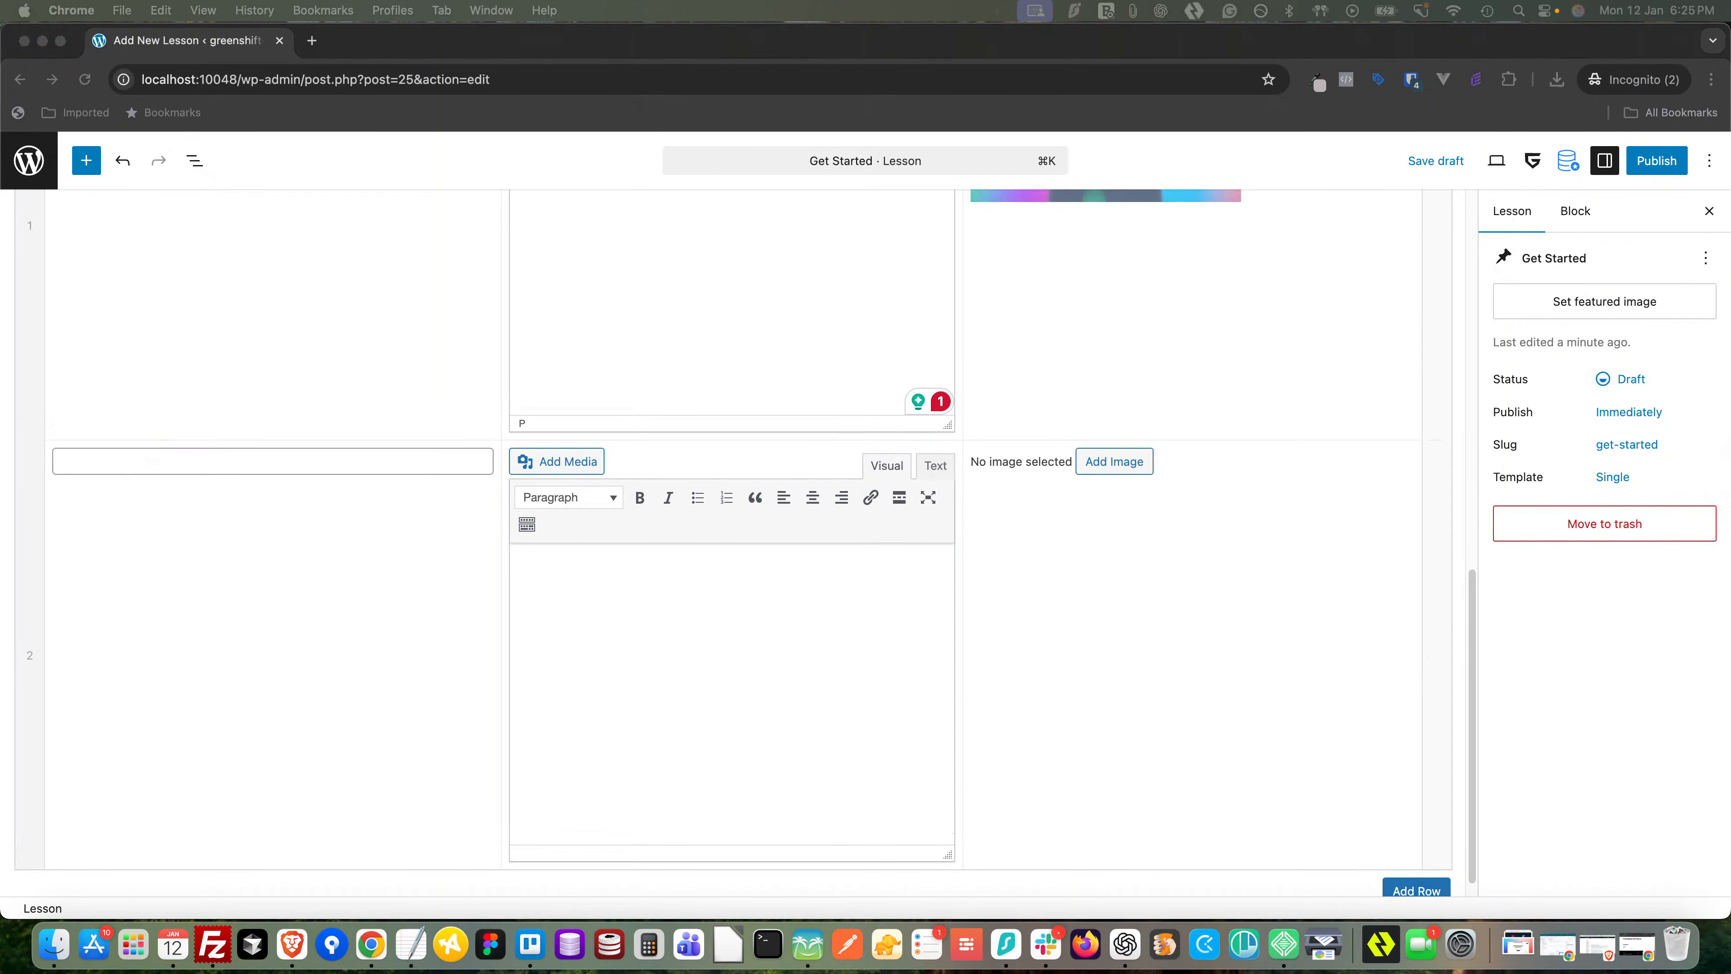
pyautogui.click(132, 461)
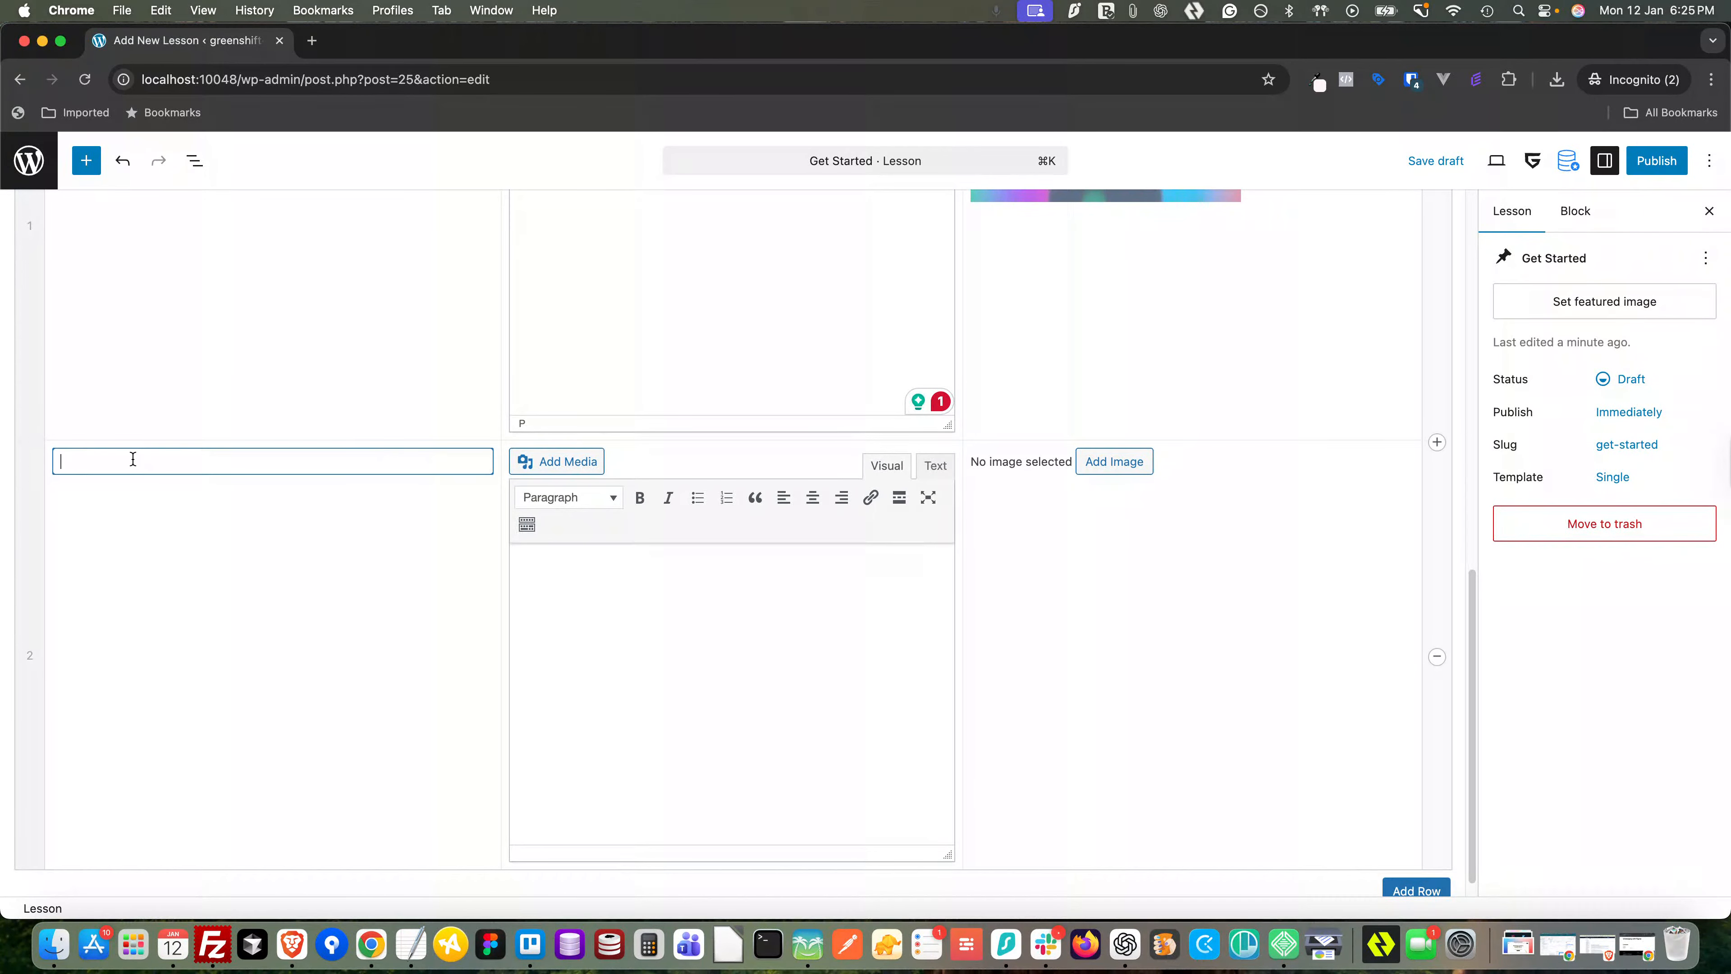
pyautogui.write('Difference is UI & UX')
pyautogui.click(613, 577)
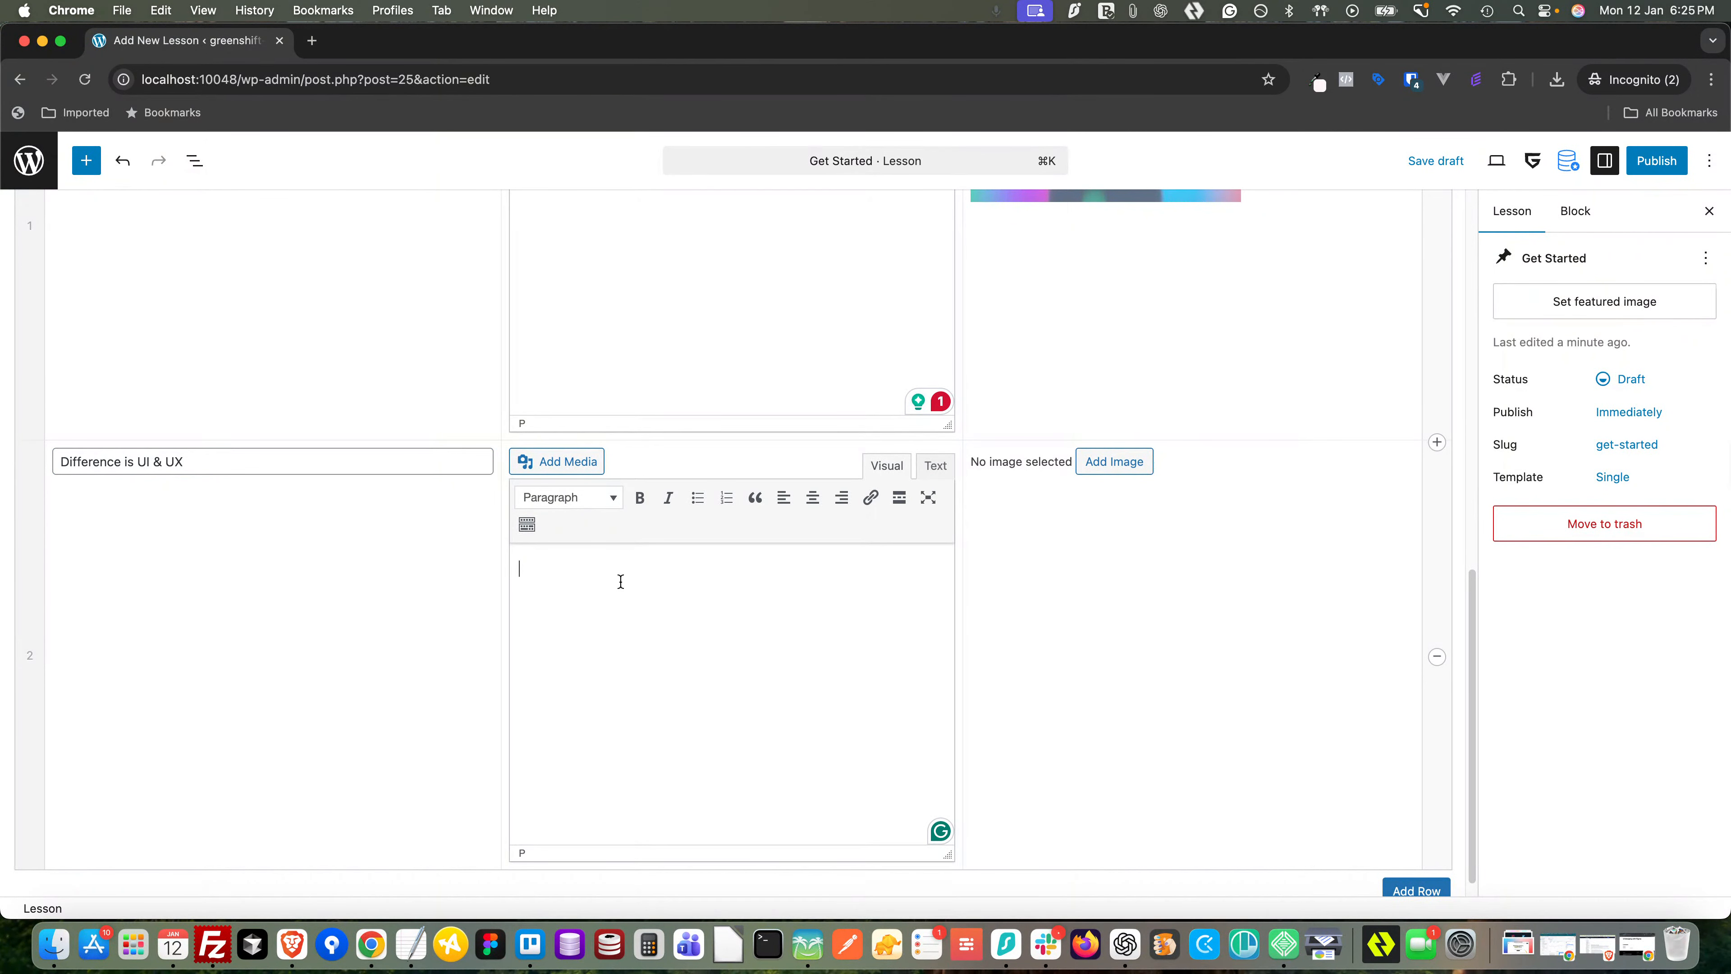
pyautogui.write('UX intro')
# - Upload the dark image of app logos around the Figma icon from Finder and set it as the second section's thumbnail
pyautogui.click(1115, 462)
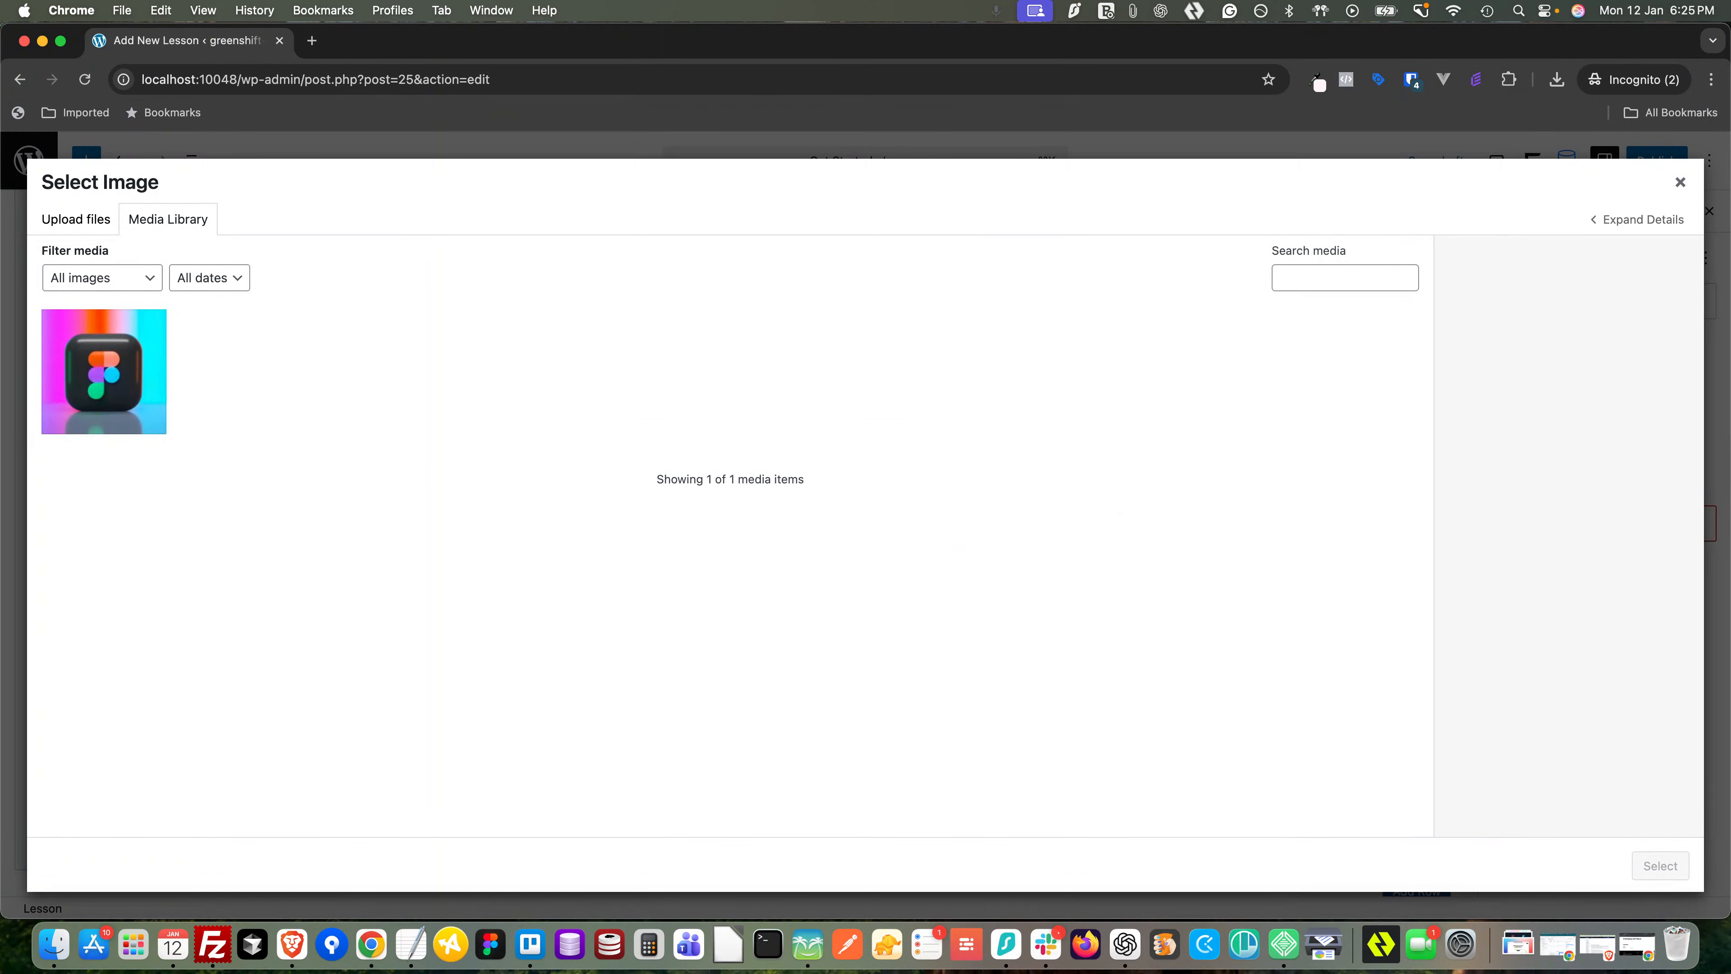
pyautogui.click(54, 945)
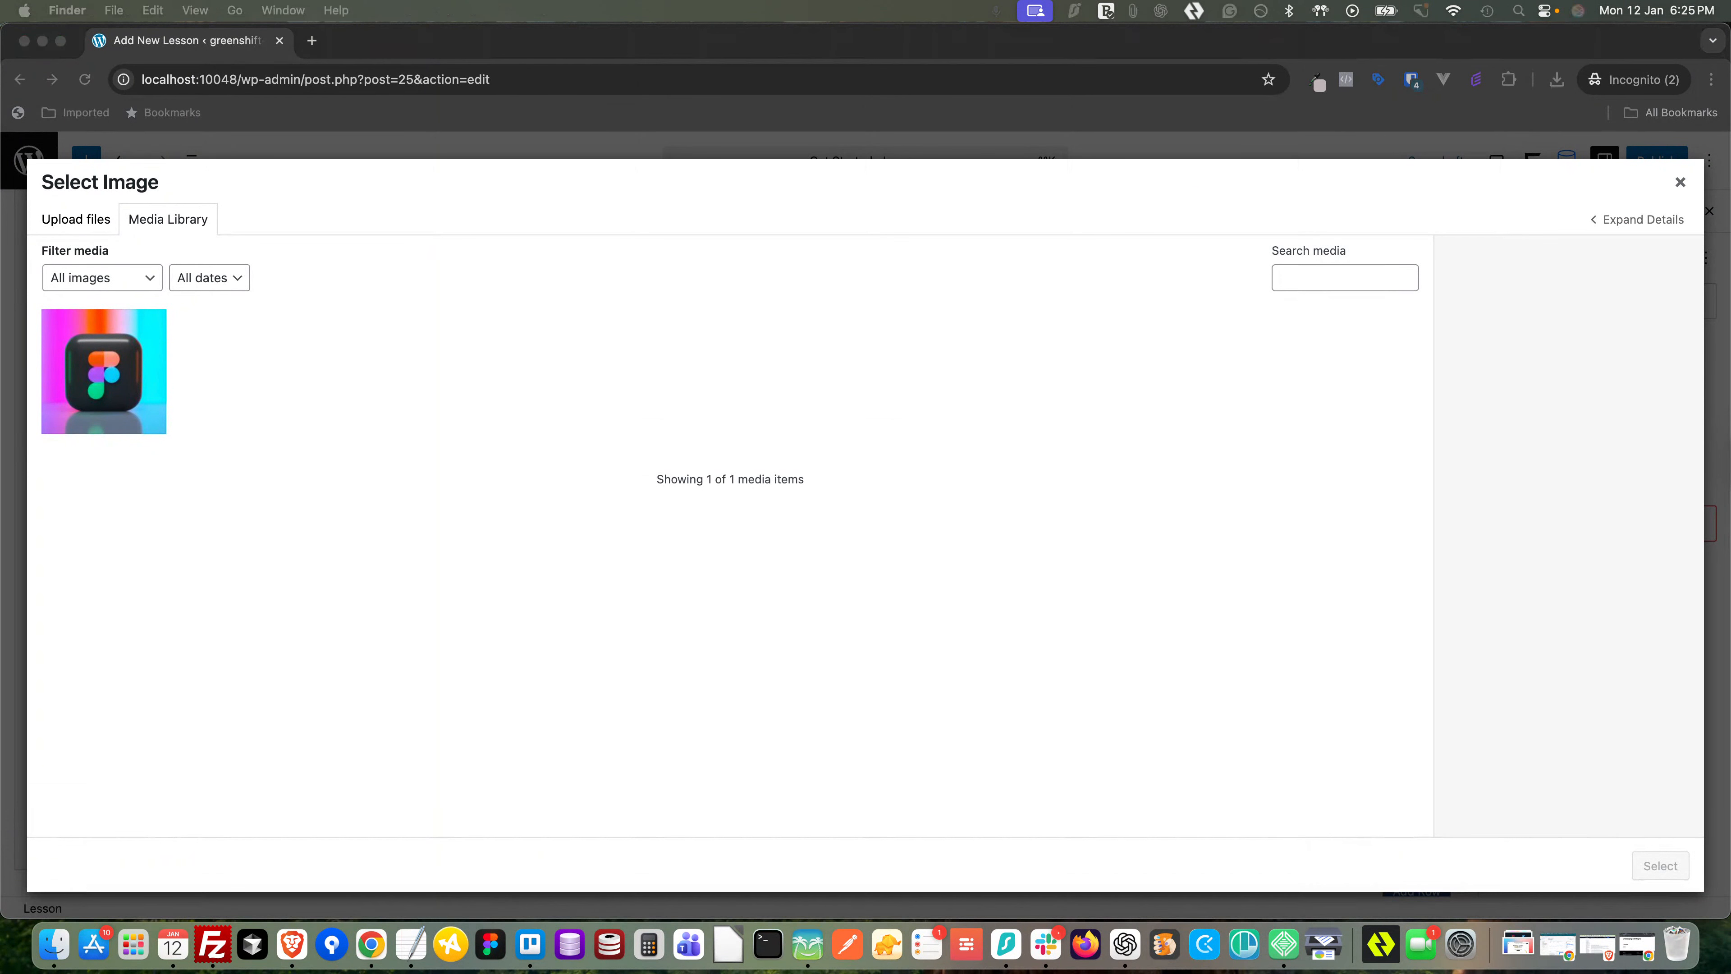
pyautogui.moveTo(0, 461); pyautogui.dragTo(511, 484)
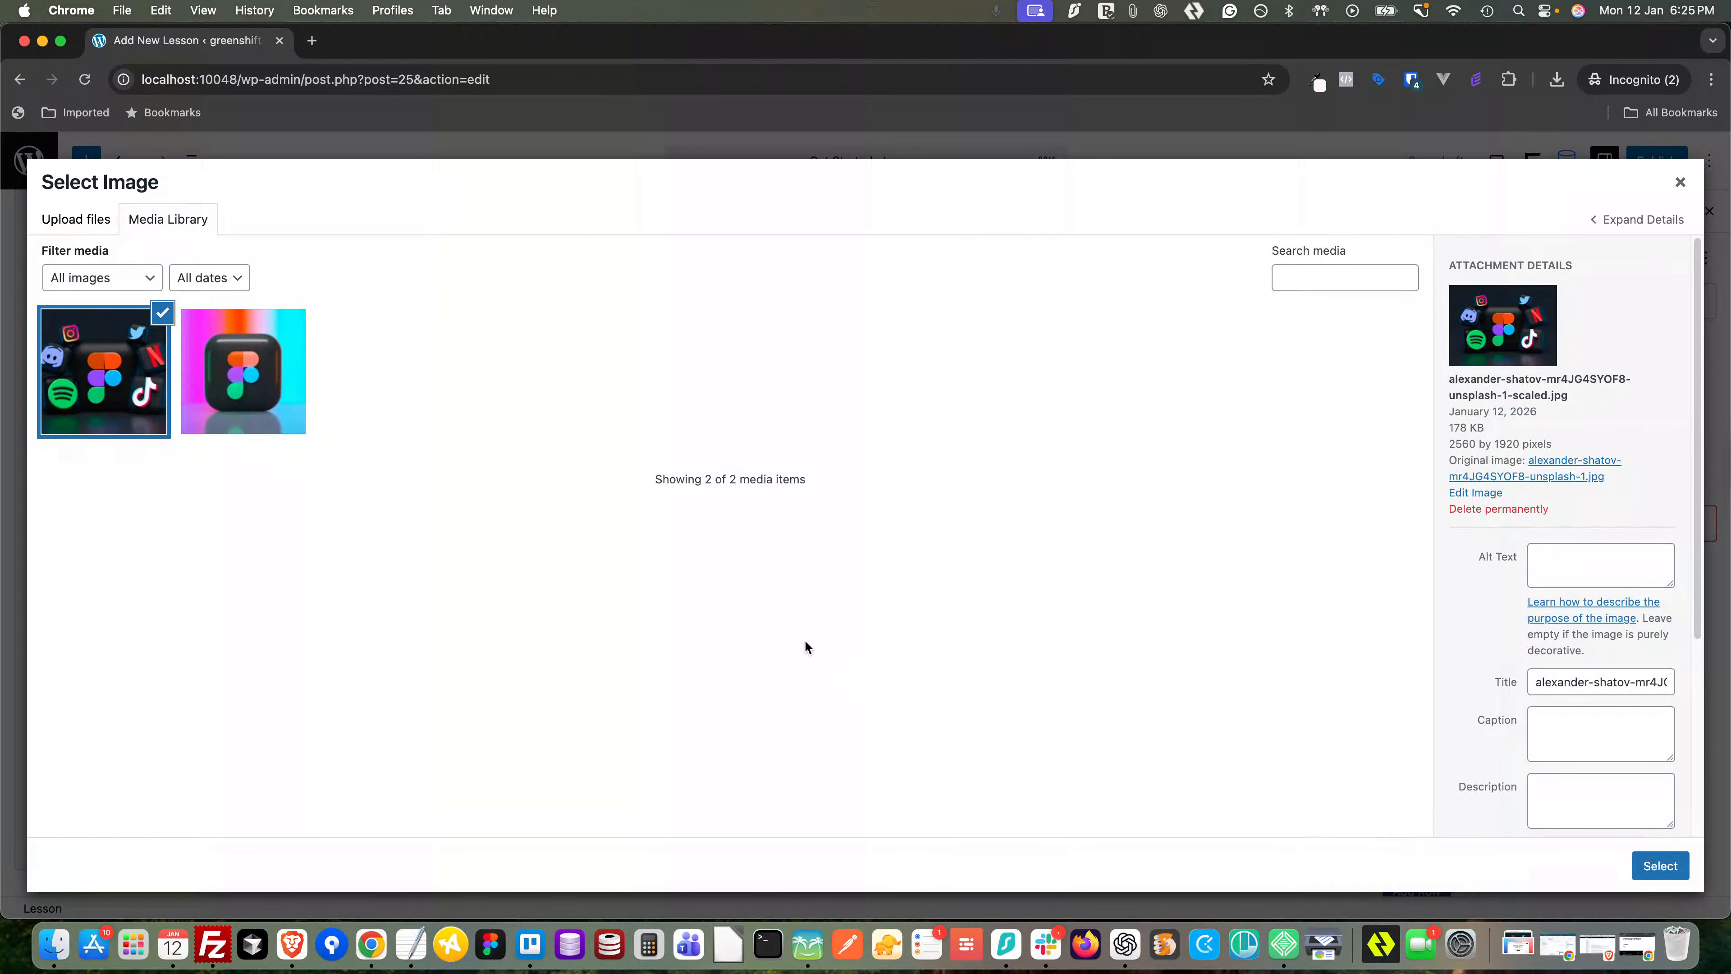
pyautogui.click(1661, 872)
# - Publish the "Get Started" lesson
pyautogui.scroll(5, 1284, 798)
pyautogui.scroll(8, 1282, 779)
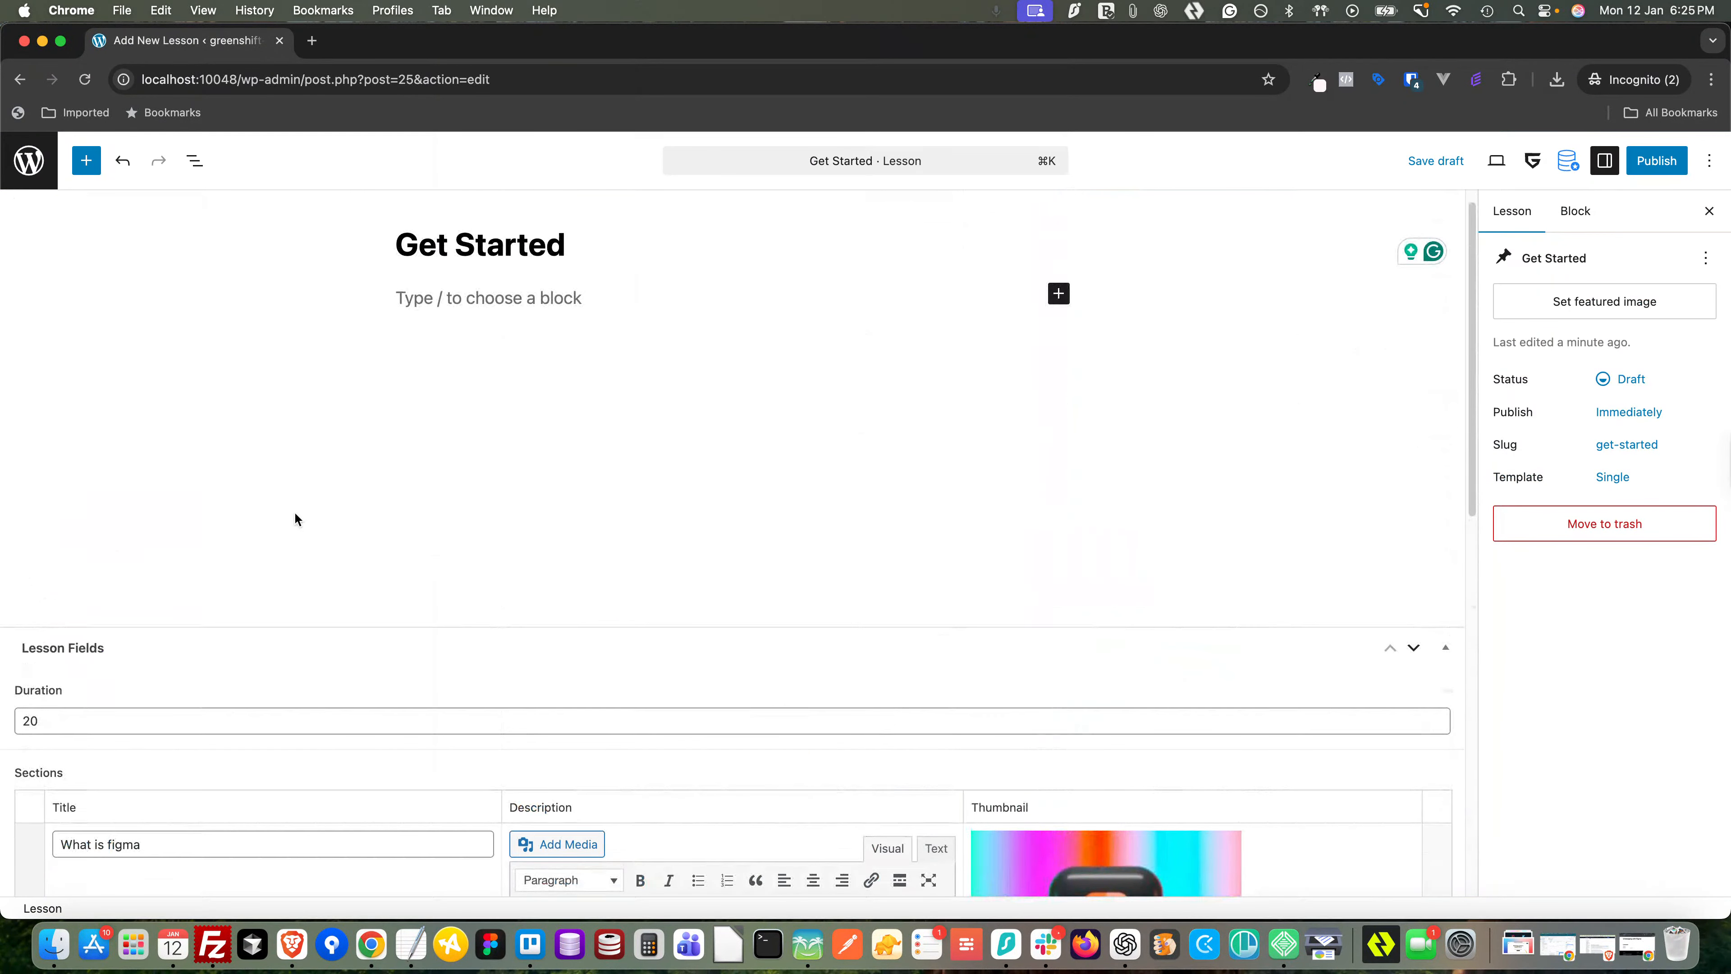
pyautogui.click(1646, 167)
pyautogui.click(1646, 167)
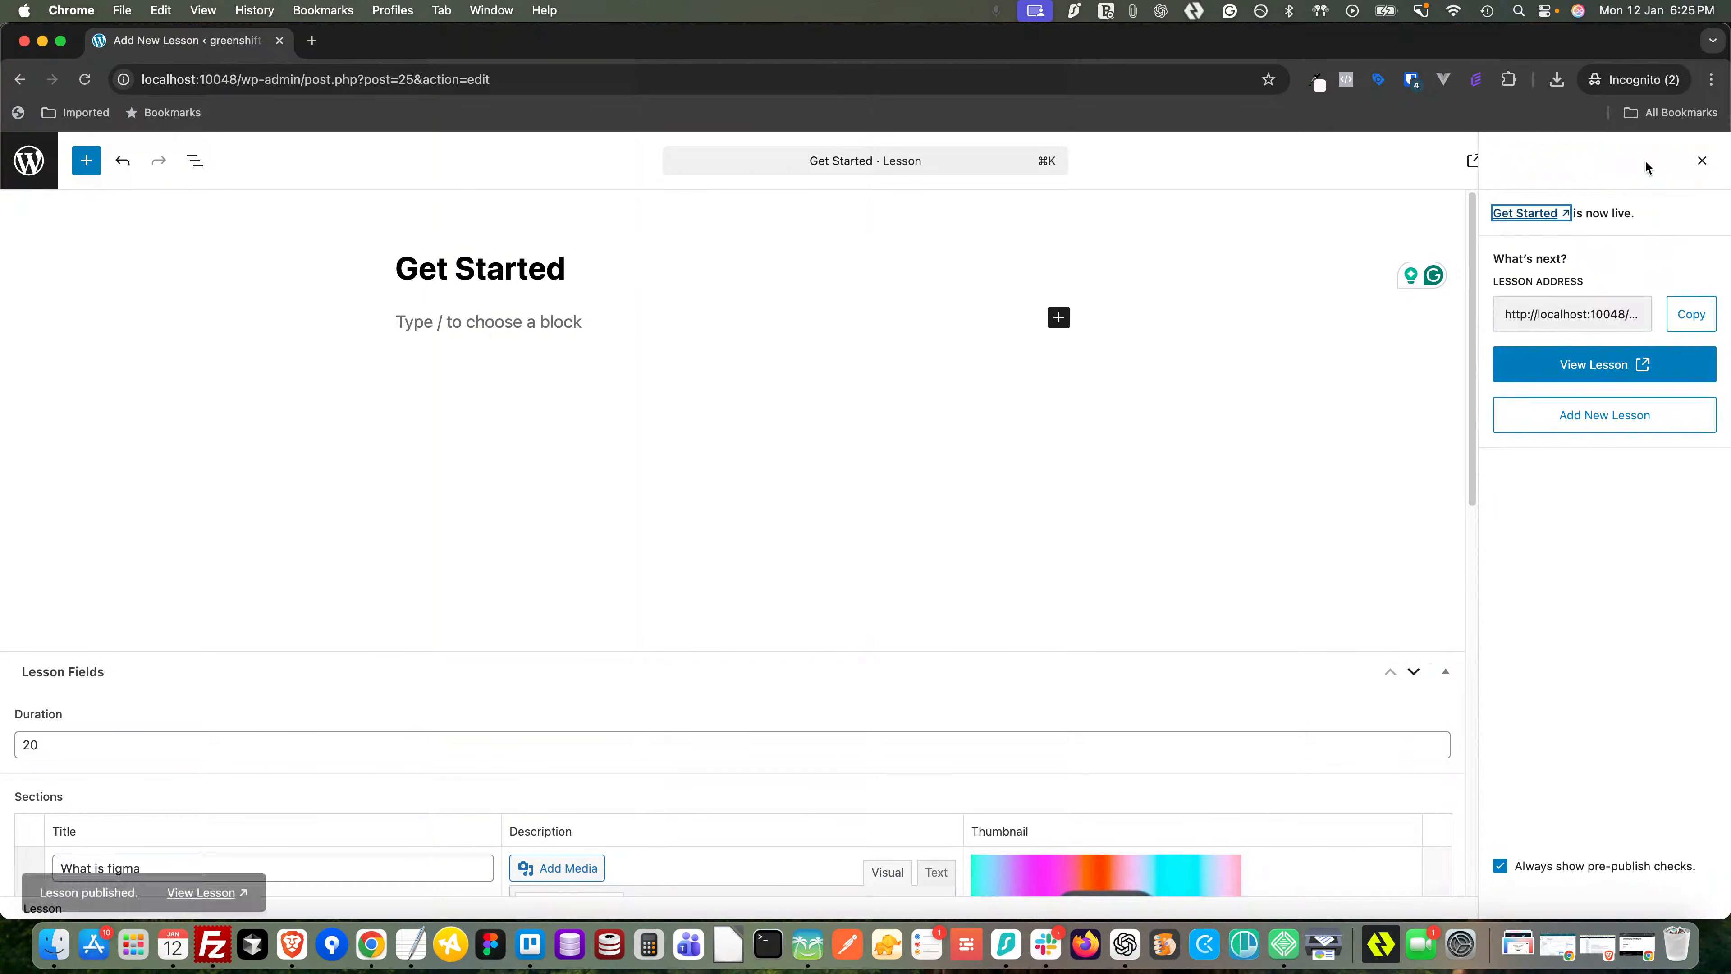
# - Return to the lessons list and create another lesson titled "What is wireframe?" with a Duration of 35
pyautogui.click(28, 160)
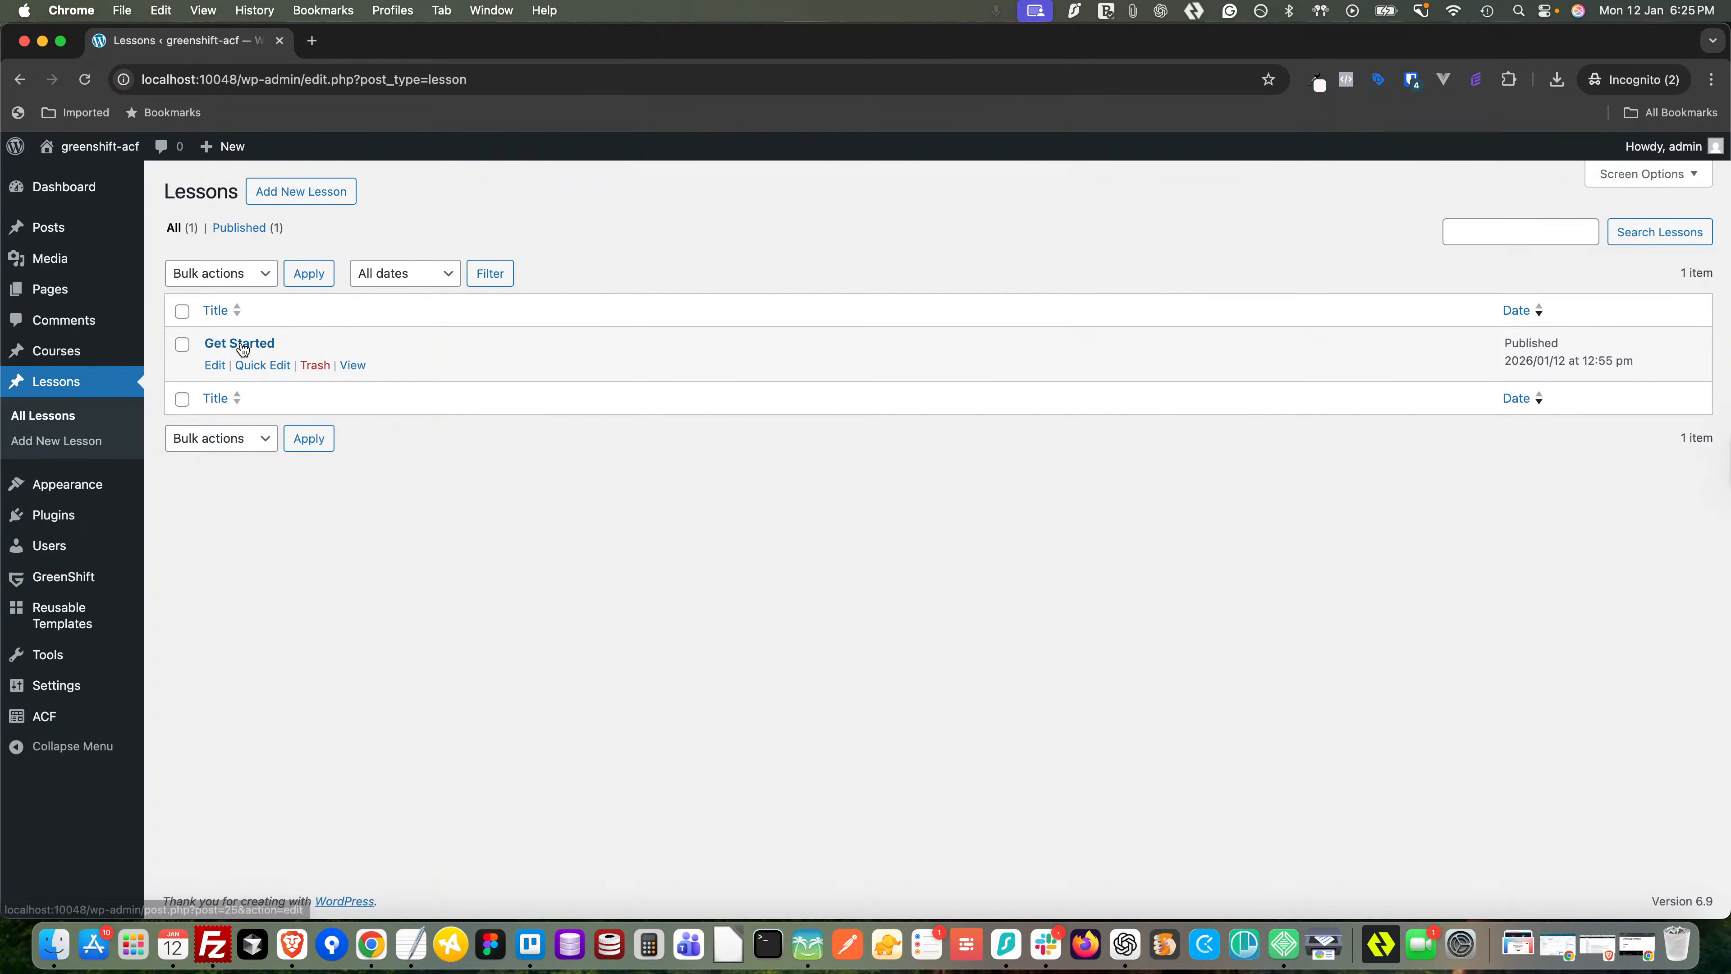
pyautogui.click(280, 198)
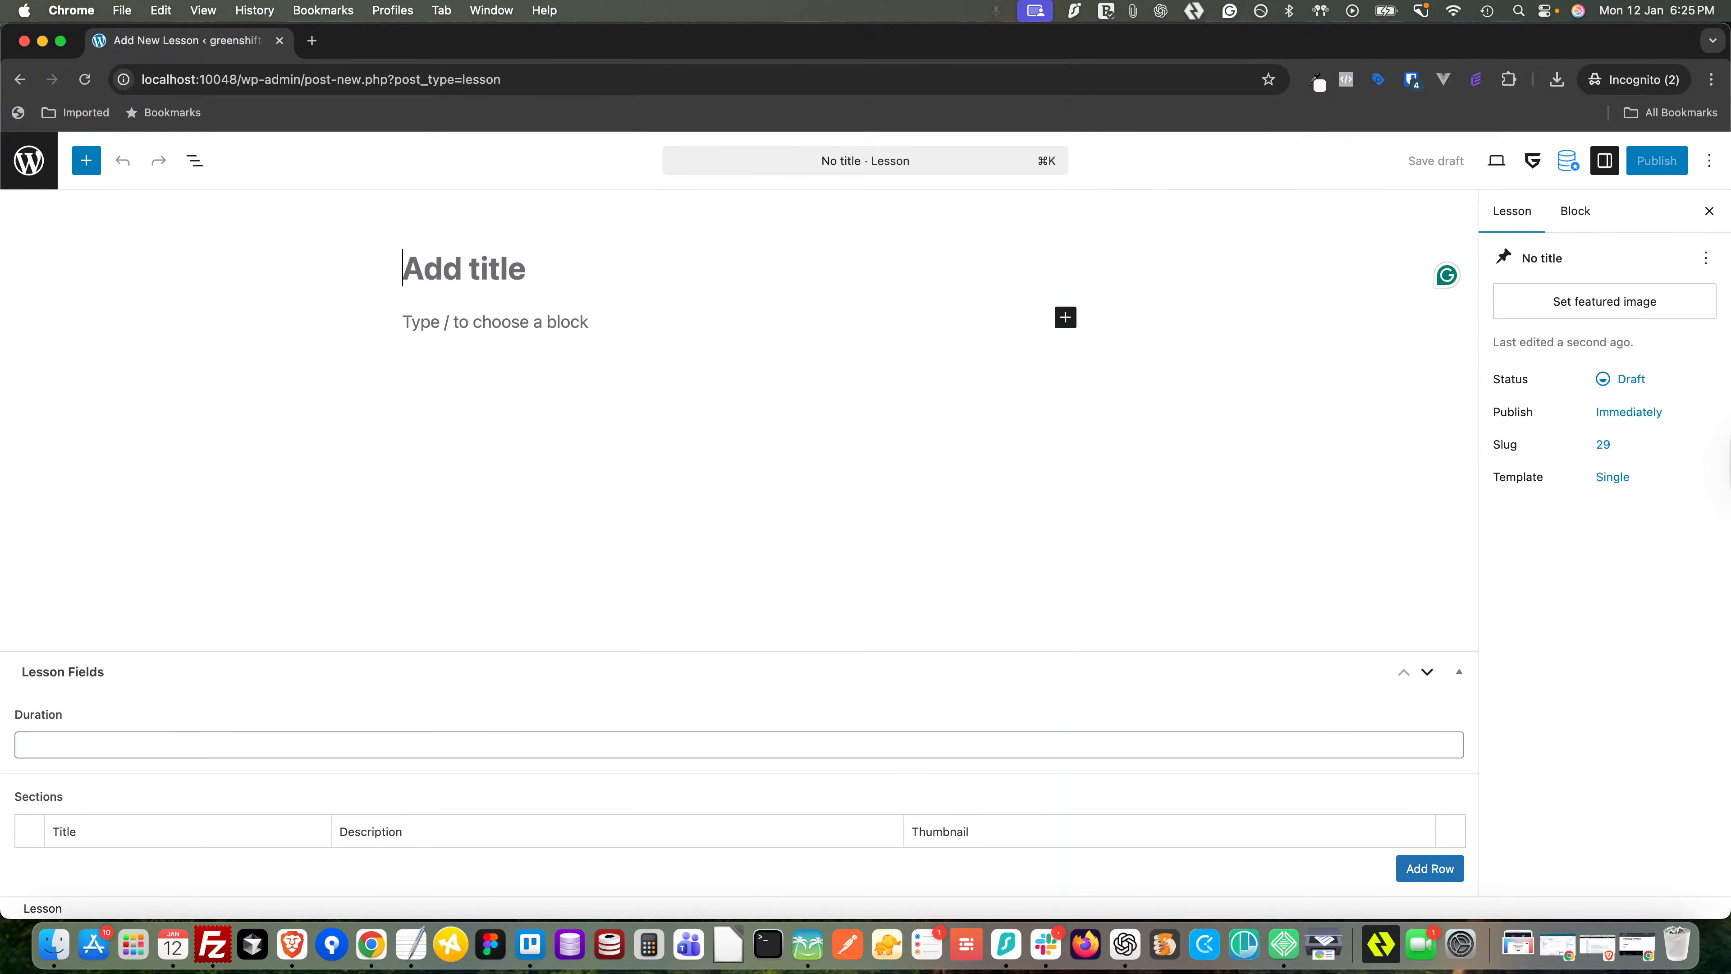
pyautogui.click(530, 944)
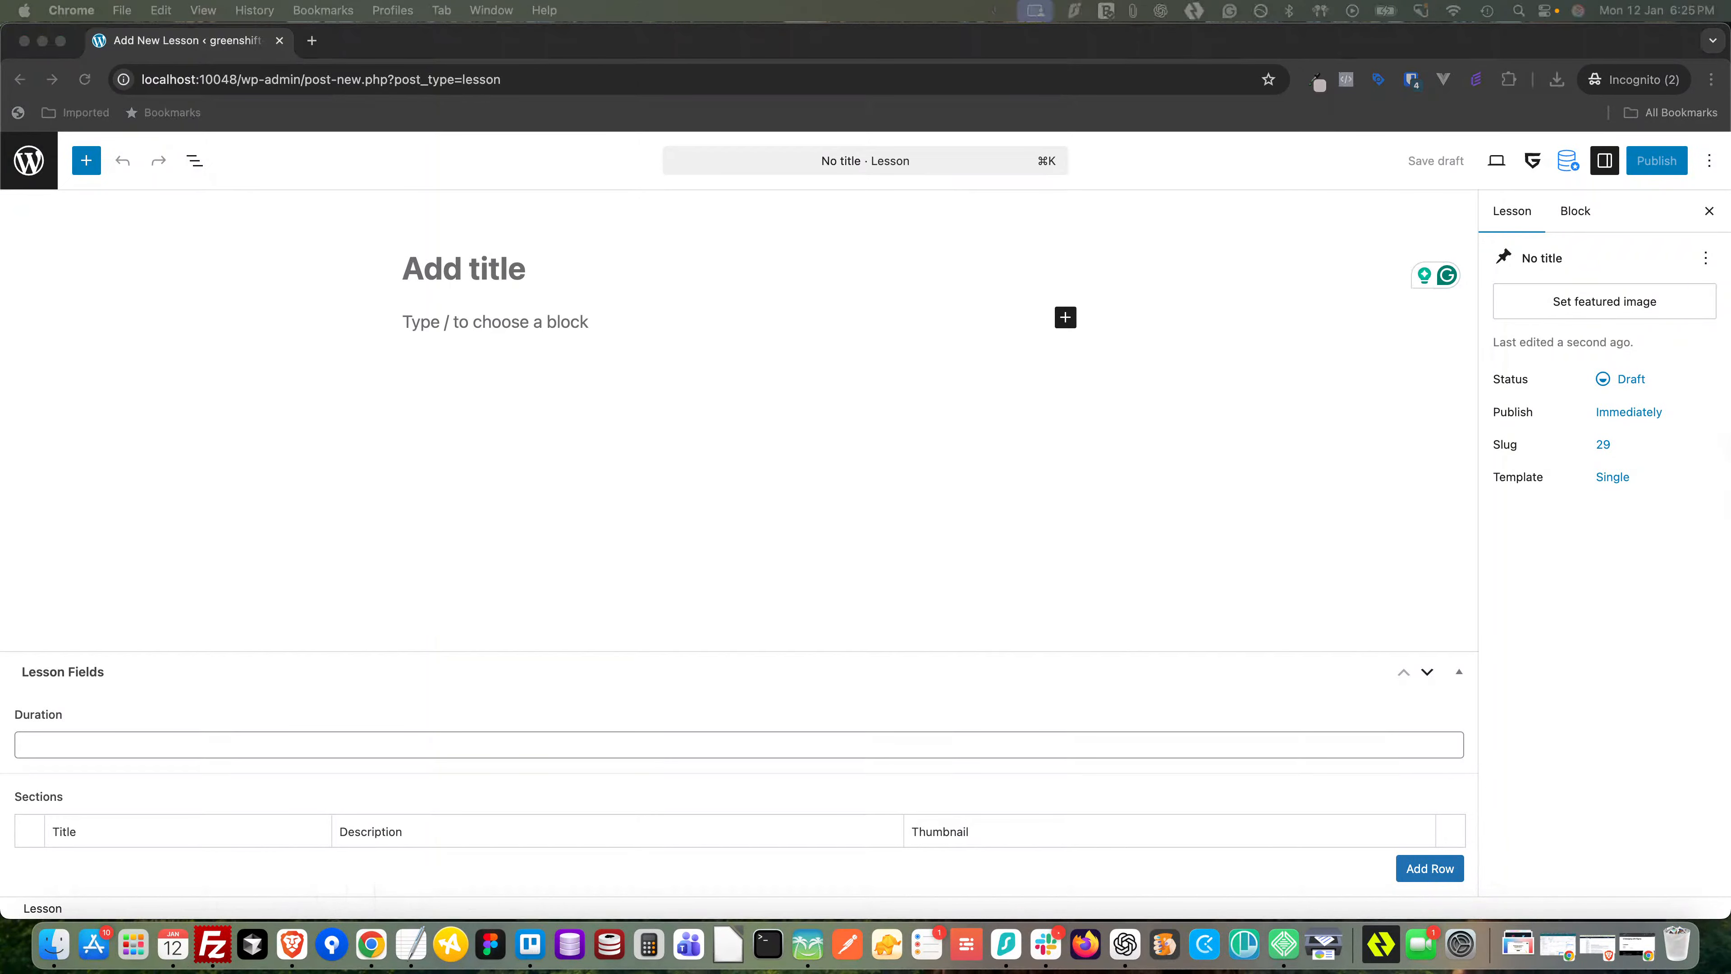
pyautogui.click(459, 274)
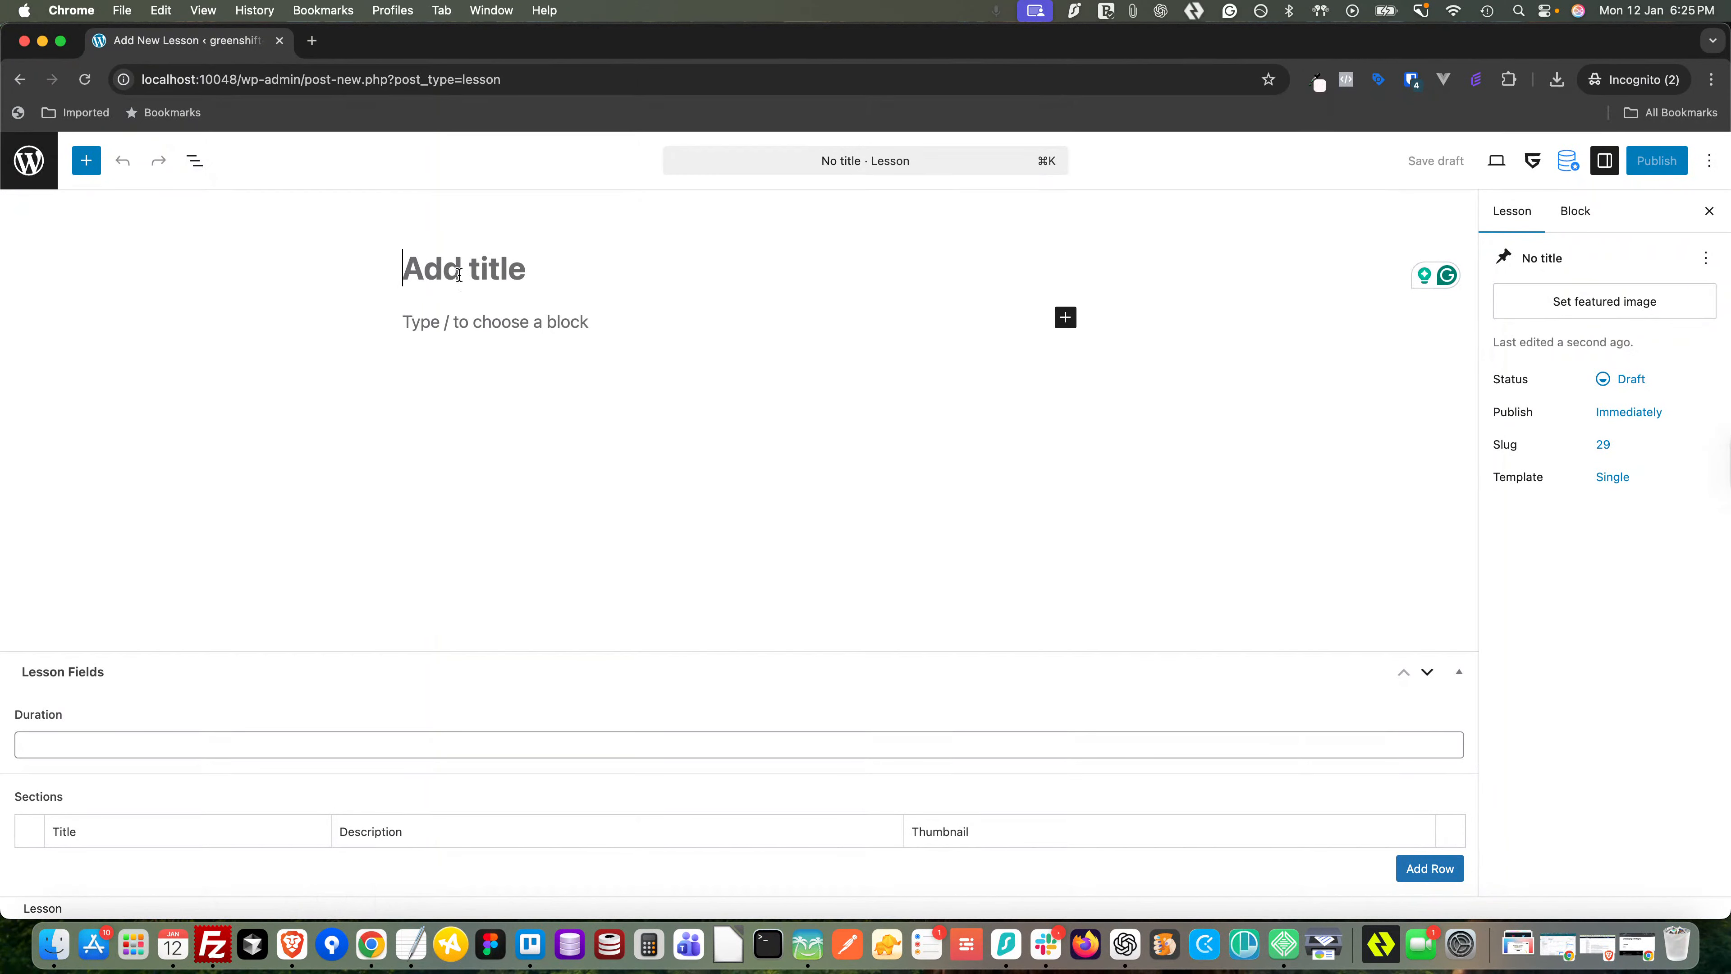
pyautogui.write('What i')
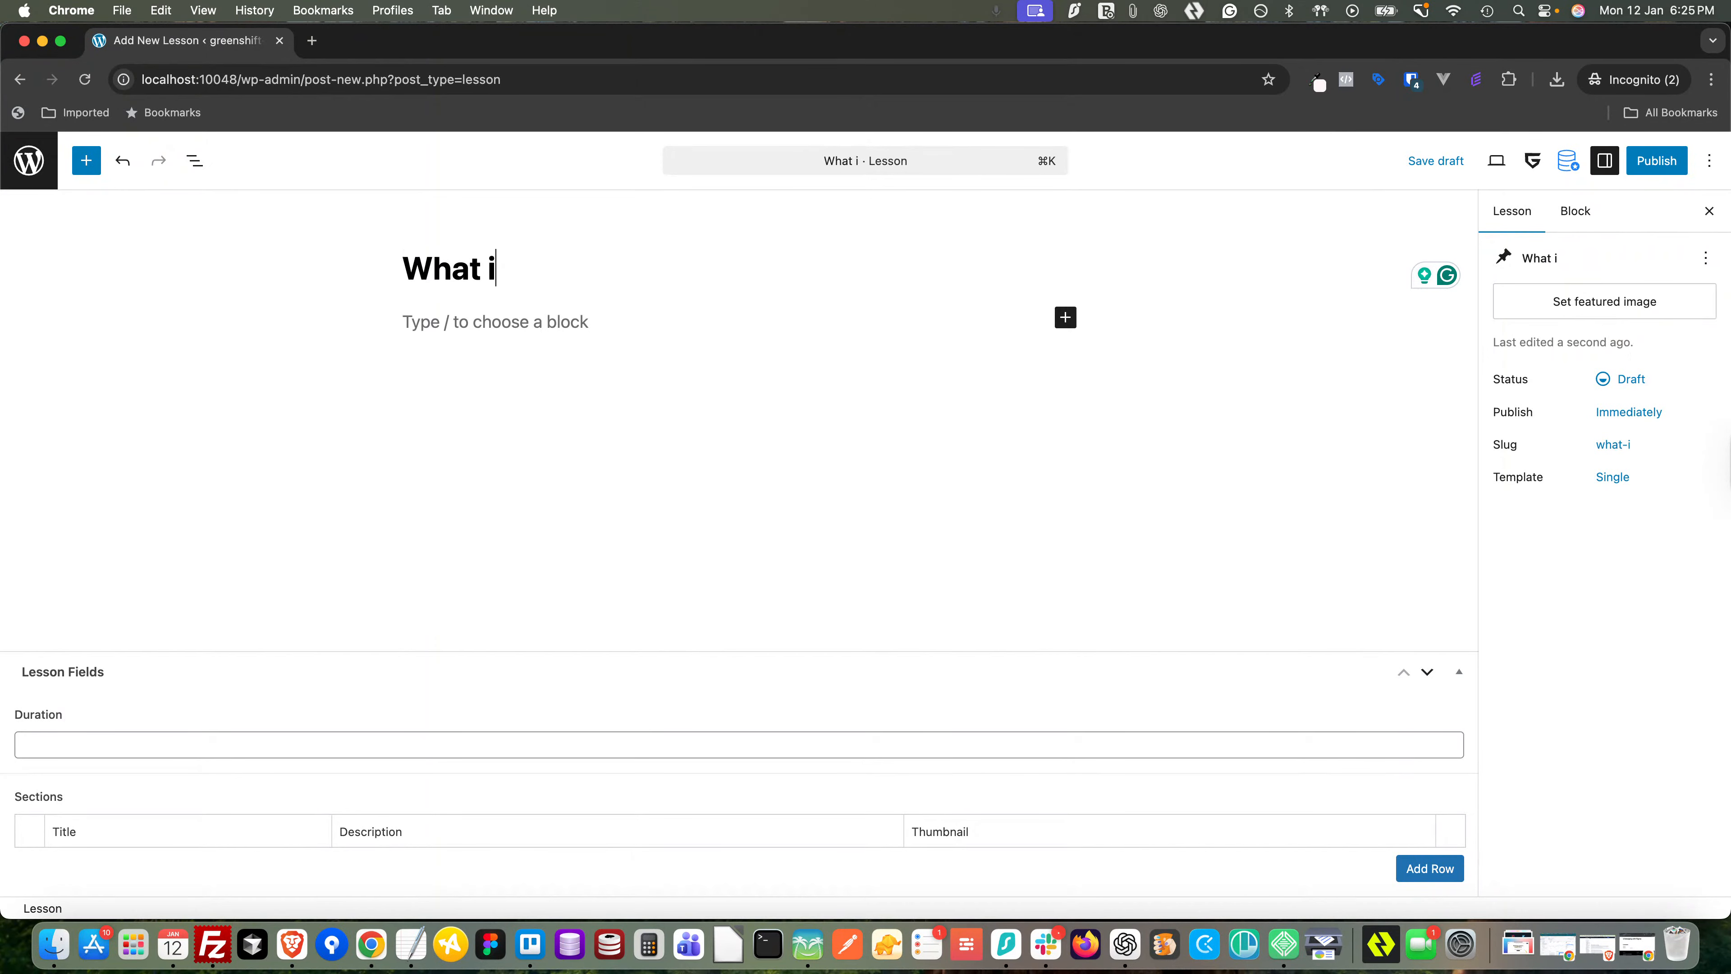
pyautogui.write('s wireframe?')
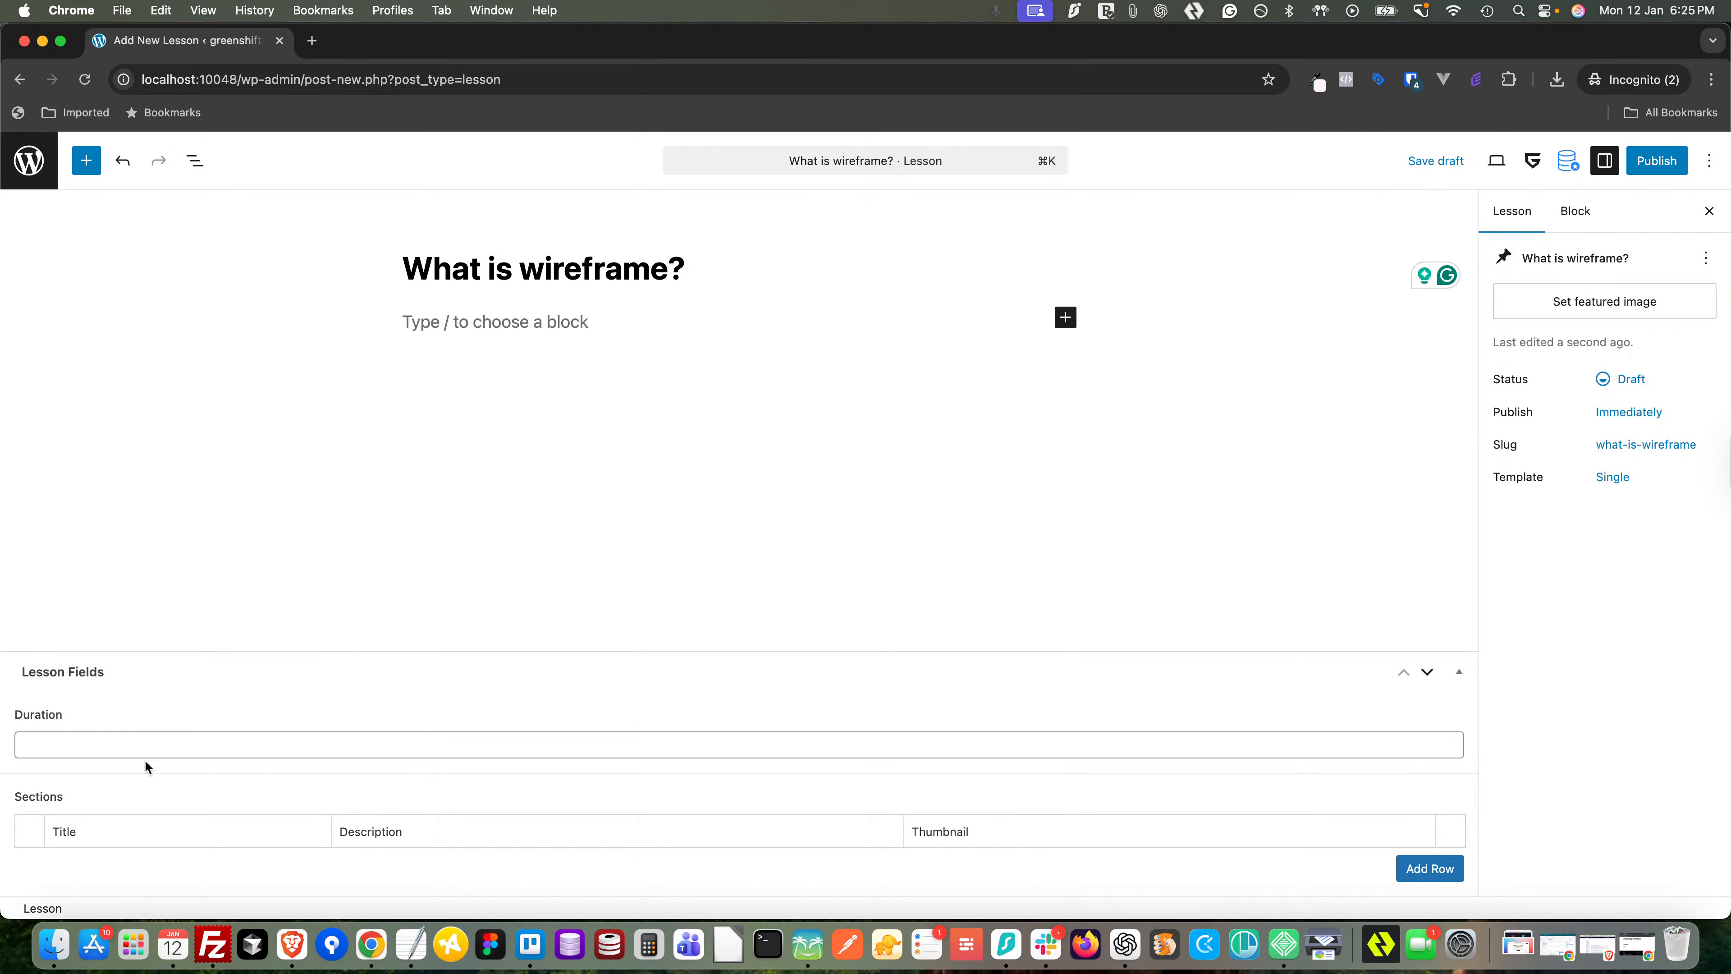
pyautogui.click(144, 746)
pyautogui.write('35')
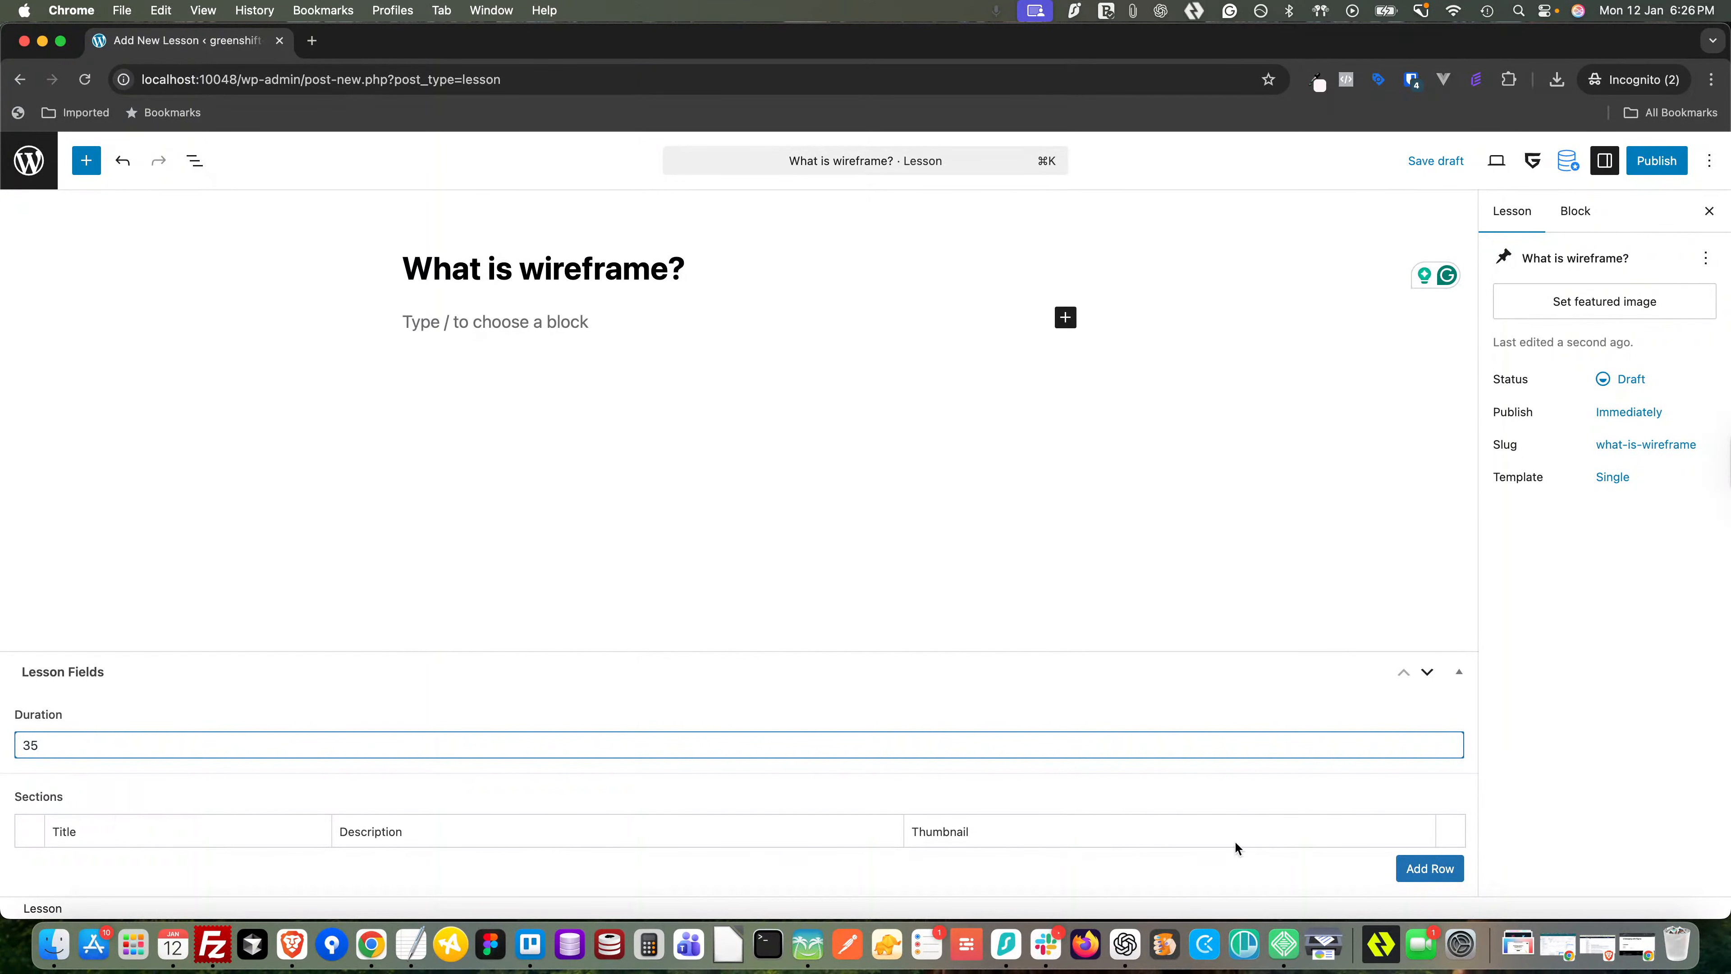
# - Add a Sections row to the wireframe lesson with the title "What is wireframing" and the description "Wireframe Intro"
pyautogui.click(1429, 868)
pyautogui.scroll(-5, 671, 857)
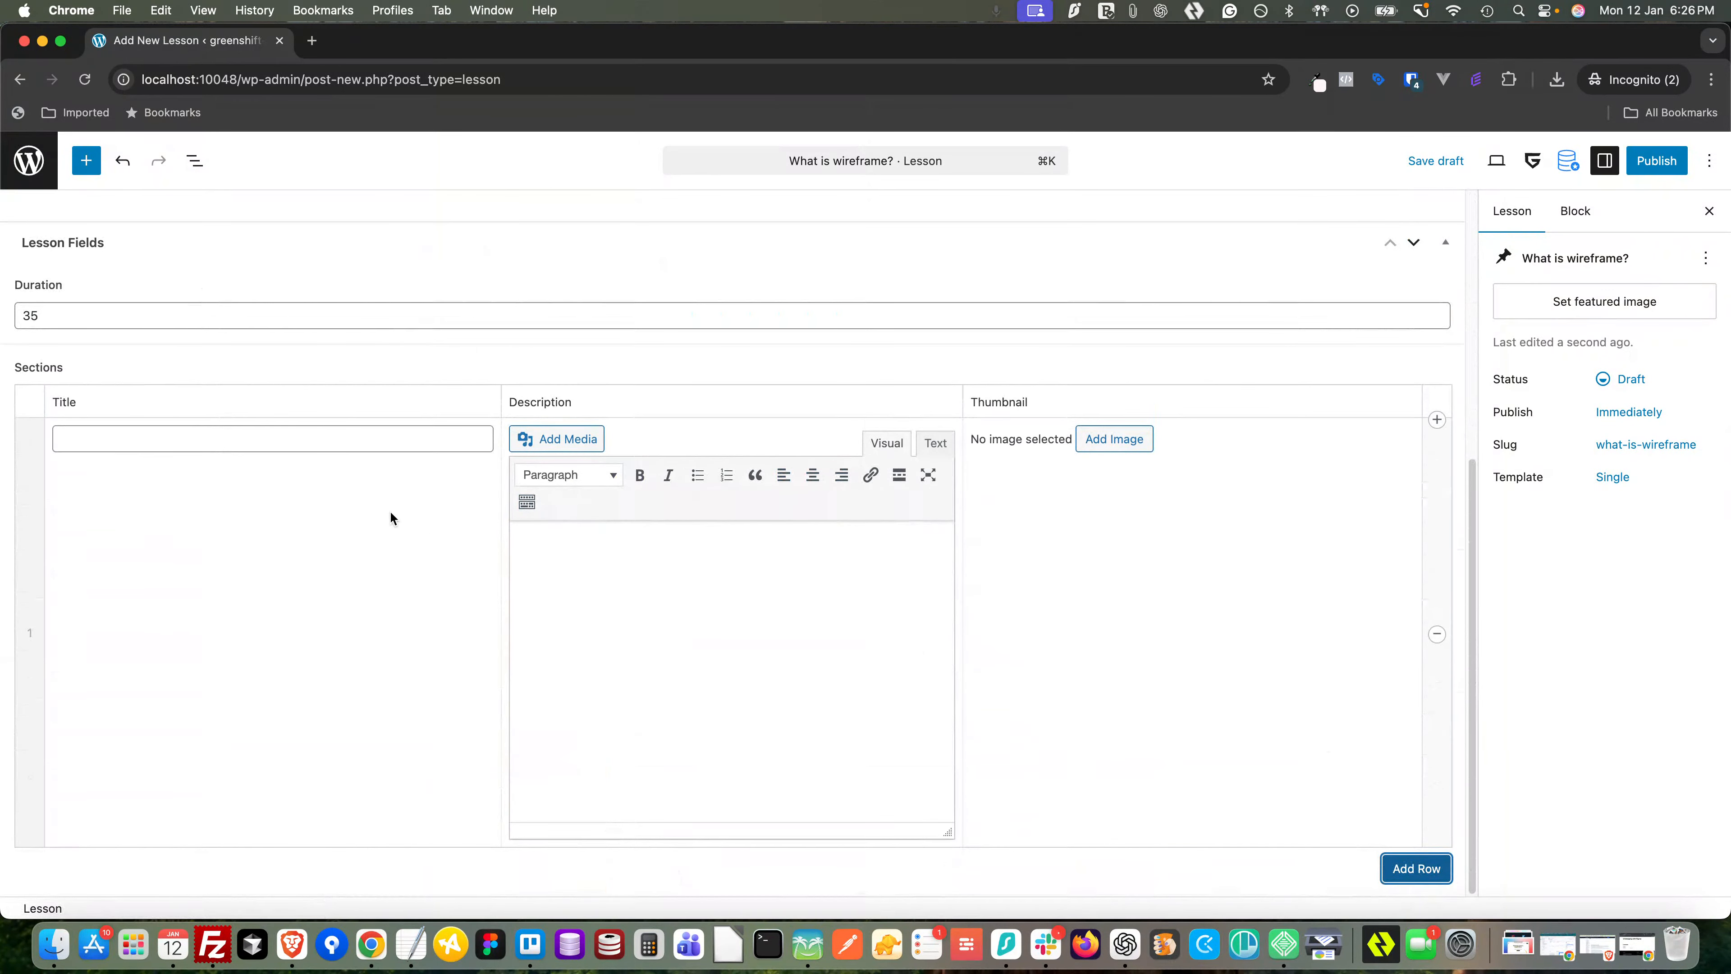
pyautogui.click(355, 440)
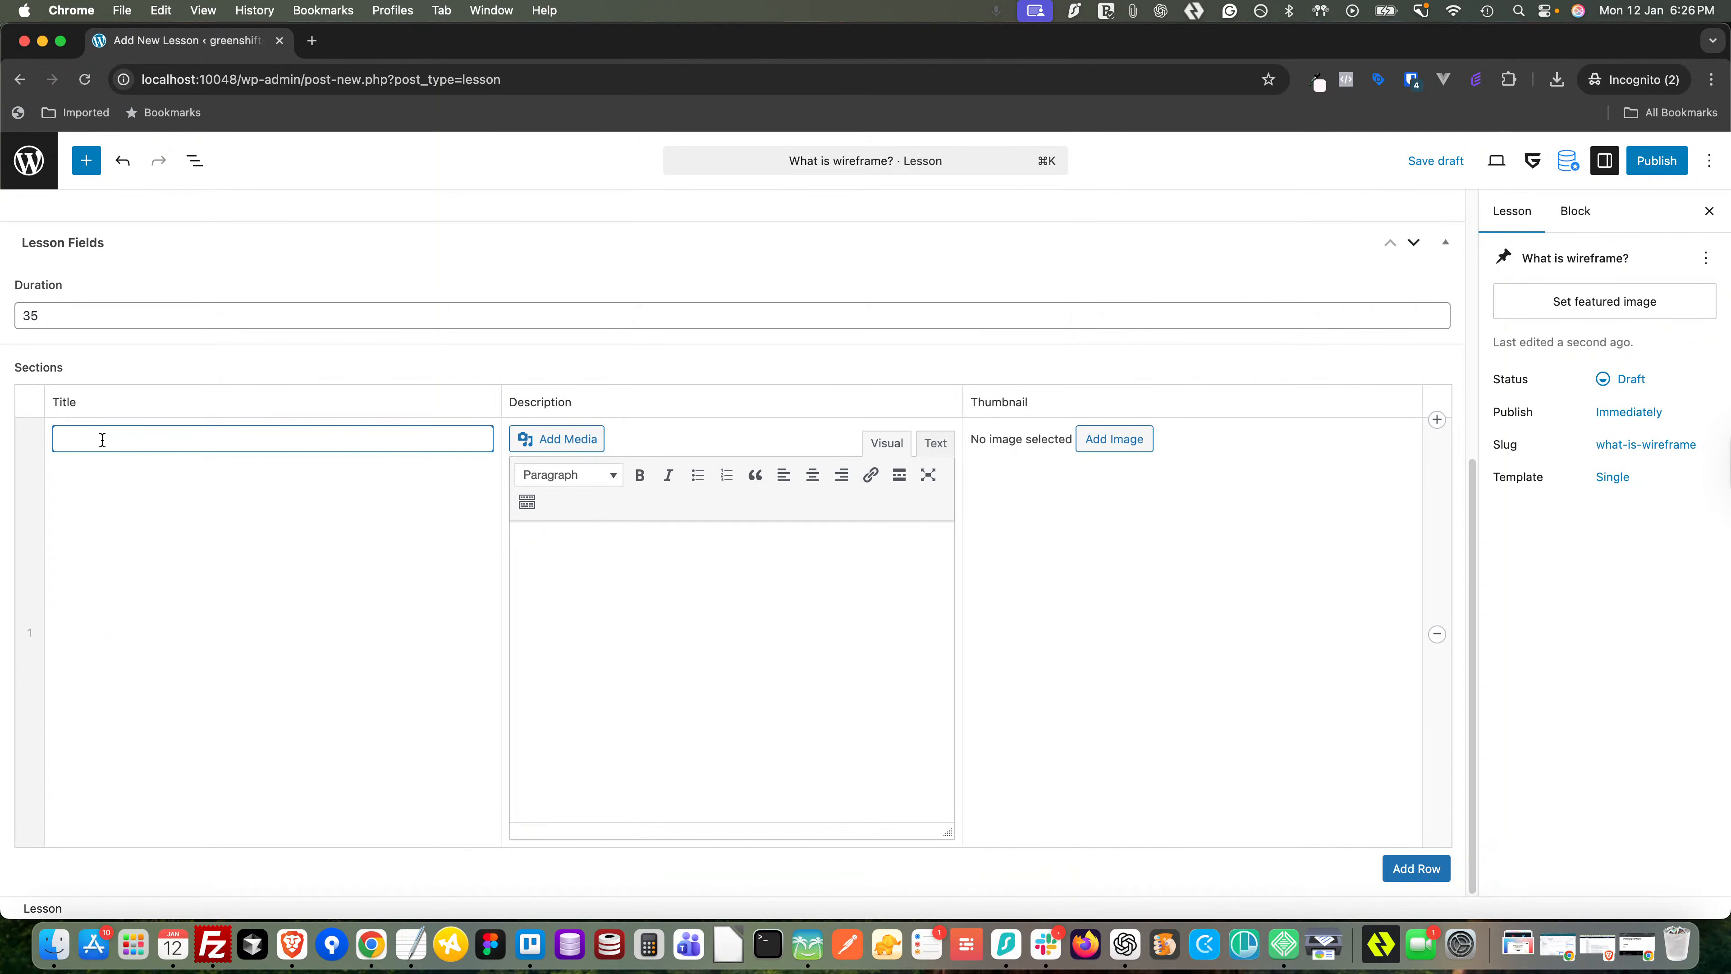
pyautogui.write('What is wireframing')
pyautogui.click(638, 583)
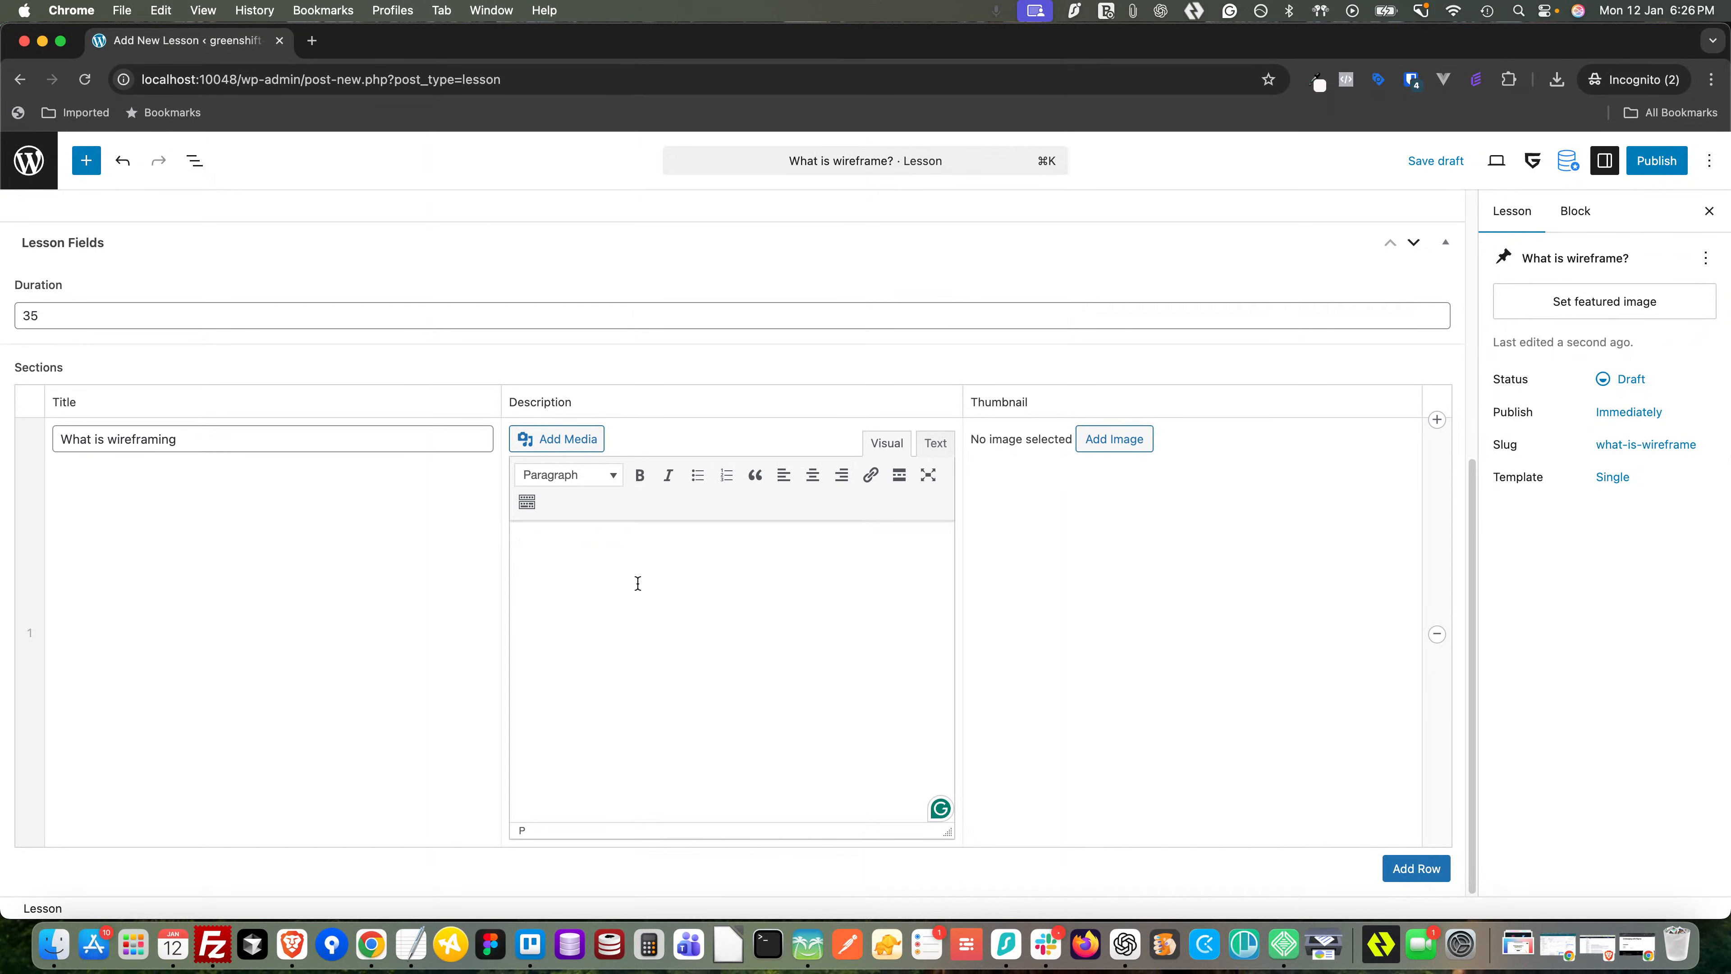
pyautogui.write('Wireframe Intro')
# - Upload the image team-nocoloco-YRUj8BENrVQ-unsplash.jpg from Finder and set it as the "What is wireframing" section's thumbnail
pyautogui.click(1126, 440)
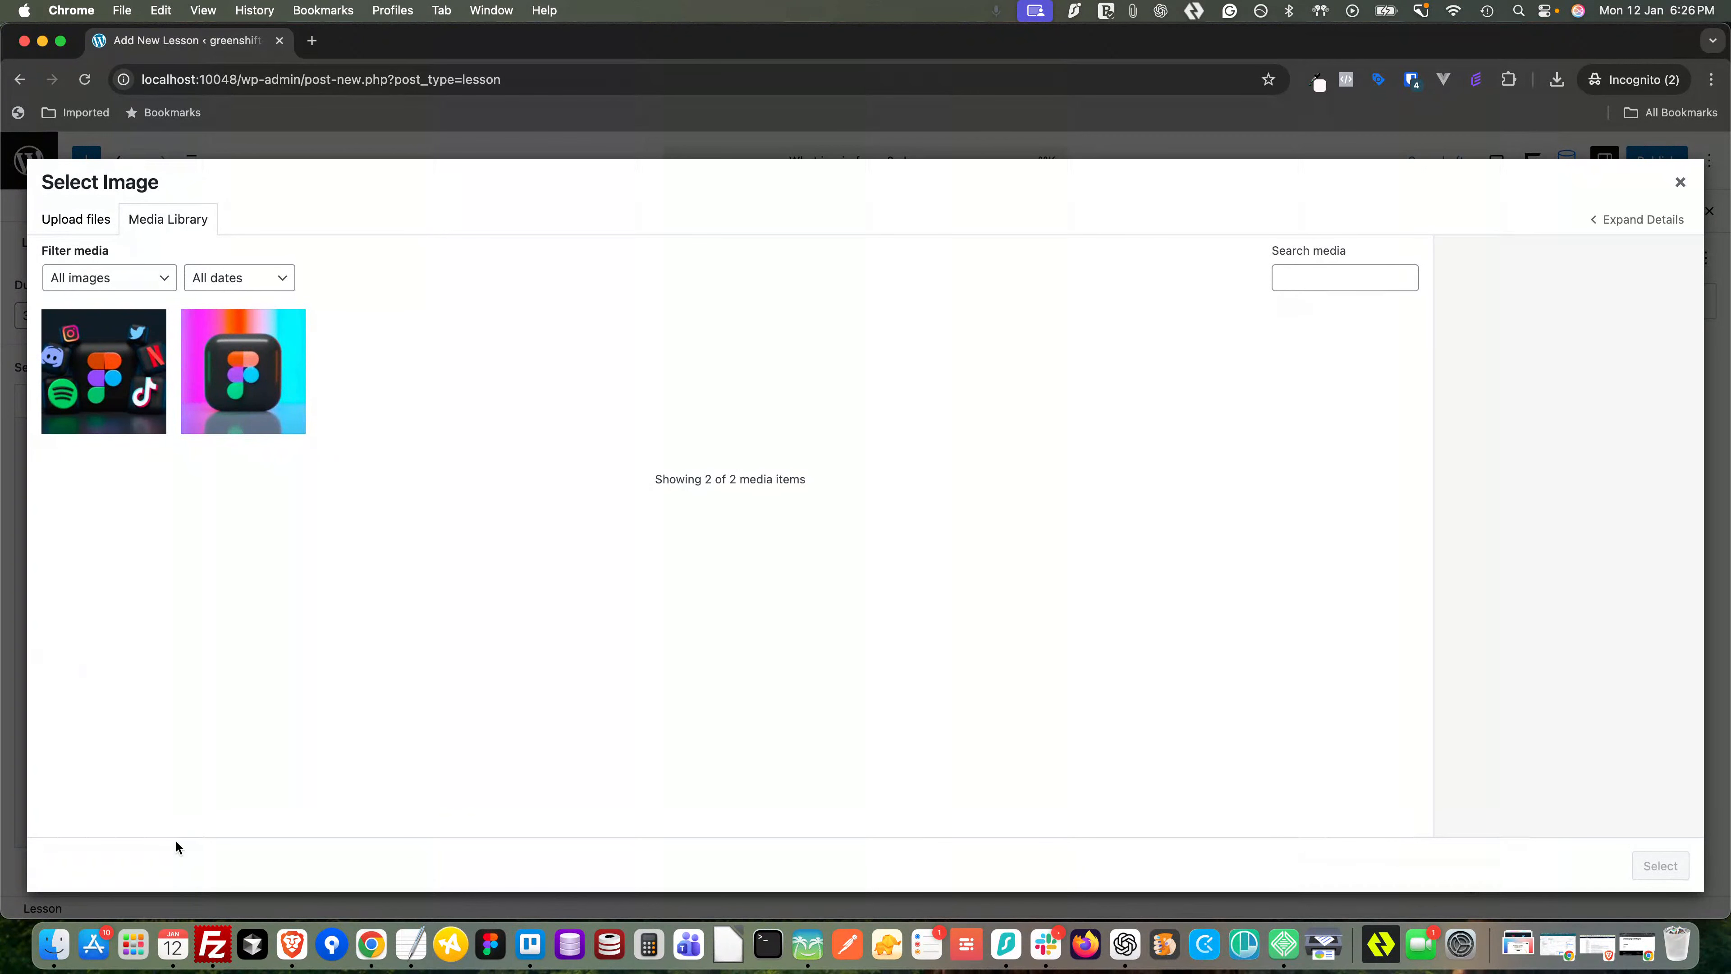
pyautogui.click(53, 945)
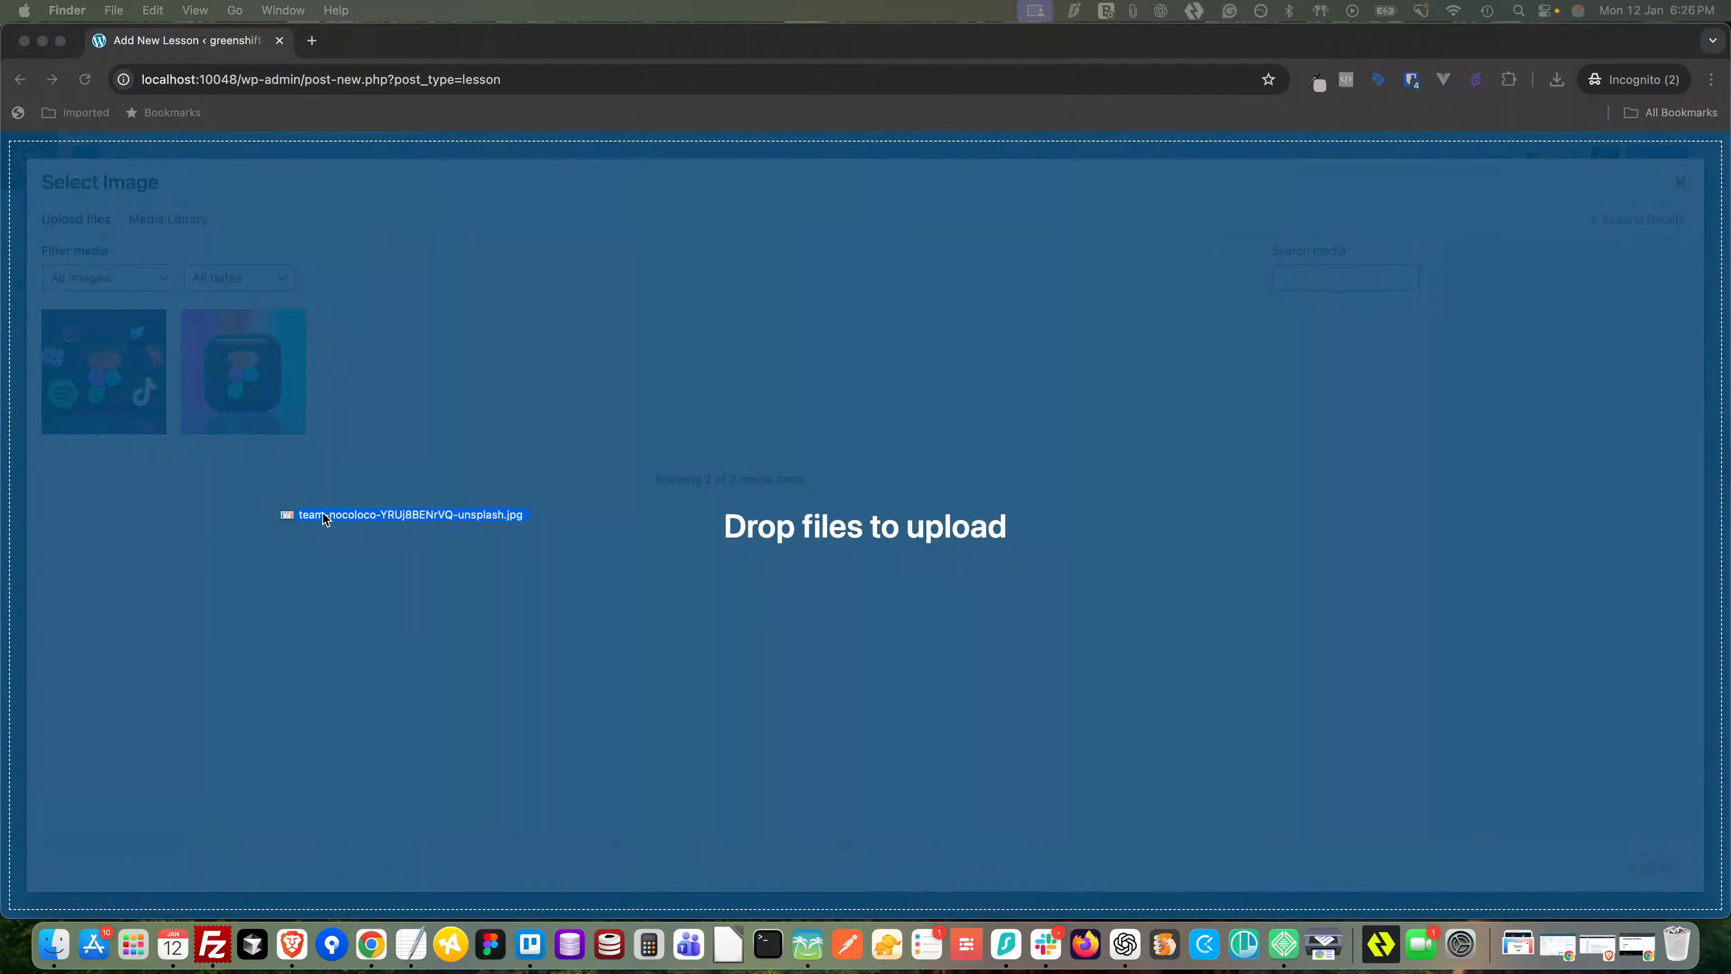
pyautogui.moveTo(293, 512); pyautogui.dragTo(323, 519)
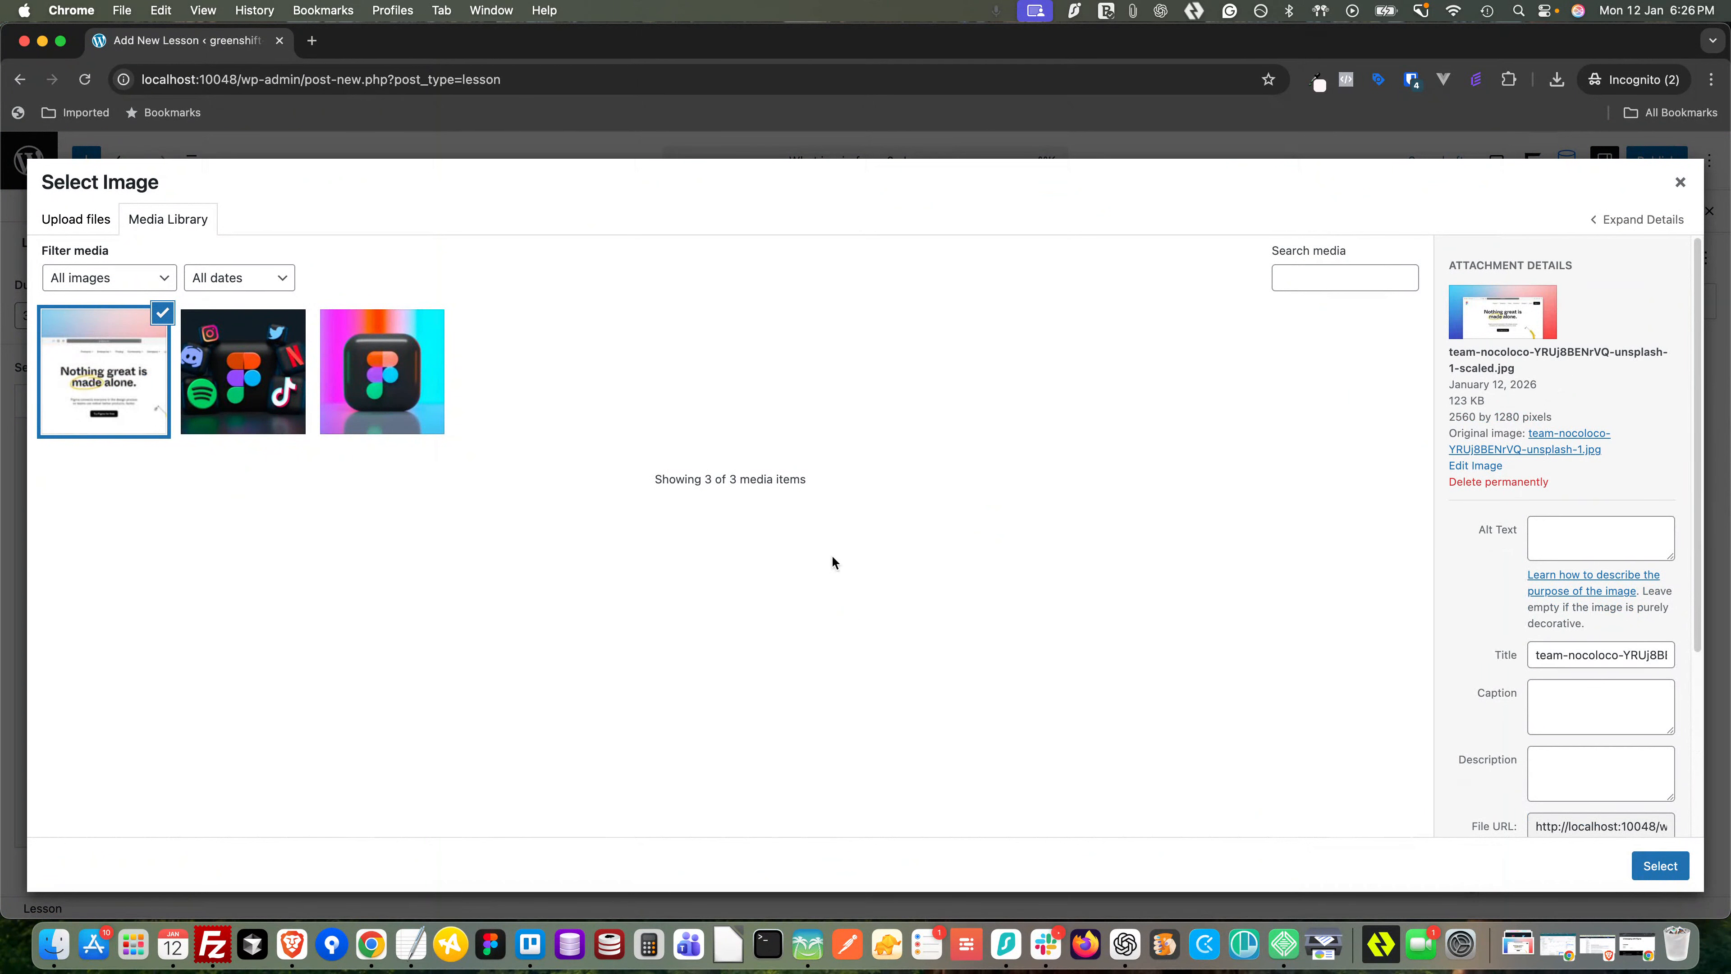
pyautogui.click(1657, 866)
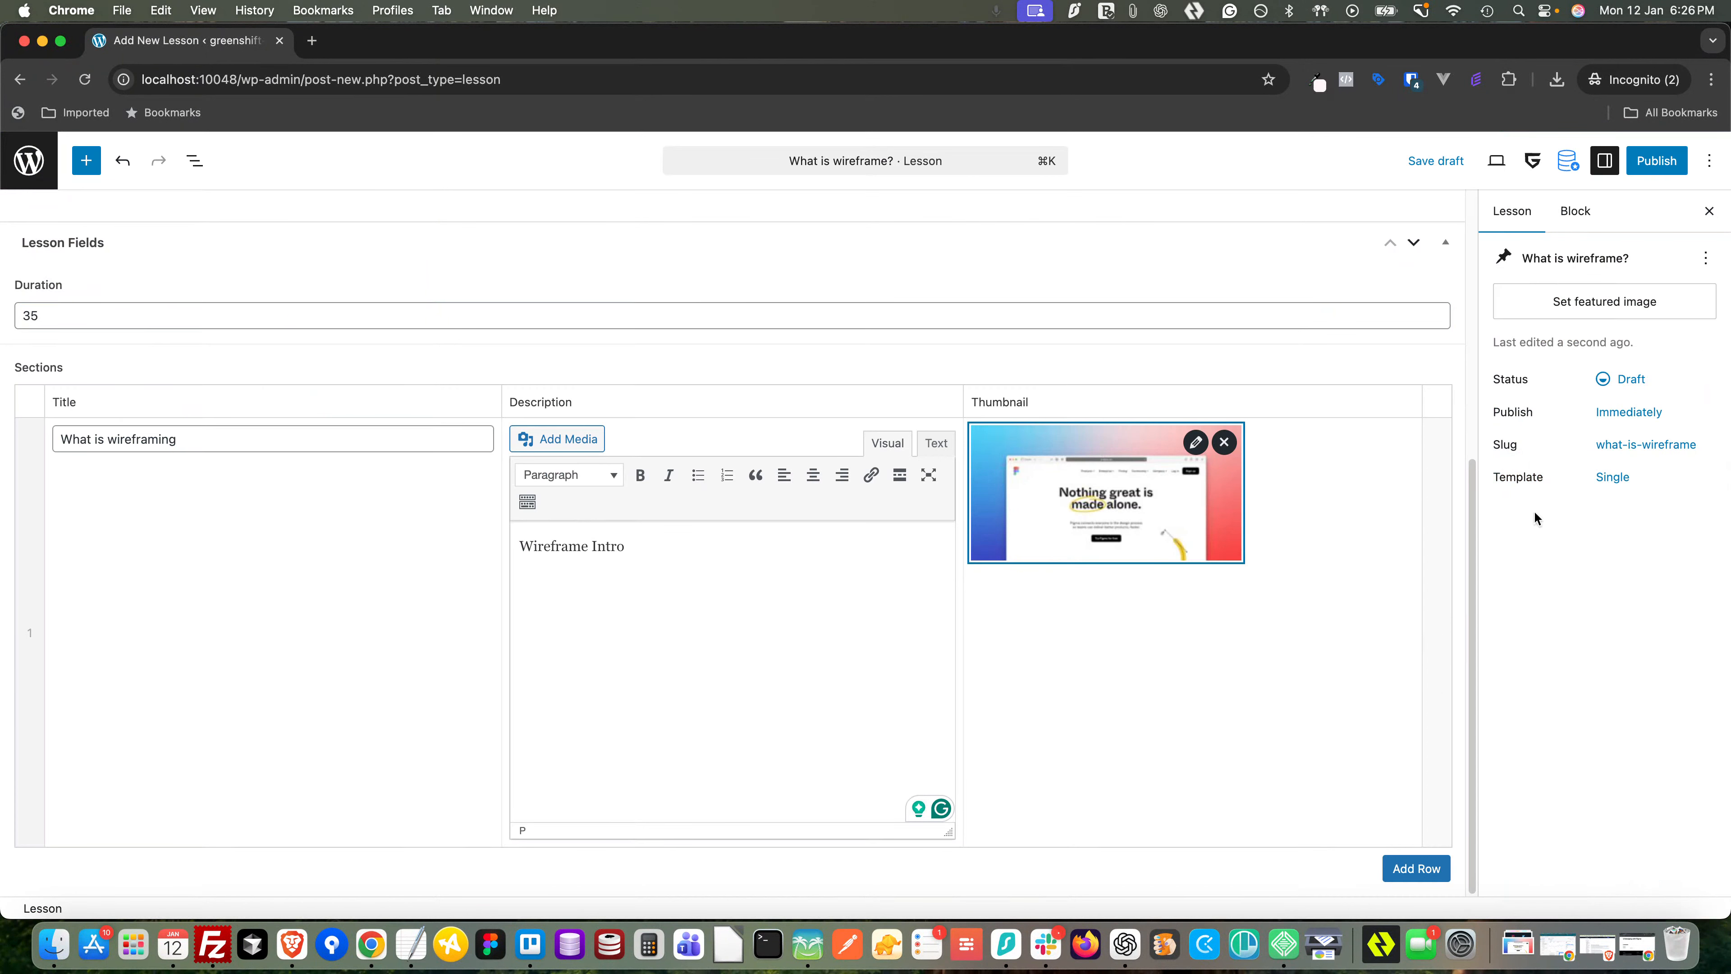
# - Publish the "What is wireframe?" lesson and return to the lessons list
pyautogui.click(1637, 167)
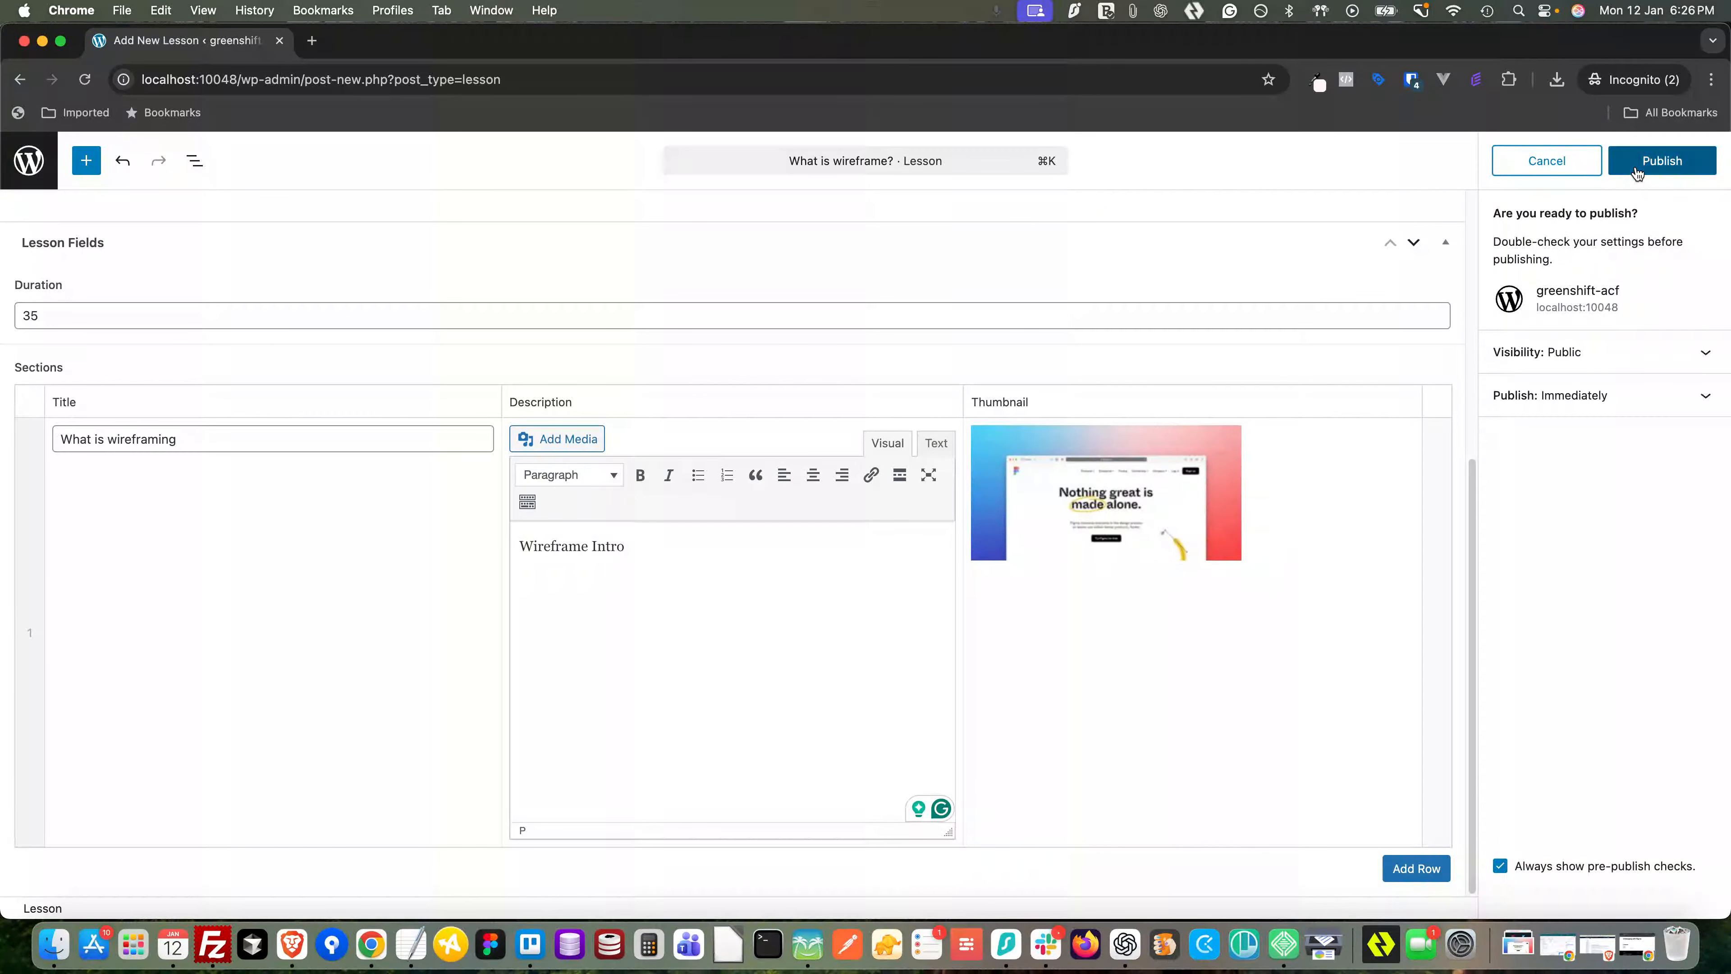
pyautogui.click(1637, 169)
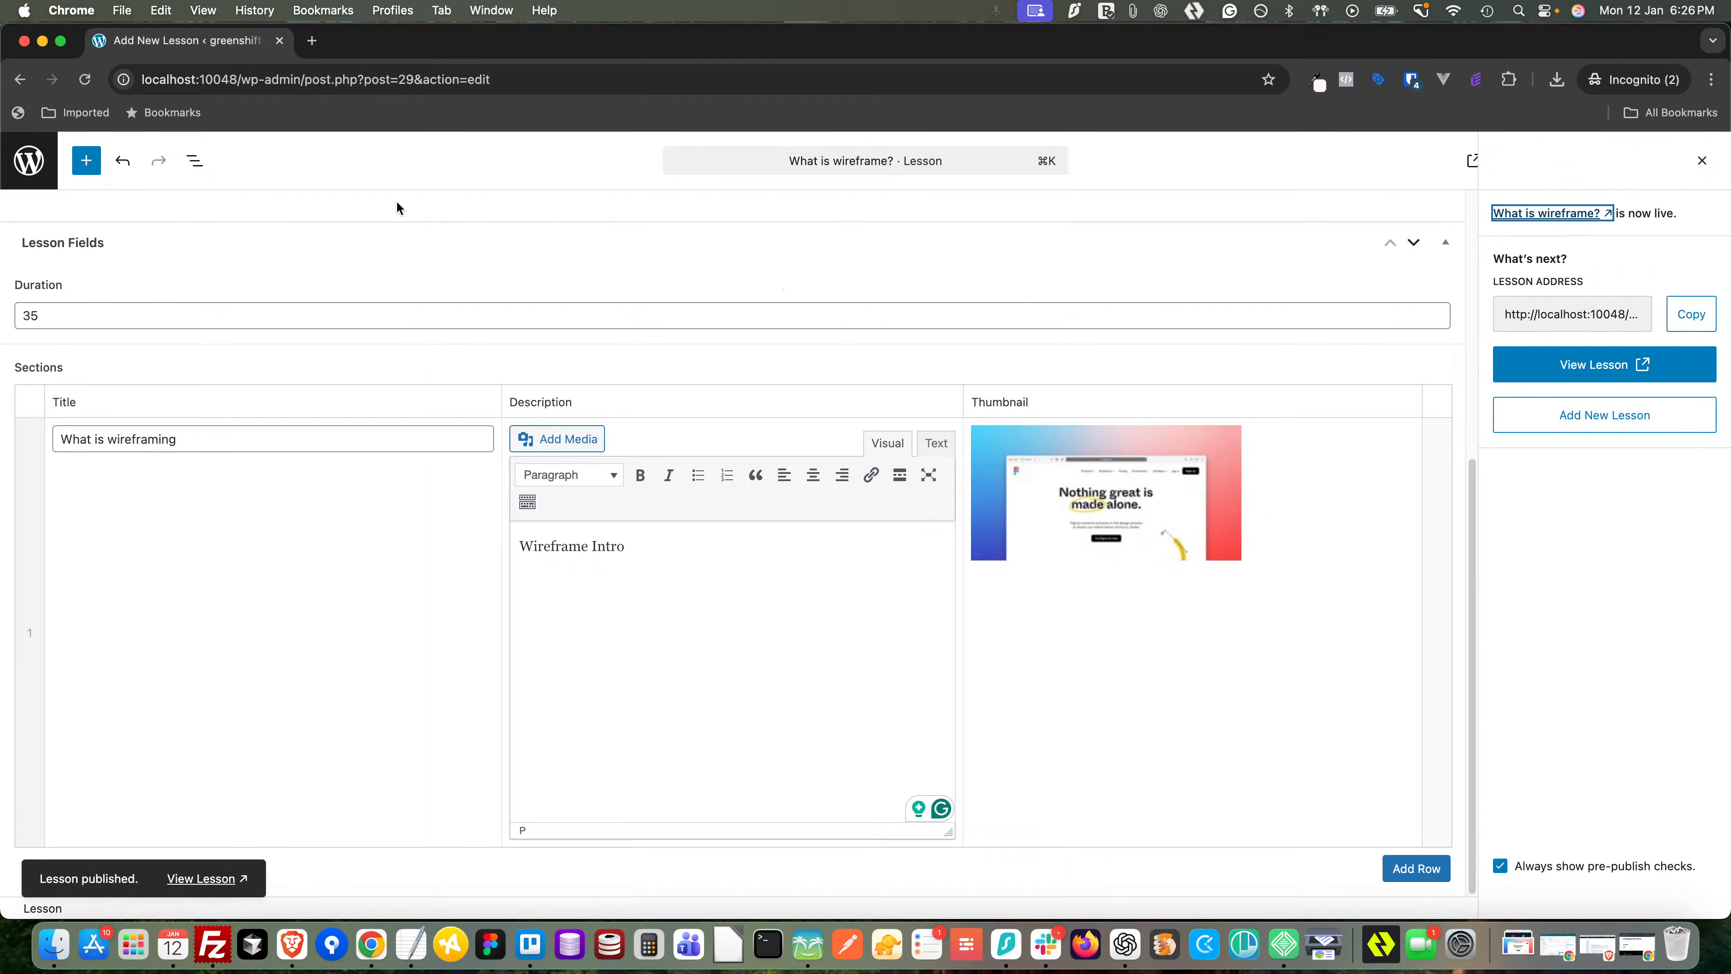
pyautogui.click(28, 160)
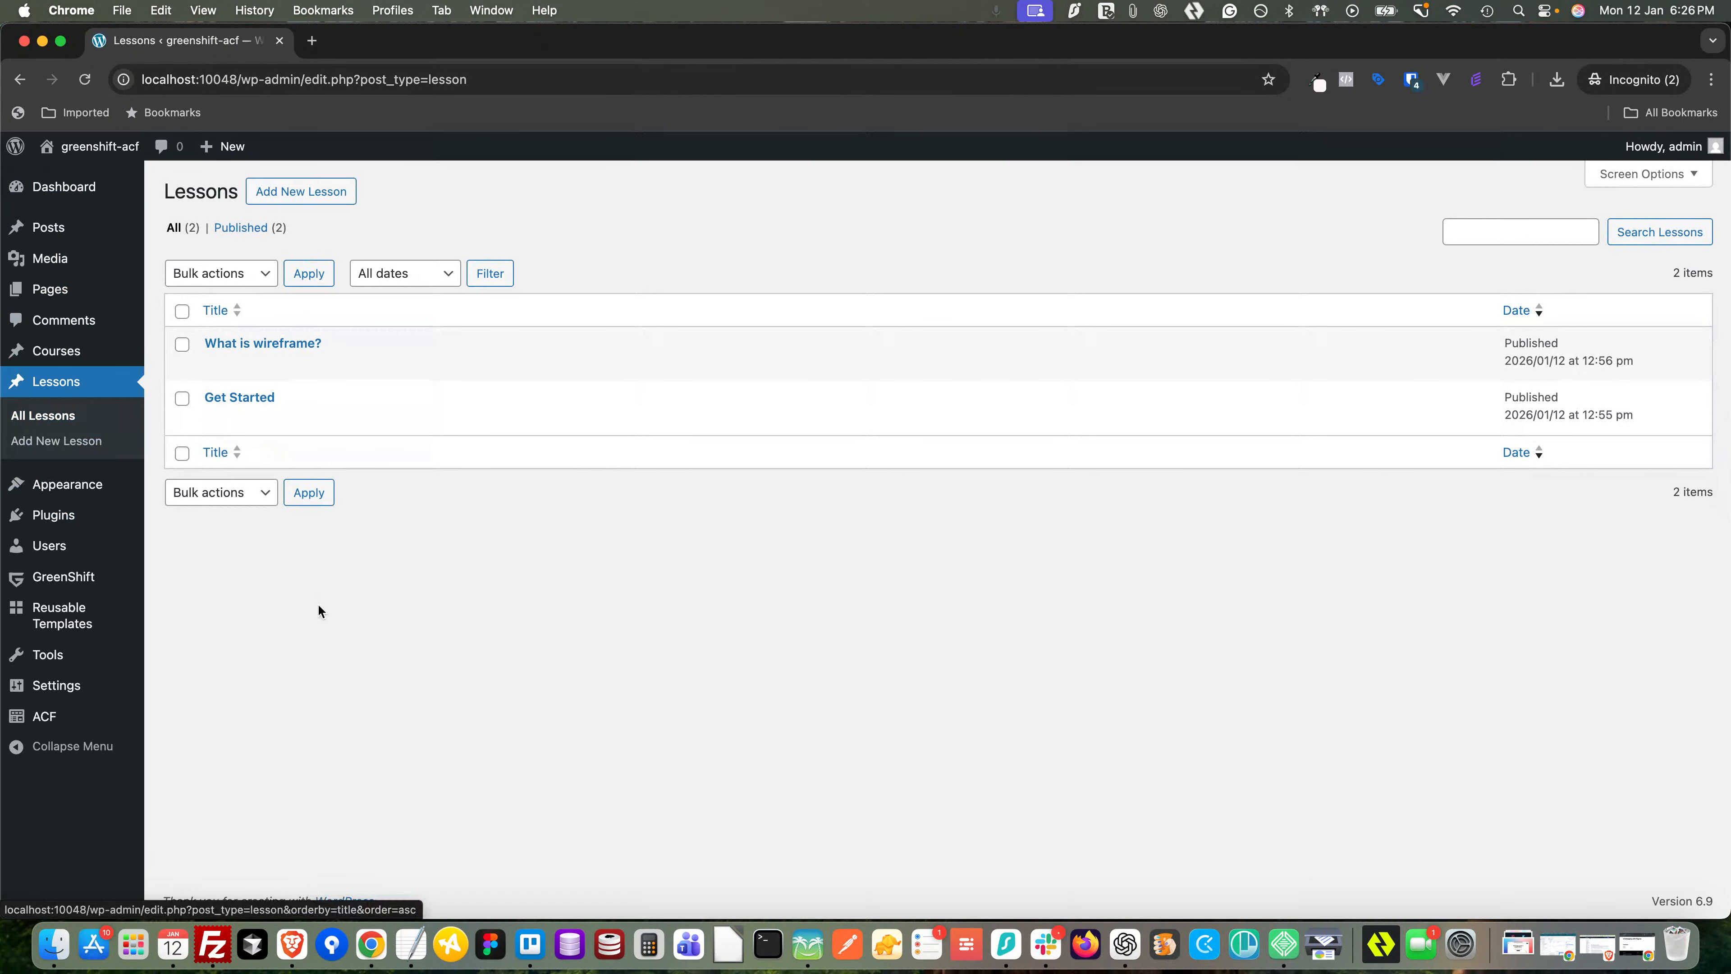
# - Create a new course with the title "UI desiging with Figma"
pyautogui.click(75, 352)
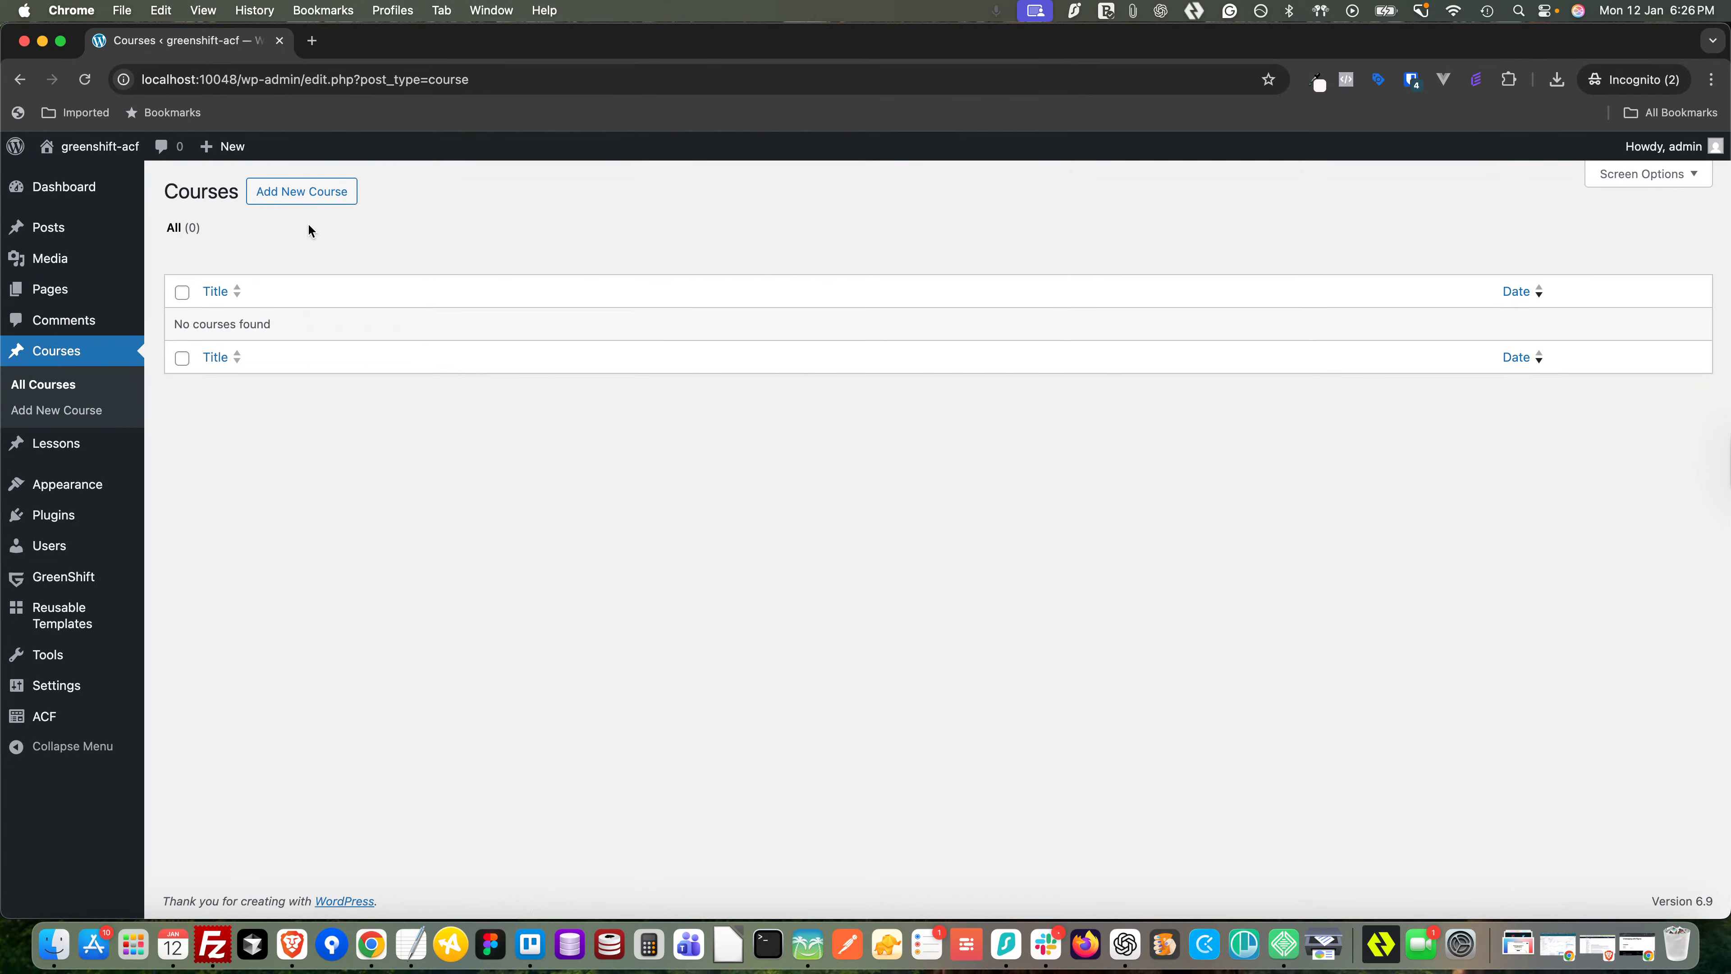
pyautogui.click(277, 194)
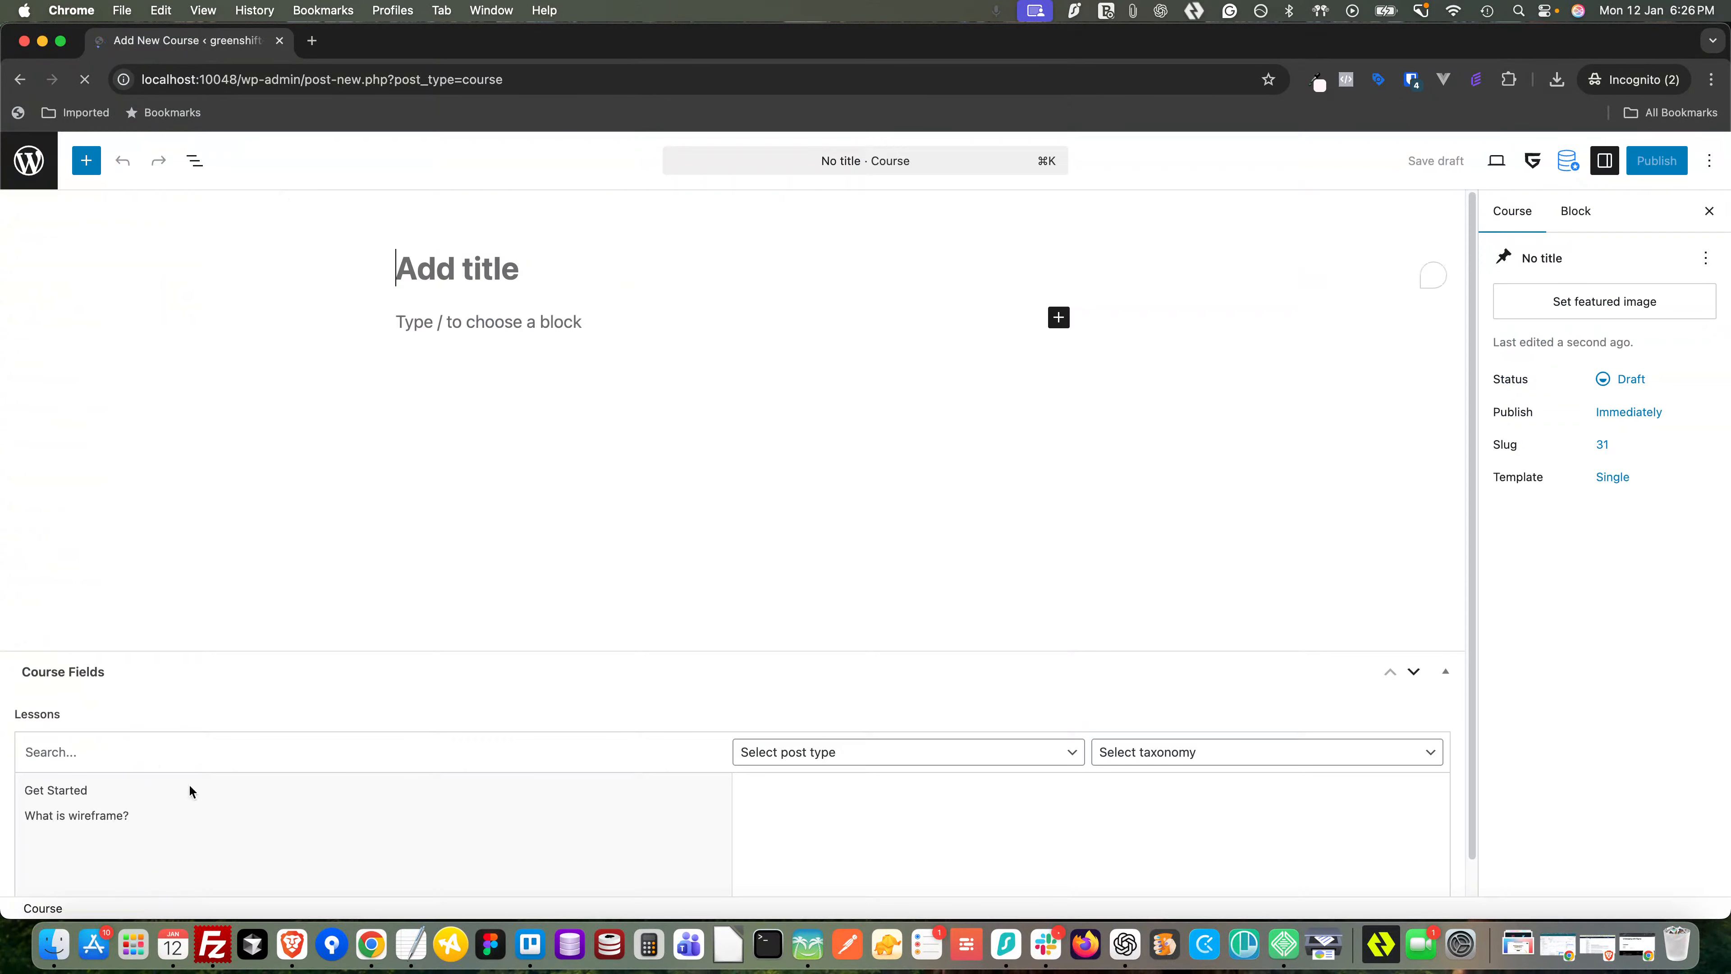
pyautogui.click(538, 946)
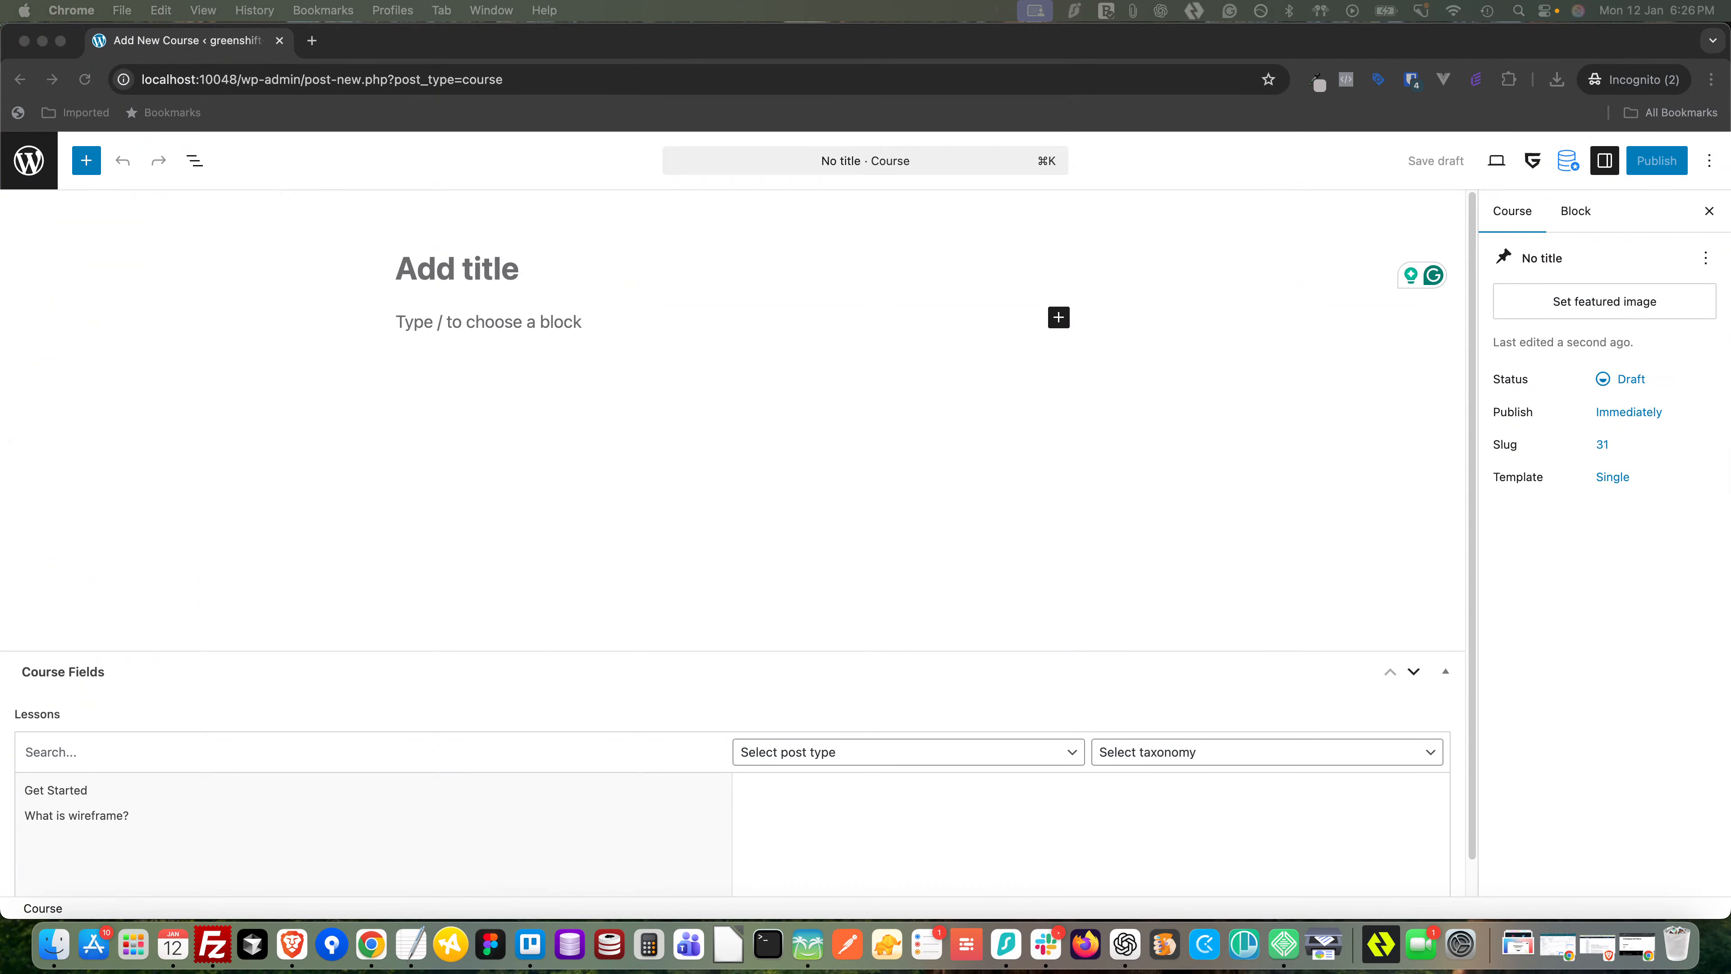
pyautogui.click(442, 271)
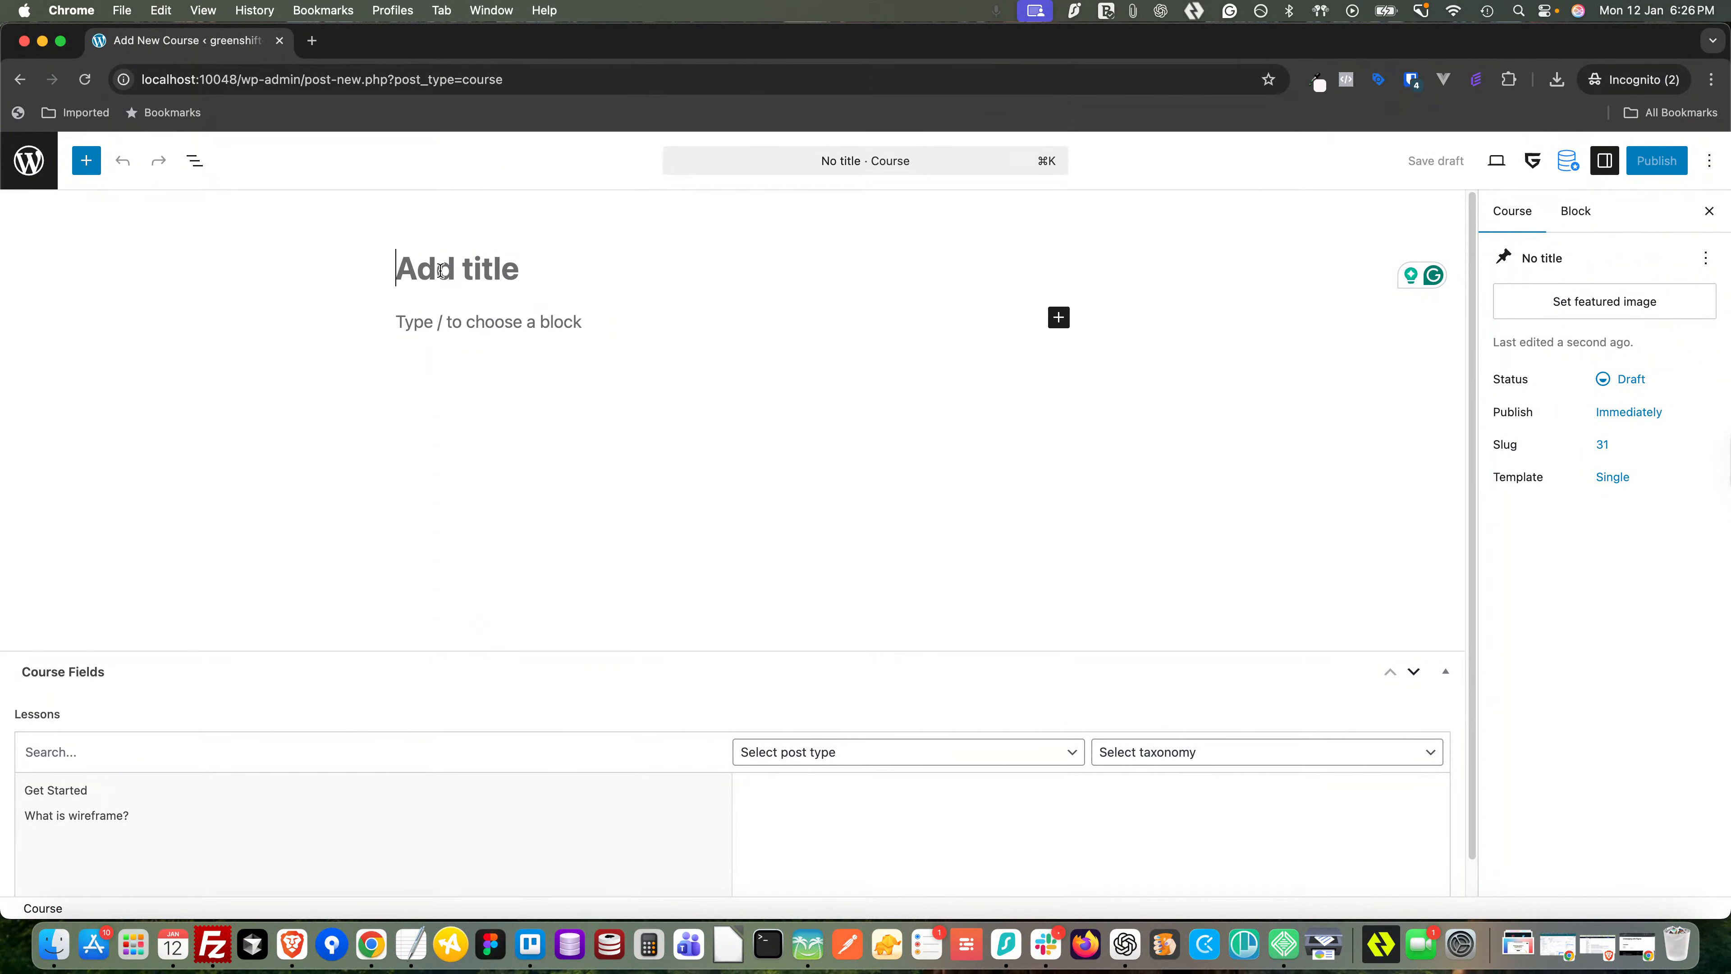
pyautogui.write('UI desigi')
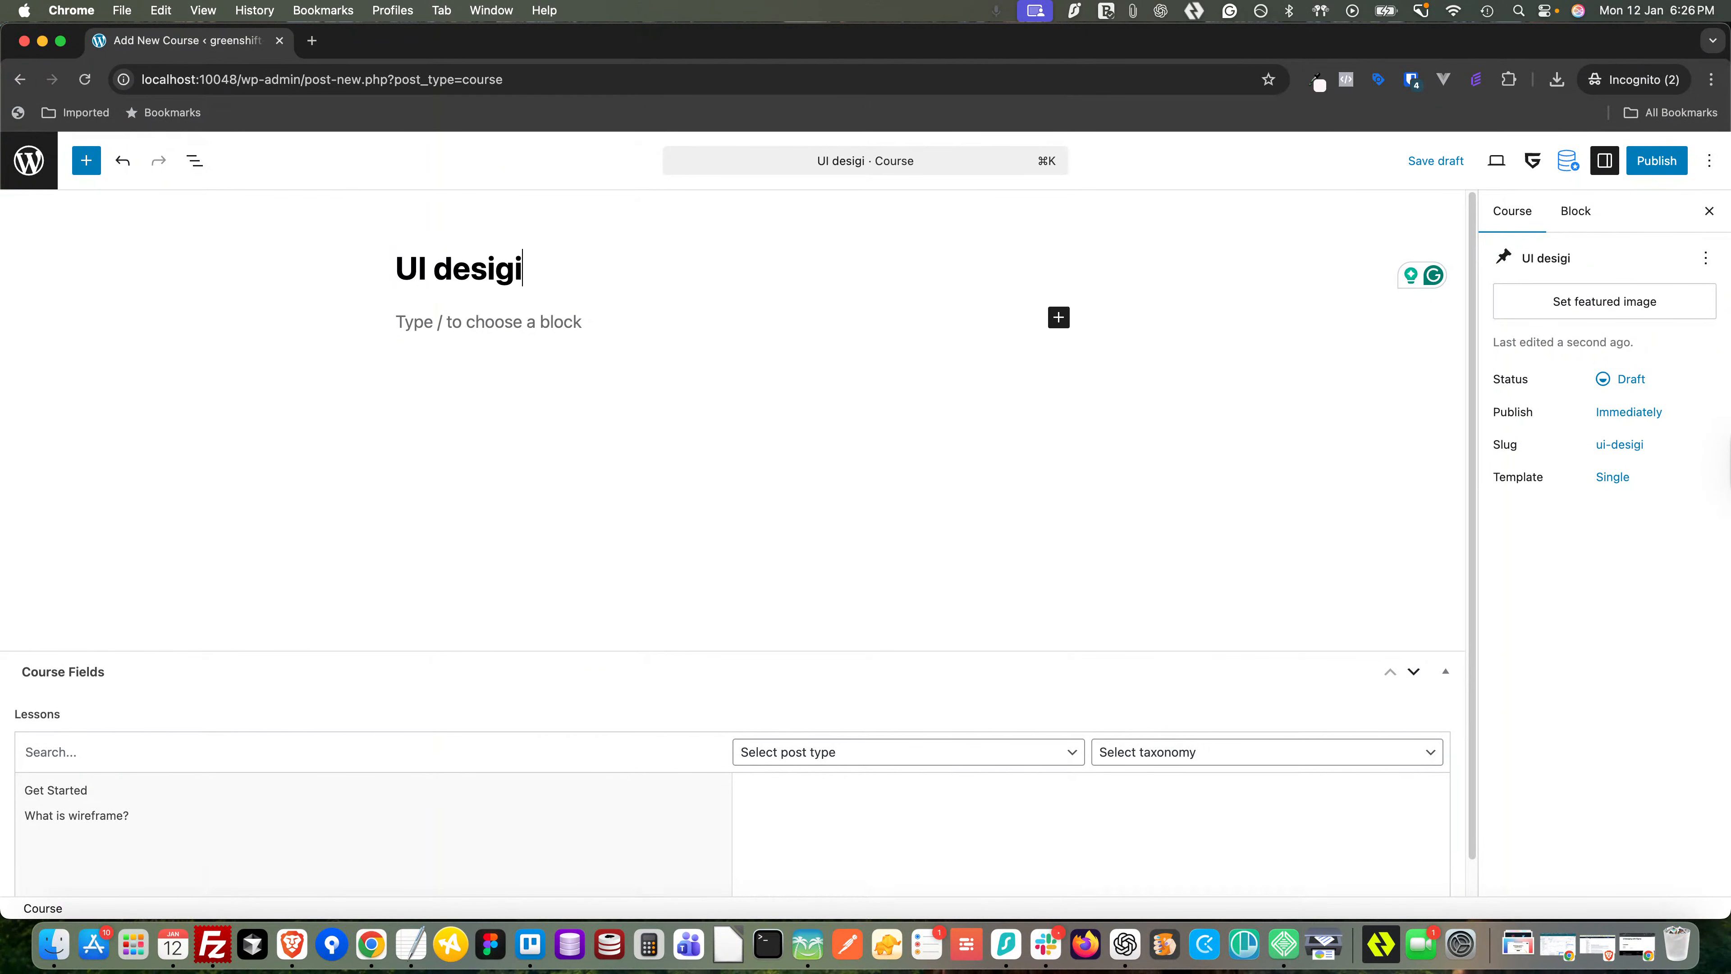
pyautogui.write('ng wi')
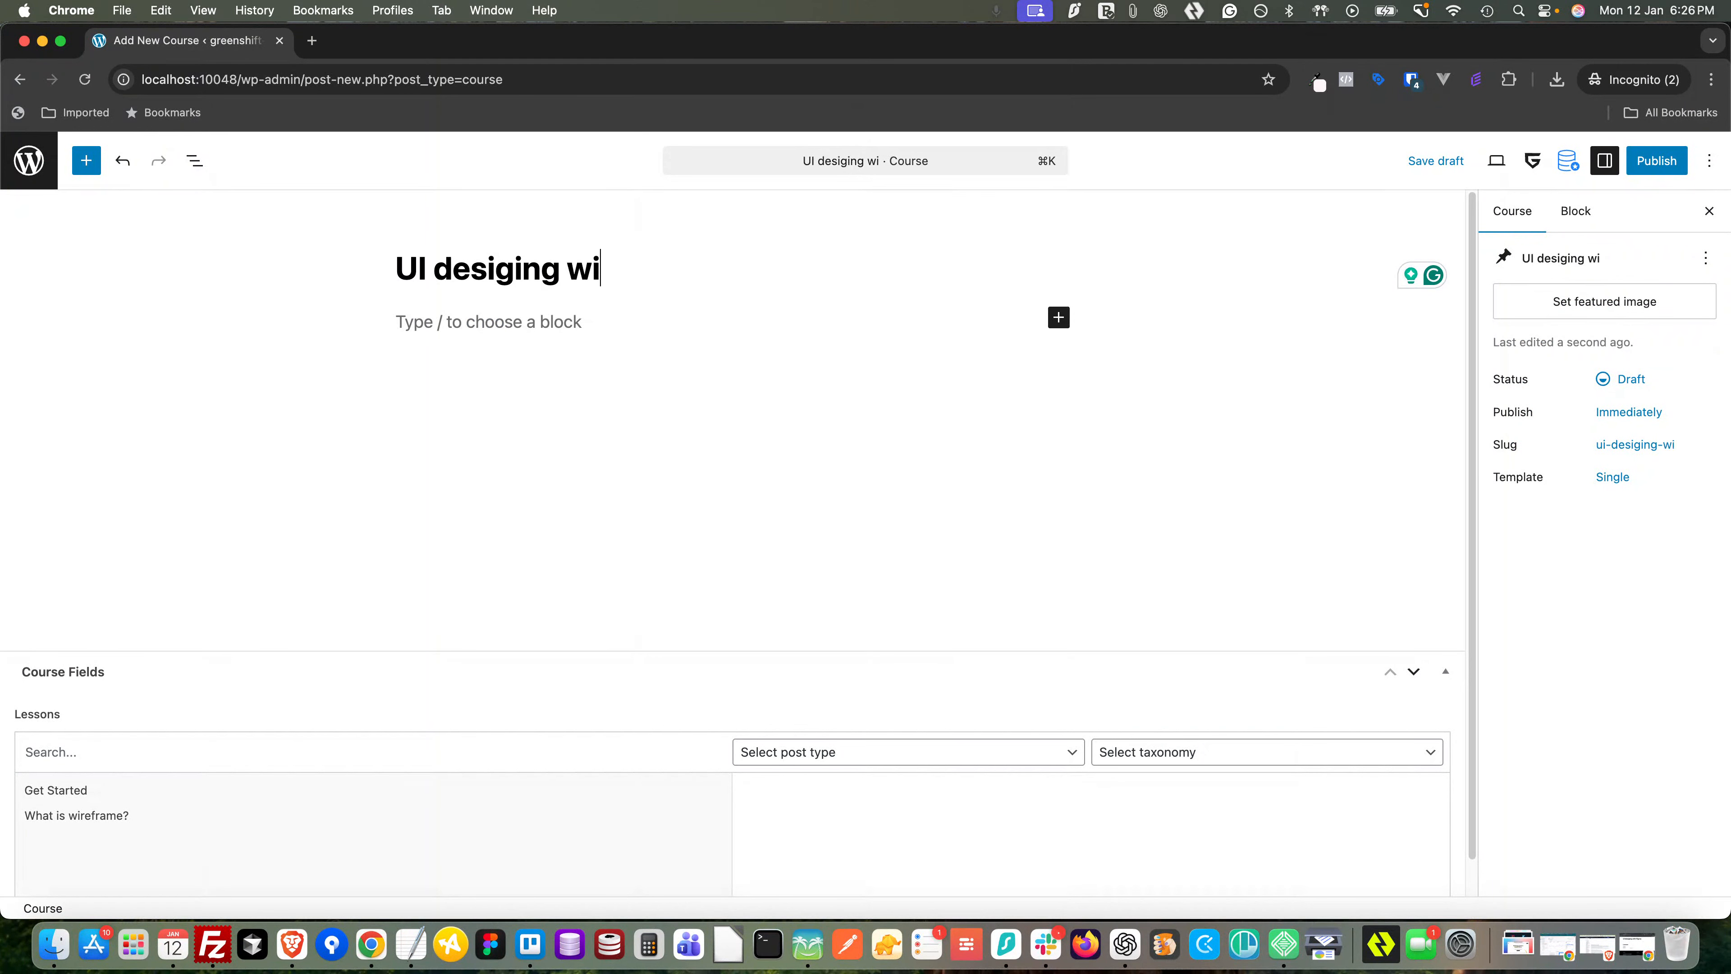
pyautogui.write('th Figma')
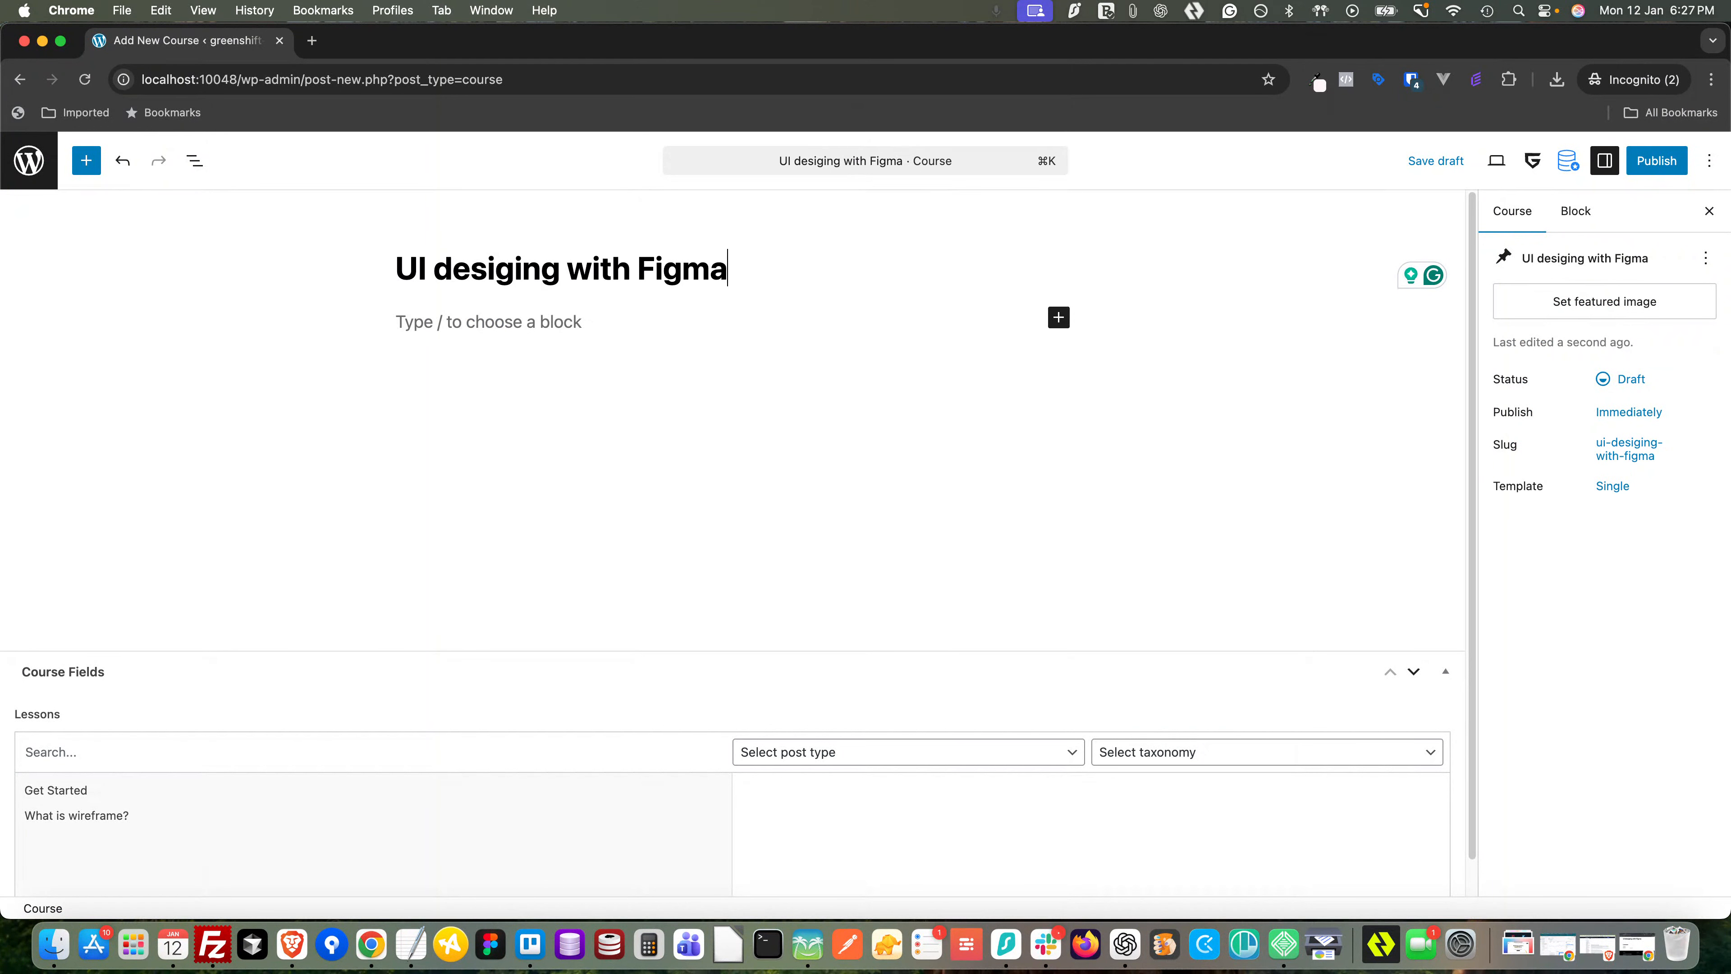
# - Add the lessons "Get Started" and "What is wireframe?" to the course's Lessons field and publish the course
pyautogui.scroll(-2, 410, 414)
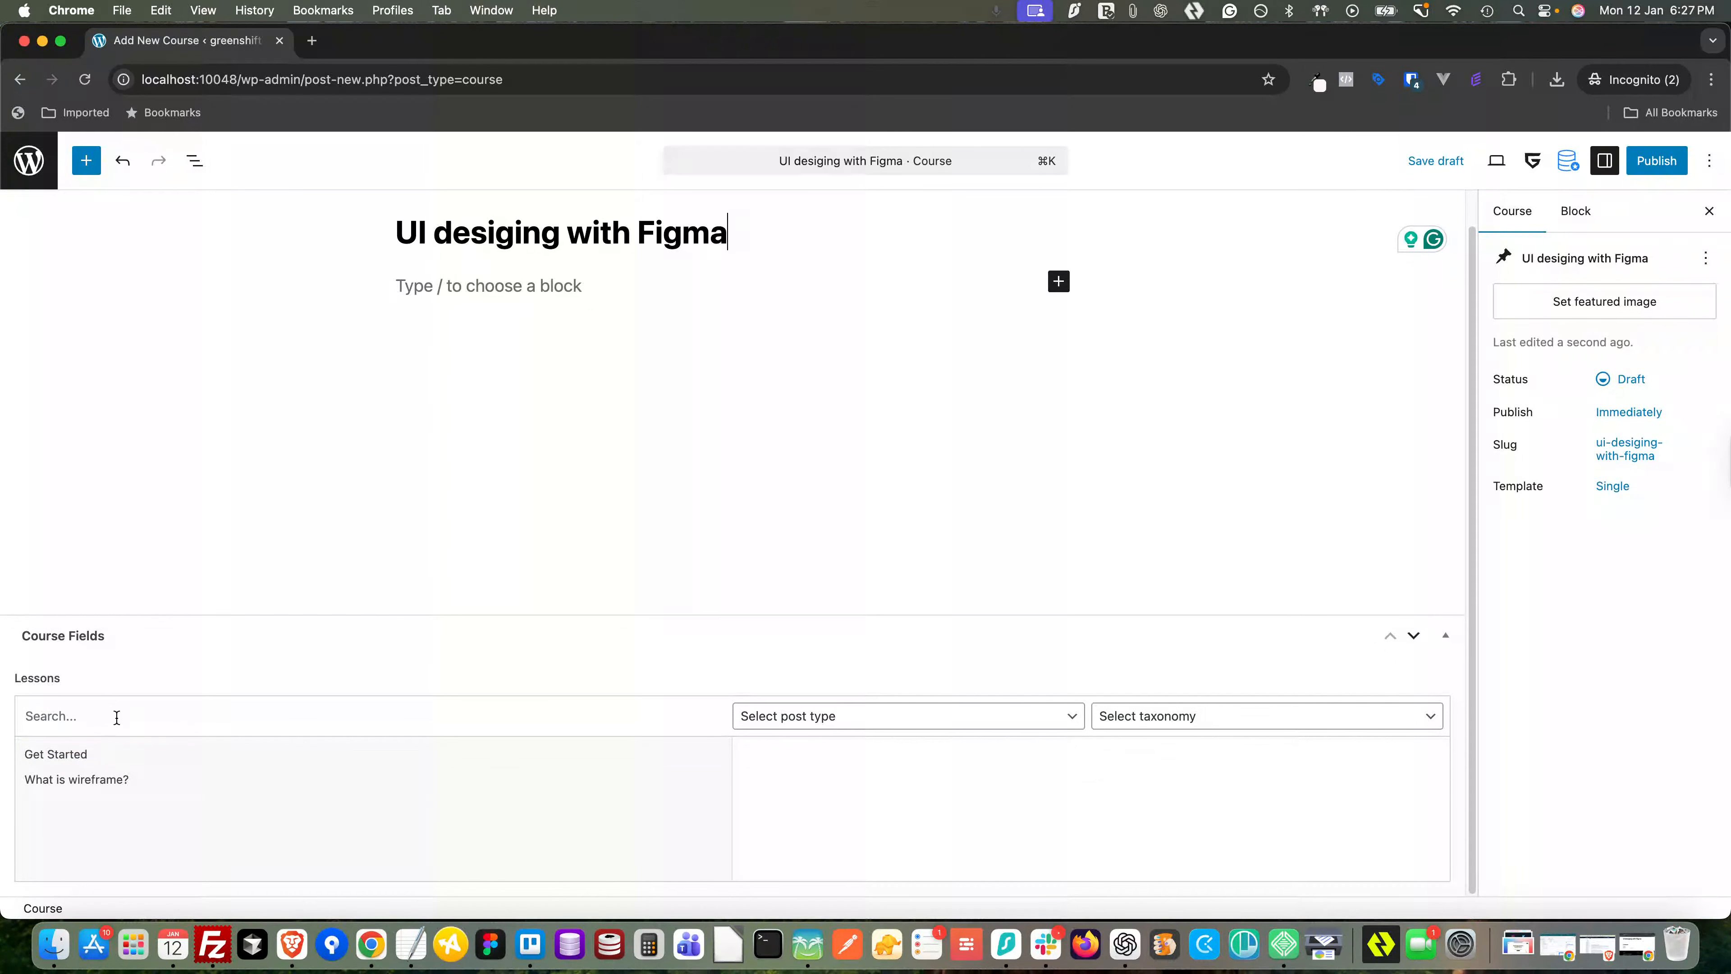
pyautogui.click(77, 755)
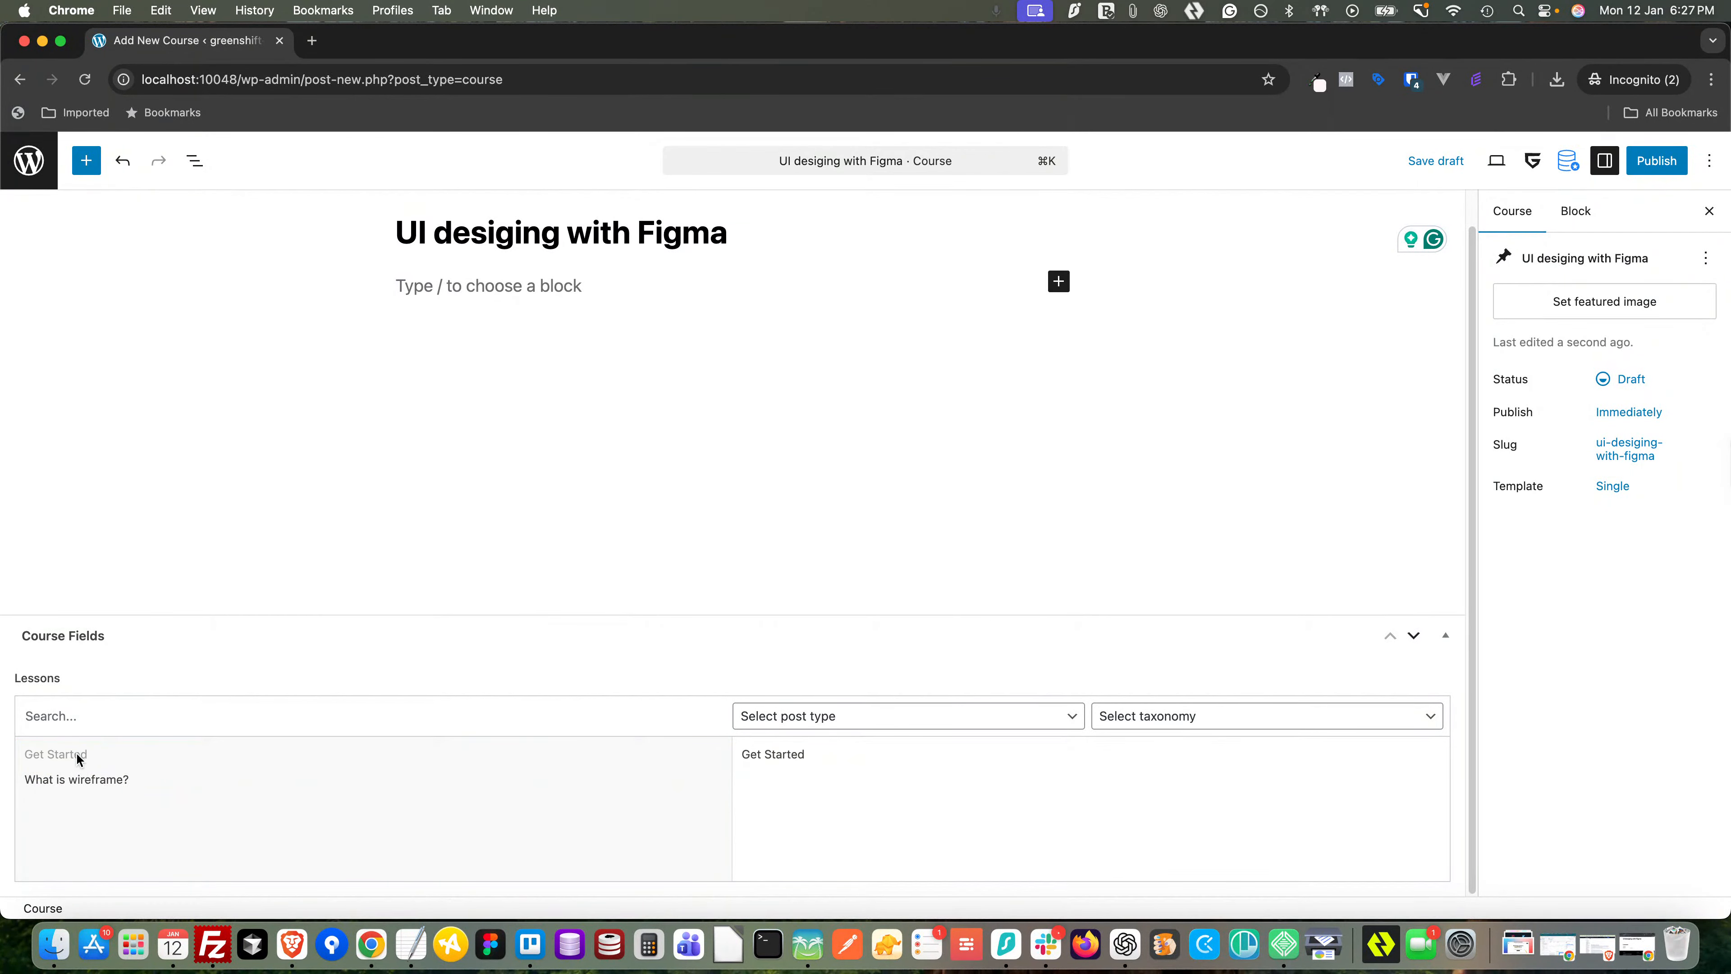
pyautogui.click(98, 781)
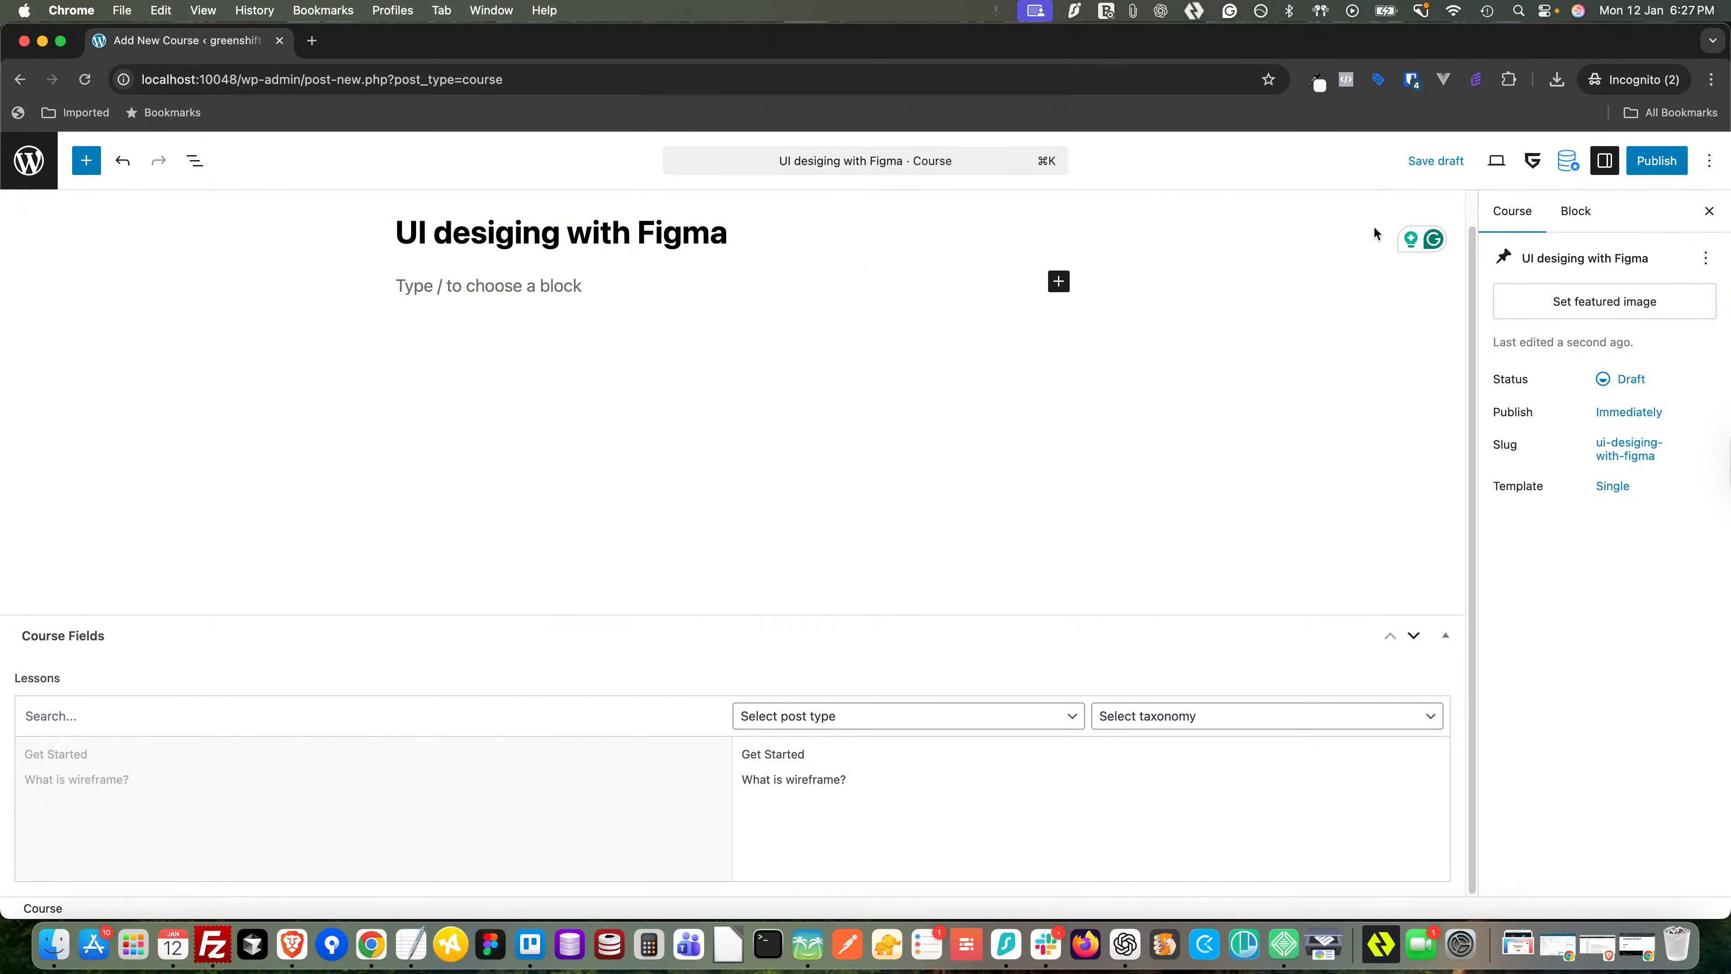
pyautogui.click(1655, 162)
pyautogui.click(1653, 167)
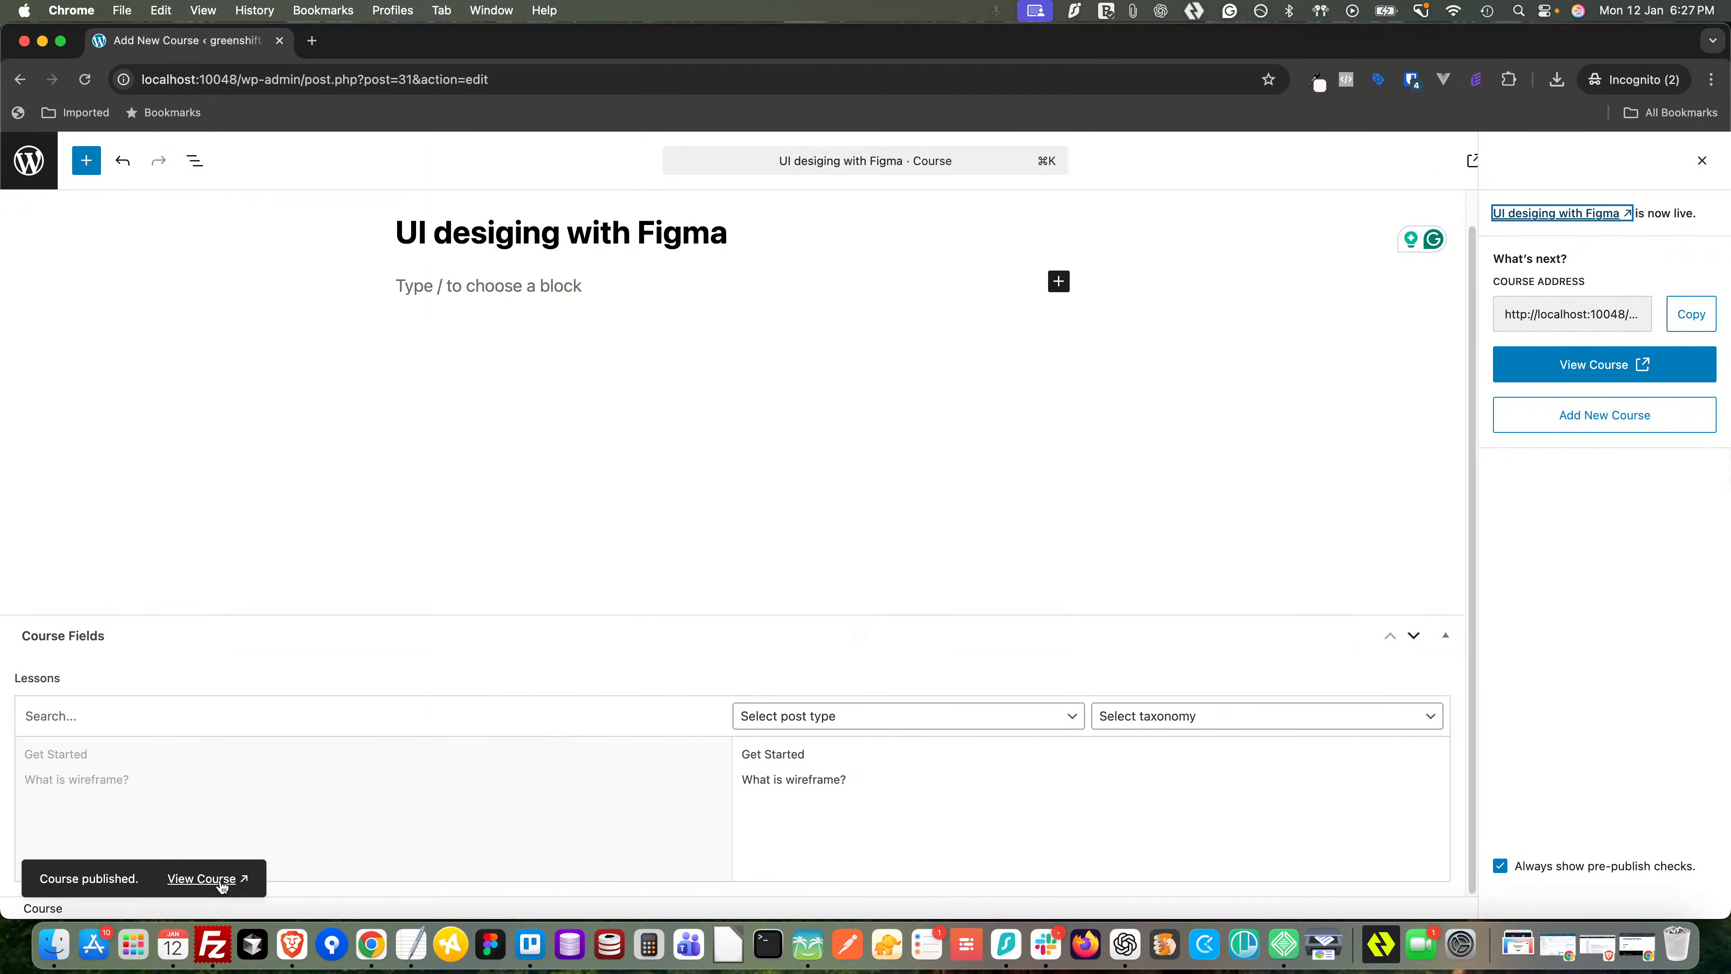
# - Open the published course's front-end page in a new browser tab and look at its default layout
pyautogui.rightClick(220, 885)
pyautogui.press('Escape')
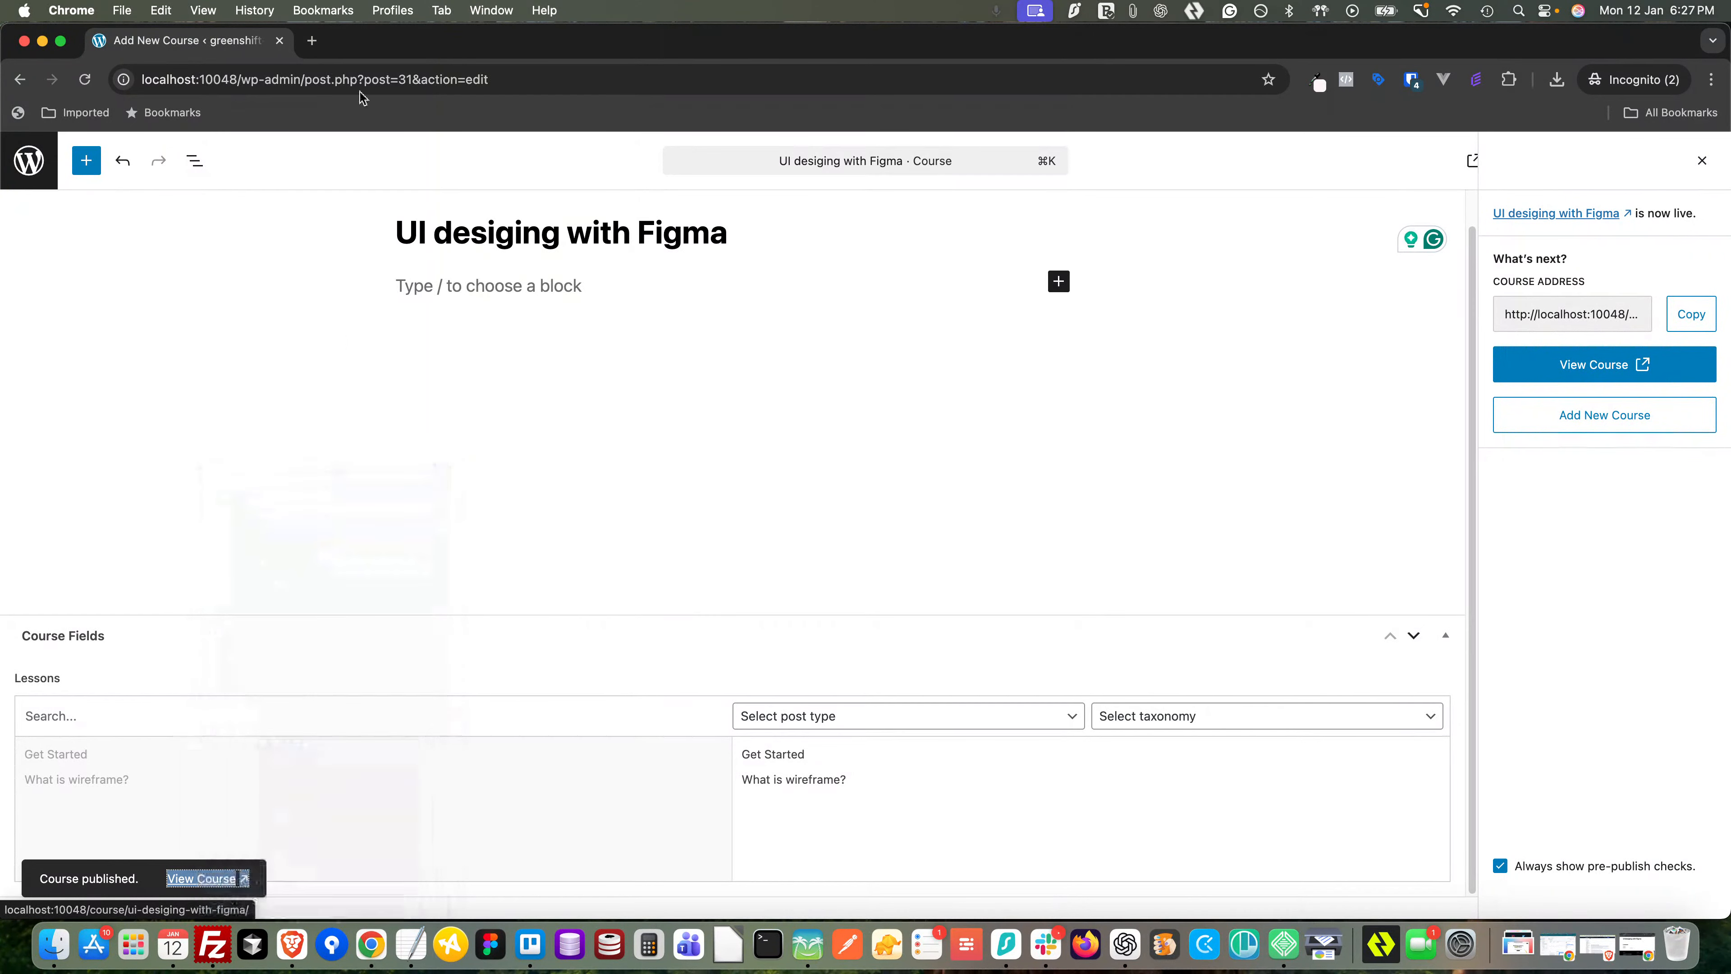
pyautogui.click(367, 46)
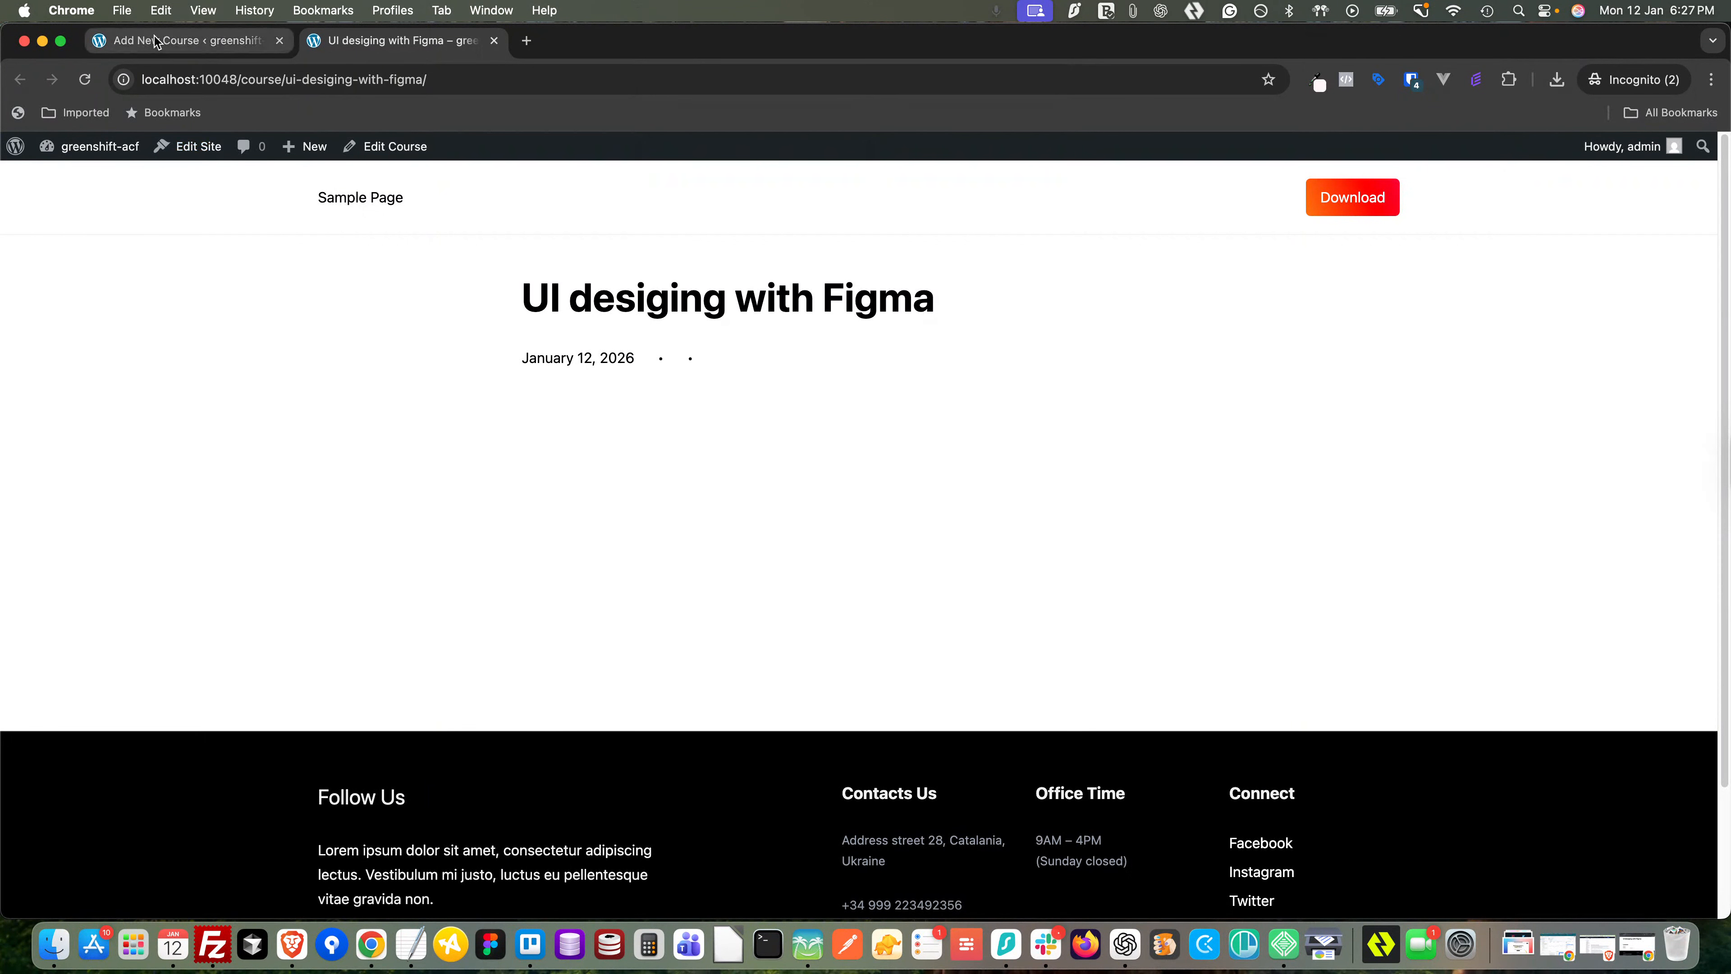
# - Return to the WordPress admin and open the list of templates in the site editor
pyautogui.click(181, 40)
pyautogui.click(31, 164)
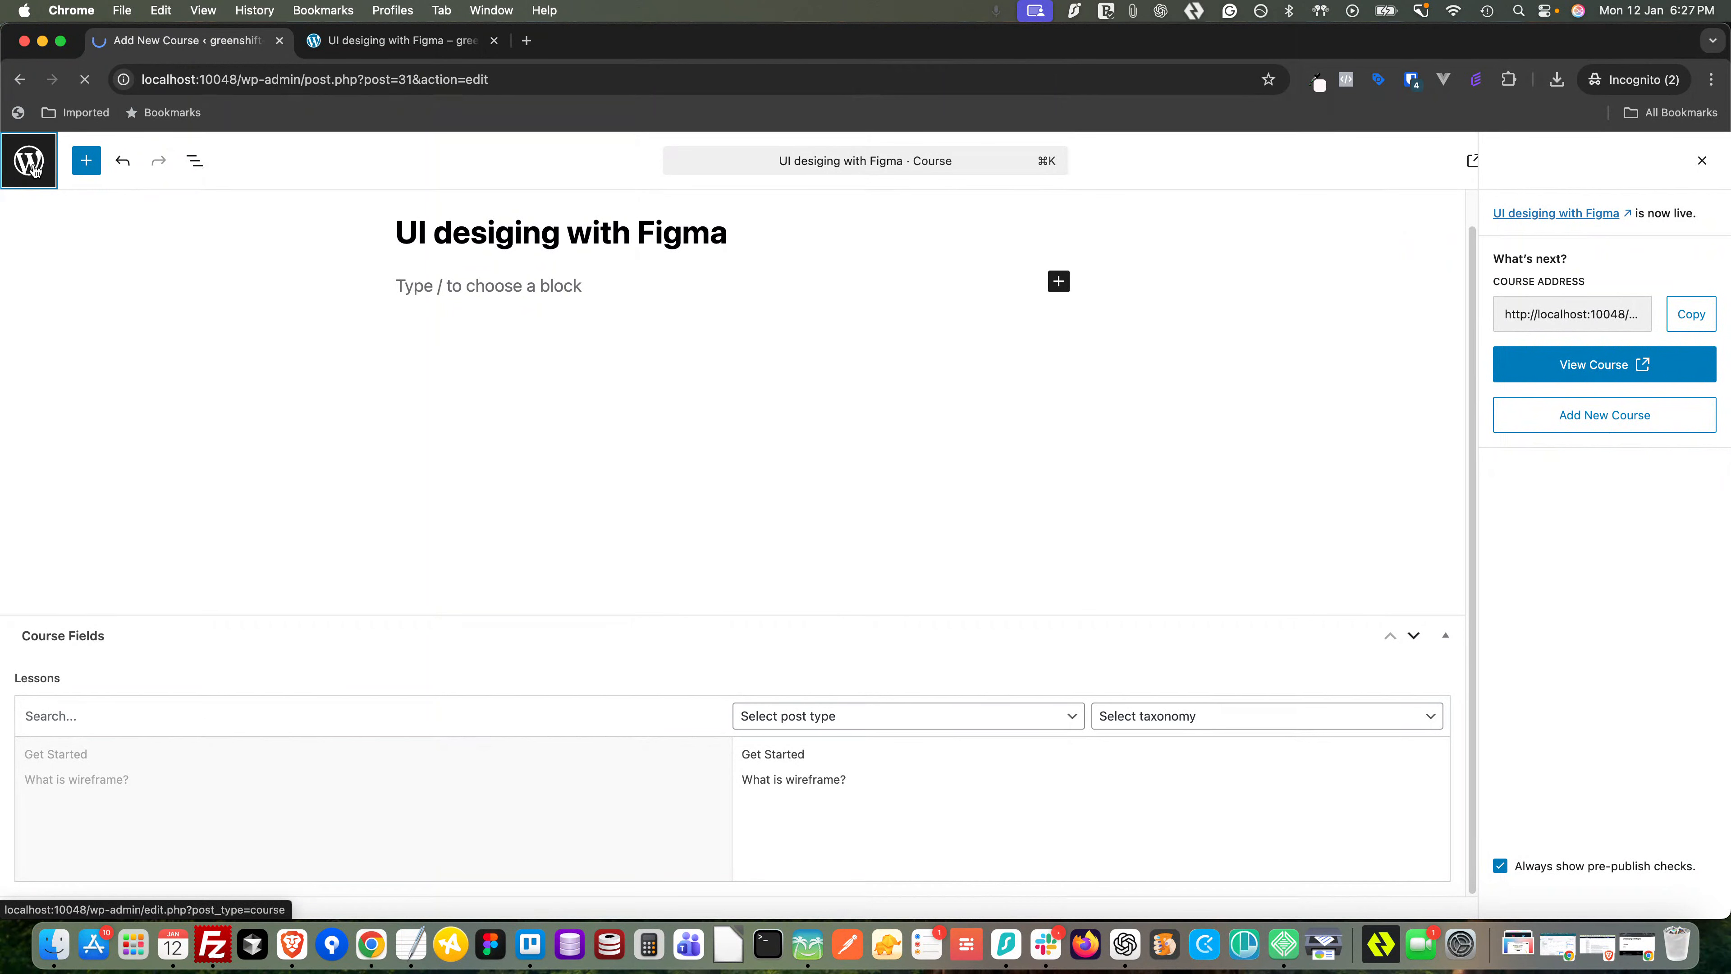
pyautogui.moveTo(79, 497)
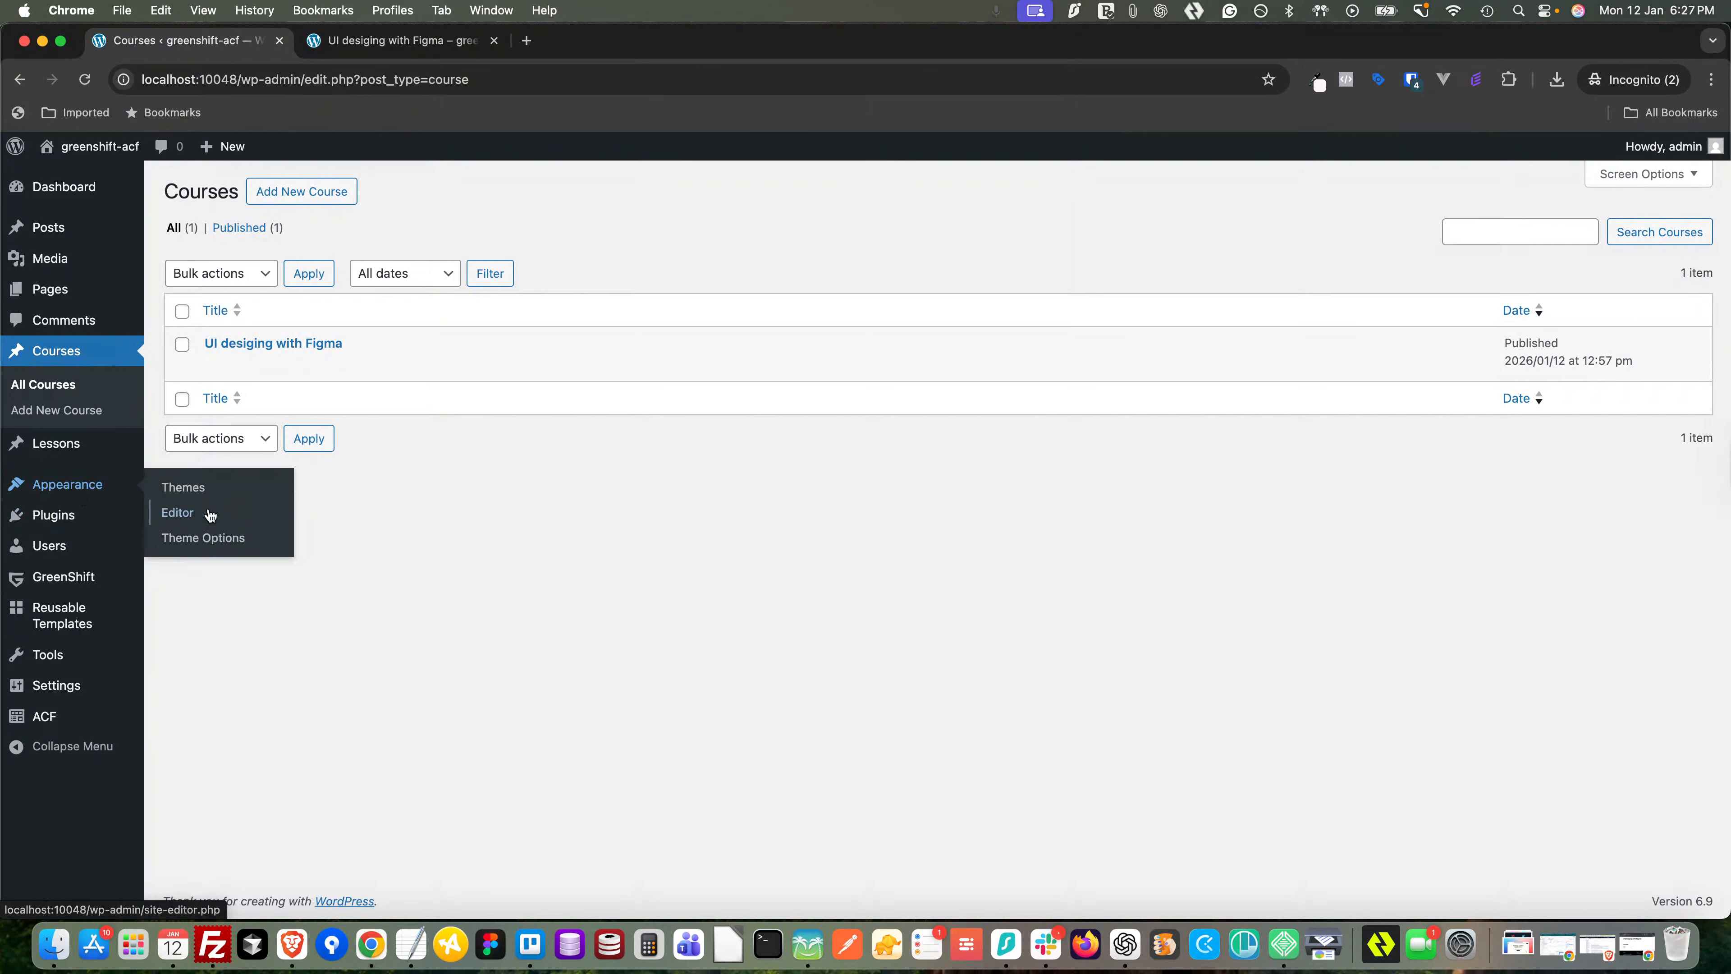
pyautogui.click(181, 515)
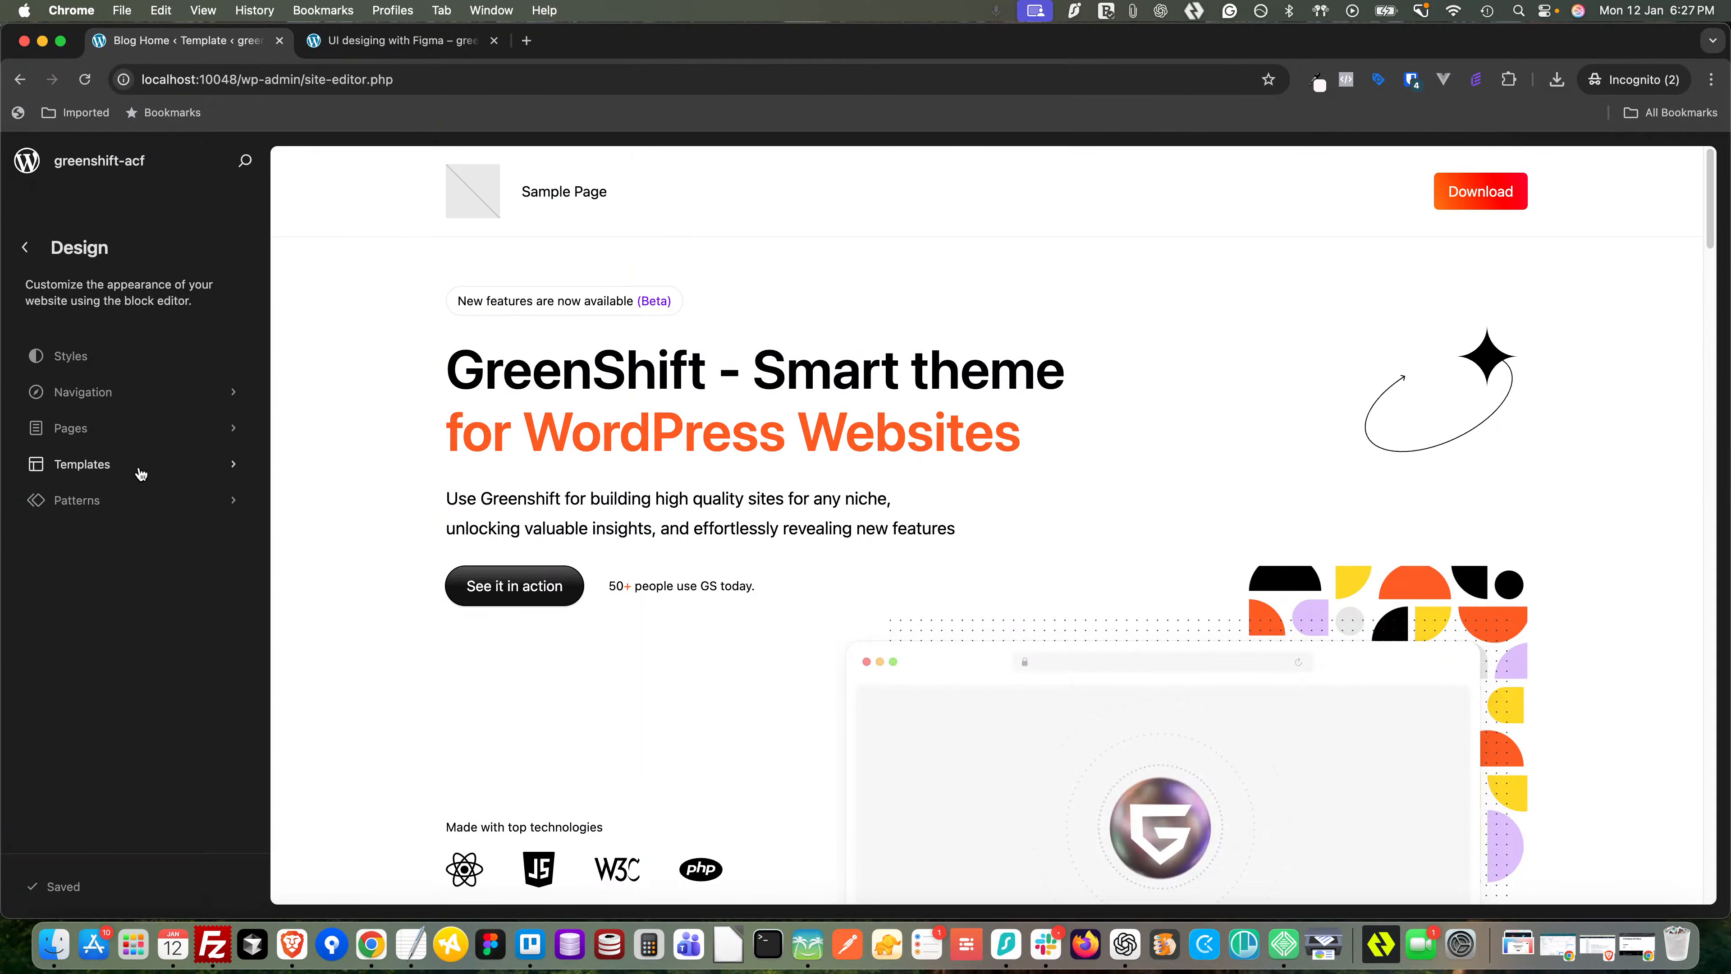
pyautogui.click(141, 473)
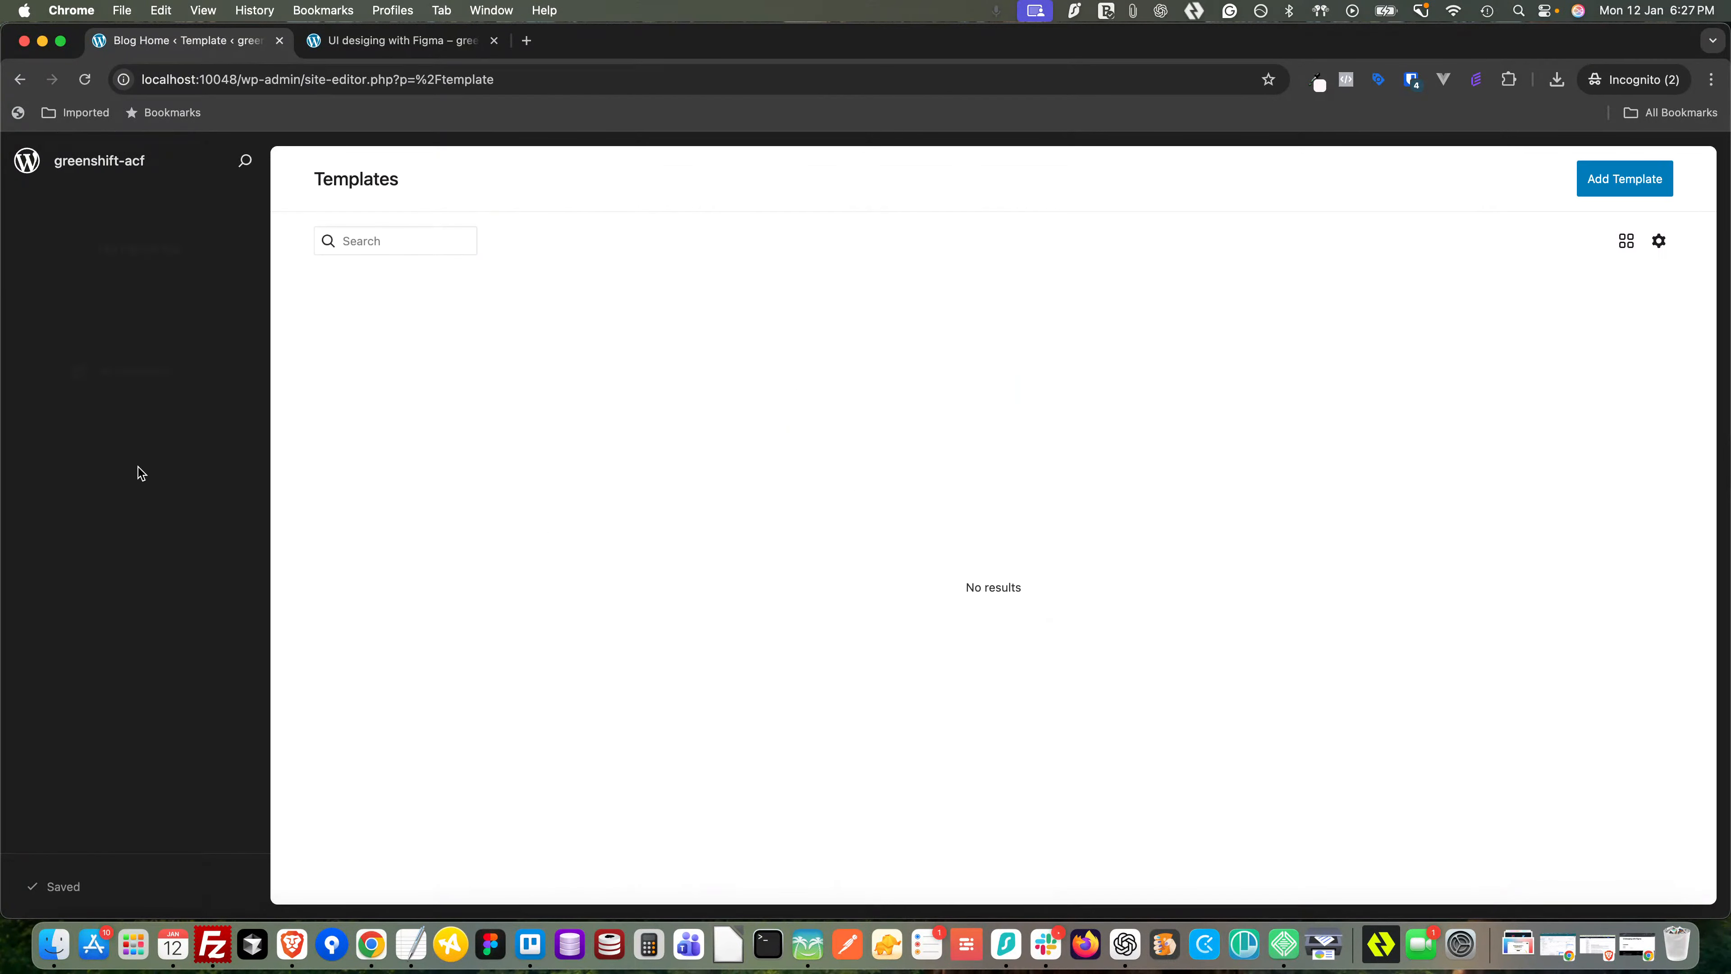
# - Check the front-end course page again and look through the theme's existing templates
pyautogui.click(351, 47)
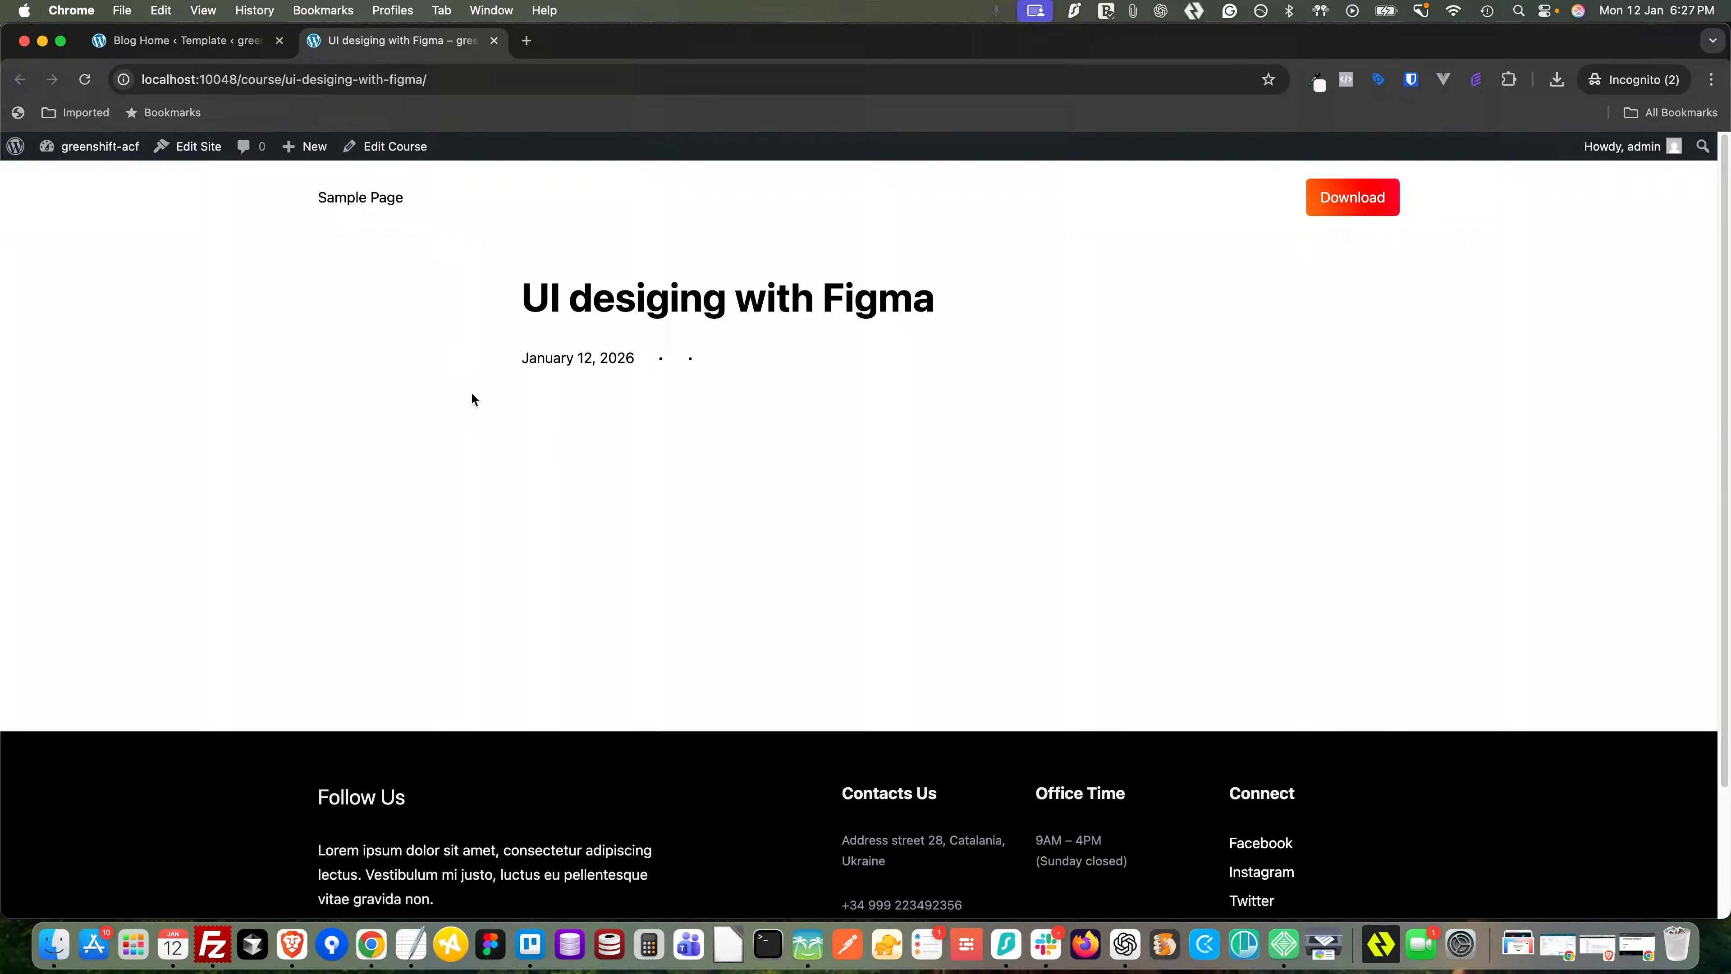
pyautogui.click(198, 41)
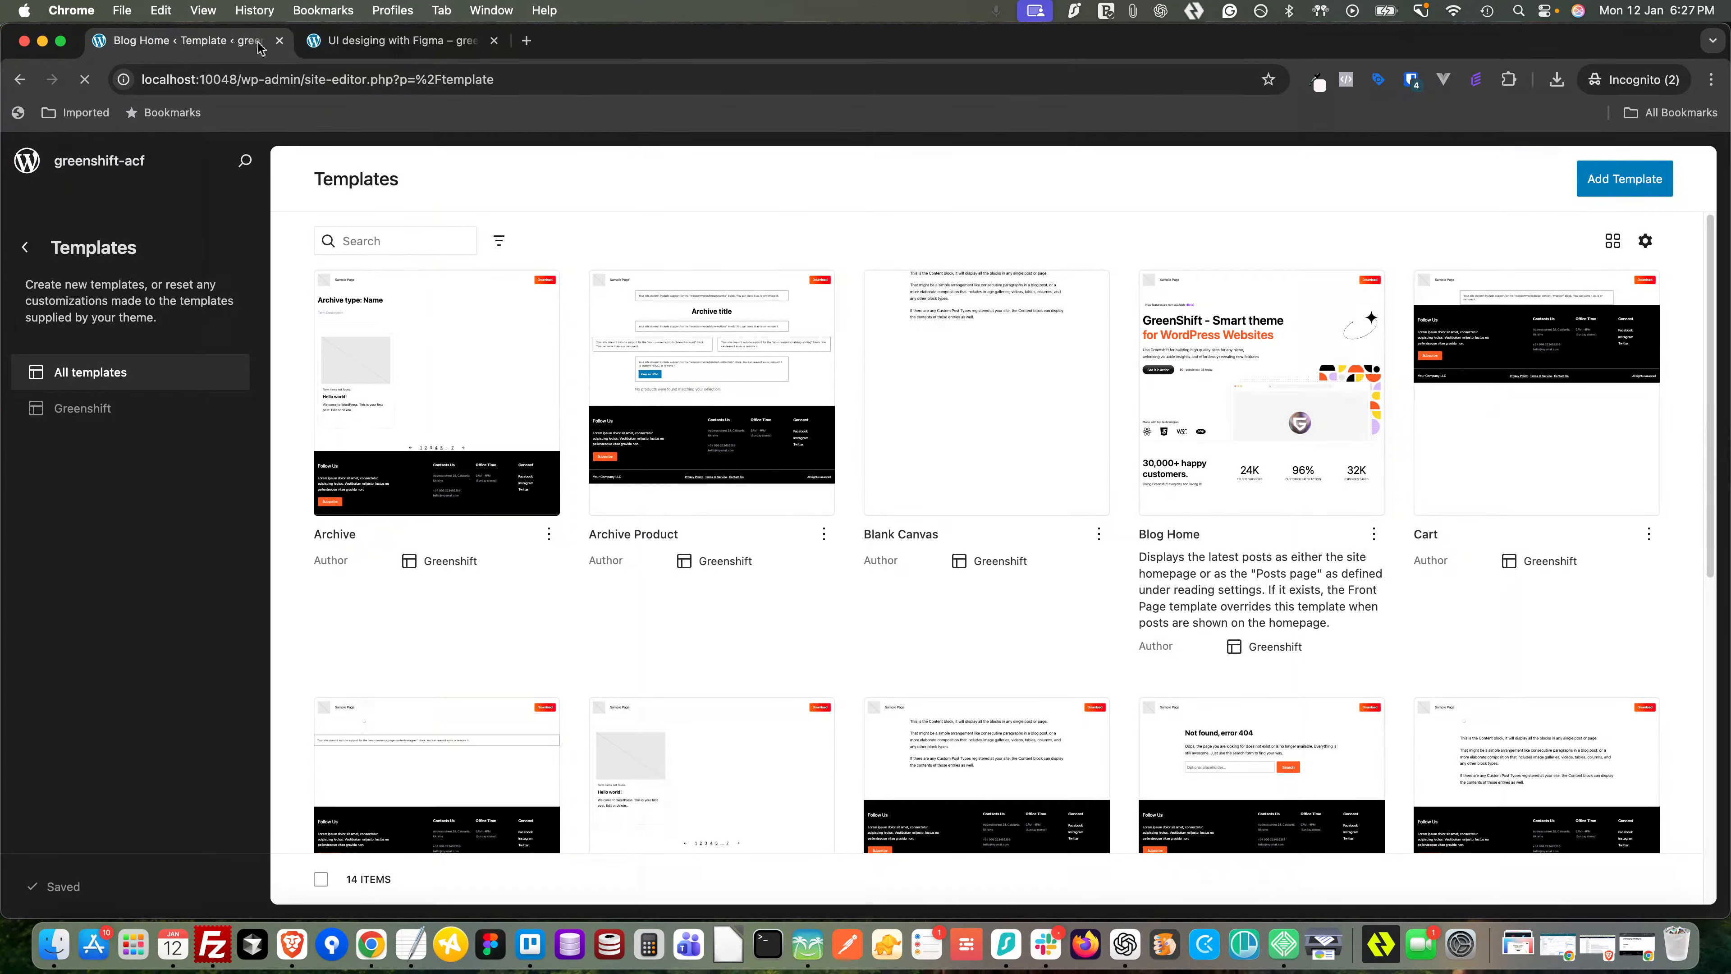
pyautogui.click(337, 48)
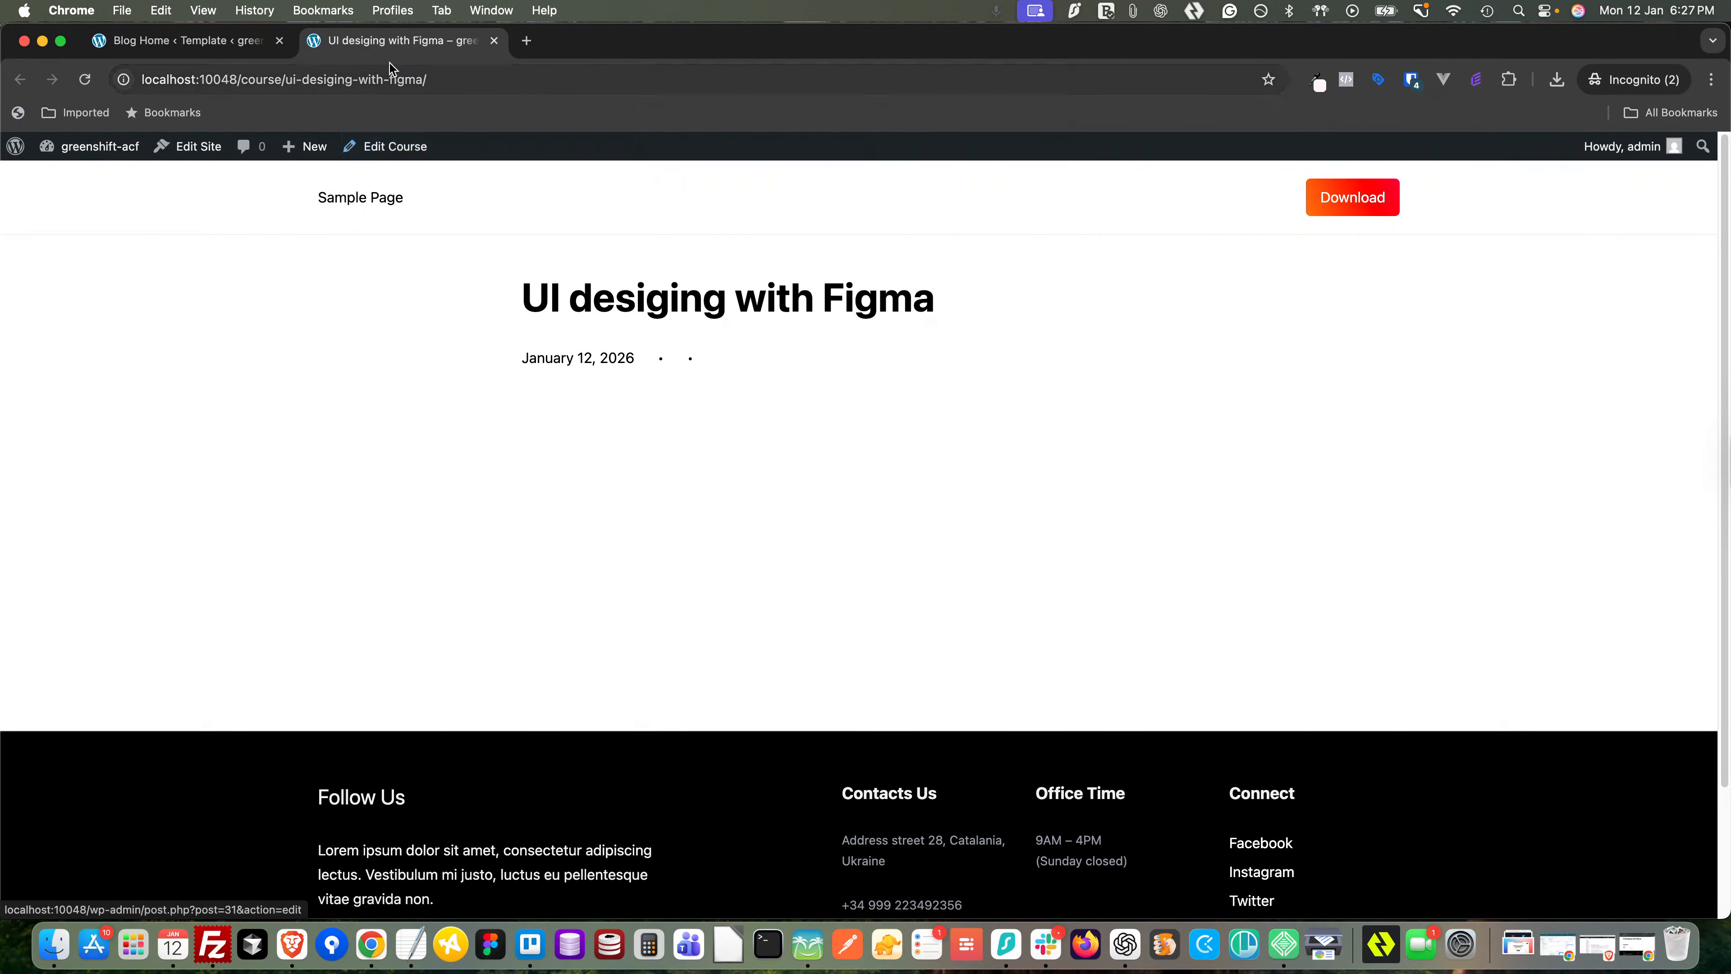
pyautogui.click(217, 42)
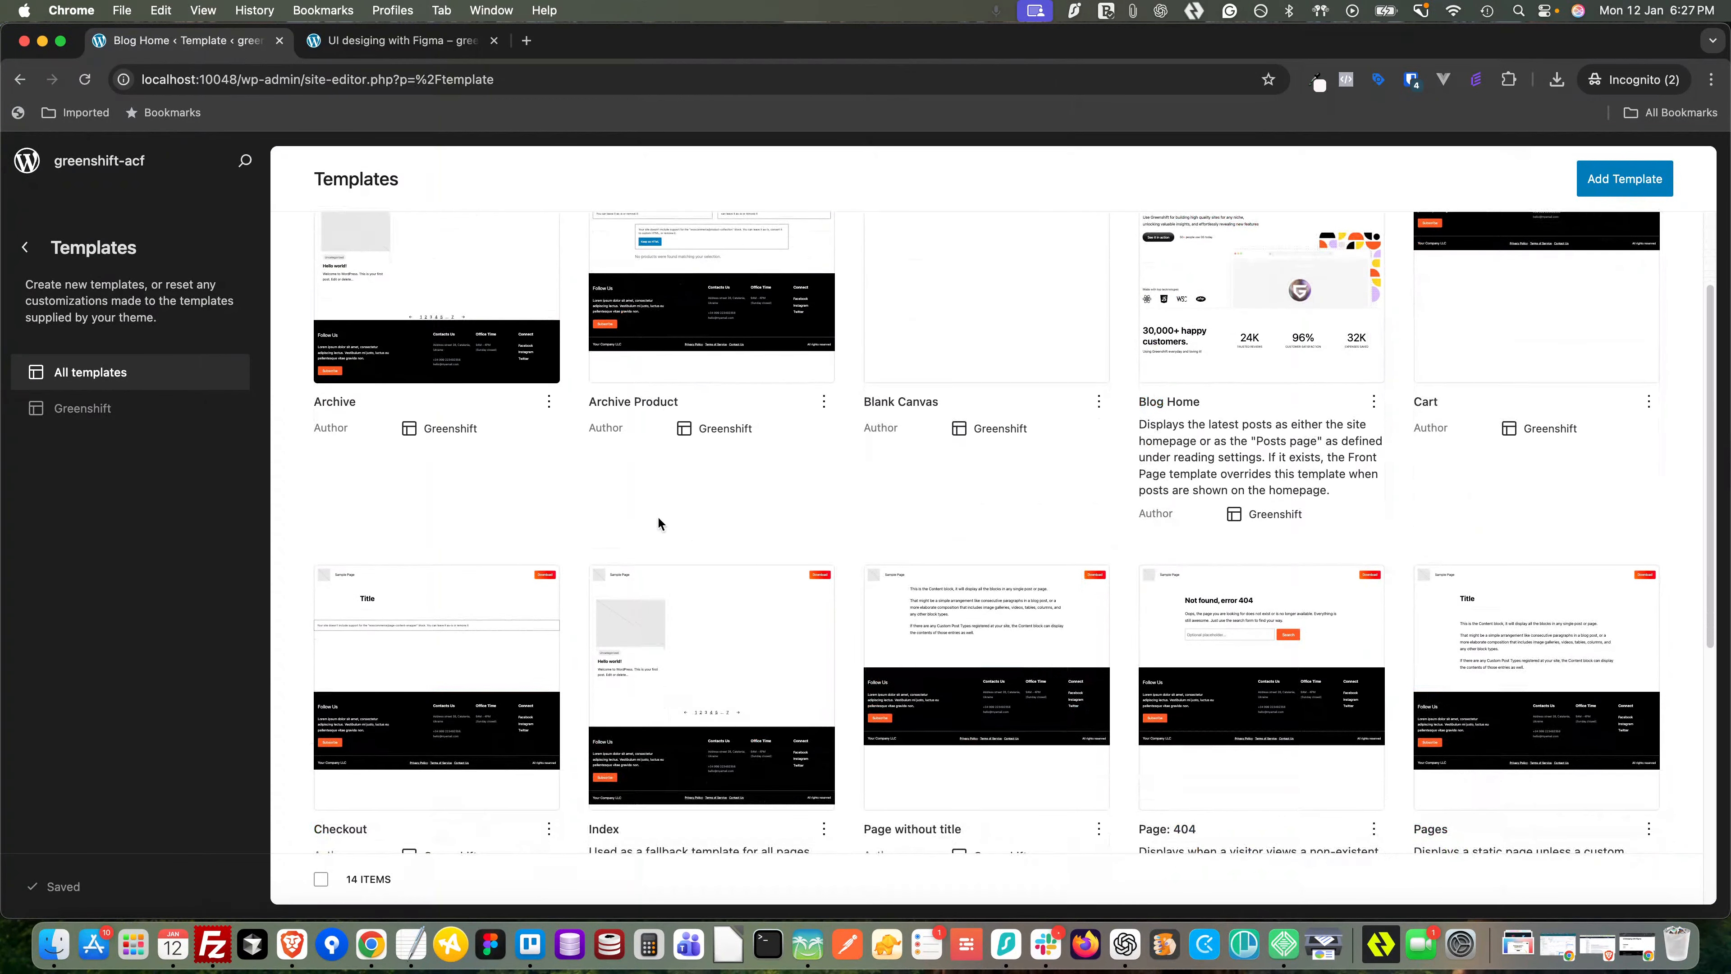
# - Add a blank Single item: Course template that applies to all courses, skipping the suggested pattern
pyautogui.click(1626, 196)
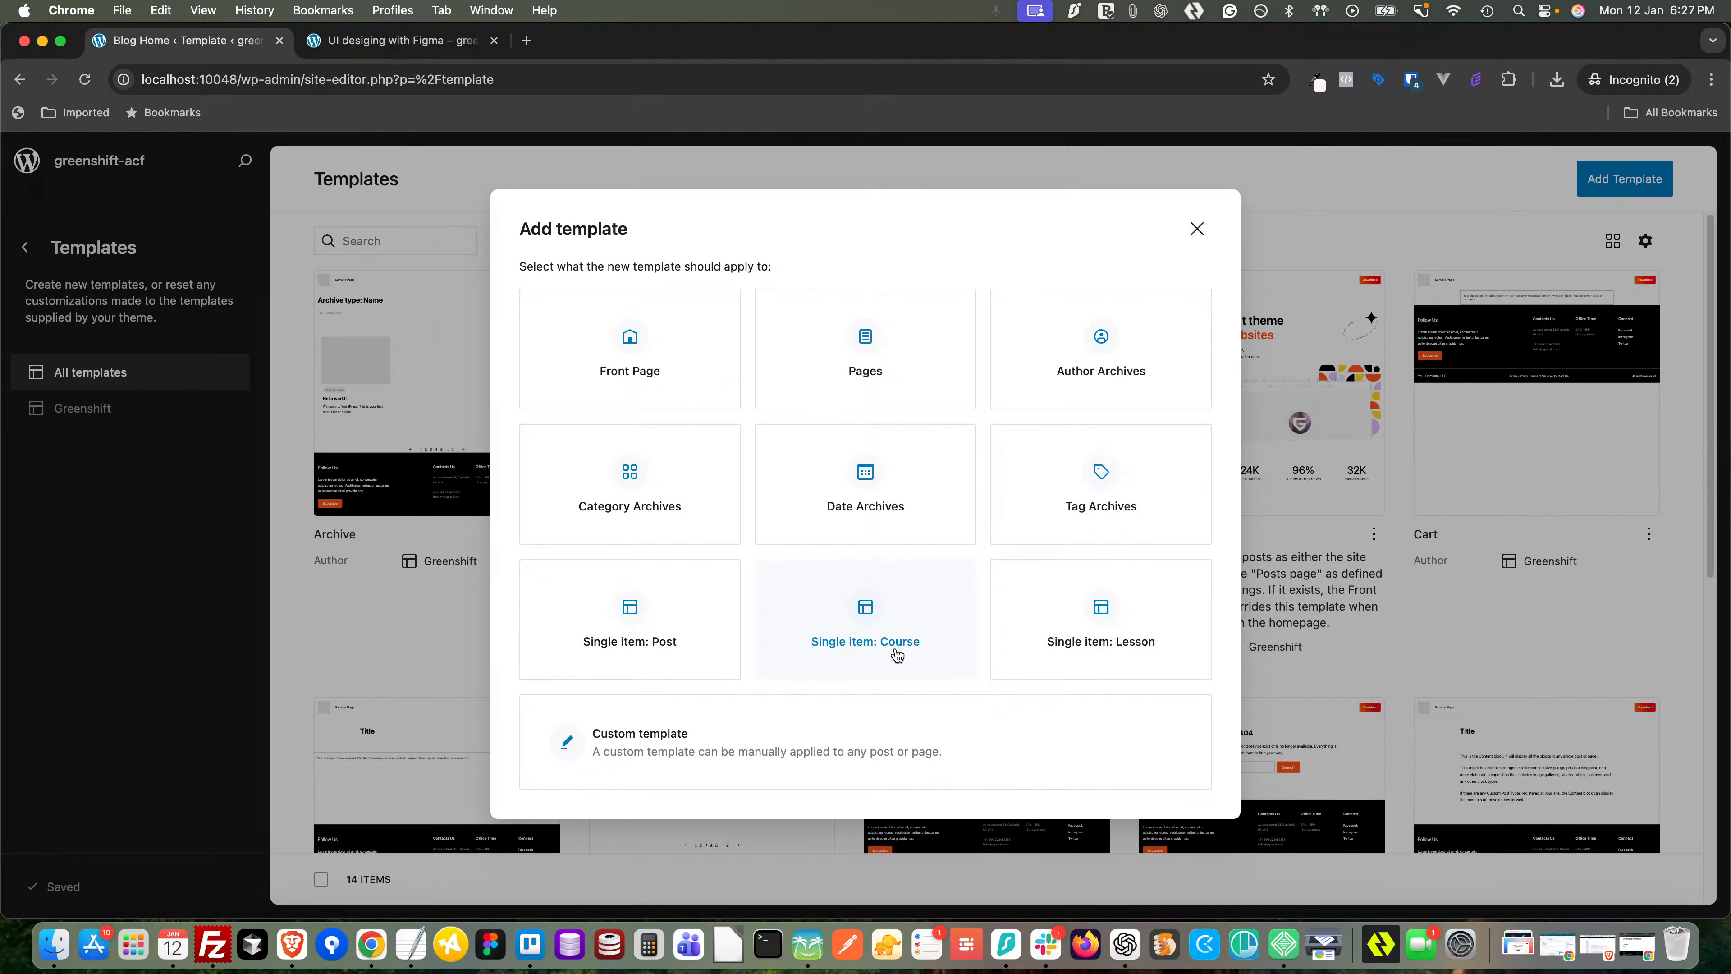
pyautogui.click(859, 642)
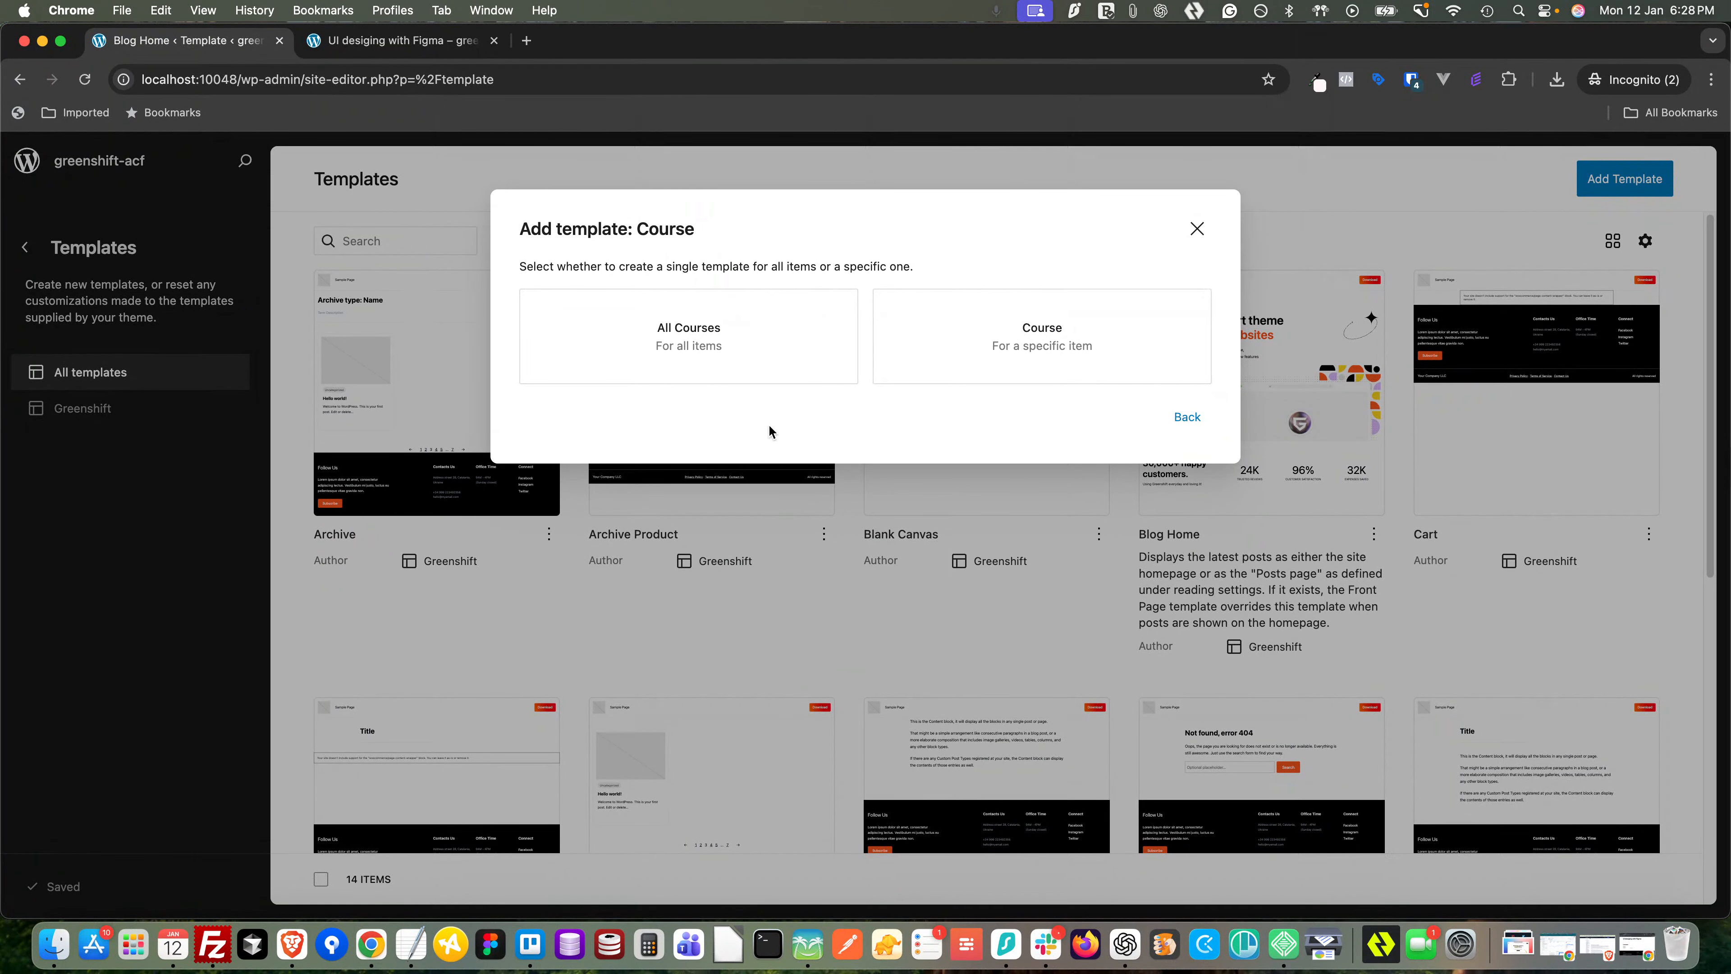
pyautogui.click(671, 341)
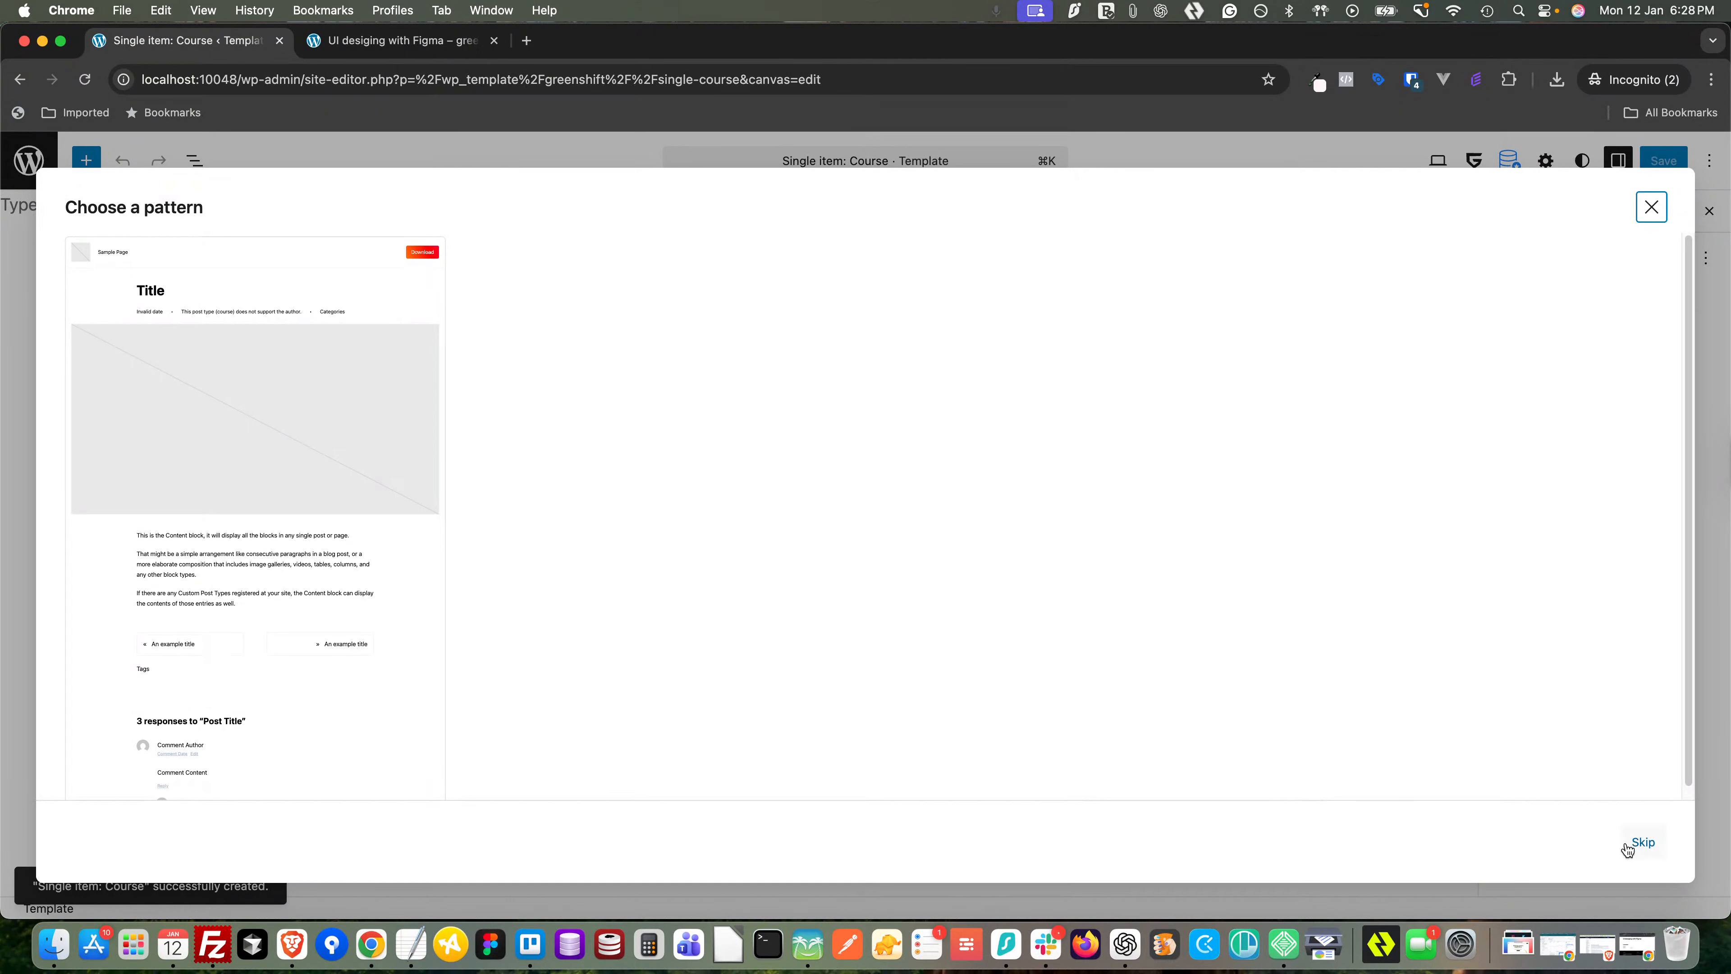
pyautogui.click(1642, 843)
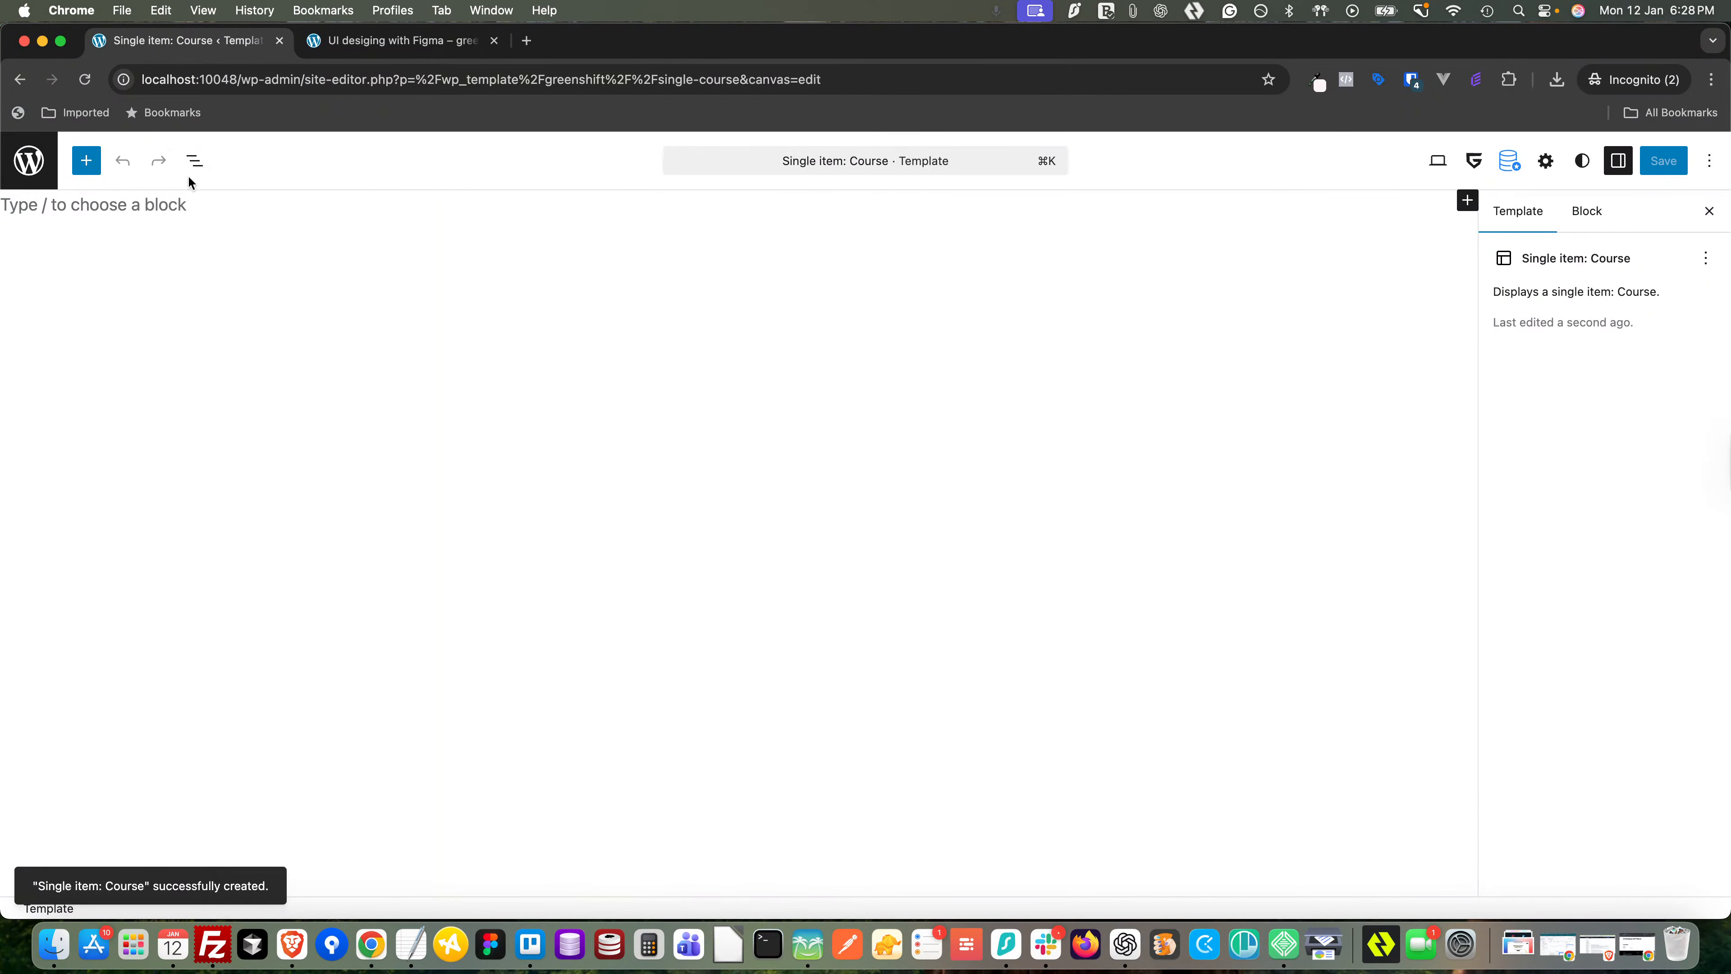
# - Add the theme's Header and Footer template parts to the empty Single item: Course template
pyautogui.click(195, 164)
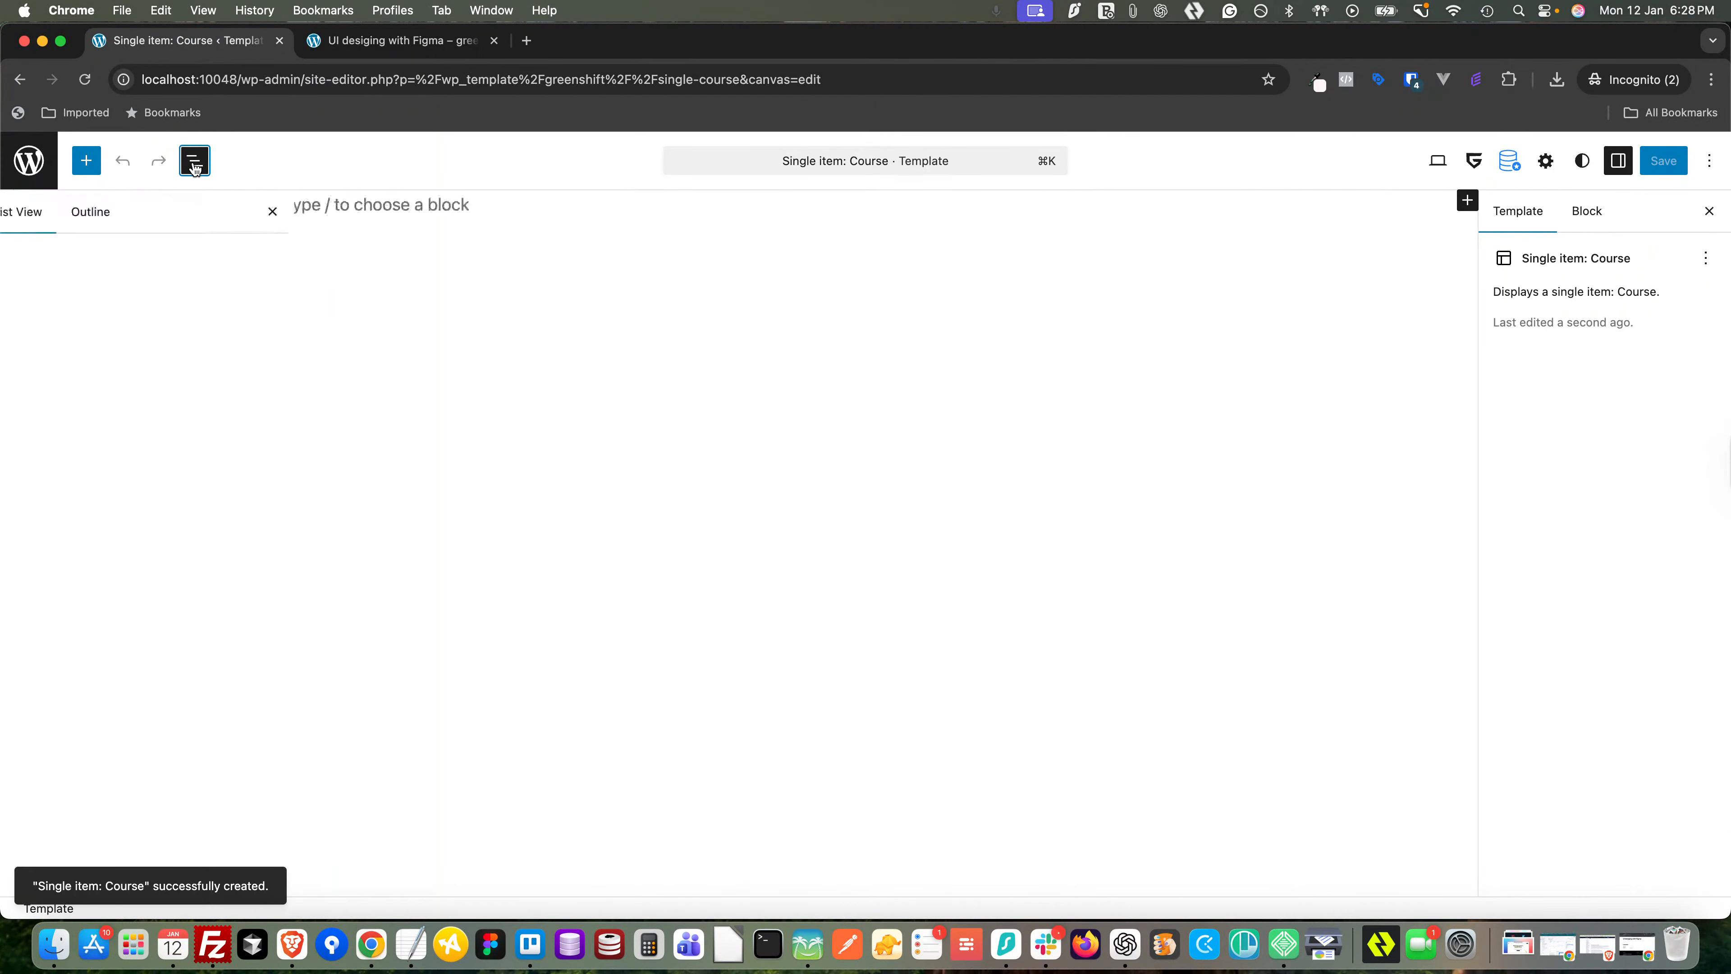
pyautogui.click(89, 164)
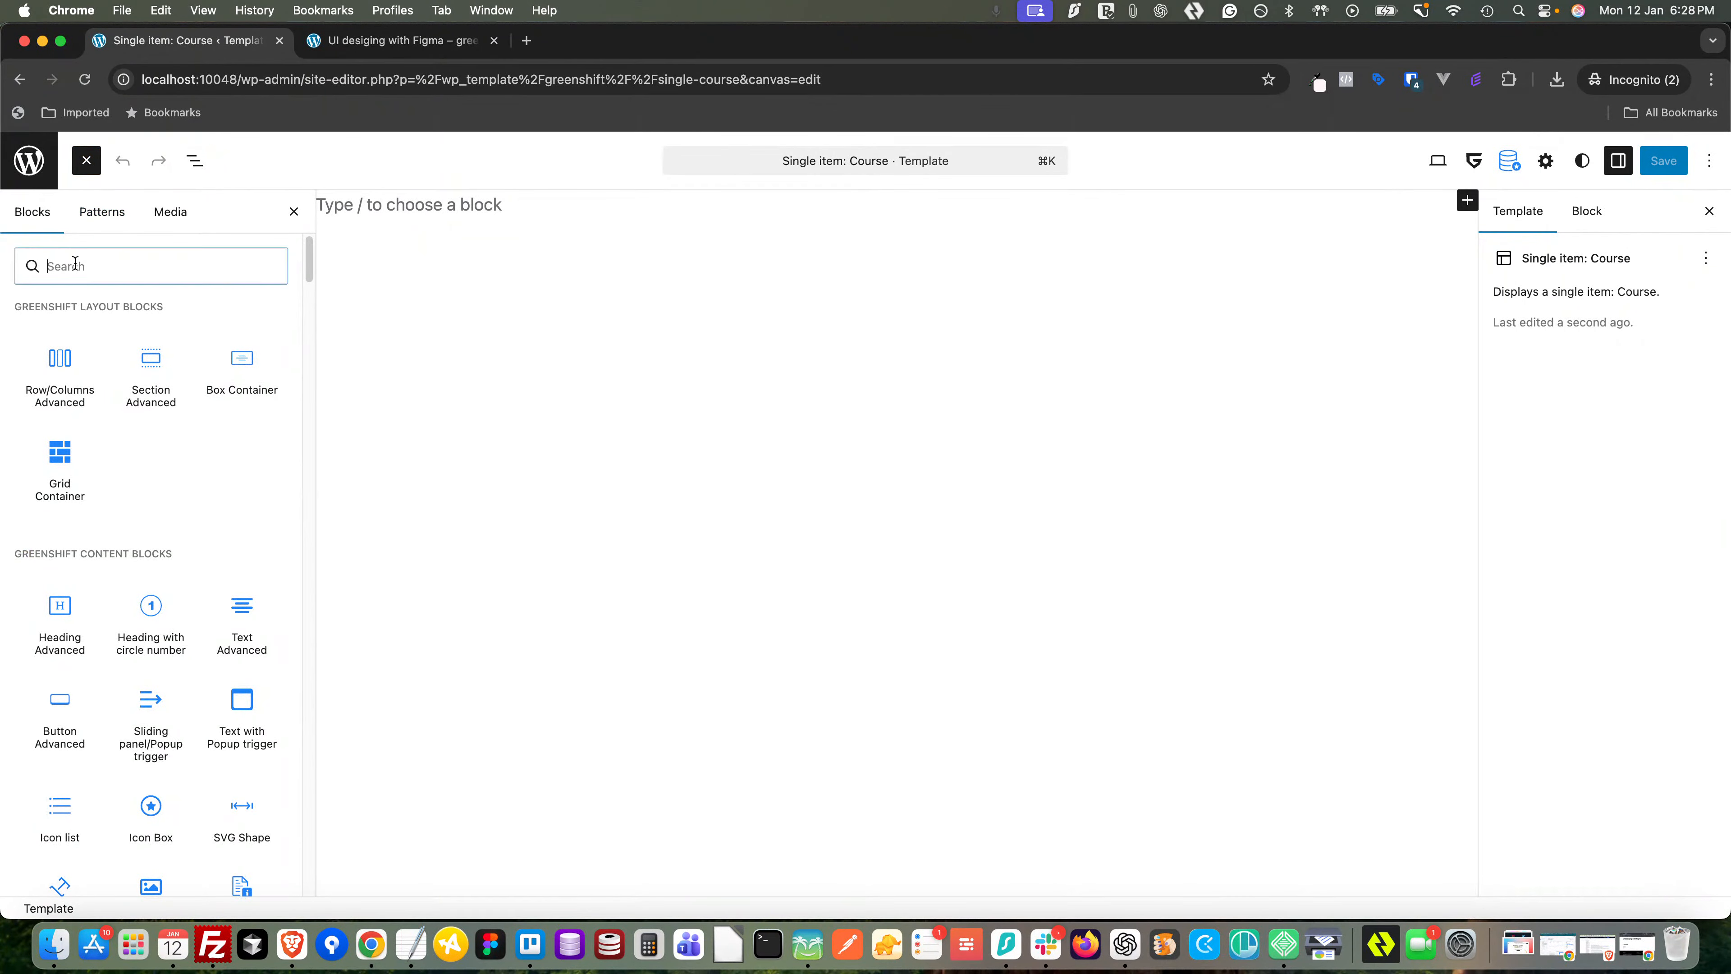
pyautogui.write('hea')
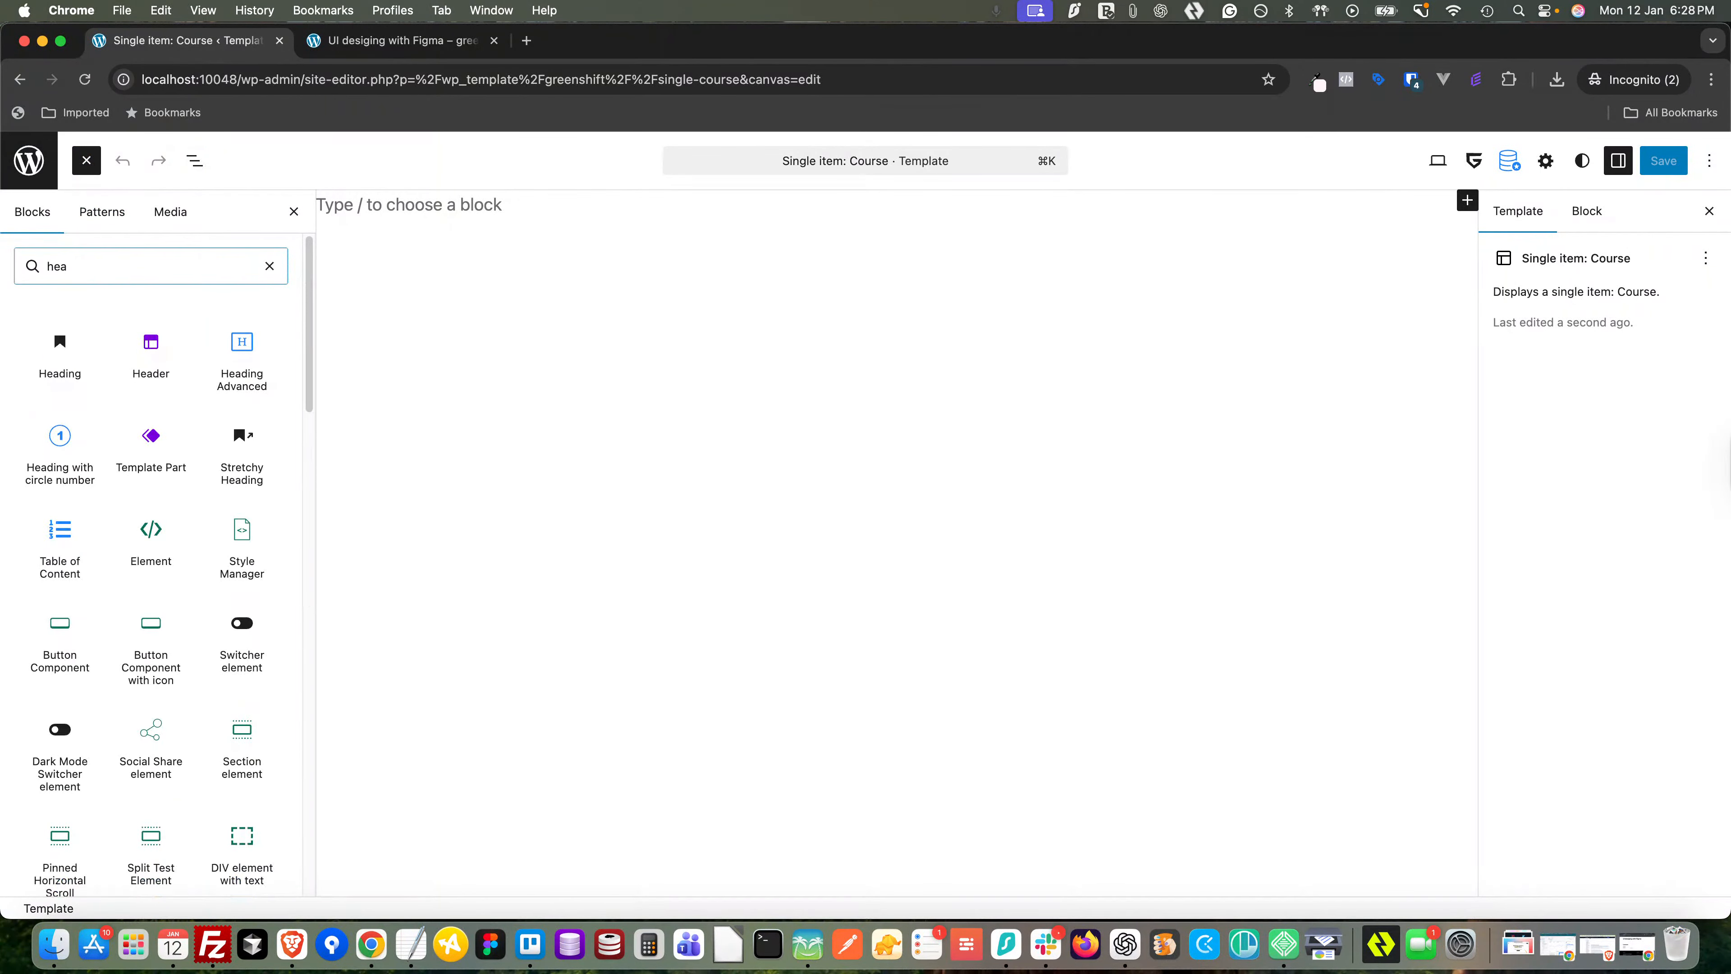
pyautogui.click(150, 352)
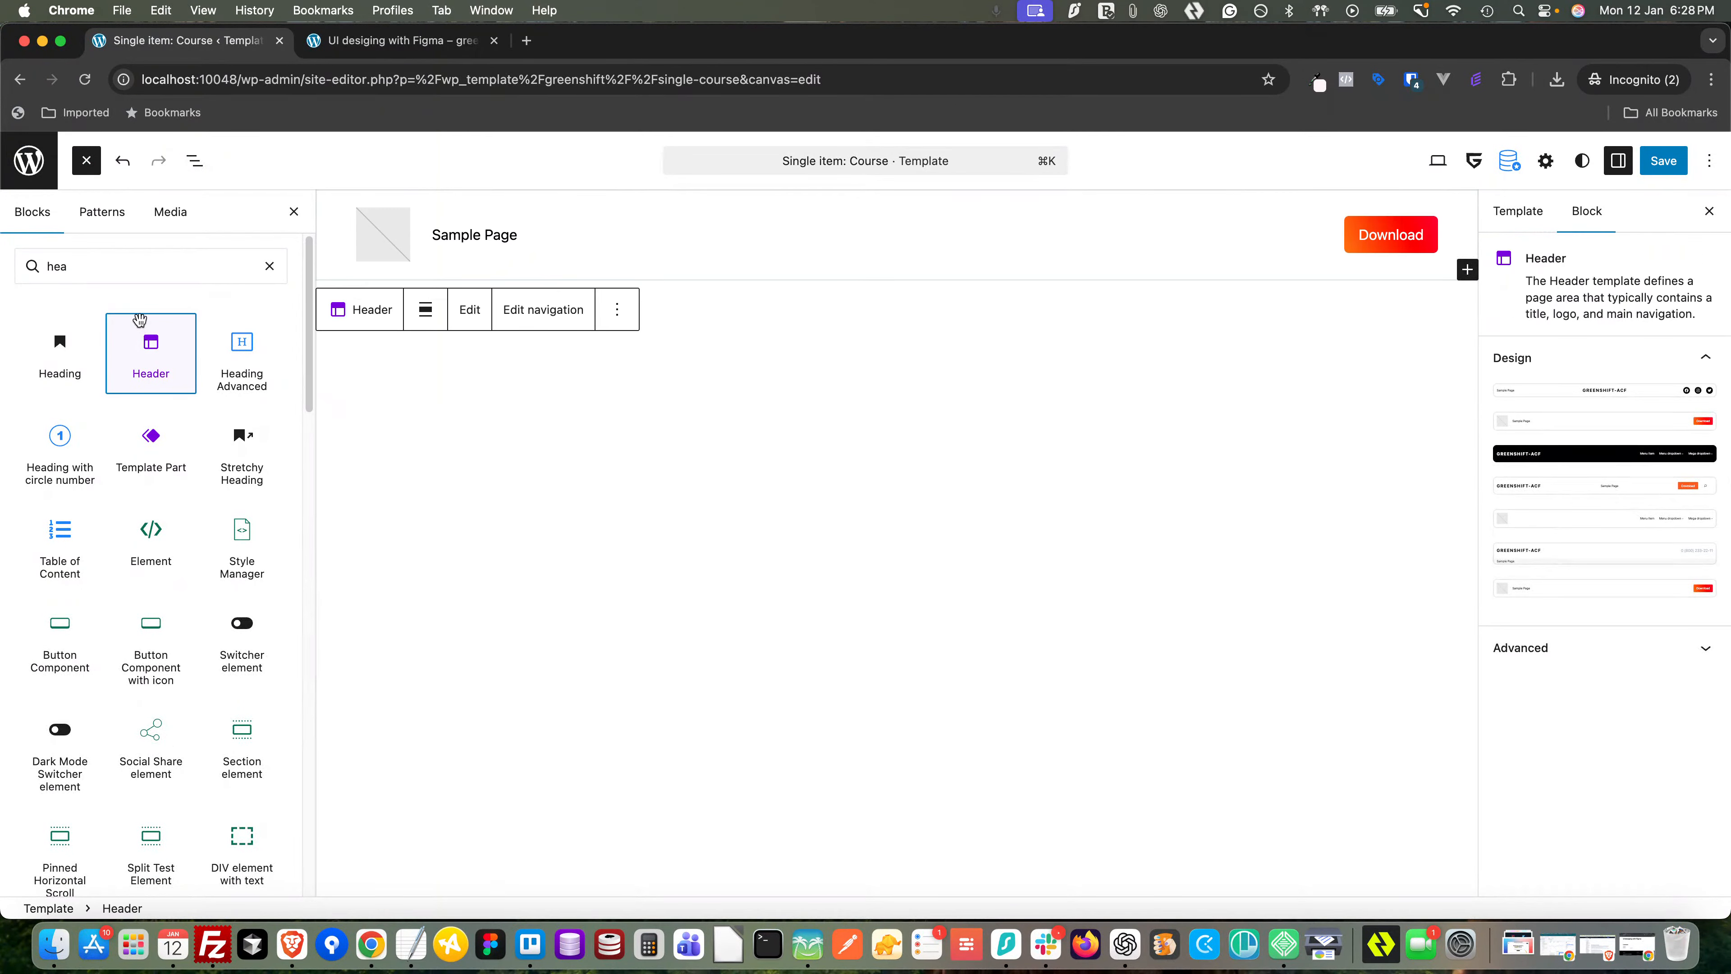
pyautogui.moveTo(102, 262); pyautogui.dragTo(36, 266)
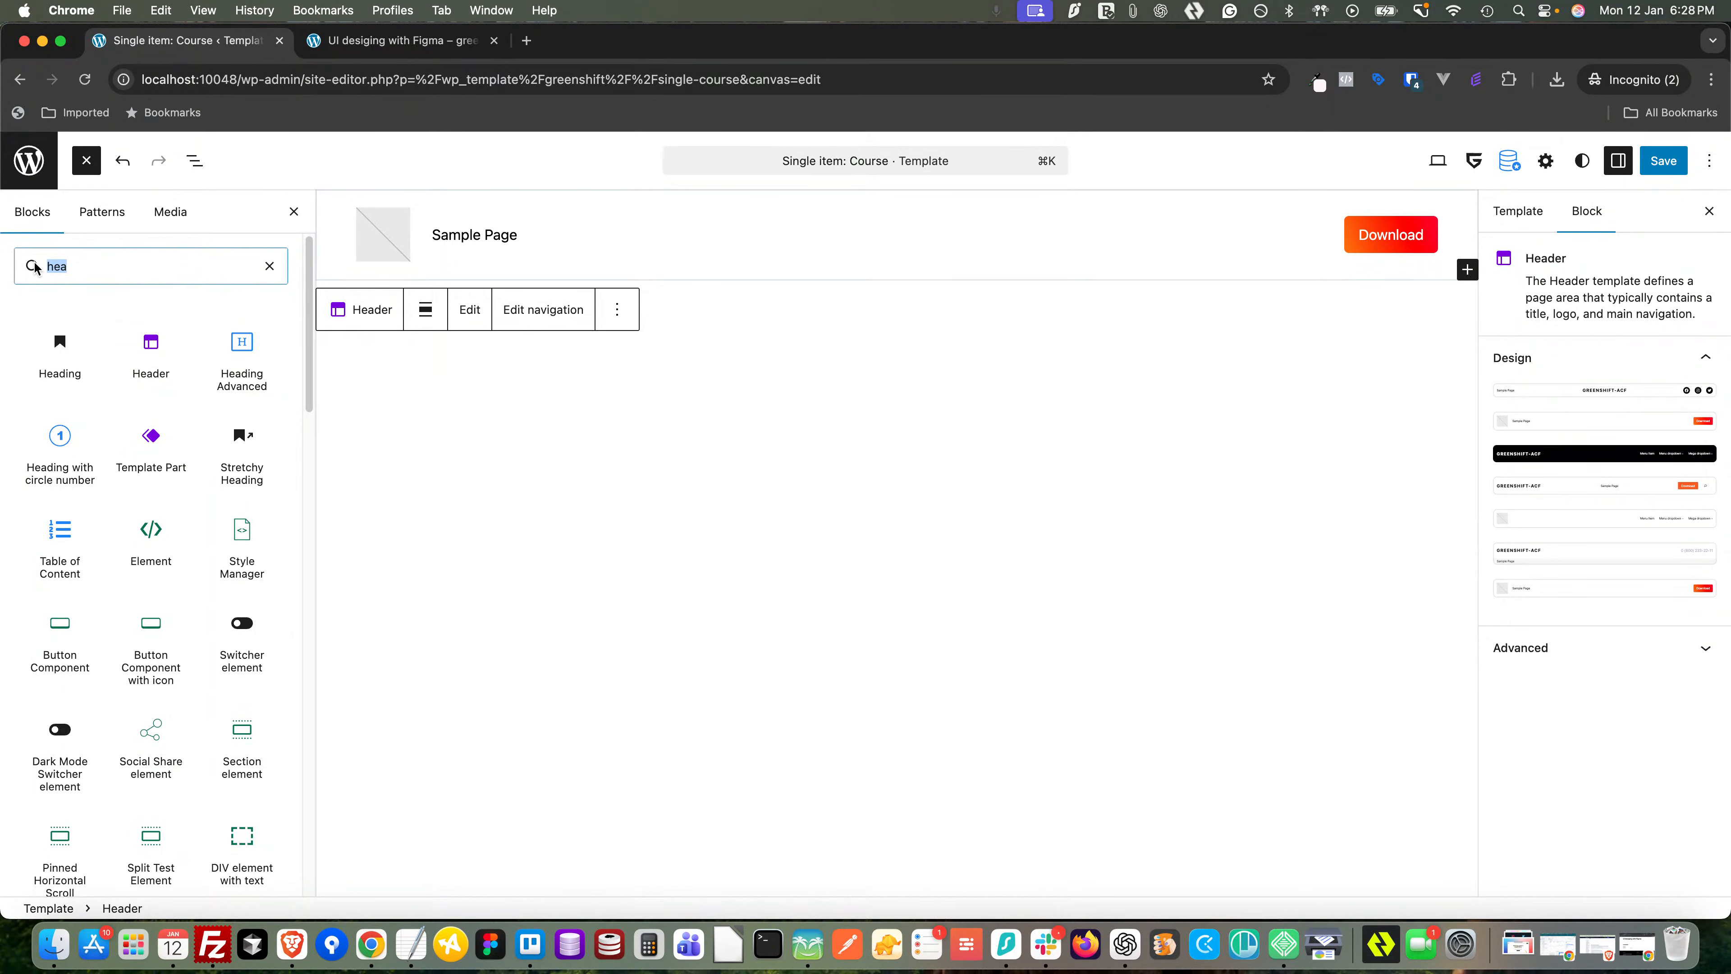
pyautogui.write('foot')
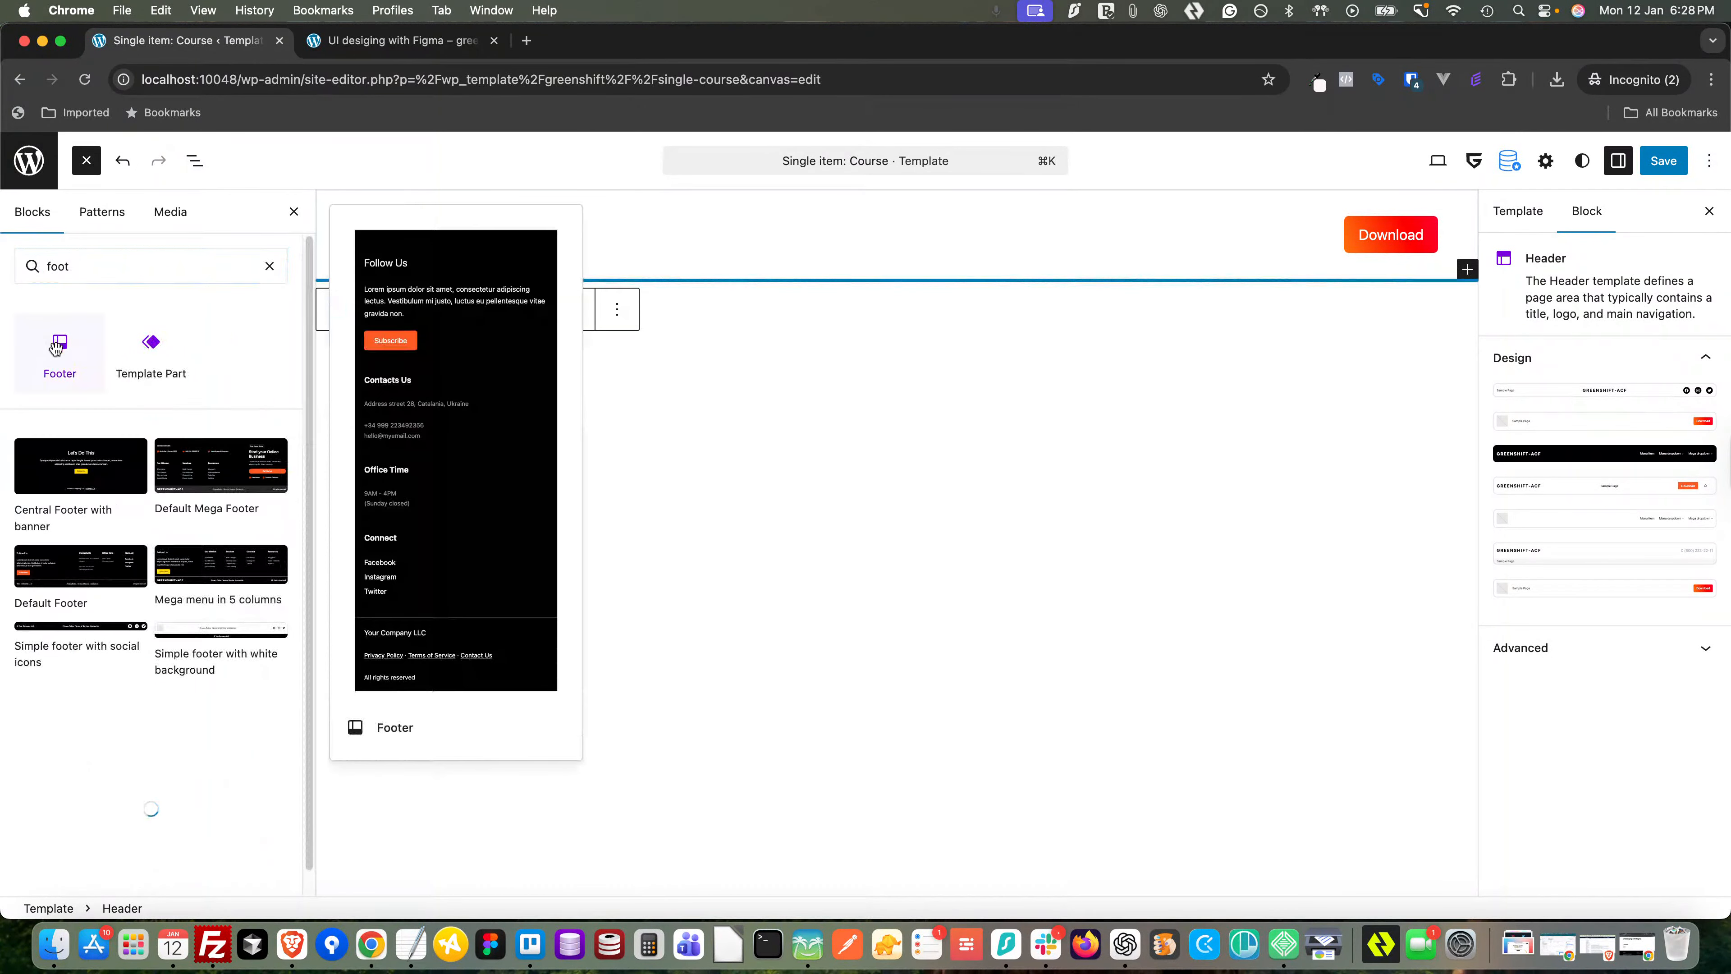
pyautogui.click(103, 345)
# - Insert a Greenshift Section element between the Header and the Footer
pyautogui.click(195, 161)
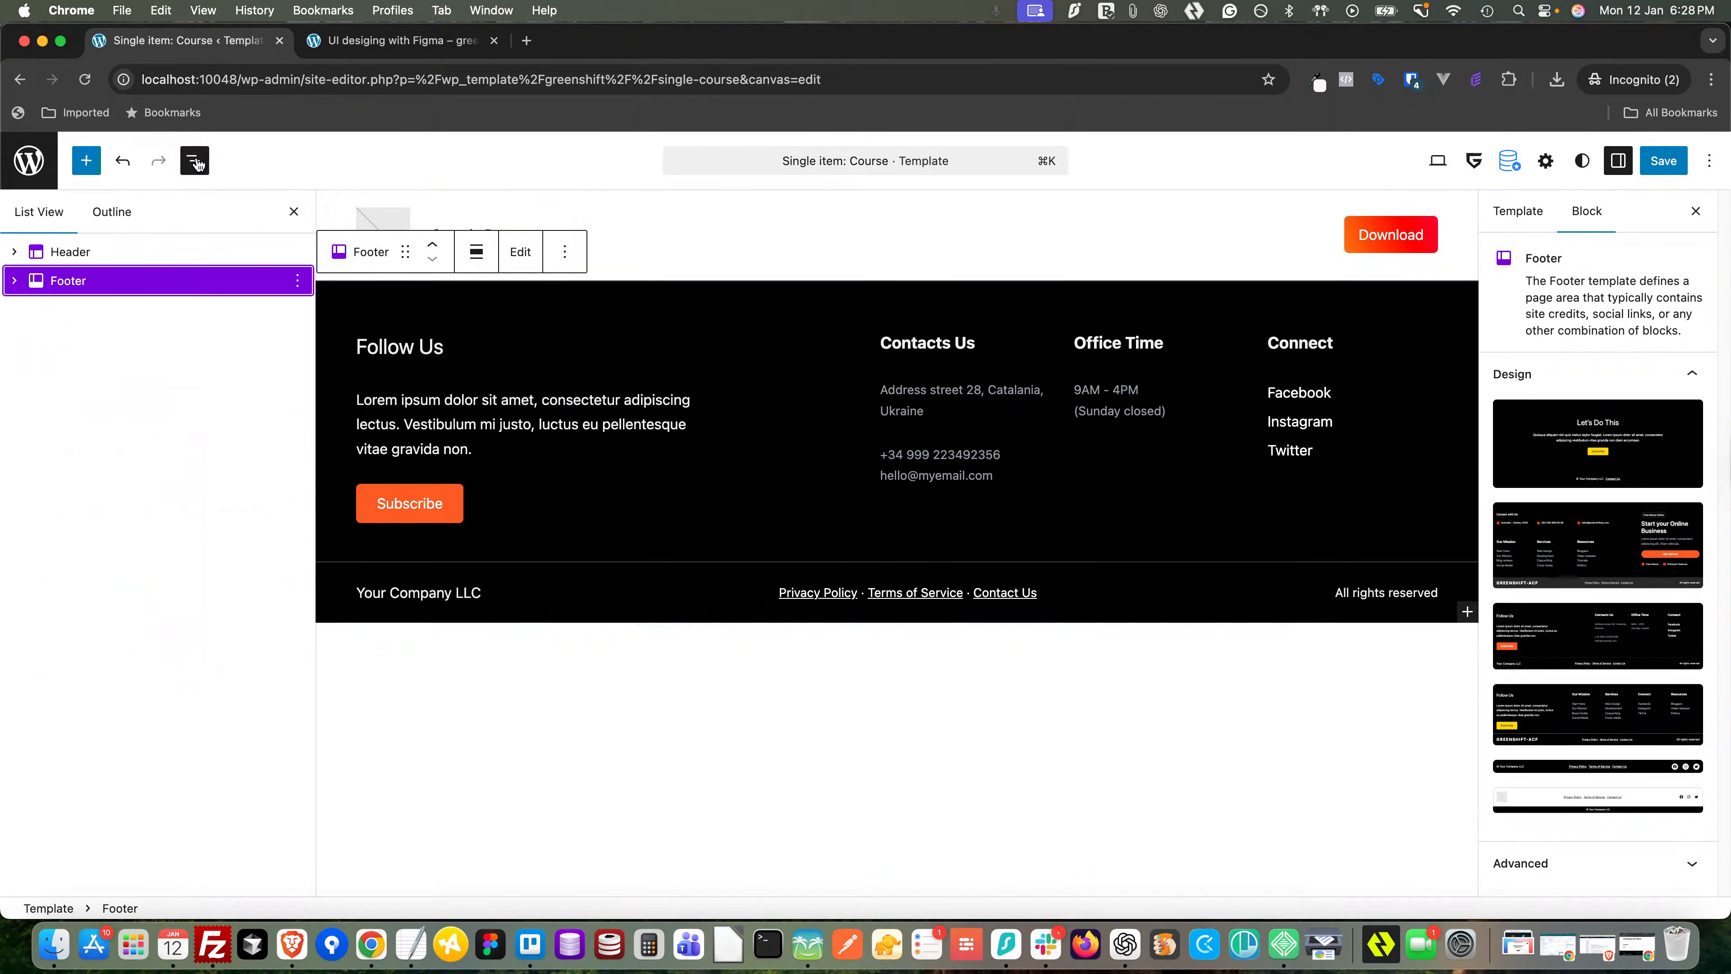
pyautogui.click(103, 250)
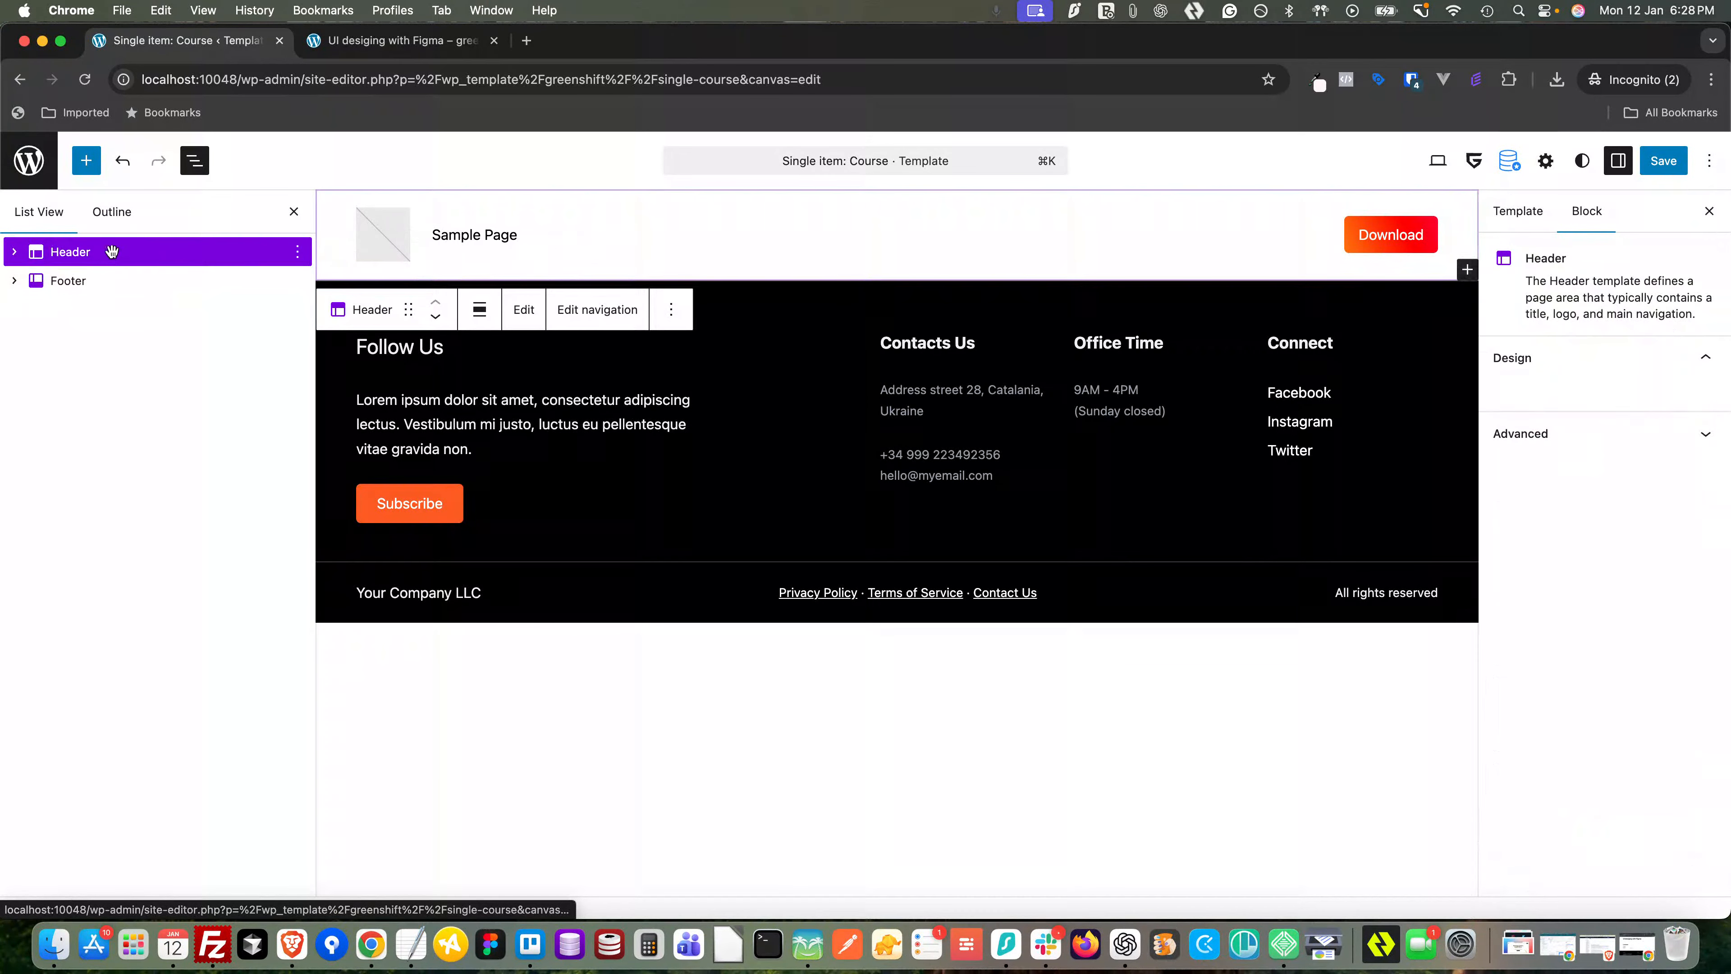
pyautogui.click(85, 160)
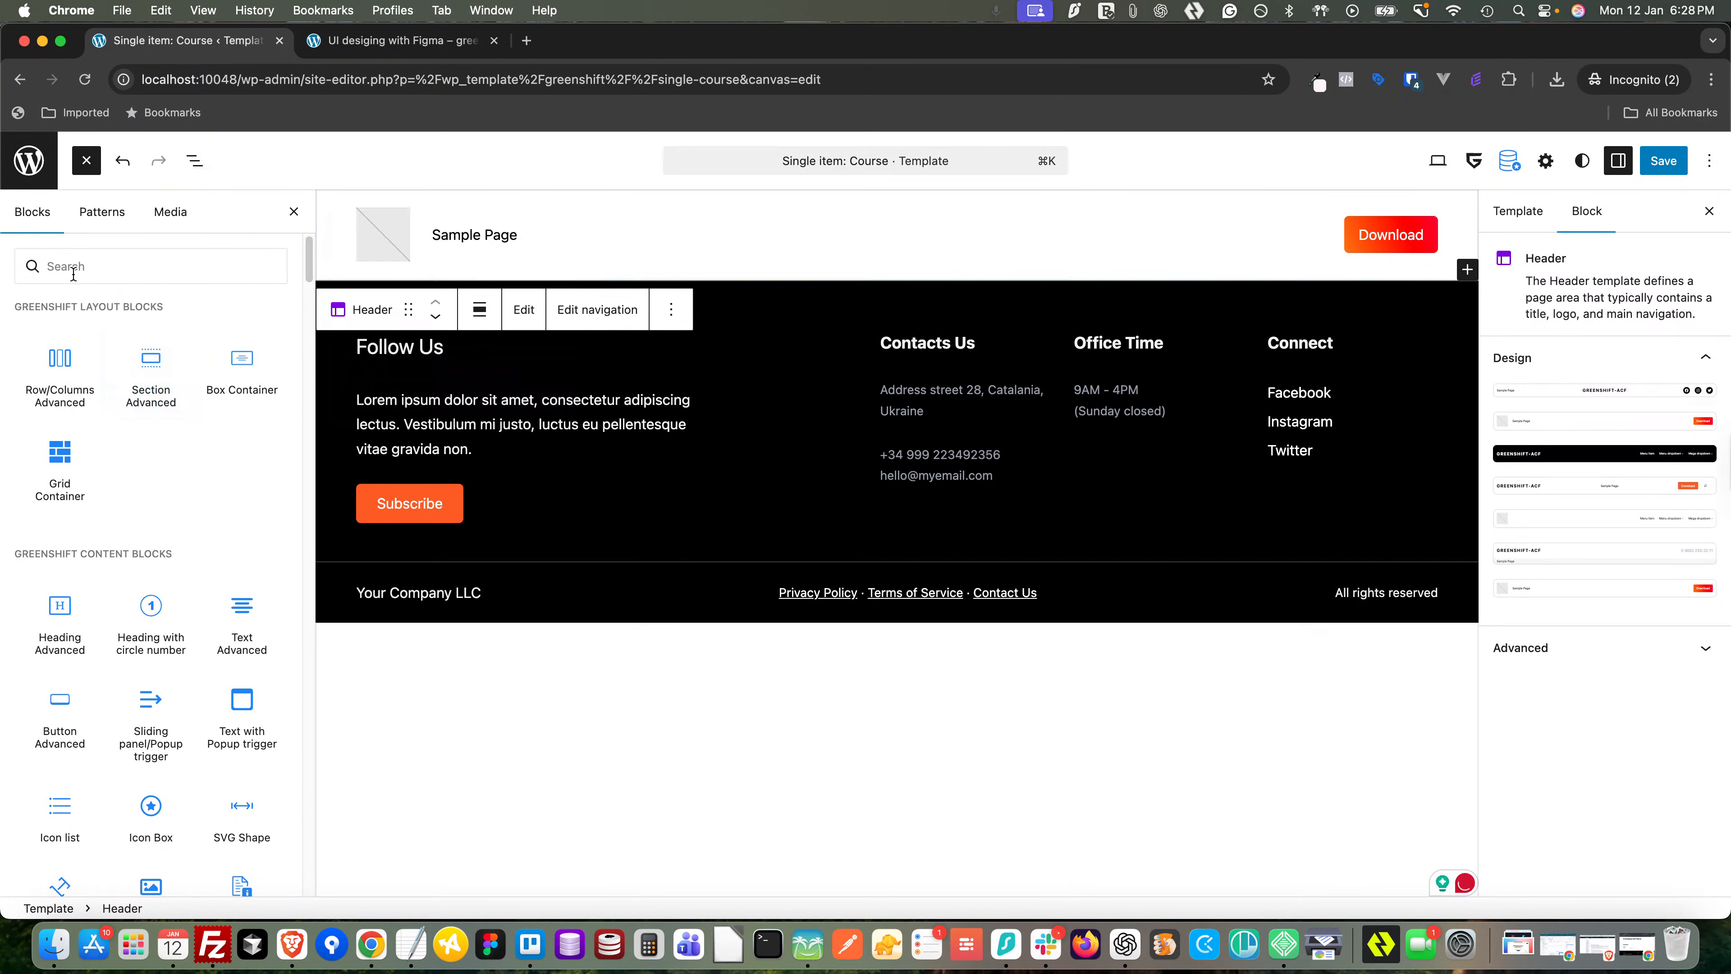
pyautogui.click(136, 266)
pyautogui.write('sect')
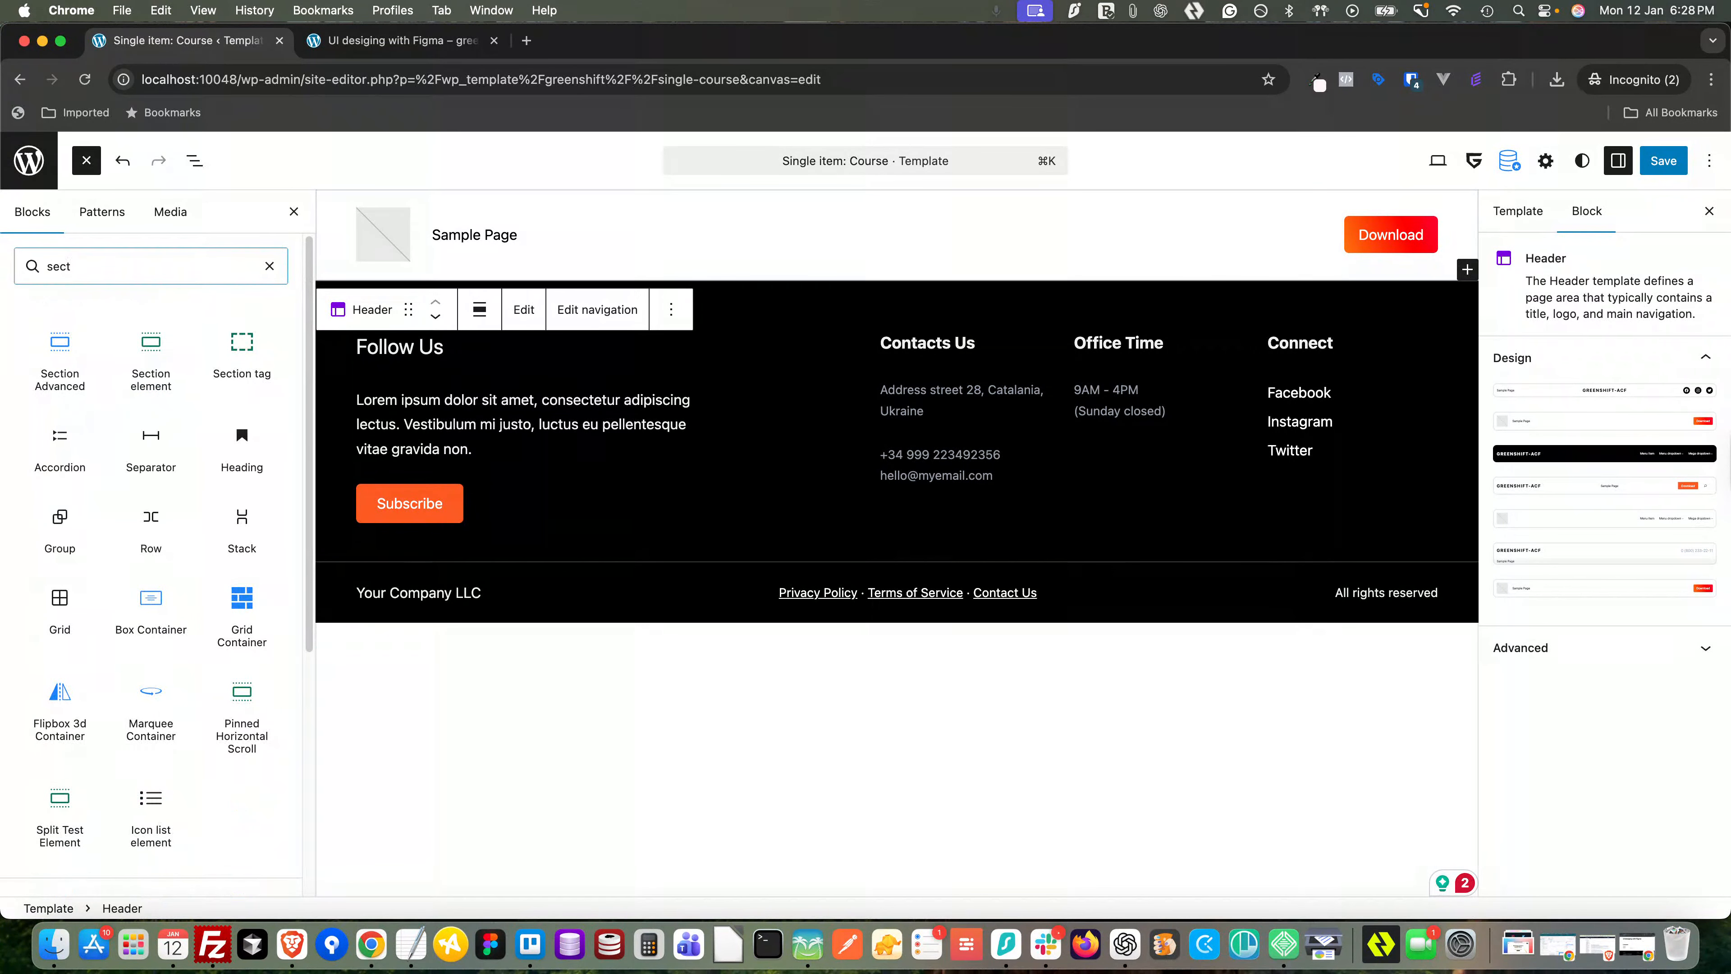
pyautogui.click(151, 355)
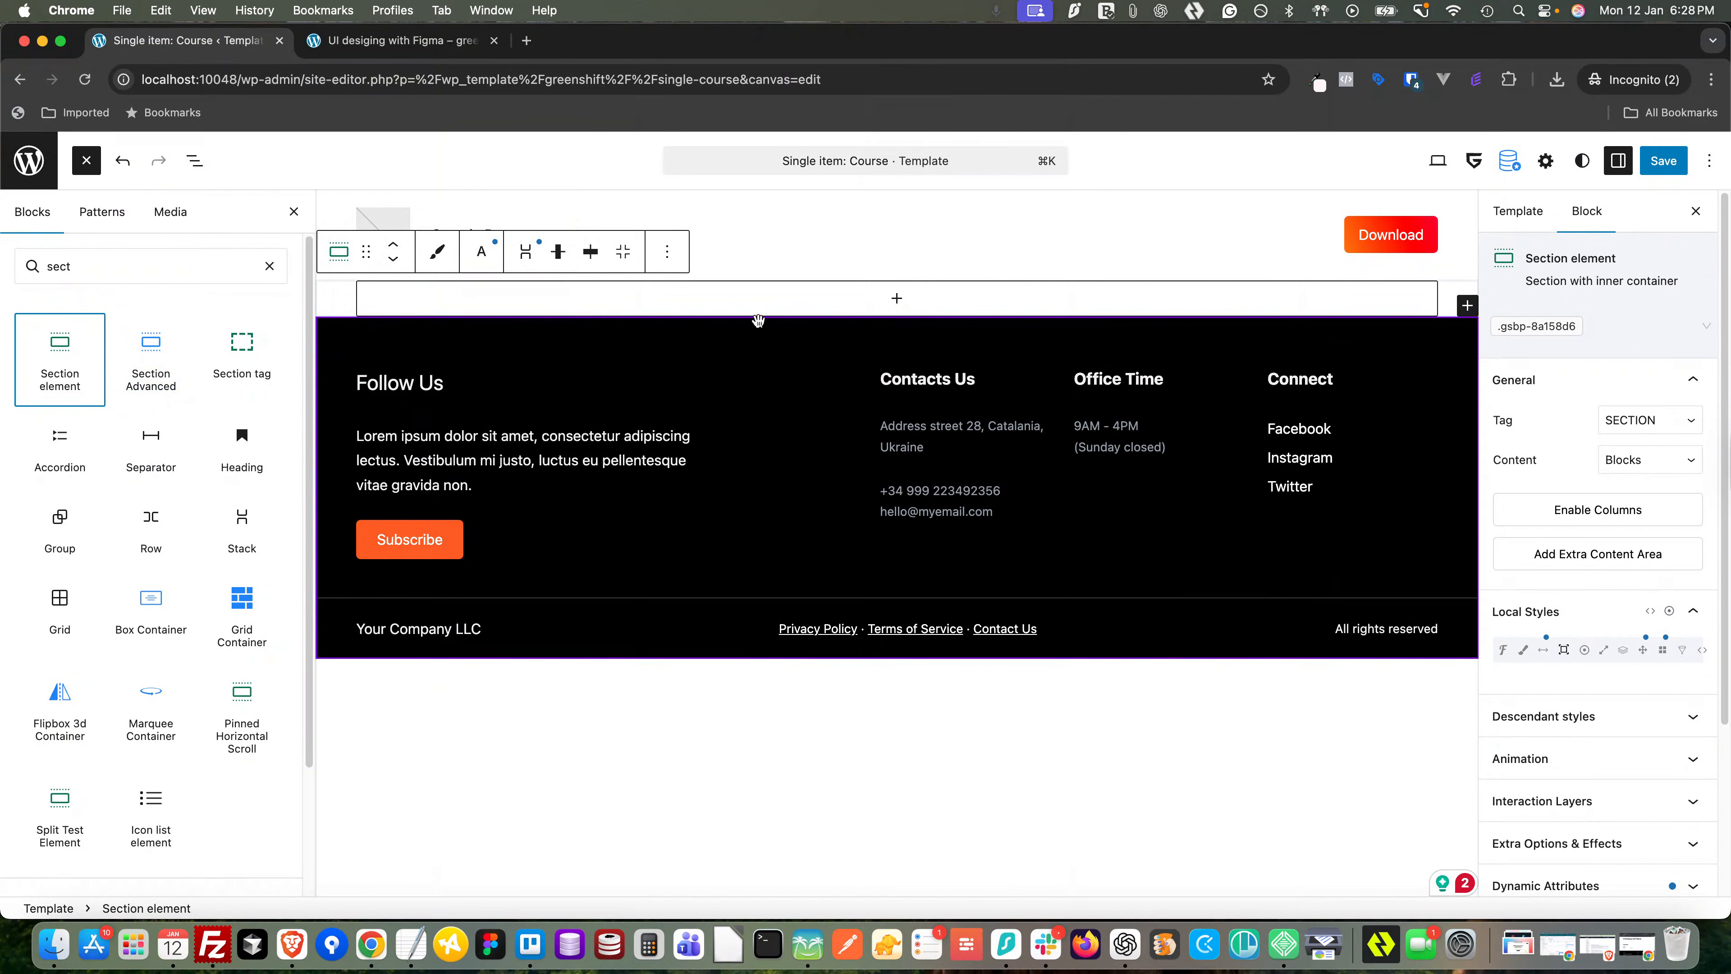
pyautogui.click(897, 298)
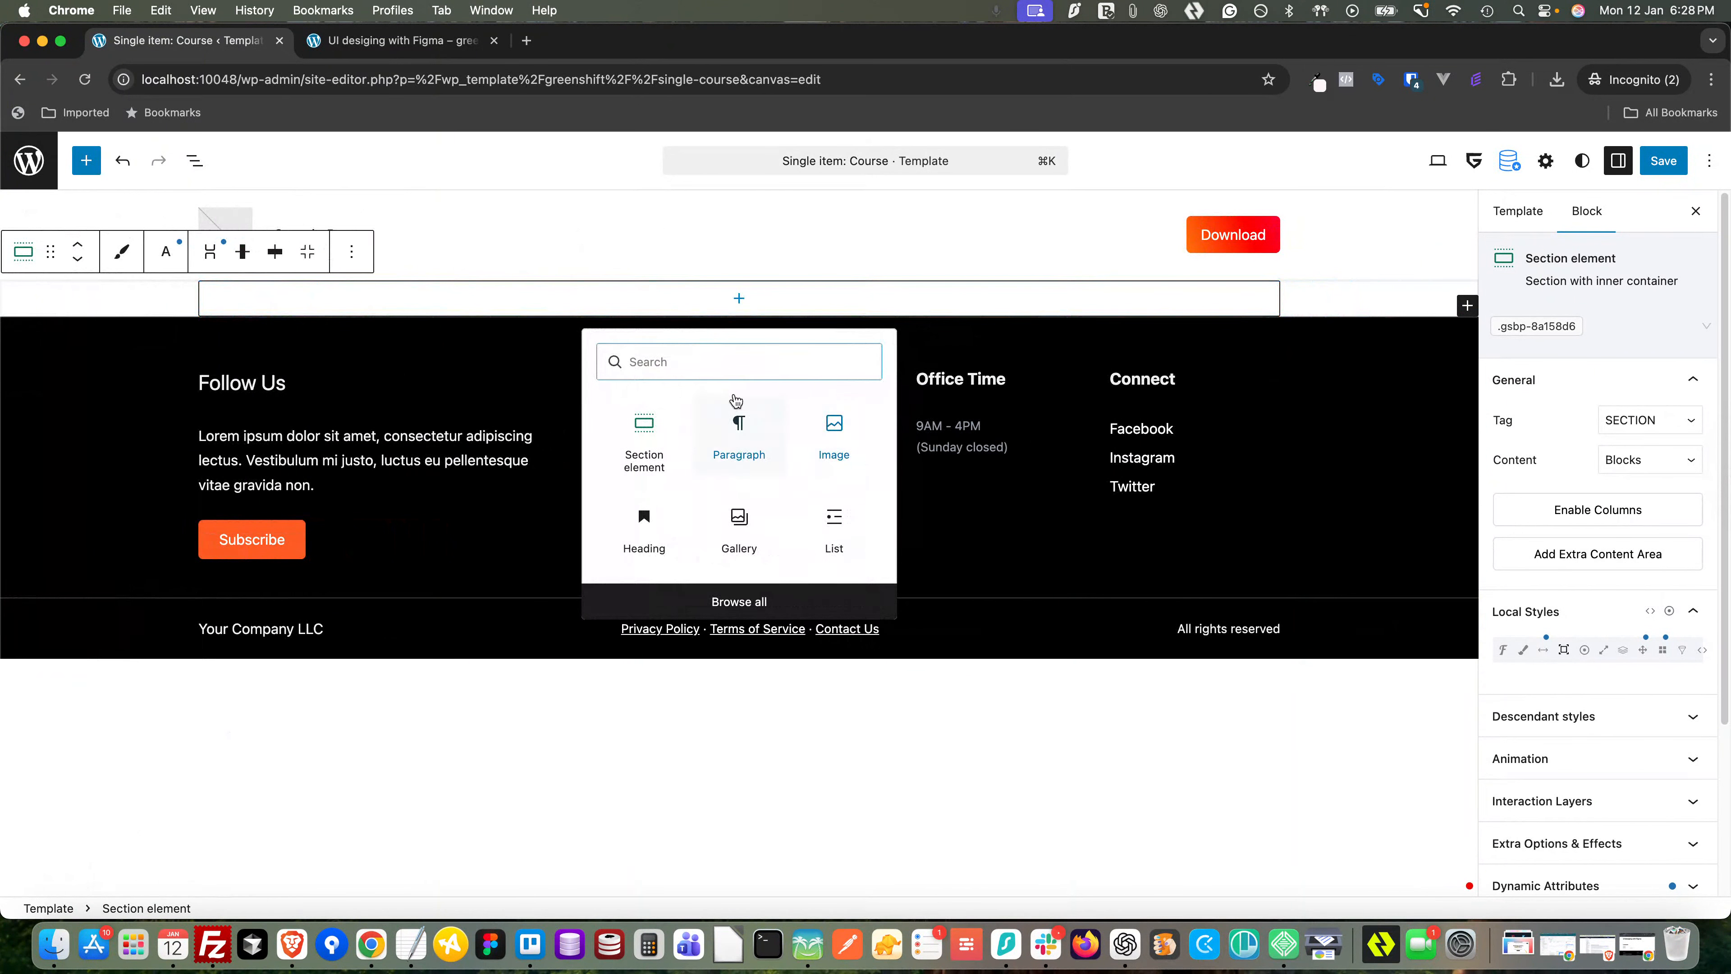
pyautogui.click(683, 368)
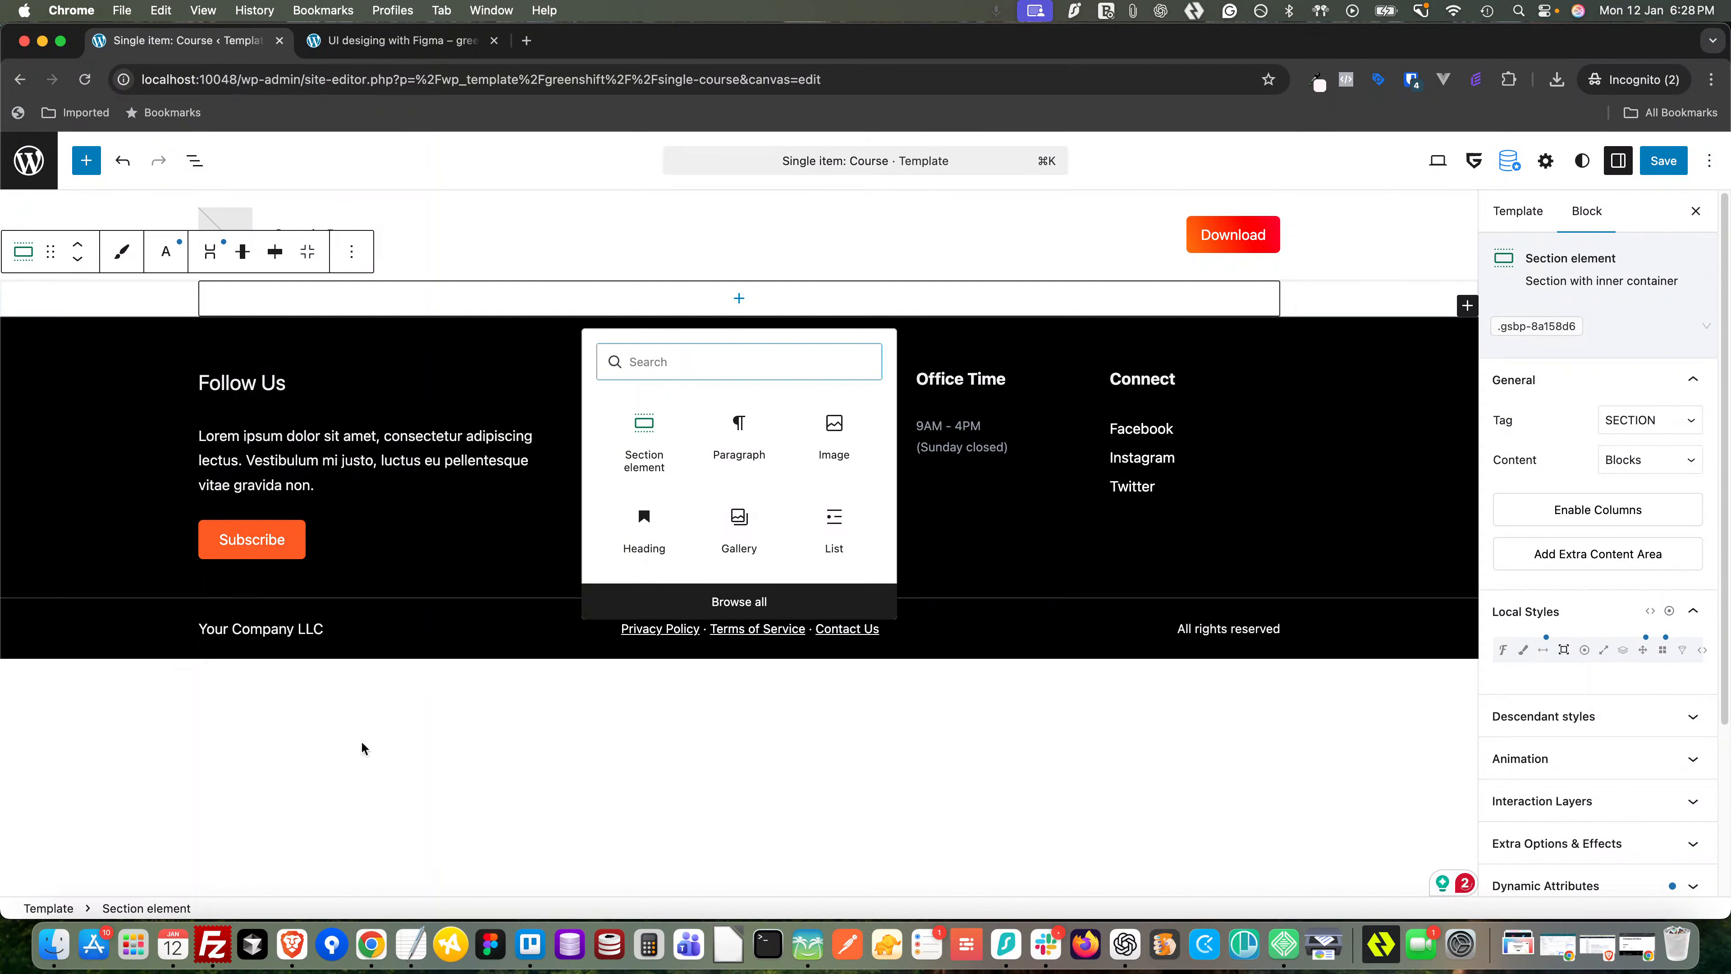
pyautogui.click(328, 833)
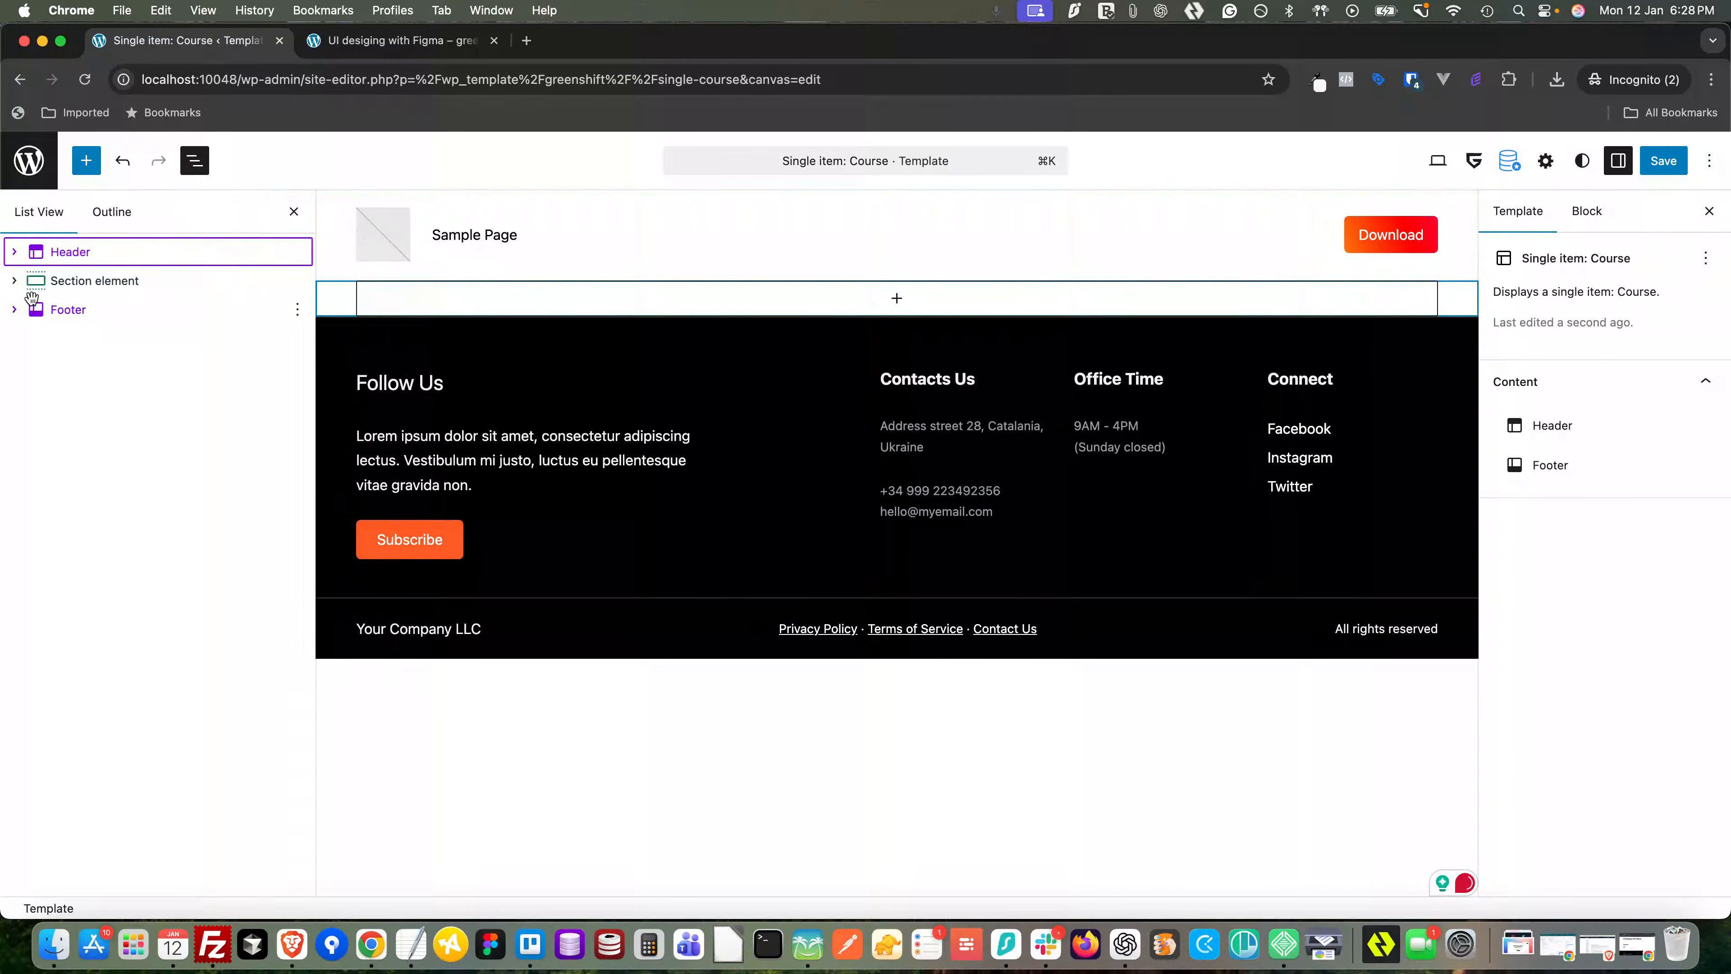
# - Add a DIV element inside the Content Area of the new Section element
pyautogui.click(14, 280)
pyautogui.click(93, 310)
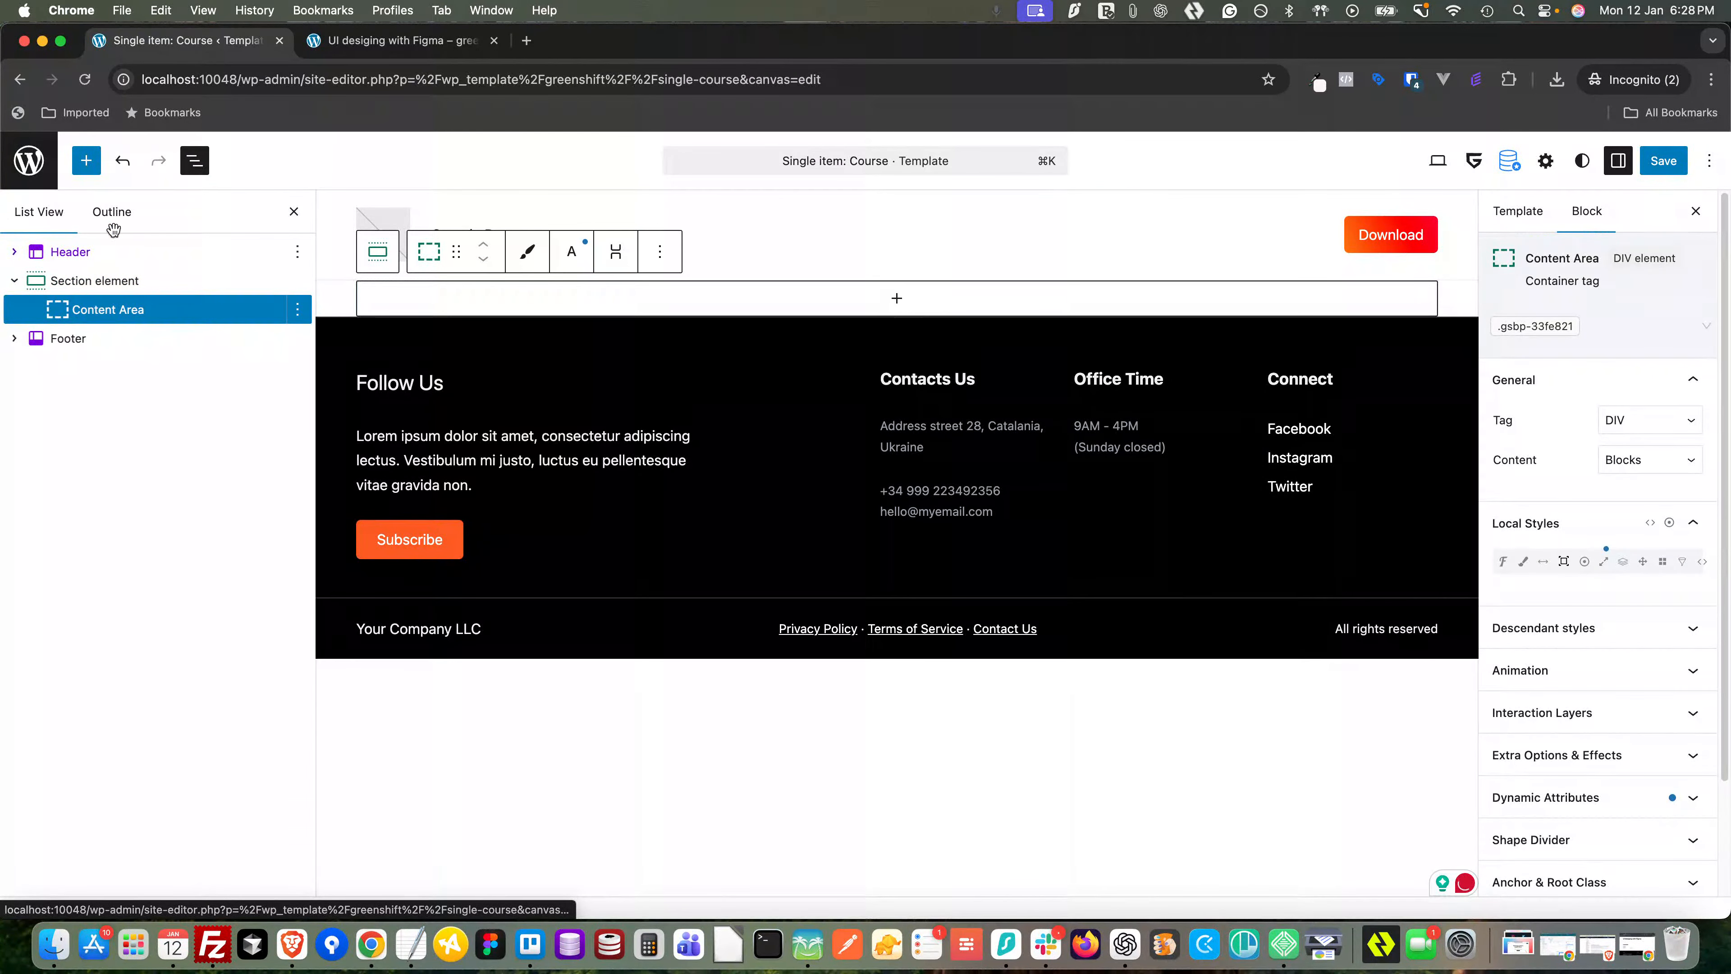
pyautogui.click(85, 160)
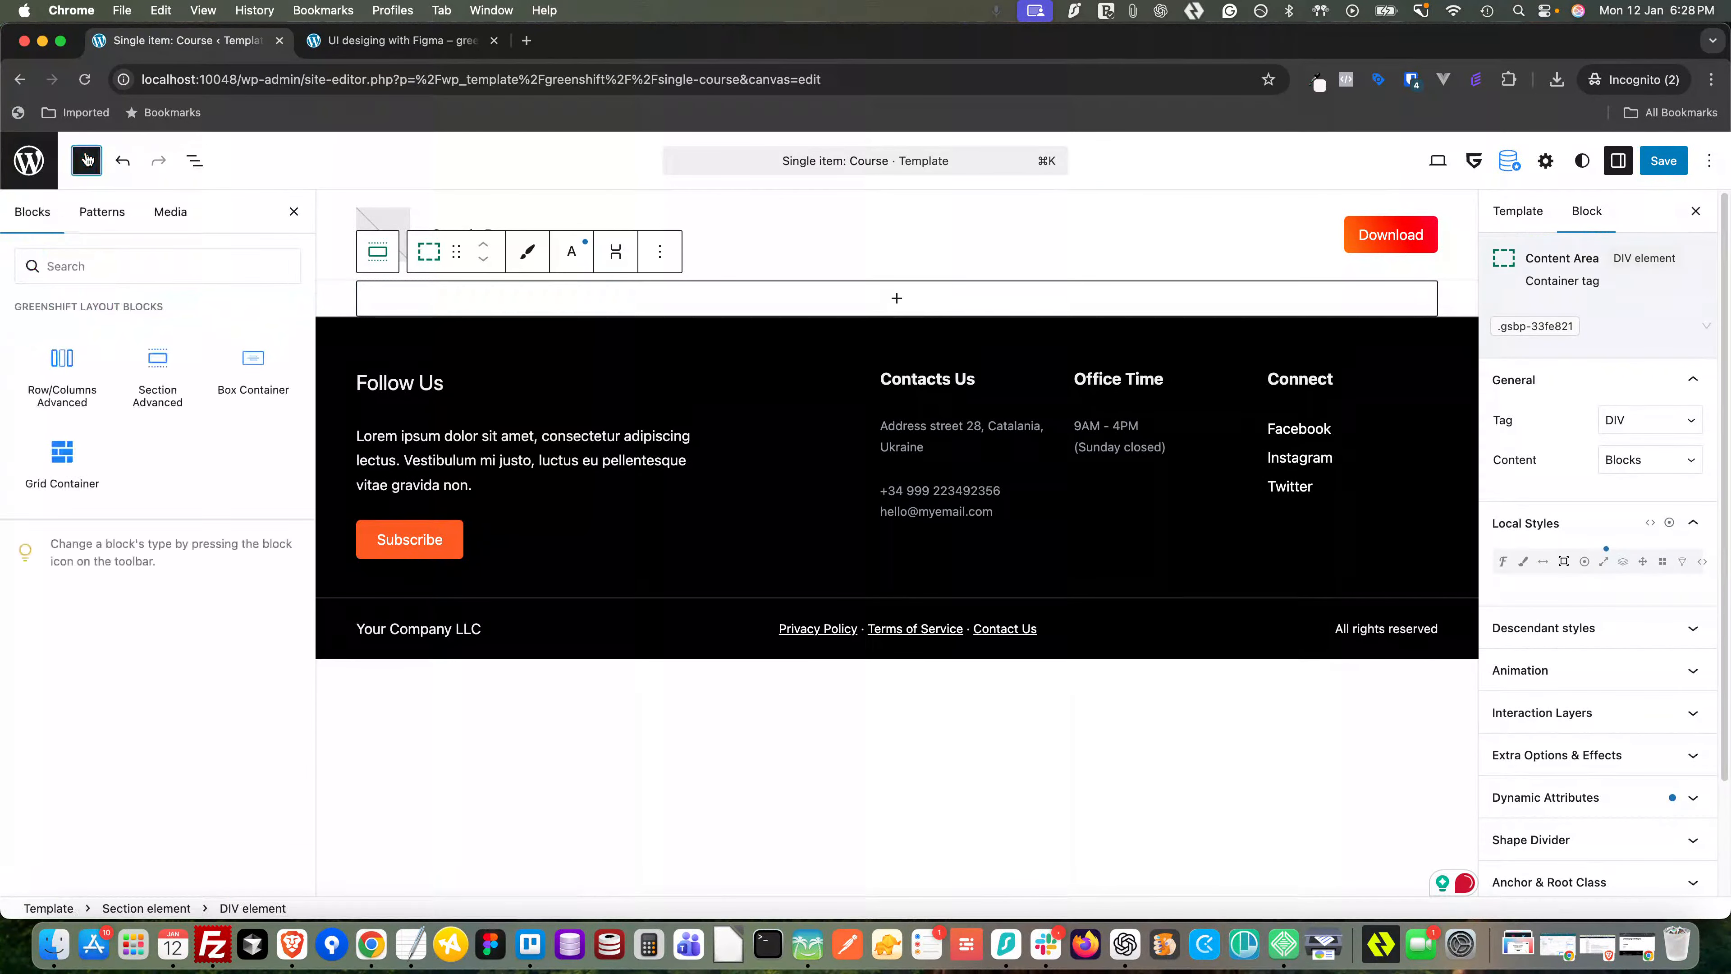
pyautogui.click(896, 298)
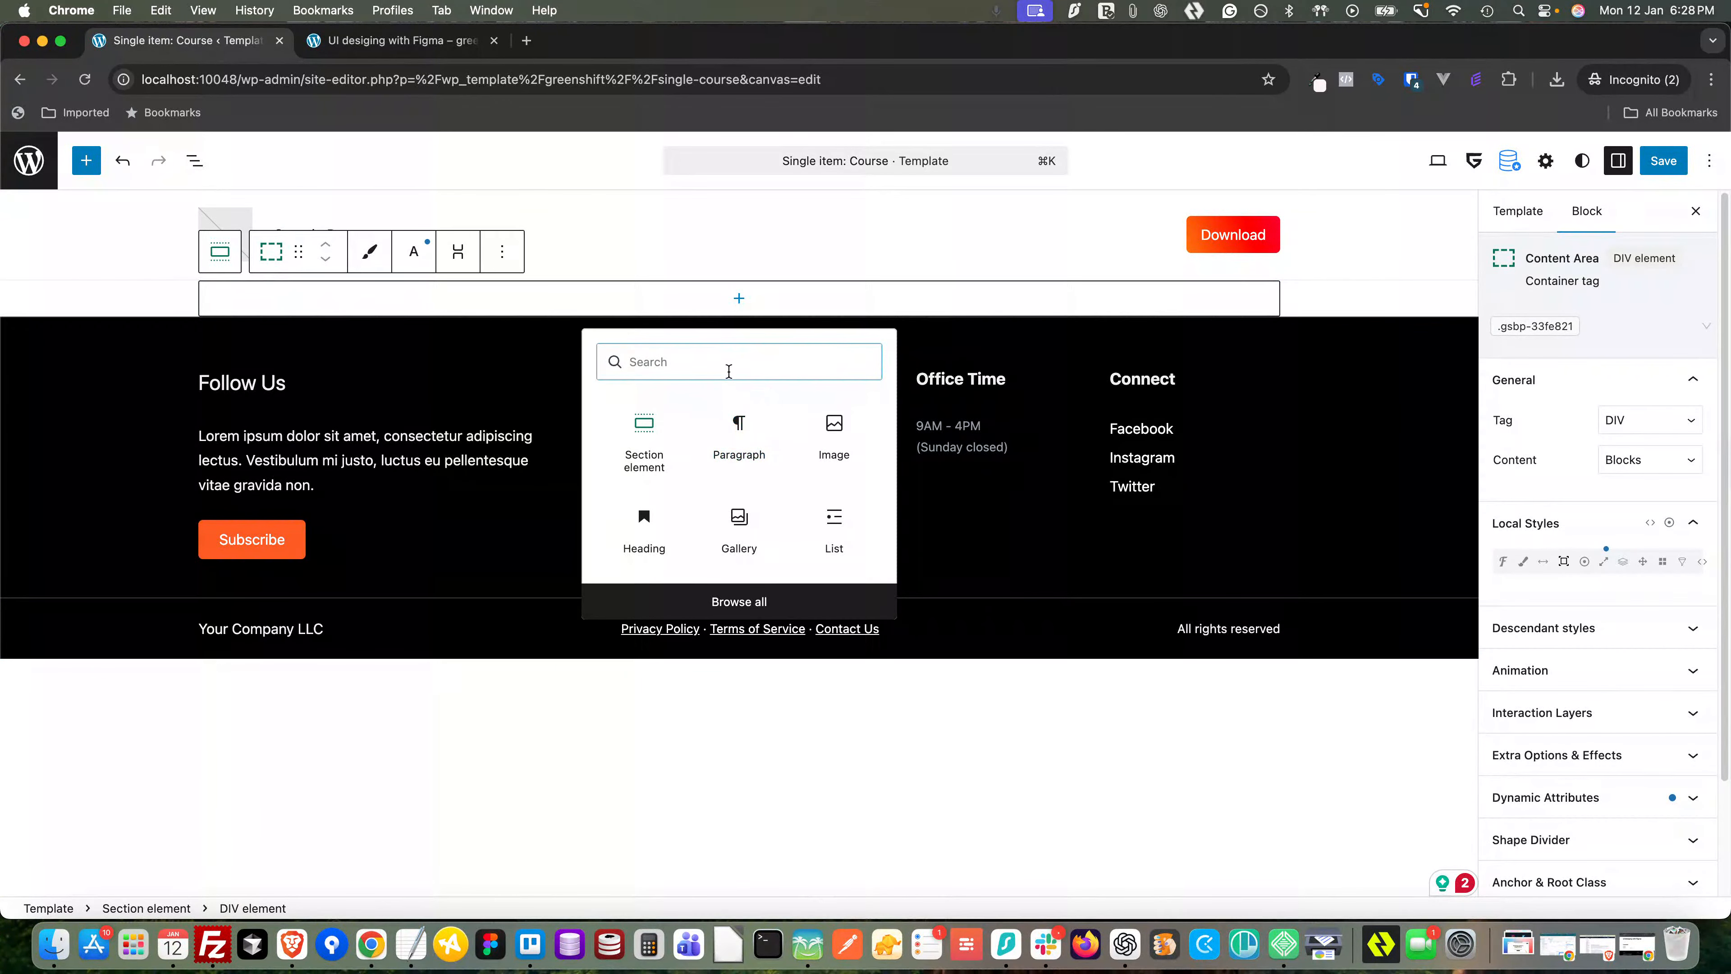
pyautogui.write('div')
pyautogui.click(742, 426)
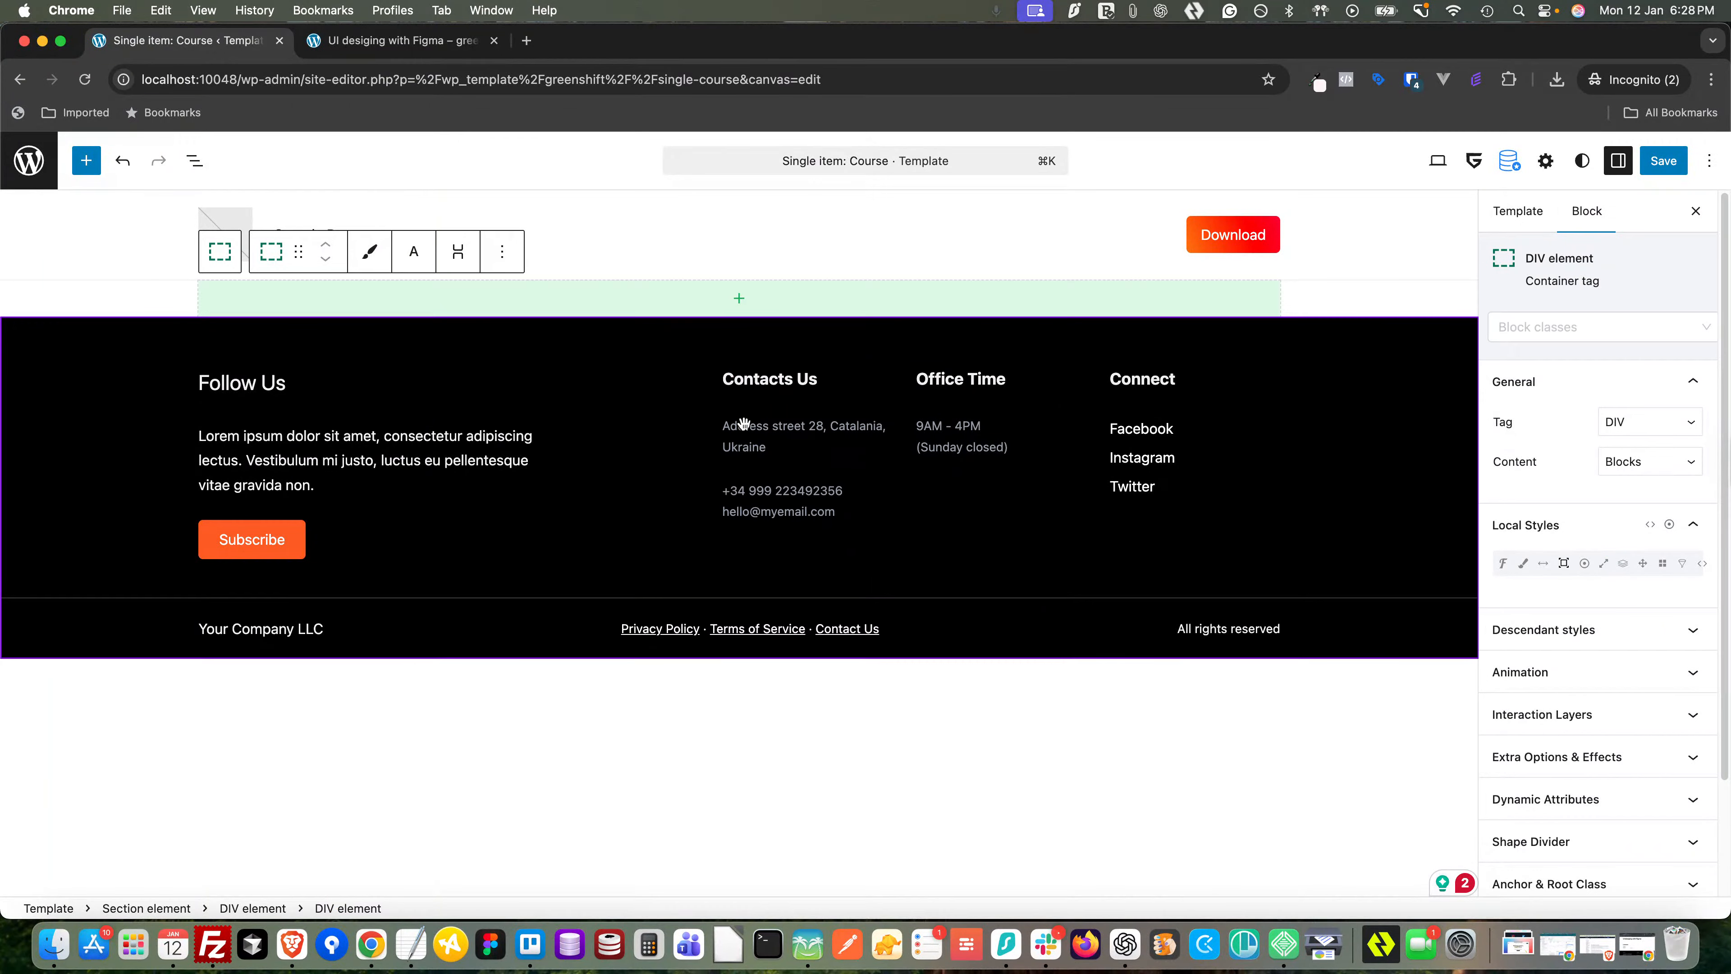
# - Nest a second DIV element inside the DIV within the Content Area
pyautogui.click(194, 160)
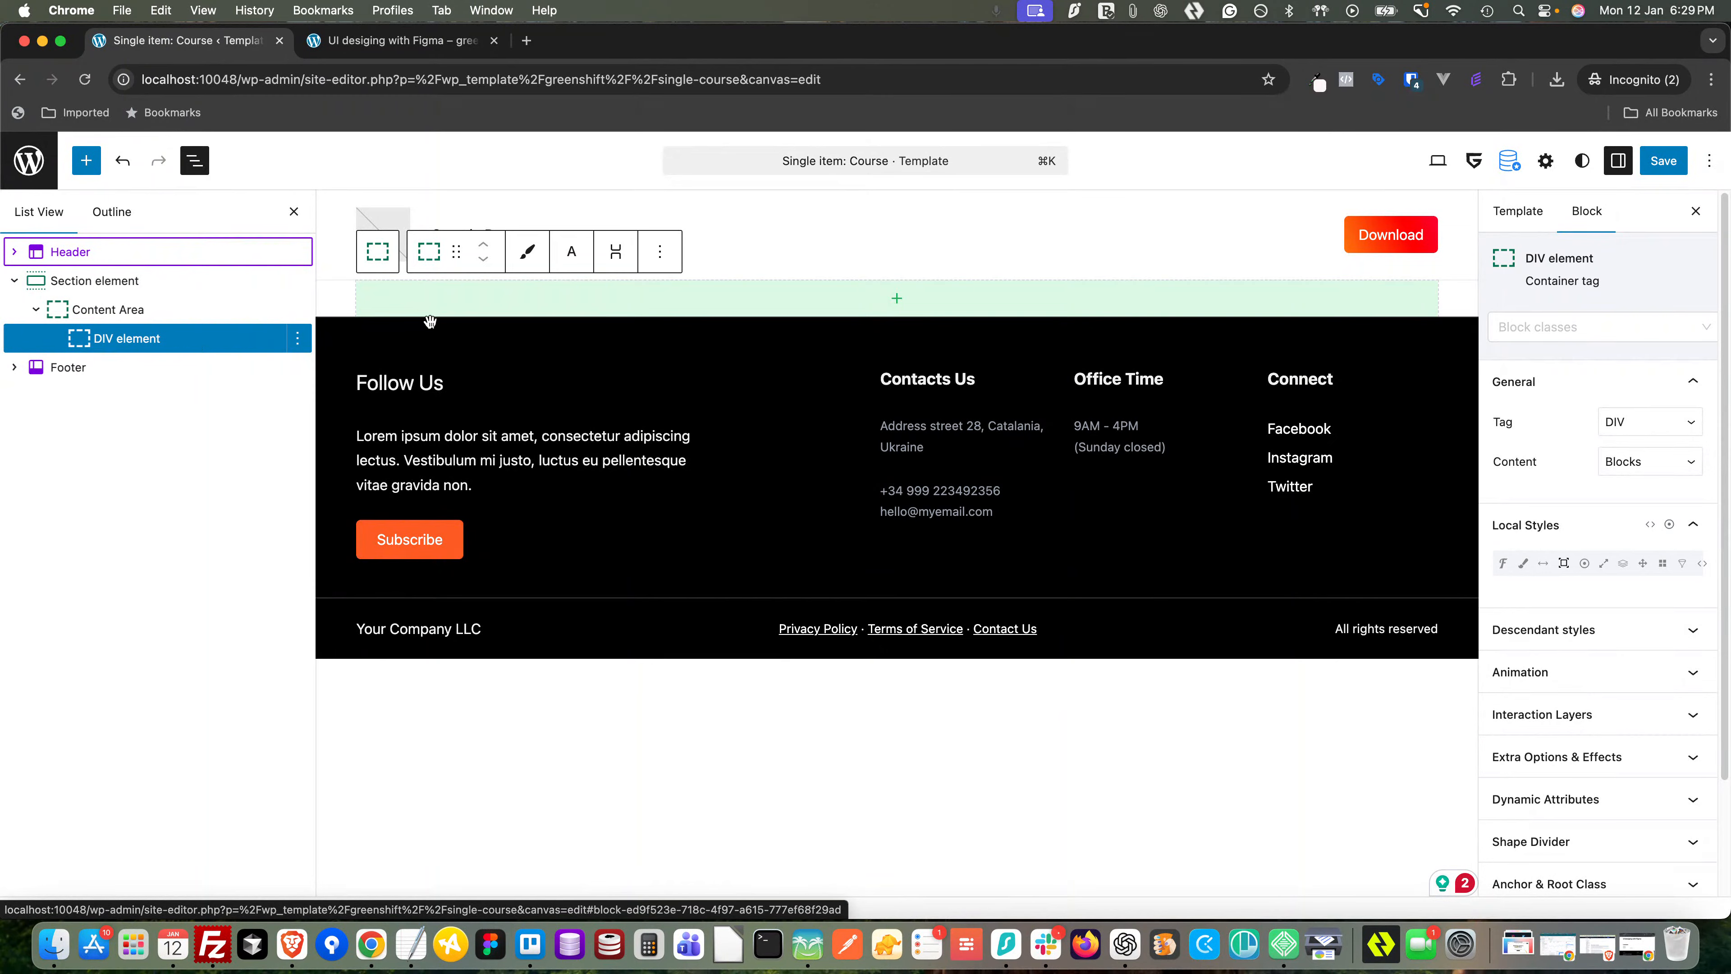
pyautogui.click(897, 298)
pyautogui.click(884, 432)
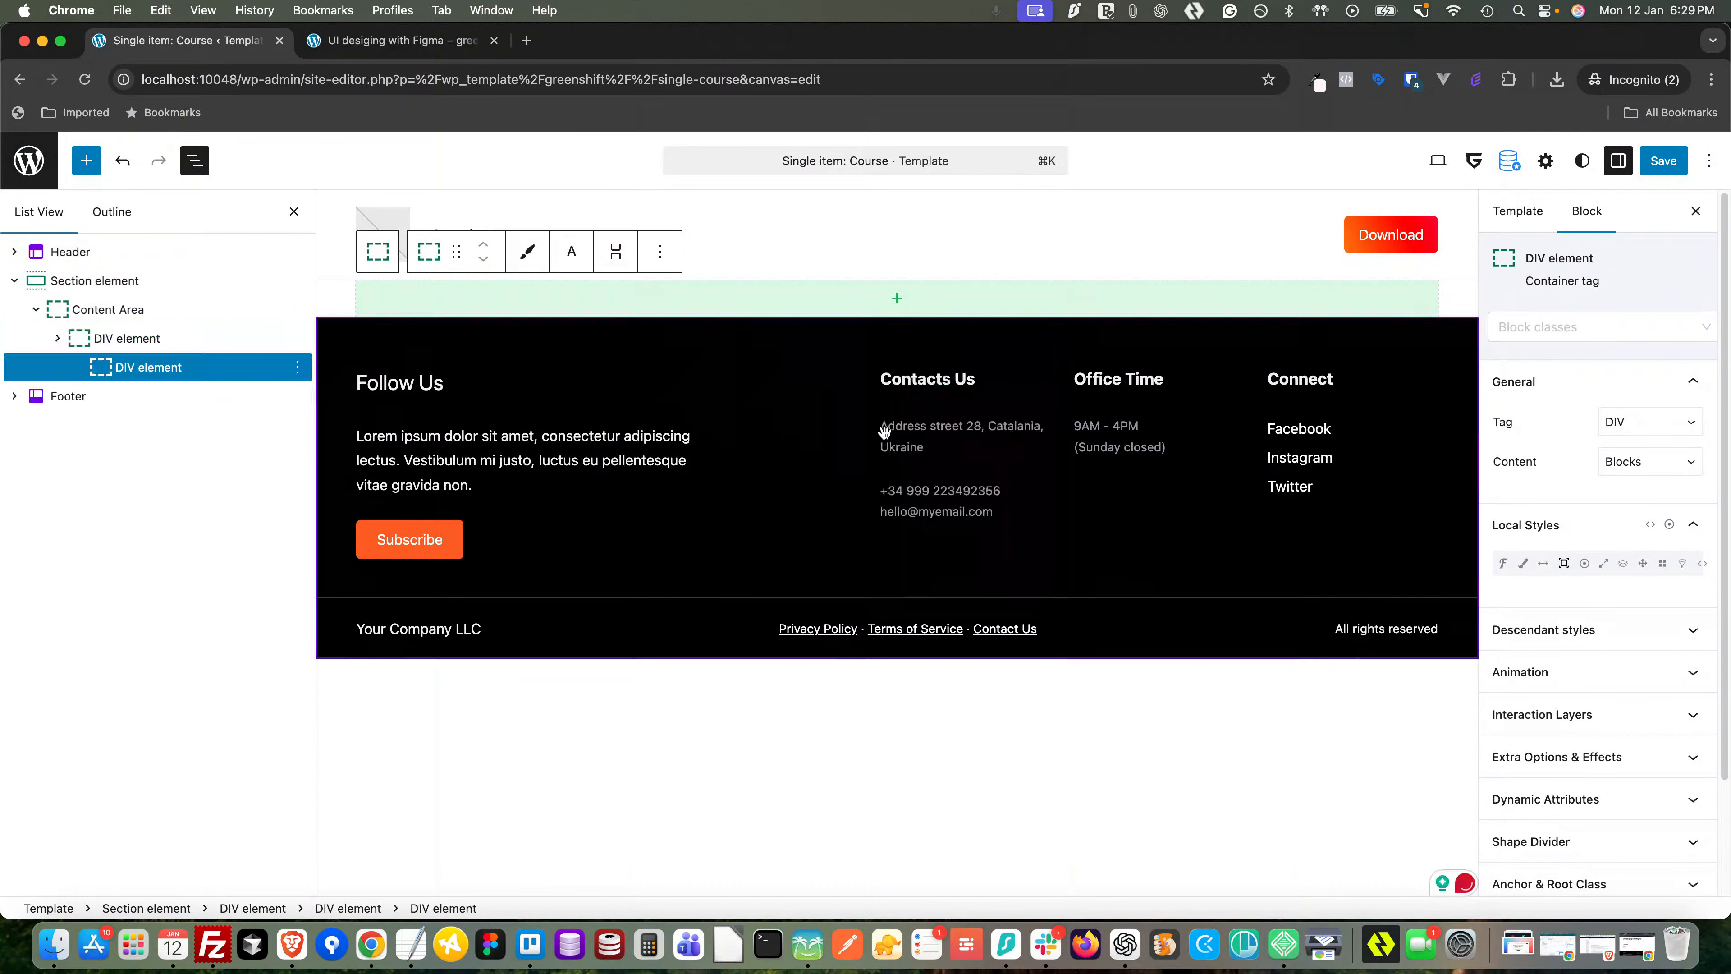
# - Turn the innermost DIV into a heading by setting its tag to H1 and its content type to Text
pyautogui.click(229, 370)
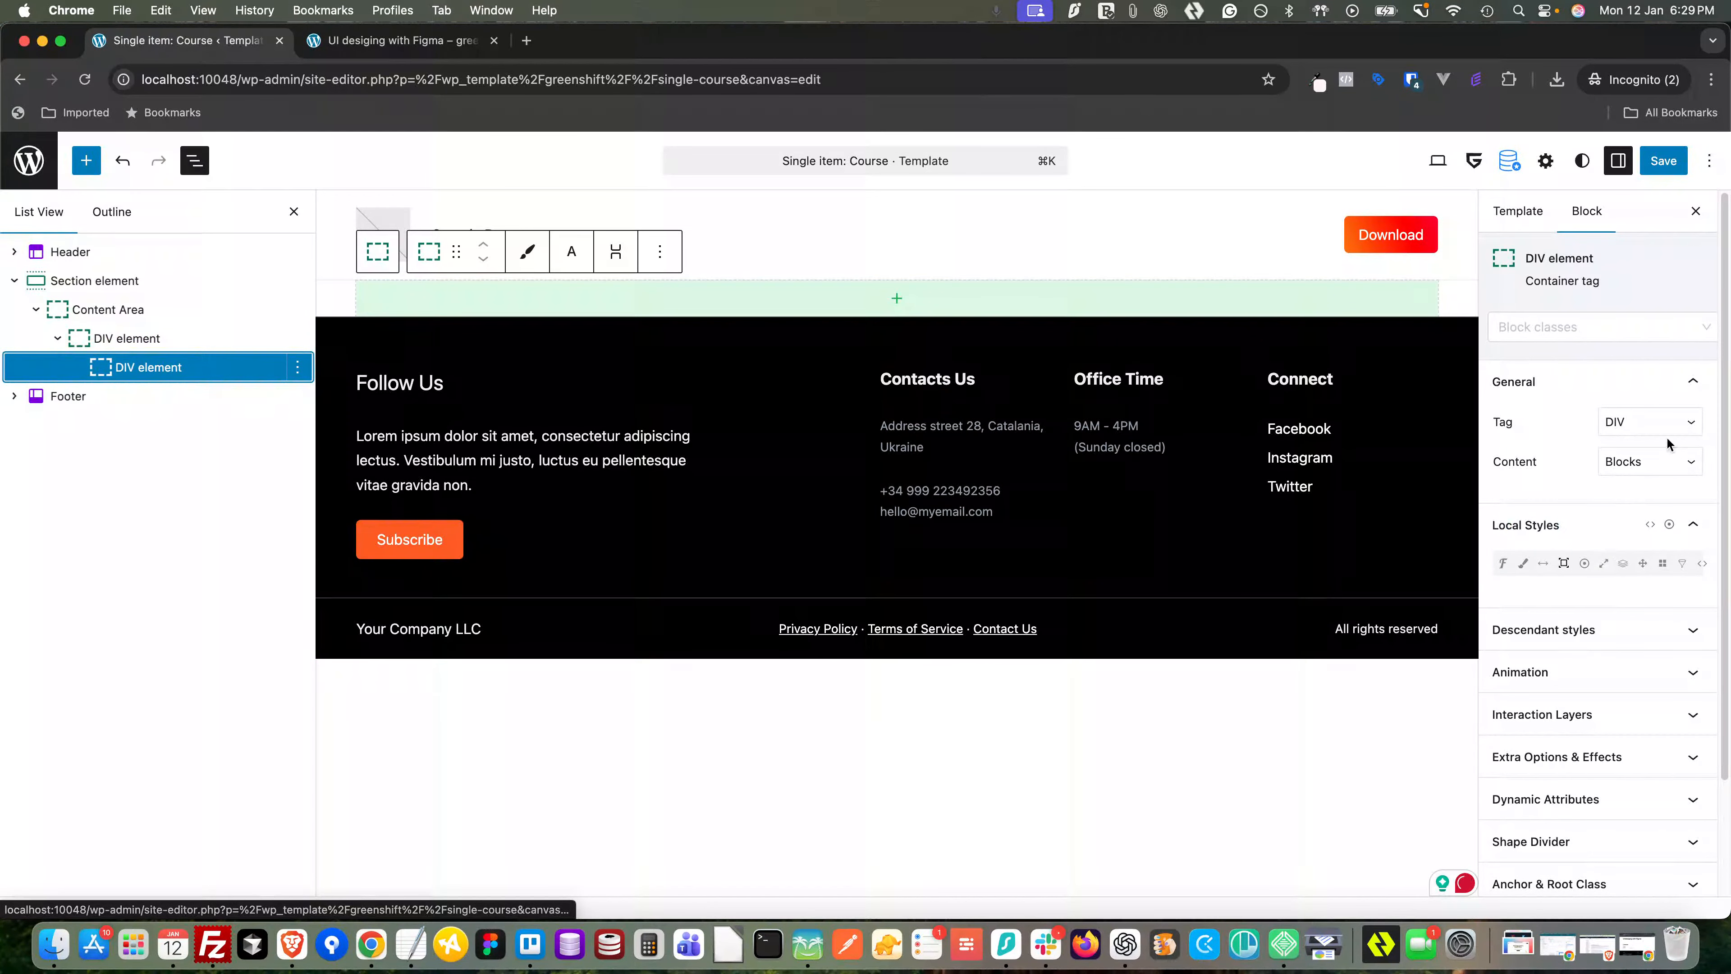
pyautogui.click(1642, 421)
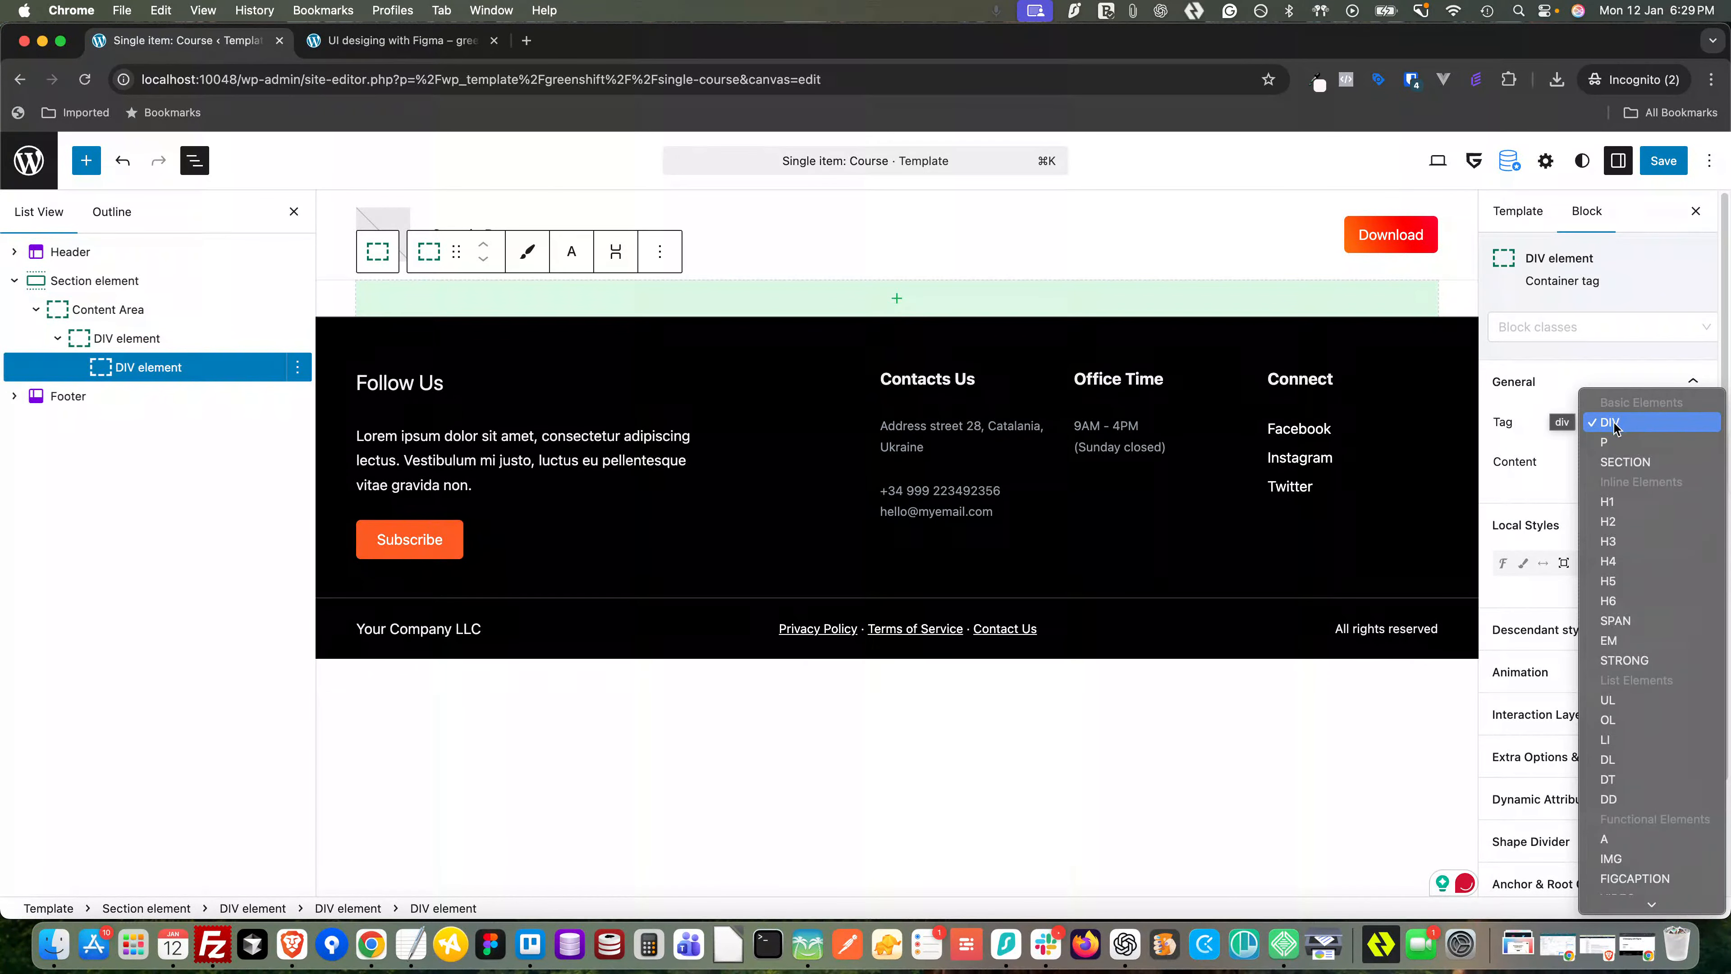
pyautogui.click(1610, 502)
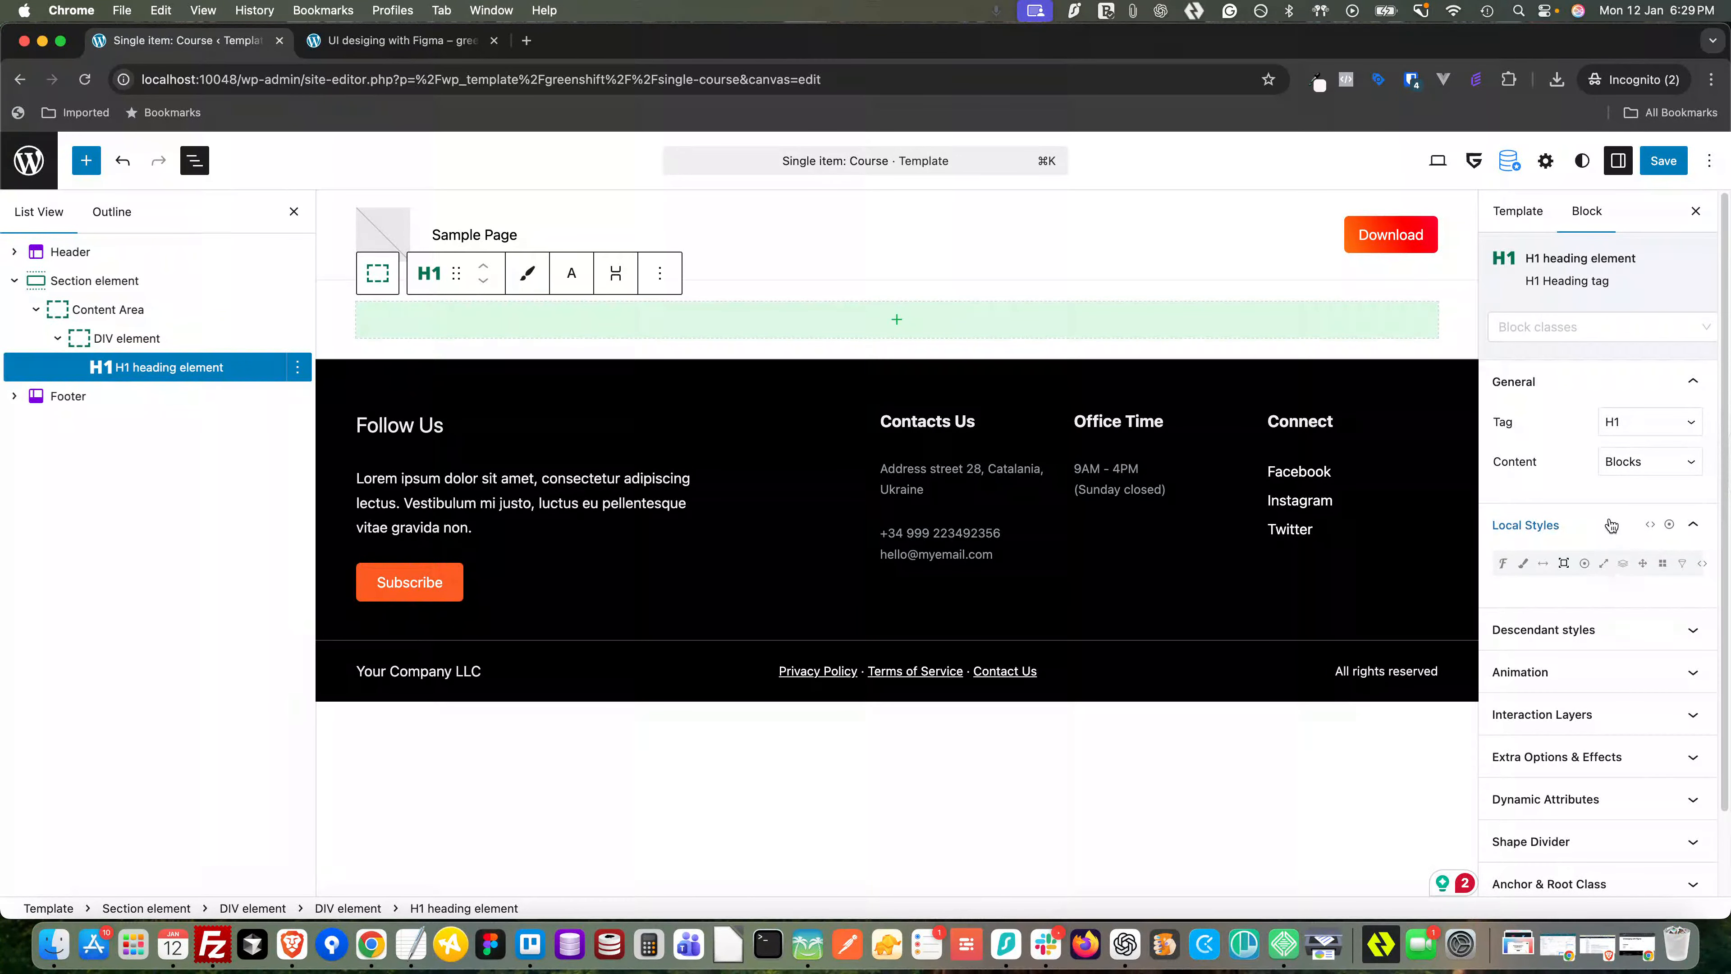
pyautogui.click(1623, 463)
pyautogui.click(1617, 427)
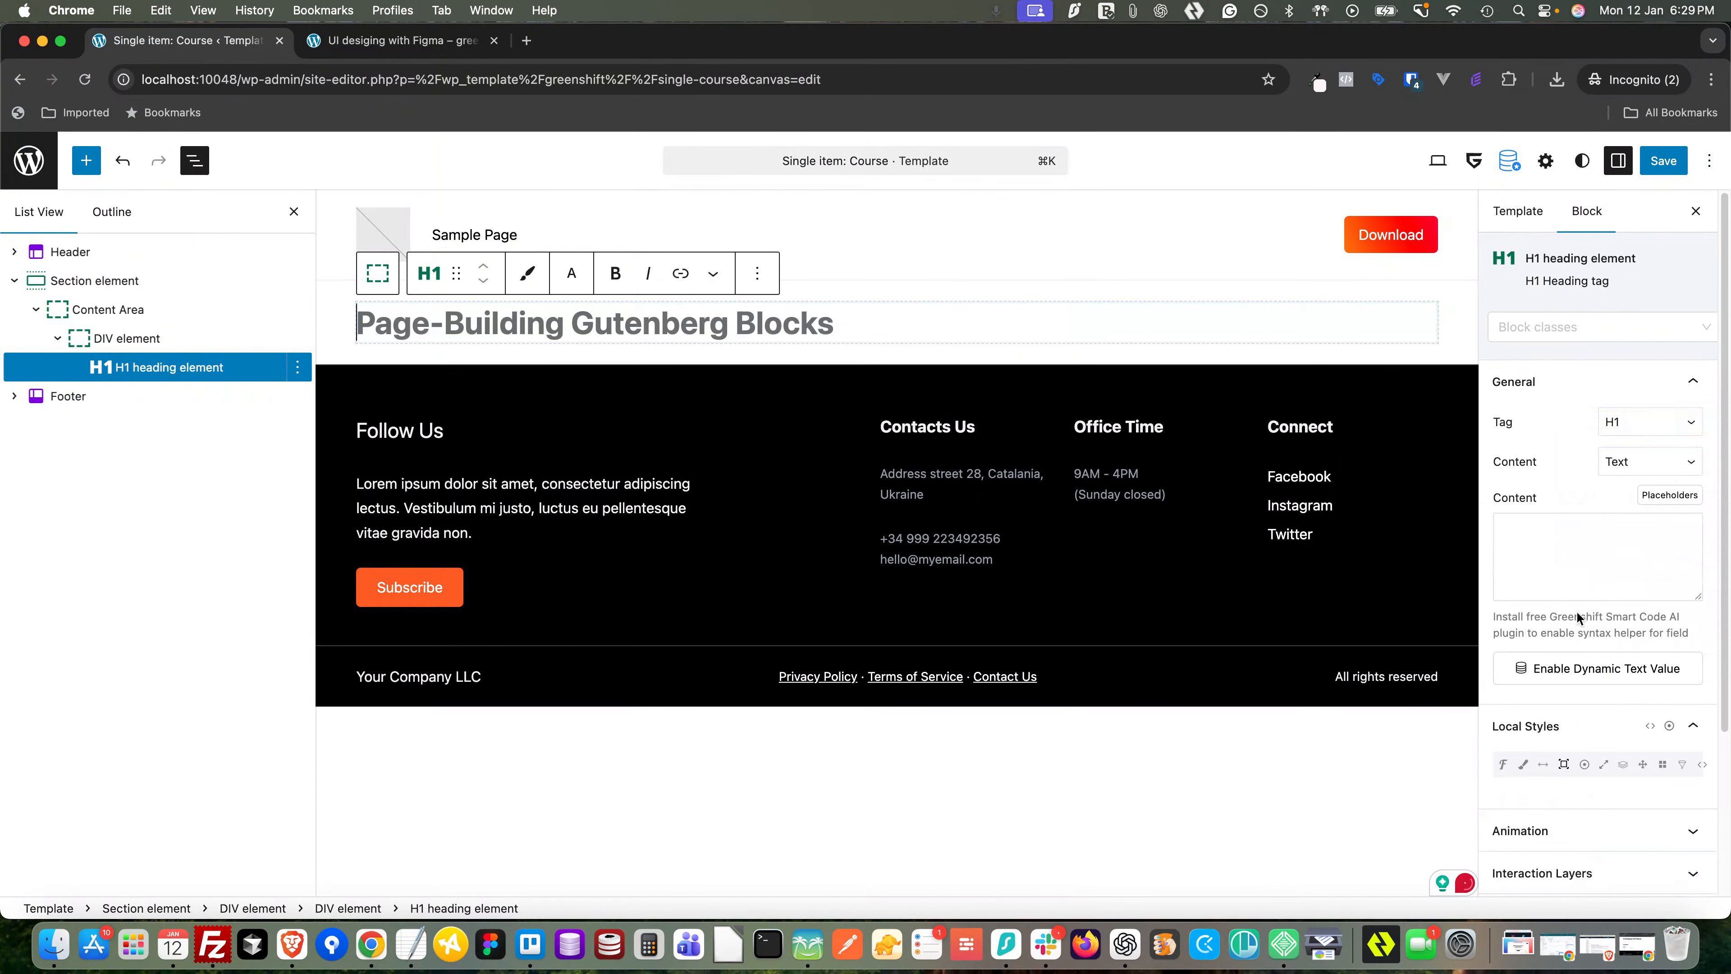
# - Enable a dynamic text value for the H1, using Post data from the Current/Latest source, post type Course, and the Title field
pyautogui.click(1576, 665)
pyautogui.scroll(-1, 1575, 662)
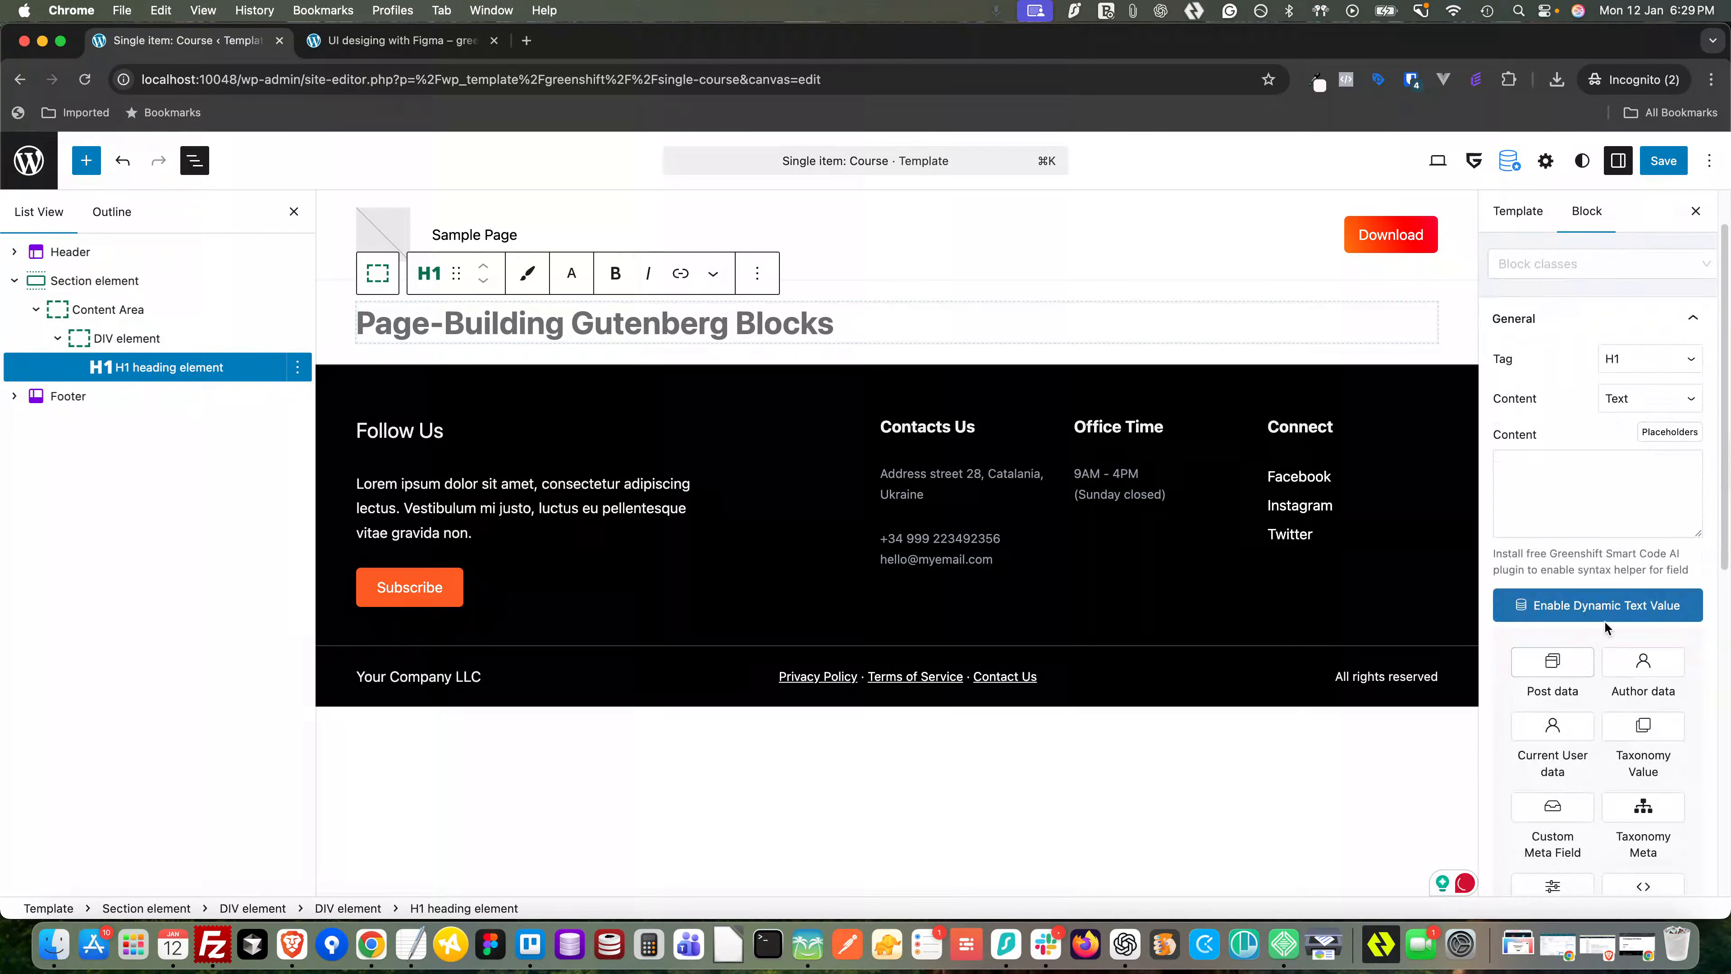
pyautogui.scroll(-5, 1604, 621)
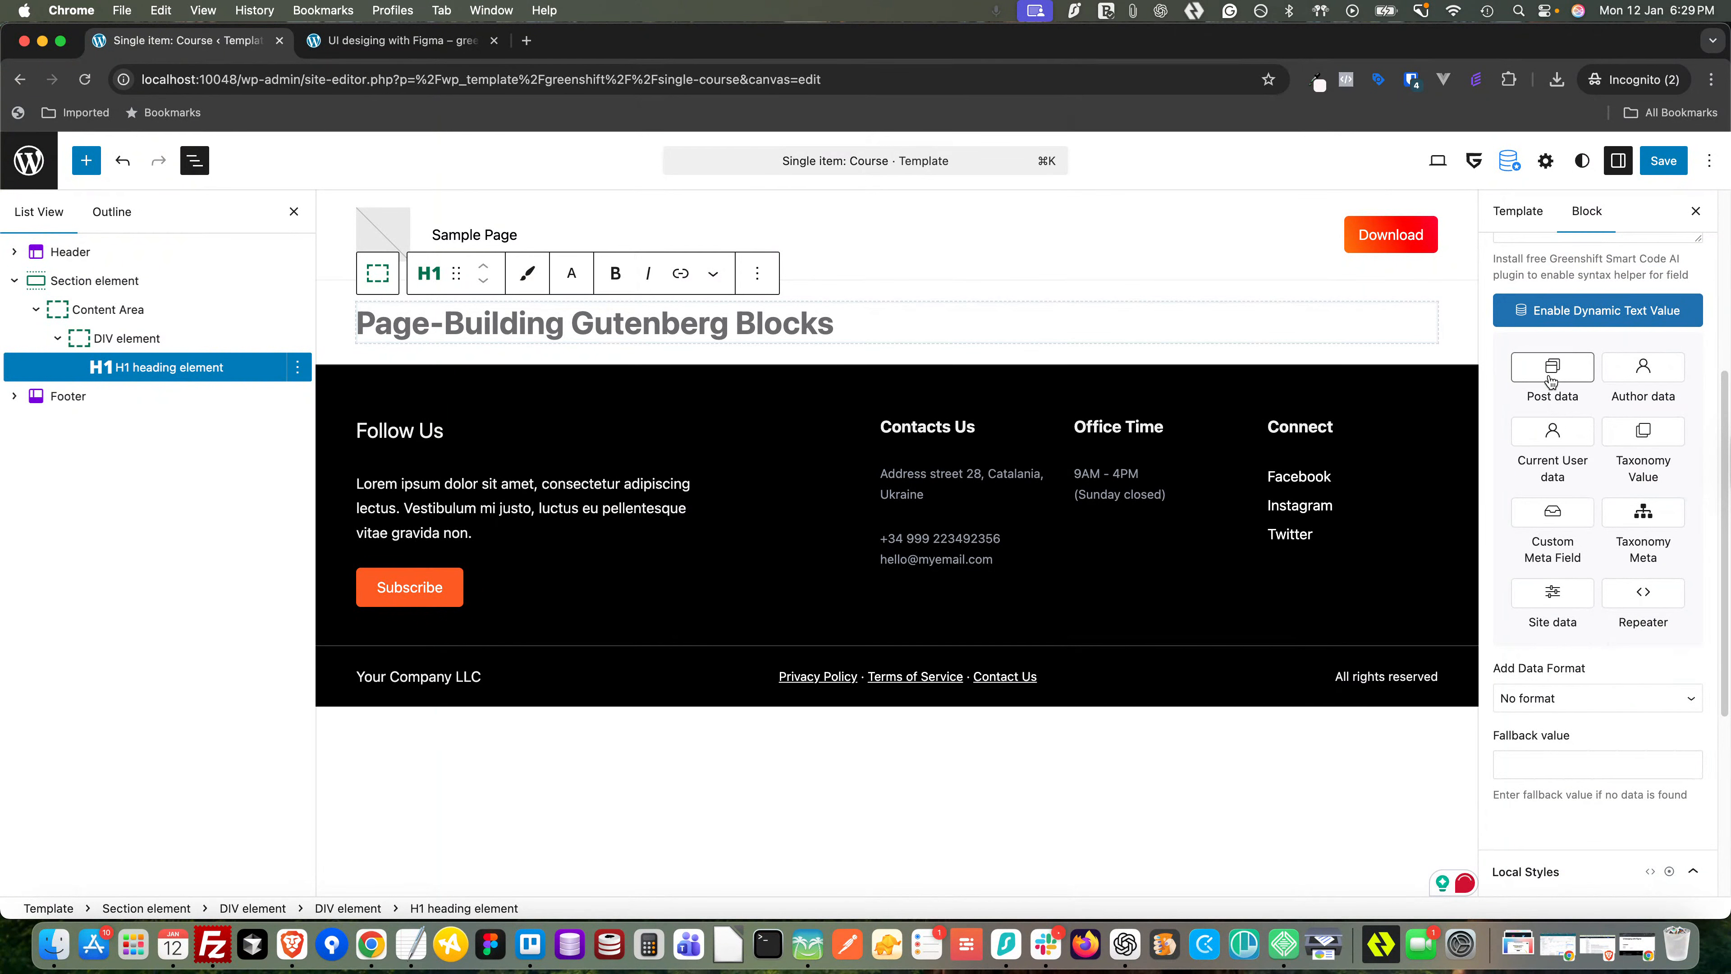
pyautogui.click(1550, 374)
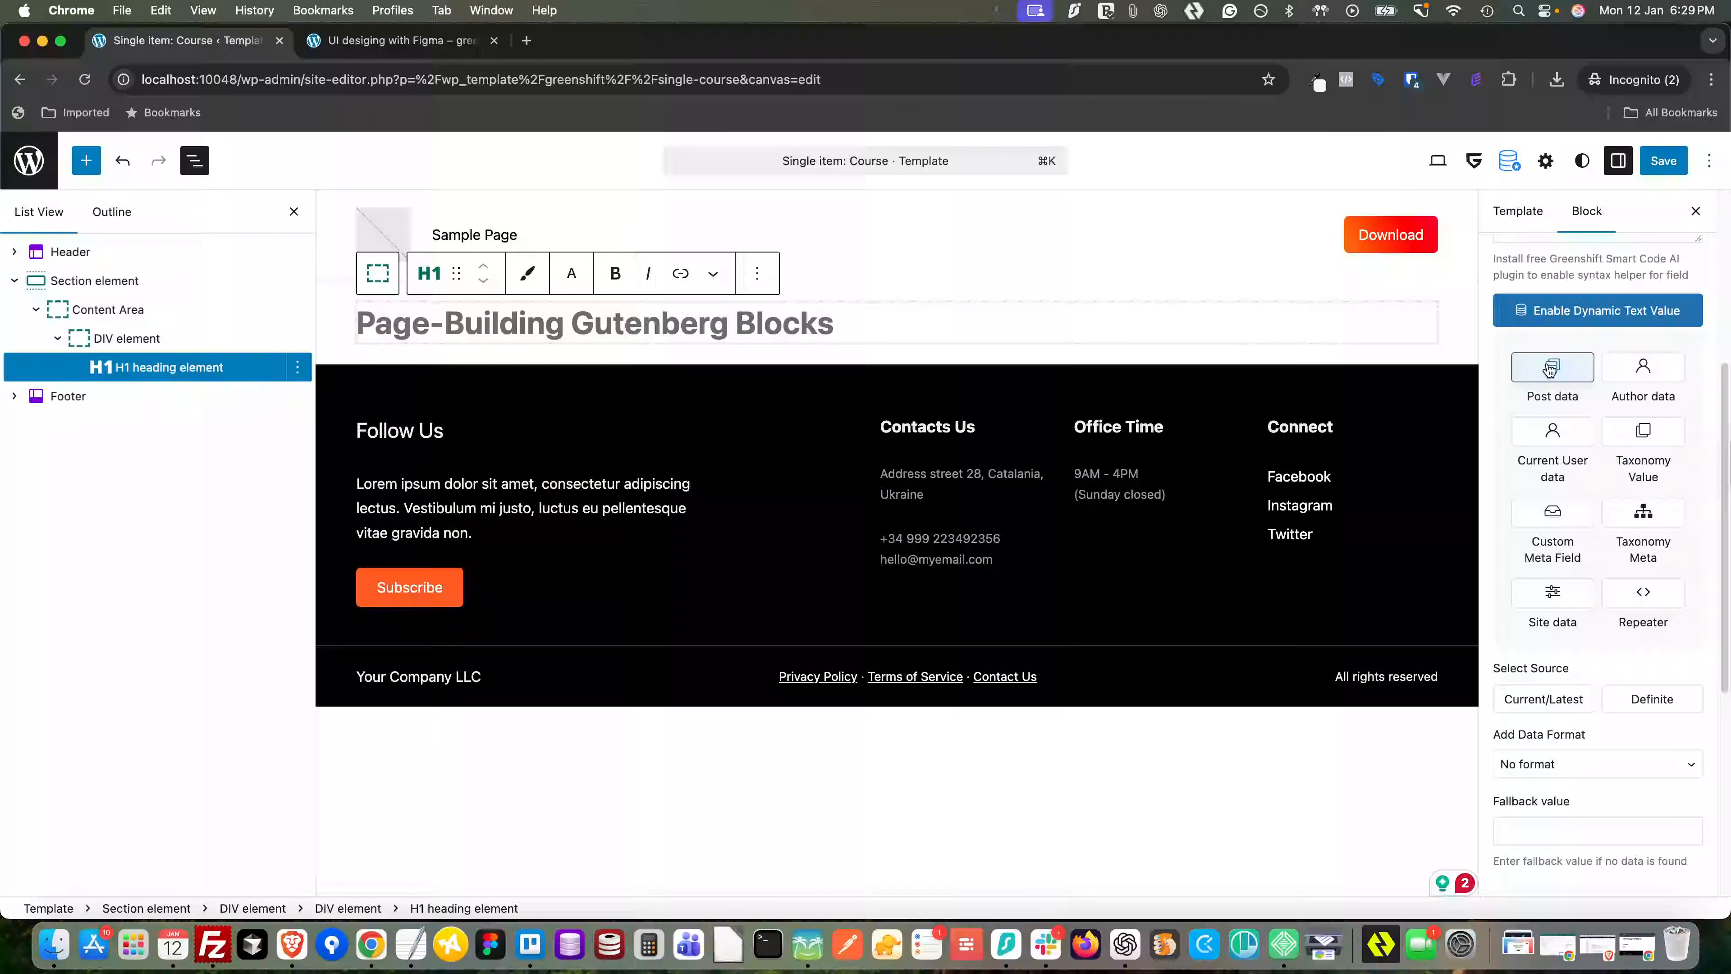
pyautogui.click(1544, 699)
pyautogui.scroll(-2, 1541, 709)
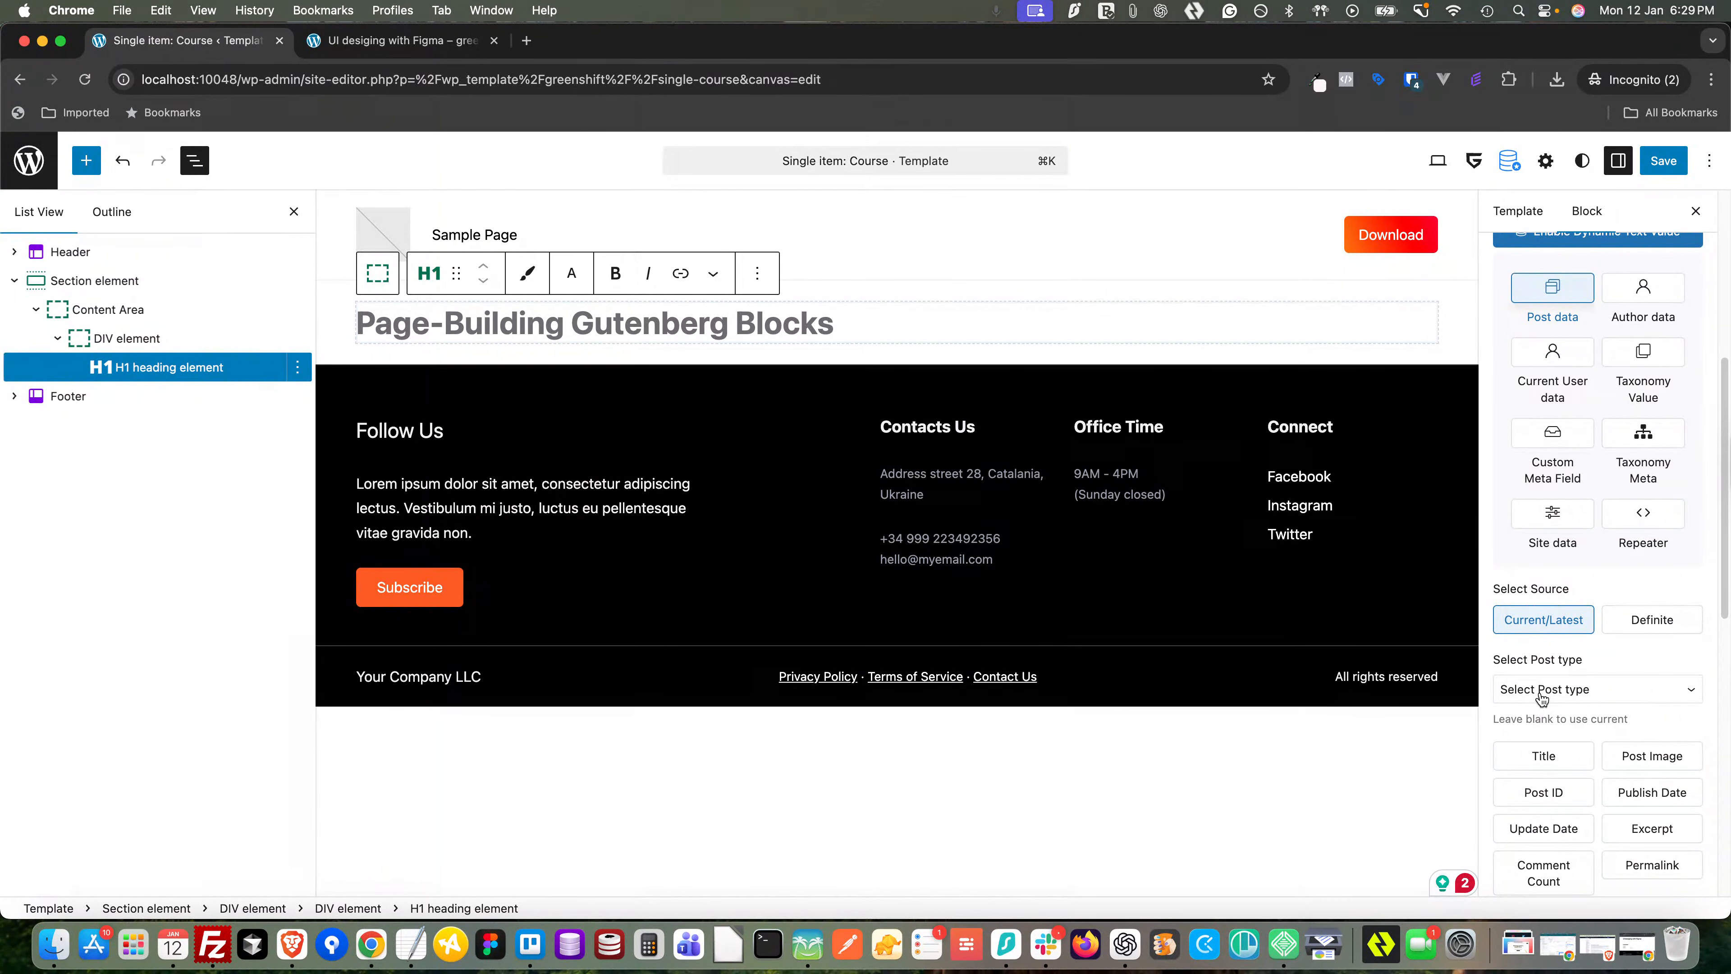
pyautogui.click(1542, 699)
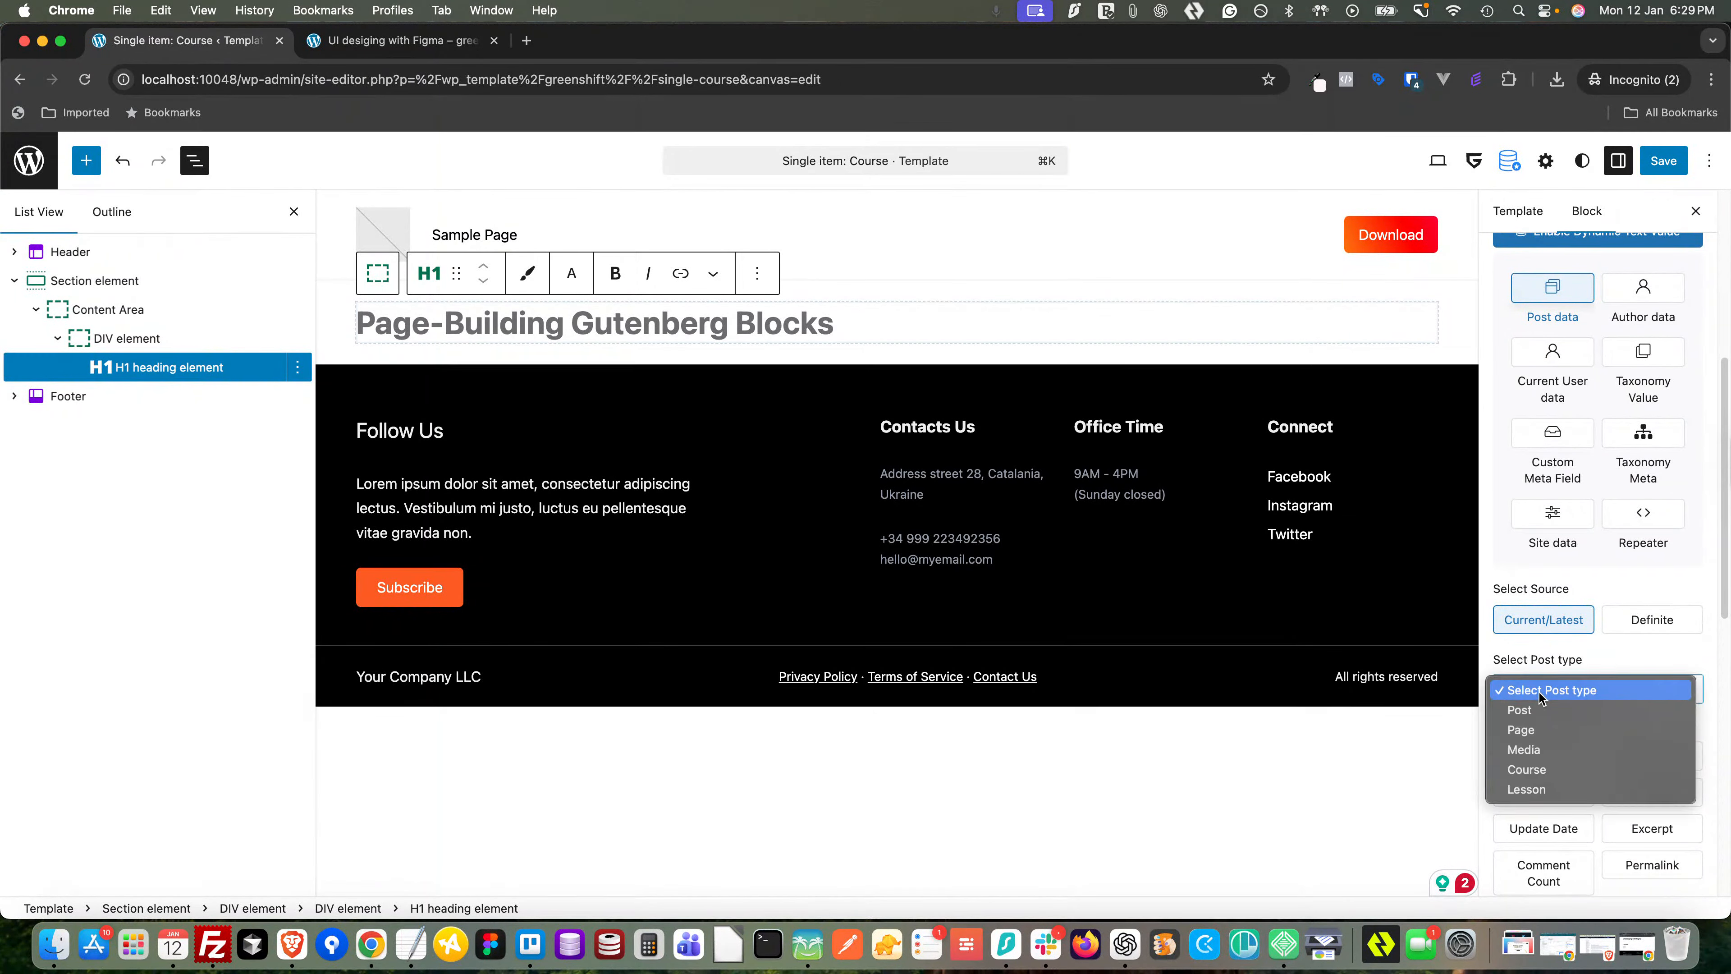
pyautogui.click(1533, 770)
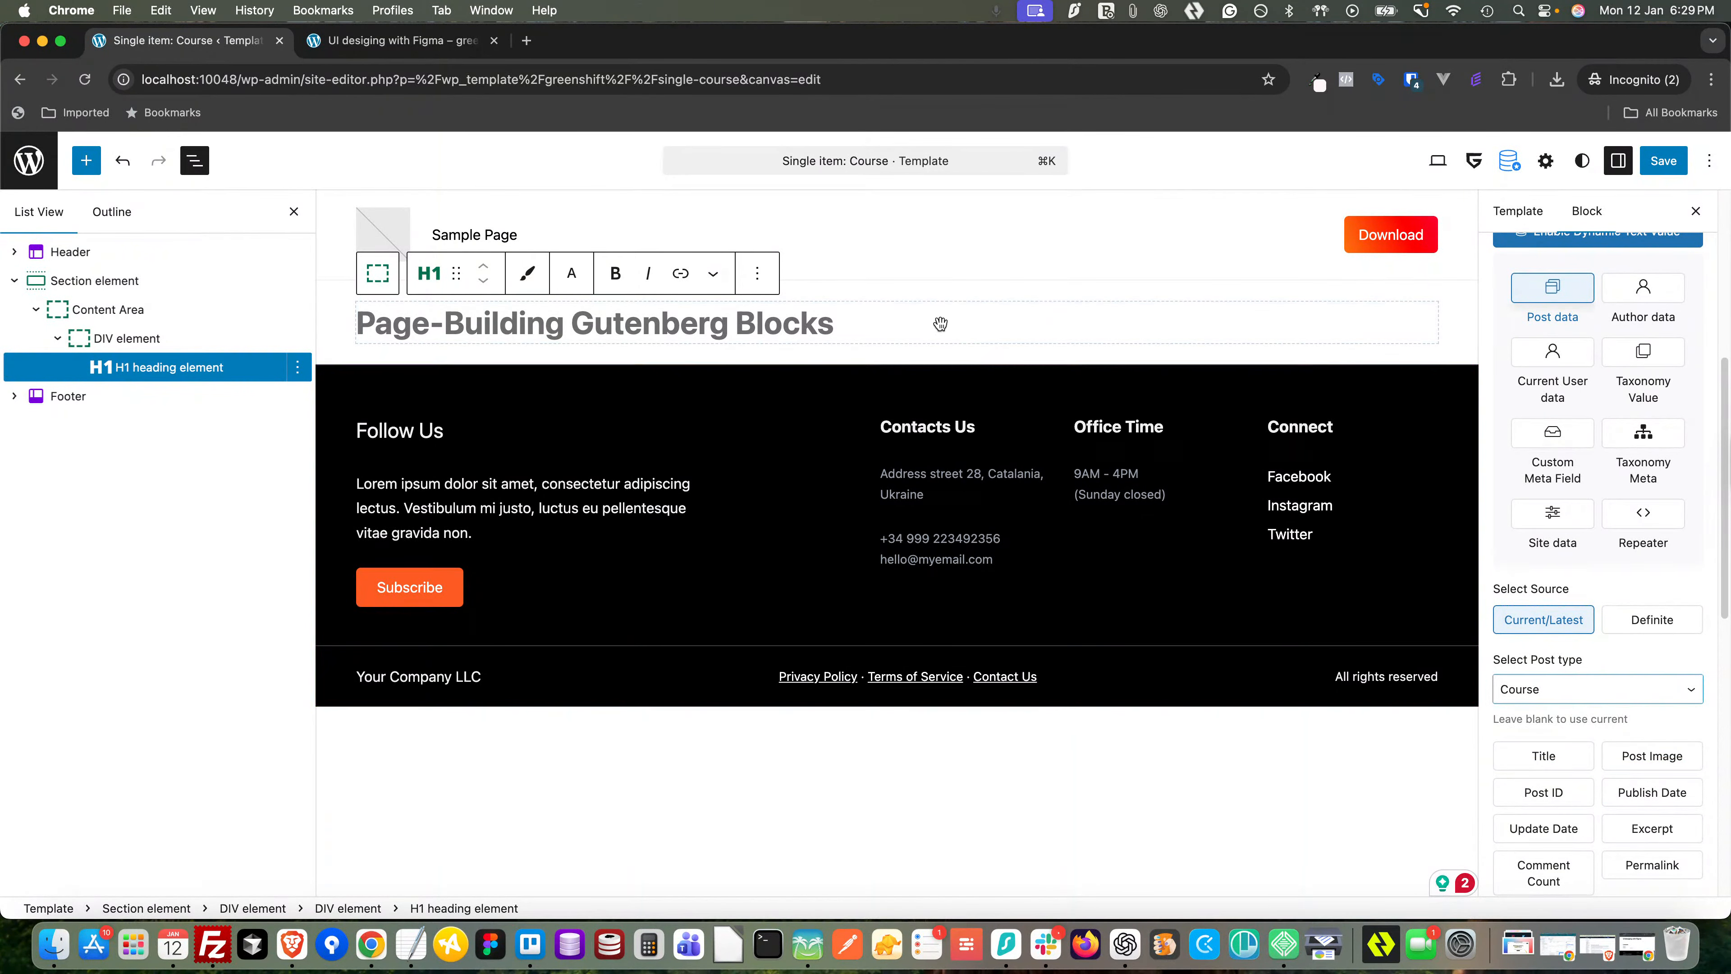
pyautogui.click(1523, 762)
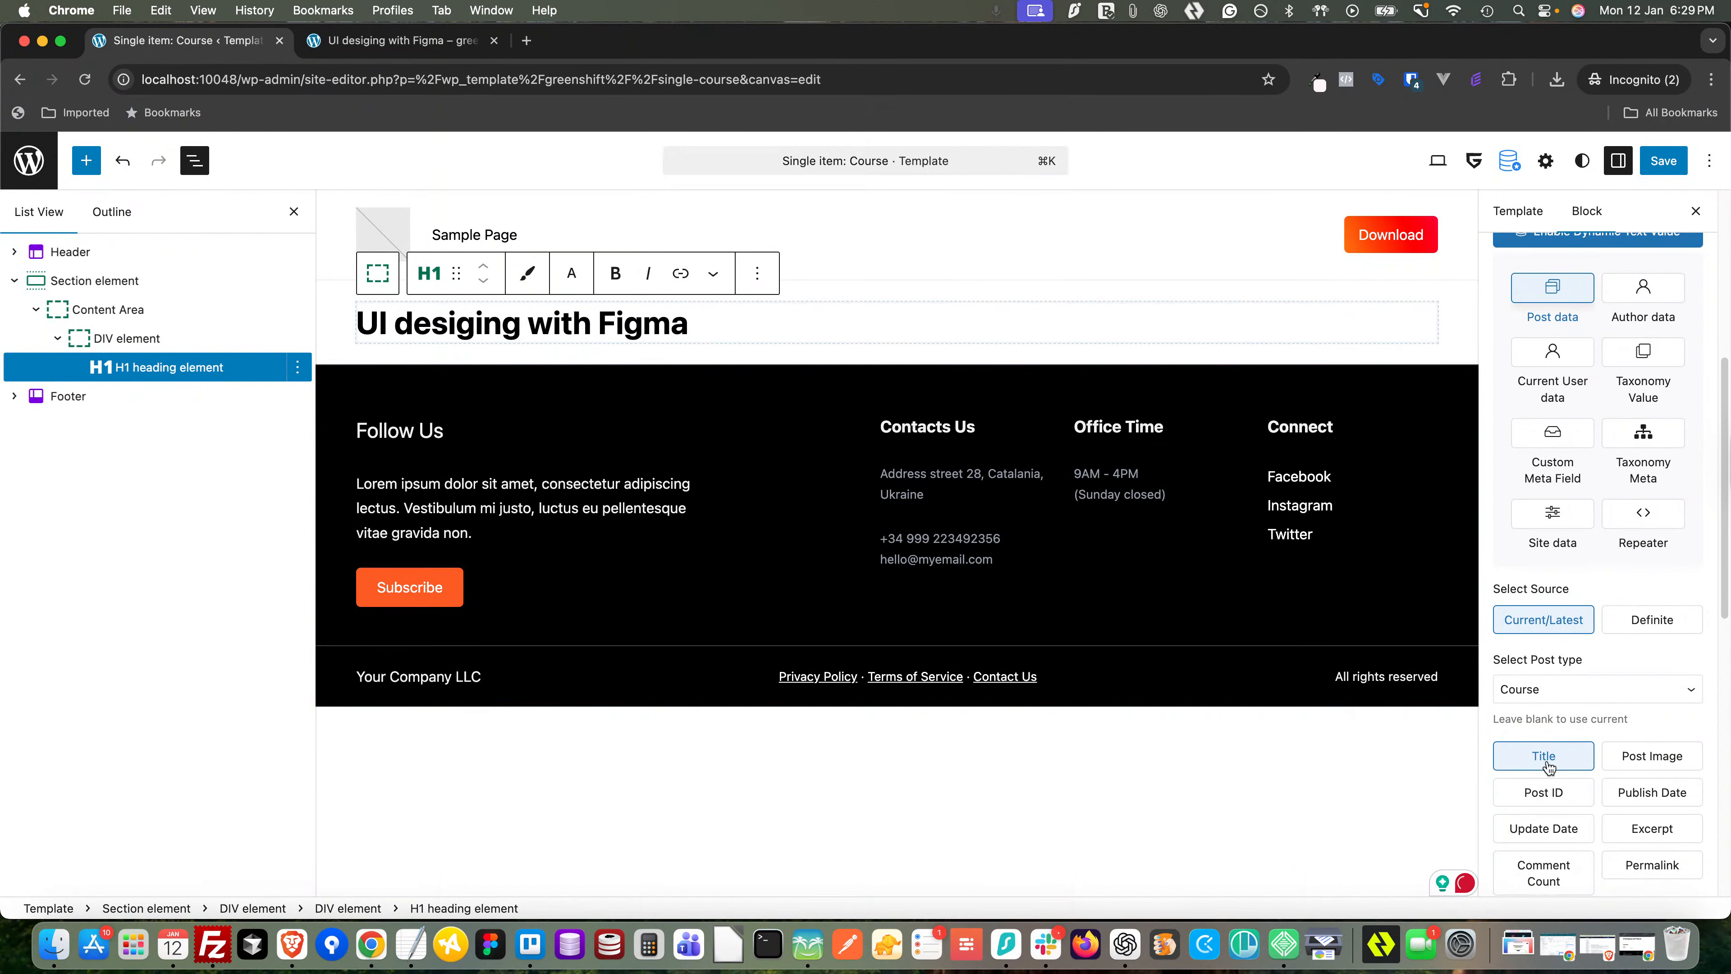
# - Save the template and check the title, header and footer on the course's front-end page
pyautogui.click(1663, 160)
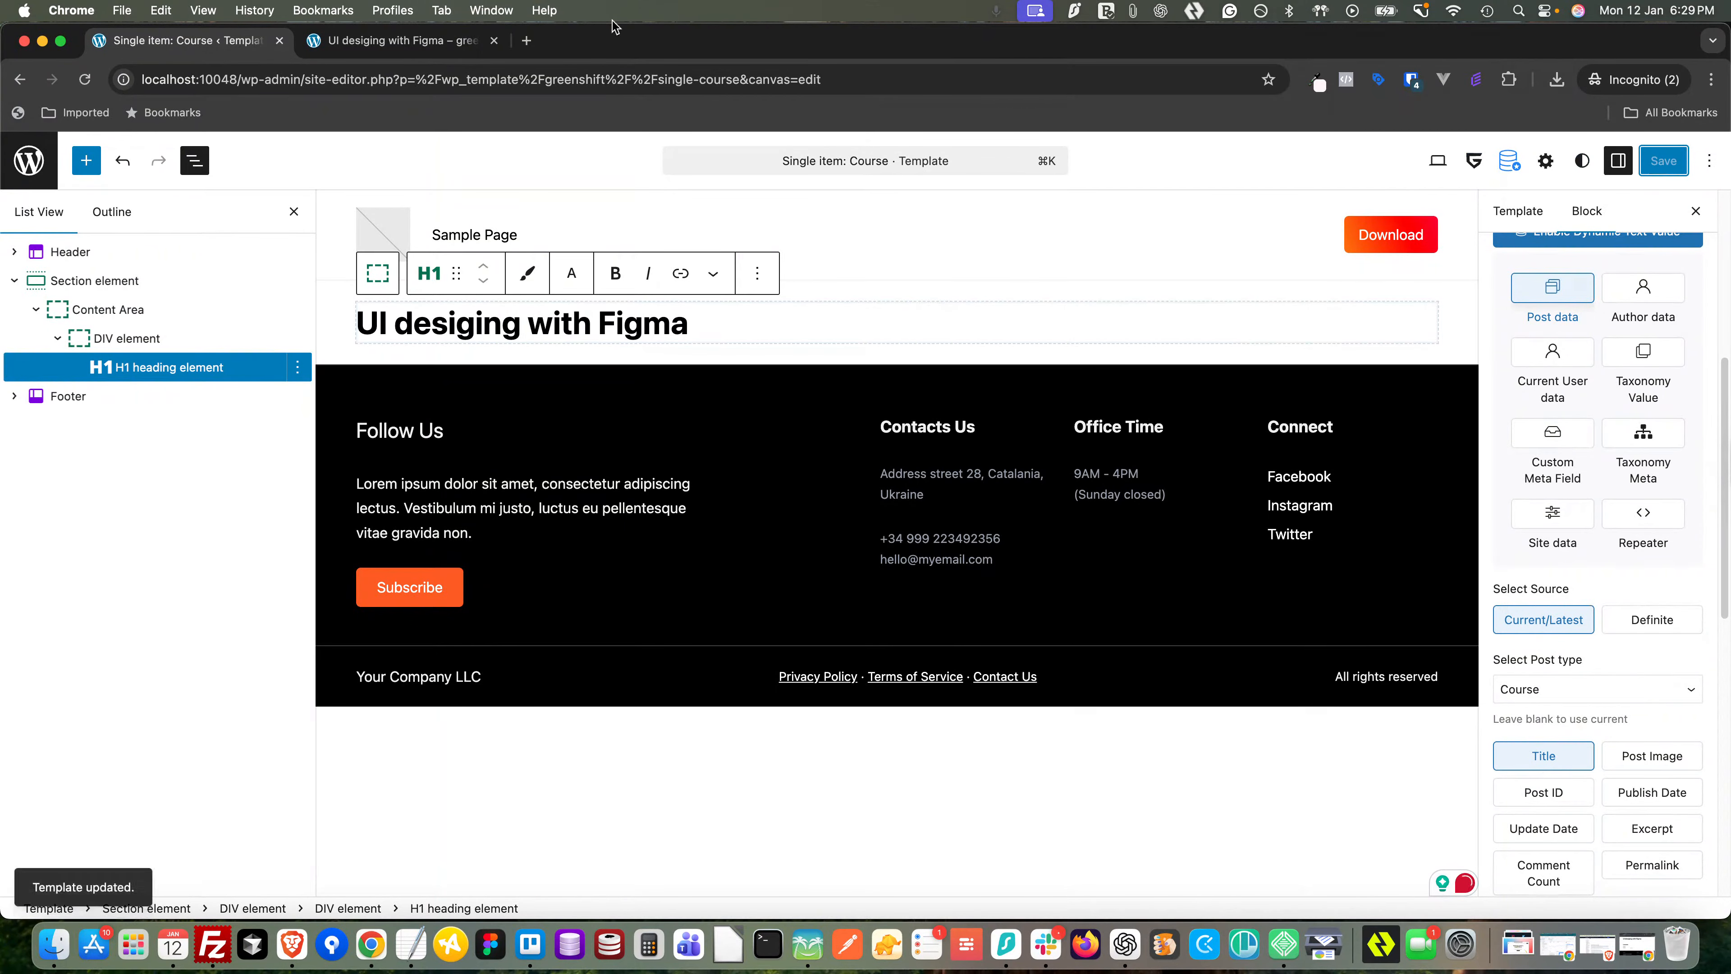
pyautogui.click(420, 43)
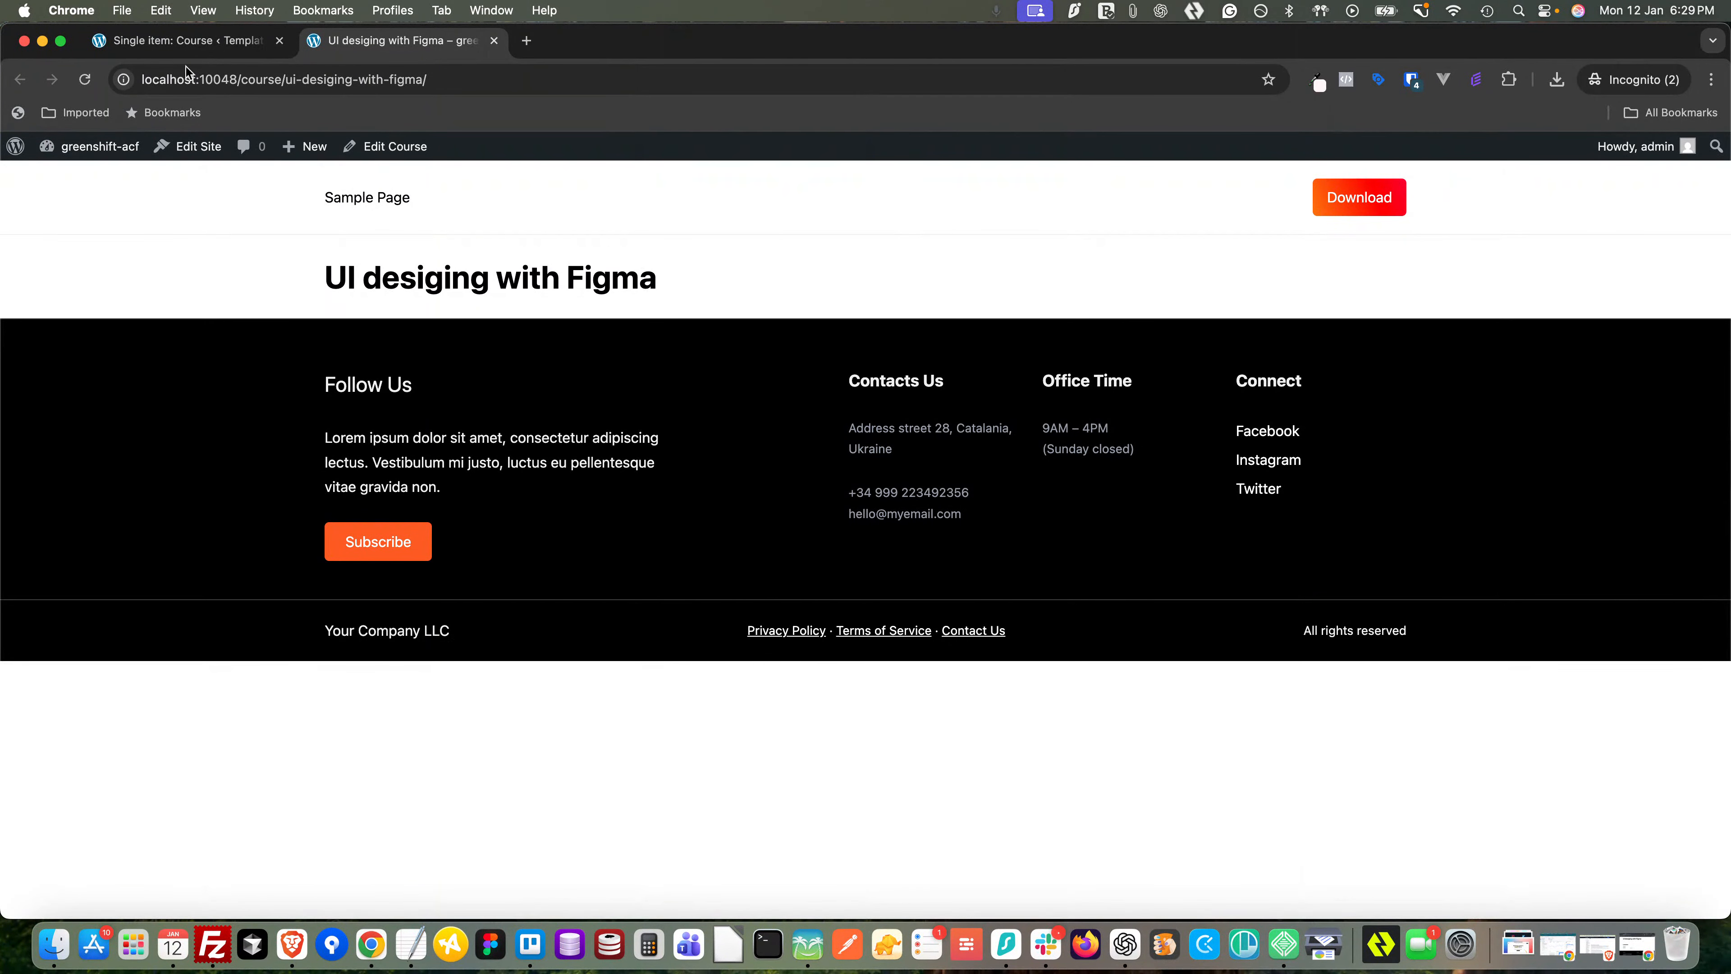
pyautogui.click(187, 40)
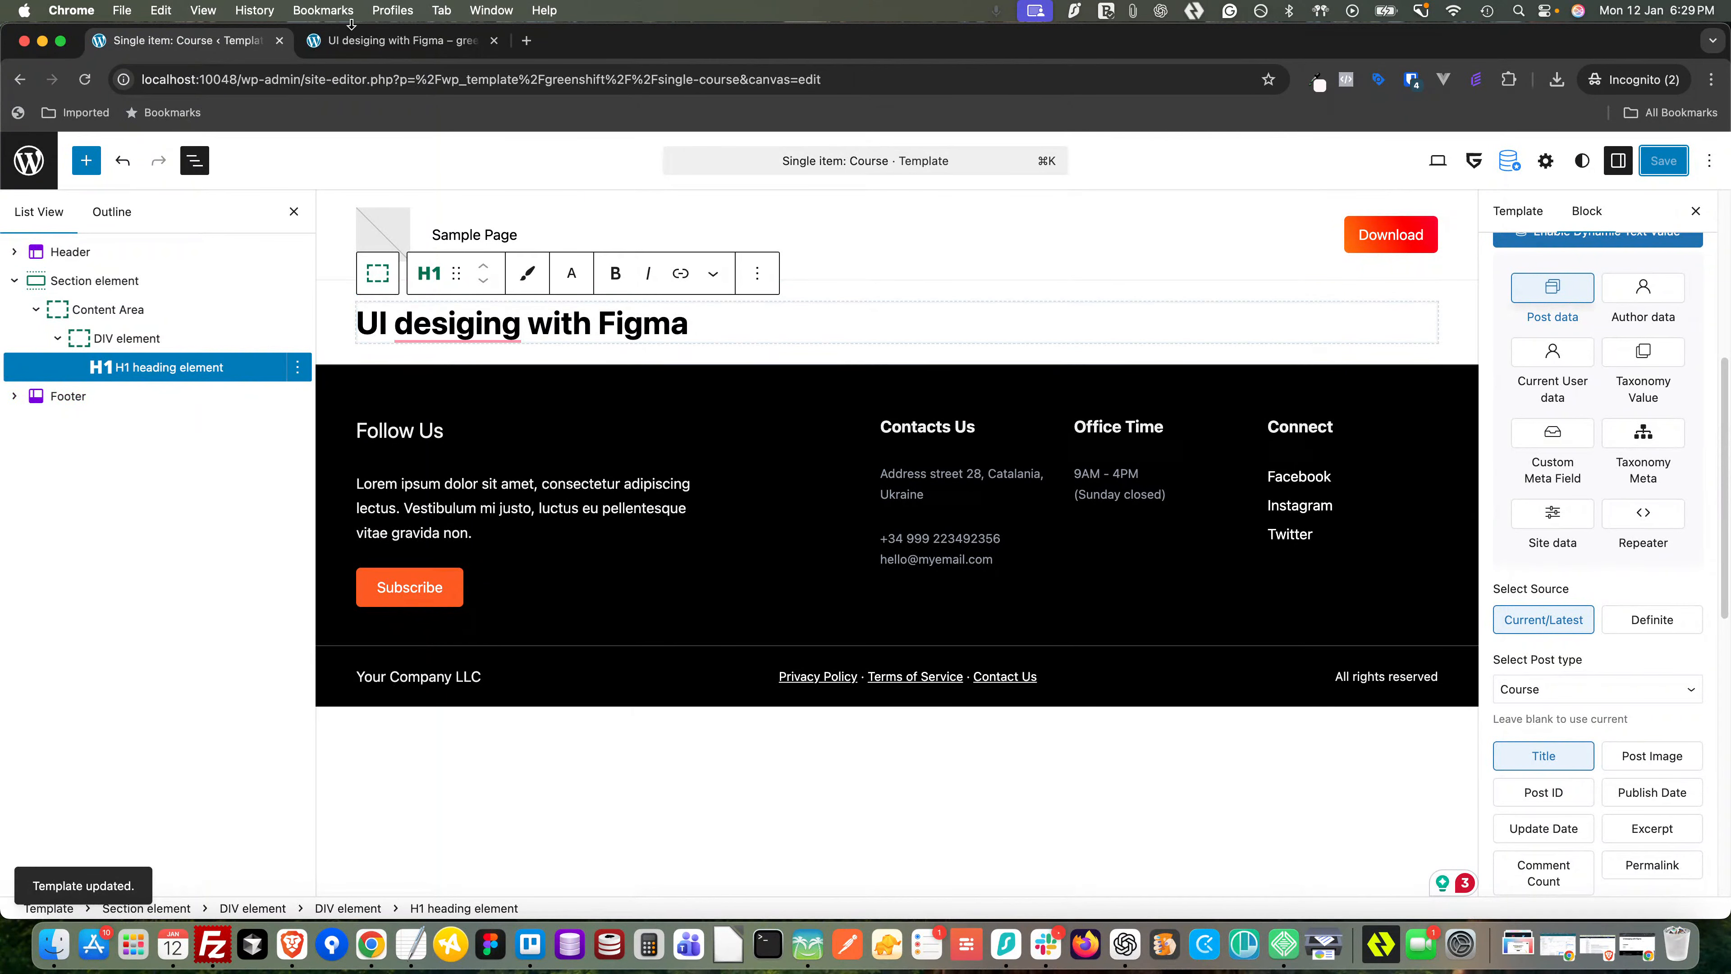
pyautogui.click(345, 43)
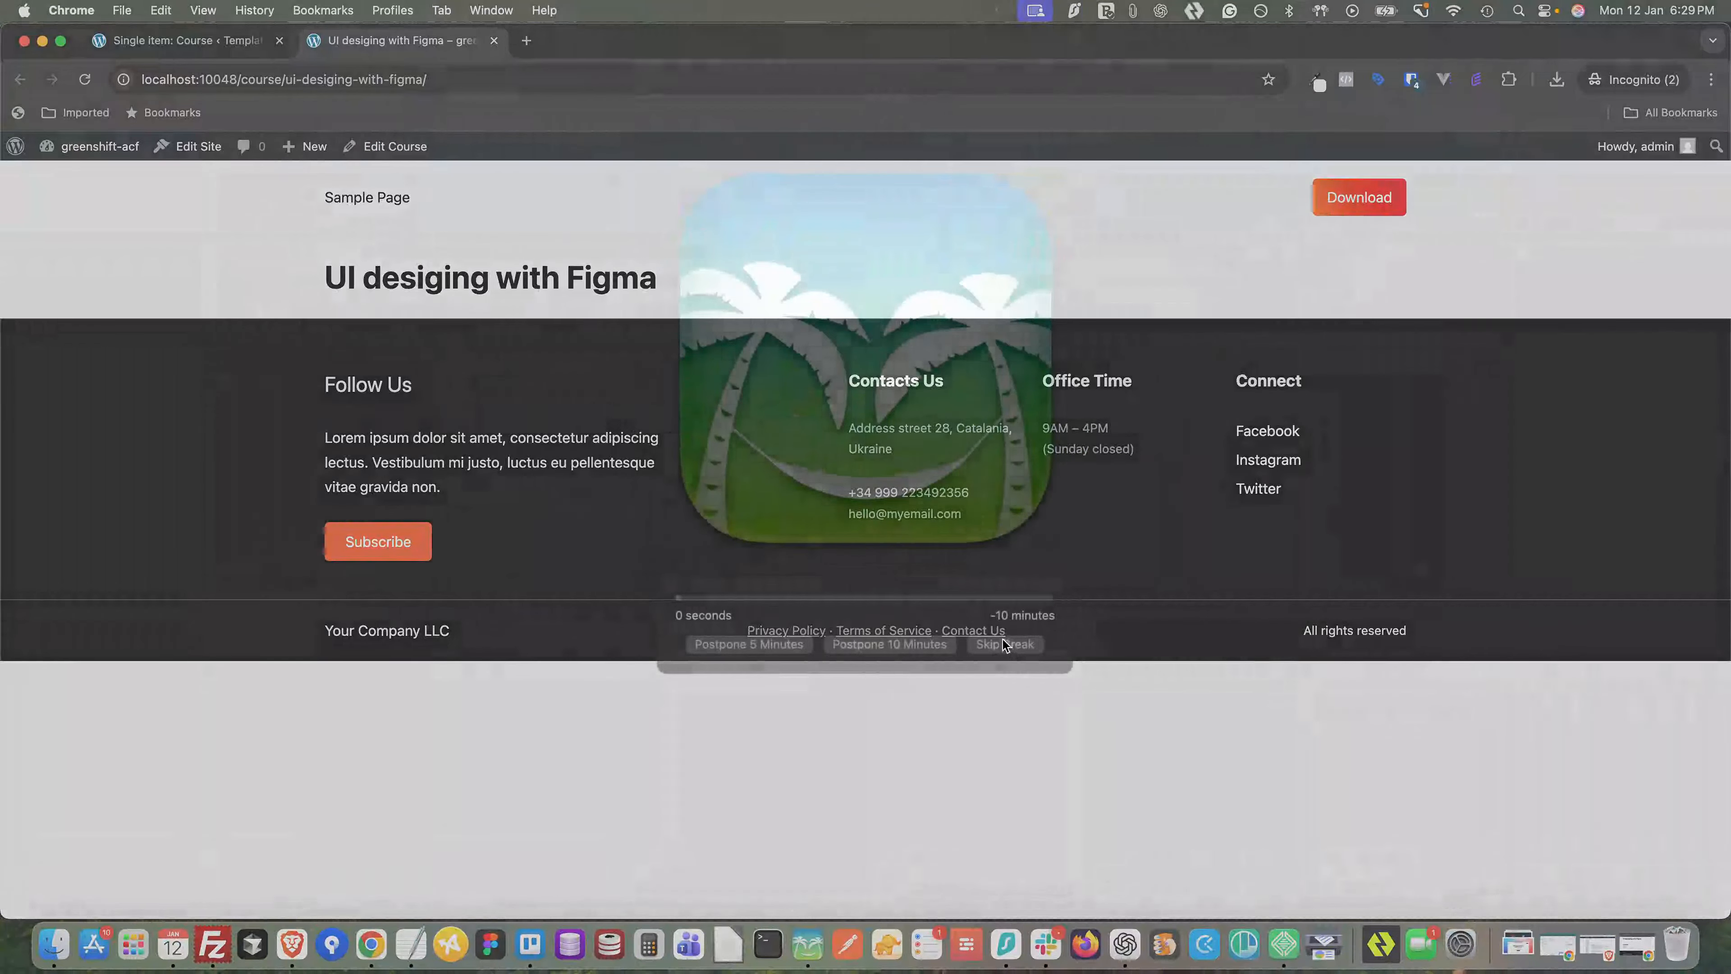
# - Correct the course title to "UI designing with Figma", save the course and view its front-end page
pyautogui.click(1003, 644)
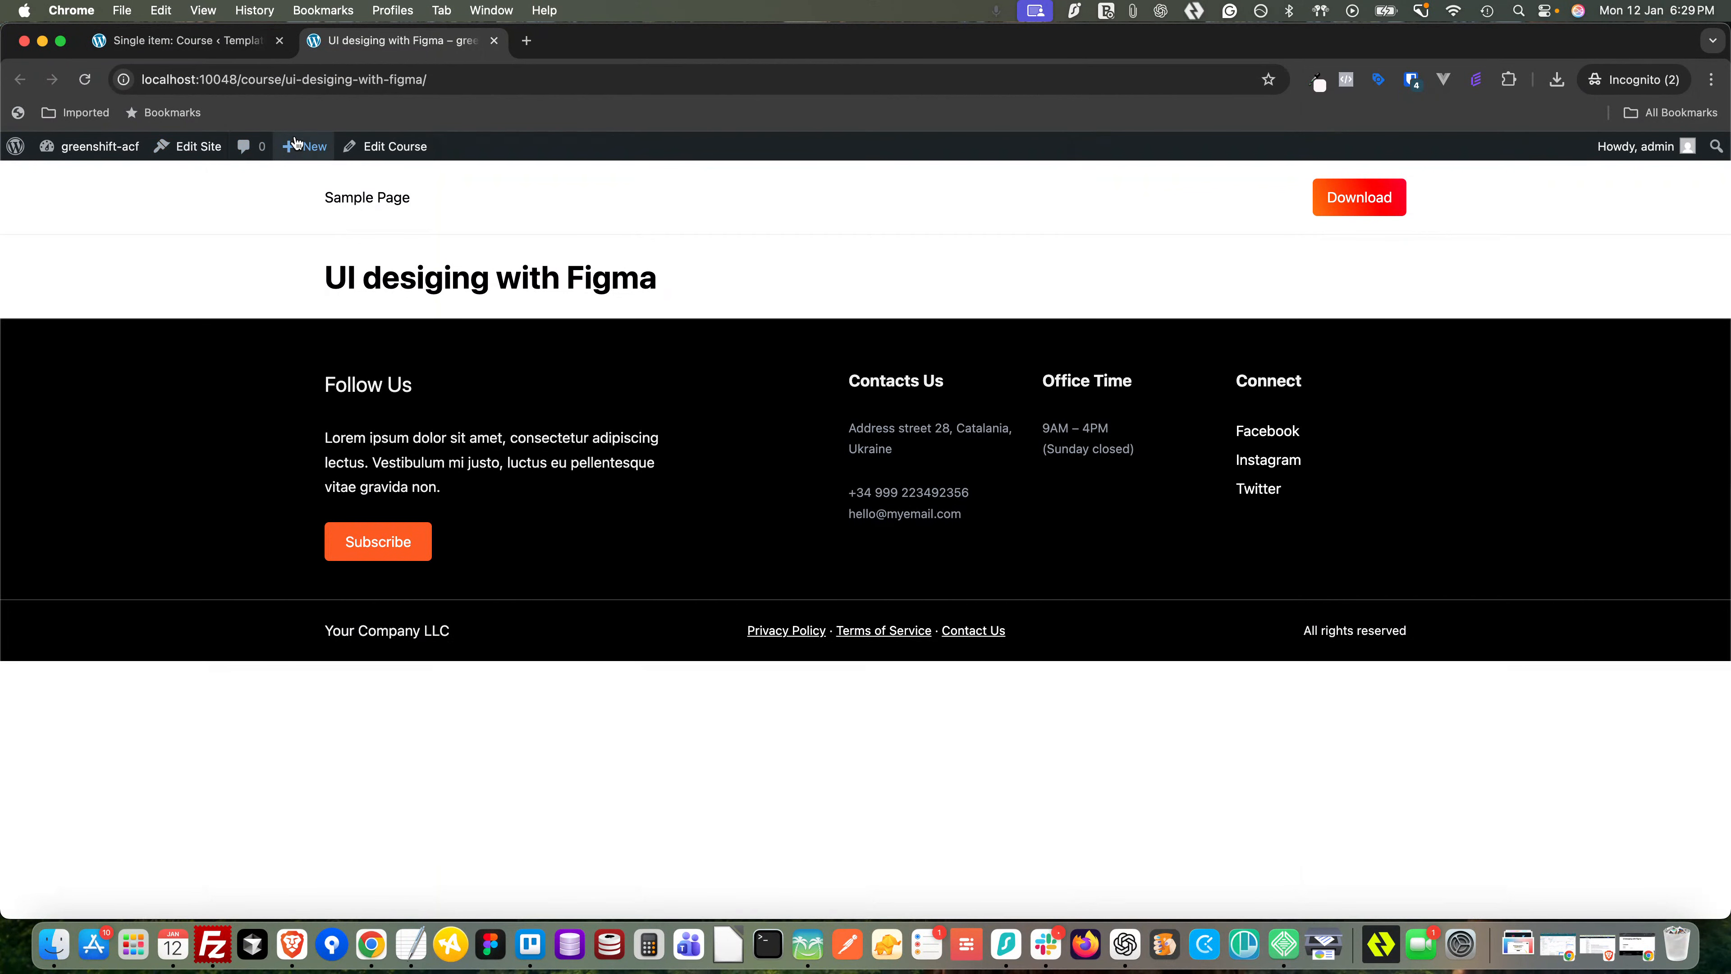
pyautogui.click(366, 150)
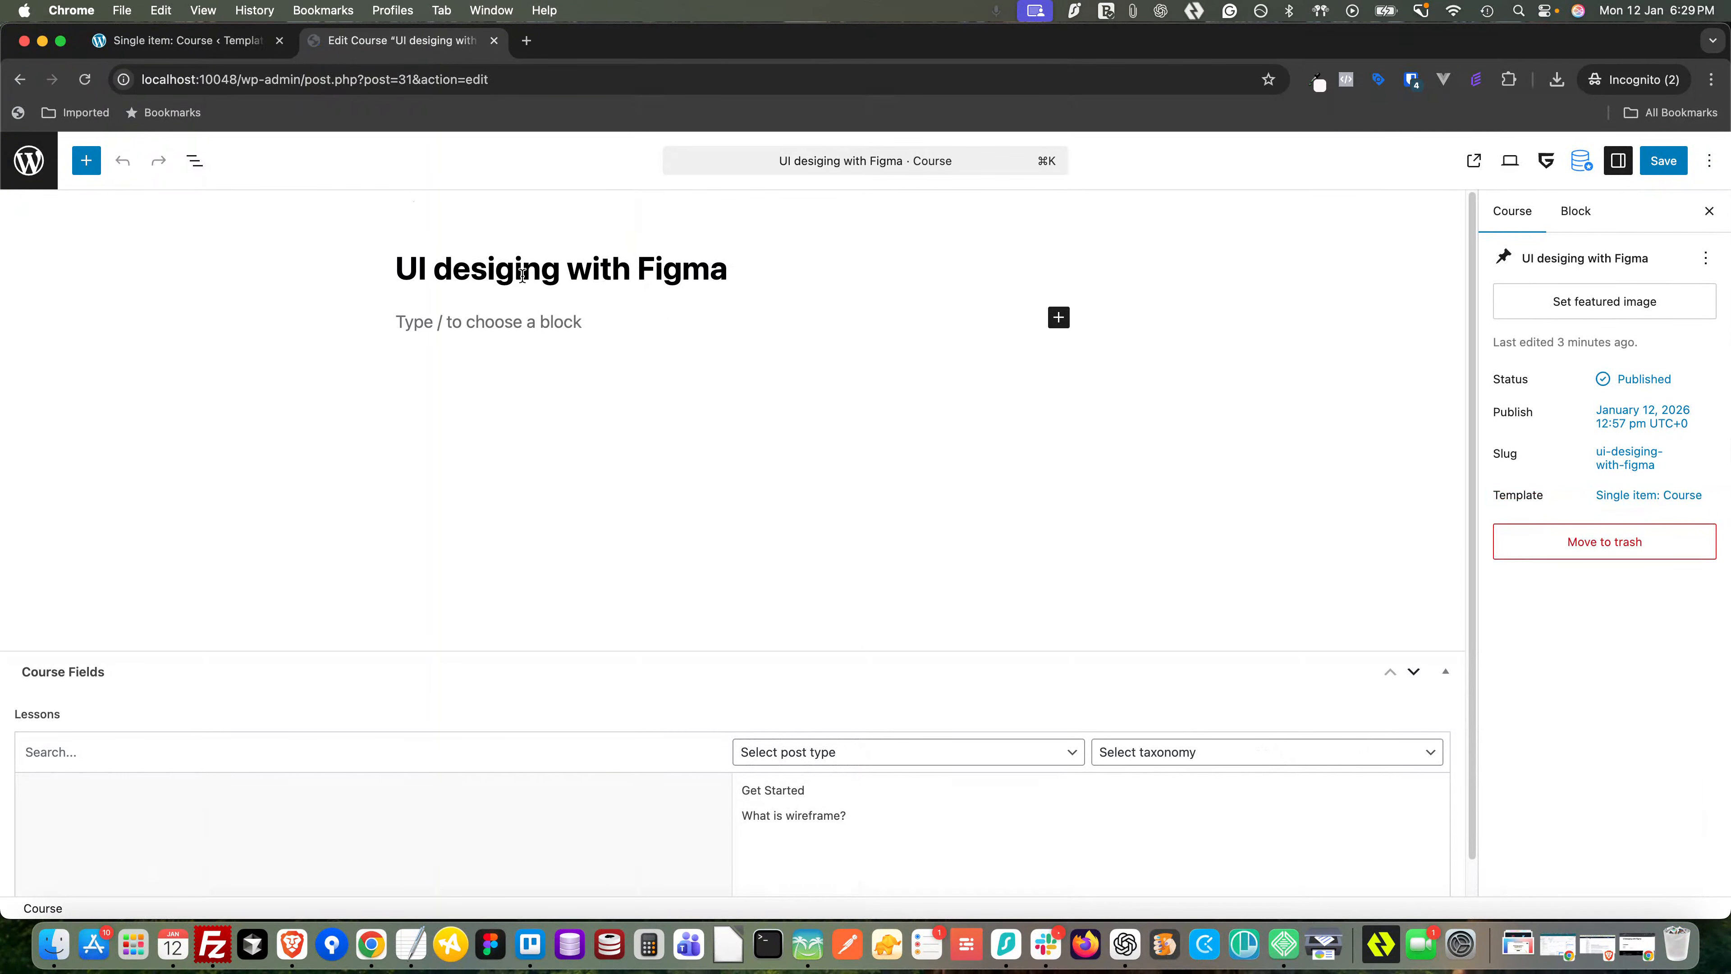
pyautogui.click(552, 275)
pyautogui.press('BackSpace')
pyautogui.press('BackSpace')
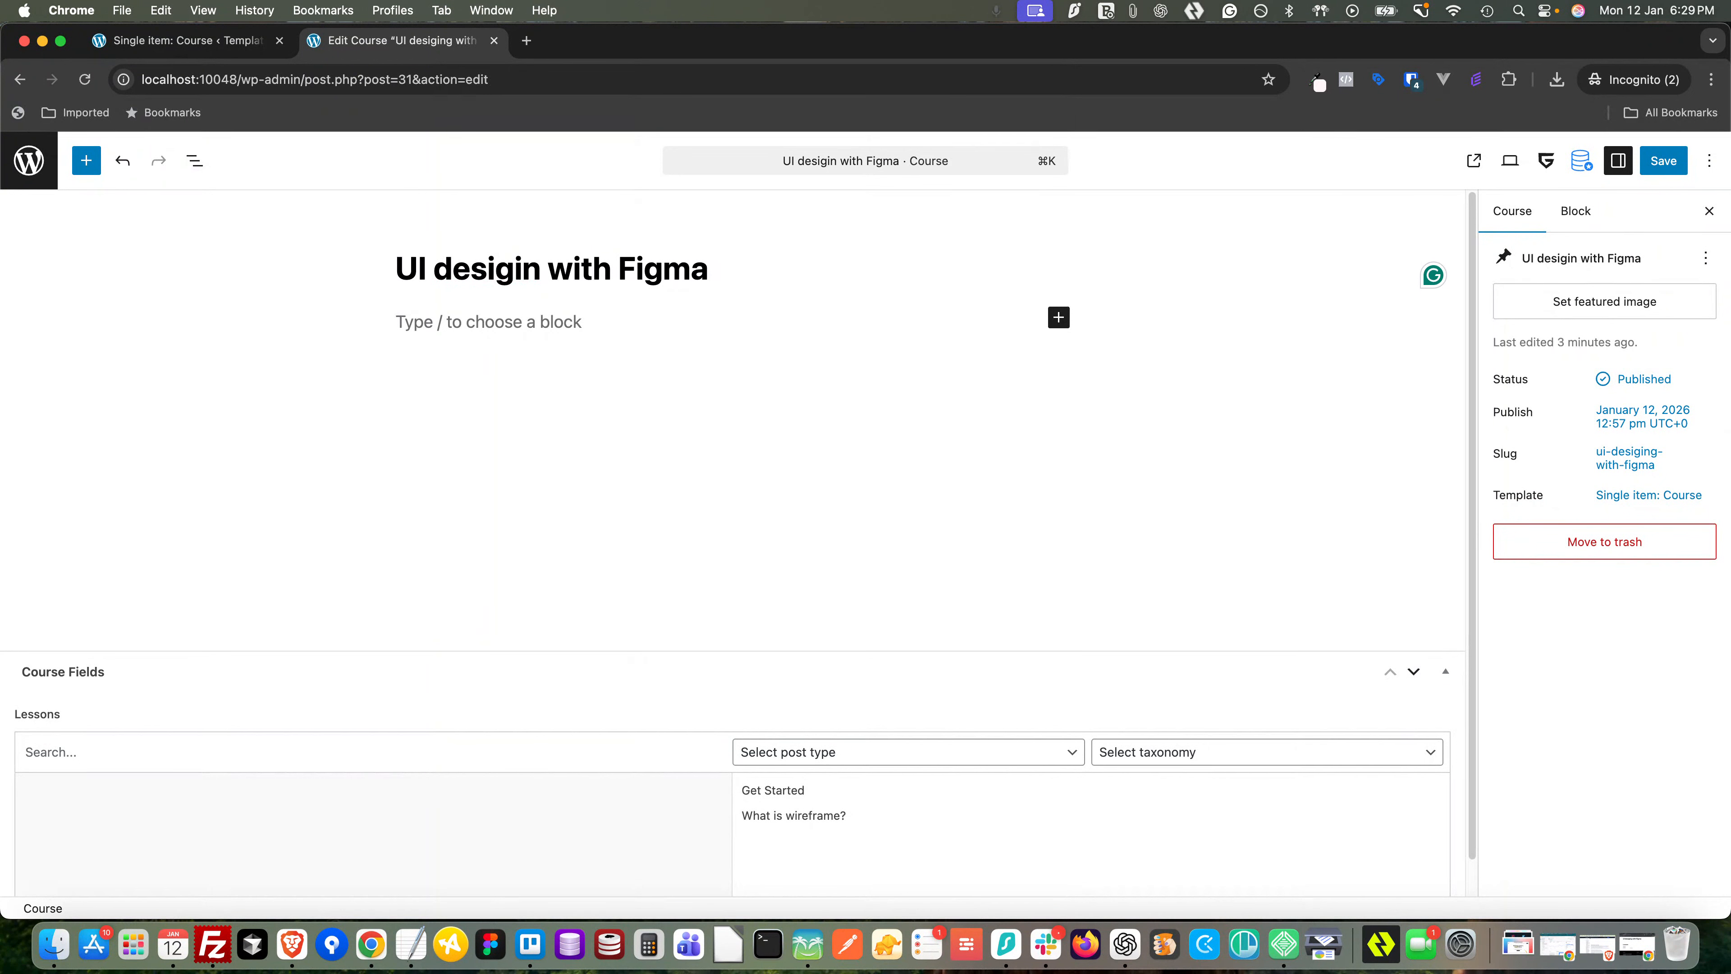
pyautogui.write('g')
pyautogui.press('BackSpace')
pyautogui.press('BackSpace')
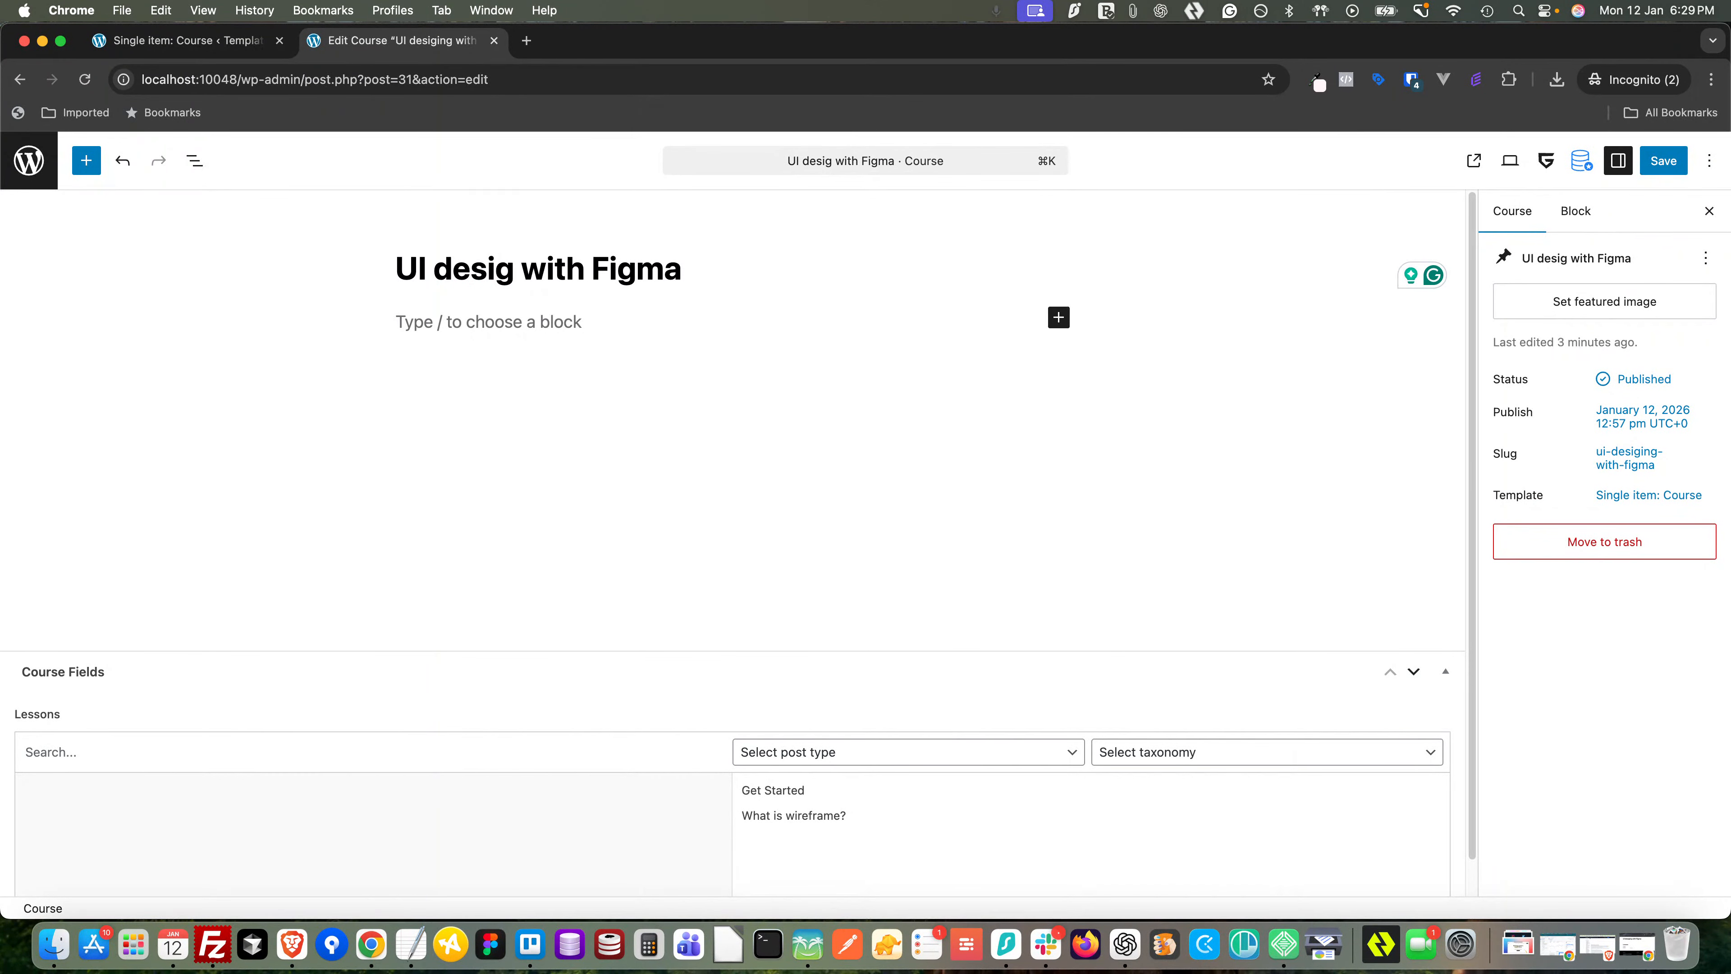
pyautogui.write('ning')
pyautogui.press('super+s')
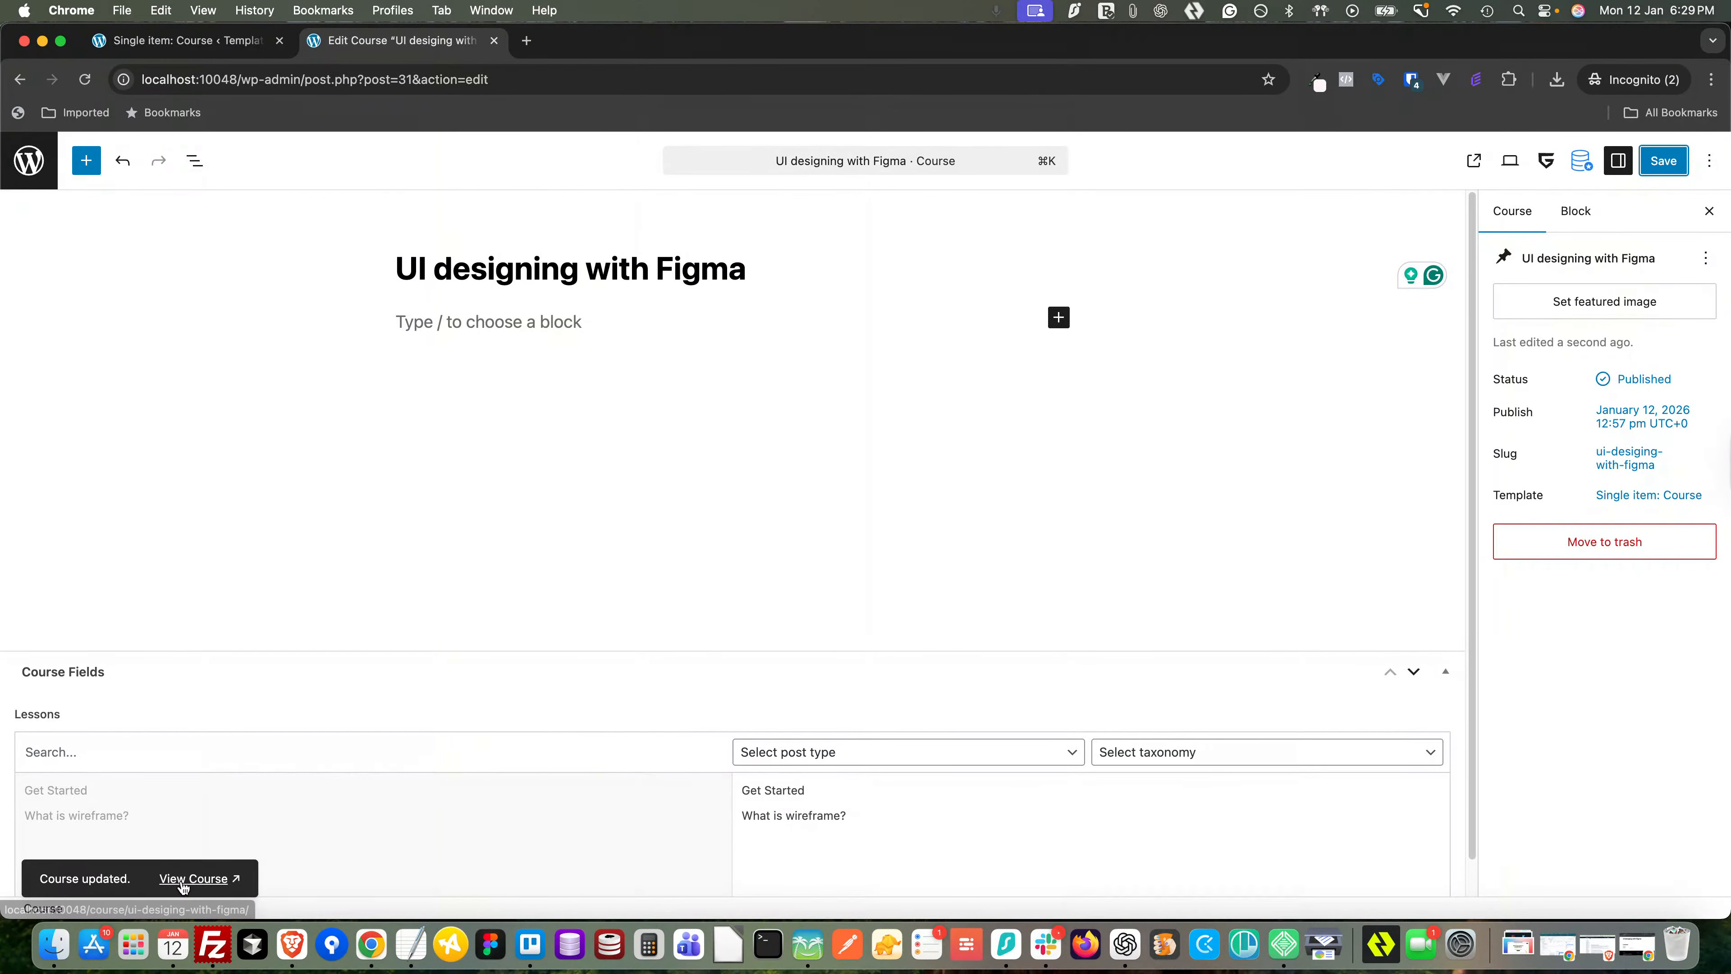
pyautogui.click(183, 879)
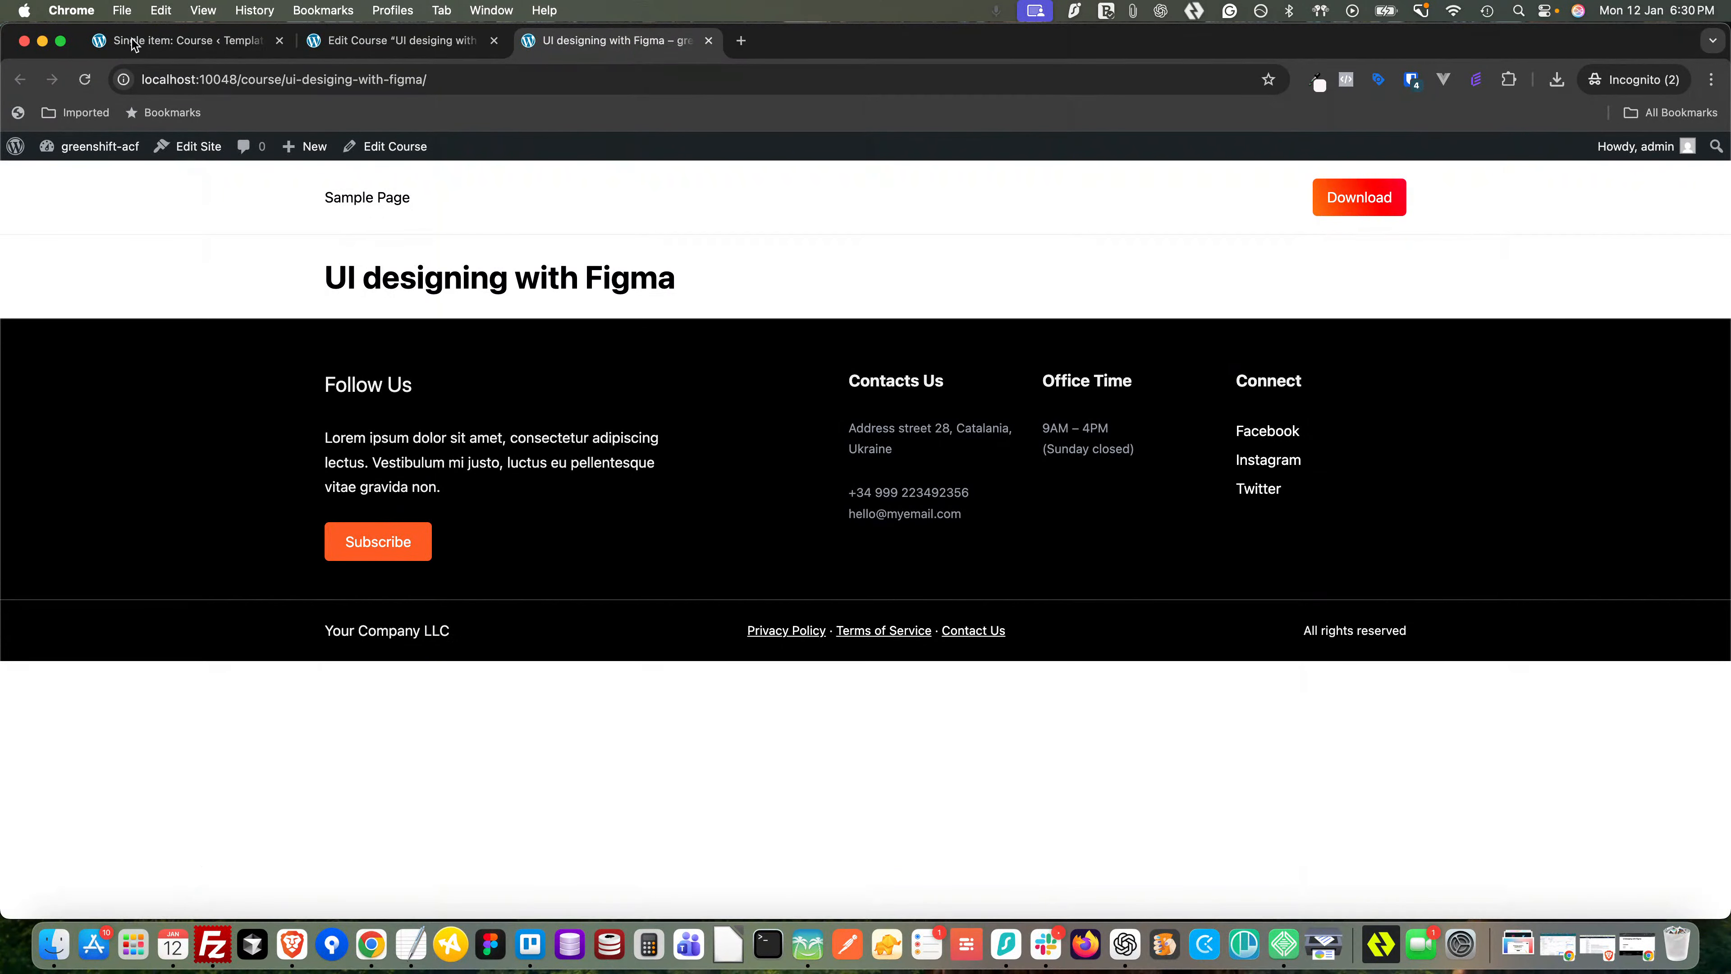
# - Return to the Single item: Course template and add a second DIV element inside the Content Area
pyautogui.click(135, 43)
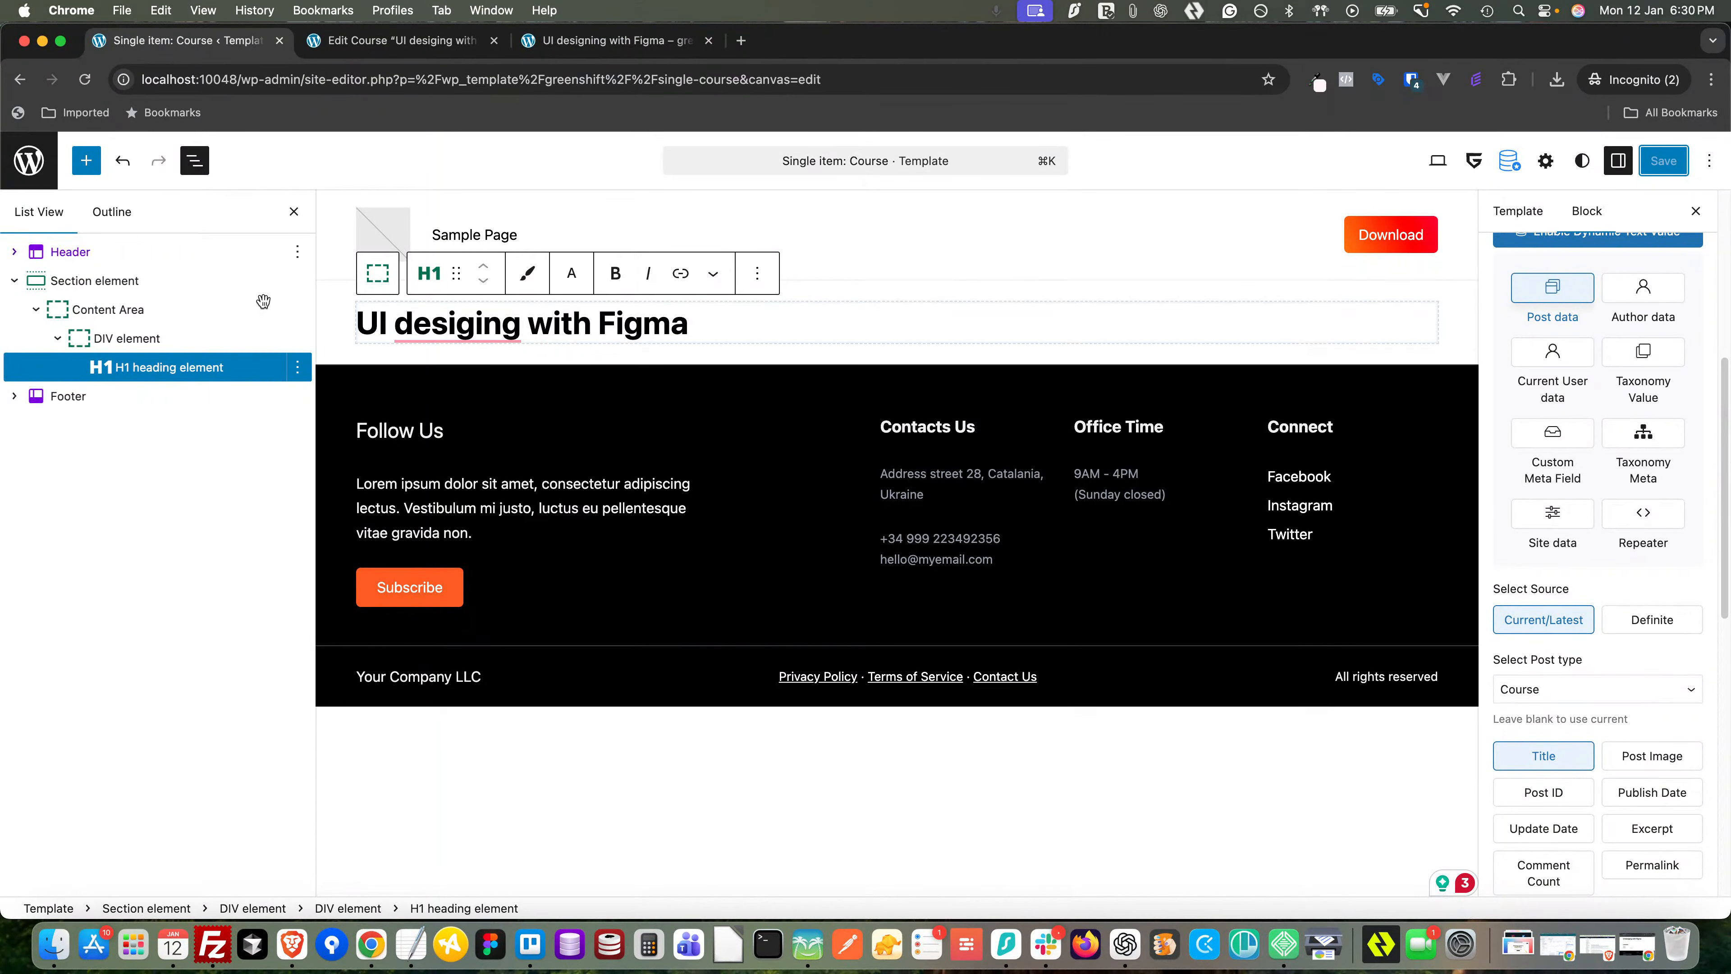
pyautogui.click(59, 339)
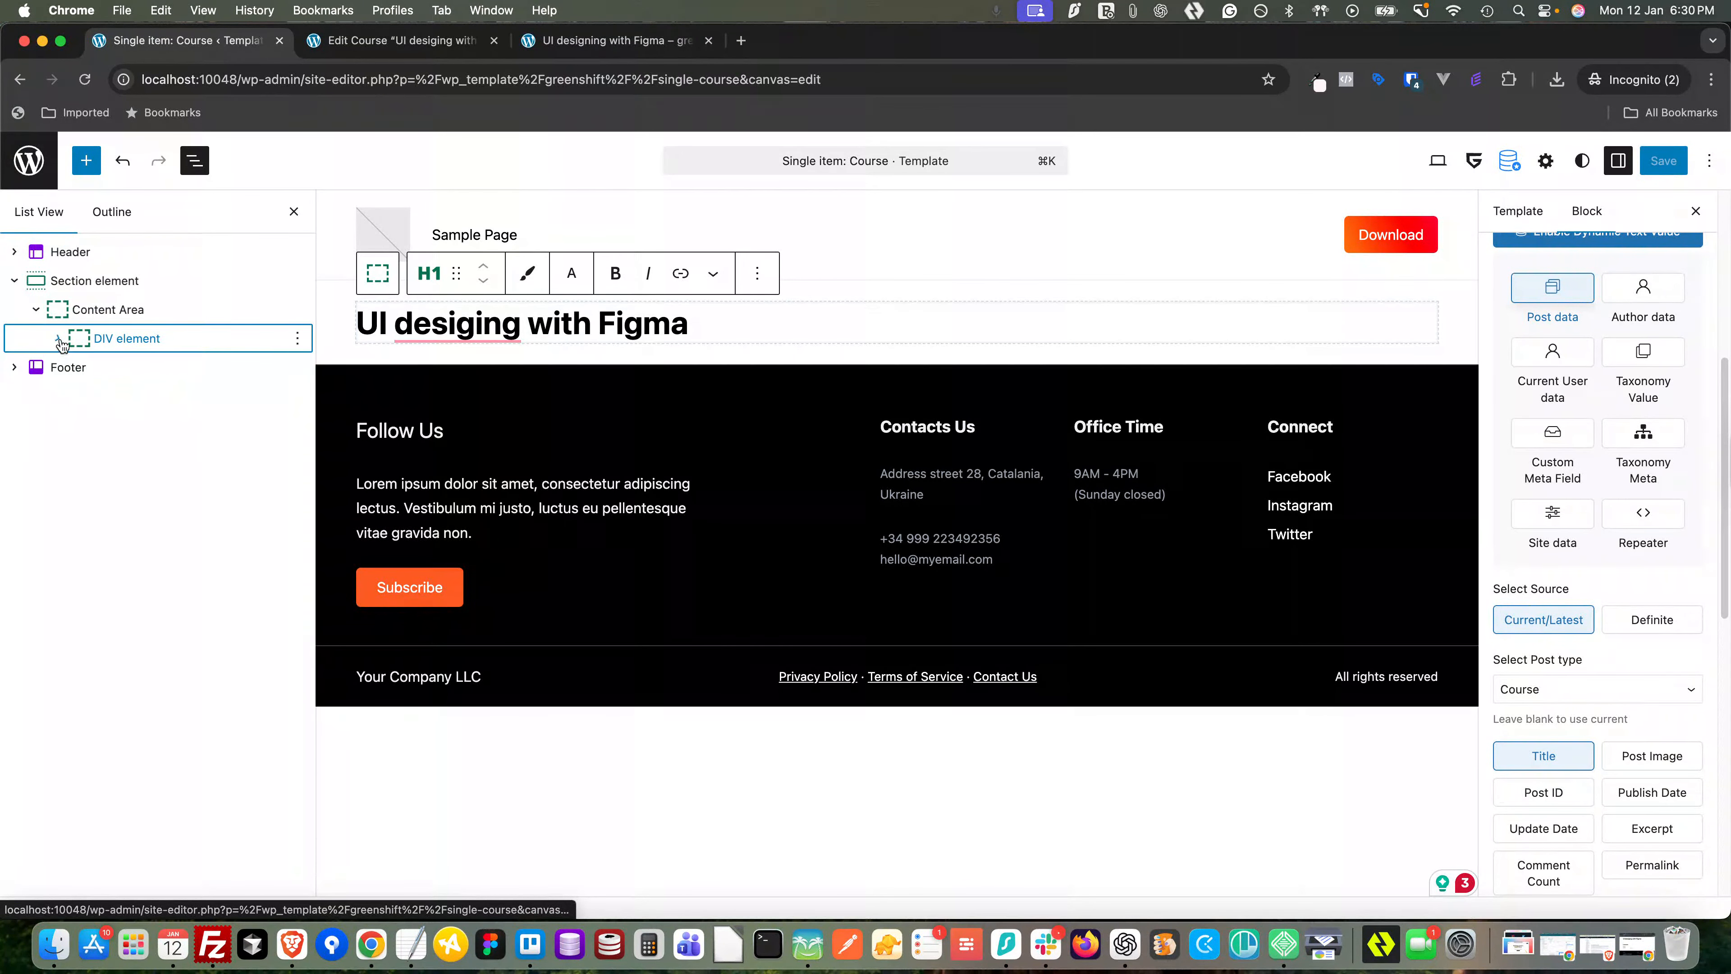
pyautogui.click(110, 310)
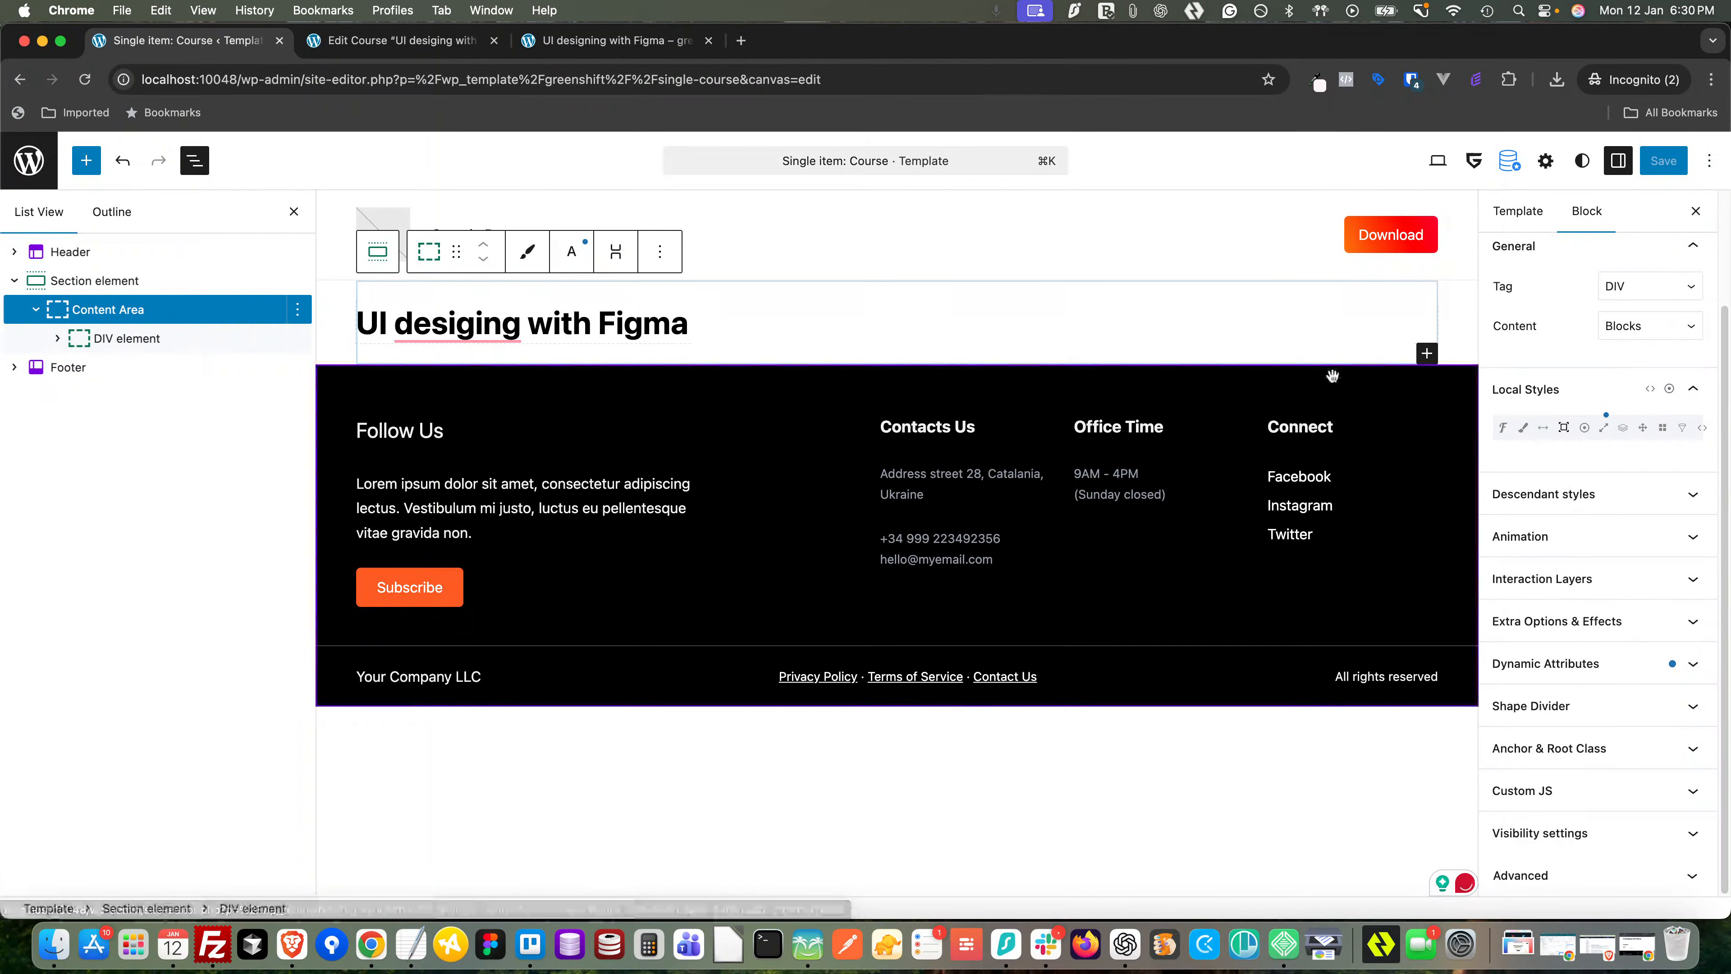
pyautogui.click(1427, 353)
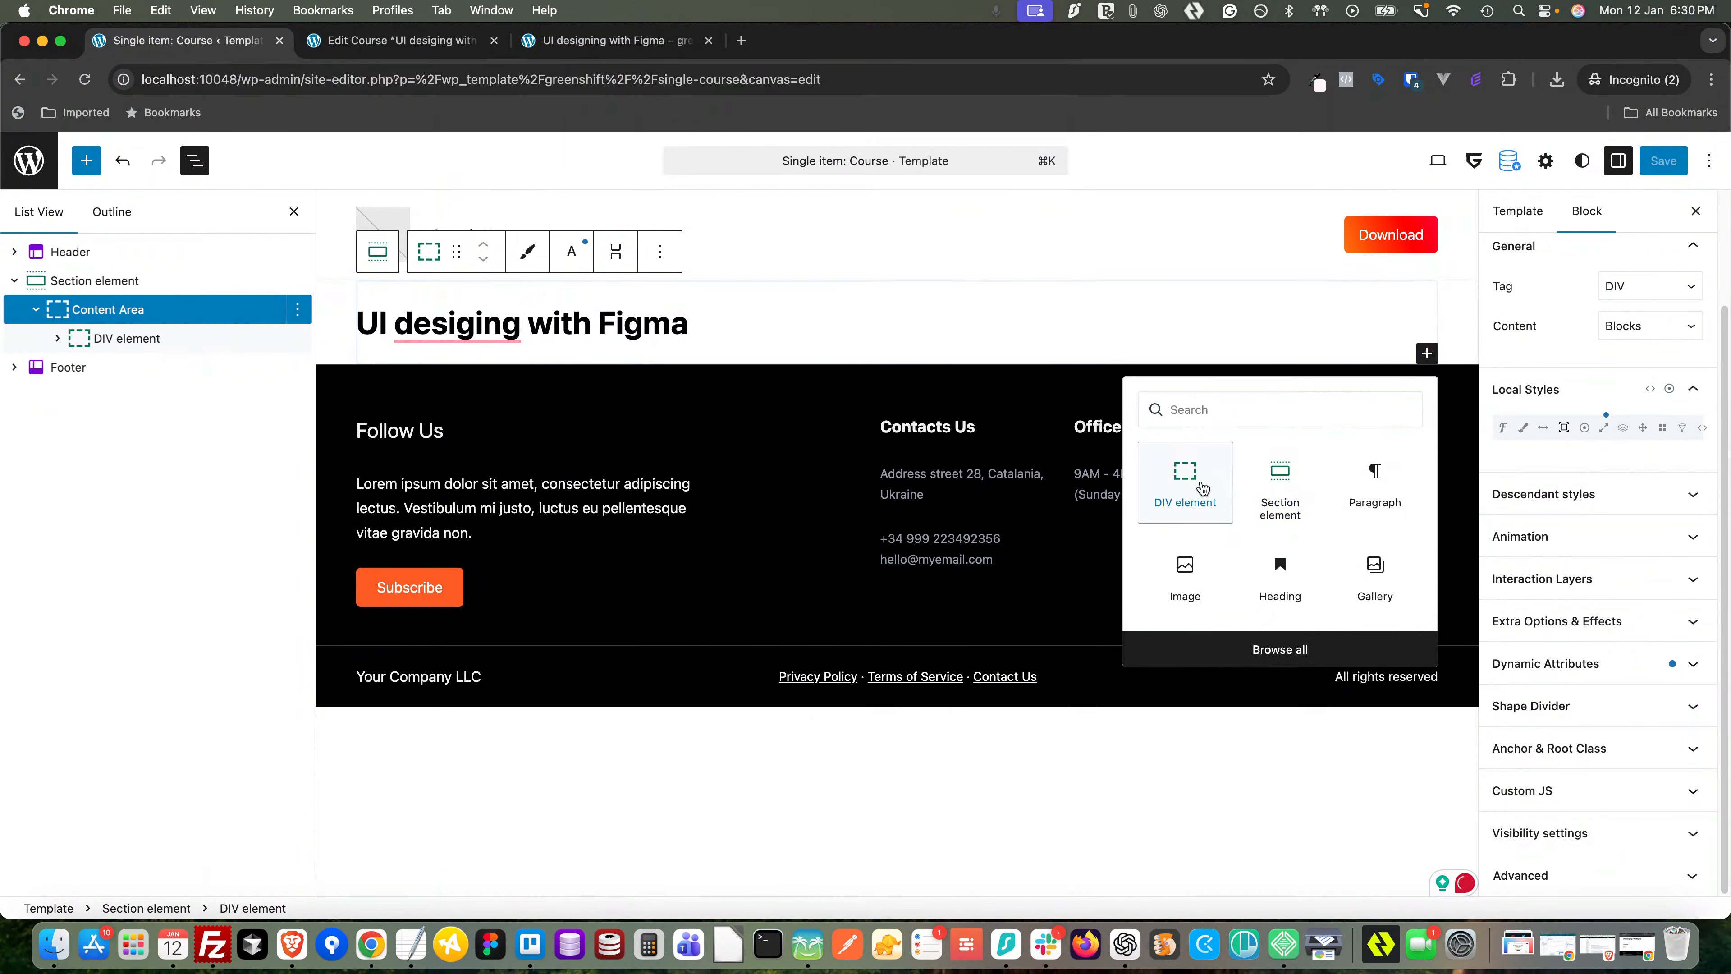
pyautogui.click(1186, 480)
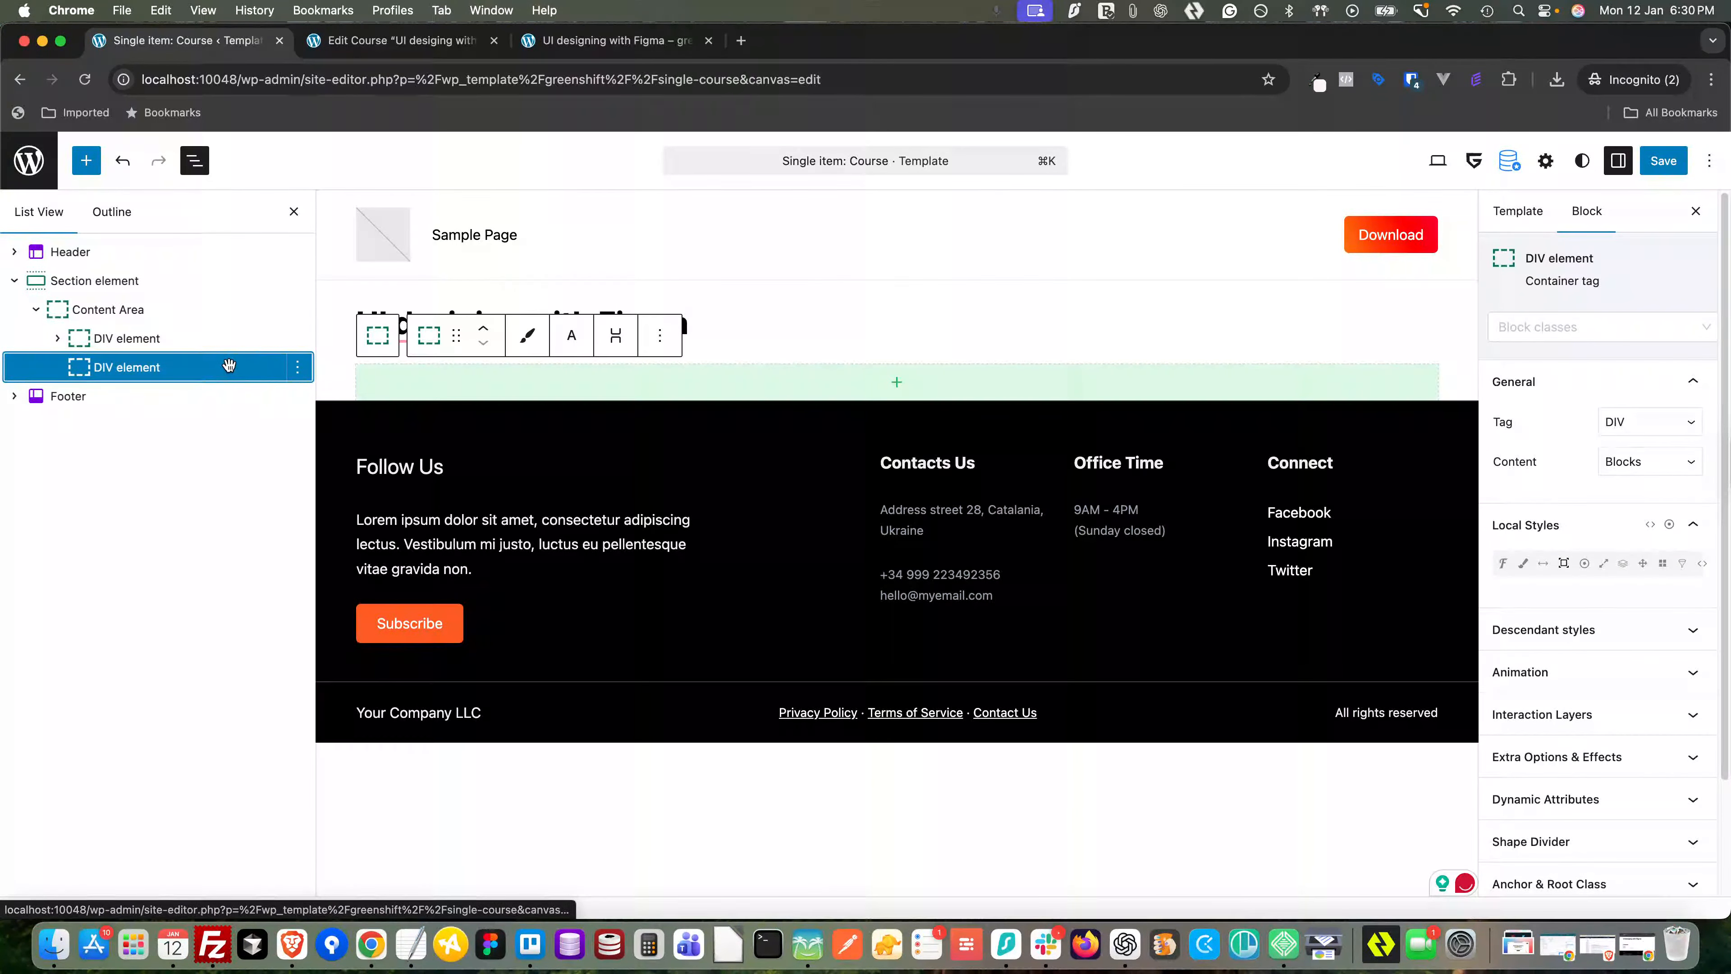
# - Nest an element in the new DIV as an H2 heading with content type Text and the text "Lessons"
pyautogui.click(895, 382)
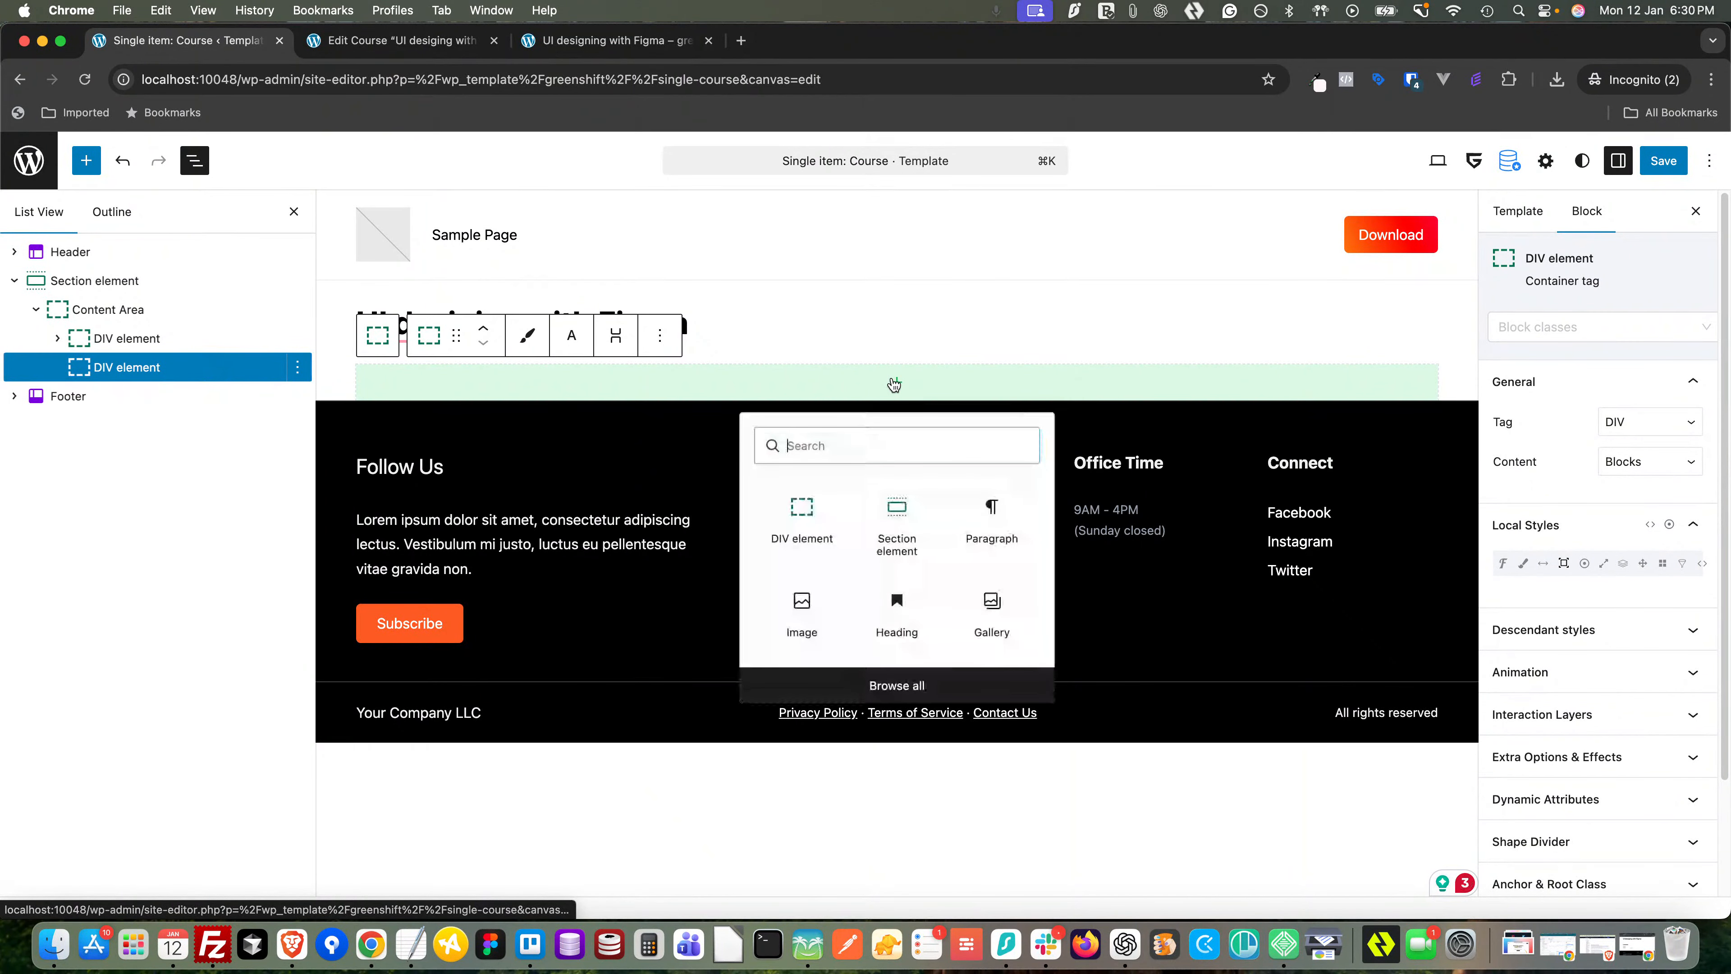
pyautogui.click(801, 508)
pyautogui.click(1624, 435)
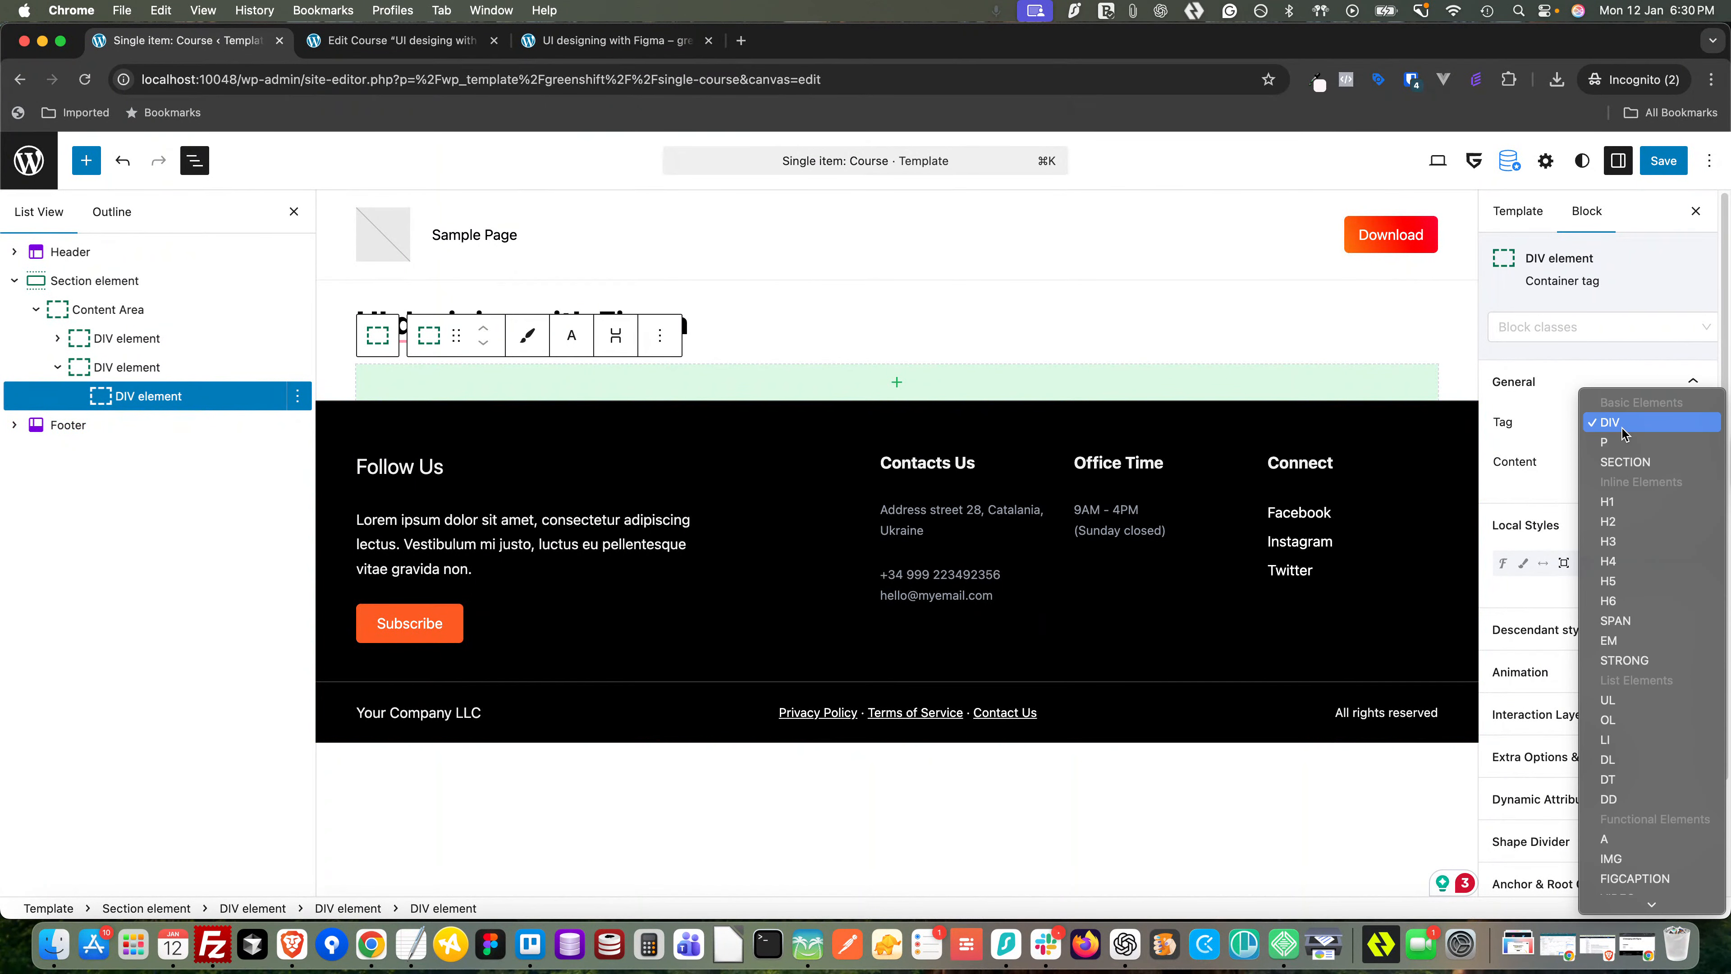
pyautogui.click(1625, 522)
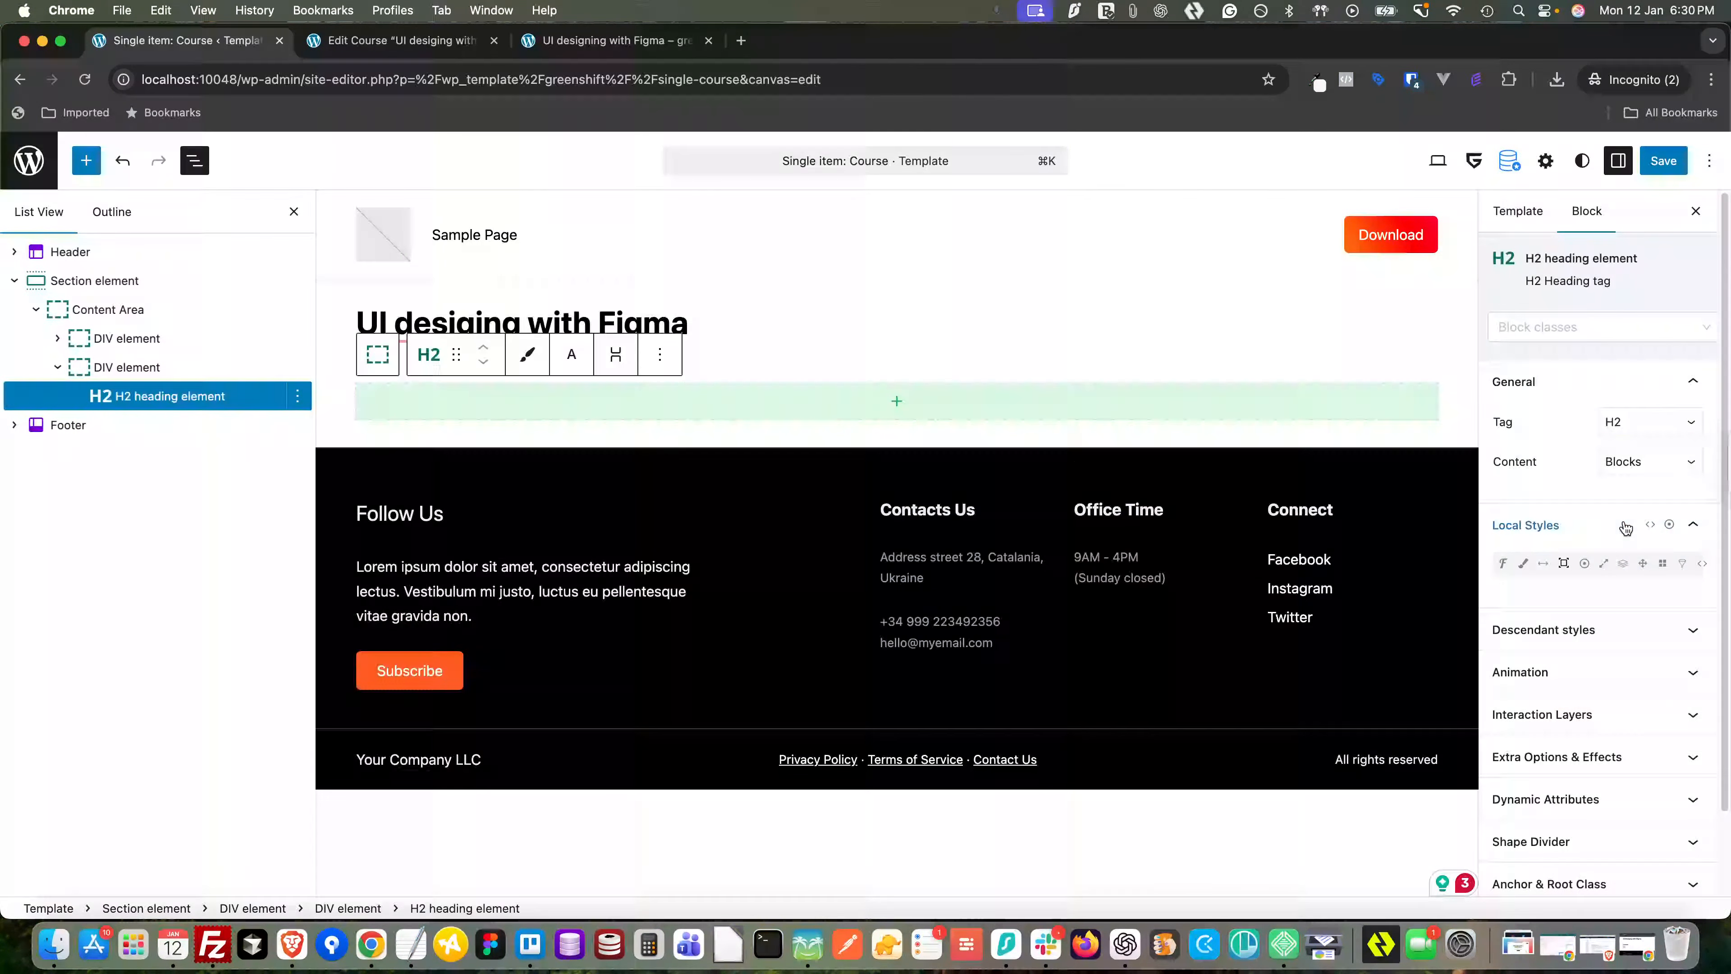
pyautogui.click(1630, 467)
pyautogui.click(1607, 425)
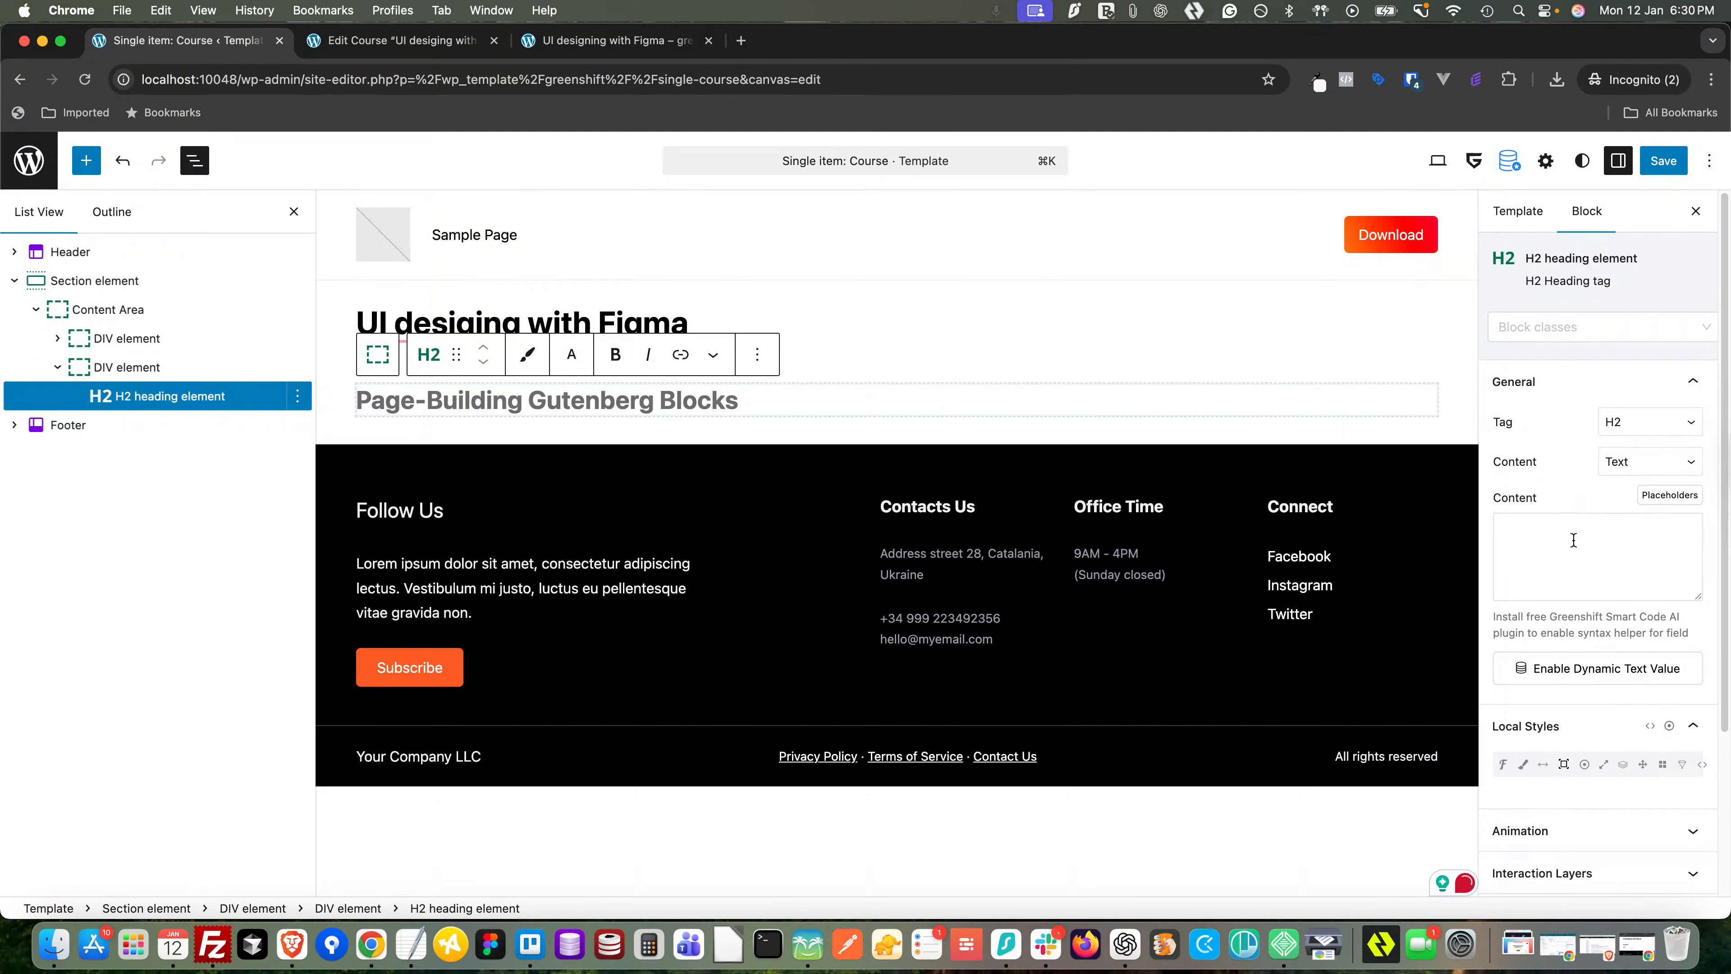
pyautogui.click(1573, 540)
pyautogui.write('Lessons')
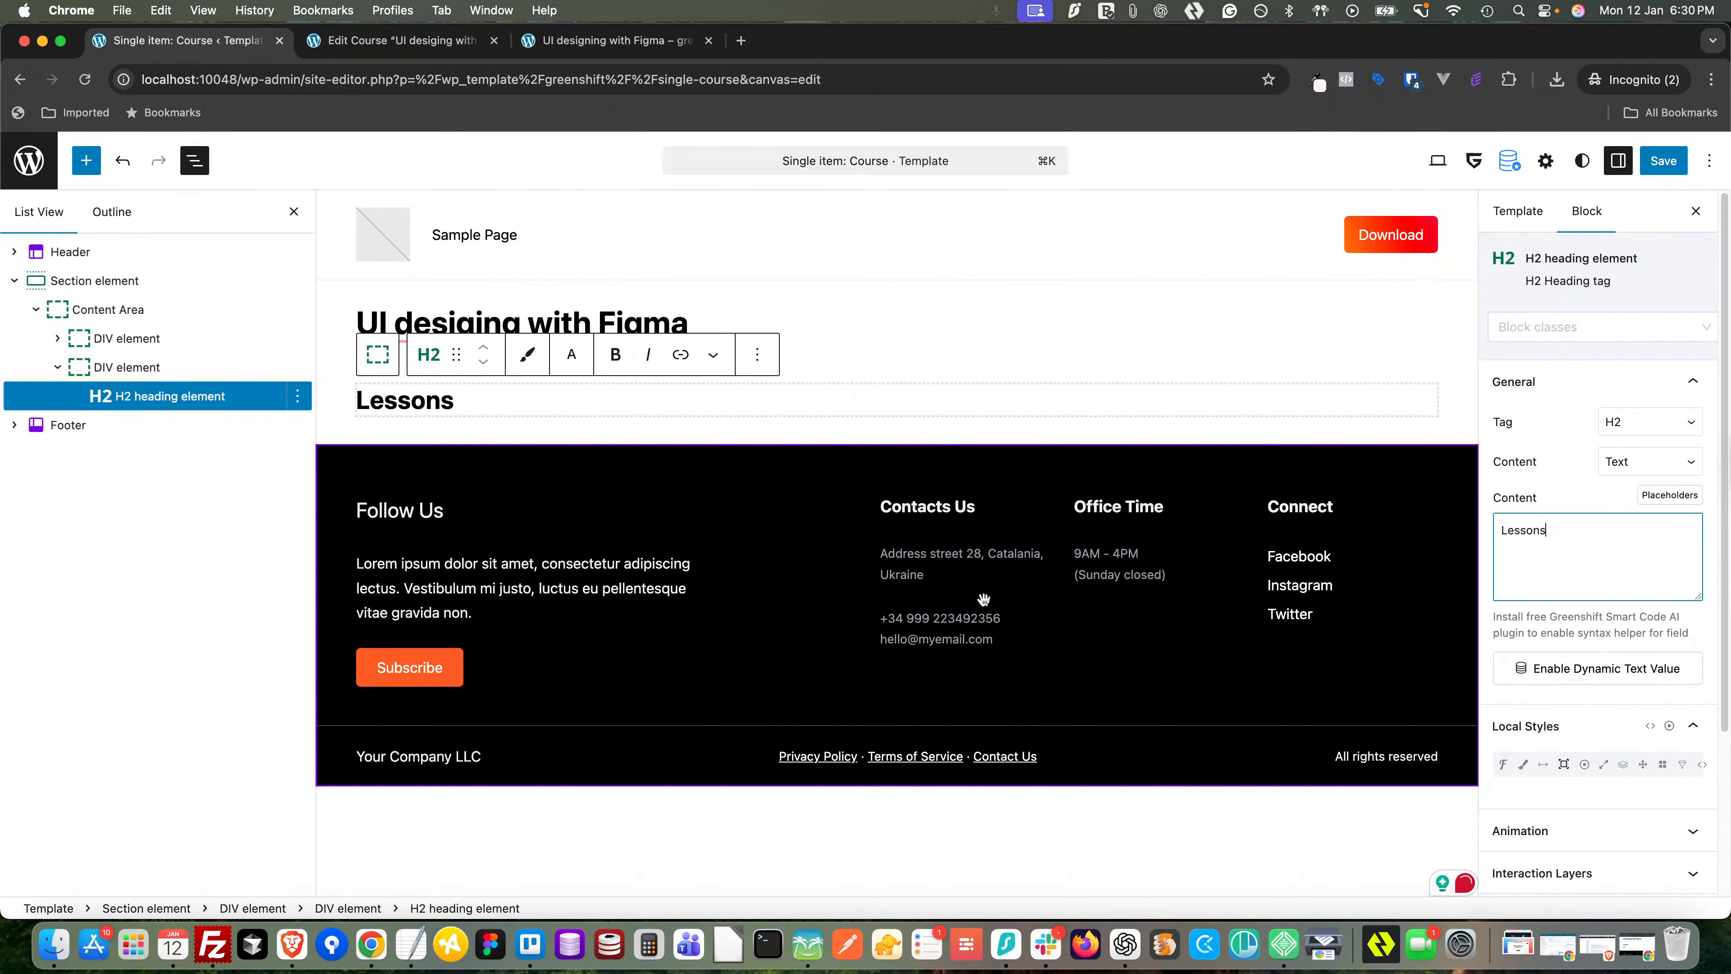
# - Add a DIV element below the Lessons heading, inside the same parent DIV
pyautogui.click(148, 368)
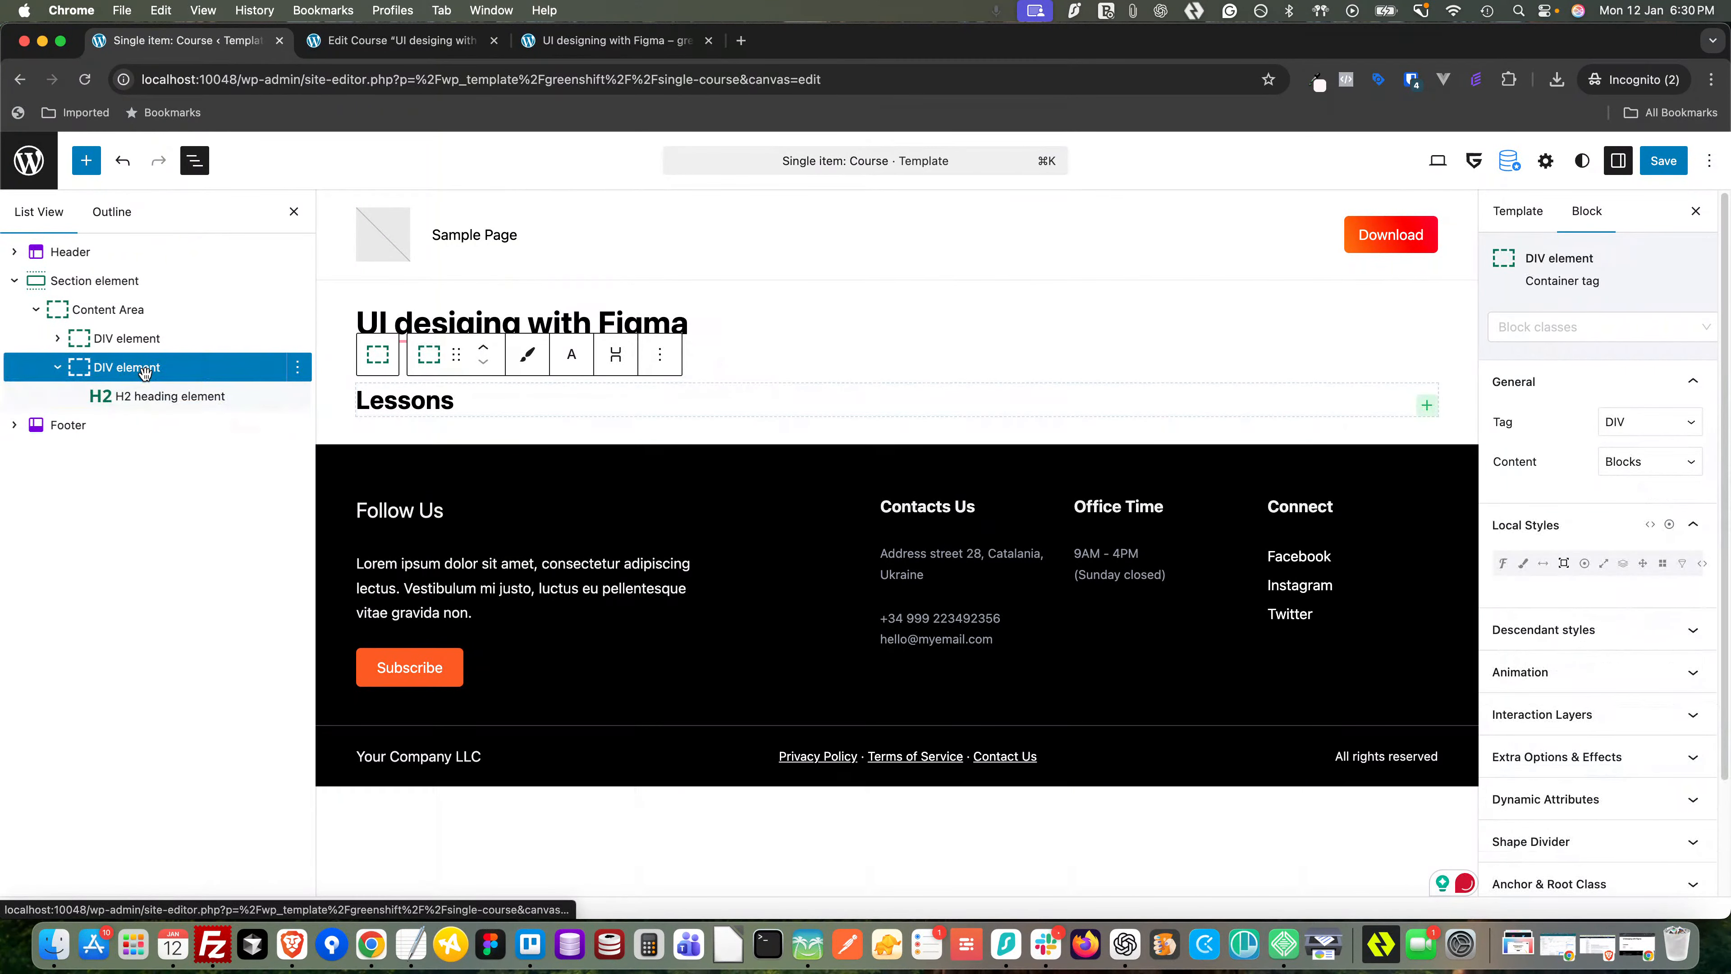
pyautogui.click(1426, 405)
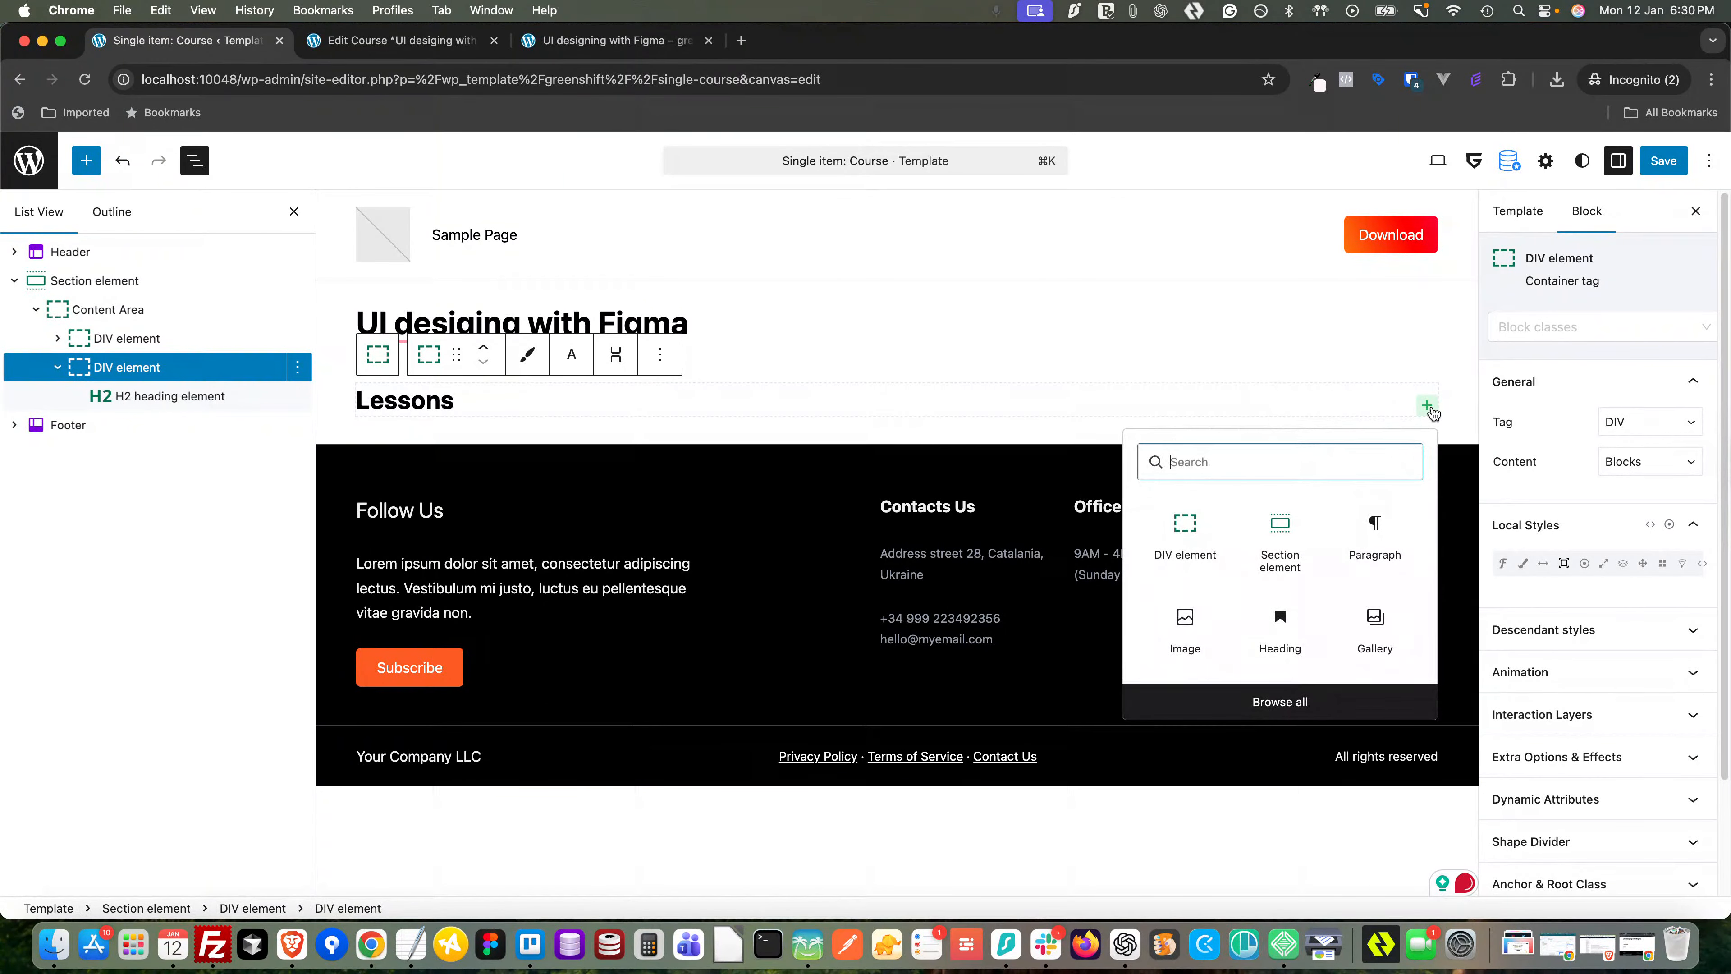
pyautogui.click(1195, 545)
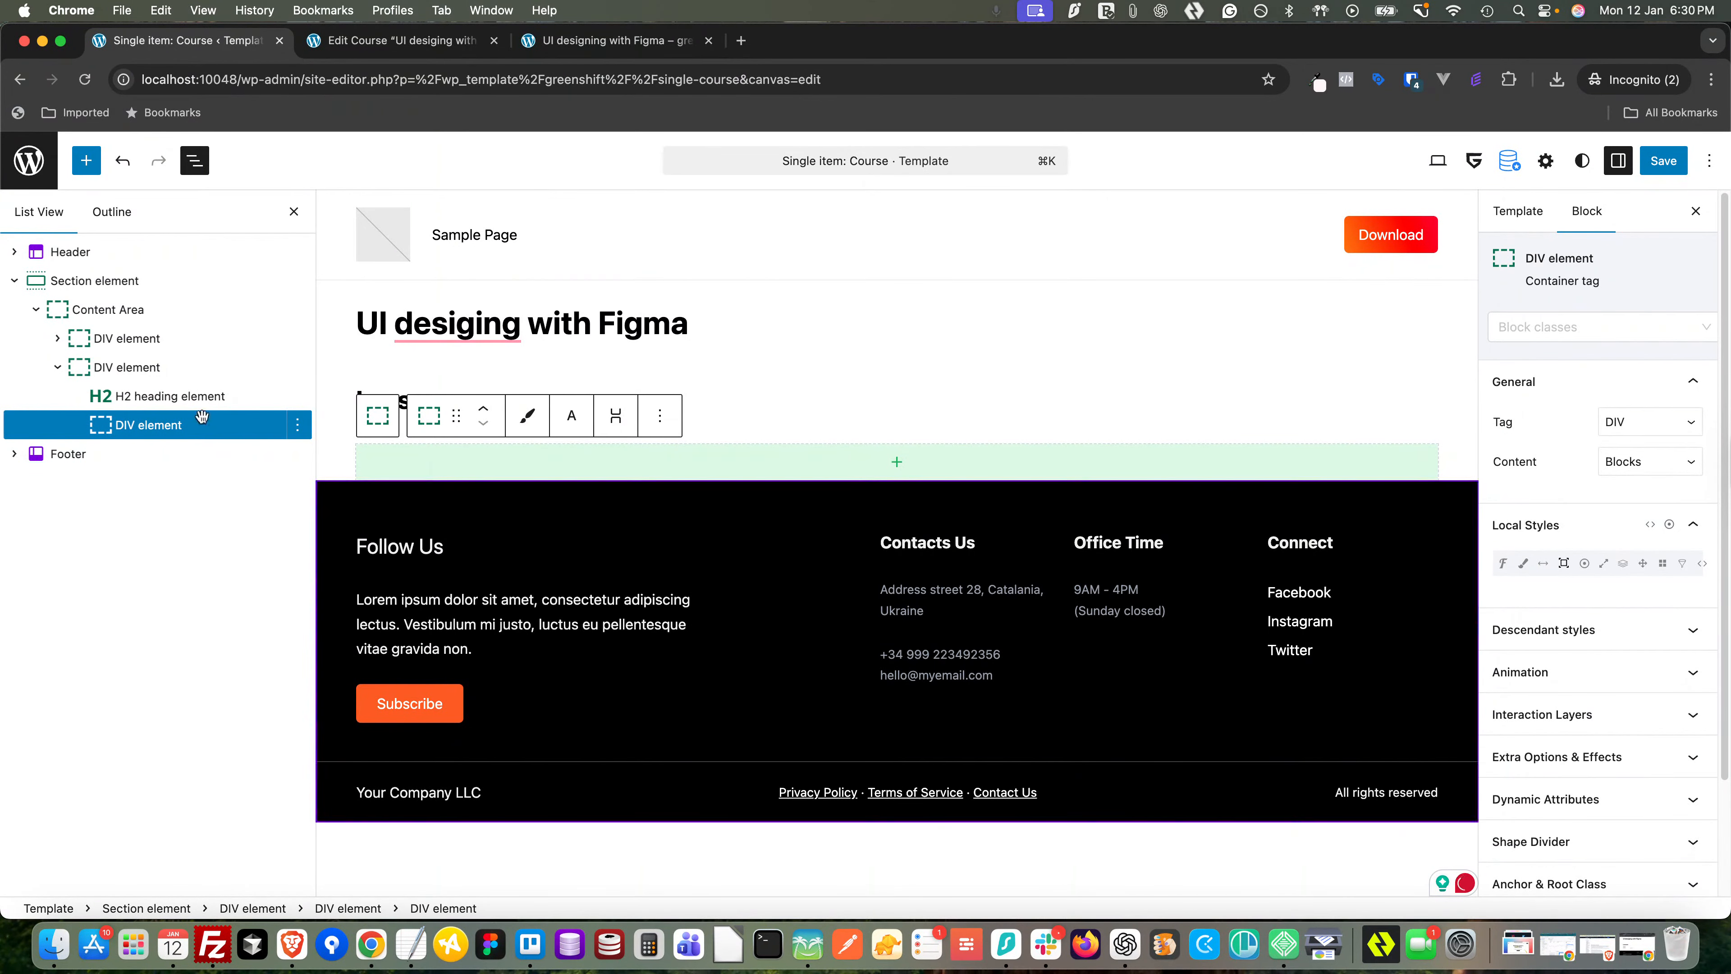
# - Insert a Repeater builder block into the empty DIV under the Lessons heading
pyautogui.click(897, 462)
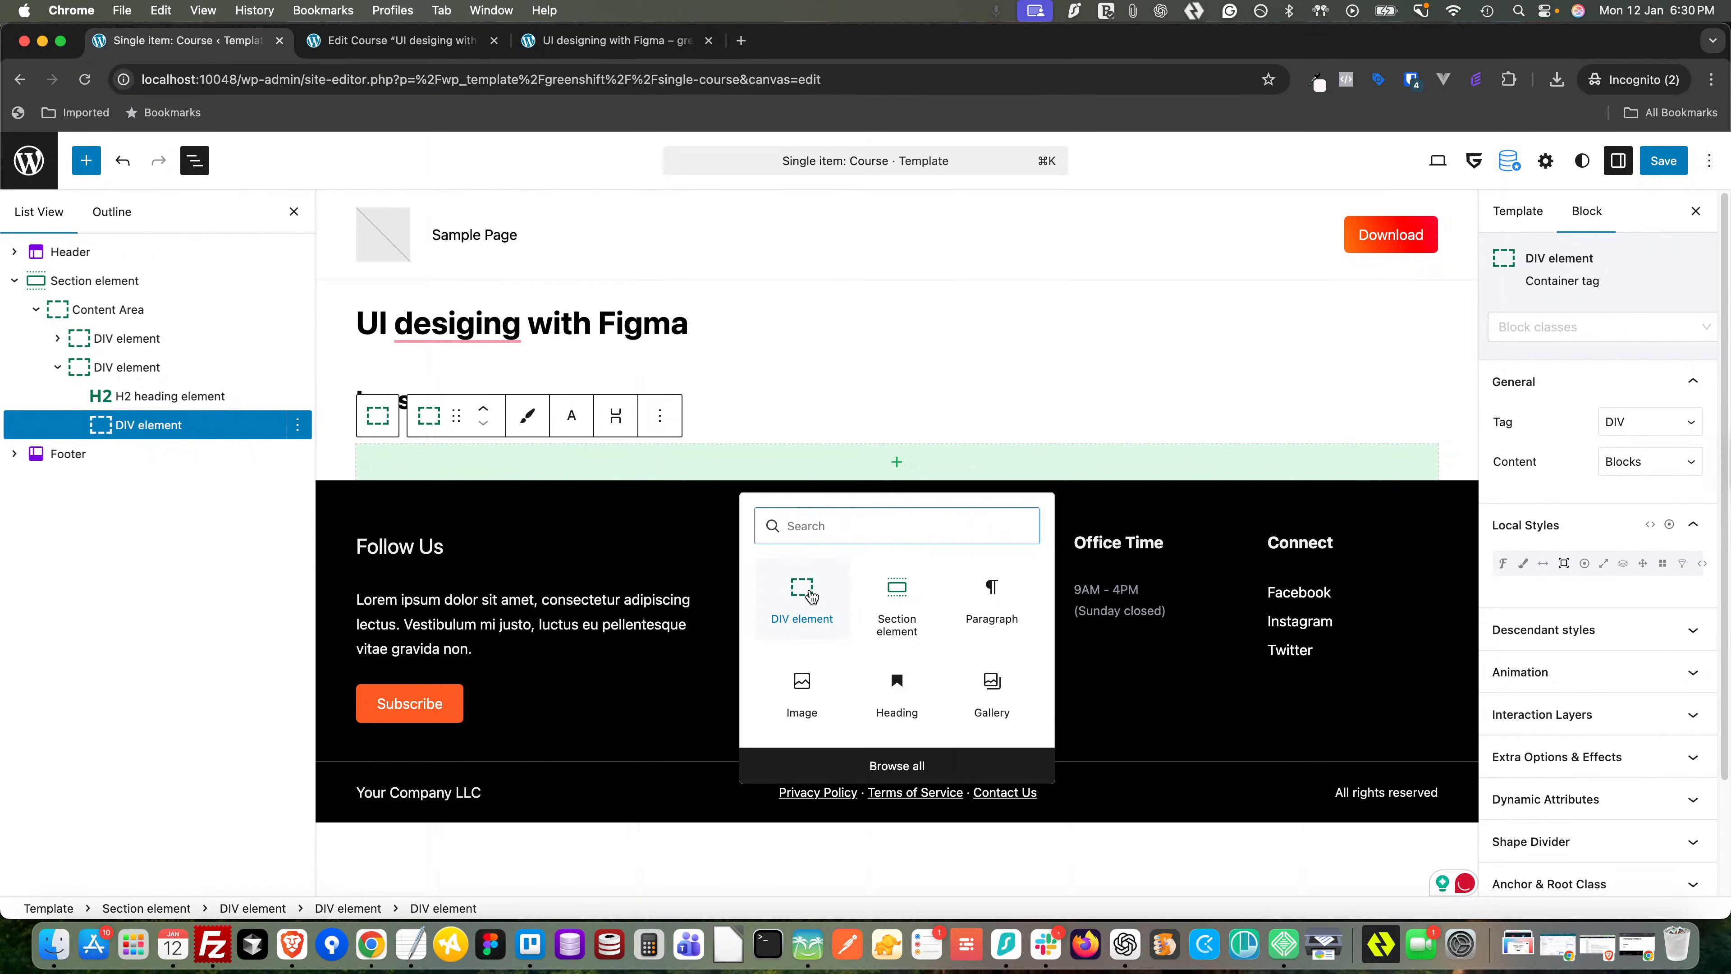
pyautogui.write('rep')
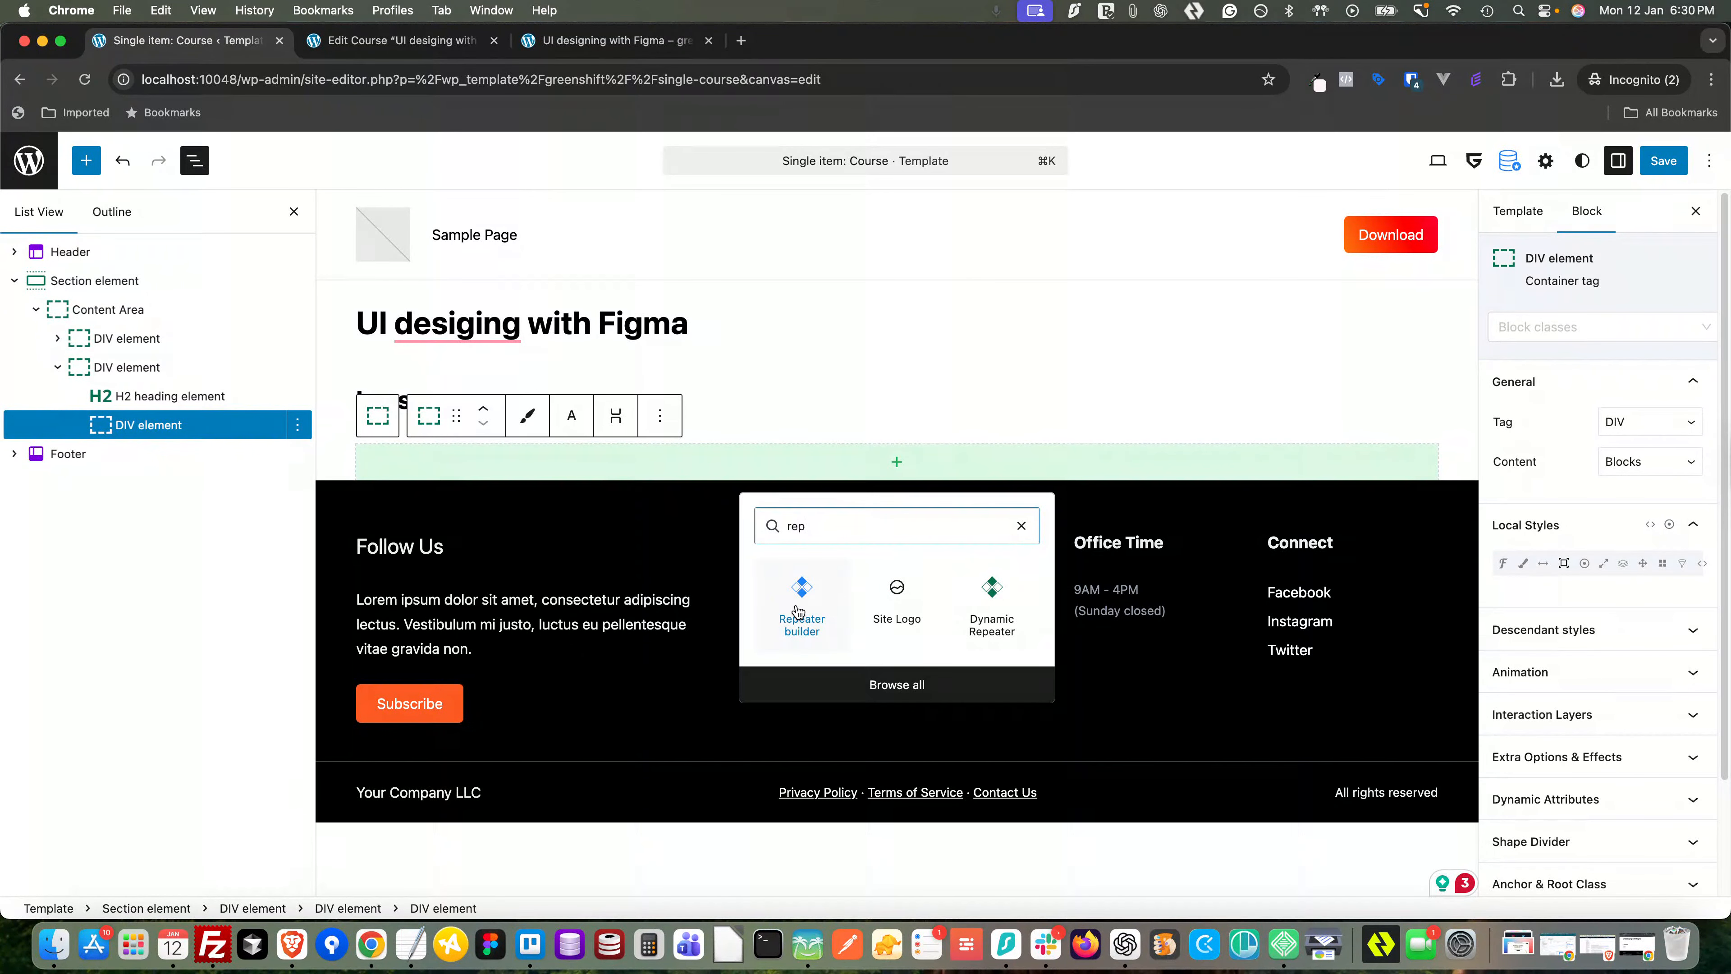
pyautogui.click(799, 611)
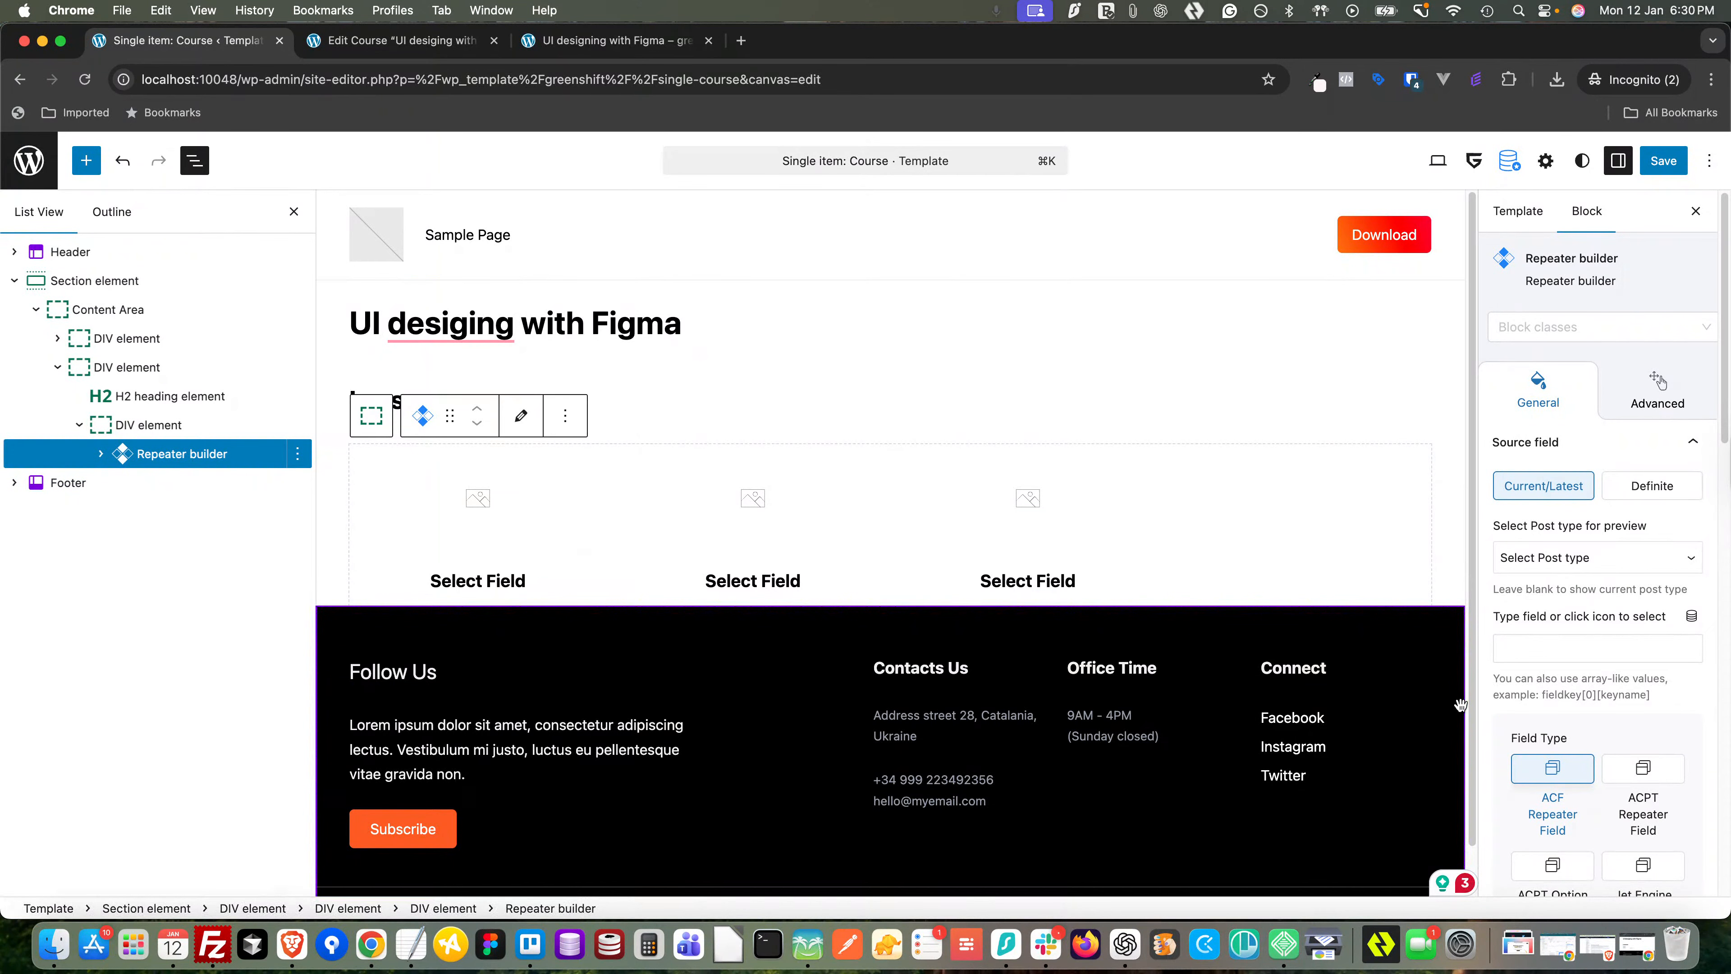
# - Set the Repeater builder's preview post type to Course and its source field to course_lessons
pyautogui.click(1566, 565)
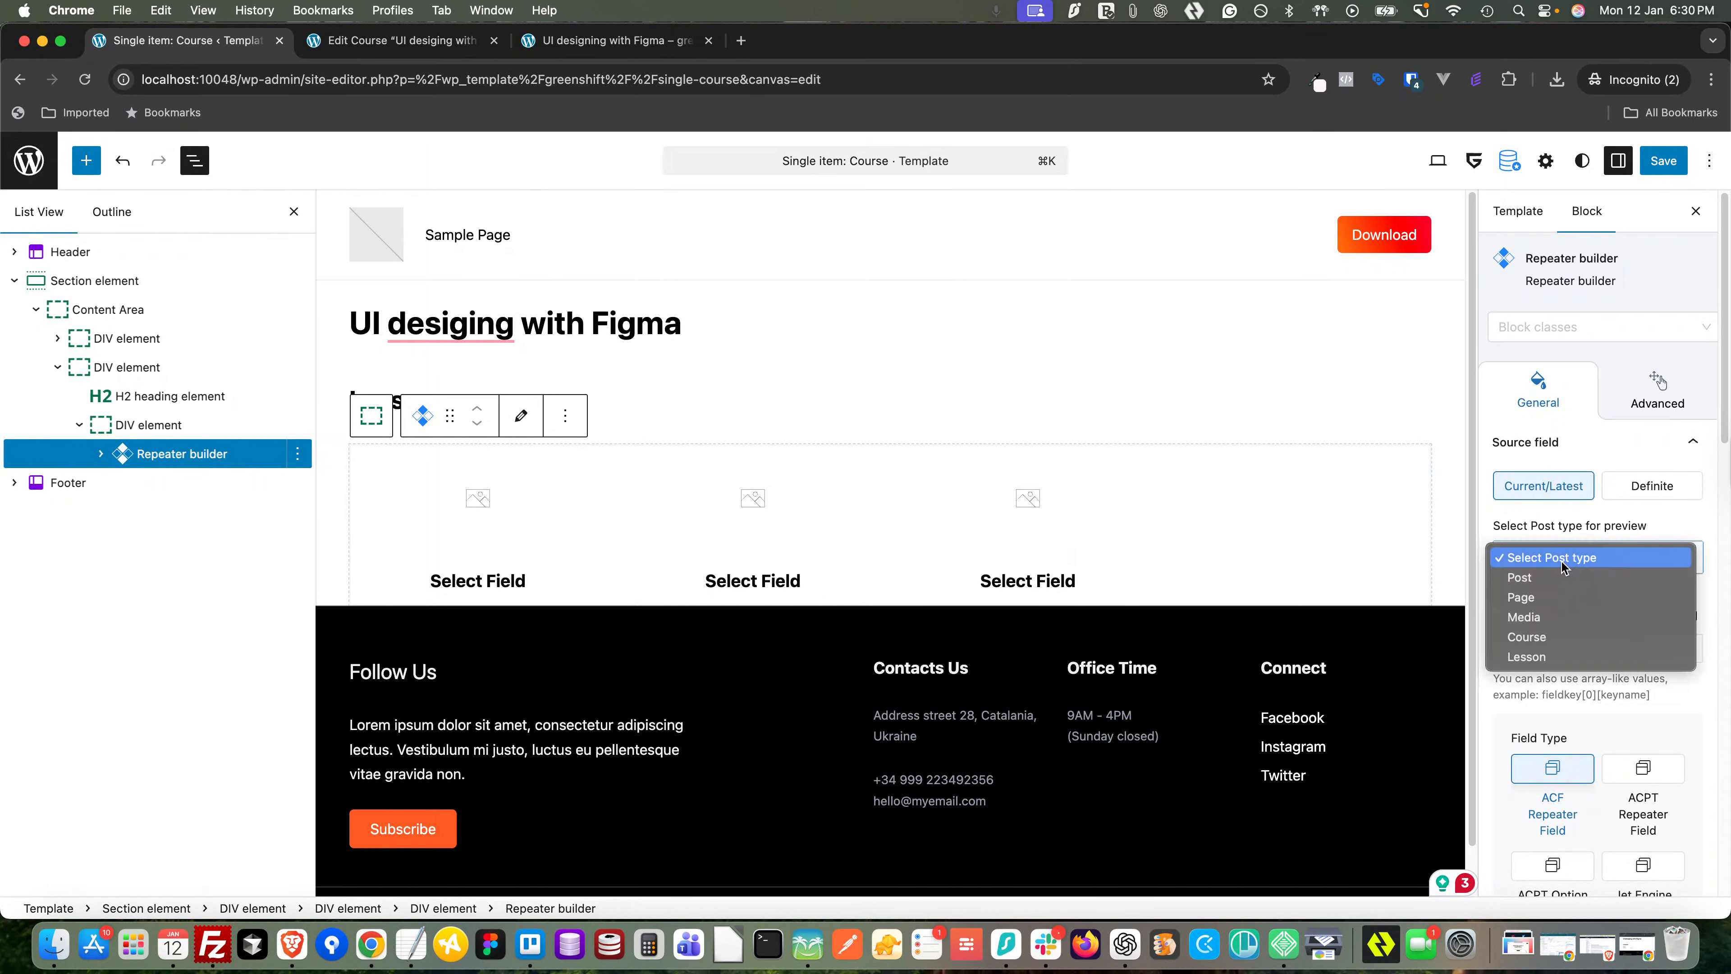
pyautogui.click(1544, 642)
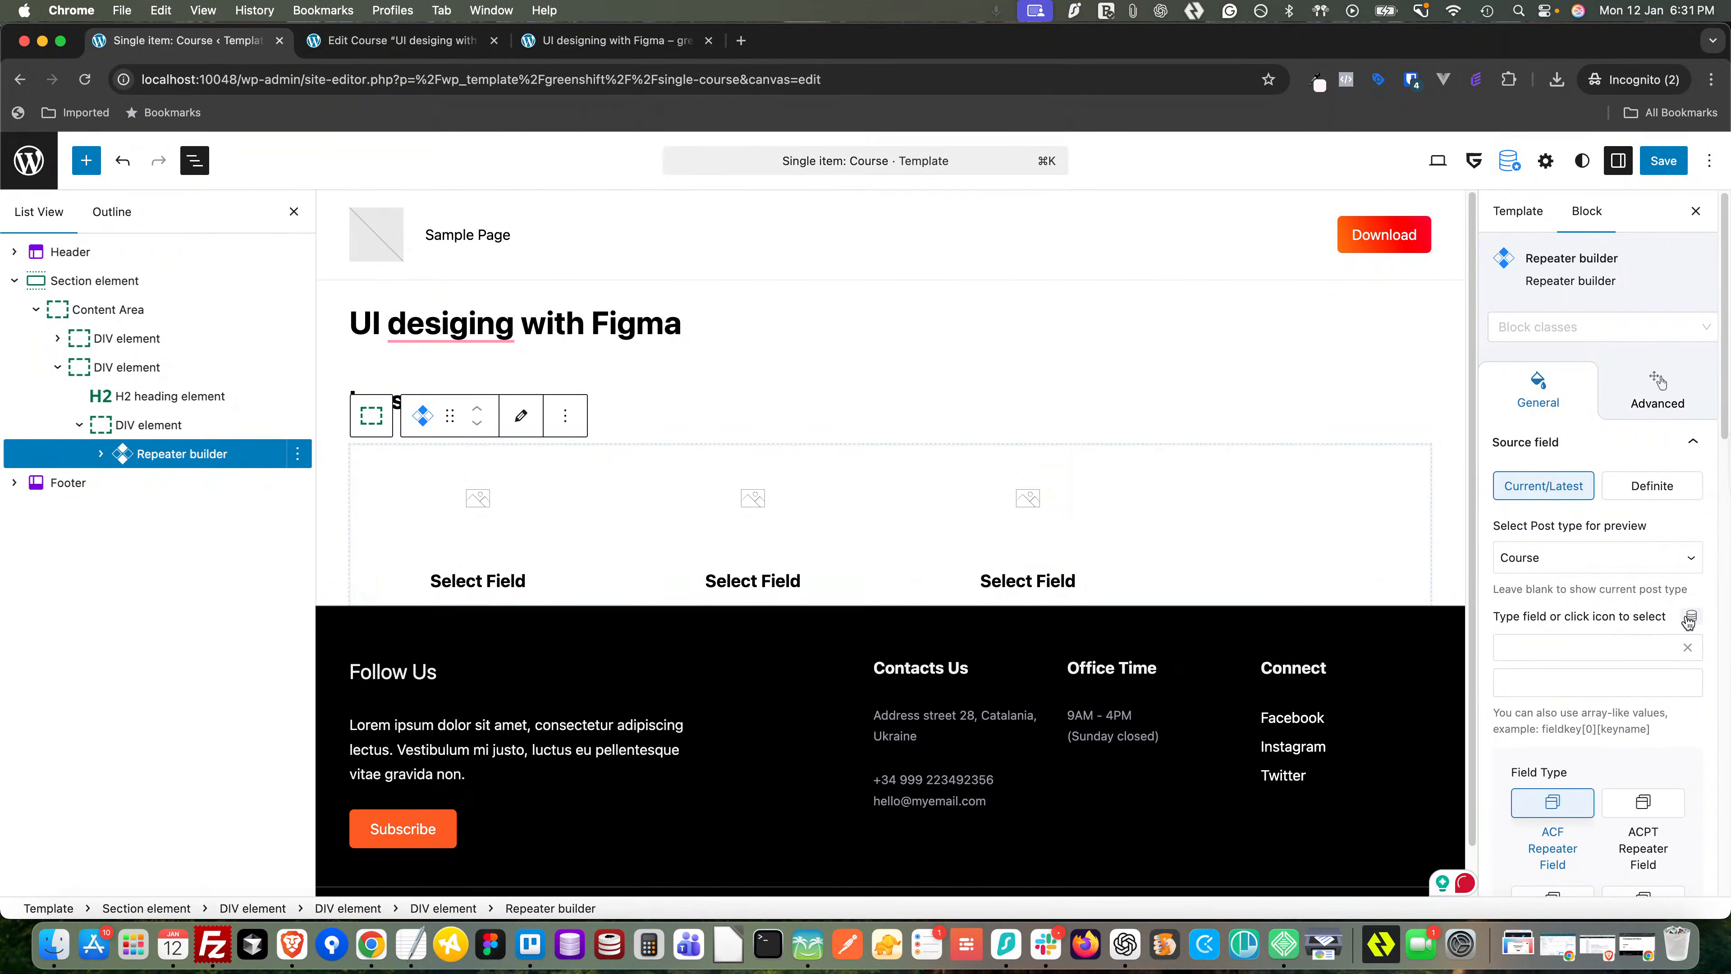
pyautogui.click(1641, 648)
pyautogui.scroll(-3, 1629, 675)
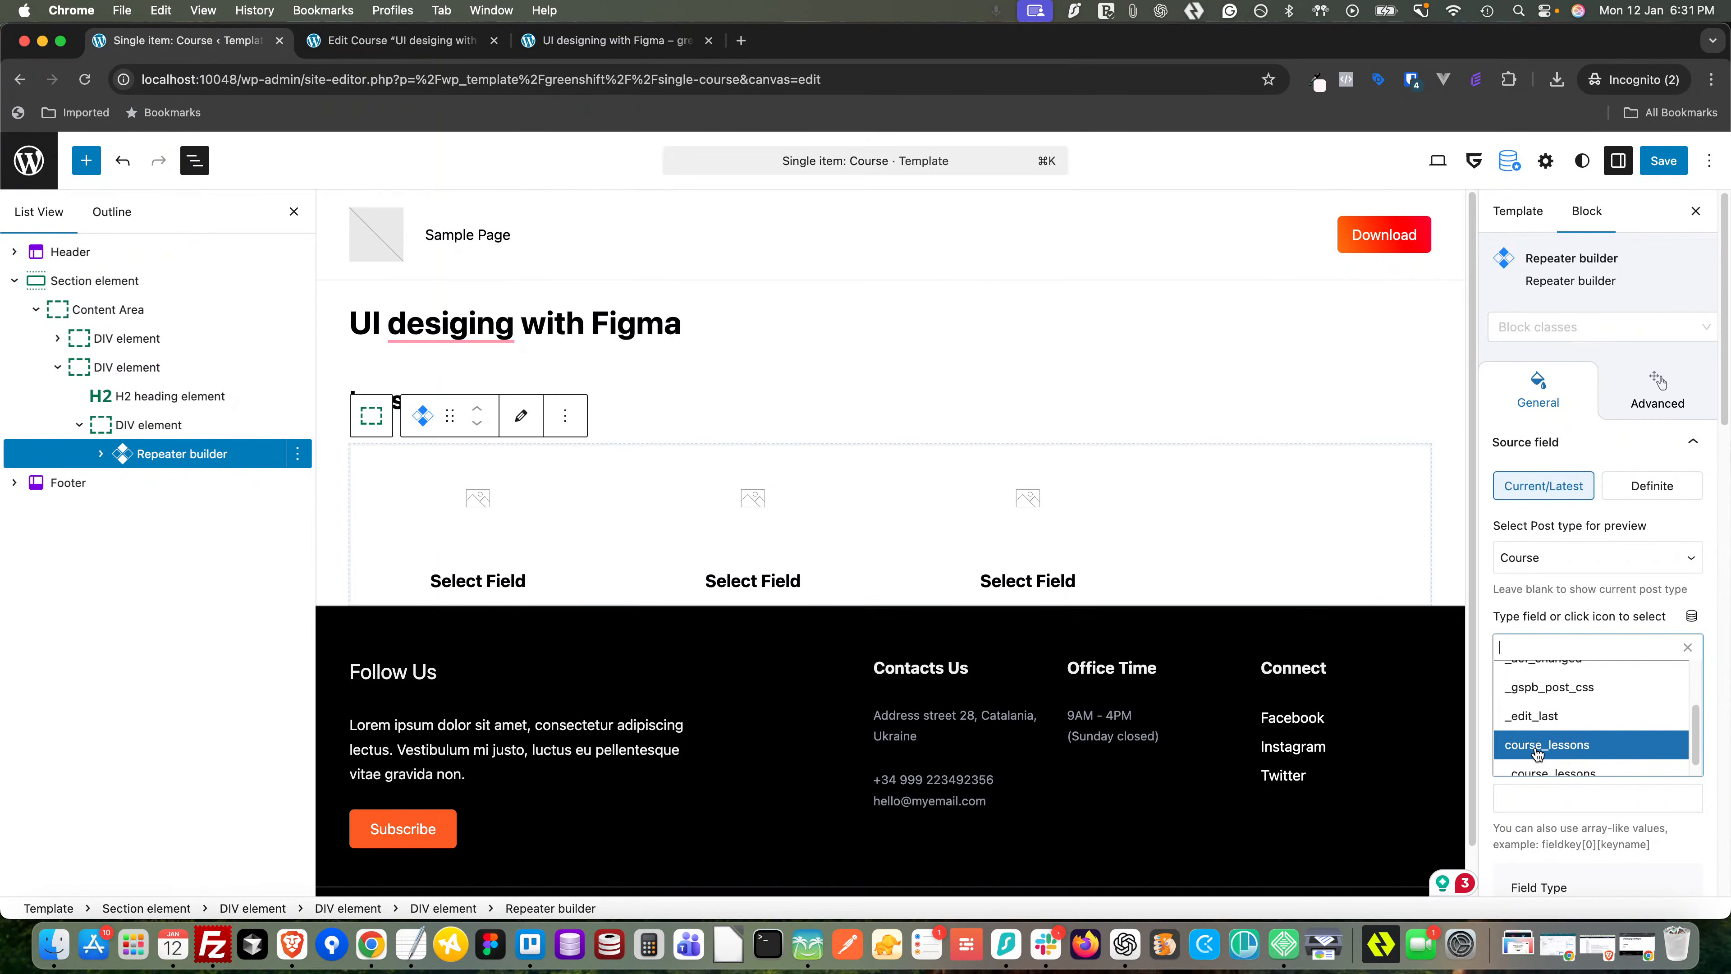
pyautogui.click(1538, 745)
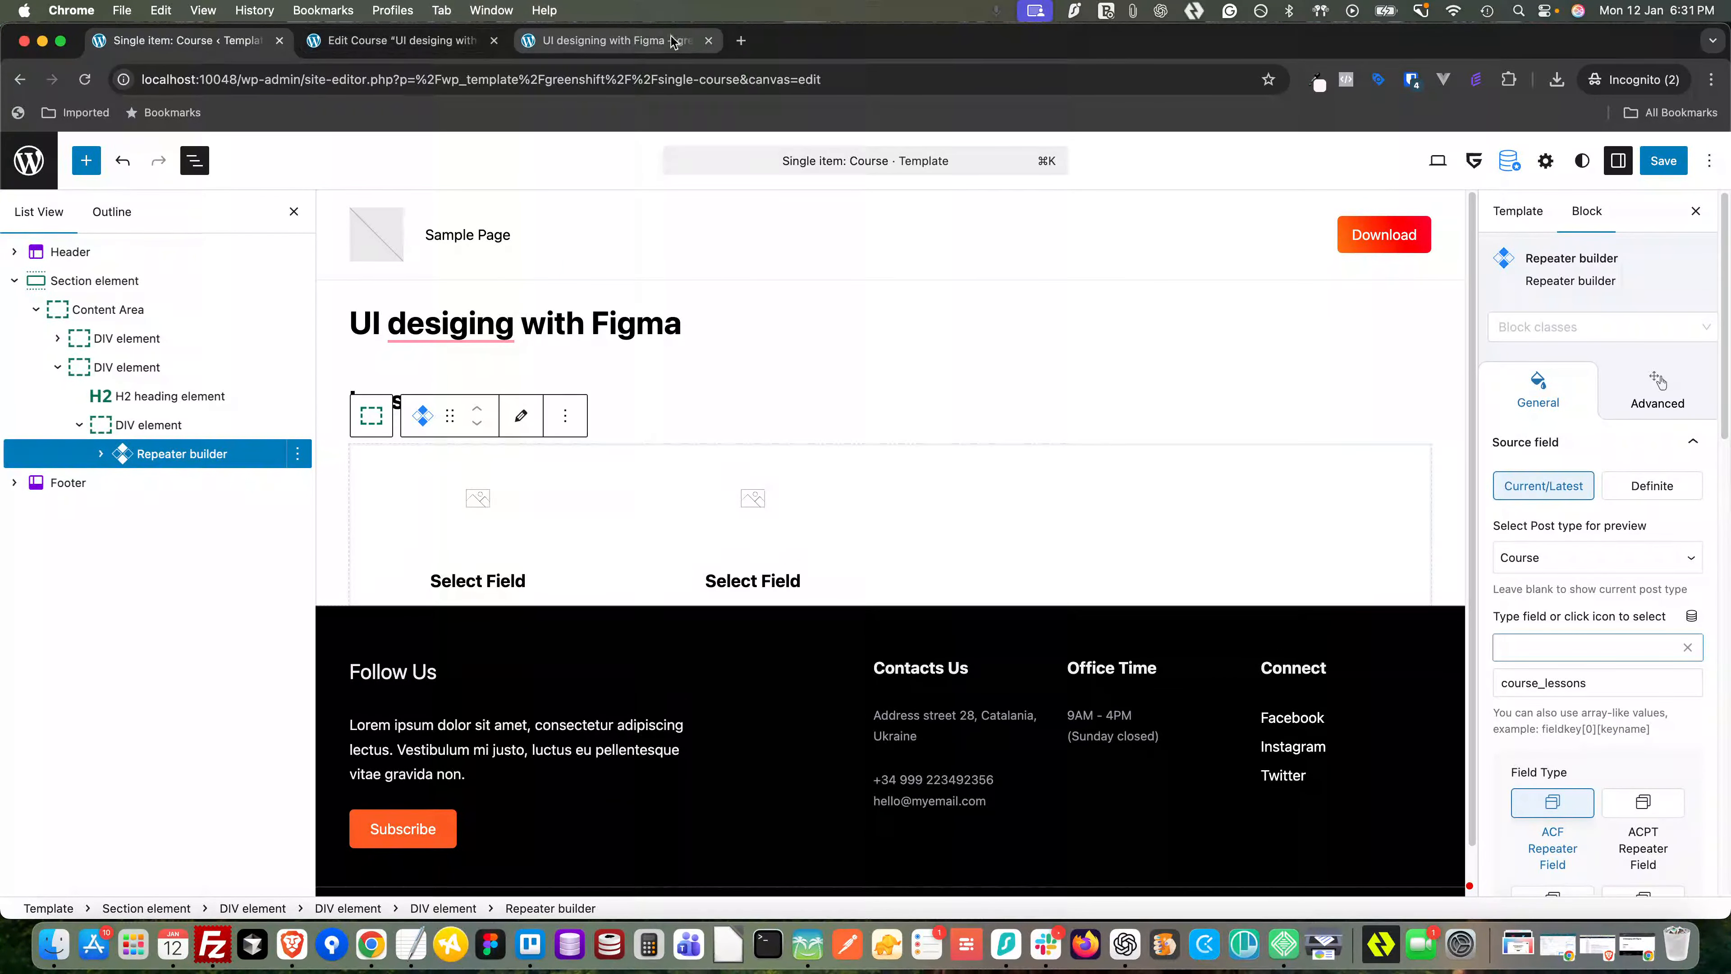
# - Check the Lessons field's name and type in the ACF Course Fields group, opened in a new tab, and look at the course's selected lessons
pyautogui.click(671, 41)
pyautogui.moveTo(15, 147)
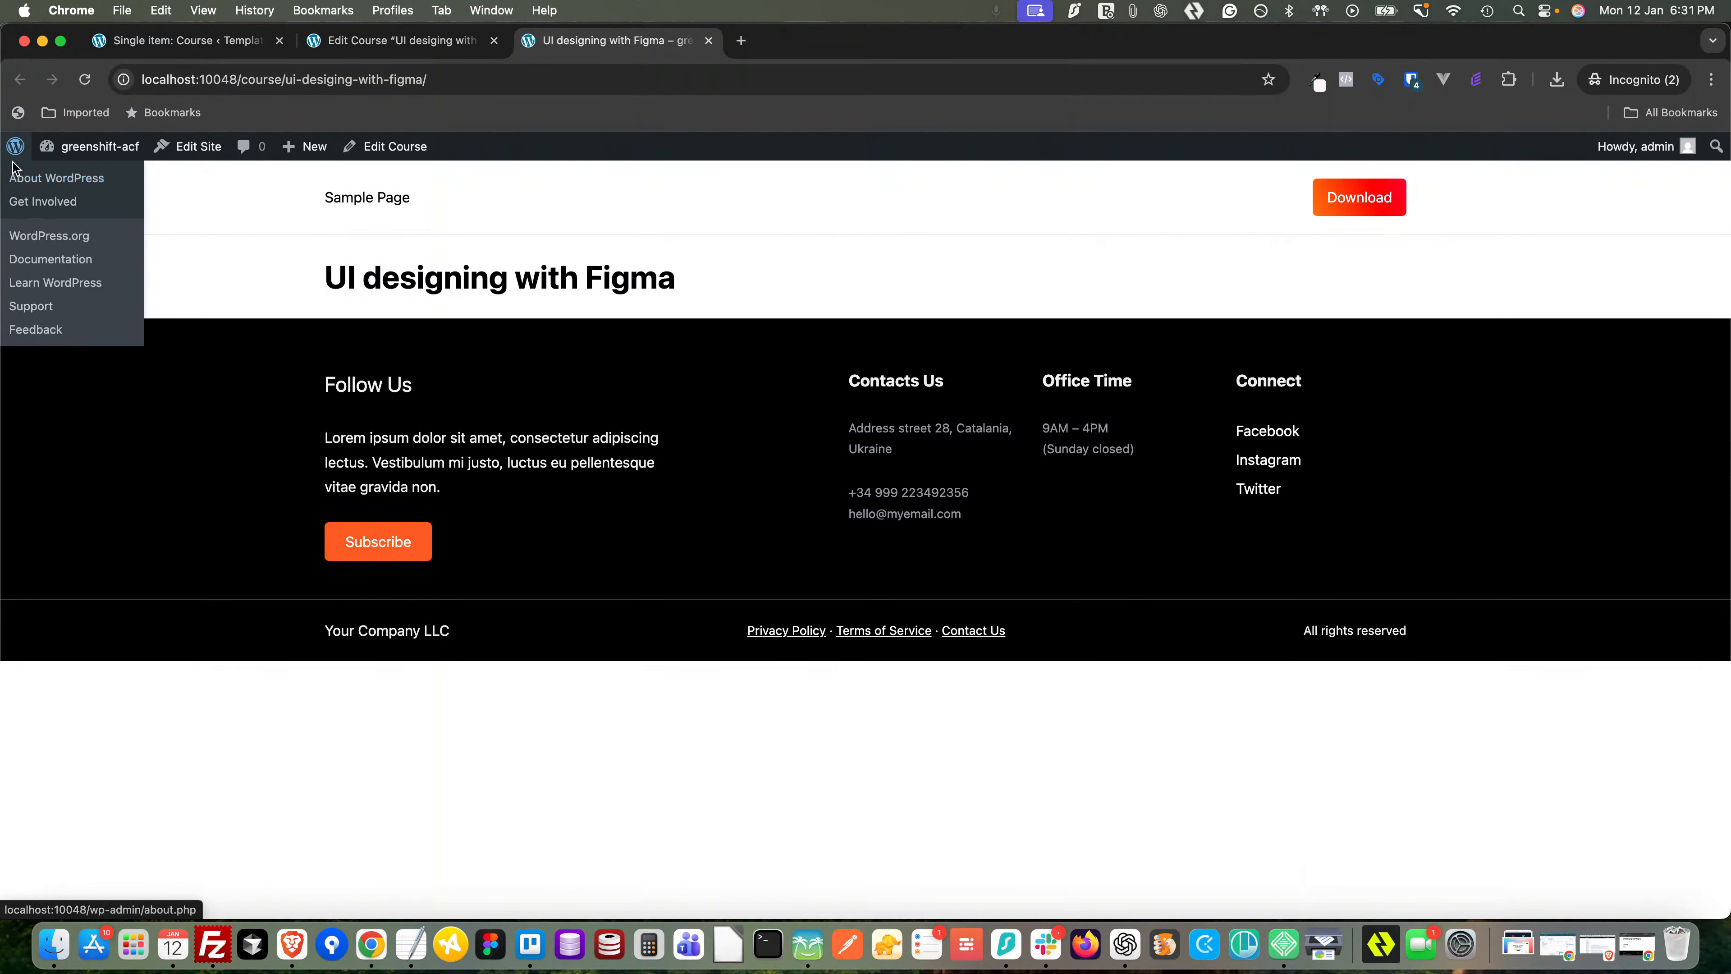
pyautogui.rightClick(73, 169)
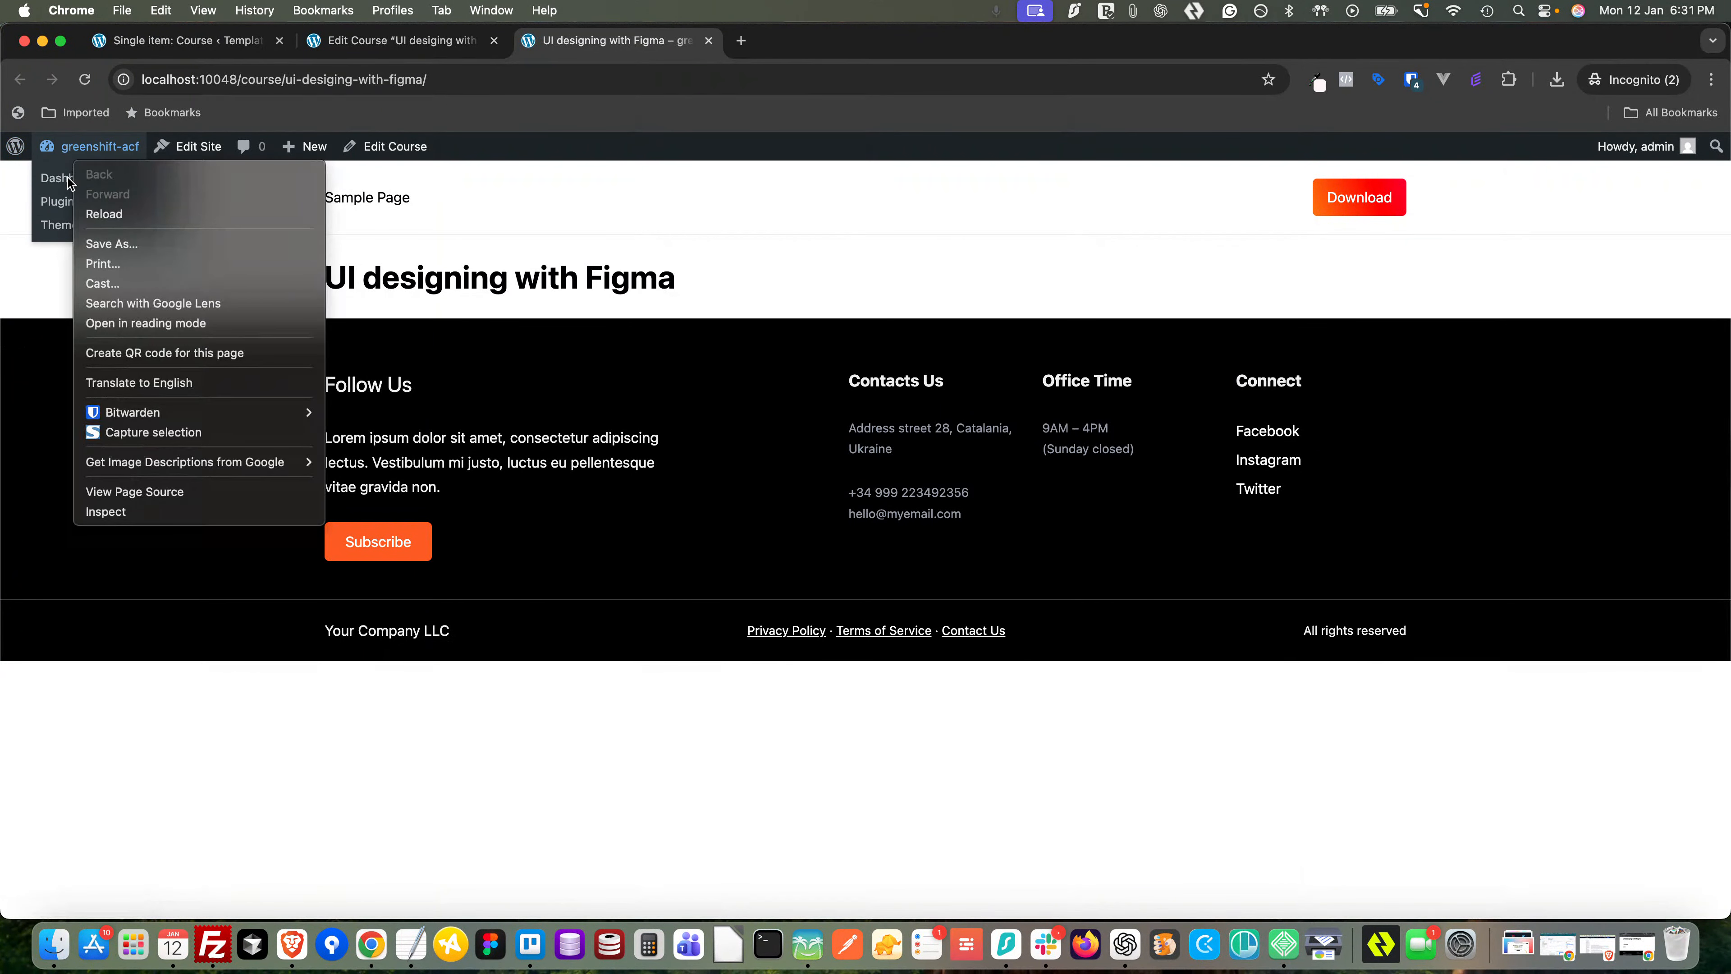
pyautogui.rightClick(67, 177)
pyautogui.click(130, 186)
pyautogui.click(769, 40)
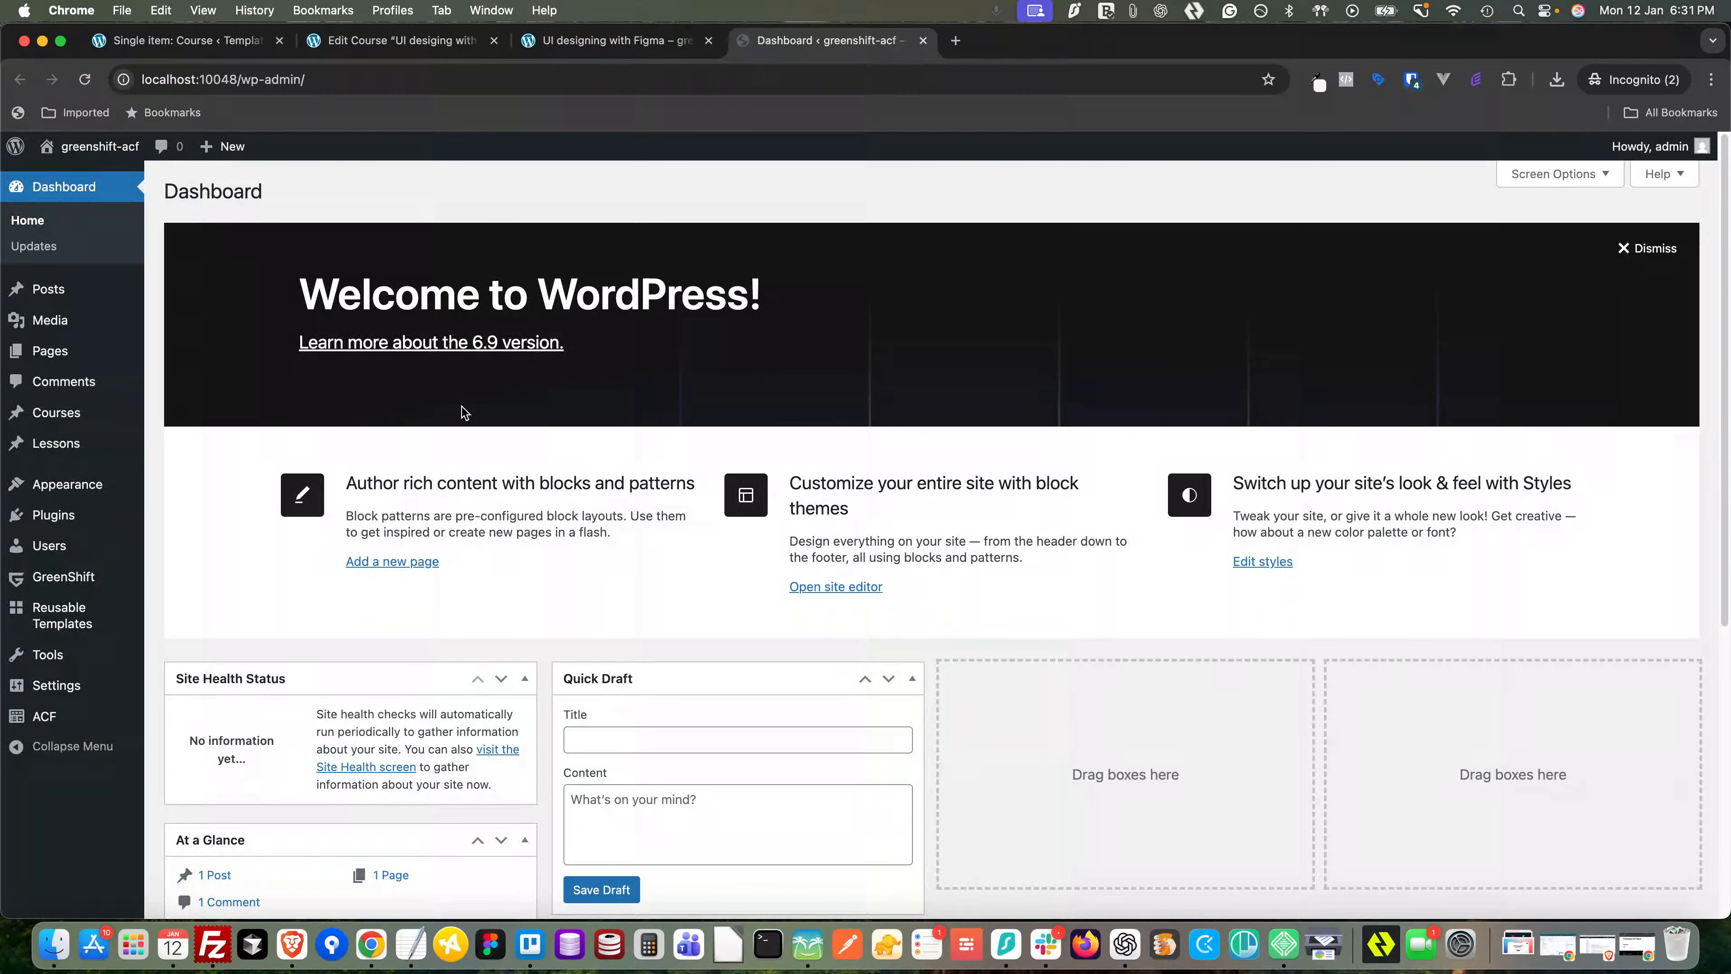
pyautogui.click(178, 685)
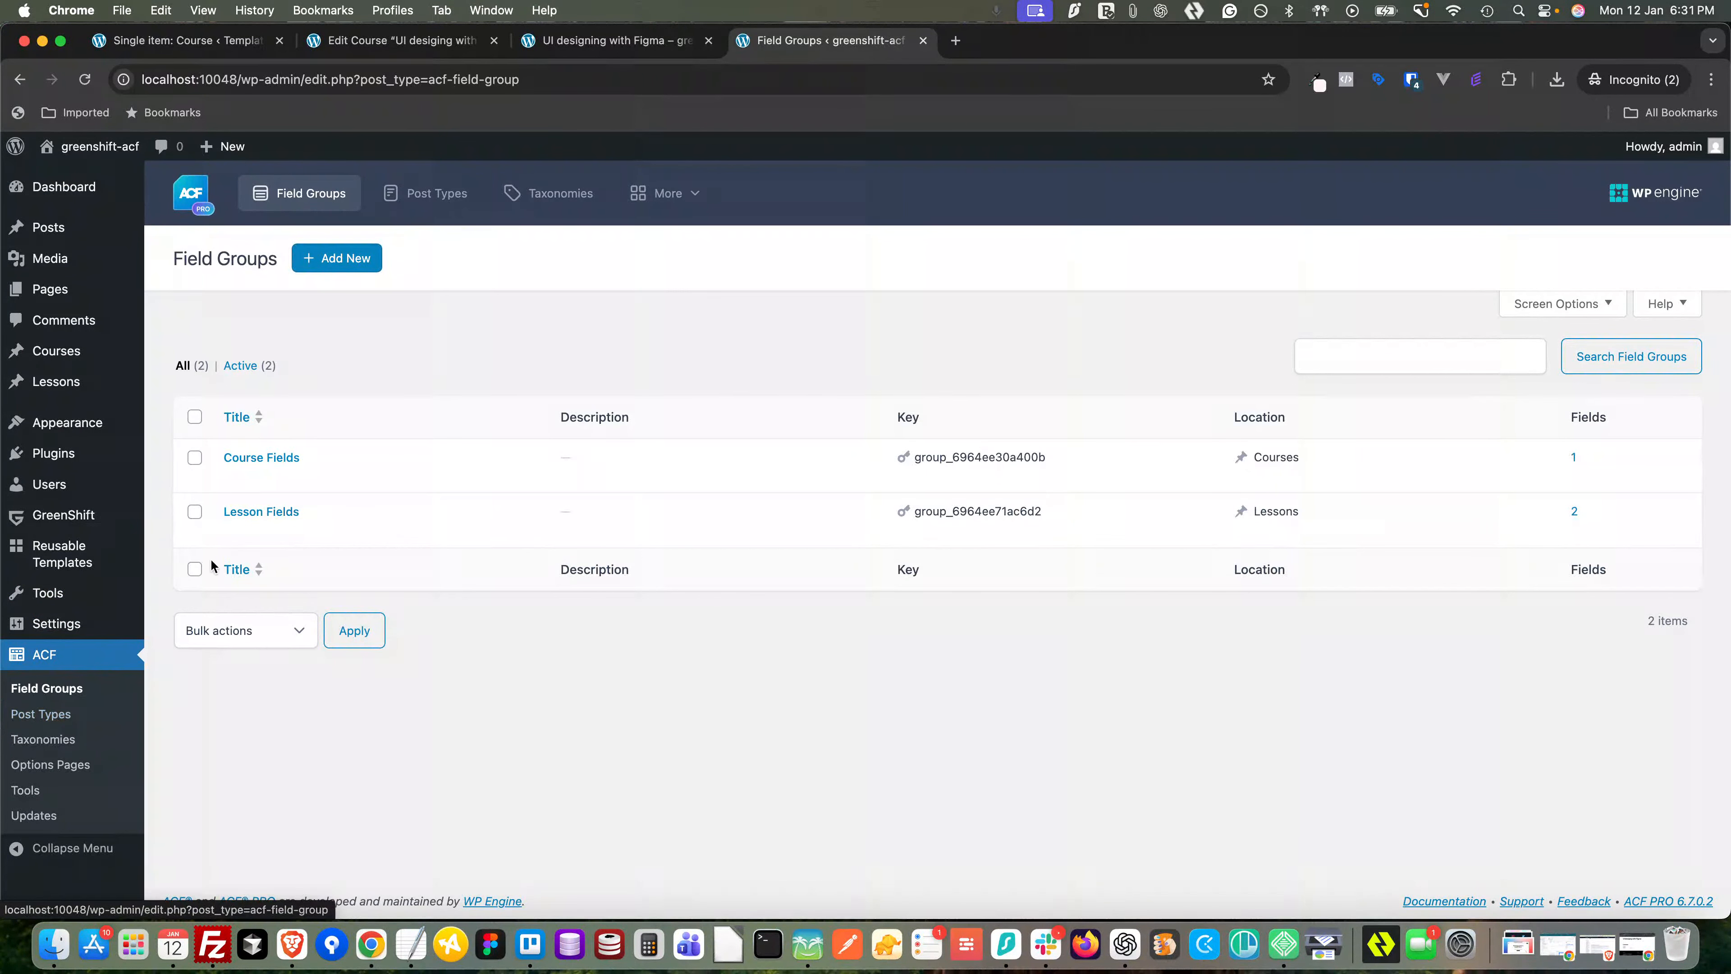
pyautogui.click(234, 476)
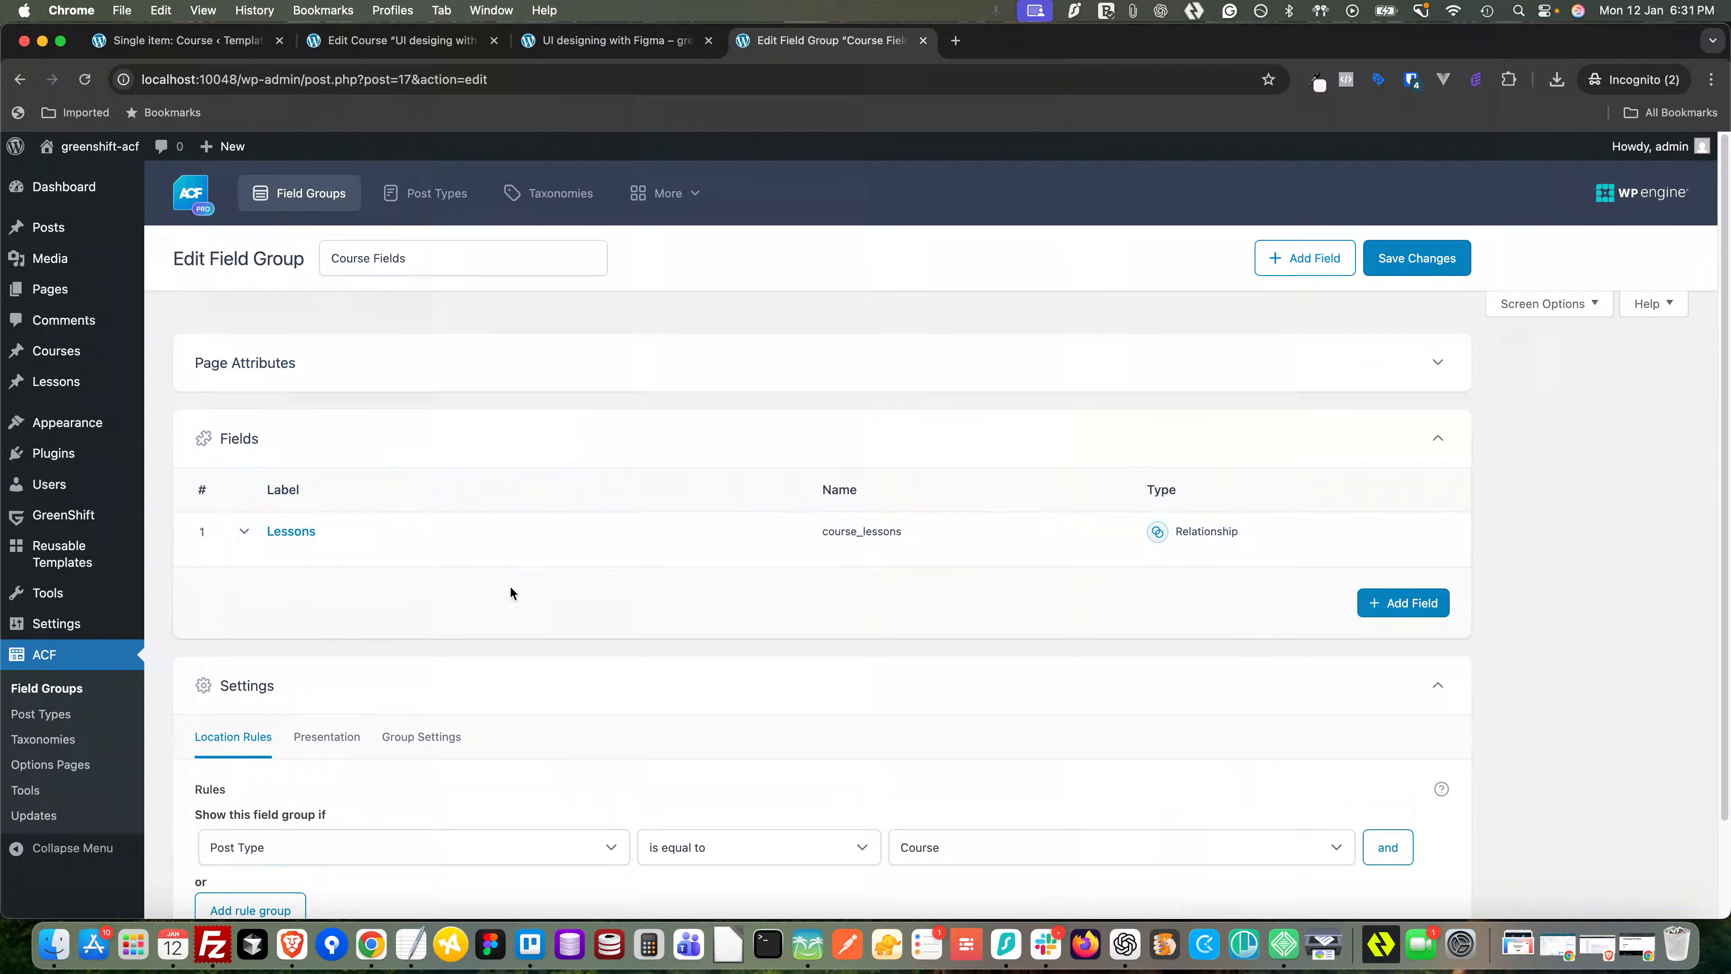
pyautogui.scroll(-2, 510, 588)
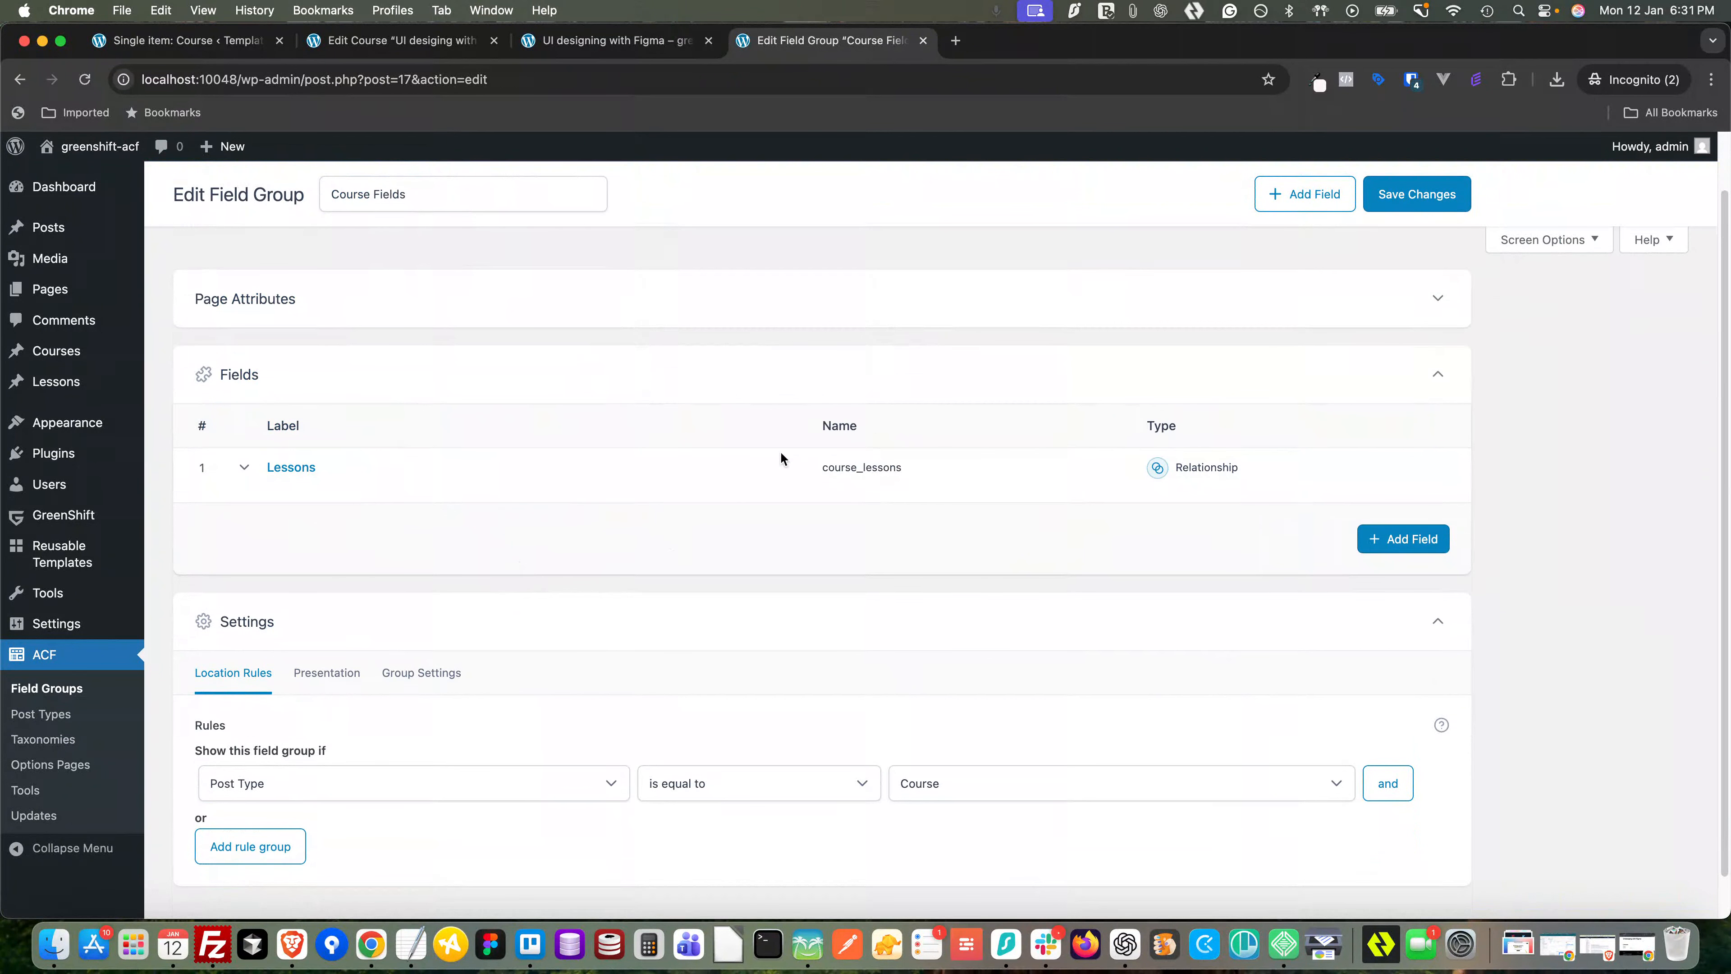
pyautogui.click(358, 42)
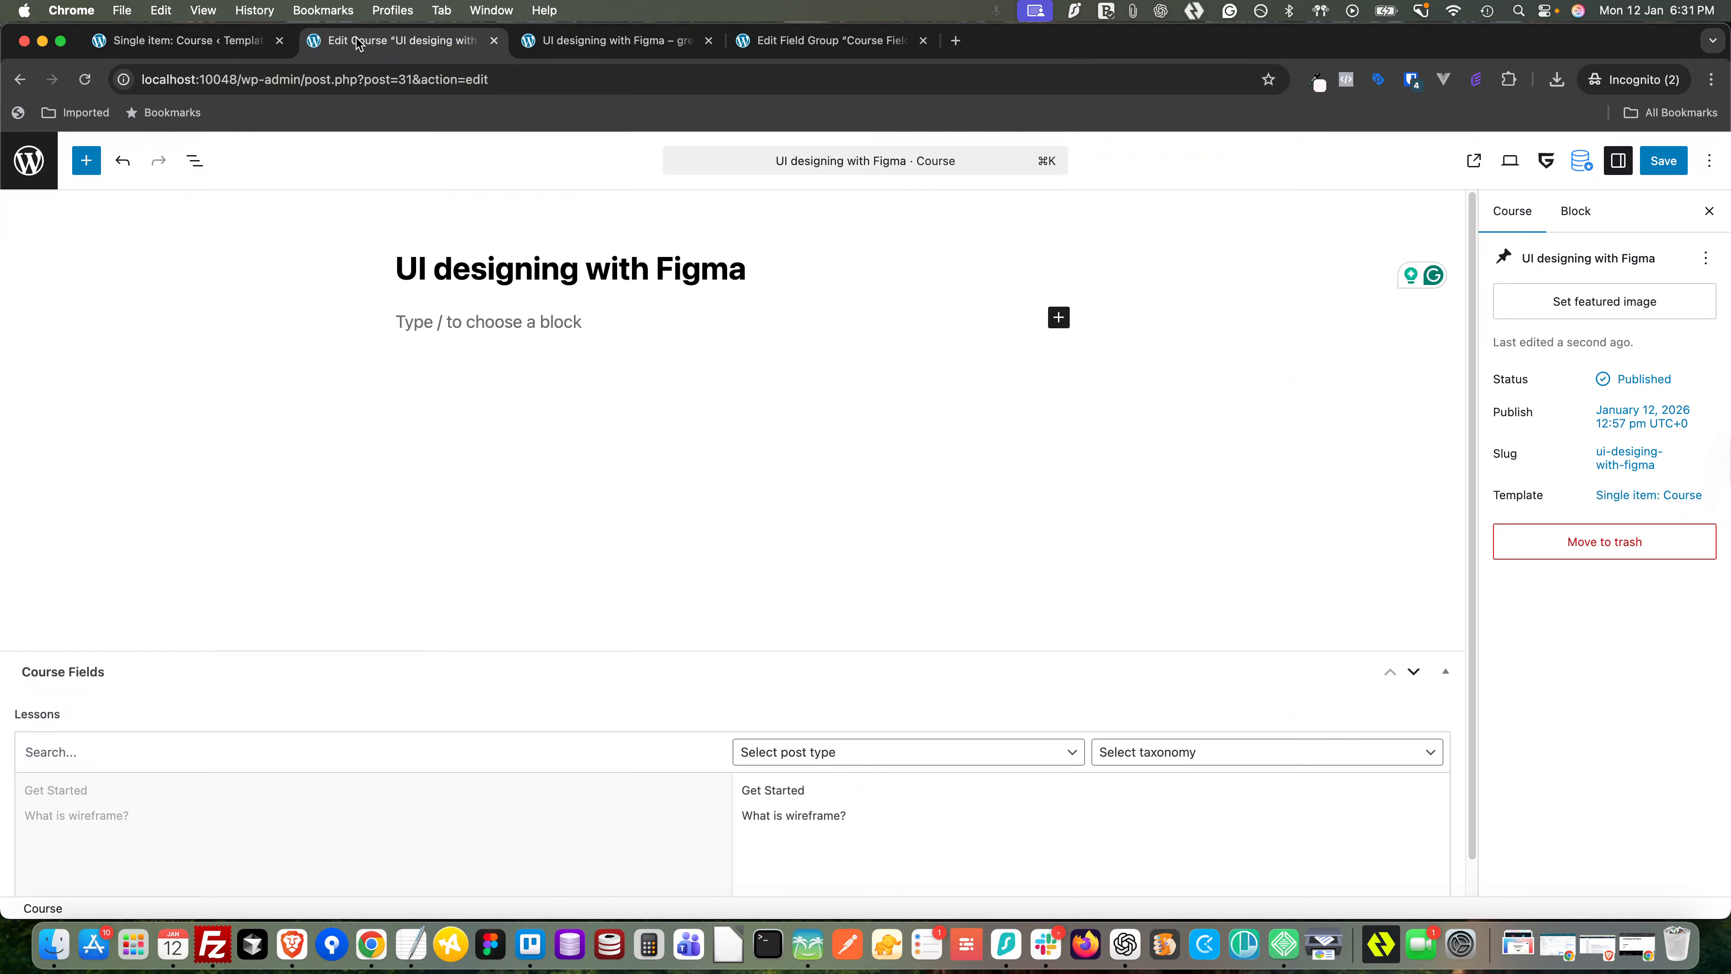
# - Return to the Single item: Course template and set the Repeater builder's field type to Relationship Post Objects
pyautogui.click(157, 41)
pyautogui.click(1562, 761)
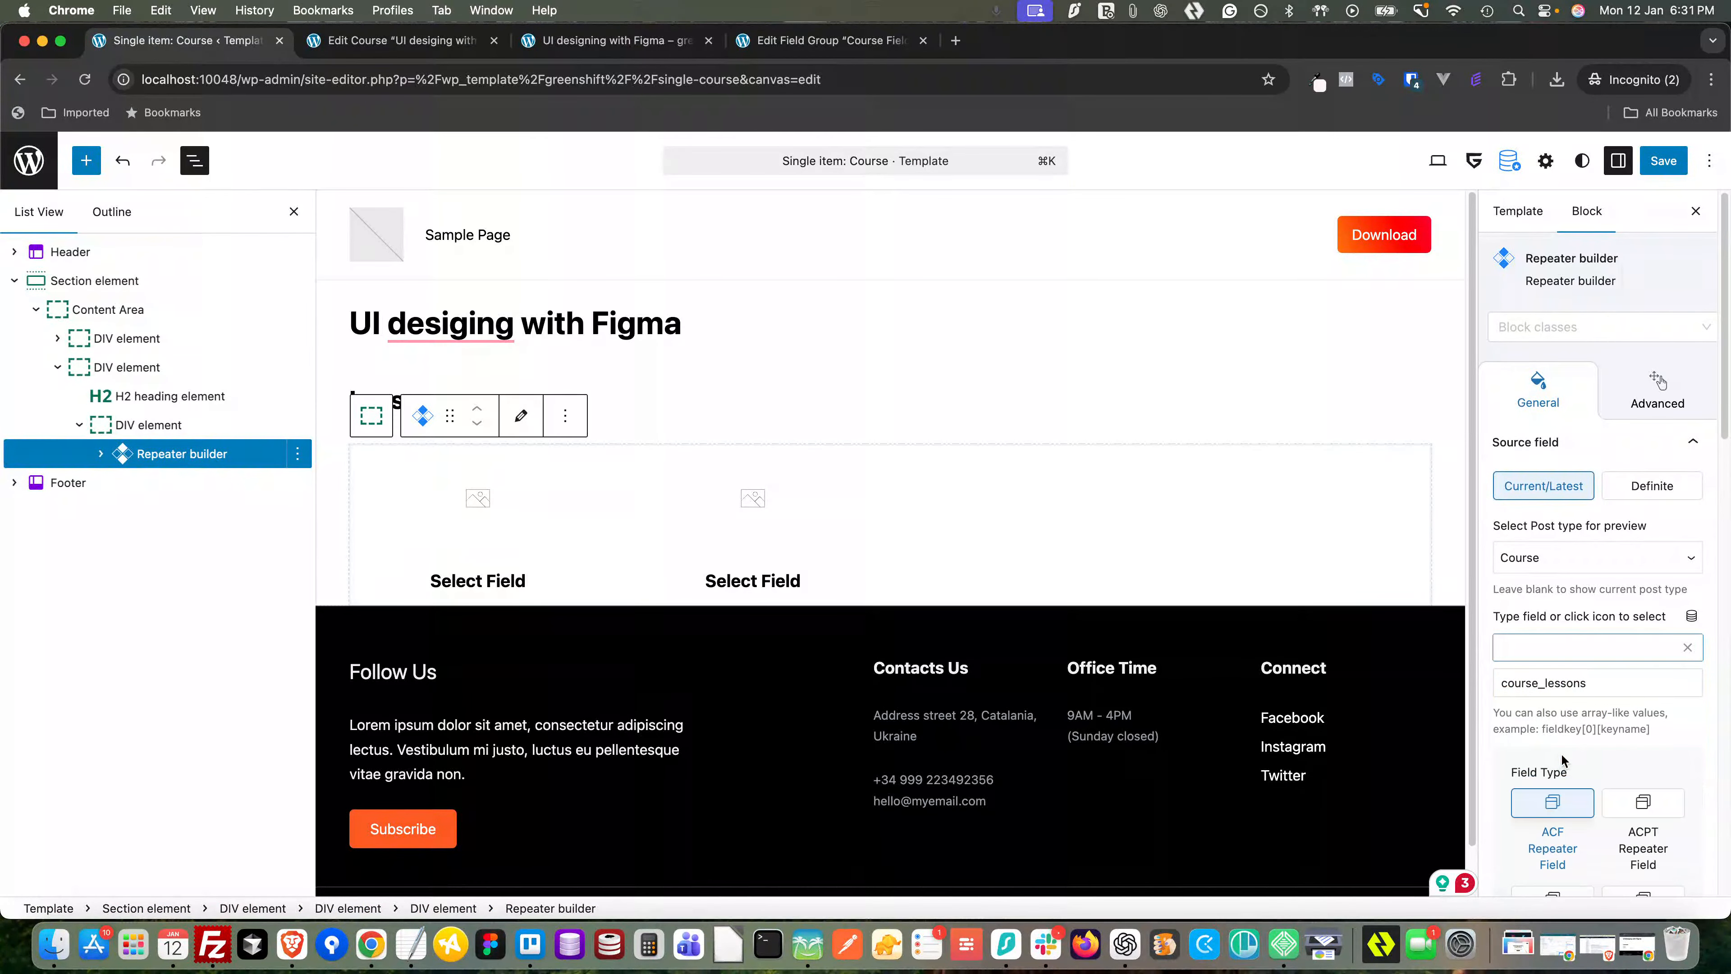
pyautogui.scroll(-5, 1661, 774)
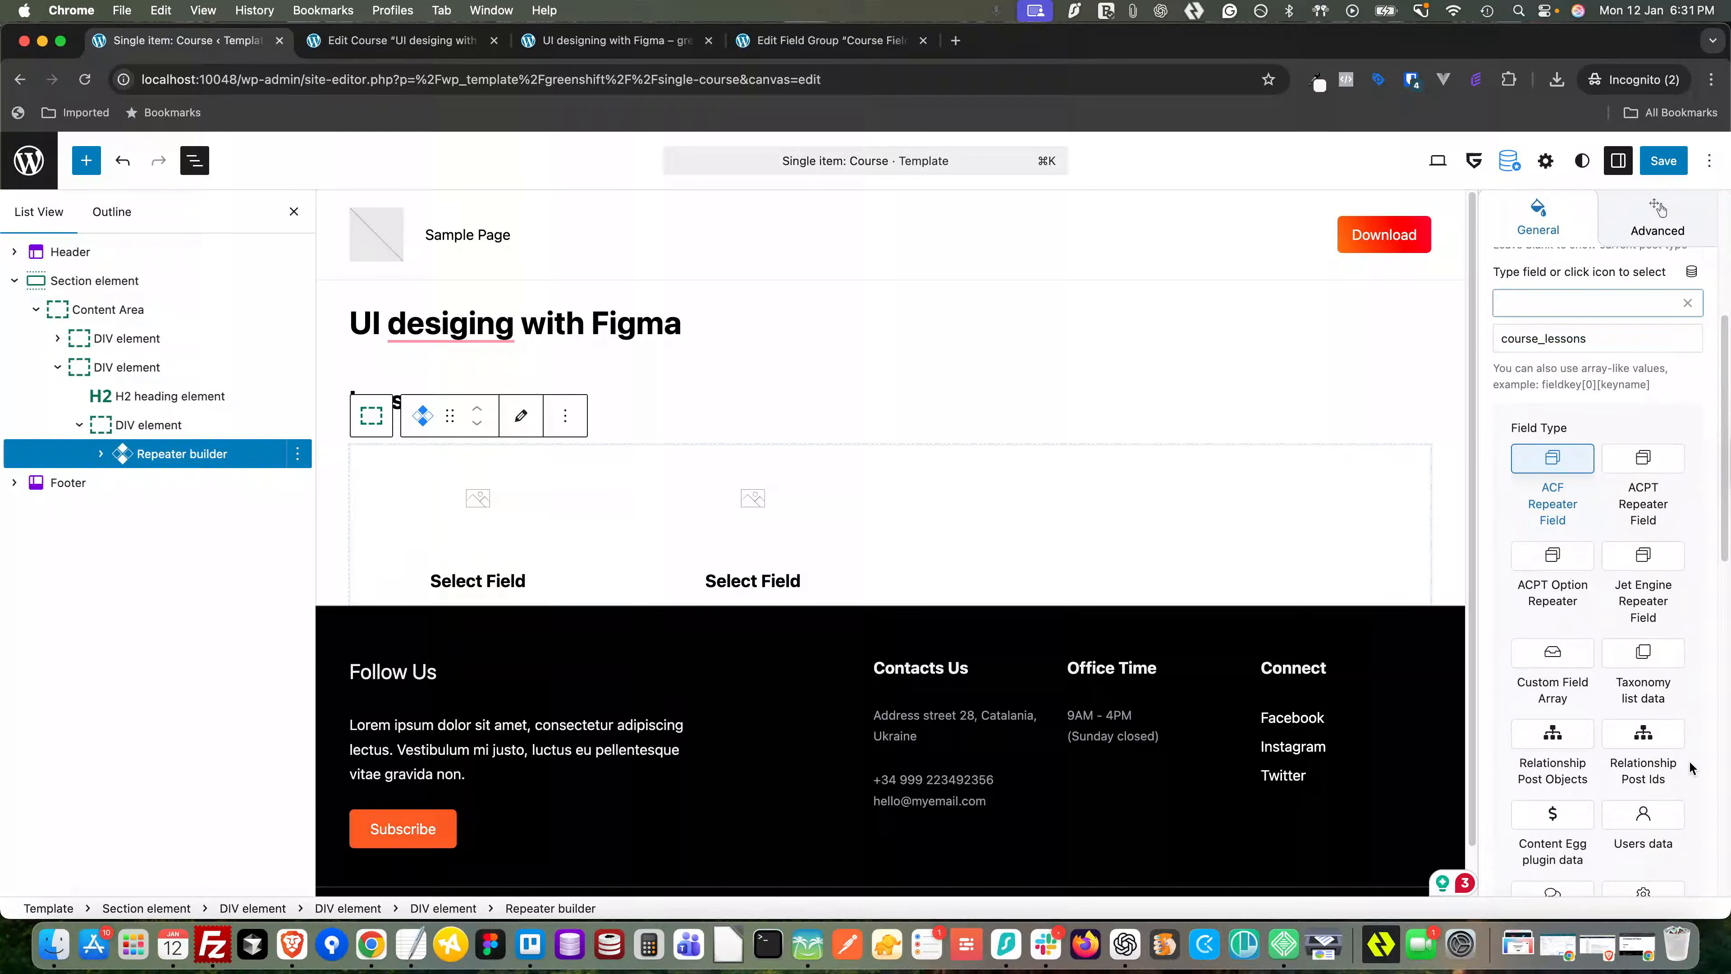
pyautogui.click(1551, 742)
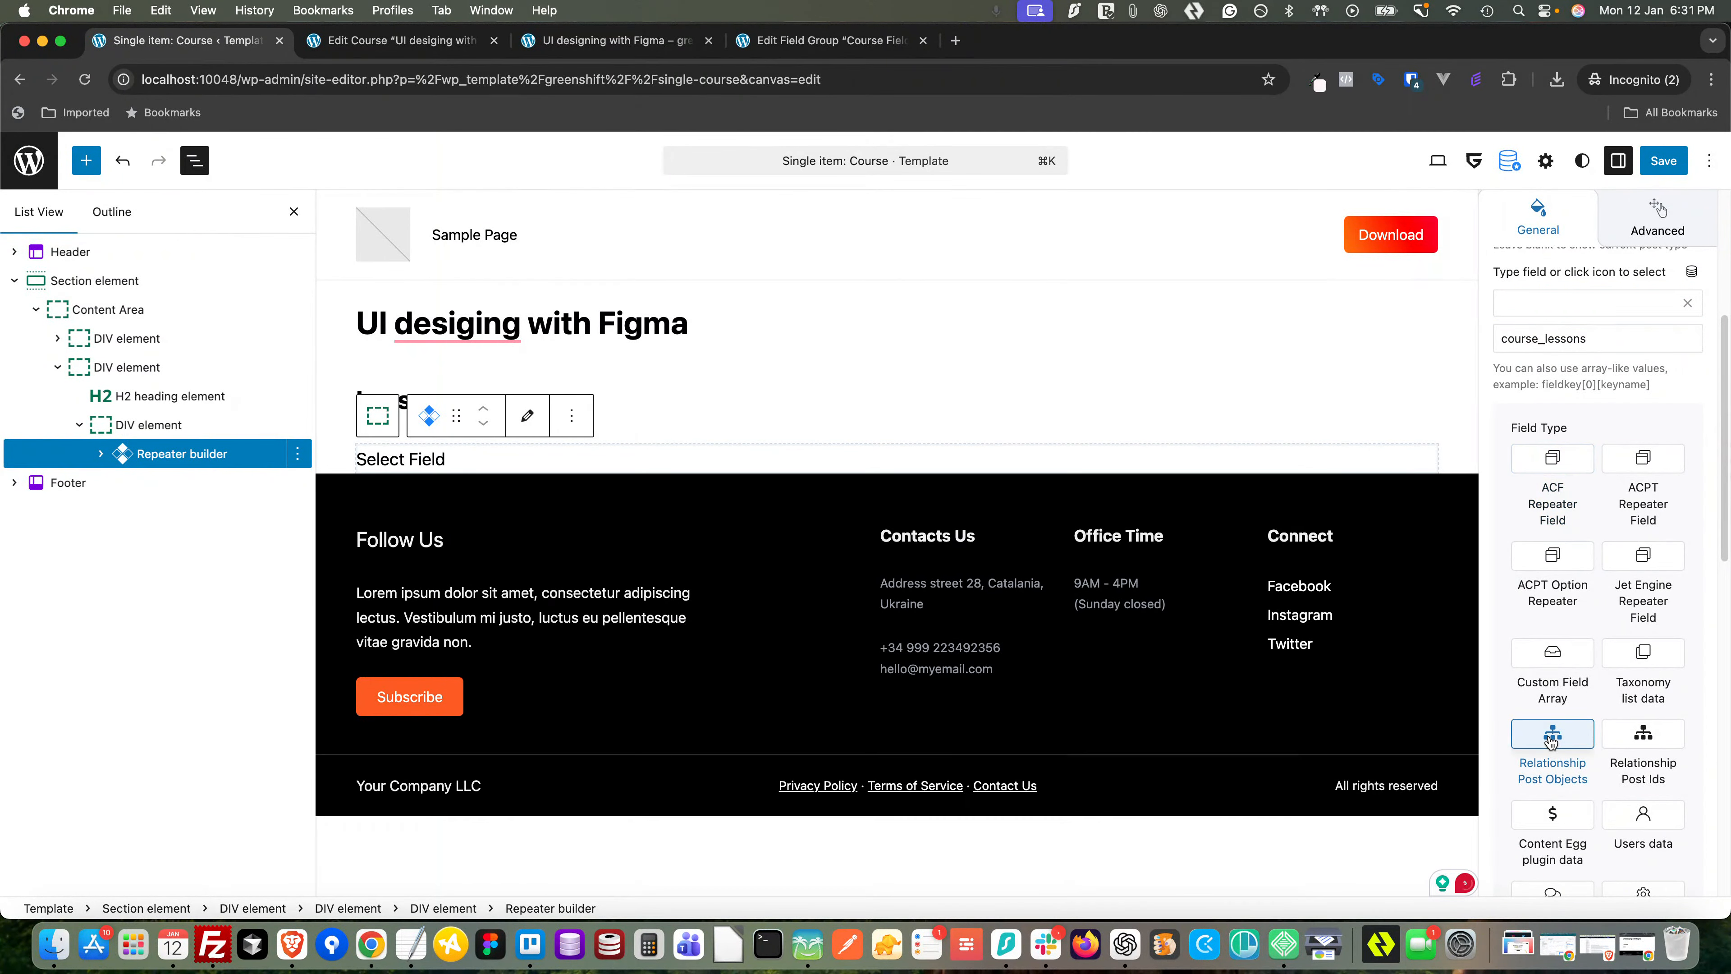
pyautogui.scroll(-2, 1552, 742)
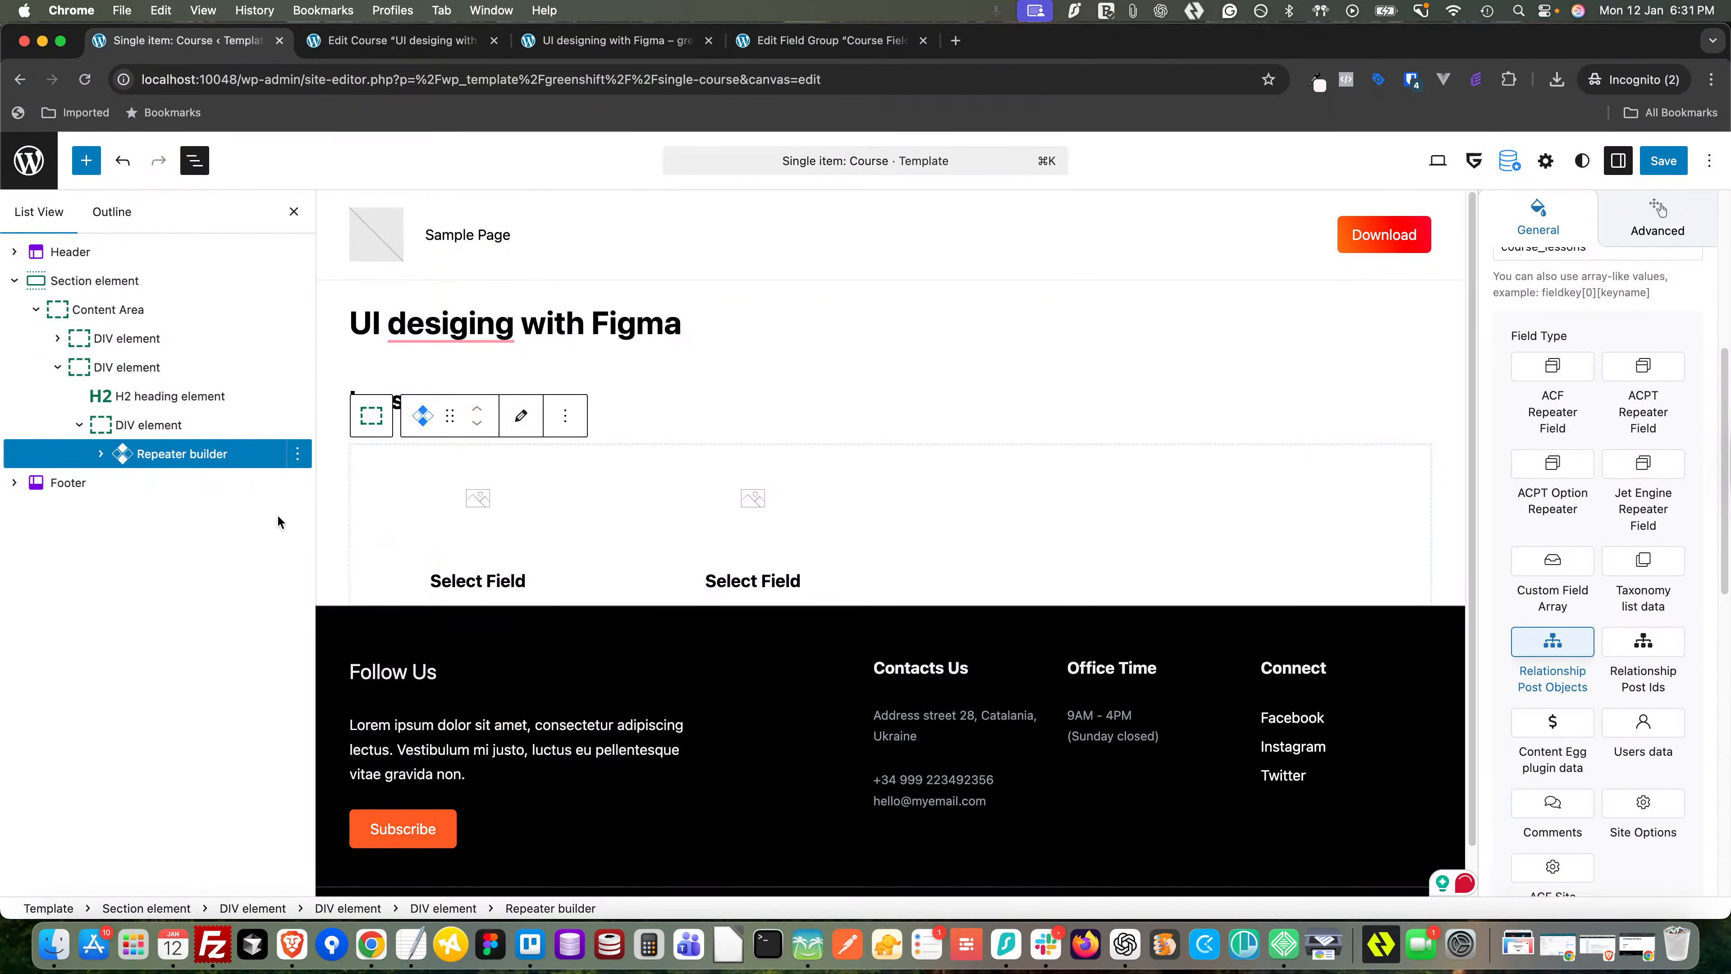
# - Edit the Repeater builder's item layout and set the Dynamic Title's repeater field to post_title
pyautogui.click(522, 416)
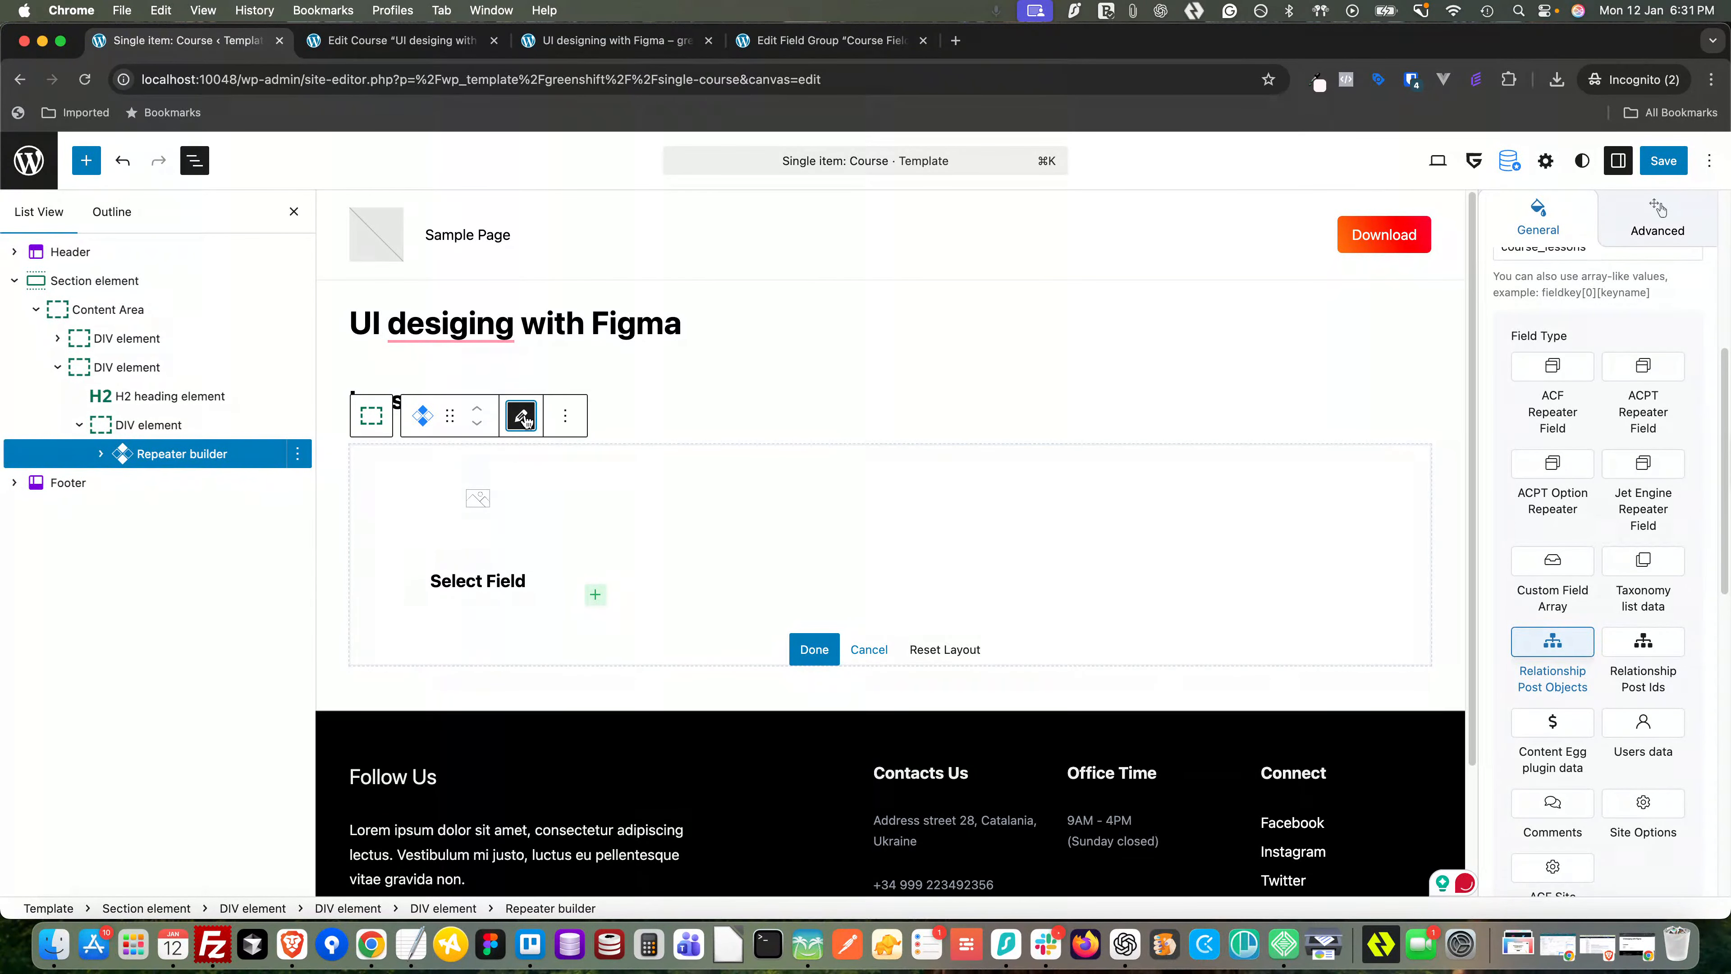
pyautogui.click(502, 585)
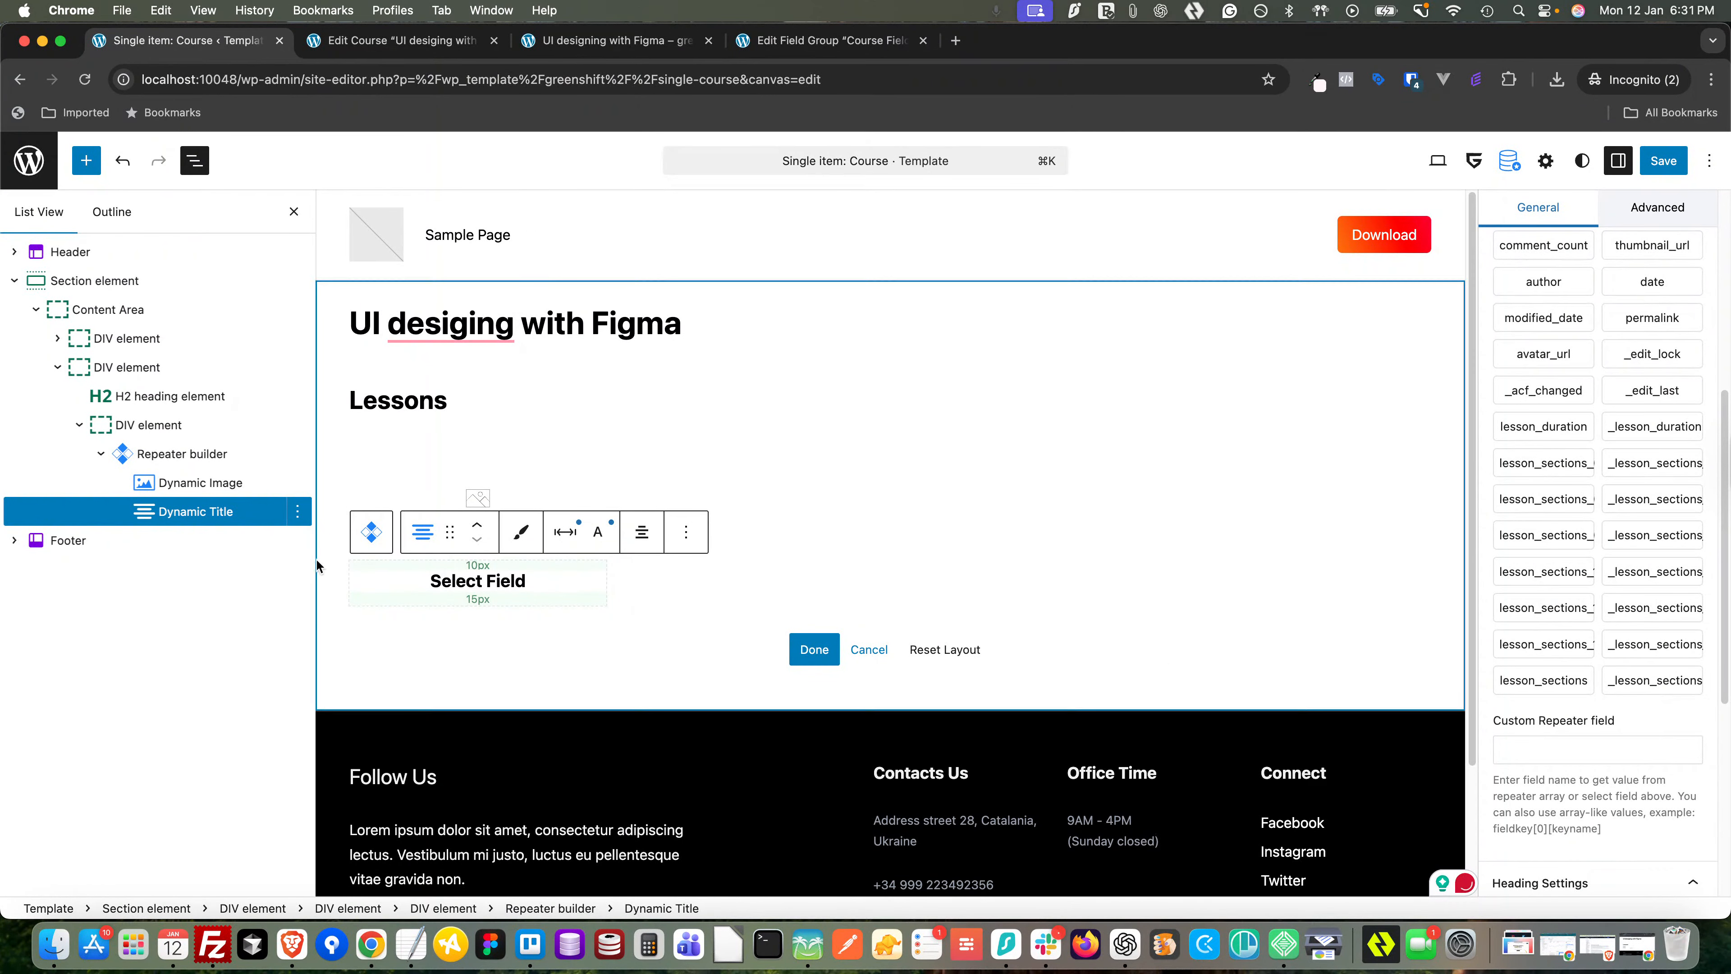
pyautogui.scroll(5, 1581, 575)
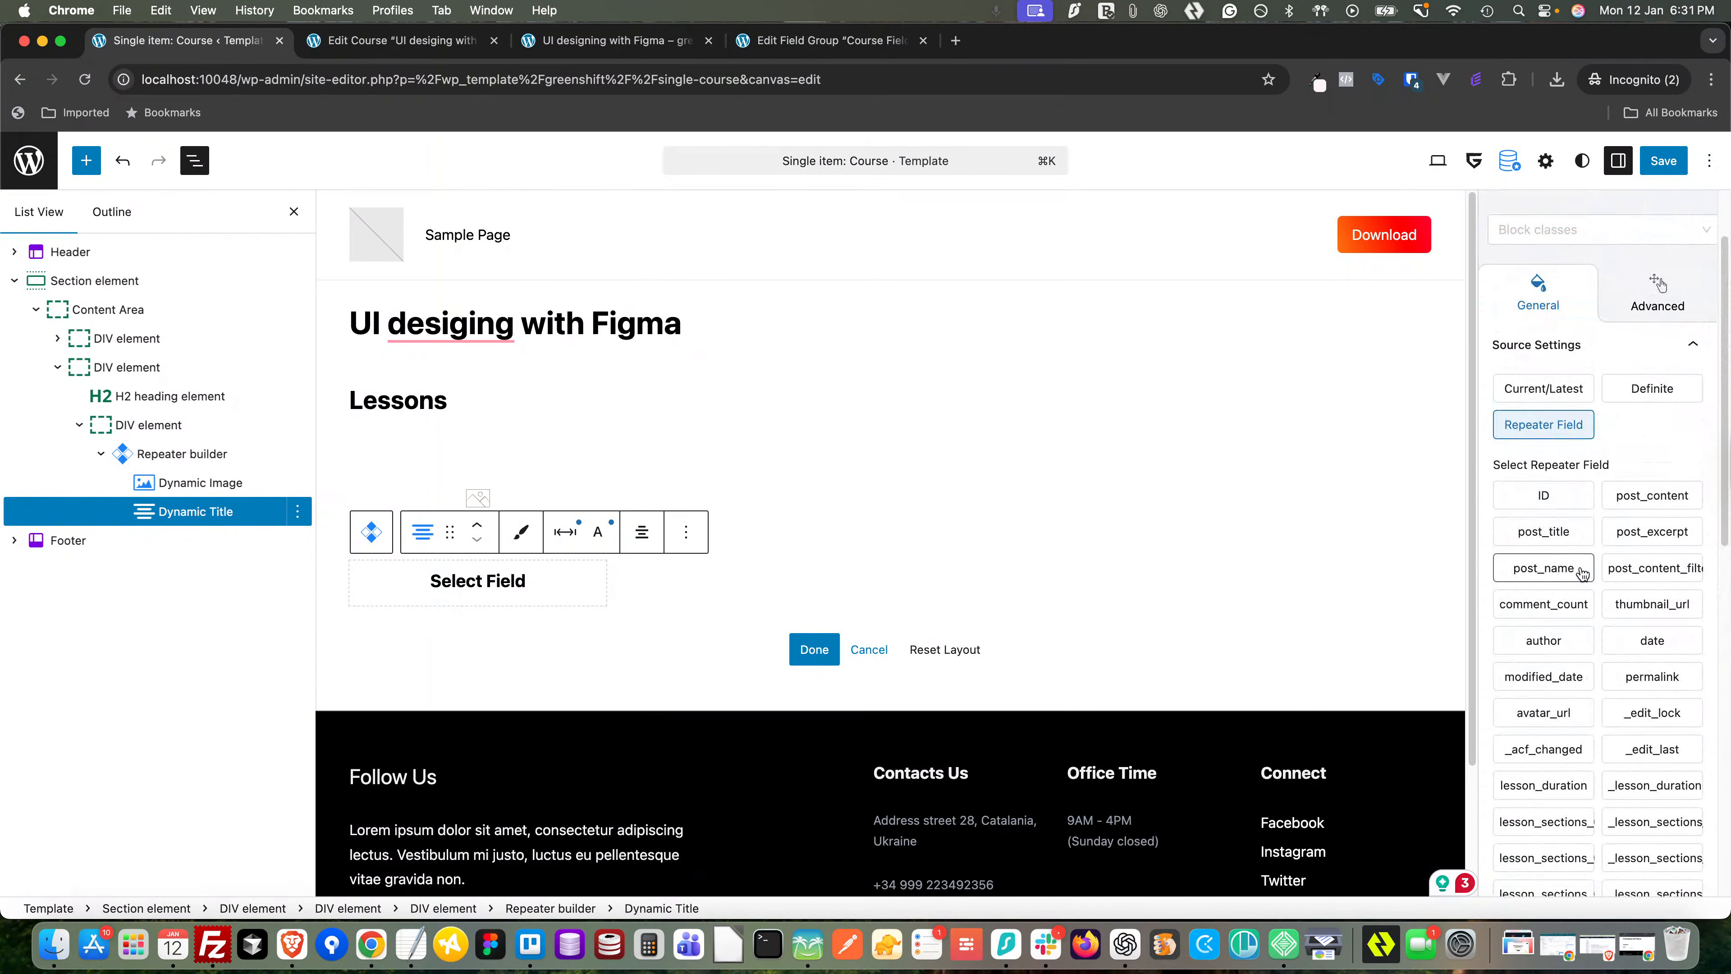
pyautogui.click(1559, 532)
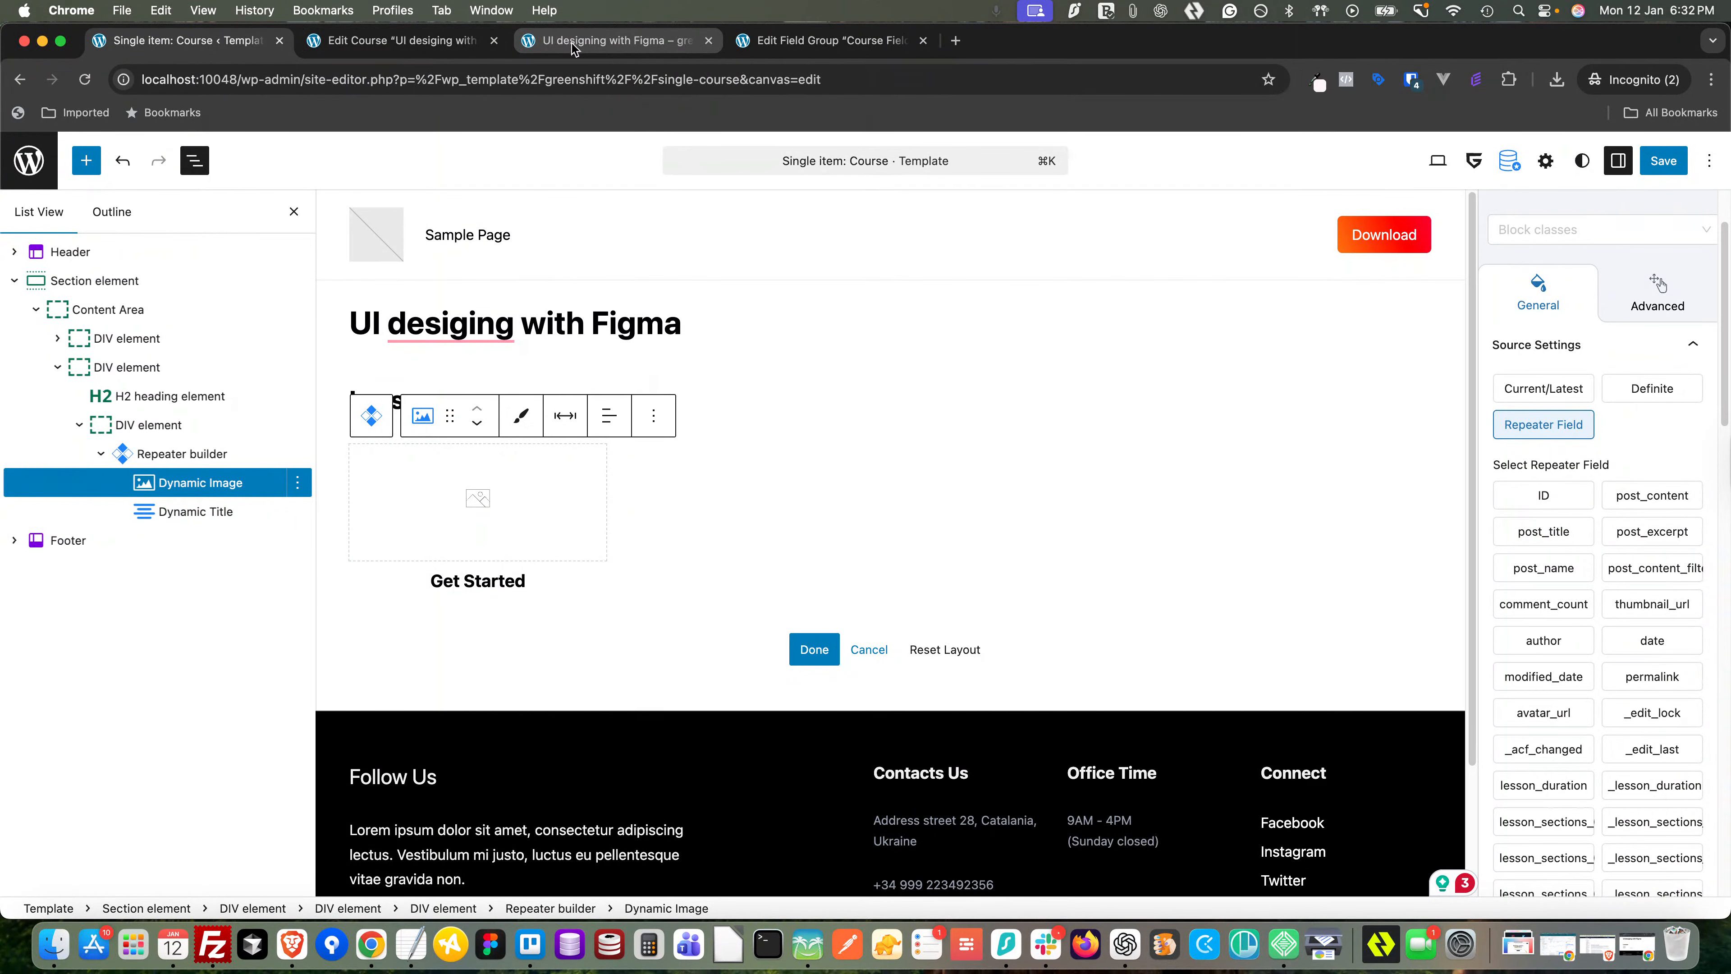
# - Delete the Dynamic Image block from the Repeater builder
pyautogui.click(199, 481)
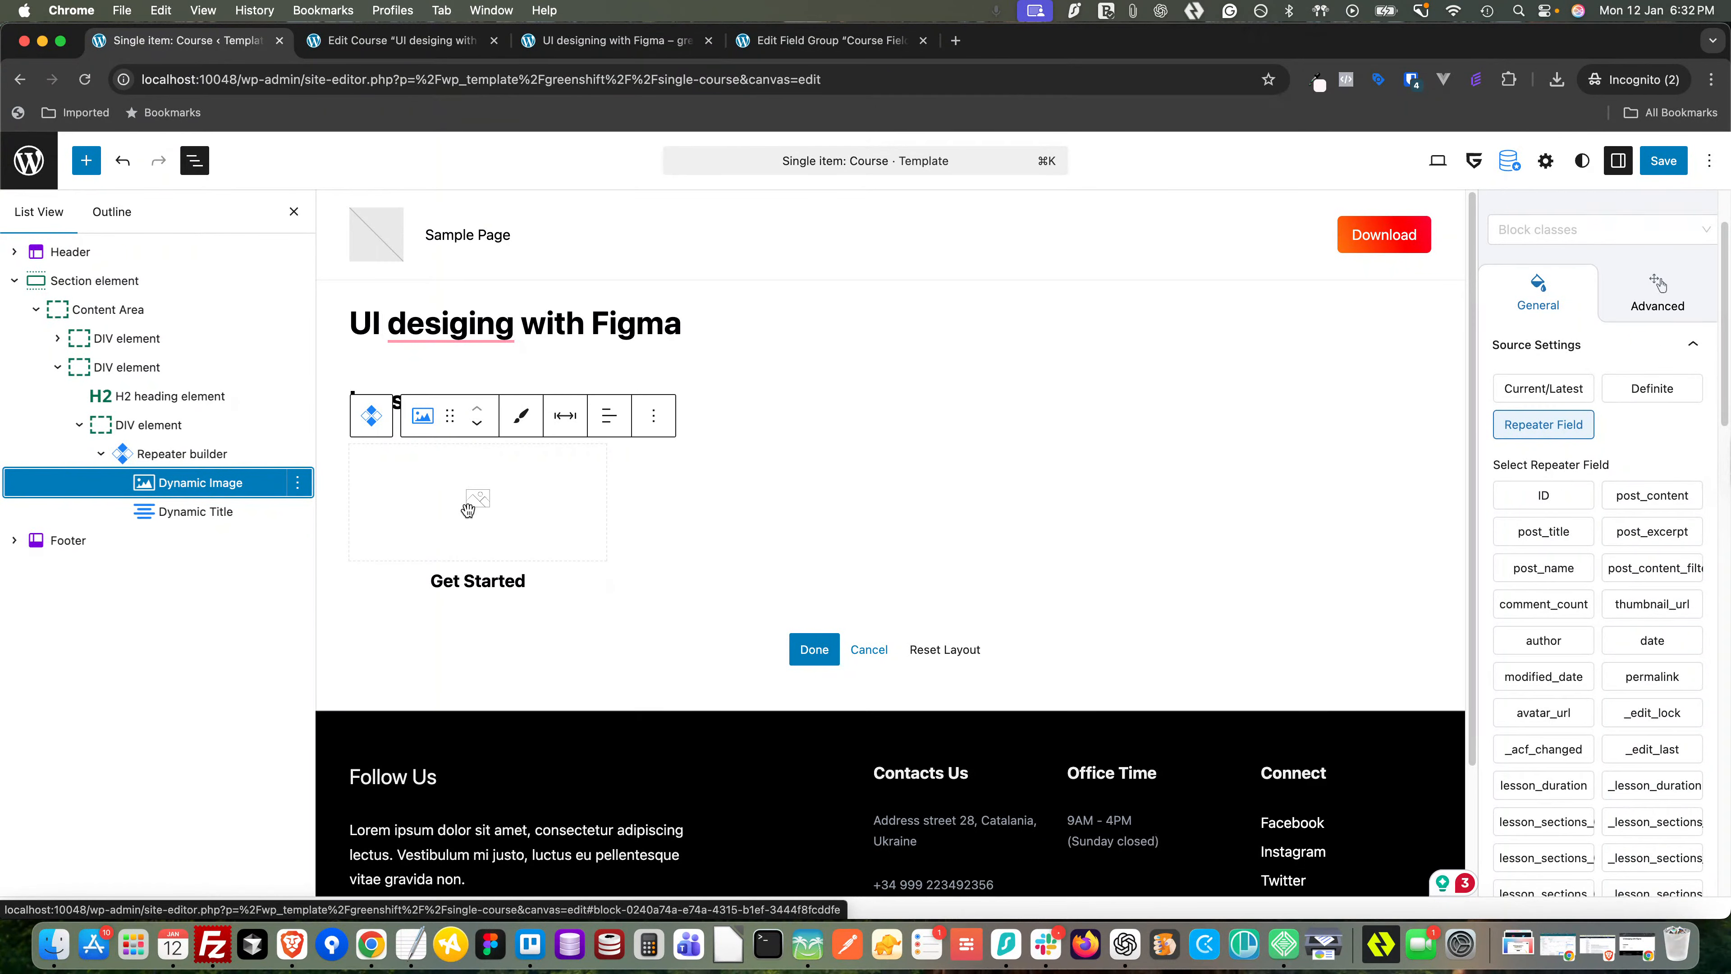
pyautogui.click(298, 482)
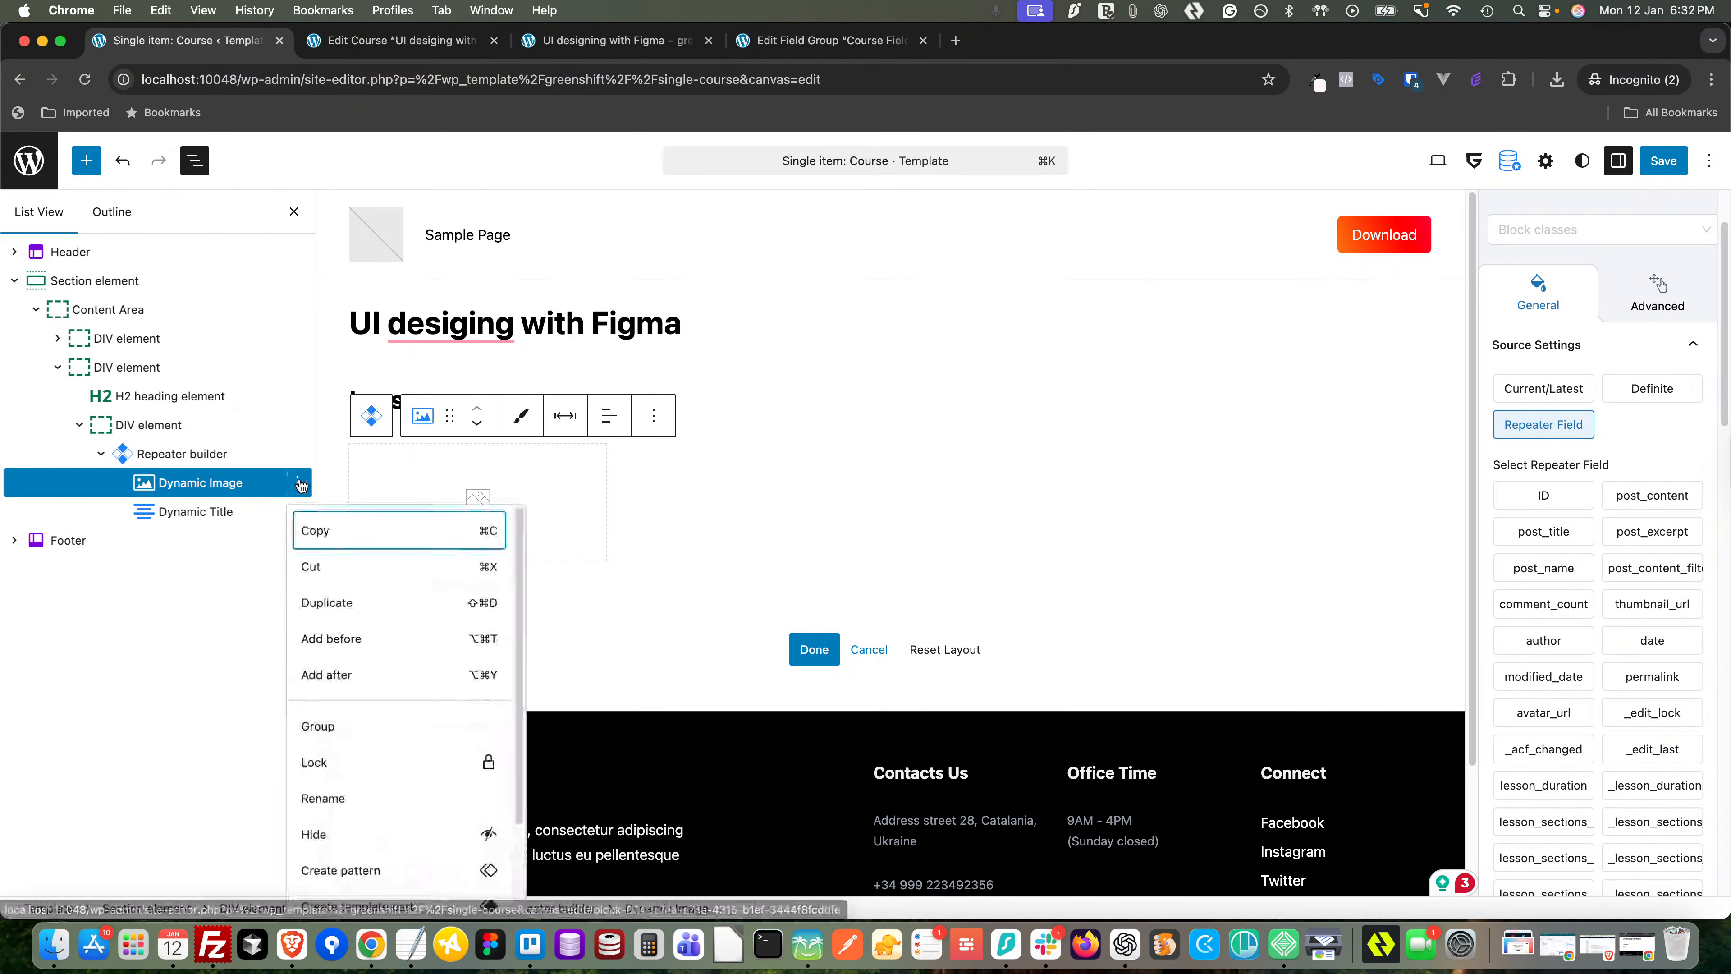
pyautogui.scroll(-2, 341, 880)
pyautogui.click(313, 885)
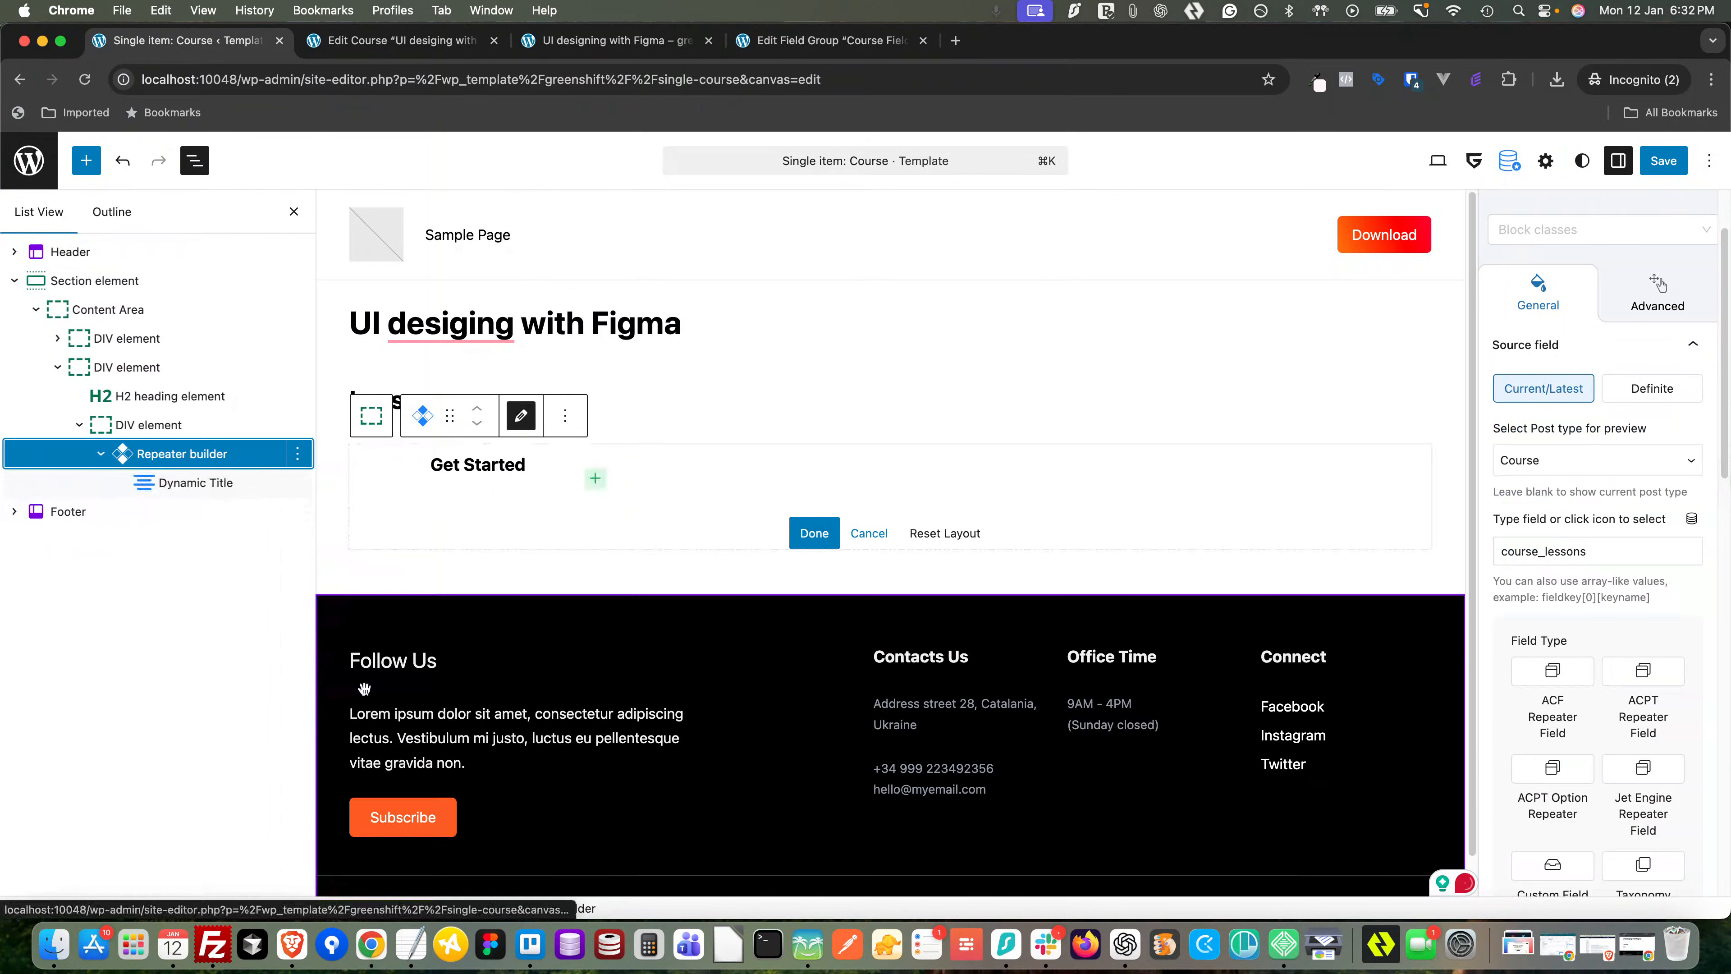
# - Save the template and reload the live course page to check its lessons list
pyautogui.click(1652, 164)
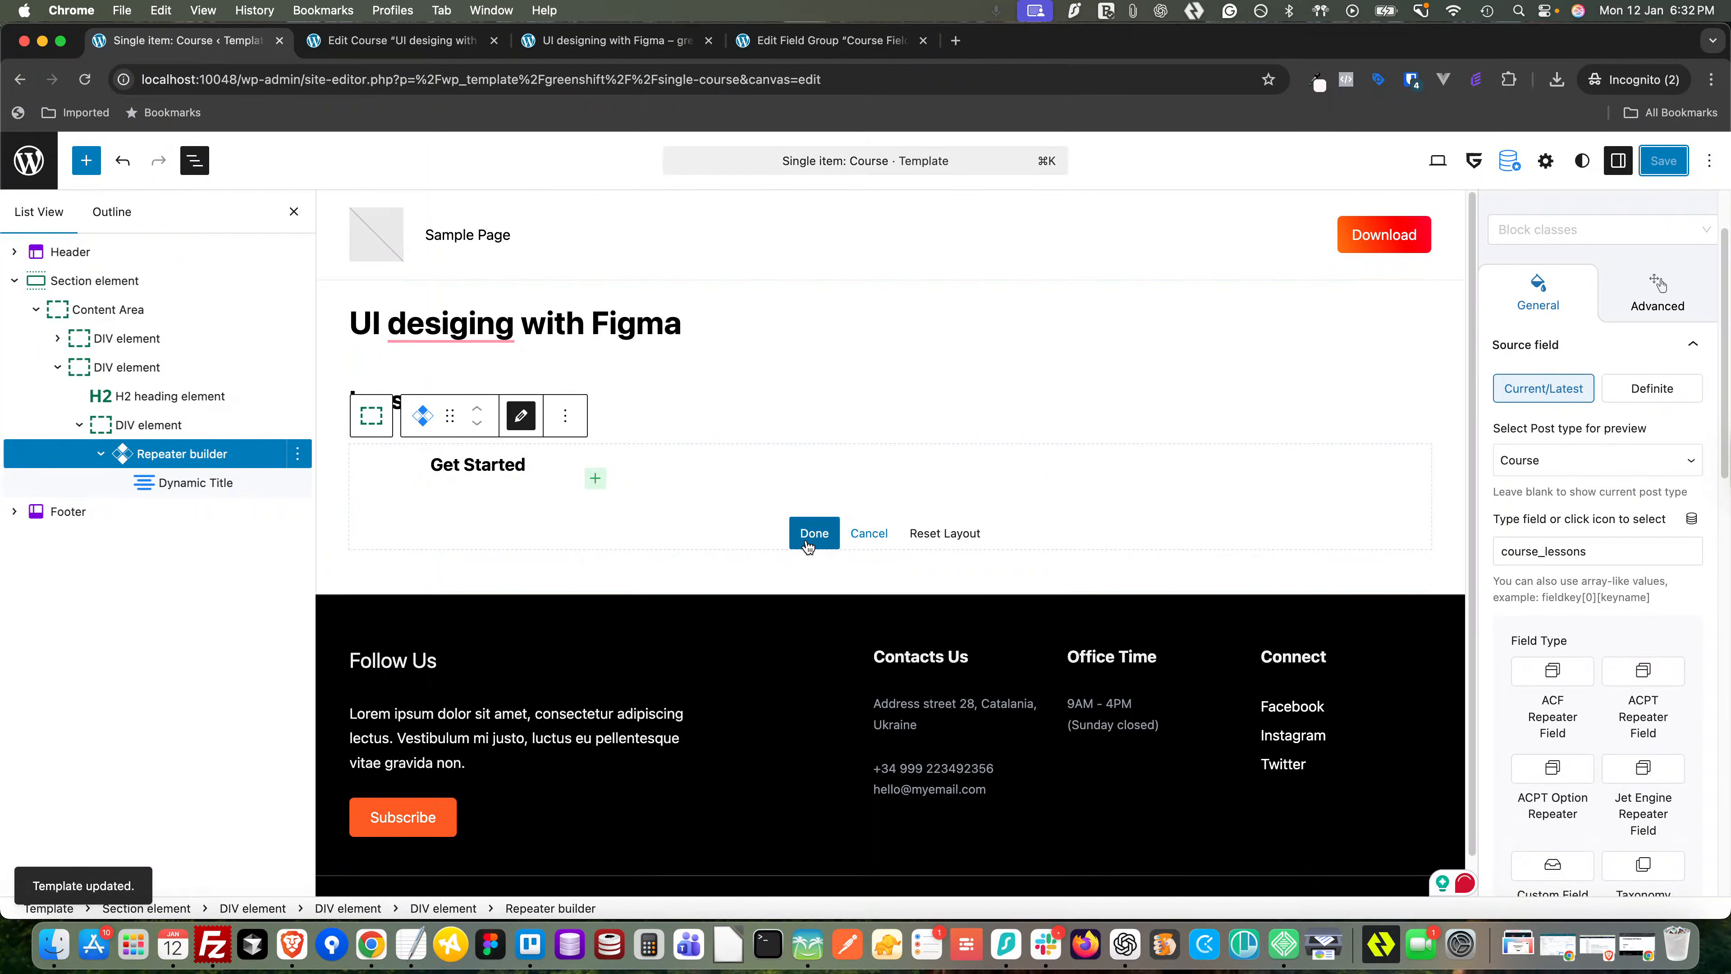
pyautogui.click(533, 47)
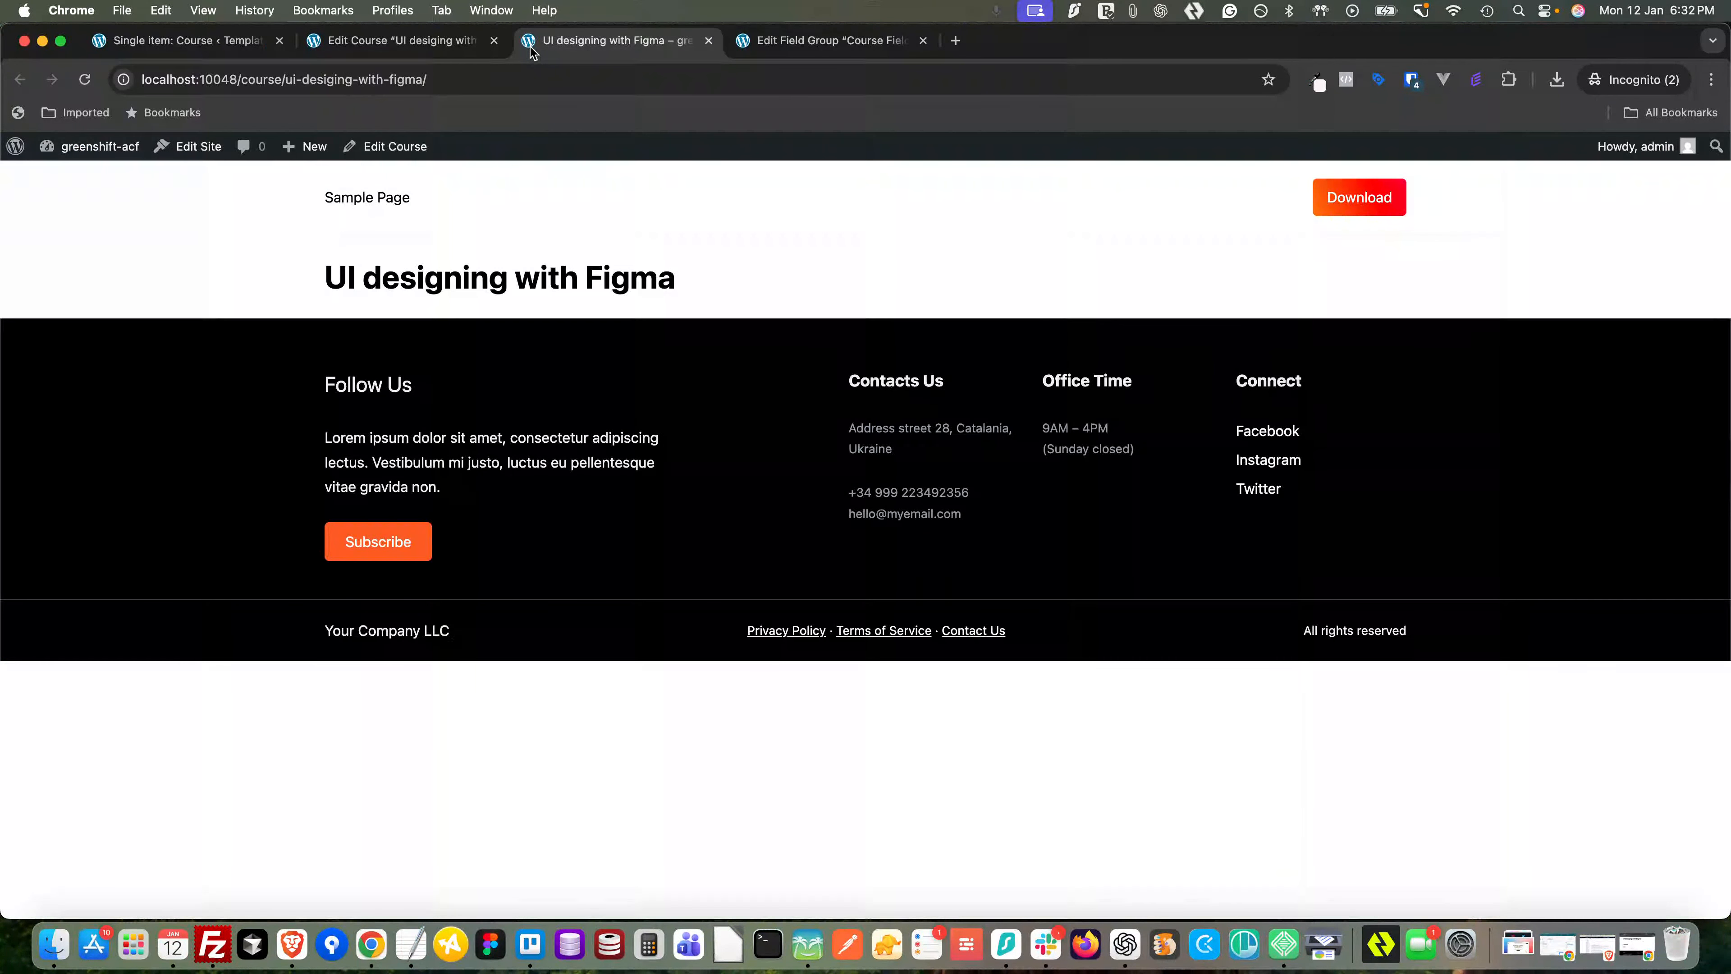
pyautogui.click(85, 82)
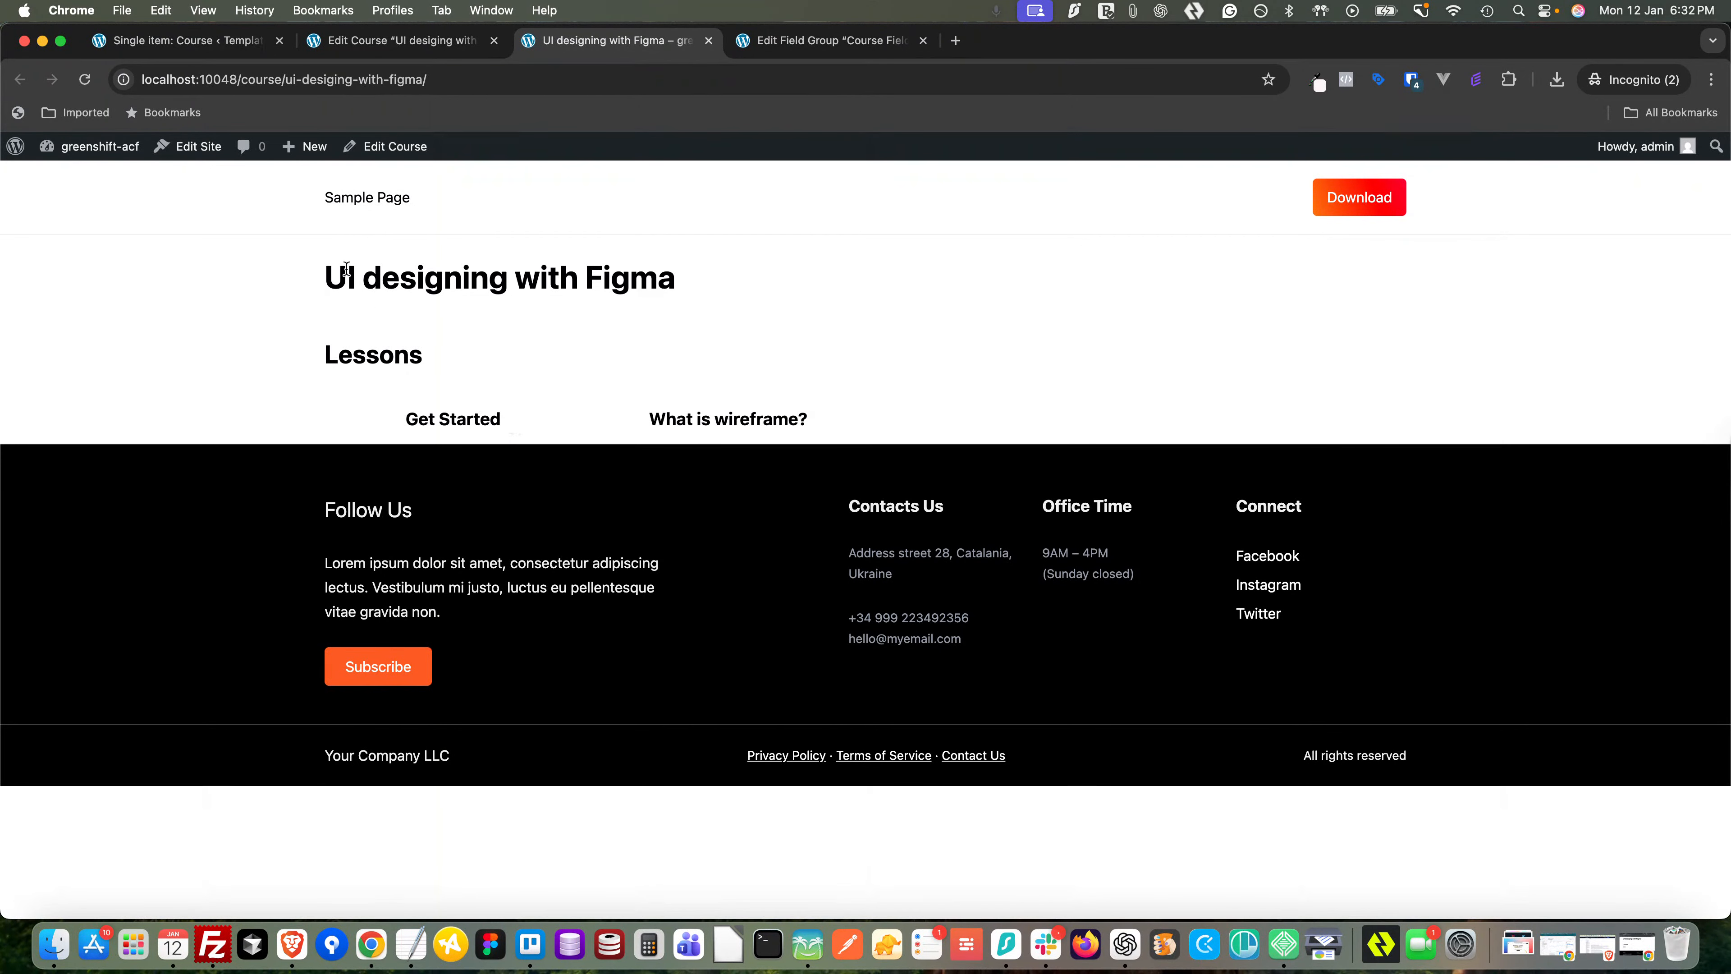
# - Back in the template, set the Repeater builder's grid columns to 1
pyautogui.click(183, 42)
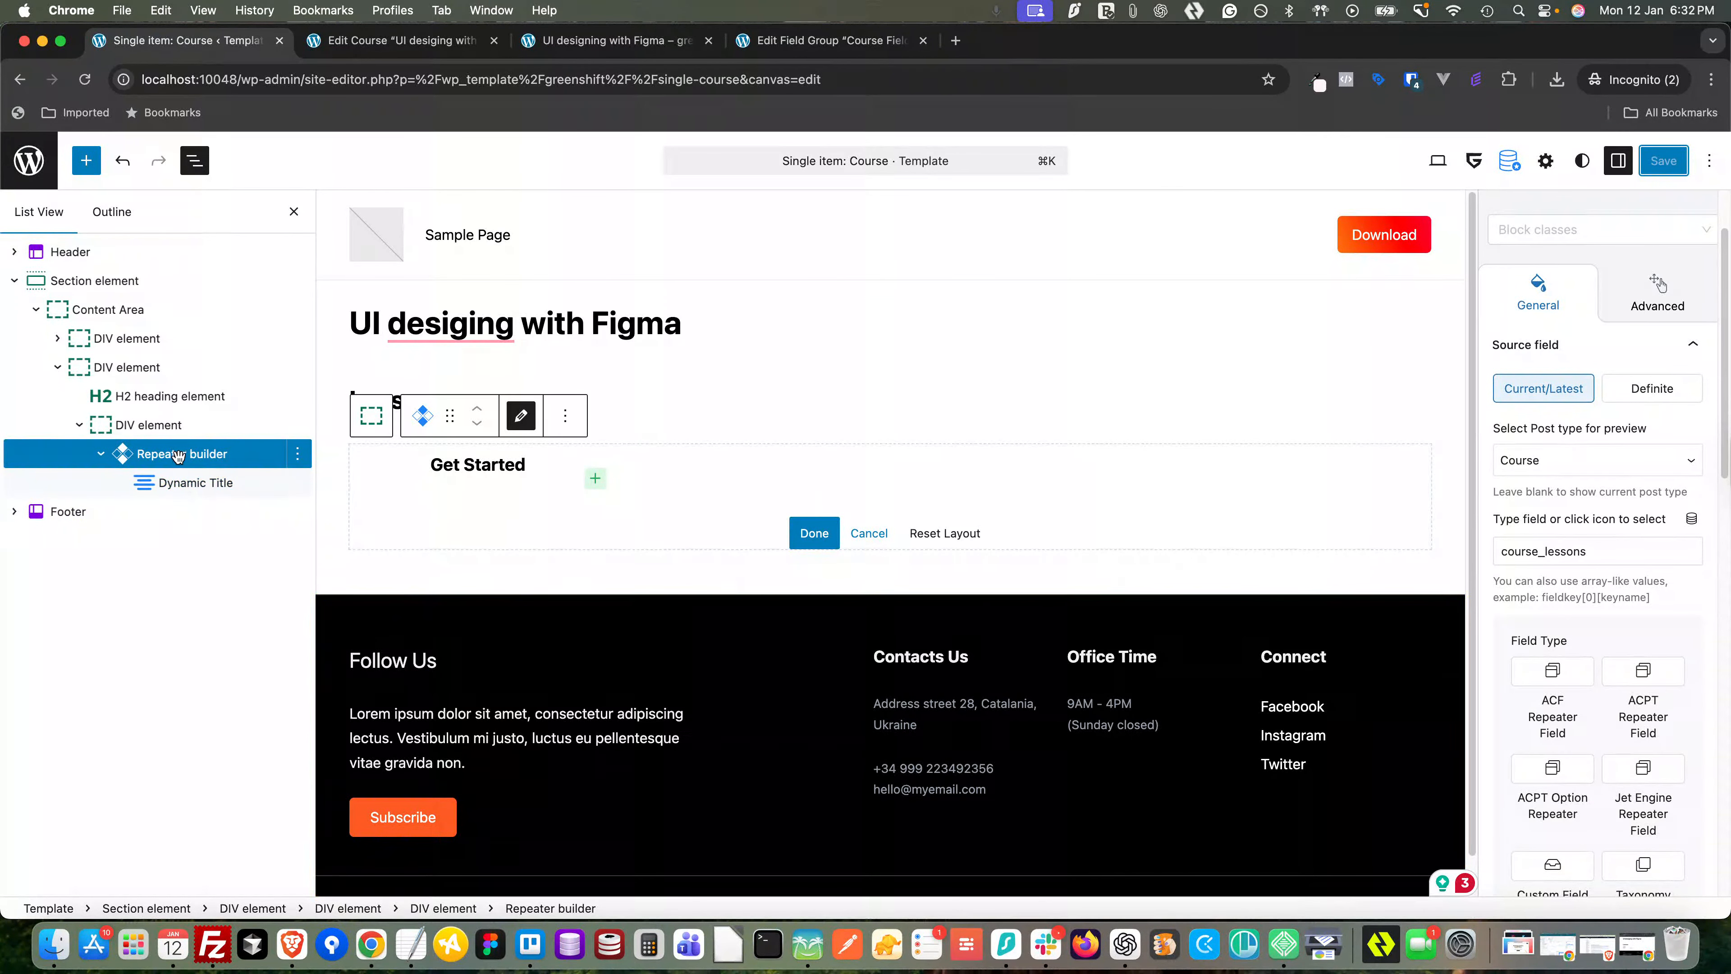
pyautogui.scroll(-10, 1565, 646)
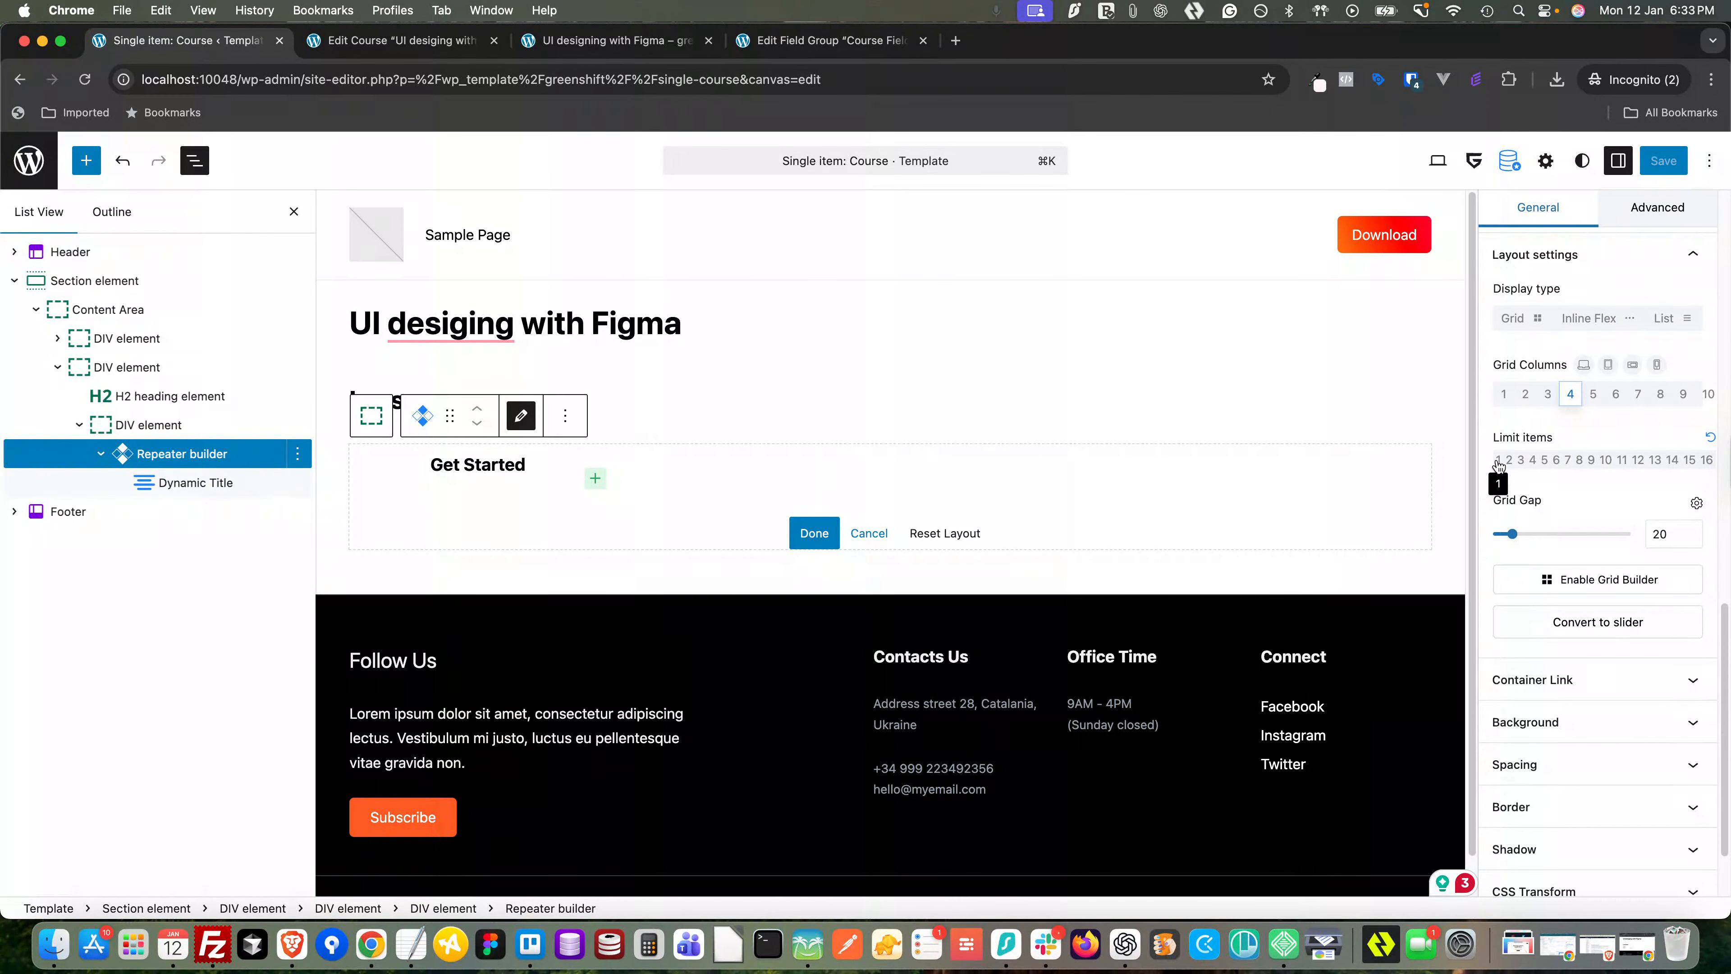
pyautogui.click(1505, 395)
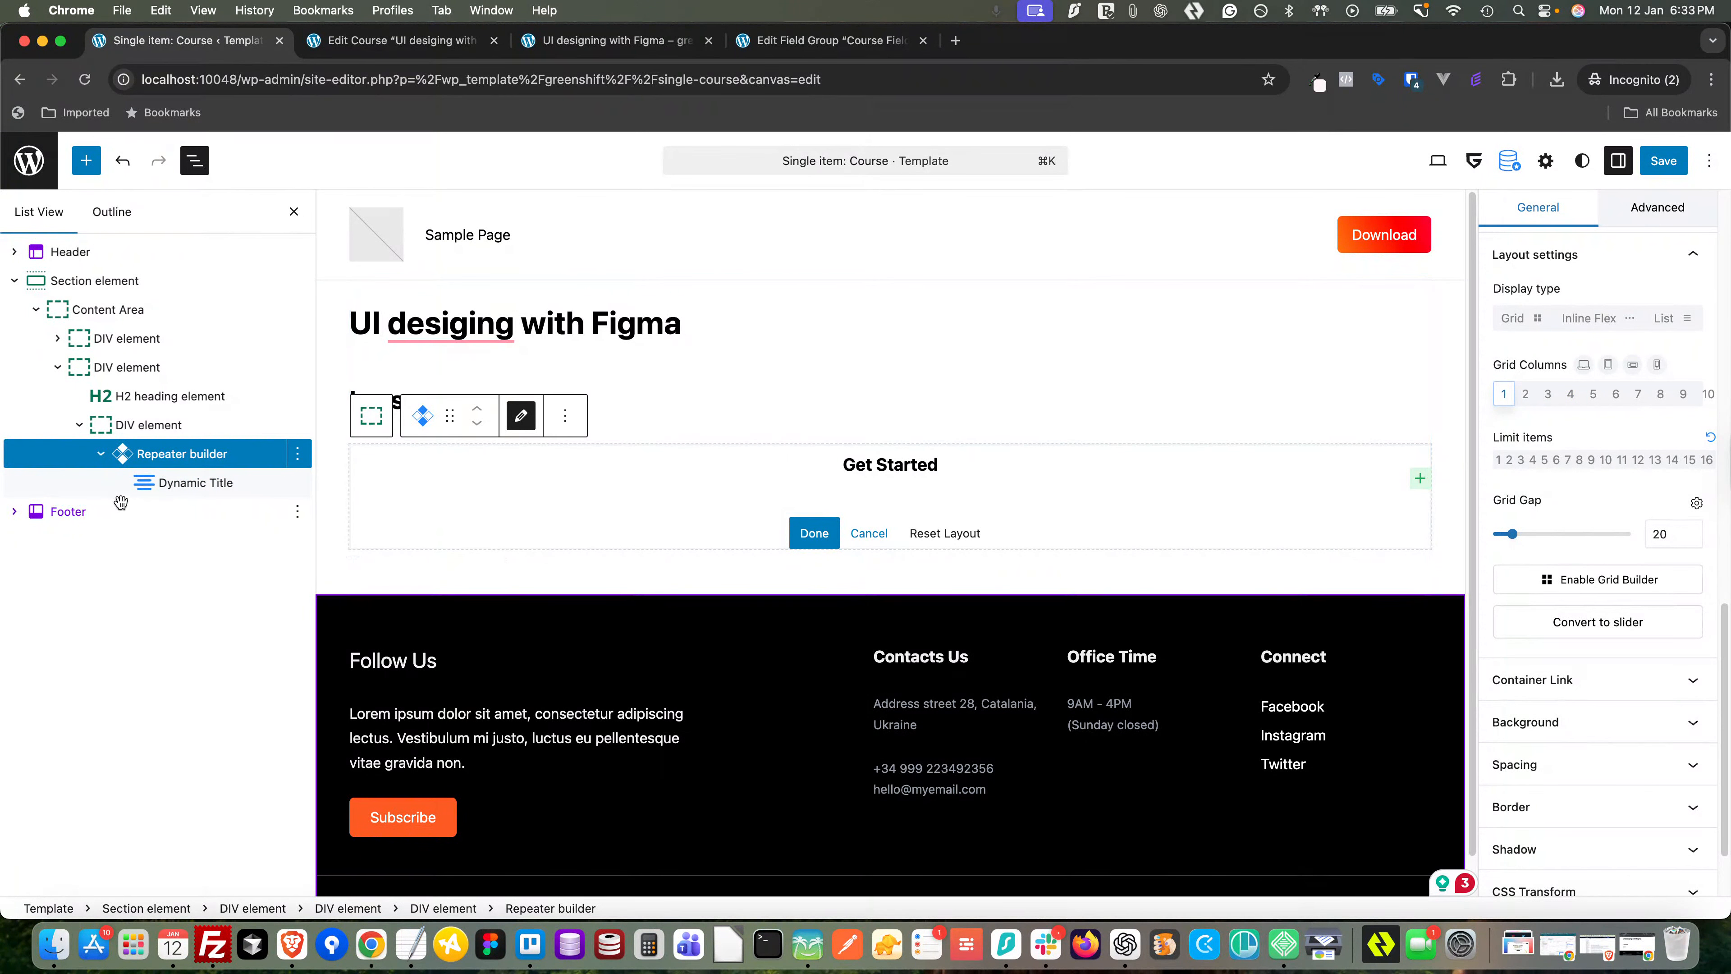
# - Dismiss the break reminder and insert a Meta getter block below the Dynamic Title inside the Repeater builder
pyautogui.click(199, 482)
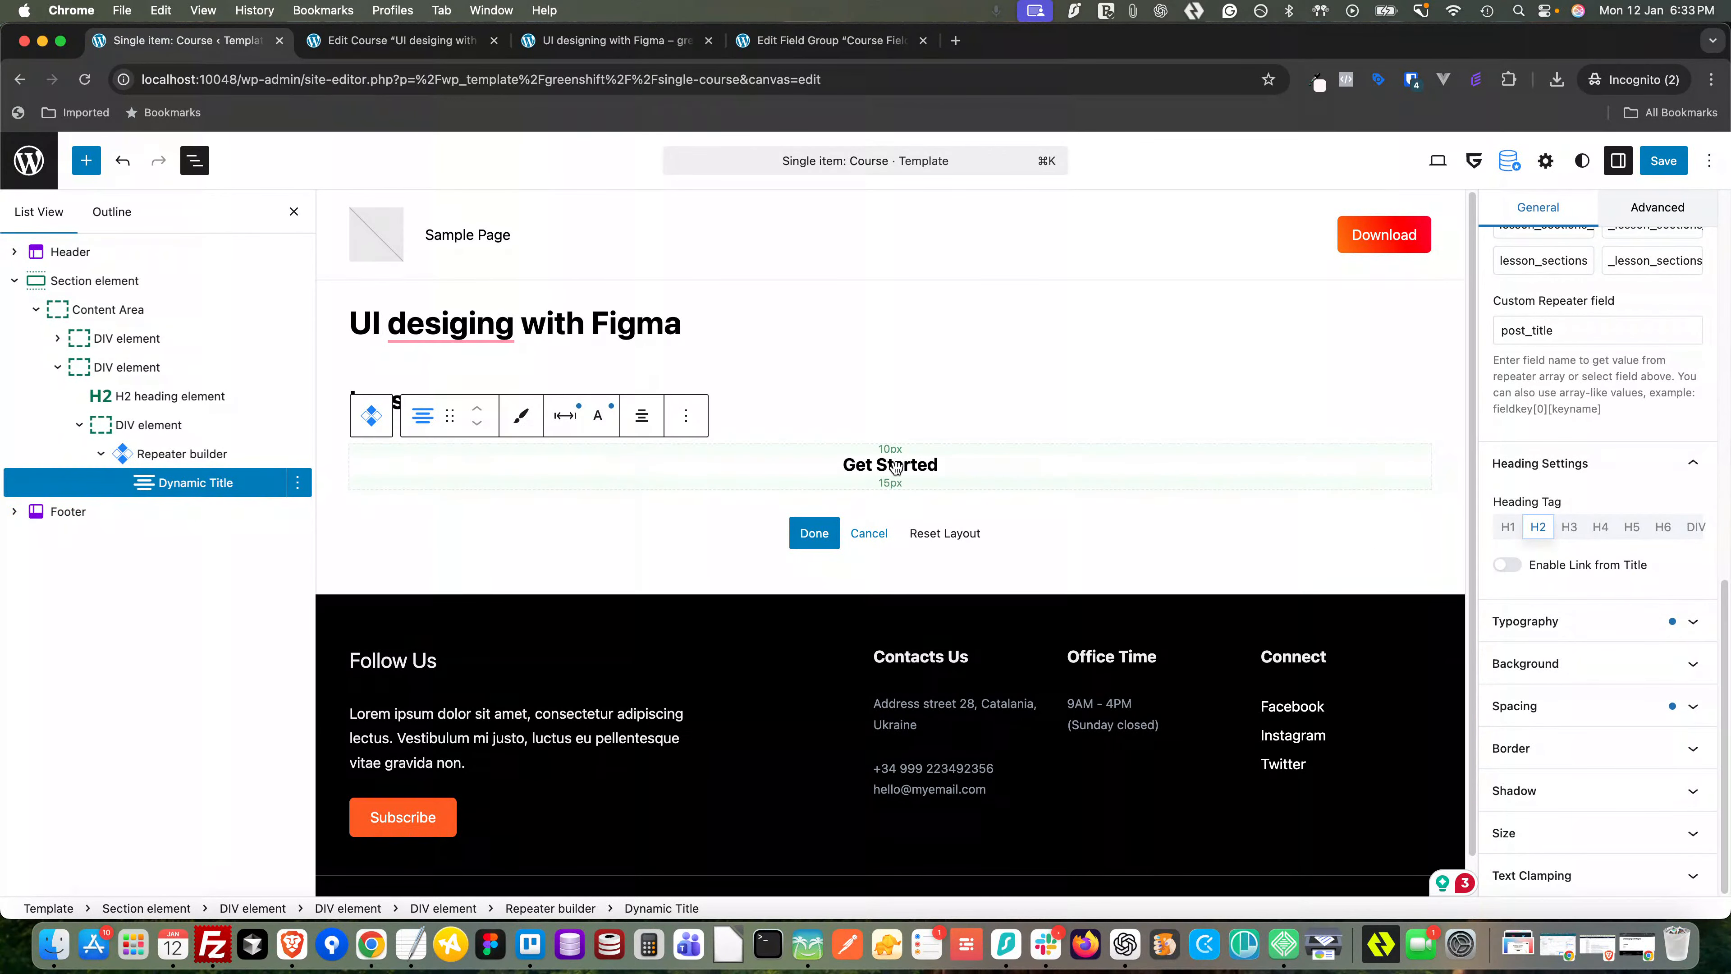
pyautogui.click(189, 448)
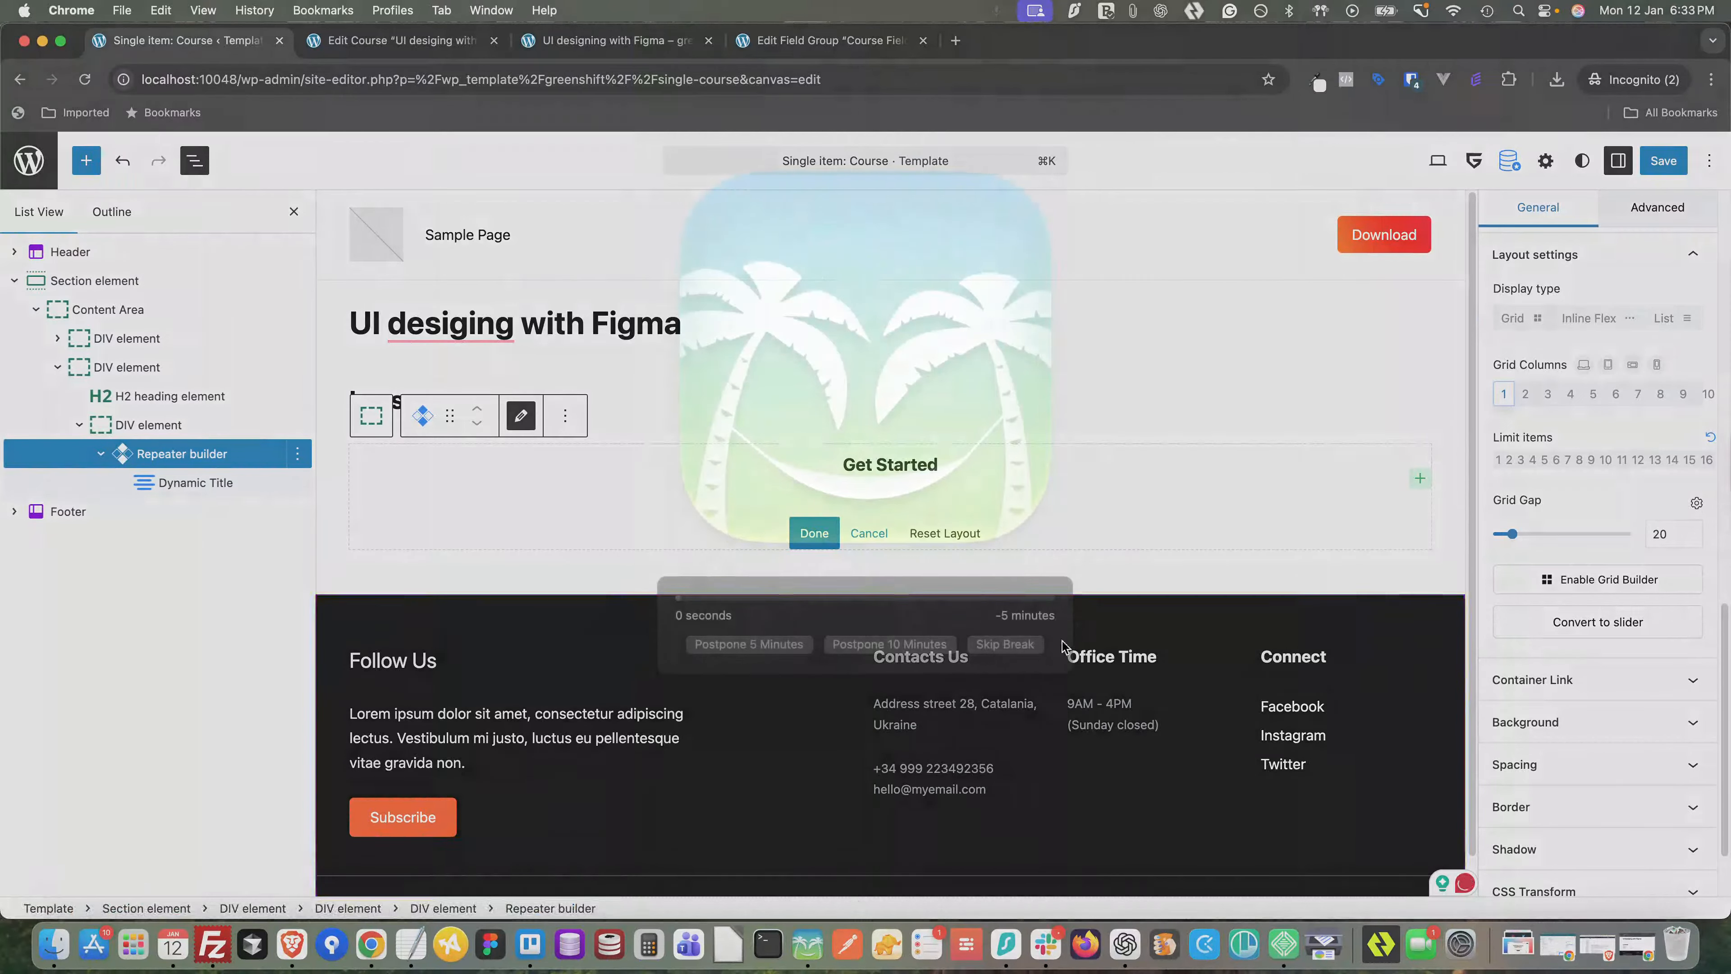
pyautogui.click(1015, 646)
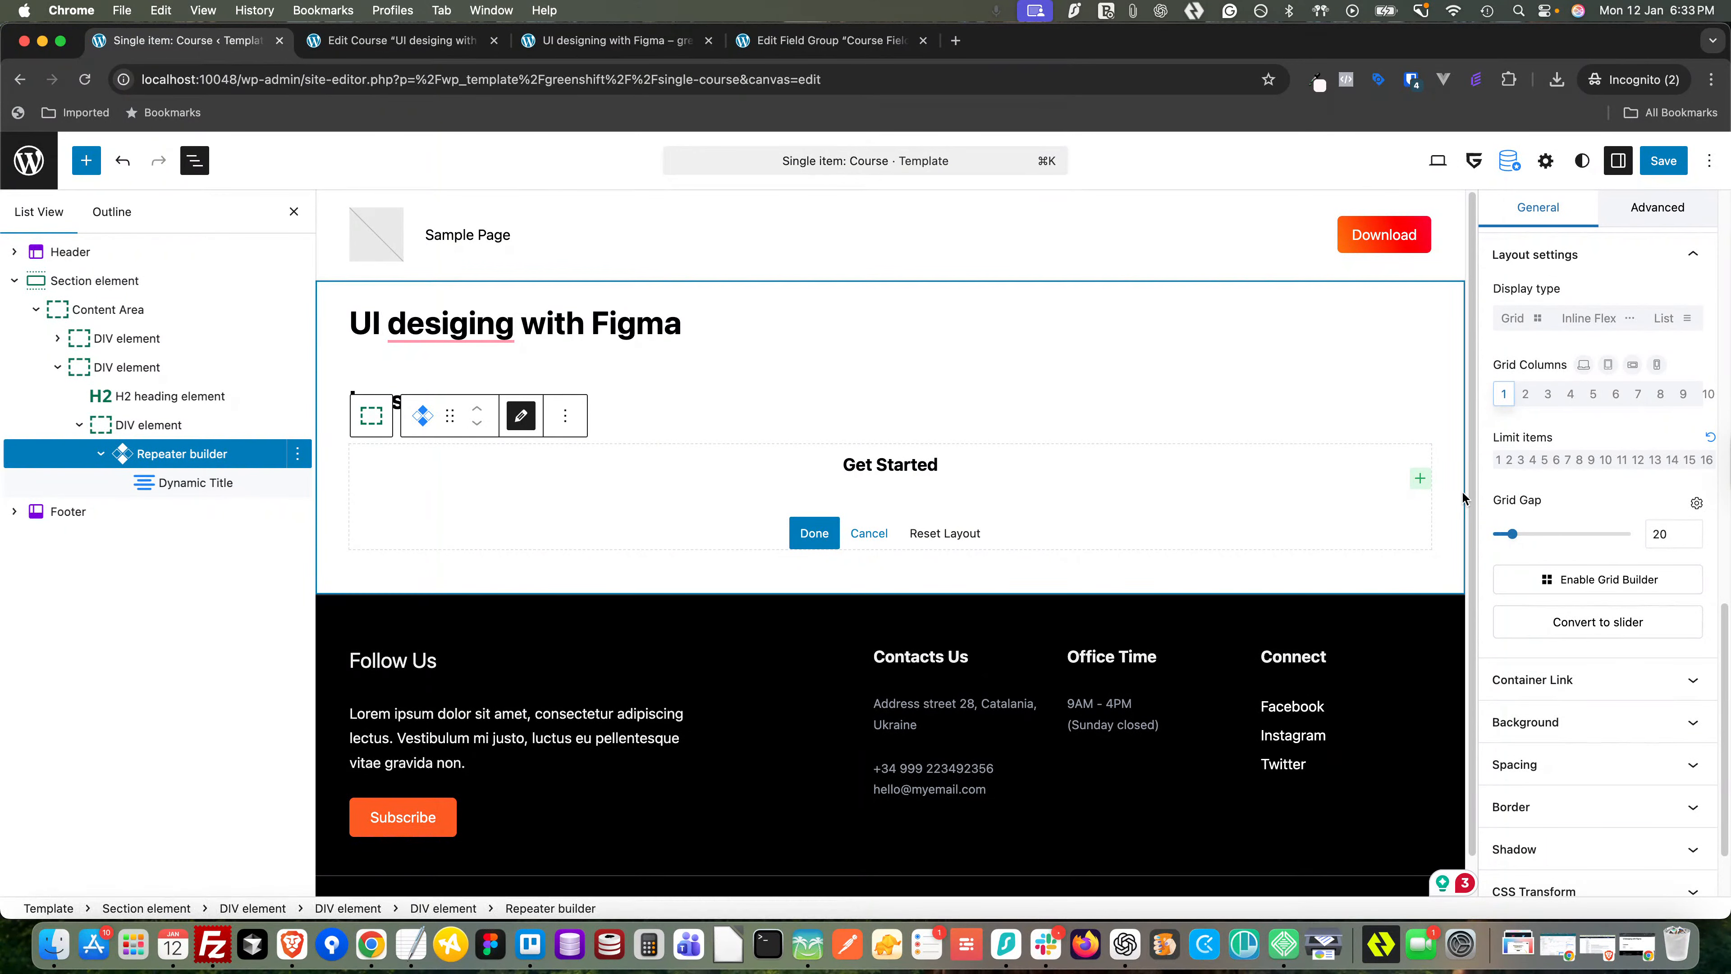
pyautogui.click(1419, 481)
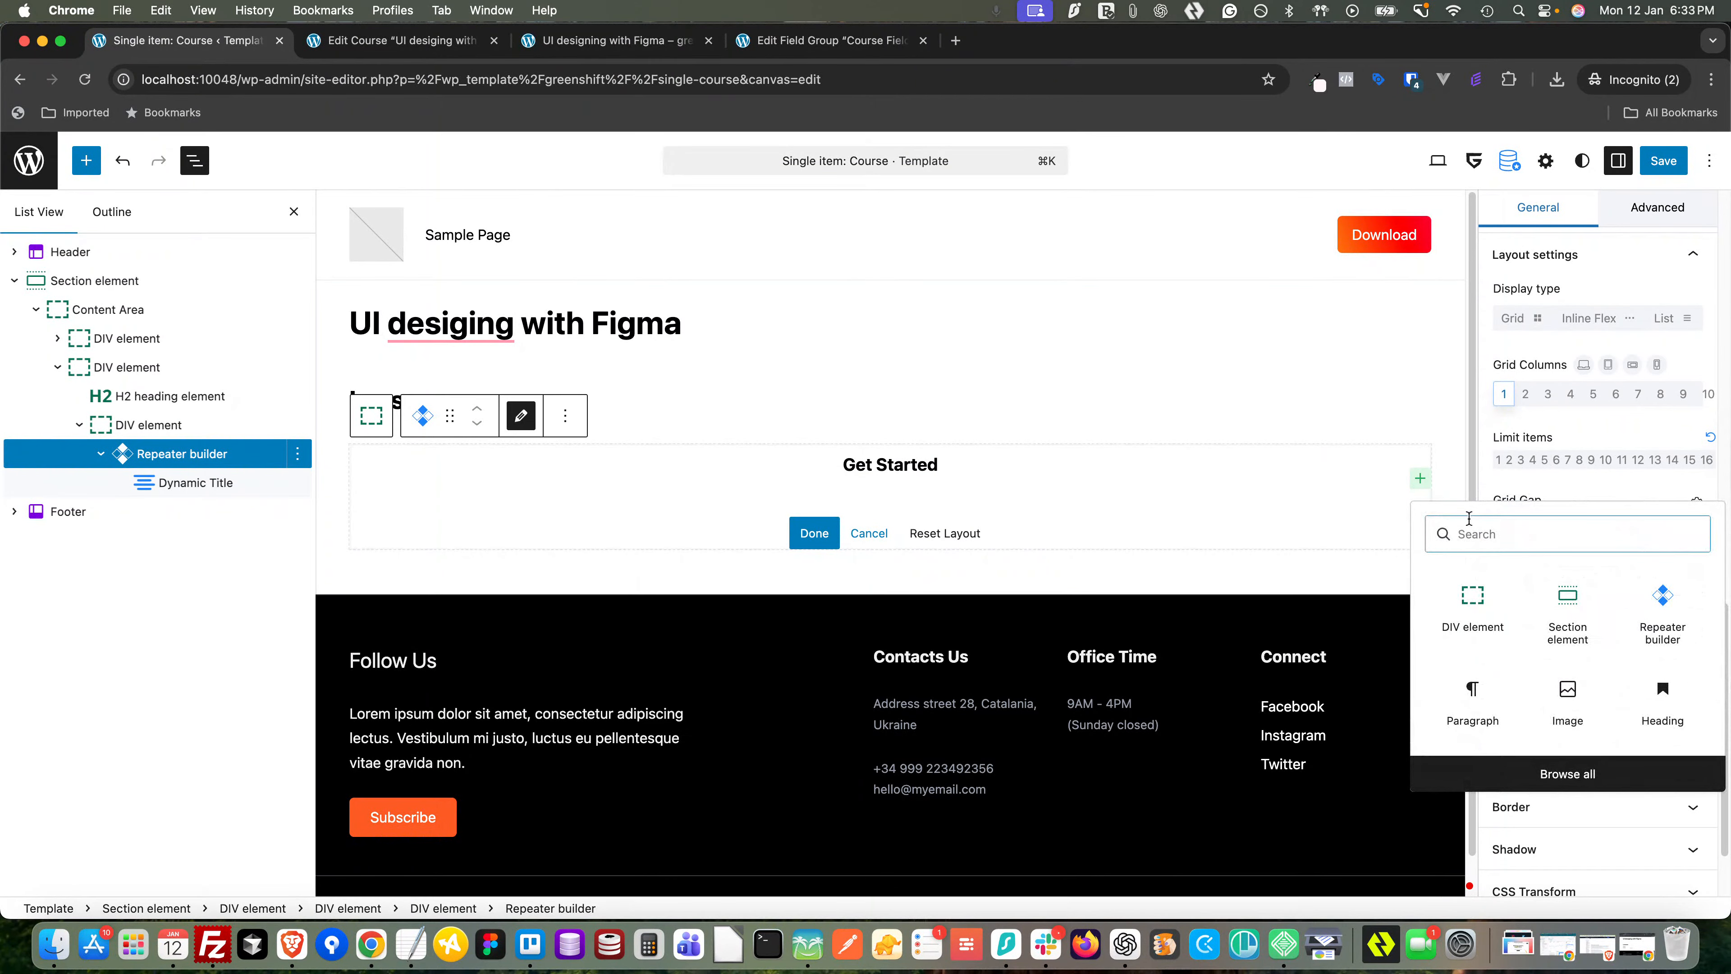
pyautogui.write('met')
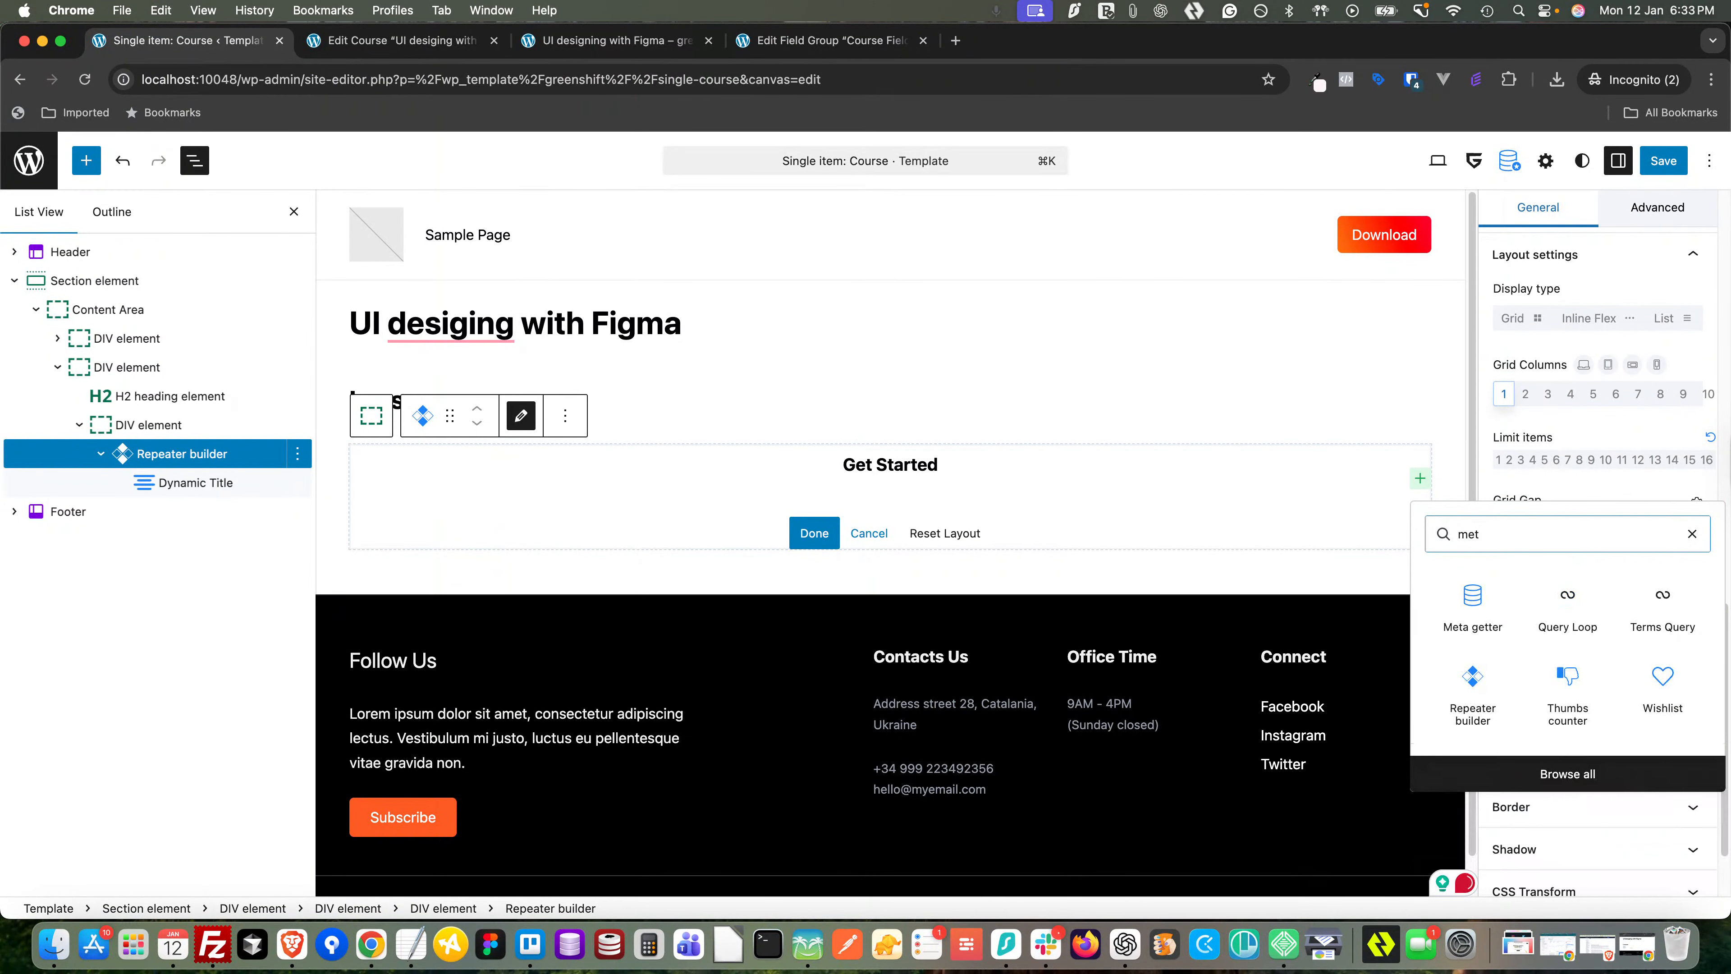
pyautogui.click(1473, 606)
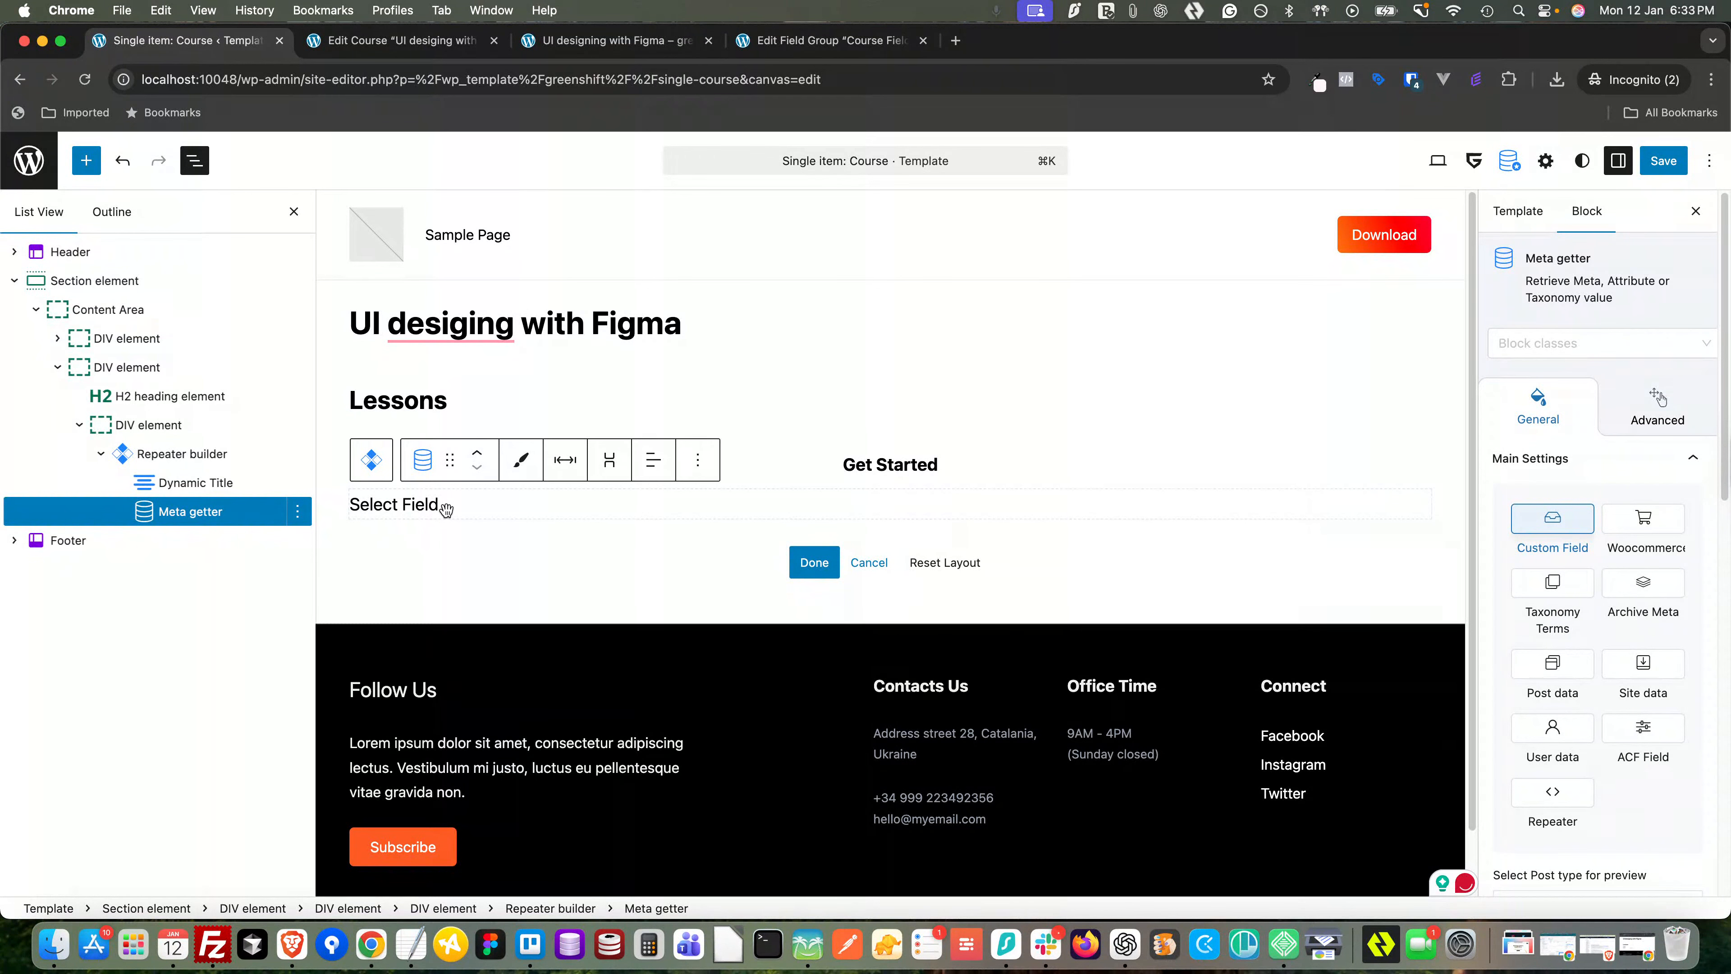
# - Set the Meta getter's source to Repeater and its repeater field to post_title
pyautogui.click(200, 512)
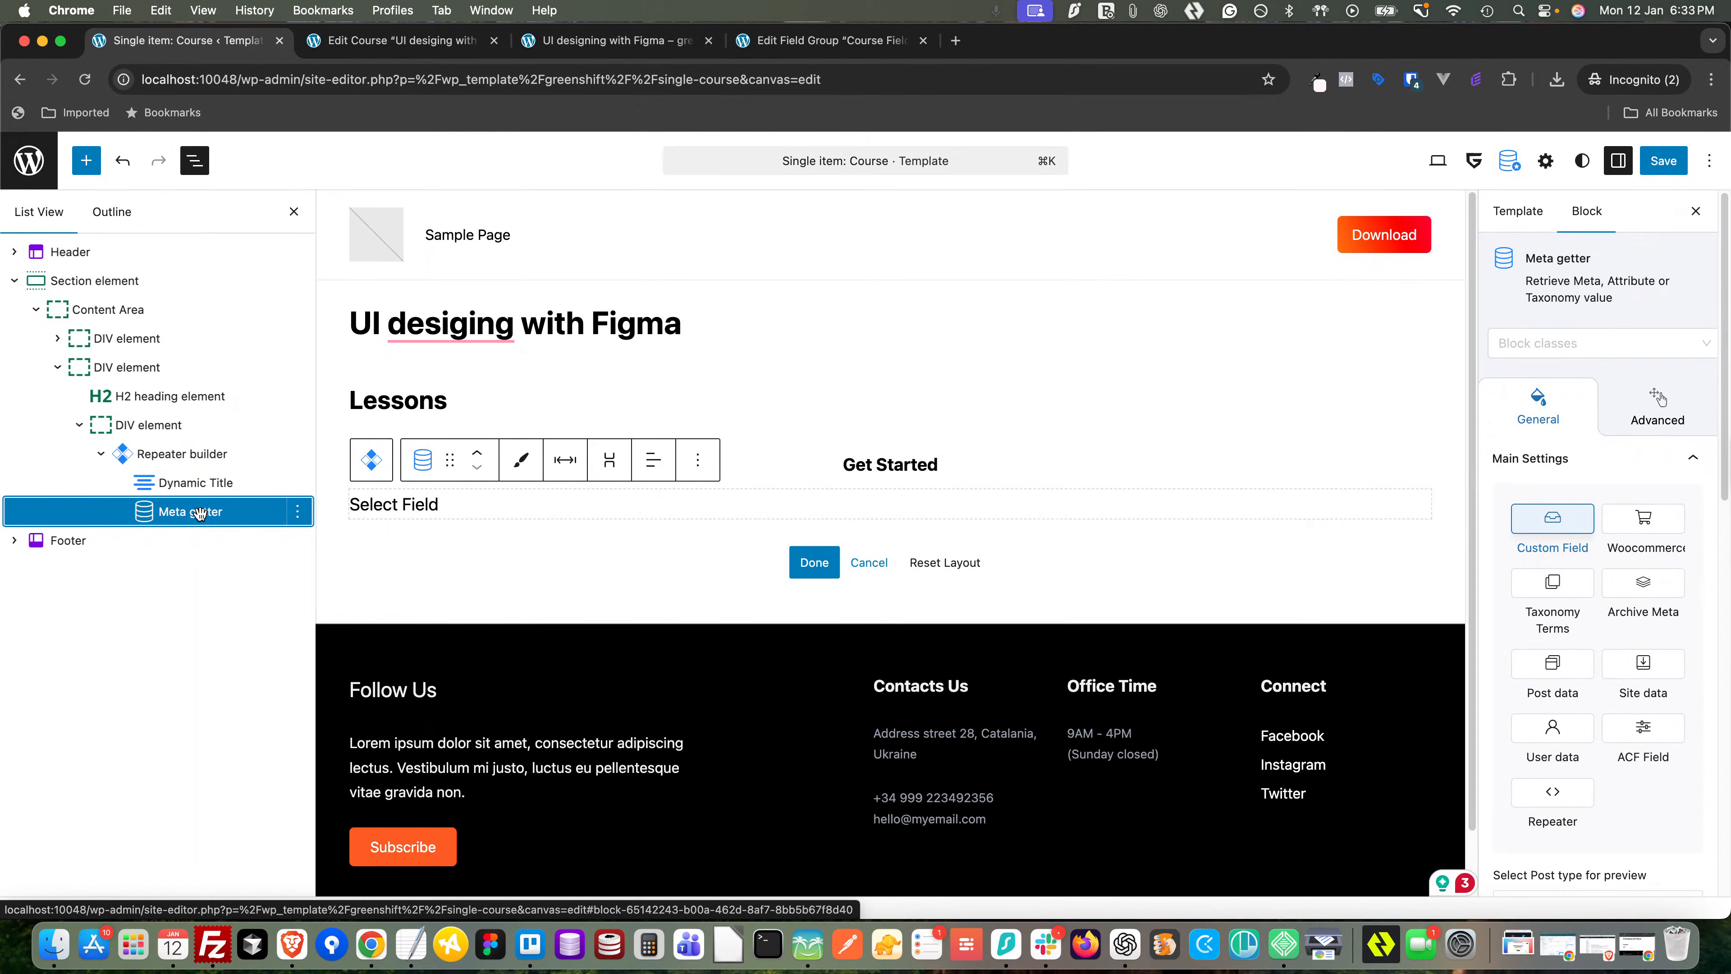
pyautogui.scroll(-5, 1560, 522)
pyautogui.scroll(1, 1560, 521)
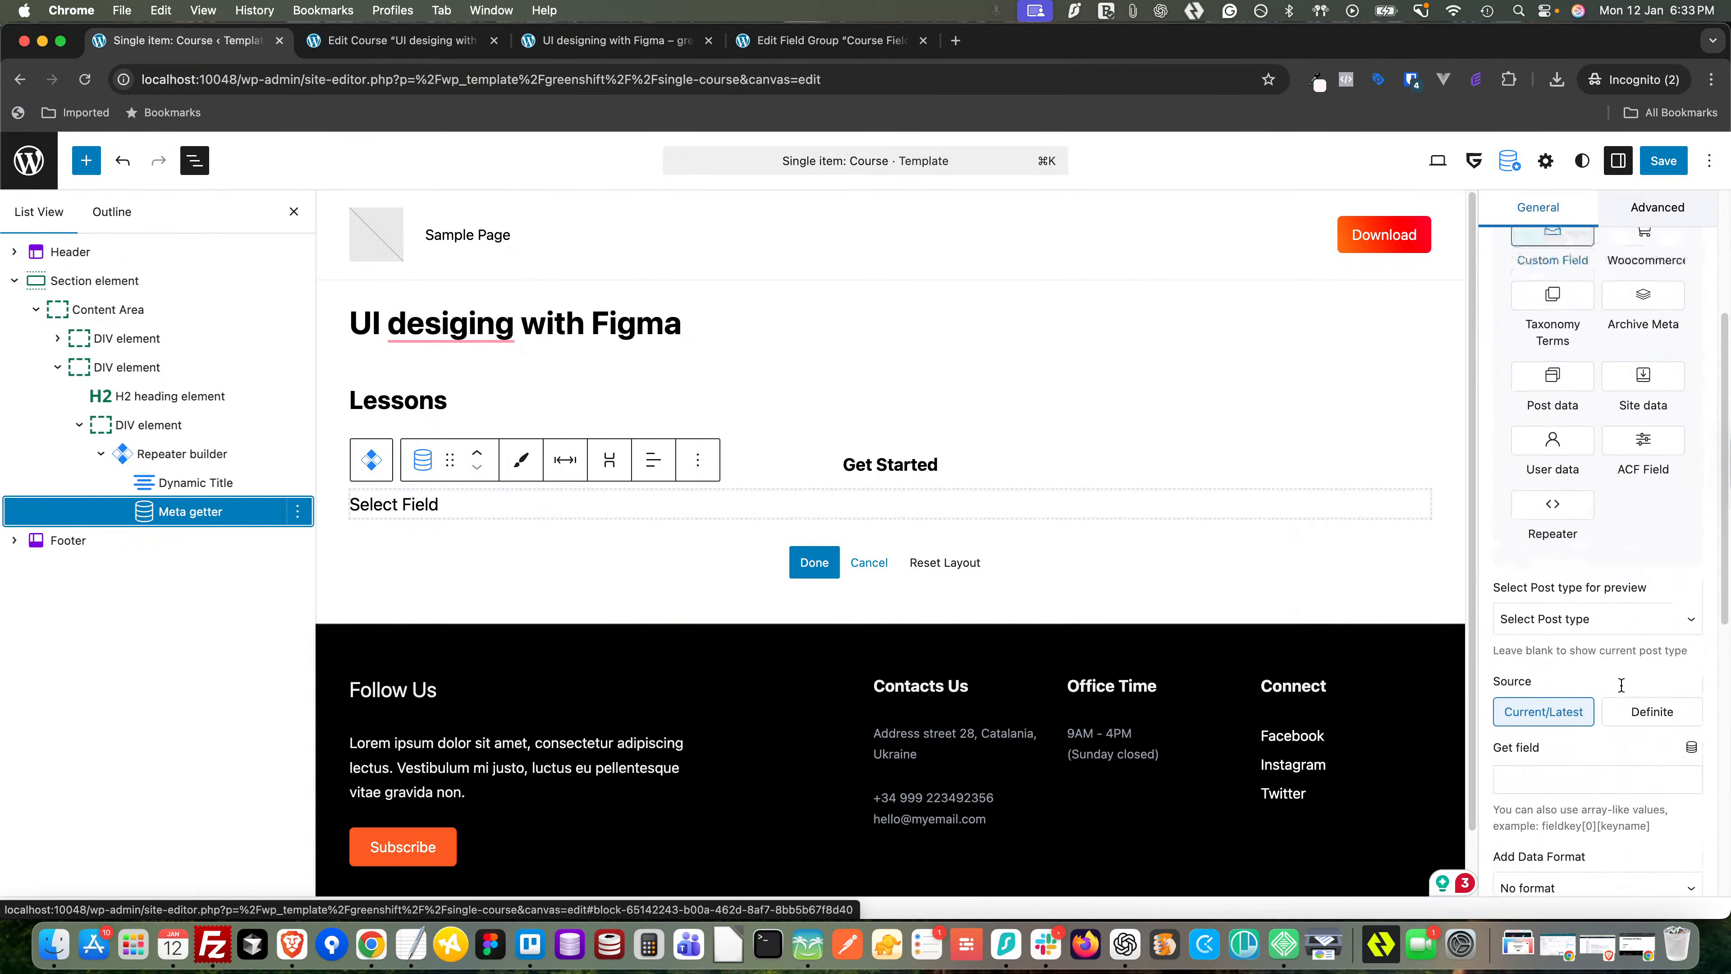
pyautogui.click(1555, 514)
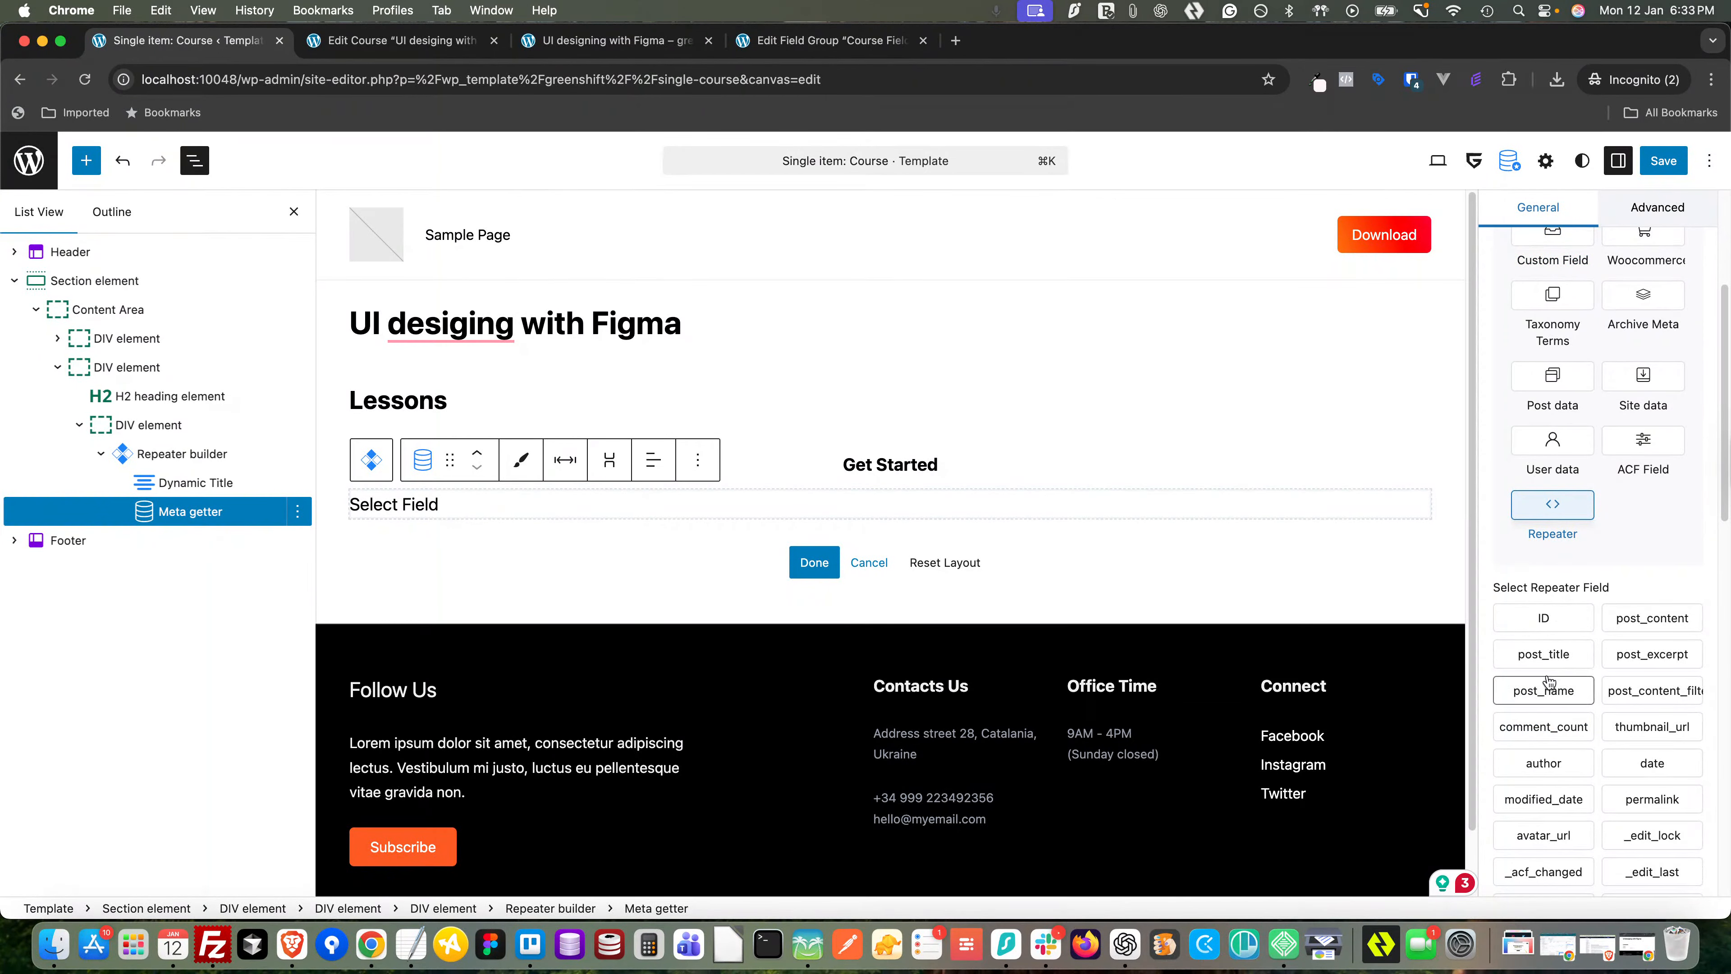
pyautogui.click(1544, 658)
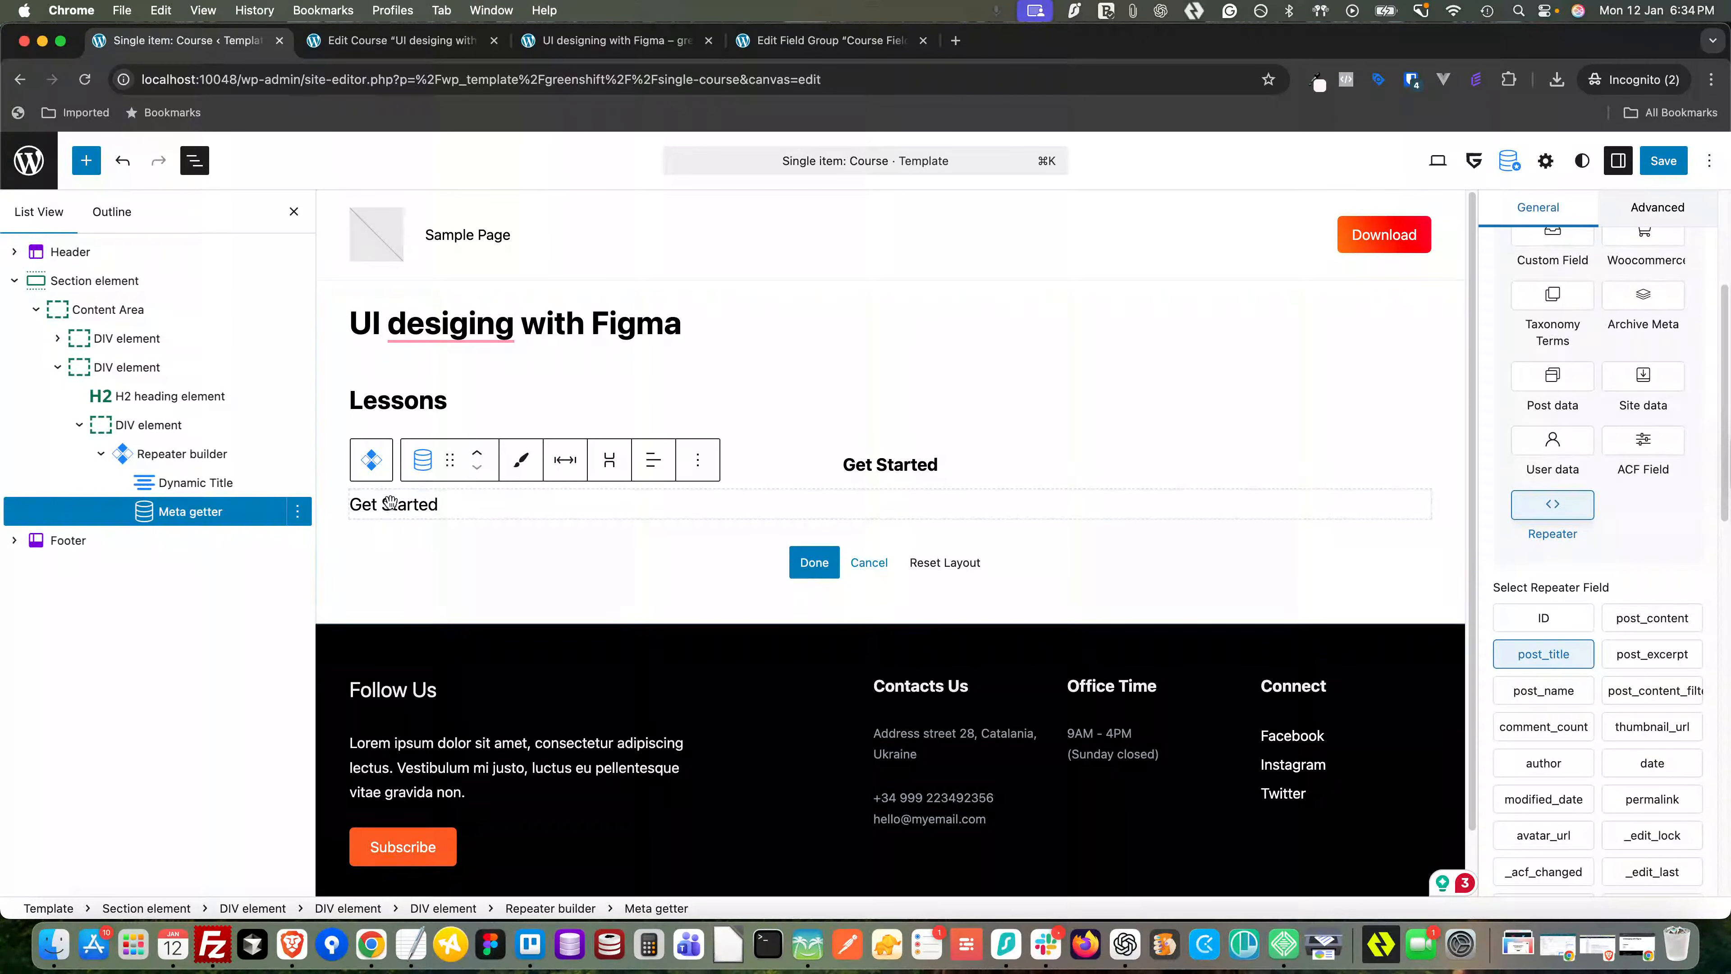
pyautogui.click(184, 483)
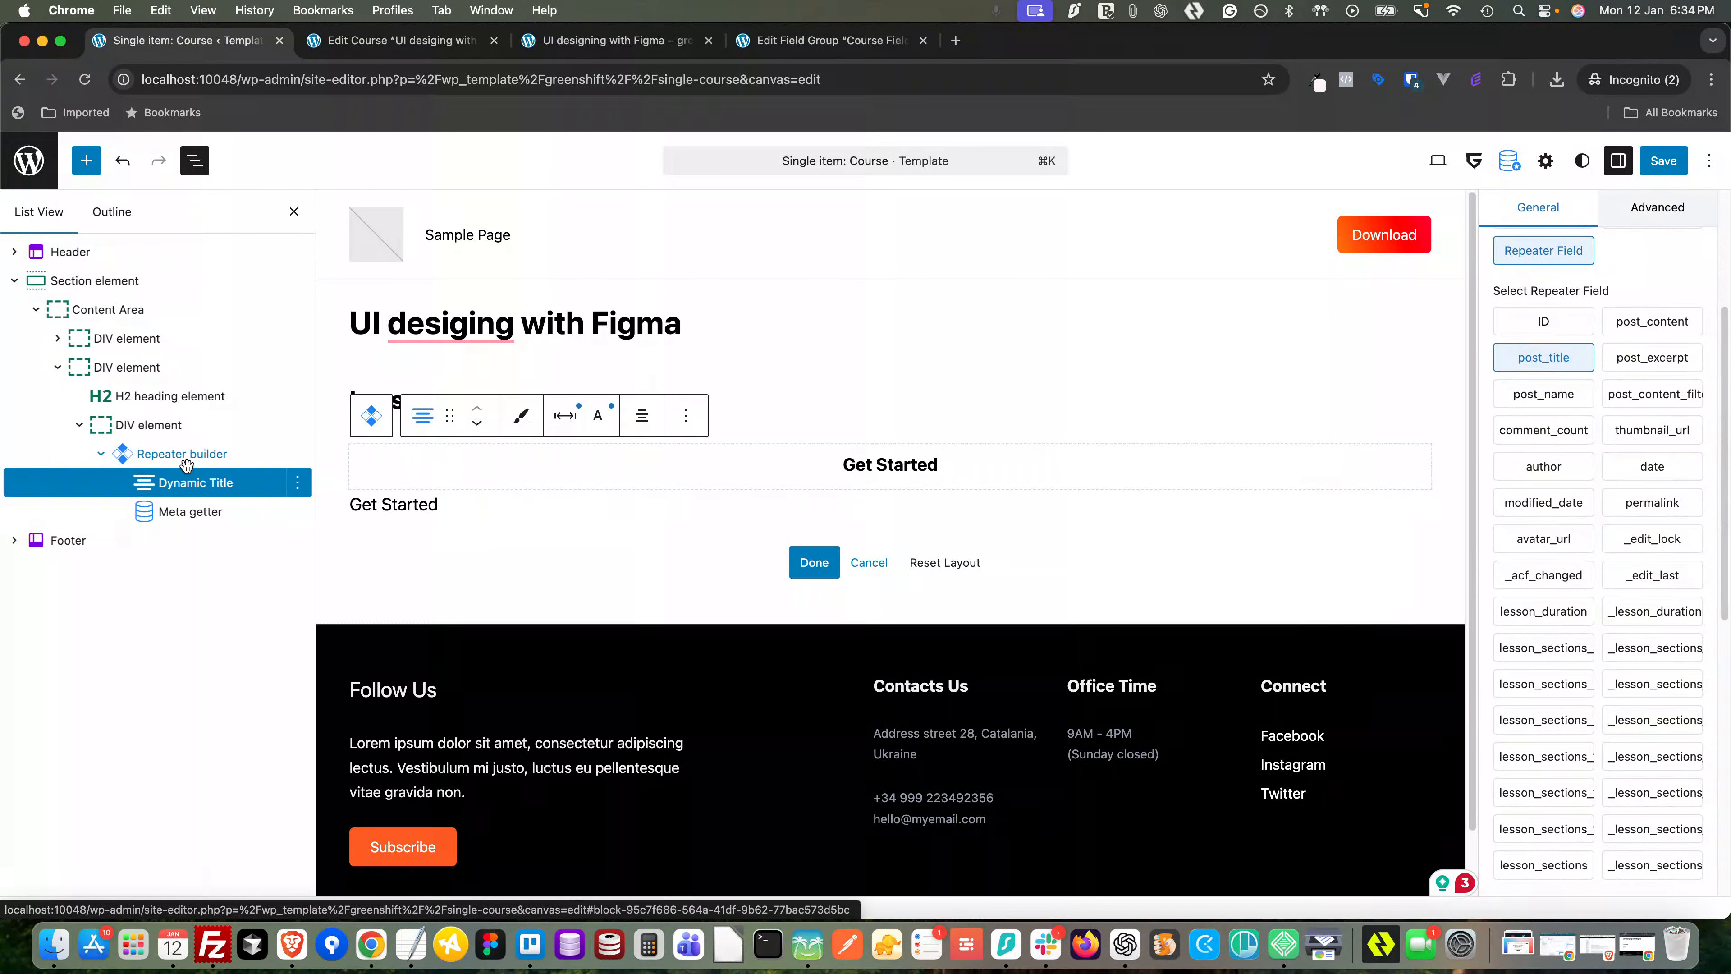
pyautogui.click(195, 512)
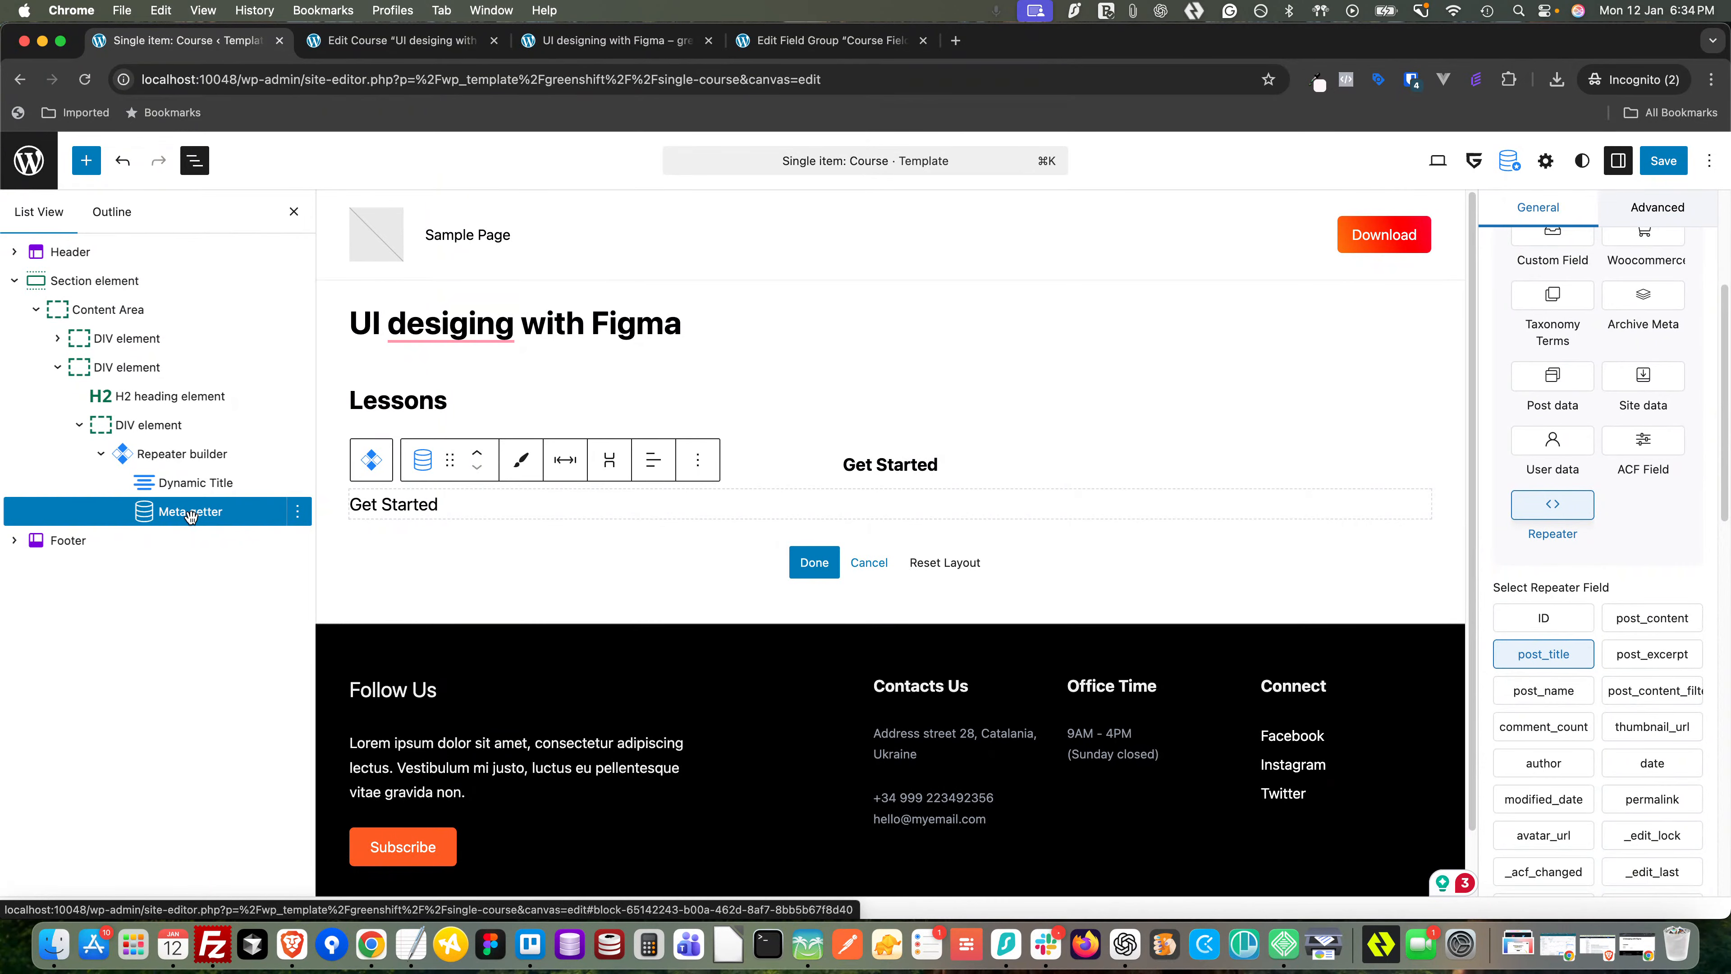
pyautogui.click(195, 454)
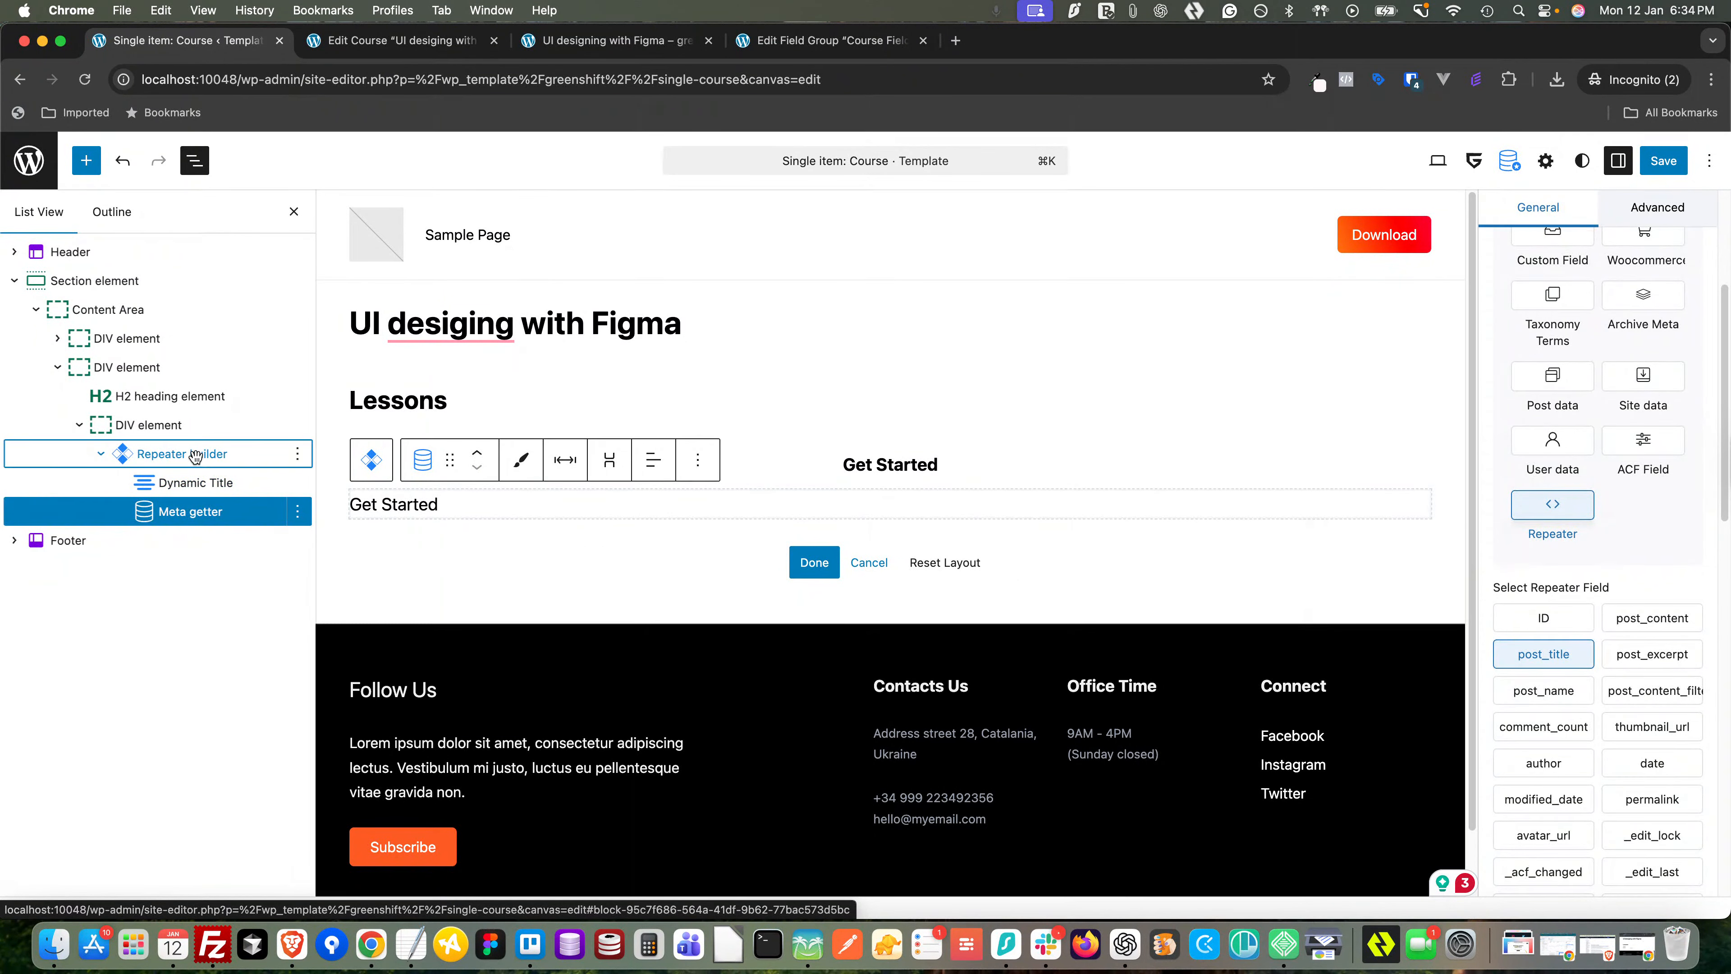
pyautogui.click(187, 510)
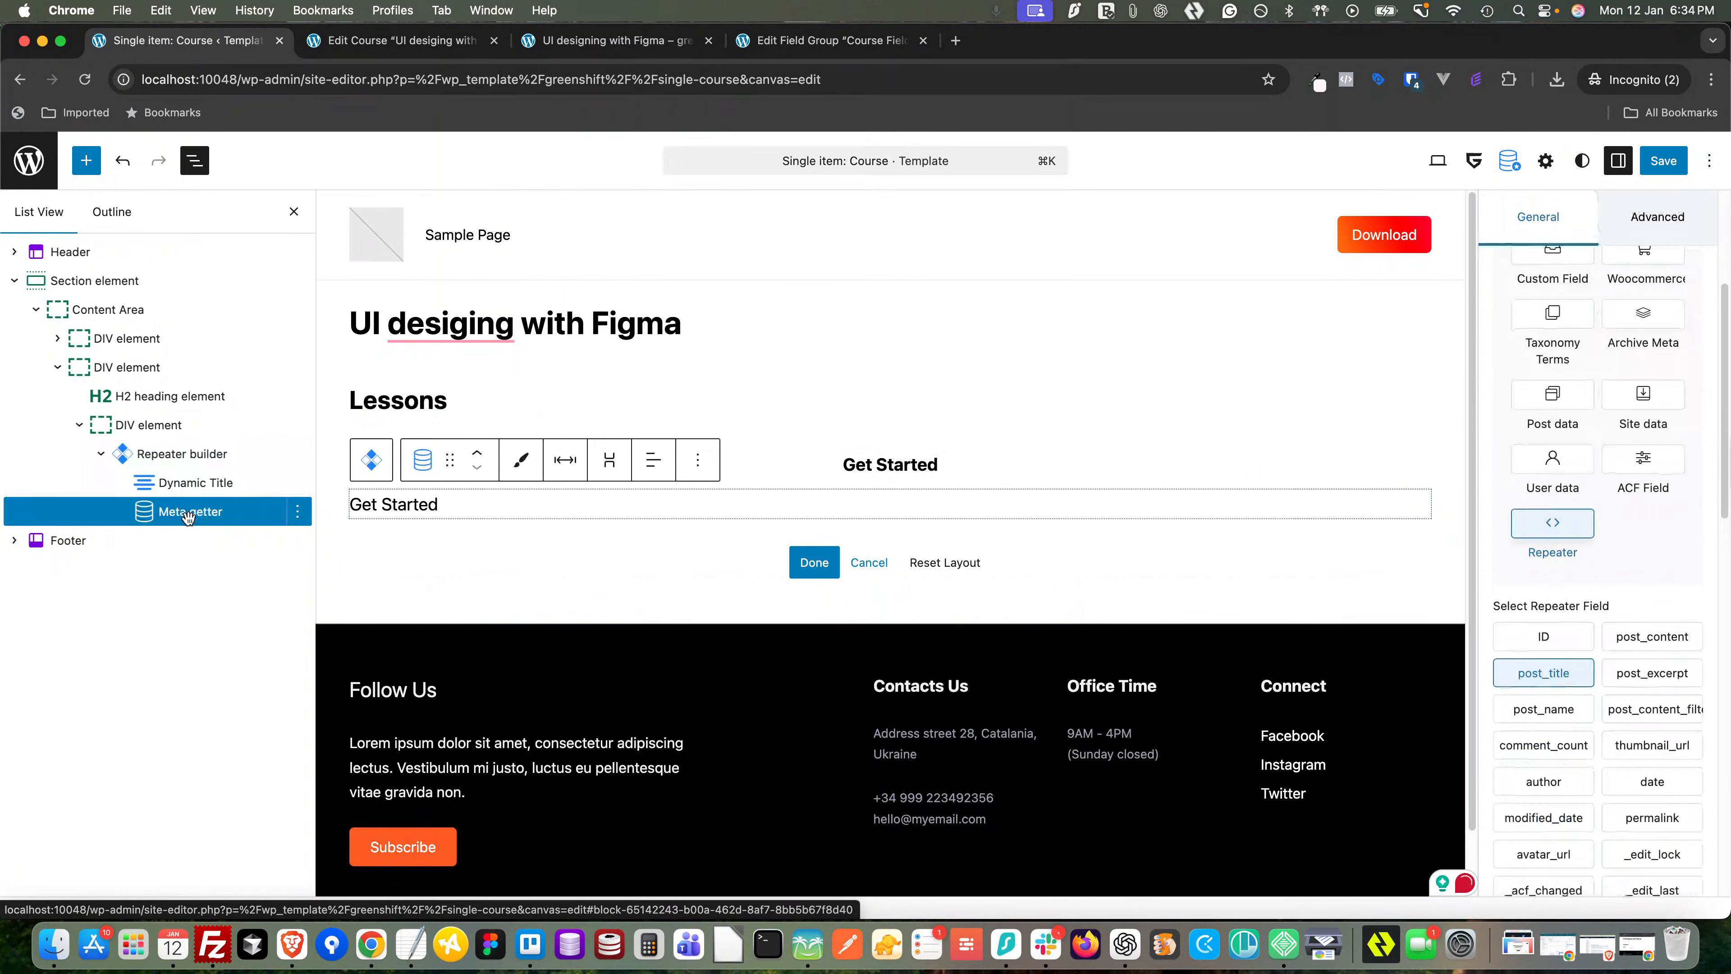
# - Insert a DIV element in the Repeater builder and move the Meta getter inside it
pyautogui.click(181, 455)
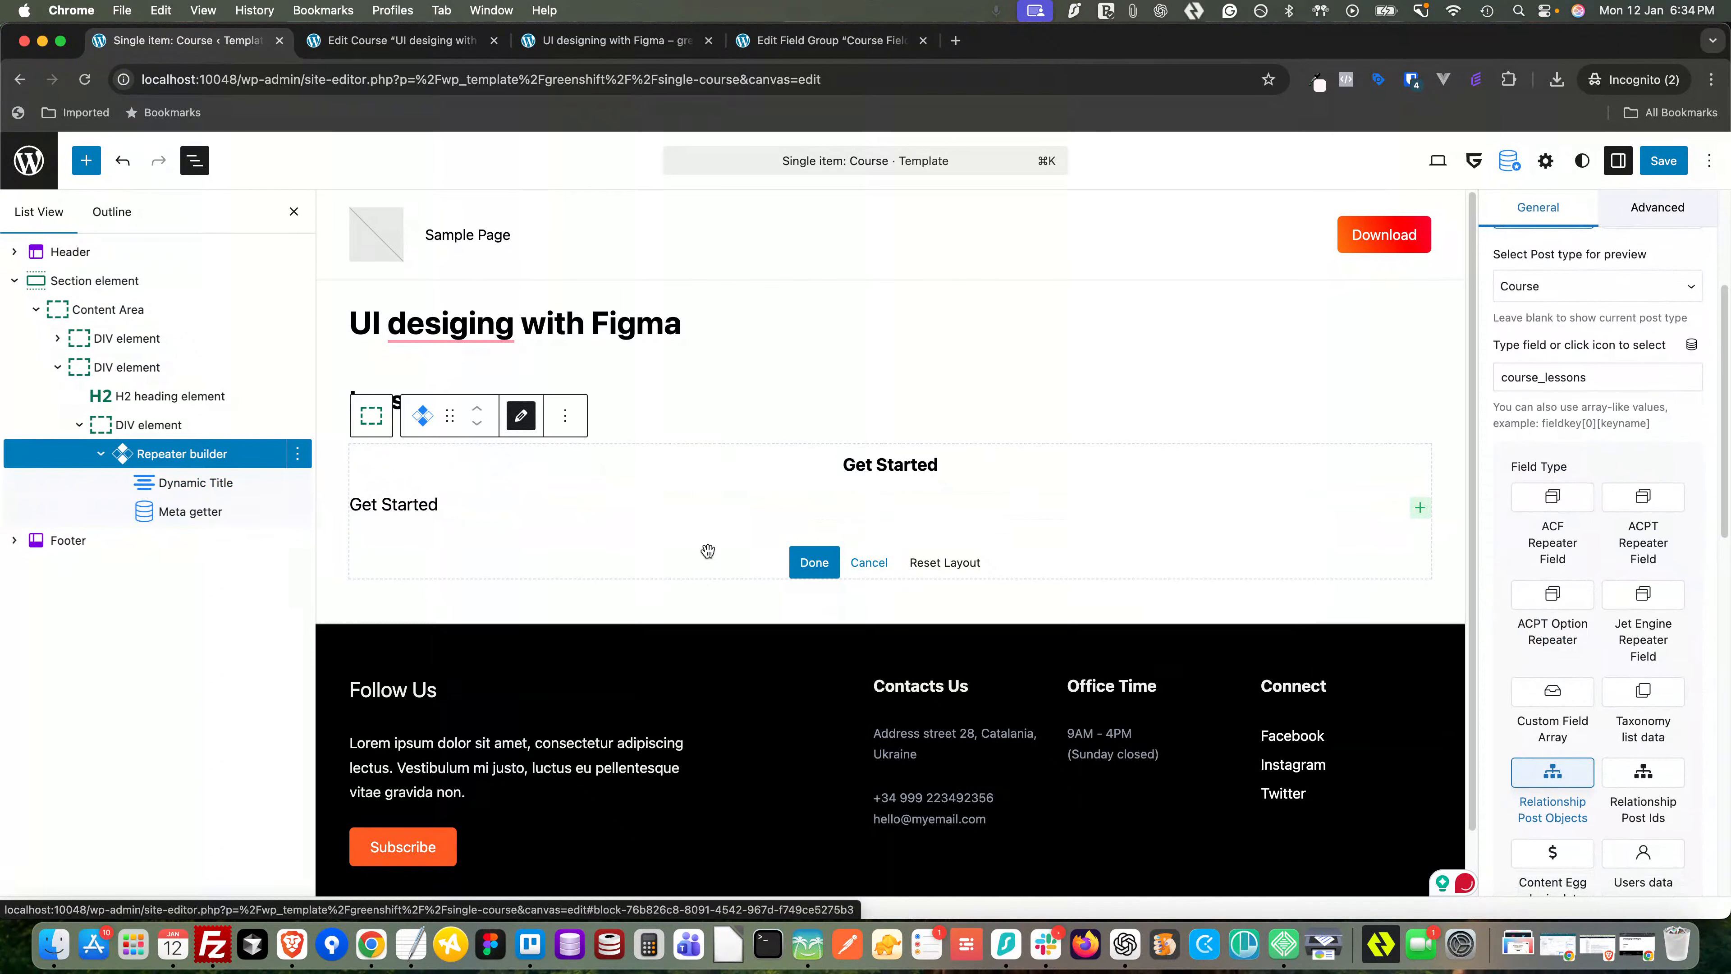
pyautogui.click(1423, 510)
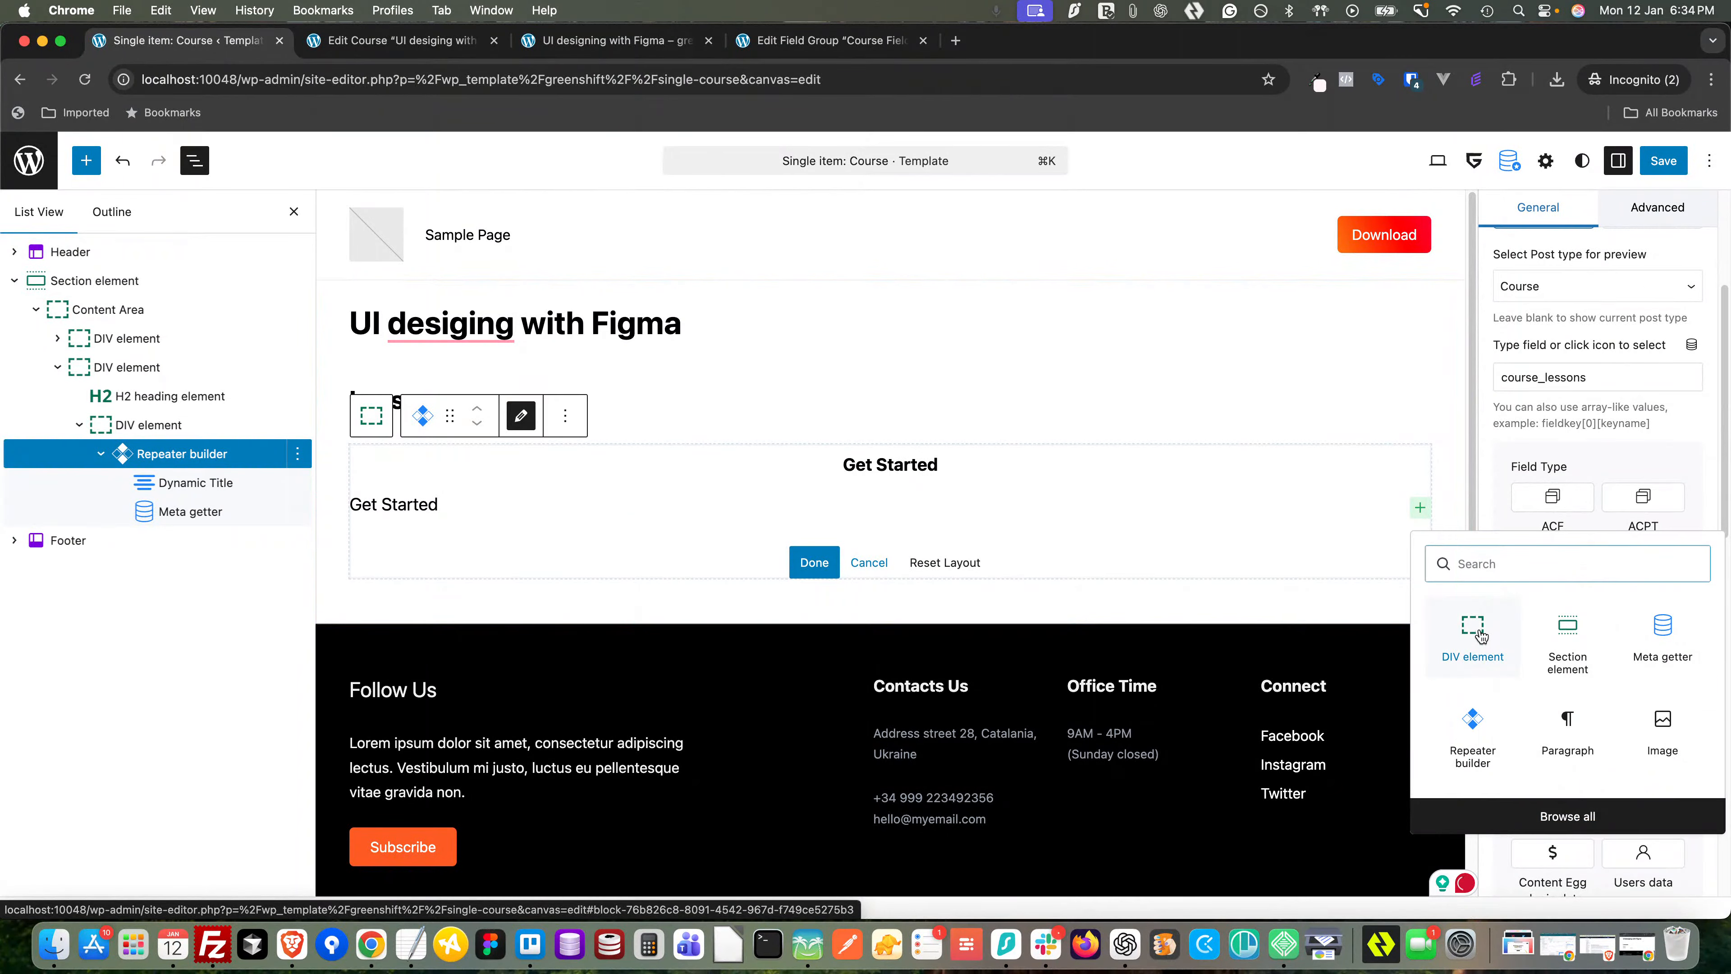
pyautogui.click(1474, 641)
pyautogui.moveTo(203, 523)
pyautogui.mouseDown()
pyautogui.moveTo(228, 540)
pyautogui.moveTo(208, 511)
pyautogui.mouseUp()
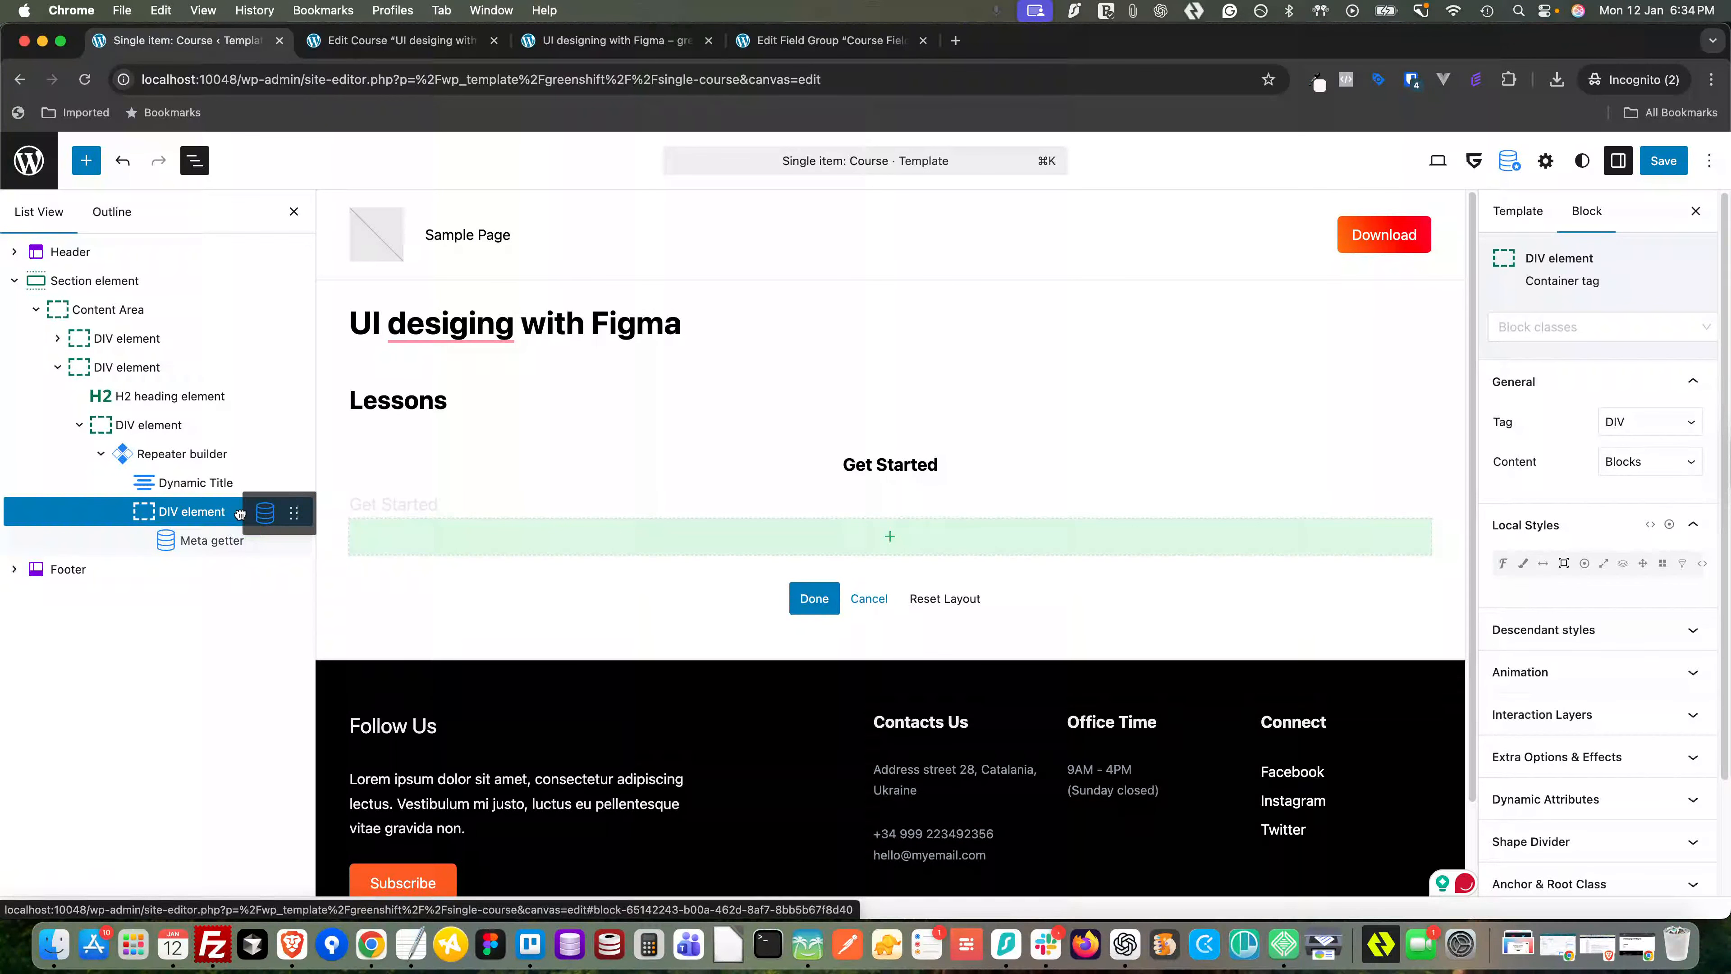
# - Change the repeater DIV's tag to A and set its dynamic link to the Repeater source's permalink field
pyautogui.click(1621, 422)
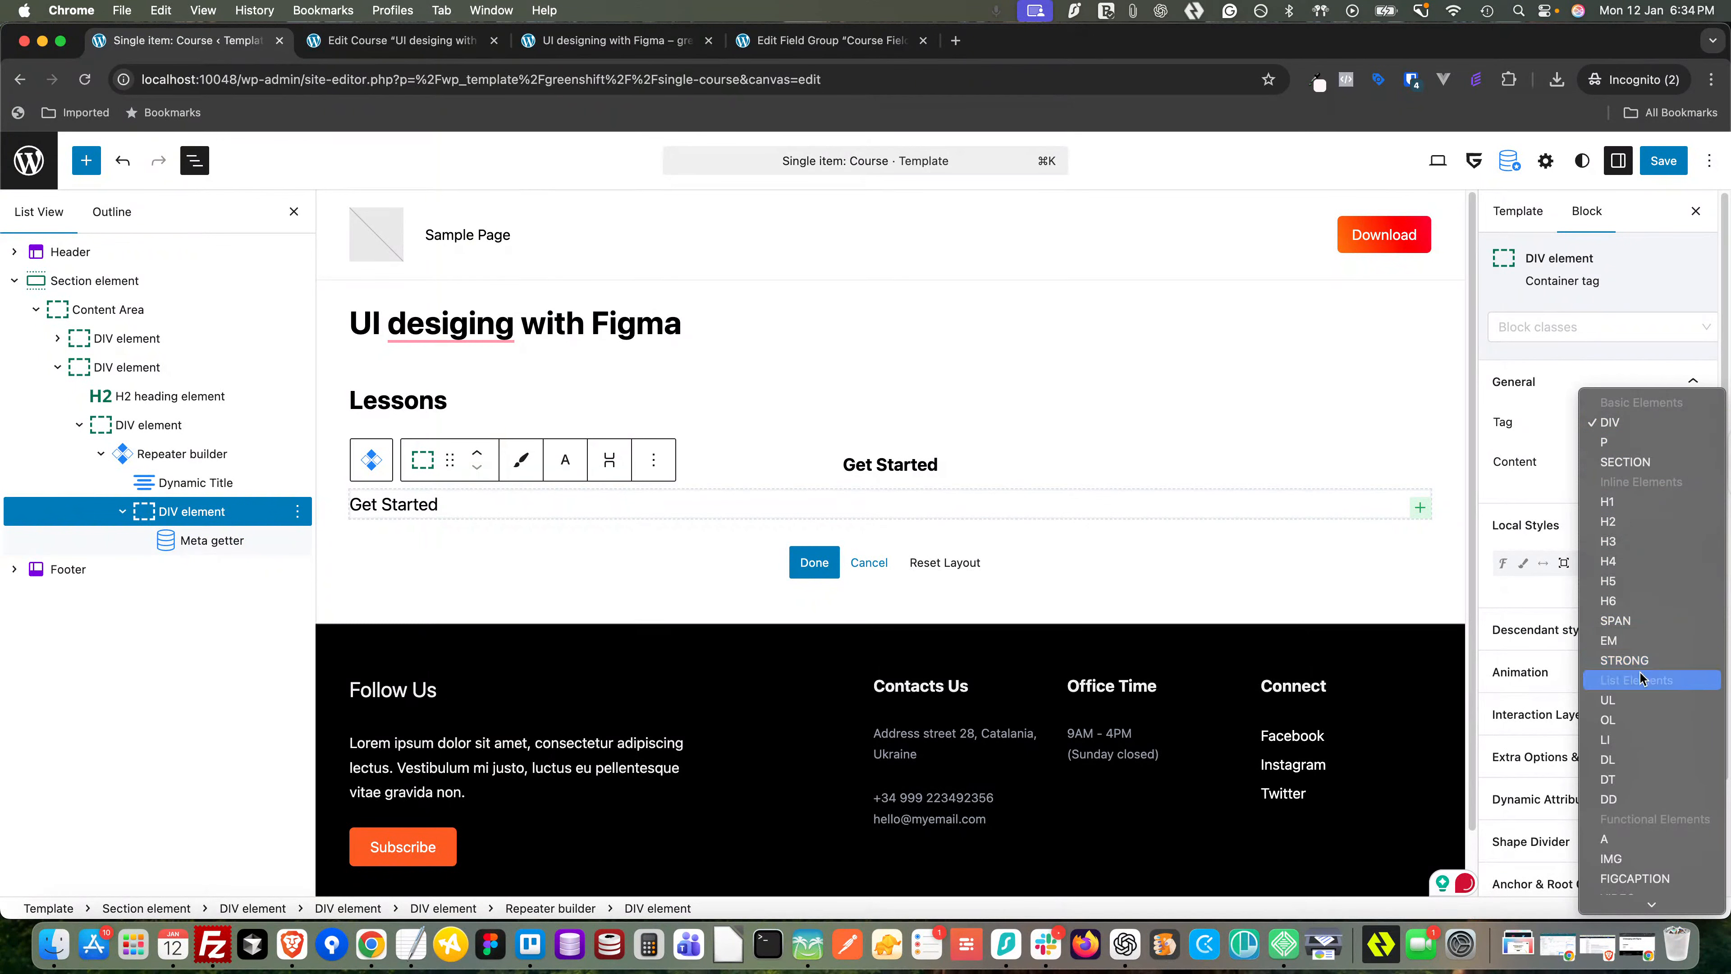
pyautogui.click(1622, 841)
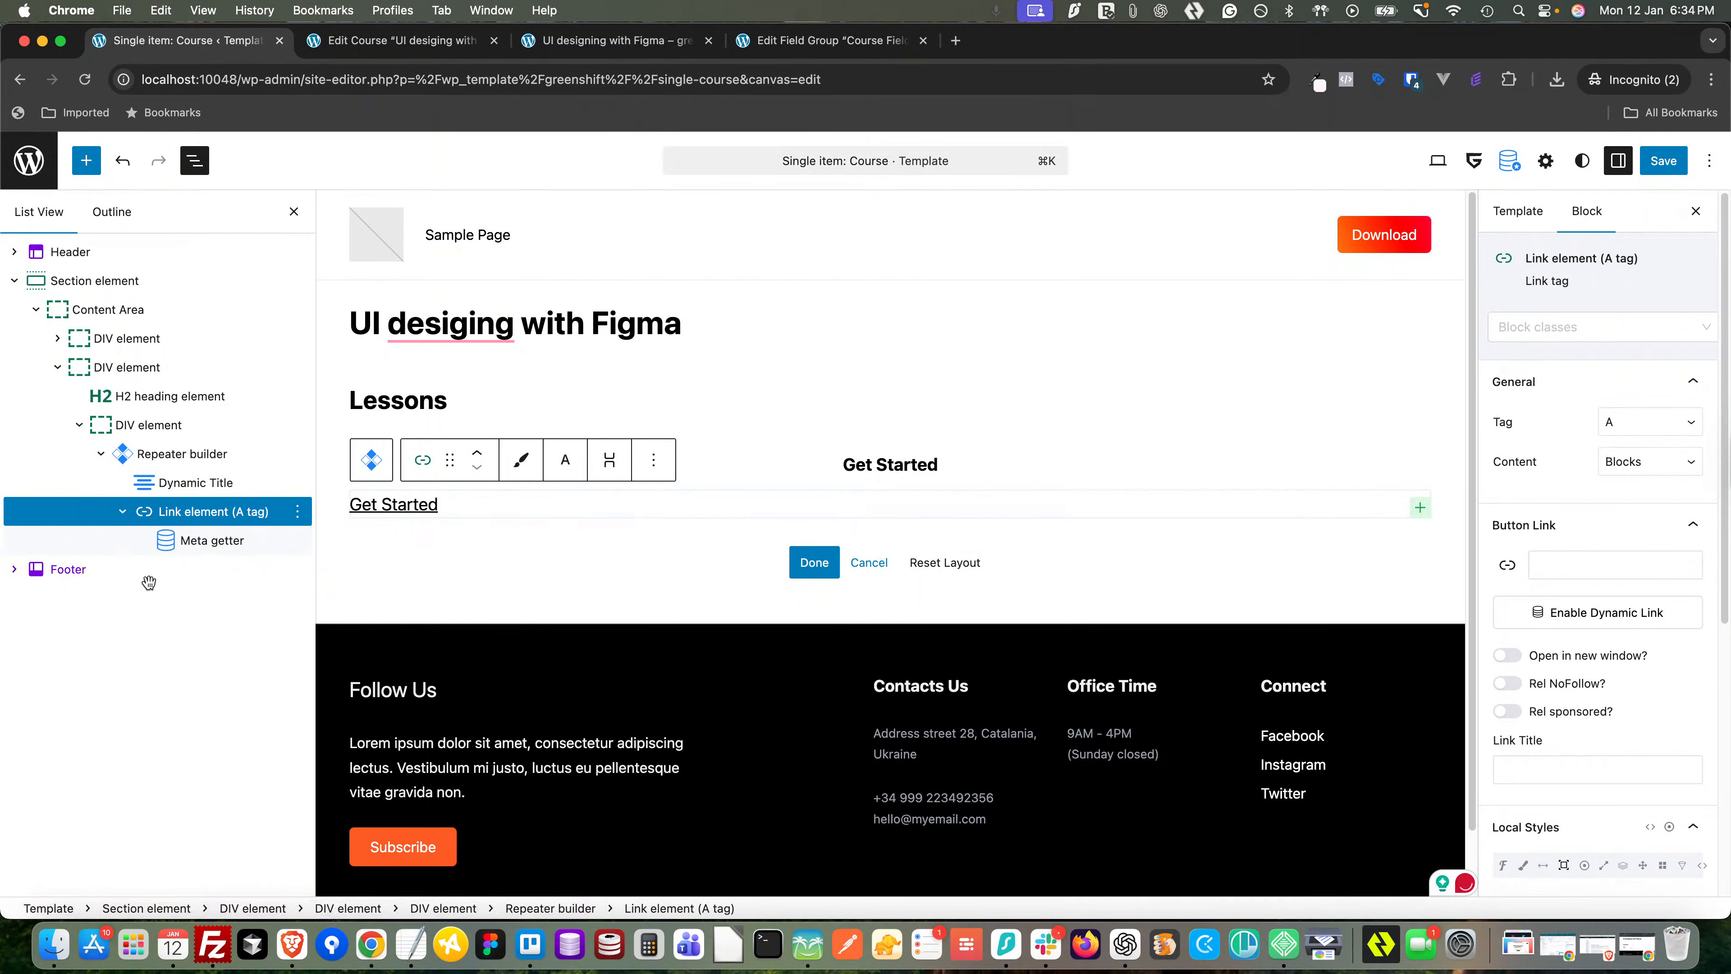
pyautogui.click(1629, 617)
pyautogui.scroll(-5, 1657, 632)
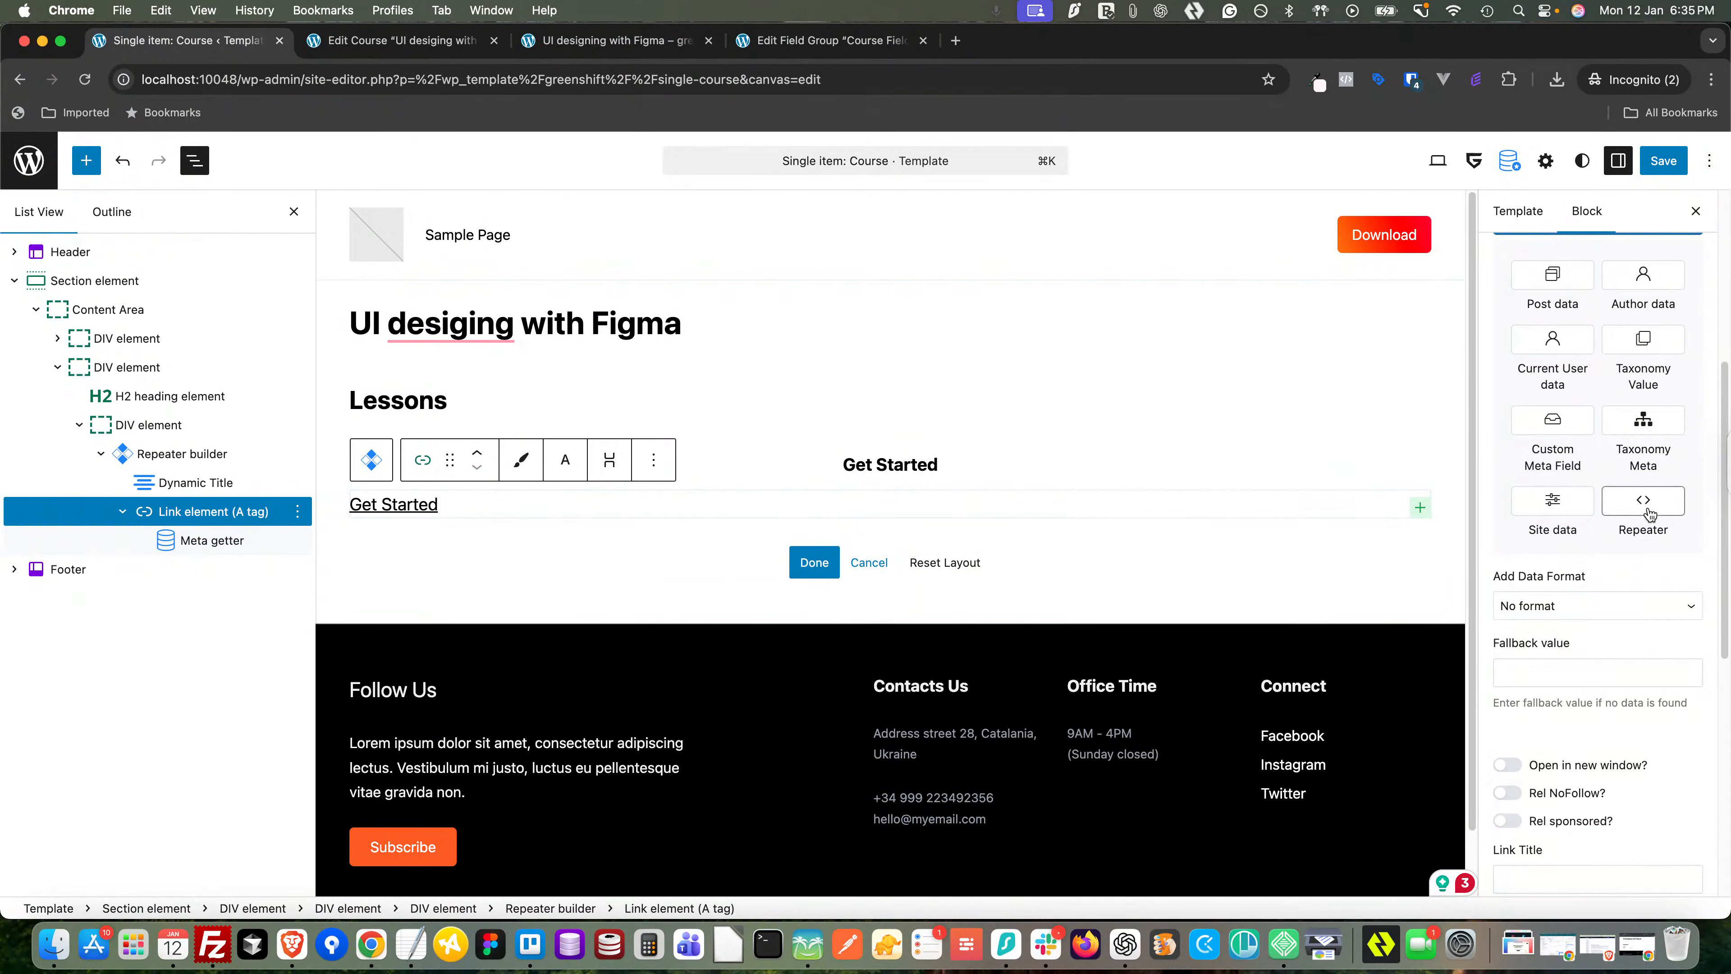
pyautogui.scroll(4, 1644, 508)
pyautogui.click(1644, 740)
pyautogui.scroll(-5, 1644, 750)
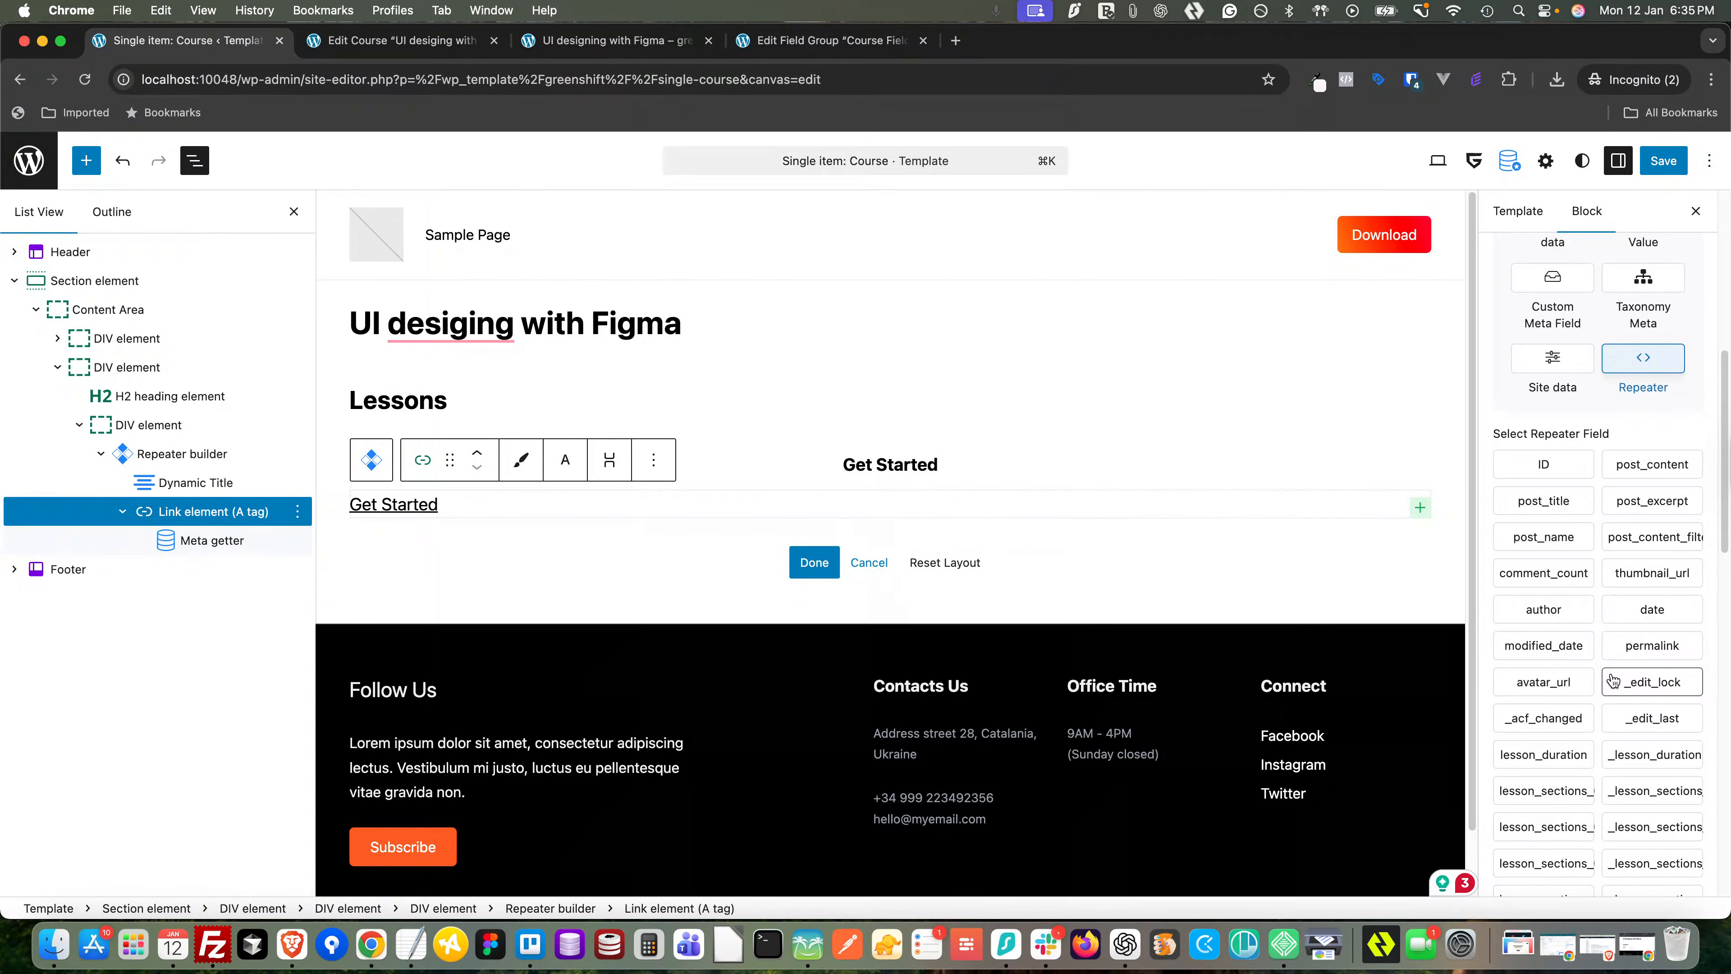
pyautogui.click(1639, 648)
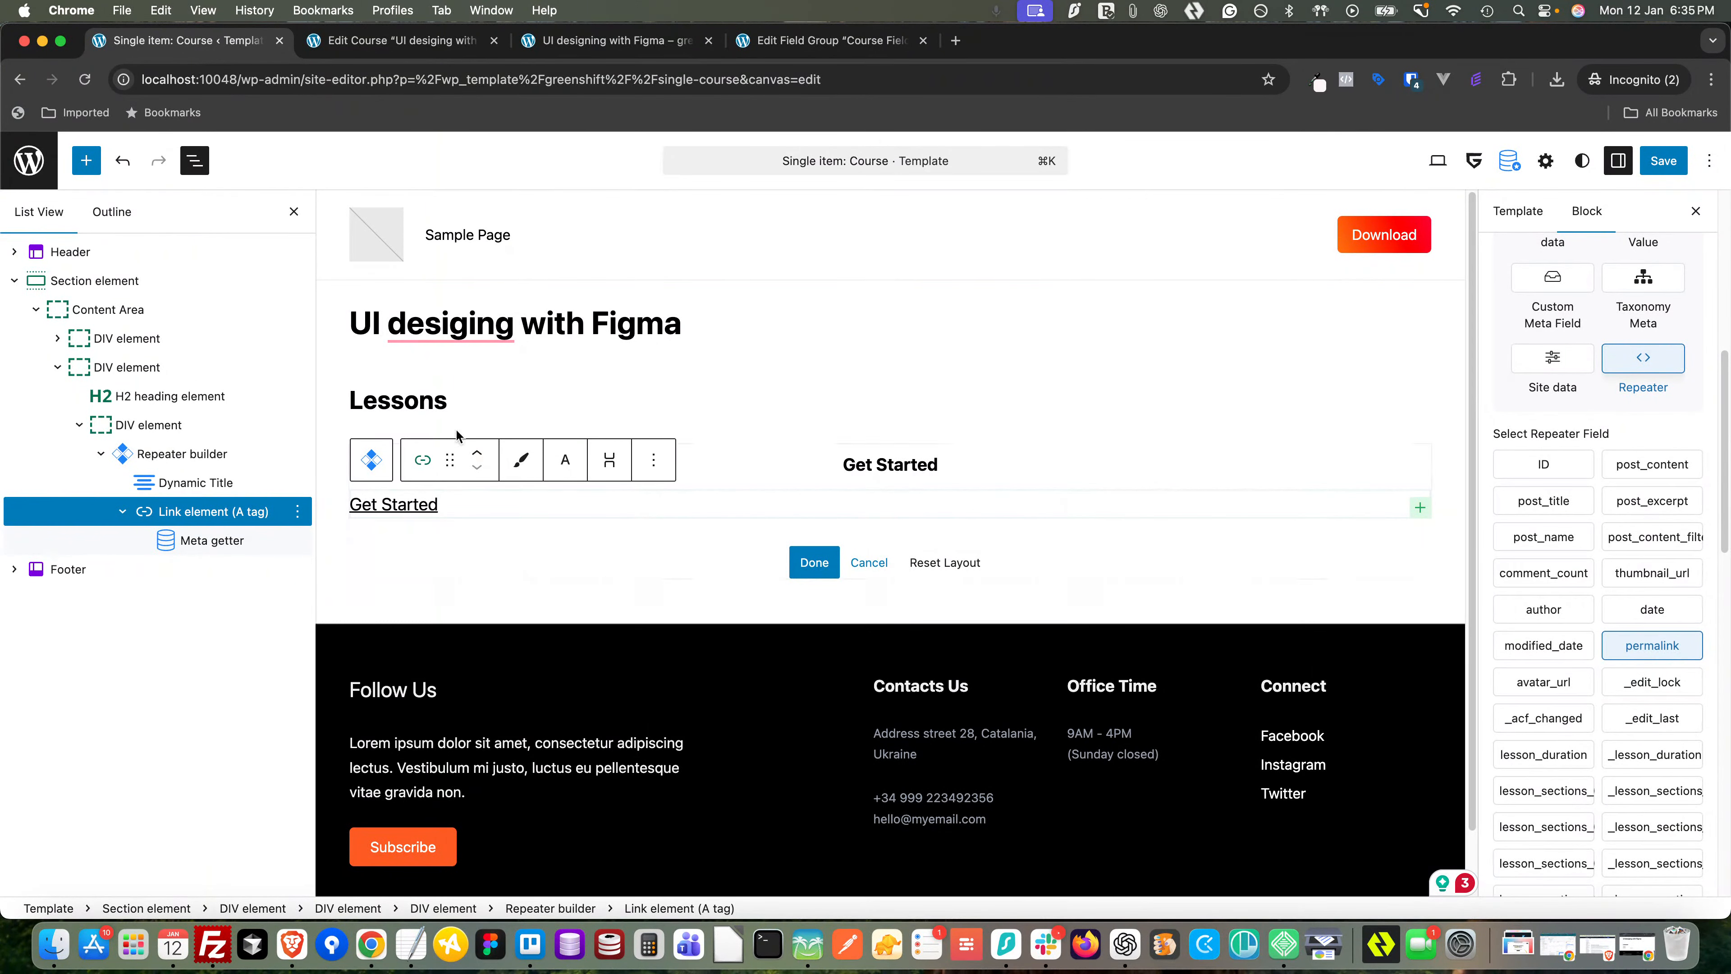
# - Delete the Dynamic Title block from the Repeater builder and save the course template
pyautogui.click(187, 479)
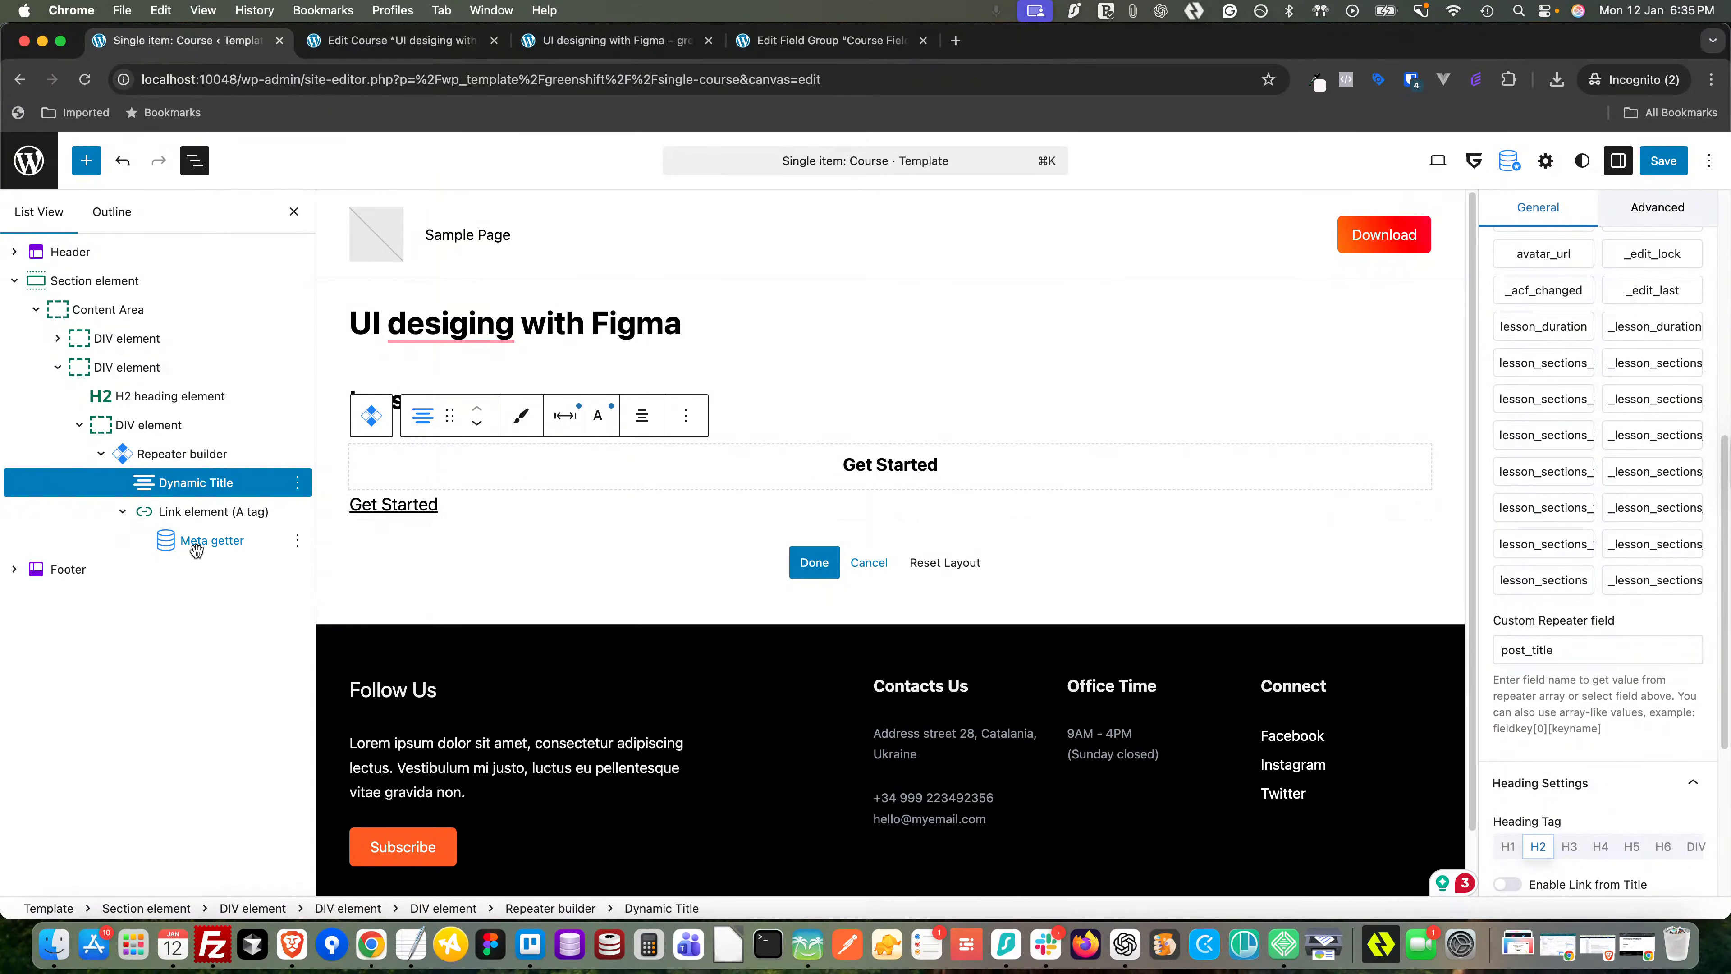
pyautogui.rightClick(196, 510)
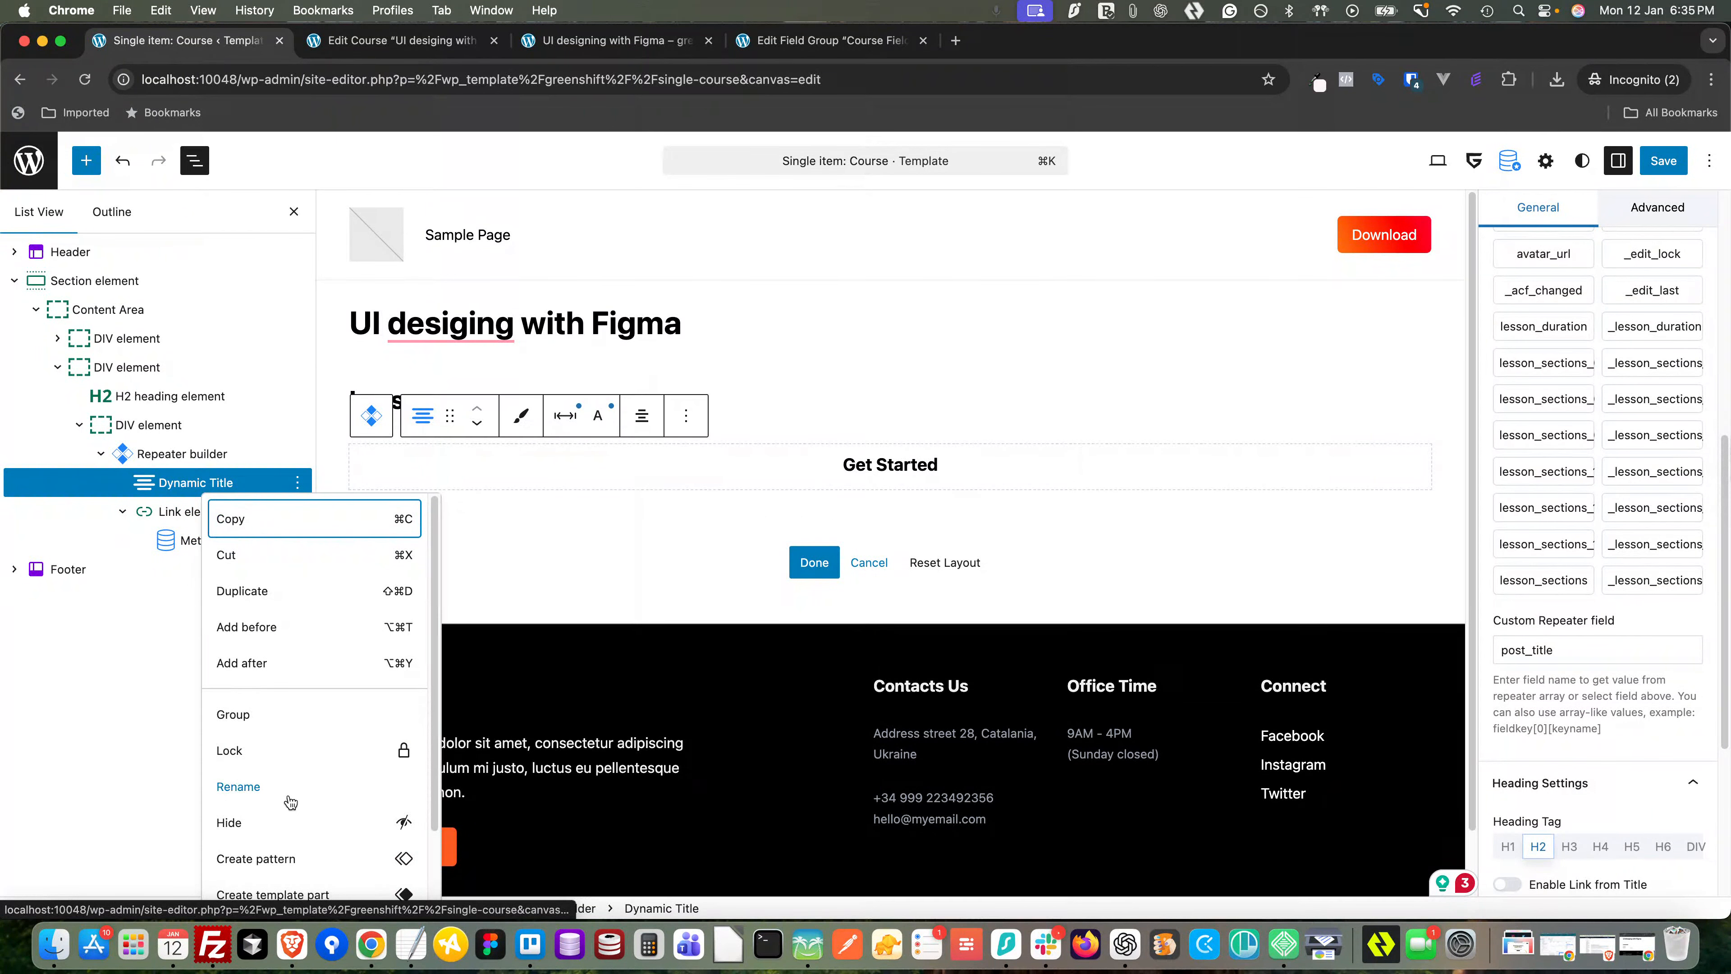
pyautogui.scroll(-2, 255, 869)
pyautogui.click(258, 885)
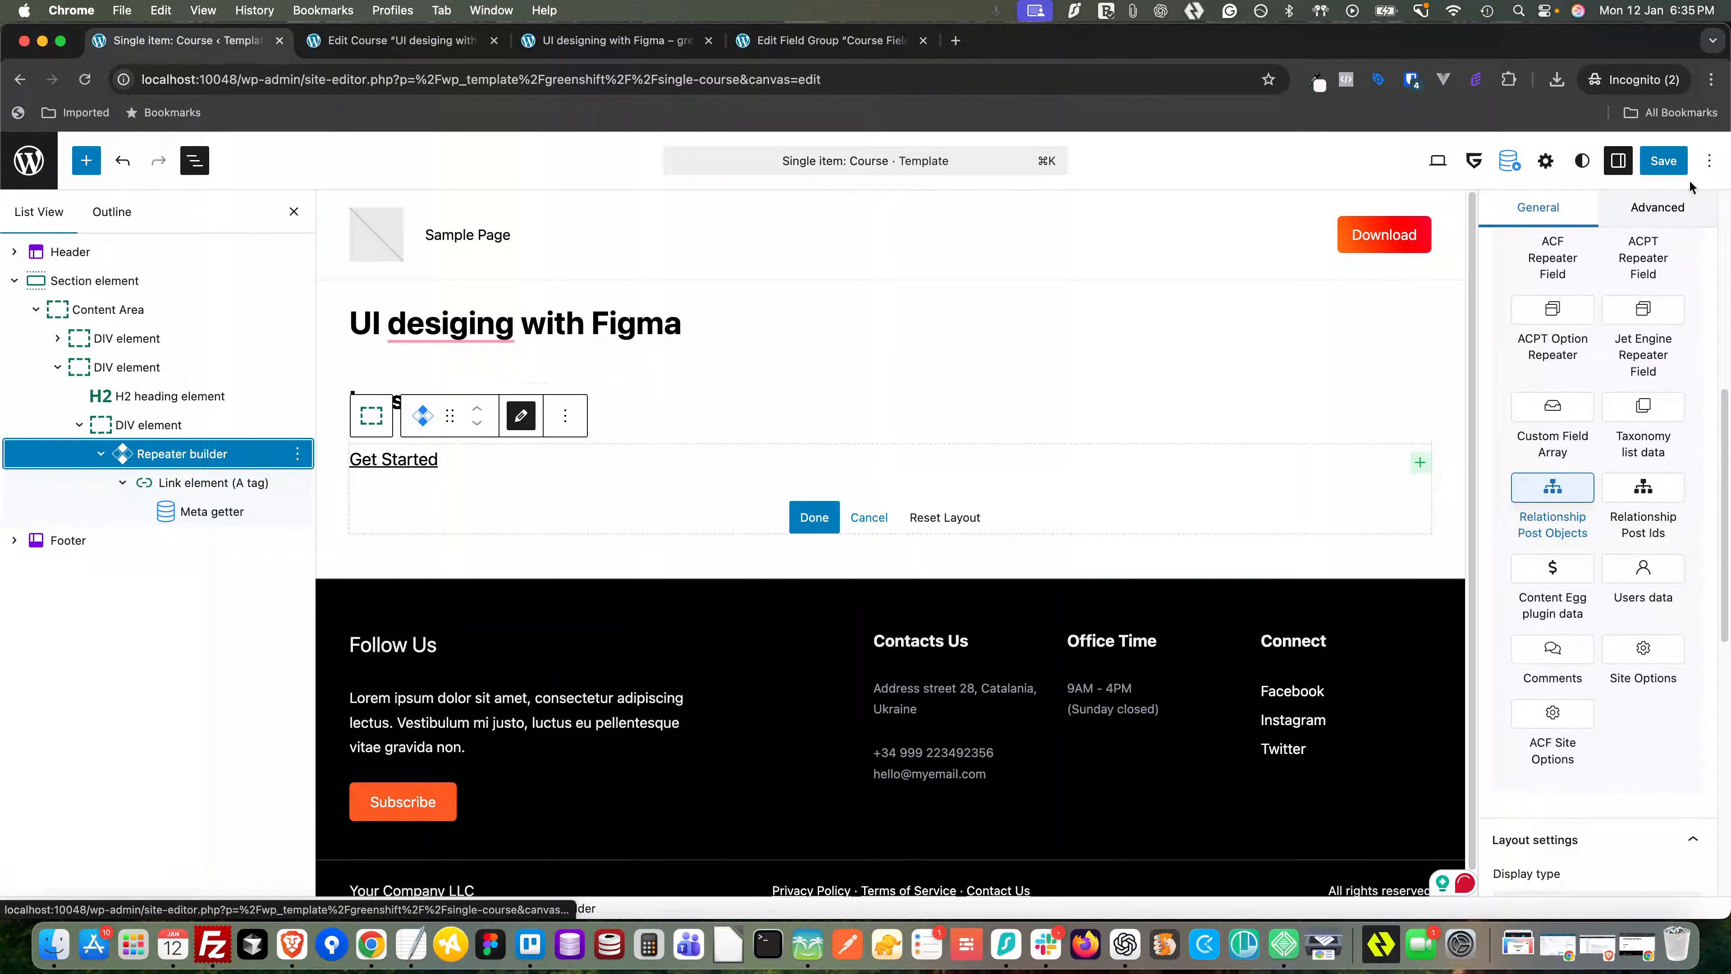
pyautogui.click(1661, 161)
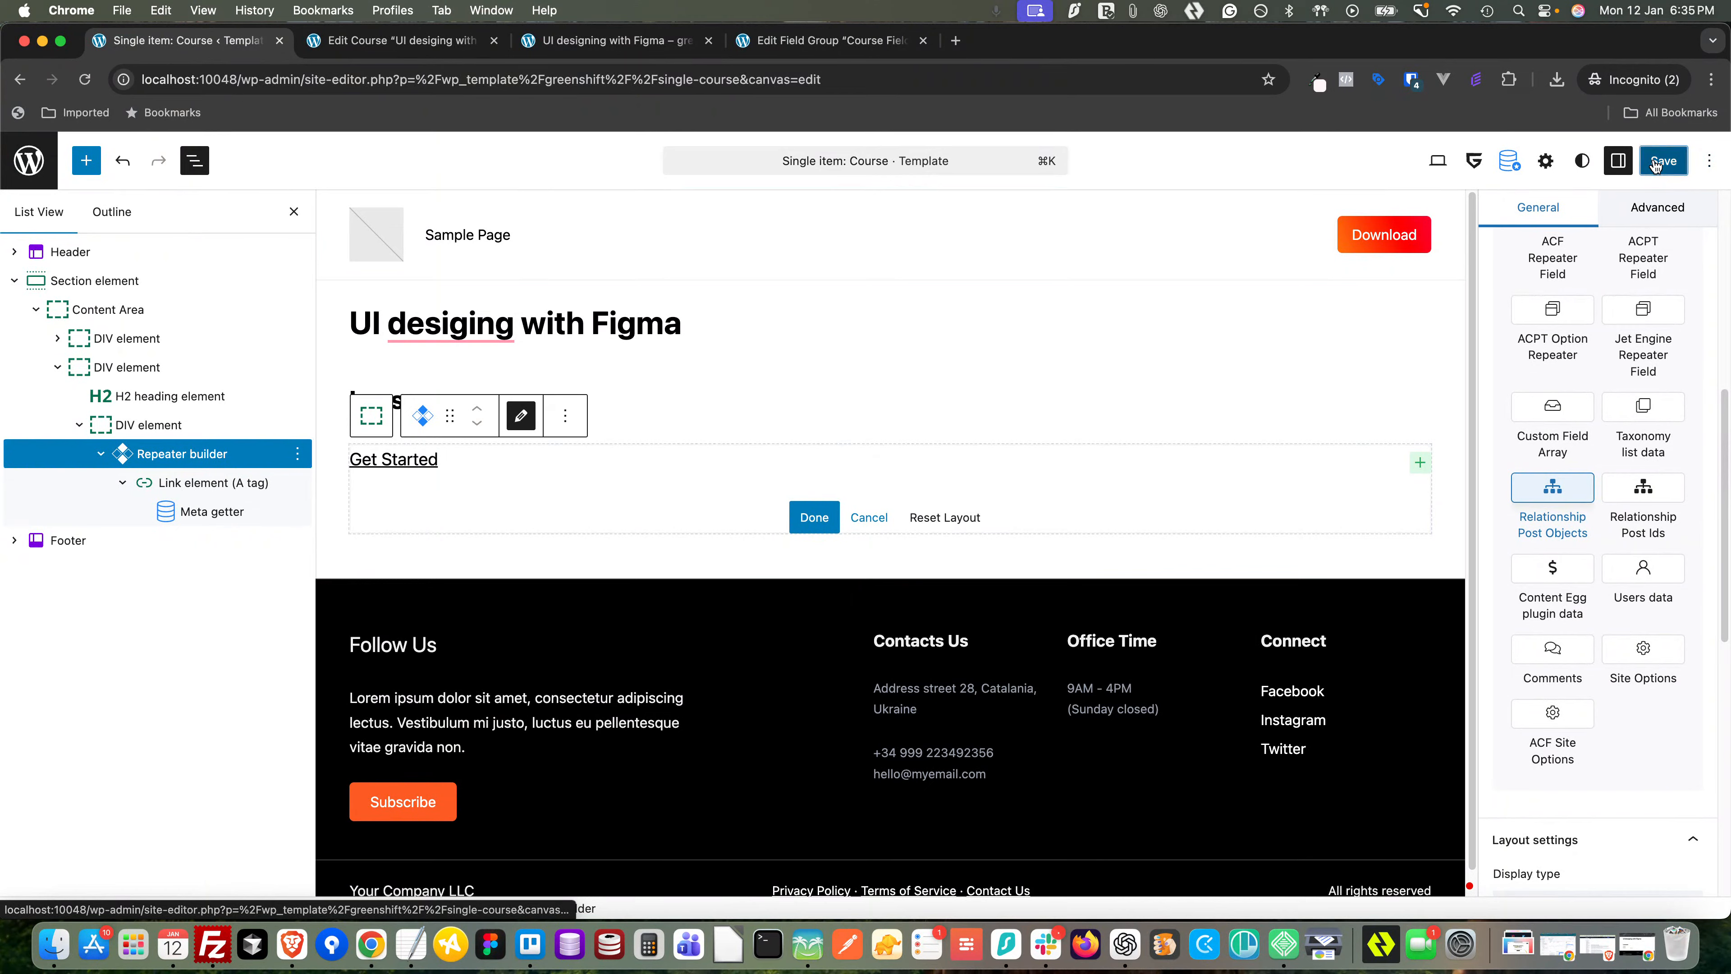
# - Reload the live course page and open its Get Started lesson link in a new tab to check it
pyautogui.click(649, 44)
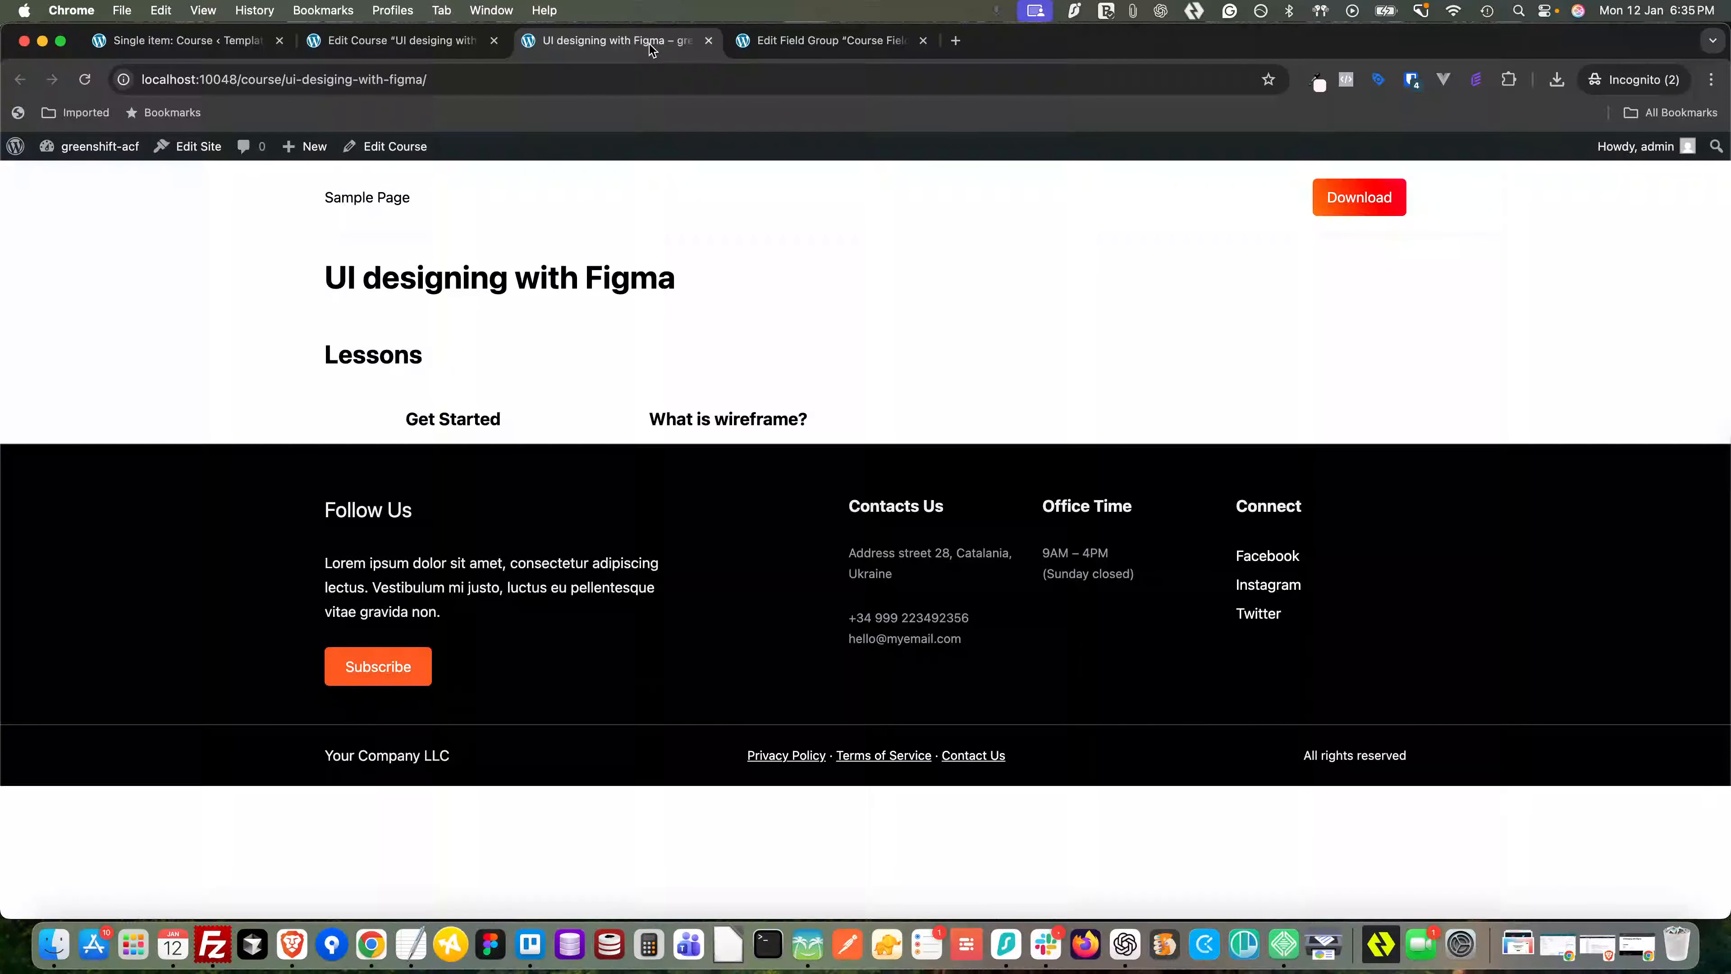
pyautogui.click(84, 79)
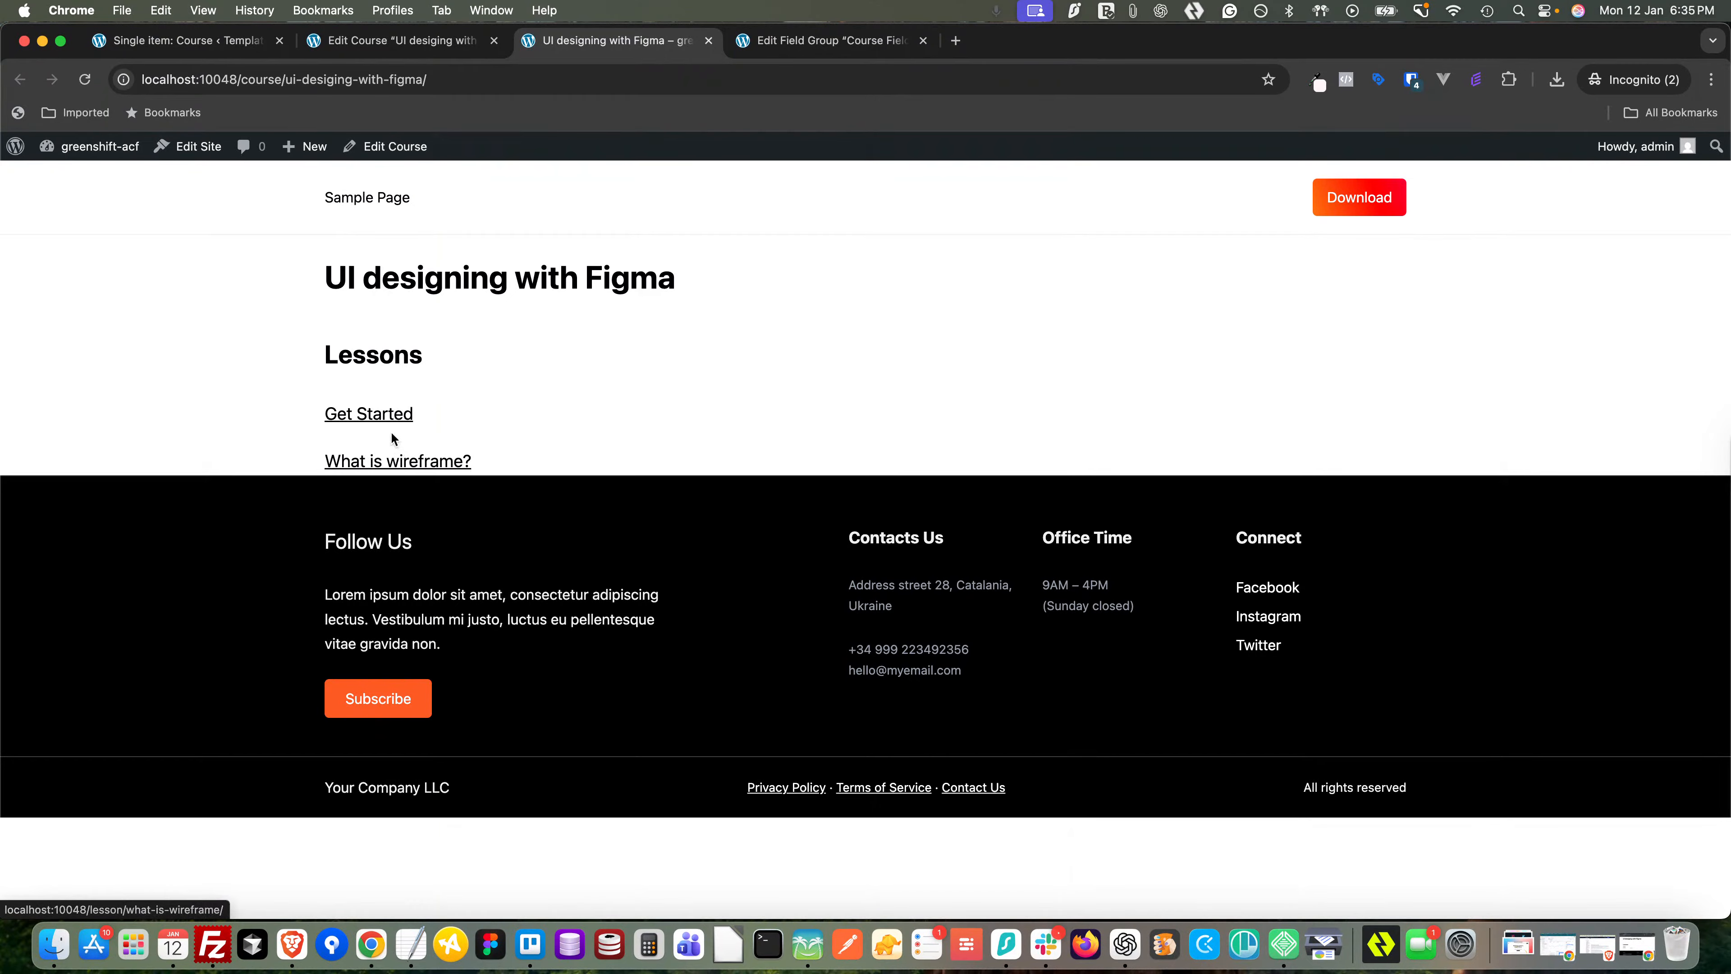
pyautogui.rightClick(386, 414)
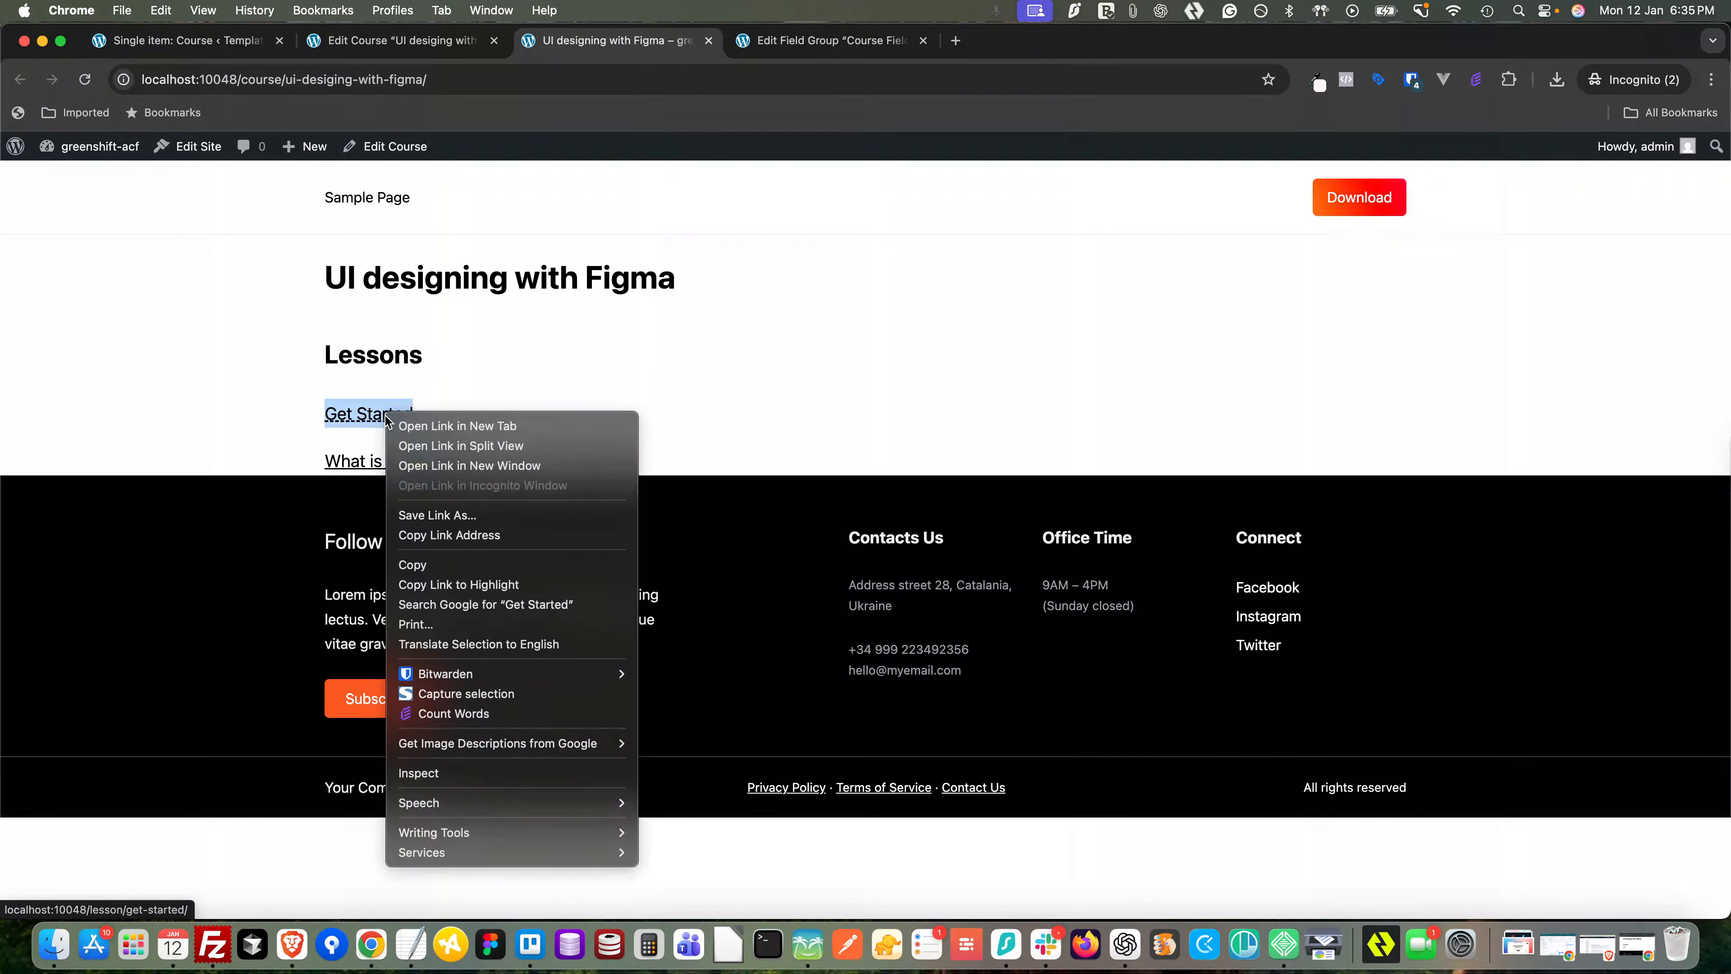
pyautogui.click(426, 426)
pyautogui.click(793, 37)
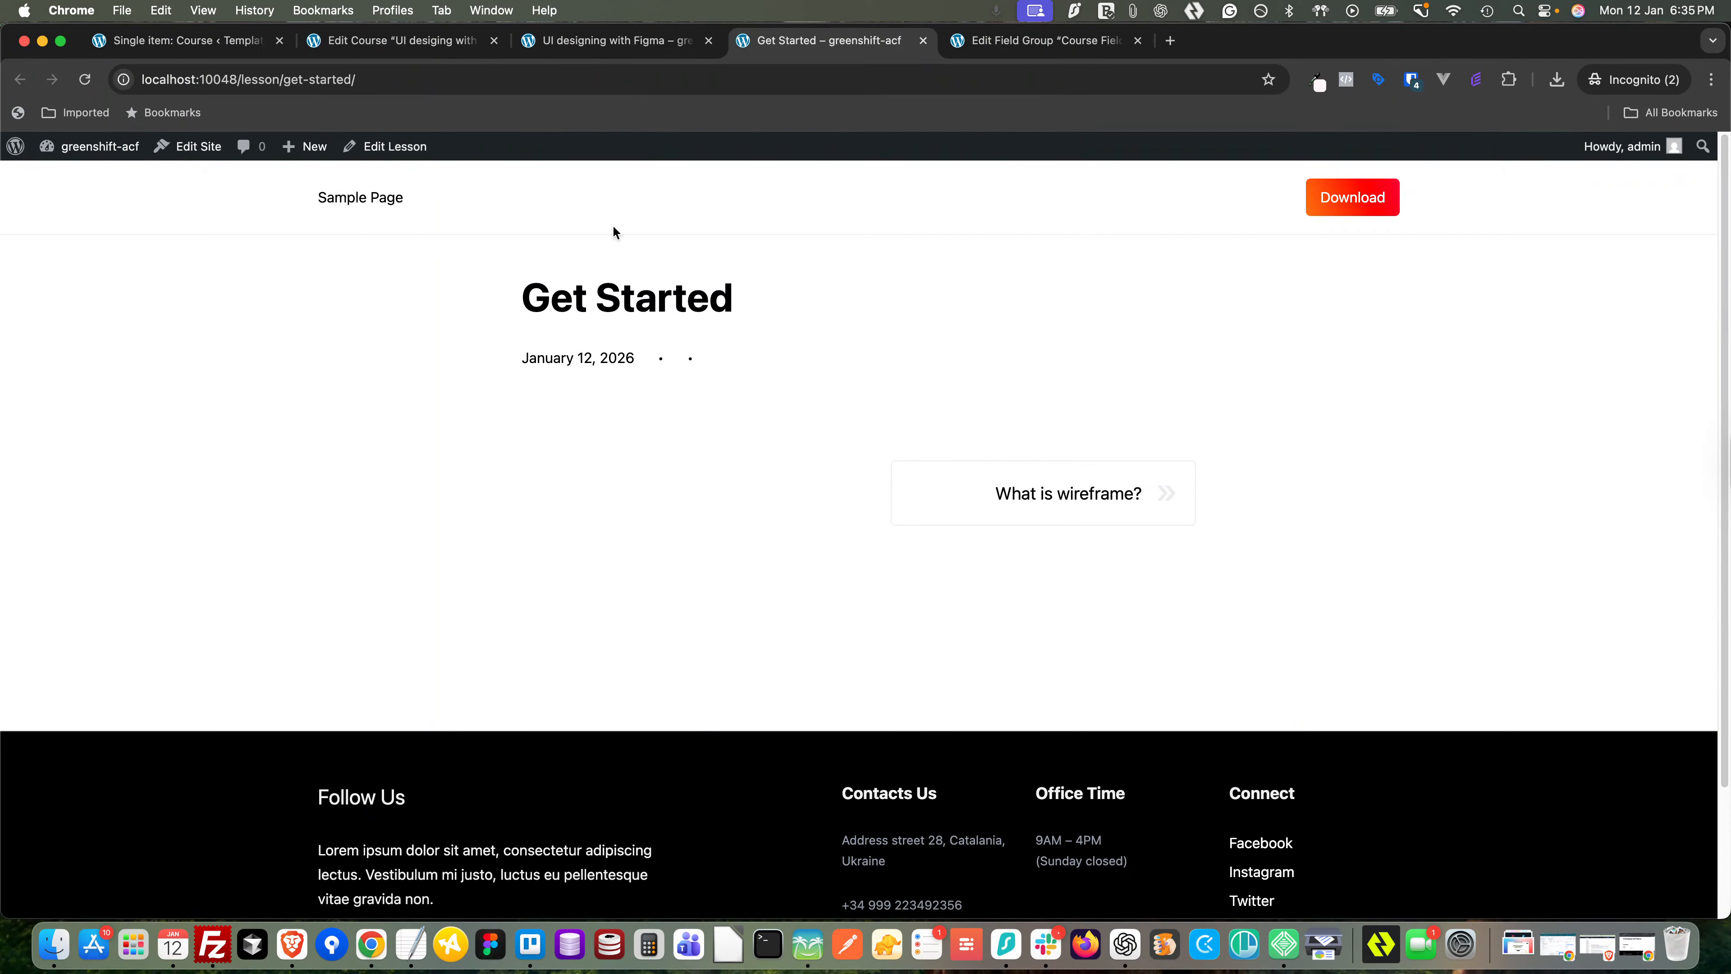
# - From the course page, open the "What is wireframe?" lesson link in a new tab and view it
pyautogui.click(624, 39)
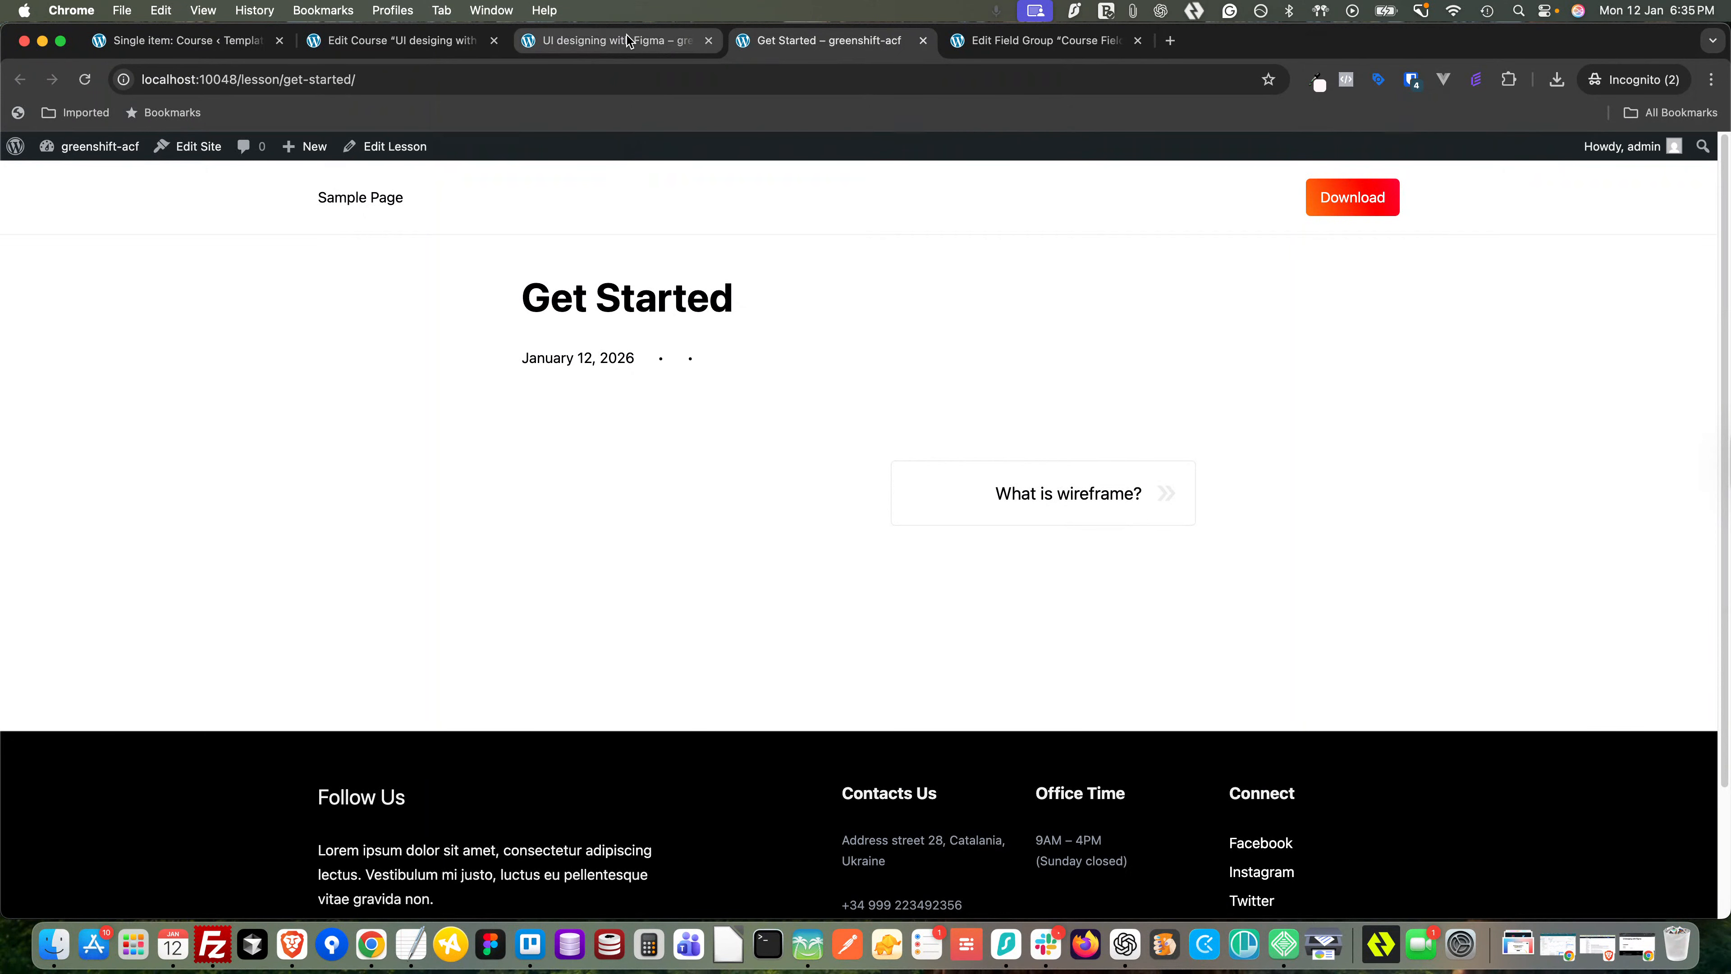
pyautogui.rightClick(373, 464)
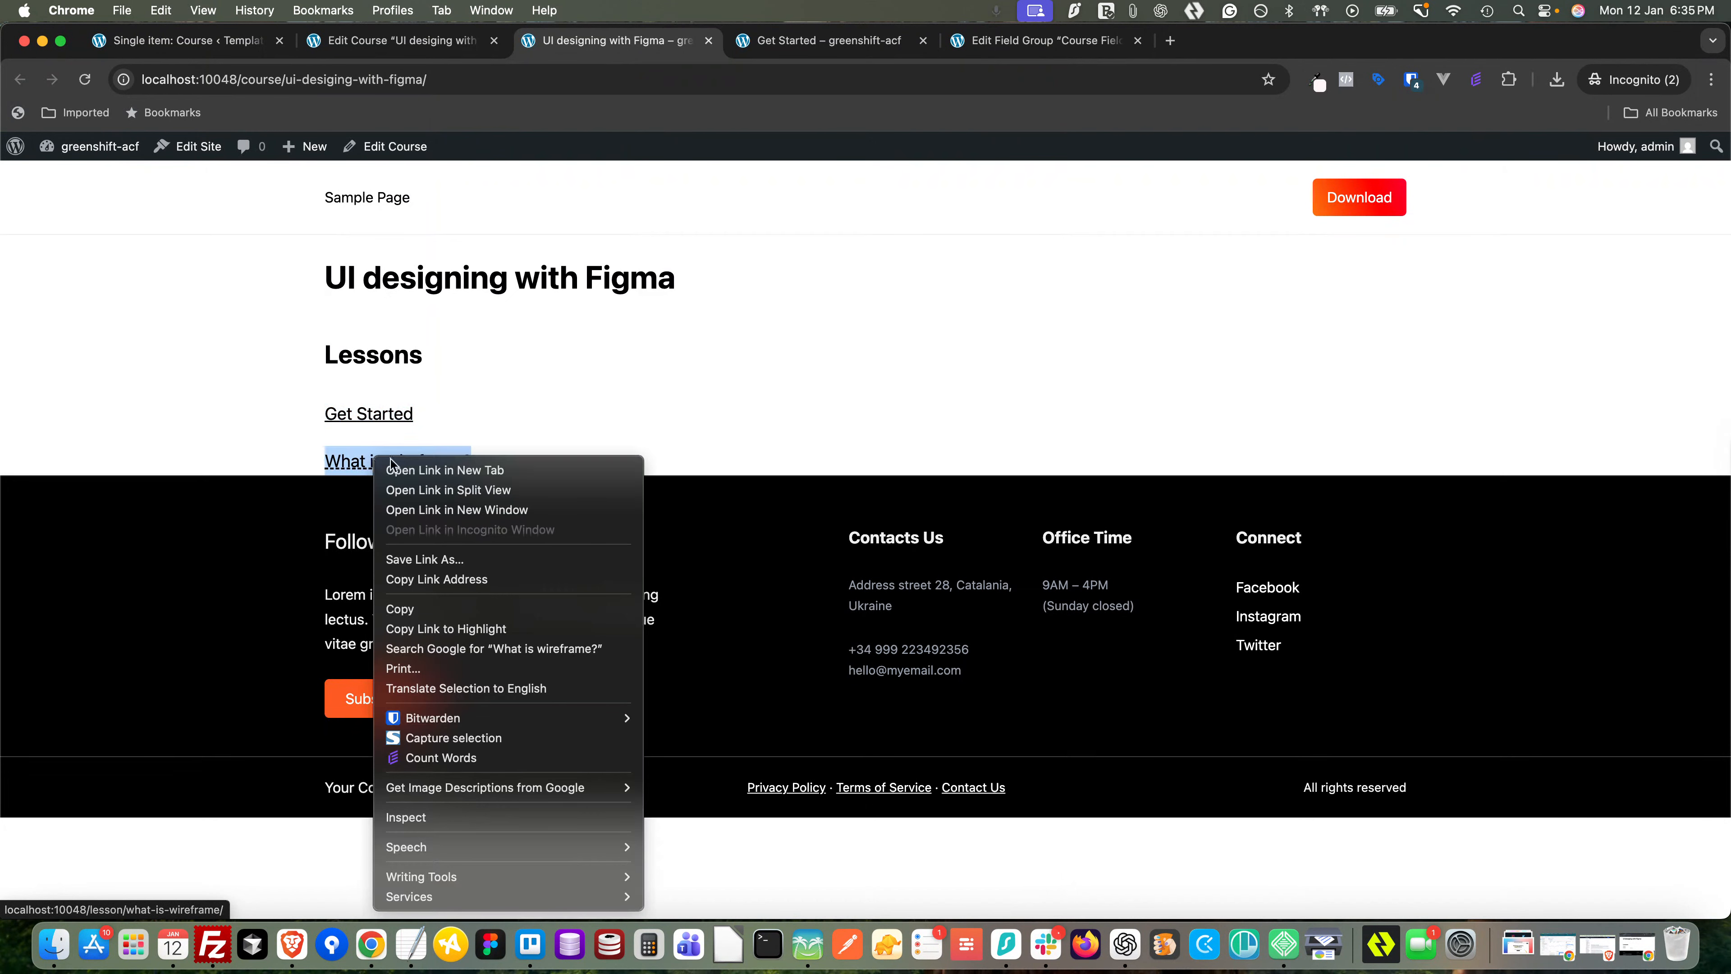
pyautogui.click(437, 471)
pyautogui.click(958, 45)
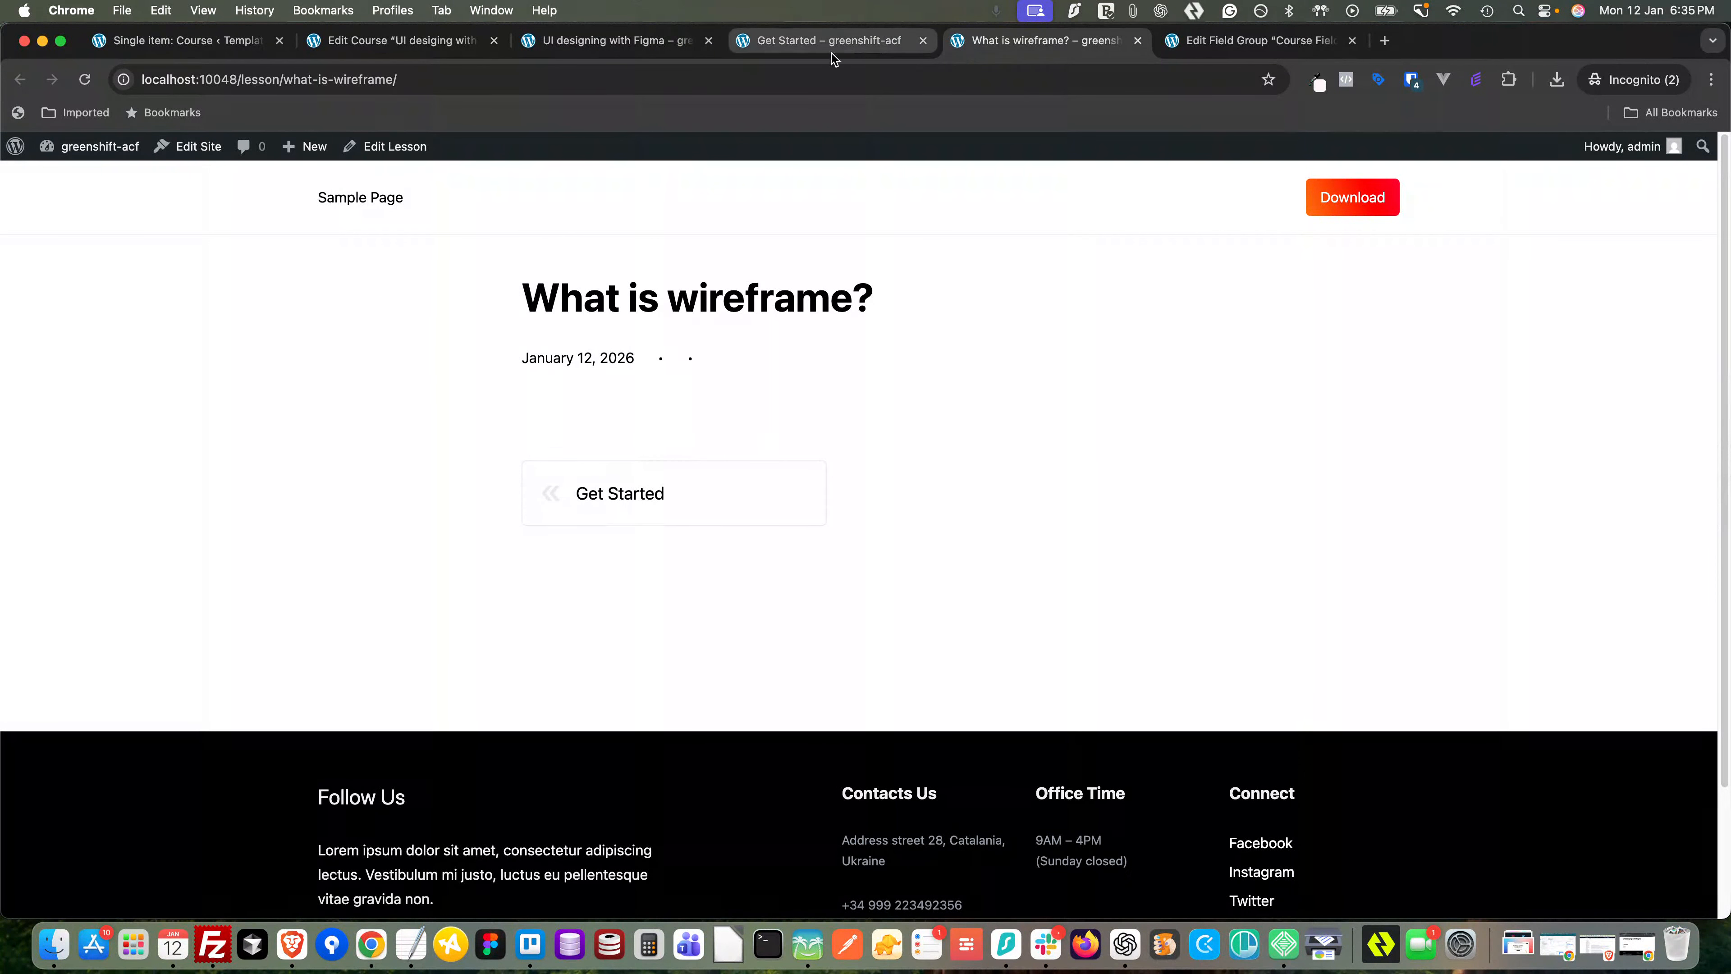
# - Return to the course page and follow the Get Started lesson link in the same tab
pyautogui.click(641, 43)
pyautogui.click(609, 398)
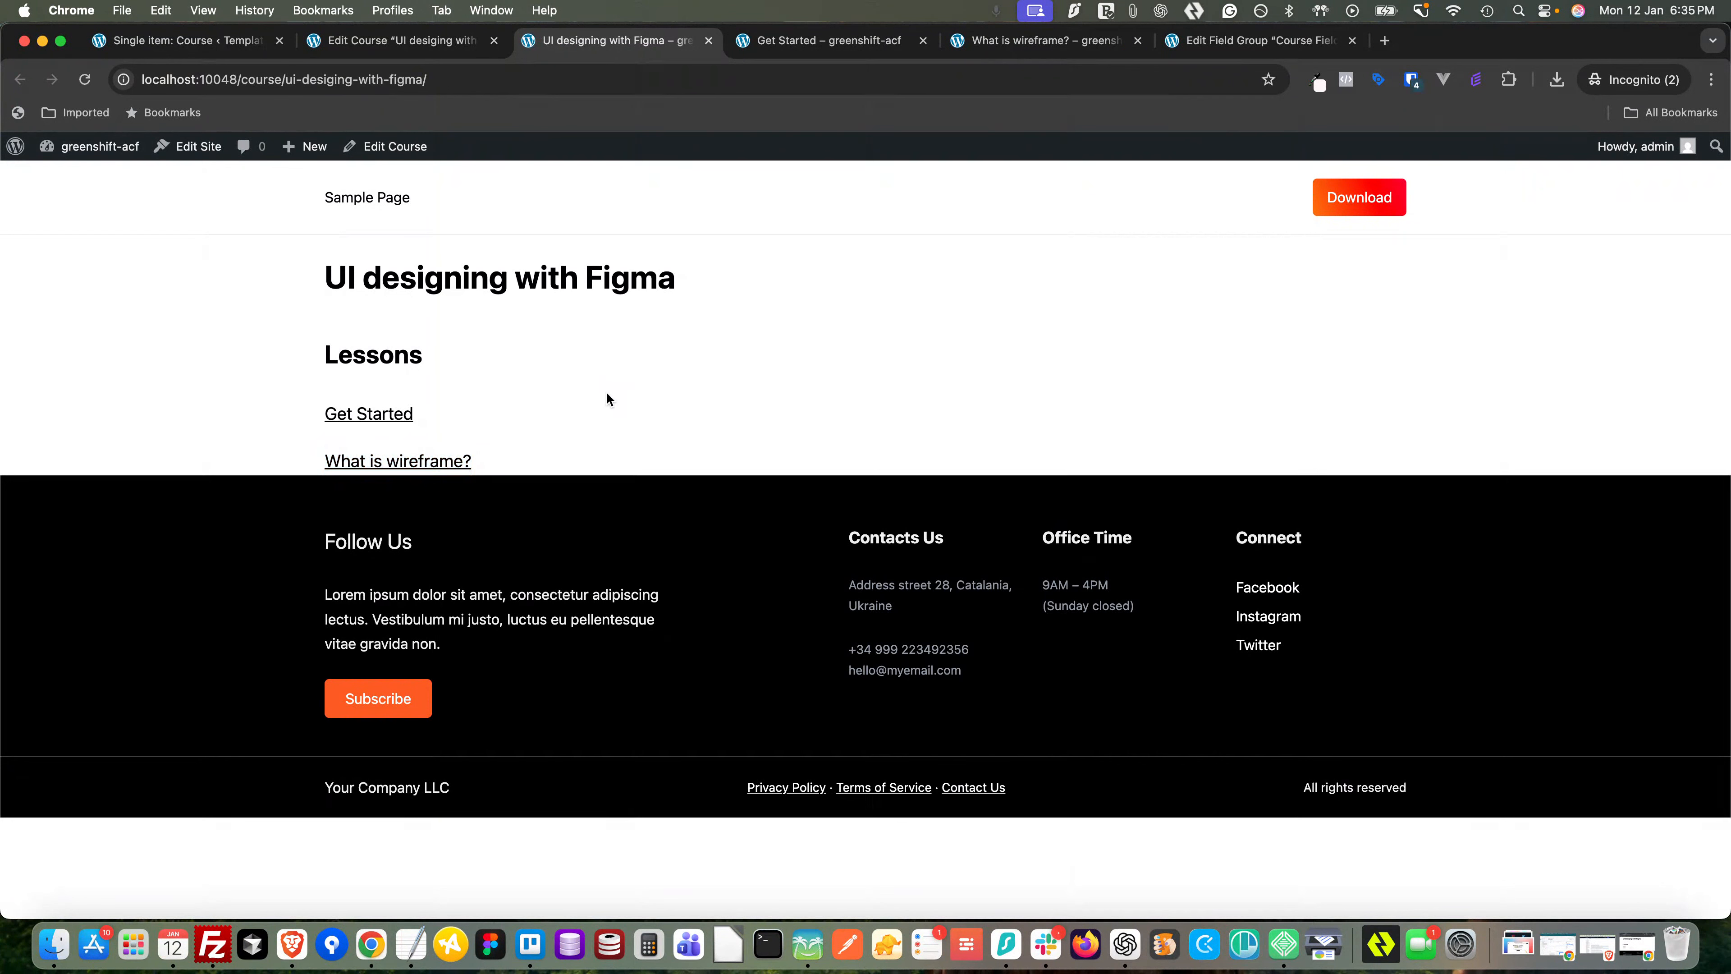
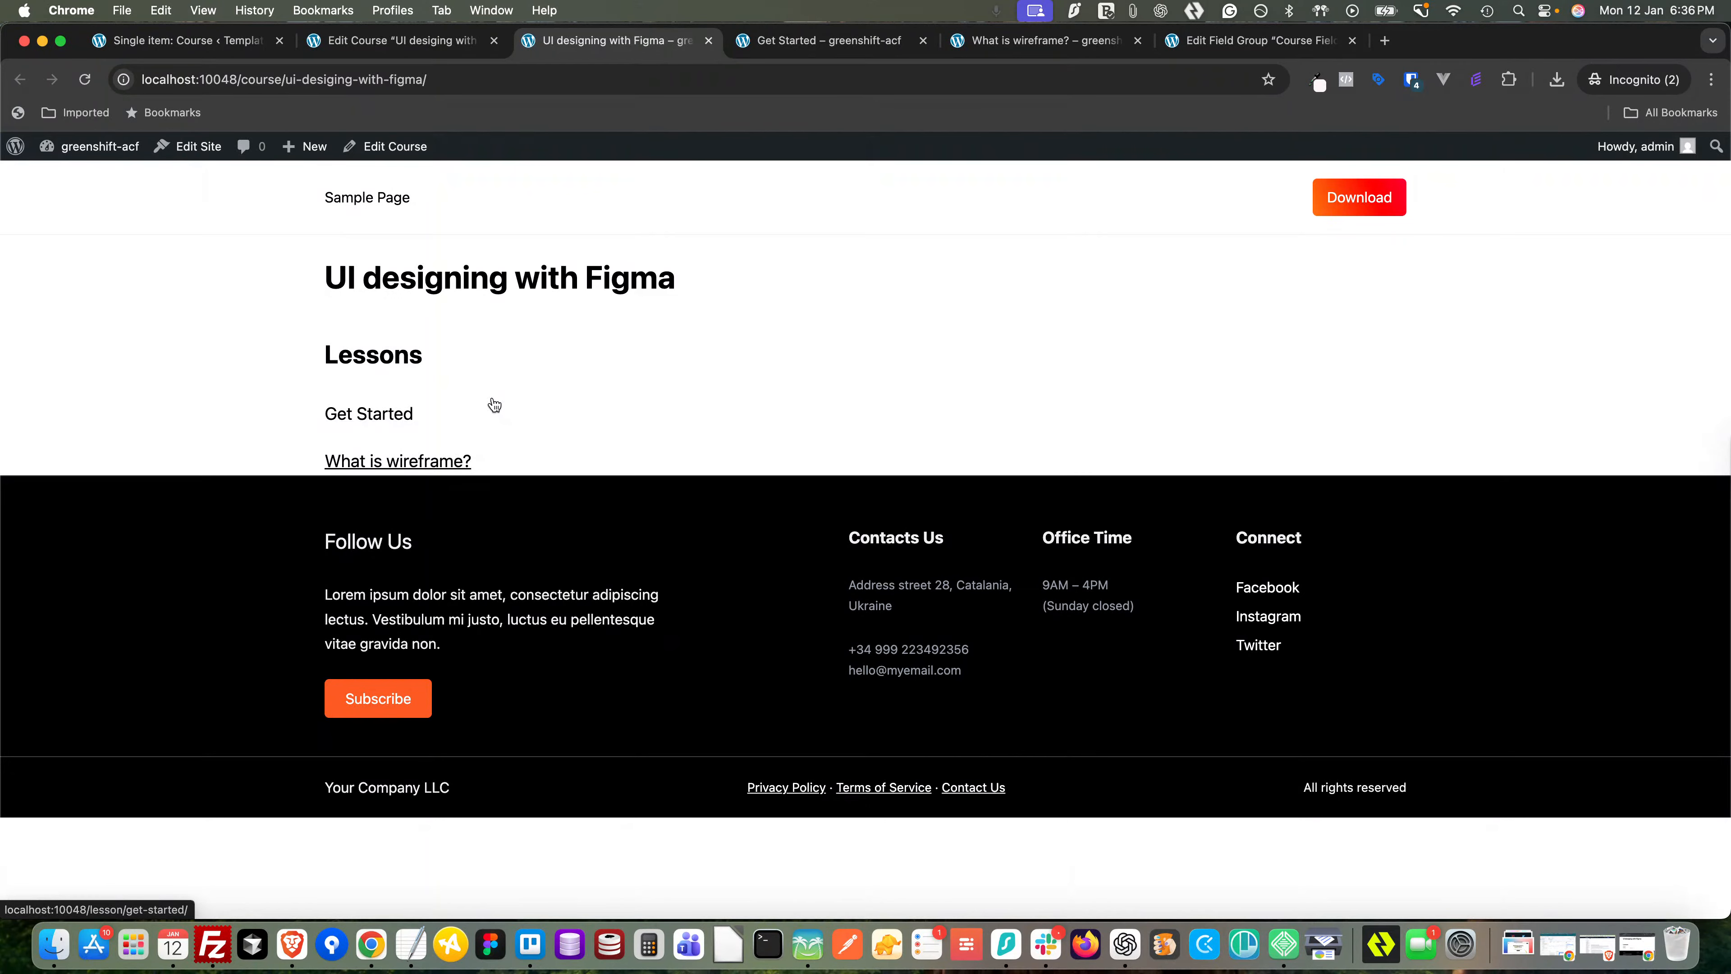
pyautogui.click(545, 406)
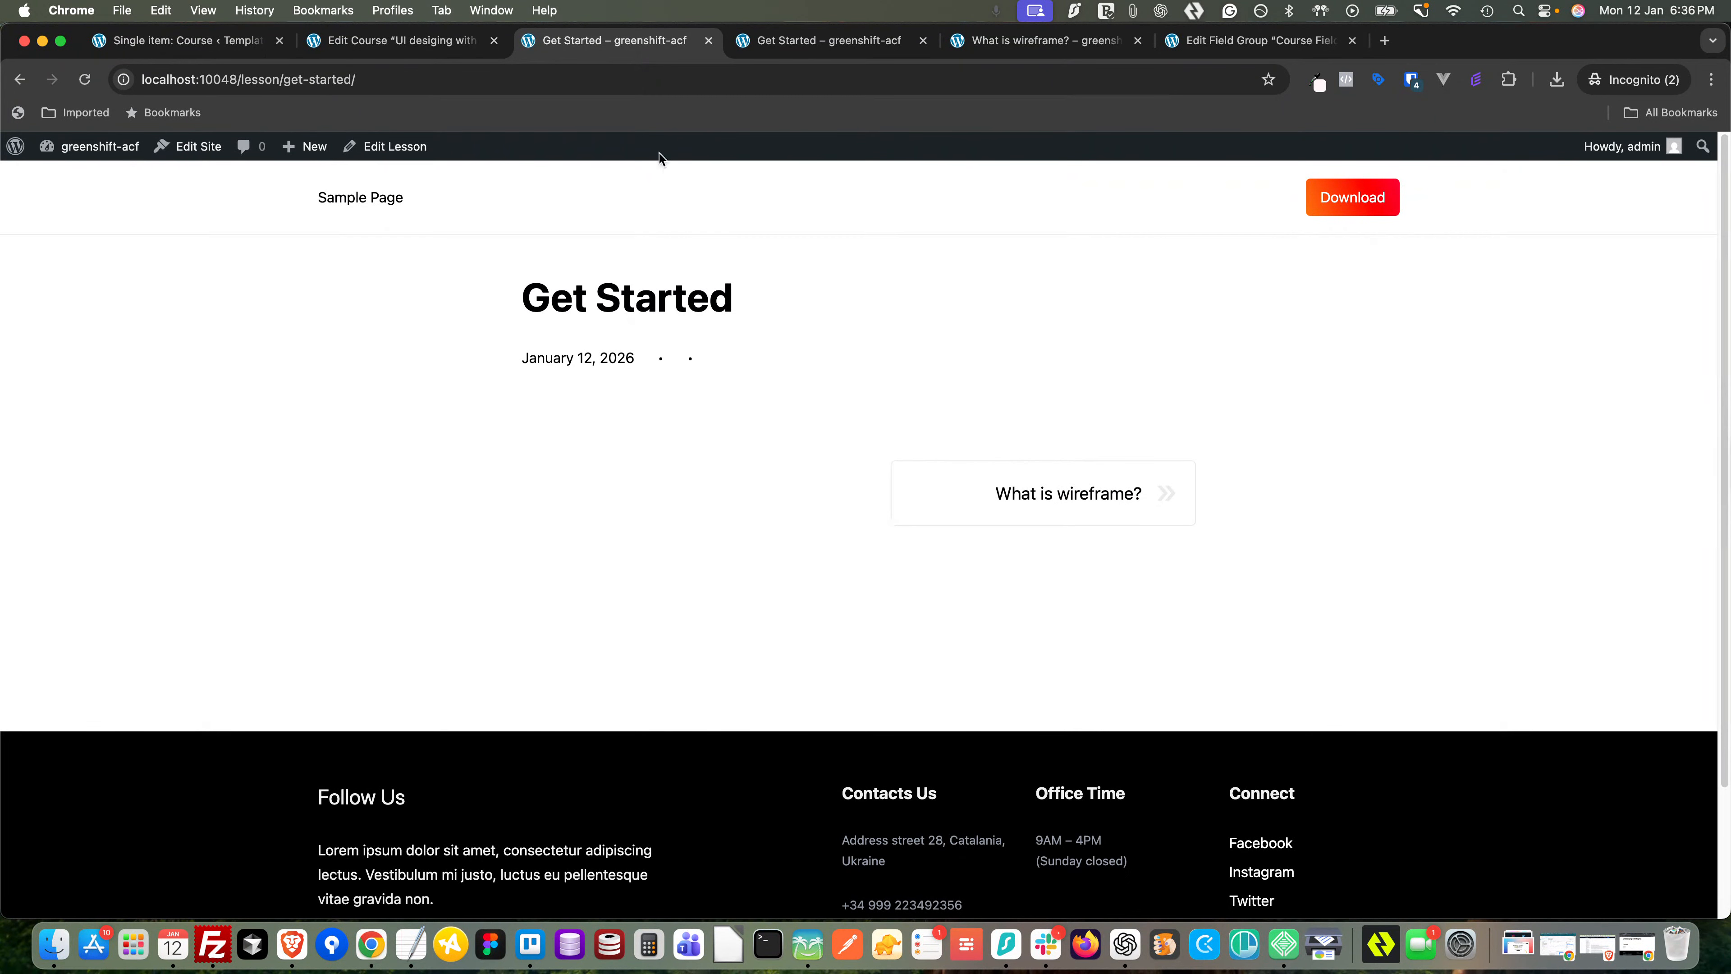
# - Back in the site editor, add a Single item: Lesson template for all lessons, skipping the pattern choice
pyautogui.click(168, 45)
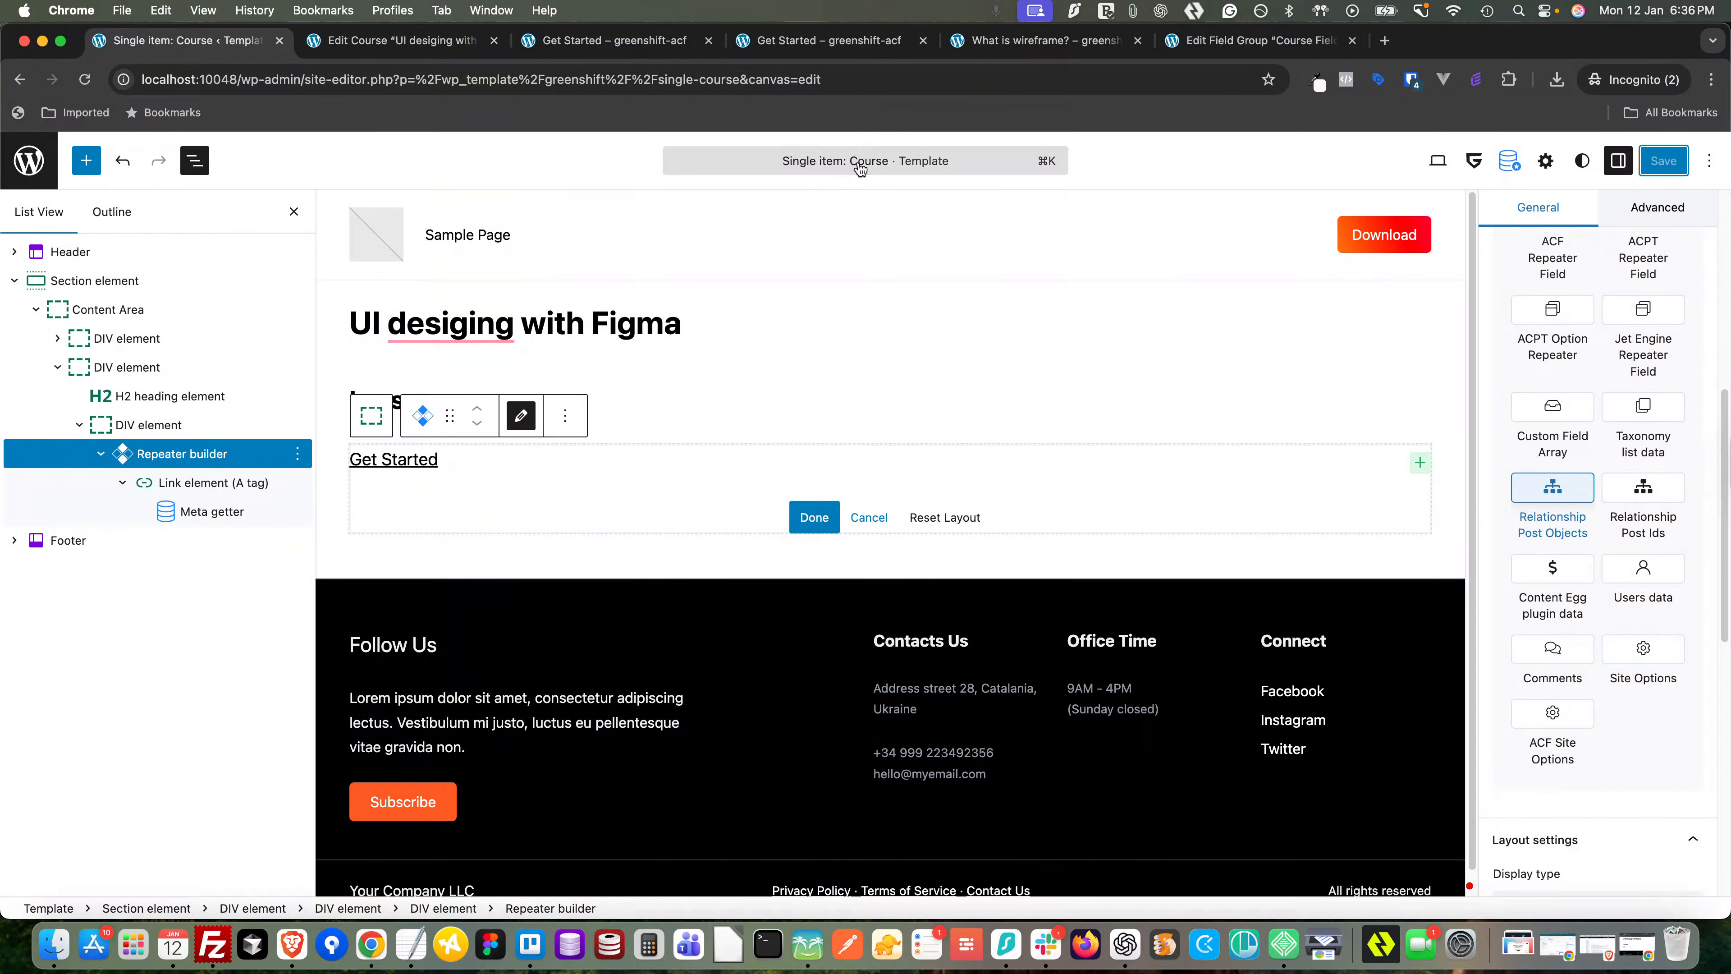
pyautogui.click(28, 161)
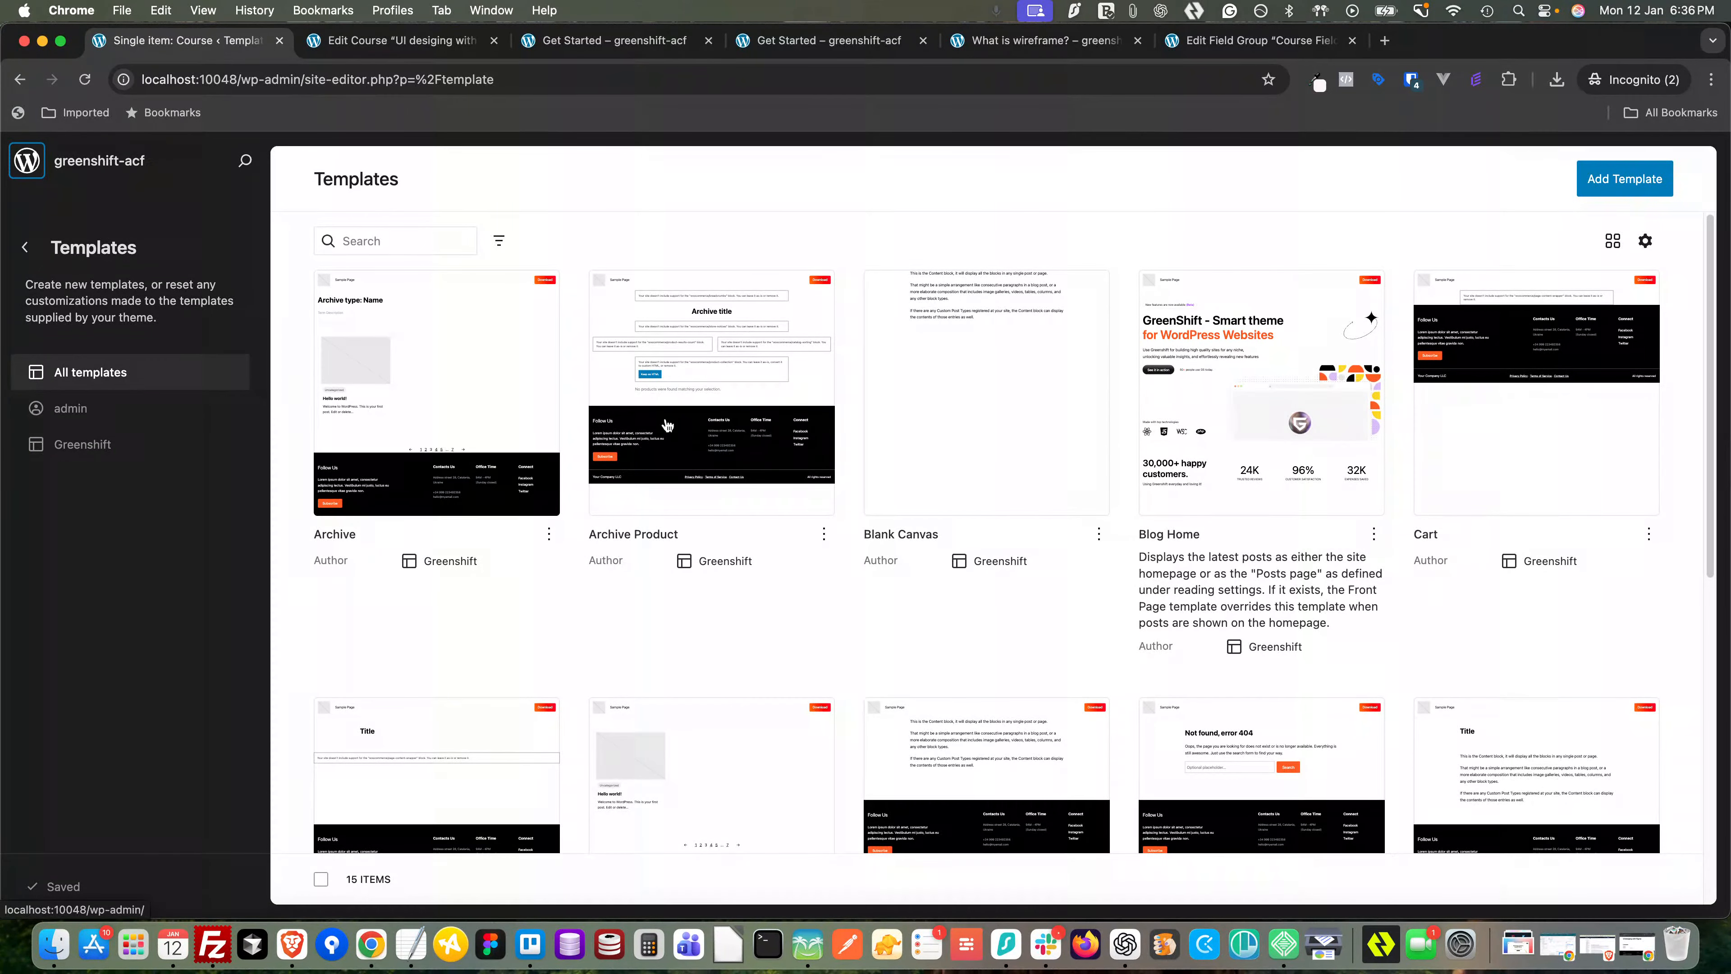
pyautogui.click(1605, 190)
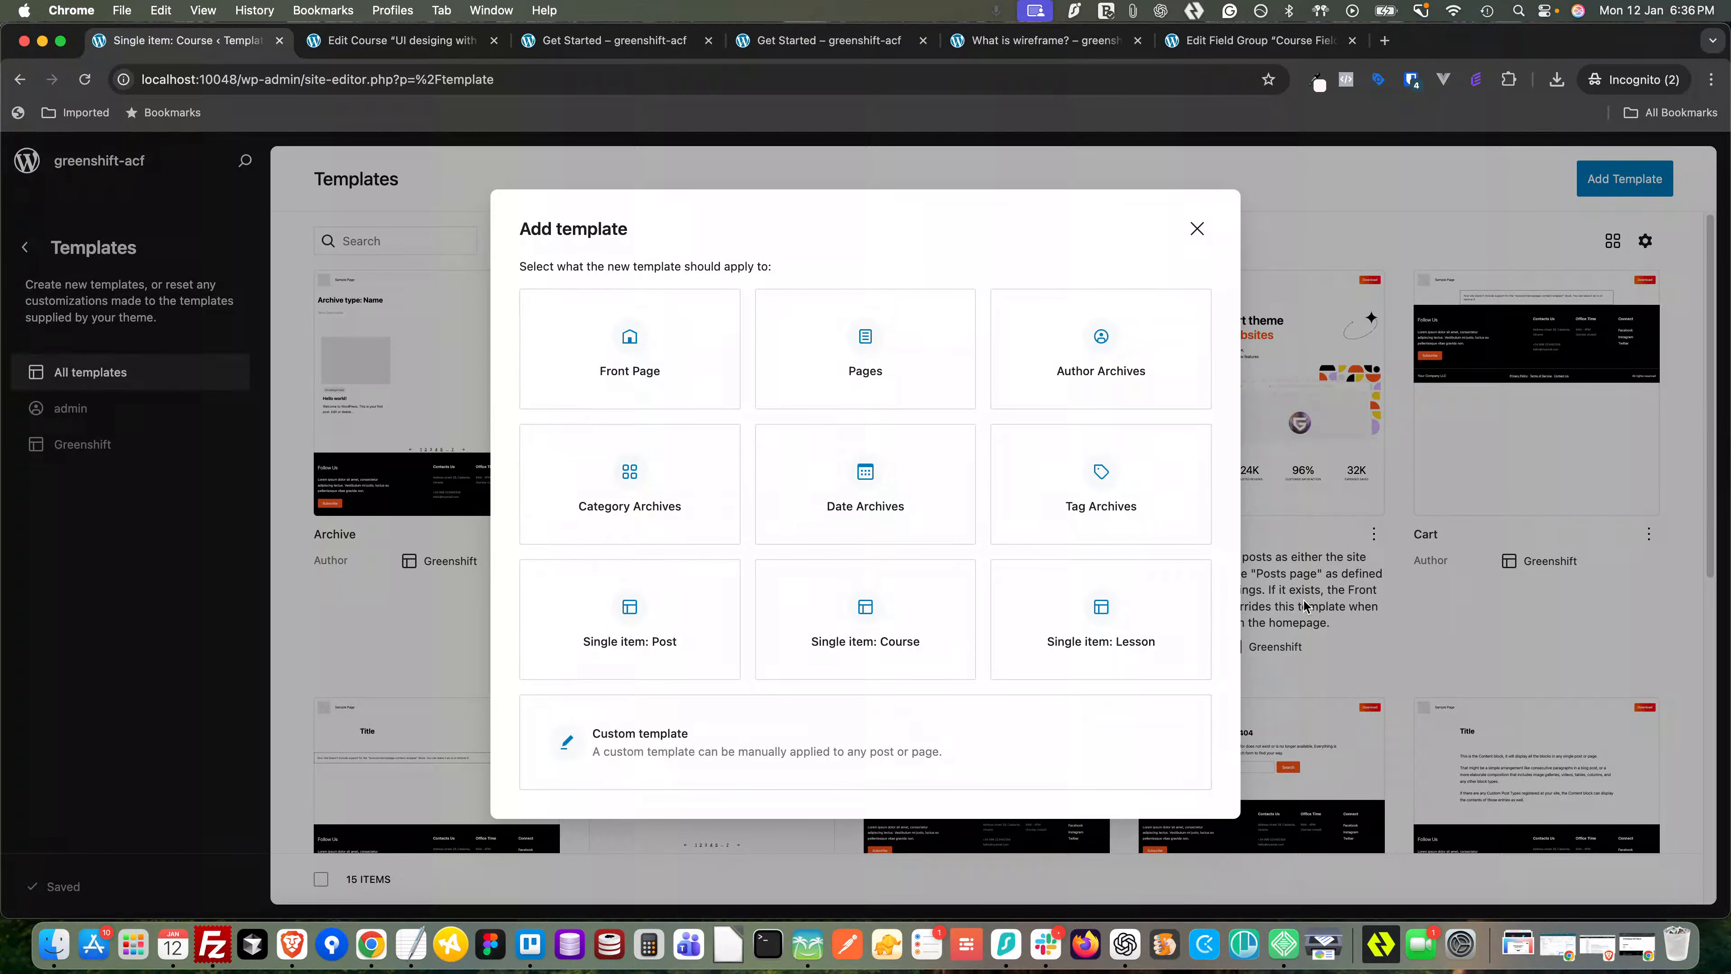
pyautogui.click(1105, 629)
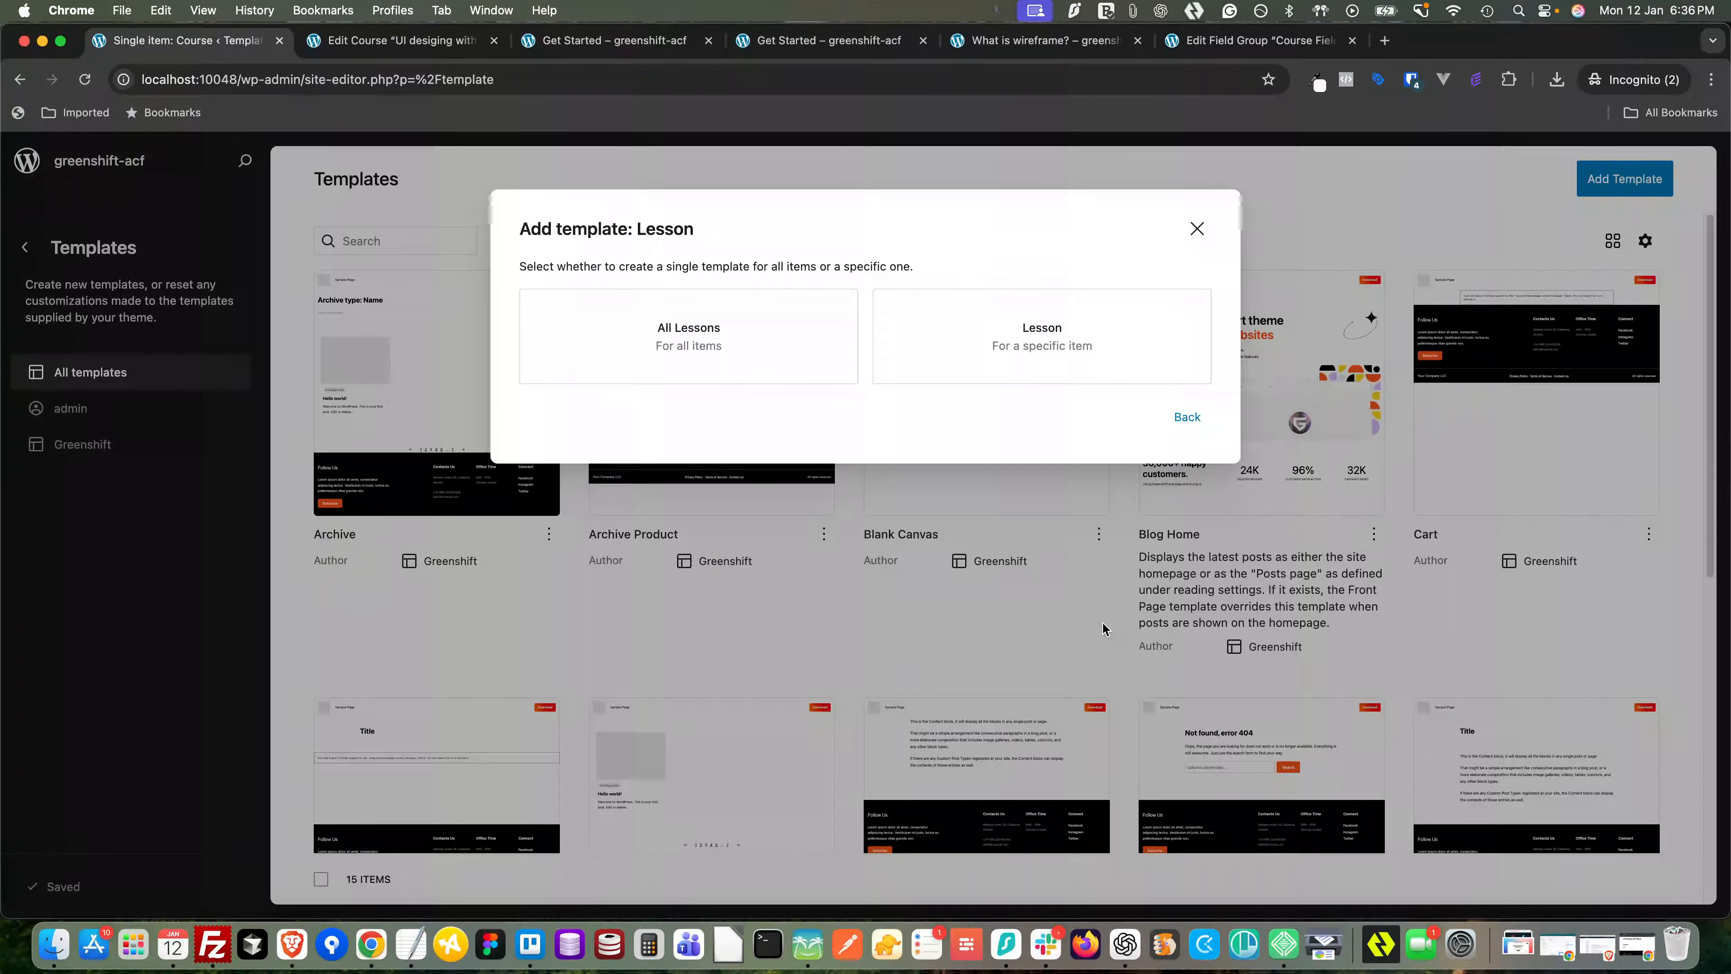
pyautogui.click(714, 356)
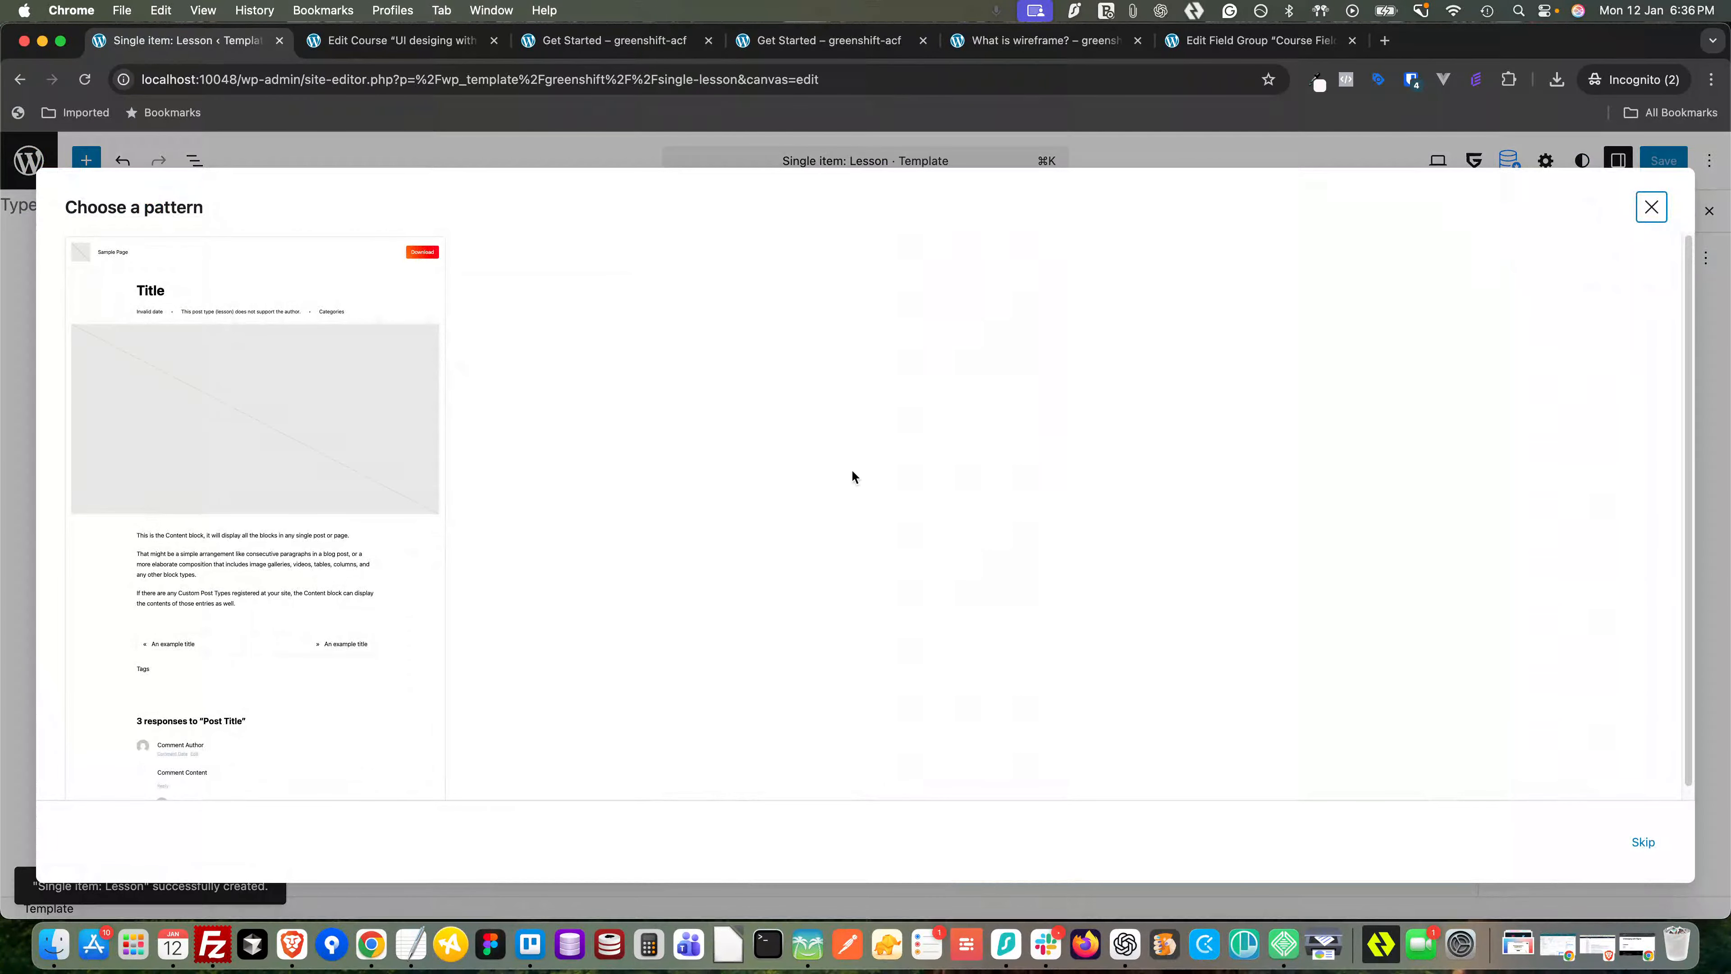
pyautogui.click(1643, 843)
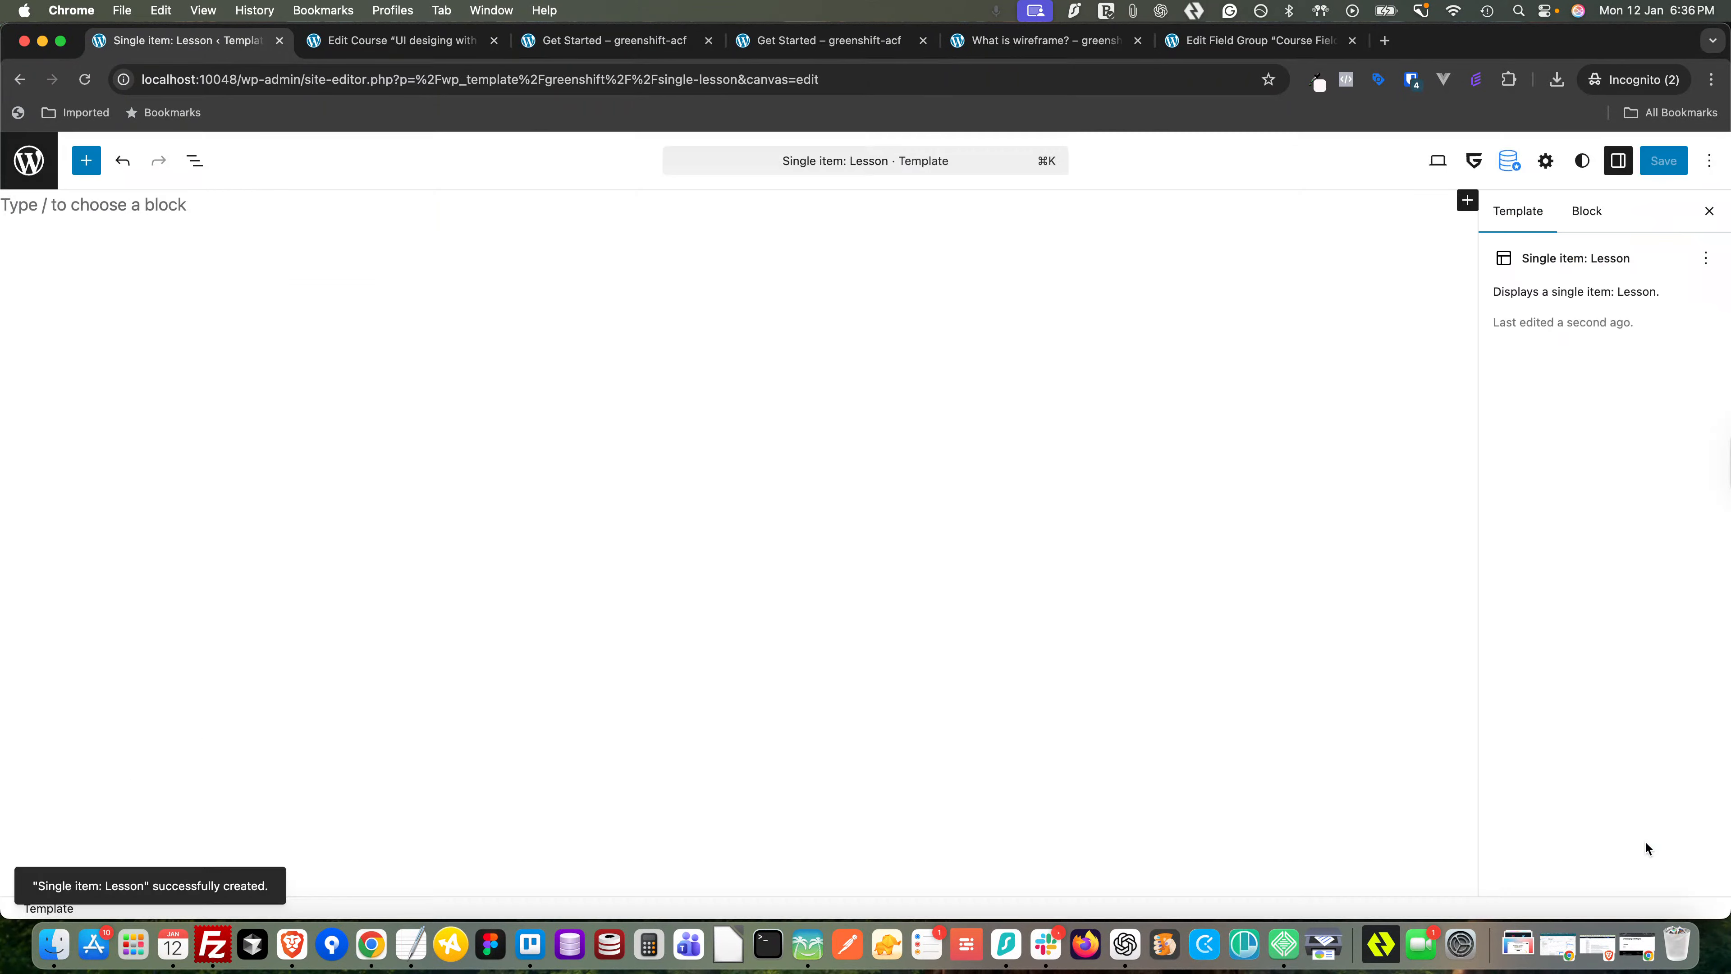
# - Insert the Header and Footer template parts into the blank lesson template
pyautogui.click(88, 169)
pyautogui.click(86, 267)
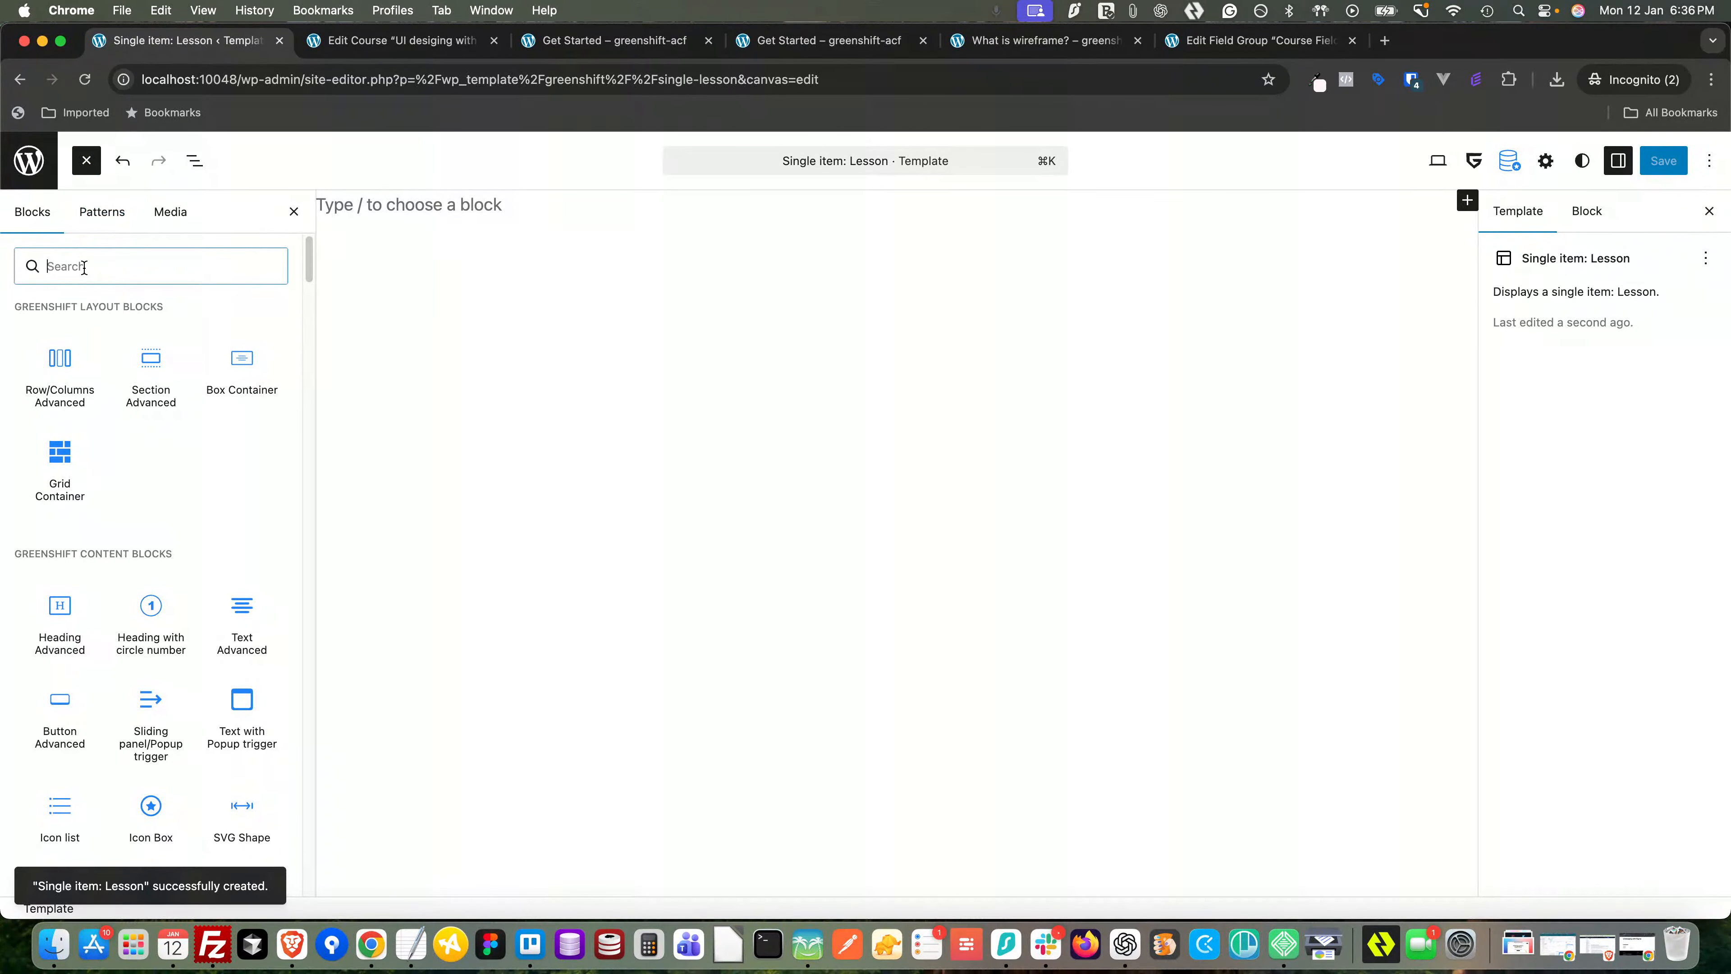
pyautogui.write('hea')
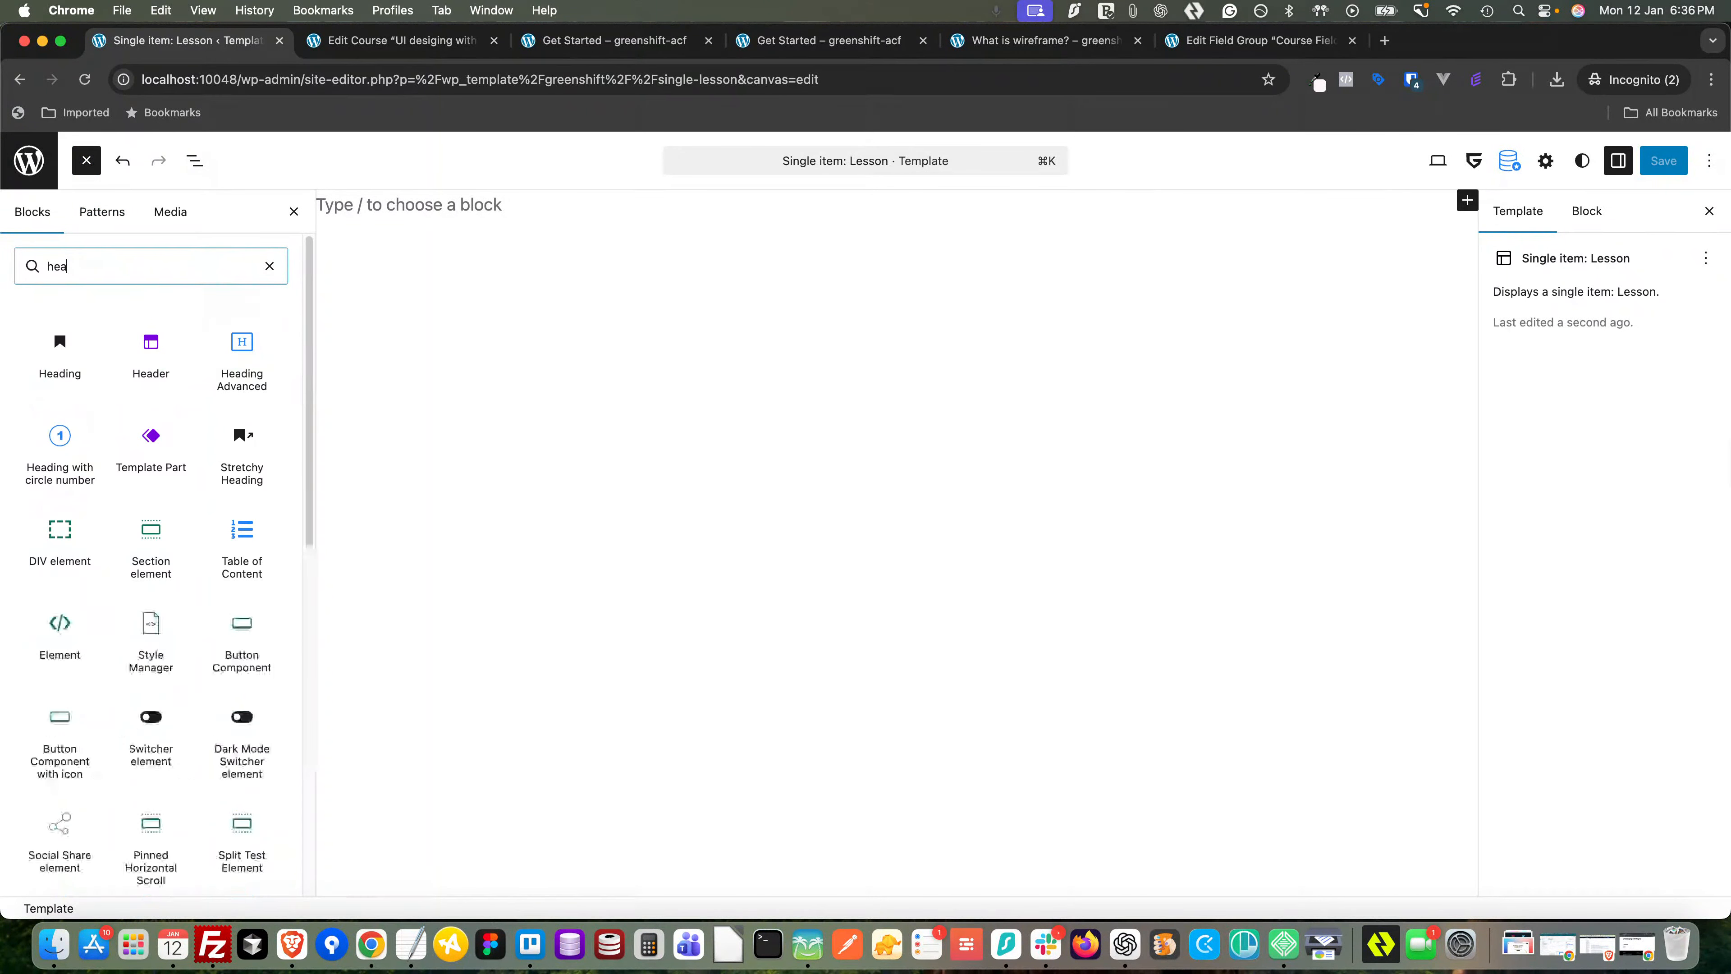
pyautogui.click(143, 339)
pyautogui.doubleClick(109, 269)
pyautogui.write('foo')
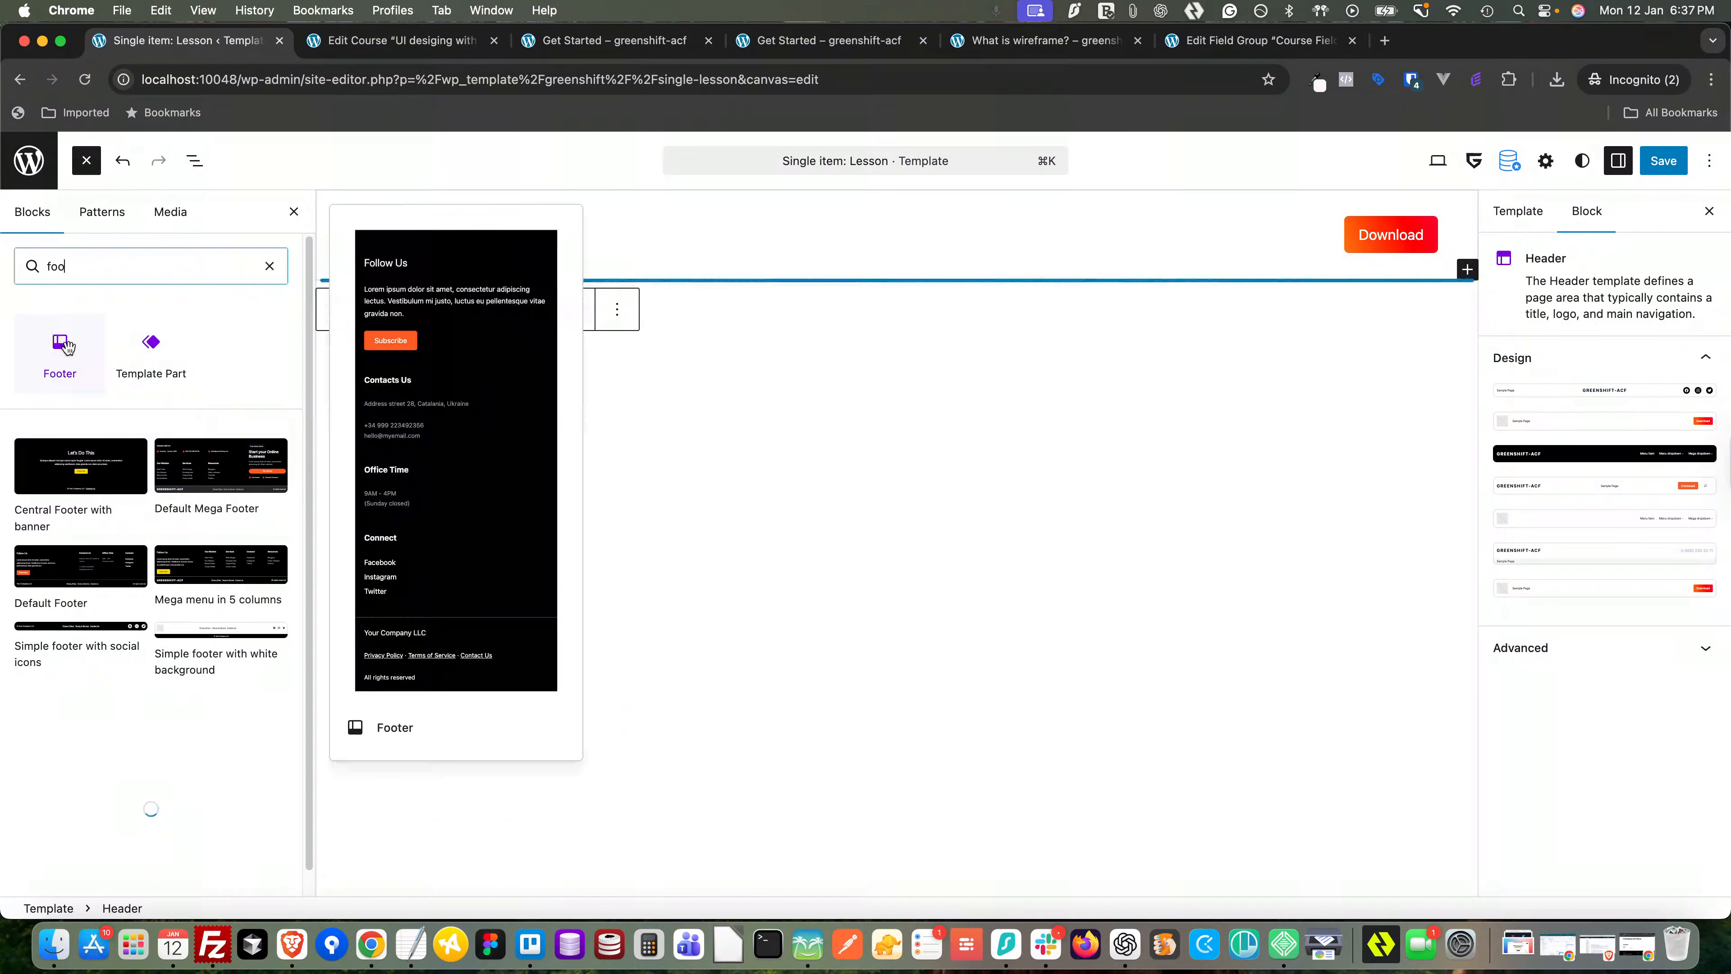
pyautogui.click(63, 347)
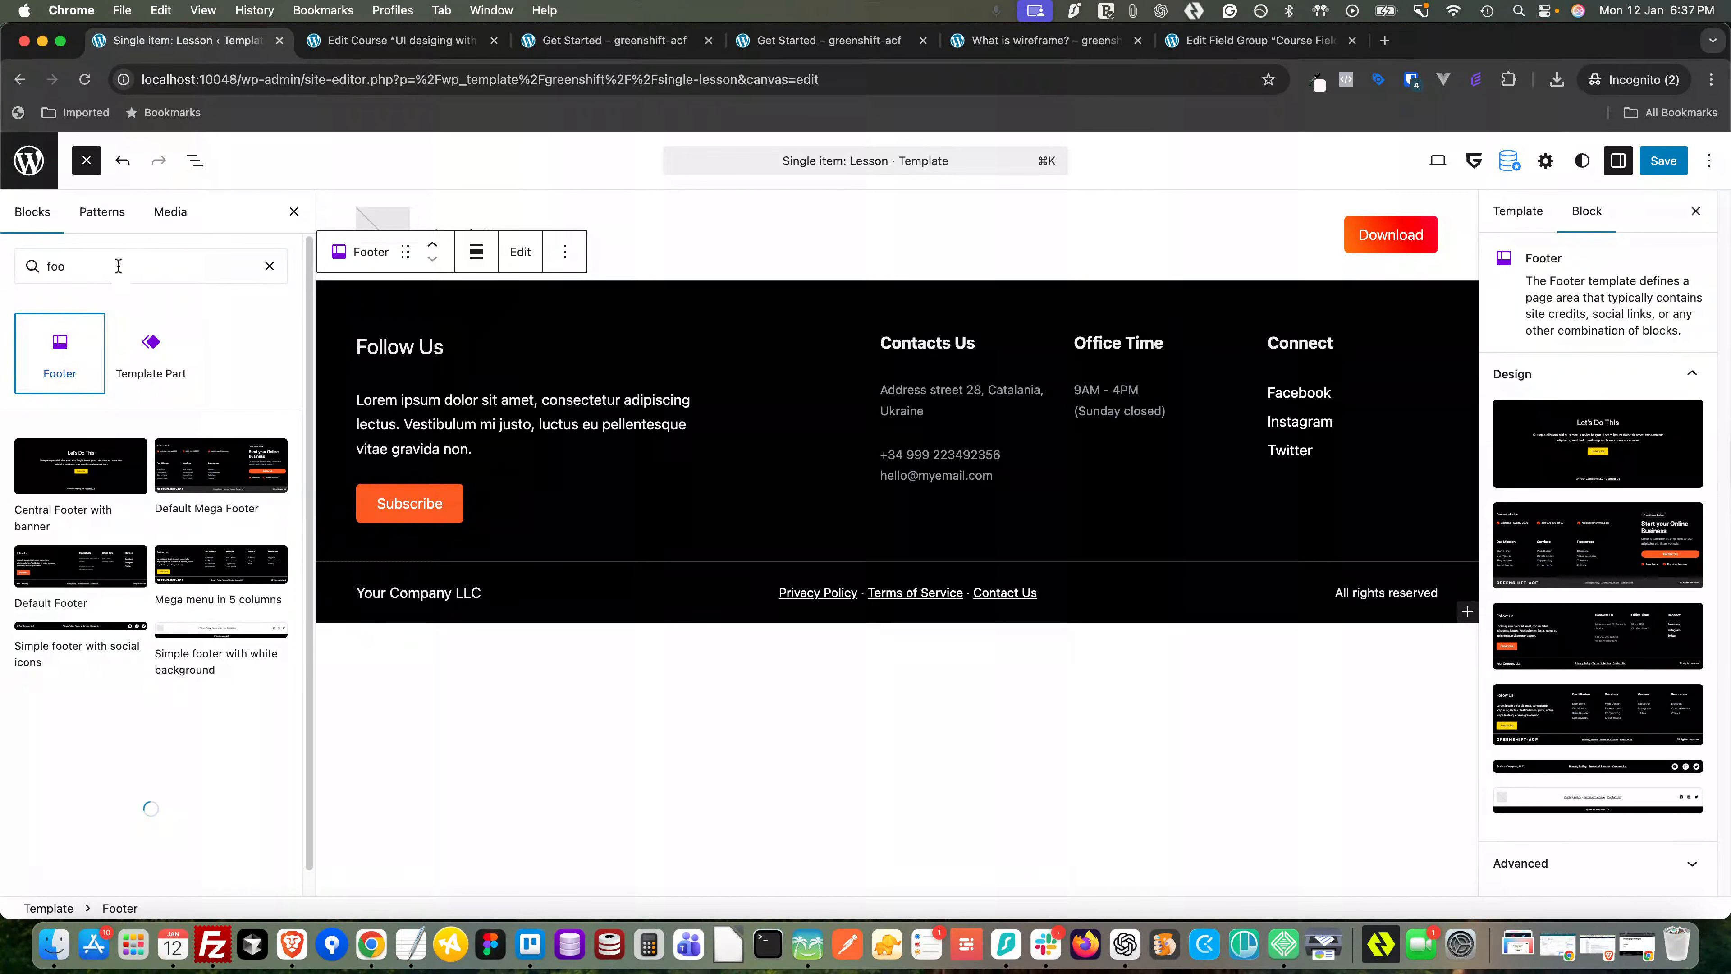
# - Show the lesson template's block list and select the Header
pyautogui.click(196, 161)
pyautogui.click(119, 247)
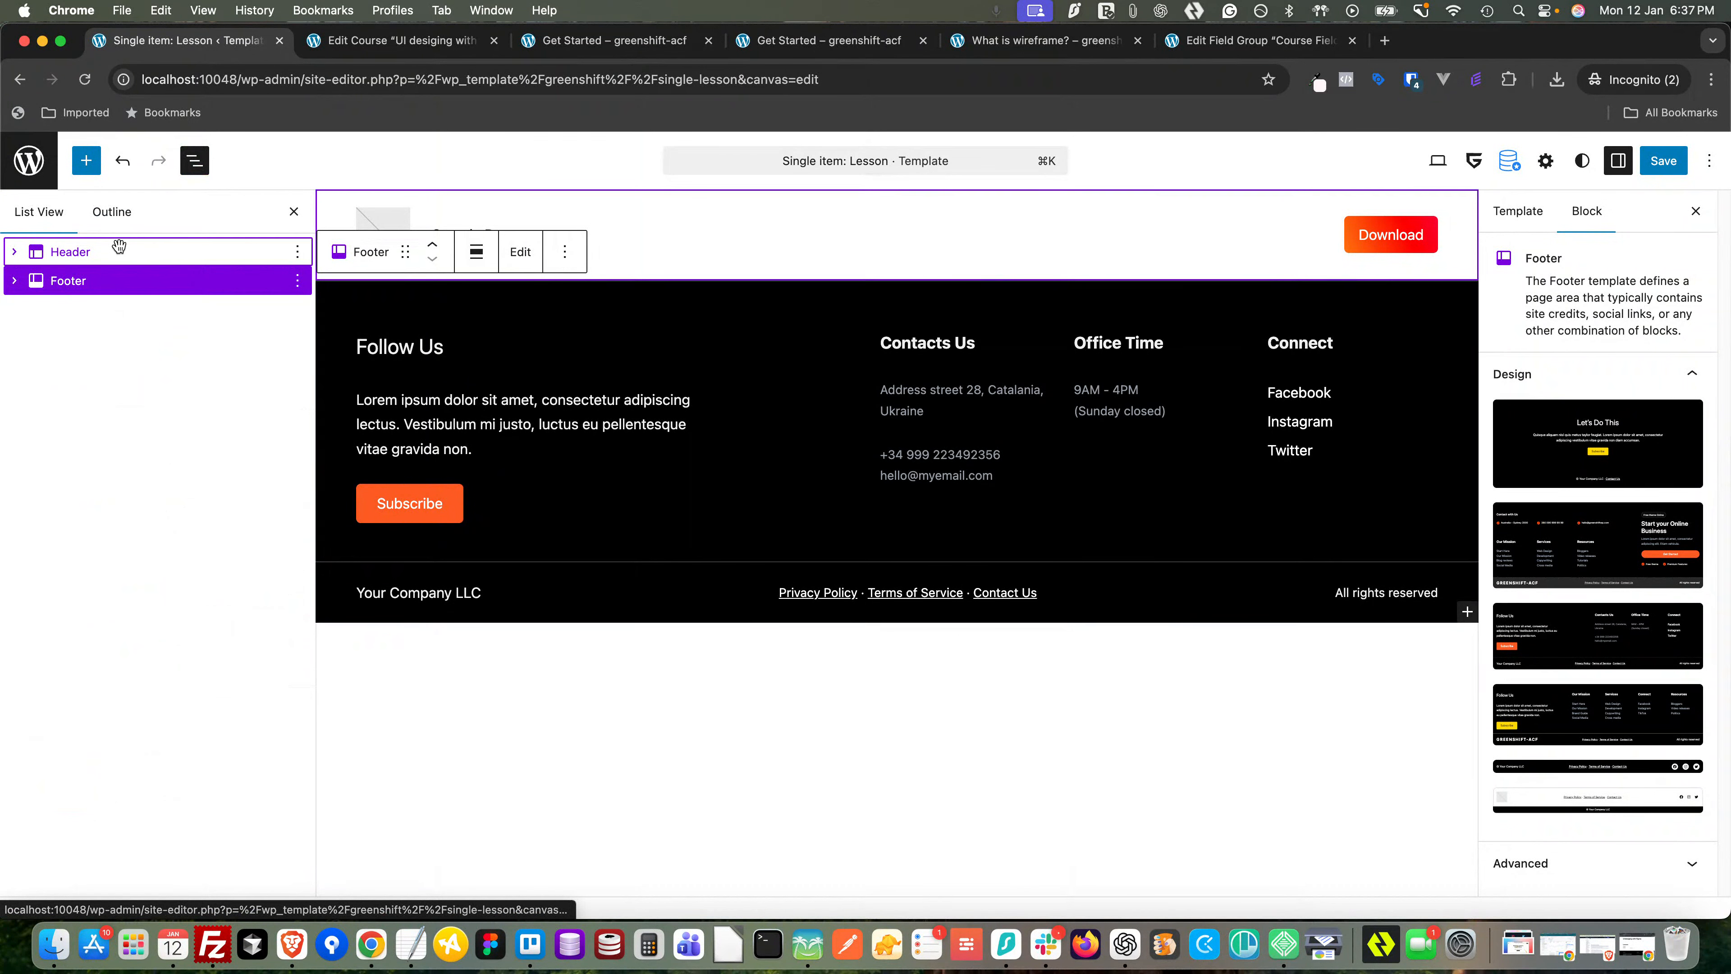
# - Insert a Section element block between the Header and the Footer of the lesson template
pyautogui.rightClick(119, 247)
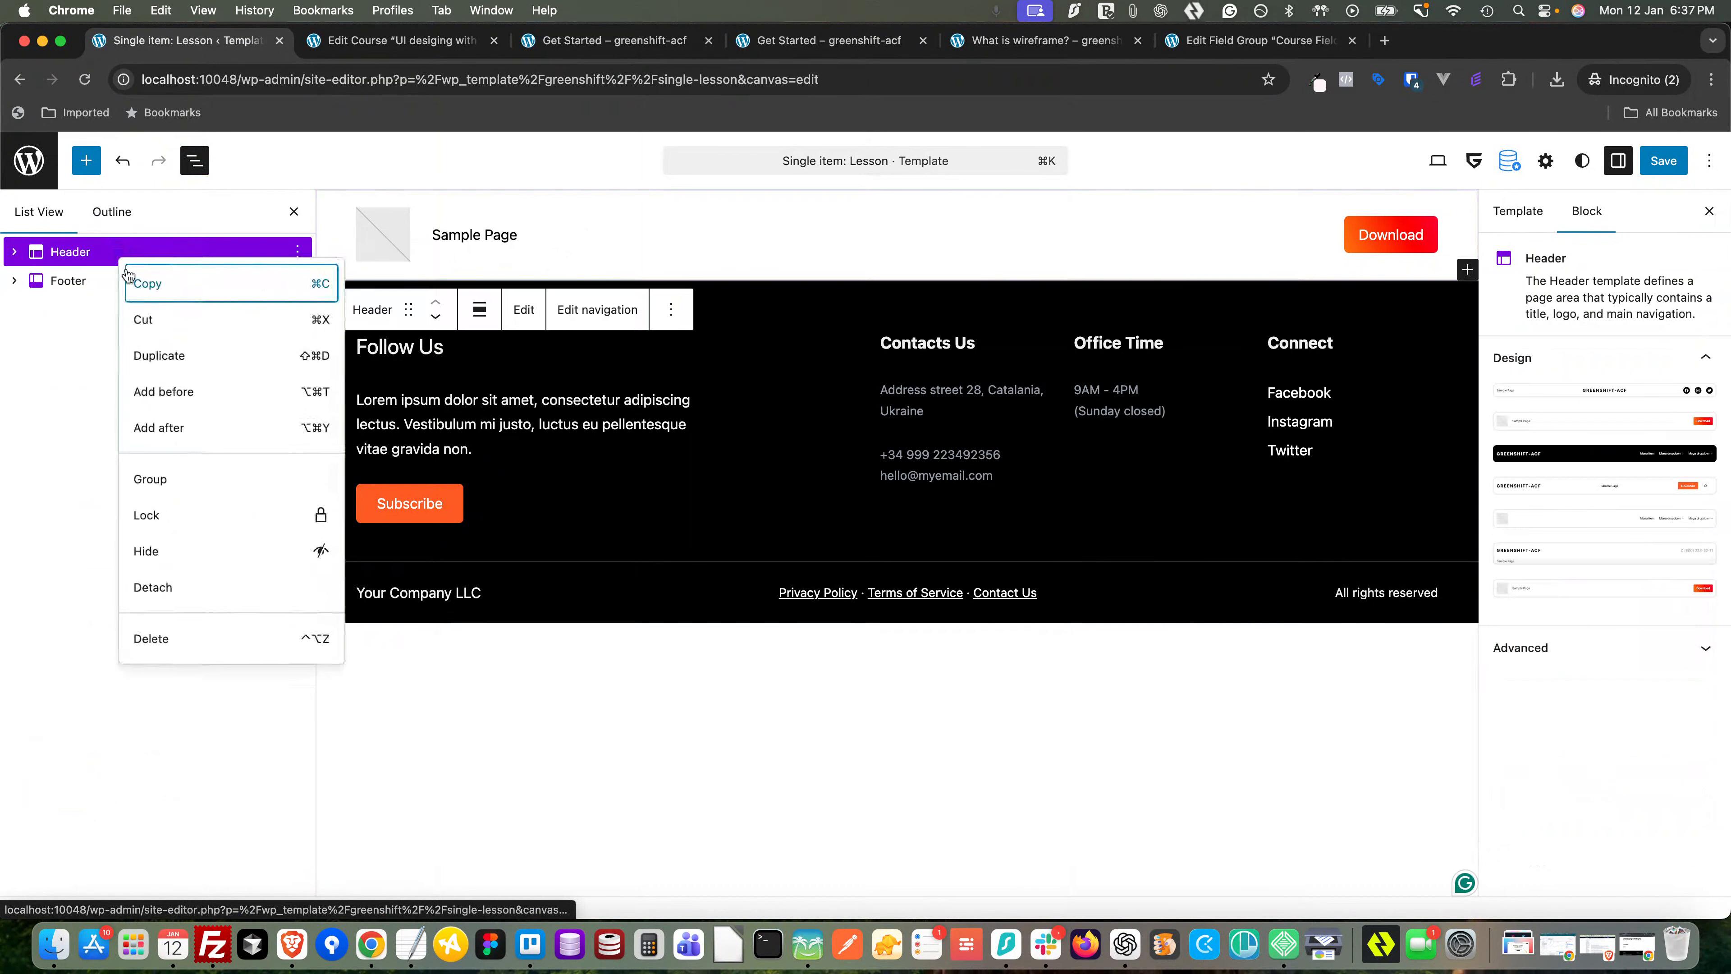
pyautogui.click(164, 428)
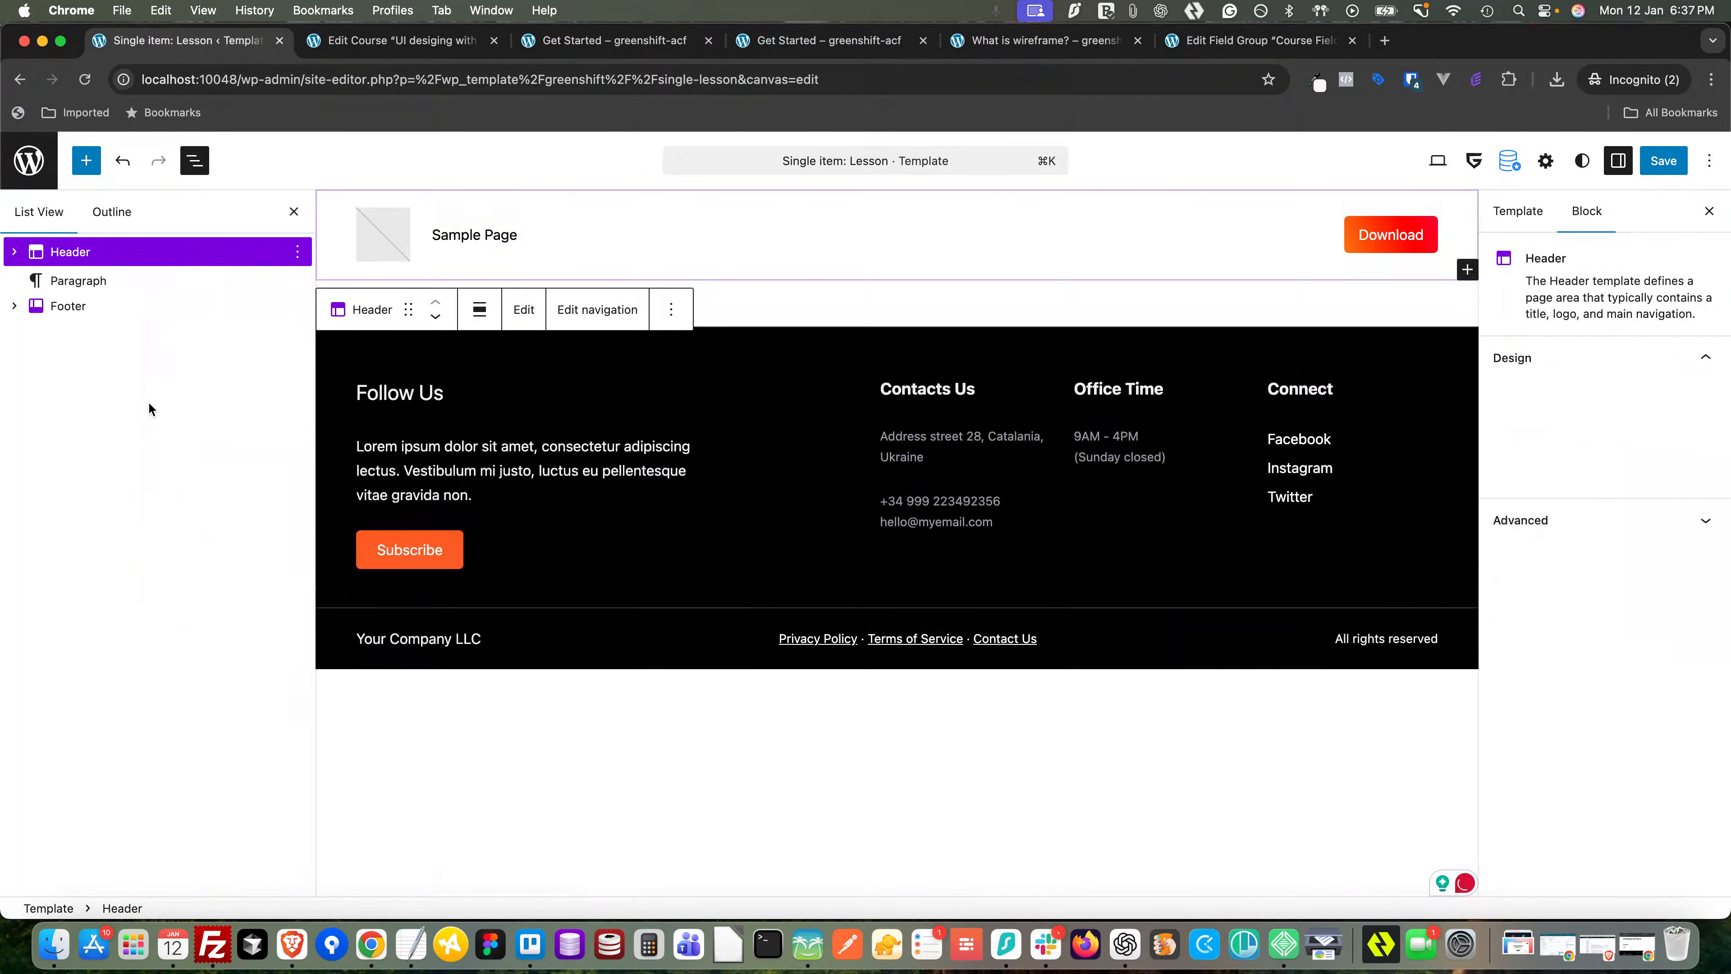
pyautogui.click(82, 282)
pyautogui.write('/sec')
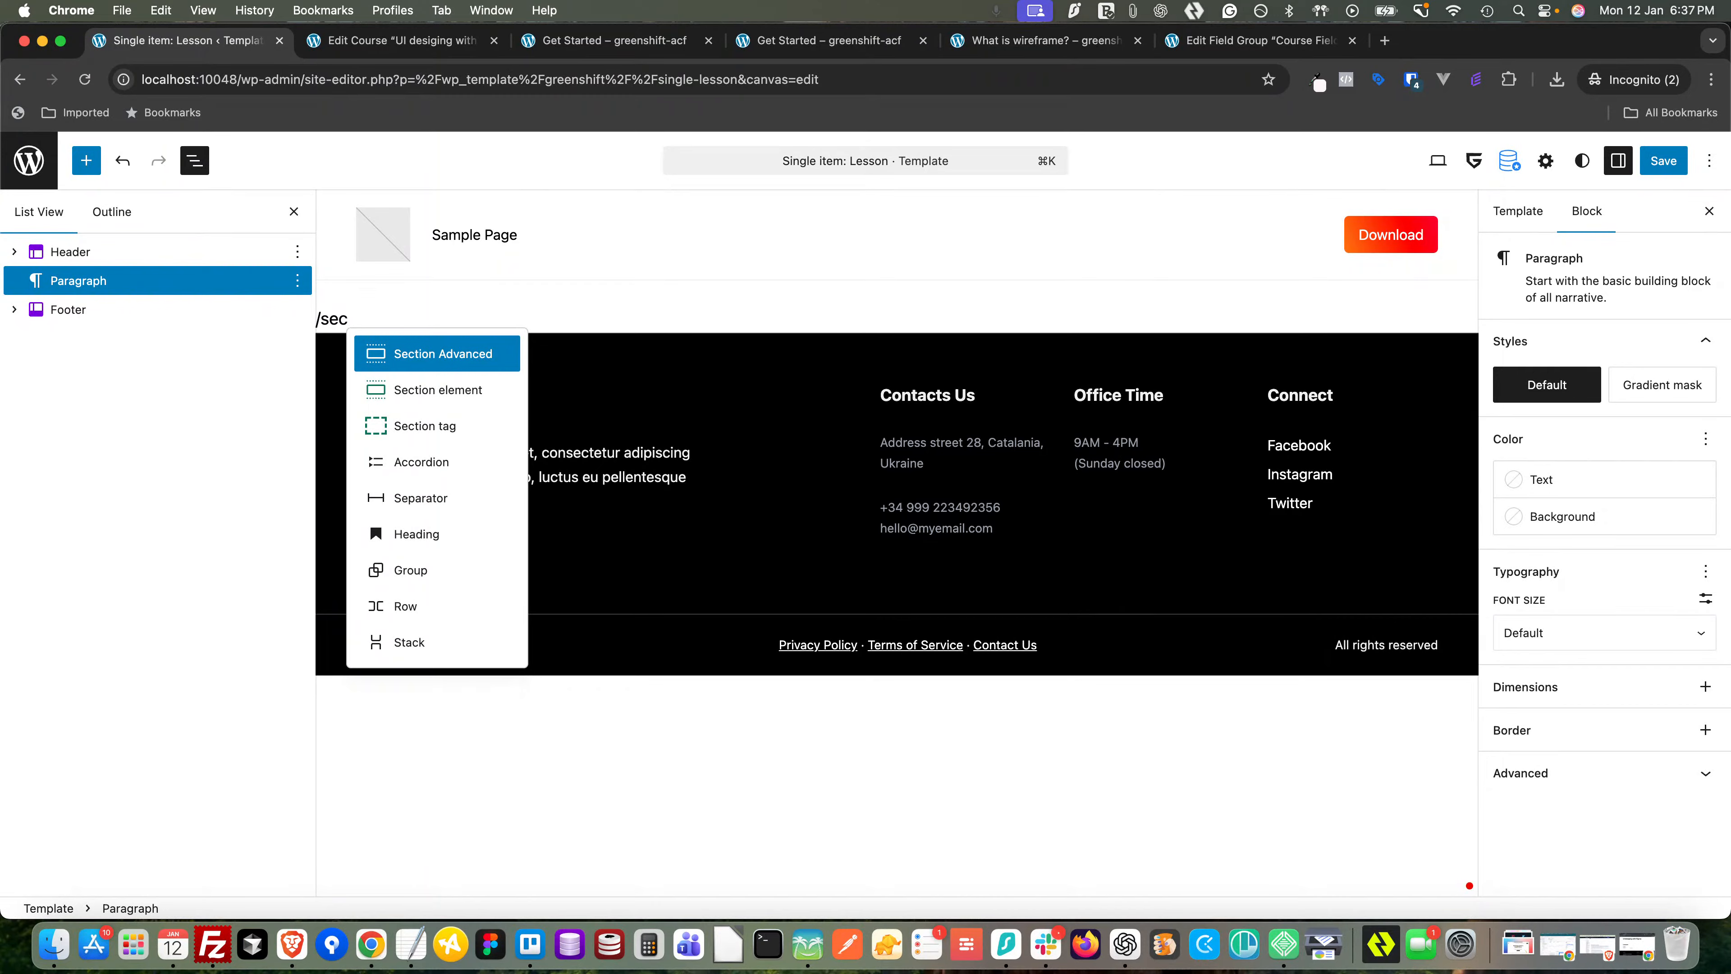
pyautogui.click(412, 389)
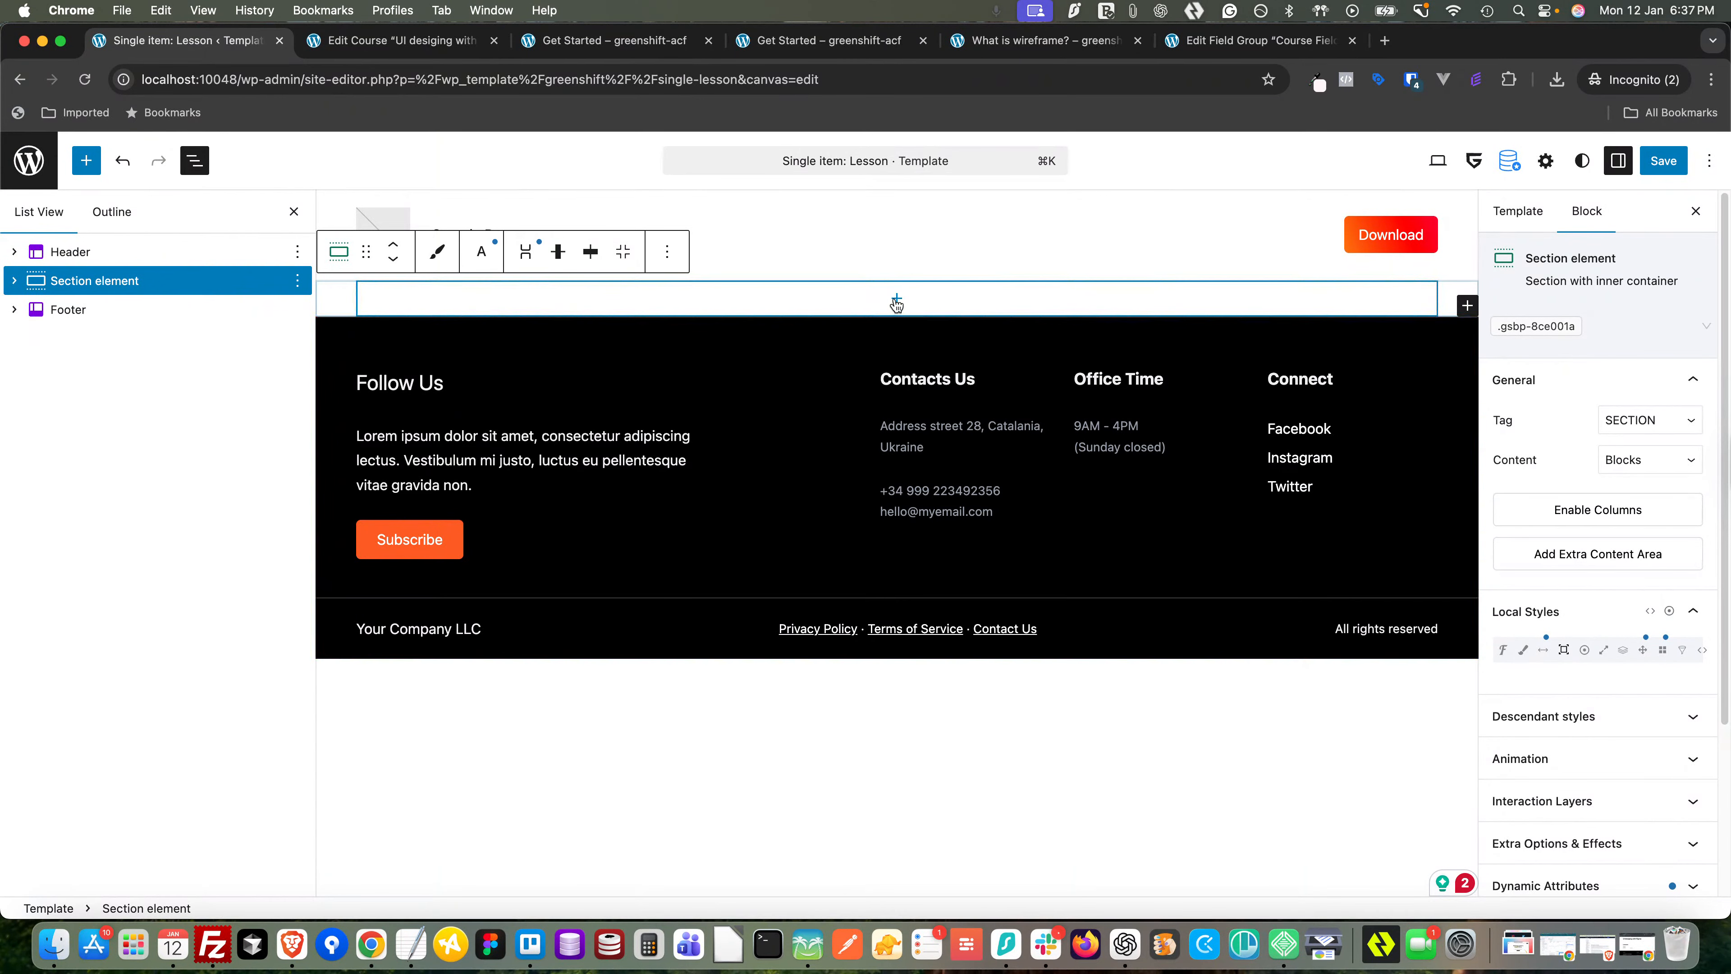
# - Add a DIV element inside the section's Content Area and nest another DIV element within it
pyautogui.click(14, 280)
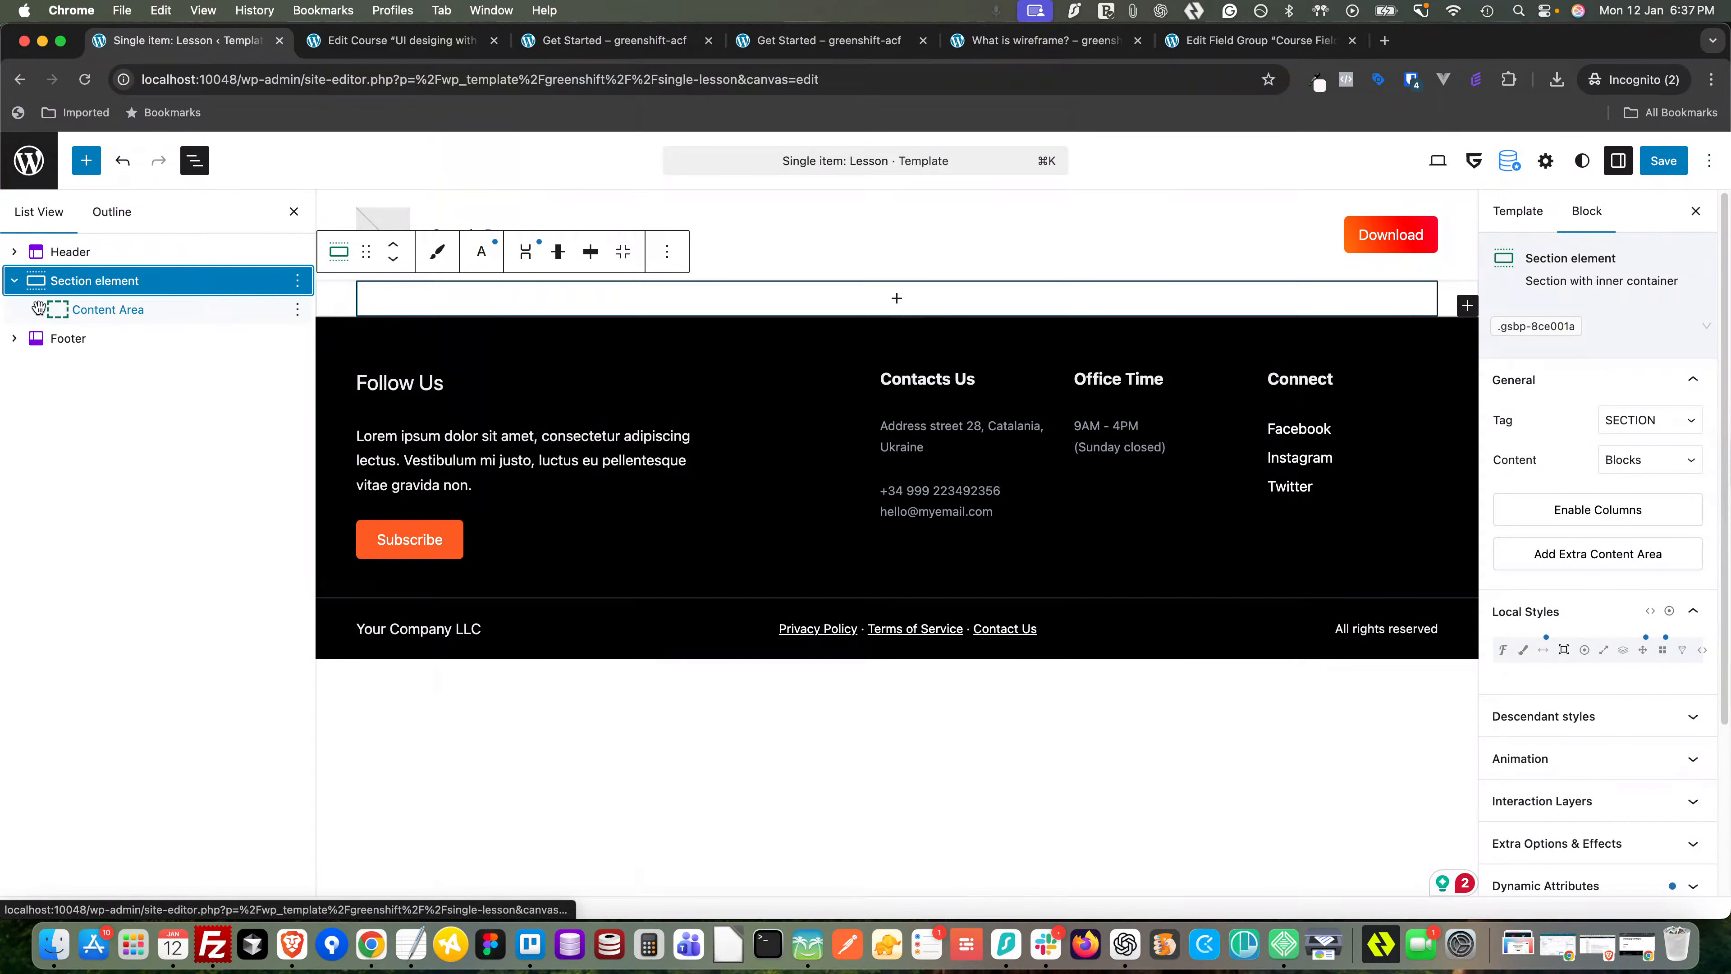
pyautogui.click(75, 309)
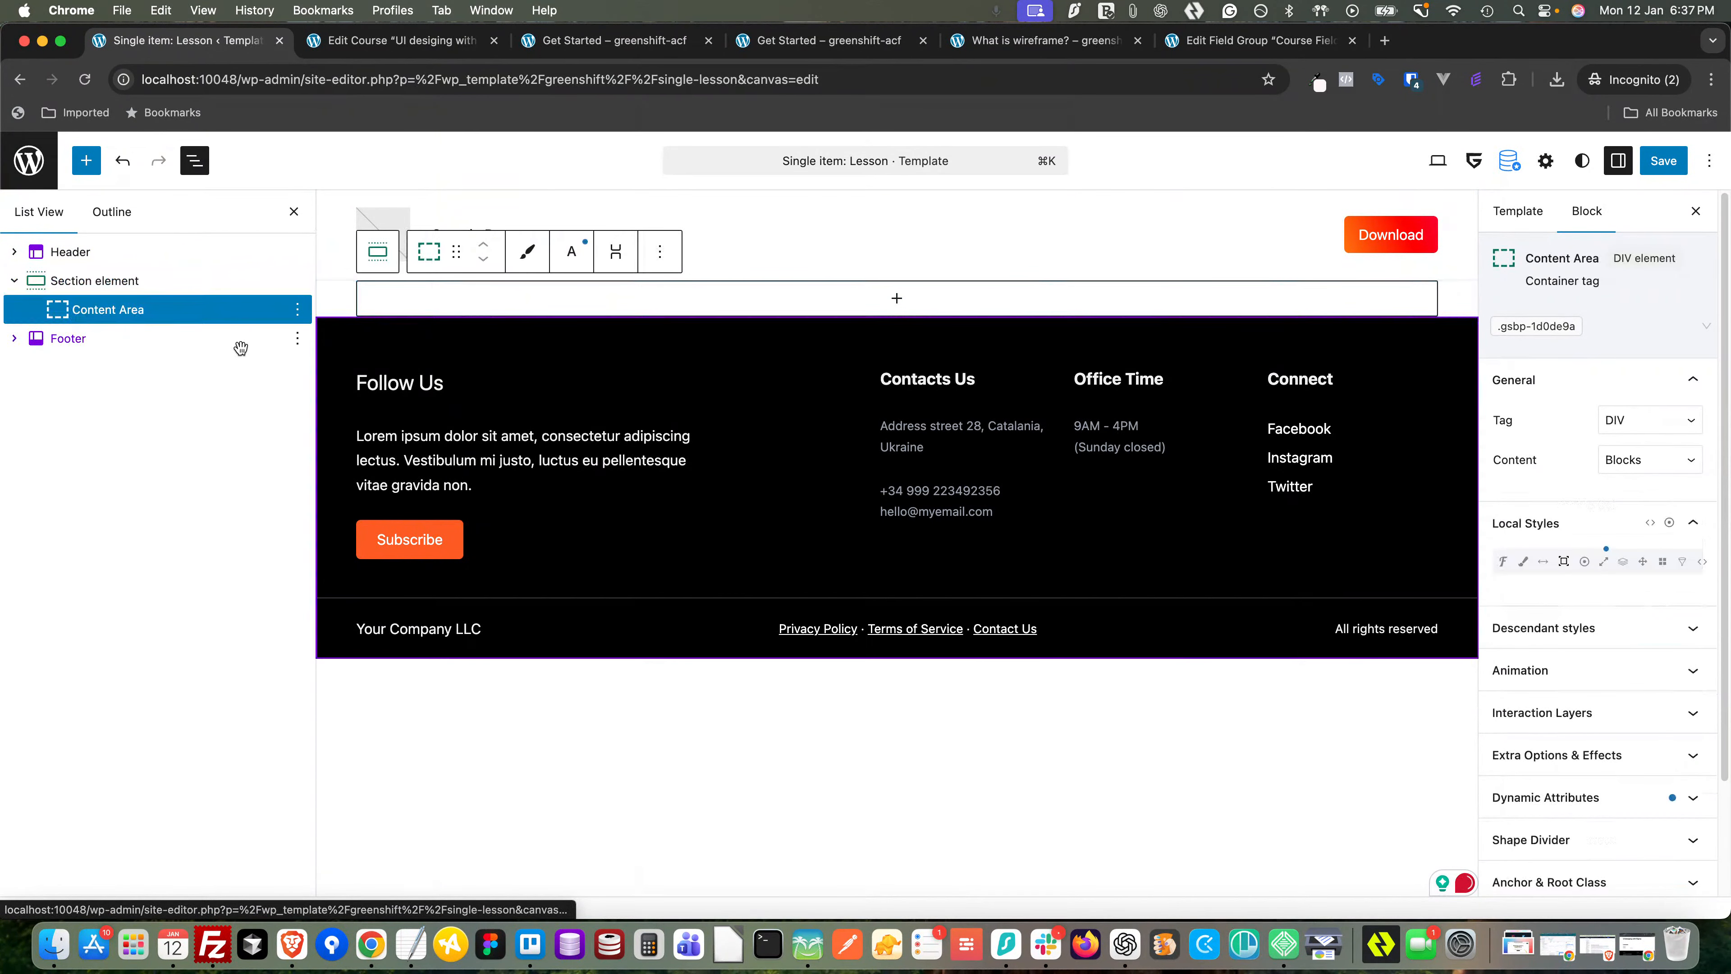
pyautogui.click(896, 298)
pyautogui.click(802, 430)
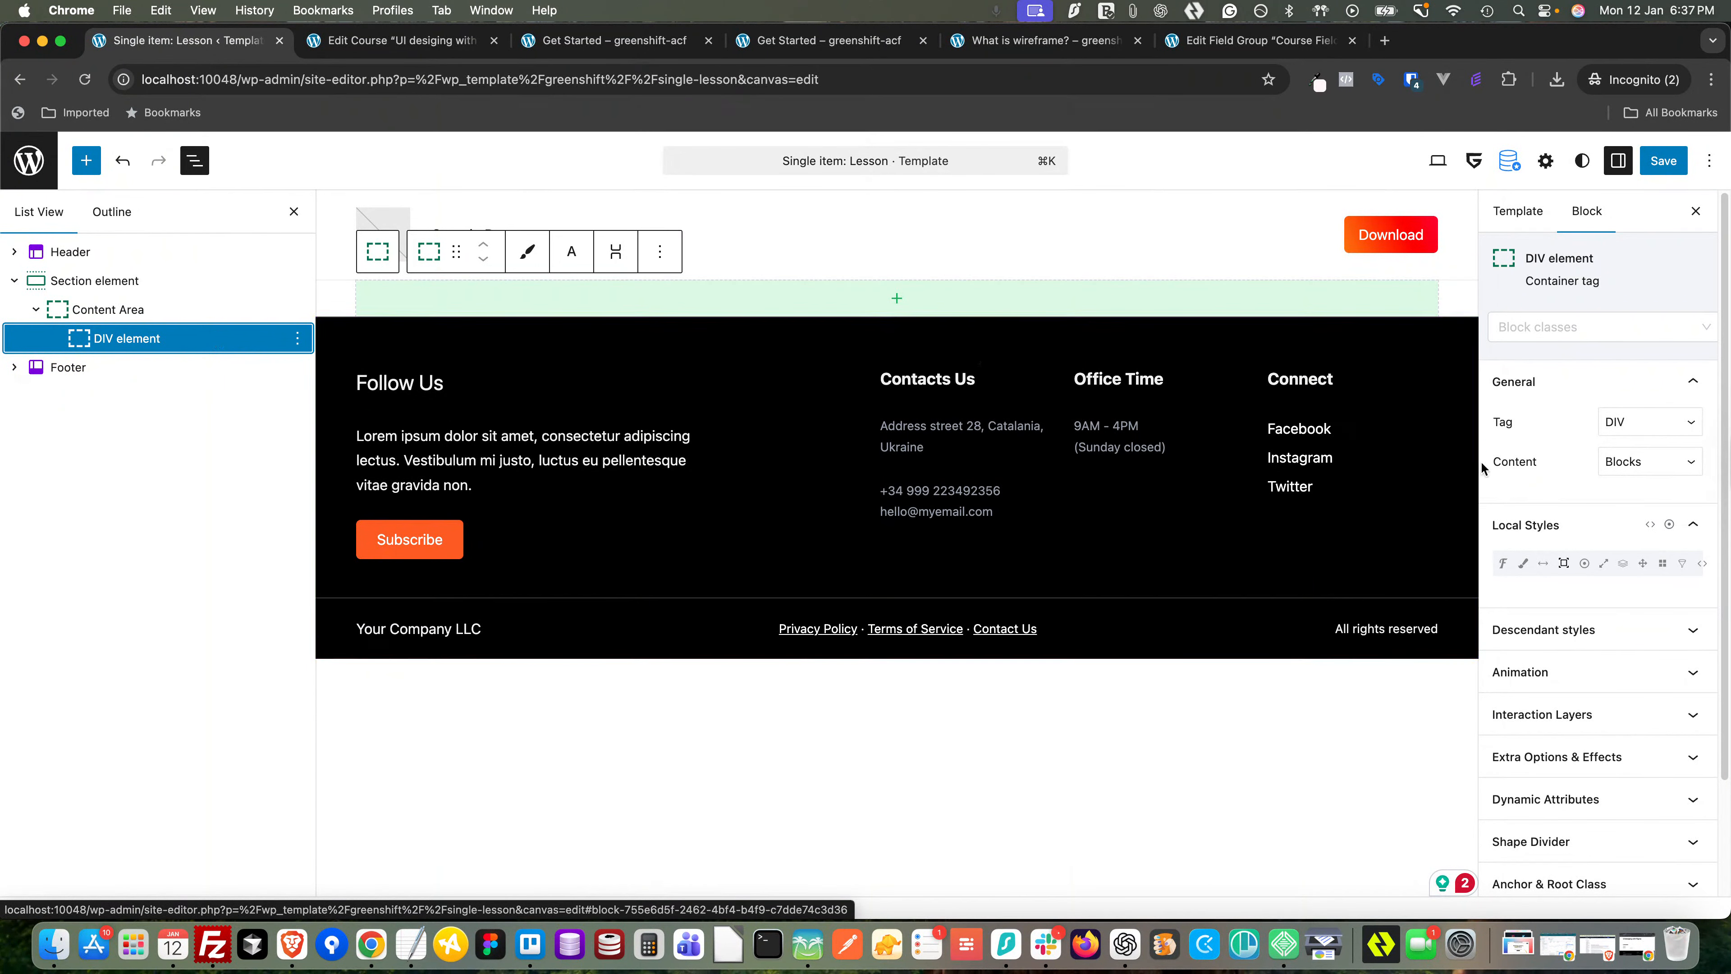
pyautogui.click(896, 299)
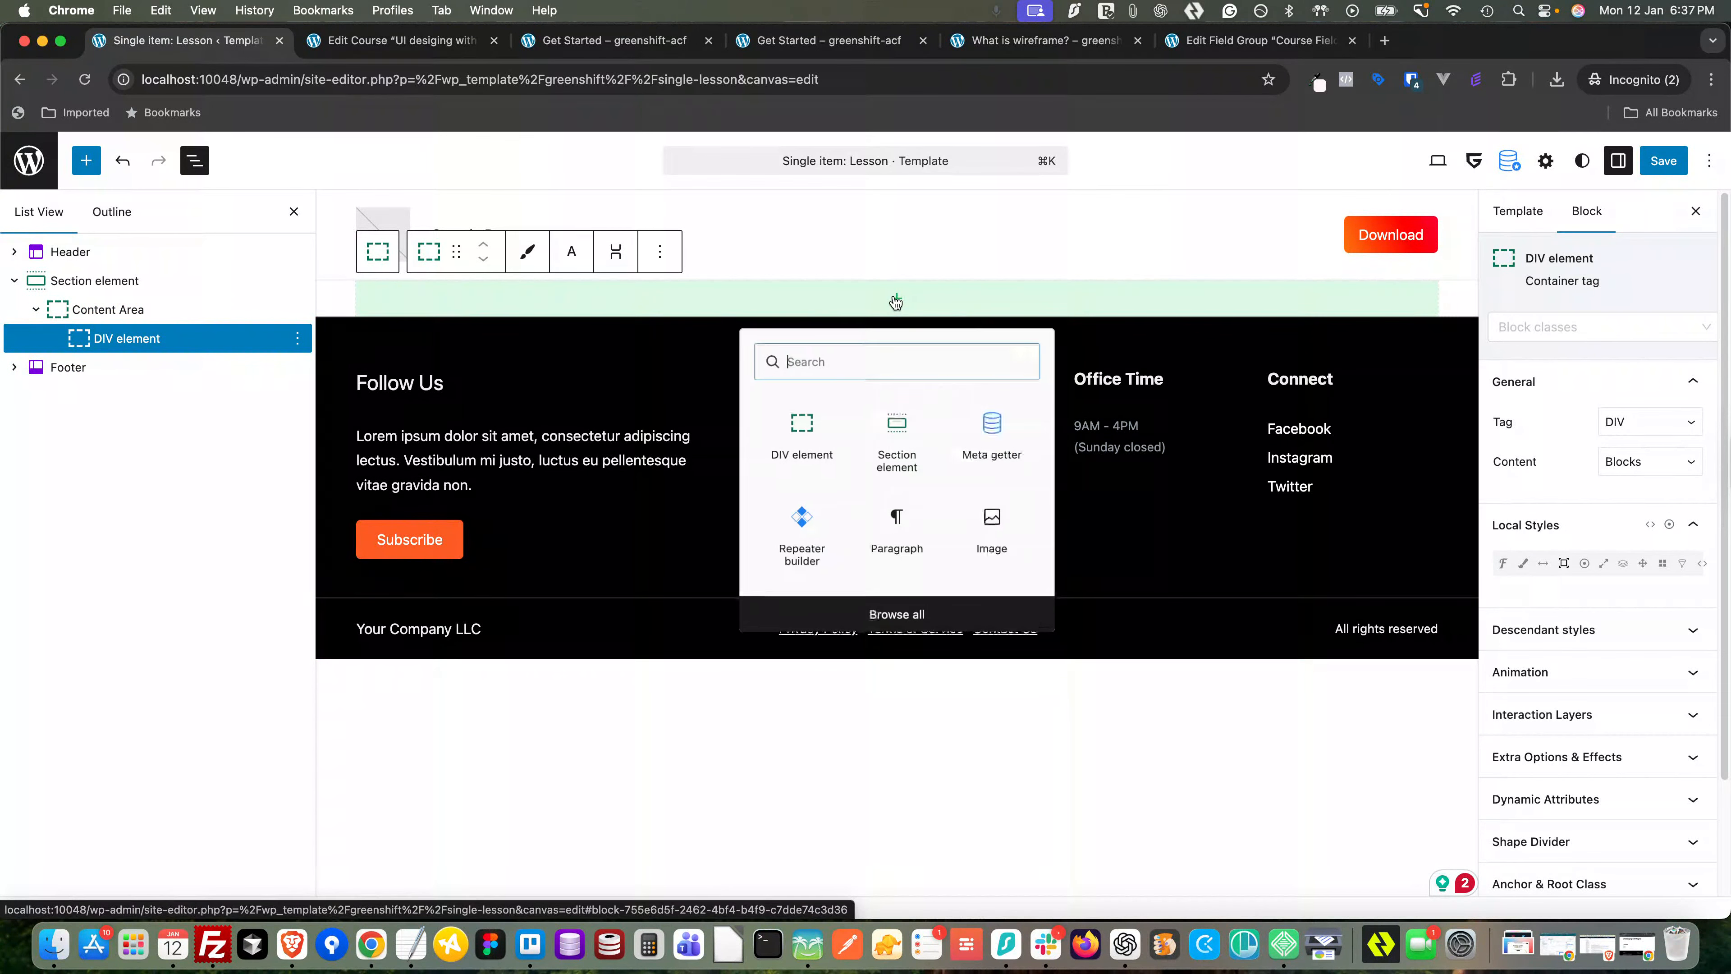
pyautogui.click(797, 437)
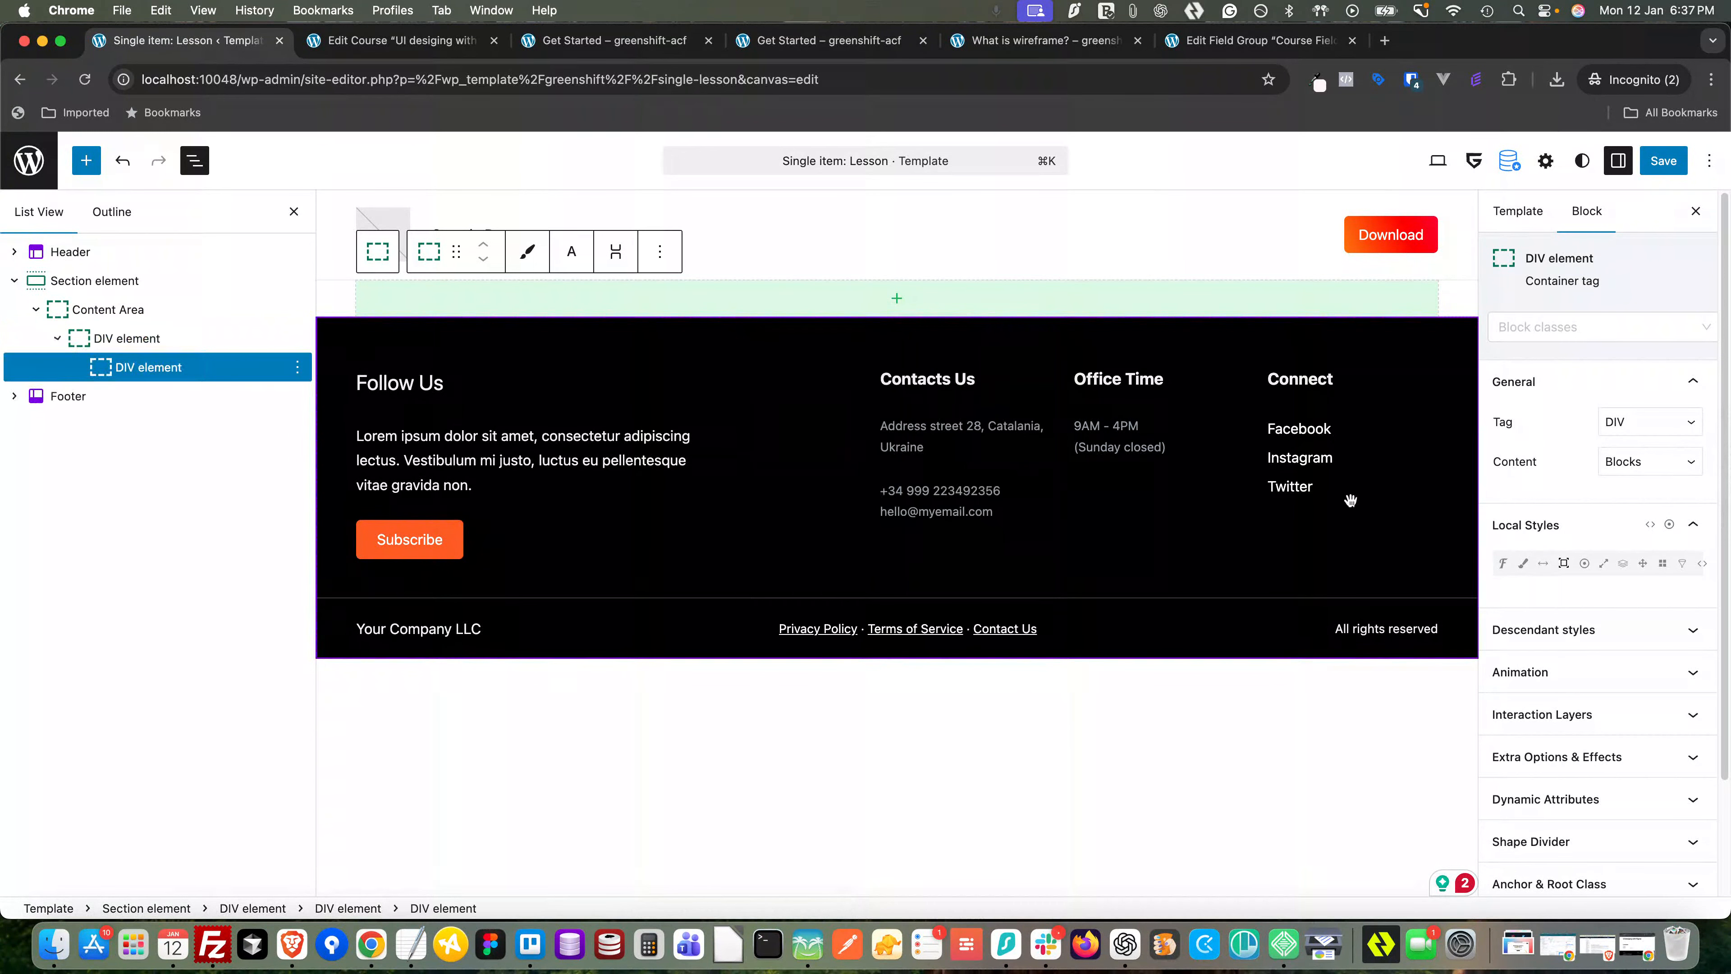
# - Change the nested DIV element's tag to H1 and its content type to Text
pyautogui.click(1663, 424)
pyautogui.click(1611, 501)
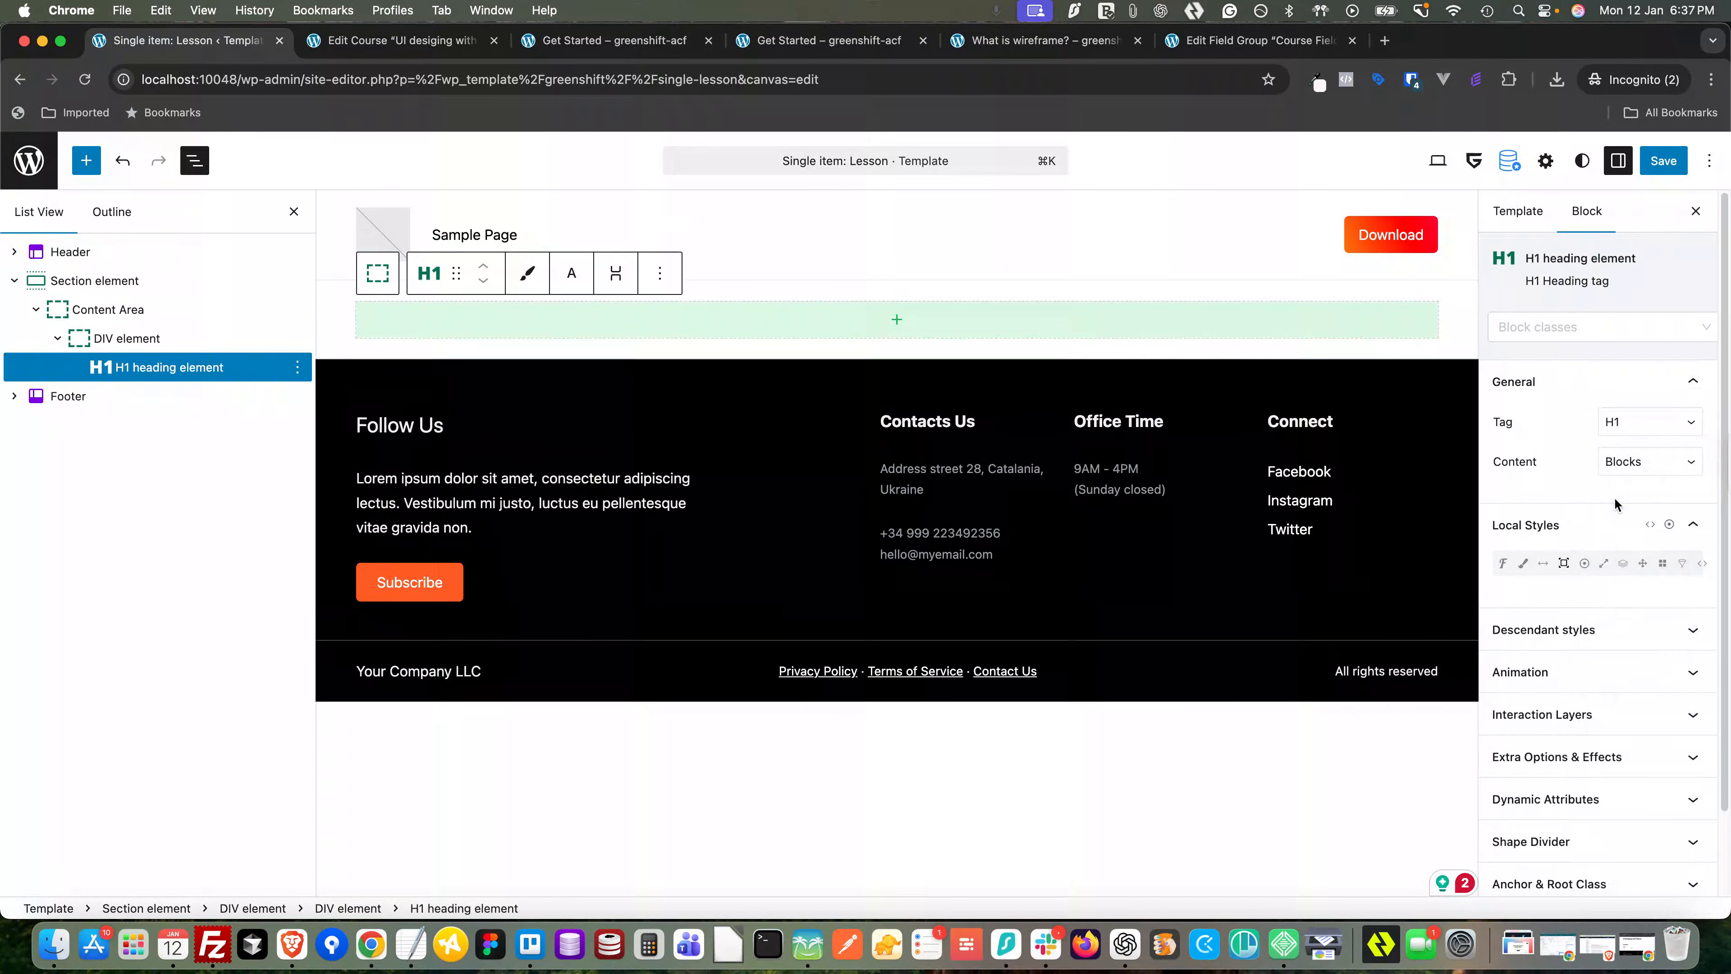
pyautogui.click(1627, 466)
pyautogui.click(1612, 423)
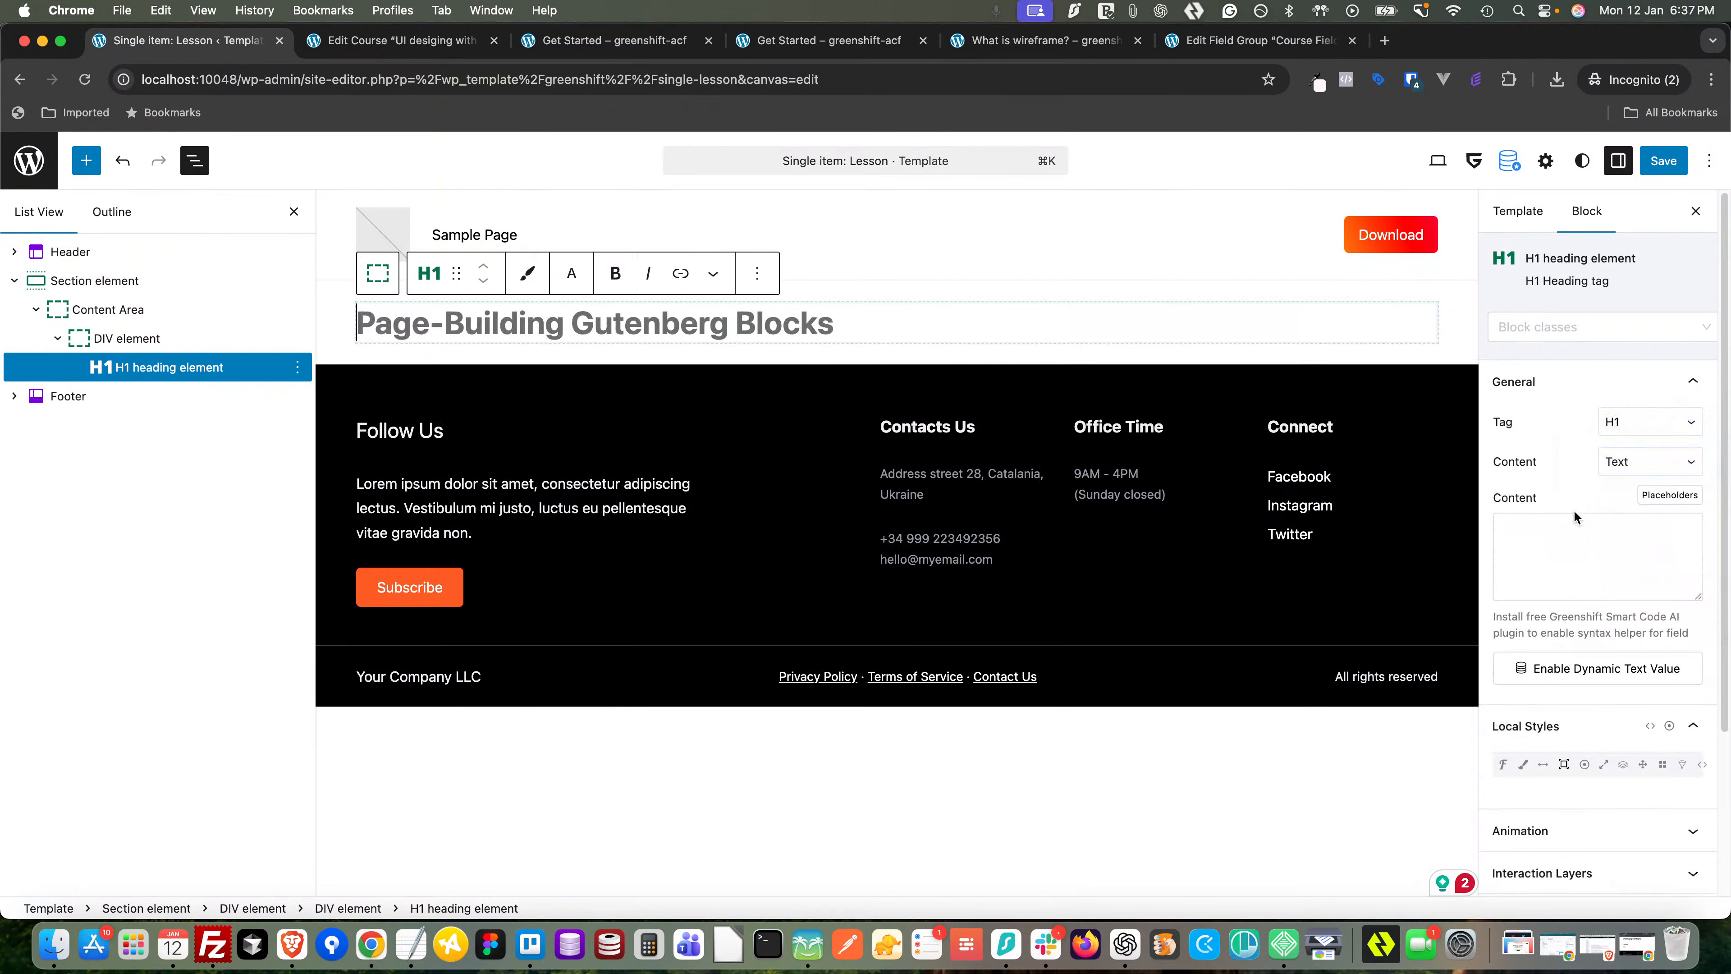
# - Enable a dynamic text value for the H1 heading, using Post data from Current/Latest, post type Lesson, and the Title field
pyautogui.click(1567, 672)
pyautogui.scroll(-1, 1565, 680)
pyautogui.scroll(-2, 1565, 681)
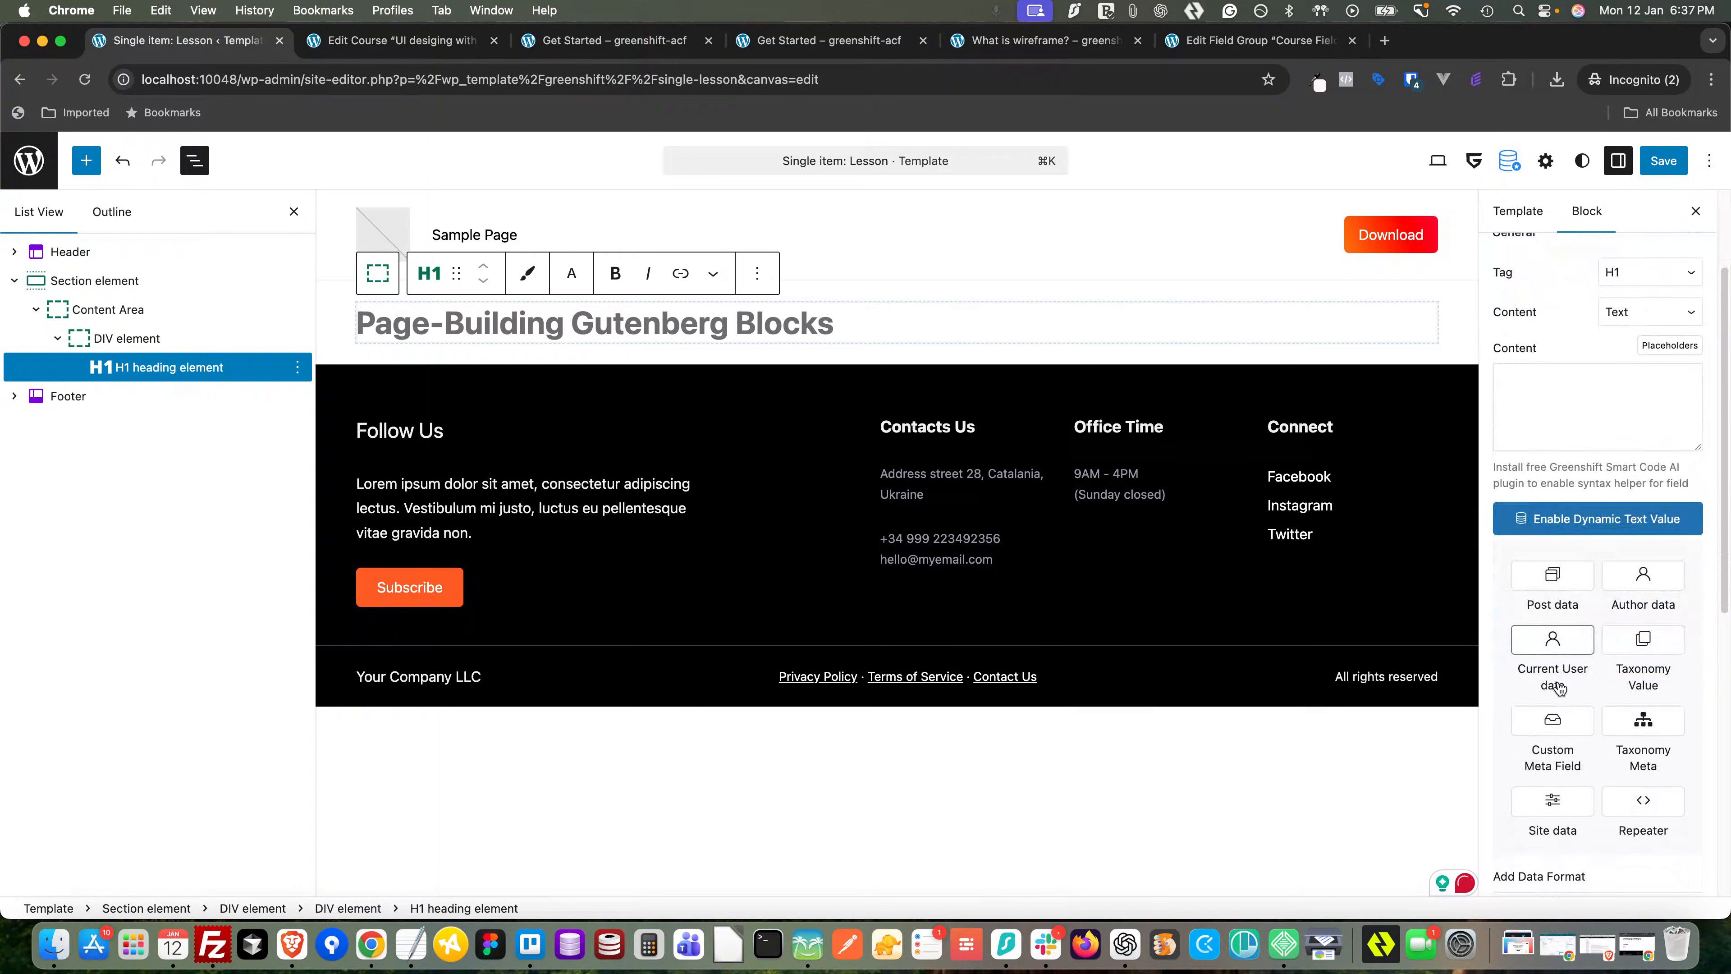
pyautogui.click(1553, 592)
pyautogui.scroll(-3, 1552, 626)
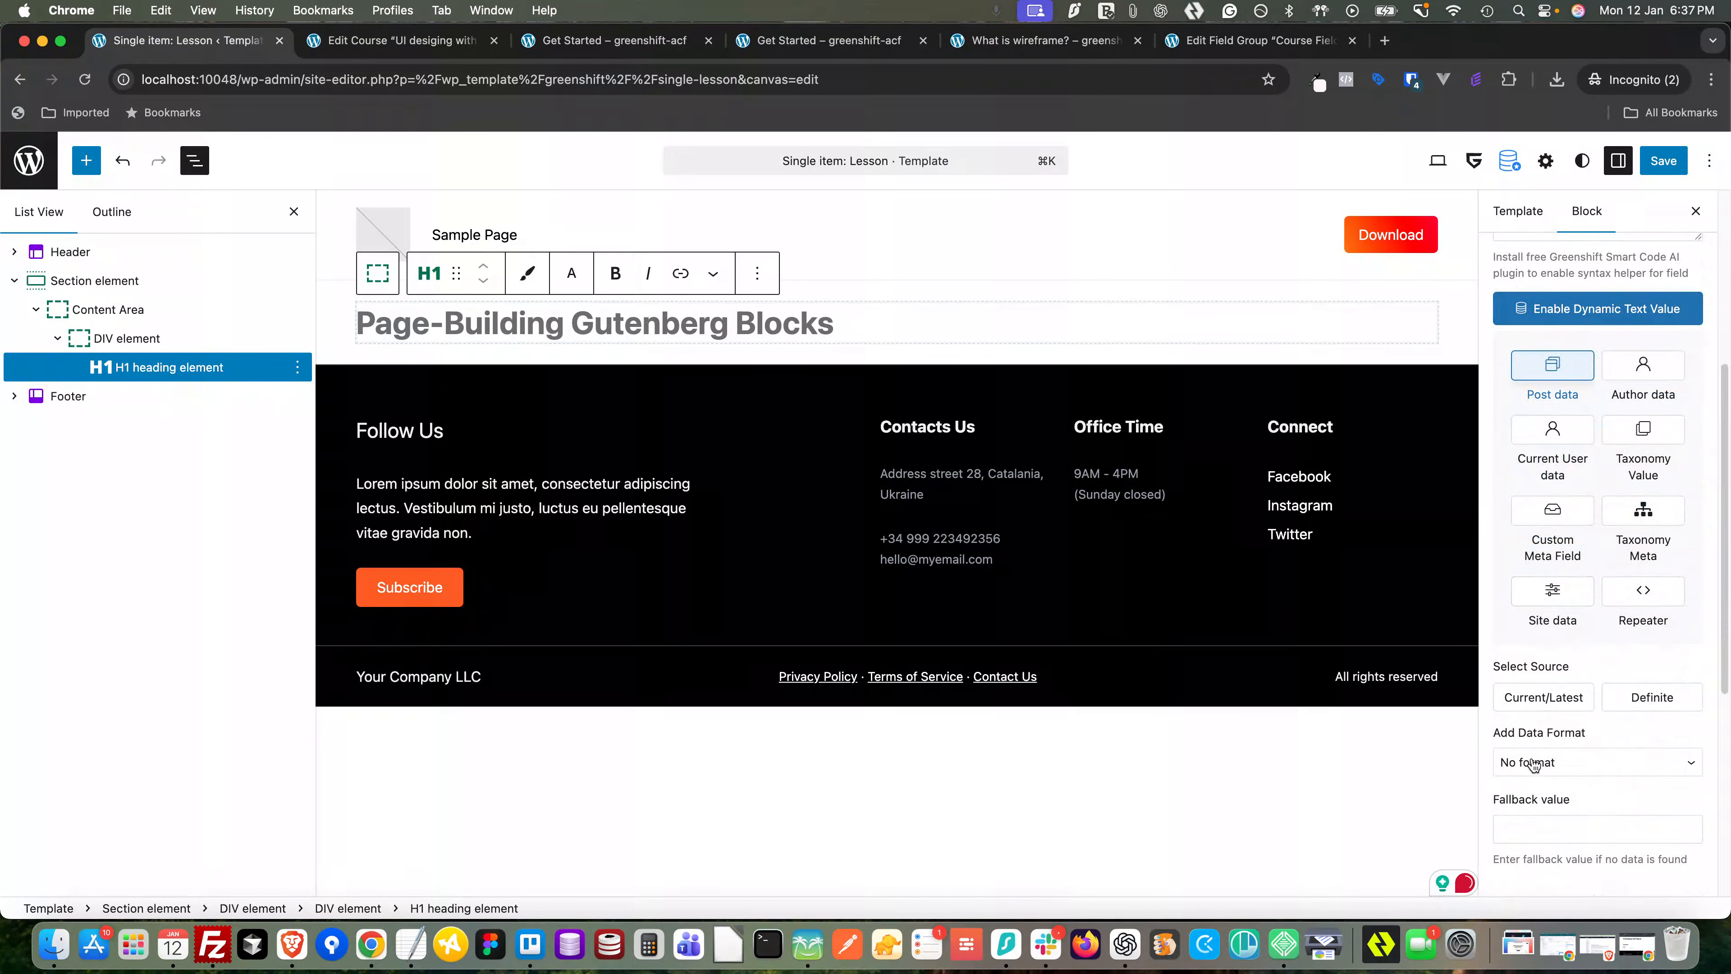
pyautogui.click(1541, 702)
pyautogui.scroll(-1, 1540, 702)
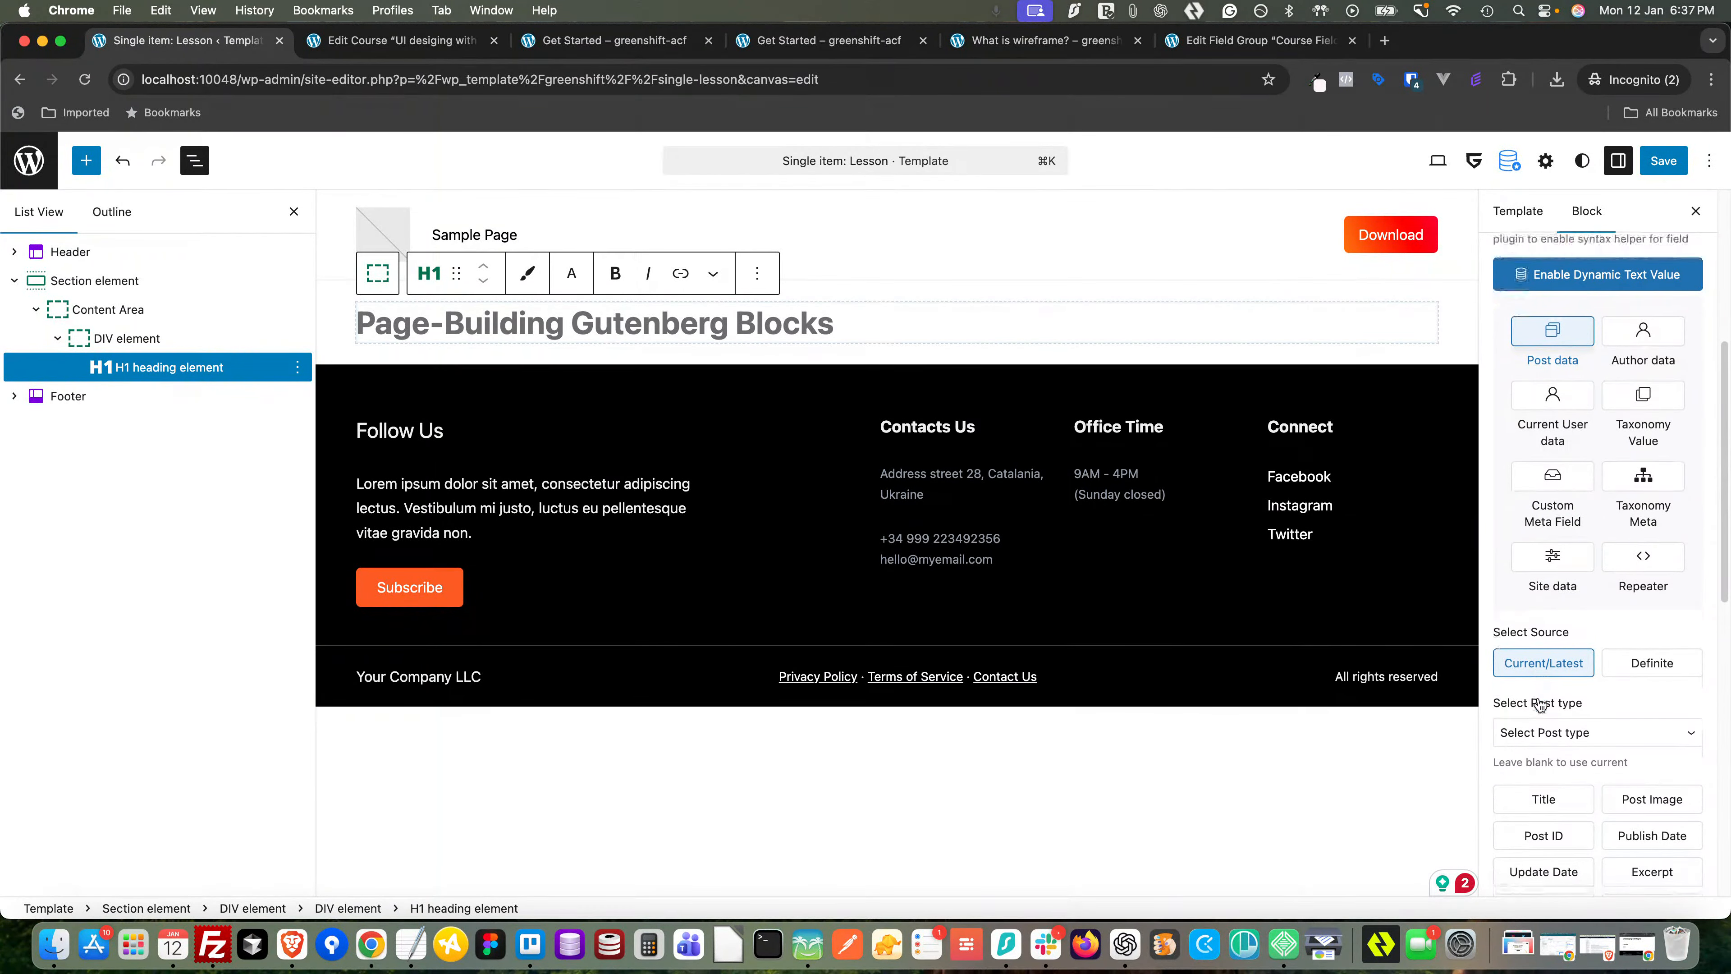
pyautogui.click(1542, 733)
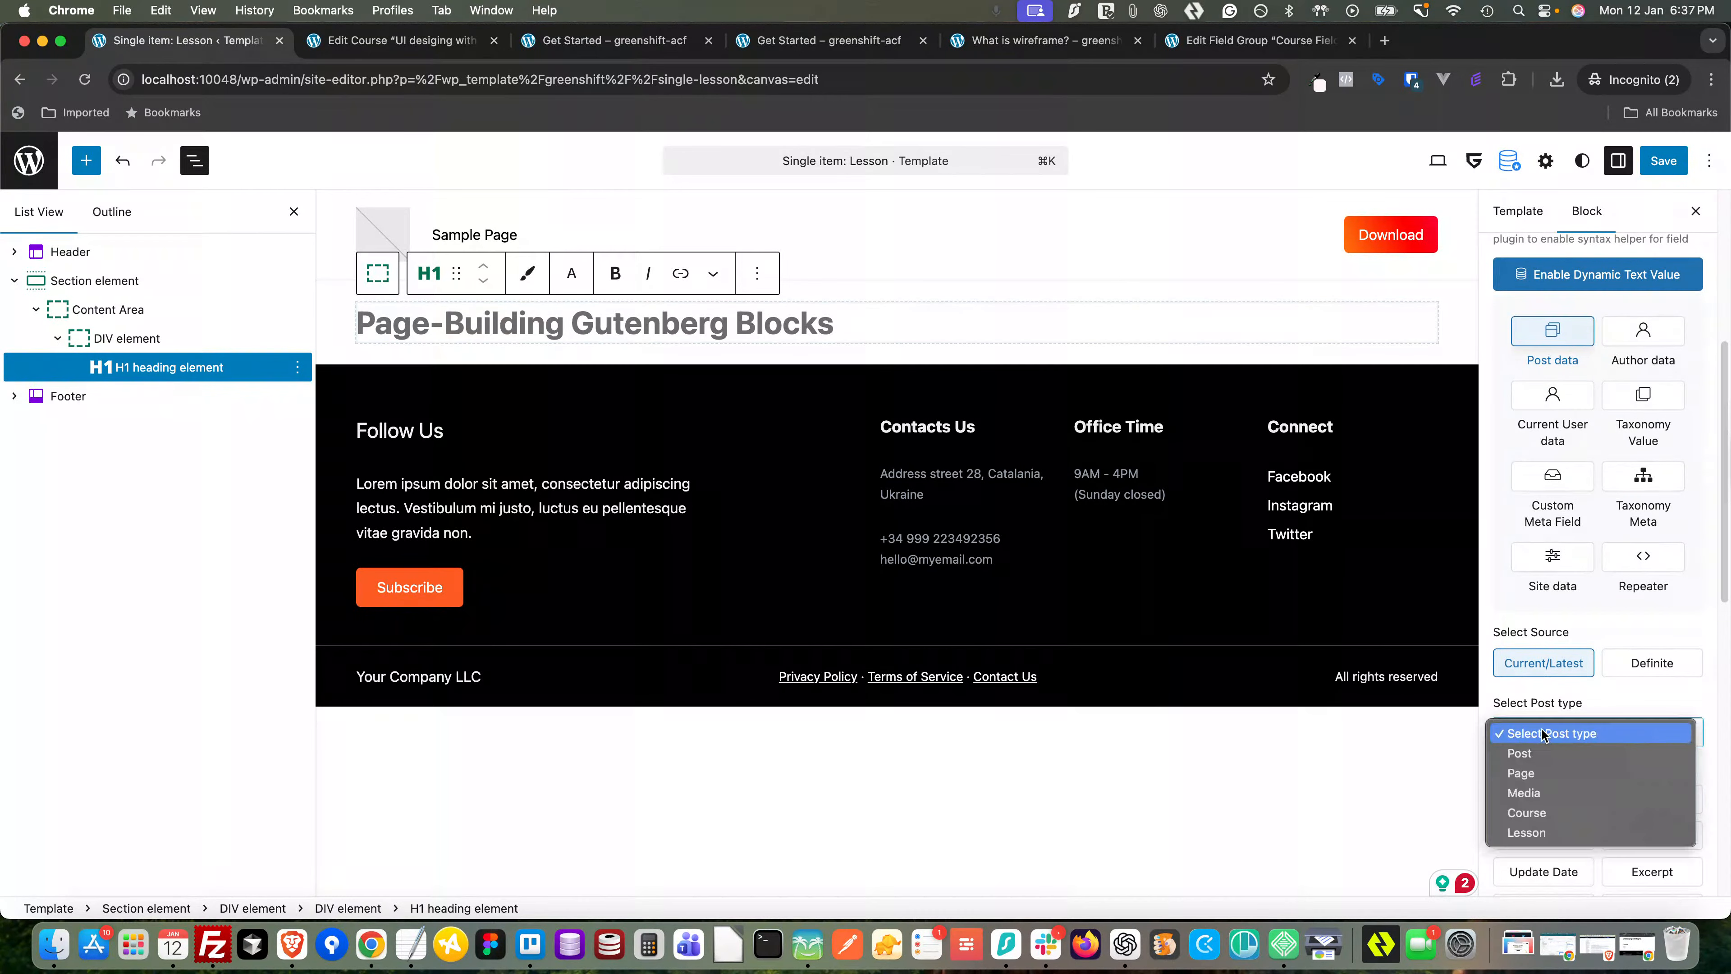
pyautogui.click(1525, 833)
pyautogui.scroll(-1, 1549, 763)
pyautogui.click(1544, 765)
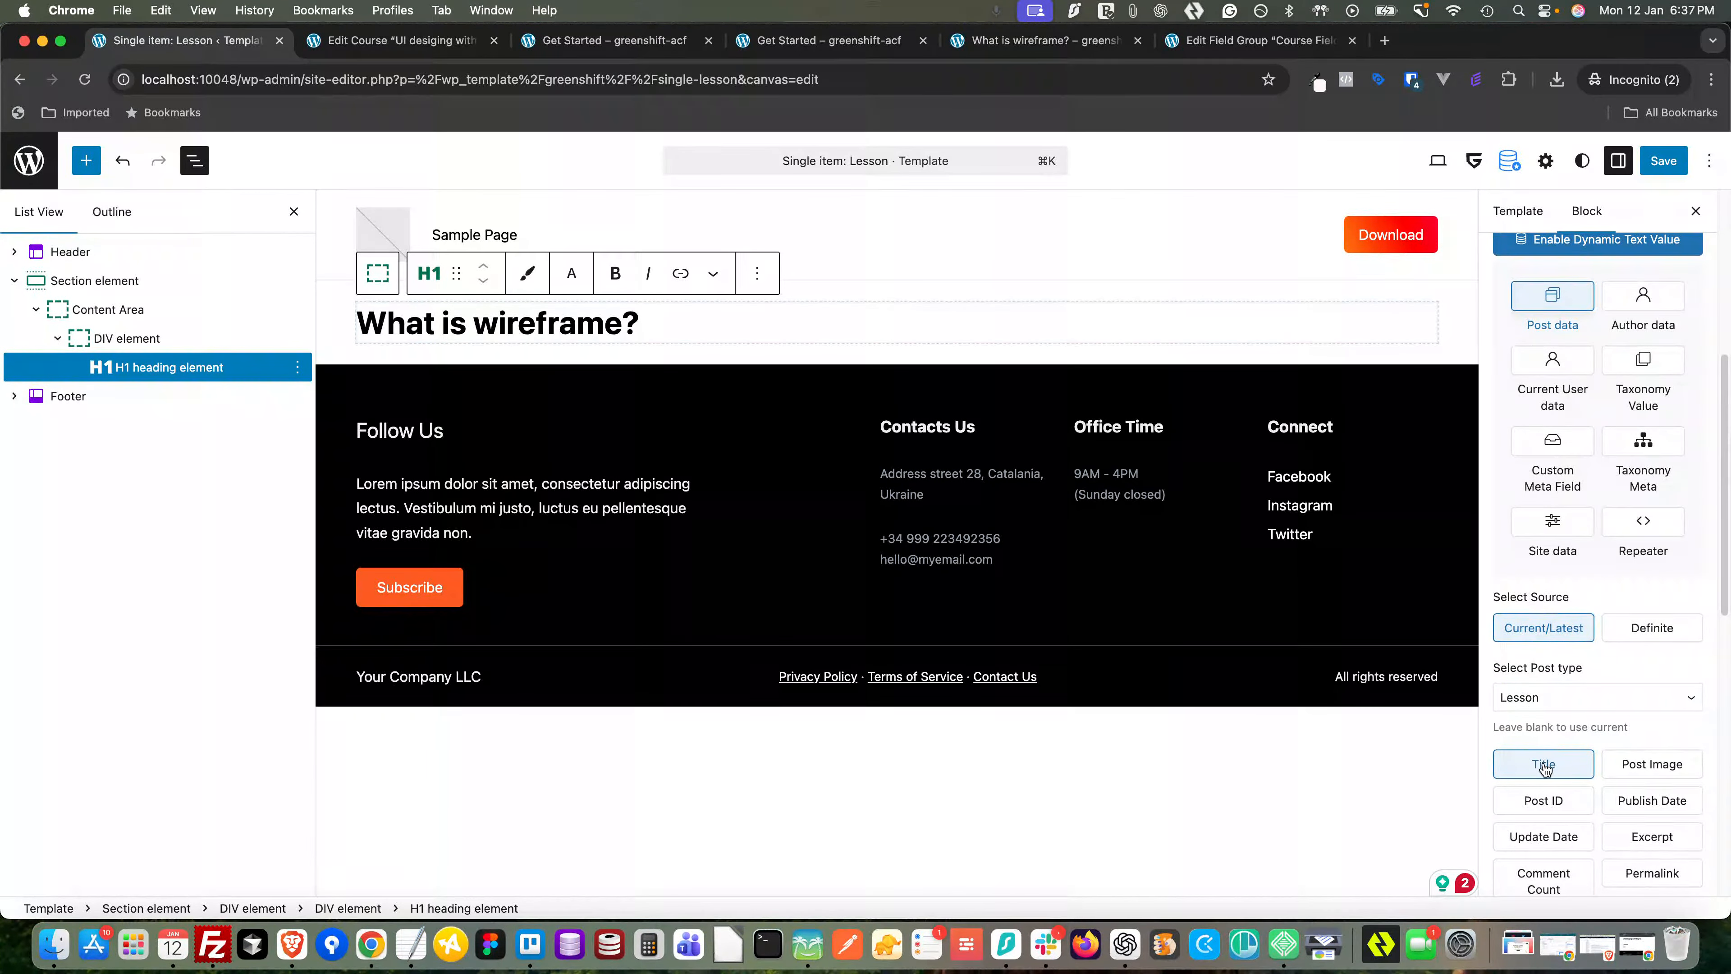
# - Save the template and reload the Get Started lesson page to check its heading
pyautogui.click(1665, 164)
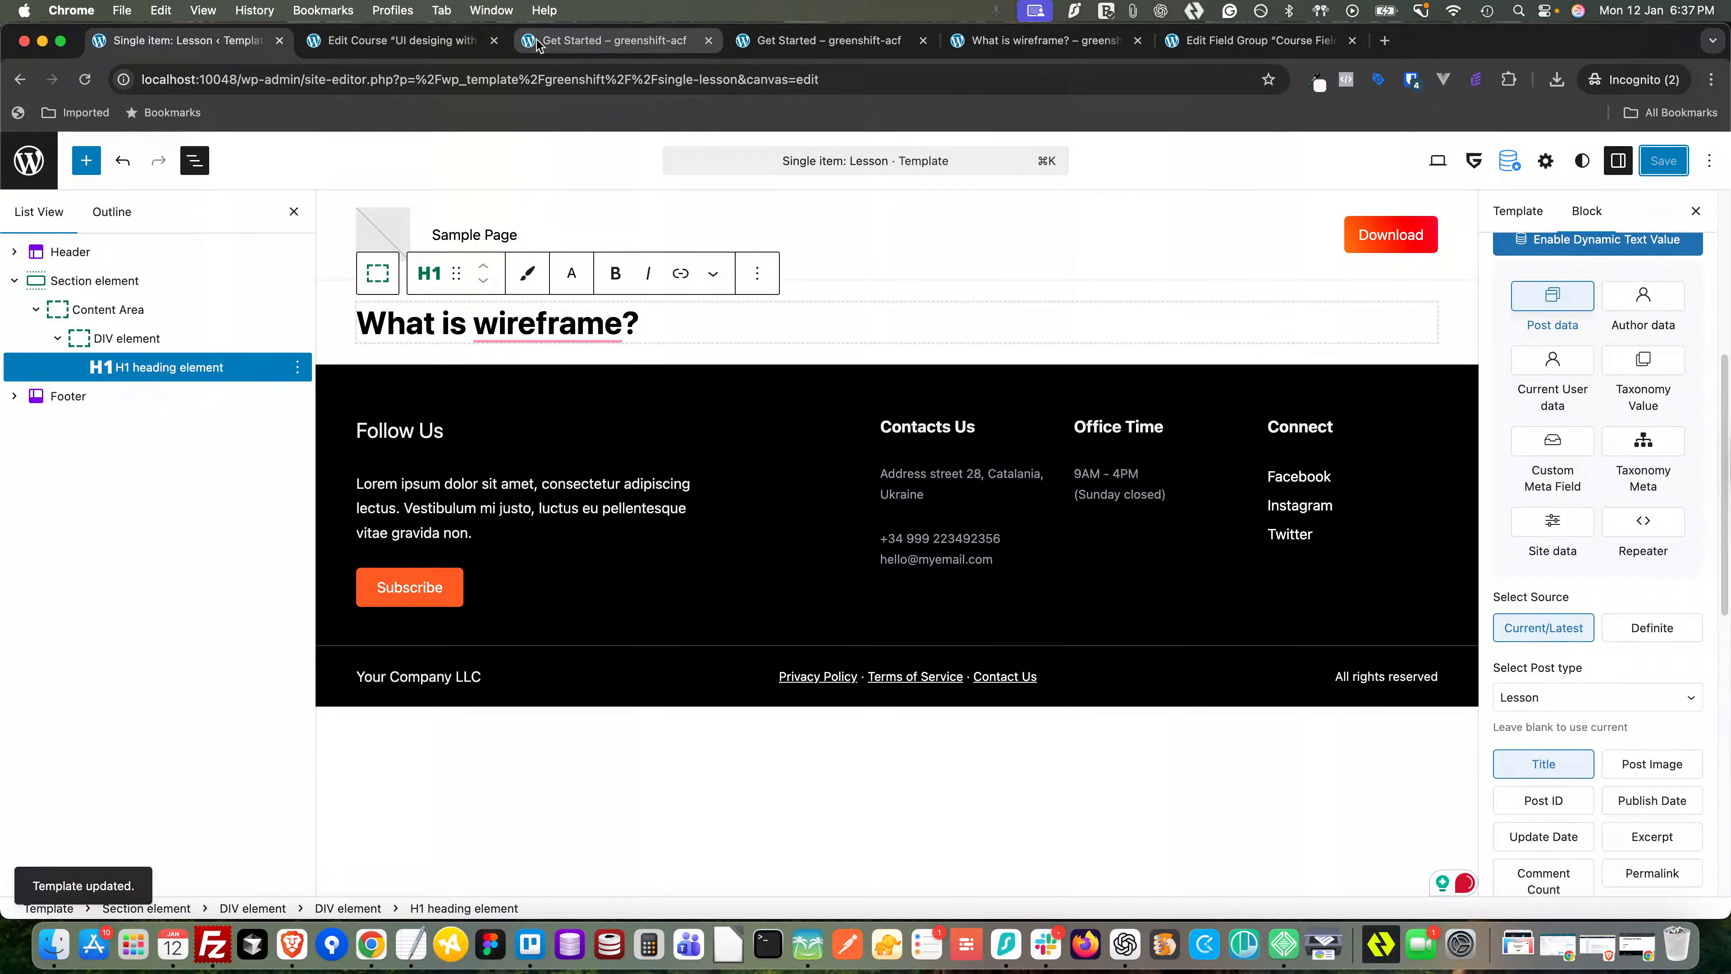
pyautogui.click(565, 43)
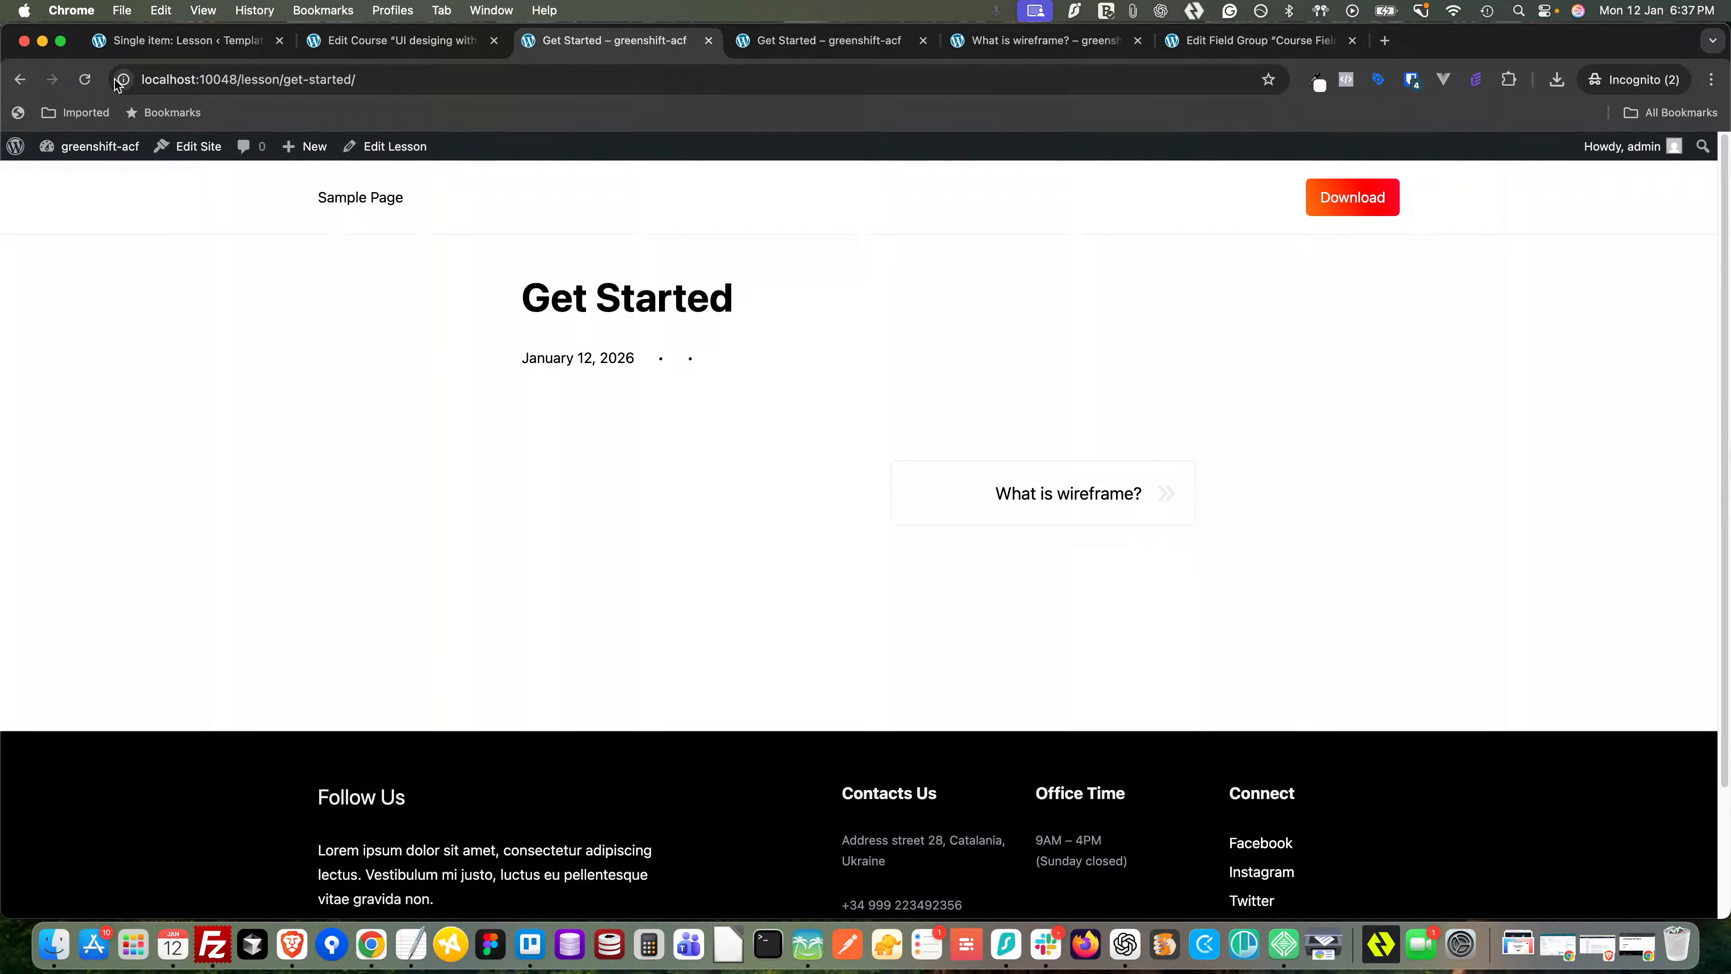
pyautogui.click(85, 79)
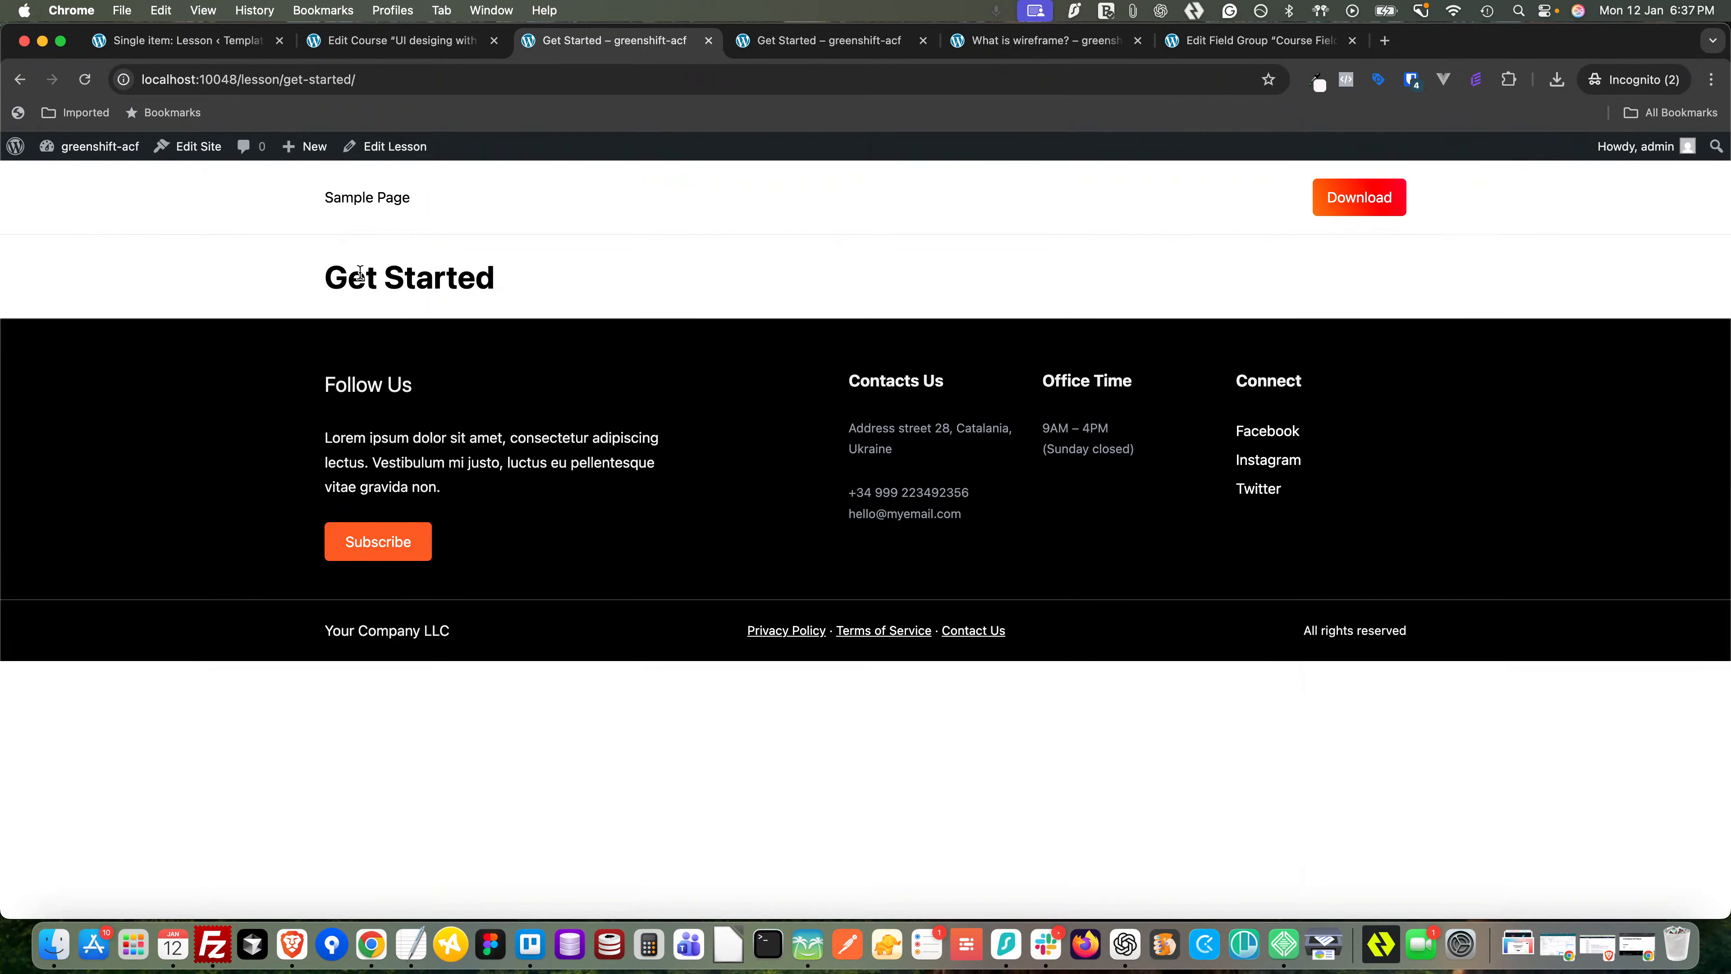
# - Return to the lesson template and add a second DIV element to the Content Area, below the heading's DIV
pyautogui.click(223, 42)
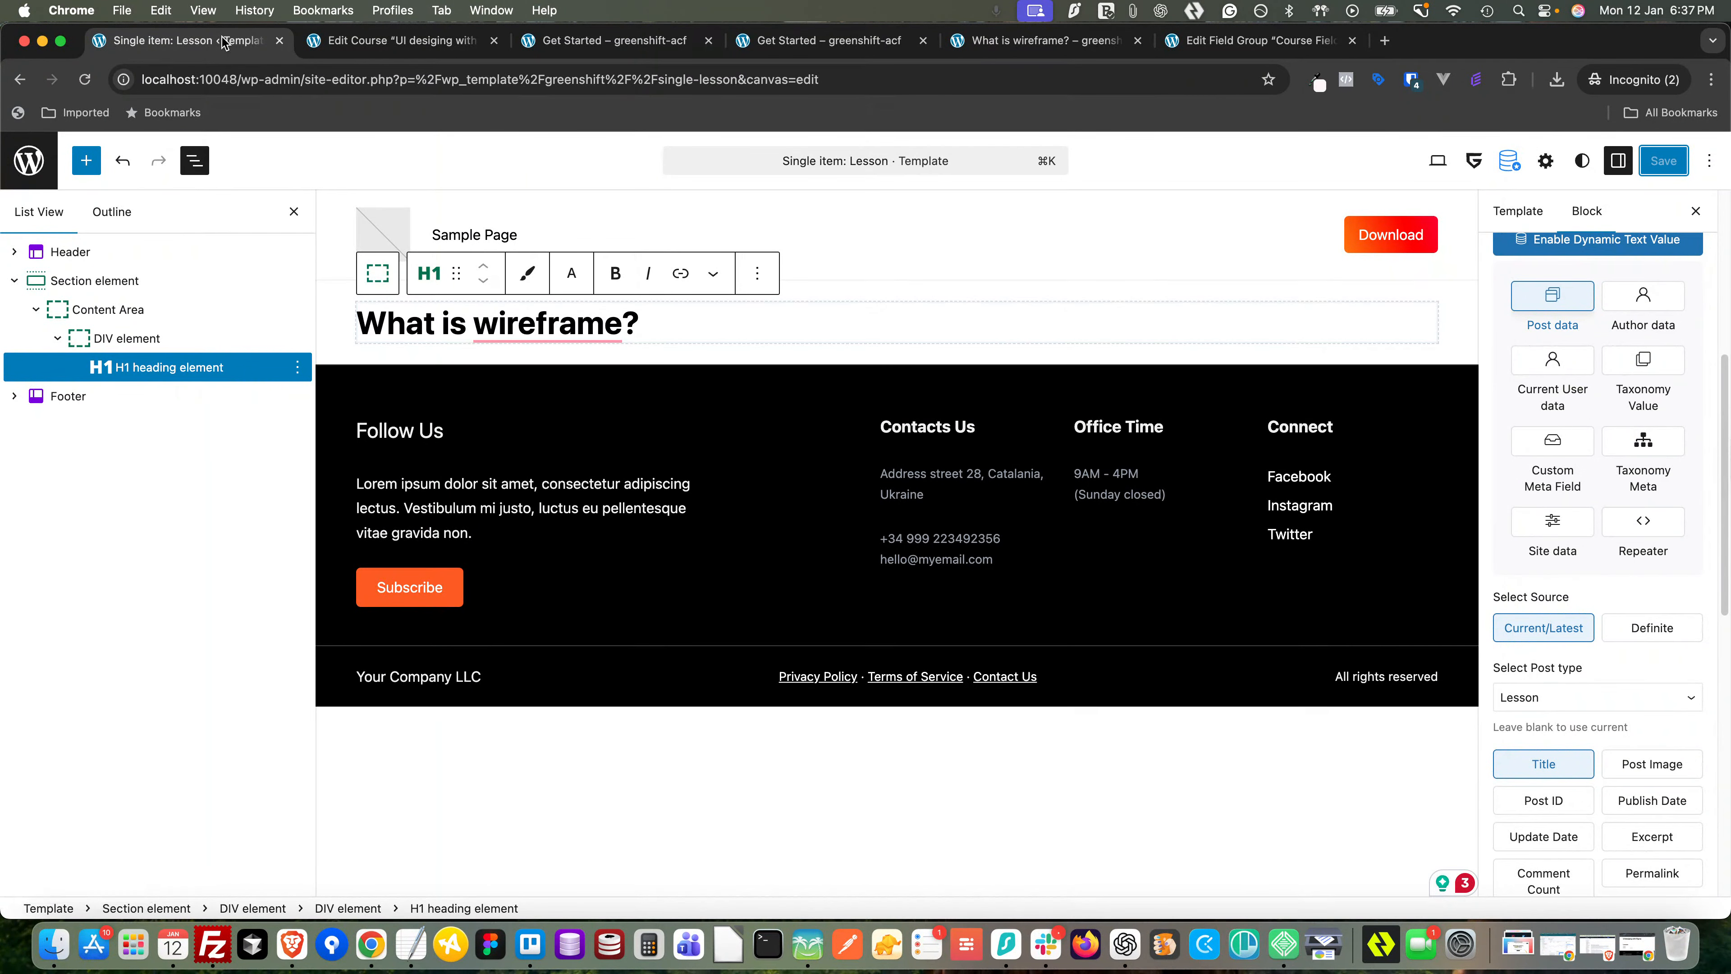
pyautogui.click(59, 338)
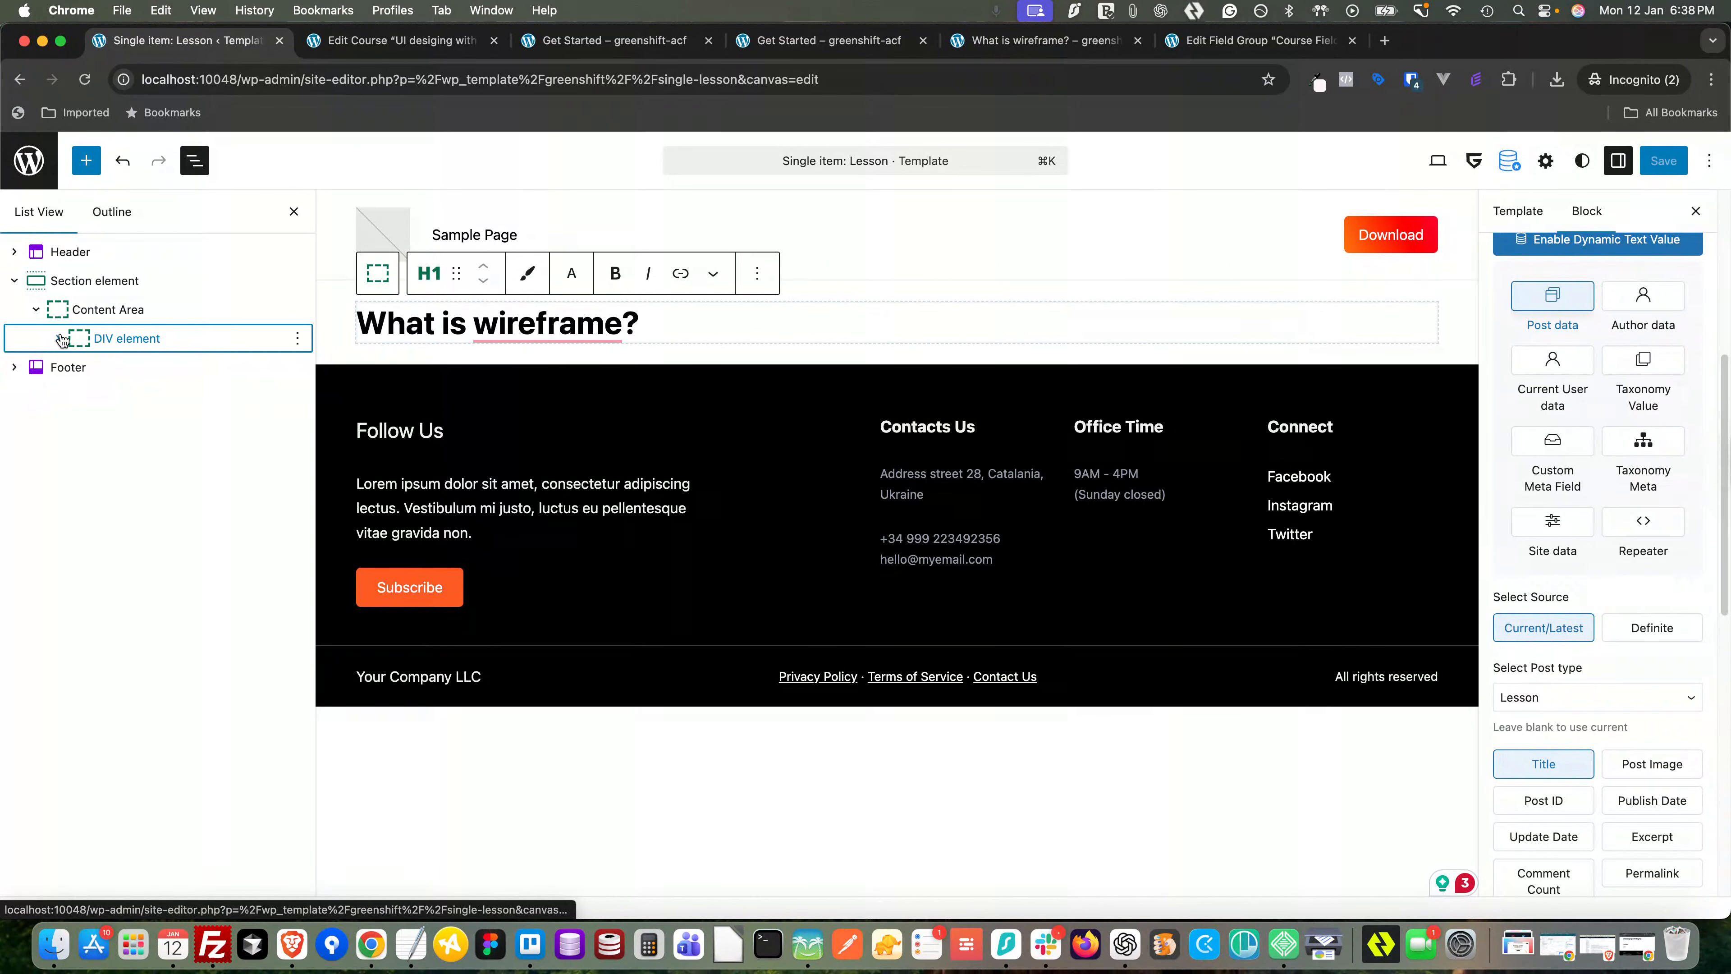
pyautogui.click(108, 309)
pyautogui.click(1426, 353)
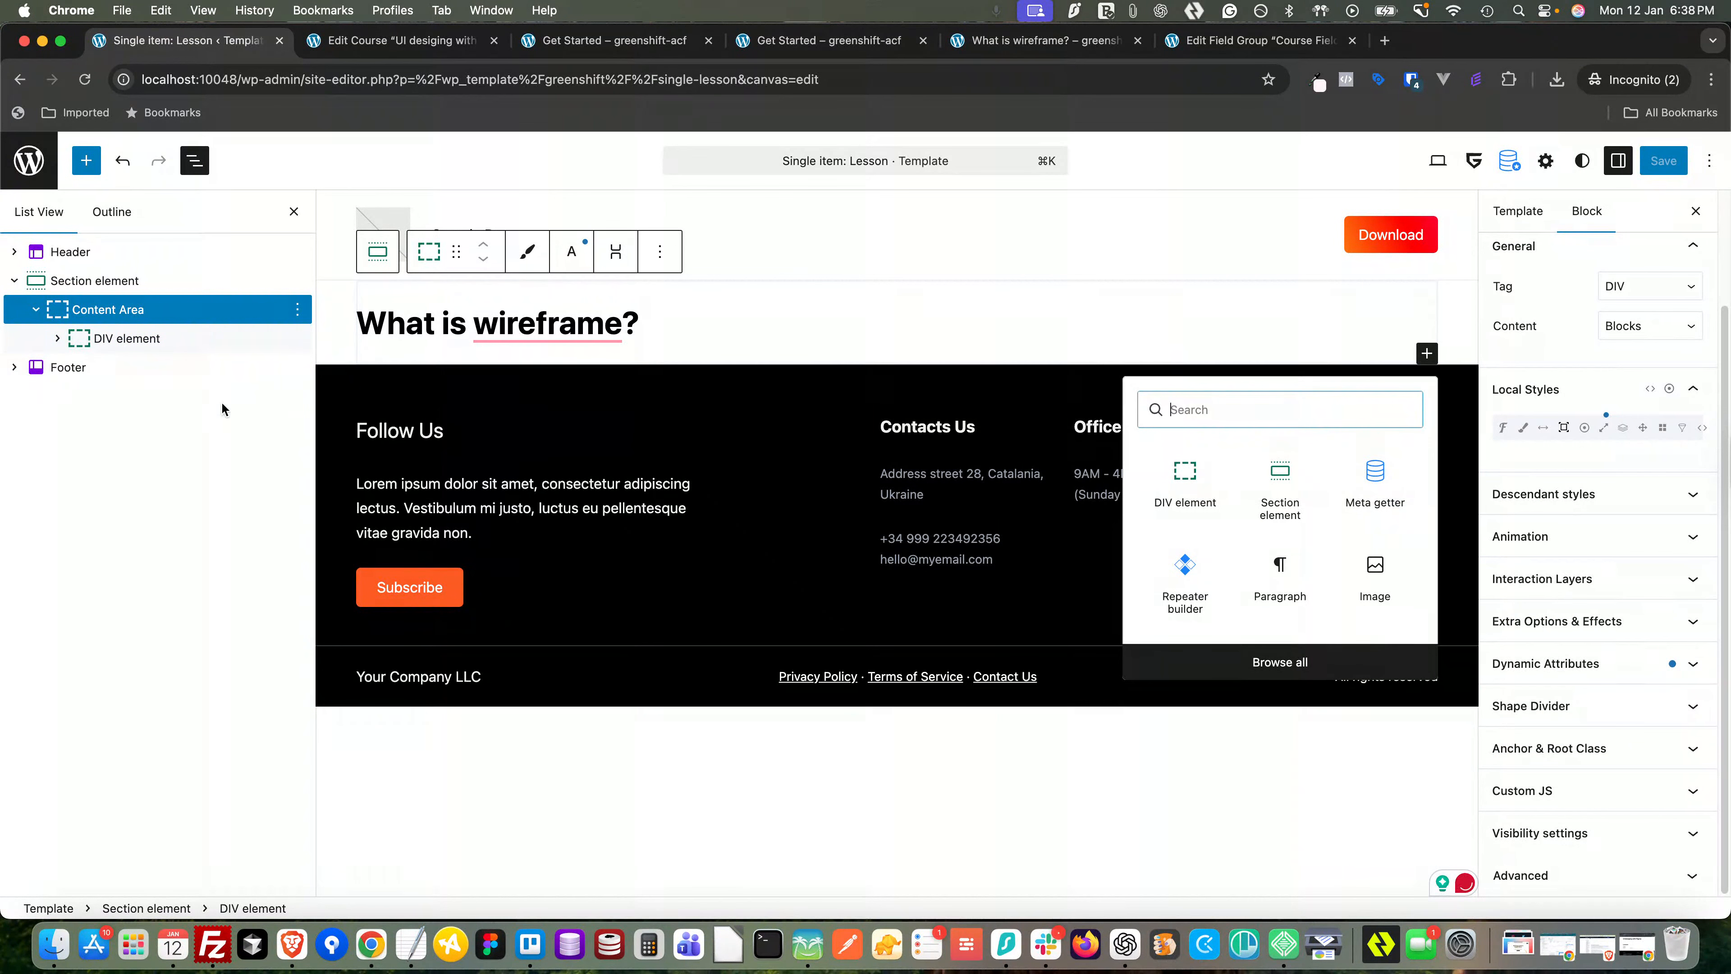
pyautogui.click(1186, 481)
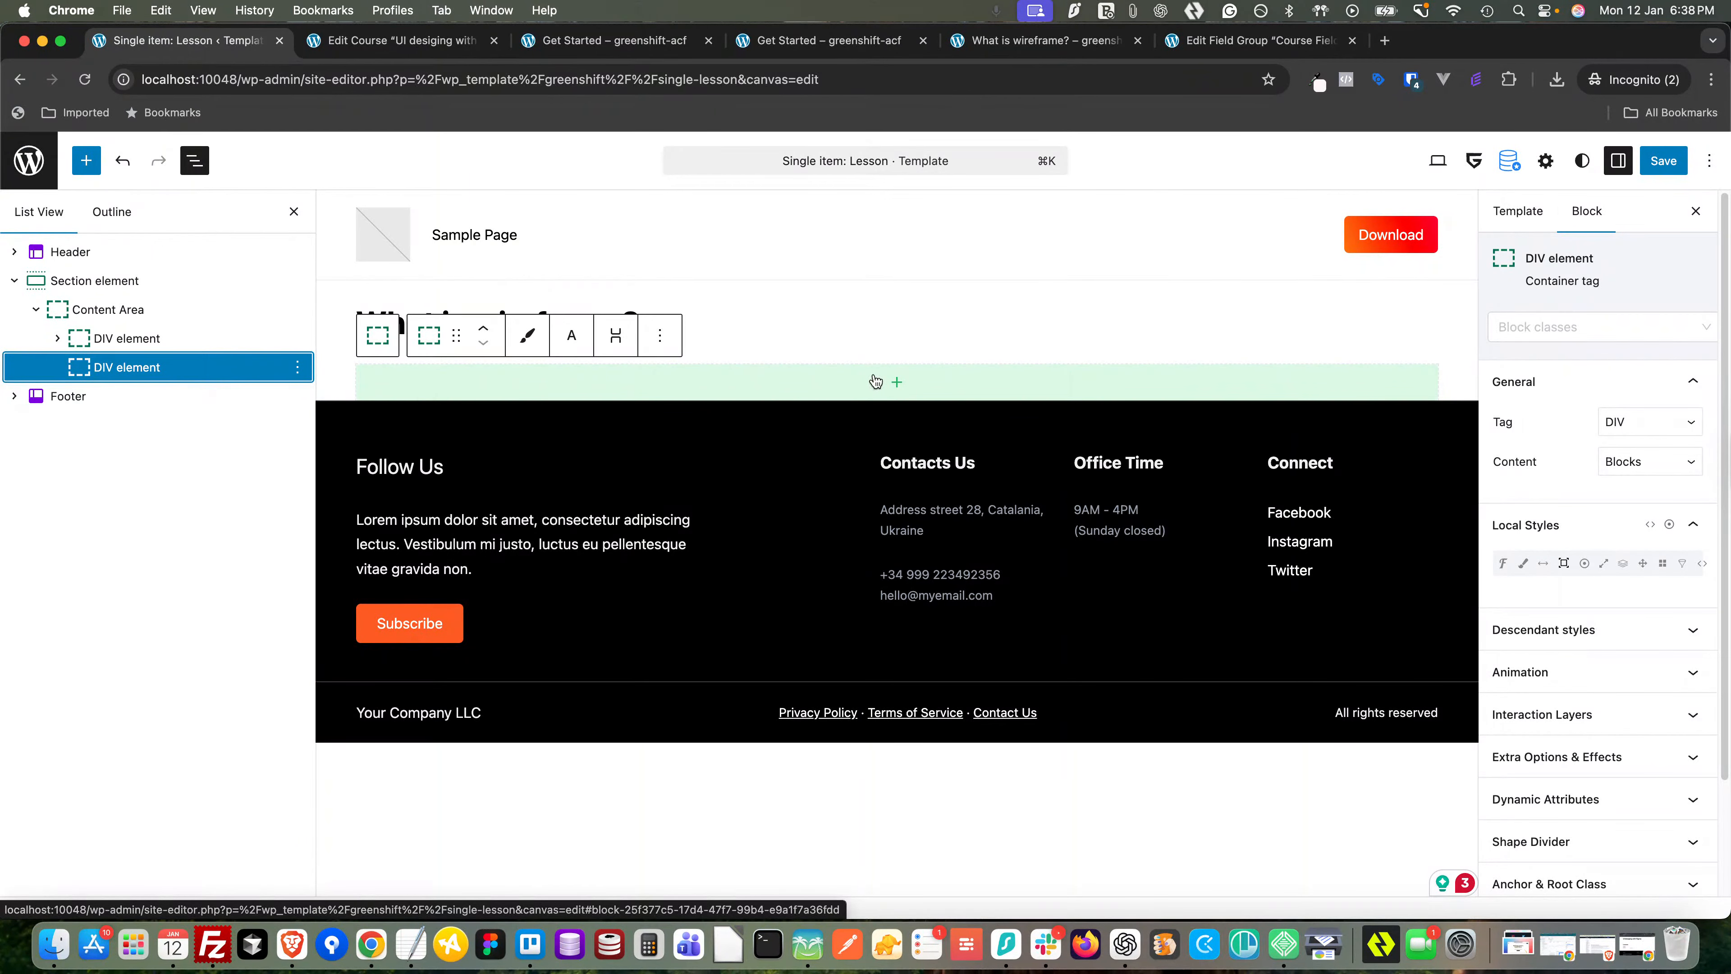
# - Nest a DIV element inside the second DIV and place another DIV element within that one
pyautogui.click(894, 382)
pyautogui.click(815, 519)
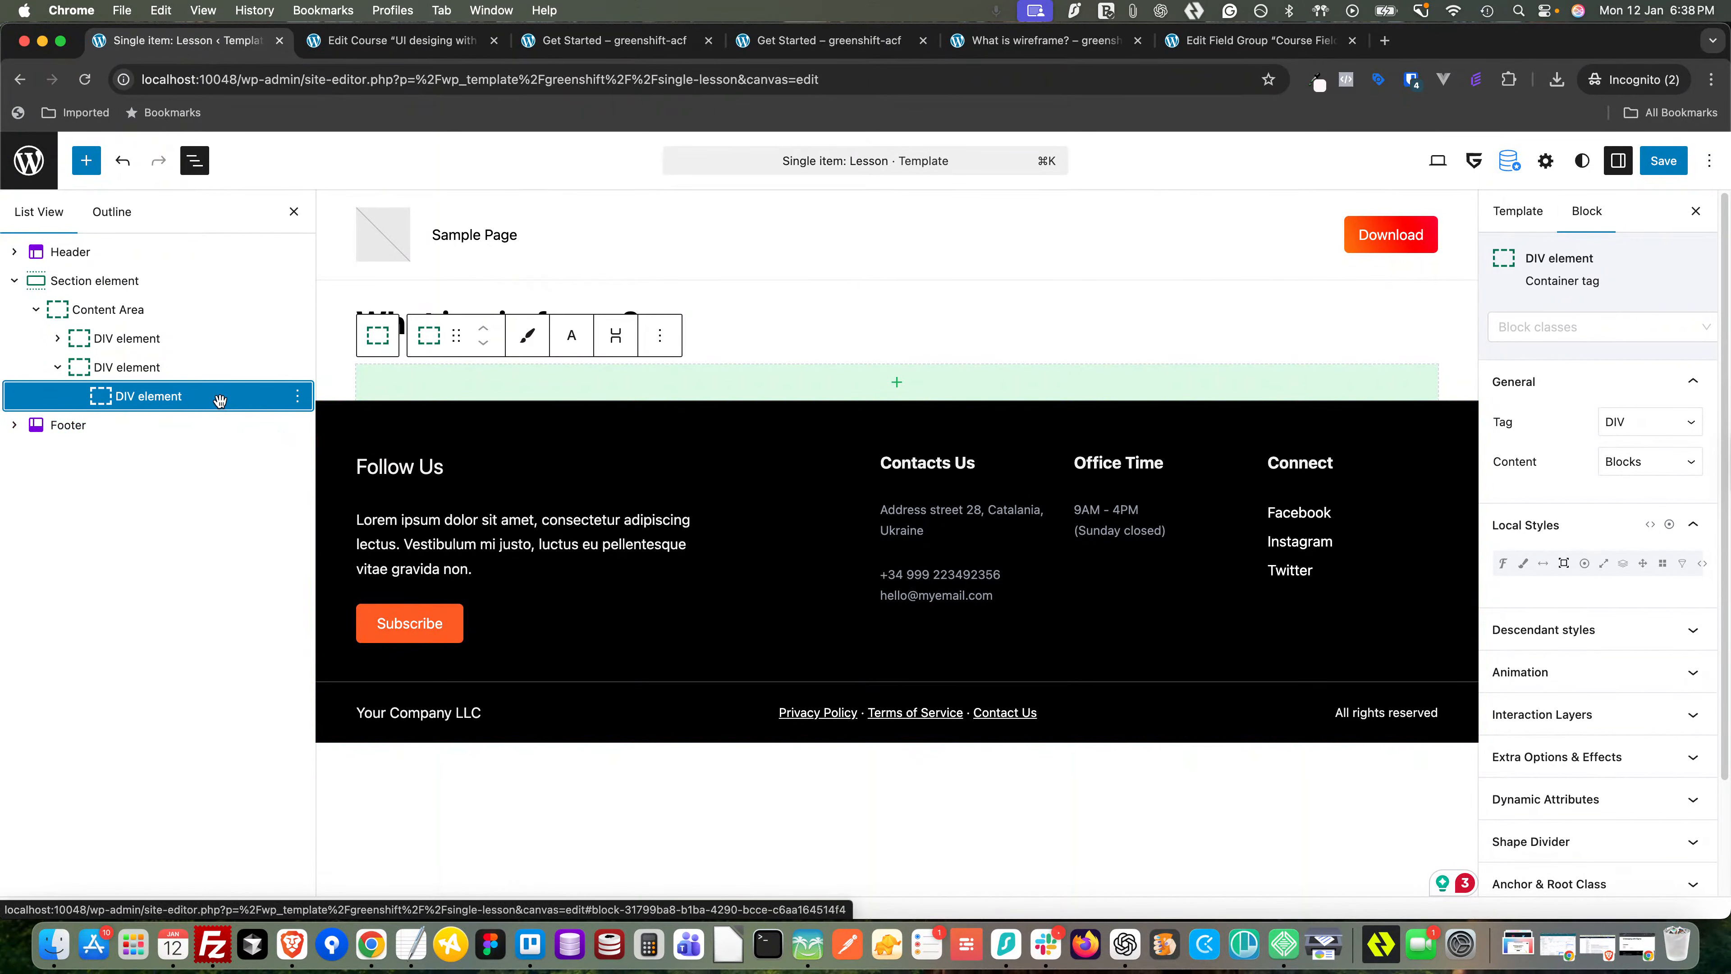
pyautogui.click(898, 382)
pyautogui.click(813, 516)
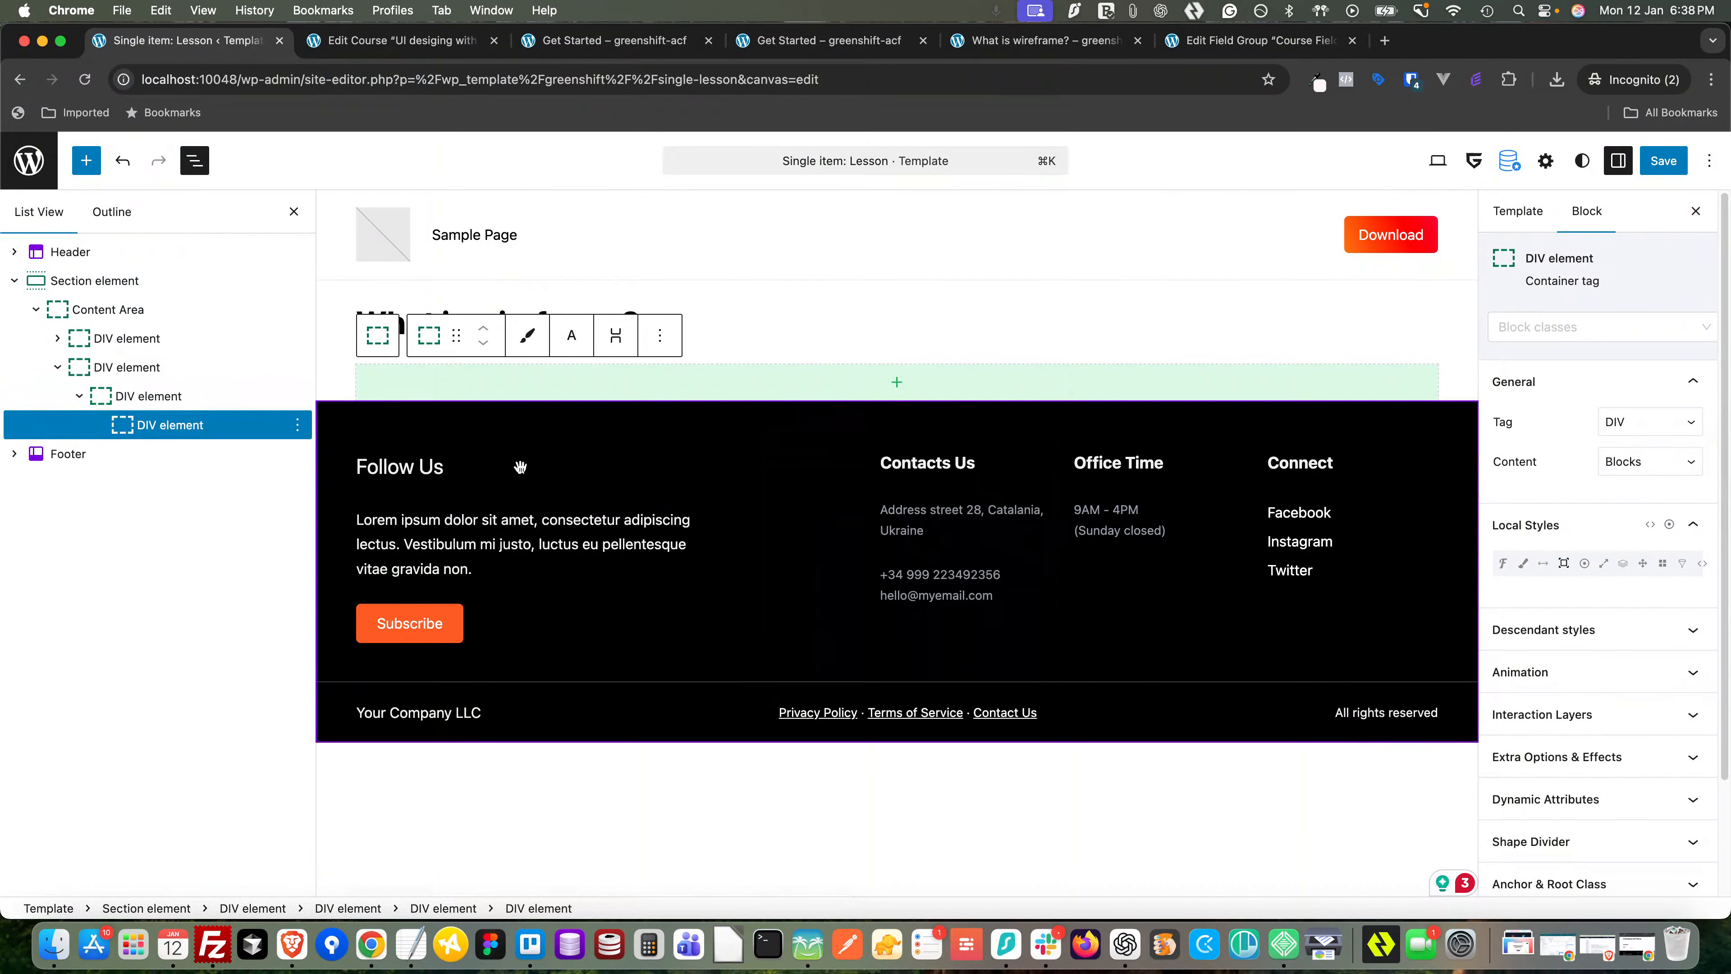
# - Add another DIV element inside the innermost DIV and move it out so both are siblings under the same parent DIV
pyautogui.click(208, 405)
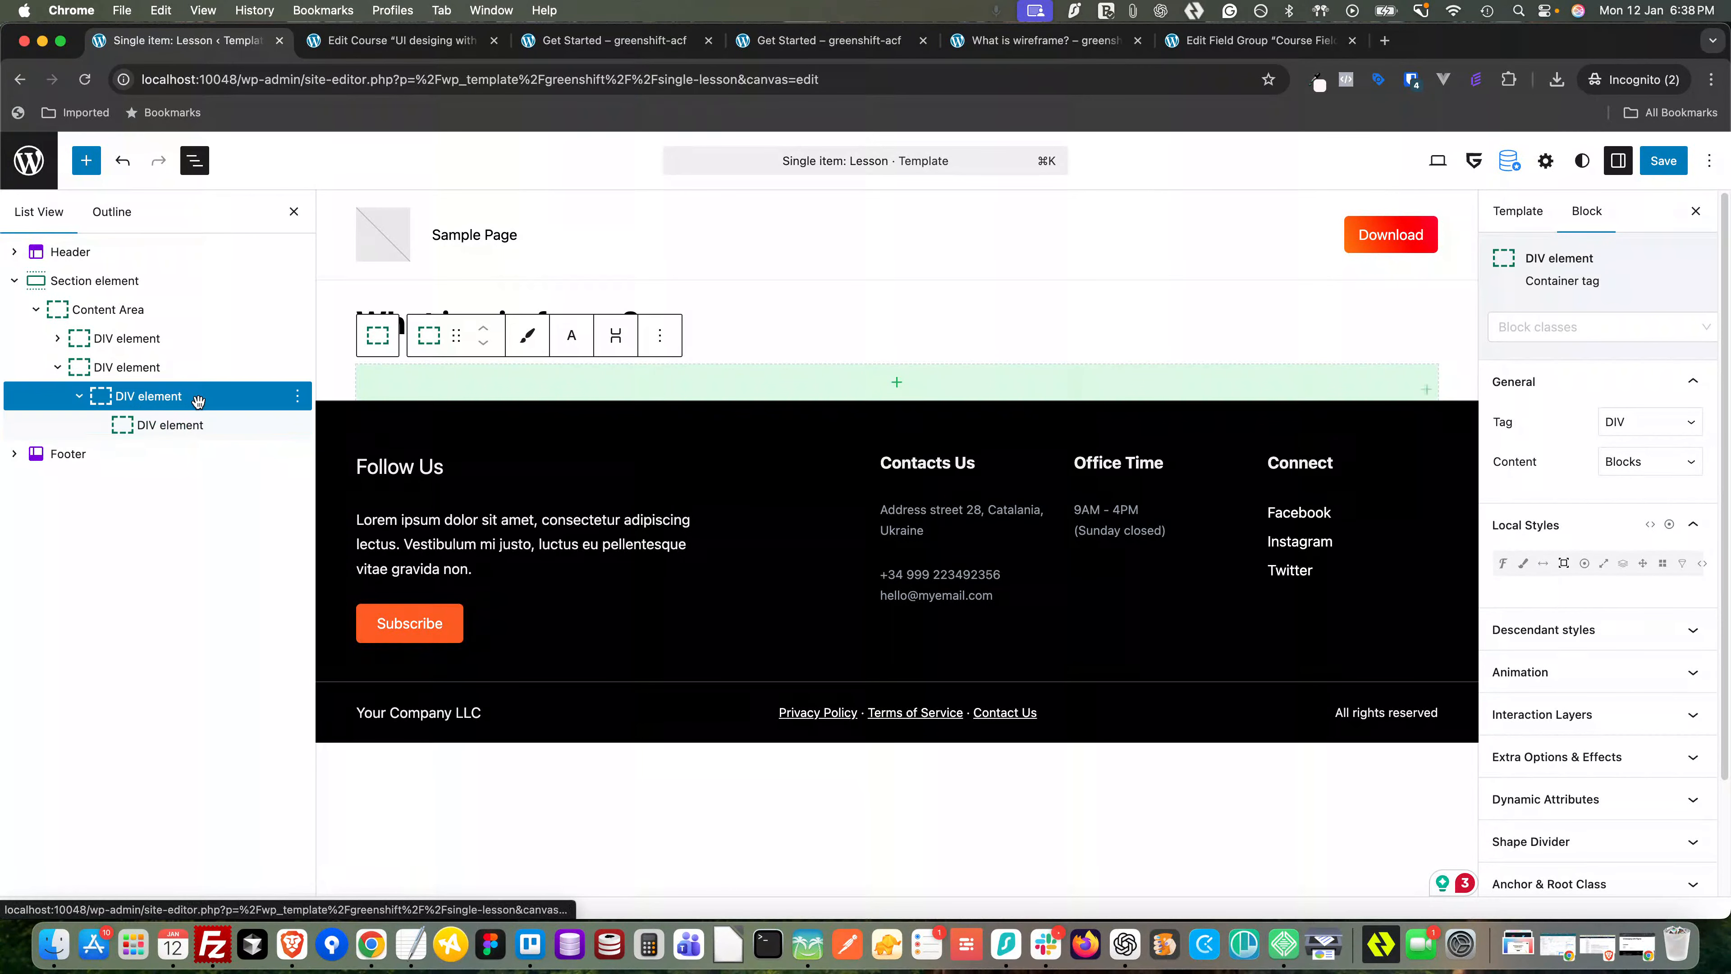
pyautogui.click(897, 382)
pyautogui.click(802, 520)
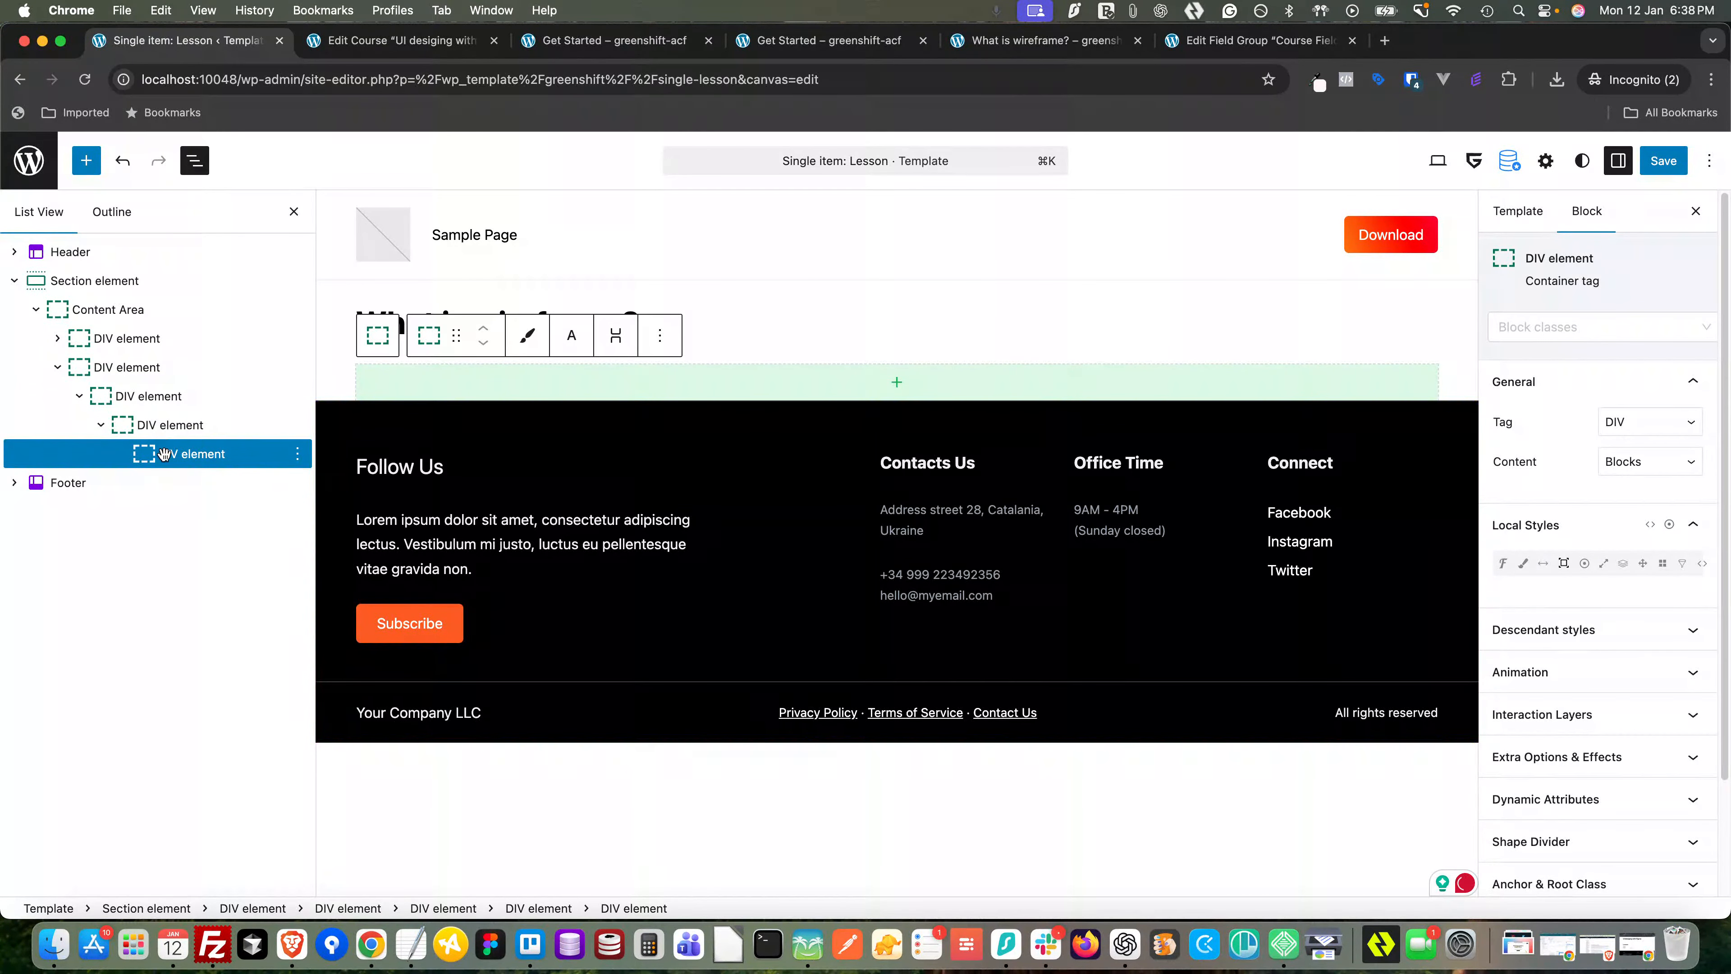
pyautogui.moveTo(163, 451); pyautogui.dragTo(135, 418)
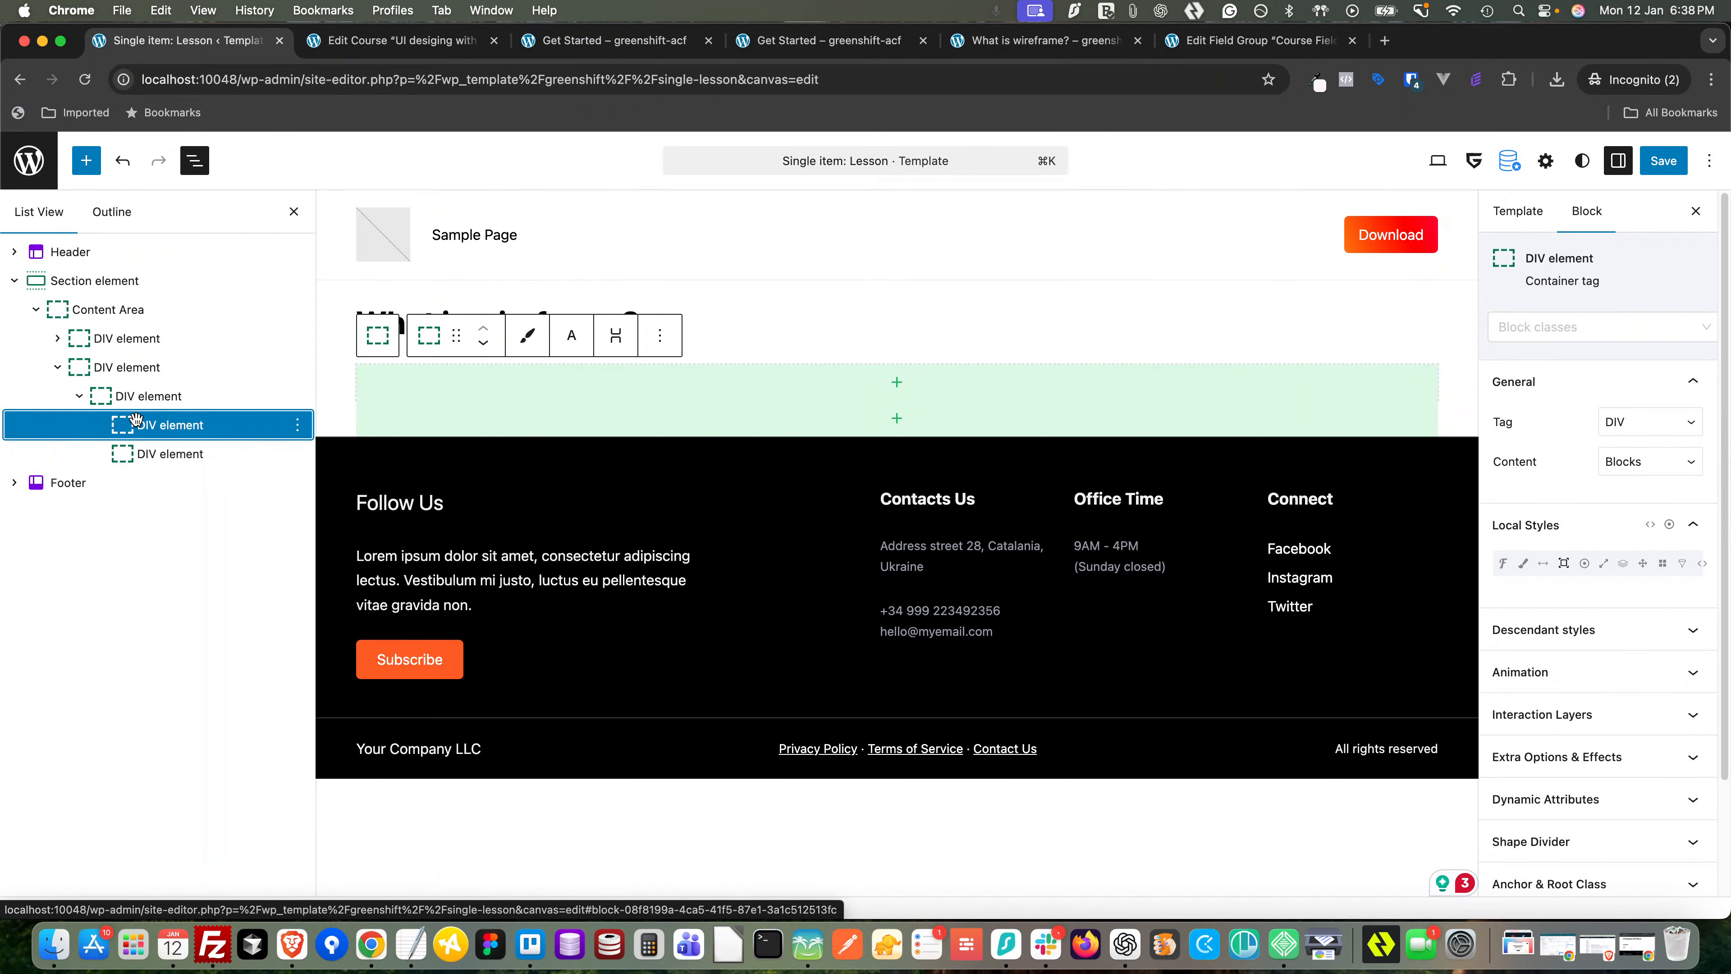
# - Set the first of the two sibling DIV elements to Text content and change its tag to P
pyautogui.click(146, 398)
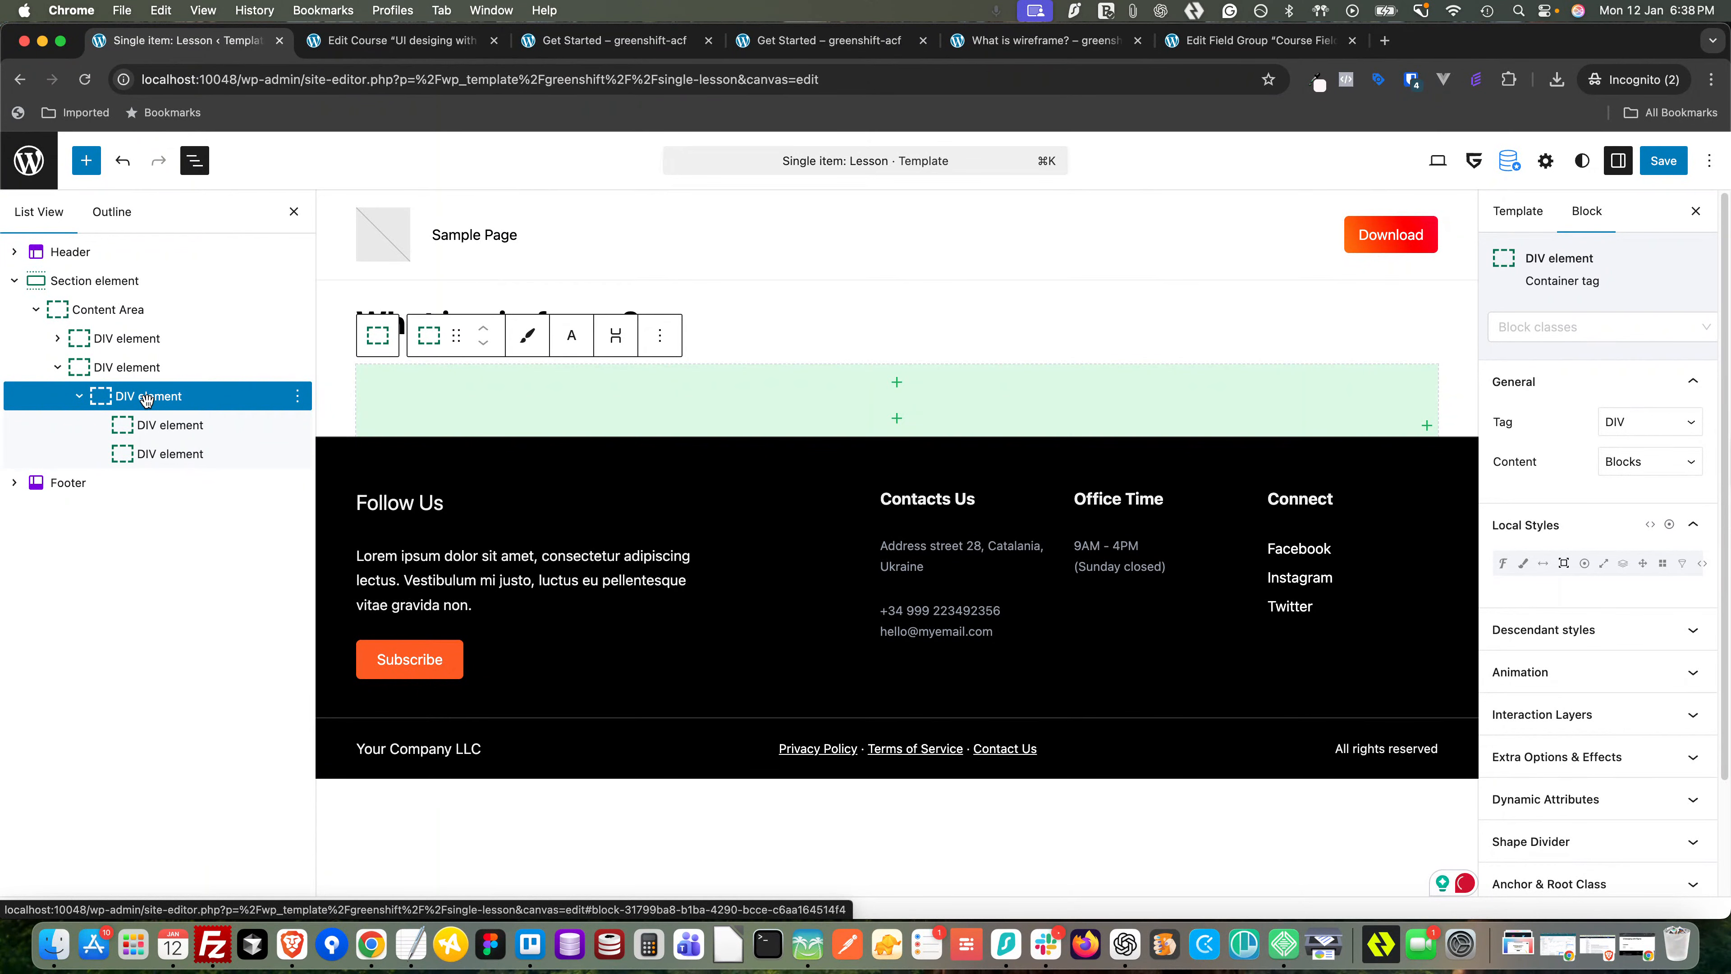
pyautogui.click(168, 427)
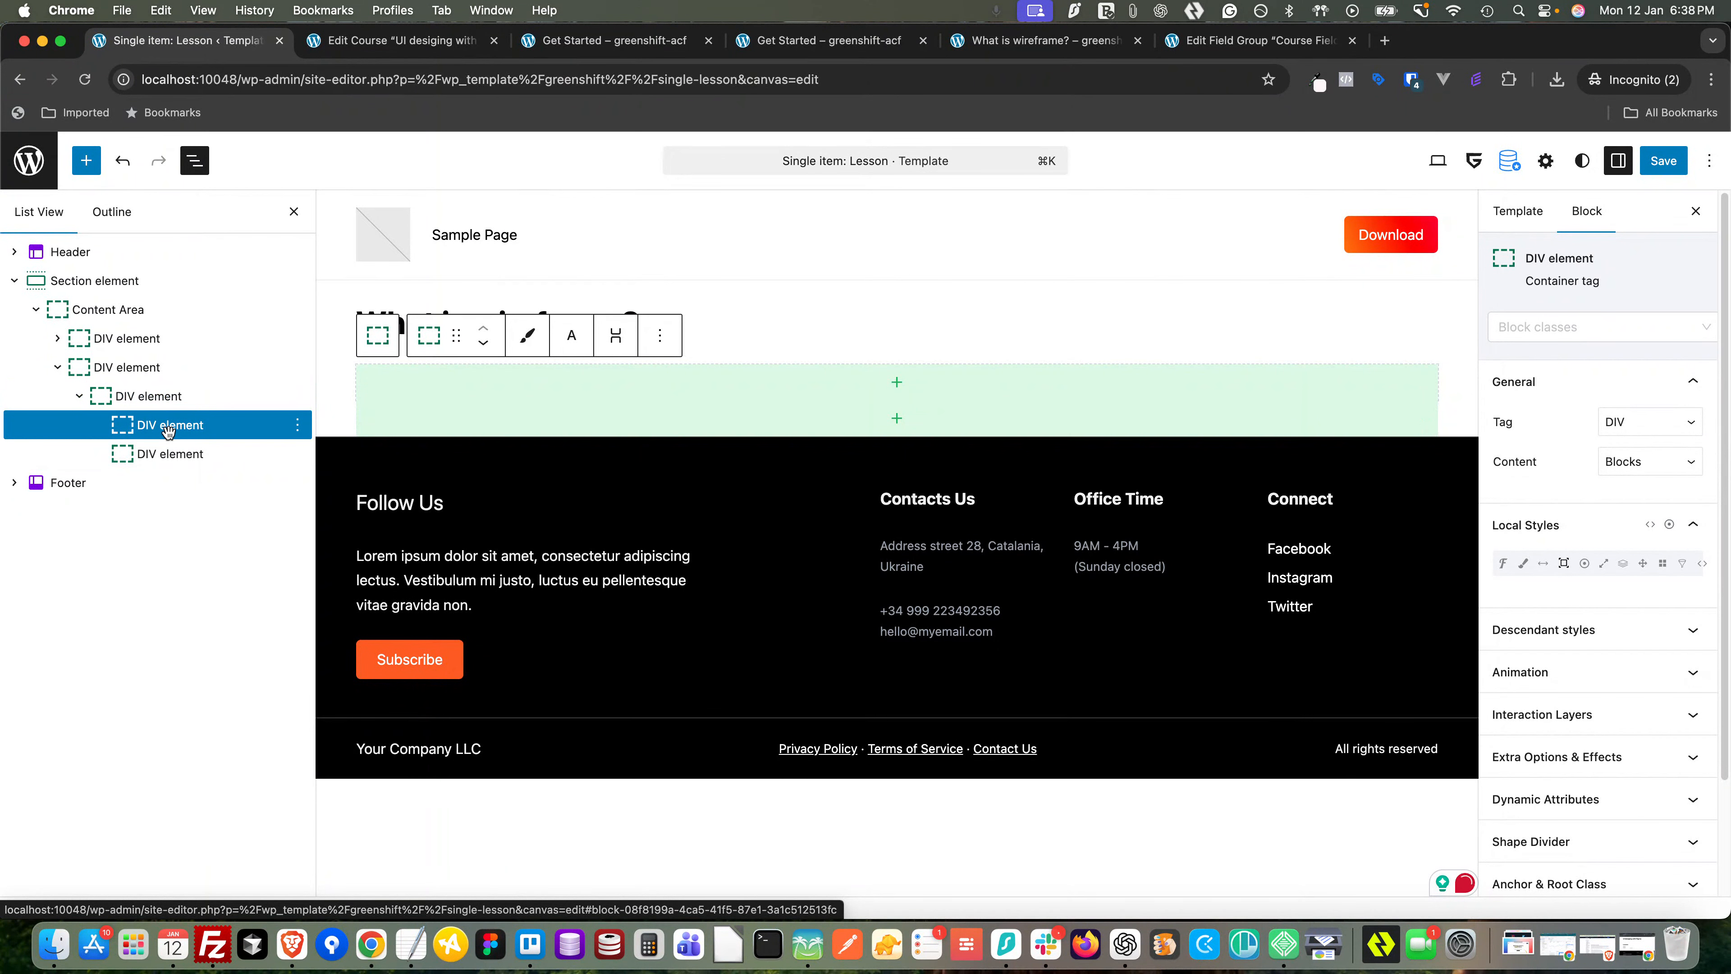
pyautogui.click(1636, 461)
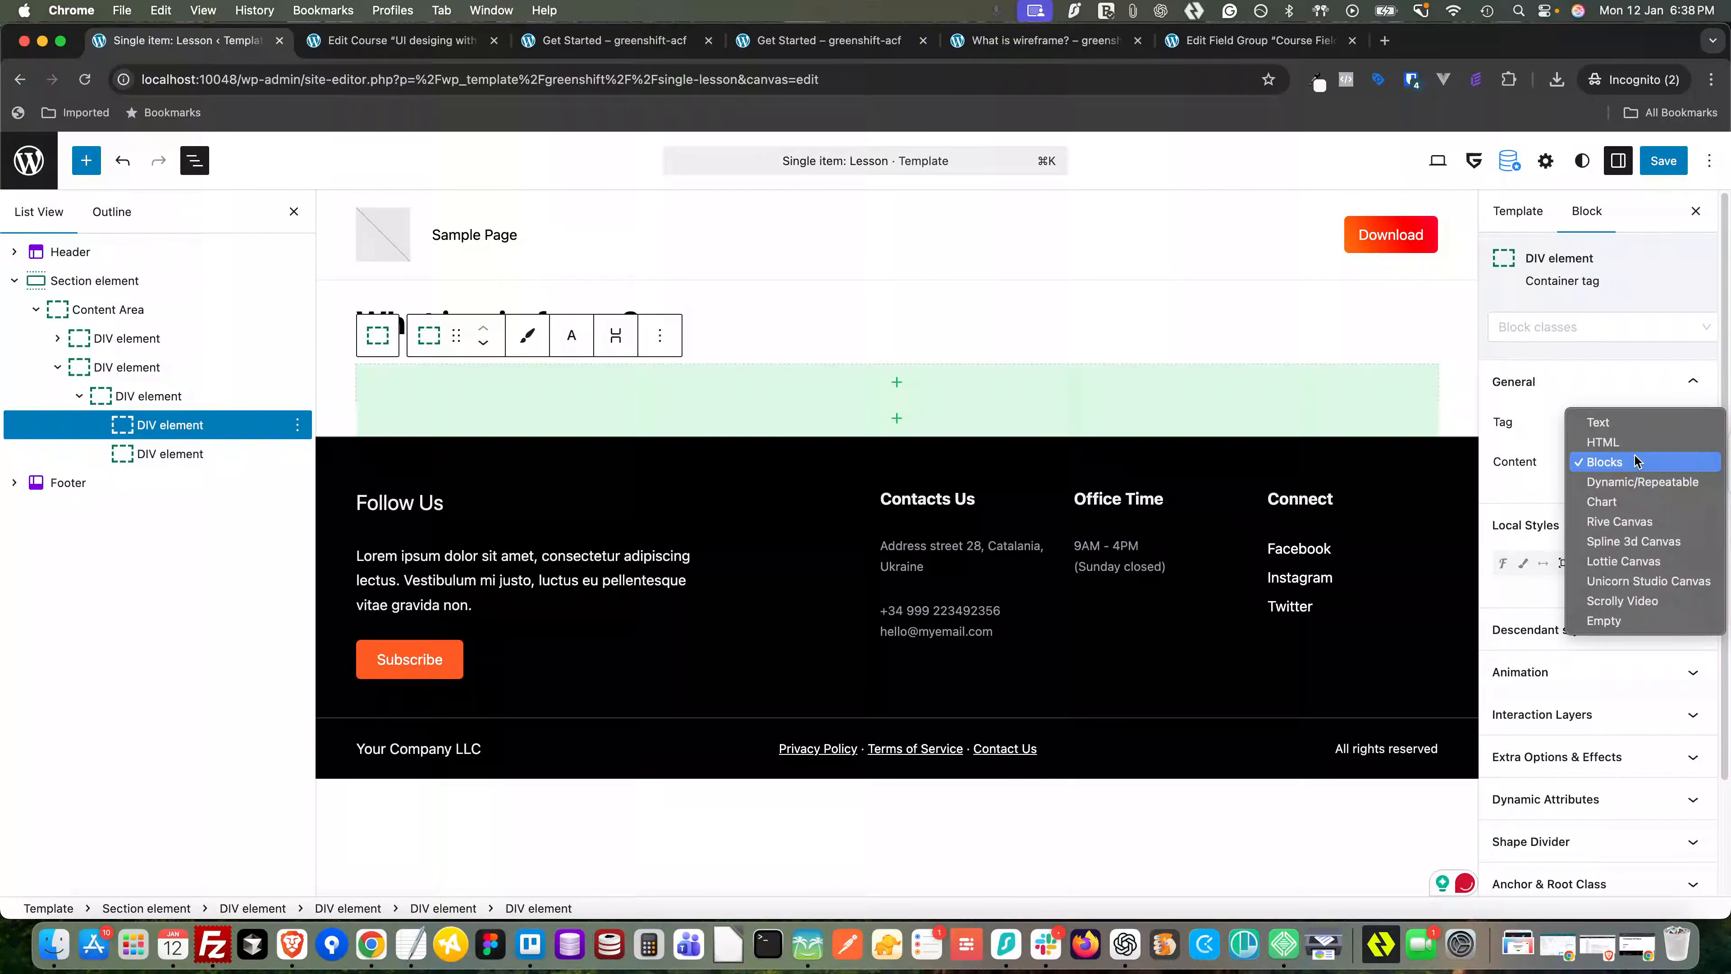
pyautogui.click(1601, 422)
pyautogui.click(1632, 426)
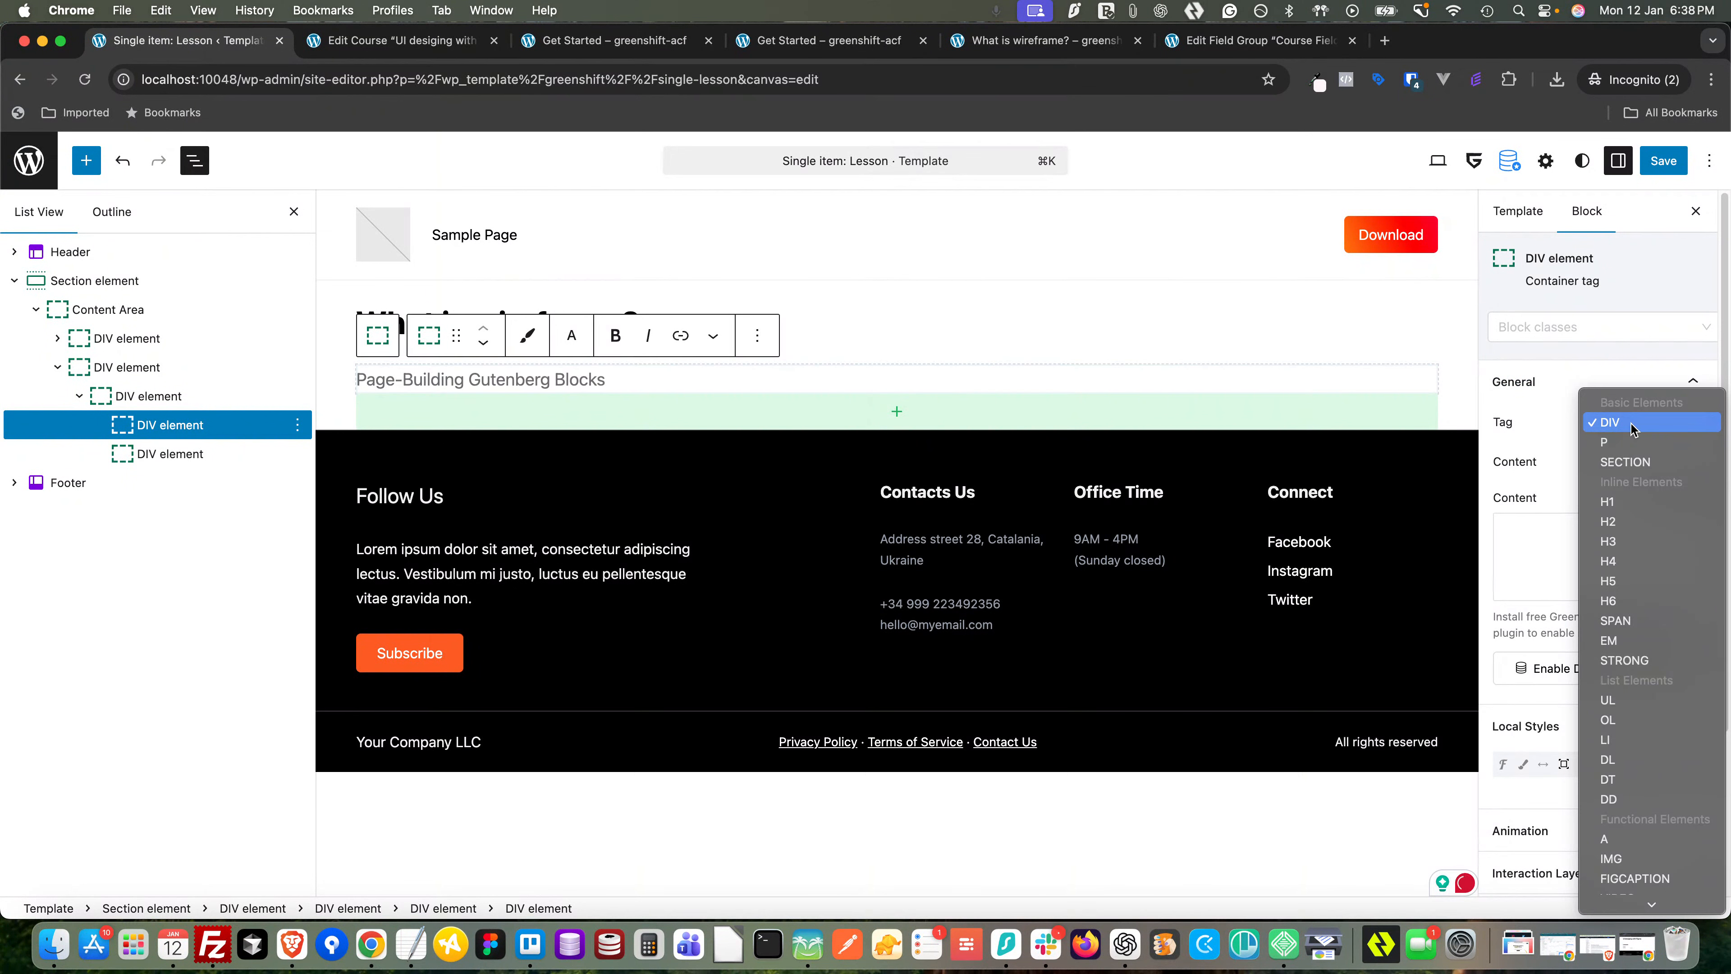
pyautogui.click(1619, 443)
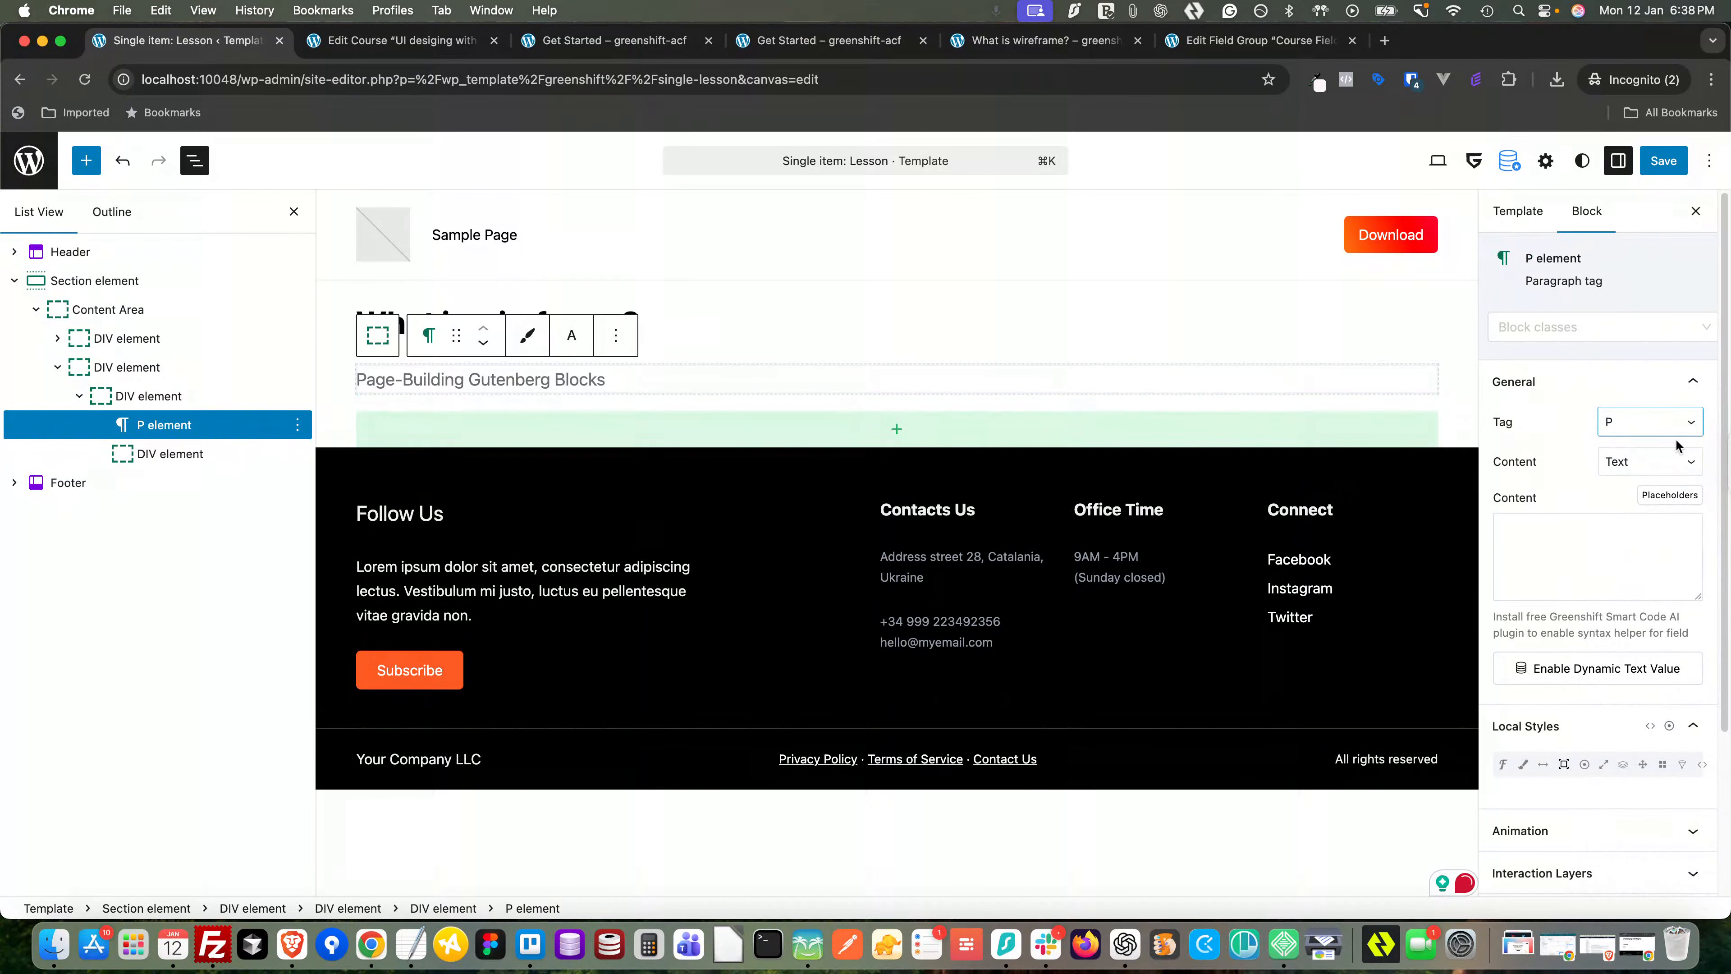
# - Change the tag of the second of the two sibling elements from DIV to P
pyautogui.click(202, 455)
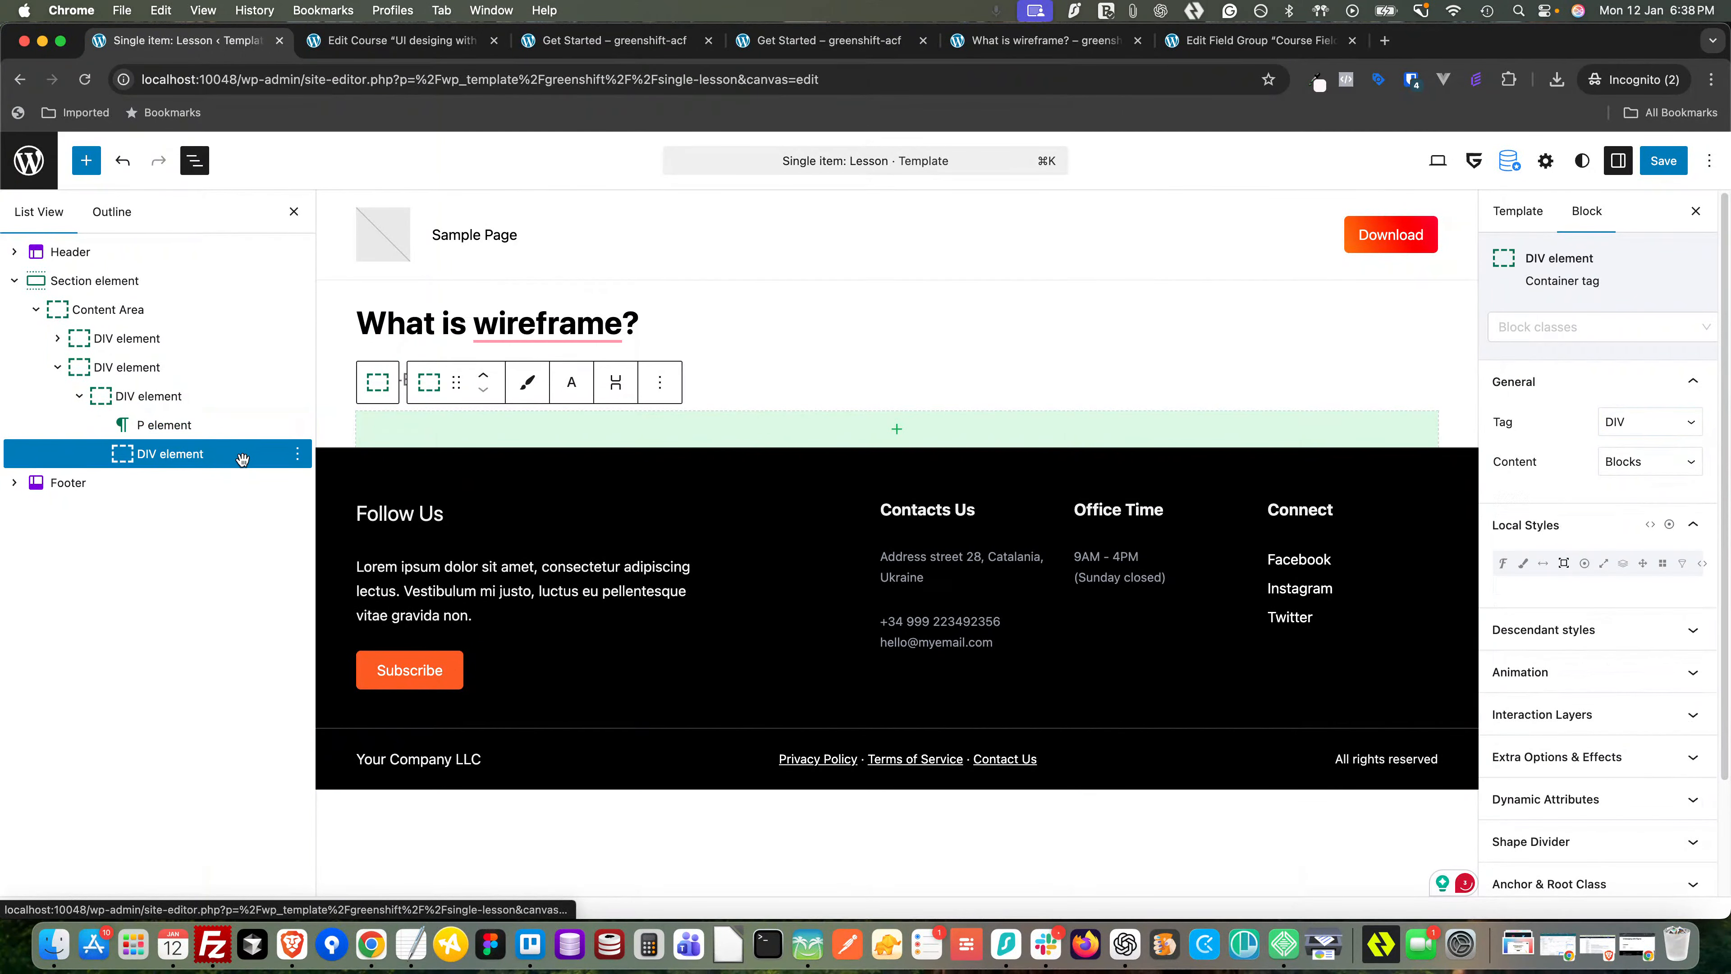
pyautogui.click(1632, 420)
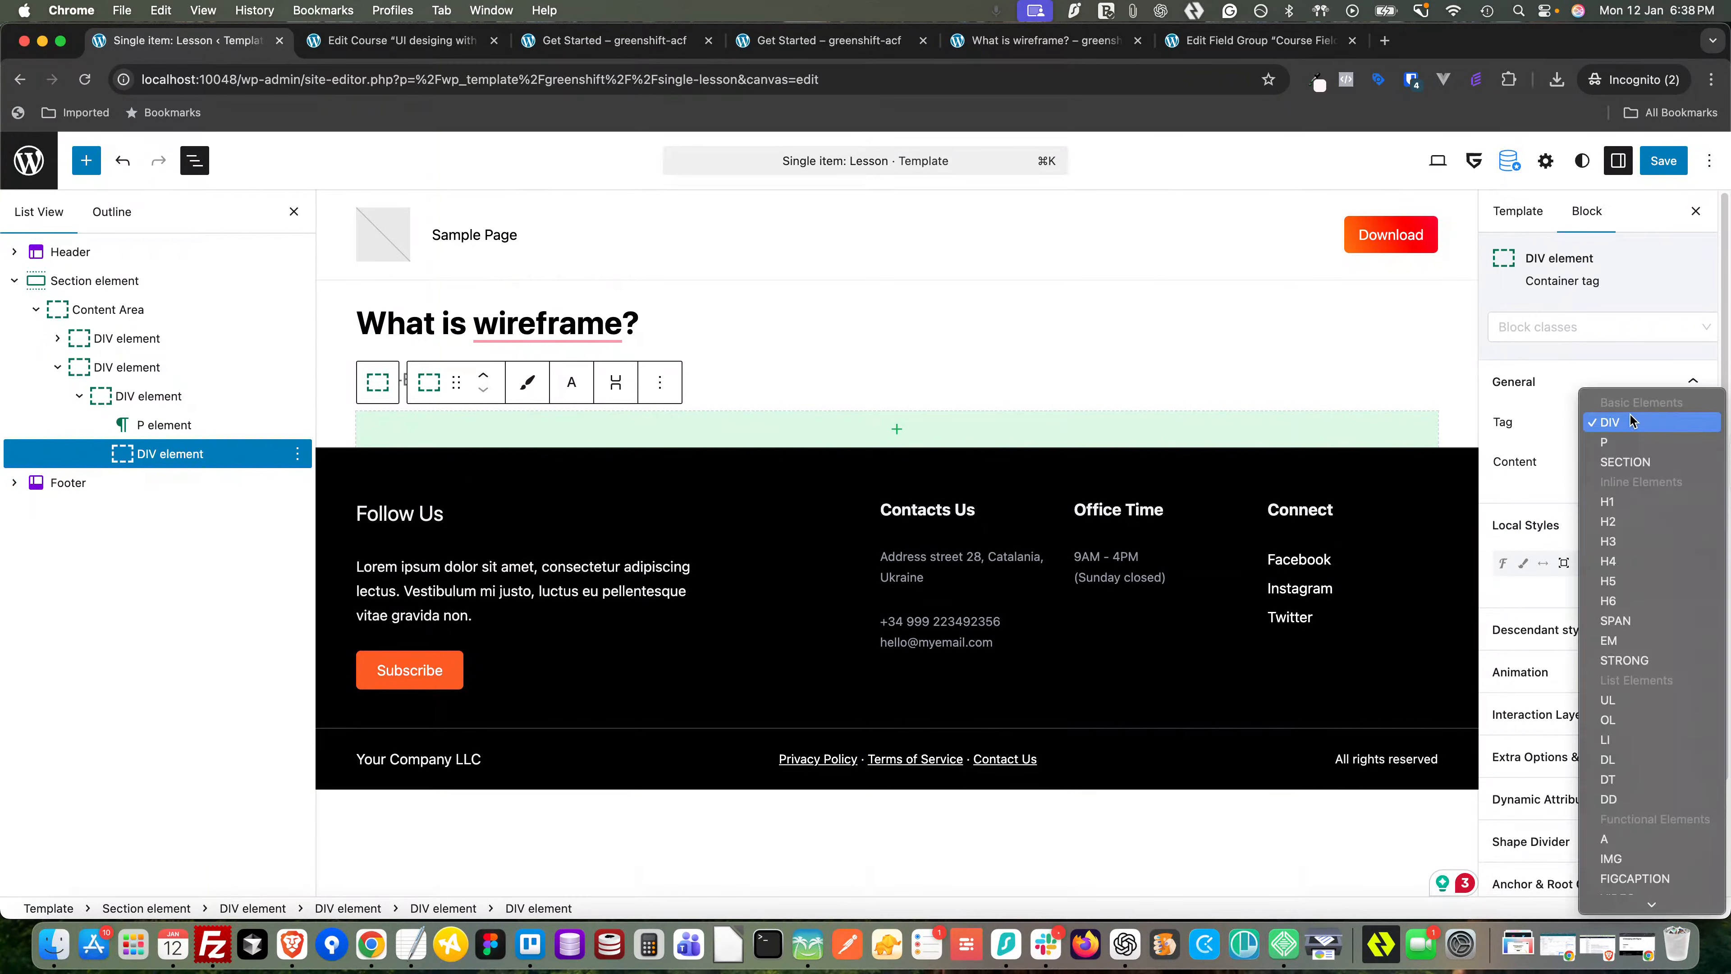
pyautogui.click(1621, 443)
# - Enter "Duration" as the text content of the first P element
pyautogui.click(184, 426)
pyautogui.click(1592, 544)
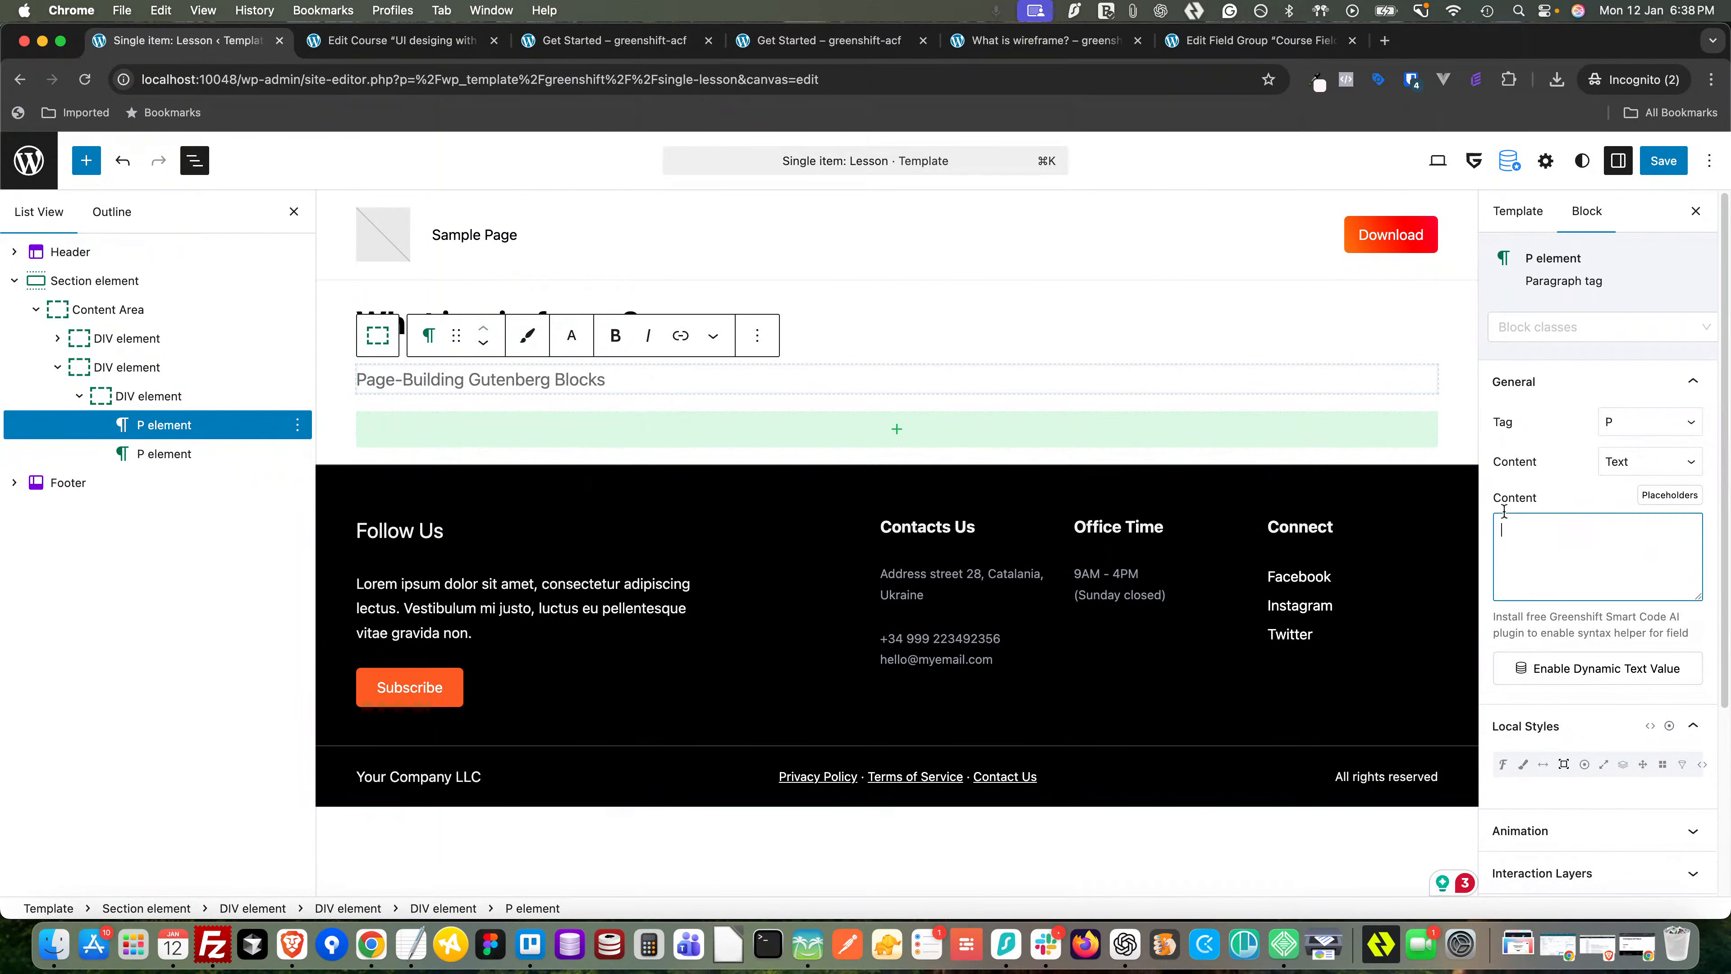
pyautogui.click(157, 427)
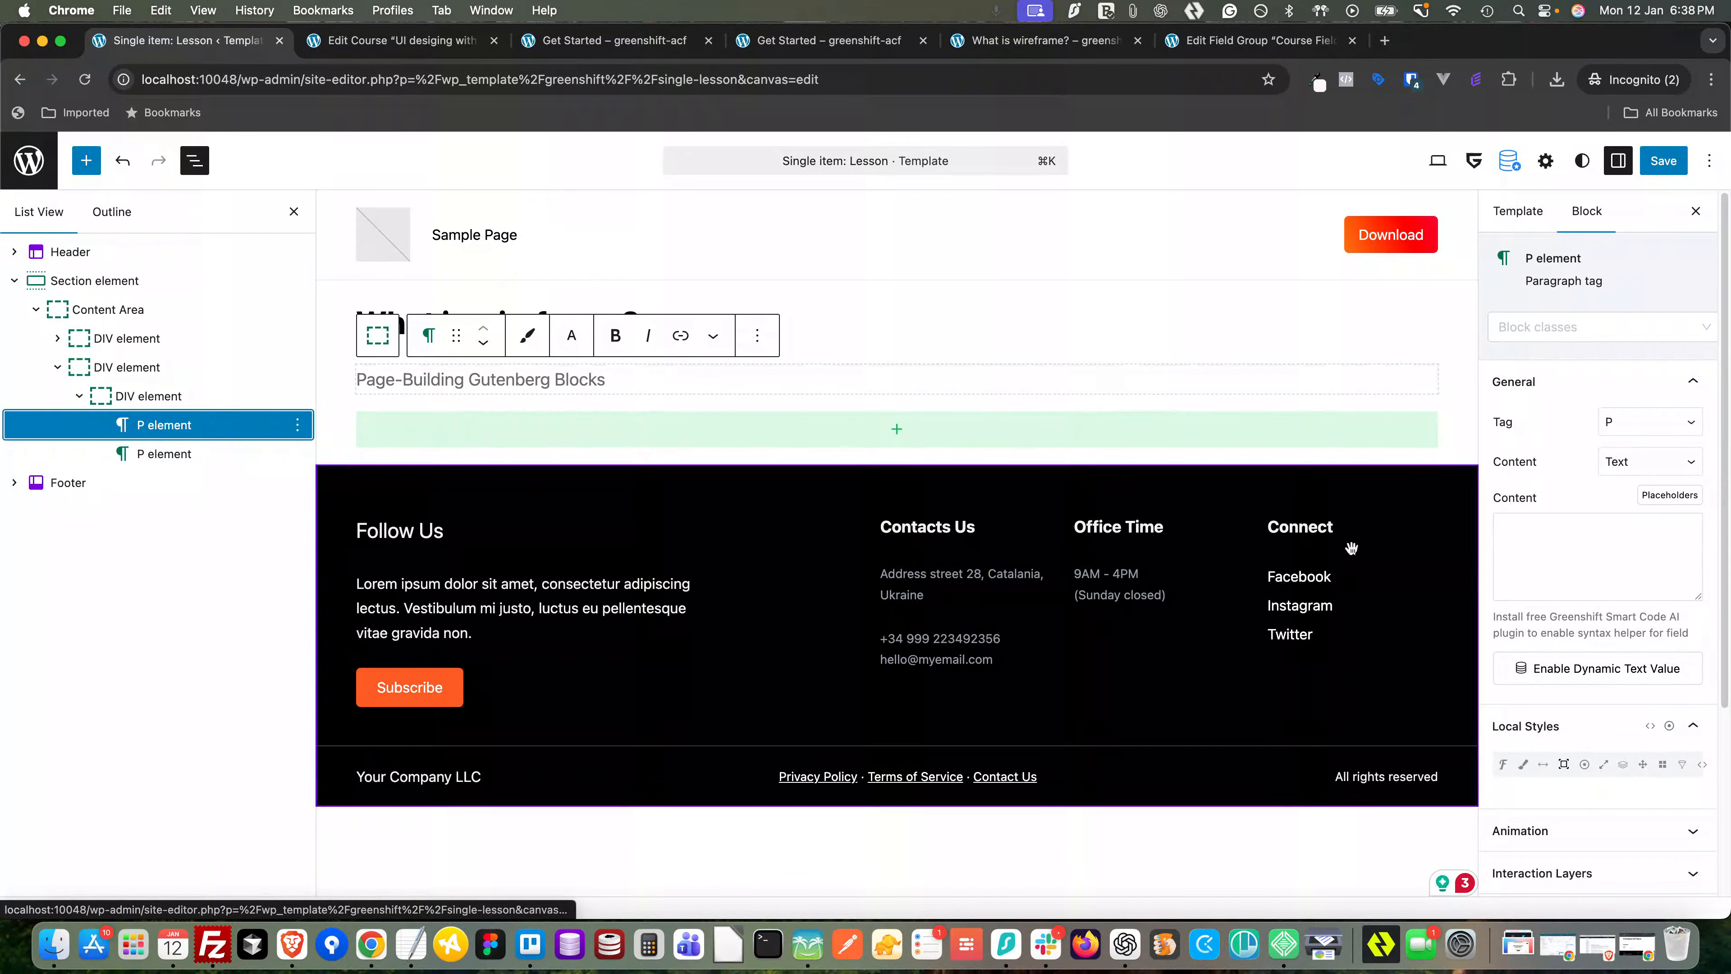
pyautogui.click(1520, 539)
pyautogui.write('Dura')
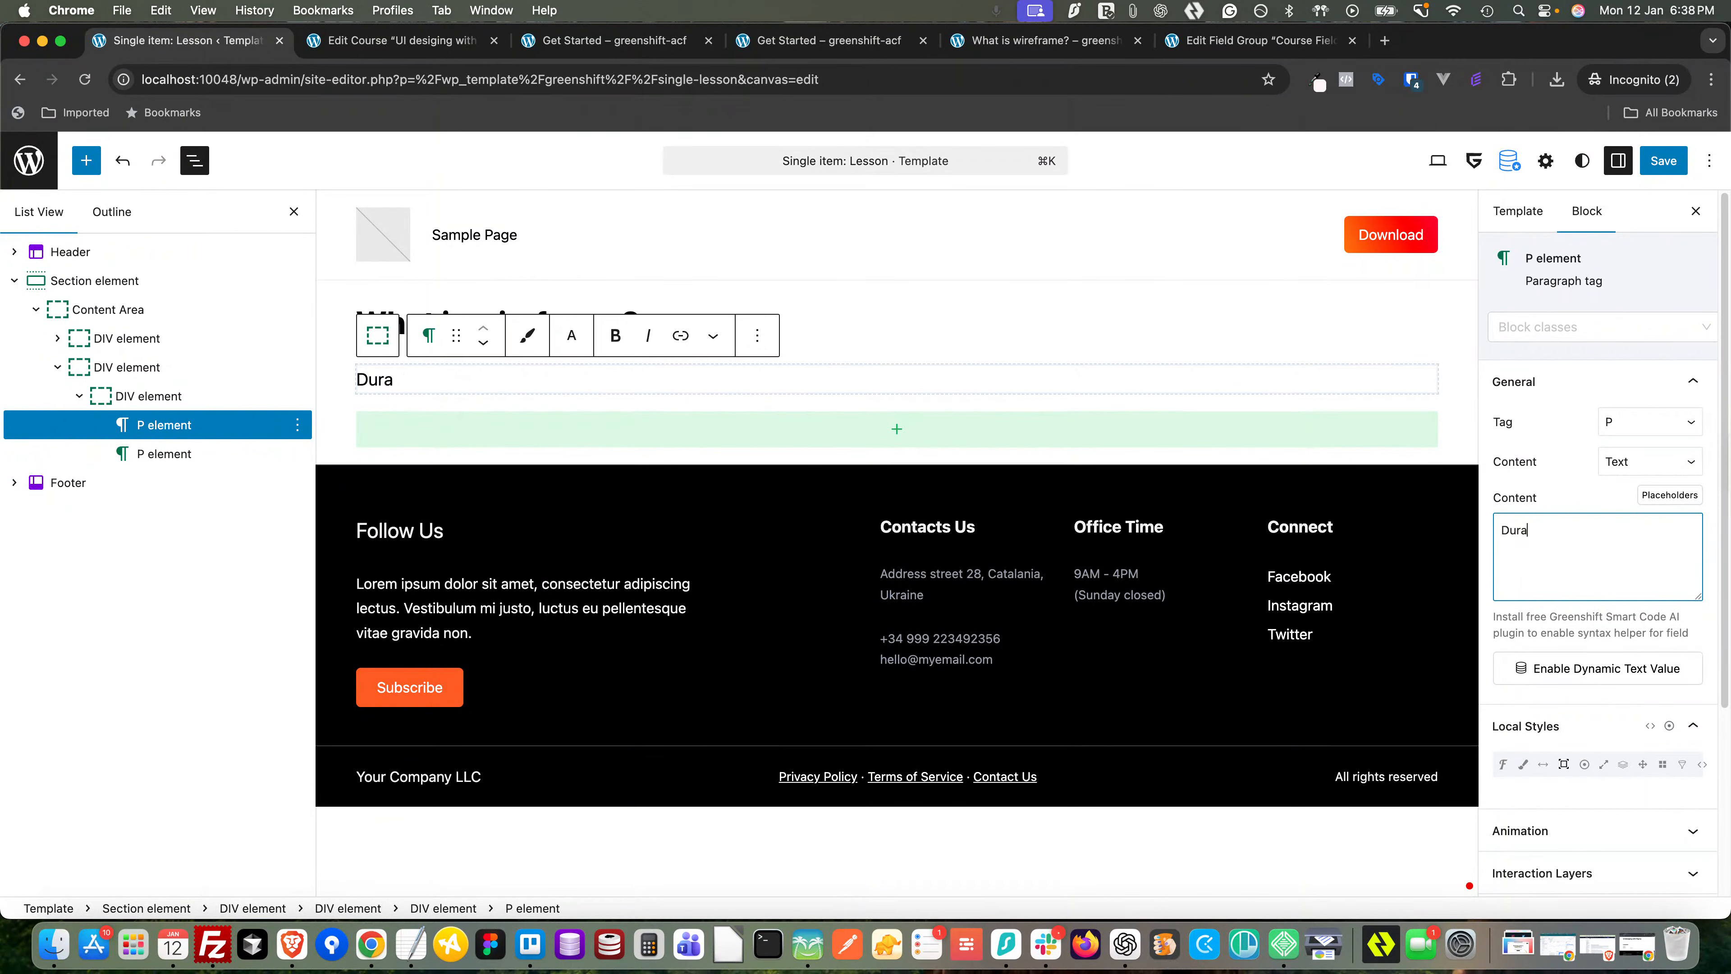
pyautogui.write('tion')
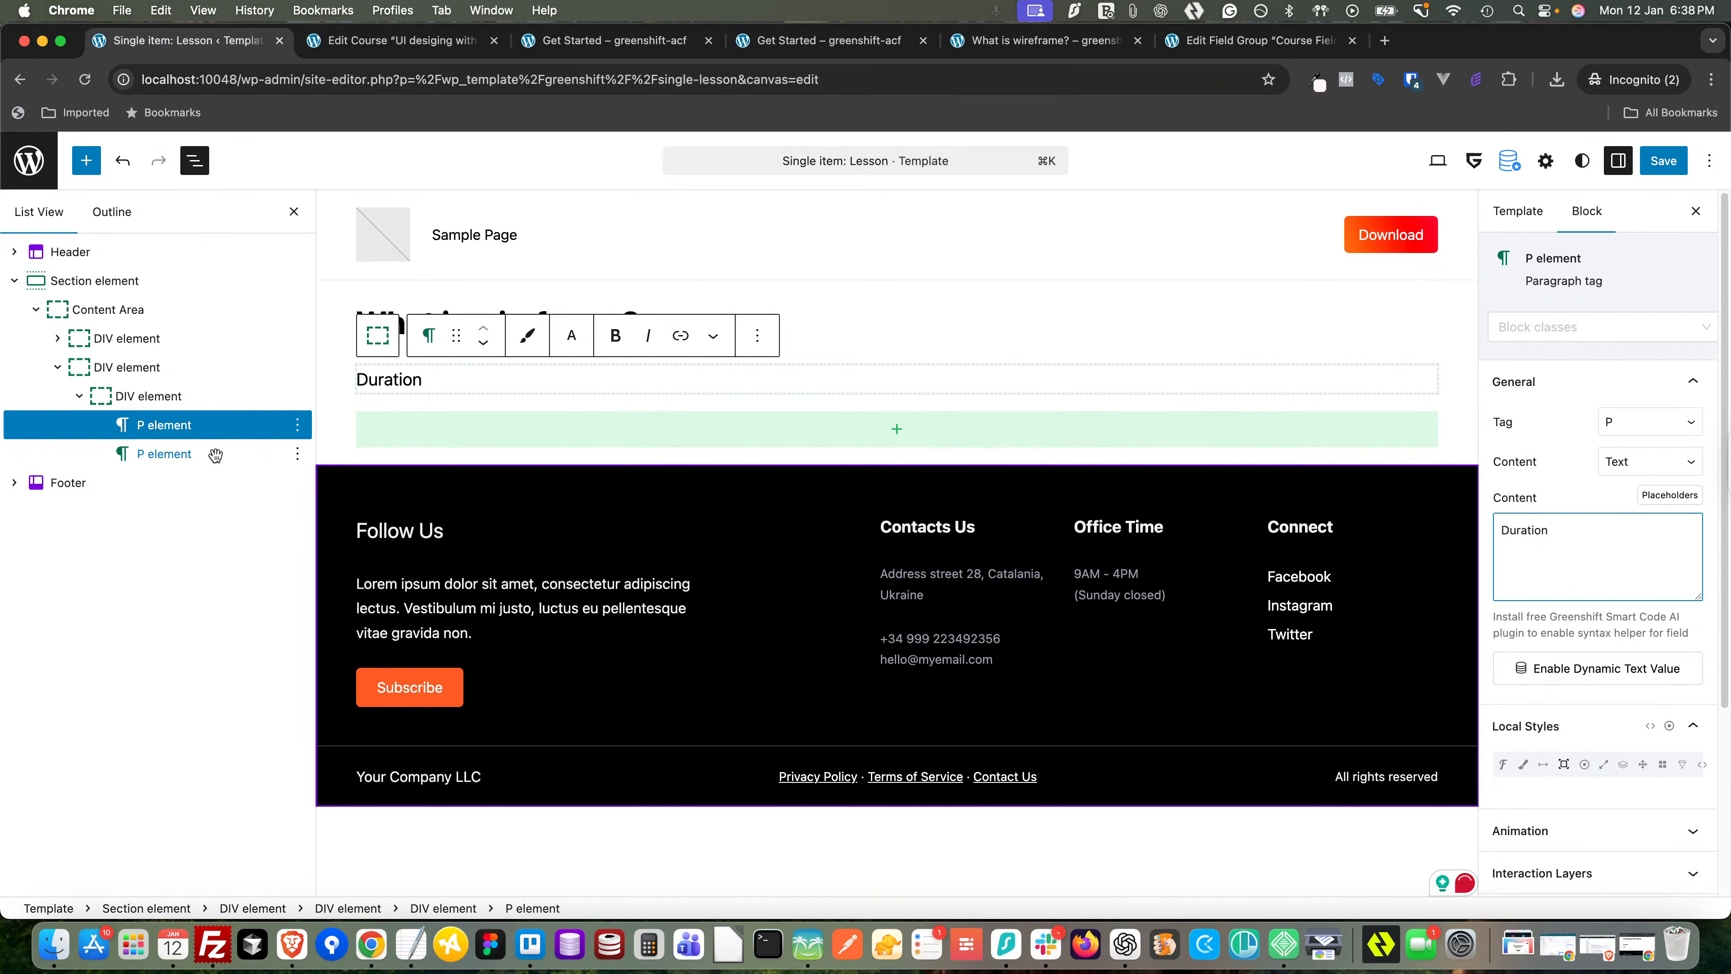
# - Set the second P element's content to Text and enable a dynamic text value based on a custom meta field
pyautogui.click(164, 454)
pyautogui.click(1623, 463)
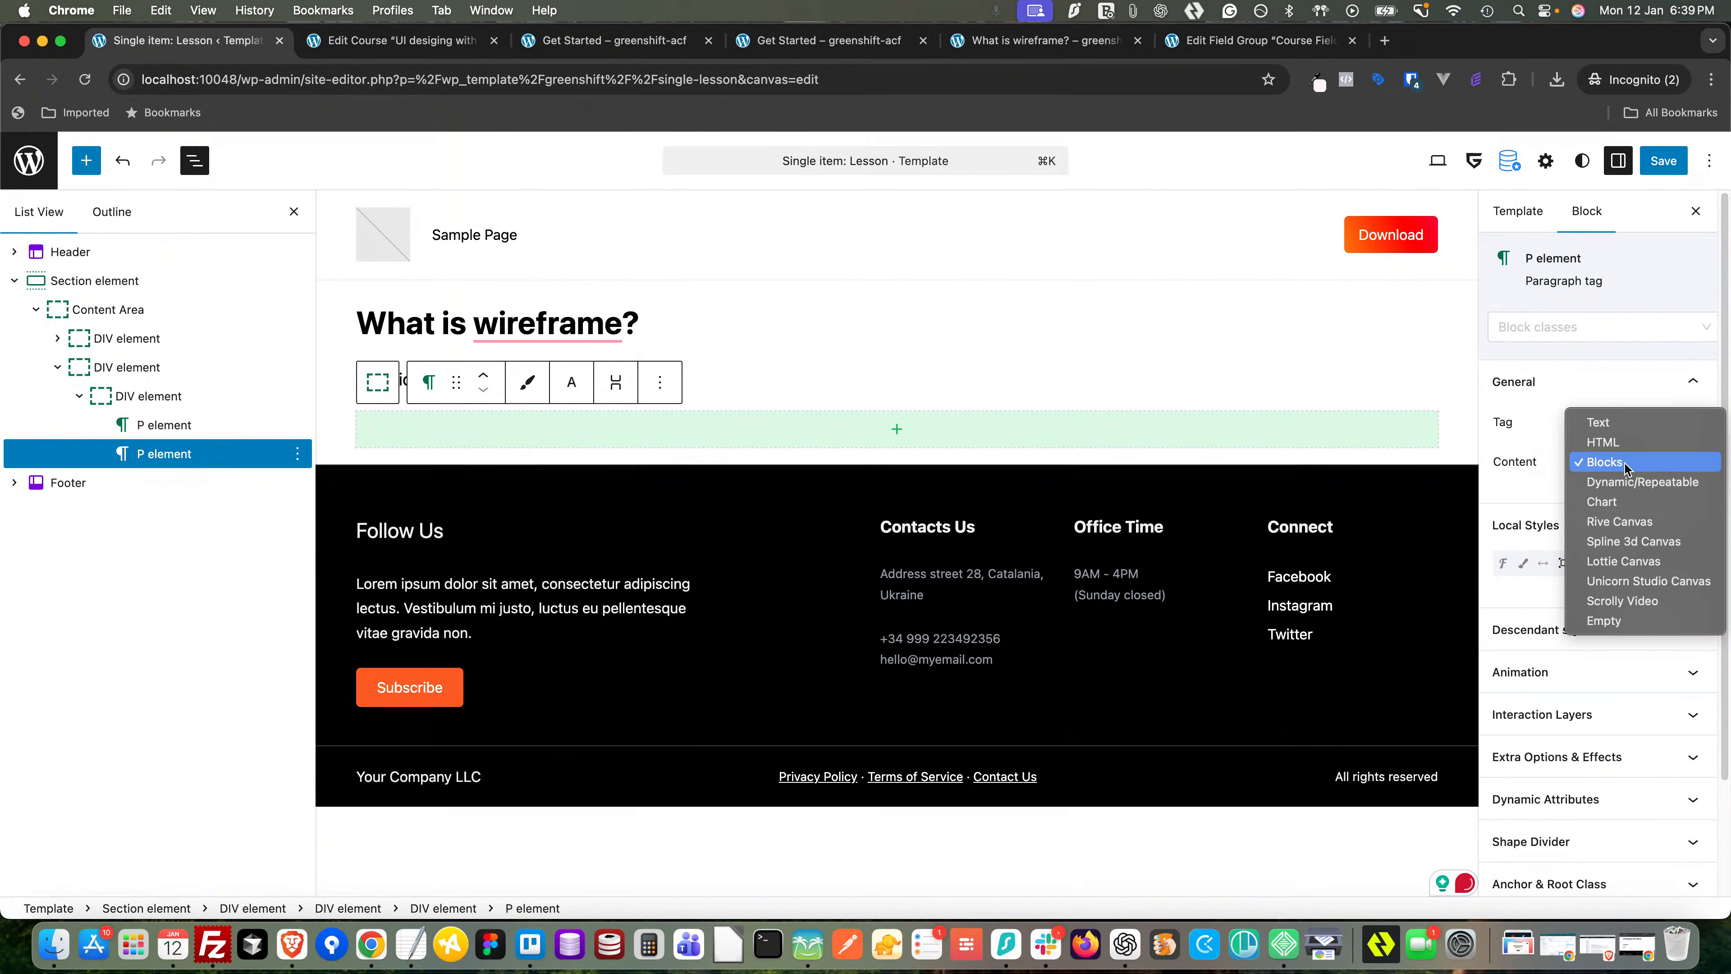
pyautogui.click(1609, 425)
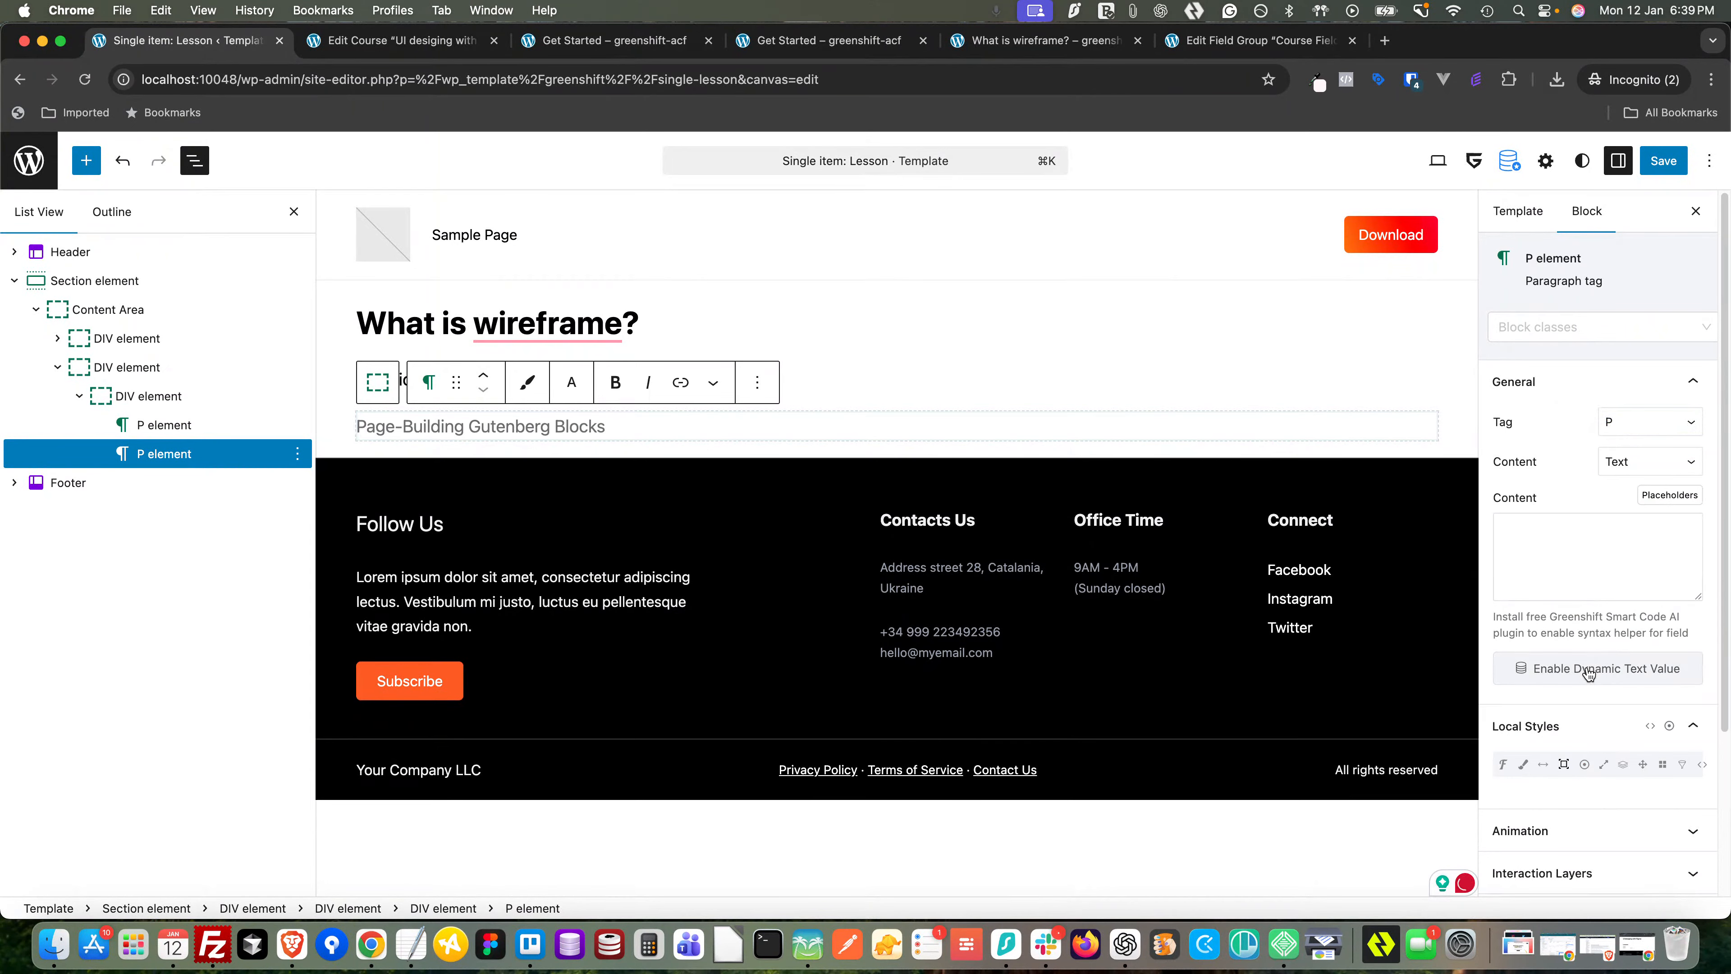
pyautogui.click(1639, 668)
pyautogui.scroll(-5, 1640, 671)
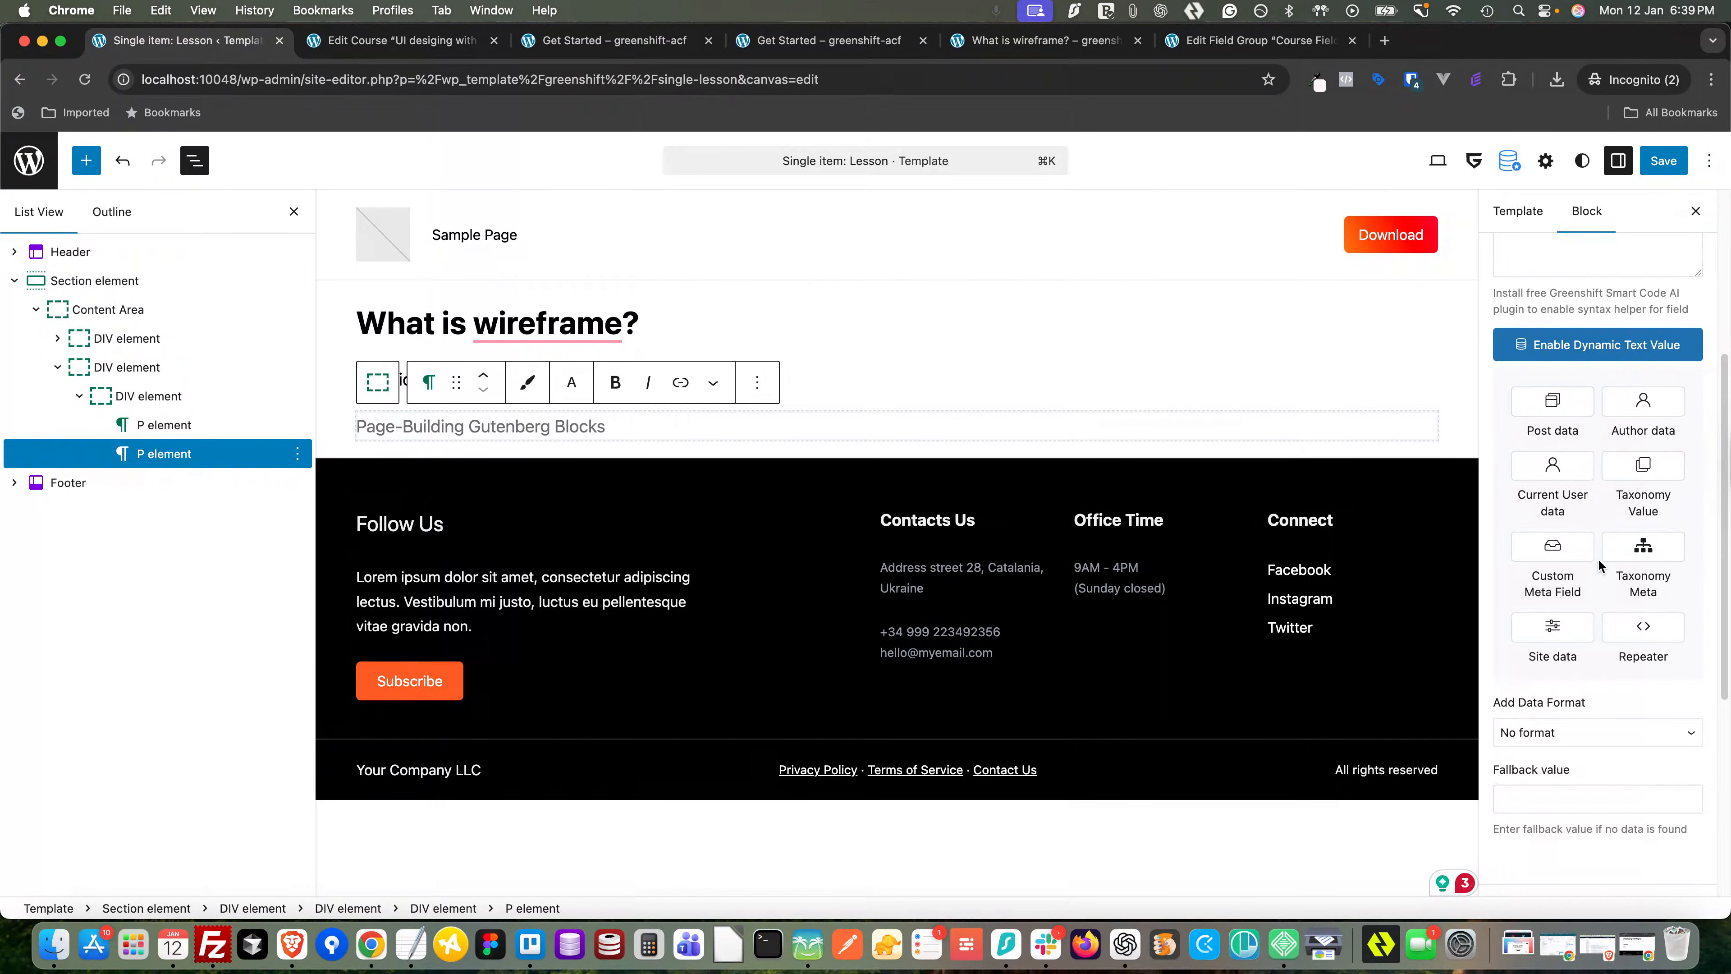
pyautogui.click(1573, 561)
# - Source the dynamic value from the Current/Latest post of type Lesson, using the lesson_duration field
pyautogui.scroll(-3, 1581, 566)
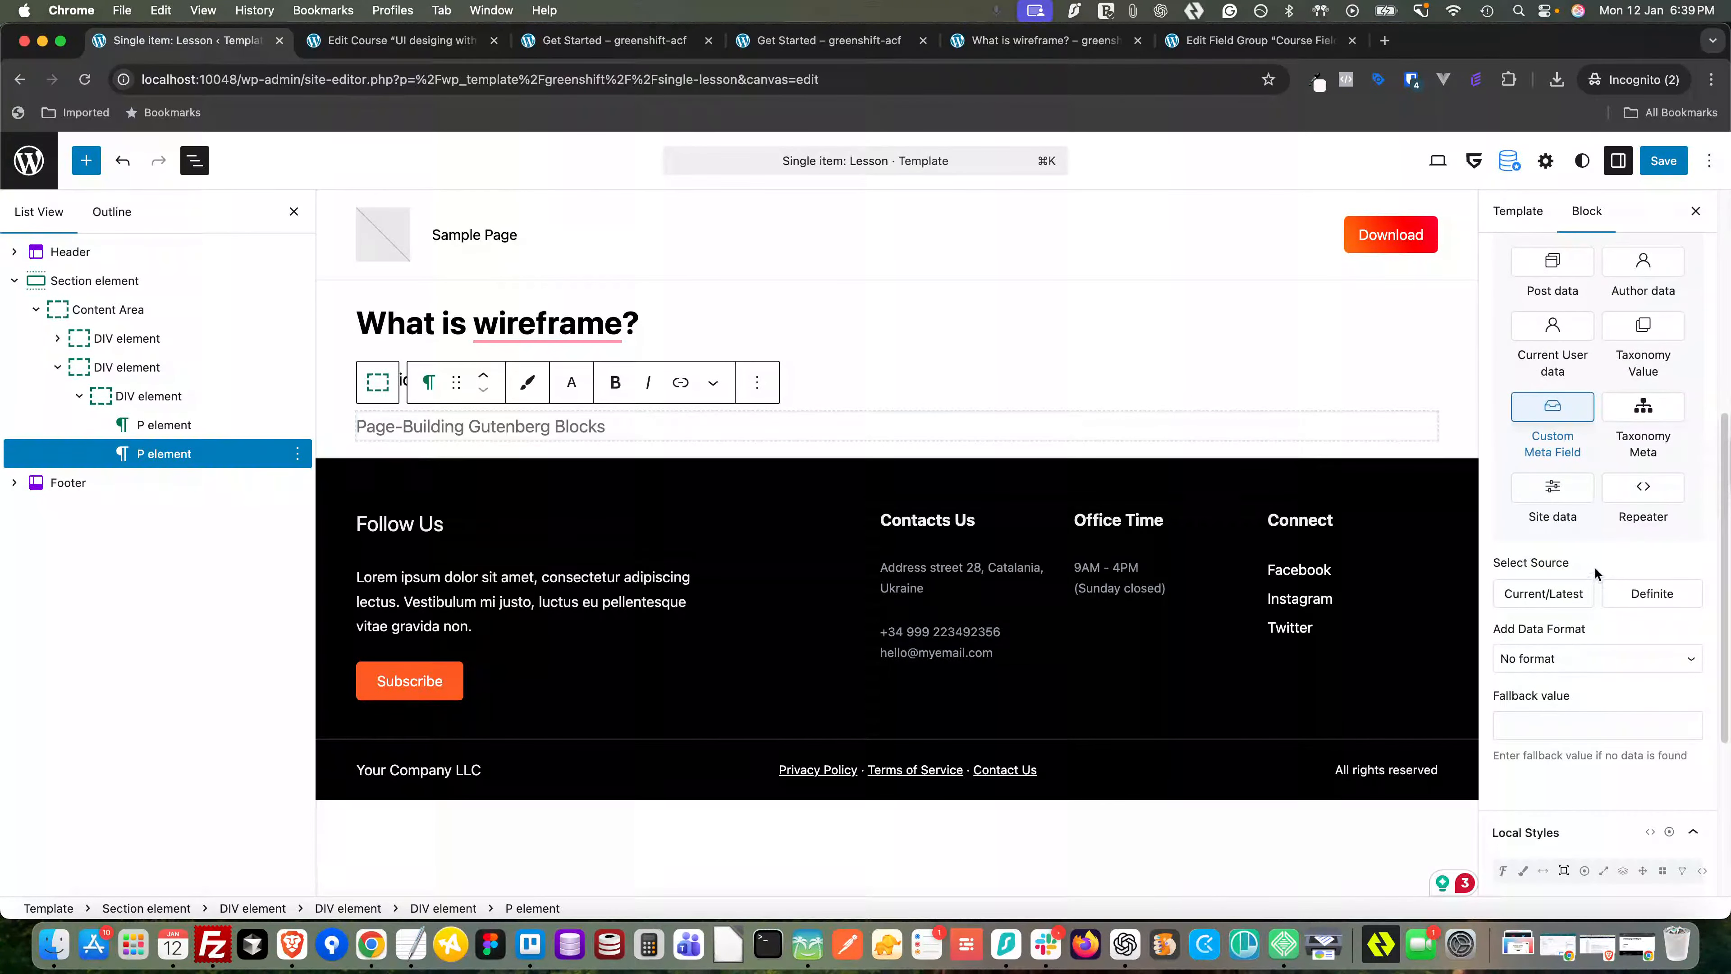
pyautogui.click(1565, 595)
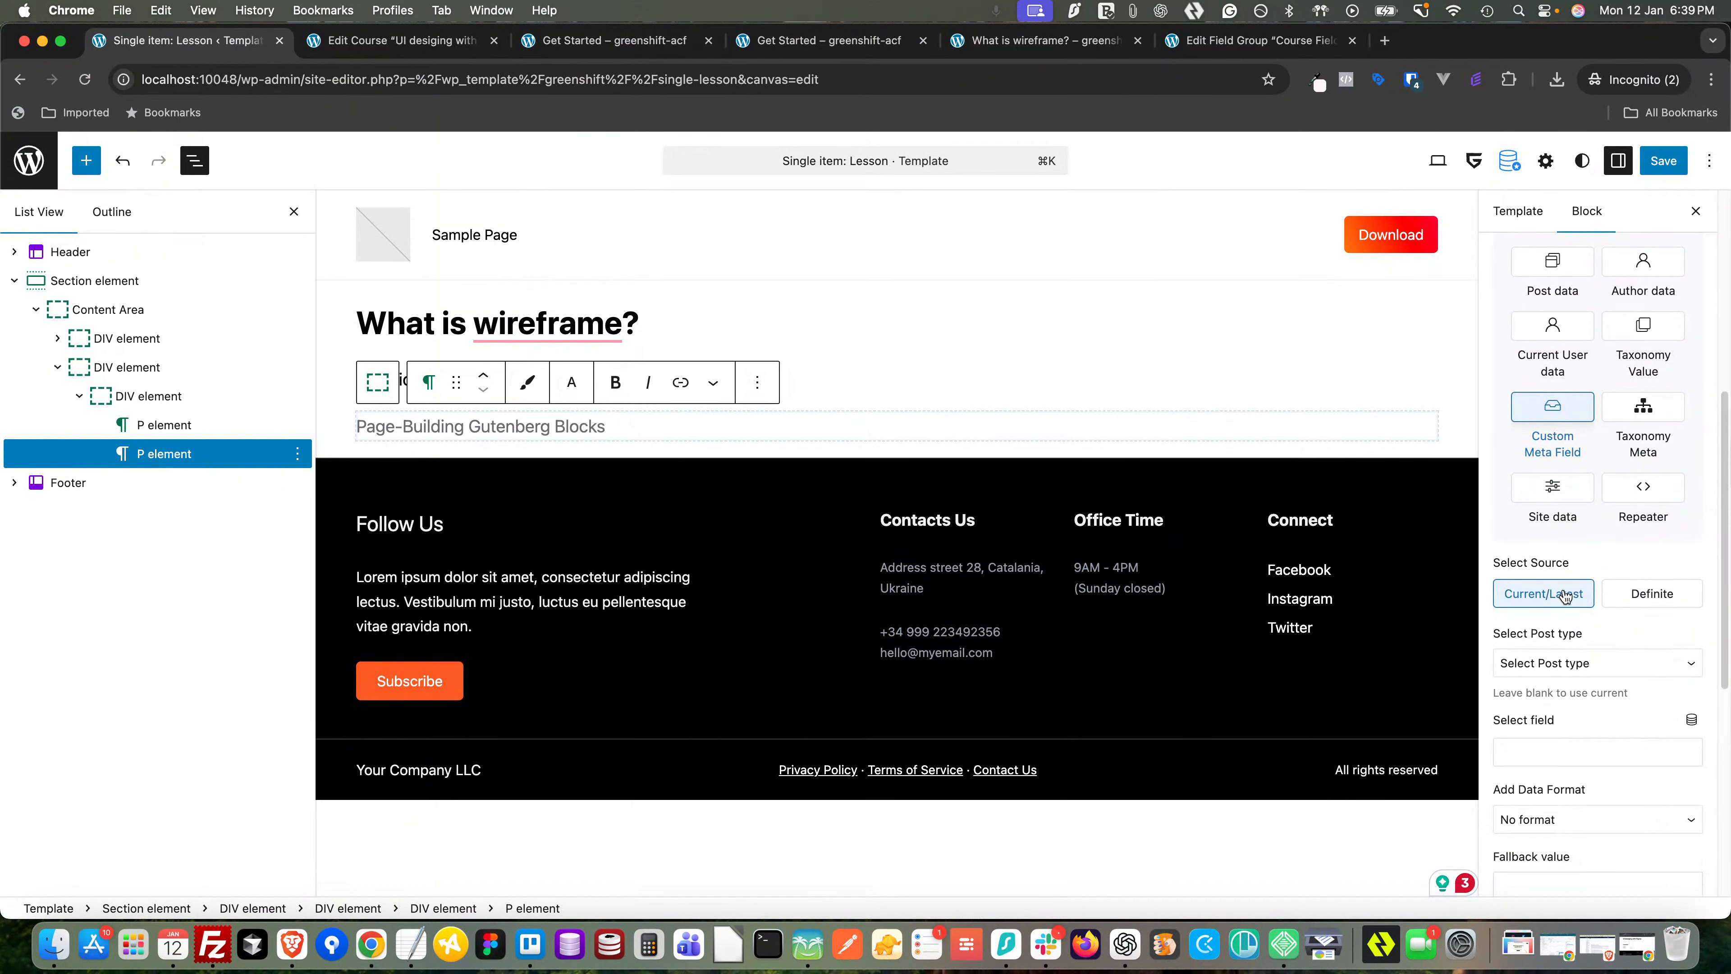
pyautogui.click(1578, 673)
pyautogui.click(1573, 758)
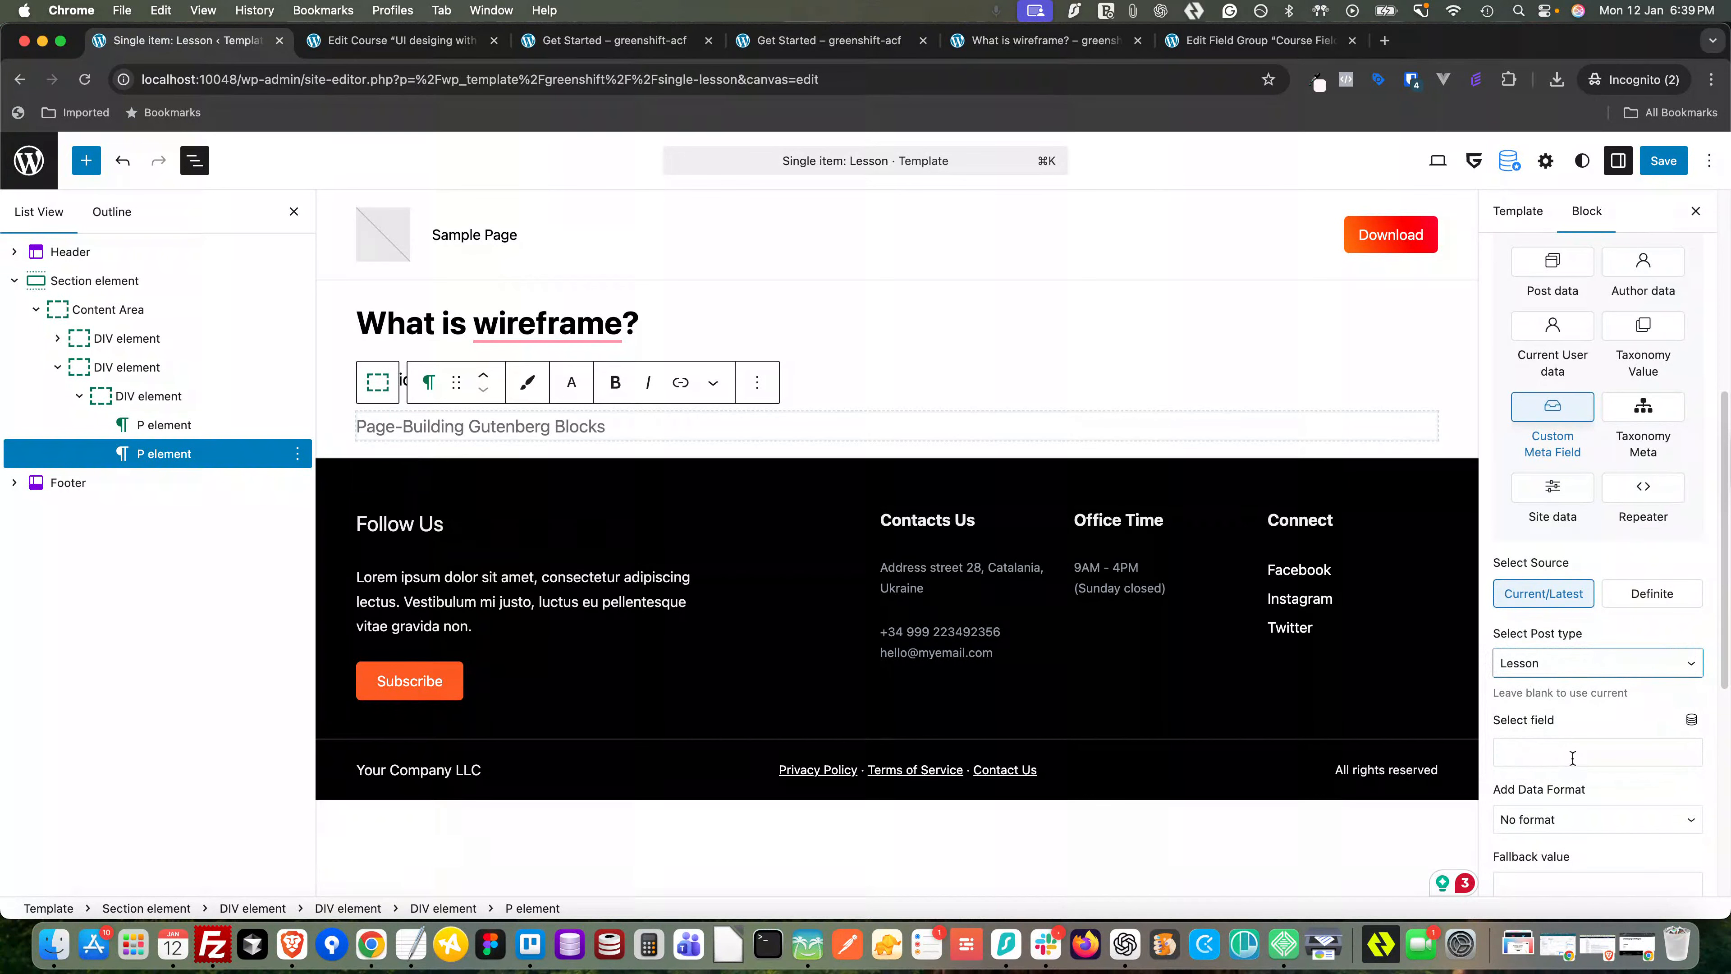
pyautogui.click(1559, 755)
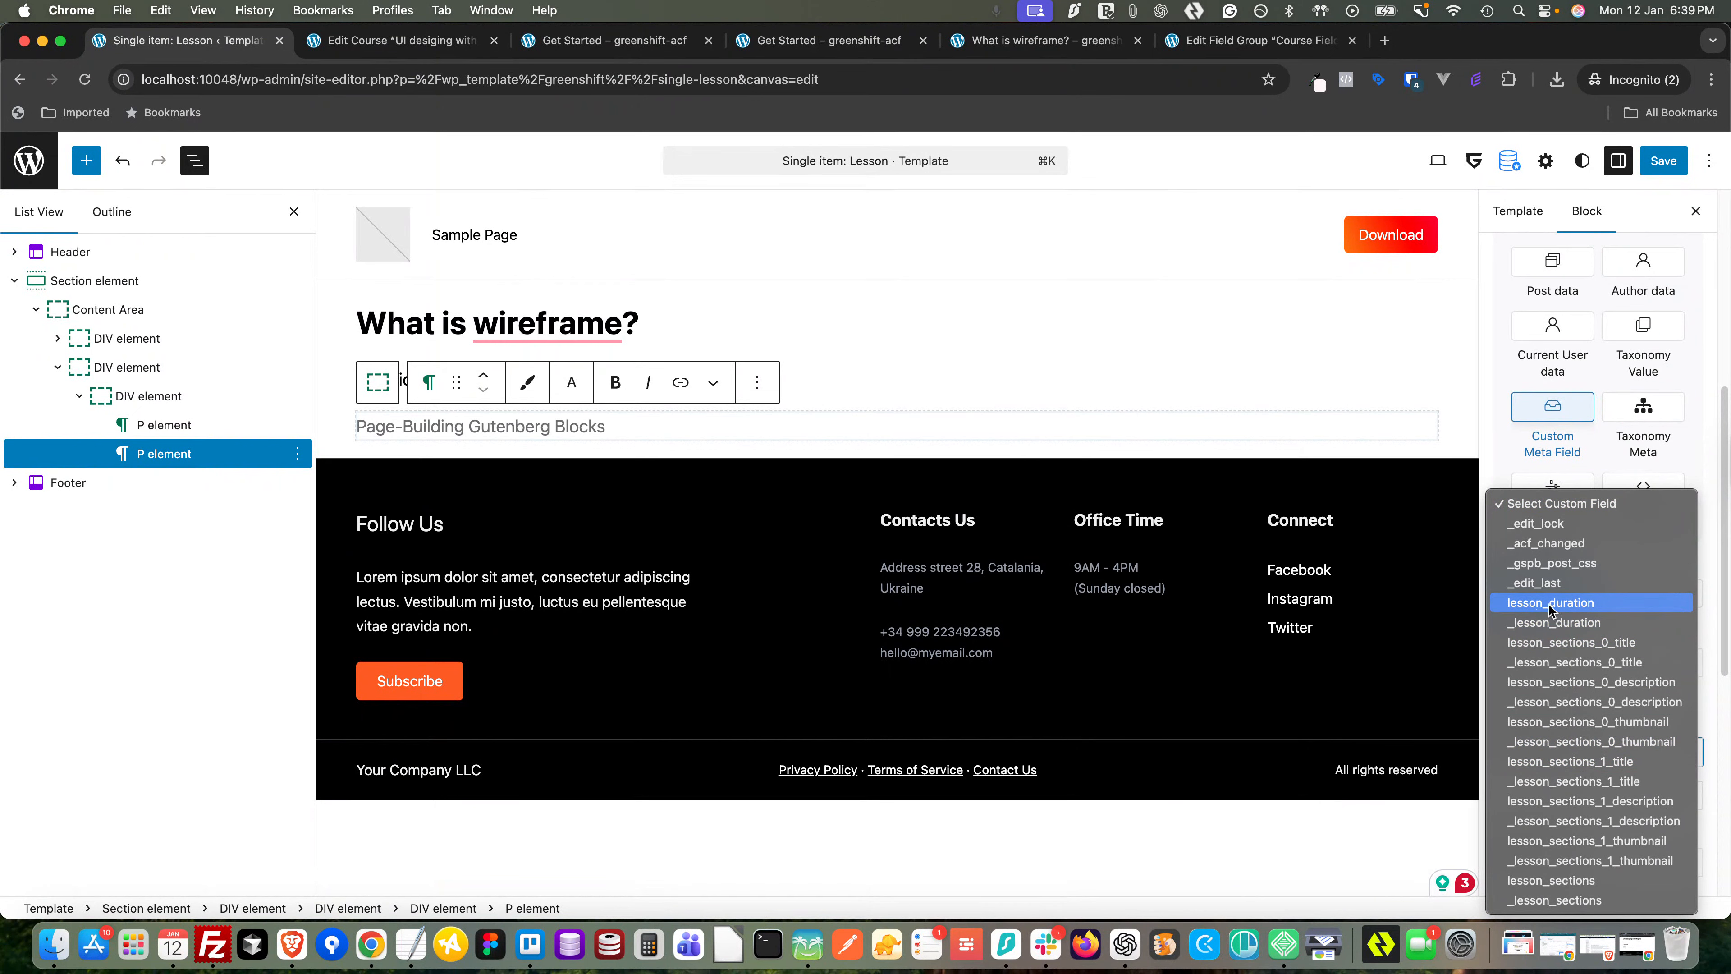
pyautogui.click(1551, 603)
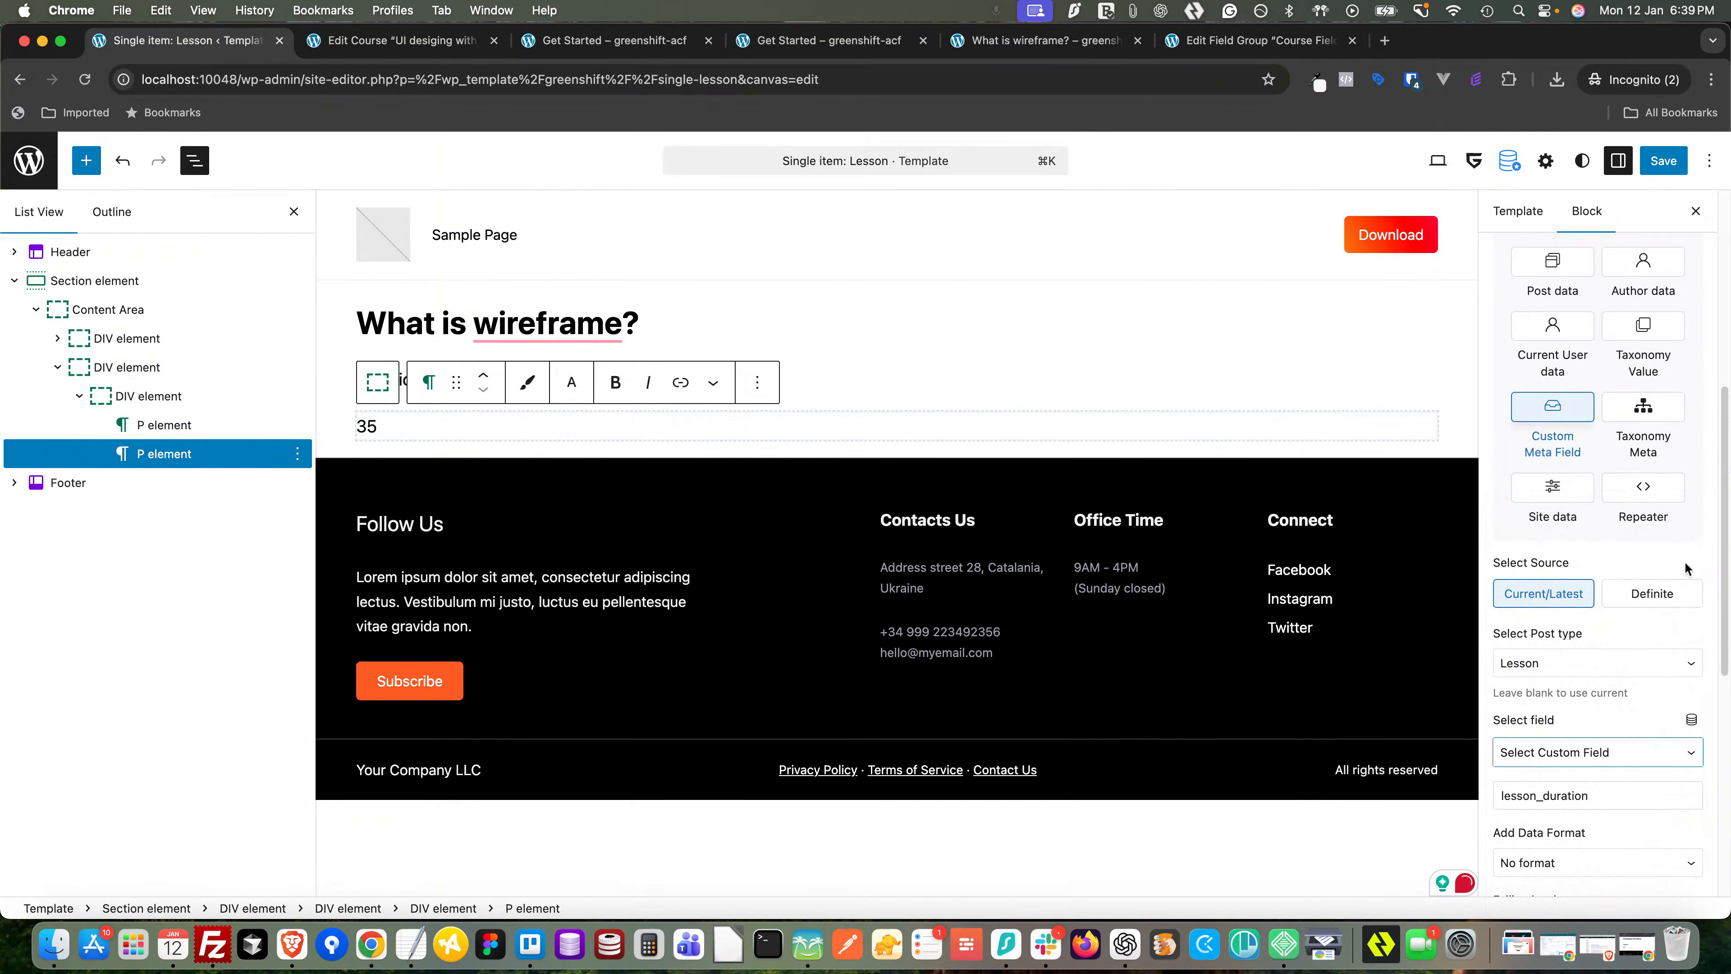
# - Add a local class named lesson-info to the DIV wrapping the two P elements, copying the class name for reuse
pyautogui.click(177, 401)
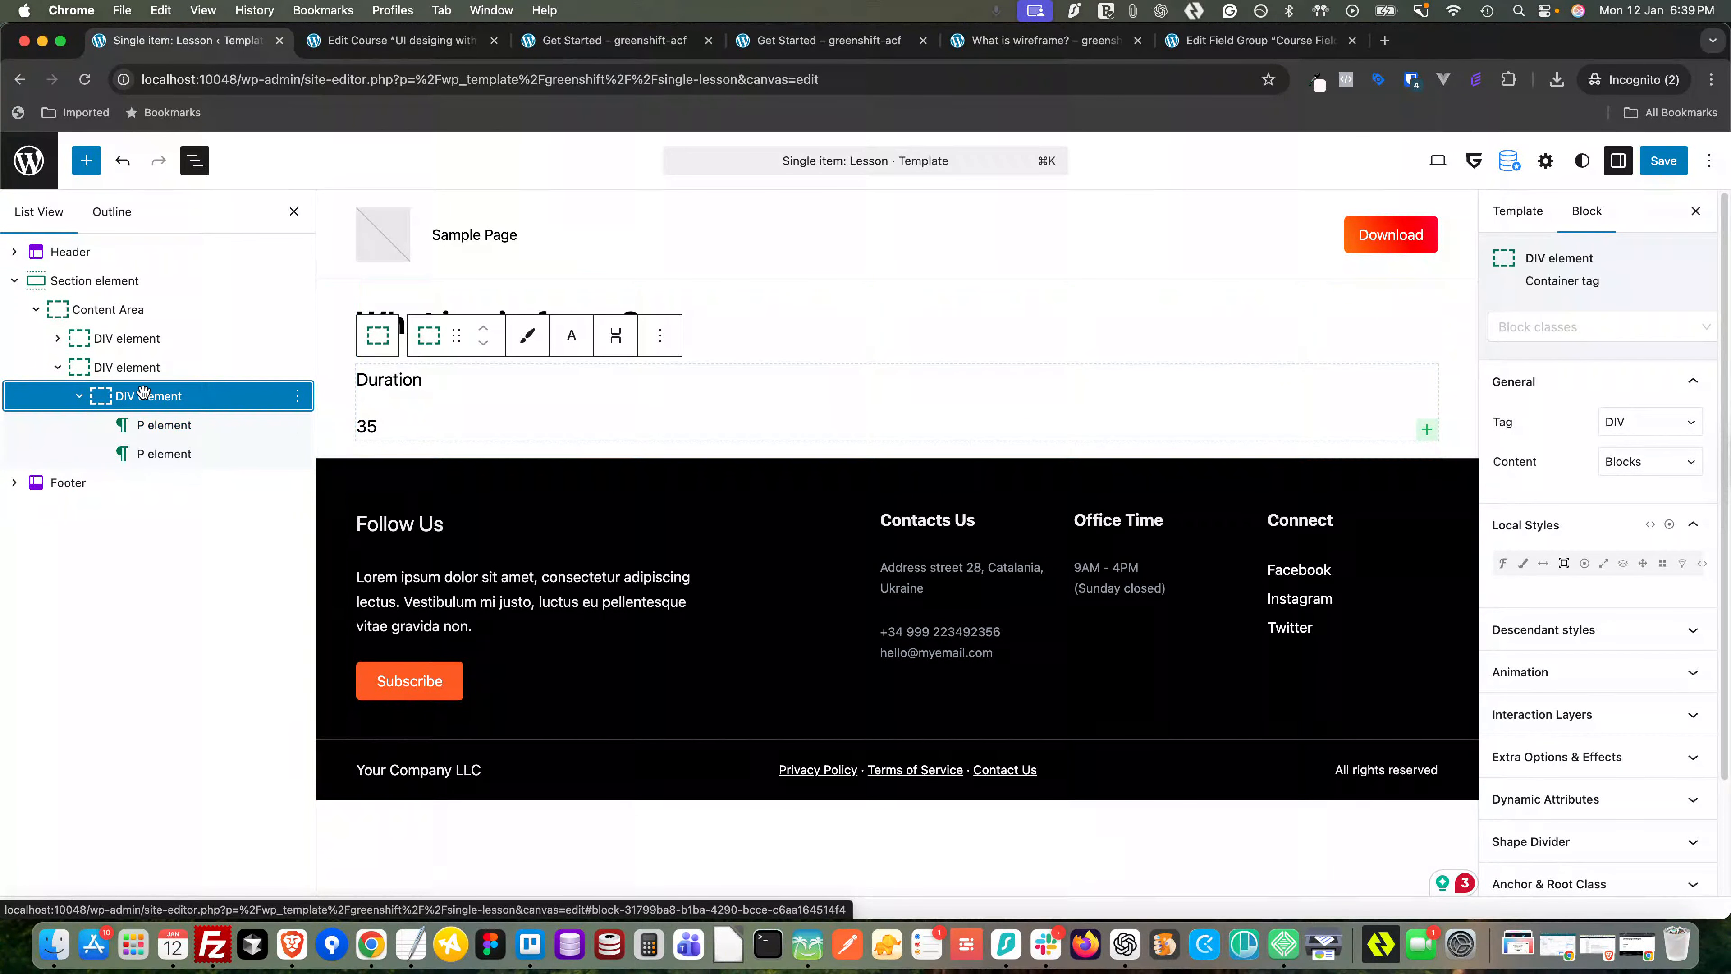
pyautogui.click(1534, 327)
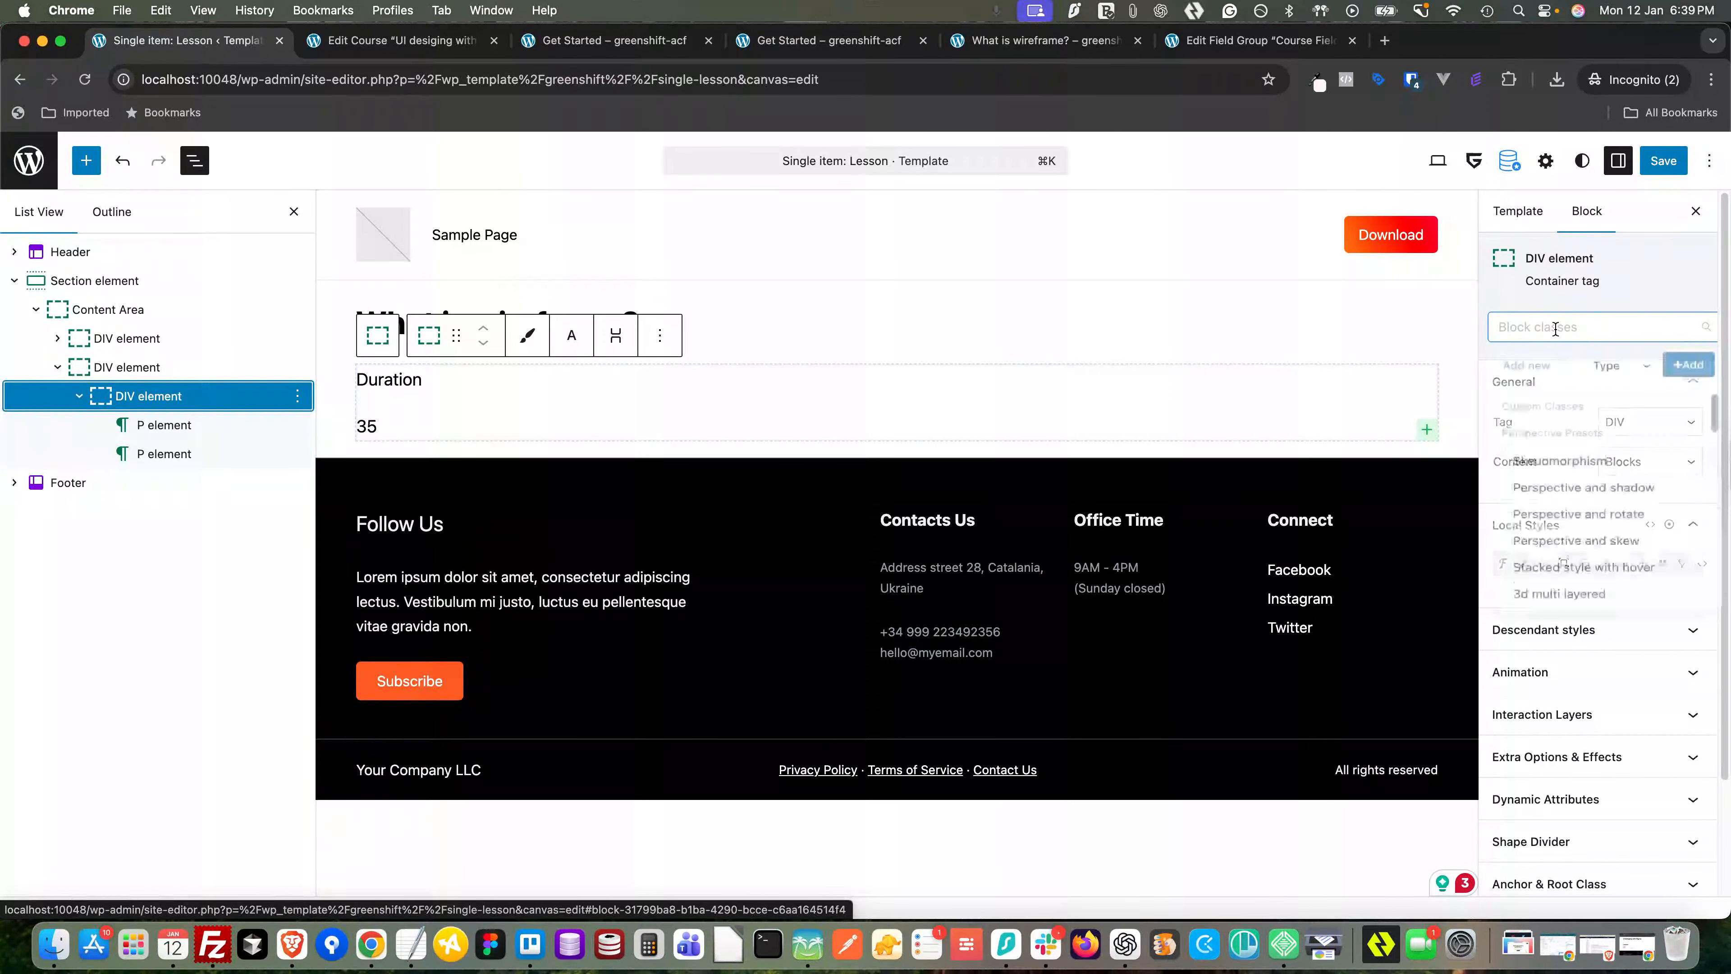
pyautogui.click(1536, 363)
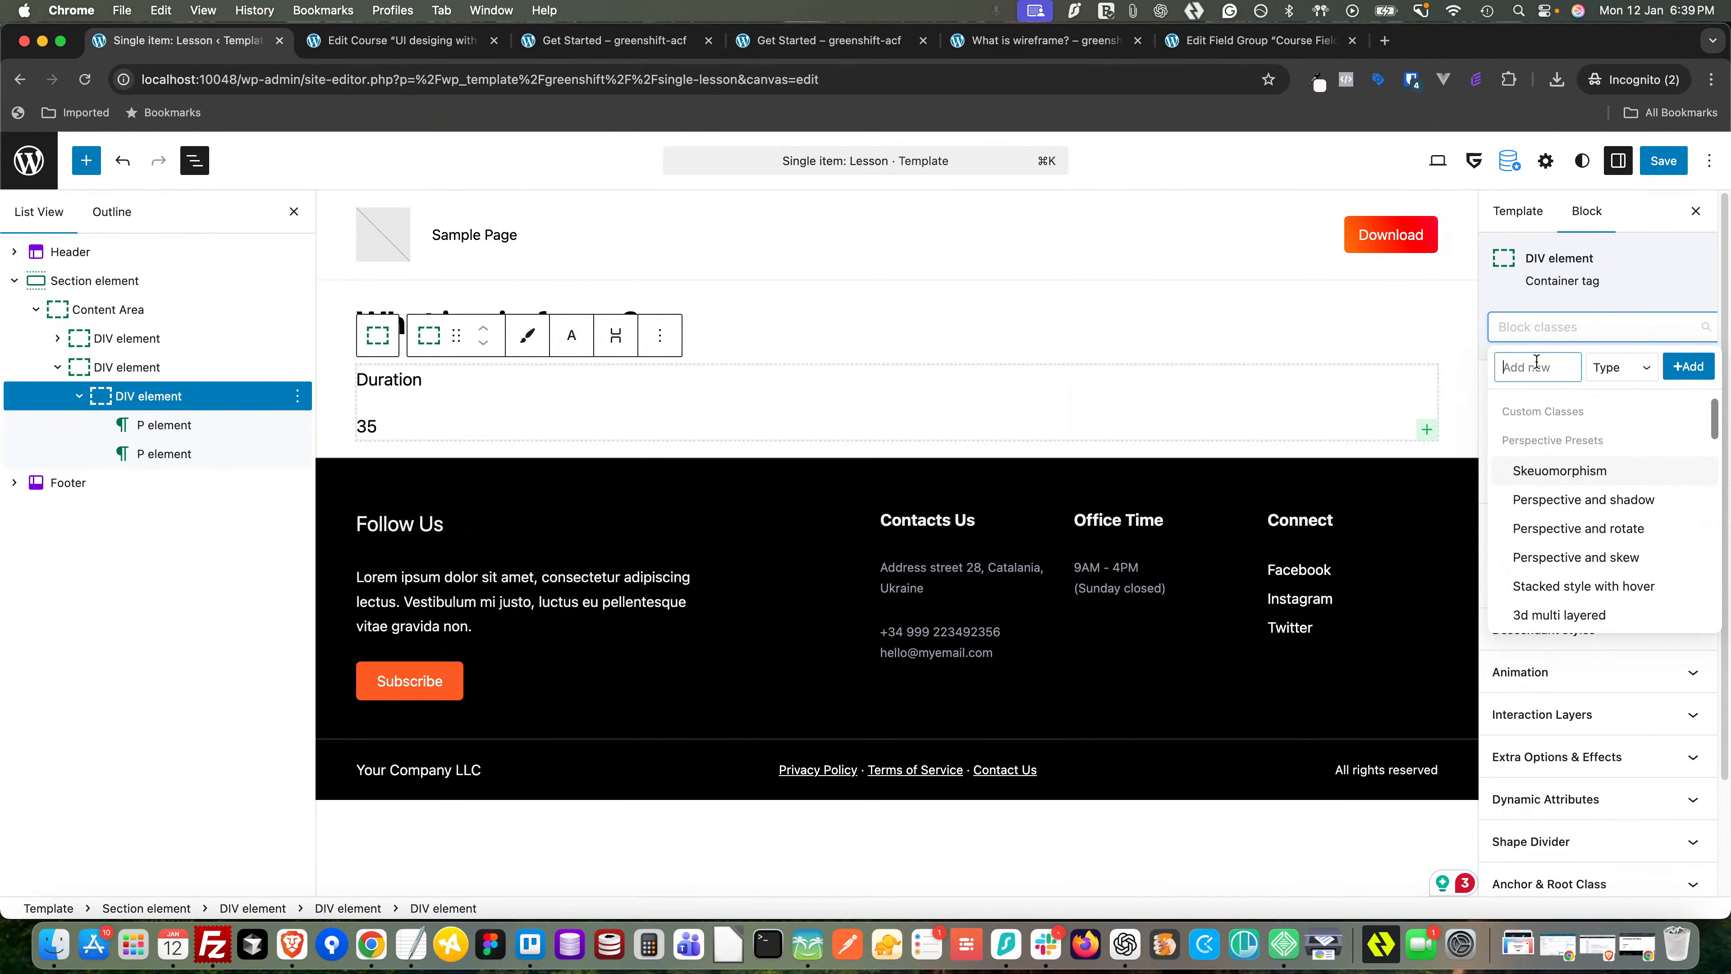
pyautogui.write('lesson-info')
pyautogui.press('super+a')
pyautogui.press('super+c')
pyautogui.click(1622, 369)
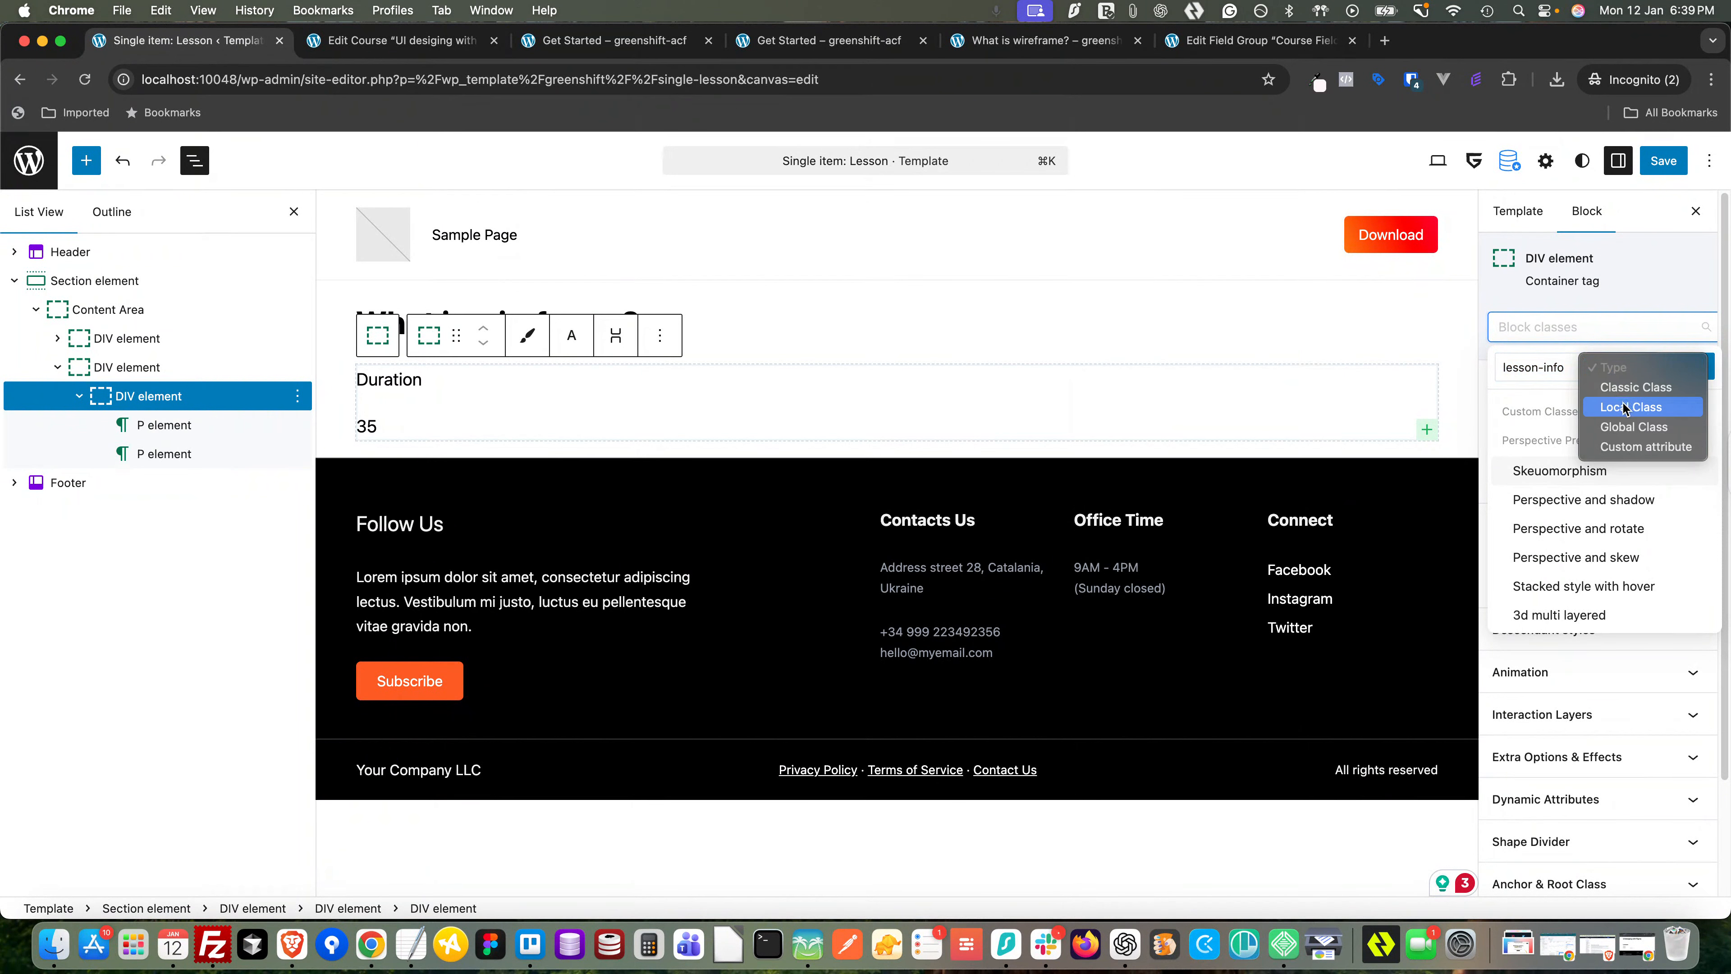
pyautogui.click(1624, 406)
pyautogui.click(1675, 377)
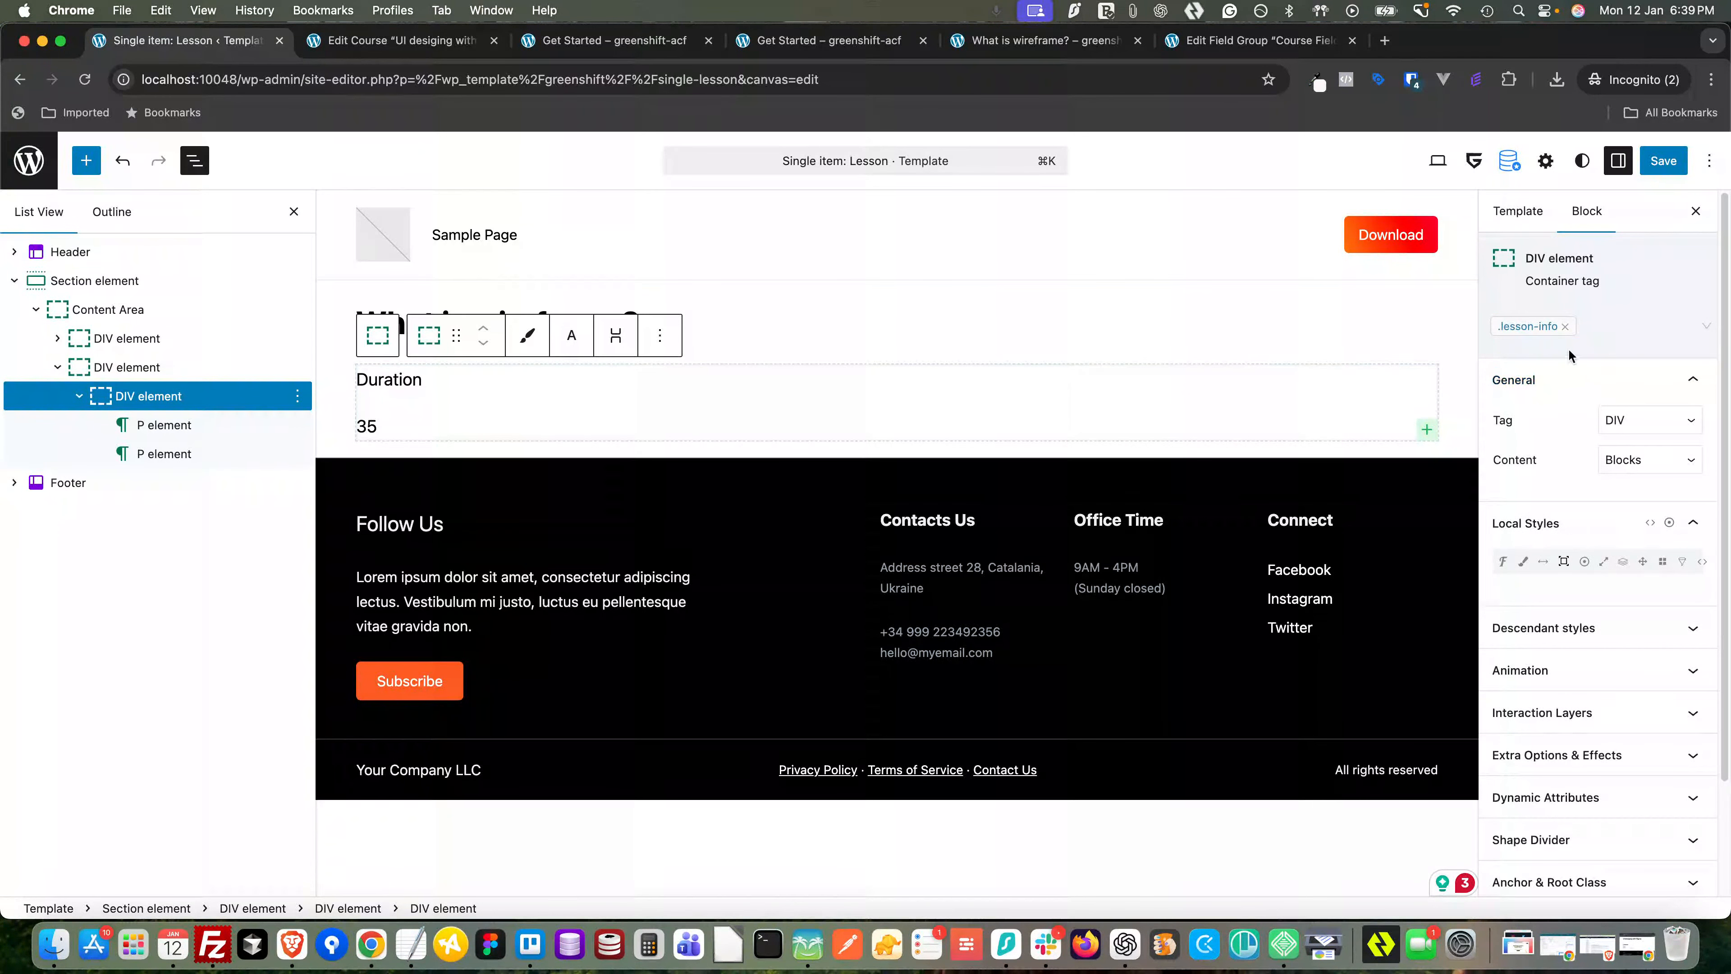
# - Add a local class named lesson-info_label to the "Duration" P element
pyautogui.click(167, 425)
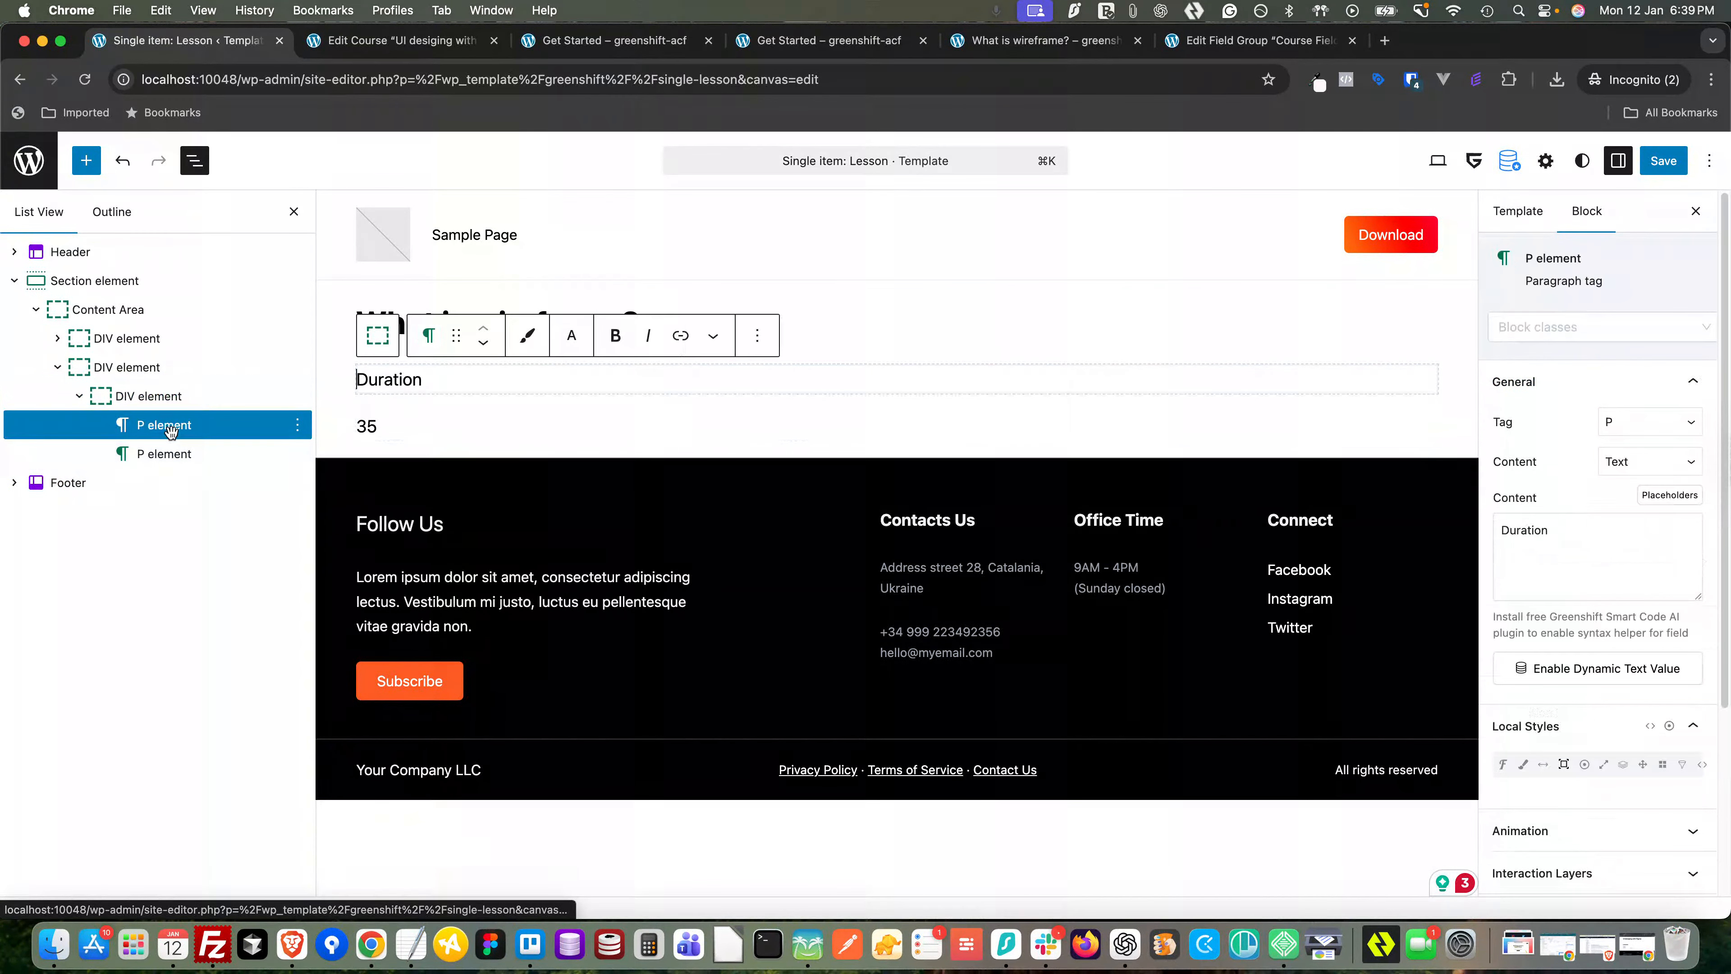
pyautogui.click(1499, 326)
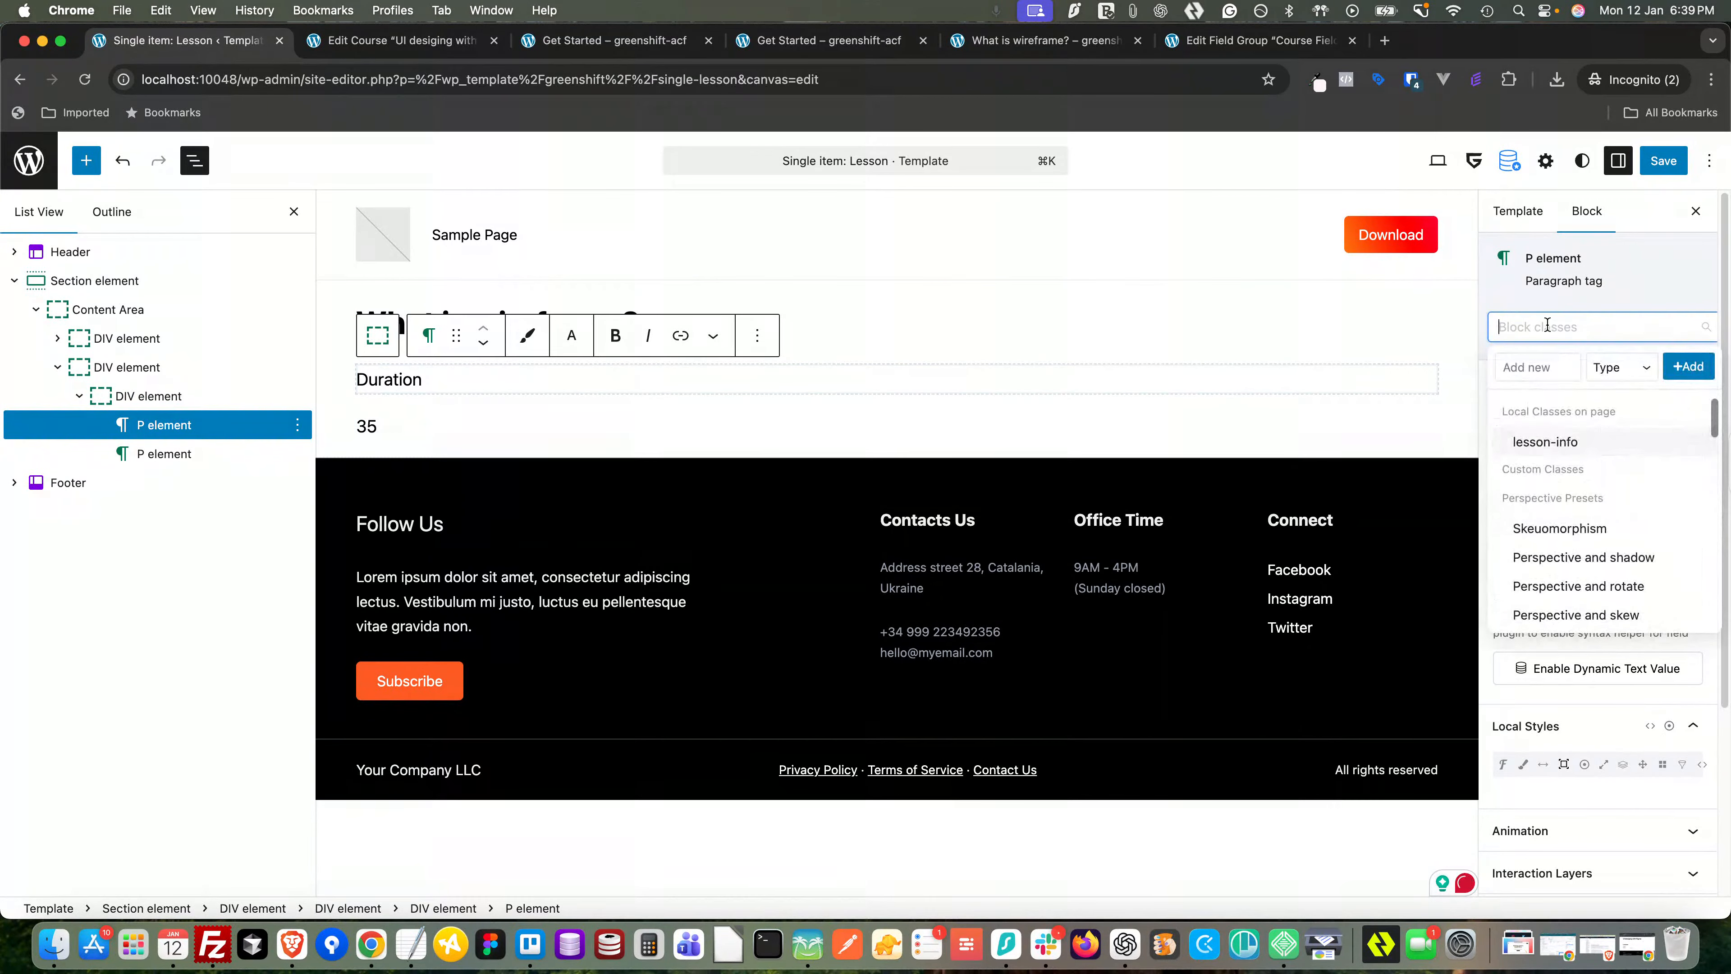
pyautogui.press('super+v')
pyautogui.click(1548, 366)
pyautogui.press('super+v')
pyautogui.write('_label')
pyautogui.click(1622, 367)
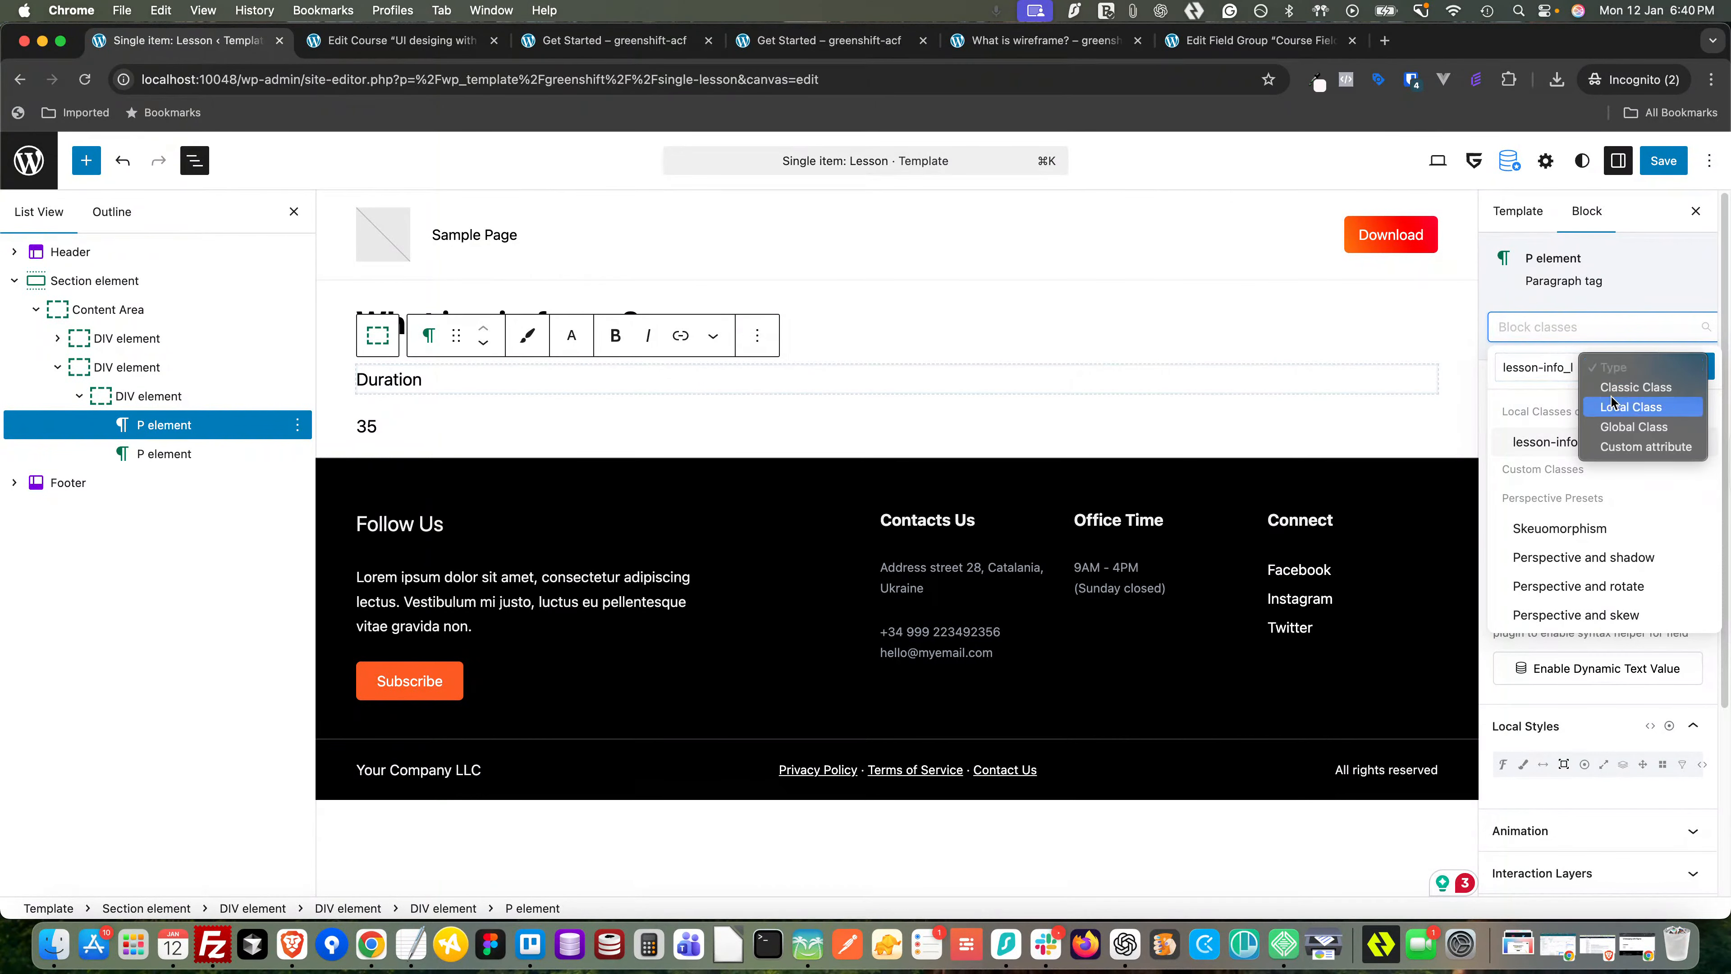
pyautogui.click(1636, 402)
pyautogui.click(1679, 371)
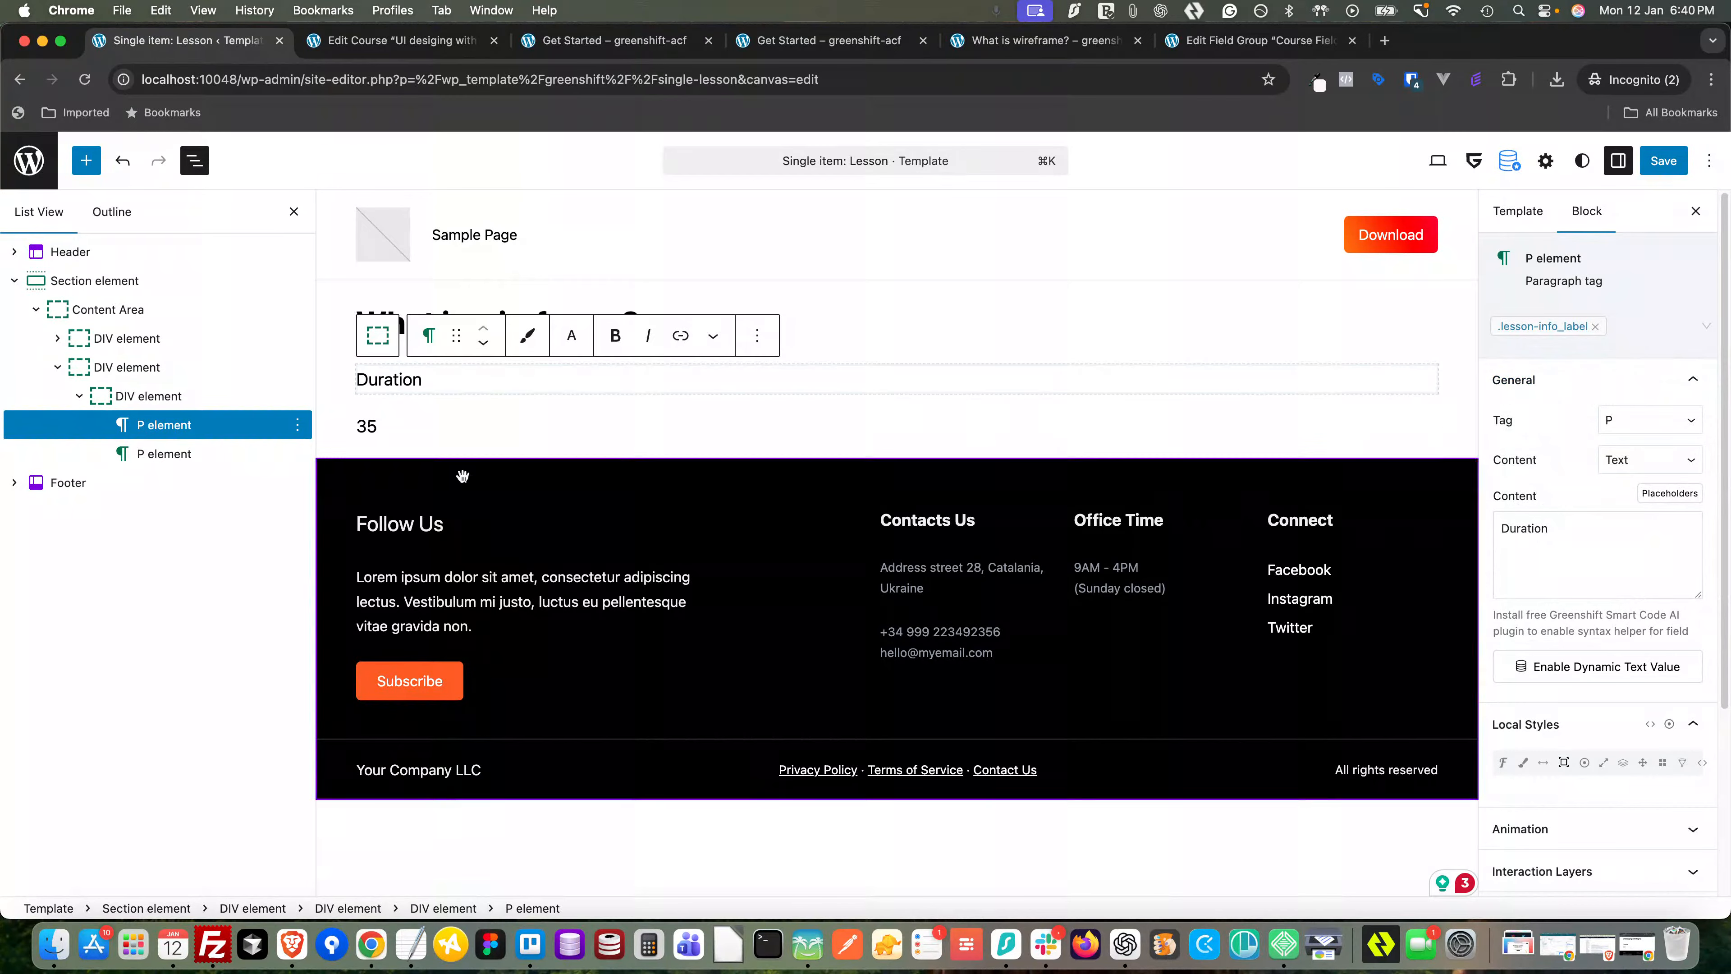
# - Add a local class named lesson-info_value to the P element holding the dynamic lesson duration
pyautogui.click(184, 453)
pyautogui.click(1602, 327)
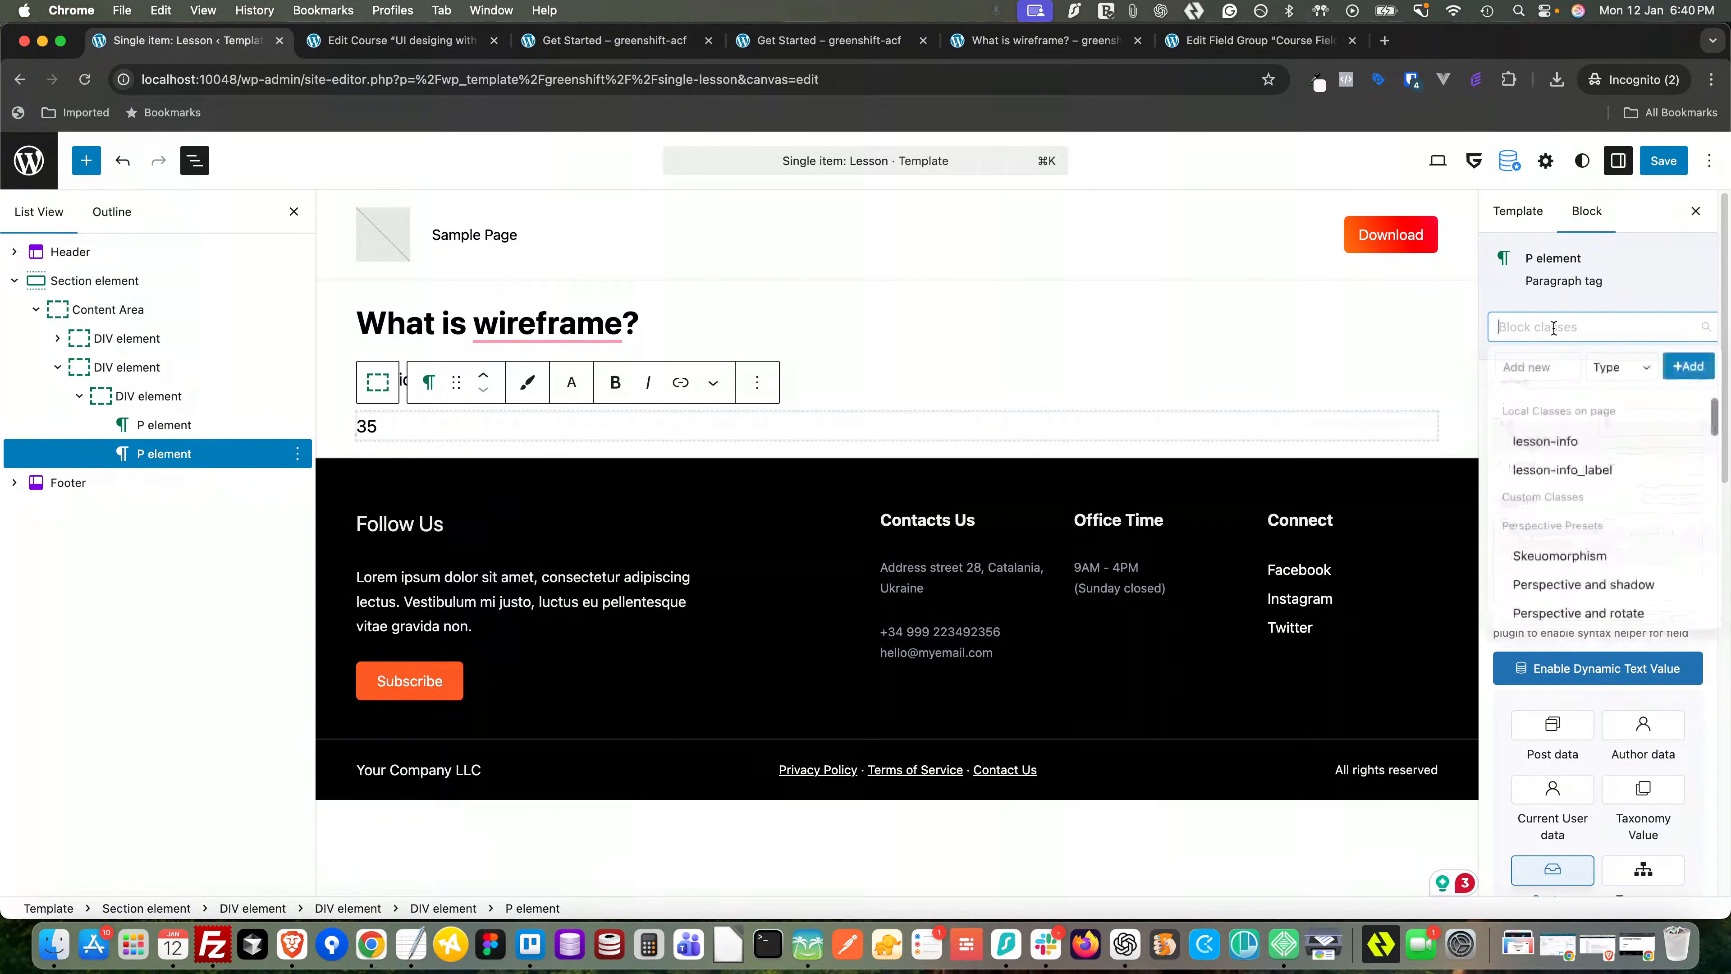
pyautogui.click(1521, 368)
pyautogui.write('lesson-info')
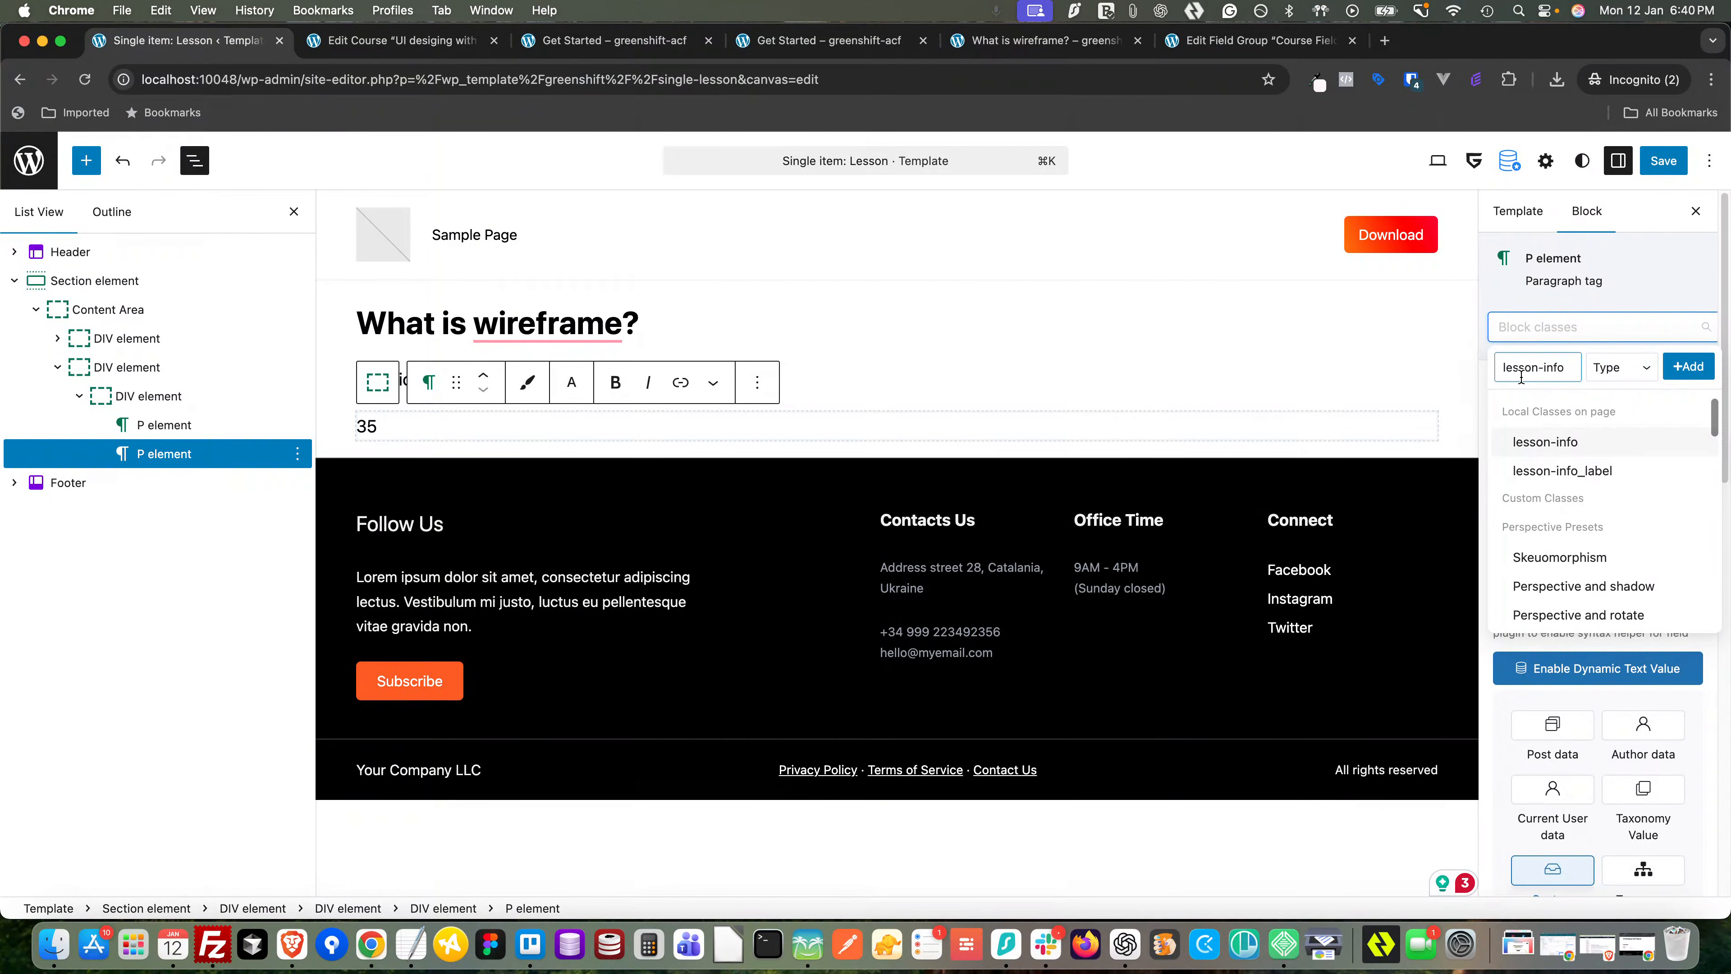
pyautogui.write('_value')
pyautogui.click(1620, 367)
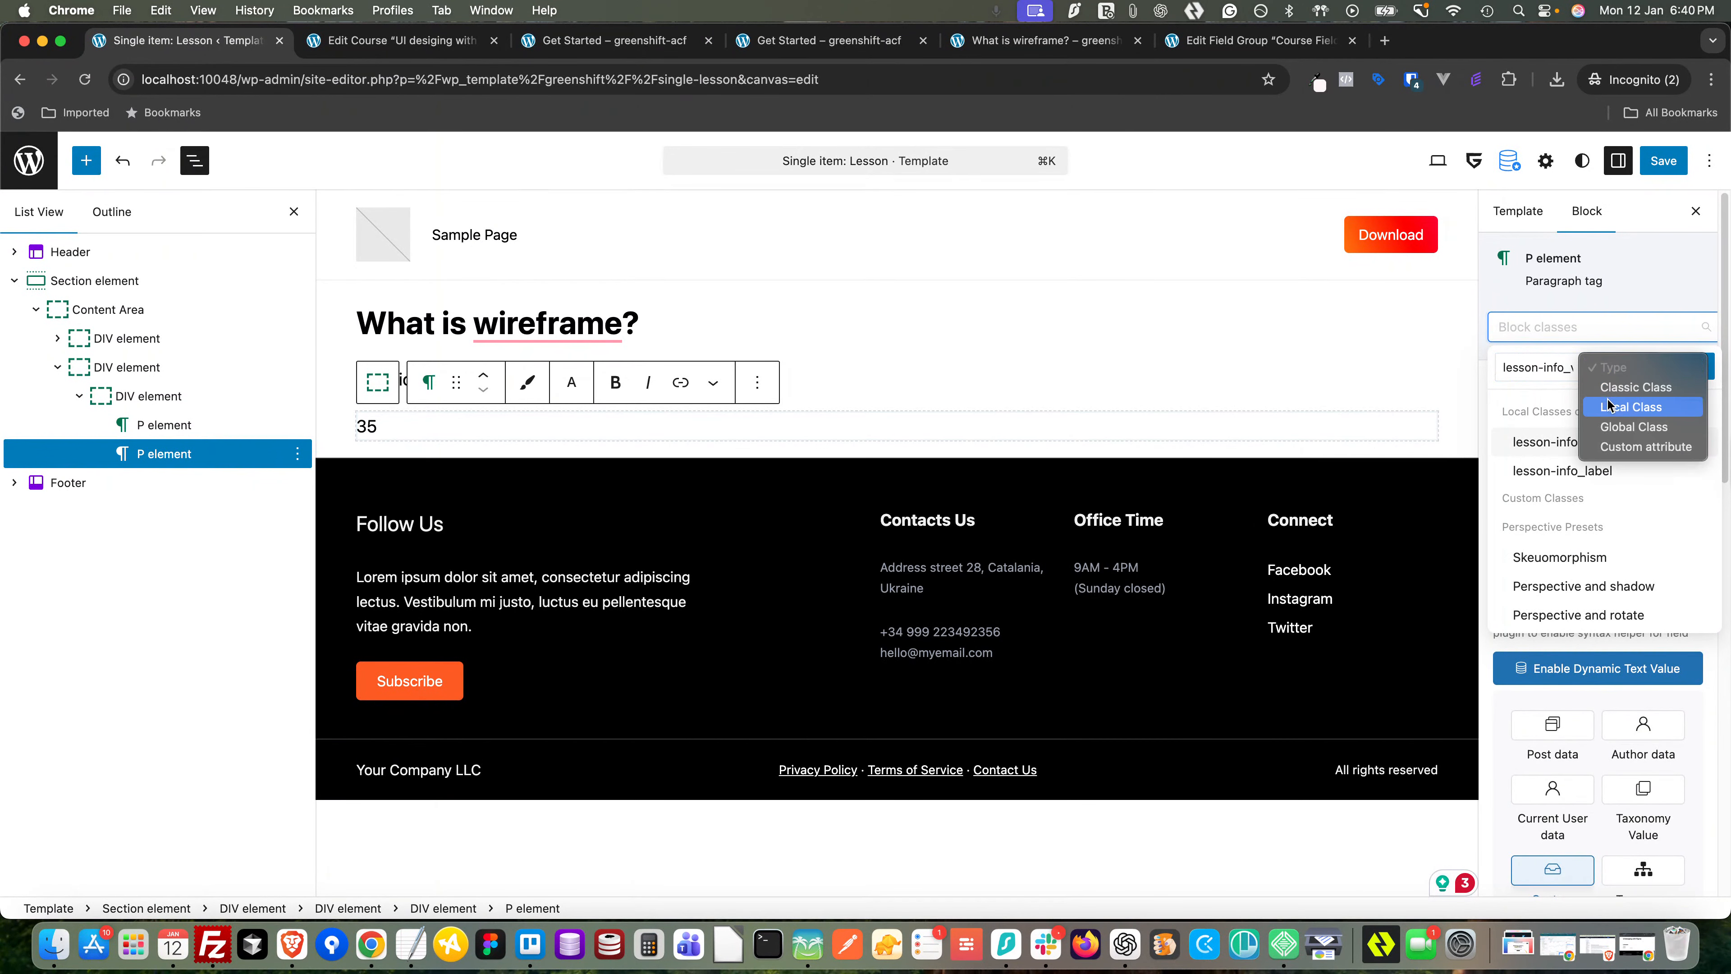
pyautogui.click(1636, 401)
pyautogui.click(1682, 369)
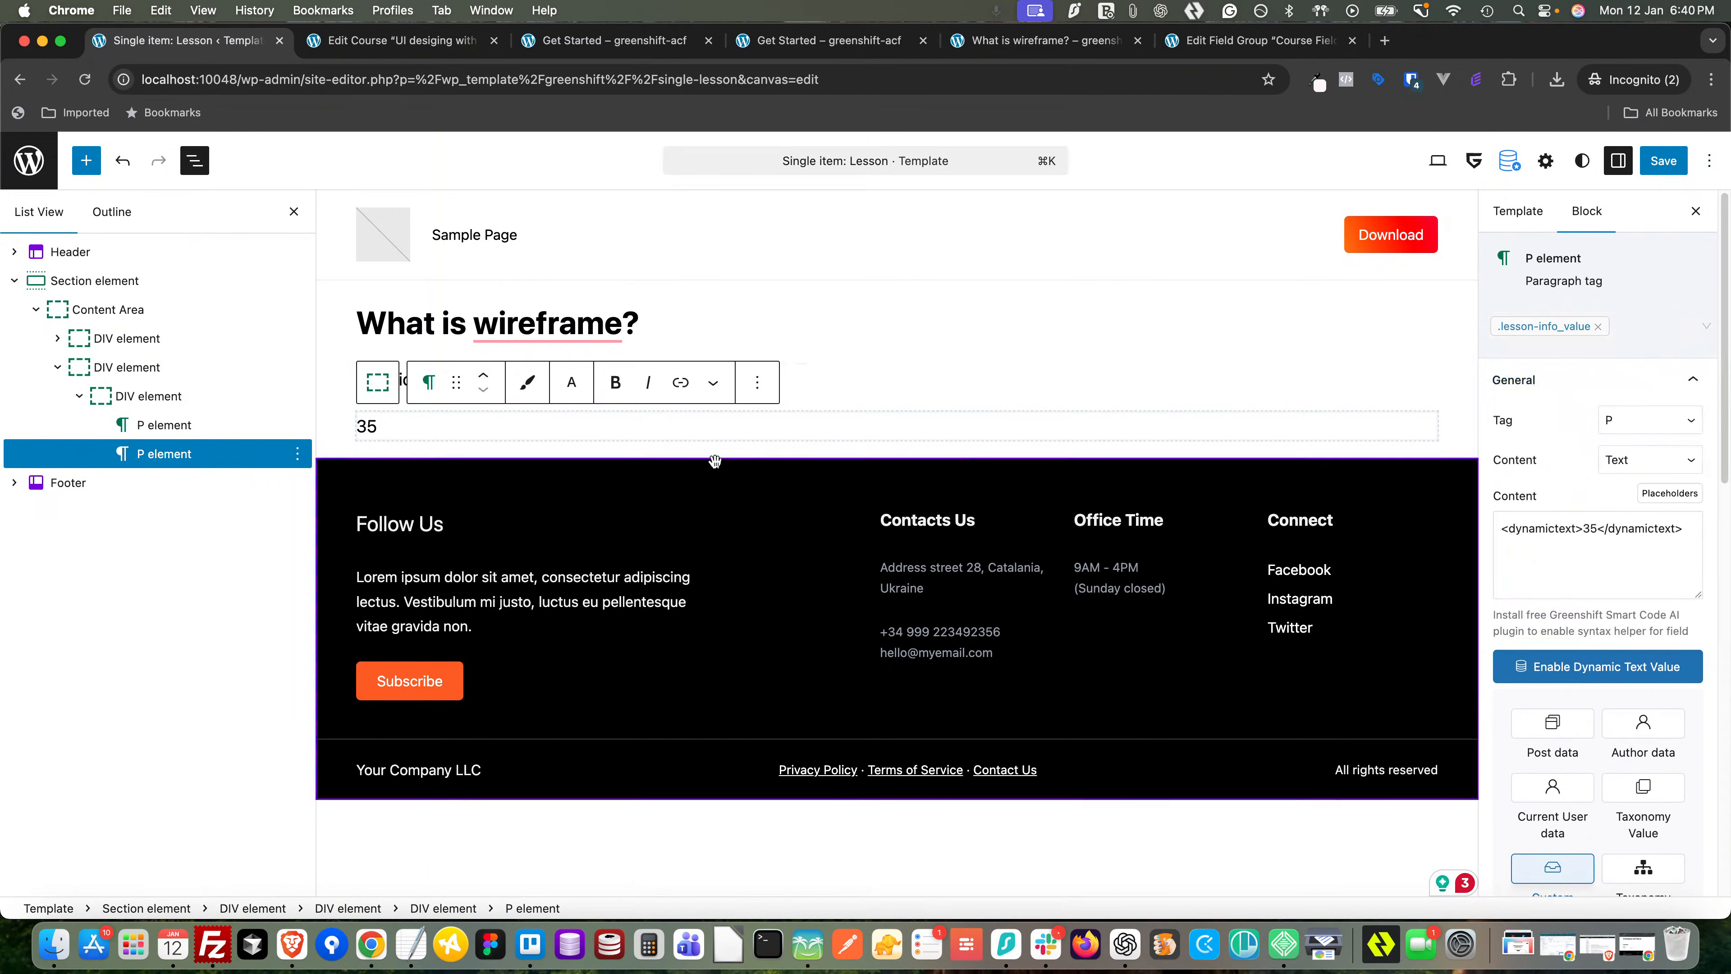
# - Give the wrapper DIV's lesson-info class a flex display, with Align Items and Align Content both set to Center
pyautogui.click(157, 398)
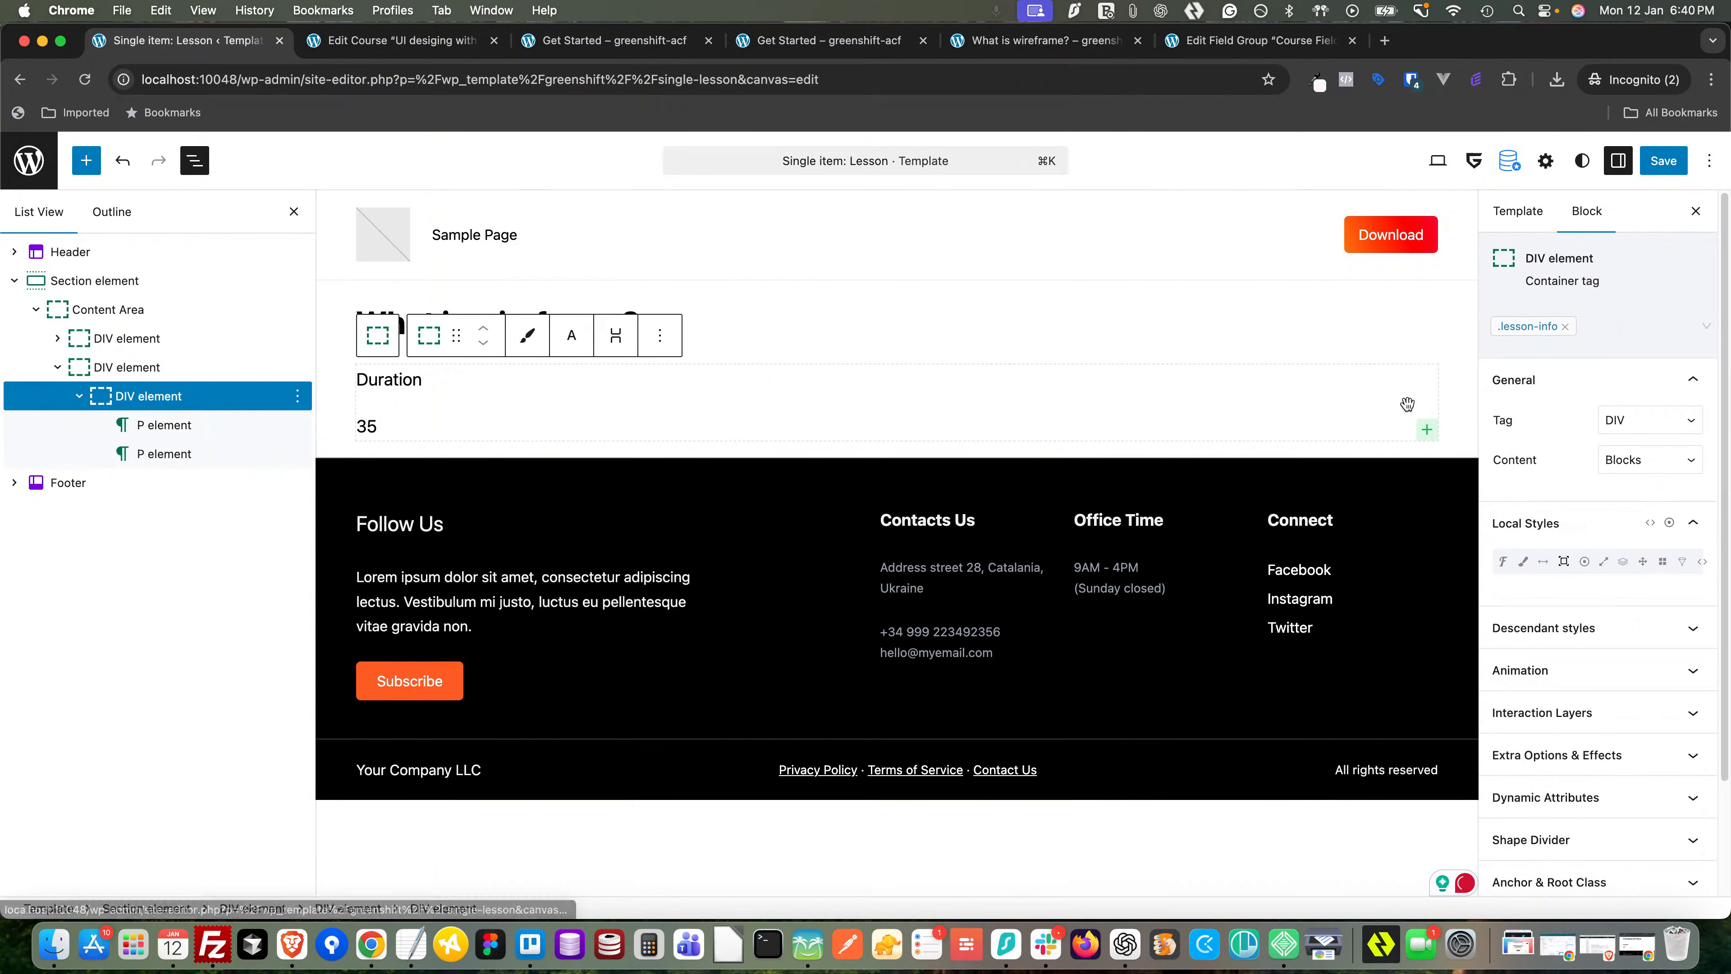
pyautogui.click(1523, 325)
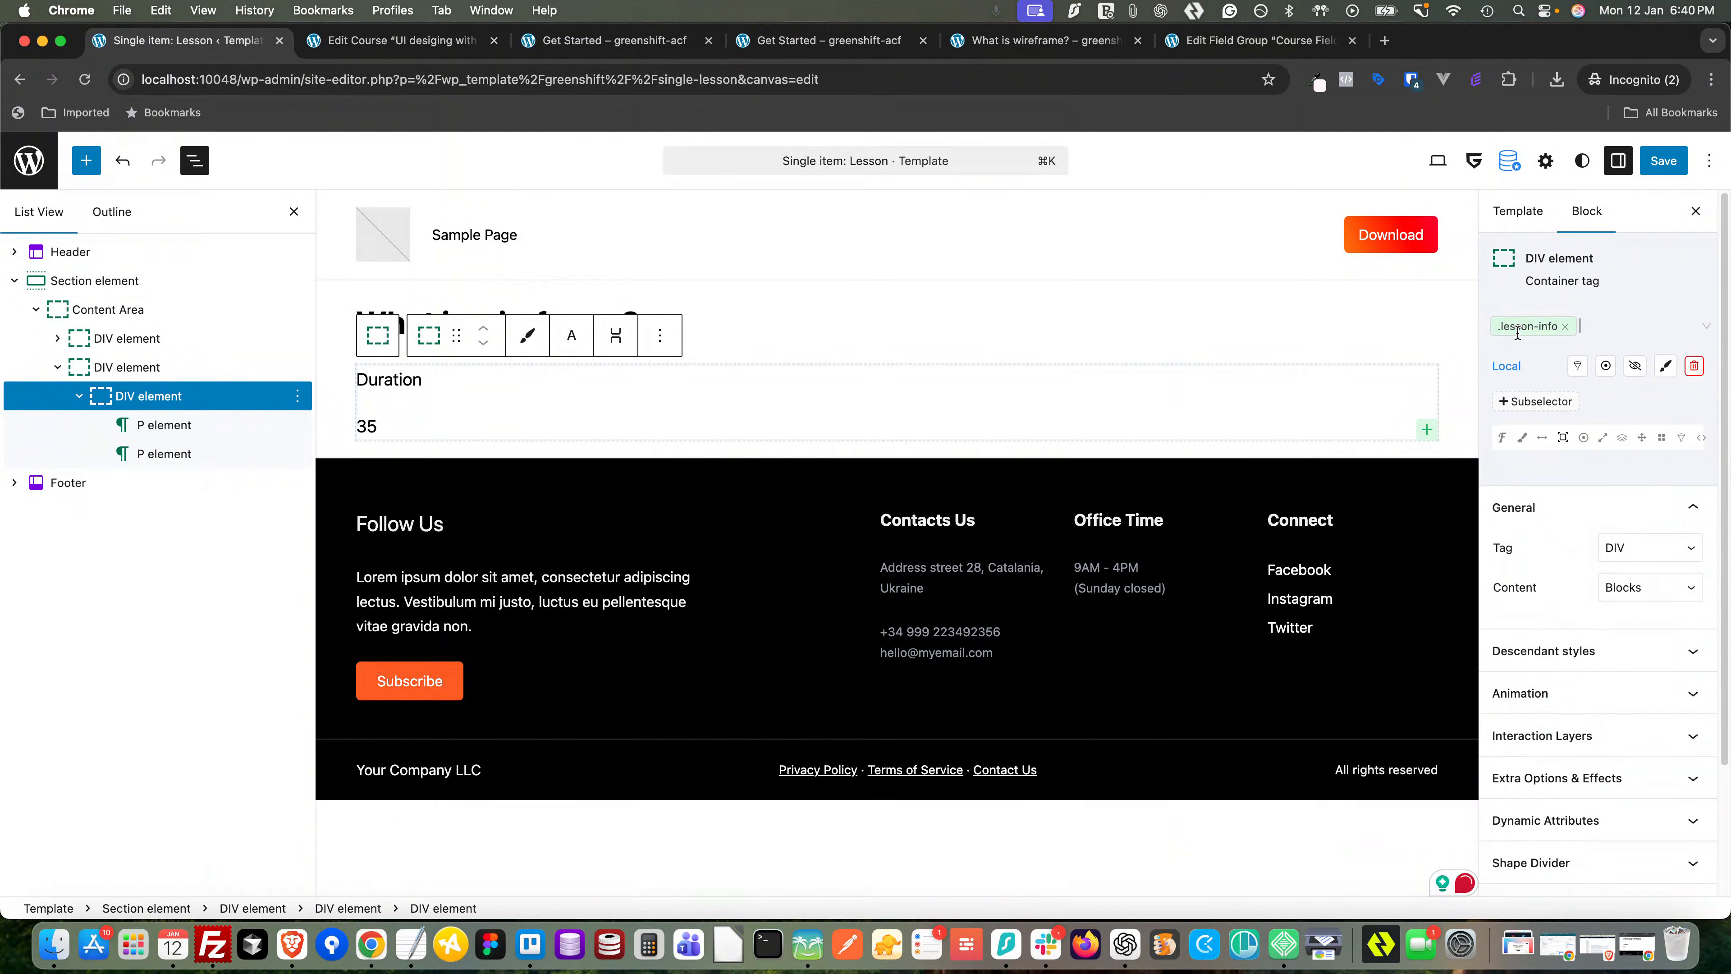
pyautogui.click(1662, 438)
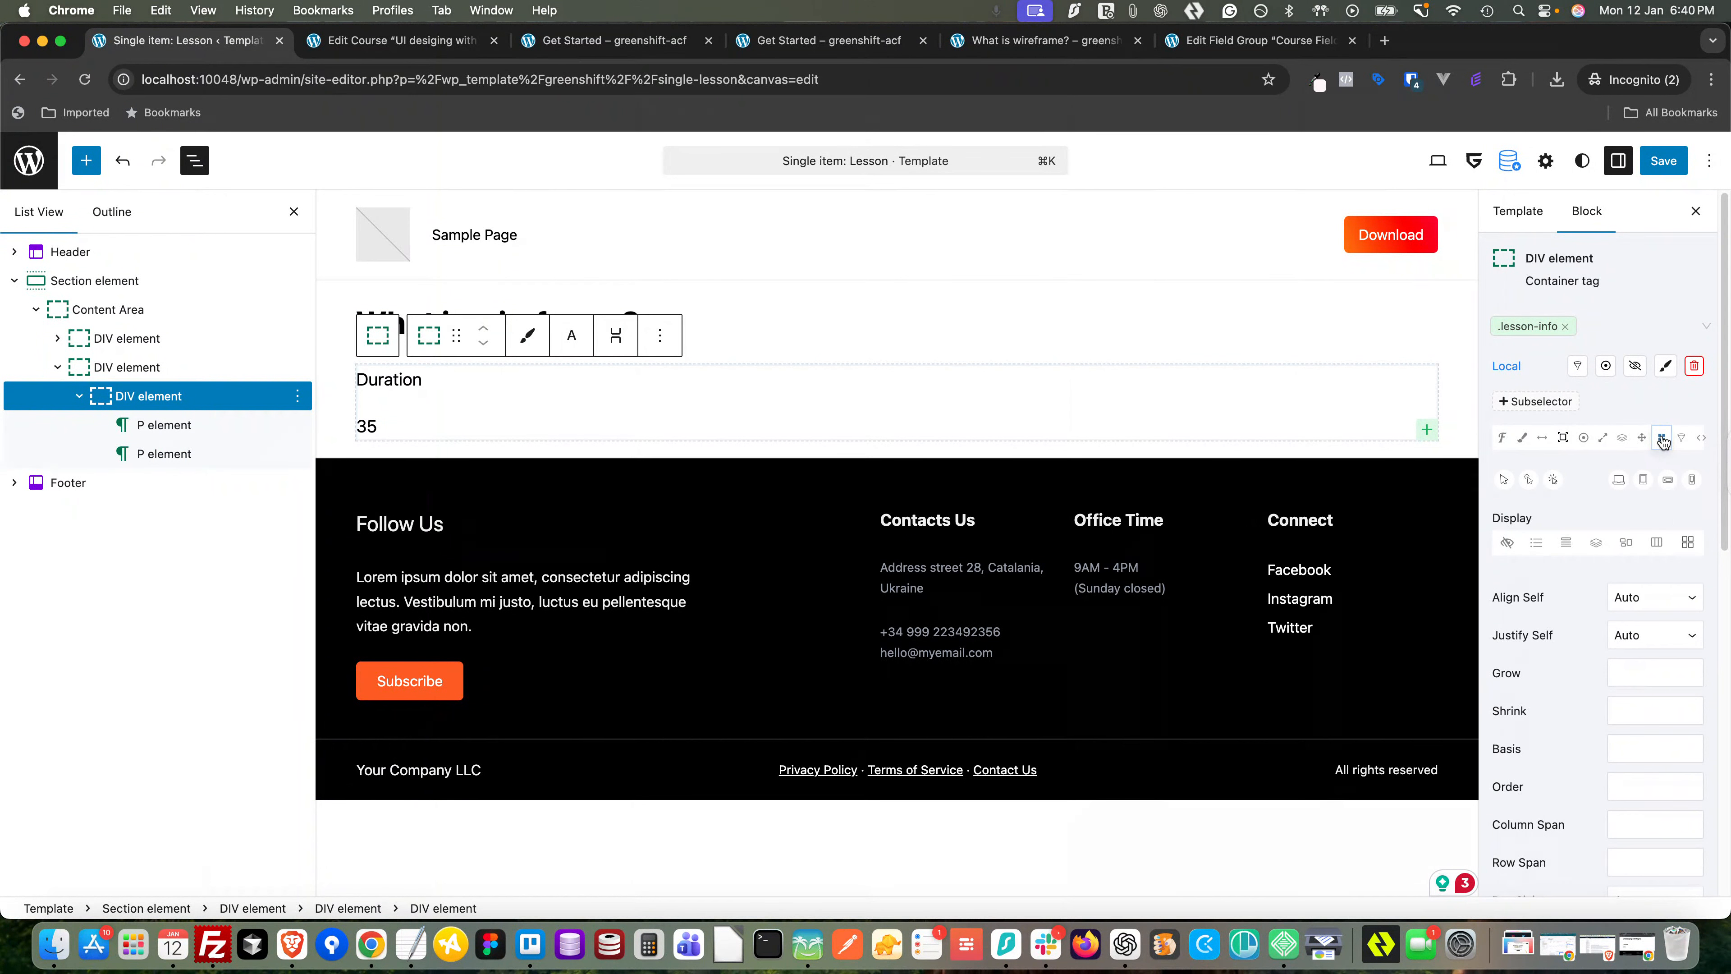
pyautogui.click(1657, 543)
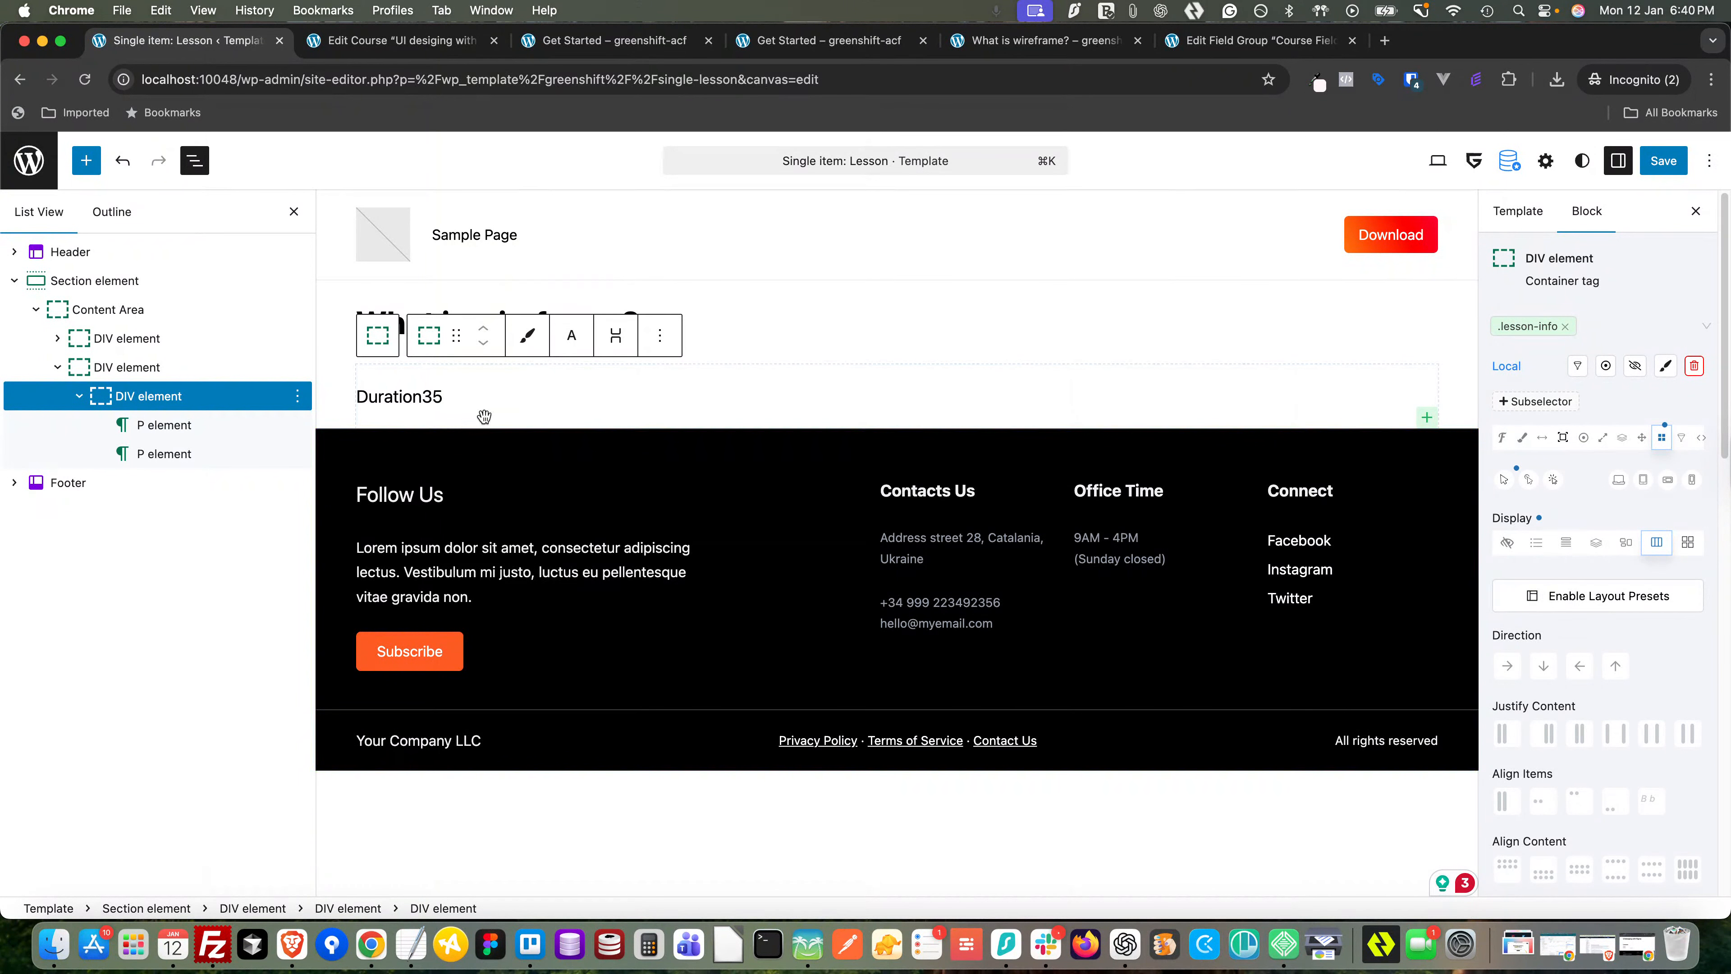
pyautogui.scroll(-5, 1670, 685)
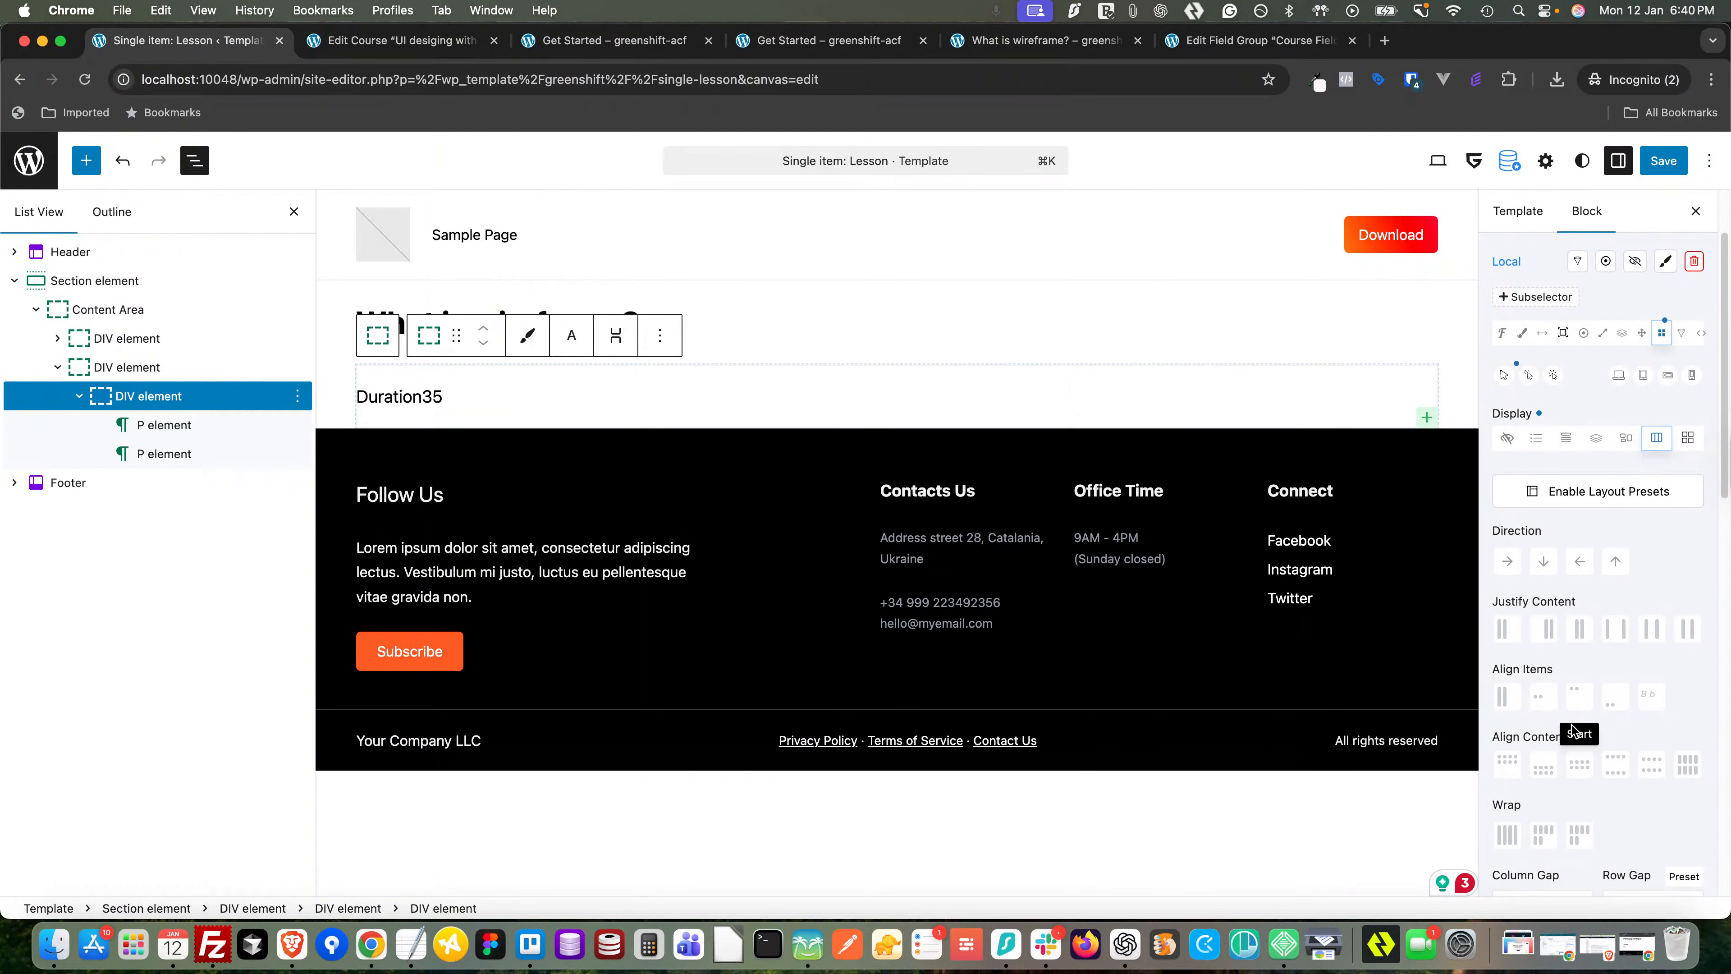
pyautogui.click(1542, 697)
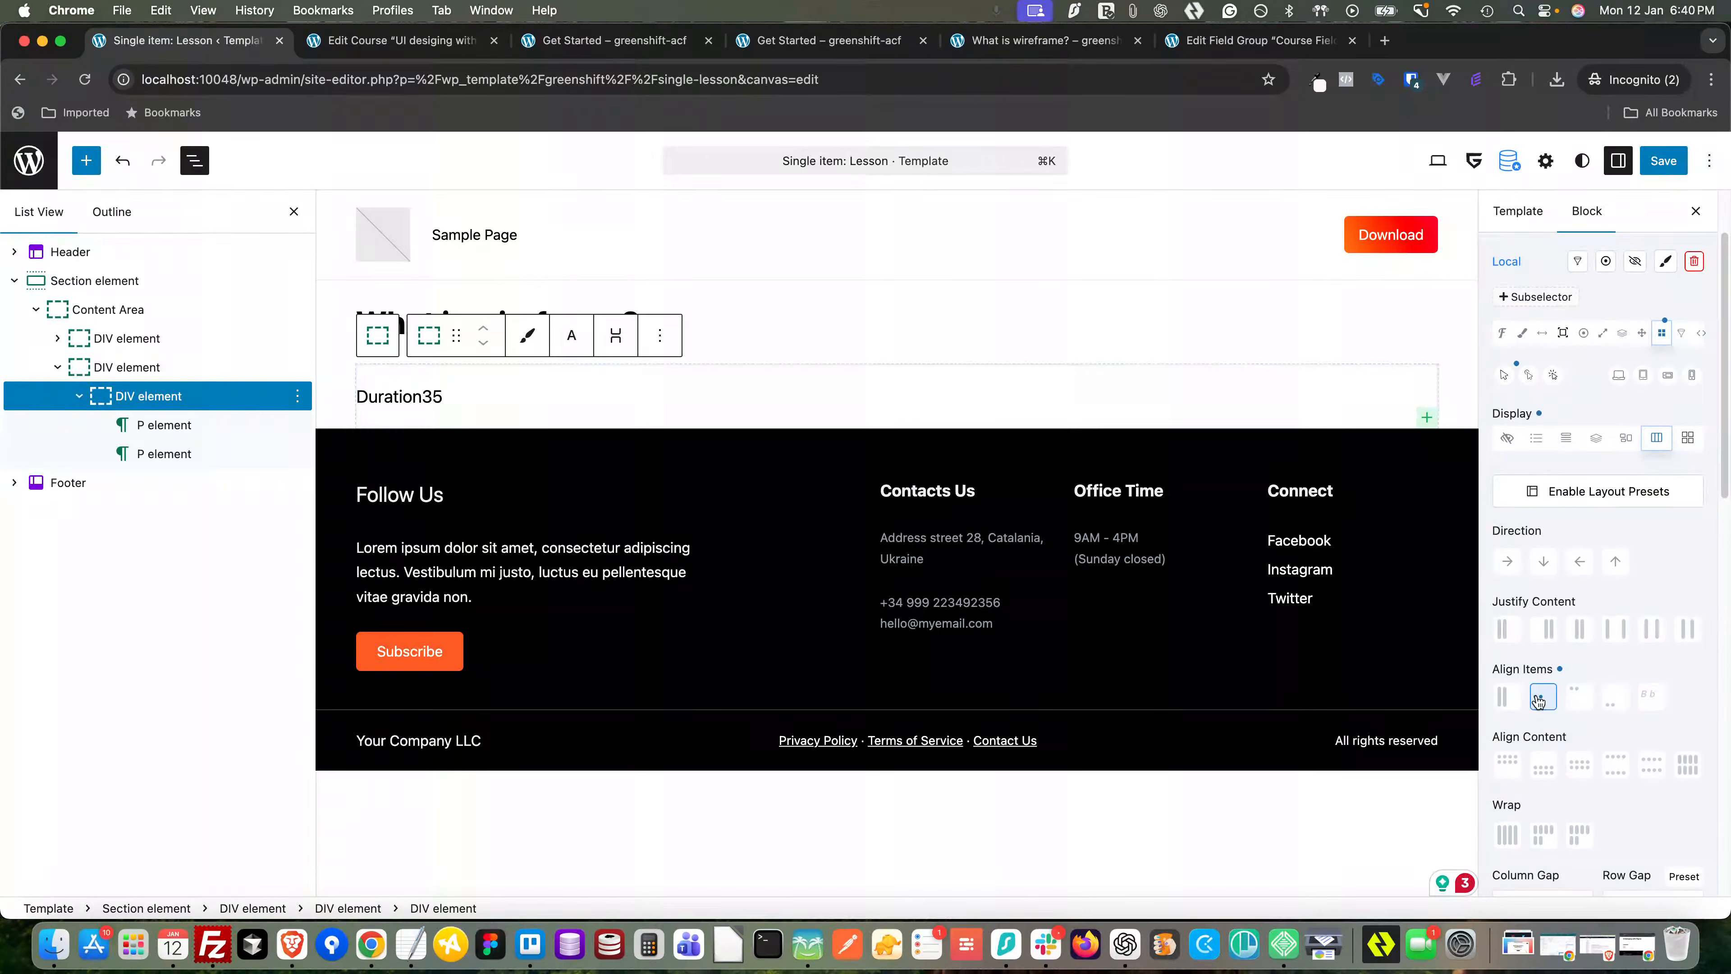
pyautogui.click(1576, 770)
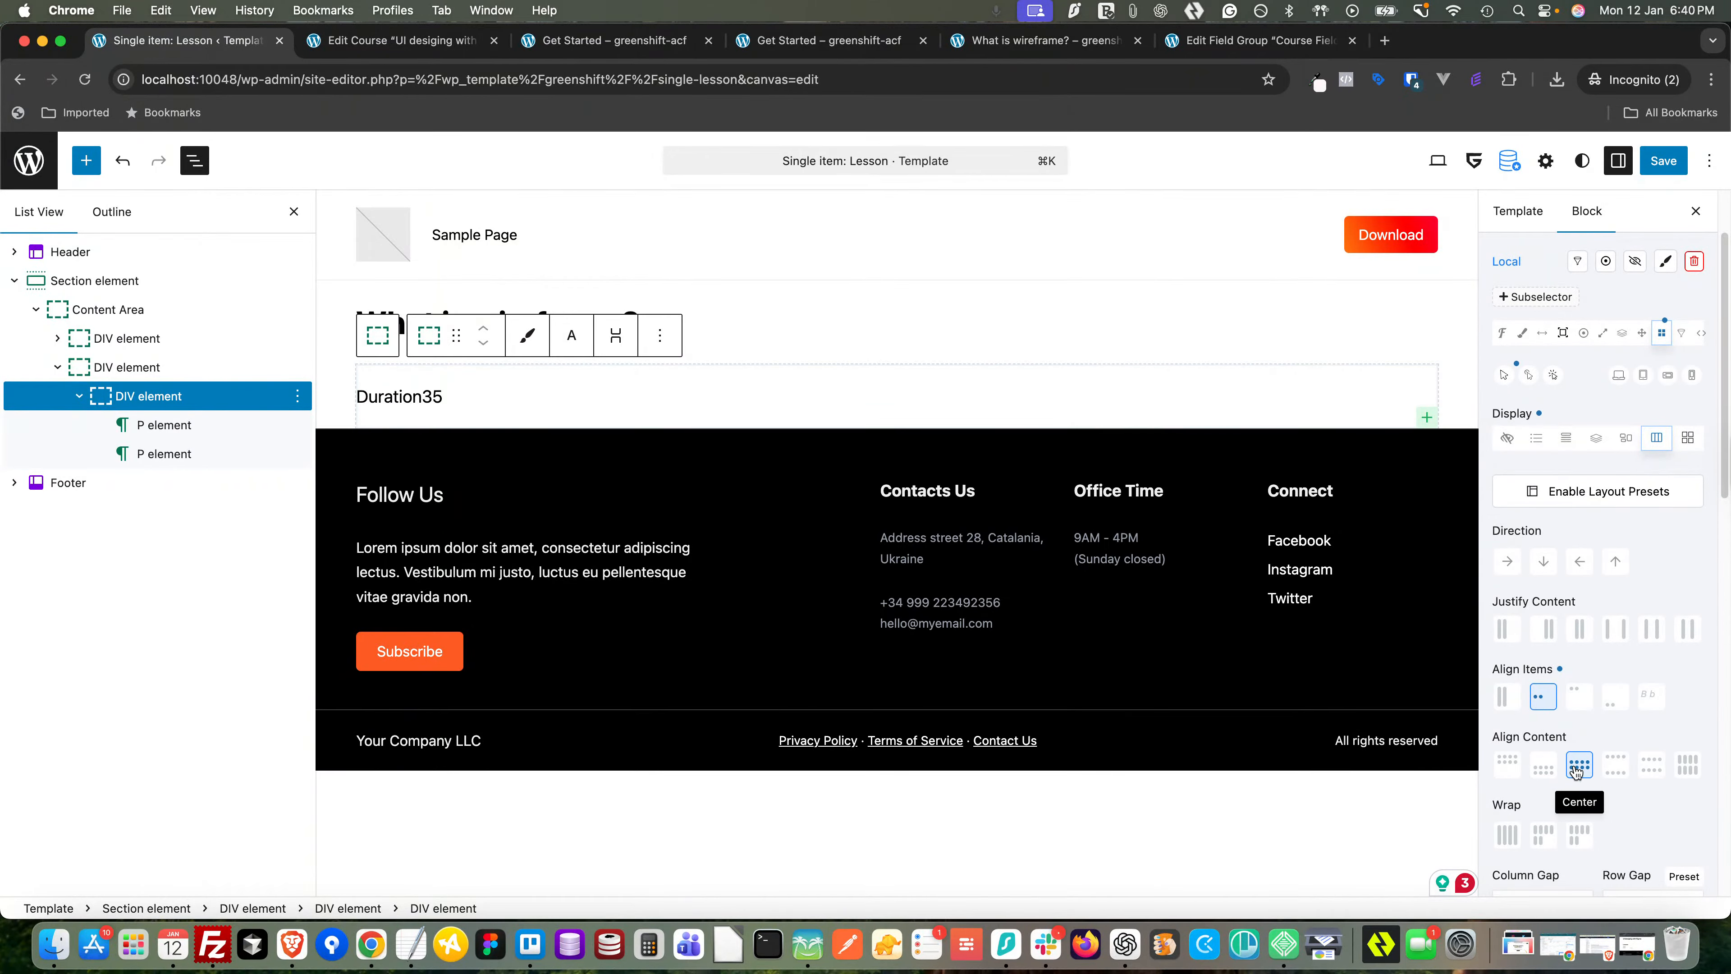
pyautogui.click(1576, 769)
pyautogui.scroll(-2, 1580, 769)
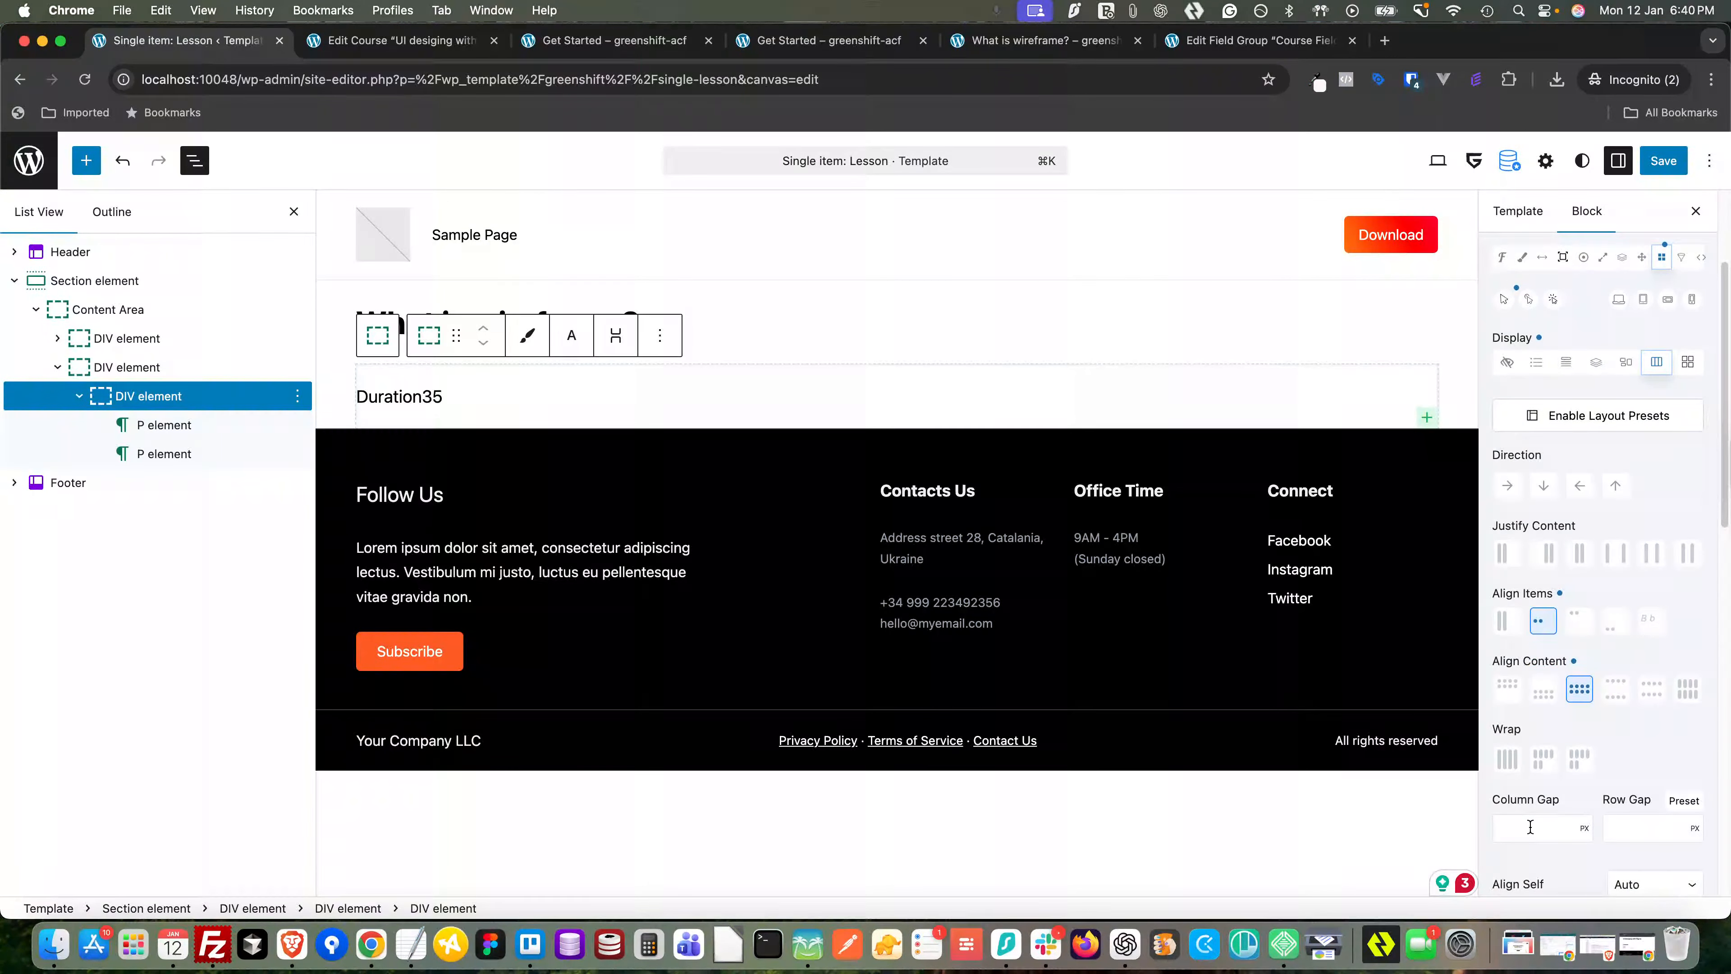
# - Set the lesson-info class's column gap to 20 px
pyautogui.click(1506, 827)
pyautogui.write('20')
# - Set the font weight of the "Duration" label's lesson-info_label class to Bold and save the template
pyautogui.click(405, 398)
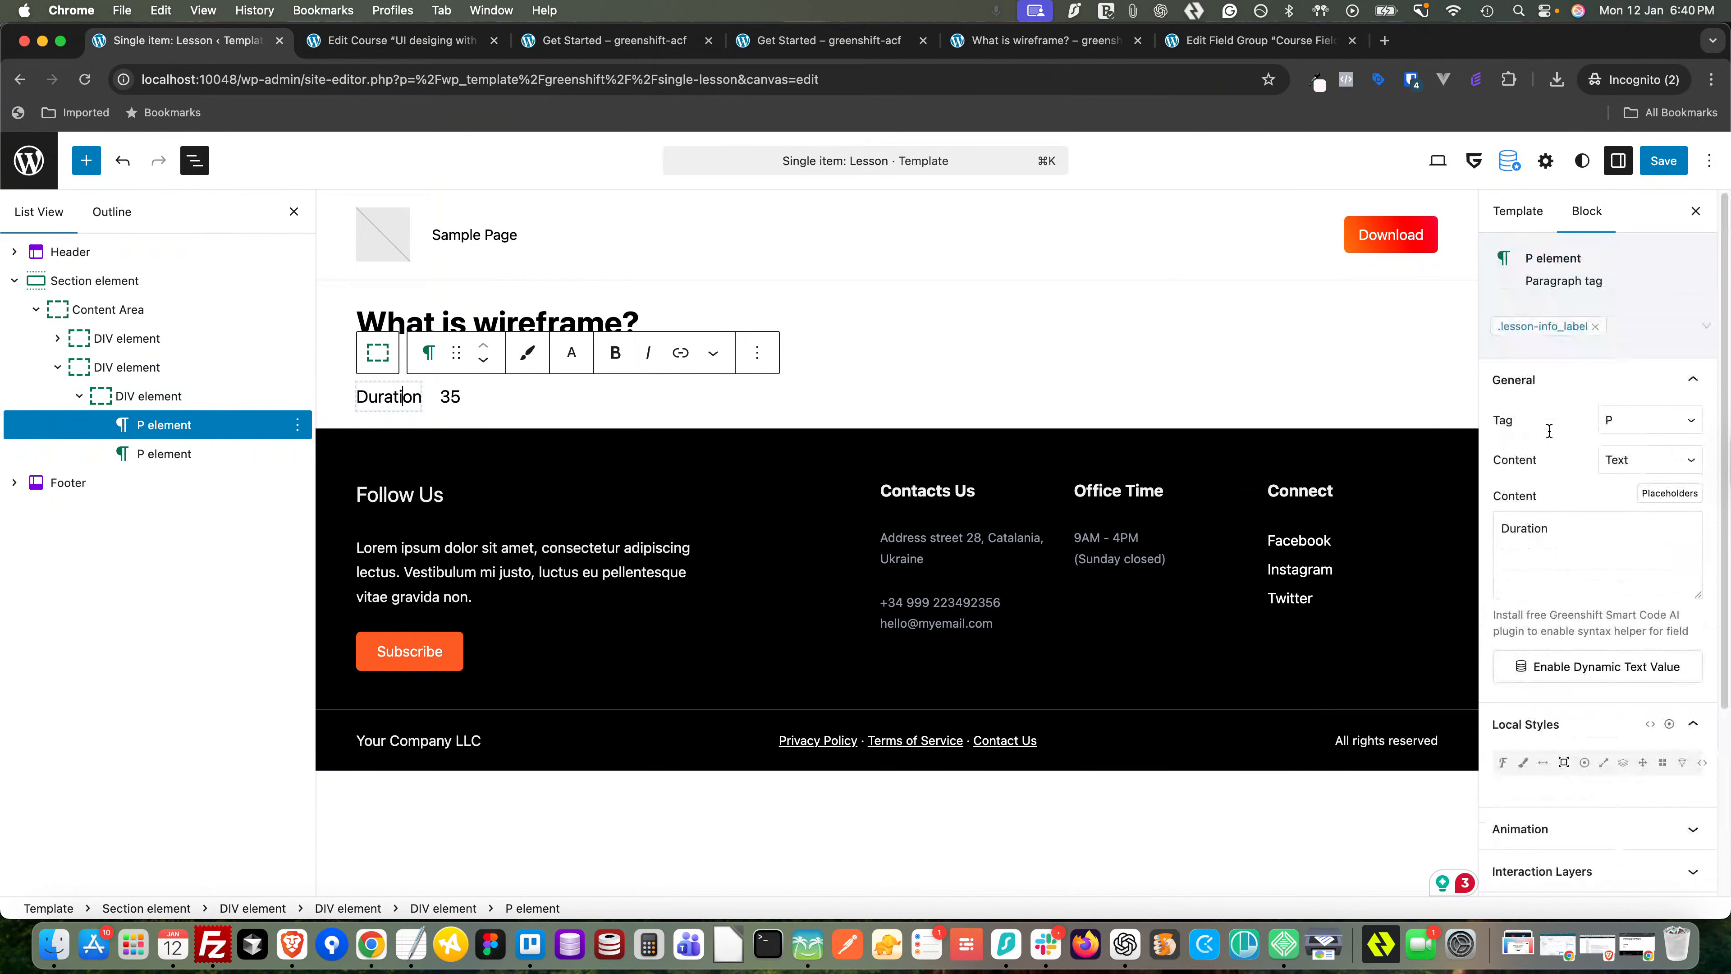
pyautogui.scroll(3, 1683, 355)
pyautogui.click(1554, 330)
pyautogui.click(1502, 438)
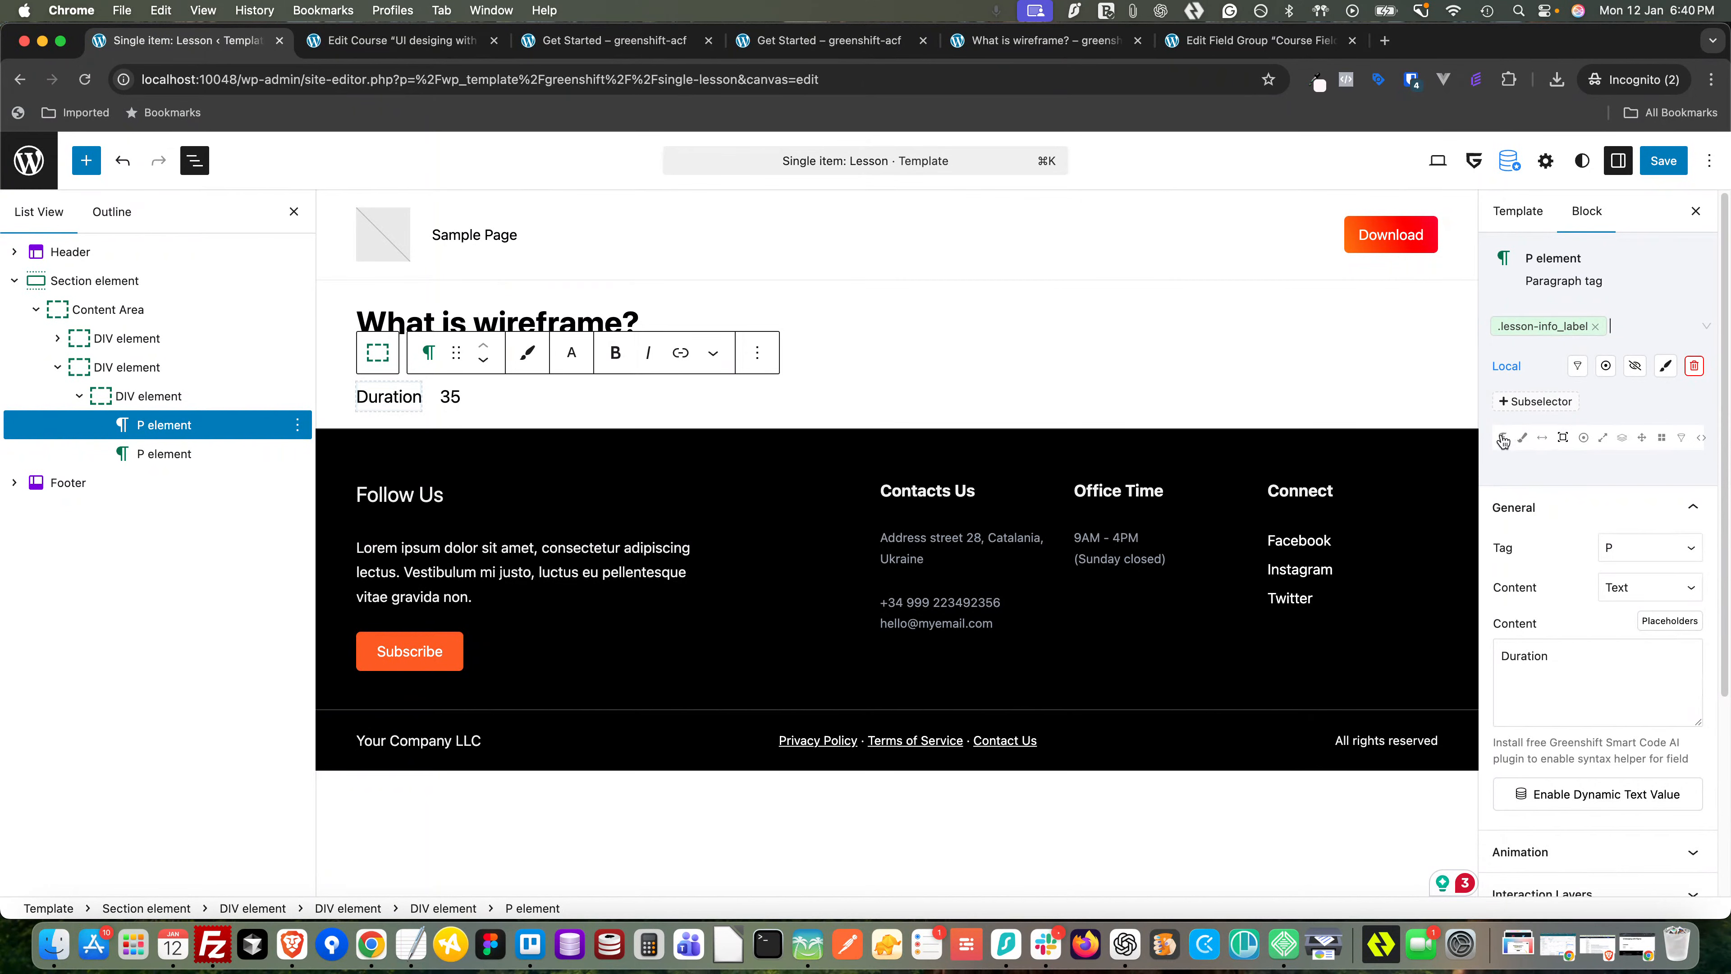
pyautogui.scroll(-1, 1579, 736)
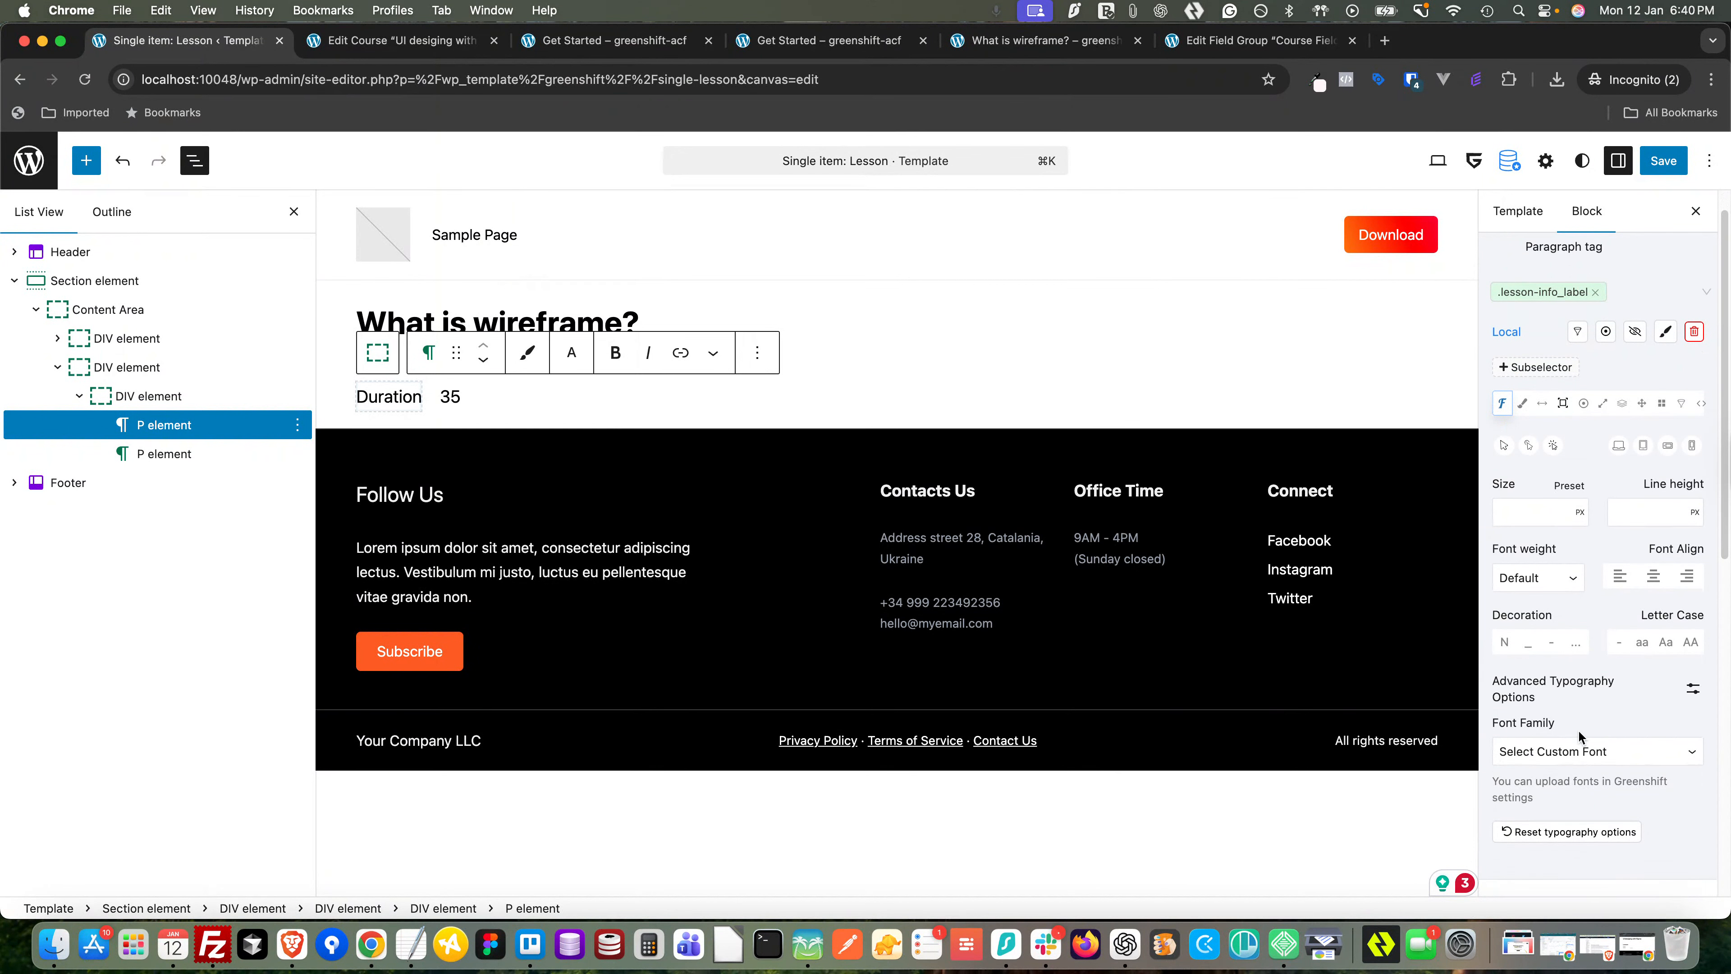
pyautogui.click(1535, 583)
pyautogui.click(1524, 614)
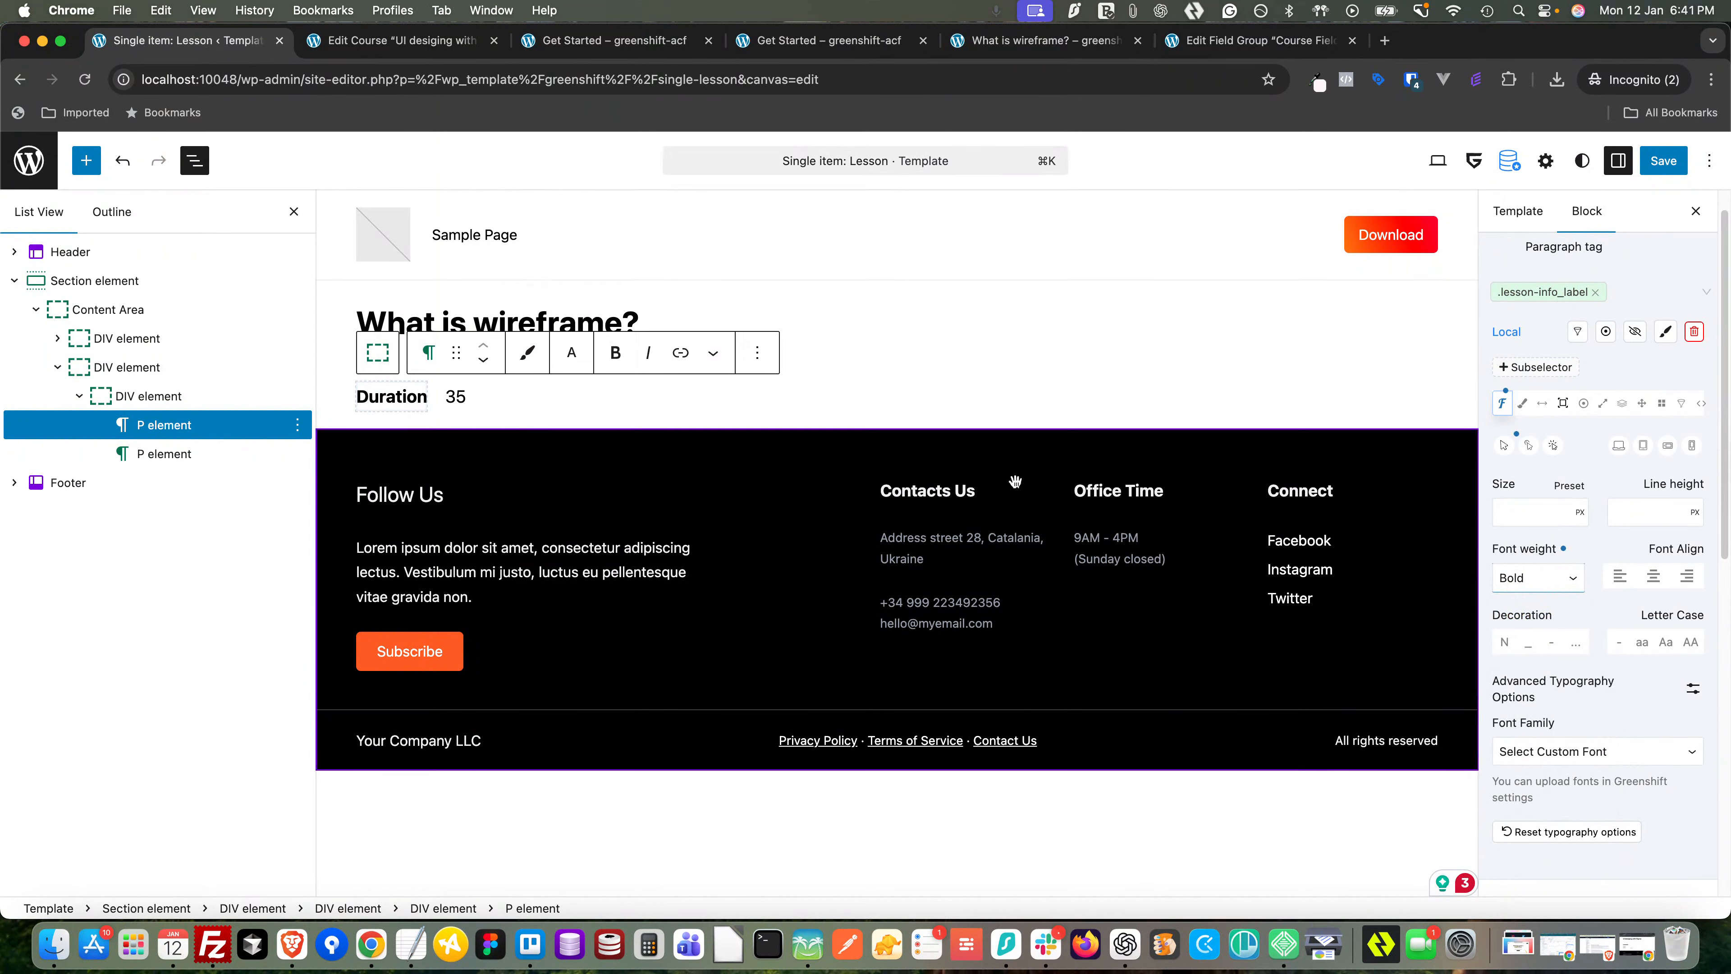
pyautogui.click(989, 387)
pyautogui.click(1660, 166)
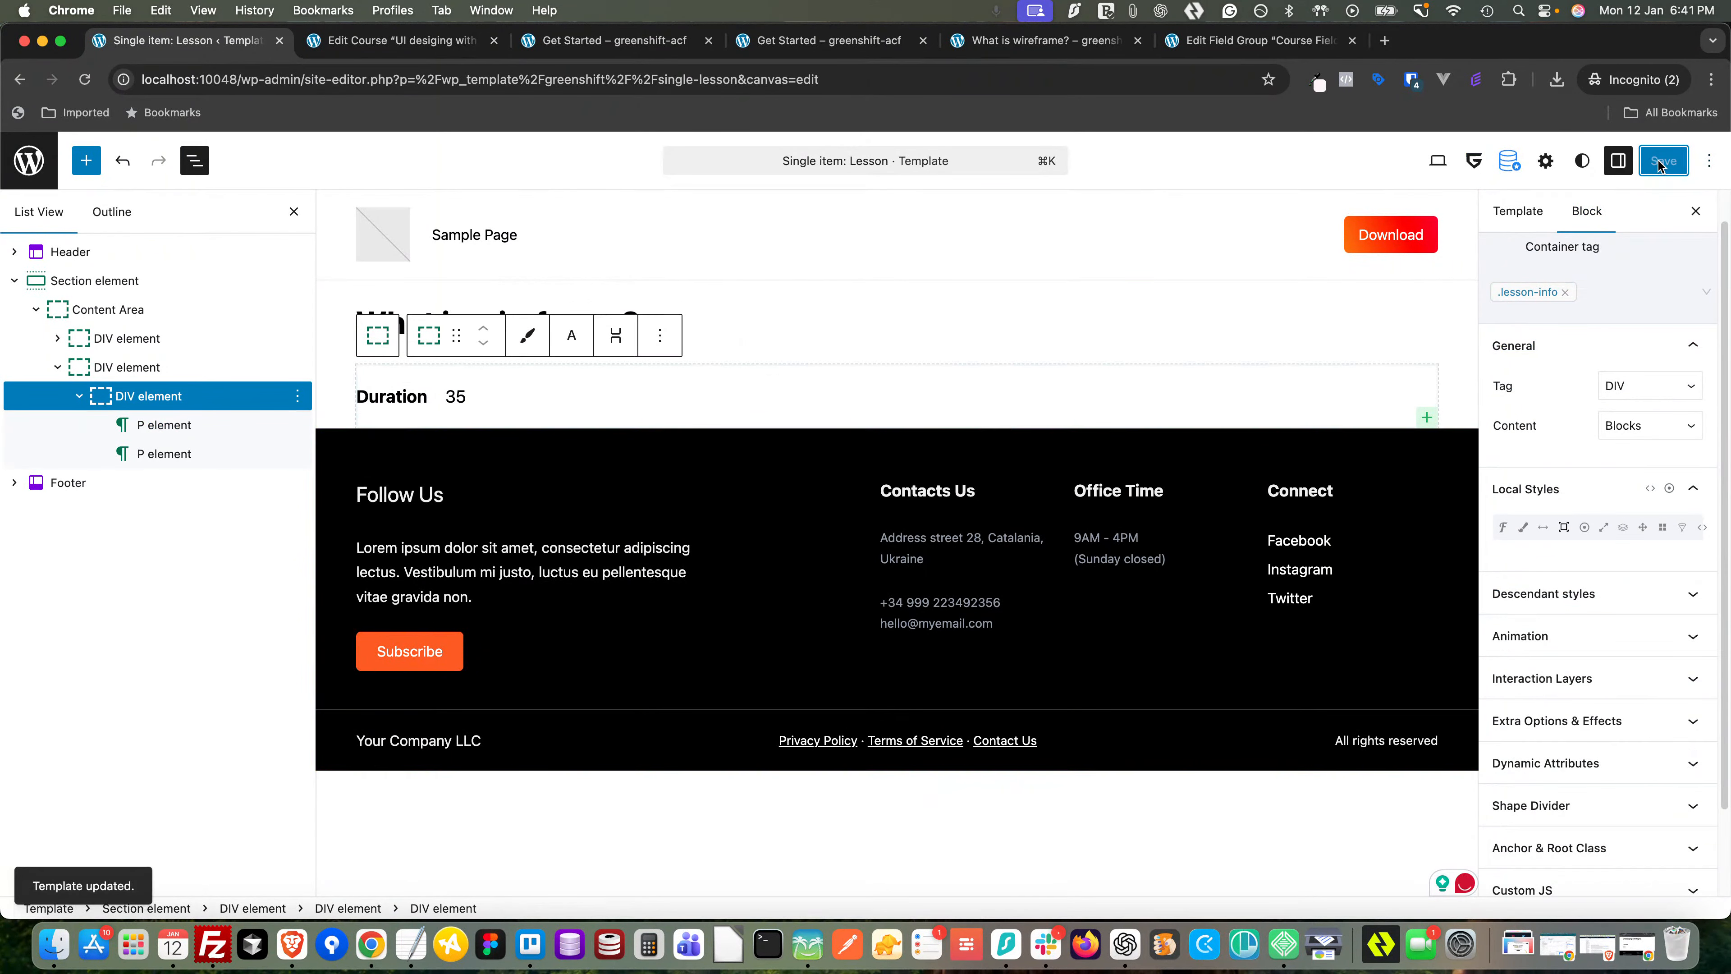
# - Reload the published Get Started lesson page to check the duration row
pyautogui.click(566, 41)
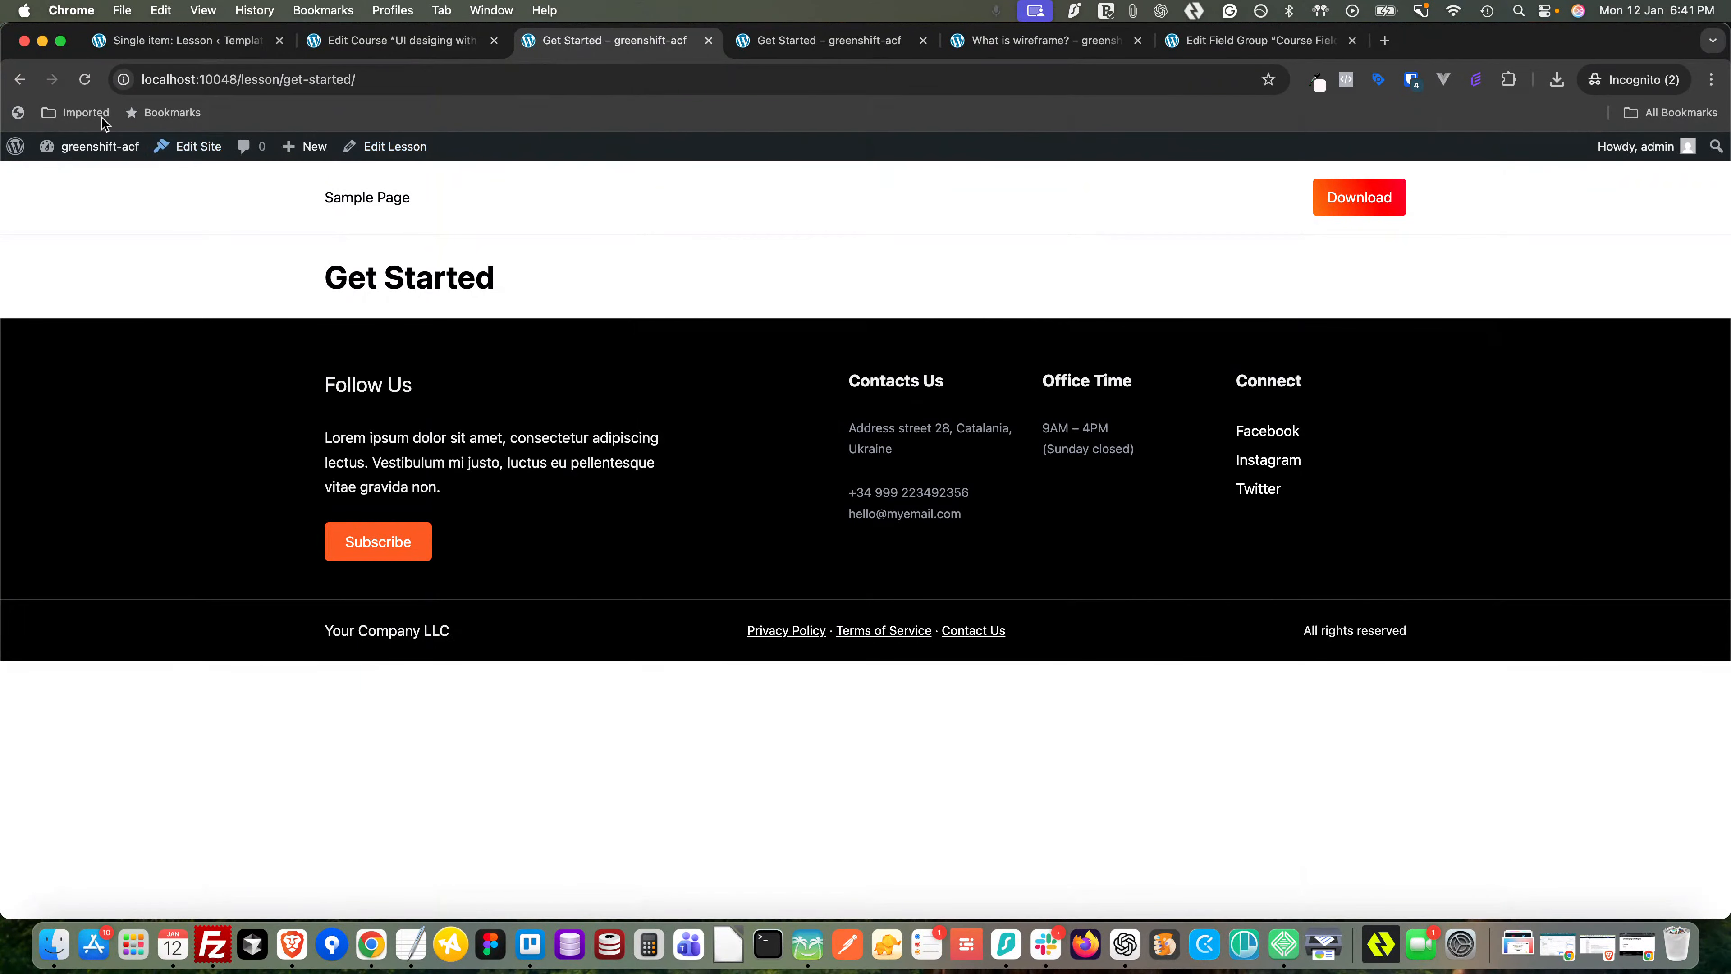
pyautogui.click(84, 79)
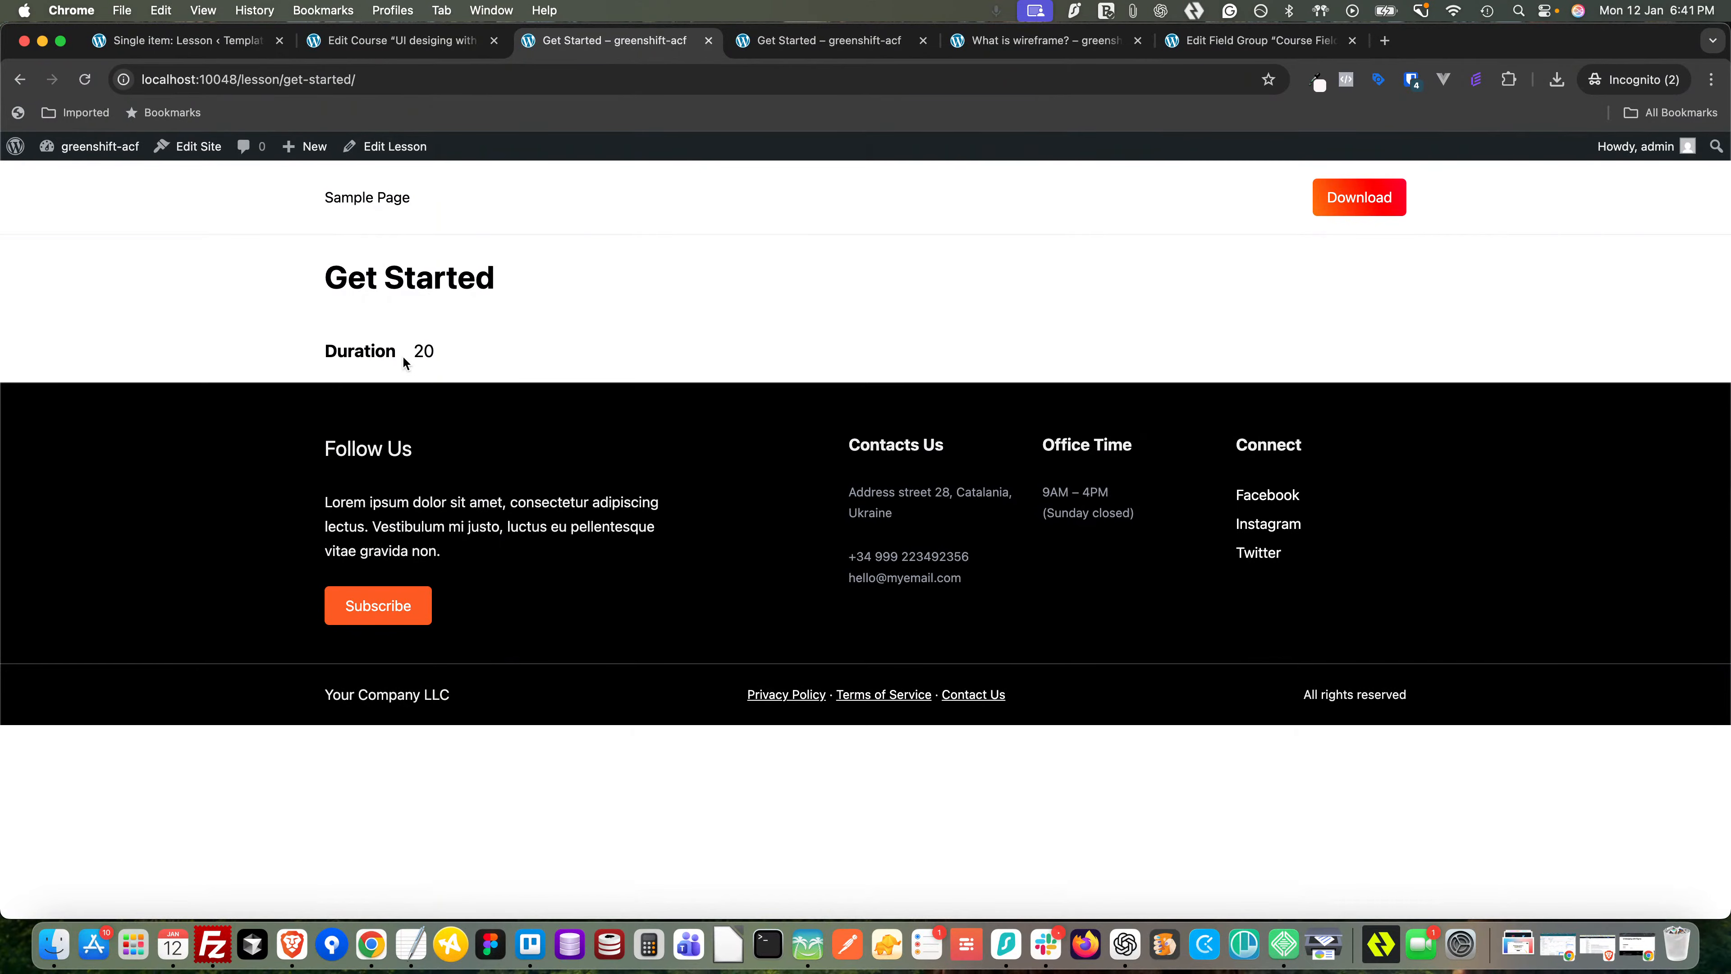
pyautogui.click(347, 42)
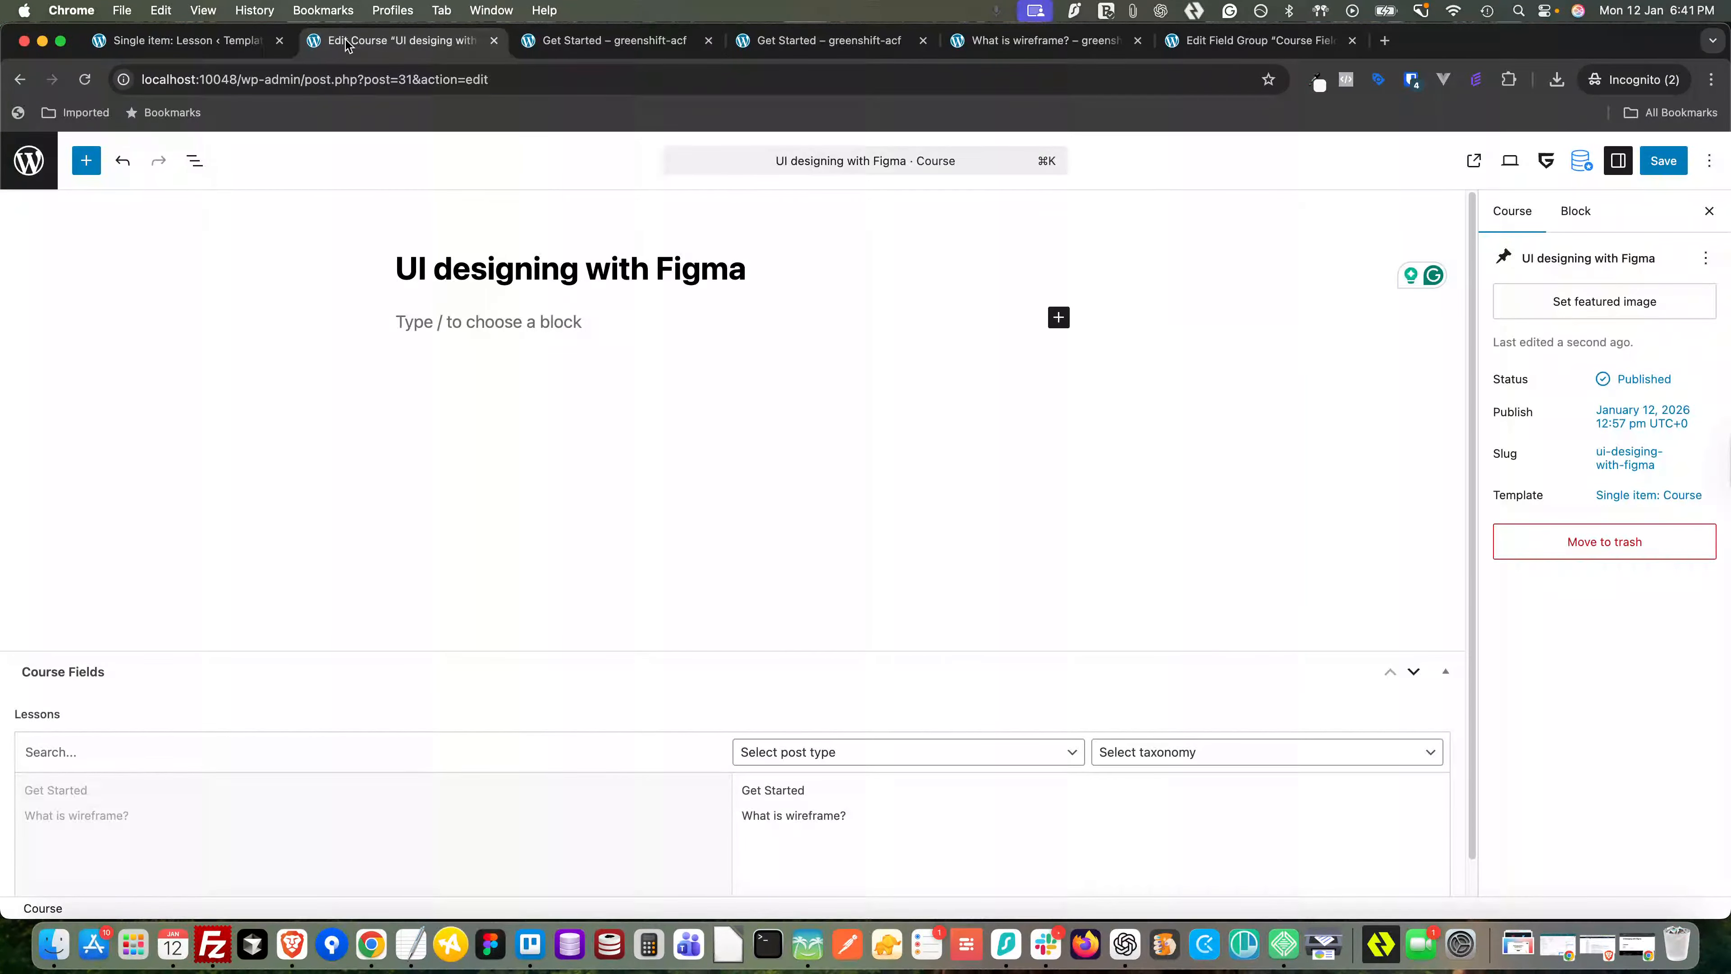
# - Back in the Lesson template, append "minutes" after the dynamic duration value and save the template
pyautogui.click(205, 42)
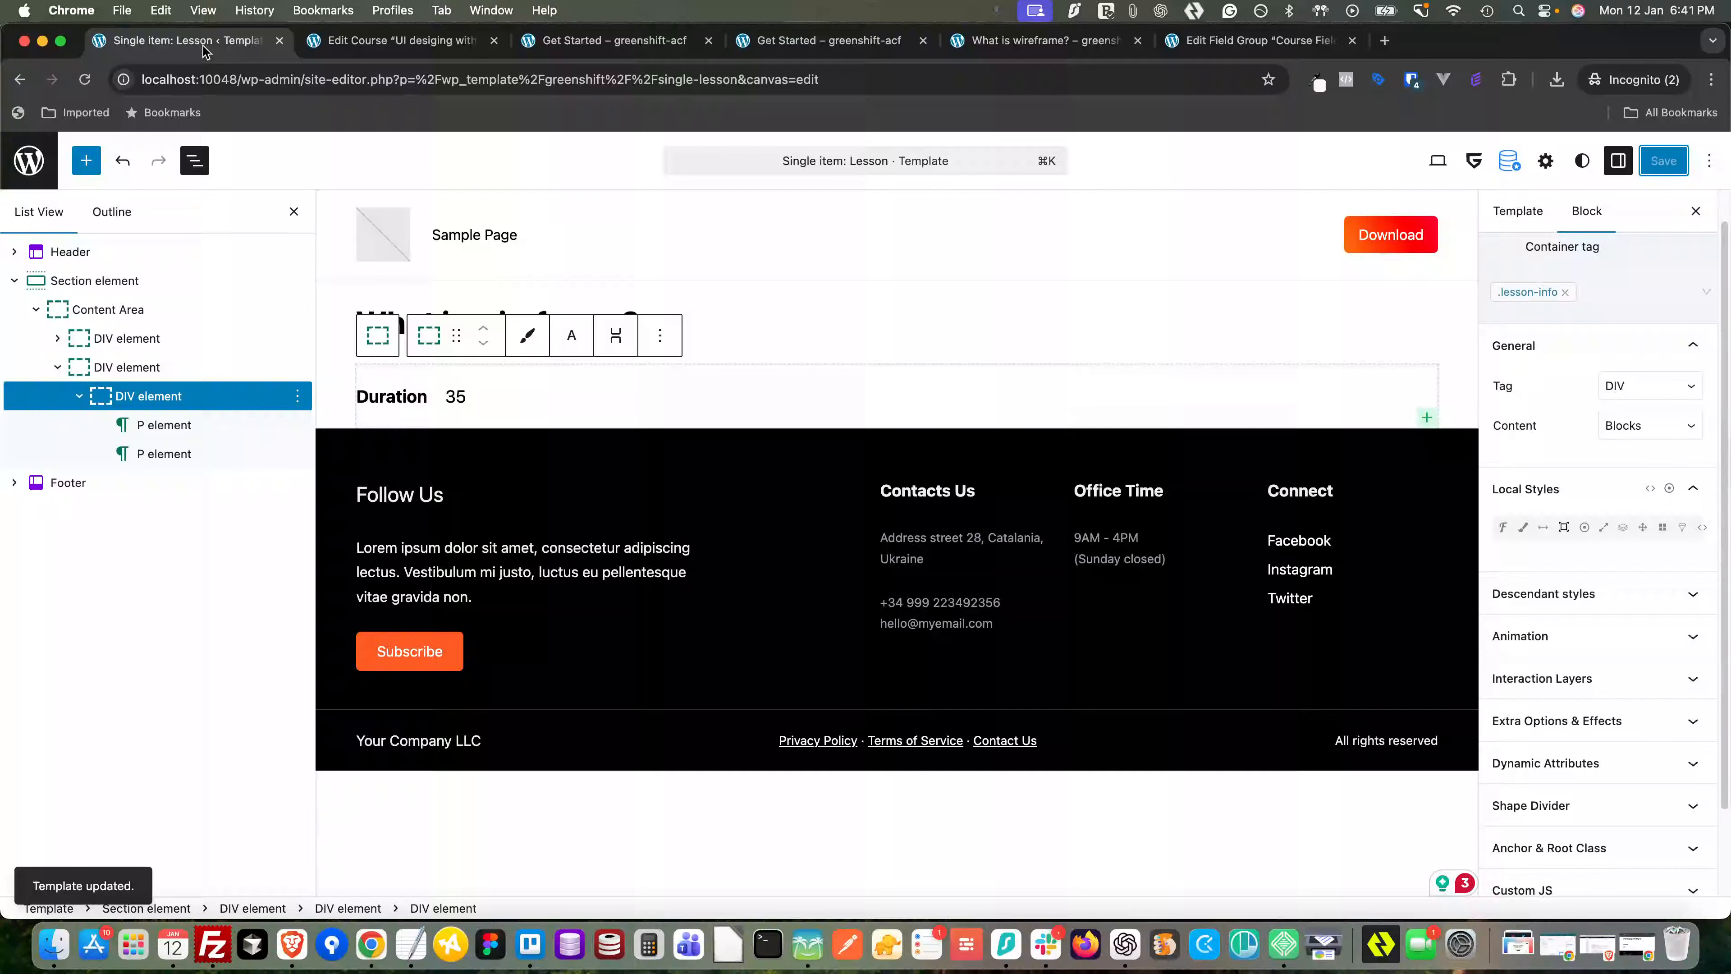
pyautogui.click(455, 396)
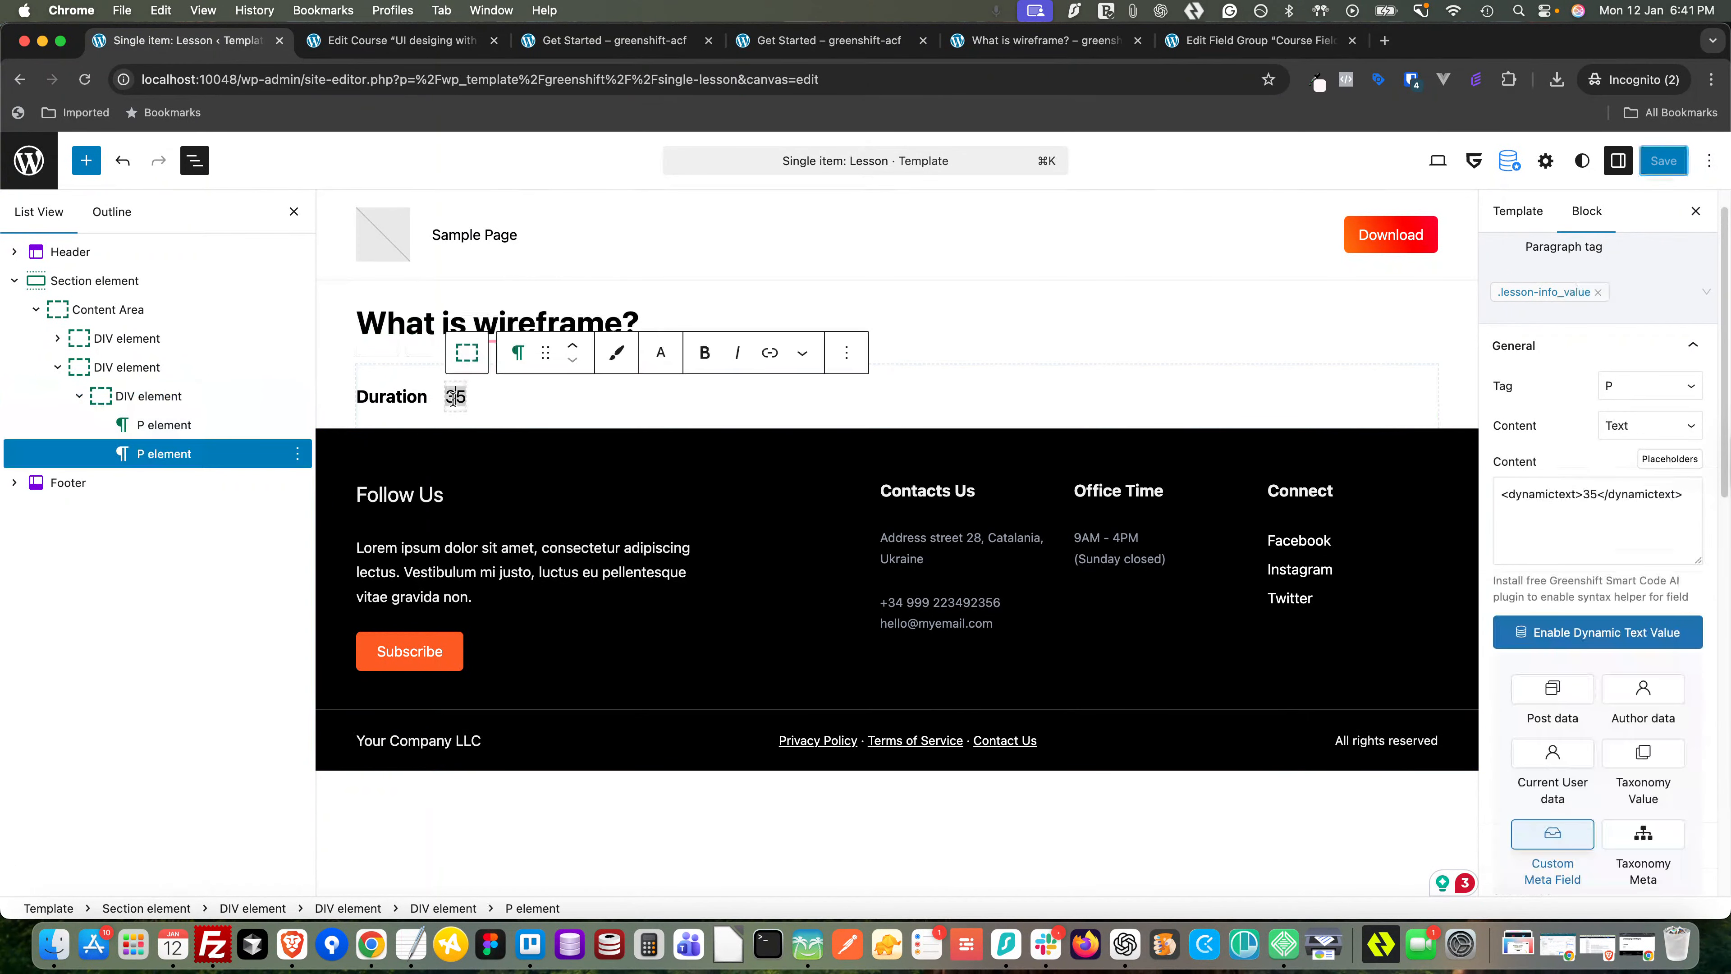
pyautogui.click(1683, 497)
pyautogui.write('minutes')
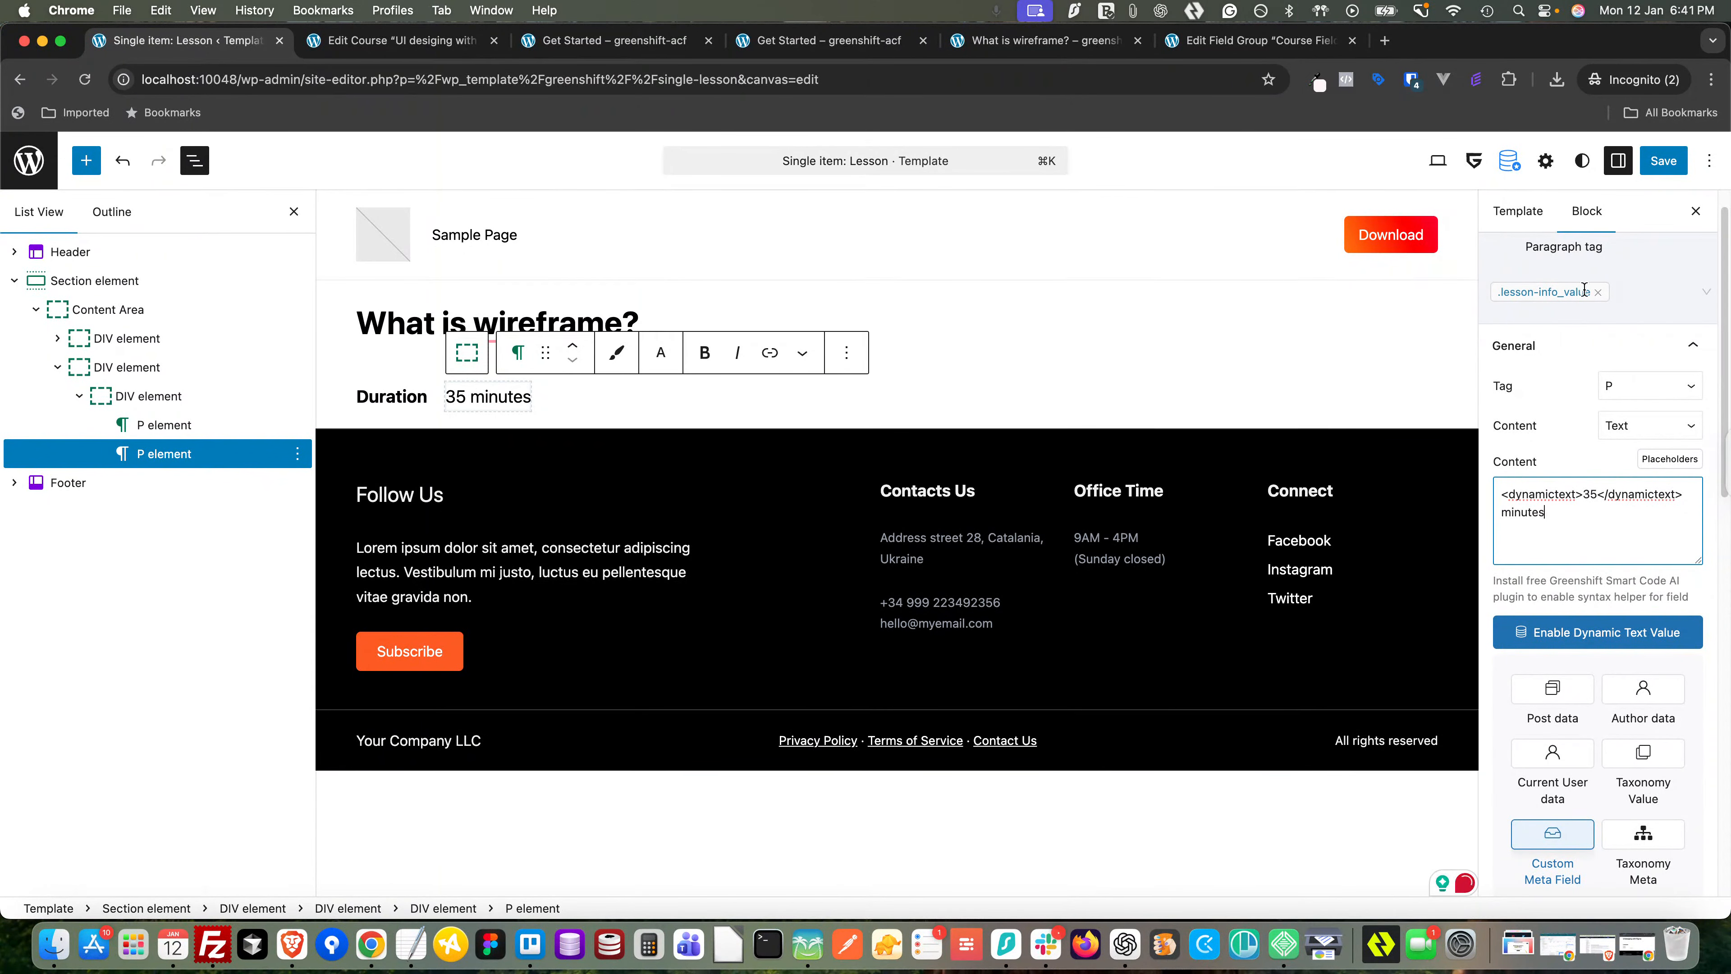
pyautogui.click(1664, 160)
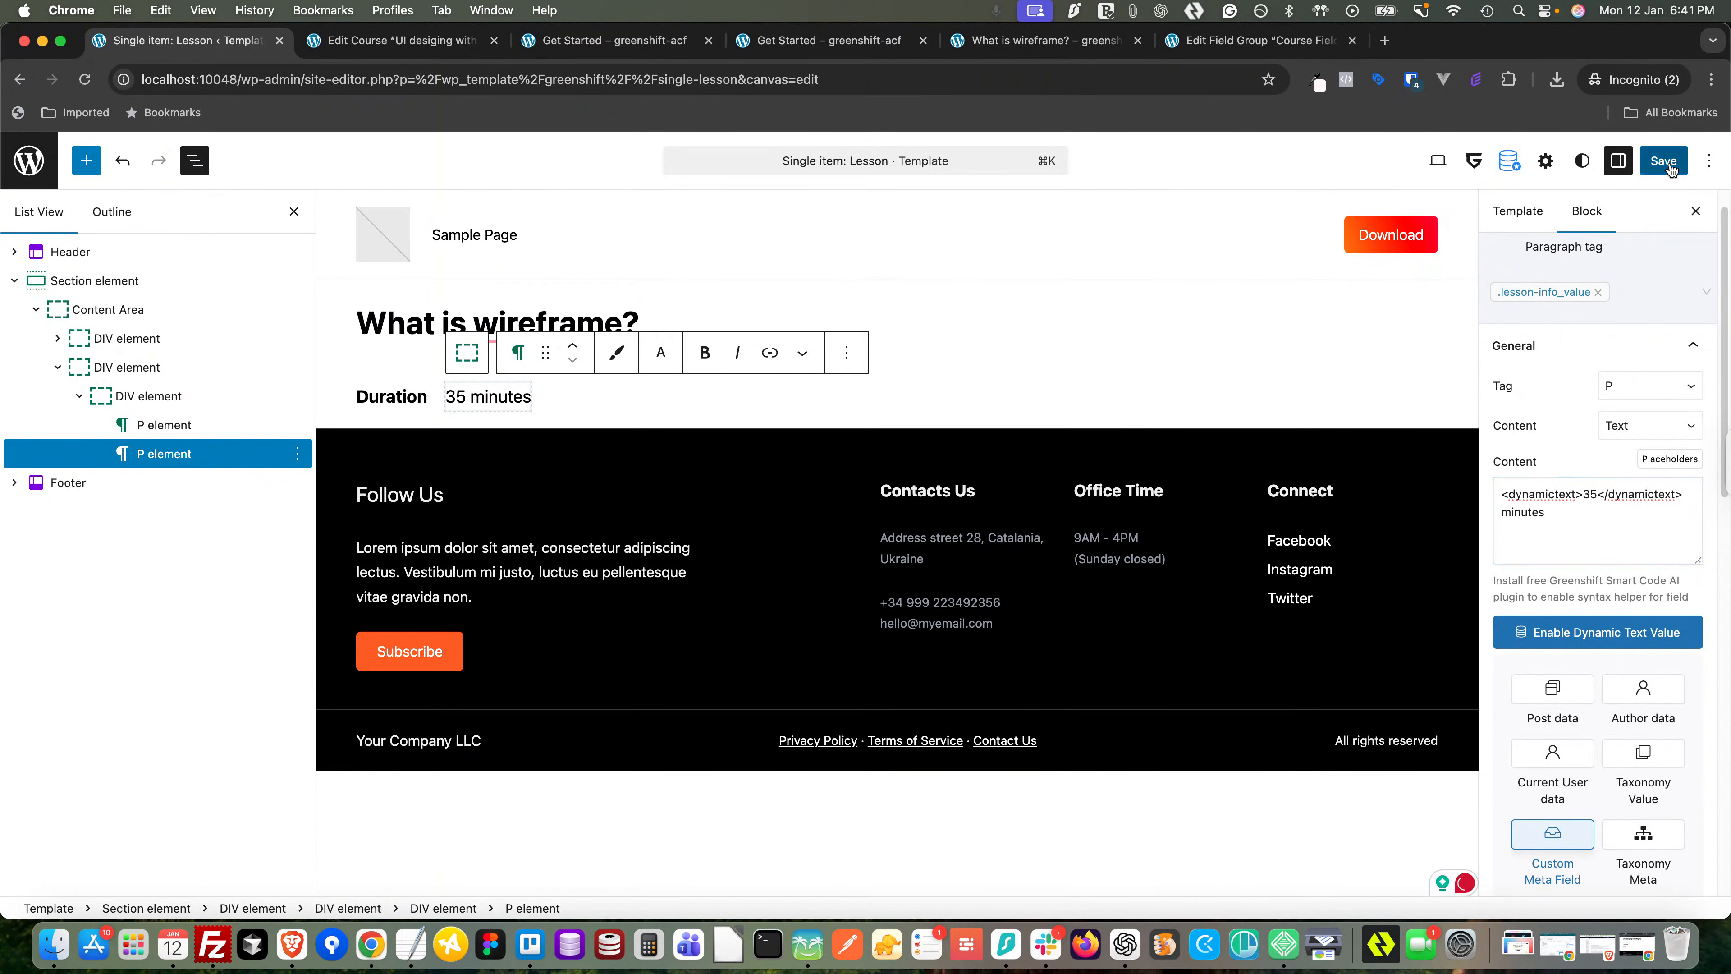
# - Reload the Get Started lesson page to check the duration's unit text, and return to the Lesson template
pyautogui.click(594, 48)
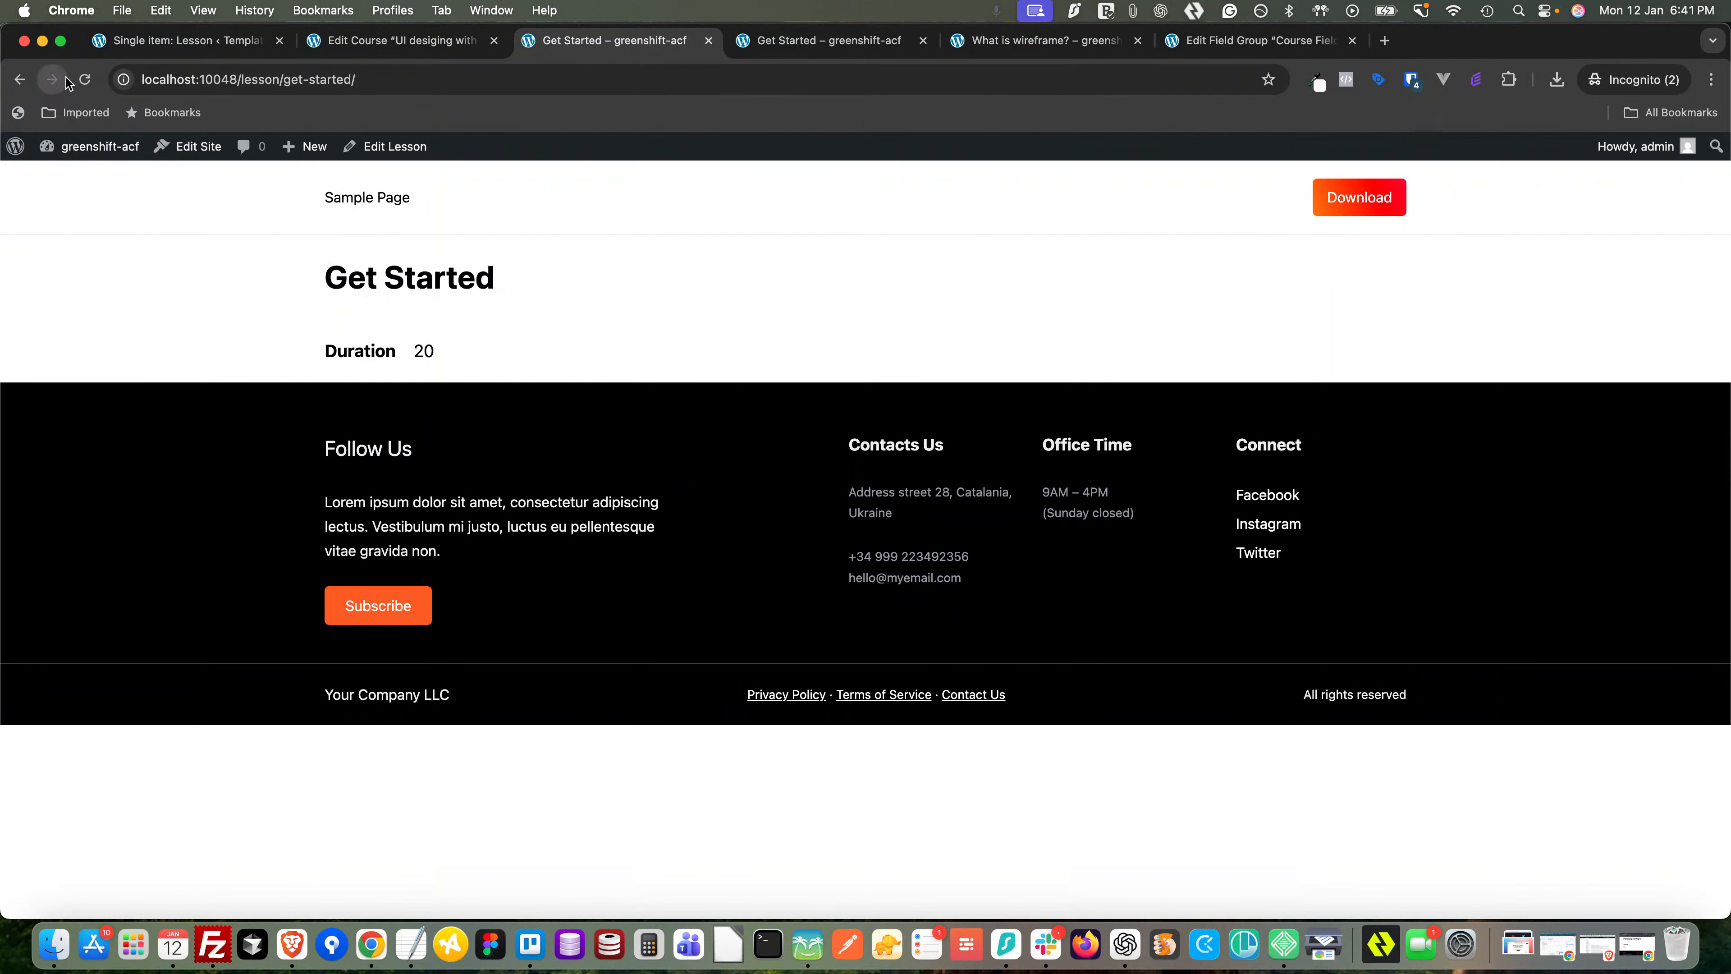
pyautogui.click(85, 79)
pyautogui.click(198, 42)
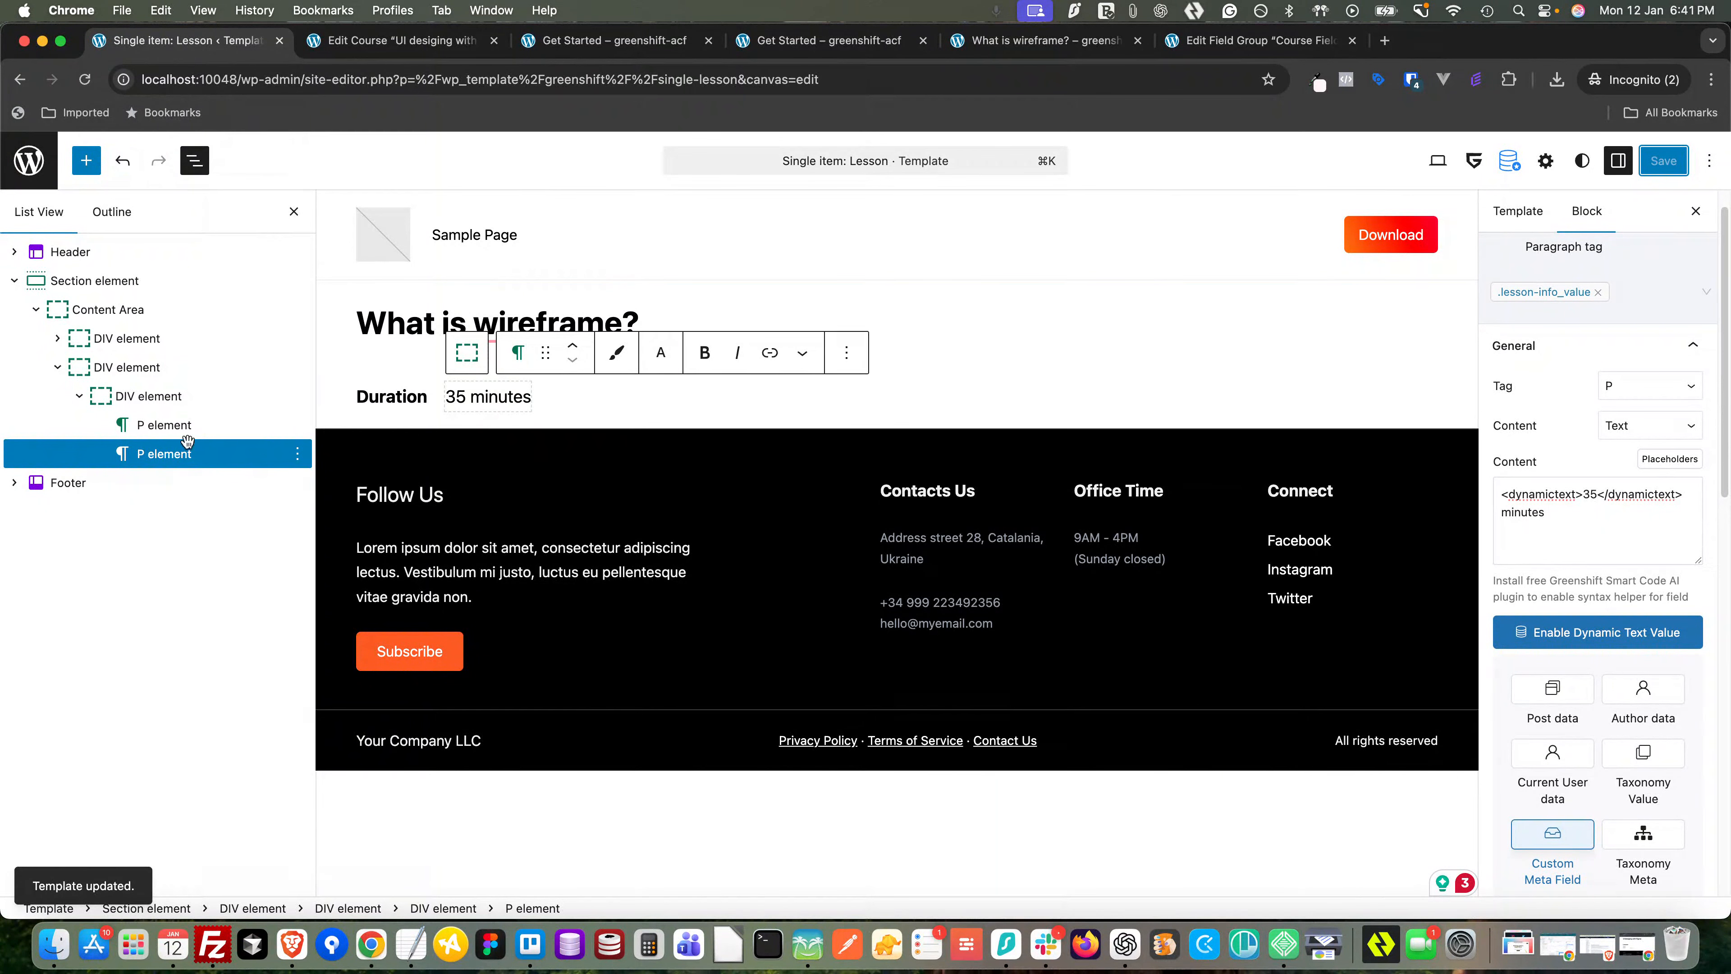
# - Add a new DIV element below the duration row inside the second DIV of the Content Area
pyautogui.click(80, 397)
pyautogui.click(123, 368)
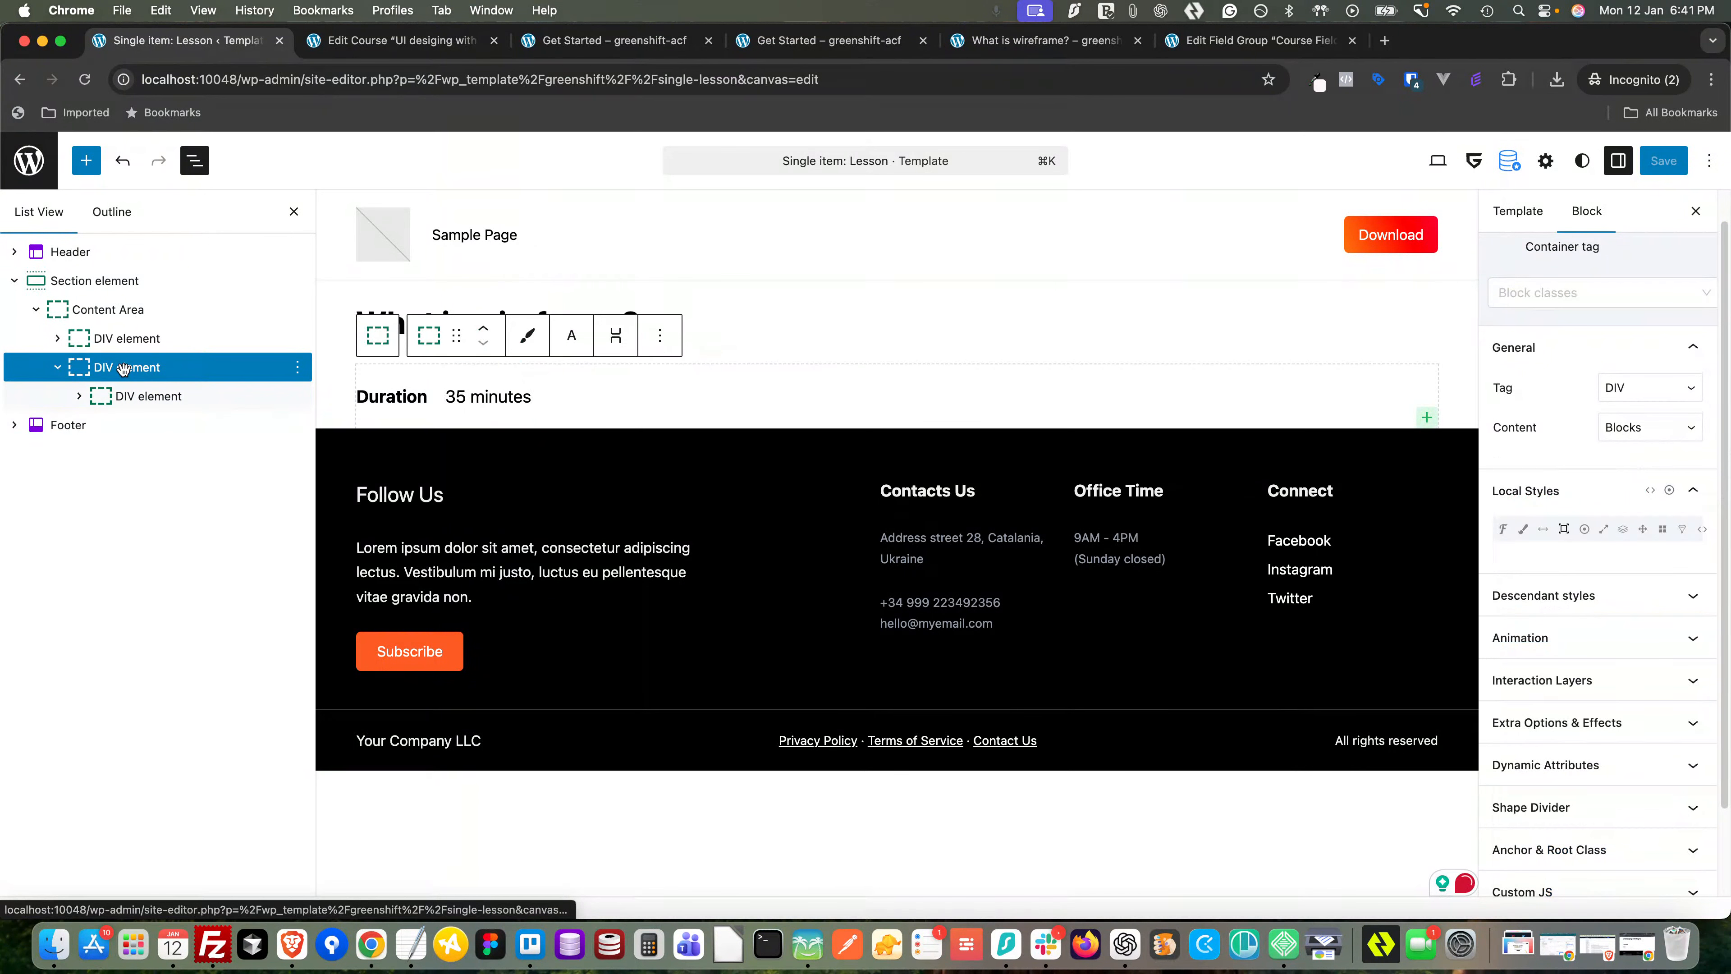
pyautogui.click(1427, 418)
pyautogui.click(1182, 535)
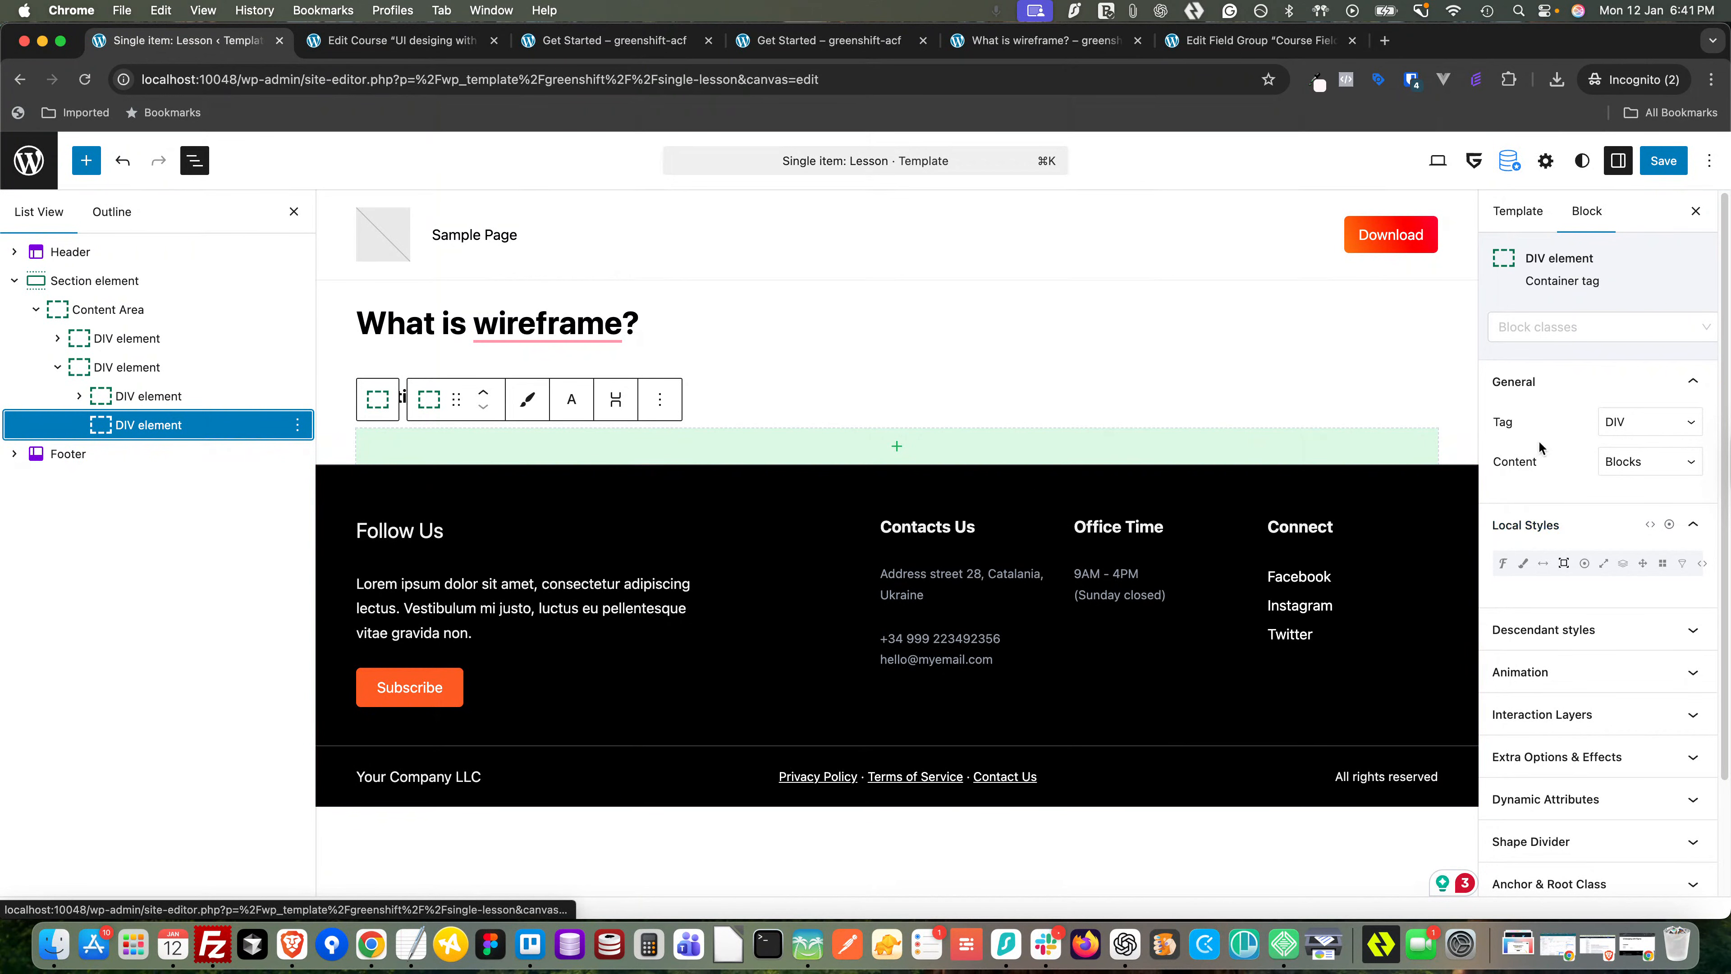
# - Assign the existing local class lesson-info to the new DIV below the duration row
pyautogui.click(1561, 327)
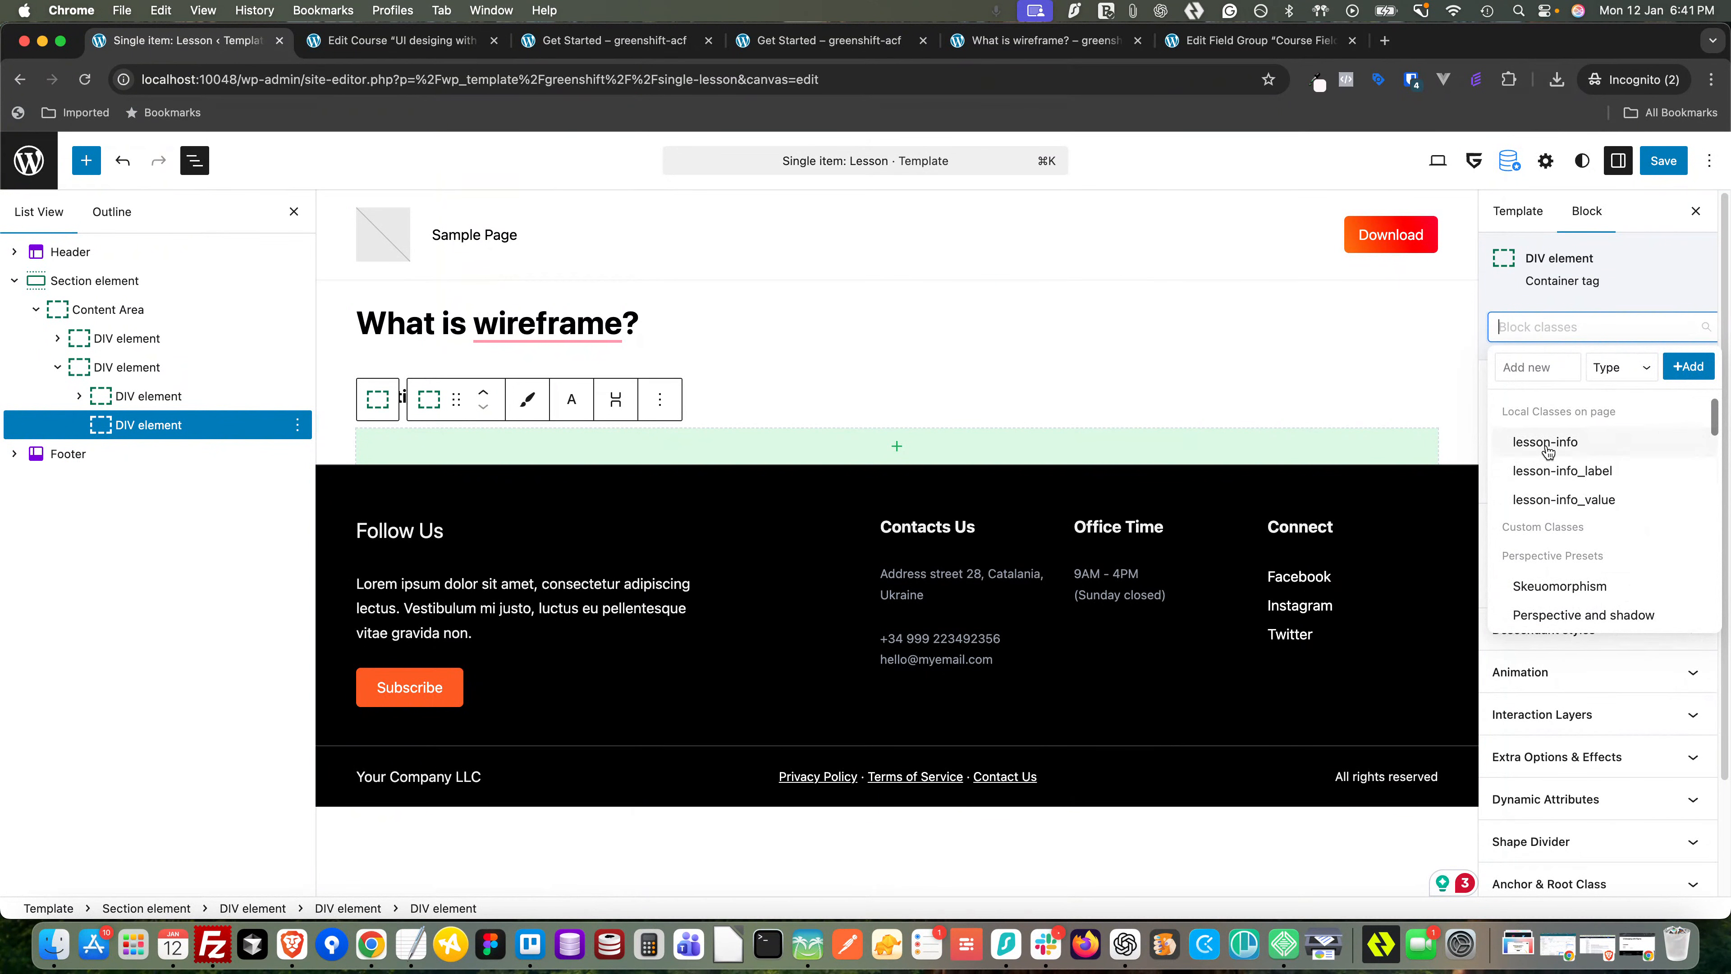
pyautogui.click(1547, 441)
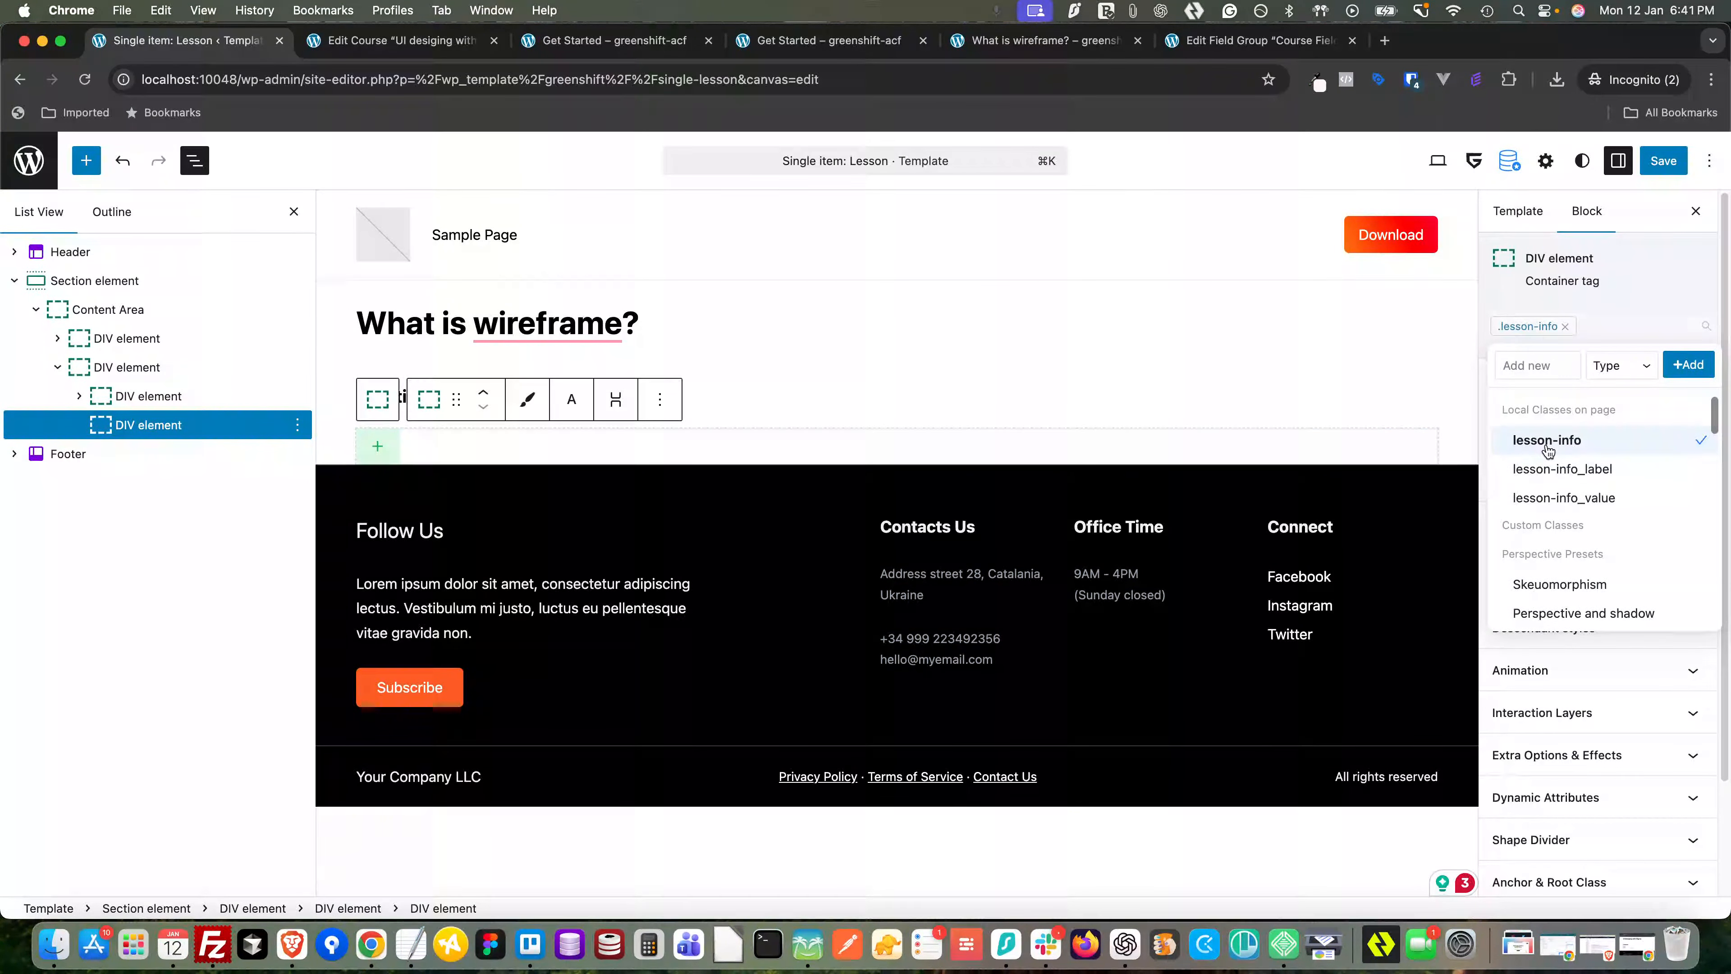
pyautogui.click(195, 425)
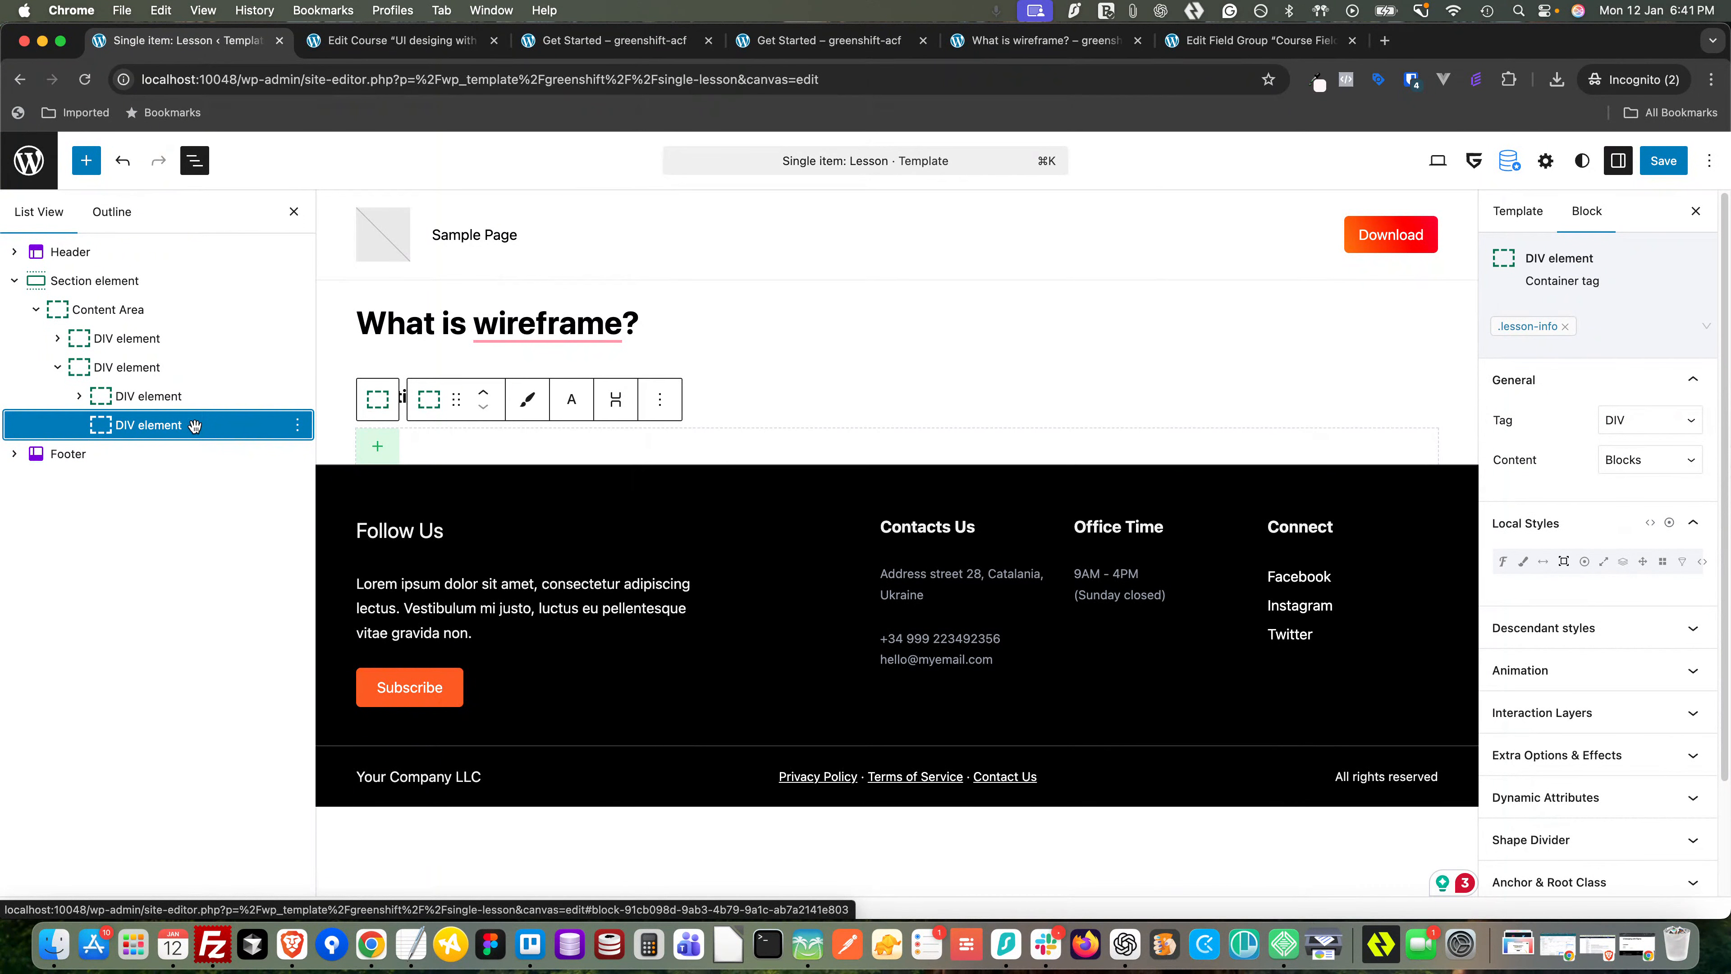
# - Insert an H3 heading element inside the new DIV, with its content type set to Text and reading "Sections"
pyautogui.click(376, 446)
pyautogui.click(286, 579)
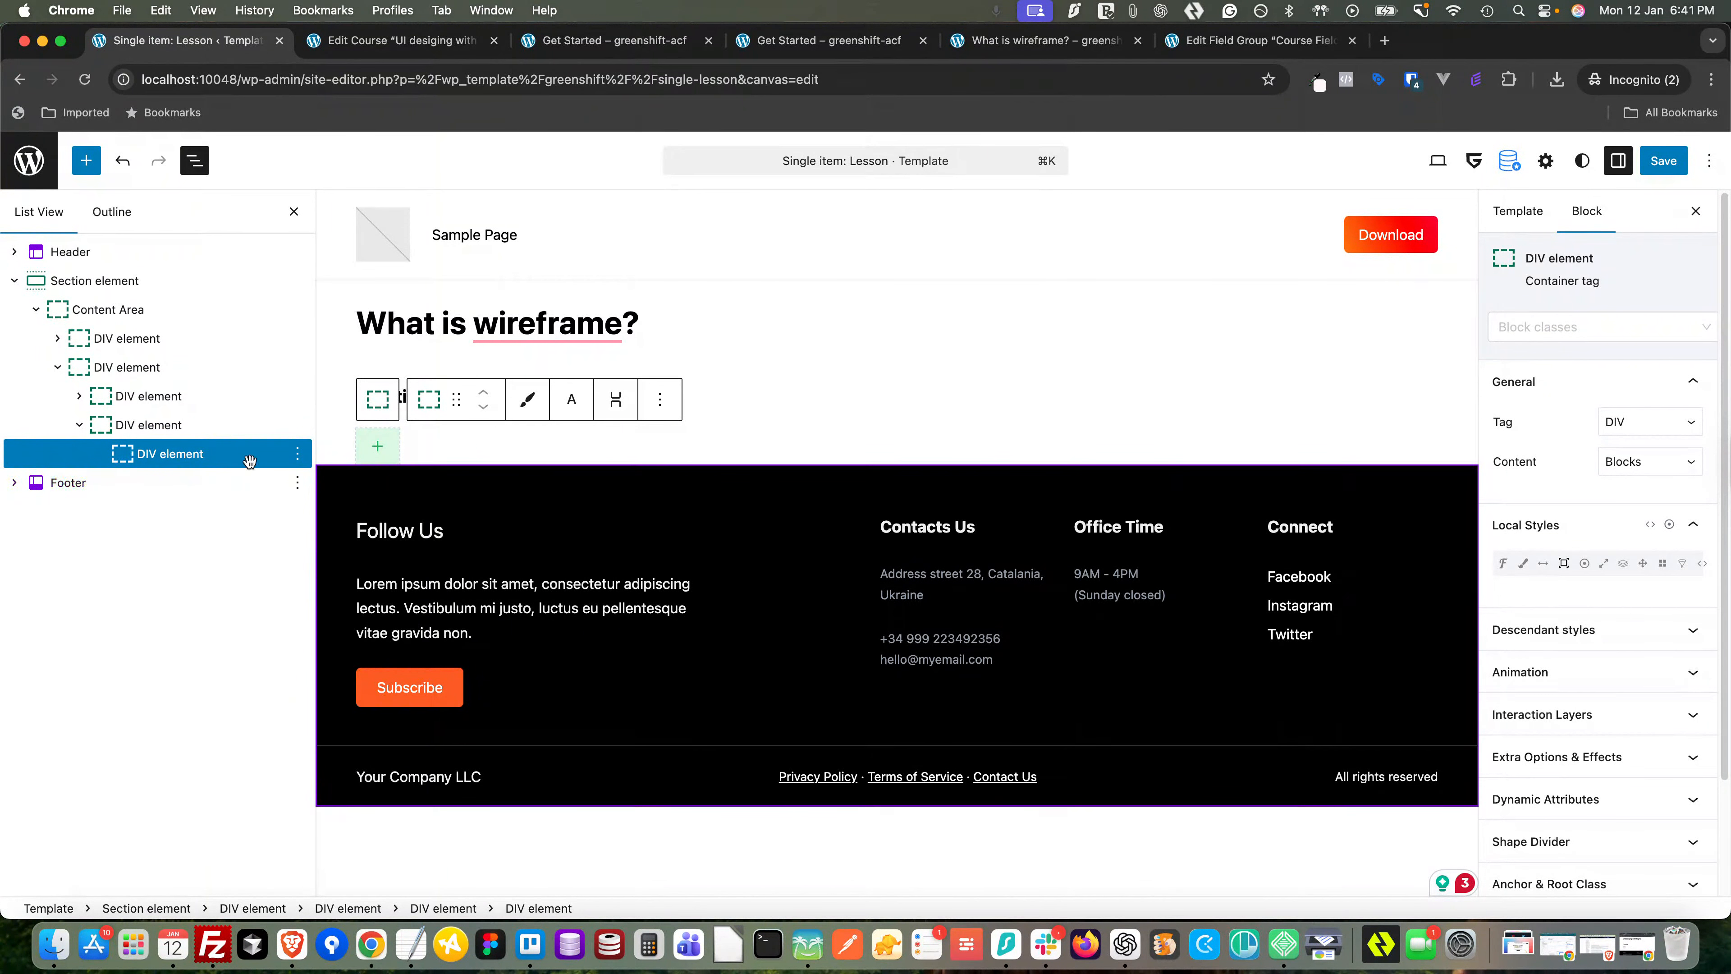
pyautogui.click(1641, 437)
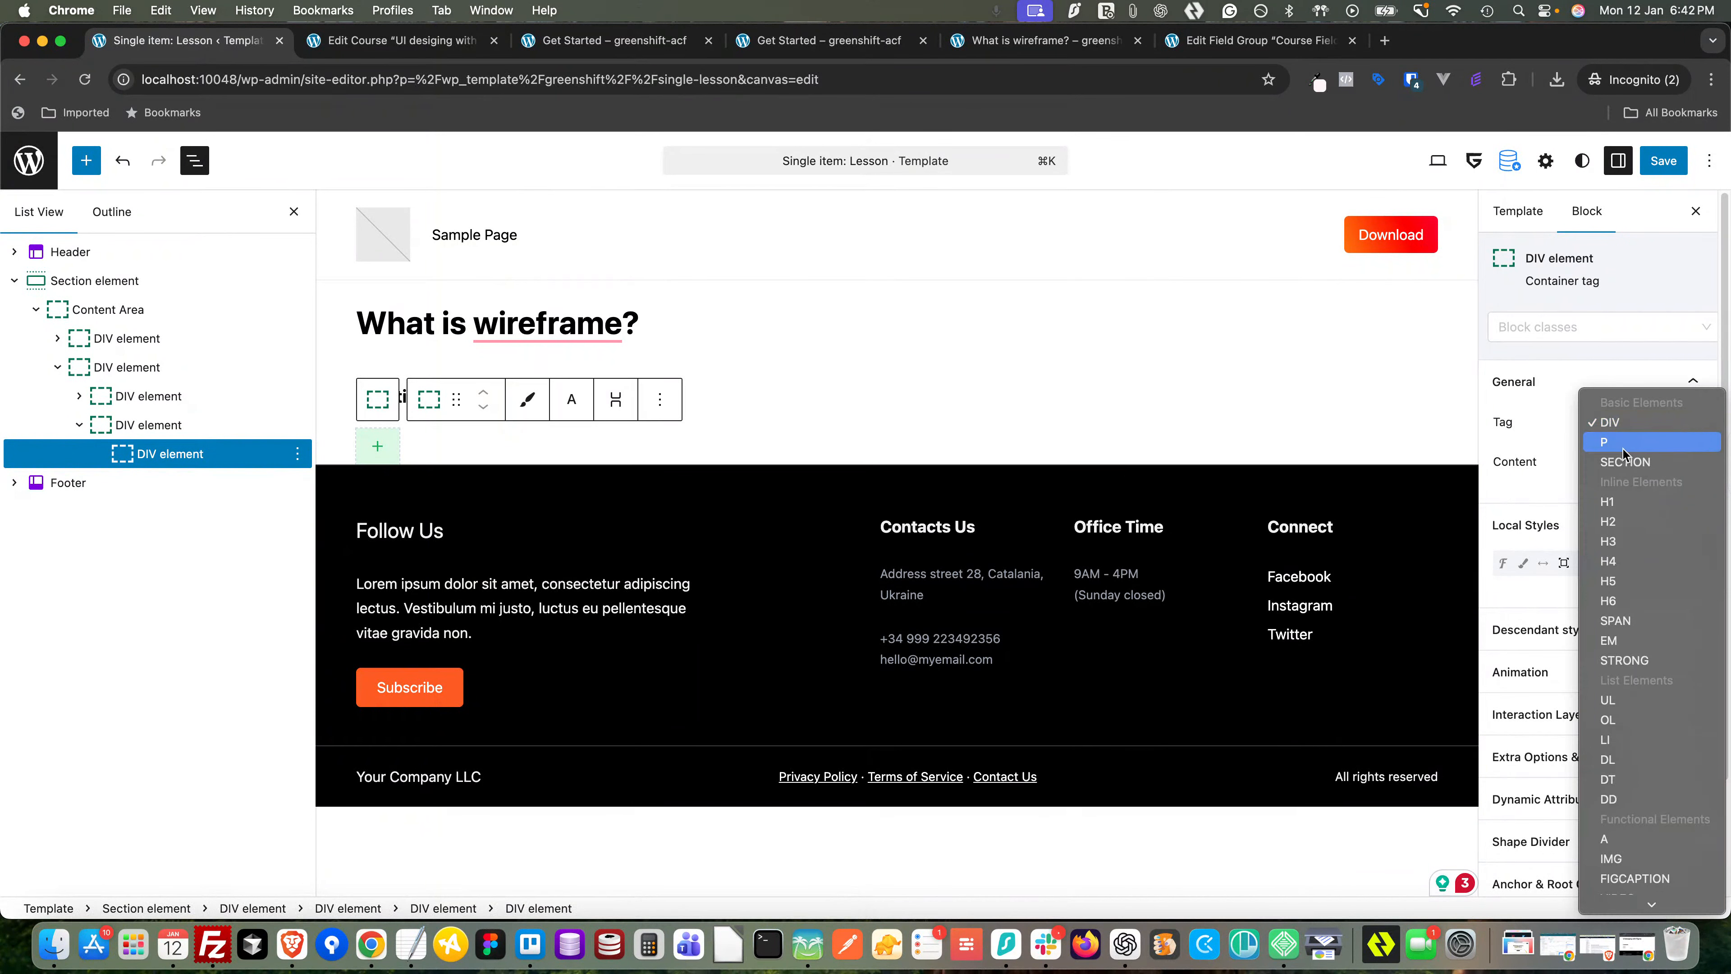
pyautogui.click(1620, 542)
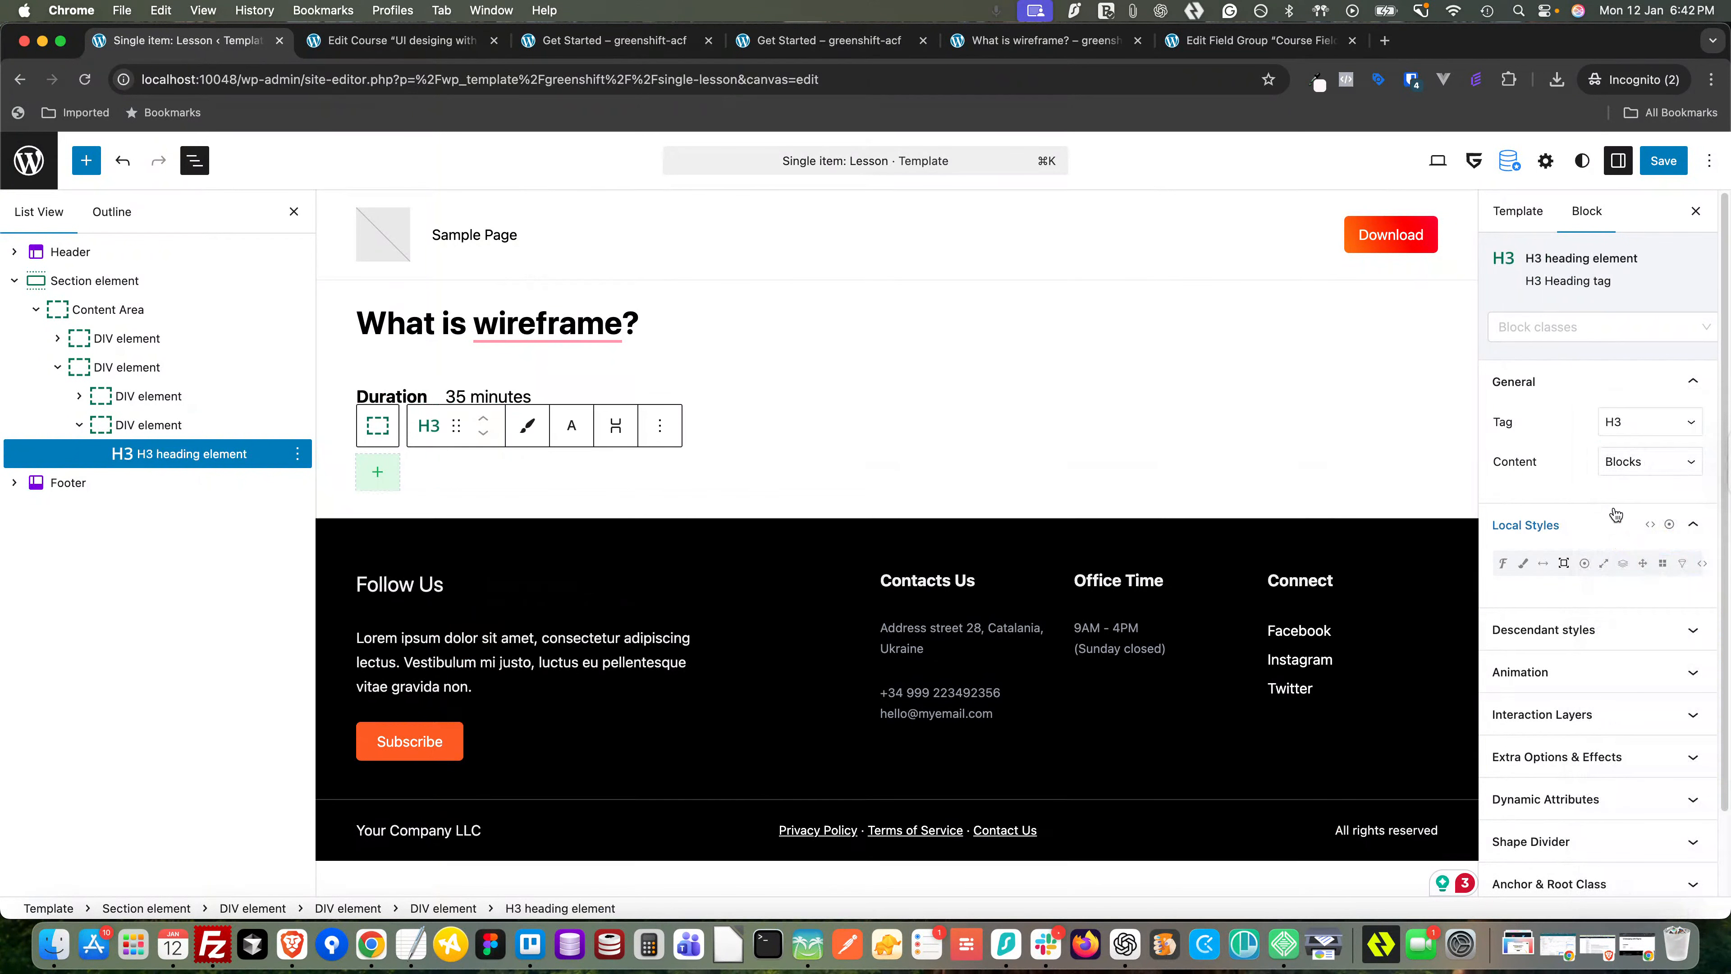
pyautogui.click(1629, 470)
pyautogui.click(1568, 486)
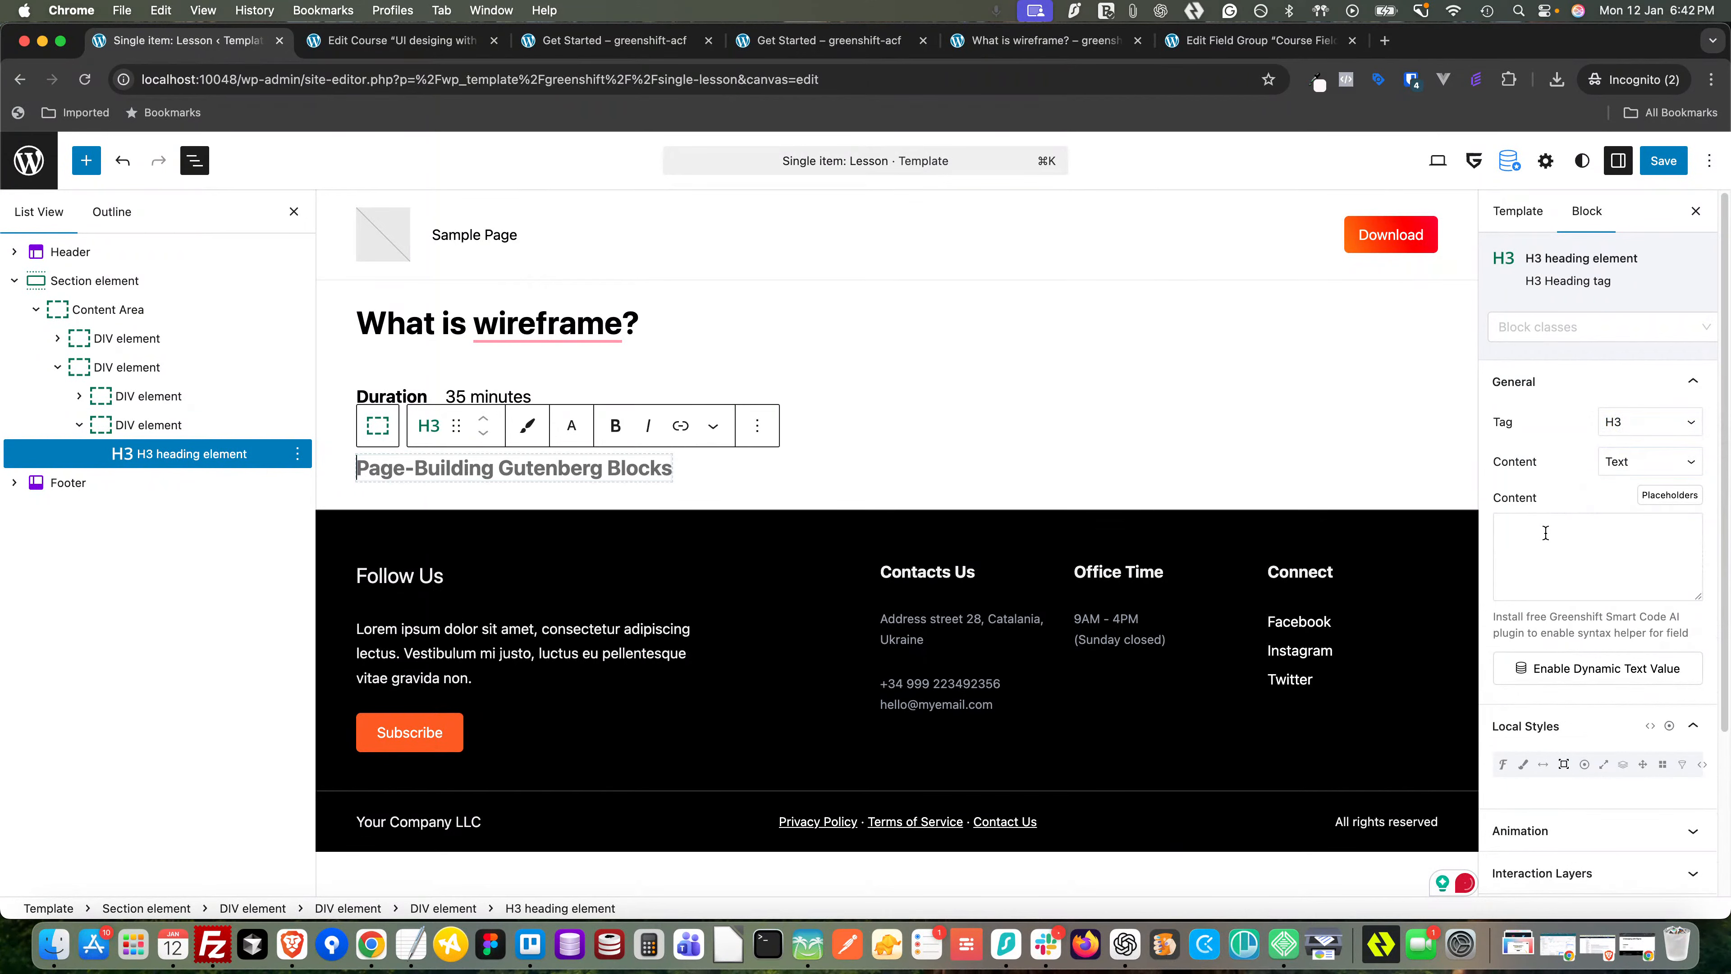
pyautogui.click(1545, 532)
pyautogui.write('Sections')
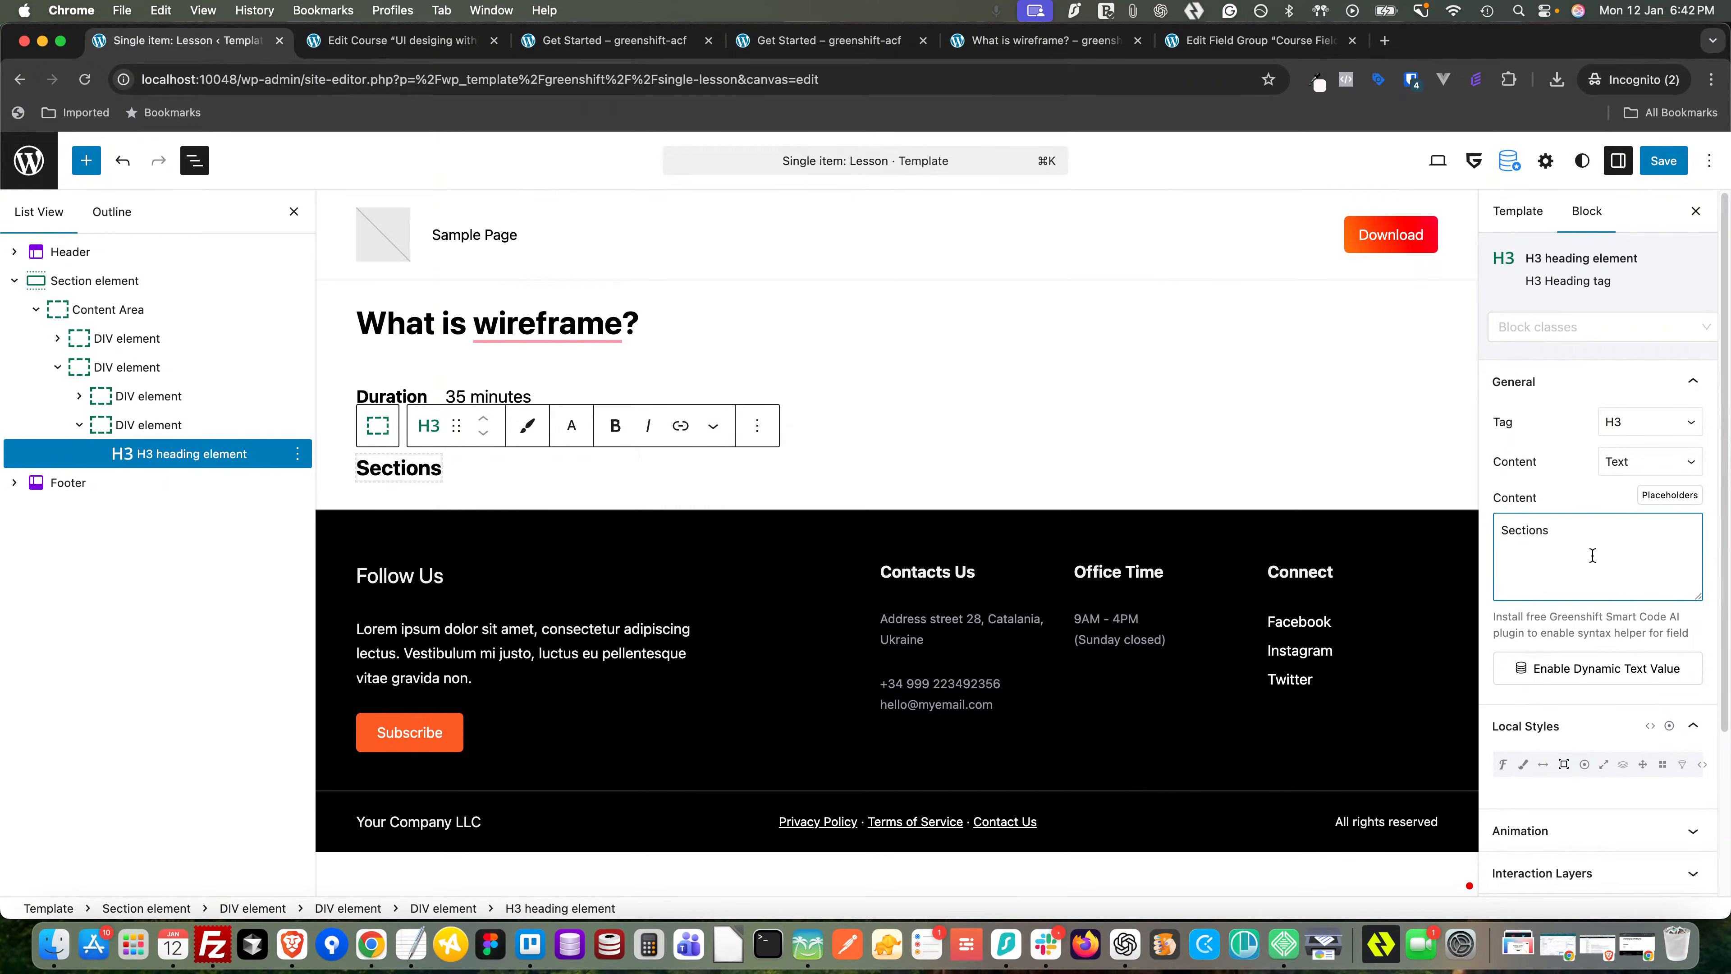
# - Add an empty DIV element after the "Sections" heading, inside the same wrapper DIV
pyautogui.click(163, 426)
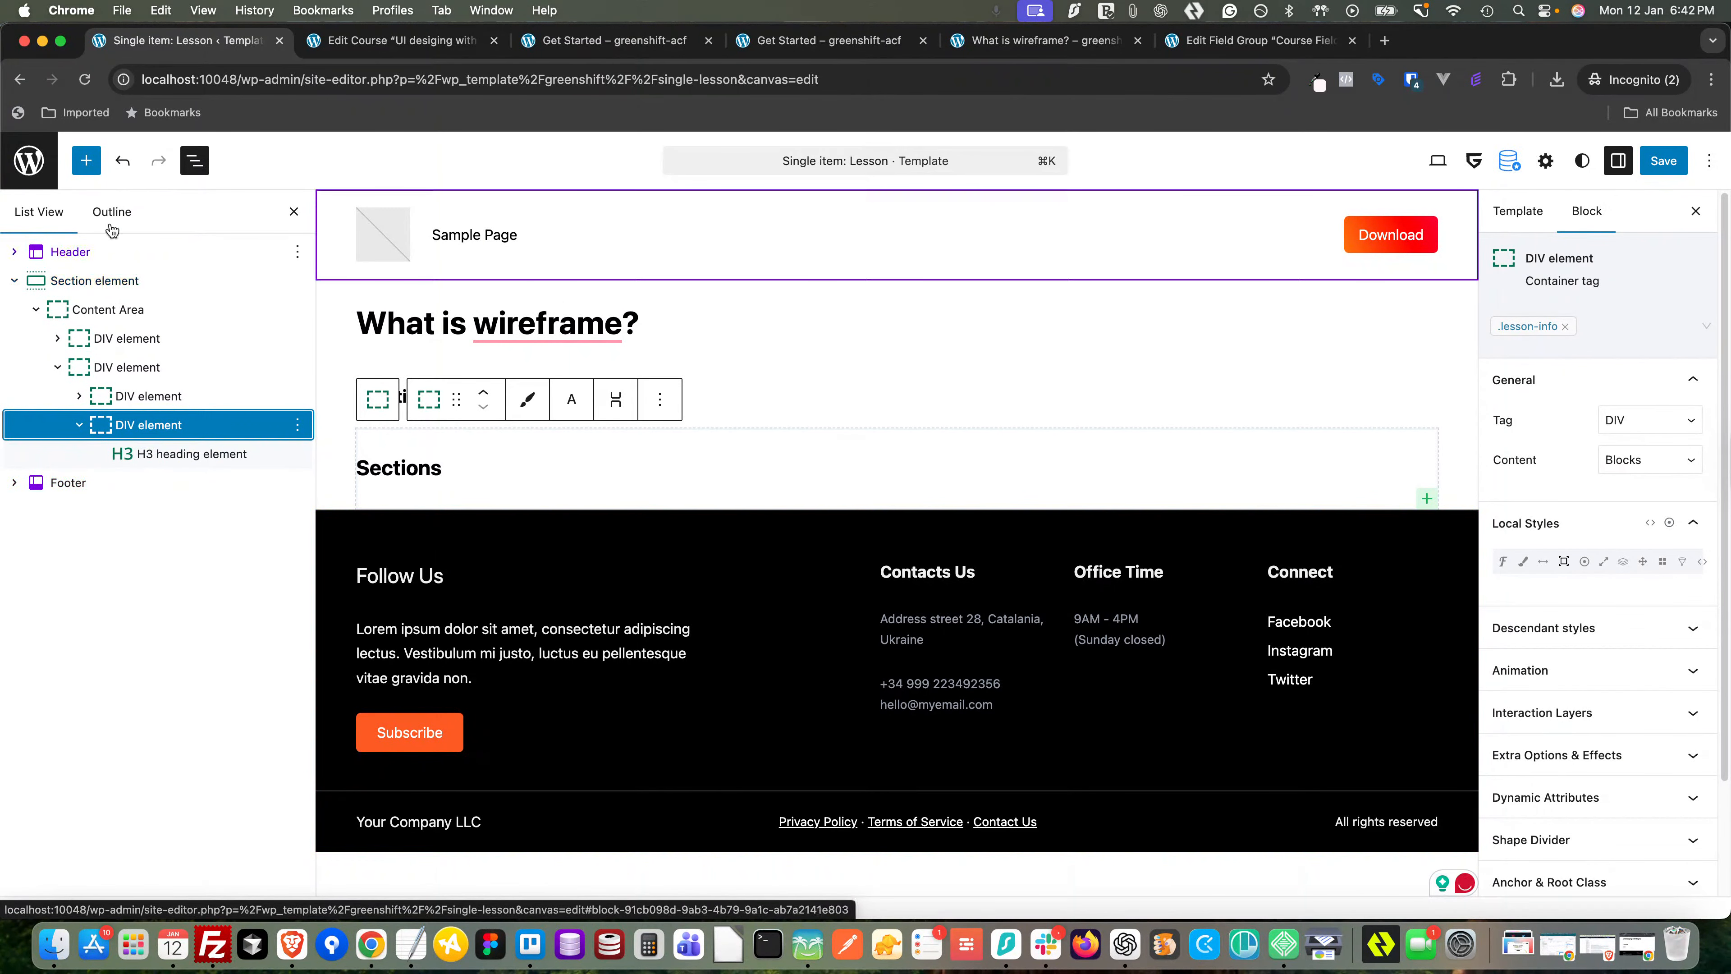
pyautogui.click(86, 160)
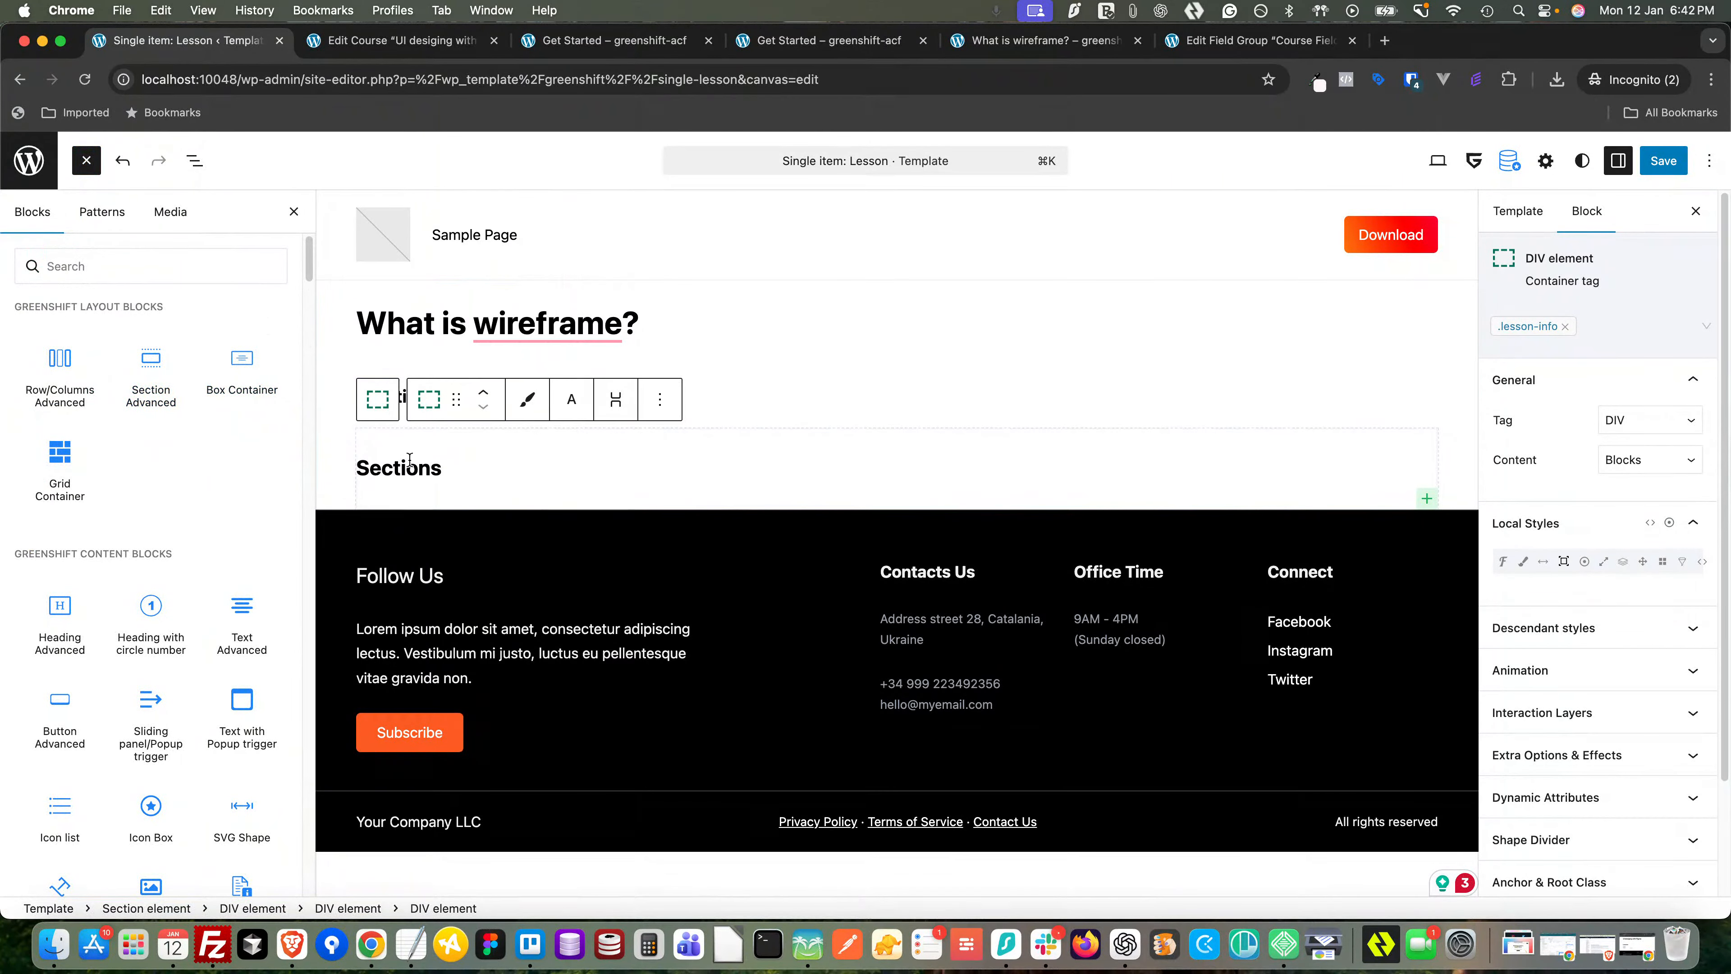
pyautogui.click(1428, 499)
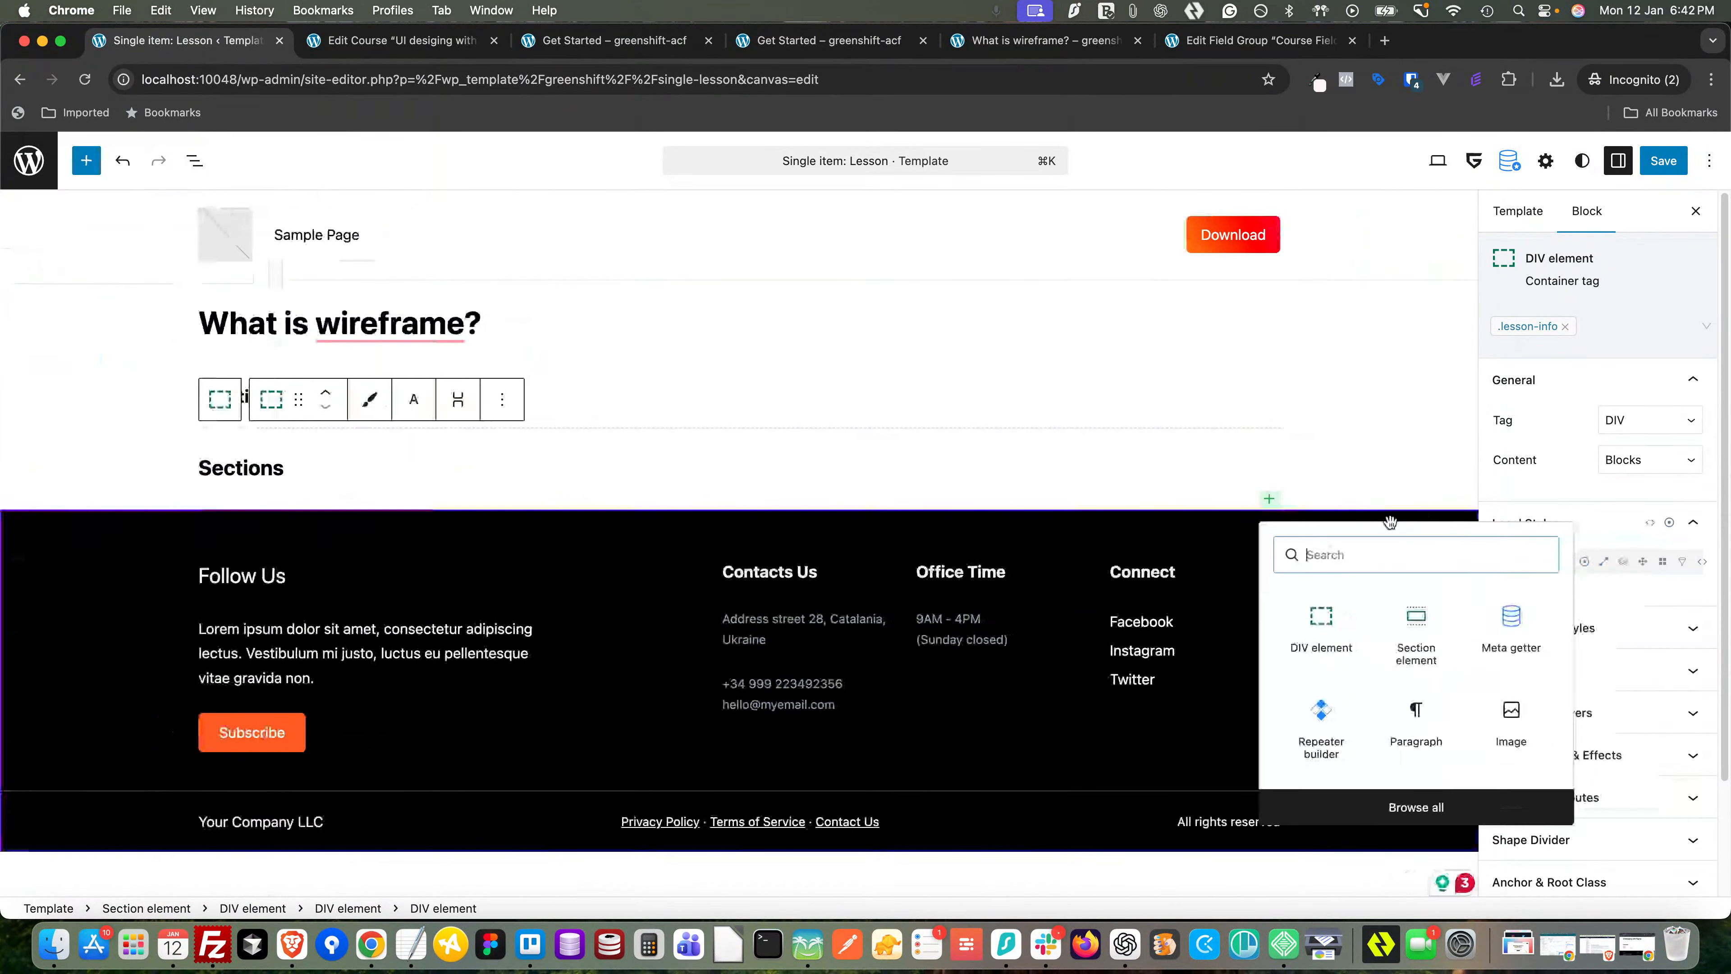
pyautogui.click(1321, 620)
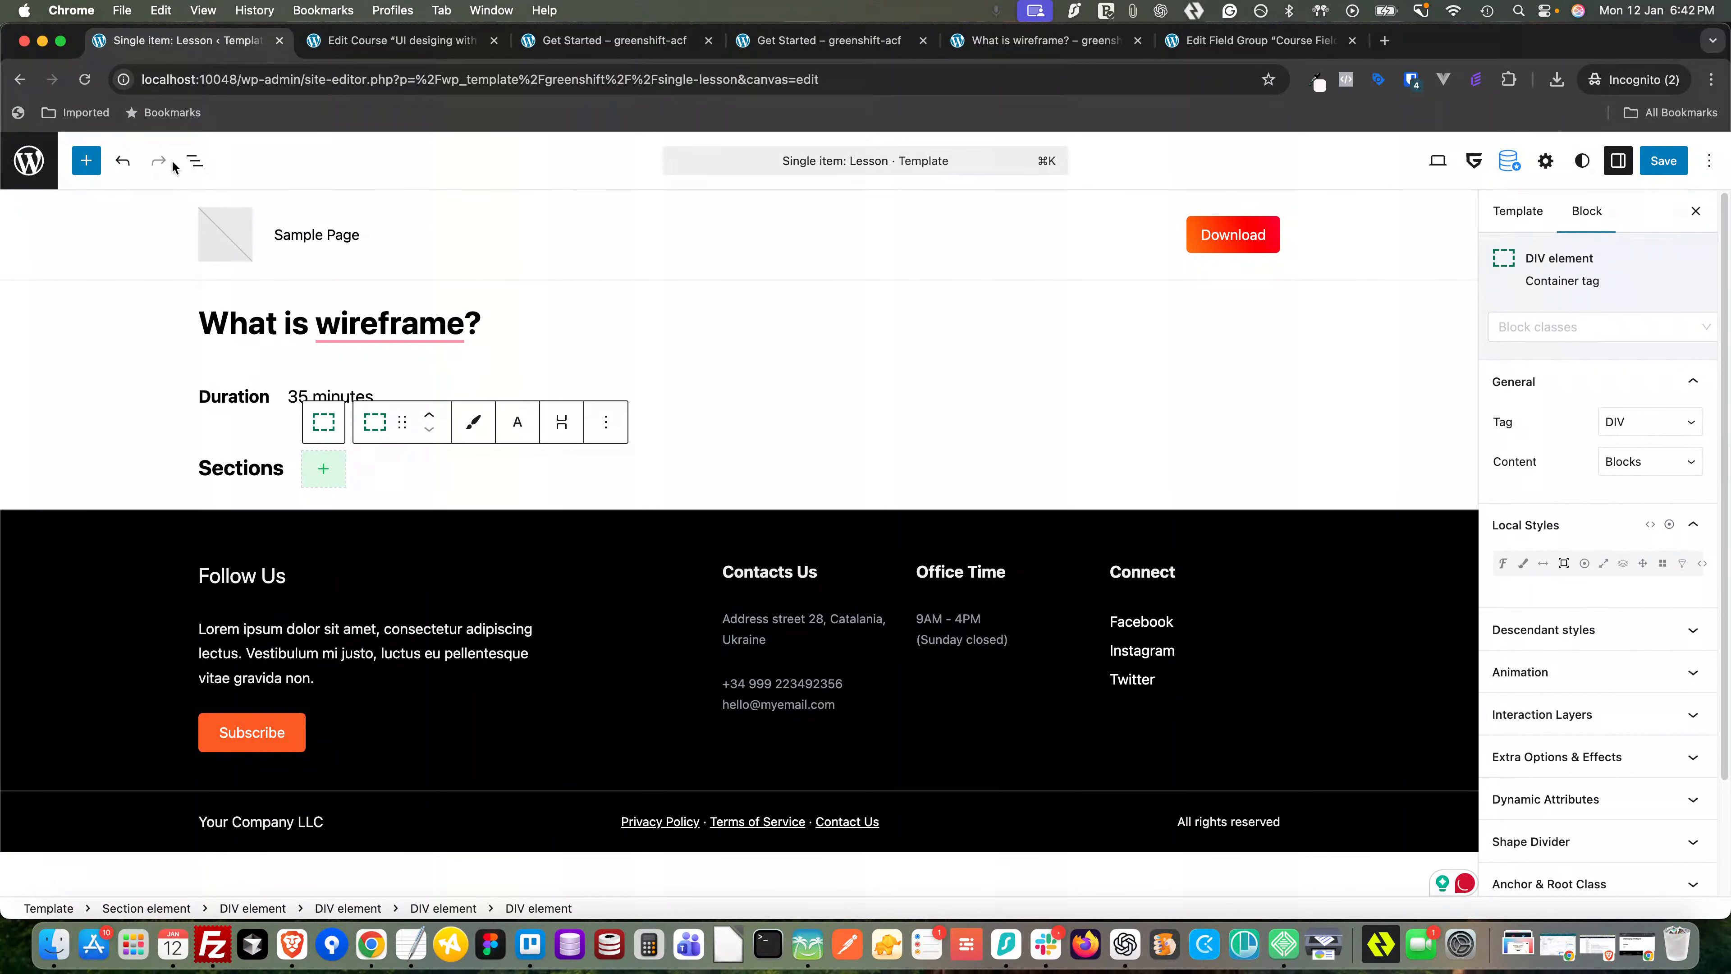
pyautogui.click(195, 160)
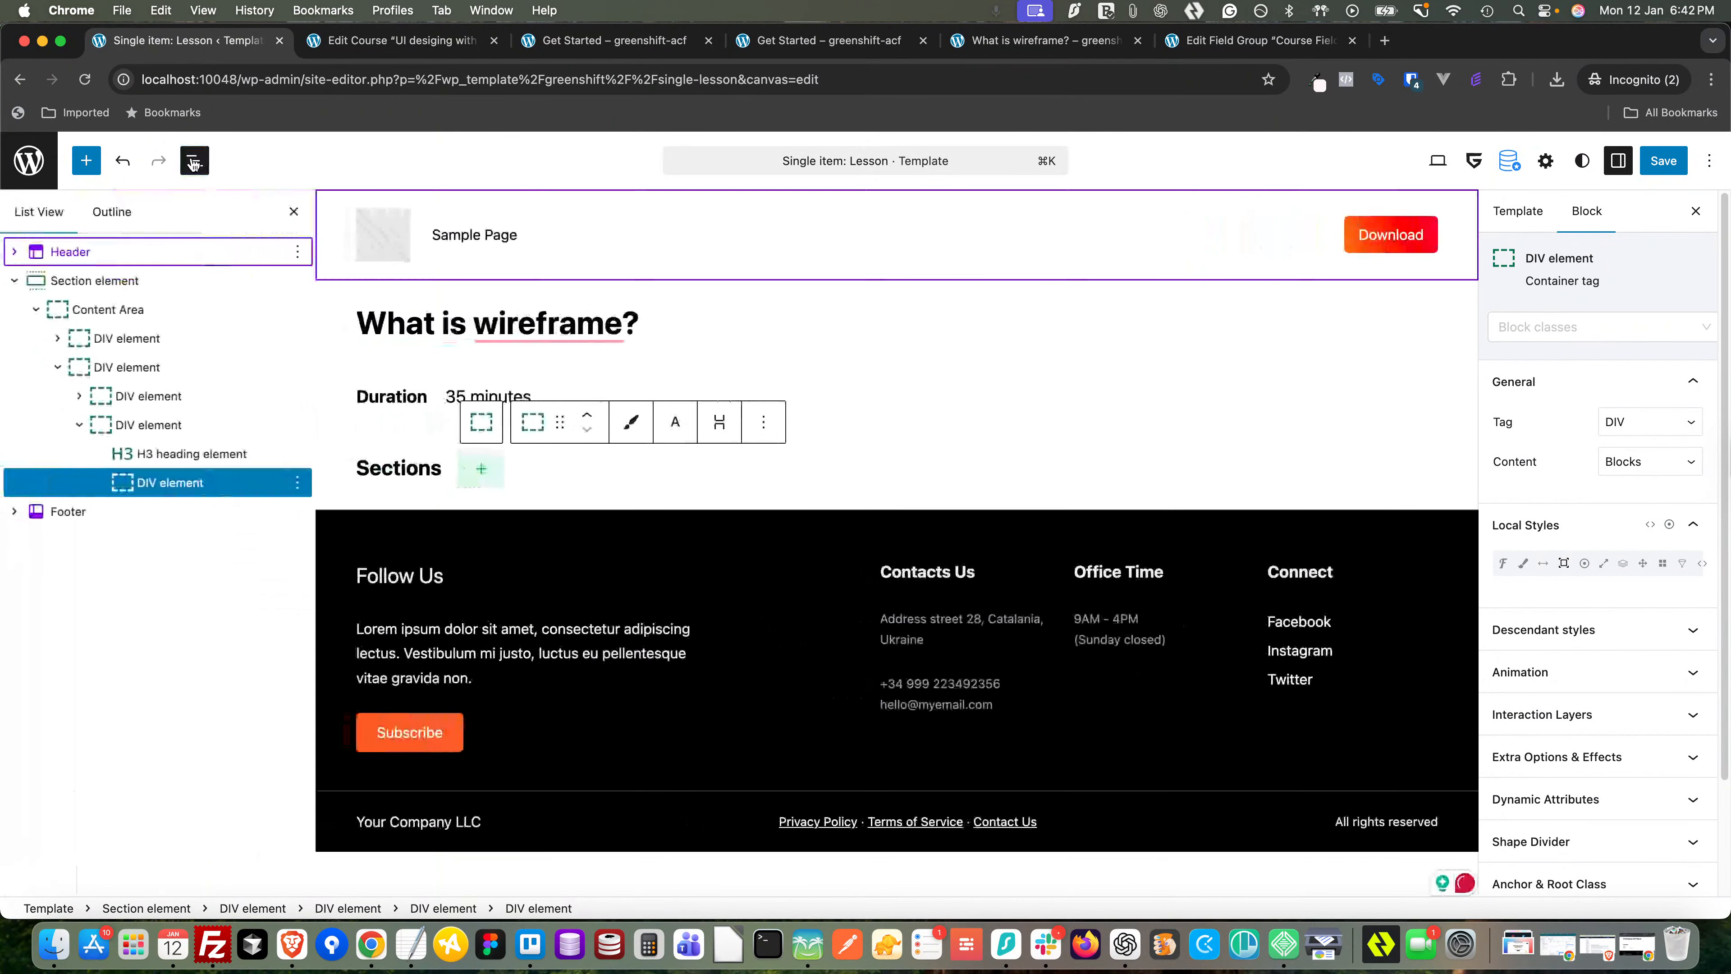
pyautogui.click(158, 488)
# - Replace the lesson-info class on the DIV wrapping the "Sections" heading with a new local class lesson-sections, copying its name for reuse
pyautogui.click(158, 427)
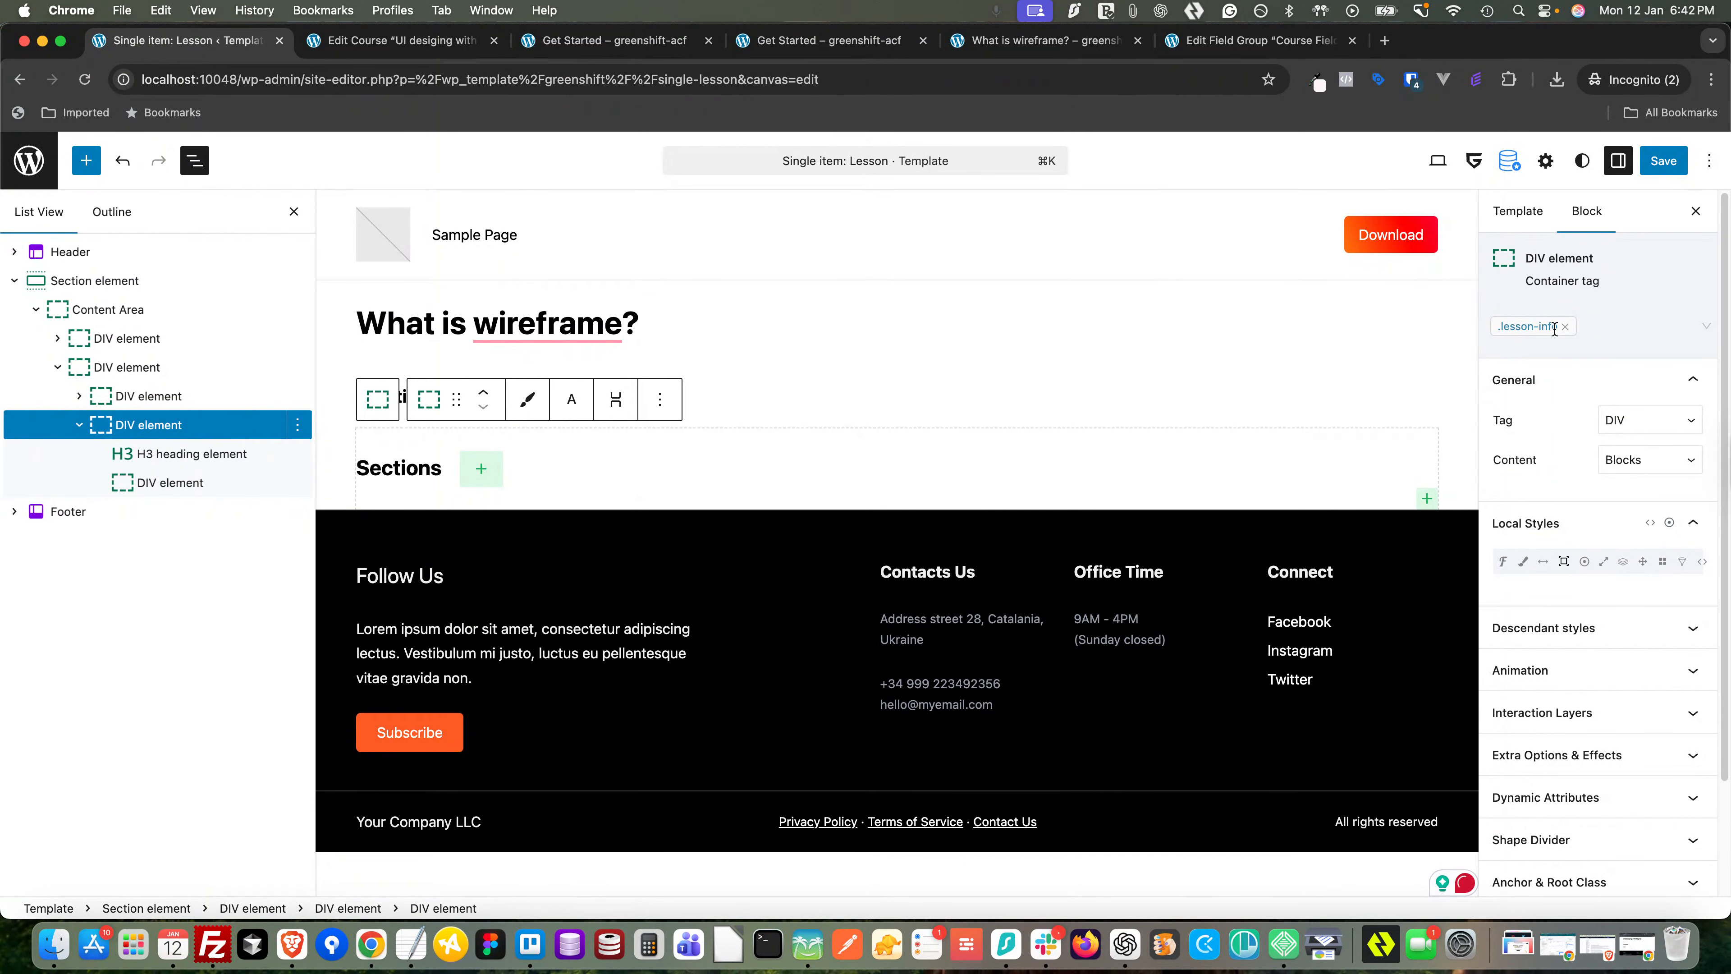
pyautogui.moveTo(740, 355)
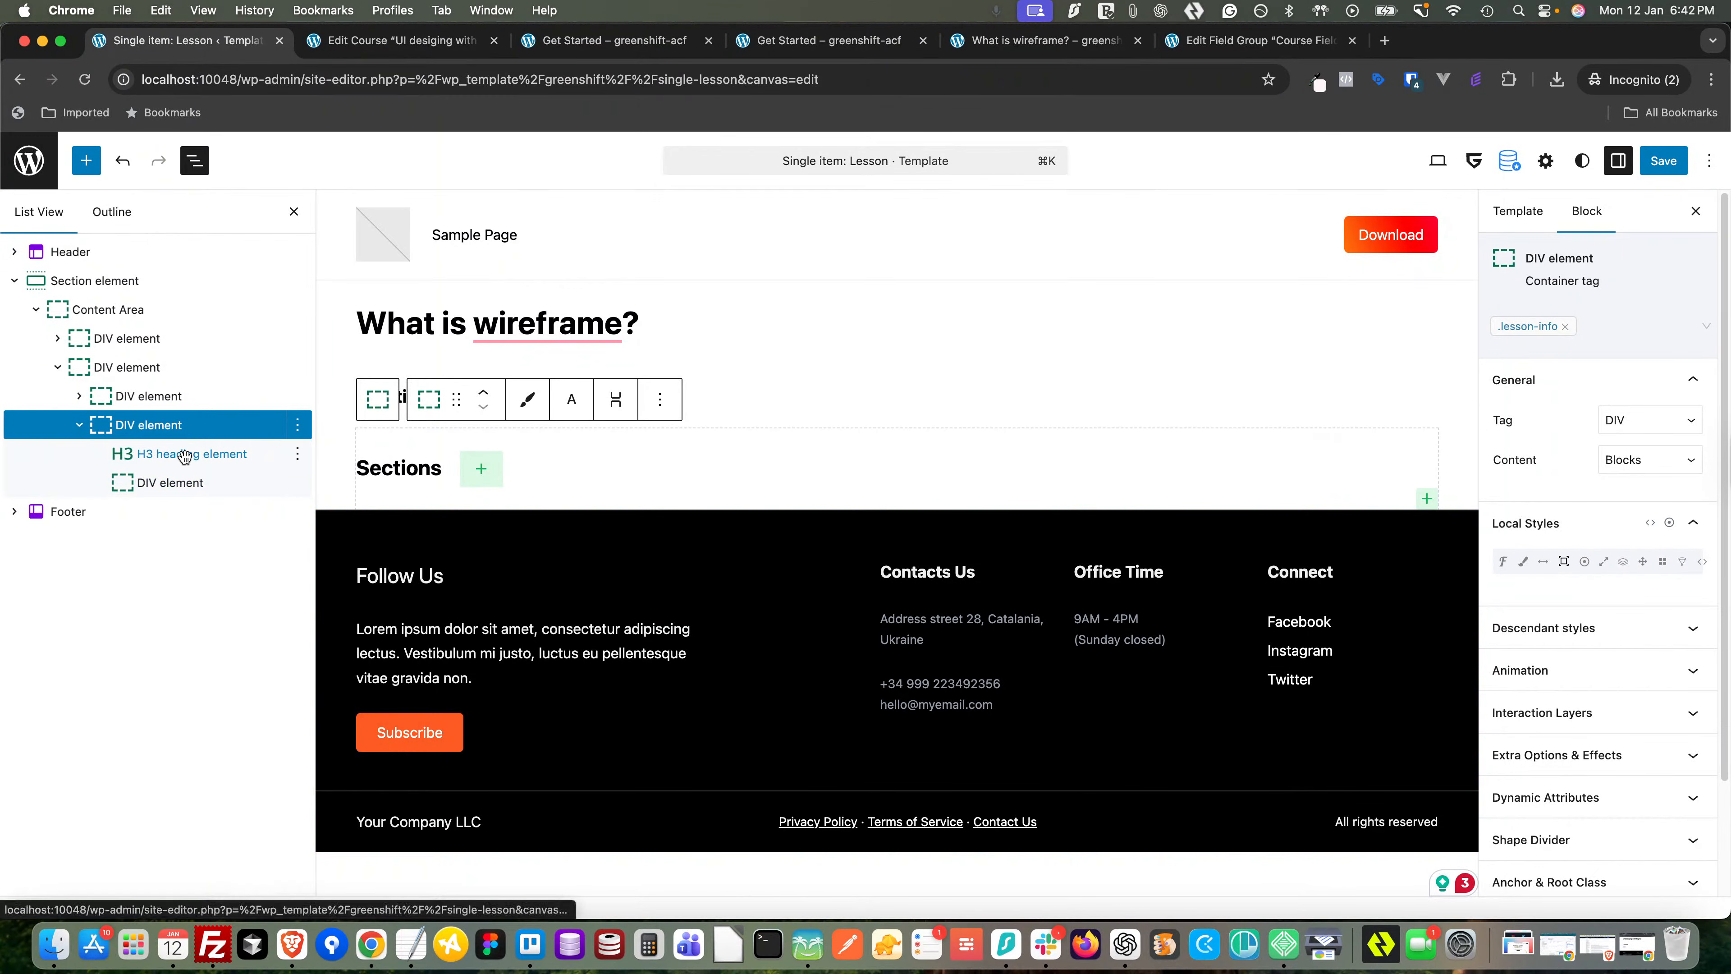
pyautogui.click(1564, 327)
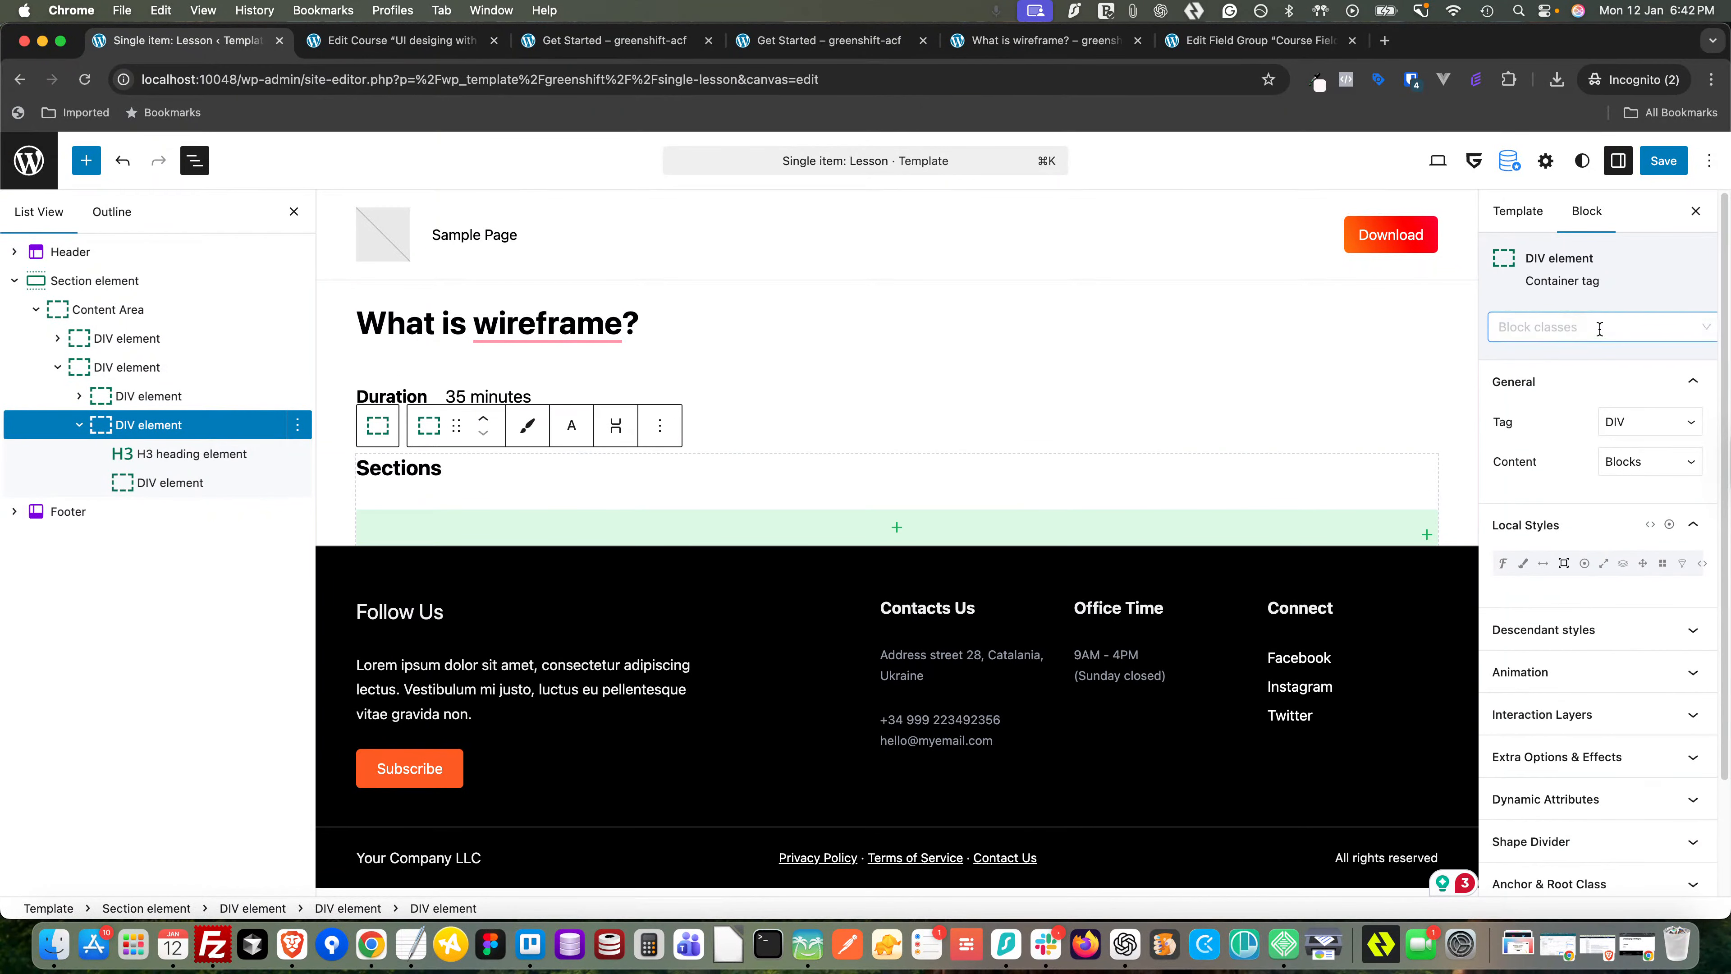
pyautogui.click(1600, 329)
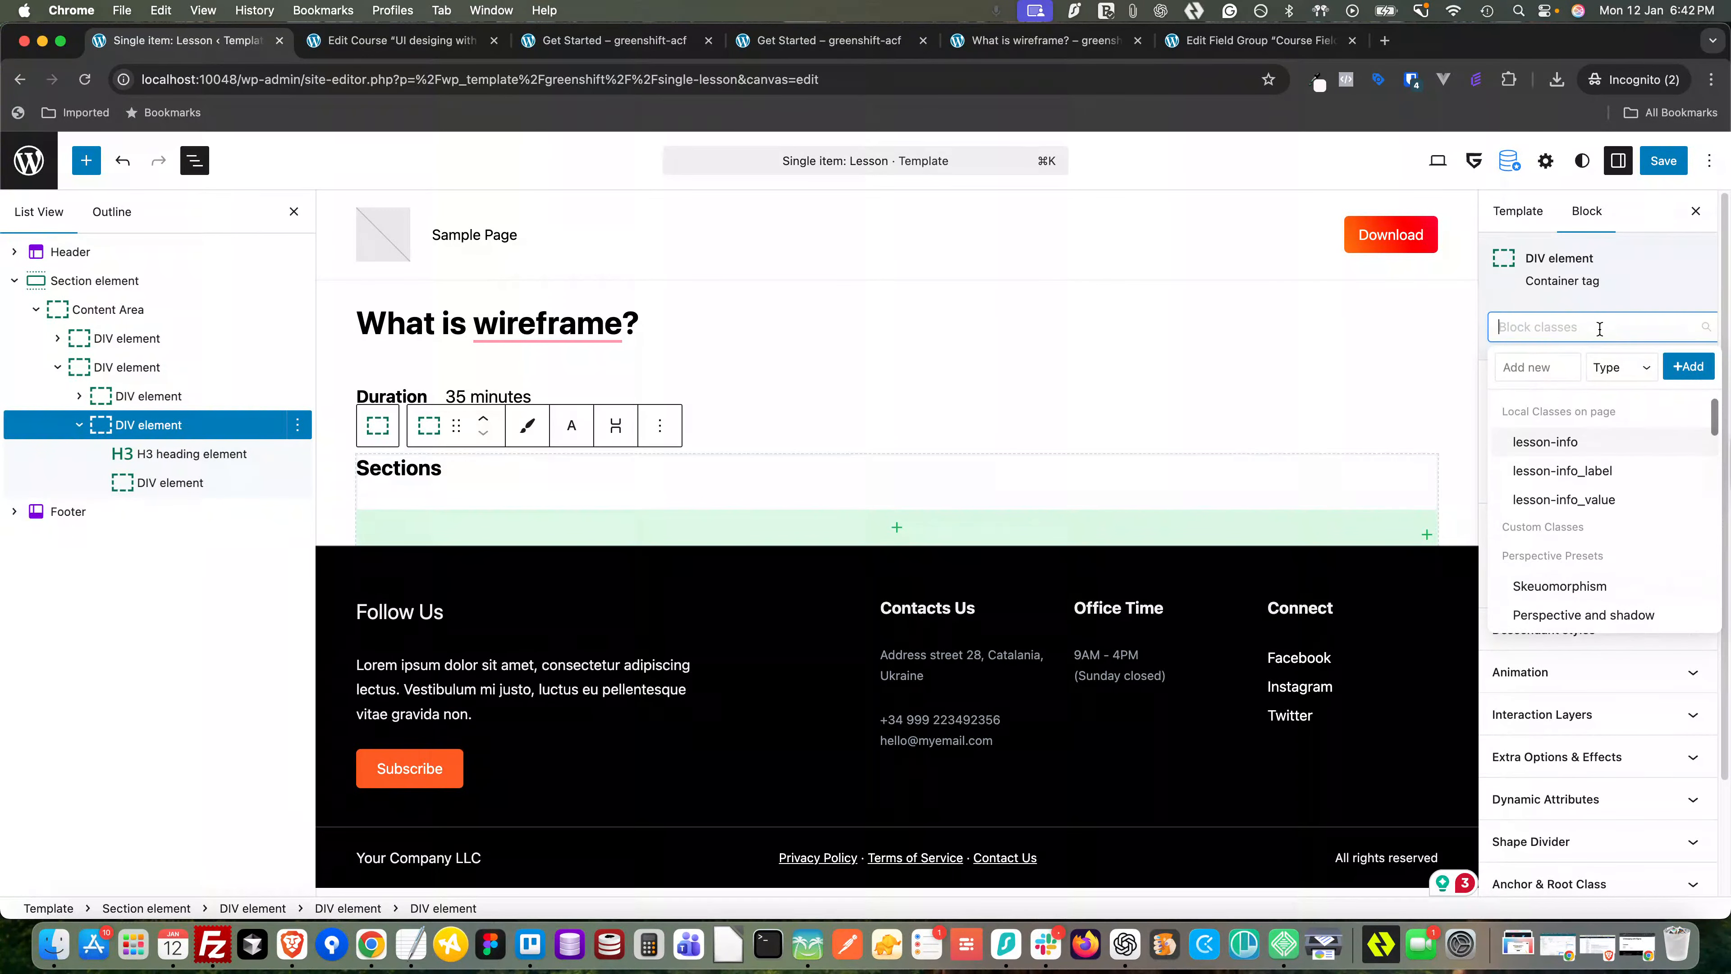
pyautogui.click(1522, 366)
pyautogui.write('less')
pyautogui.write('on-sections')
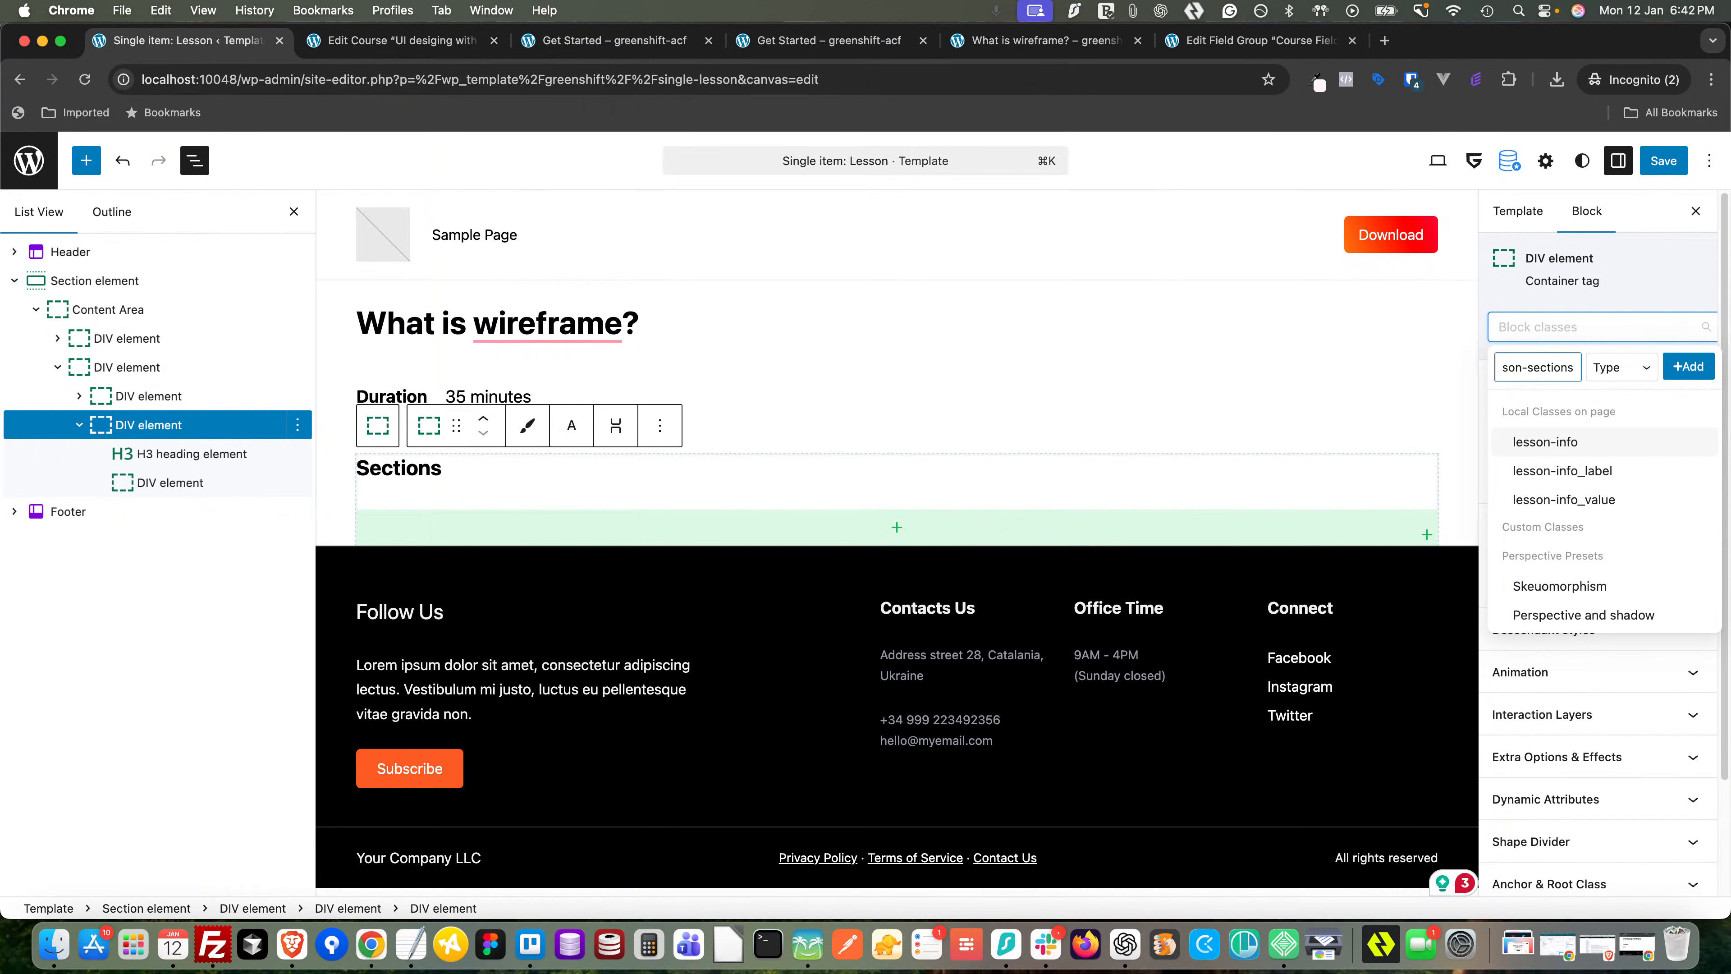
pyautogui.tripleClick(1524, 368)
pyautogui.press('super+c')
pyautogui.click(1623, 368)
pyautogui.click(1627, 408)
pyautogui.click(1686, 368)
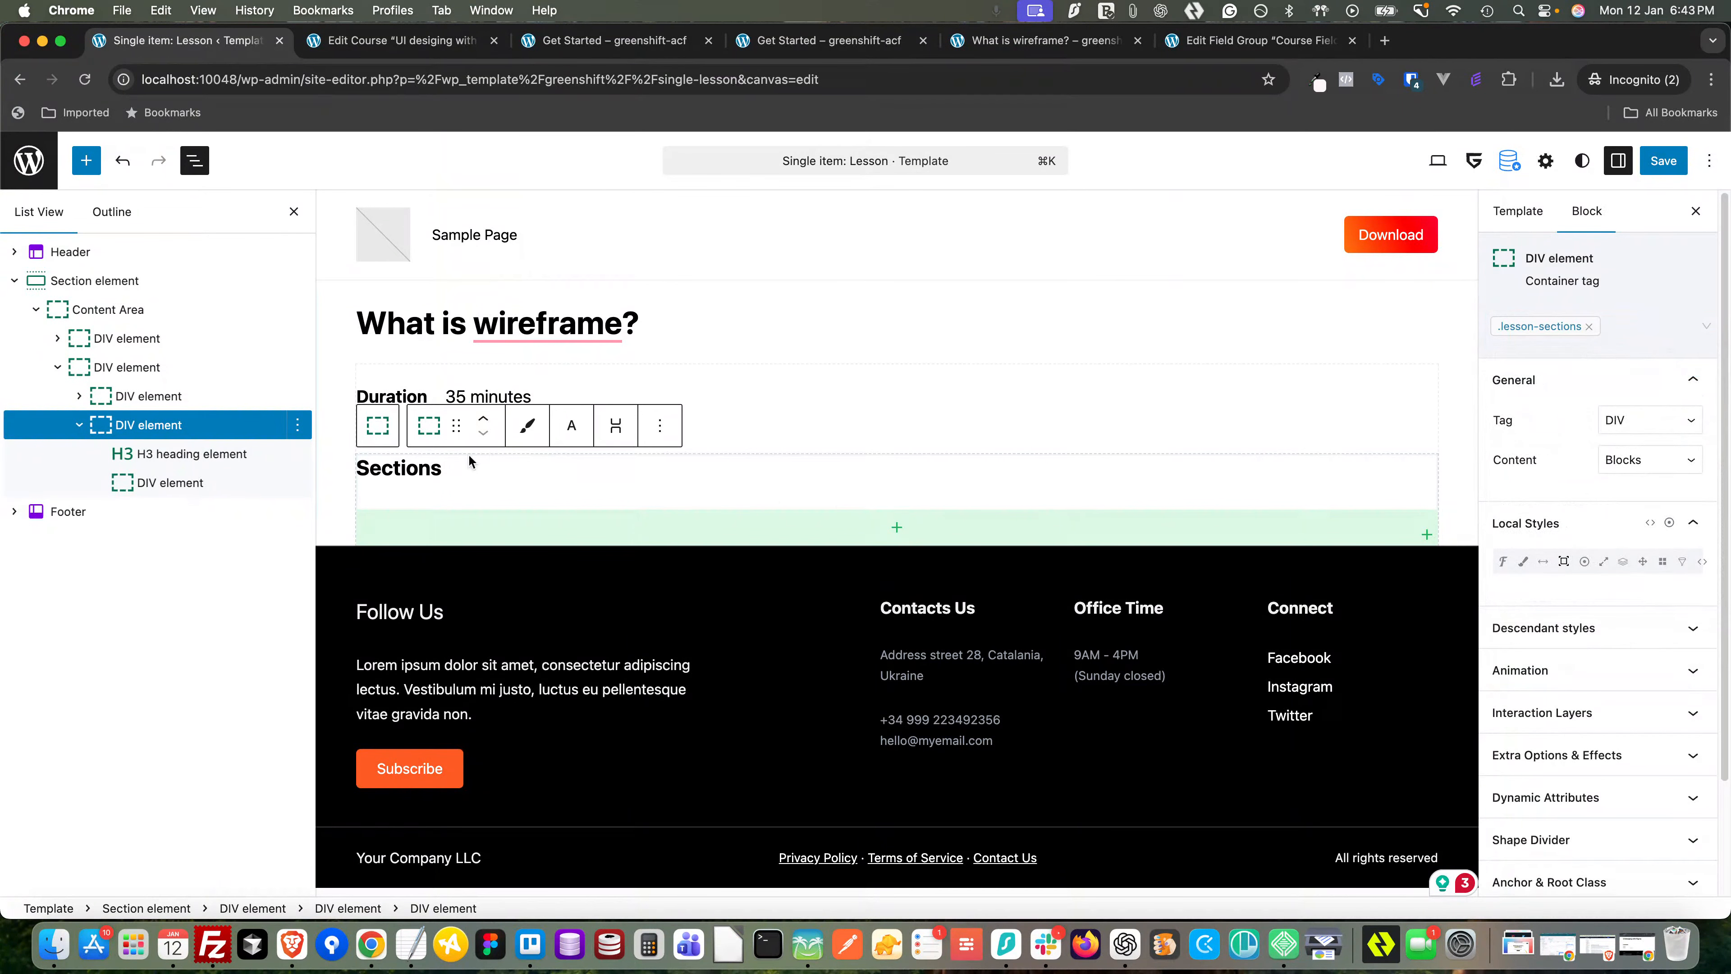
# - Add a new local class lesson-sections_info-wrap to the empty DIV below the "Sections" heading
pyautogui.click(188, 485)
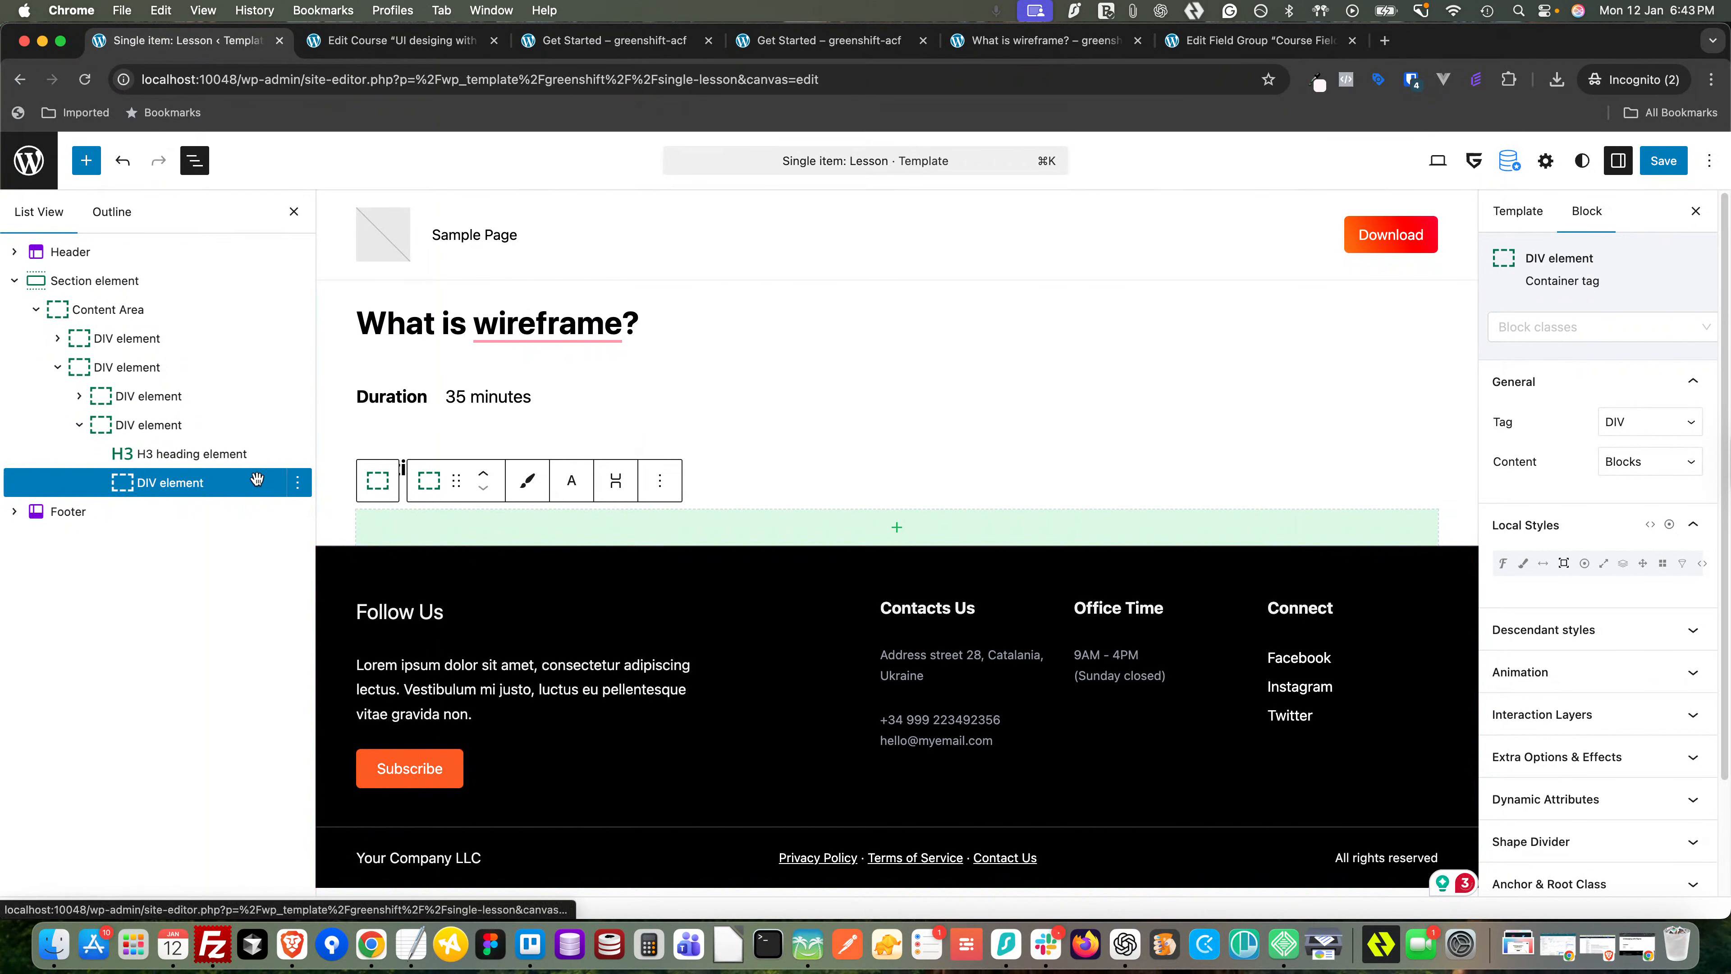
pyautogui.click(1533, 339)
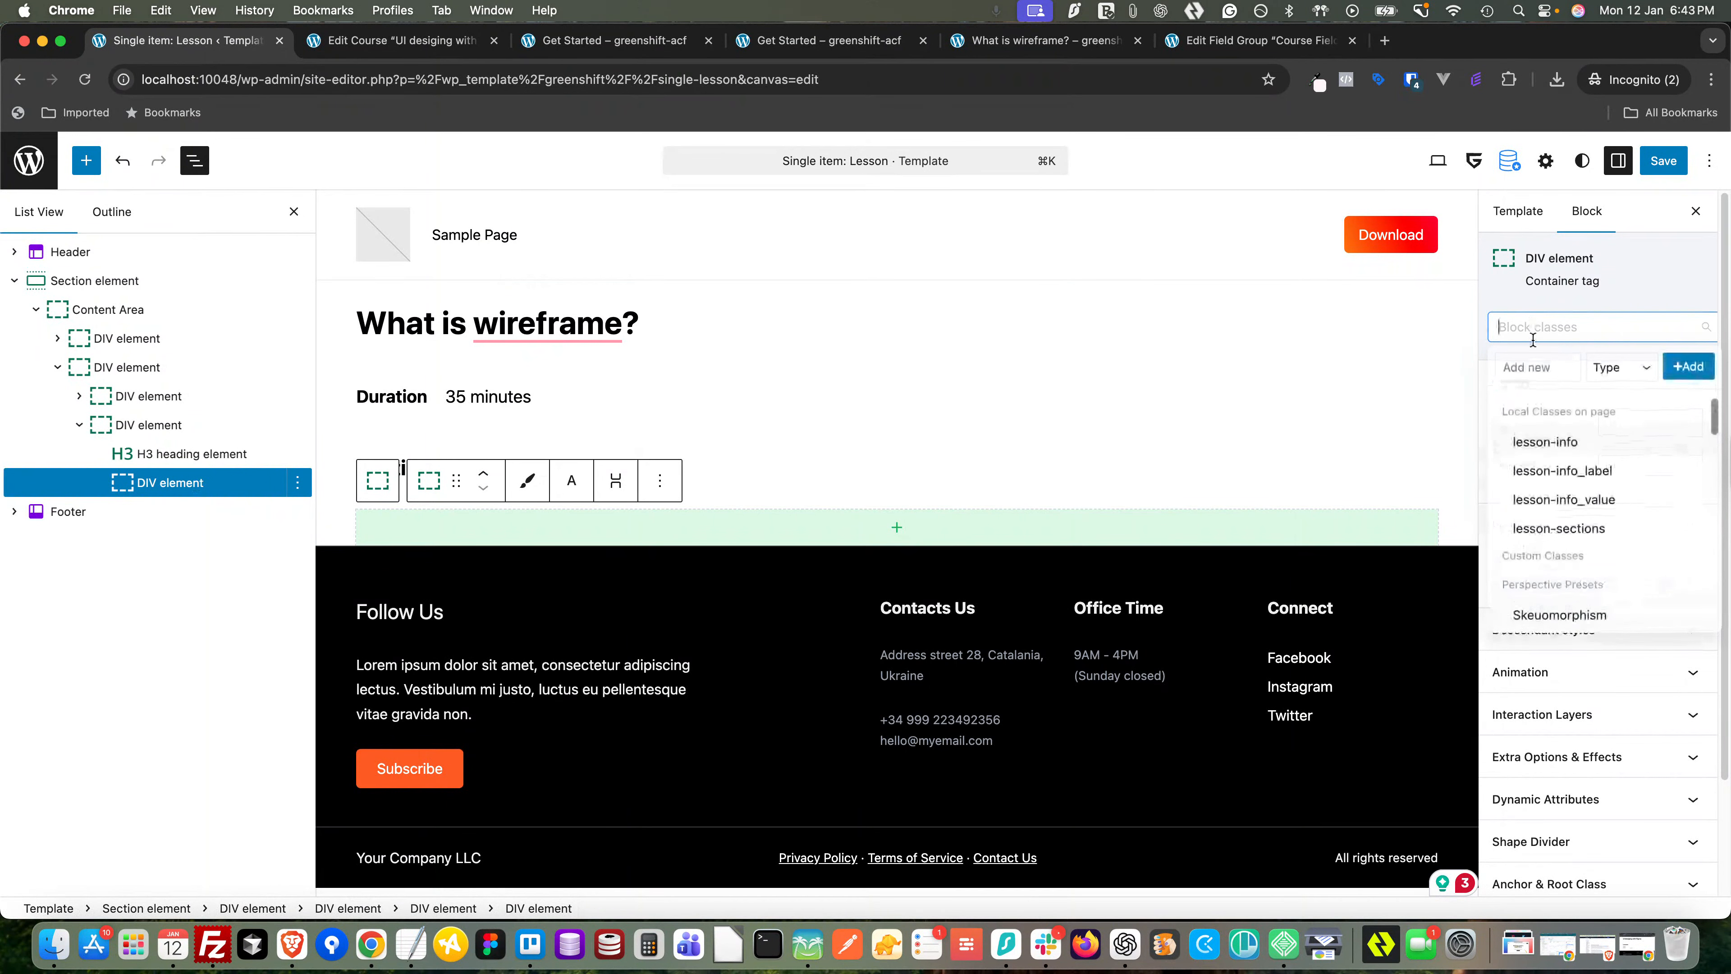
pyautogui.click(1525, 367)
pyautogui.press('super+v')
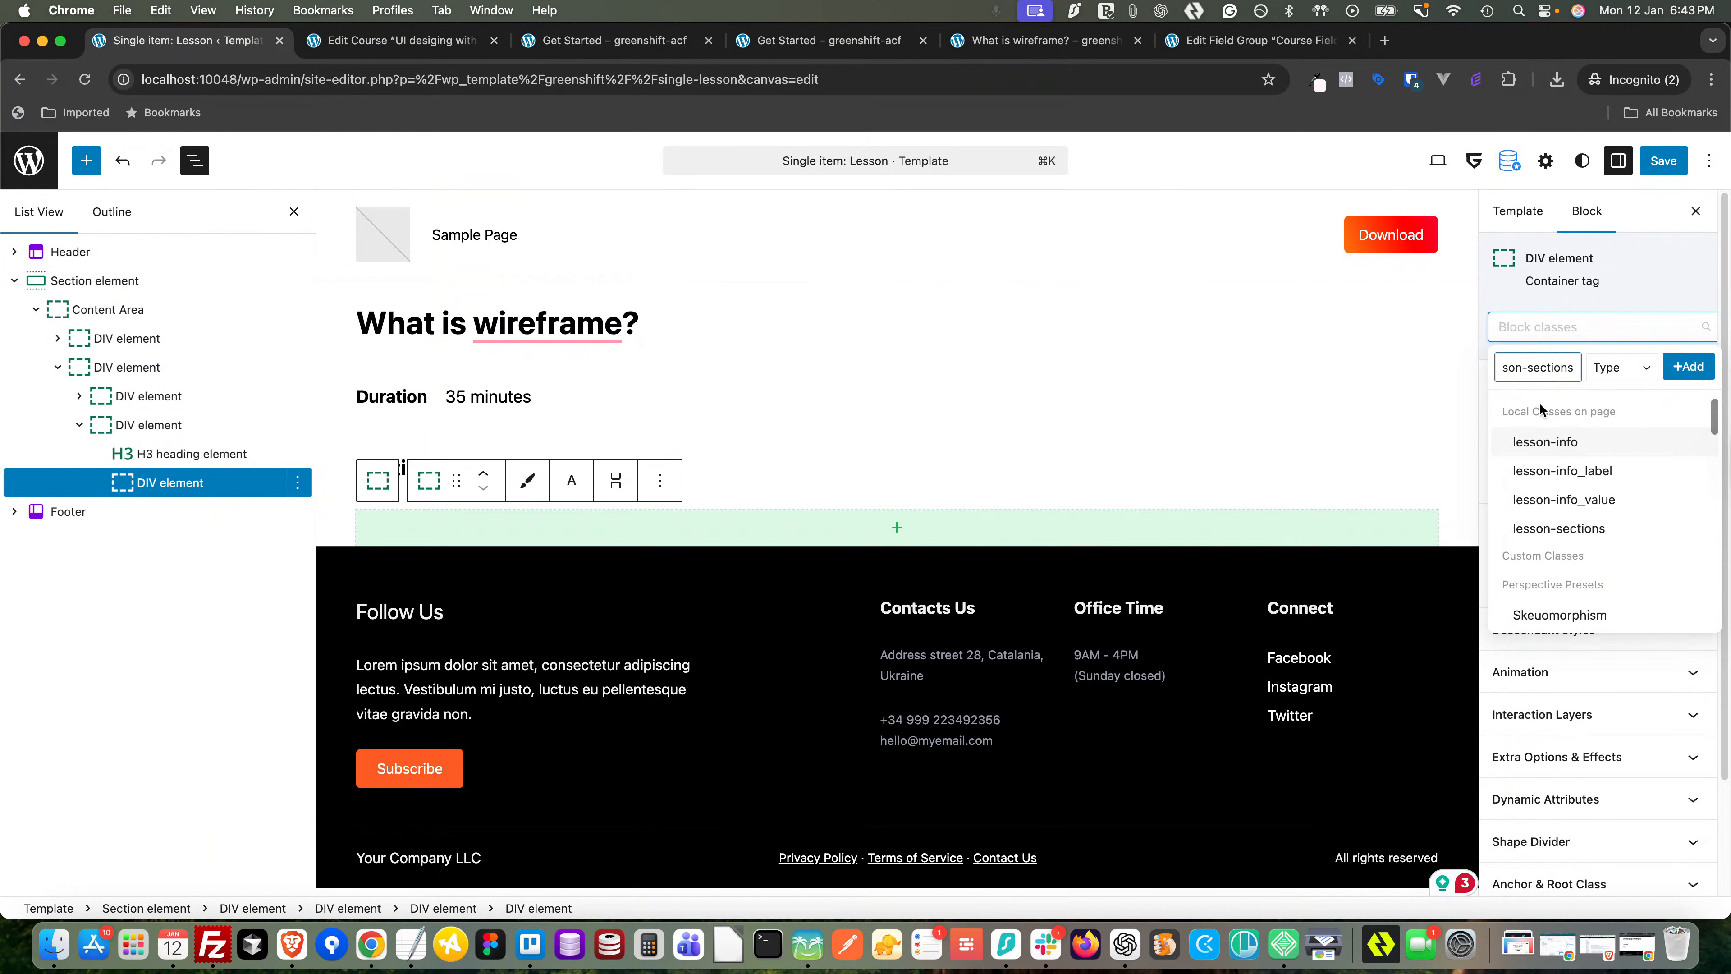
pyautogui.write('_text-wrap')
pyautogui.doubleClick(1531, 367)
pyautogui.click(1545, 367)
pyautogui.press('BackSpace')
pyautogui.press('BackSpace')
pyautogui.press('BackSpace')
pyautogui.press('BackSpace')
pyautogui.click(1615, 372)
pyautogui.click(1630, 406)
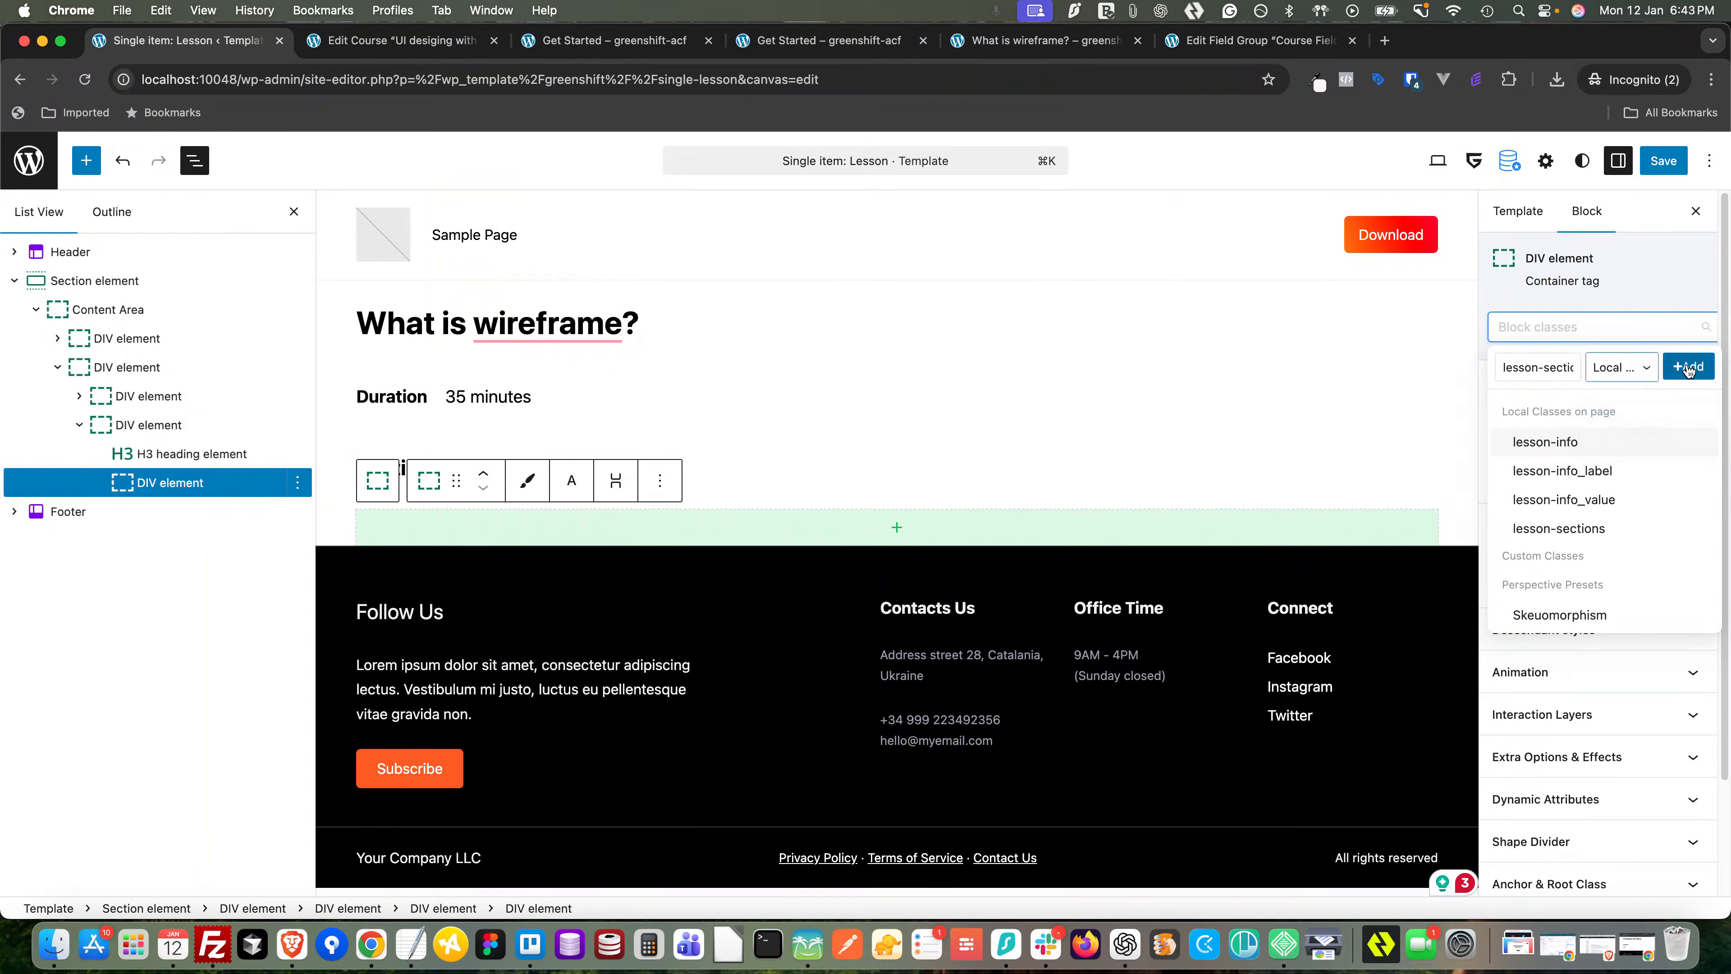
pyautogui.click(1697, 367)
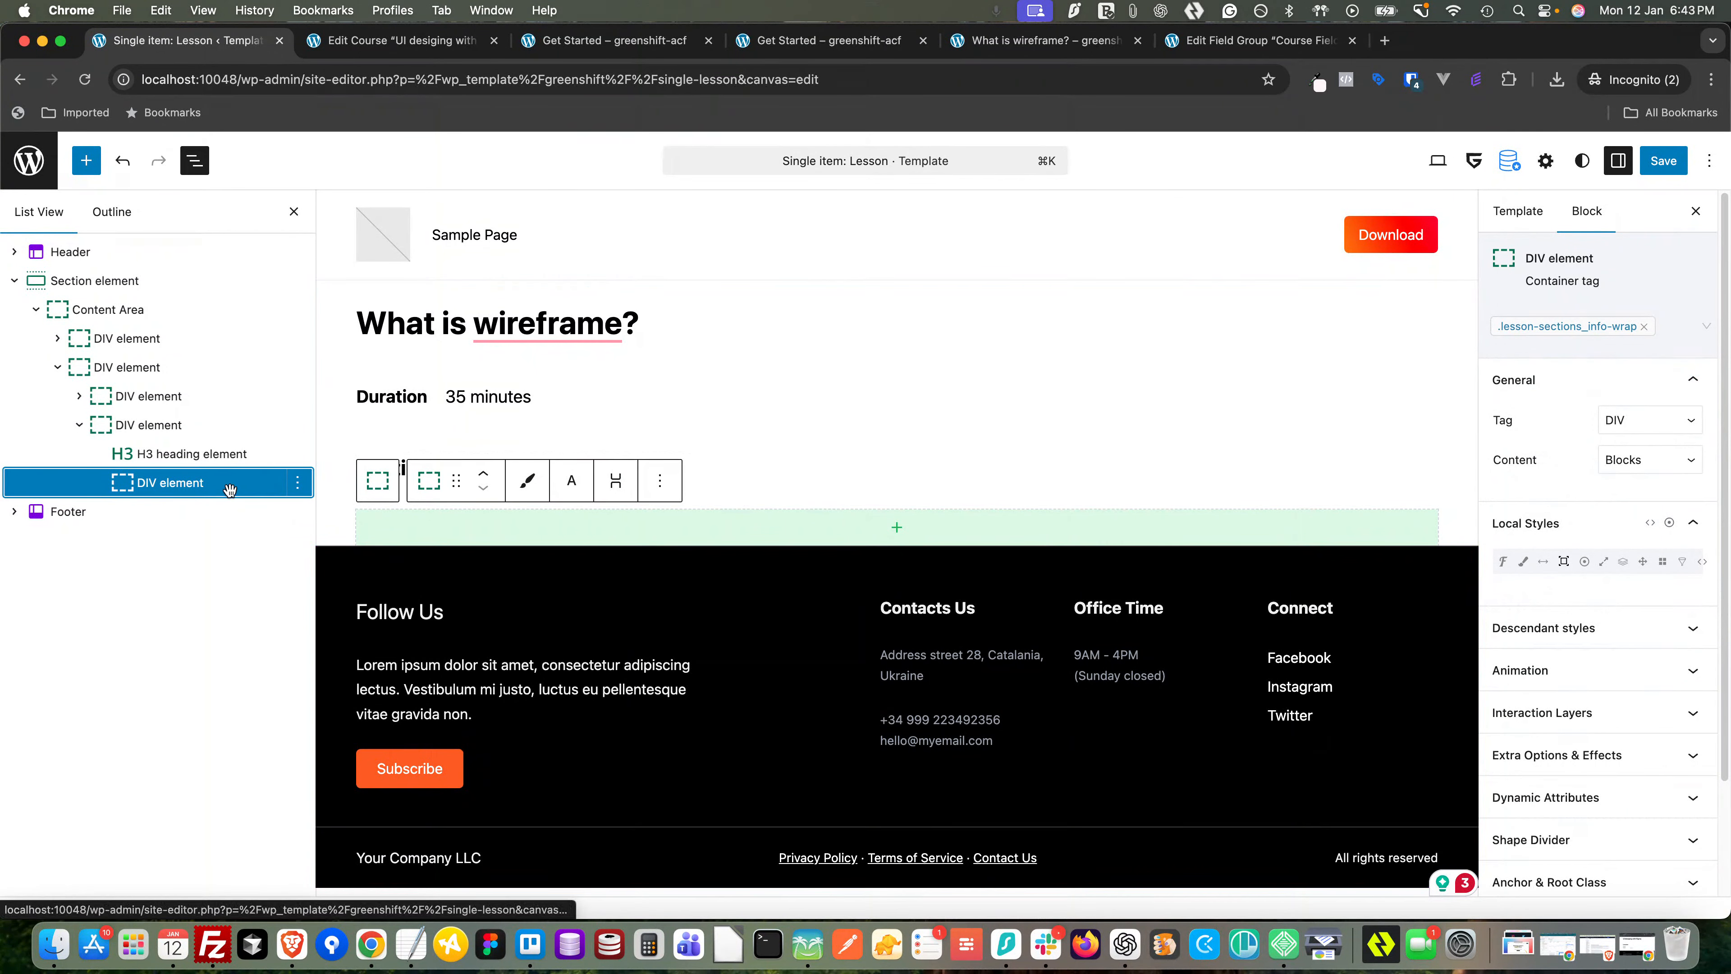
# - Insert a Repeater builder inside the lesson-sections_info-wrap DIV and set its preview post type to Lesson
pyautogui.click(896, 528)
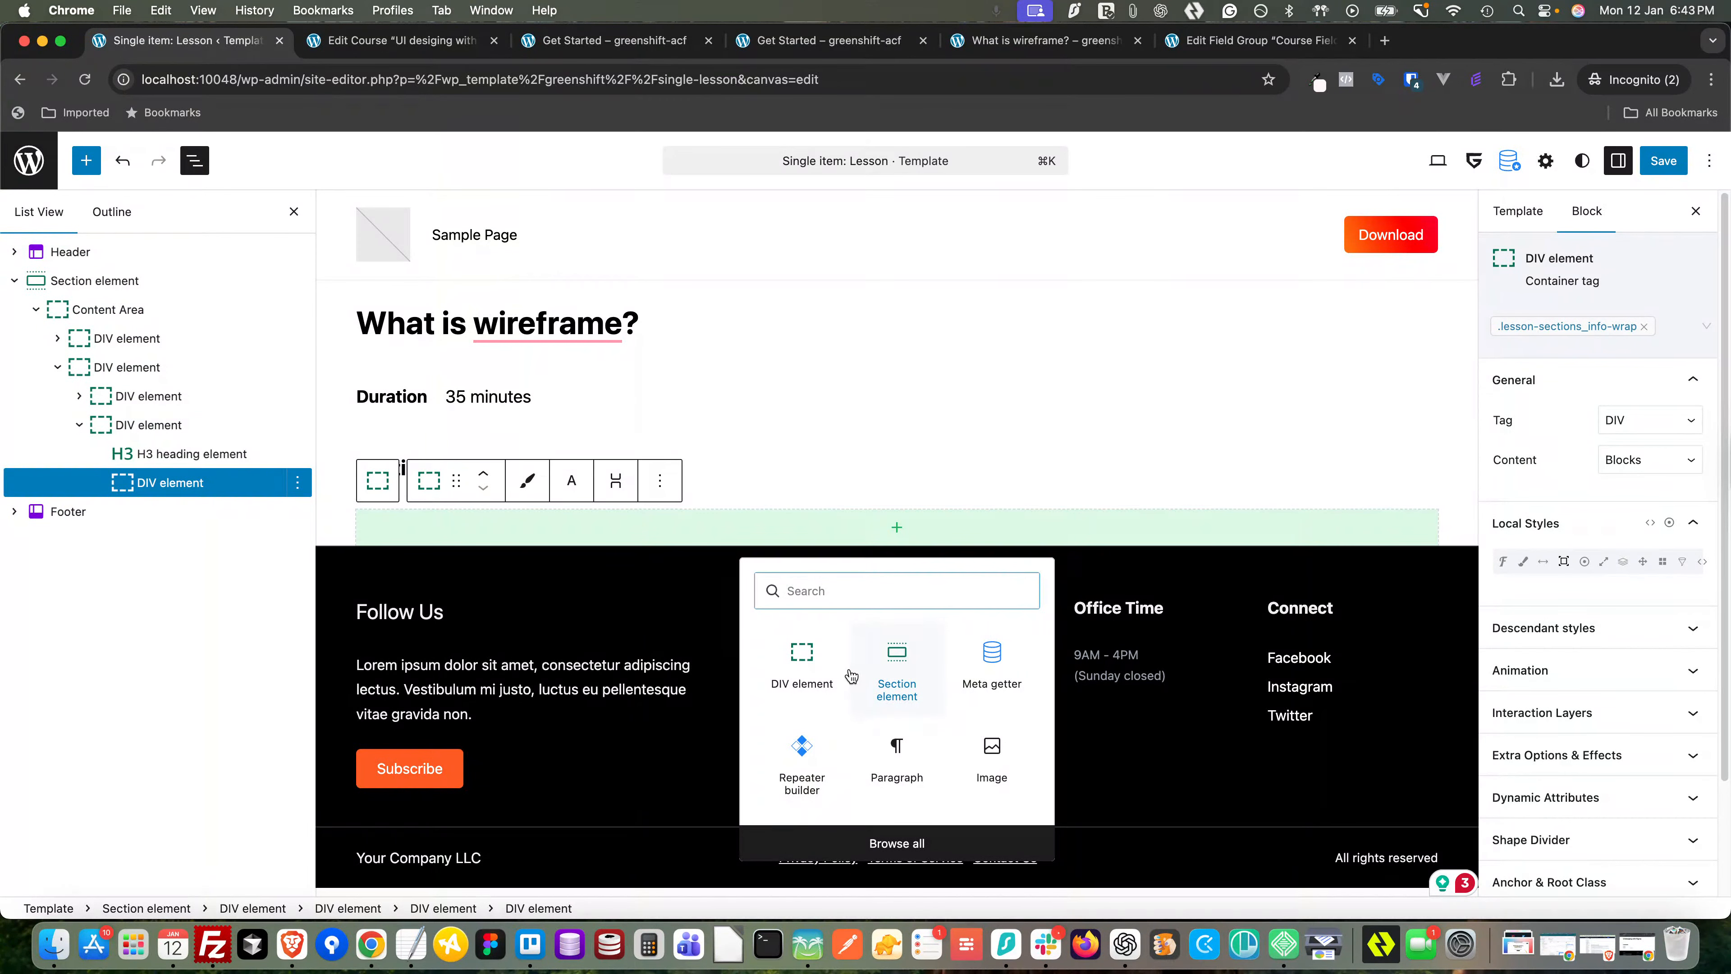
pyautogui.click(802, 753)
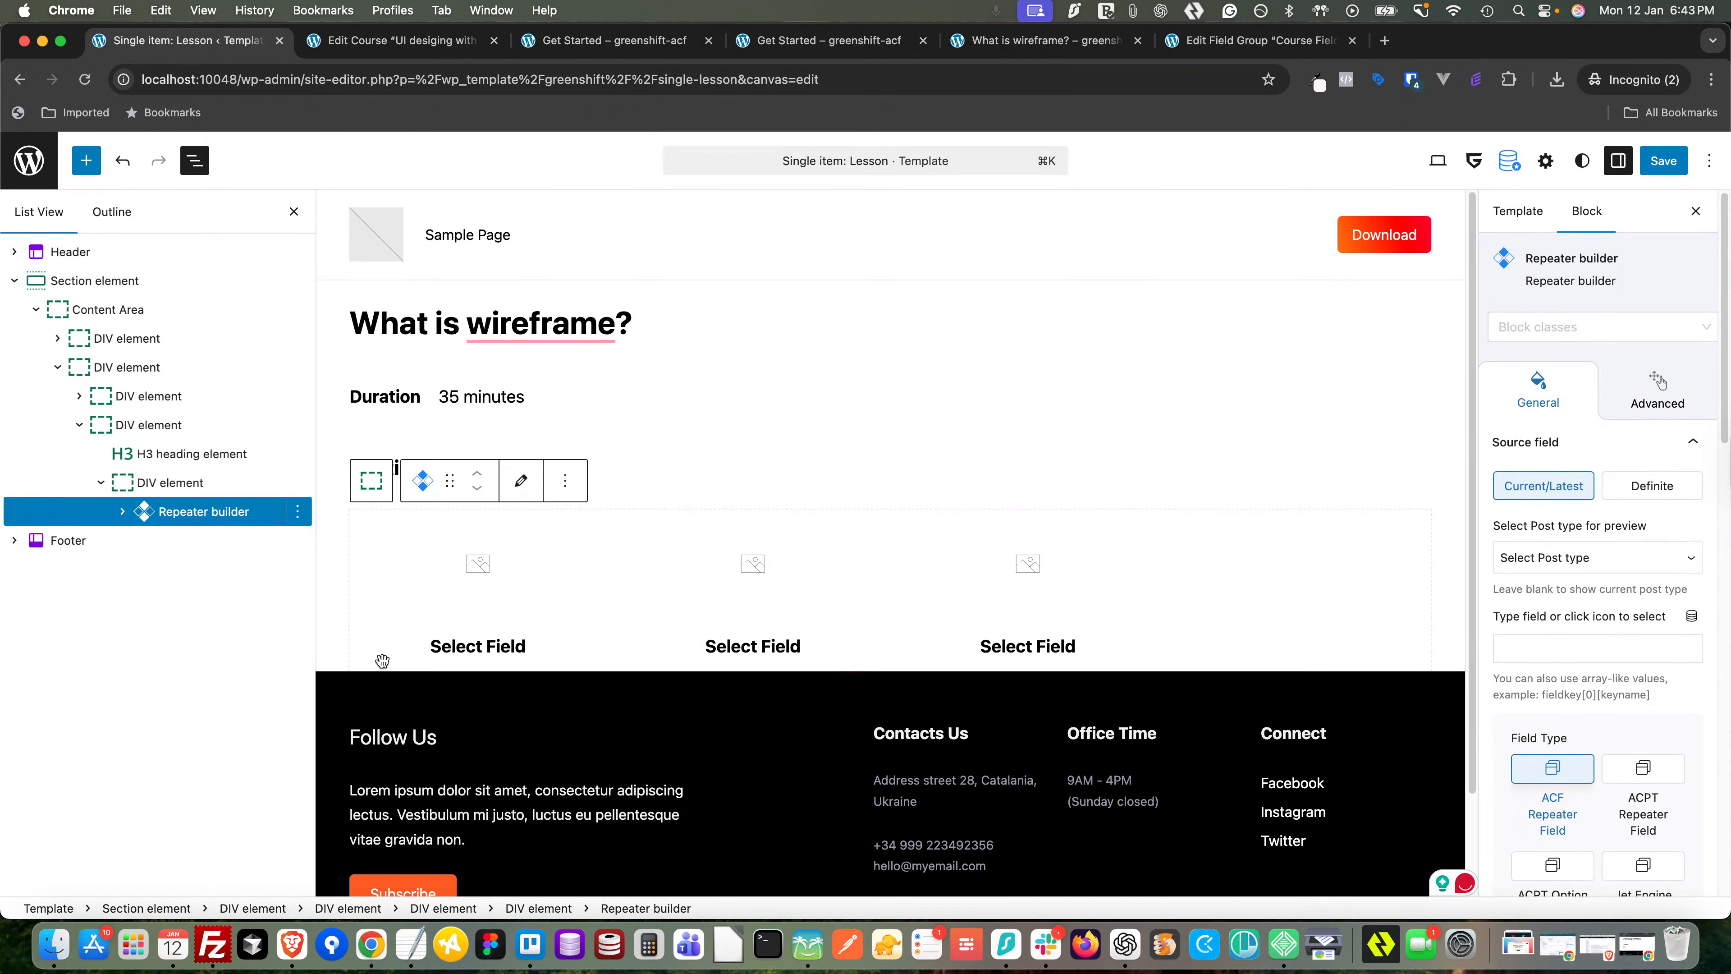
pyautogui.click(1570, 564)
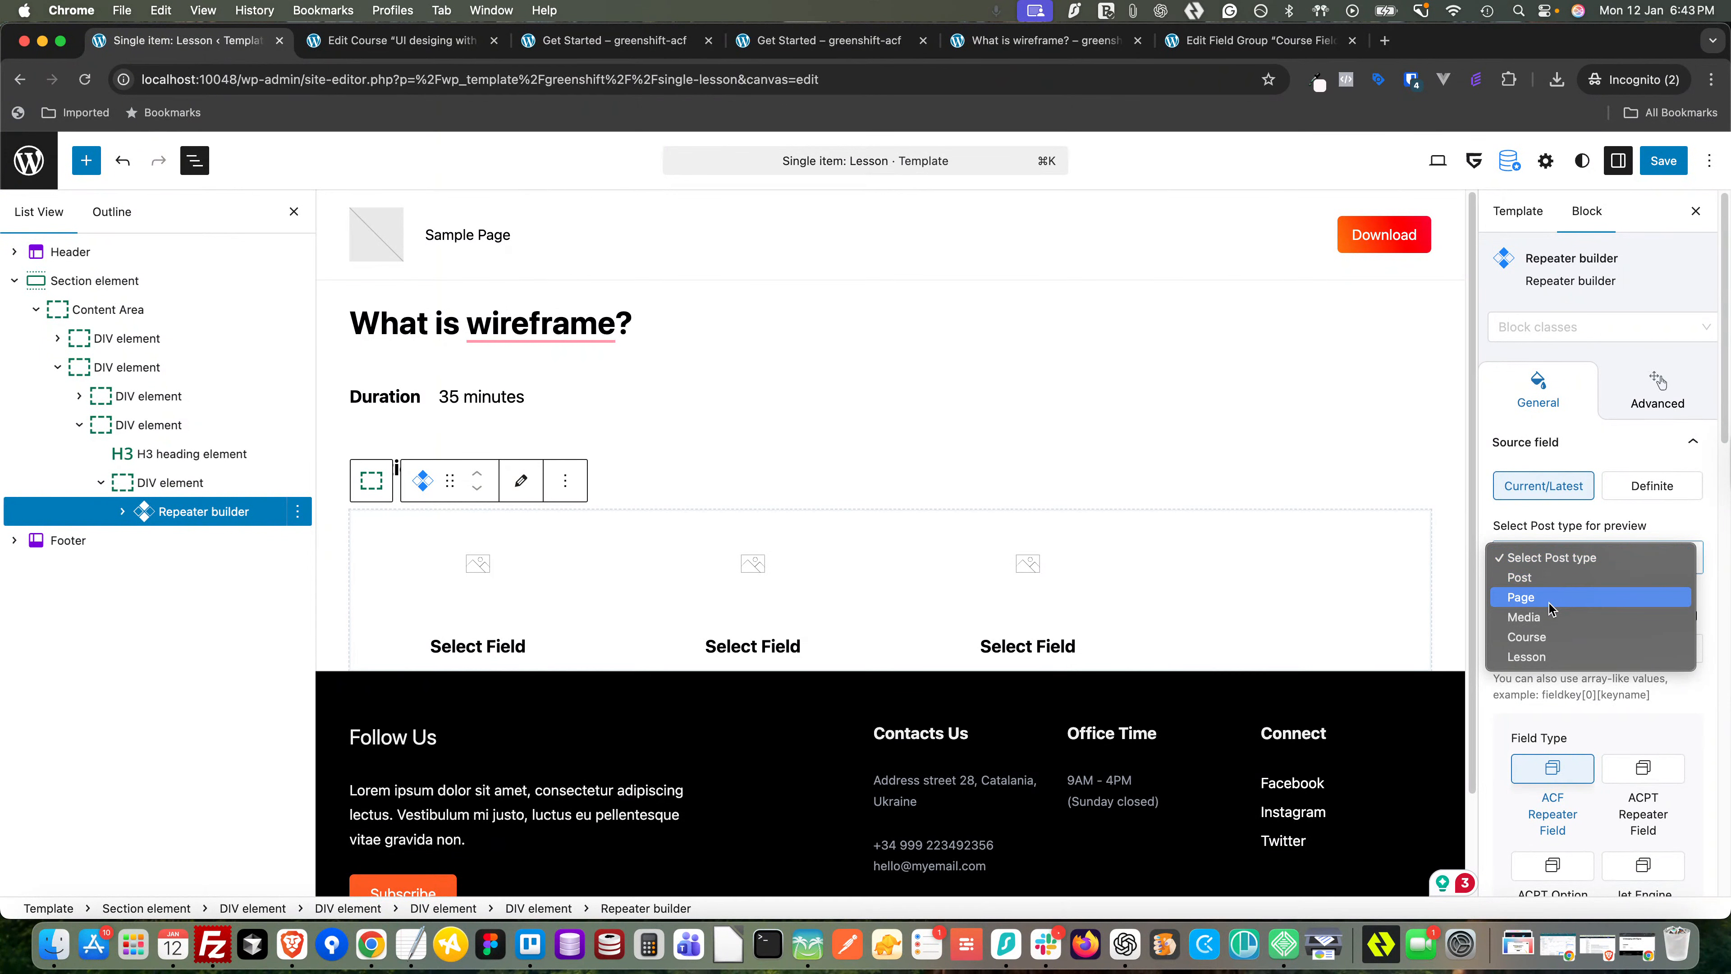
pyautogui.click(1546, 656)
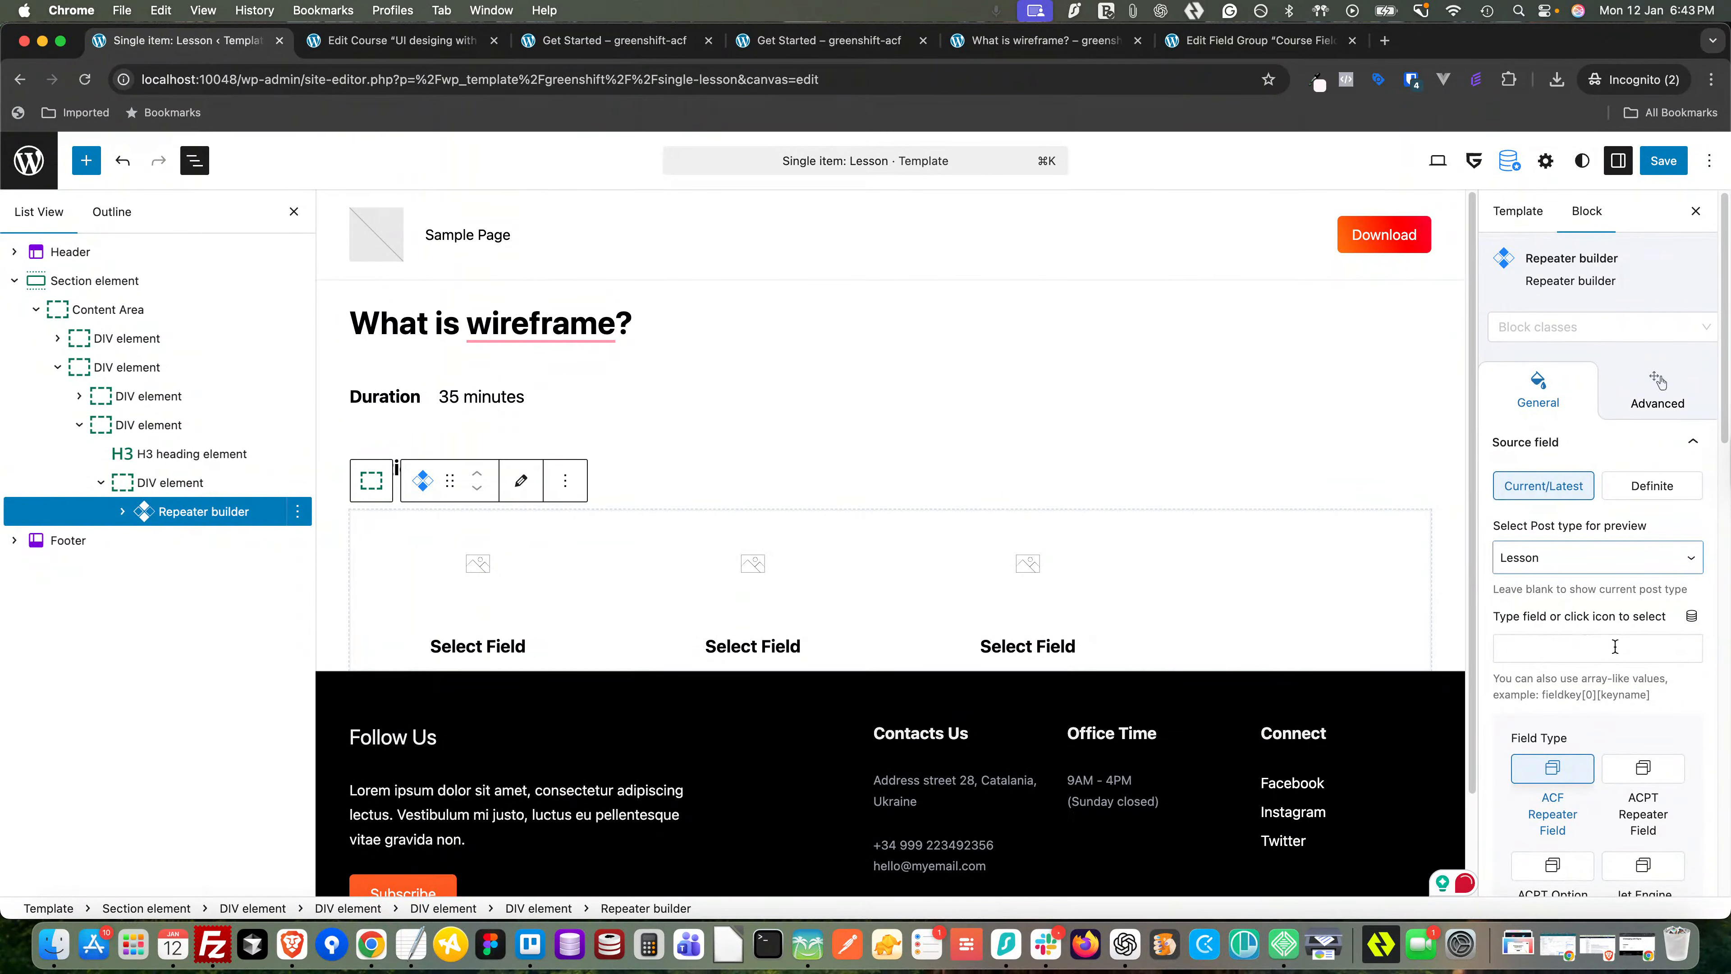
# - Choose the custom field lesson_sections as the Repeater builder's source field
pyautogui.click(1691, 618)
pyautogui.click(1656, 645)
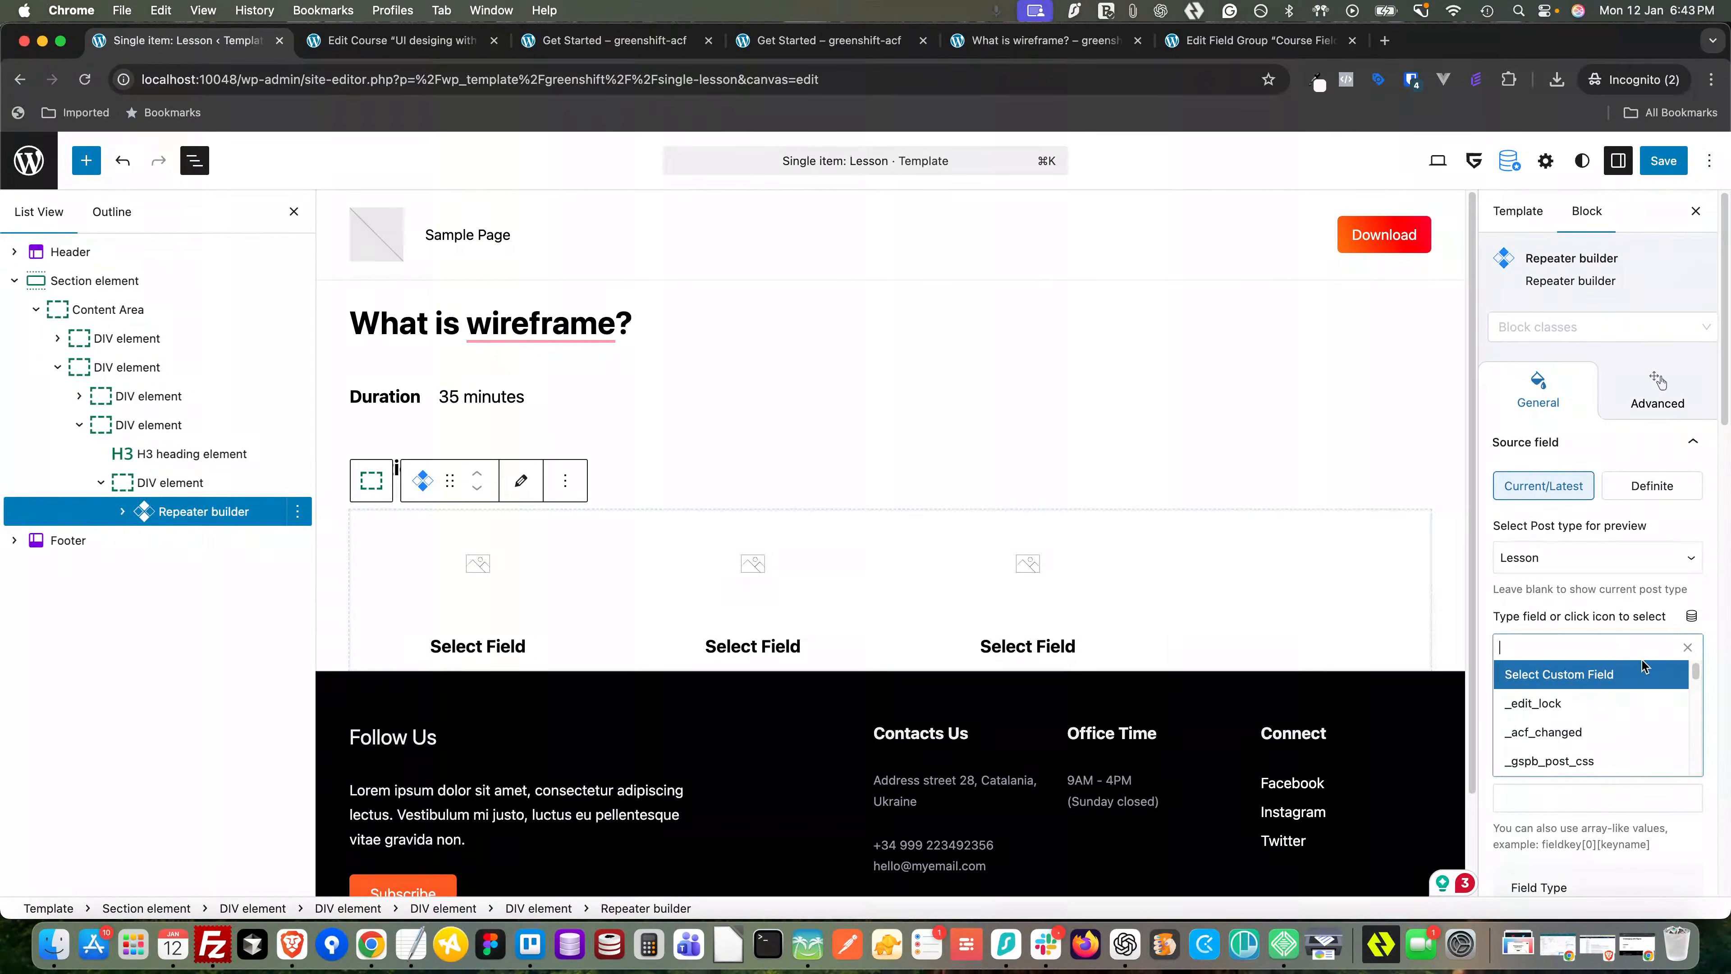
pyautogui.scroll(-1, 1610, 716)
pyautogui.scroll(-5, 1610, 716)
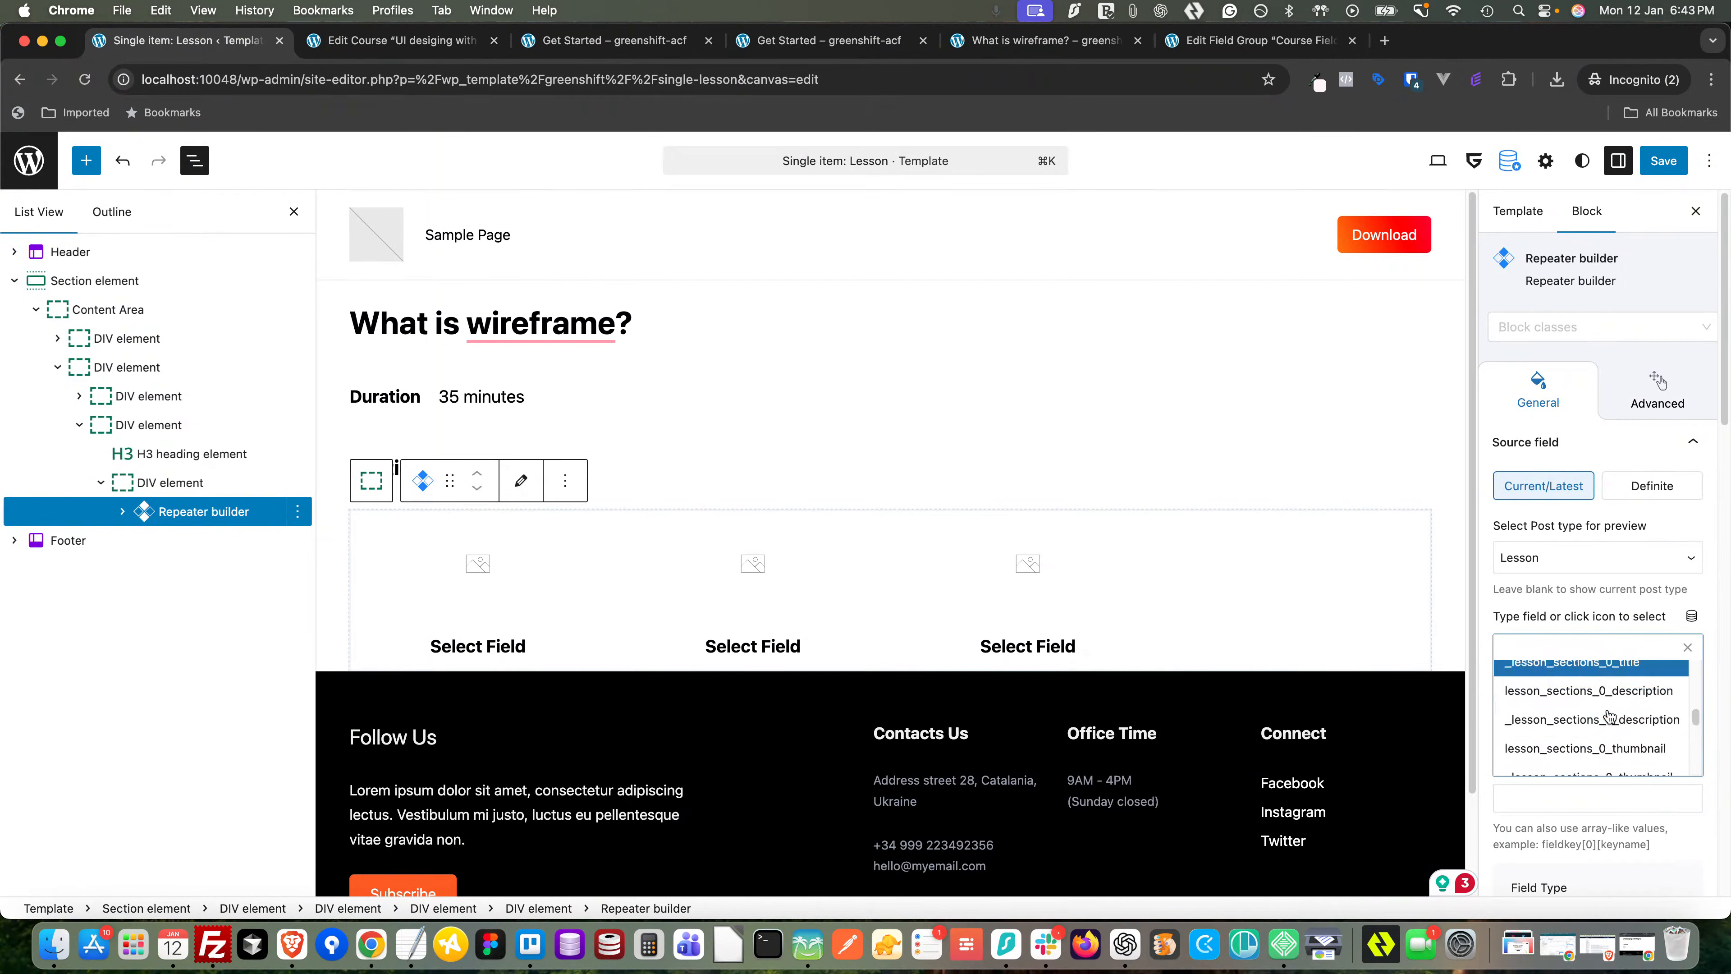
pyautogui.scroll(5, 1610, 715)
pyautogui.scroll(-2, 1610, 714)
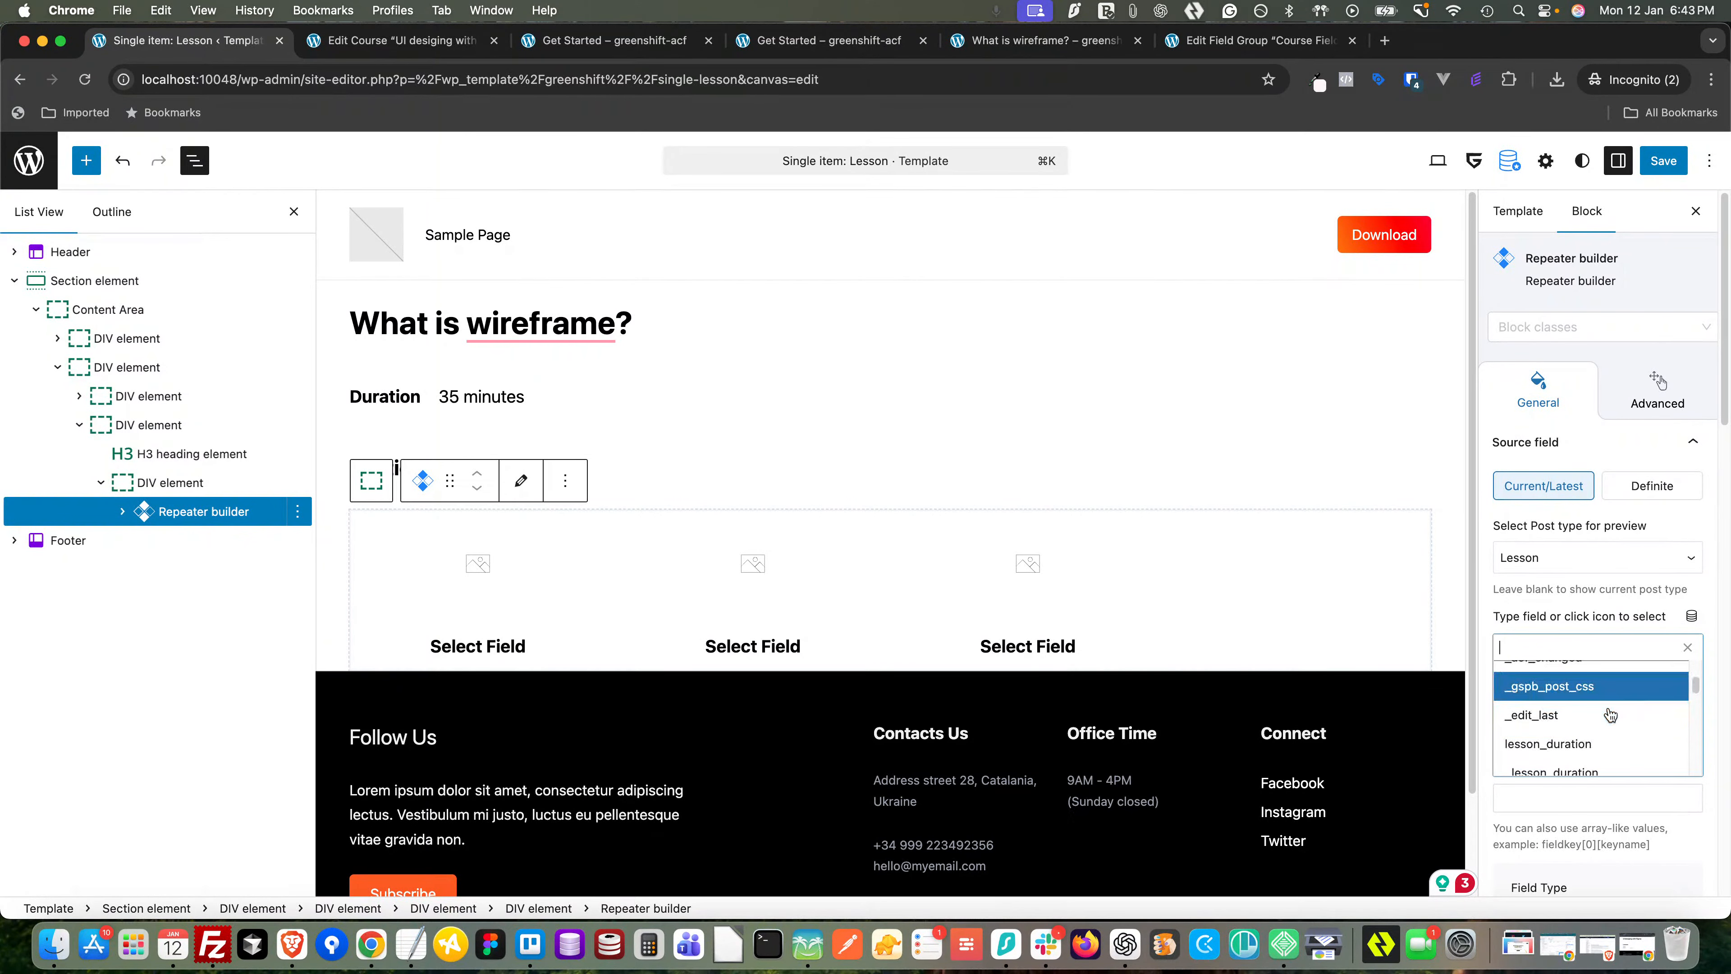
pyautogui.scroll(-4, 1610, 714)
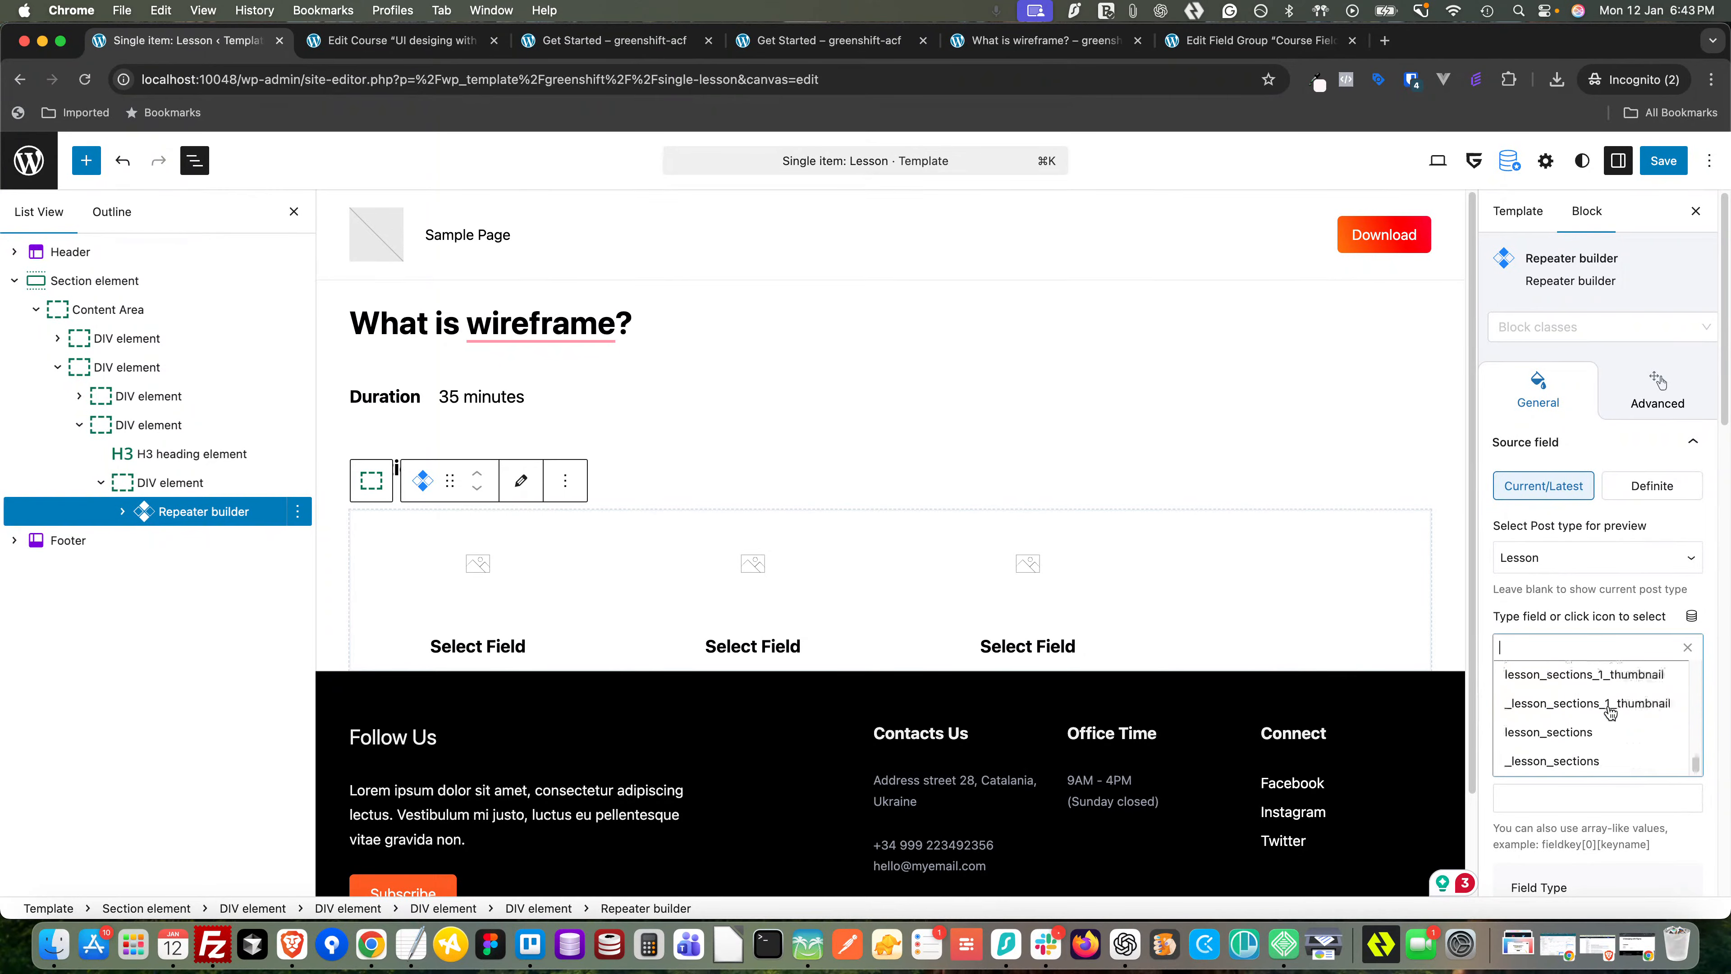
pyautogui.scroll(-1, 1588, 735)
pyautogui.click(1585, 724)
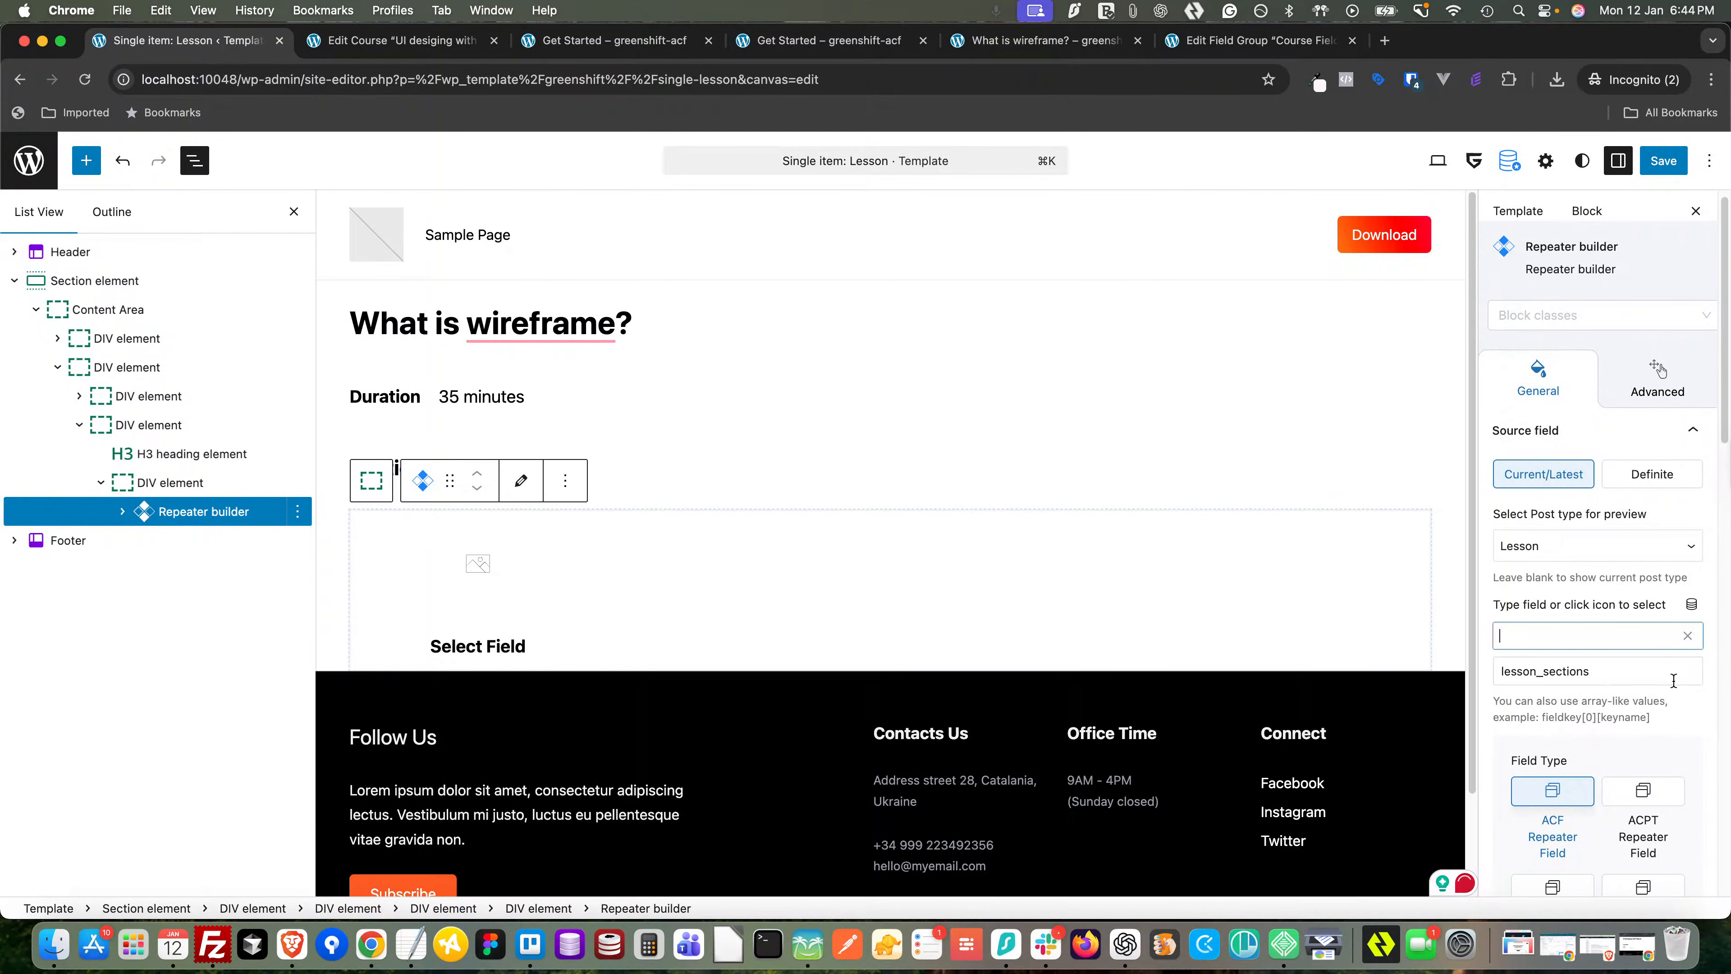
# - Set the Repeater builder's layout to 1 grid column
pyautogui.scroll(-10, 1573, 675)
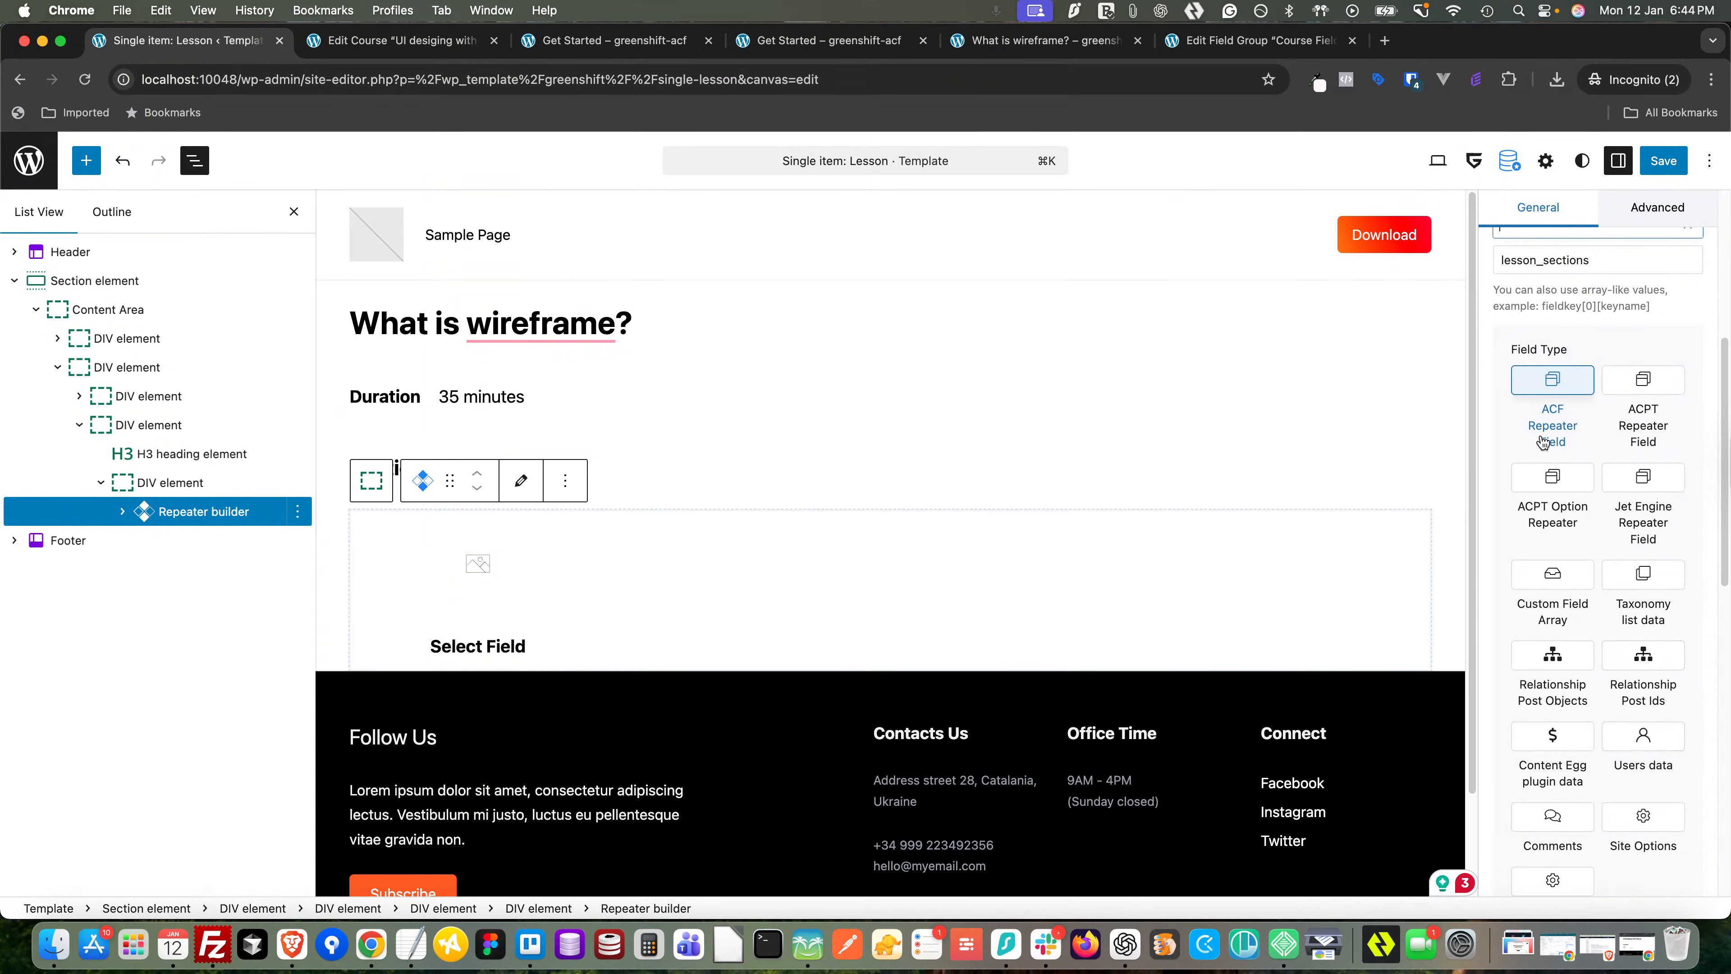
pyautogui.scroll(-12, 1622, 613)
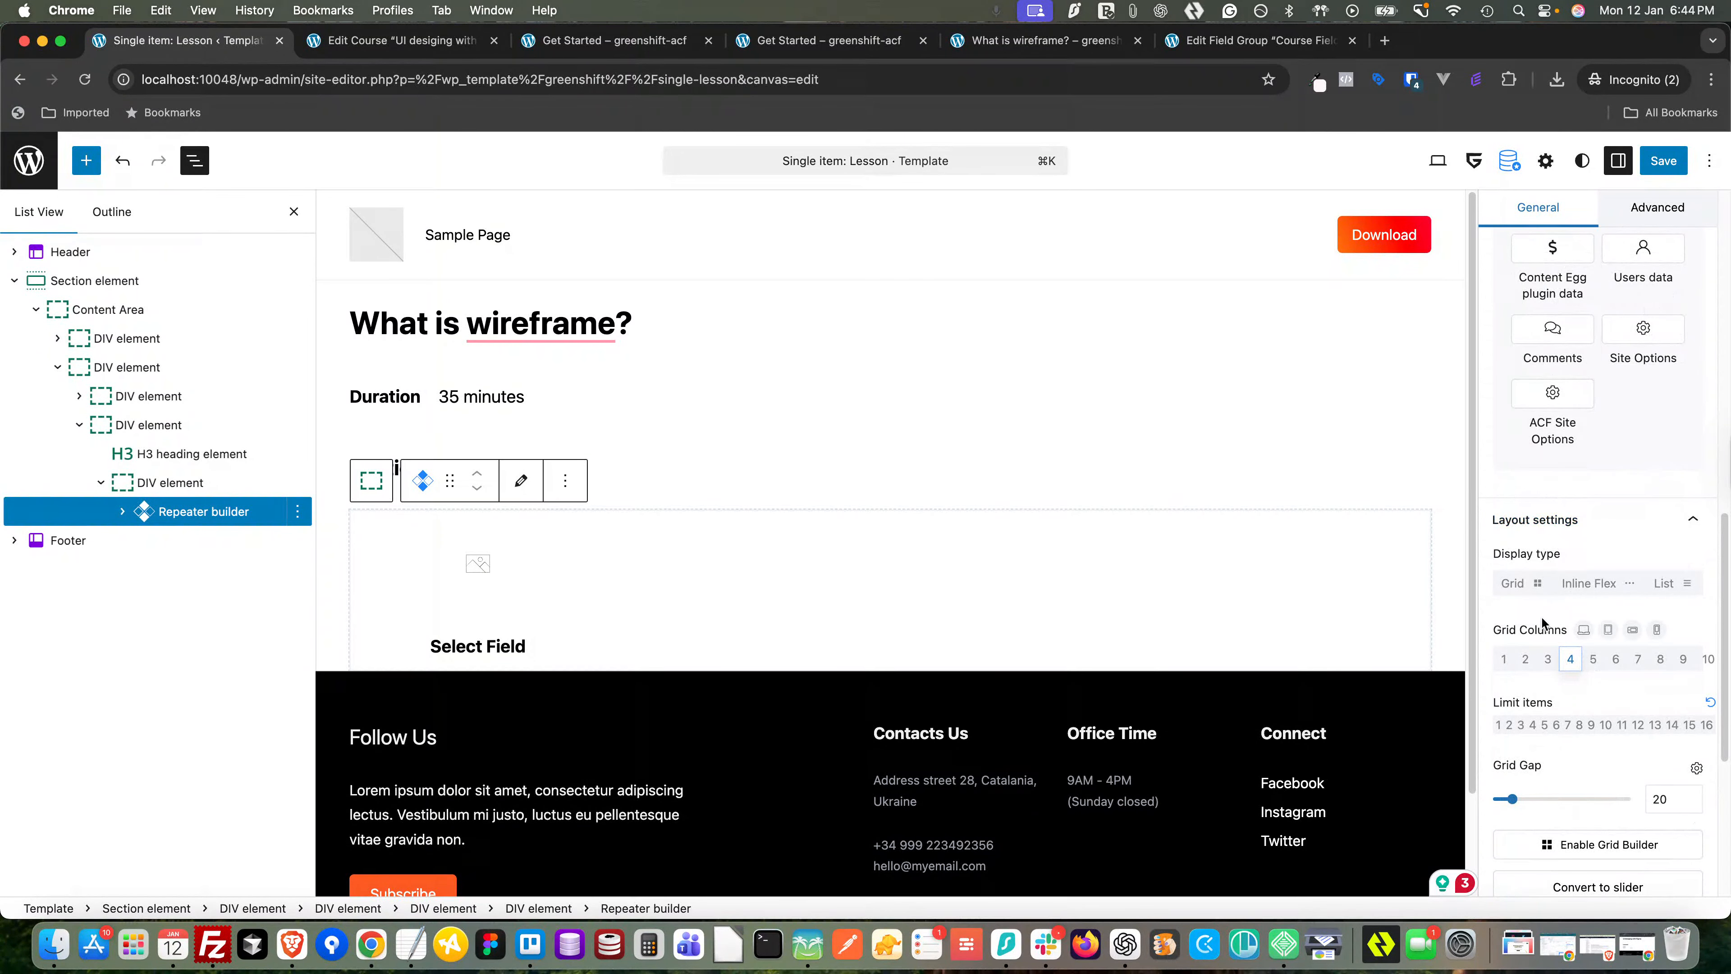
pyautogui.click(1503, 659)
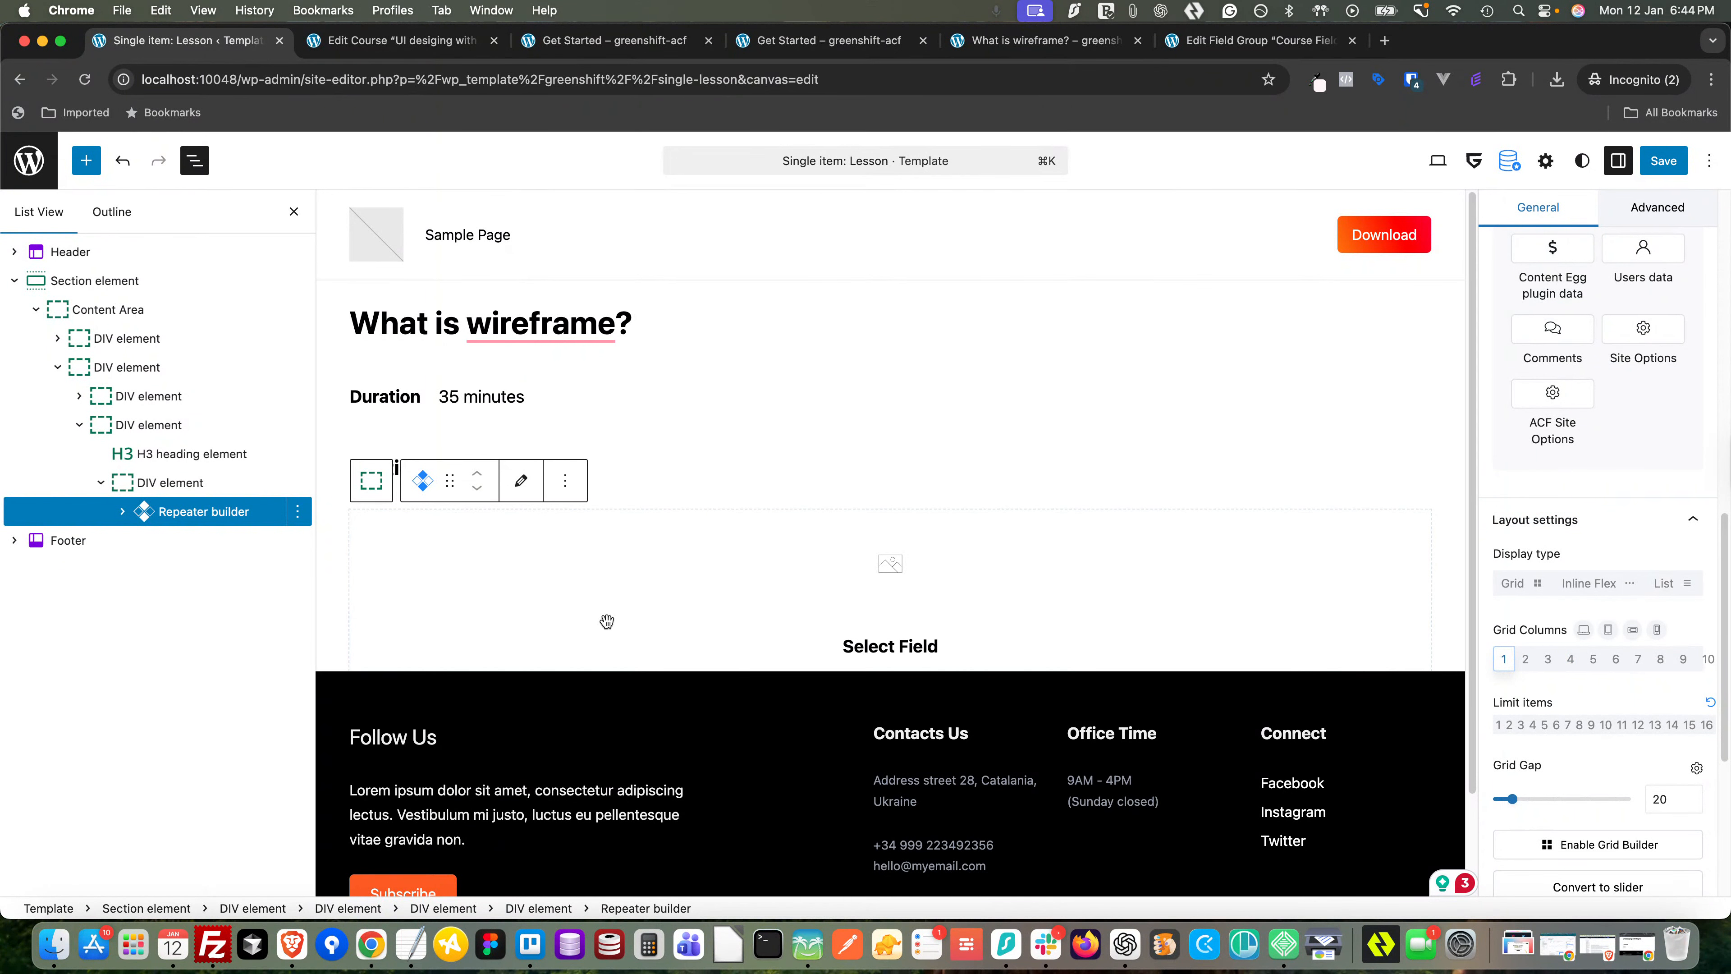
# - Expand the Repeater builder's nested blocks and select its Dynamic Image
pyautogui.click(121, 513)
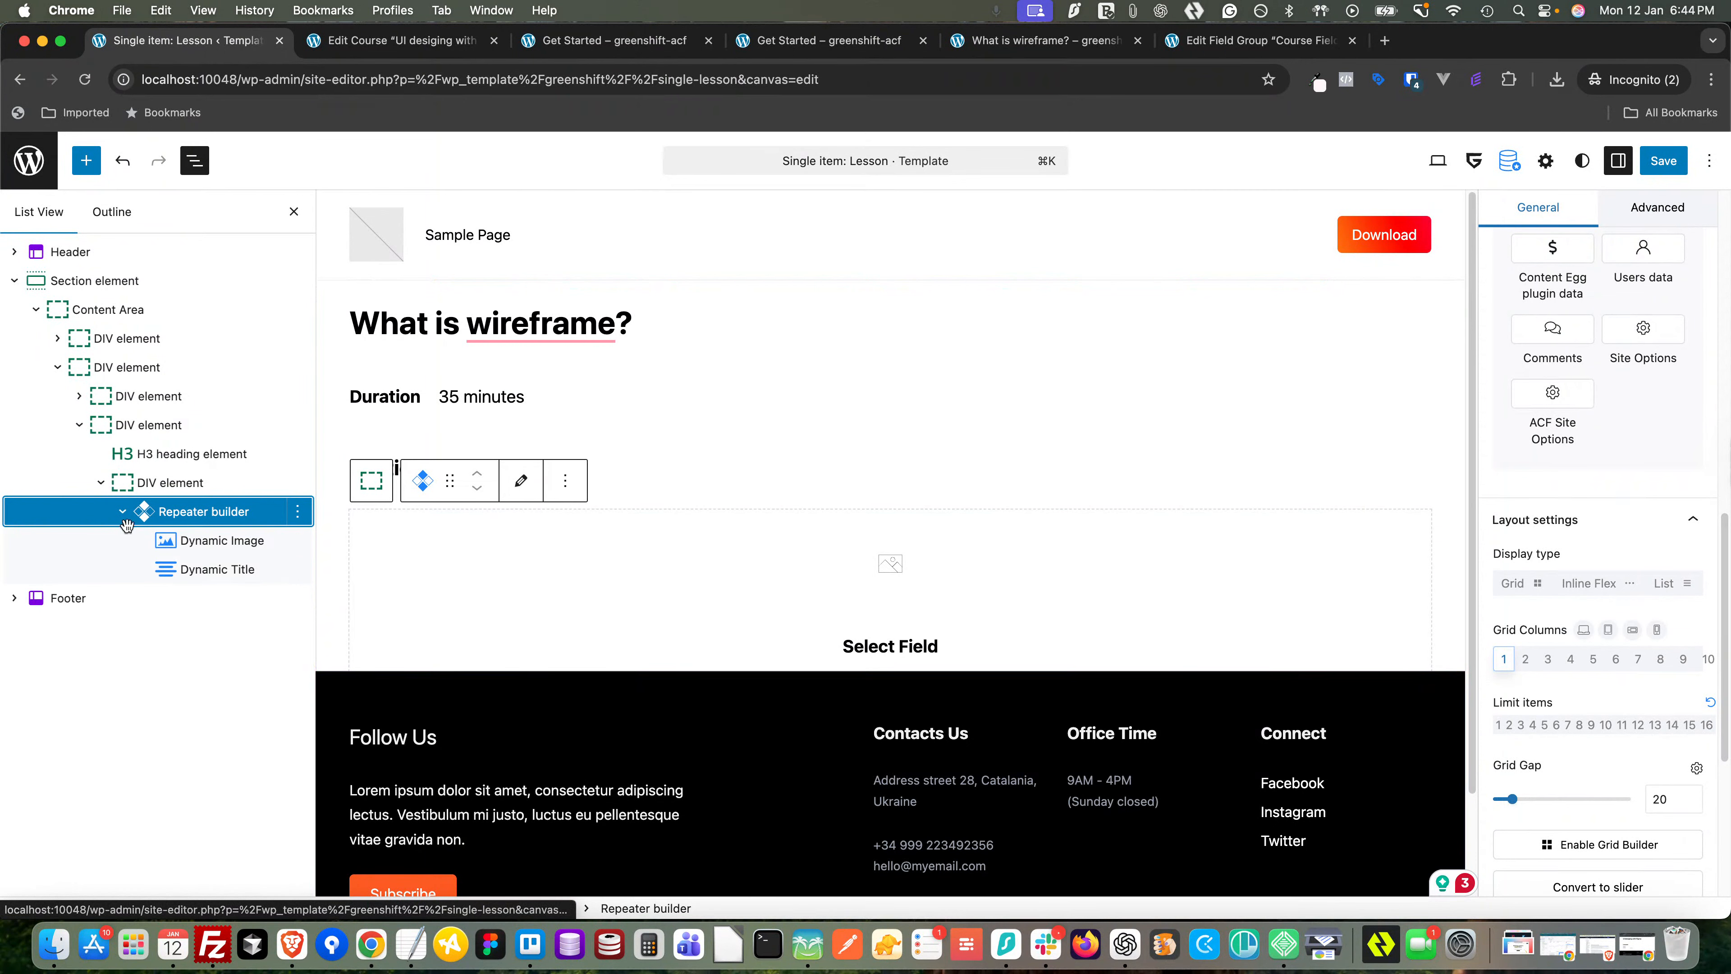
pyautogui.click(180, 542)
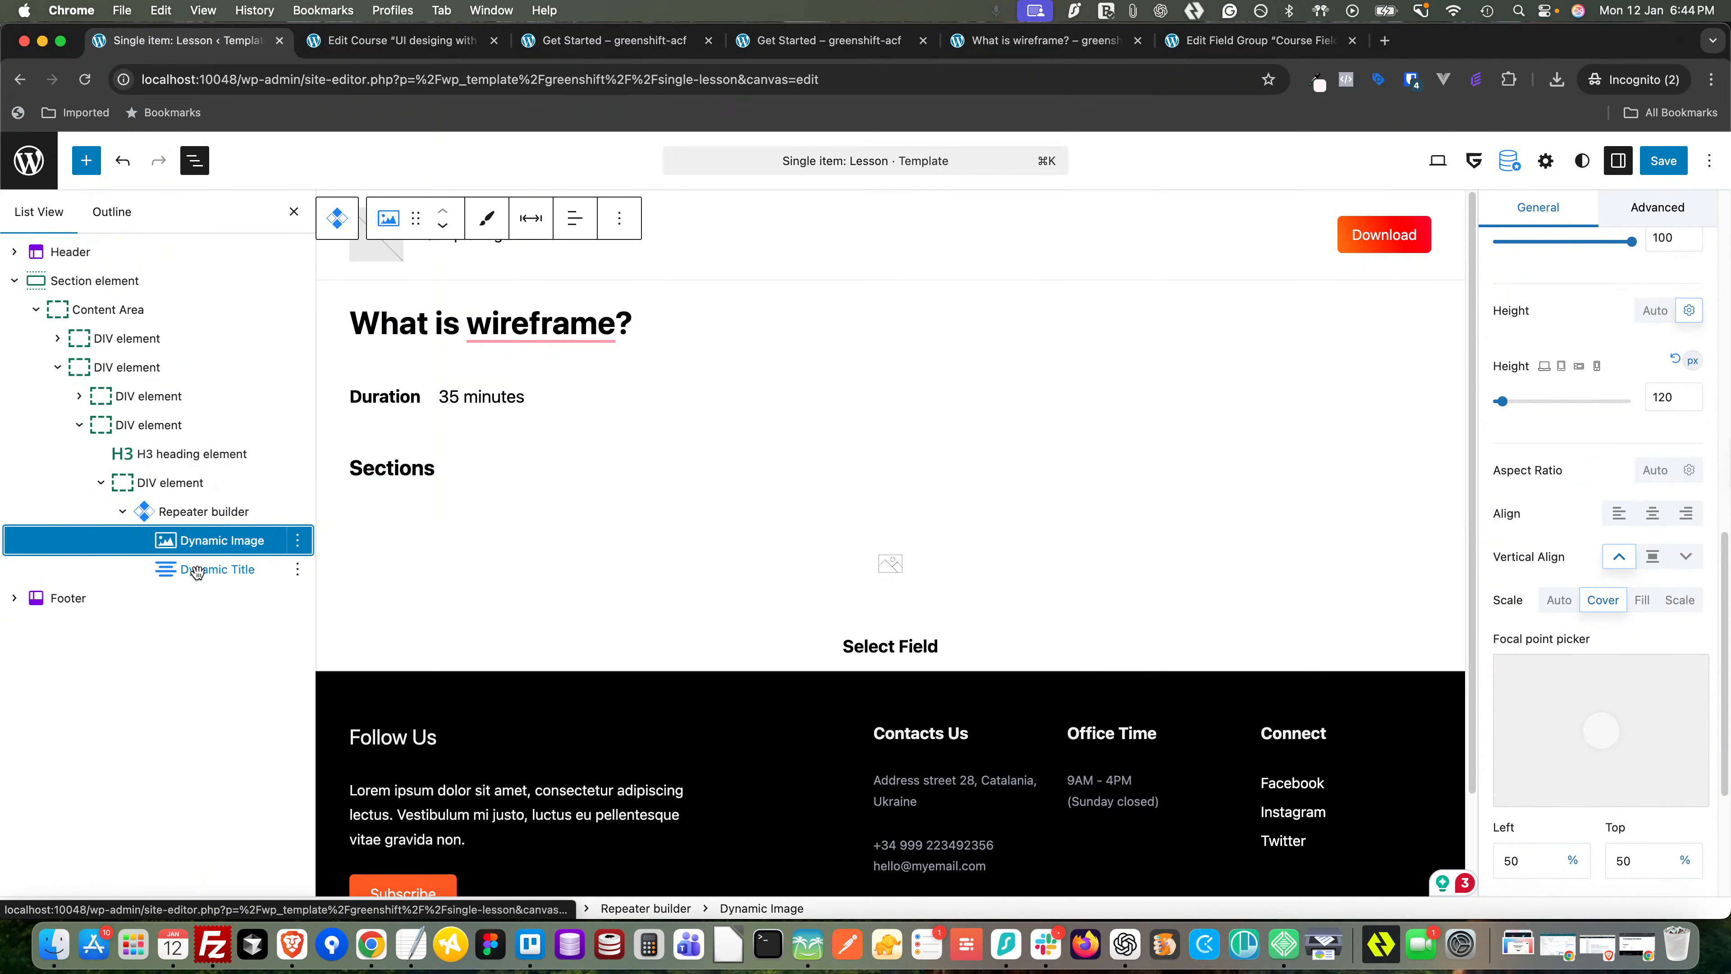
pyautogui.click(197, 570)
pyautogui.click(205, 541)
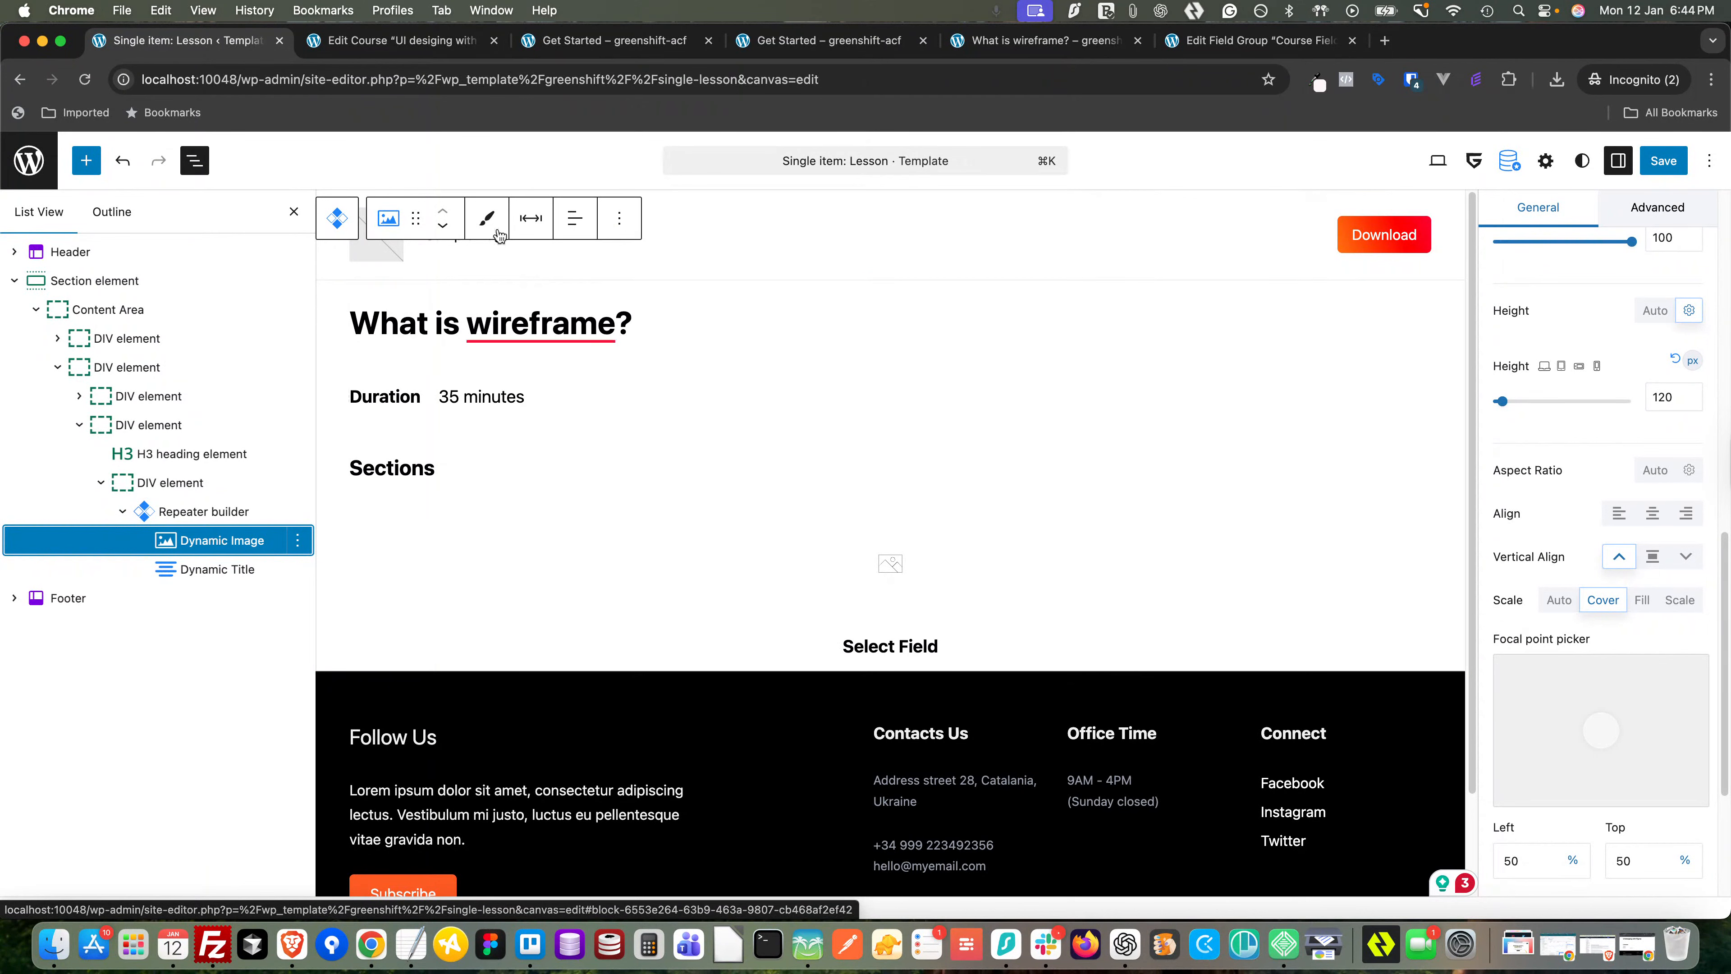
# - Examine the sub fields of the Sections repeater in the ACF field group Lesson Fields
pyautogui.click(603, 42)
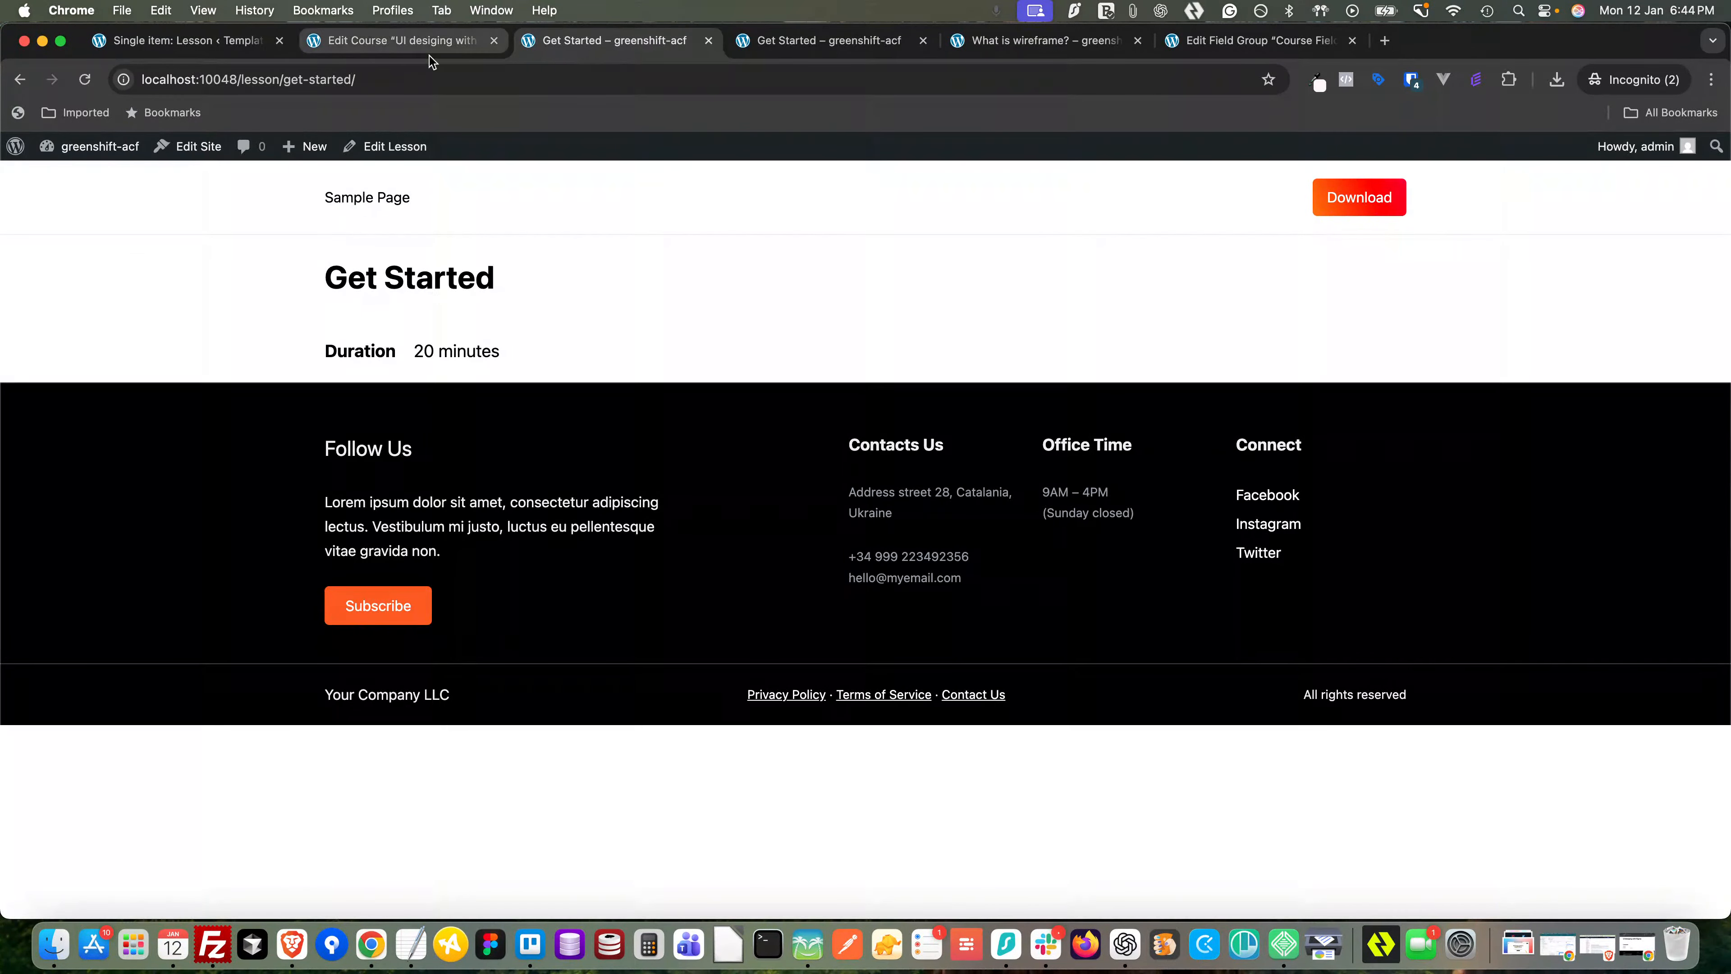
pyautogui.click(393, 52)
pyautogui.scroll(-1, 528, 563)
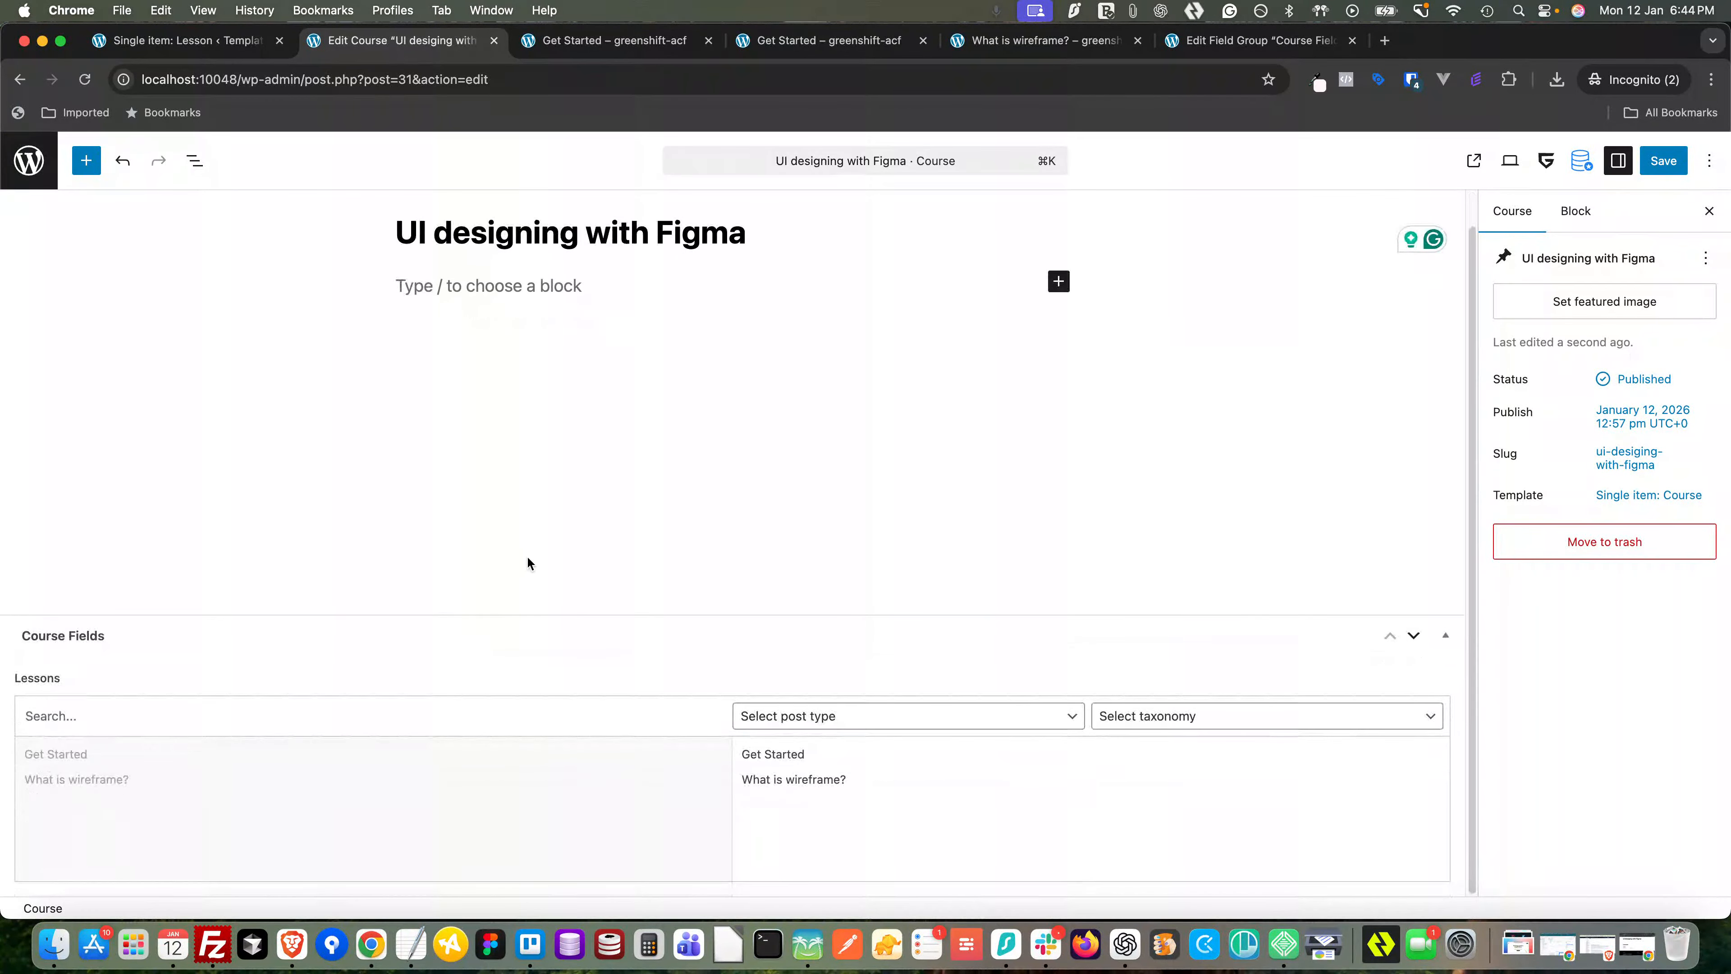
pyautogui.click(28, 160)
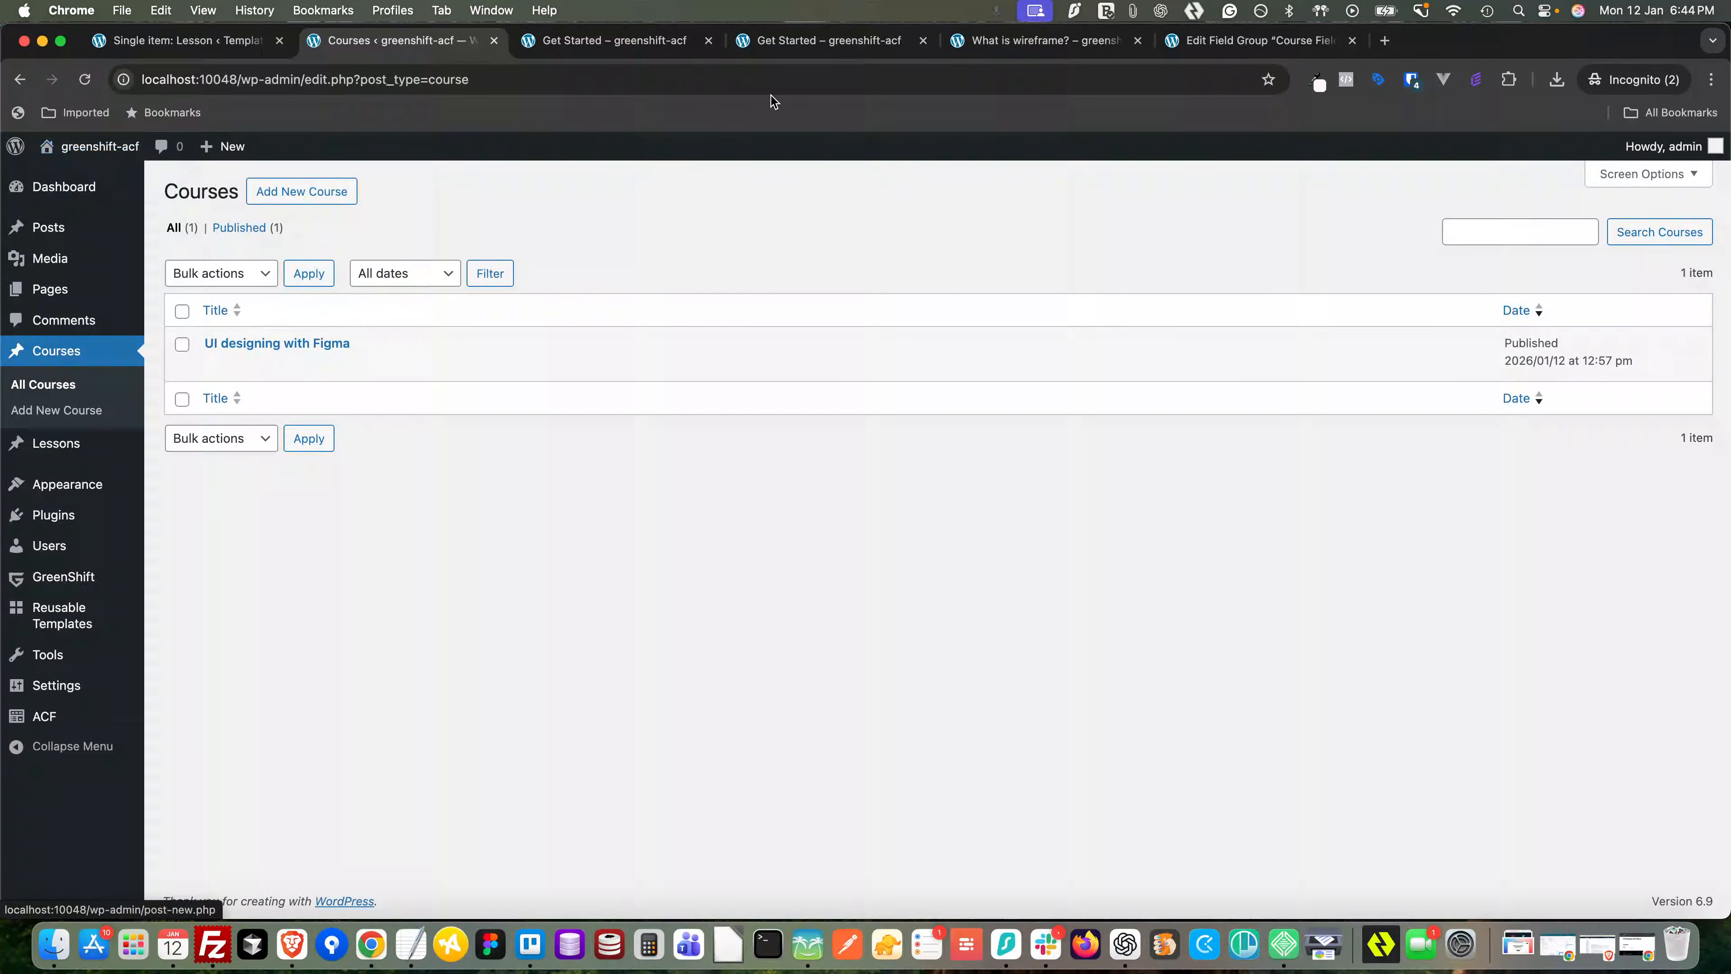
pyautogui.click(1253, 41)
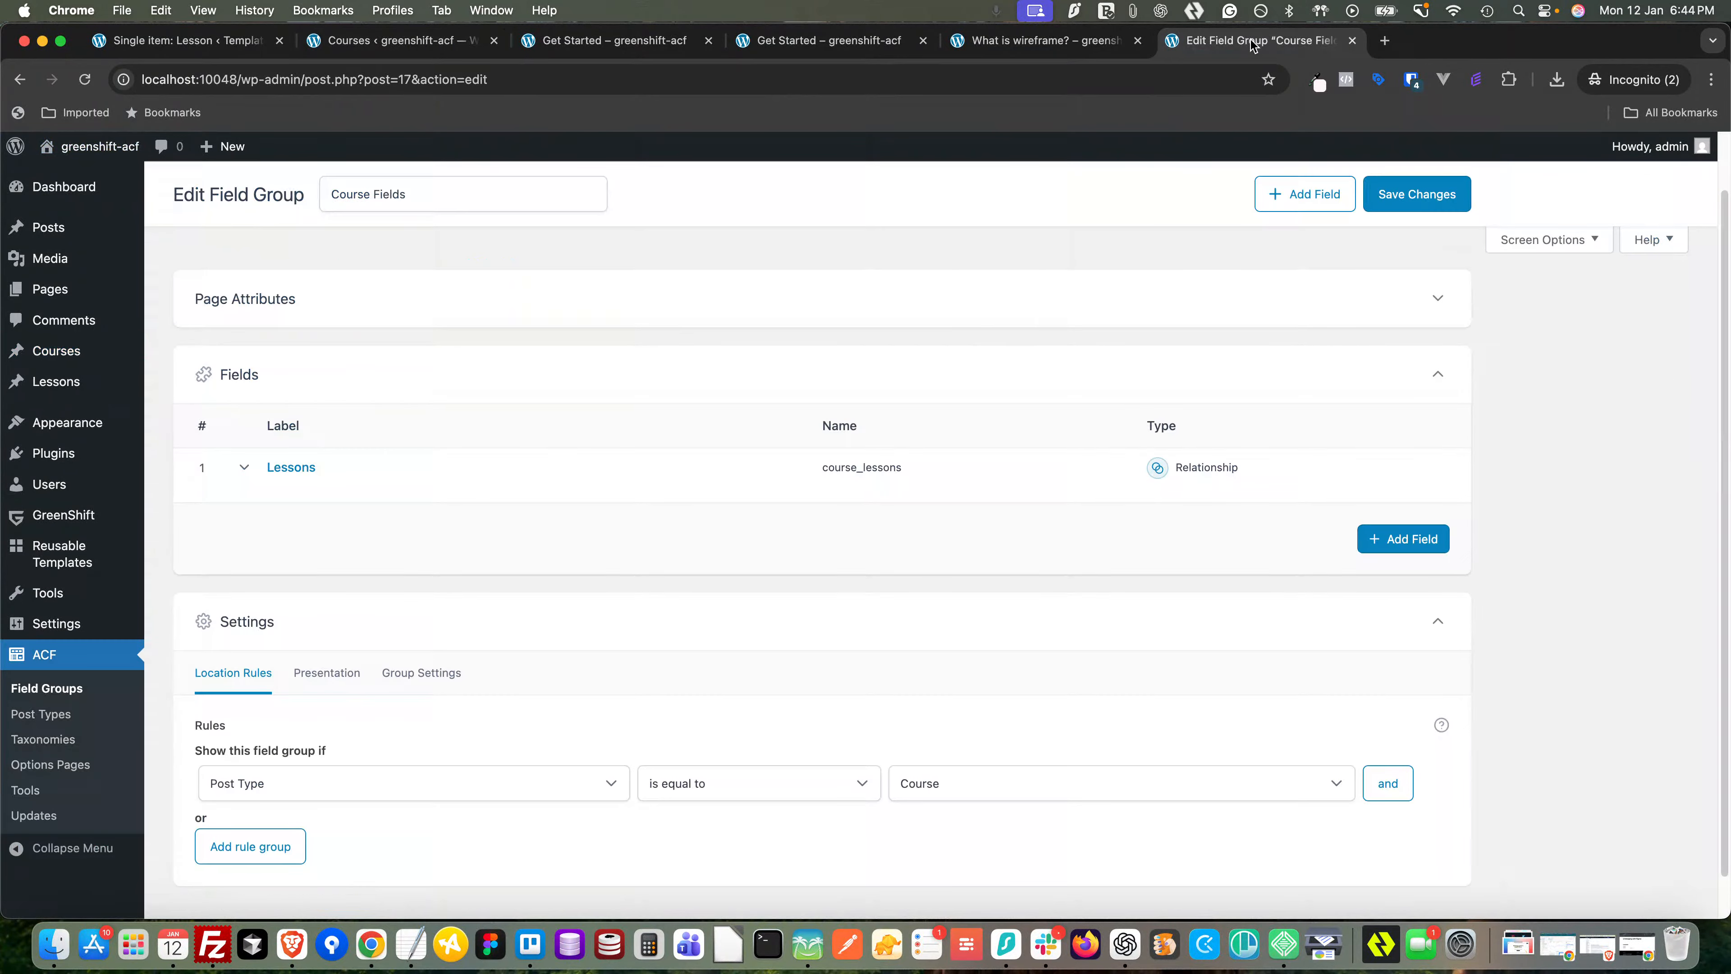
pyautogui.click(57, 692)
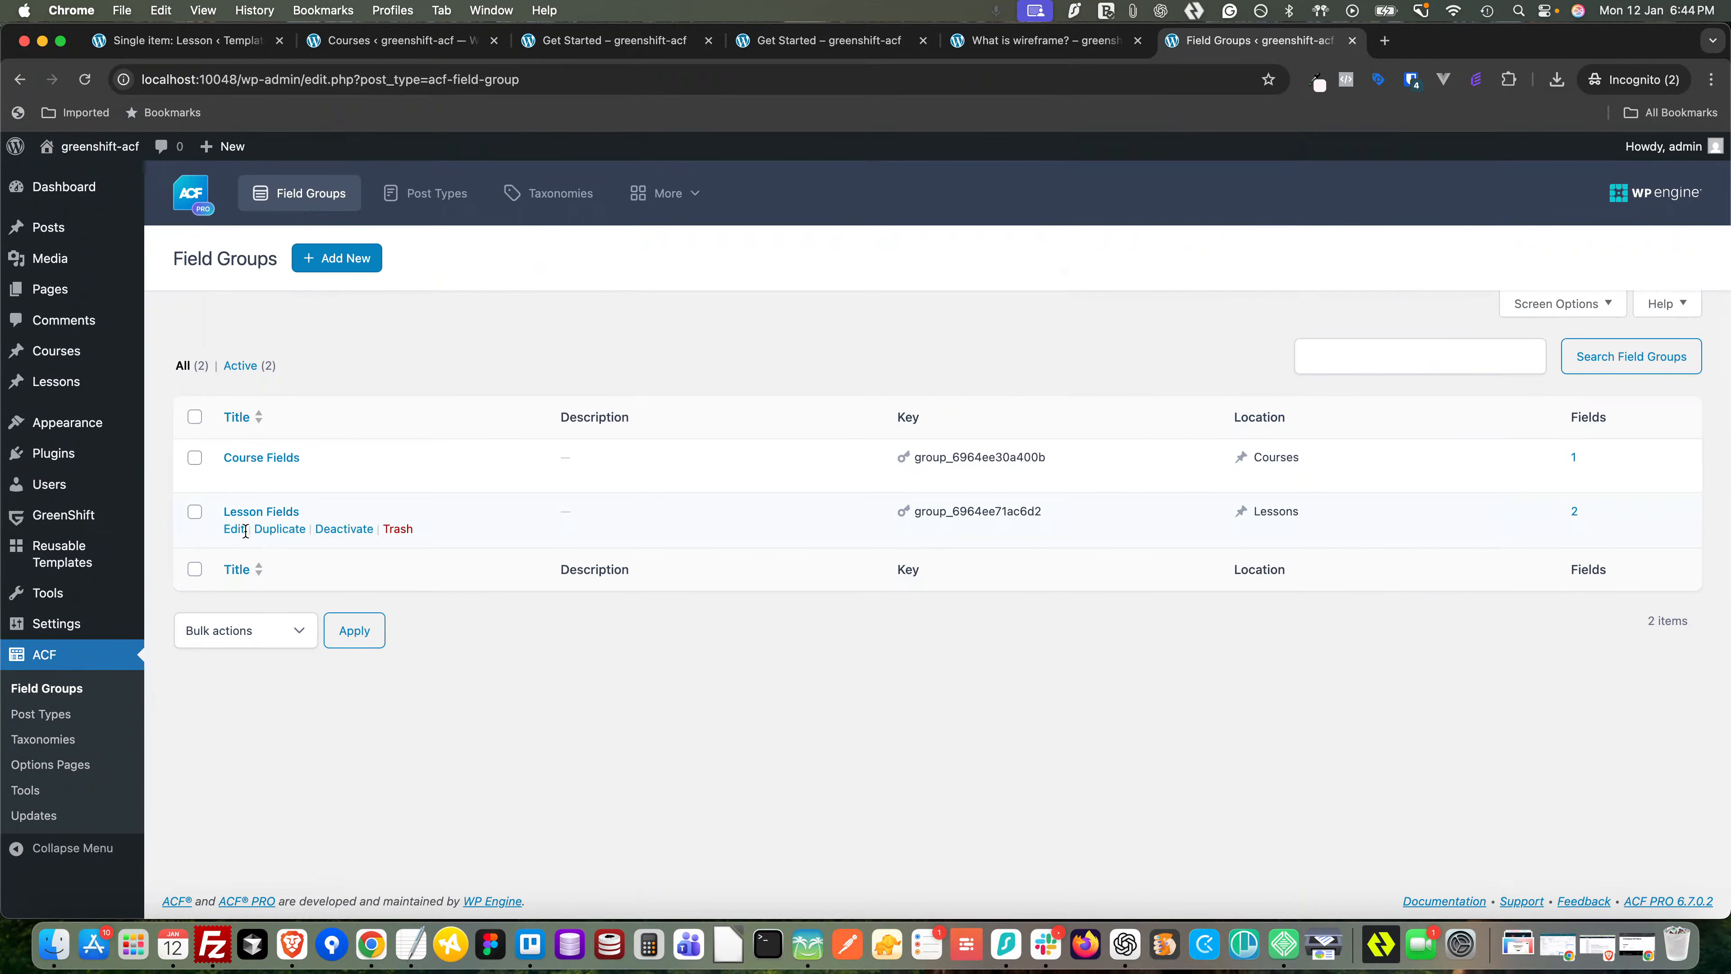
pyautogui.click(234, 532)
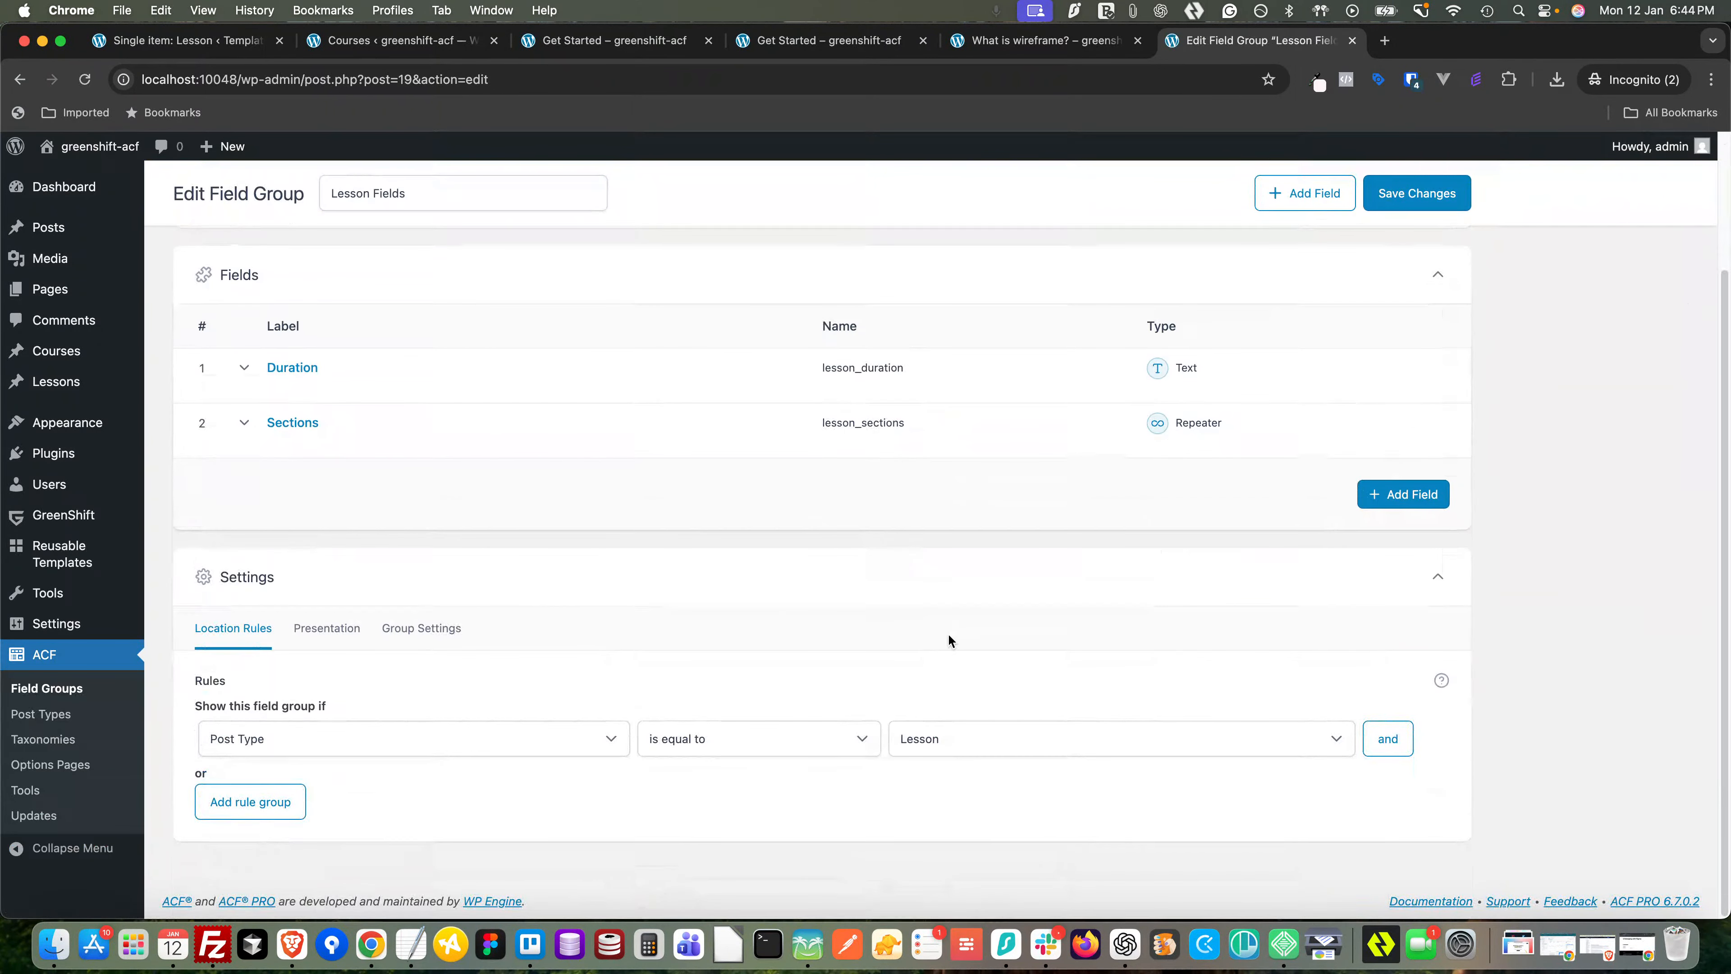
pyautogui.click(424, 428)
pyautogui.scroll(-7, 514, 628)
pyautogui.scroll(-1, 514, 633)
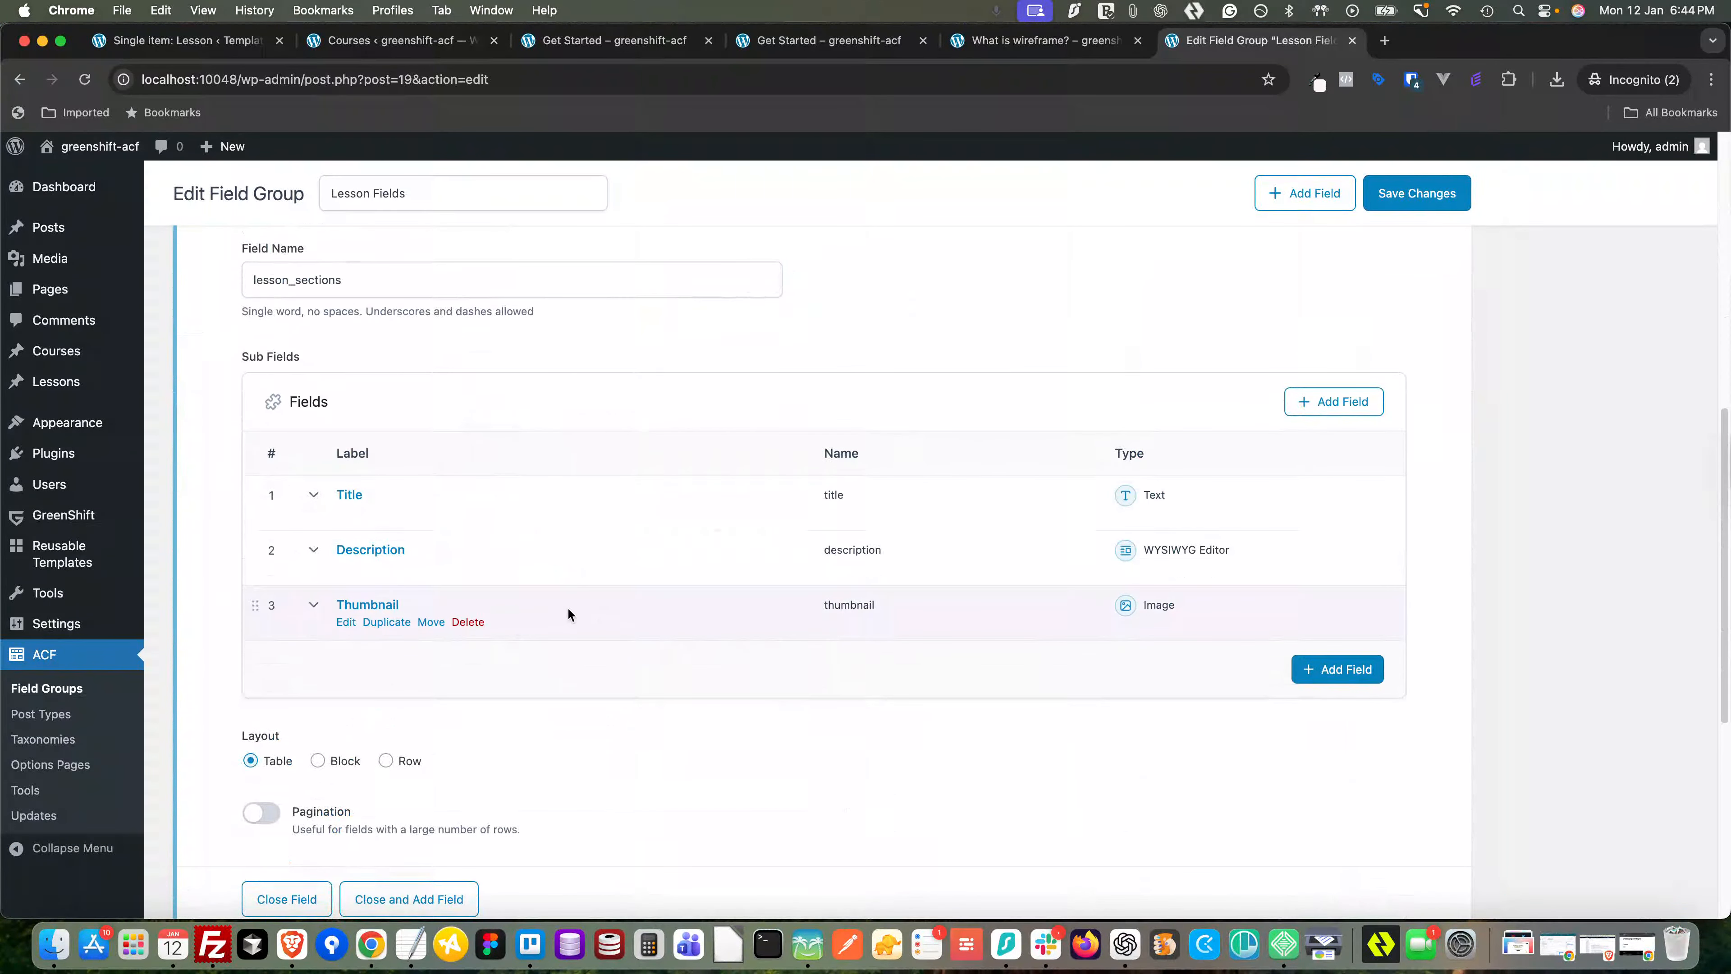
# - Back in the Lesson template, set the Dynamic Image's source to the thumbnail repeater field
pyautogui.click(180, 40)
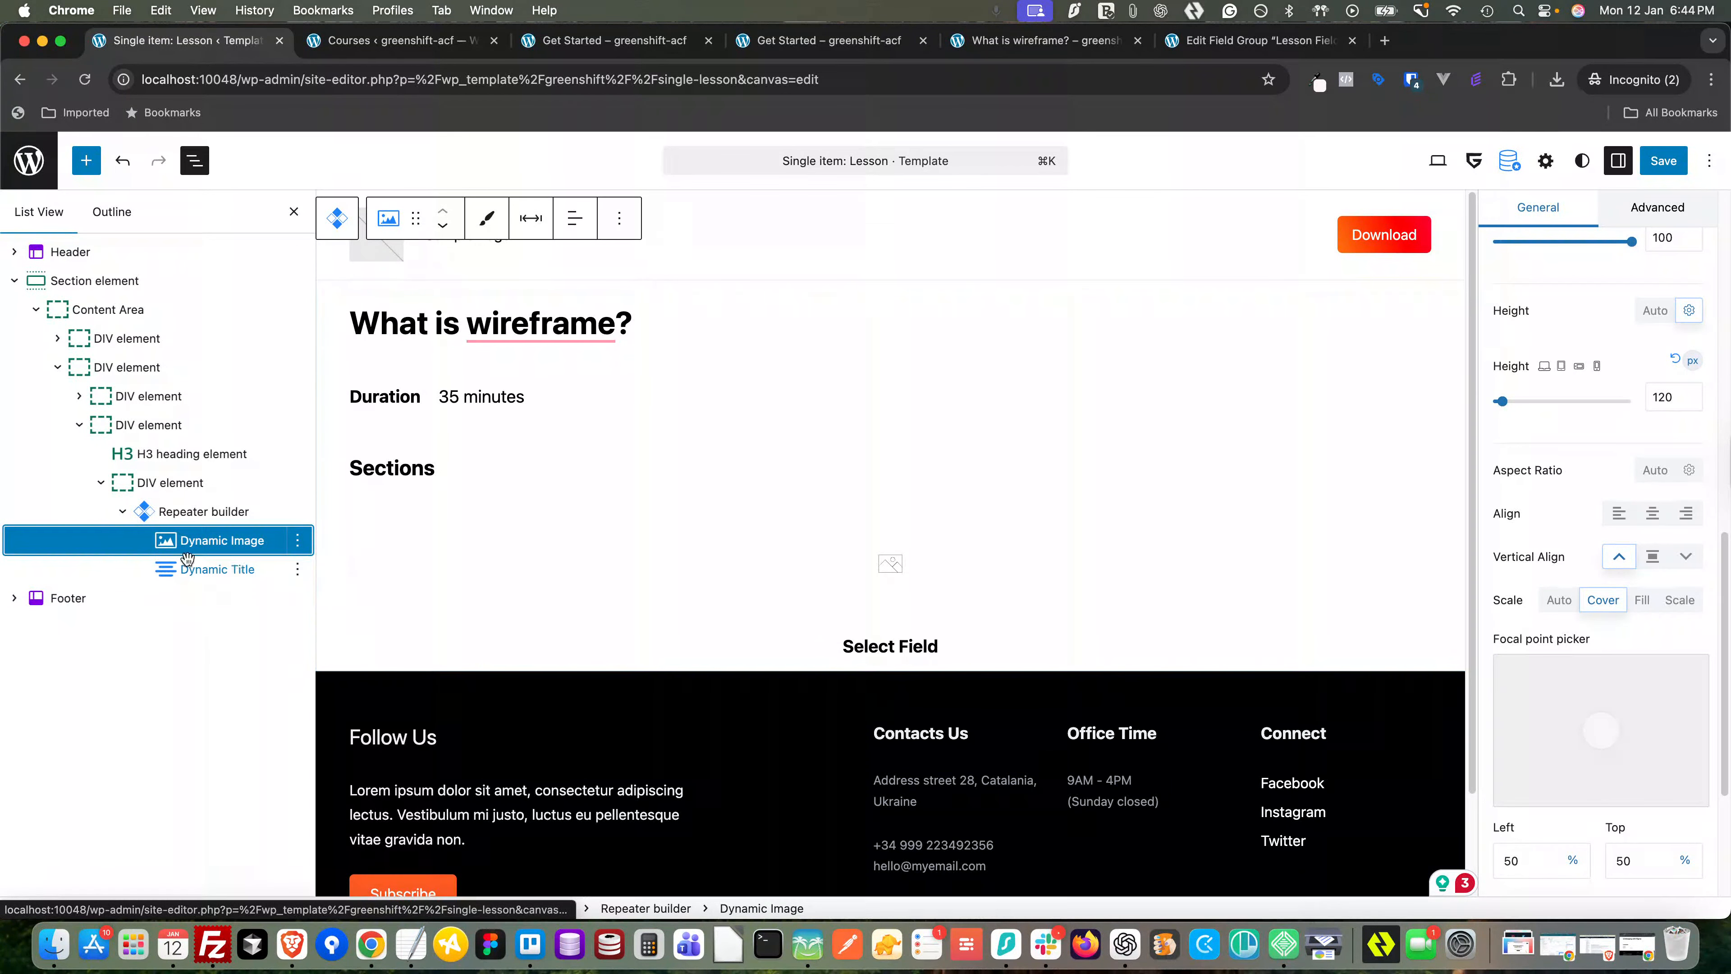
pyautogui.scroll(10, 1538, 458)
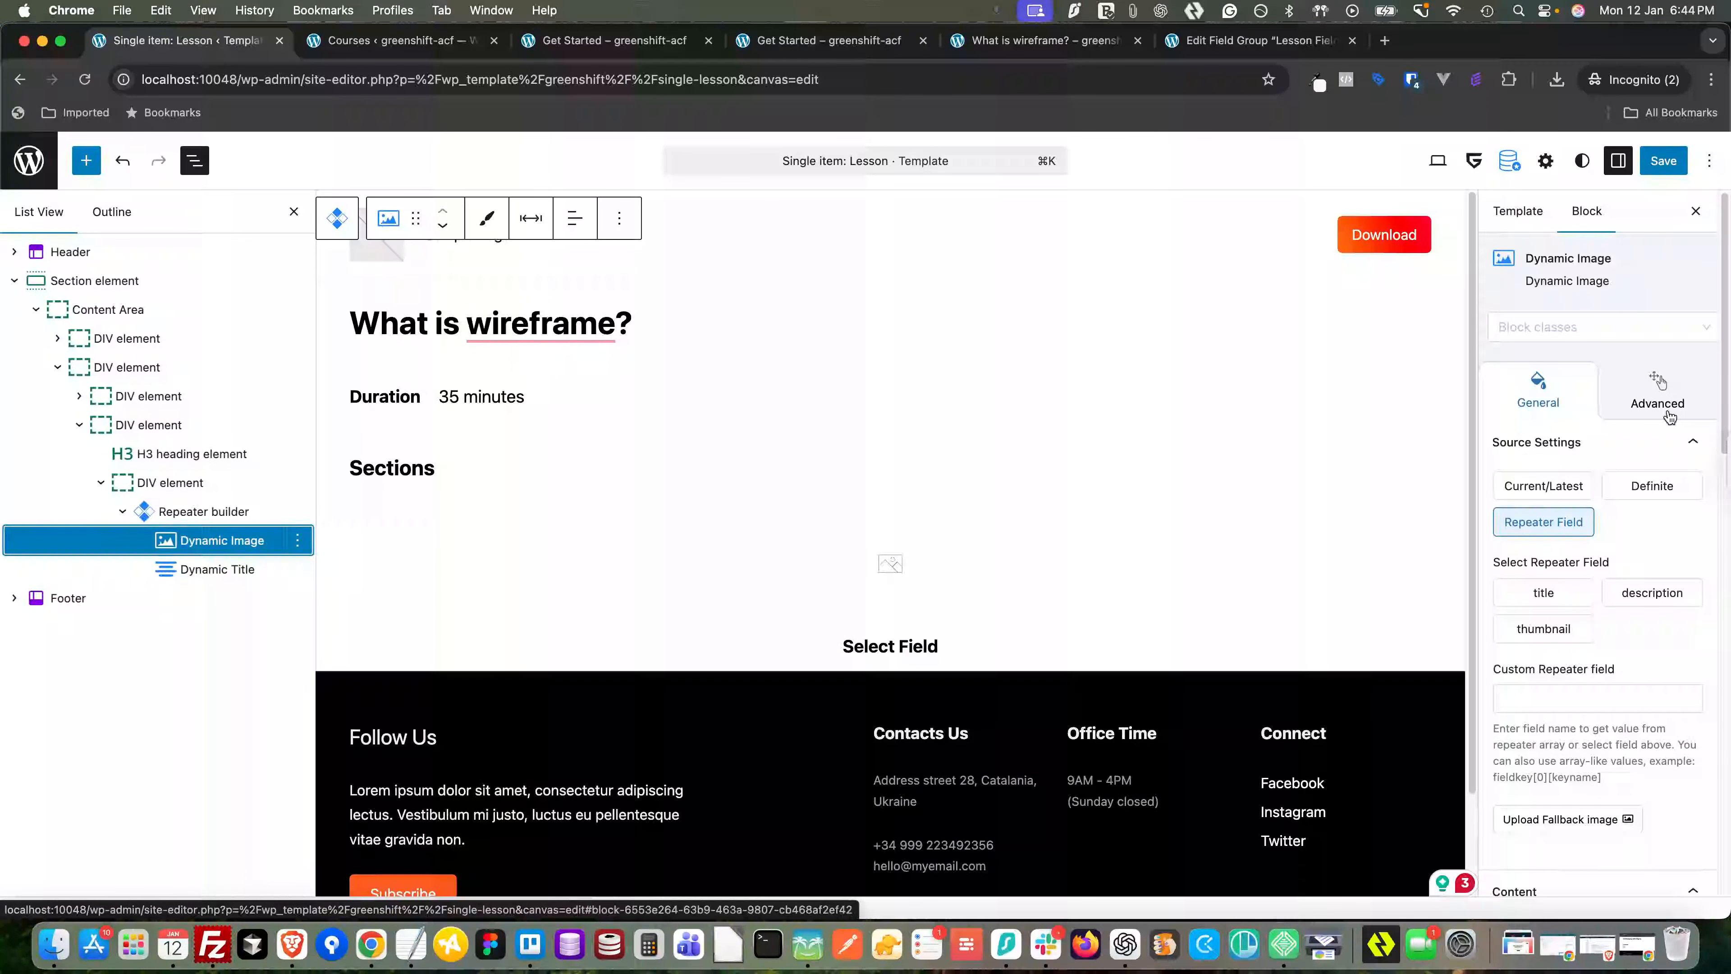
pyautogui.click(1538, 531)
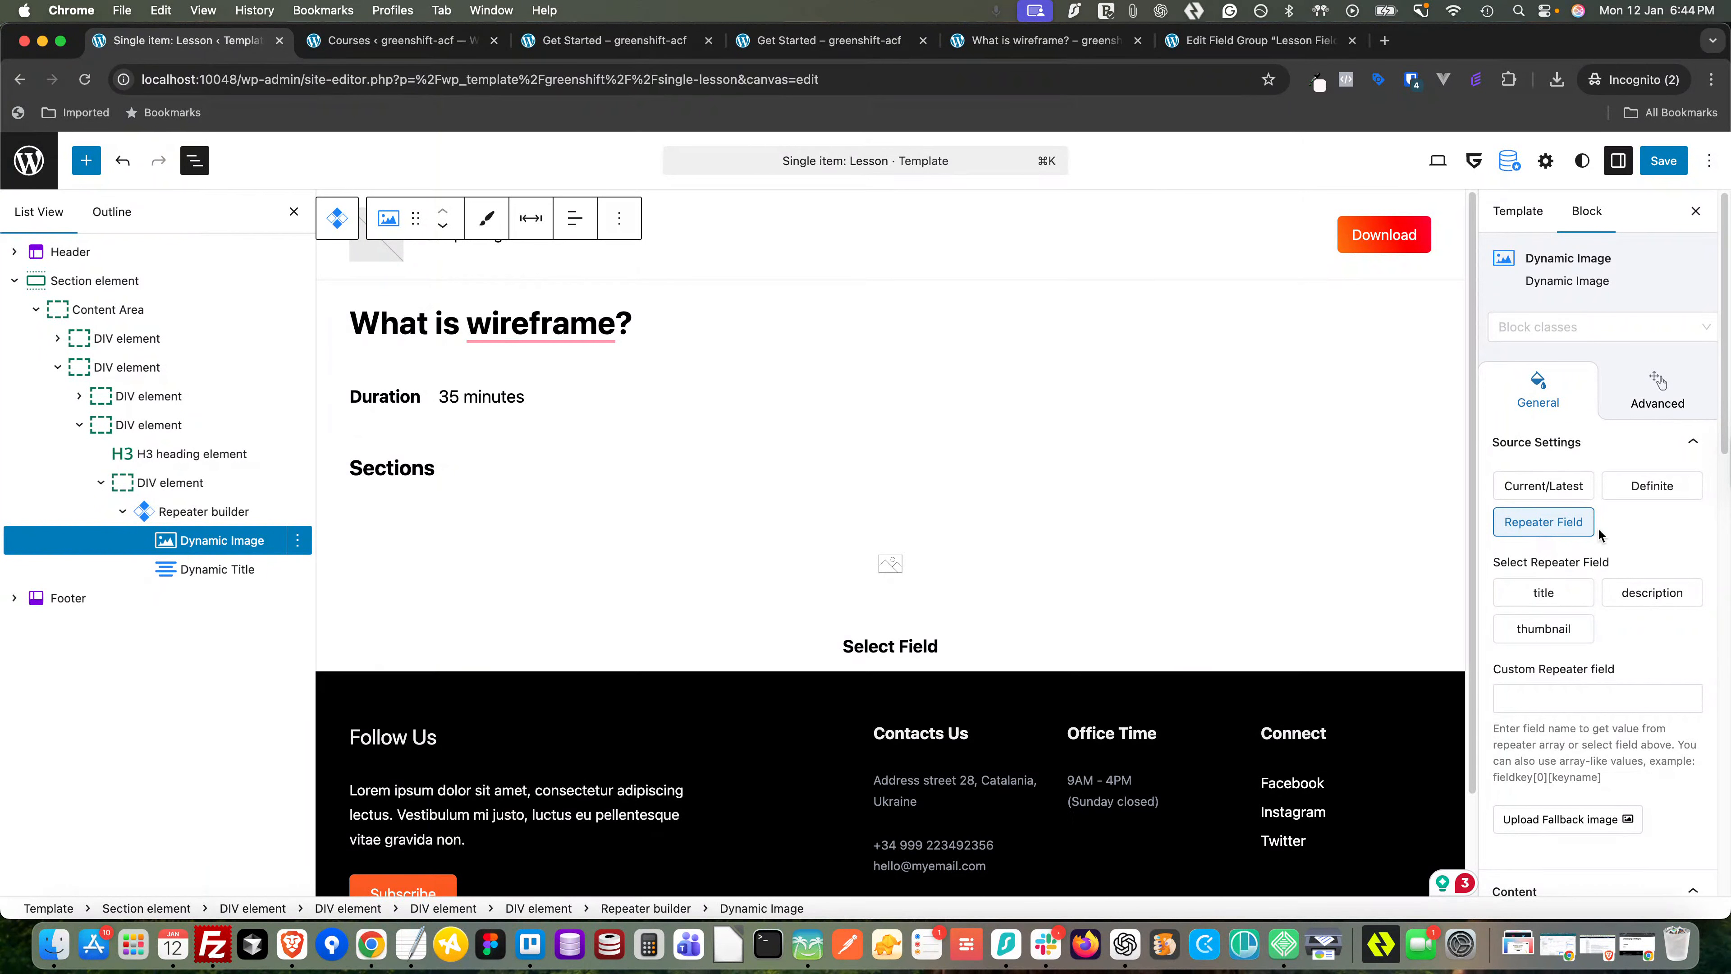
pyautogui.click(1559, 631)
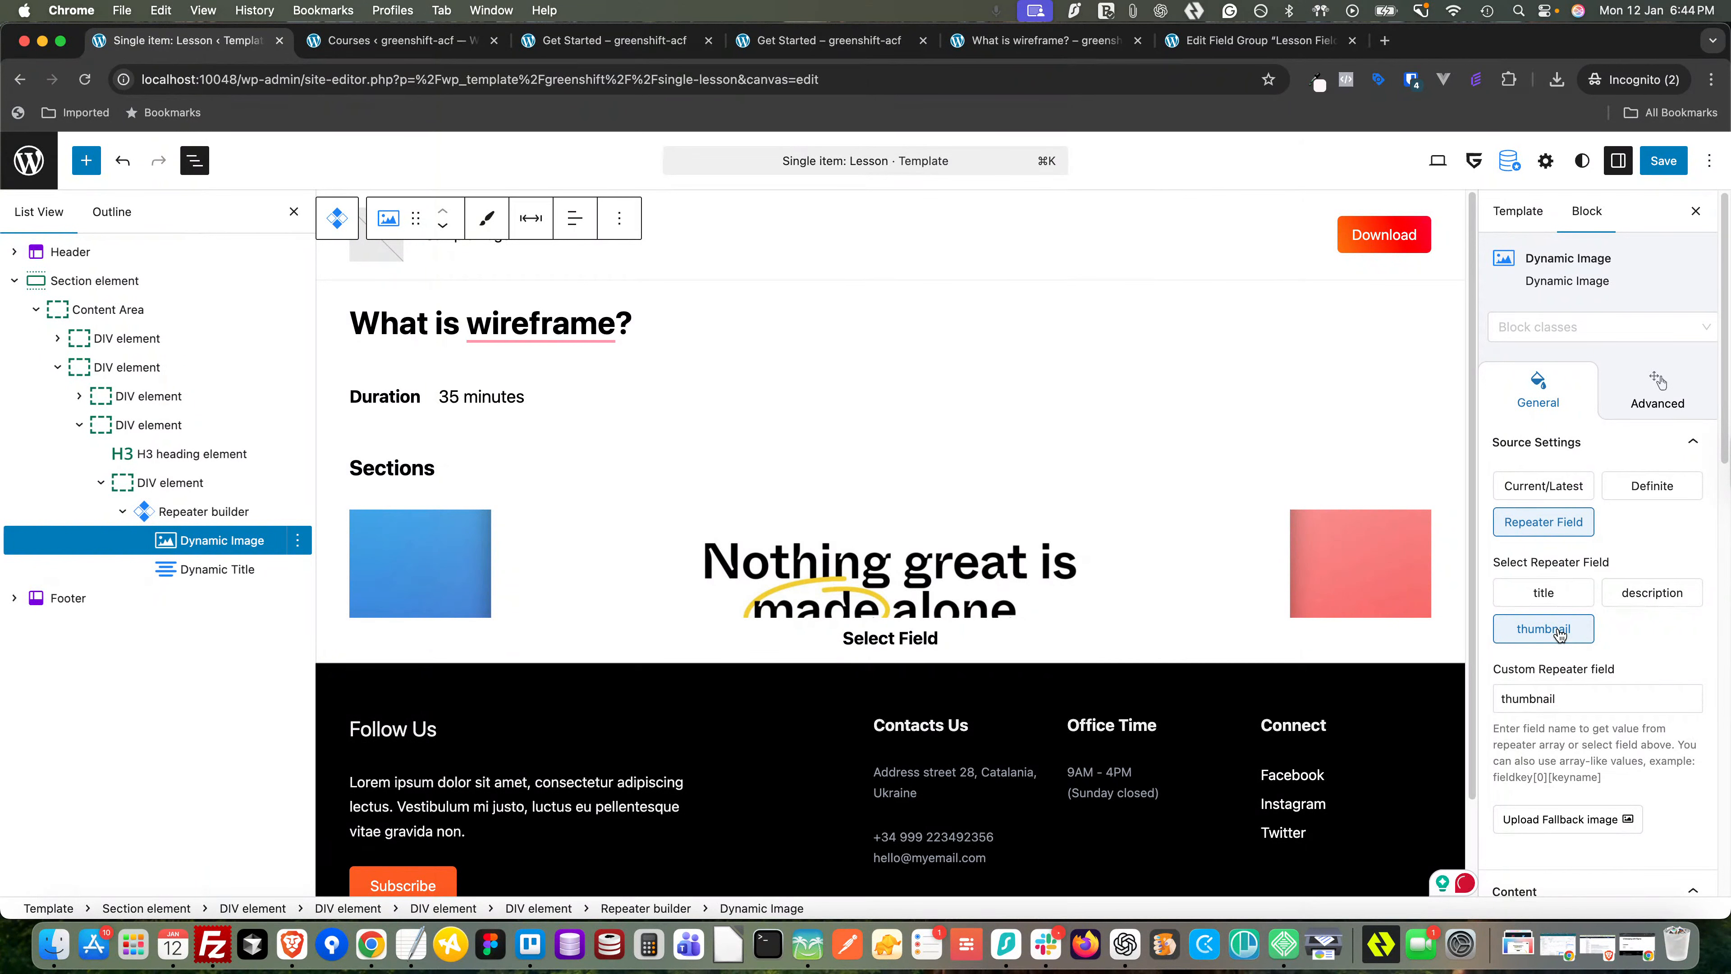
pyautogui.scroll(-4, 1647, 674)
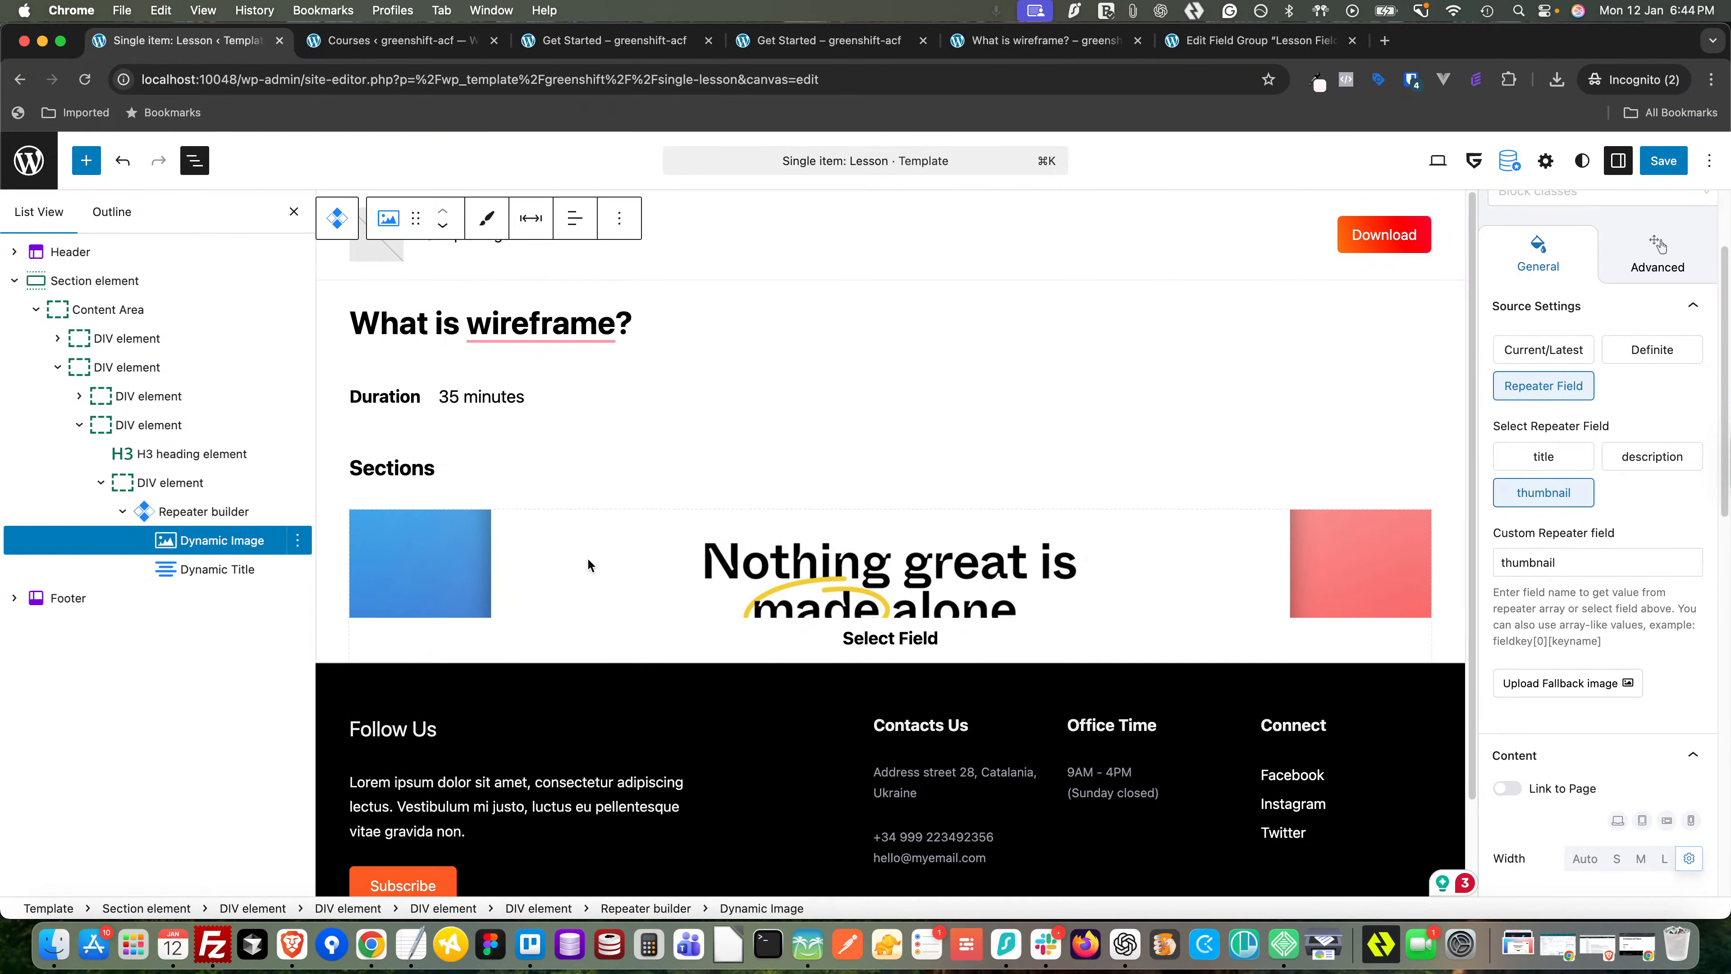
pyautogui.scroll(4, 1556, 531)
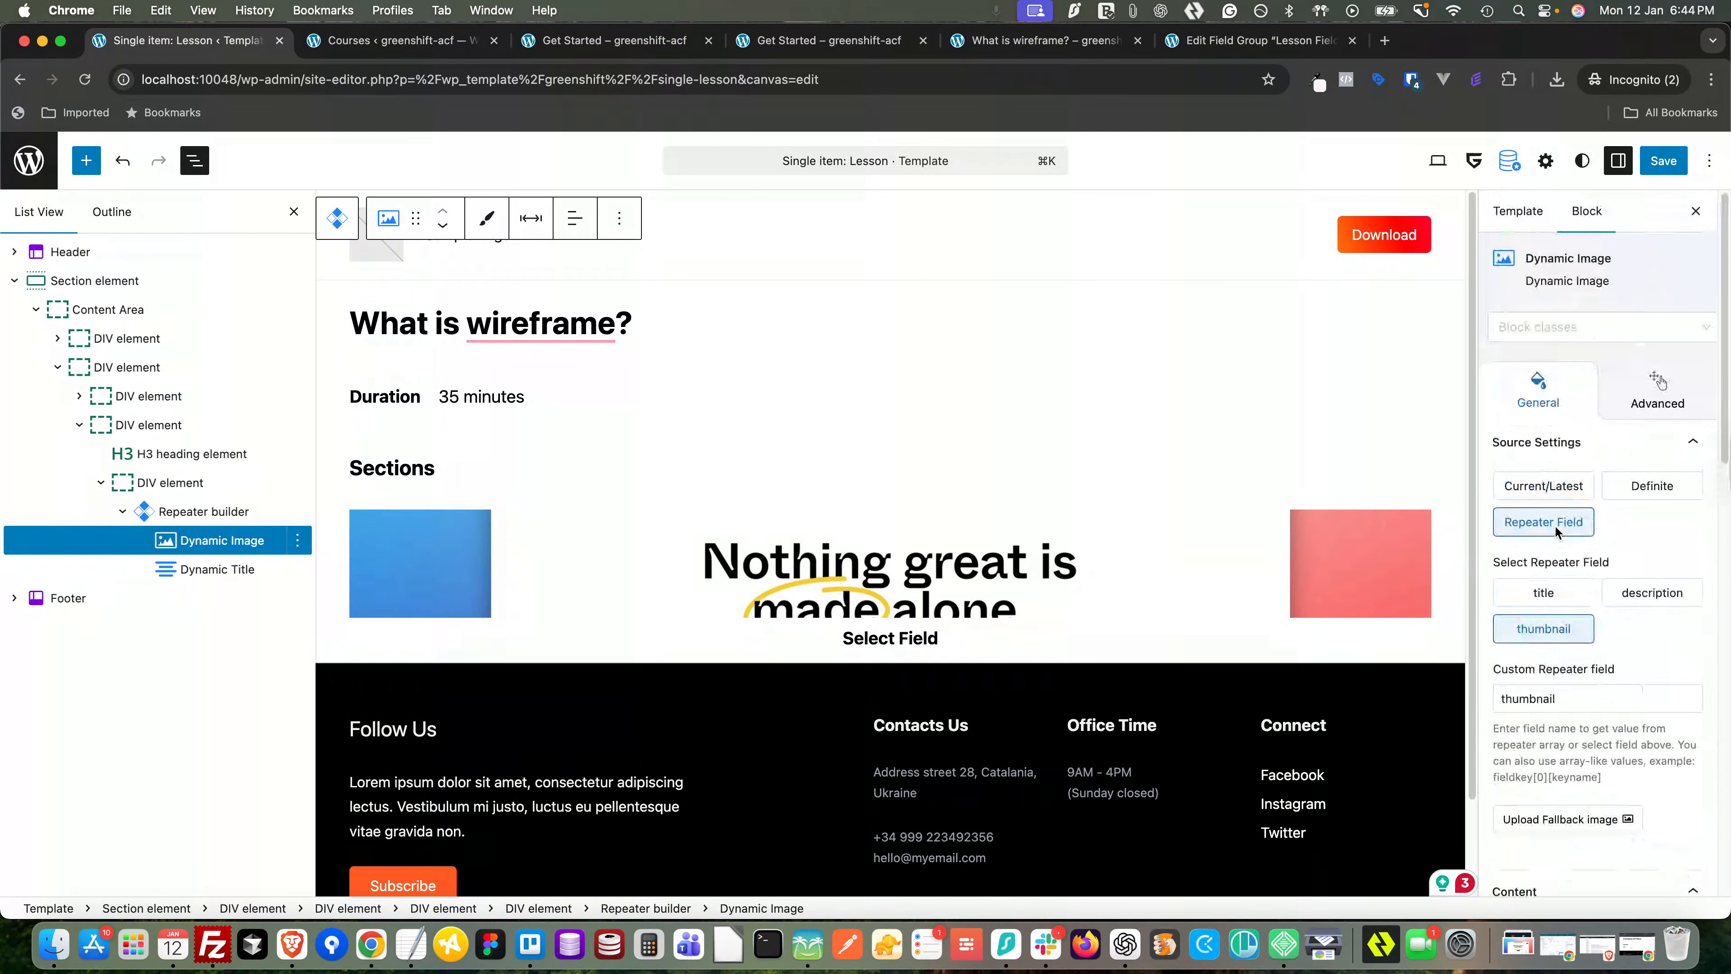
# - Create the local class lesson-sections_thumb and assign it to the Dynamic Image
pyautogui.click(1537, 333)
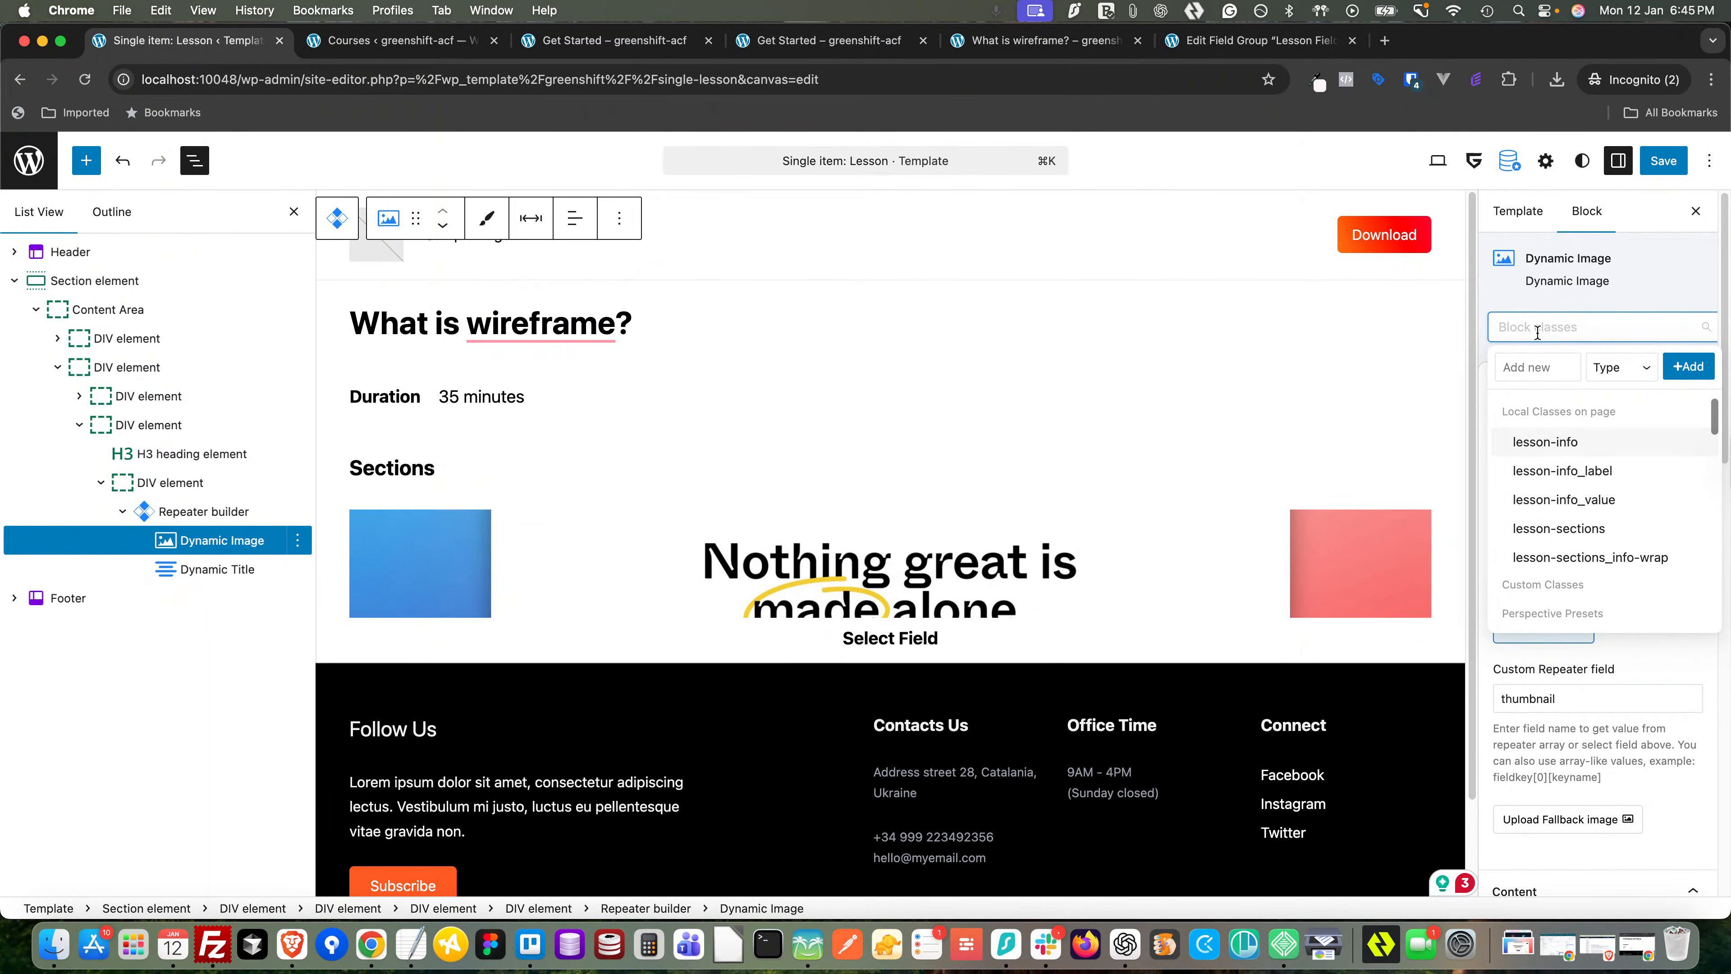
pyautogui.write('lesson-sections')
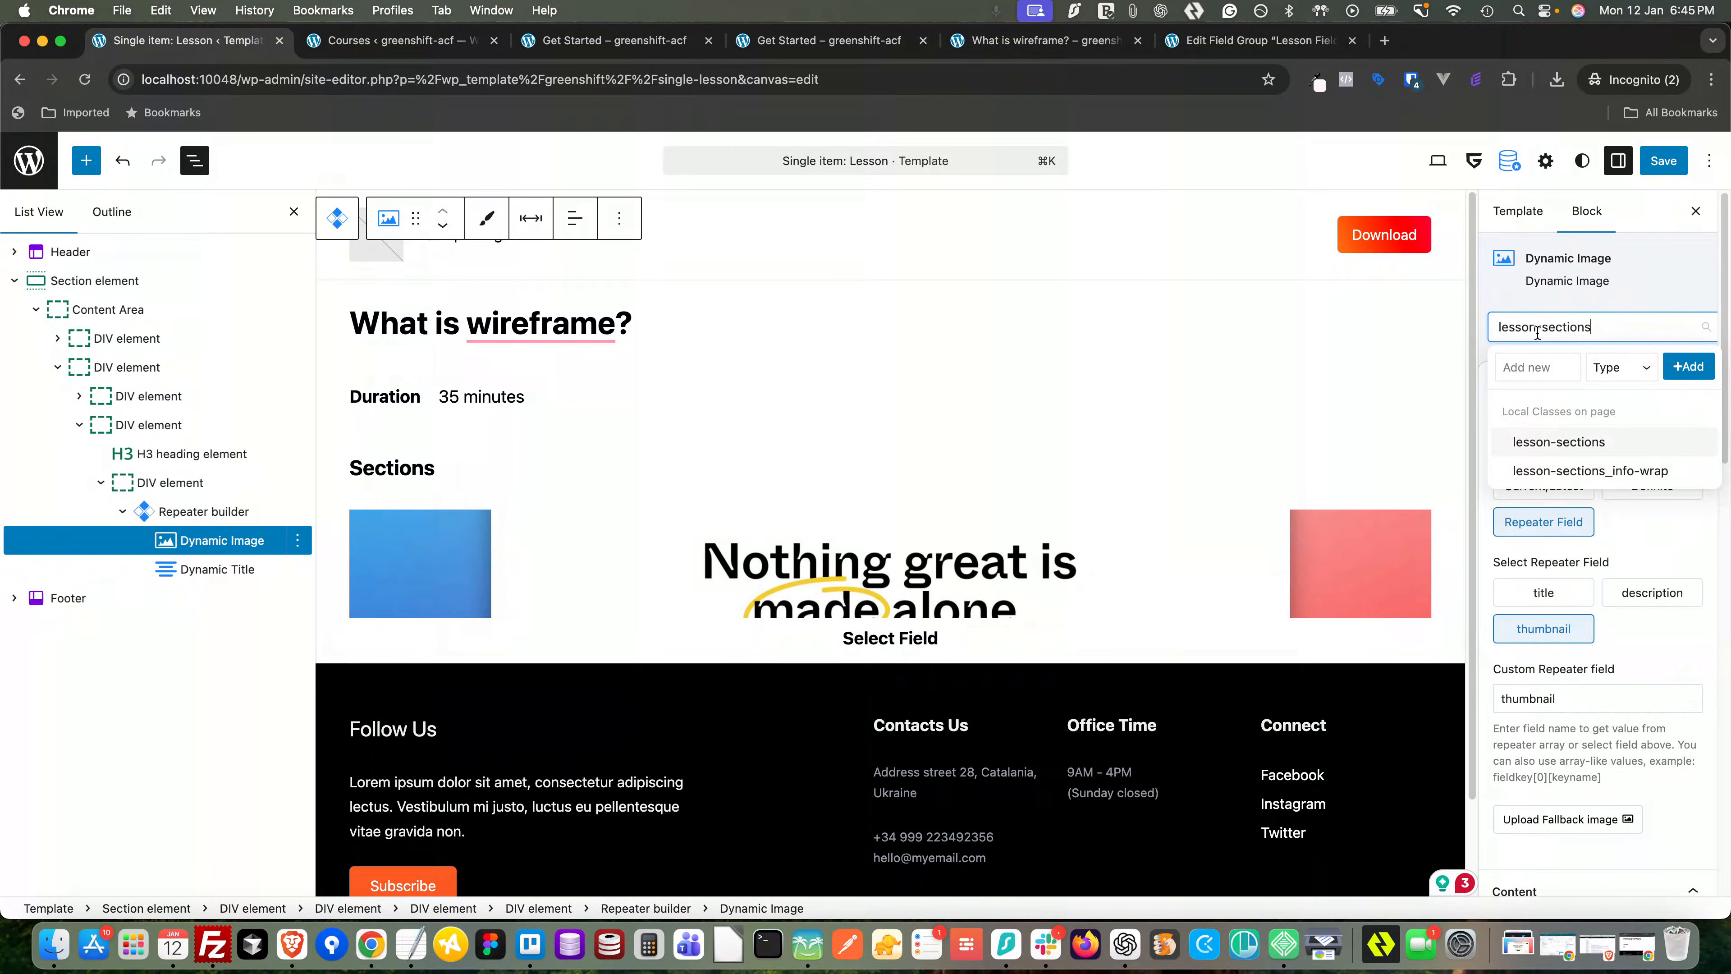
pyautogui.write('_')
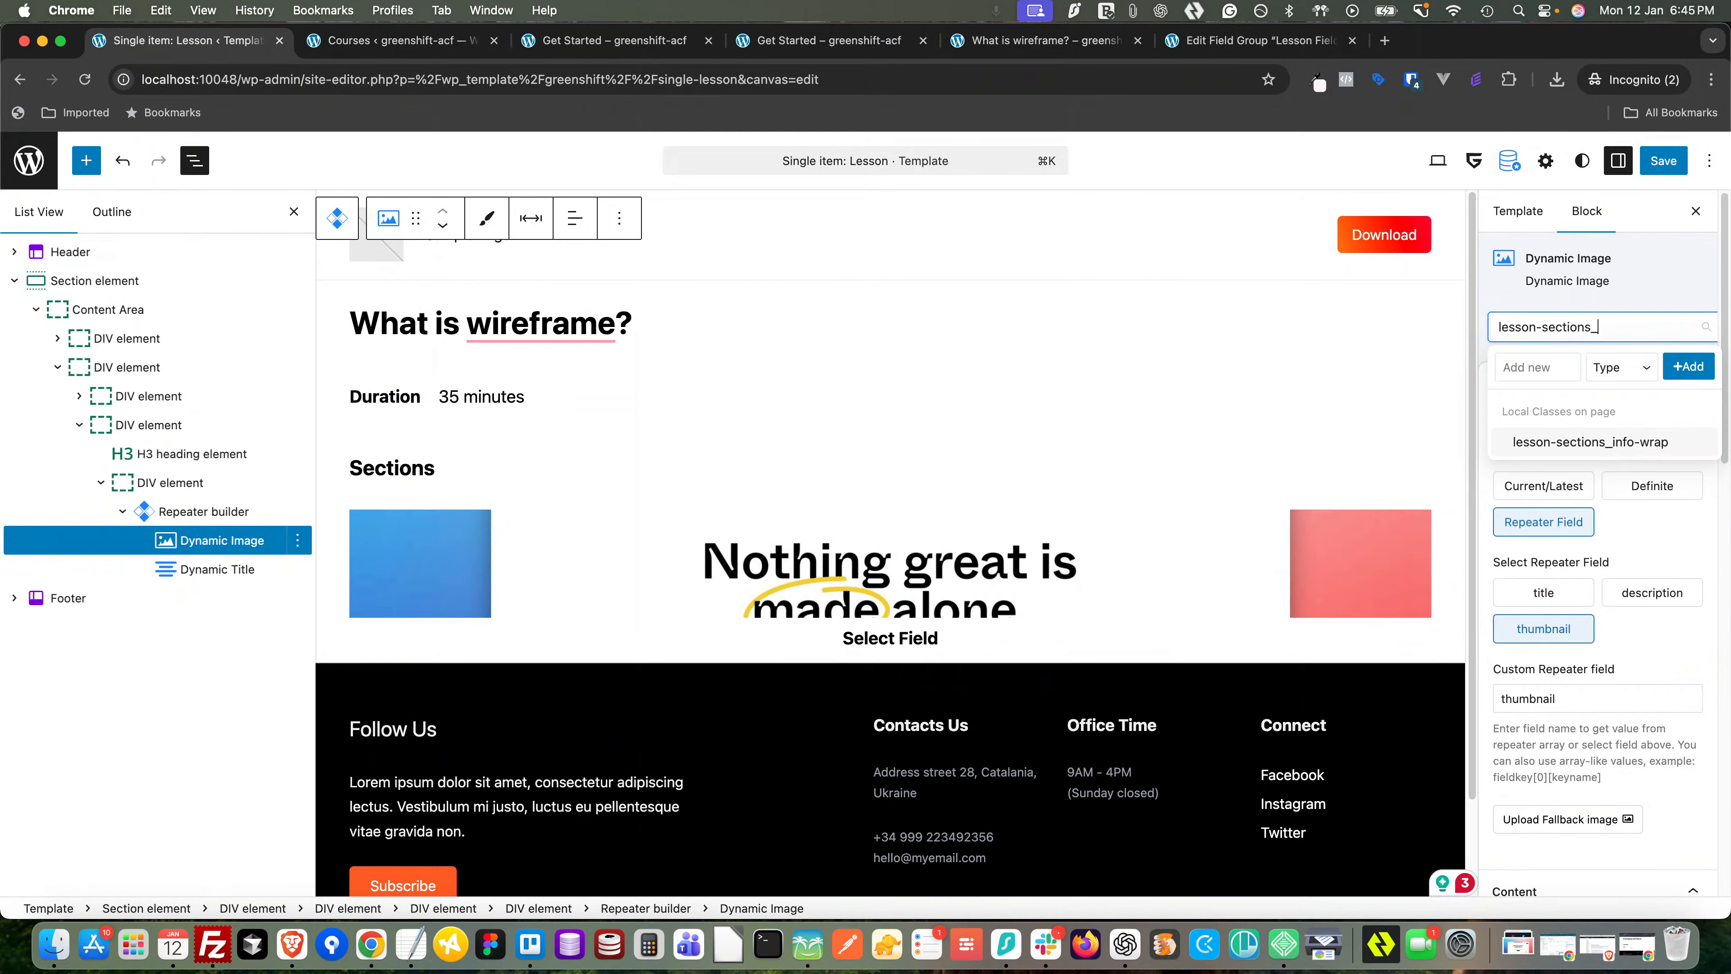
pyautogui.write('thumb')
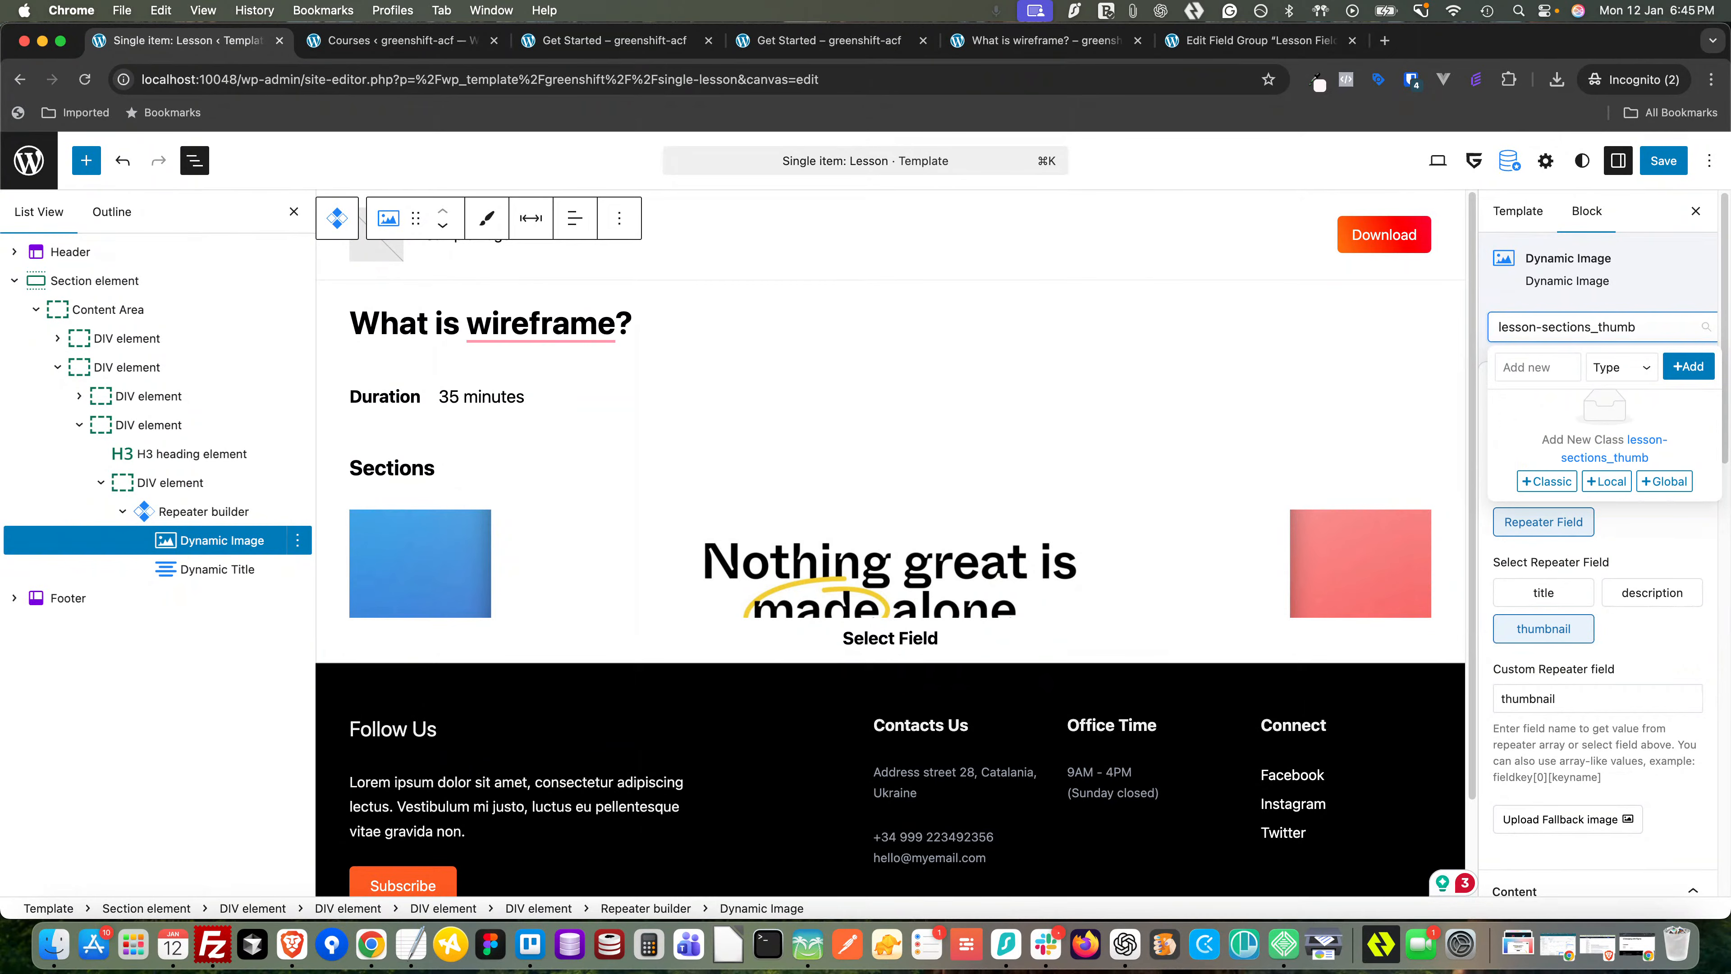
pyautogui.click(1595, 482)
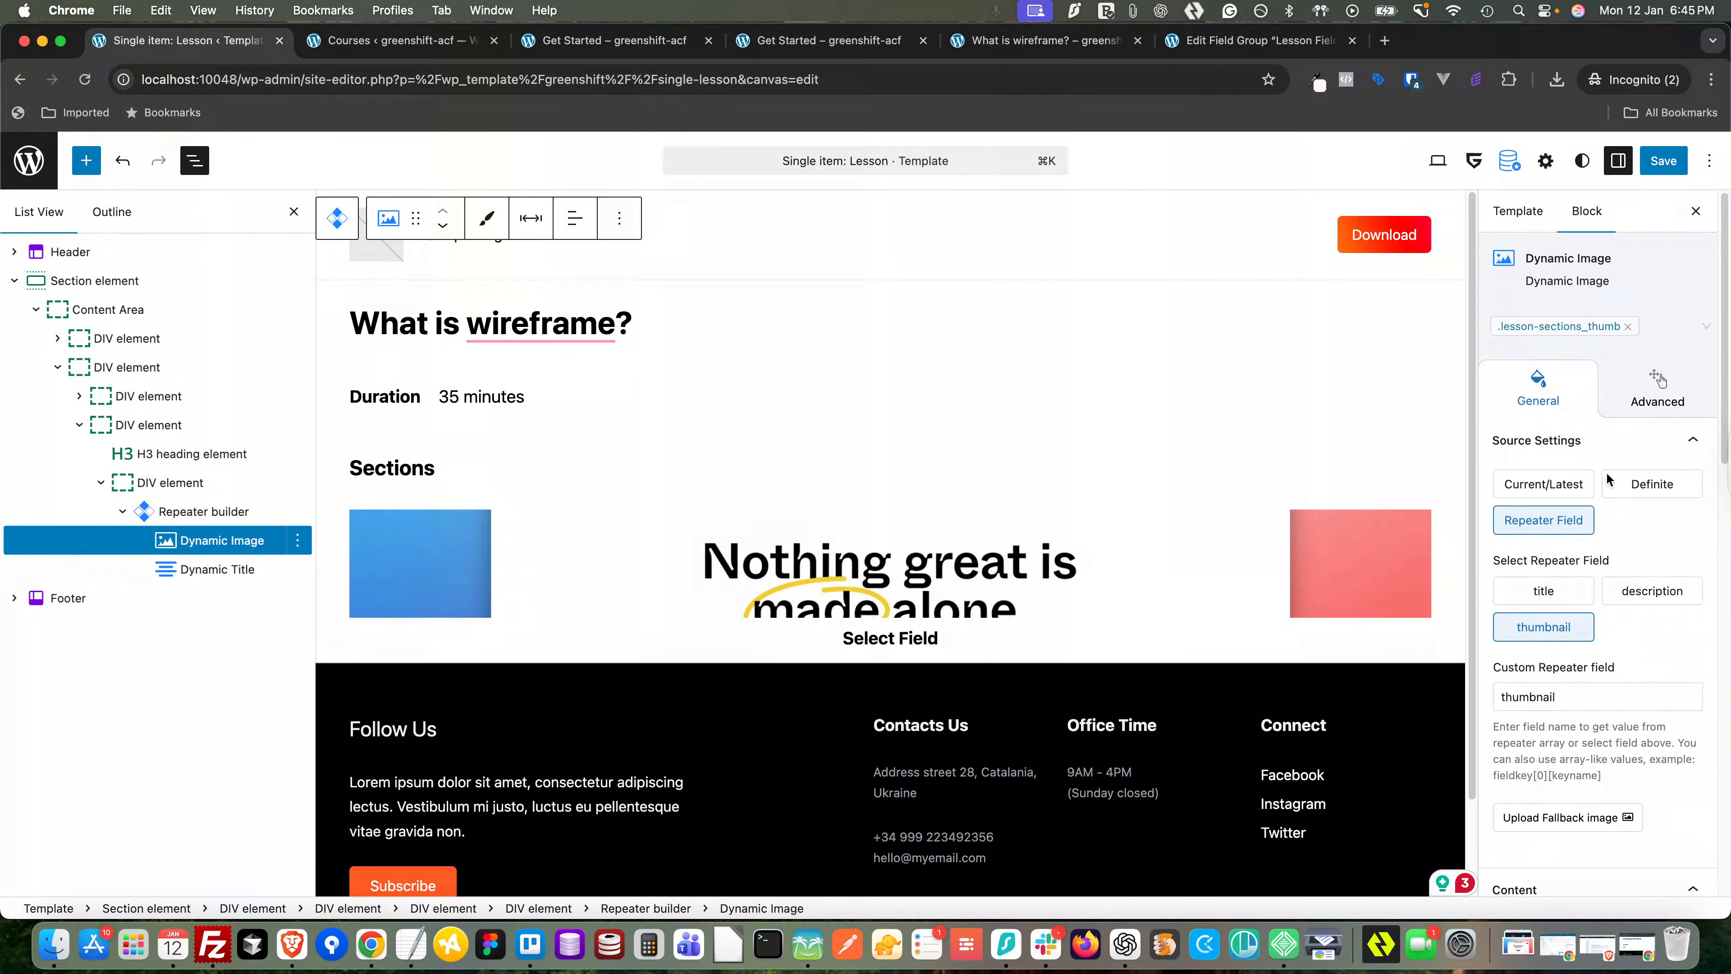
# - Set the width of the Dynamic Image's lesson-sections_thumb class to 200 px
pyautogui.click(1557, 326)
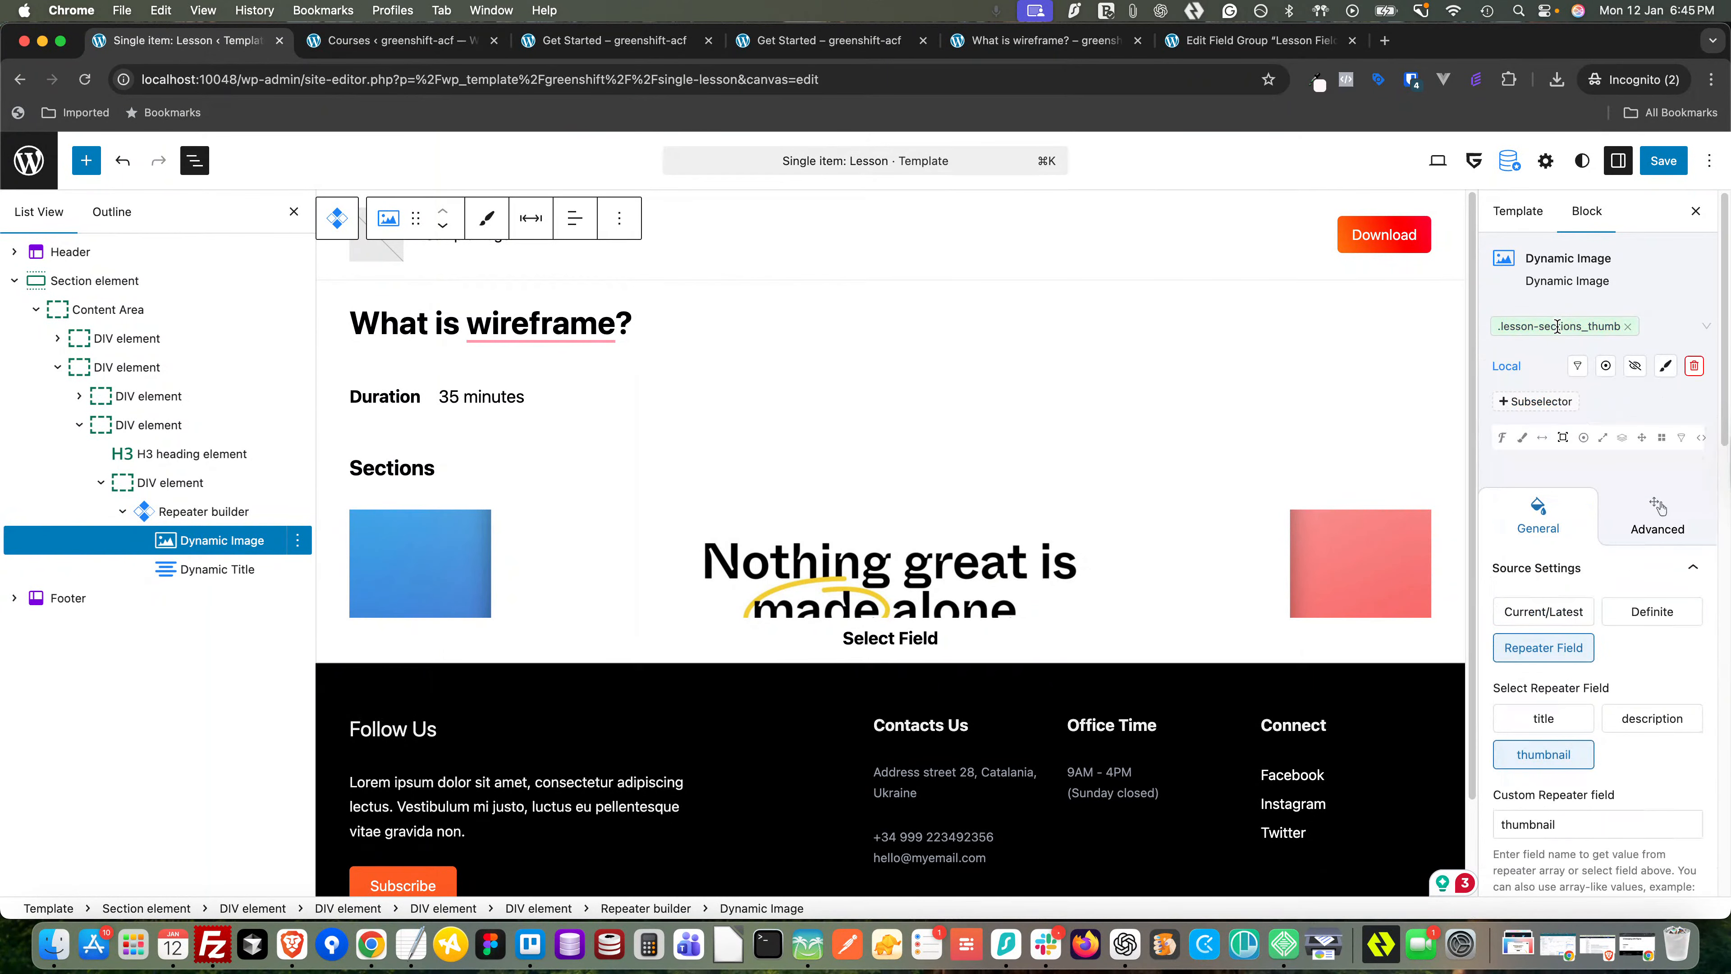
pyautogui.click(1602, 438)
pyautogui.click(1598, 548)
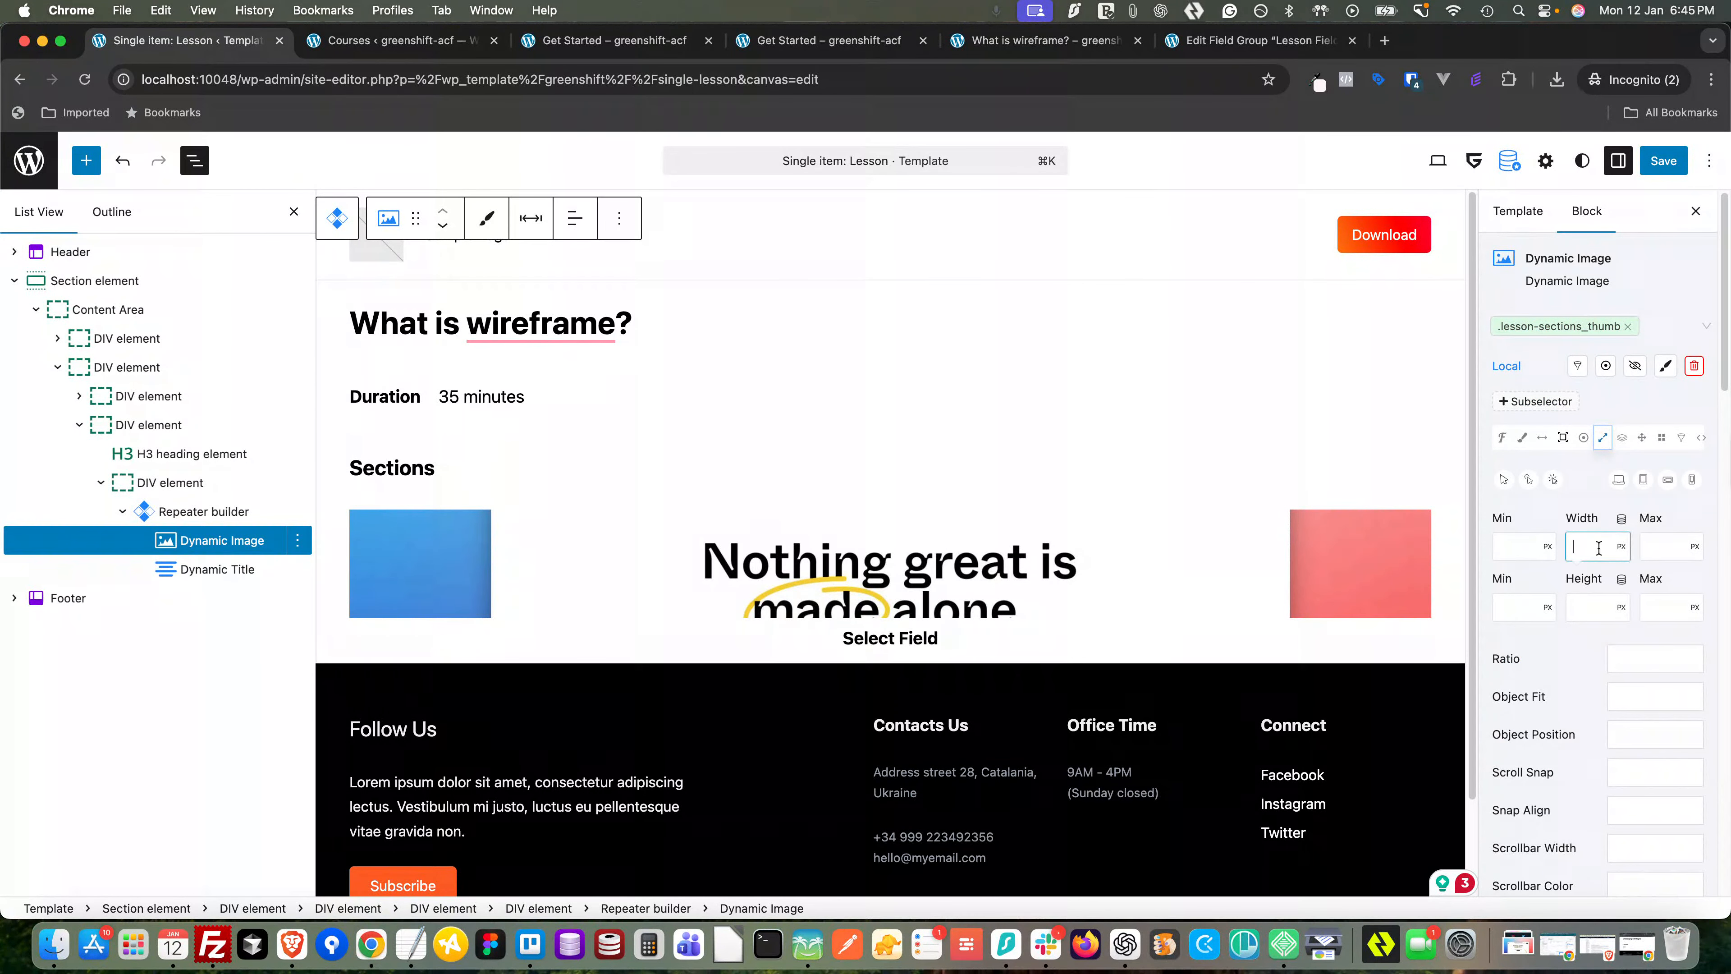
pyautogui.write('200')
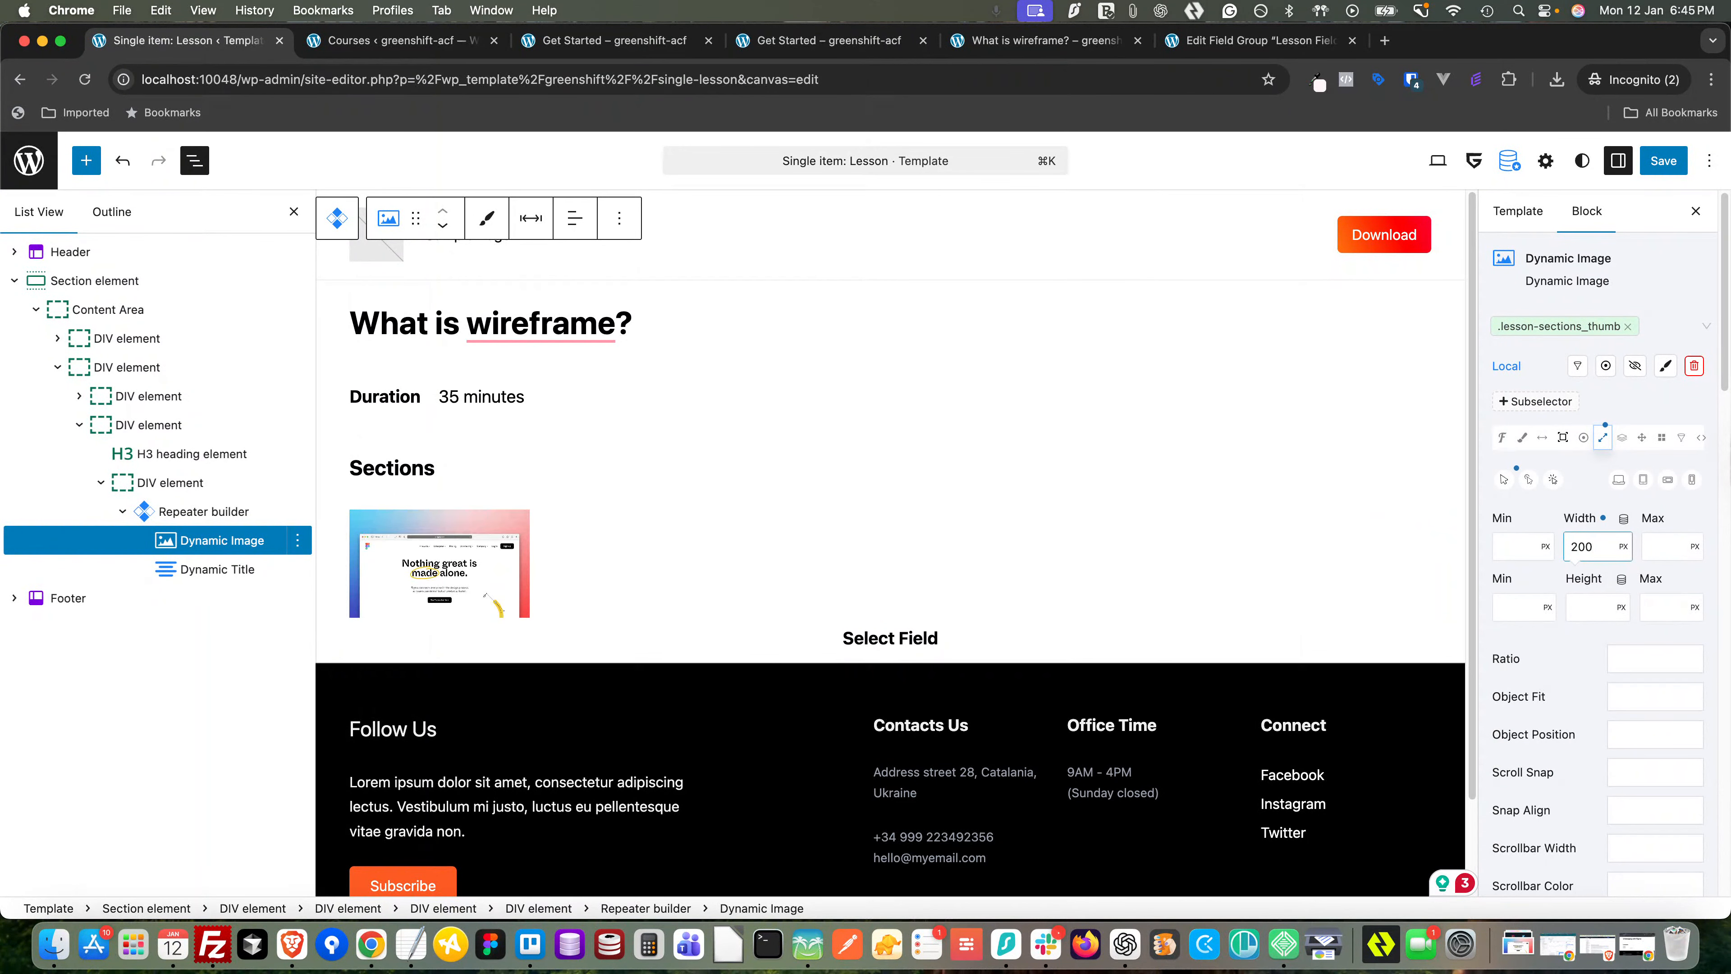
# - After checking the ACF sub fields, open the Repeater builder's layout for editing and add a DIV element to it
pyautogui.click(183, 570)
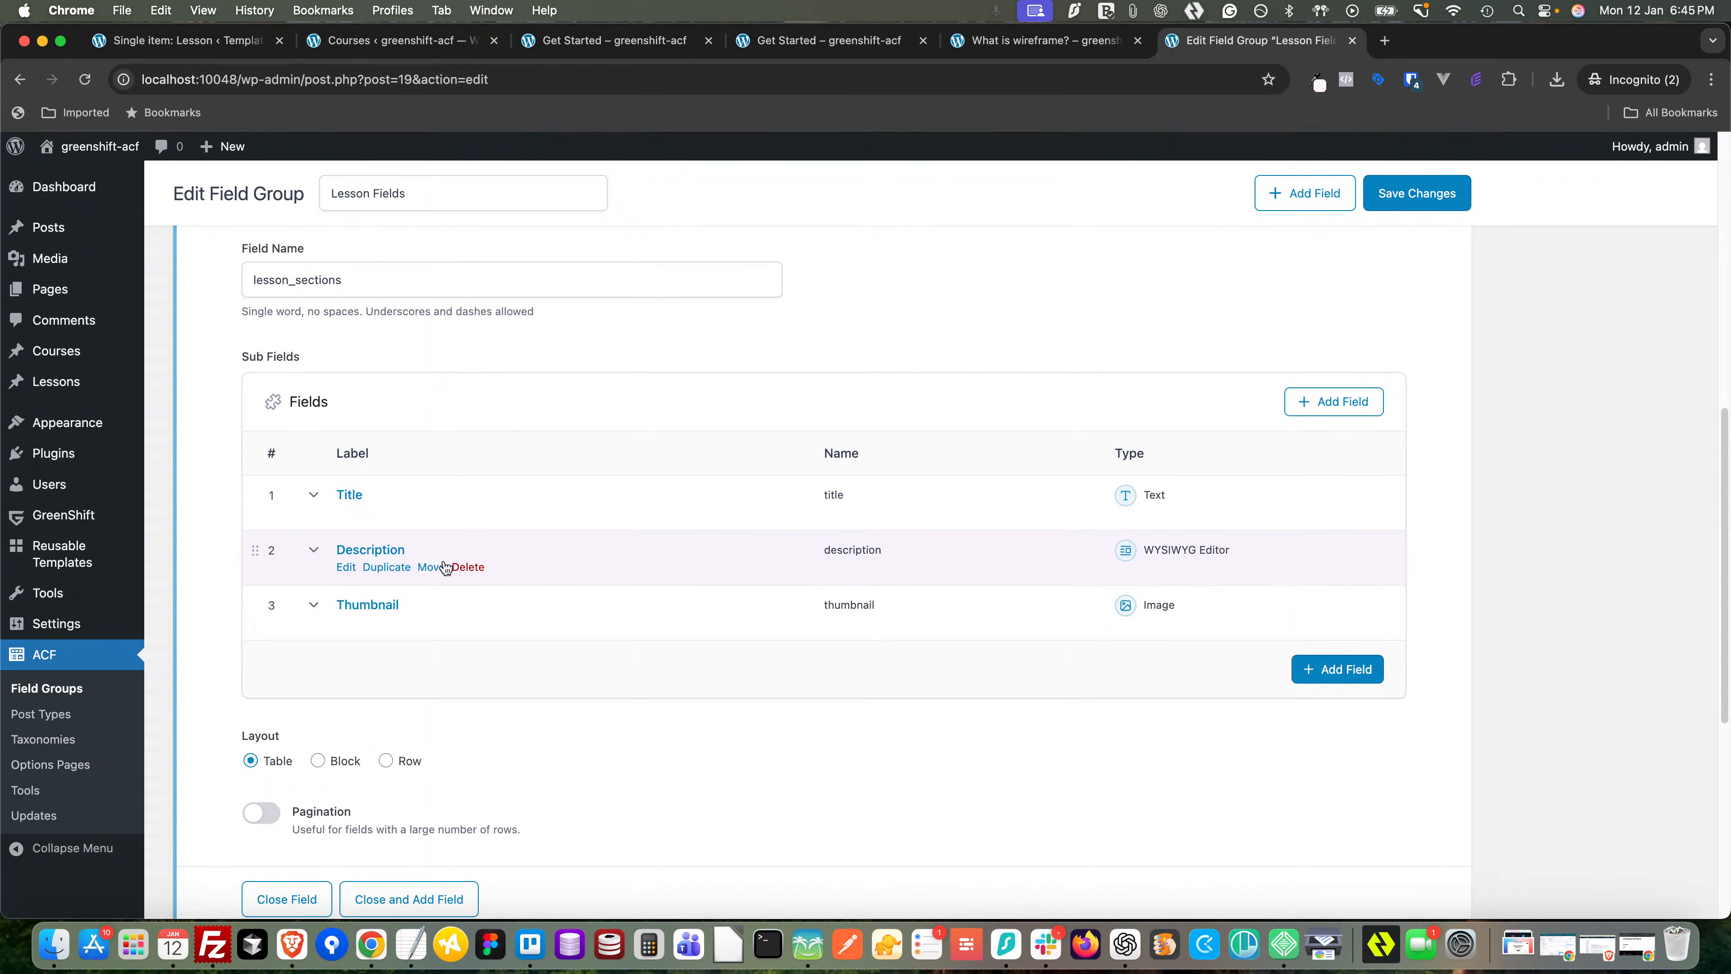
pyautogui.click(139, 44)
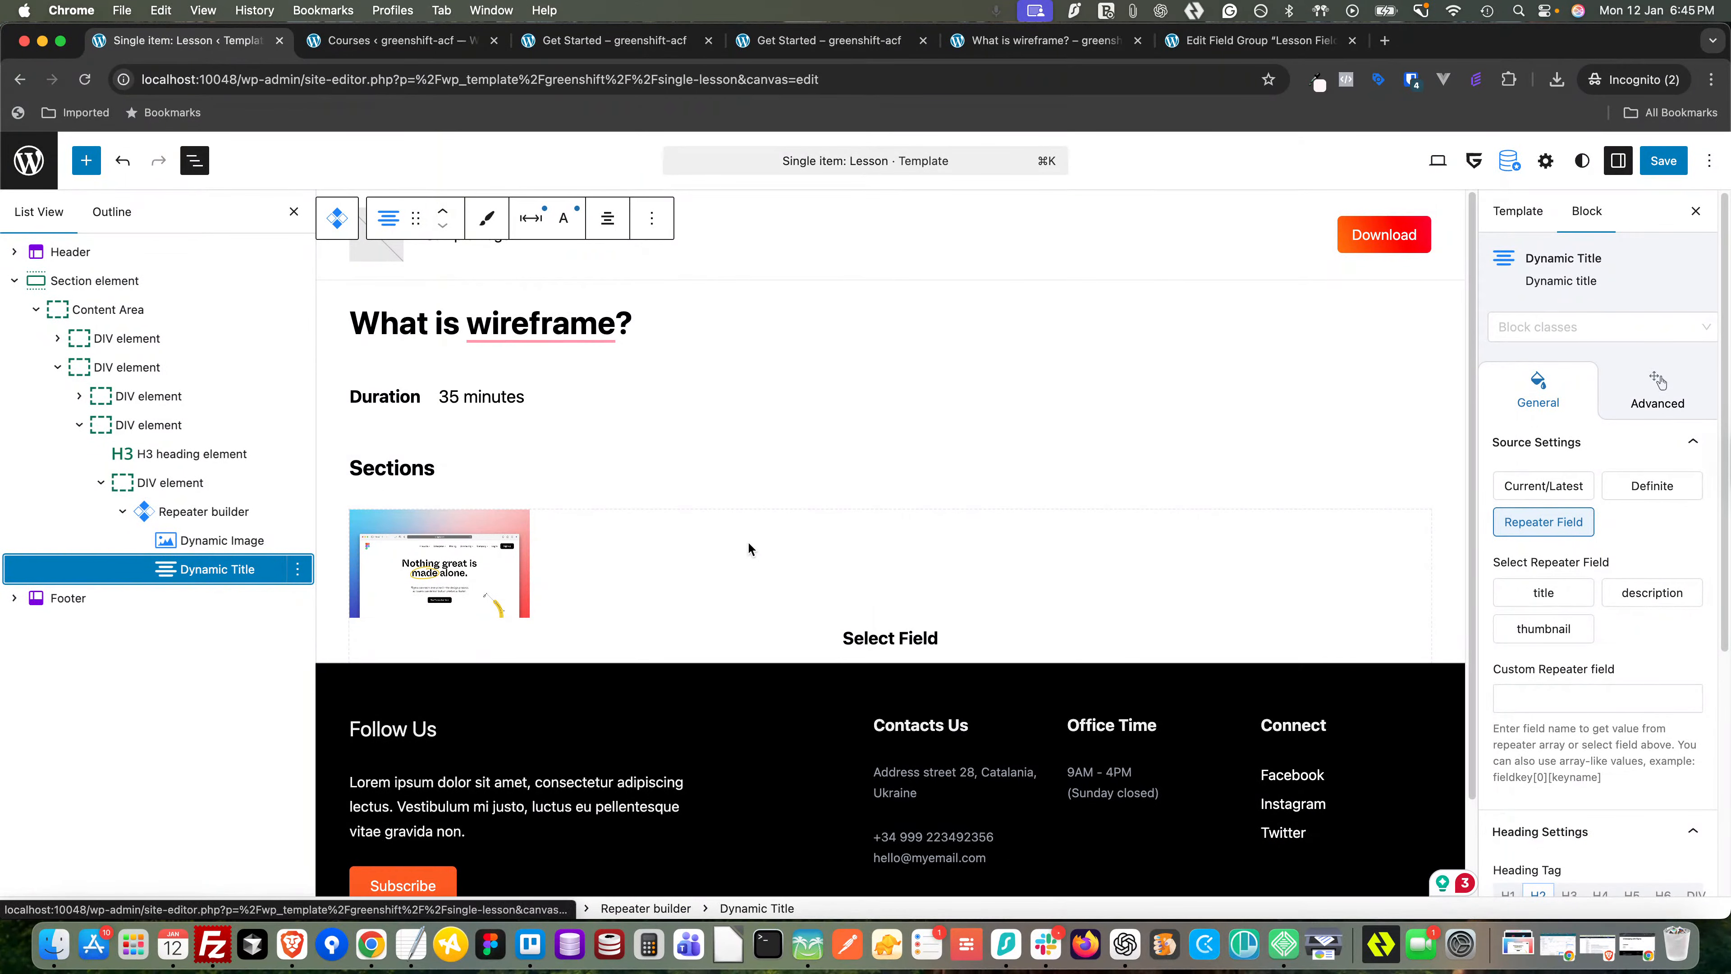
pyautogui.click(204, 510)
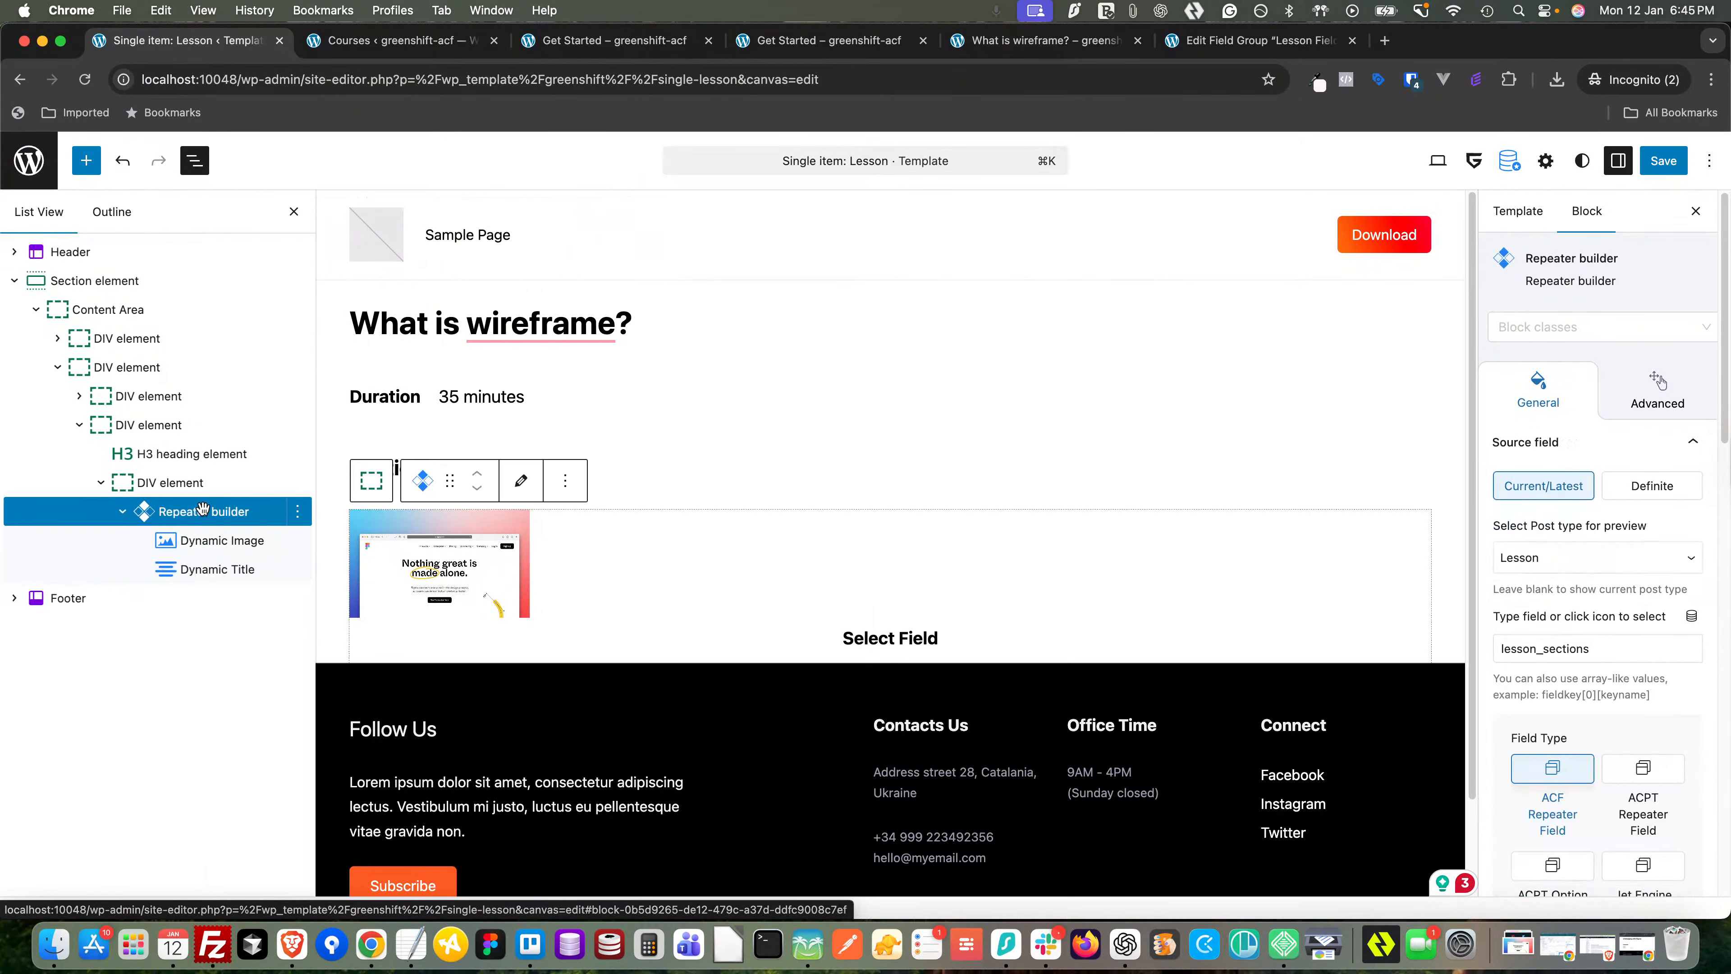
pyautogui.click(522, 482)
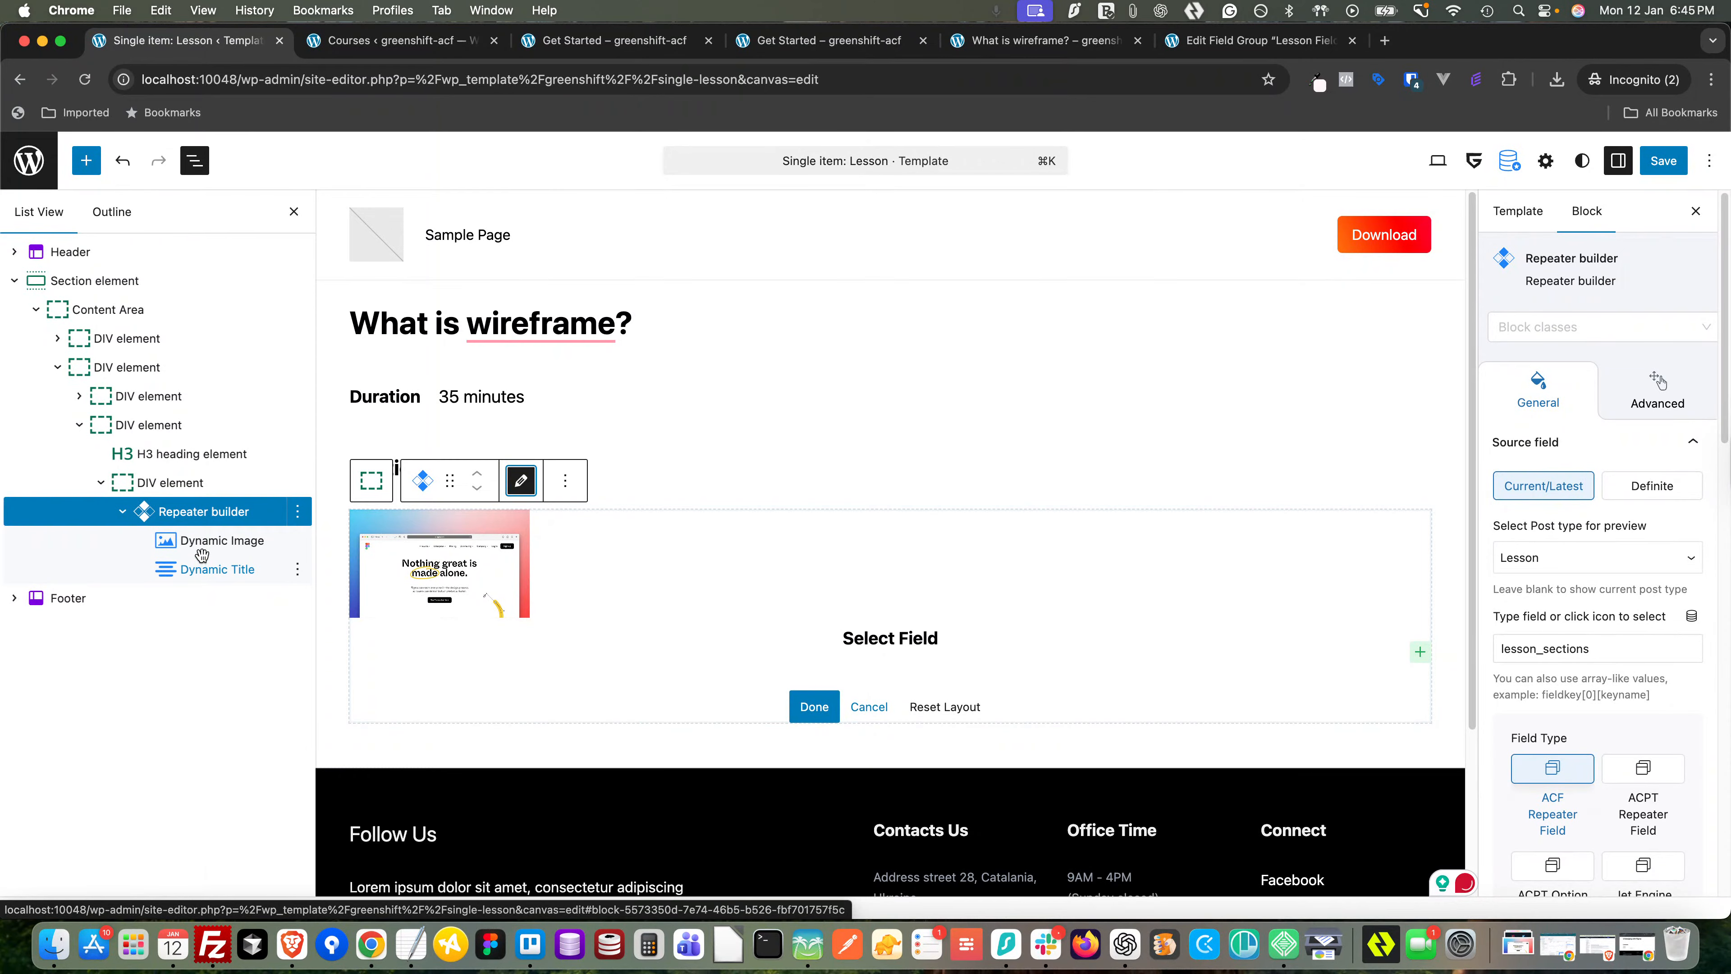
pyautogui.click(191, 511)
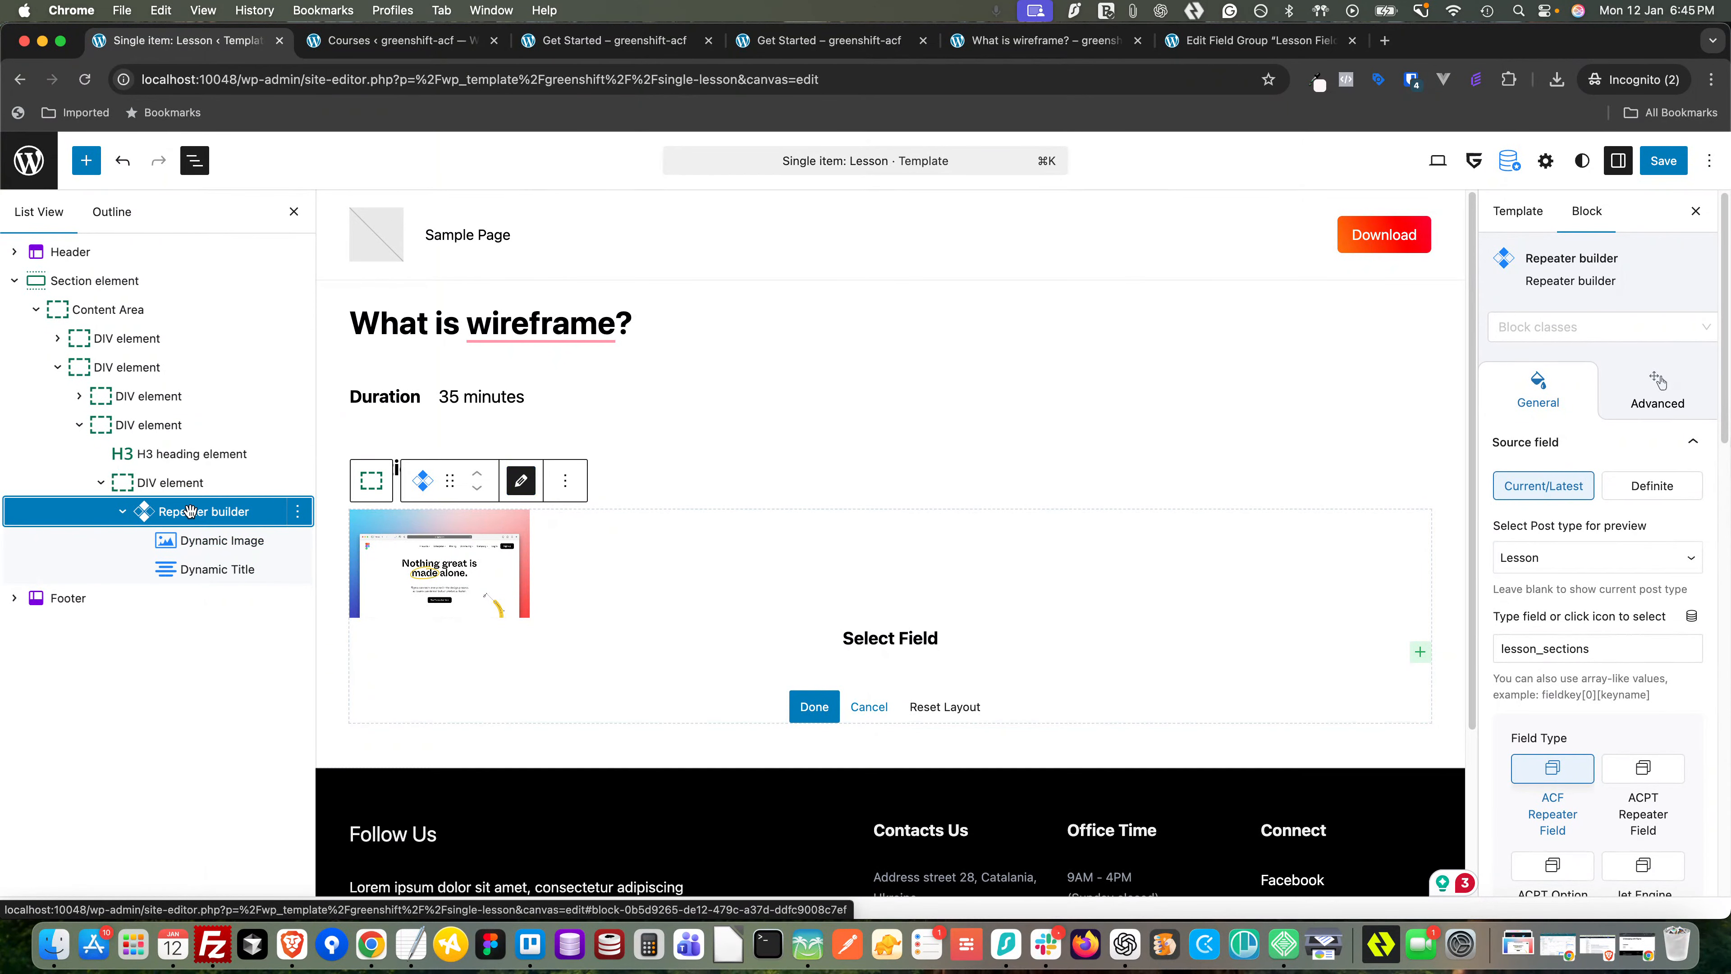
pyautogui.click(519, 482)
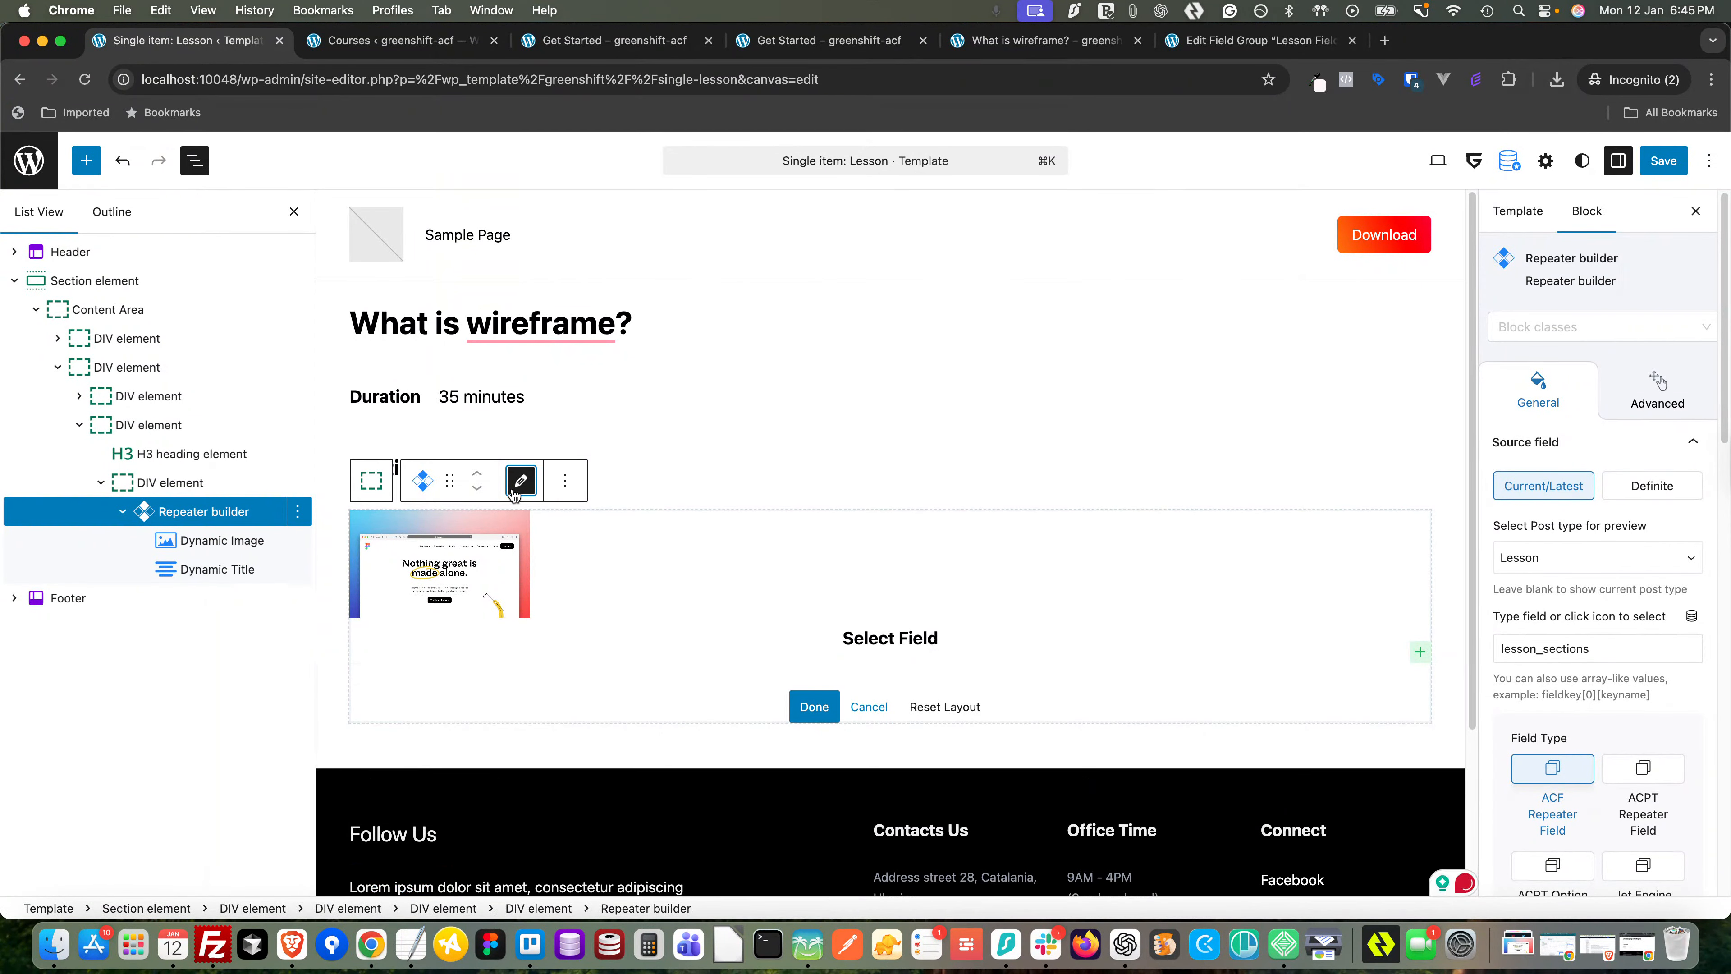
pyautogui.click(1420, 652)
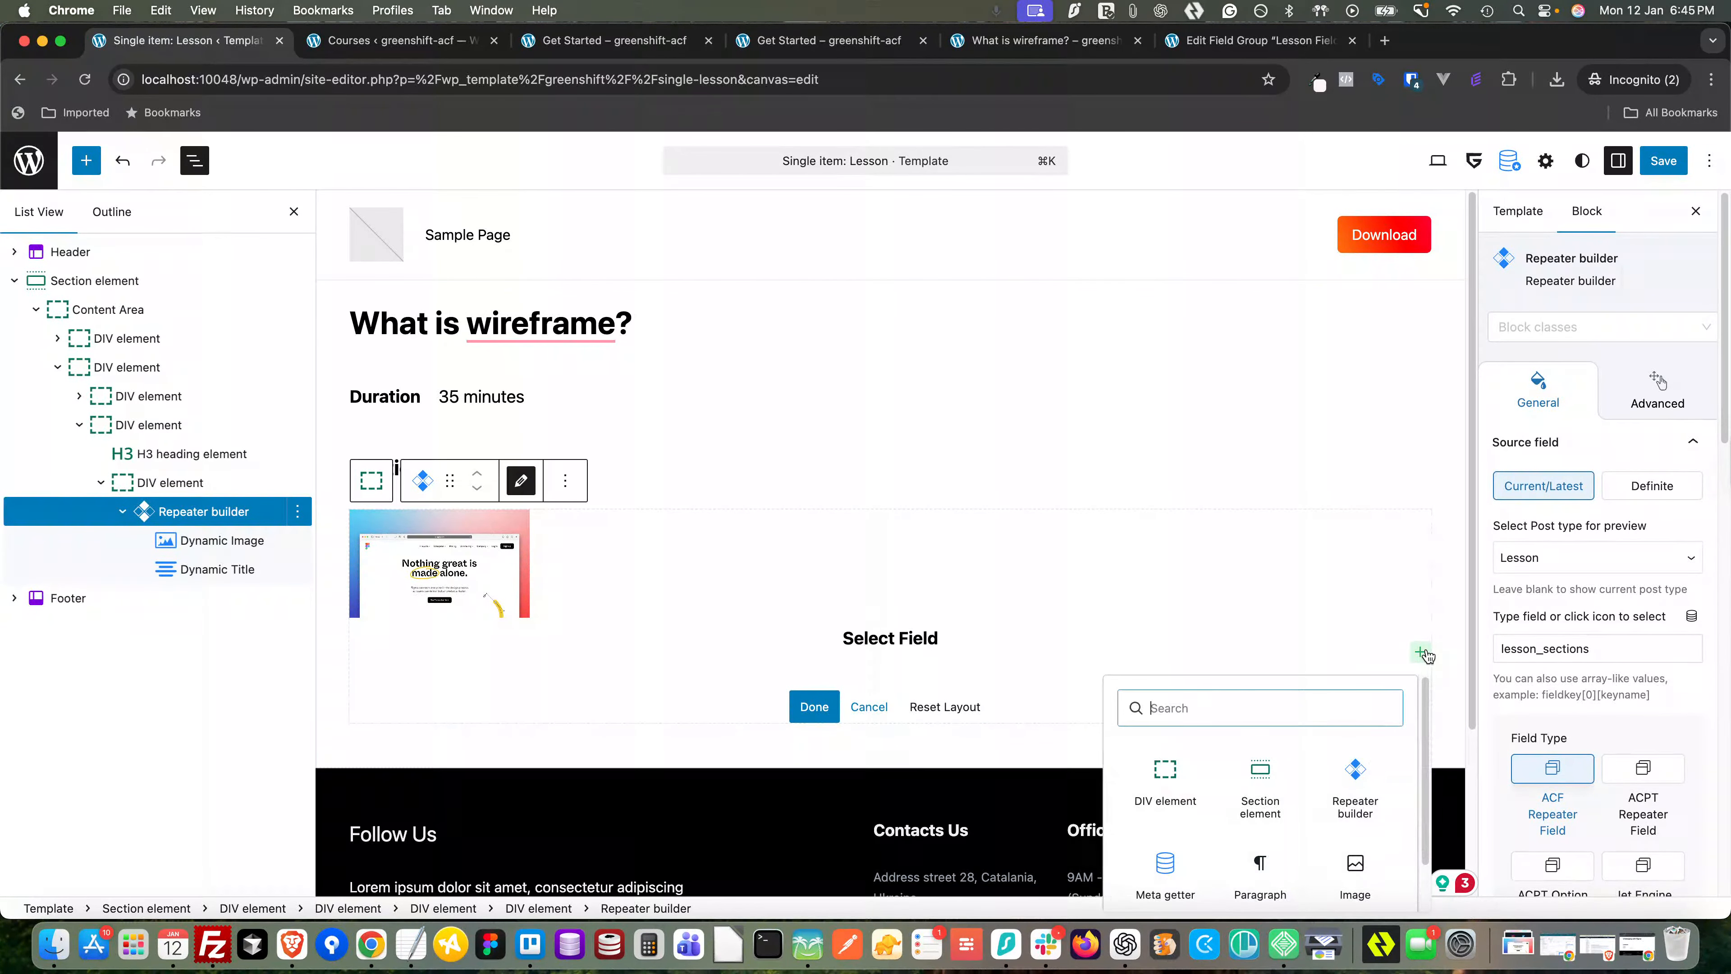
pyautogui.click(1192, 791)
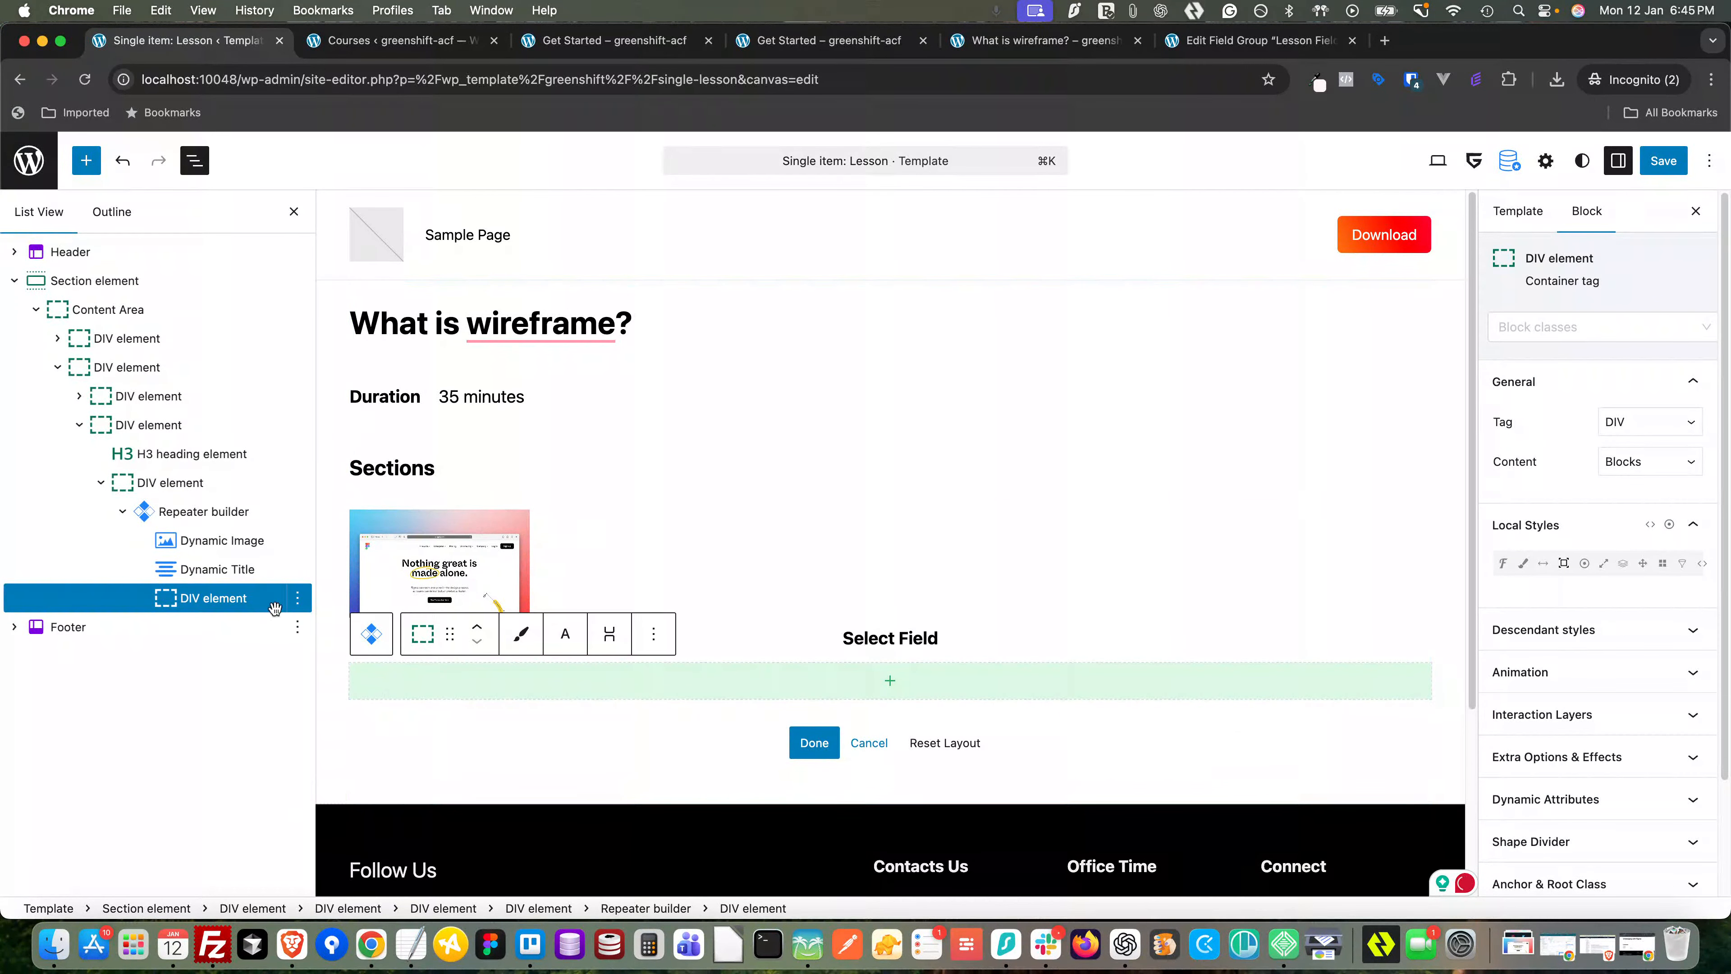
# - Move the new DIV element above the Dynamic Title and nest the Dynamic Image inside it
pyautogui.moveTo(223, 597); pyautogui.dragTo(219, 545)
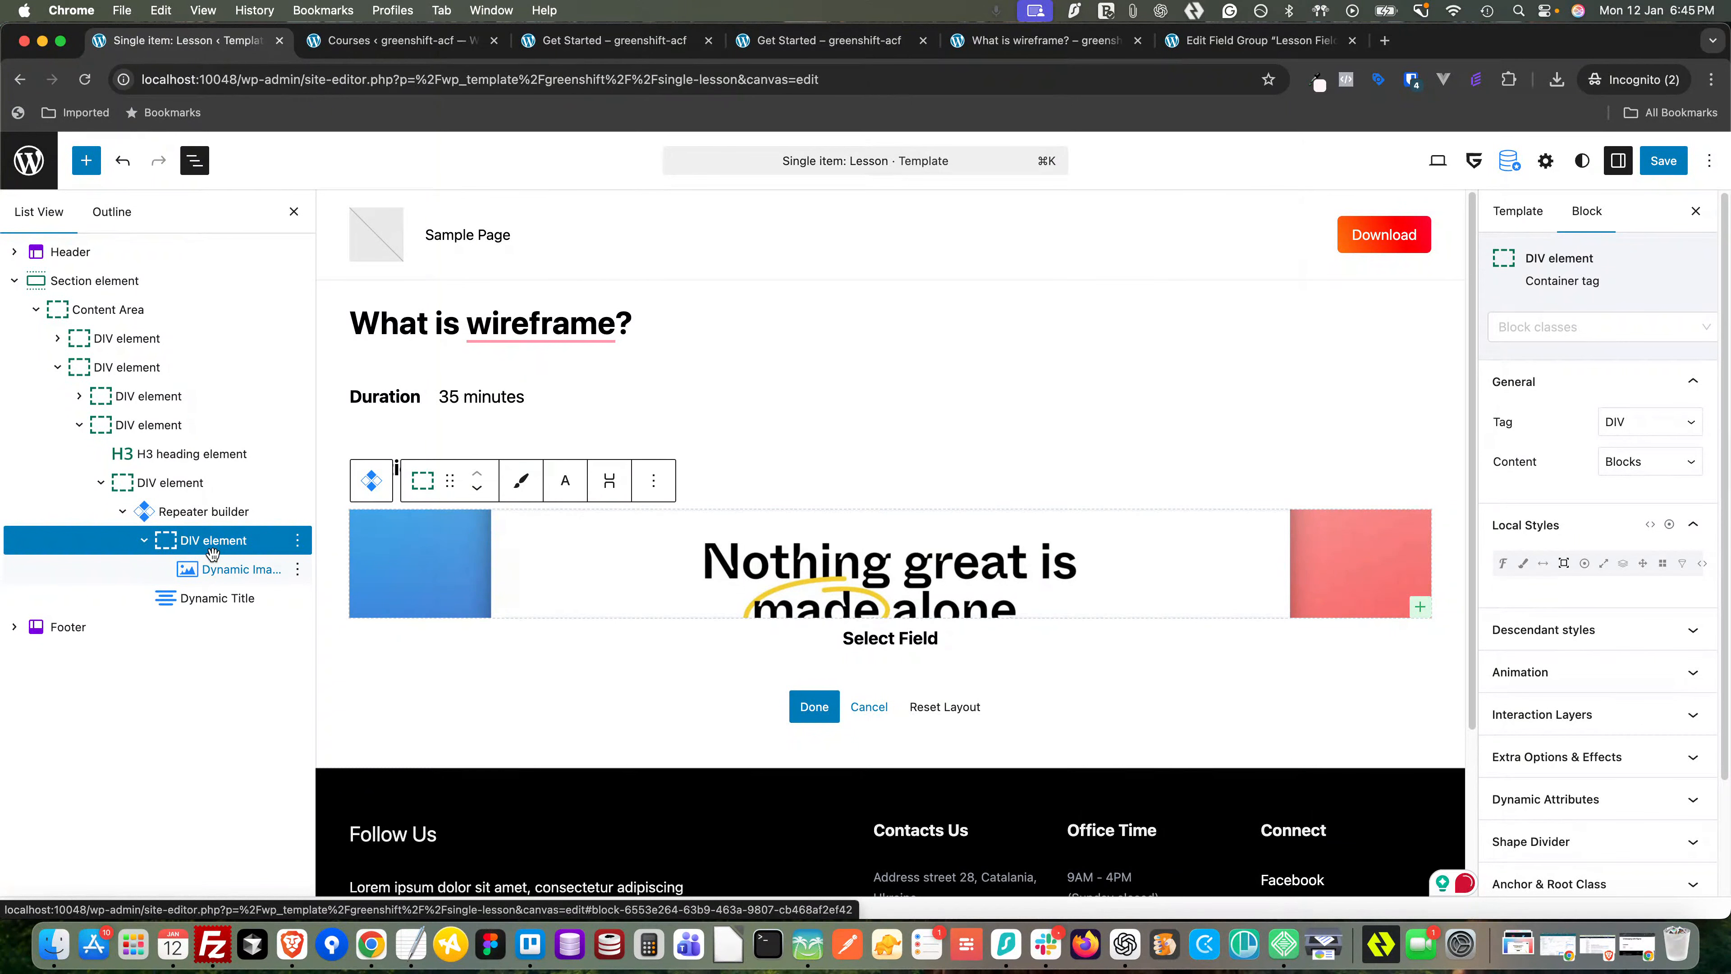
pyautogui.click(212, 572)
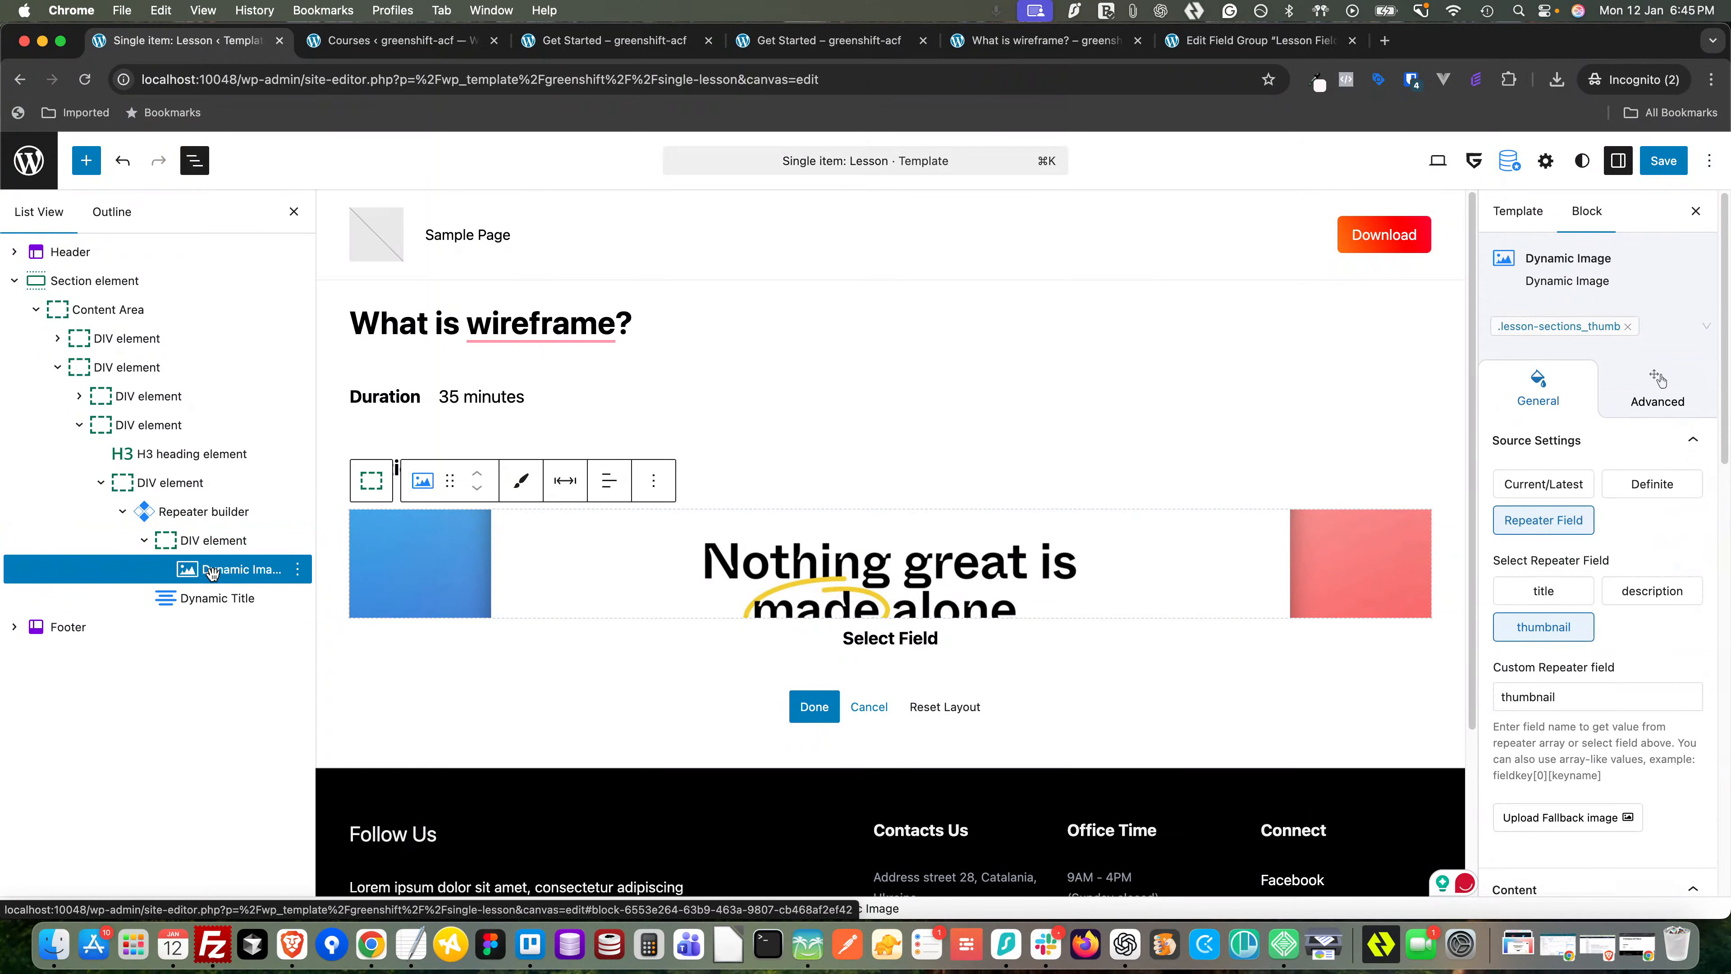
pyautogui.click(213, 544)
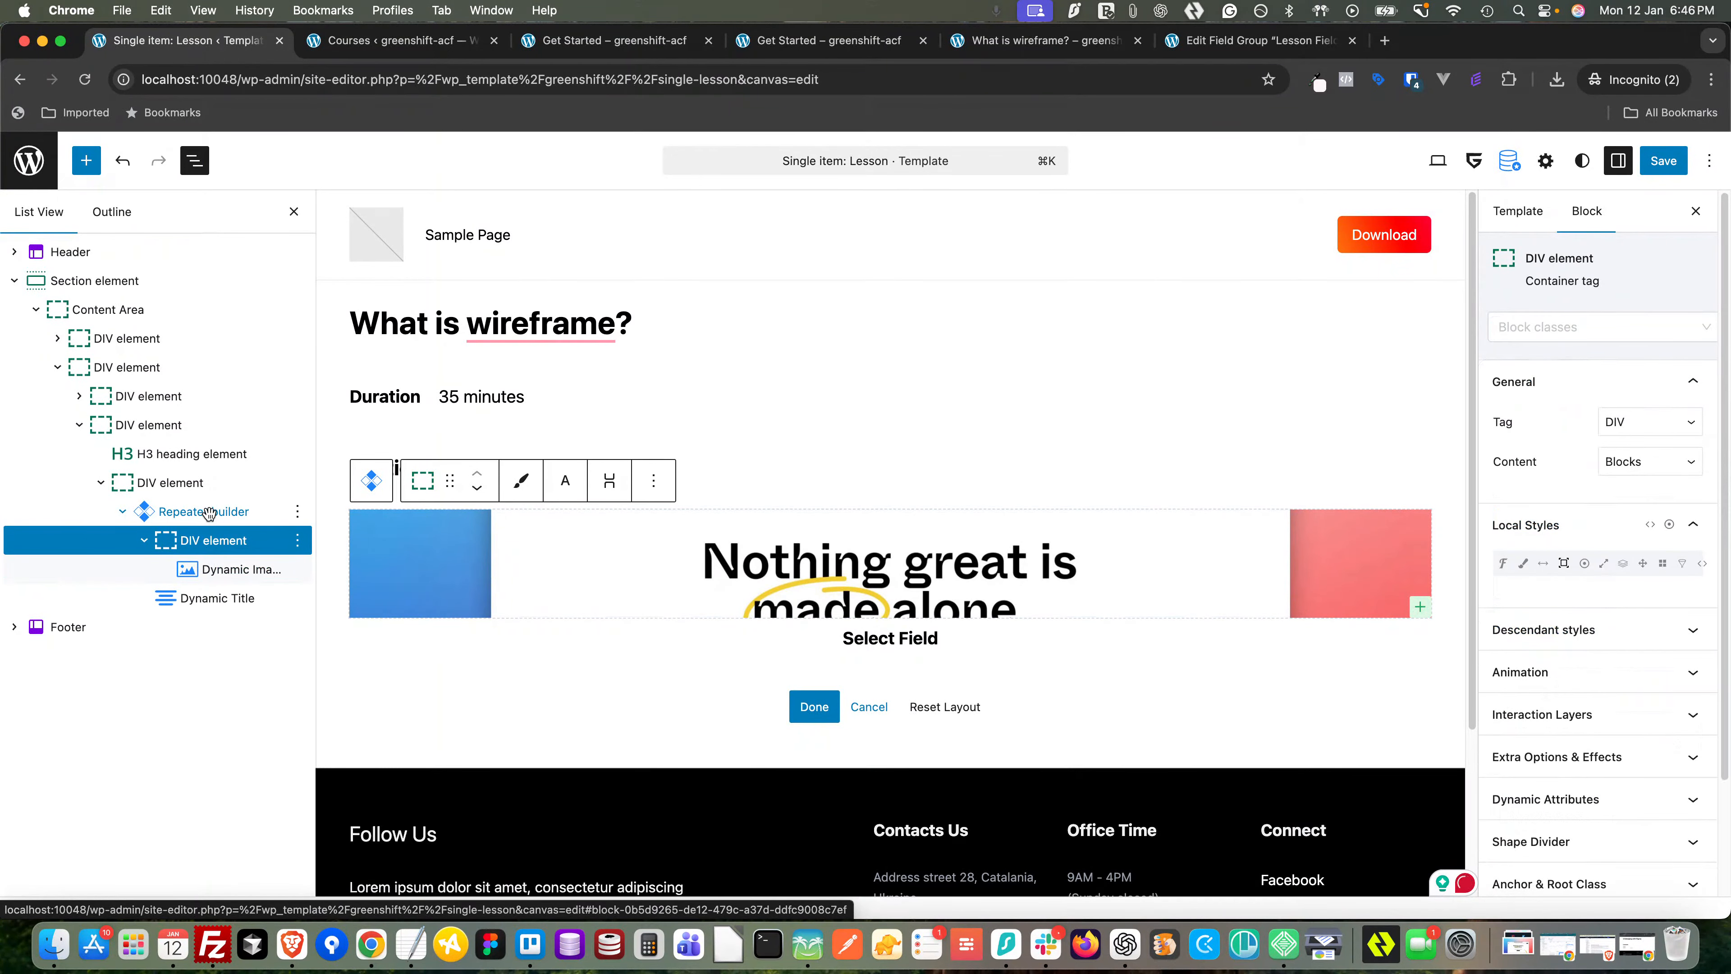
# - Add a second DIV element directly inside the Repeater builder, after the Dynamic Title
pyautogui.click(209, 514)
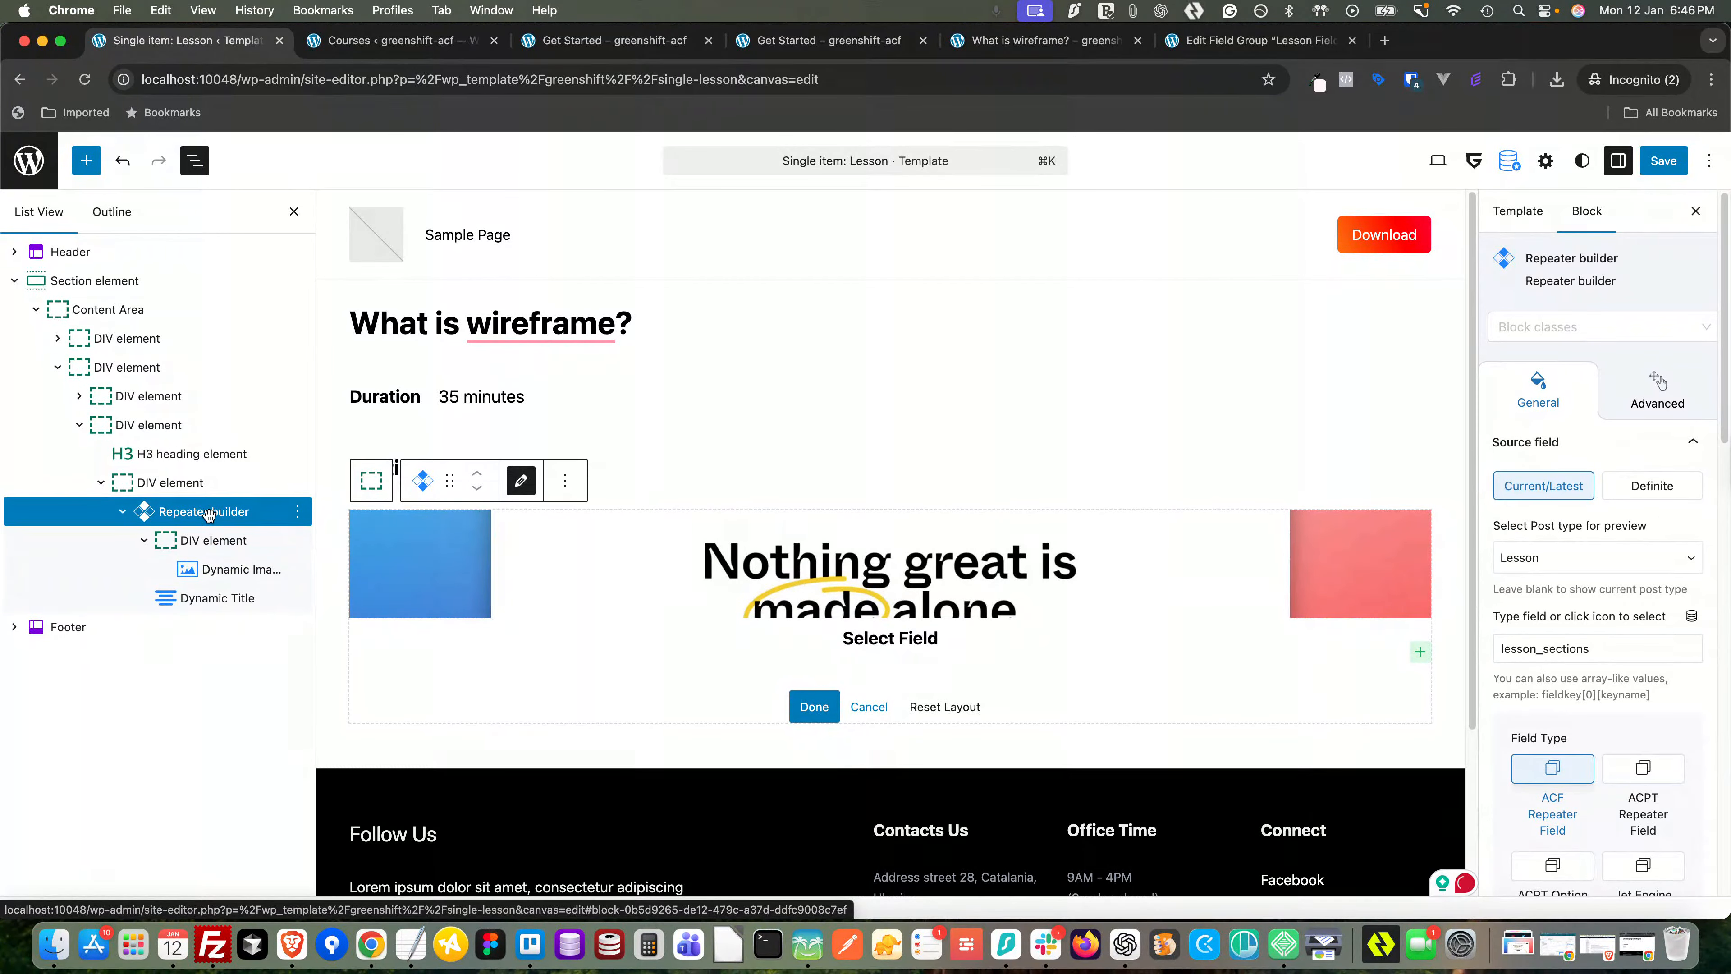
pyautogui.click(1419, 651)
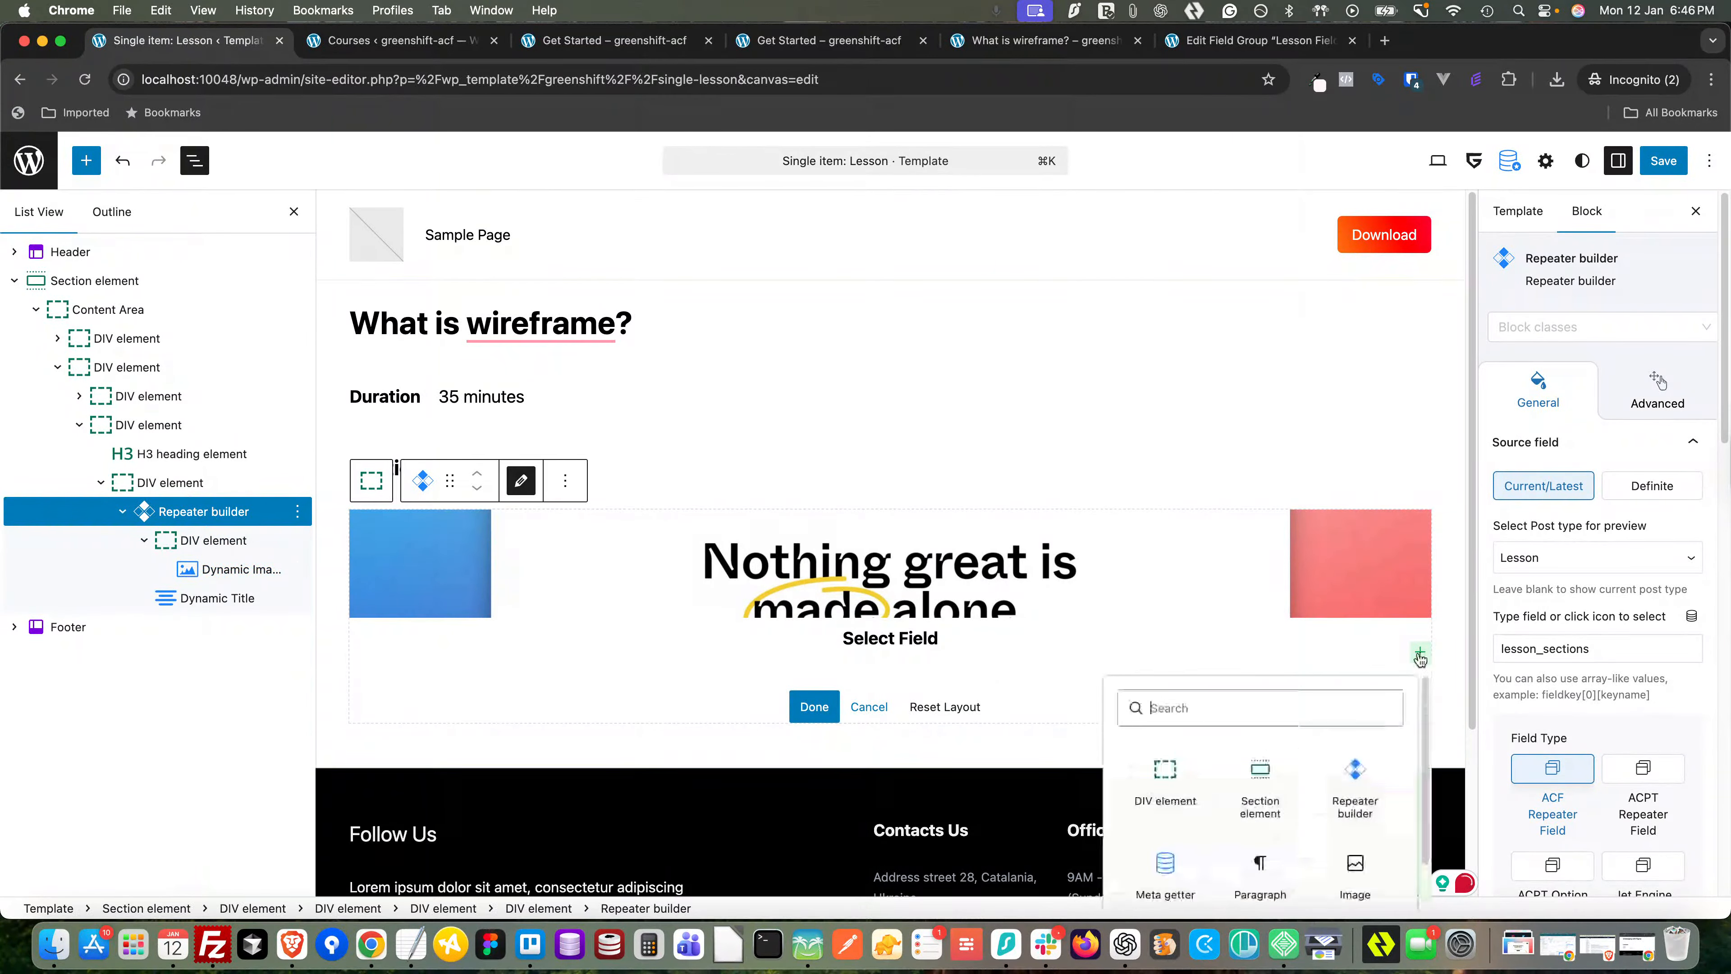
pyautogui.click(1165, 781)
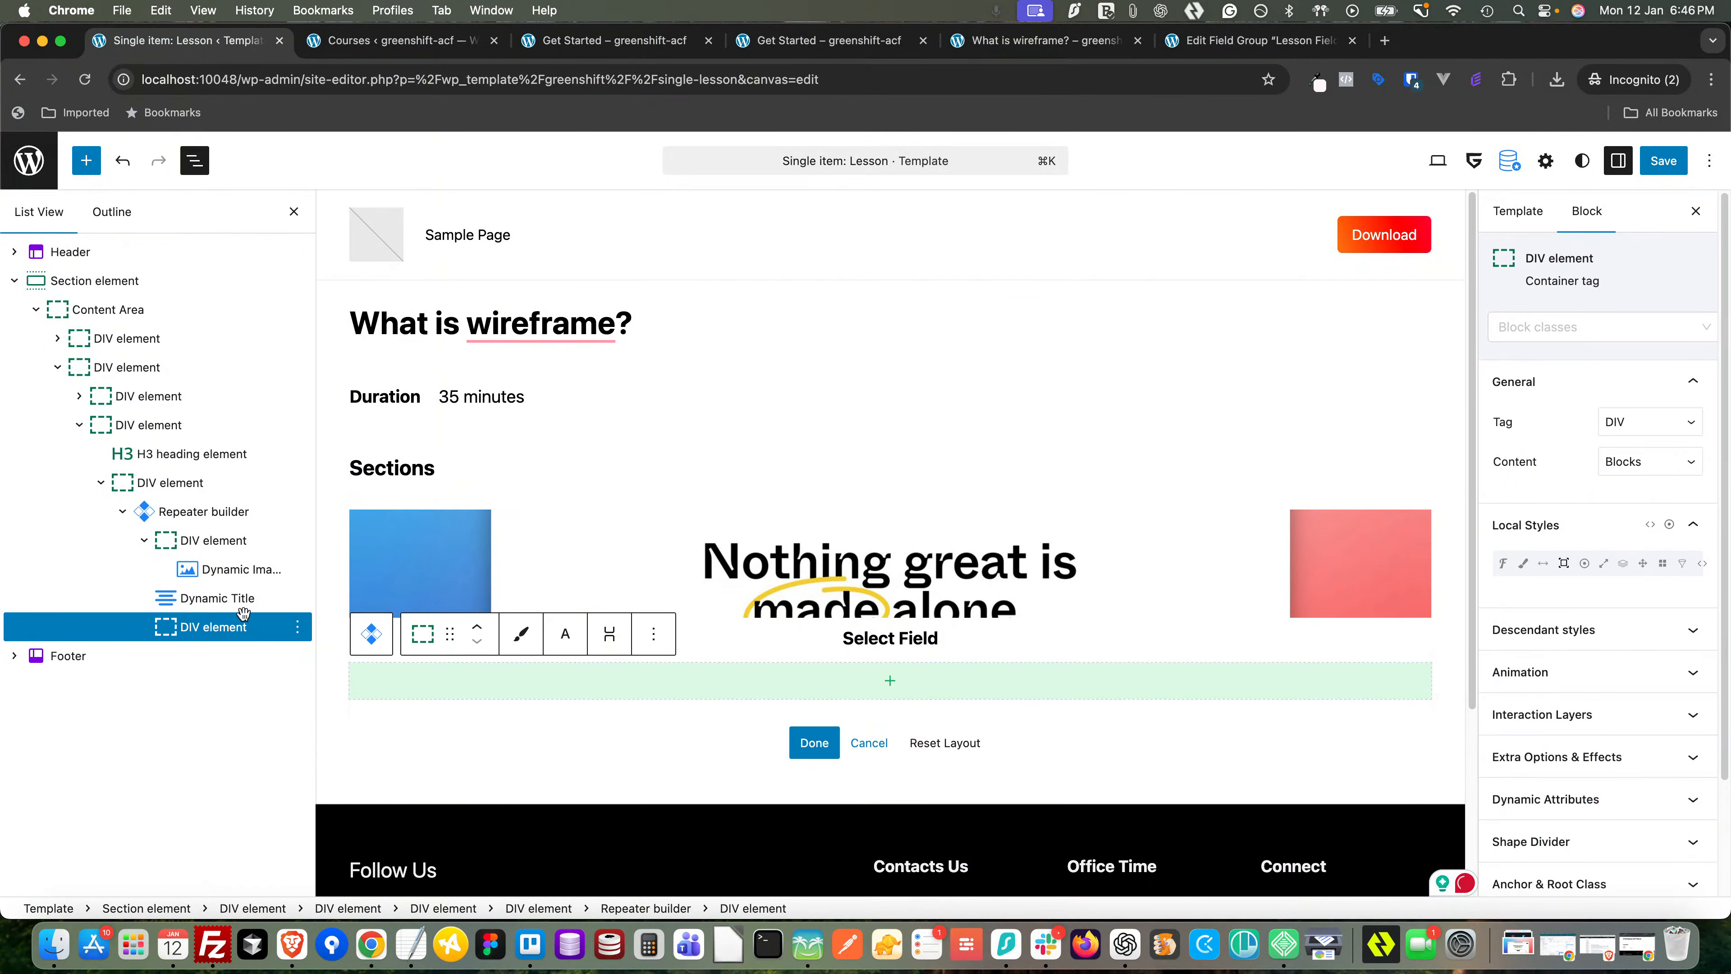
# - Delete the Dynamic Title from the Repeater builder, leaving only the two DIV elements
pyautogui.click(207, 601)
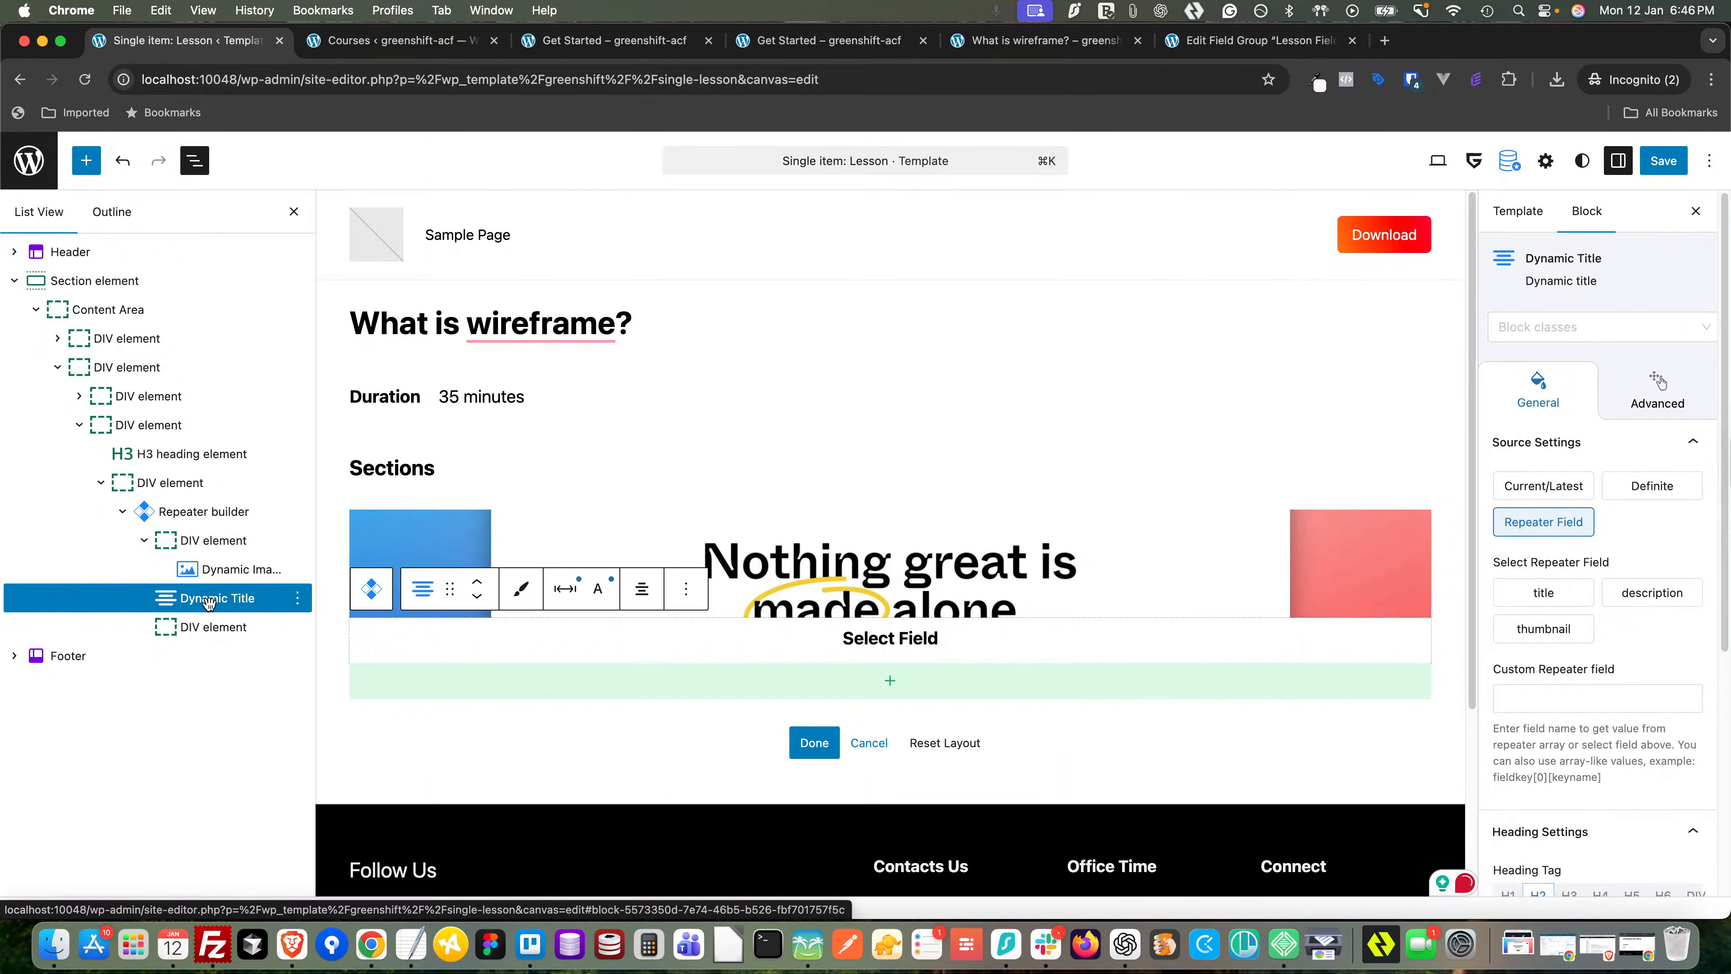
pyautogui.rightClick(208, 601)
pyautogui.scroll(-2, 272, 545)
pyautogui.click(266, 570)
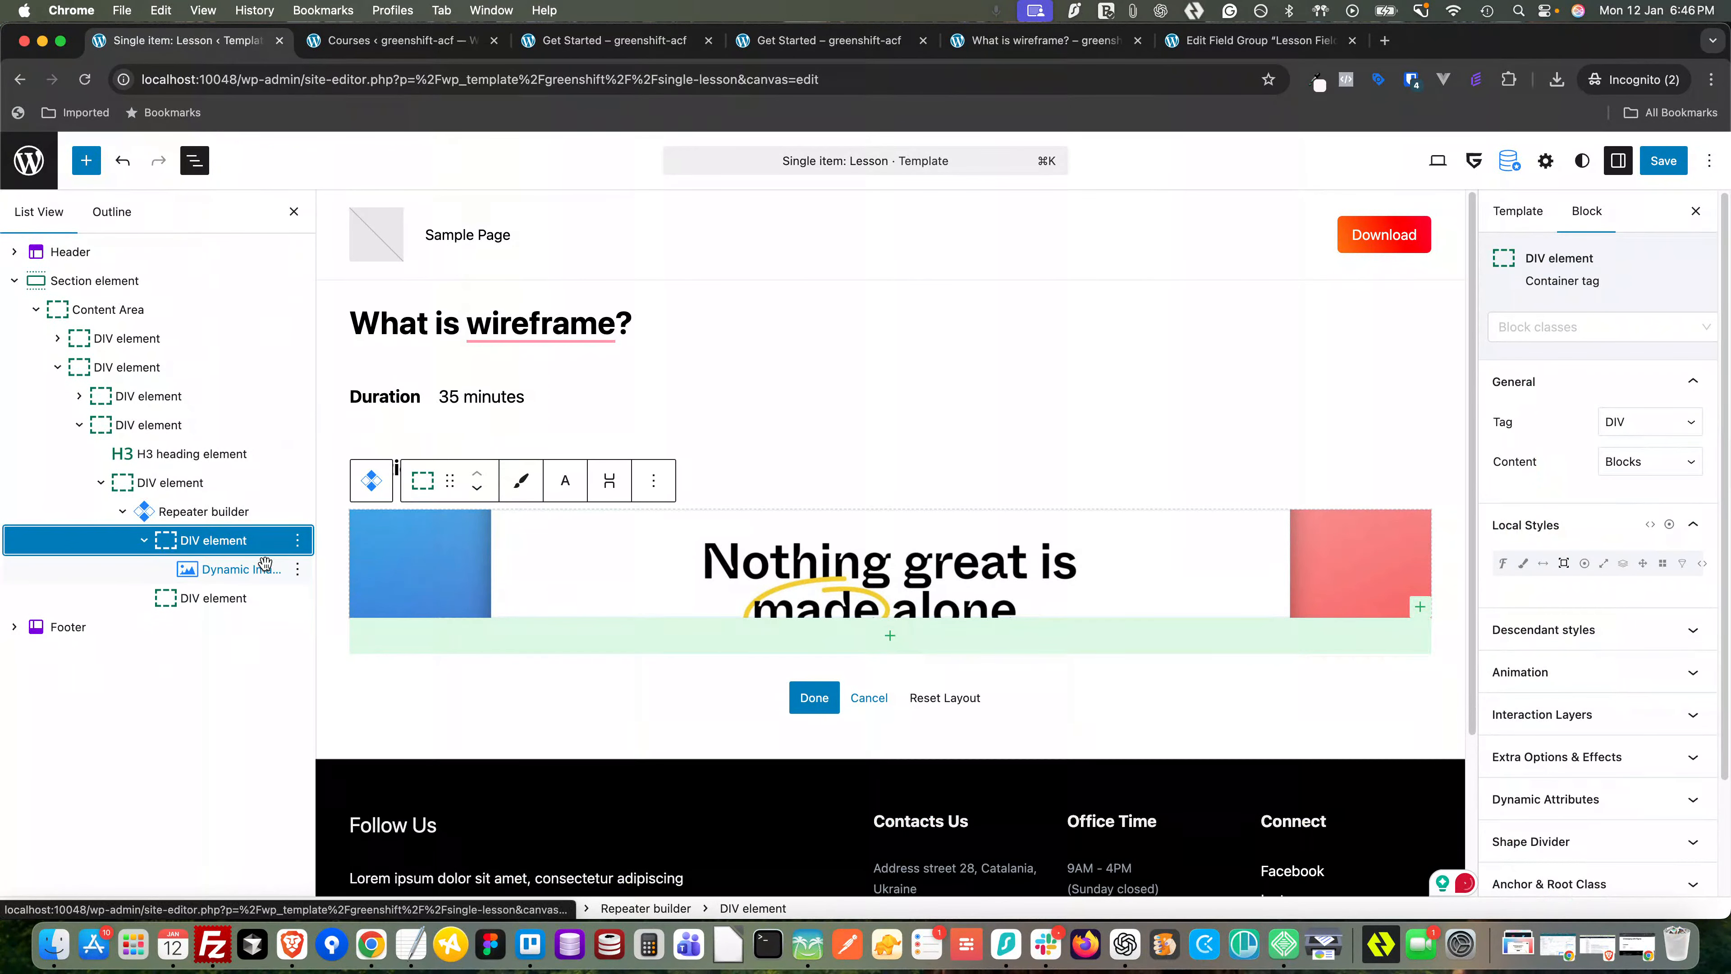
pyautogui.click(143, 540)
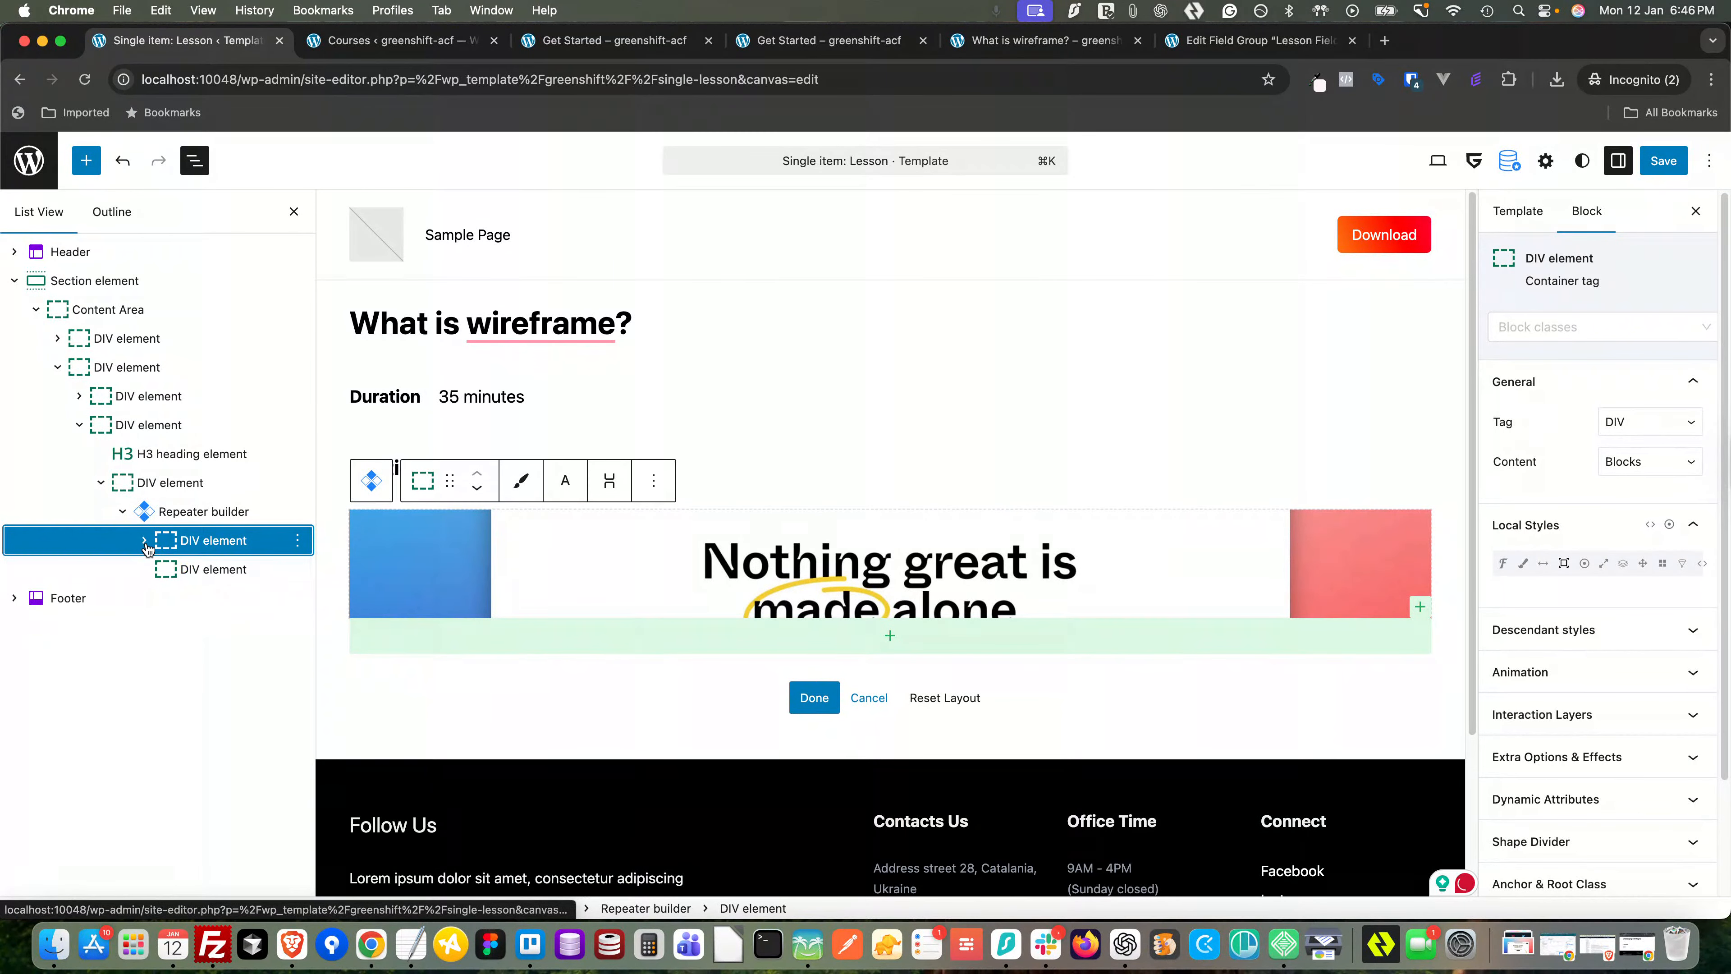
pyautogui.click(144, 541)
# - Set the nested Dynamic Image's width to 200 px through its lesson-sections_thumb class
pyautogui.click(224, 572)
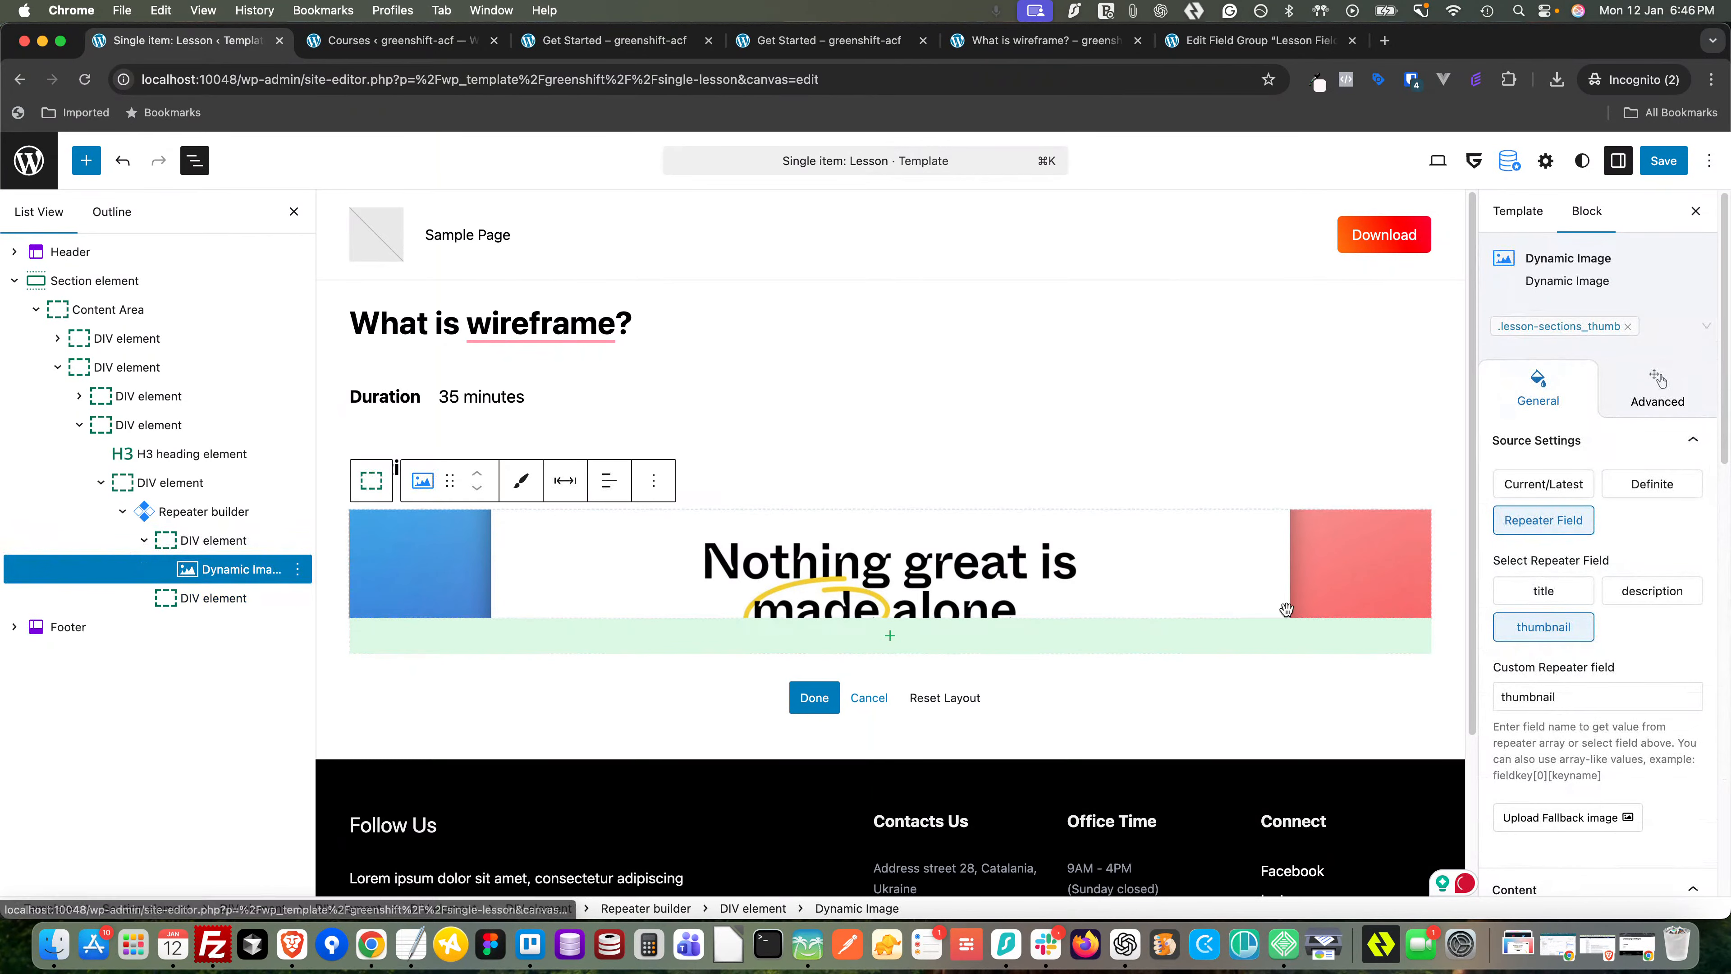
pyautogui.click(1587, 324)
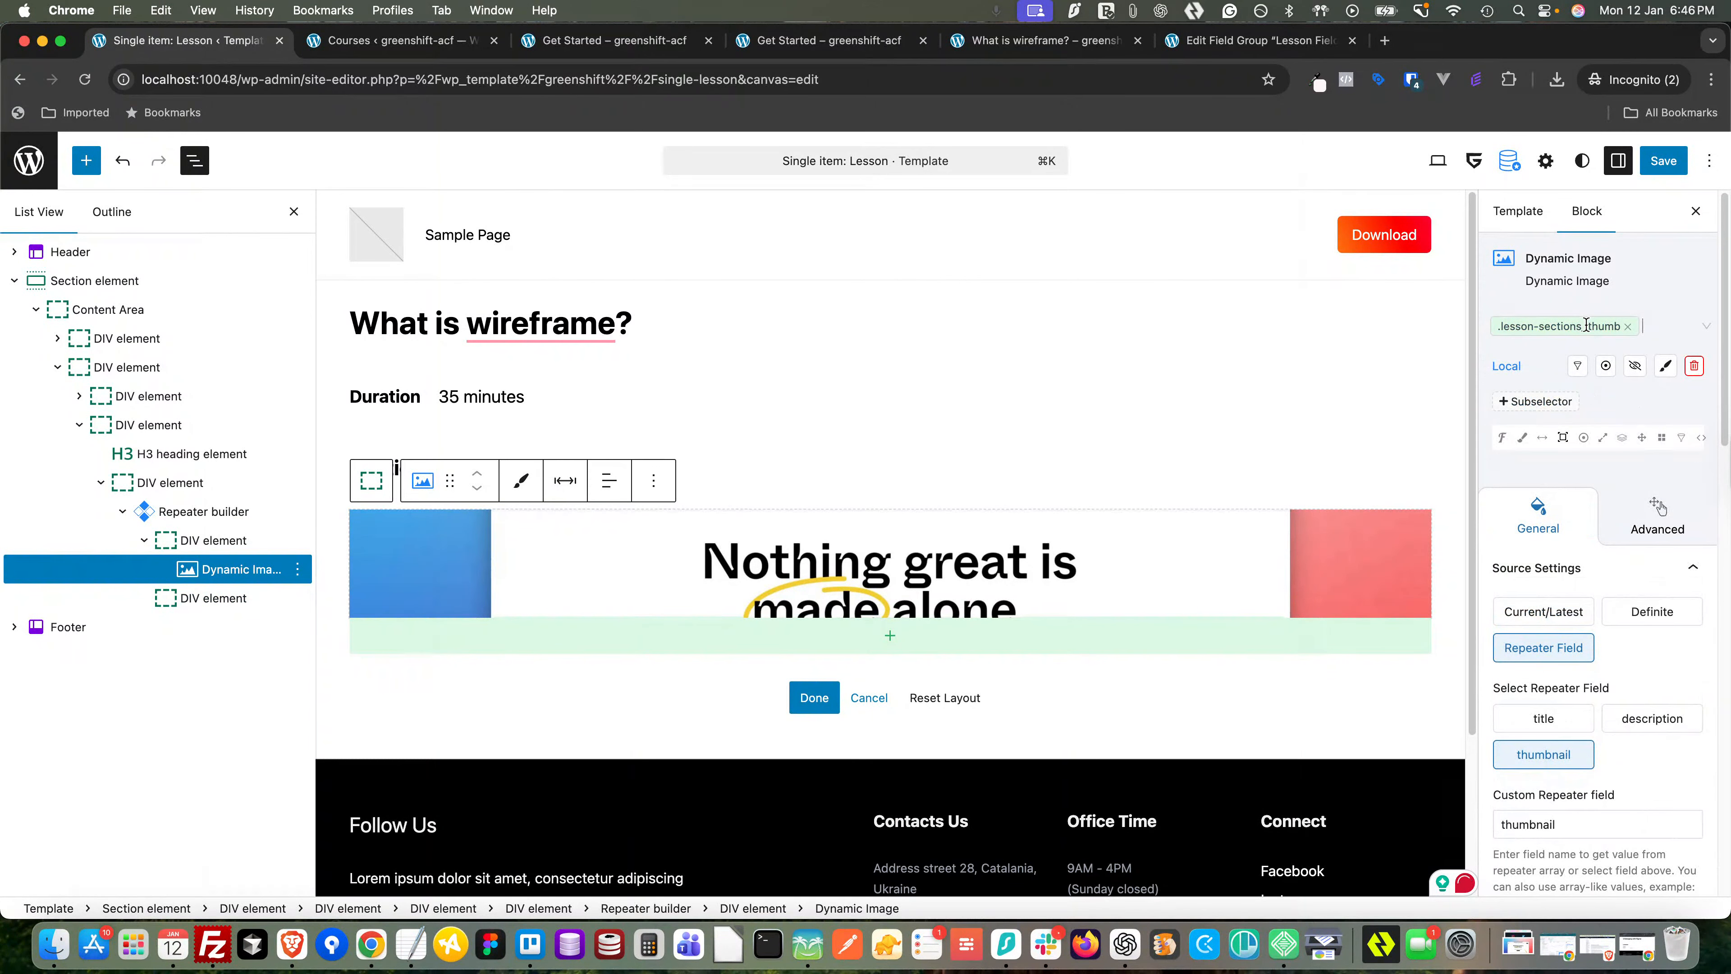
pyautogui.click(1602, 442)
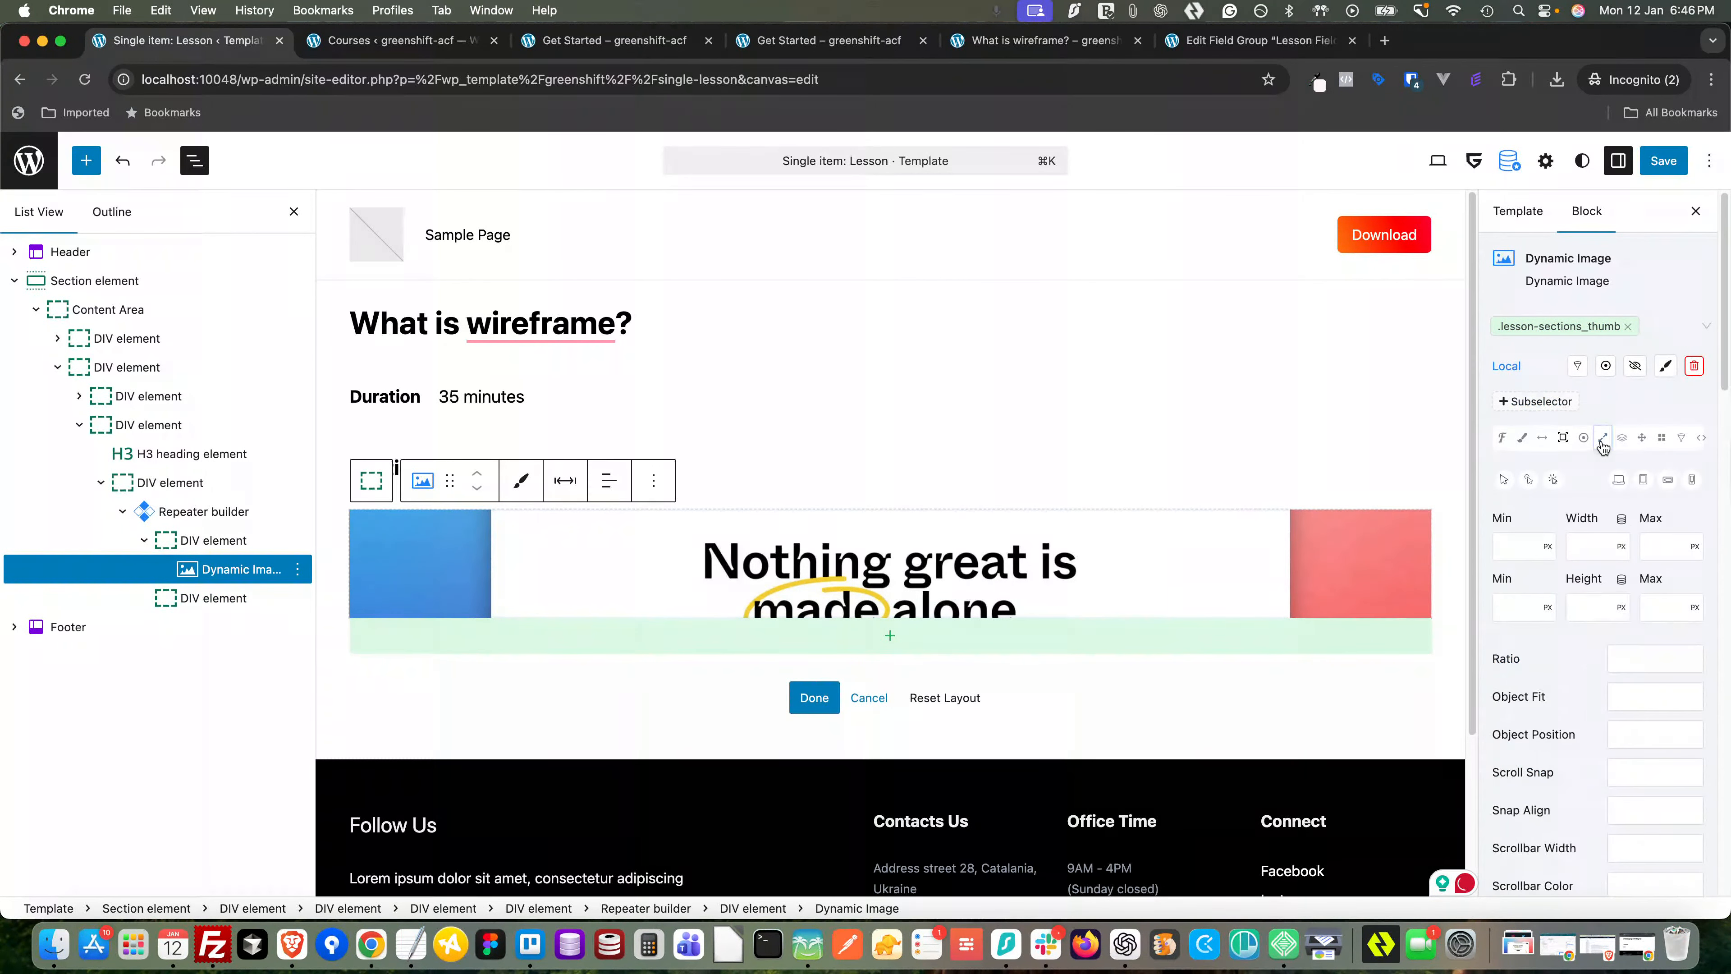
pyautogui.click(1595, 544)
pyautogui.write('200')
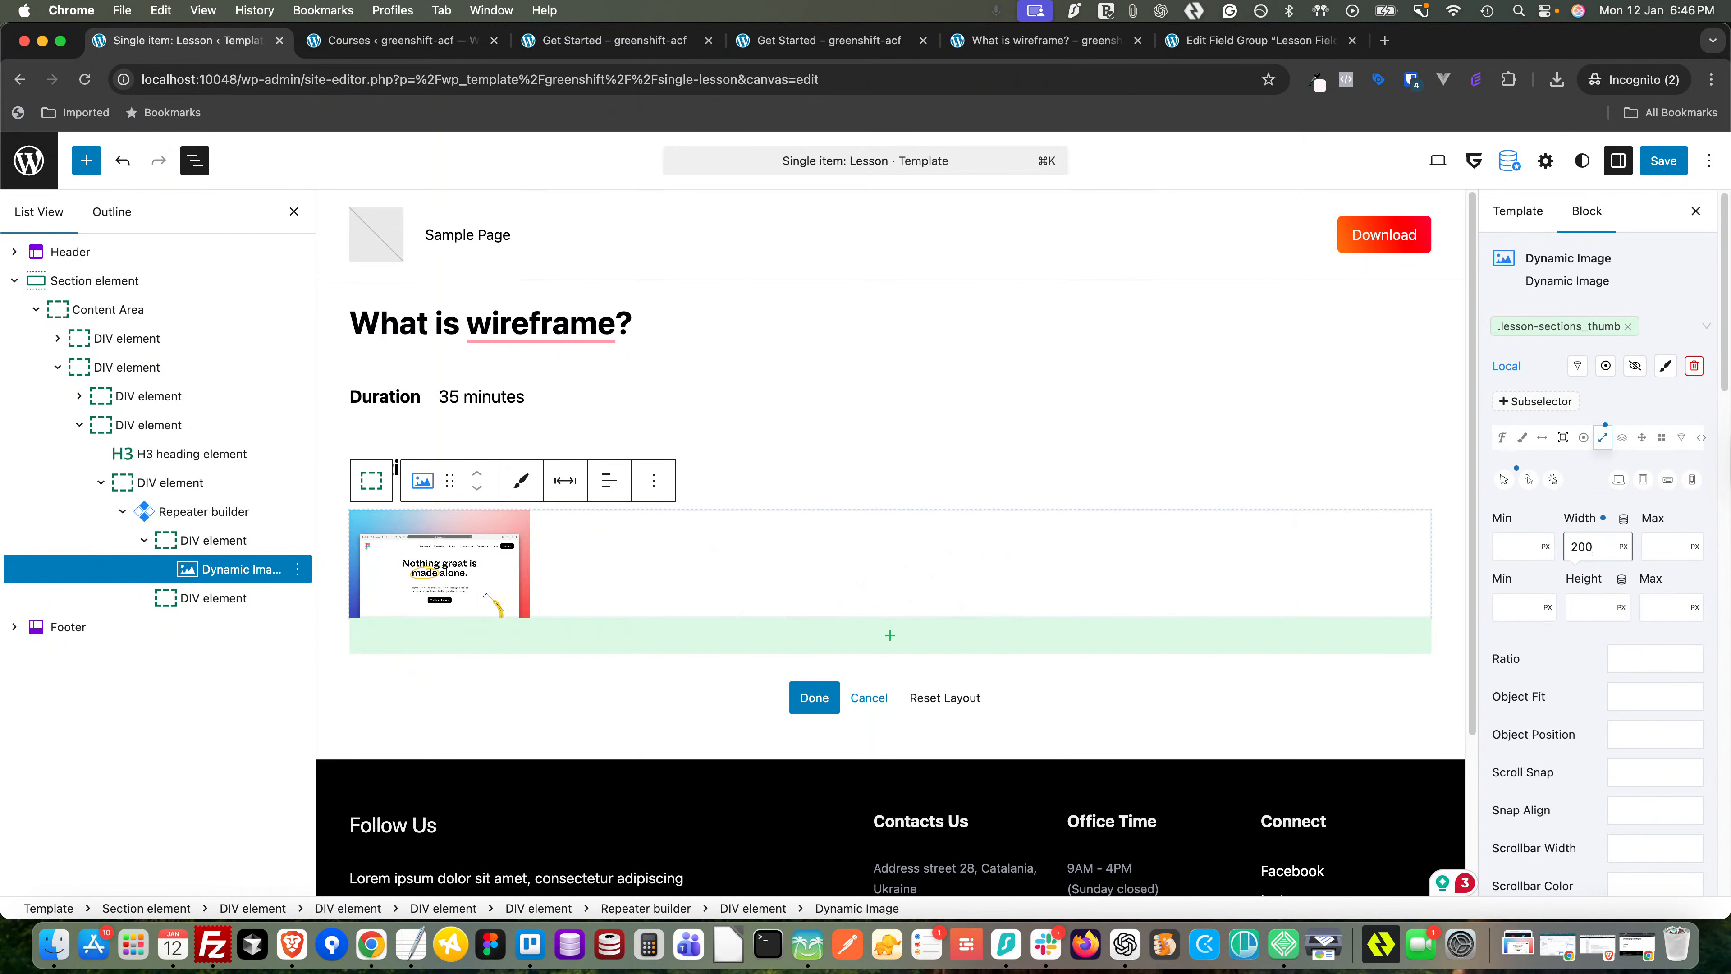
# - Add two nested DIV elements inside the Repeater builder's second DIV element and collapse both parent DIV elements
pyautogui.click(205, 598)
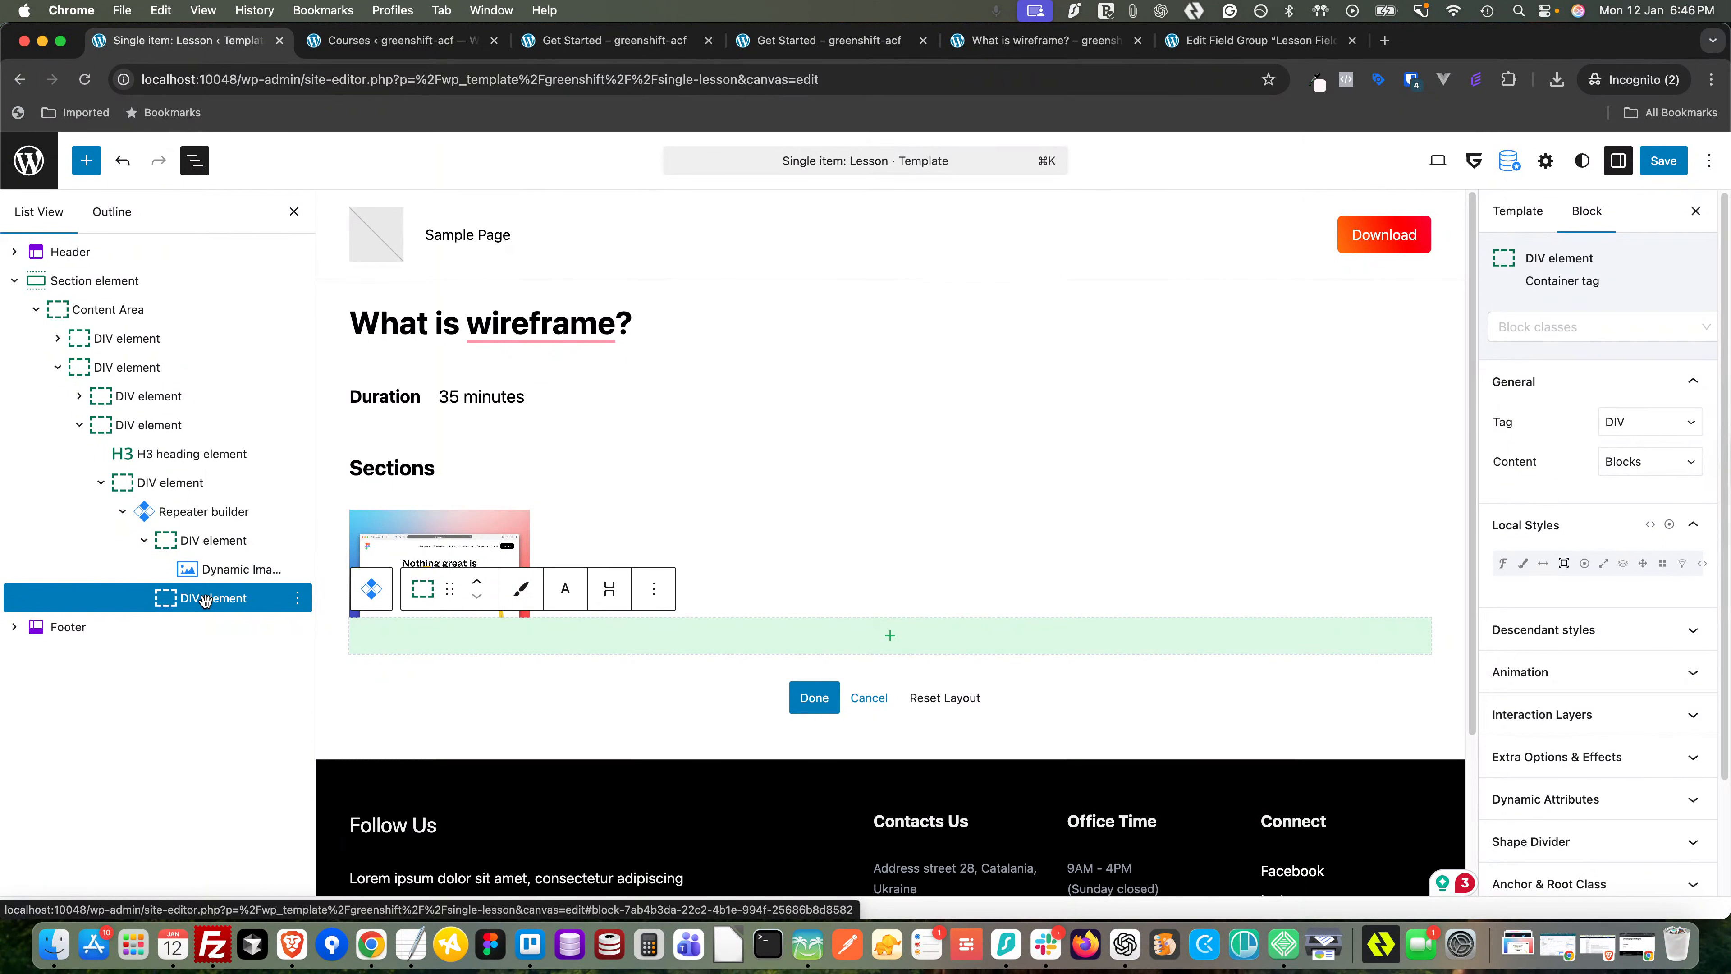
pyautogui.click(890, 641)
pyautogui.click(807, 781)
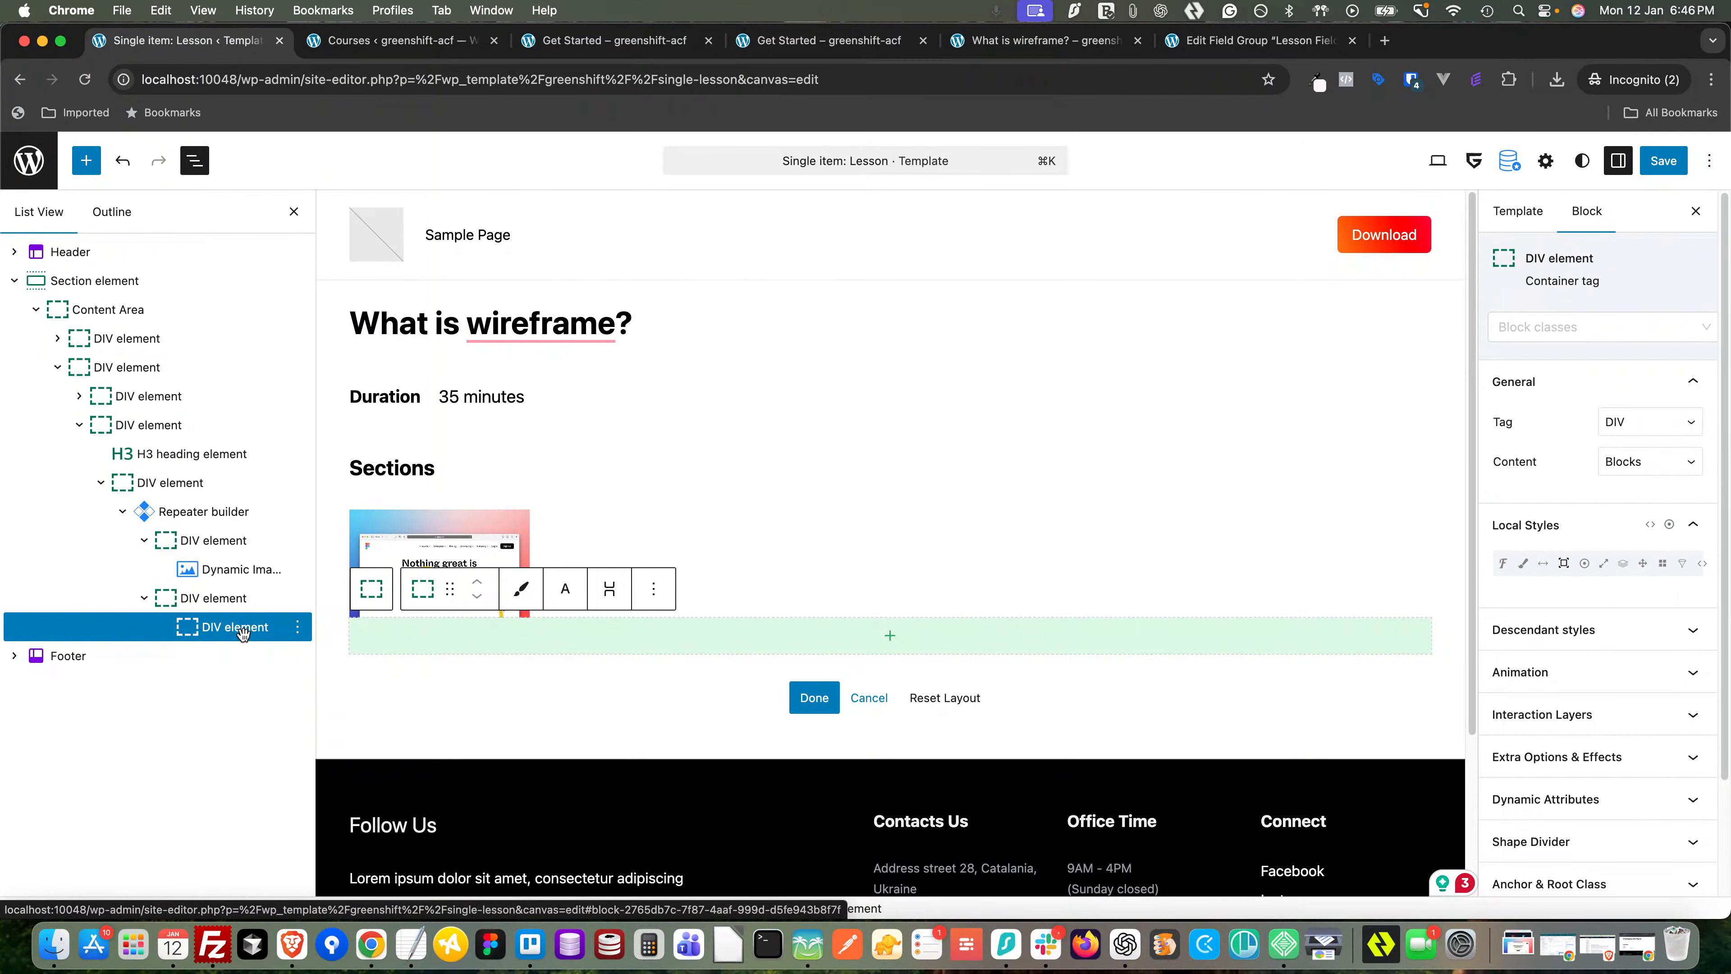
pyautogui.click(225, 599)
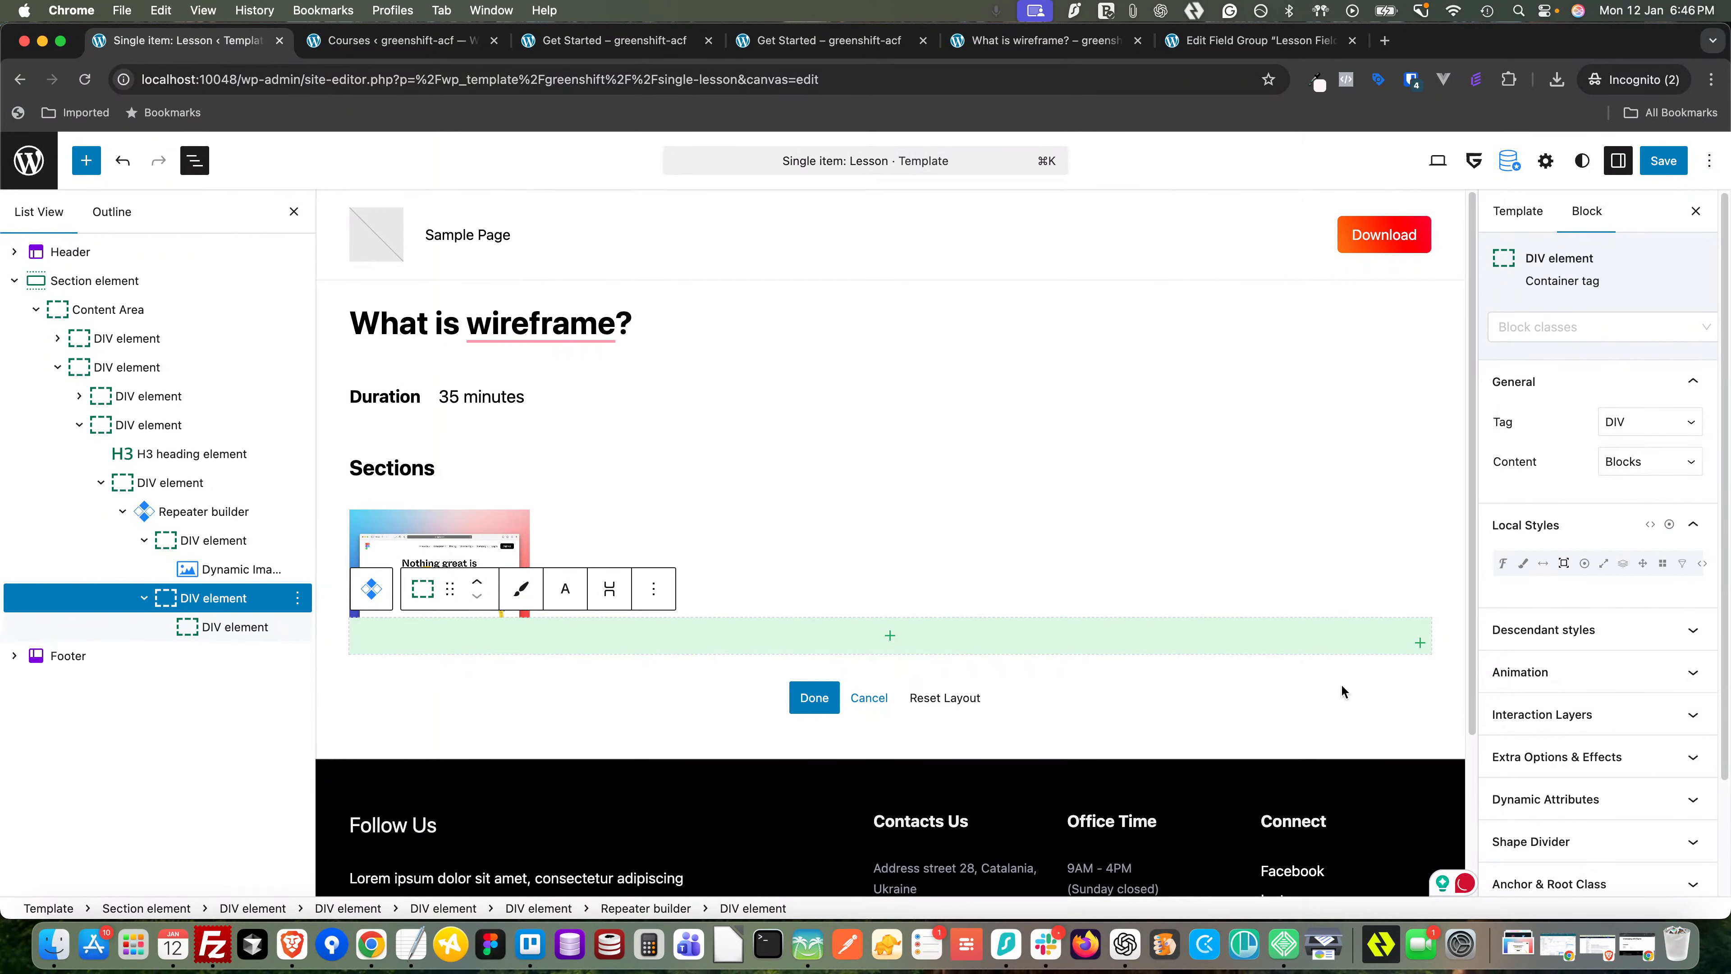
pyautogui.click(1418, 645)
pyautogui.click(1206, 777)
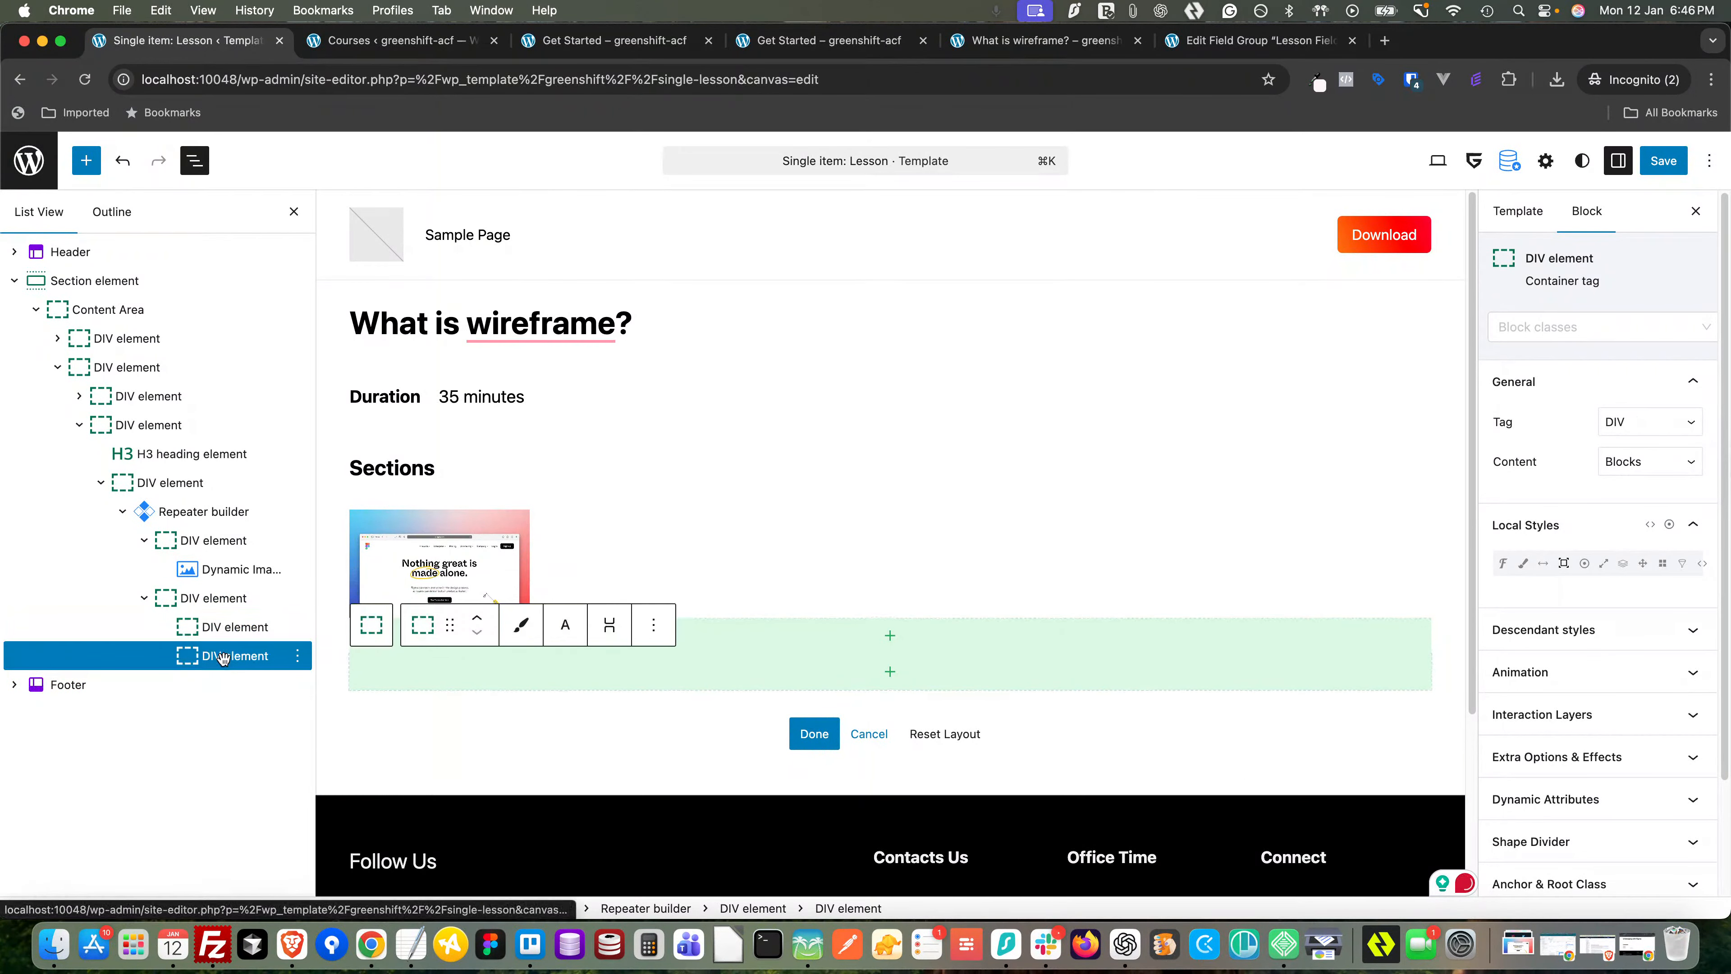
pyautogui.click(225, 600)
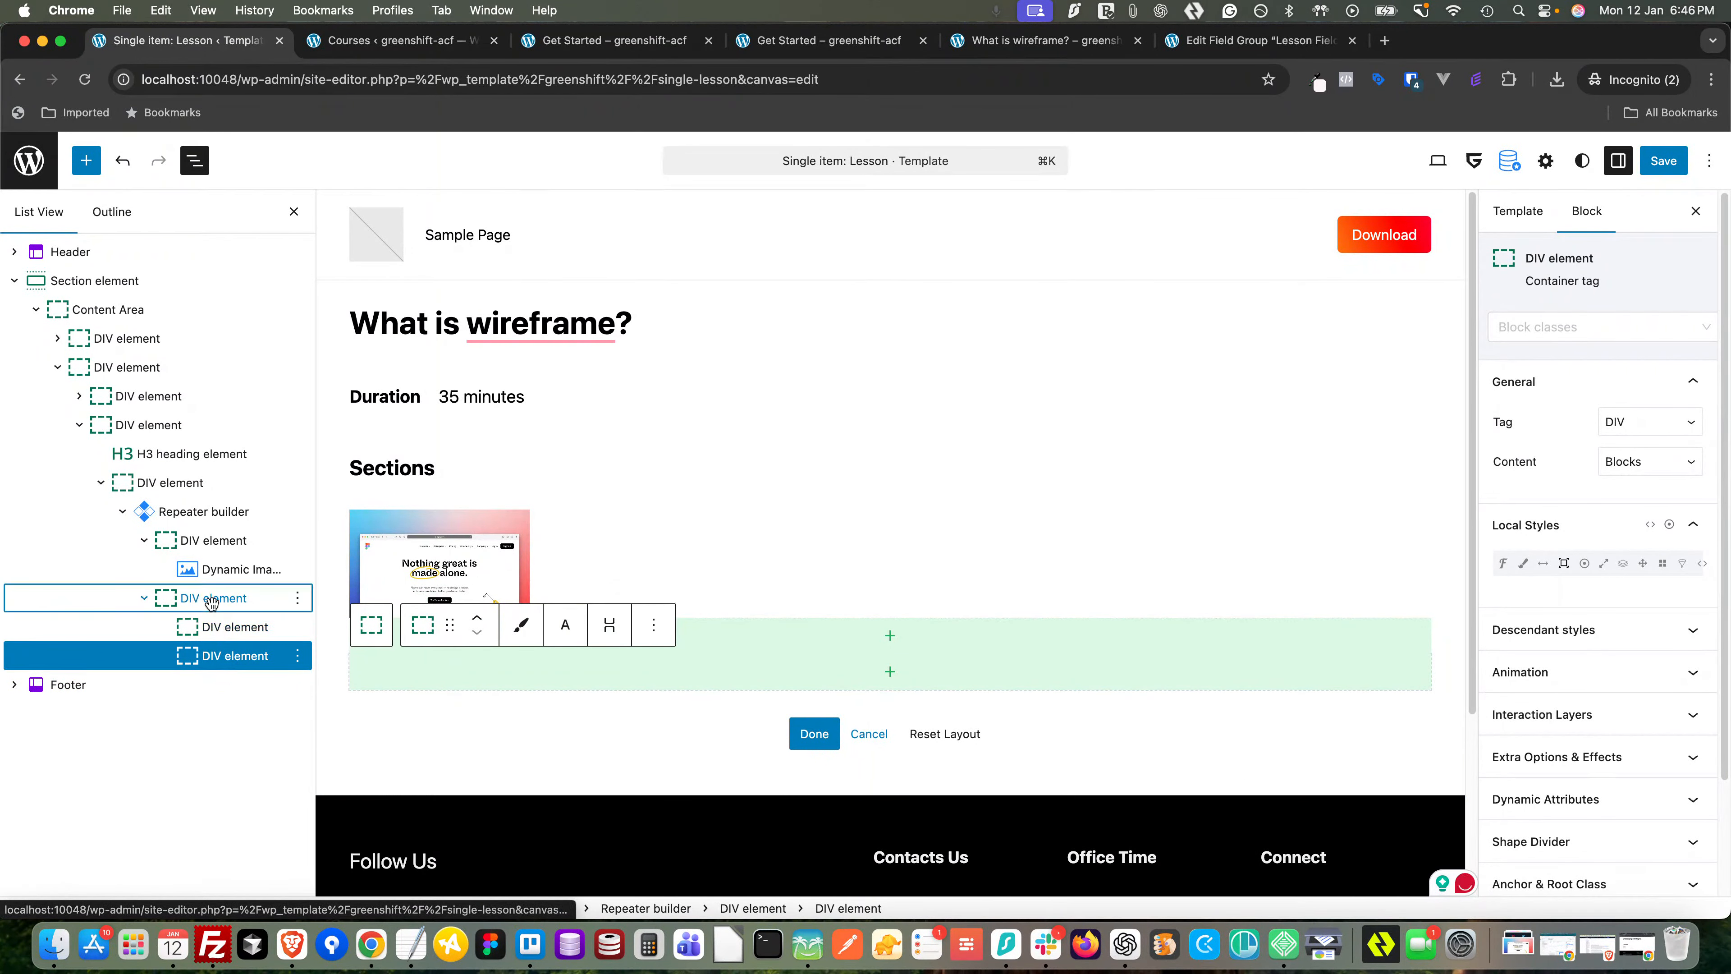
pyautogui.click(144, 540)
pyautogui.click(145, 570)
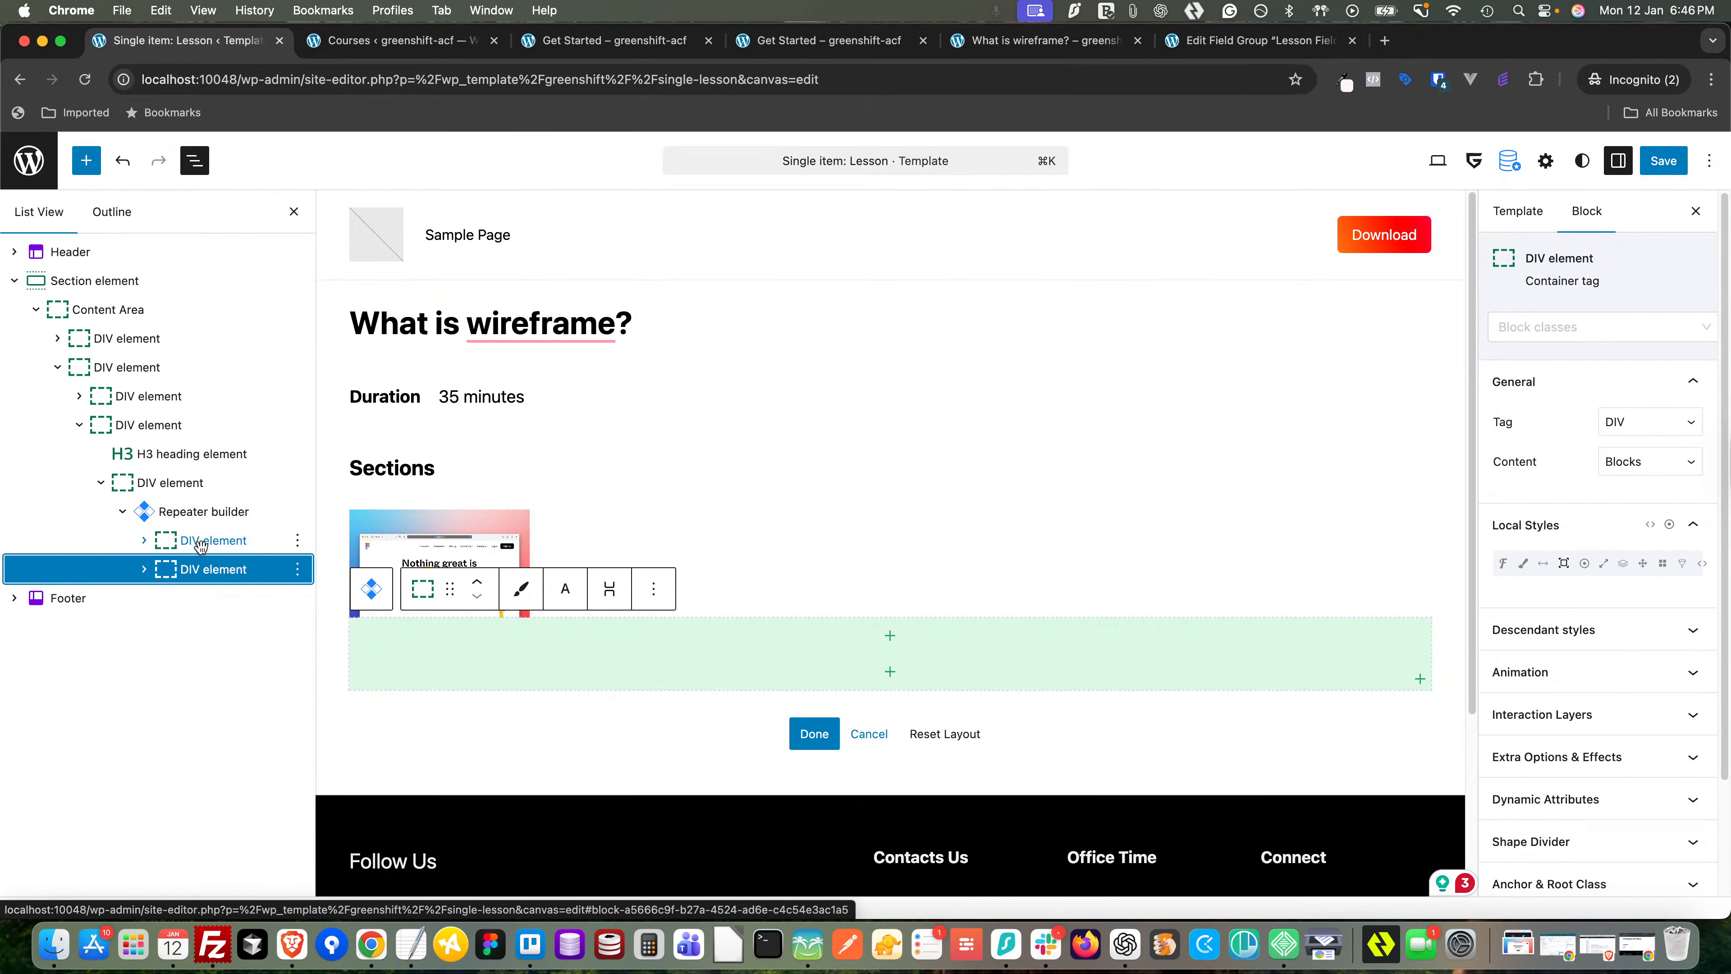
# - Add a wrapper DIV element inside the Repeater builder and nest both existing DIV elements in it
pyautogui.click(210, 514)
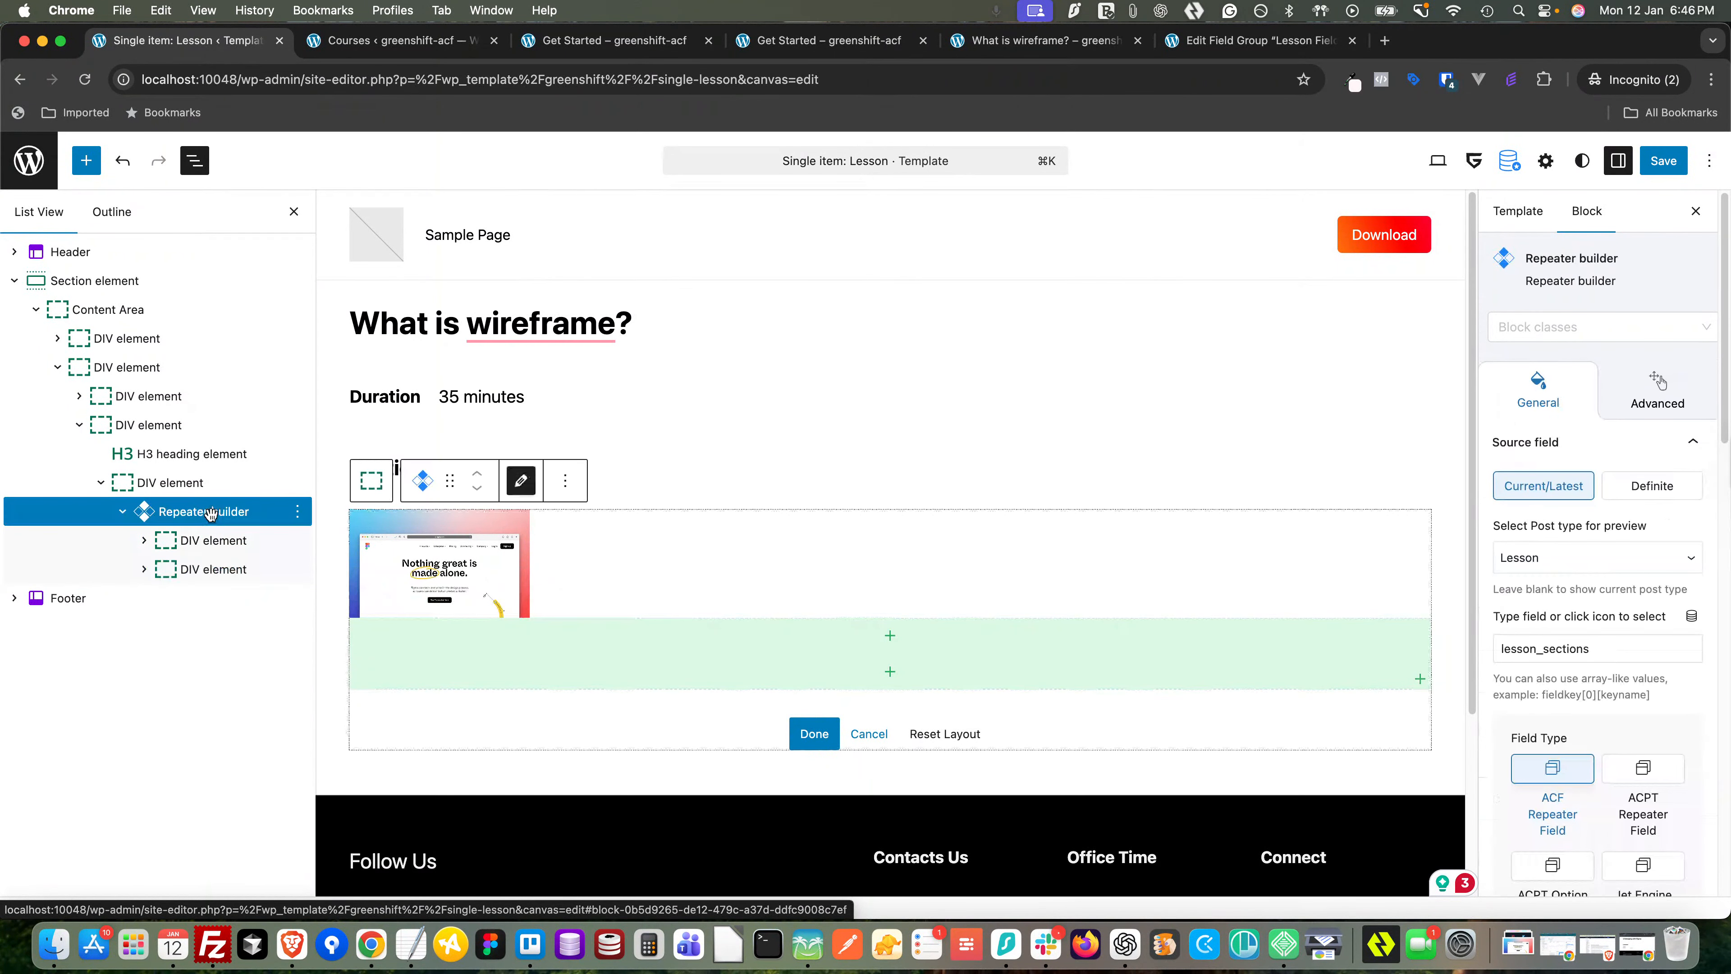
pyautogui.click(1420, 679)
pyautogui.click(1173, 801)
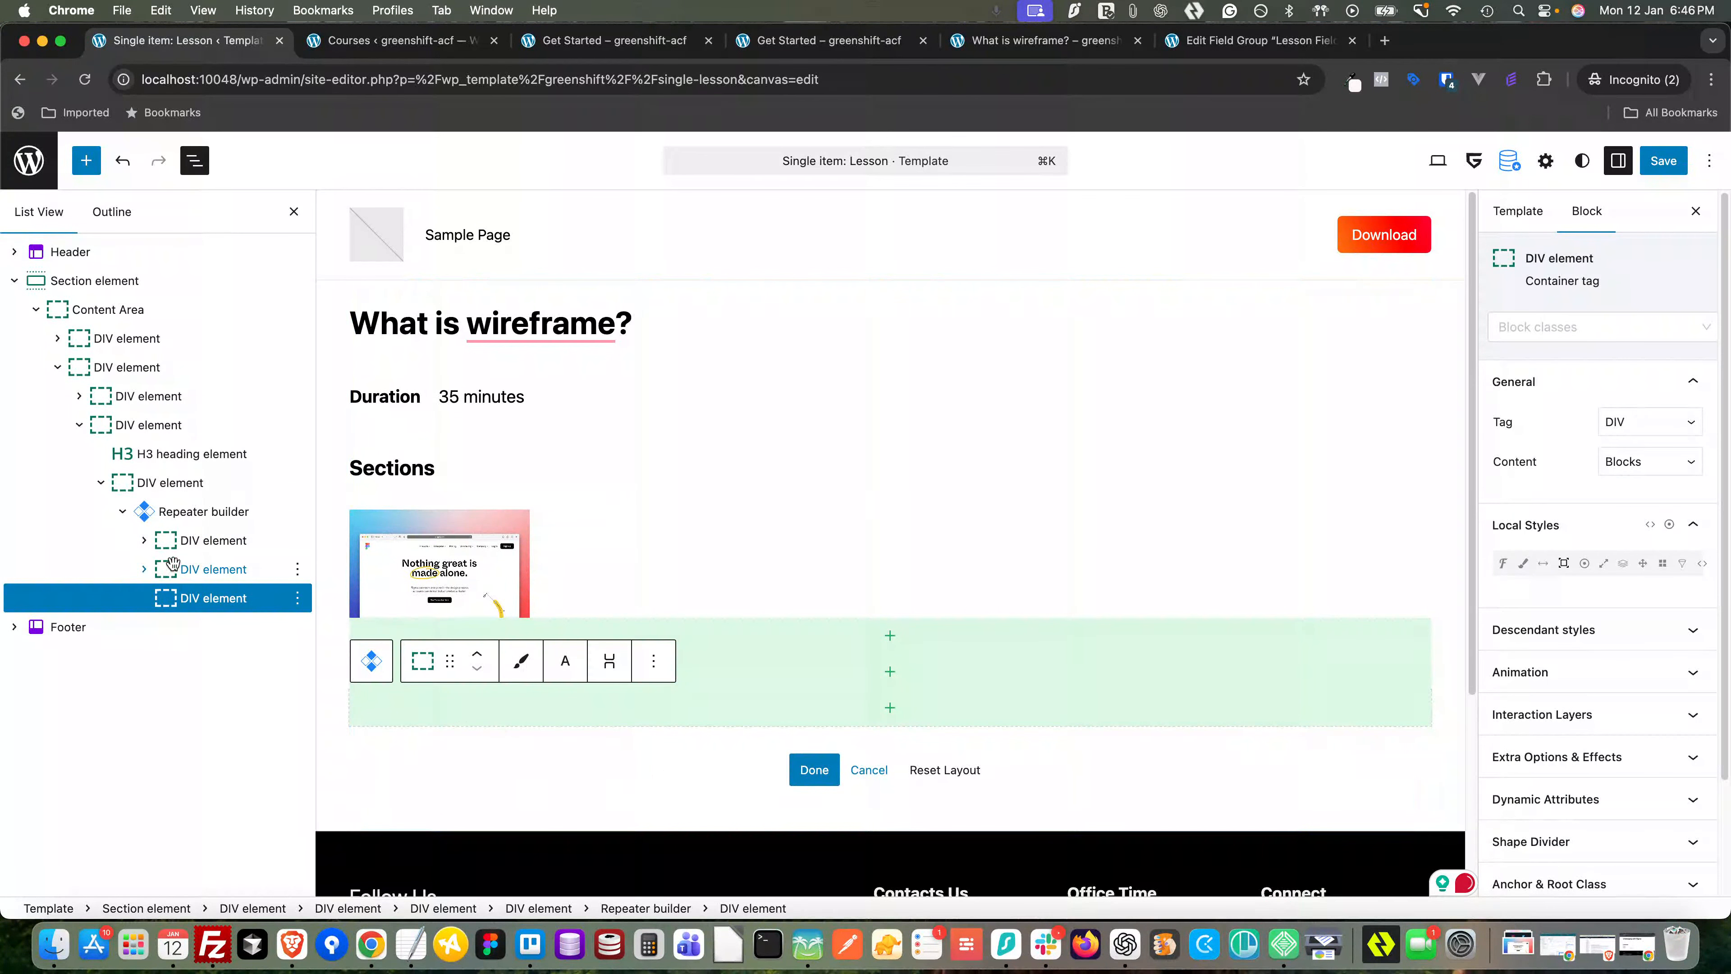
pyautogui.moveTo(183, 549)
pyautogui.mouseDown()
pyautogui.moveTo(222, 605)
pyautogui.moveTo(242, 579)
pyautogui.moveTo(182, 546)
pyautogui.moveTo(199, 580)
pyautogui.moveTo(214, 550)
pyautogui.mouseUp()
pyautogui.click(144, 540)
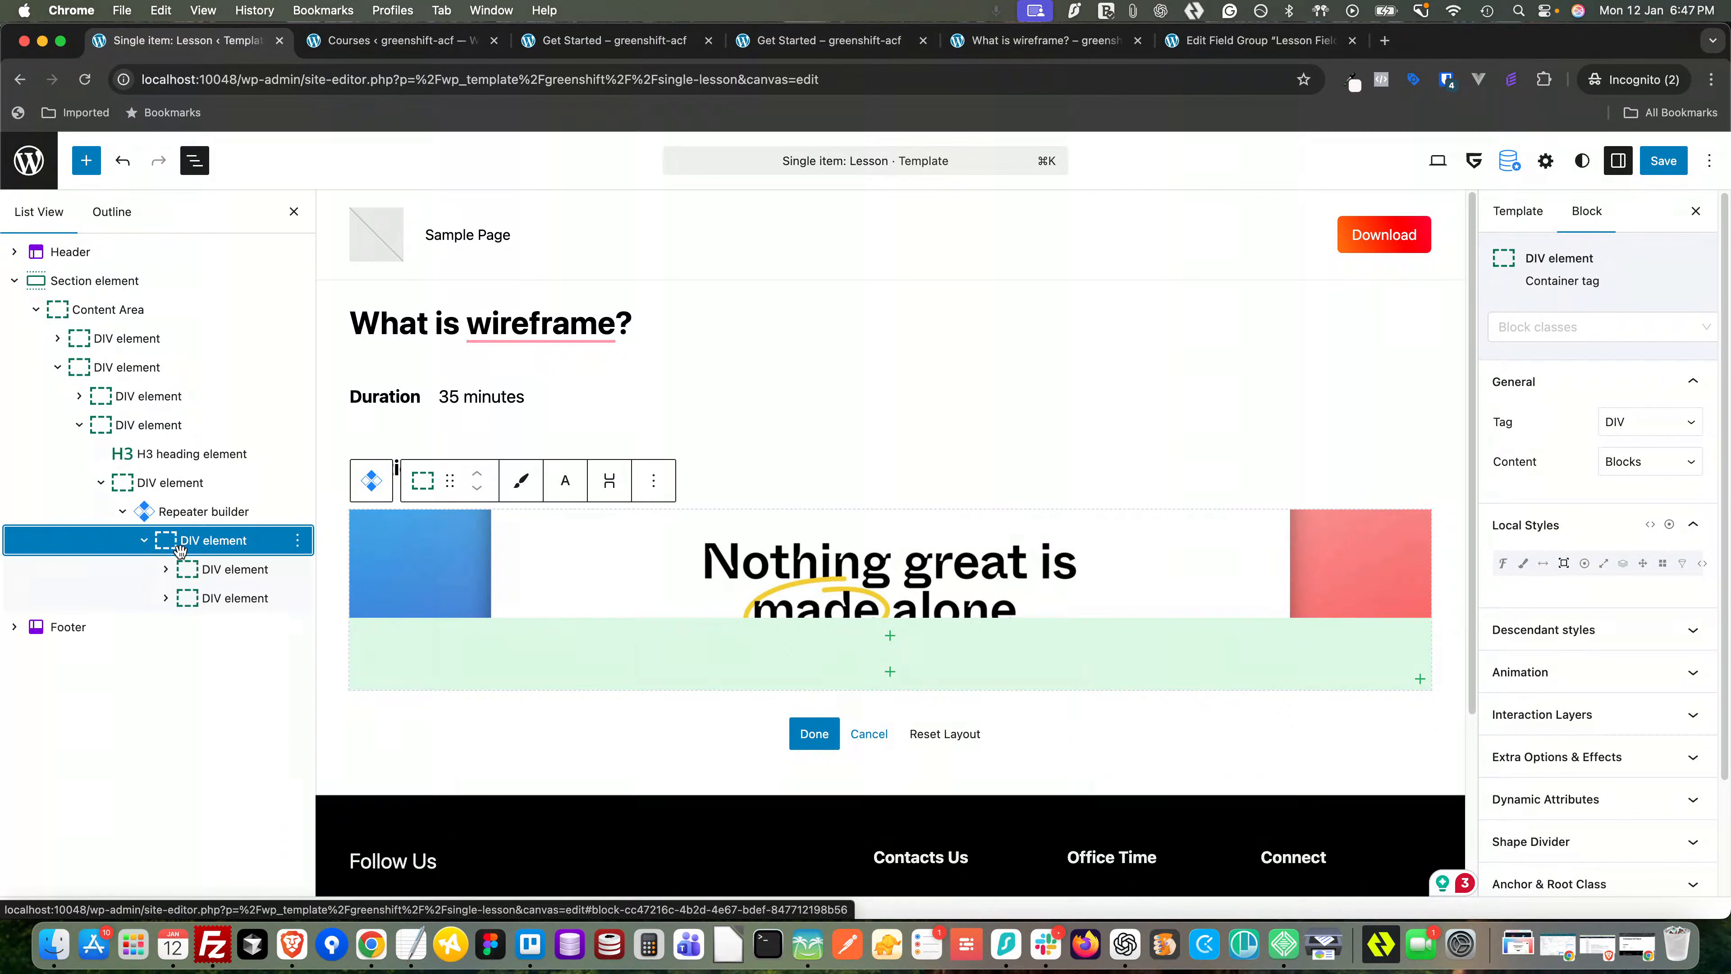
# - Set the section thumbnail's width to 200 px again through the Dynamic Image's lesson-sections_thumb class
pyautogui.click(198, 566)
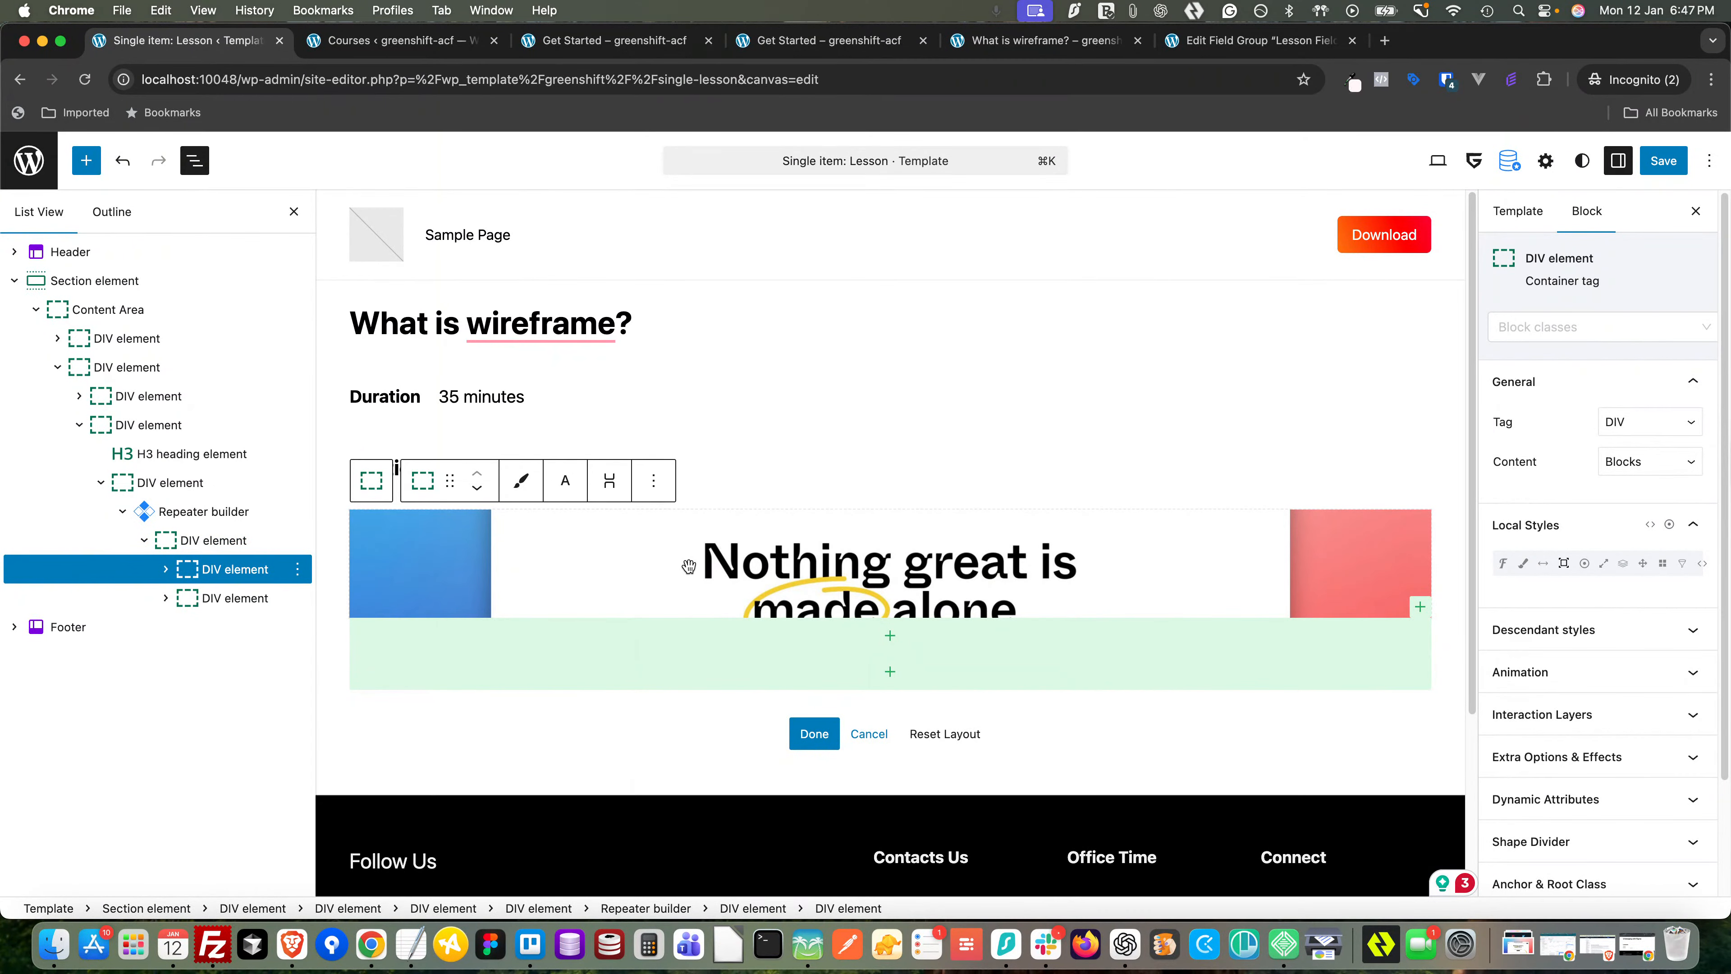
pyautogui.click(165, 570)
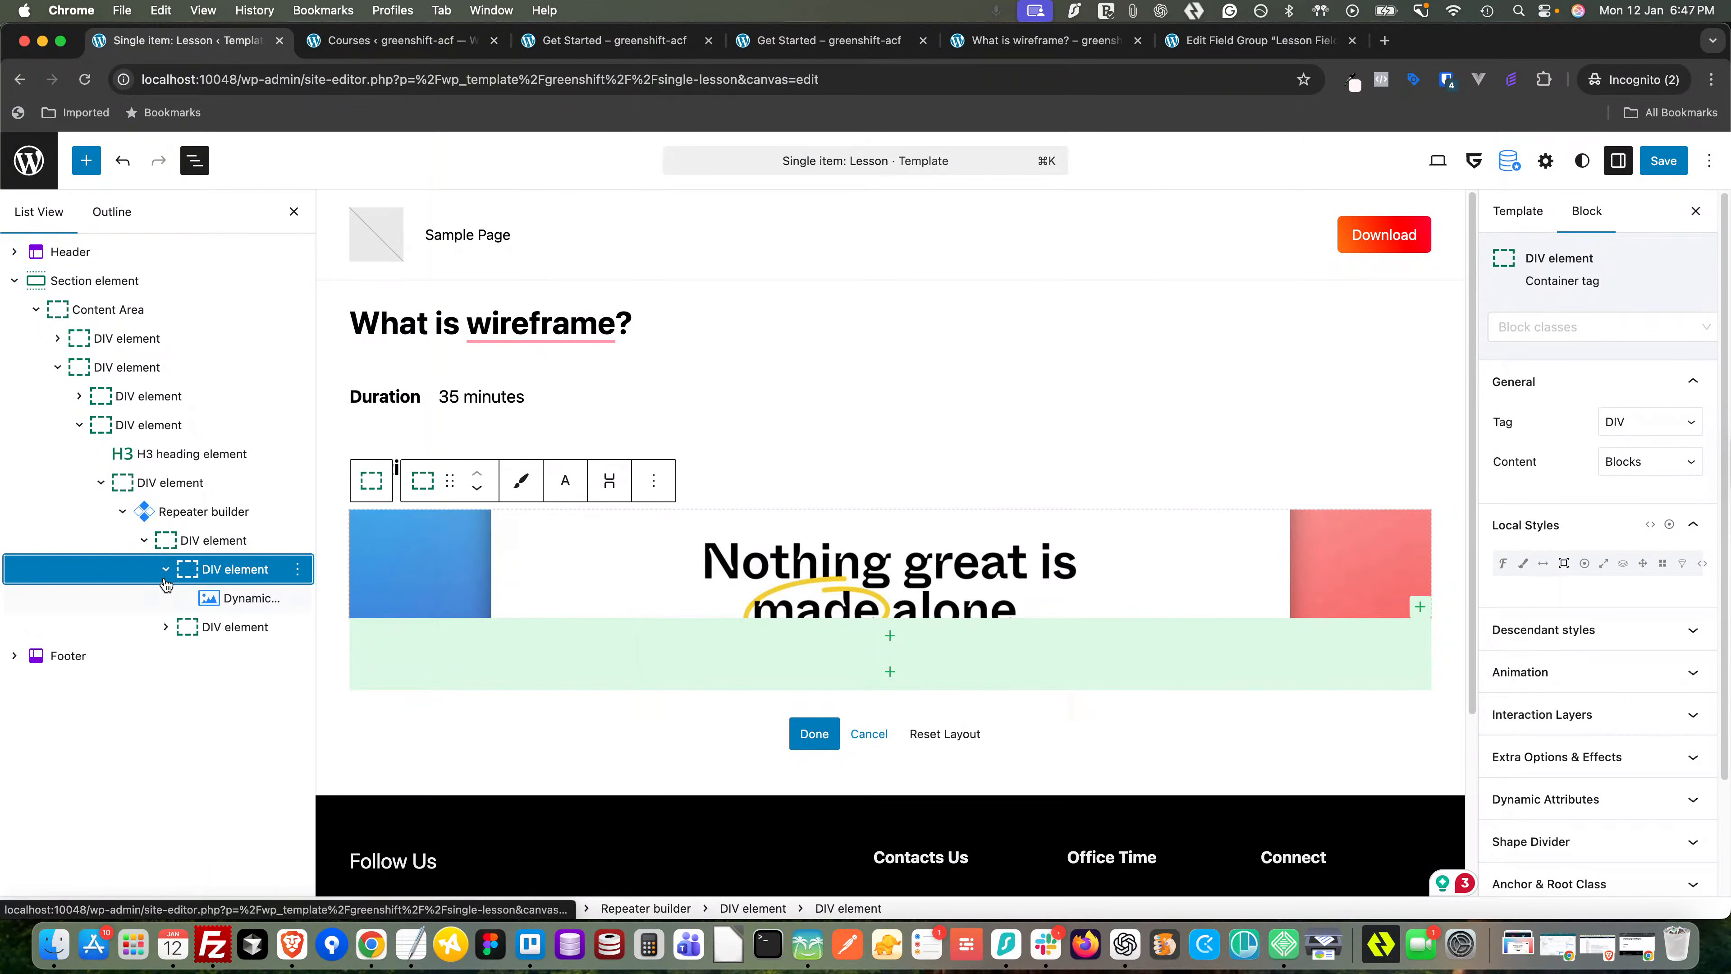
pyautogui.click(236, 599)
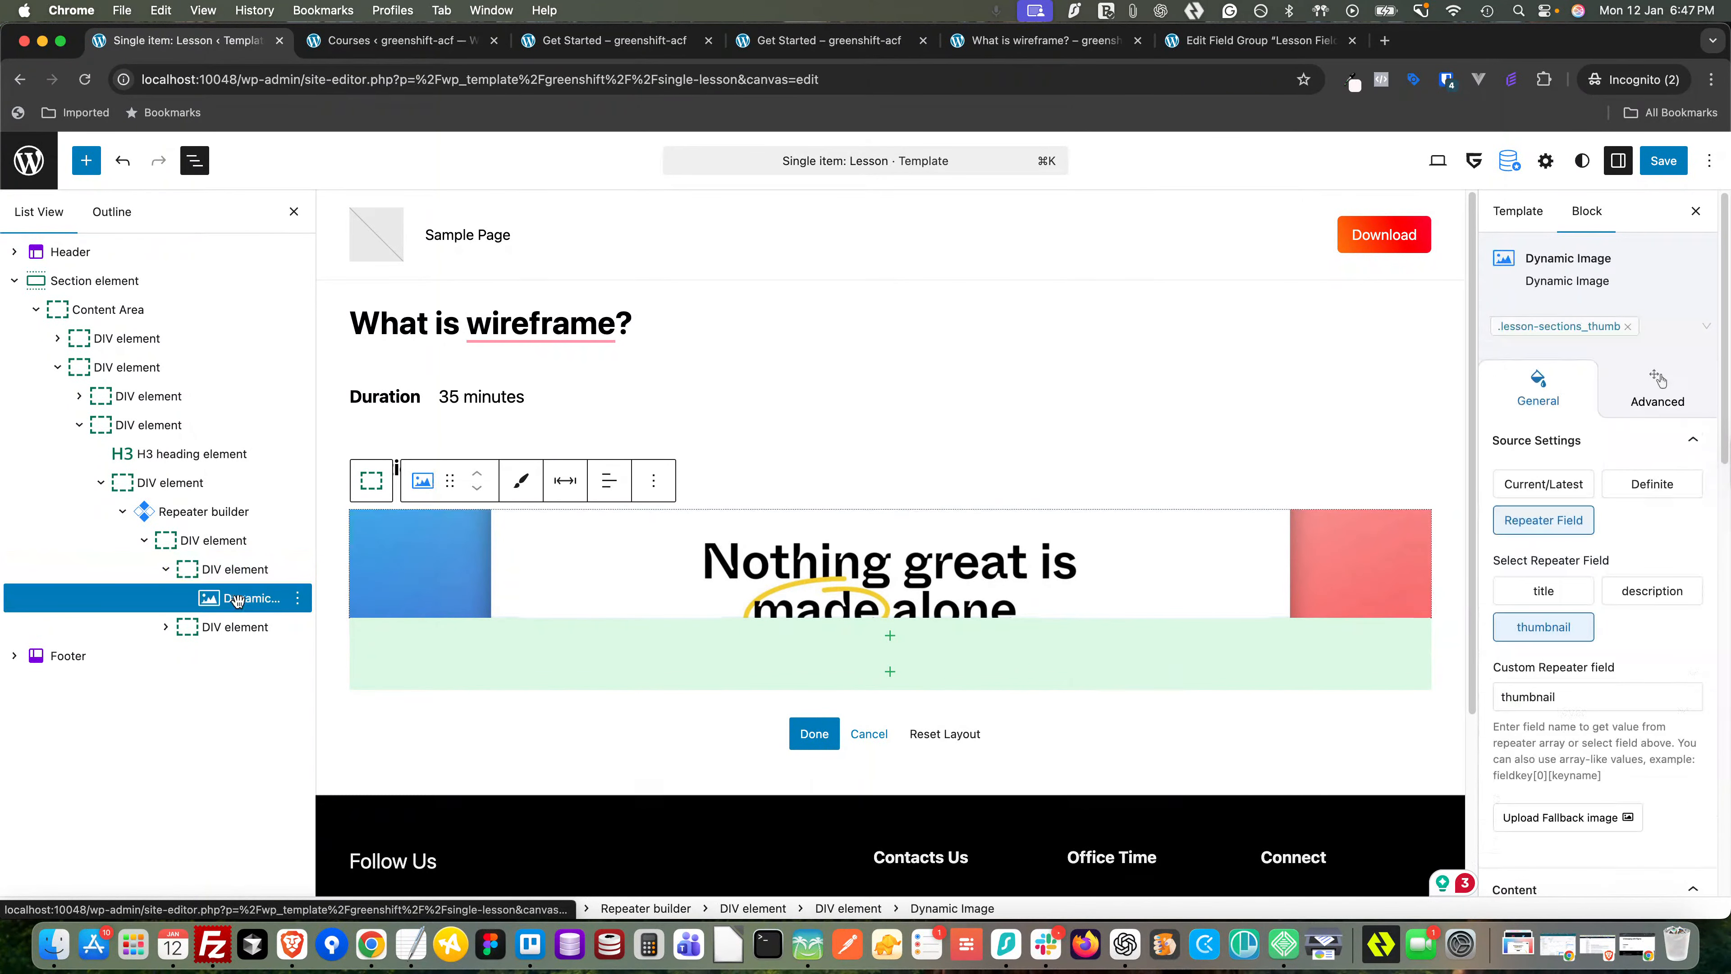
pyautogui.click(1580, 316)
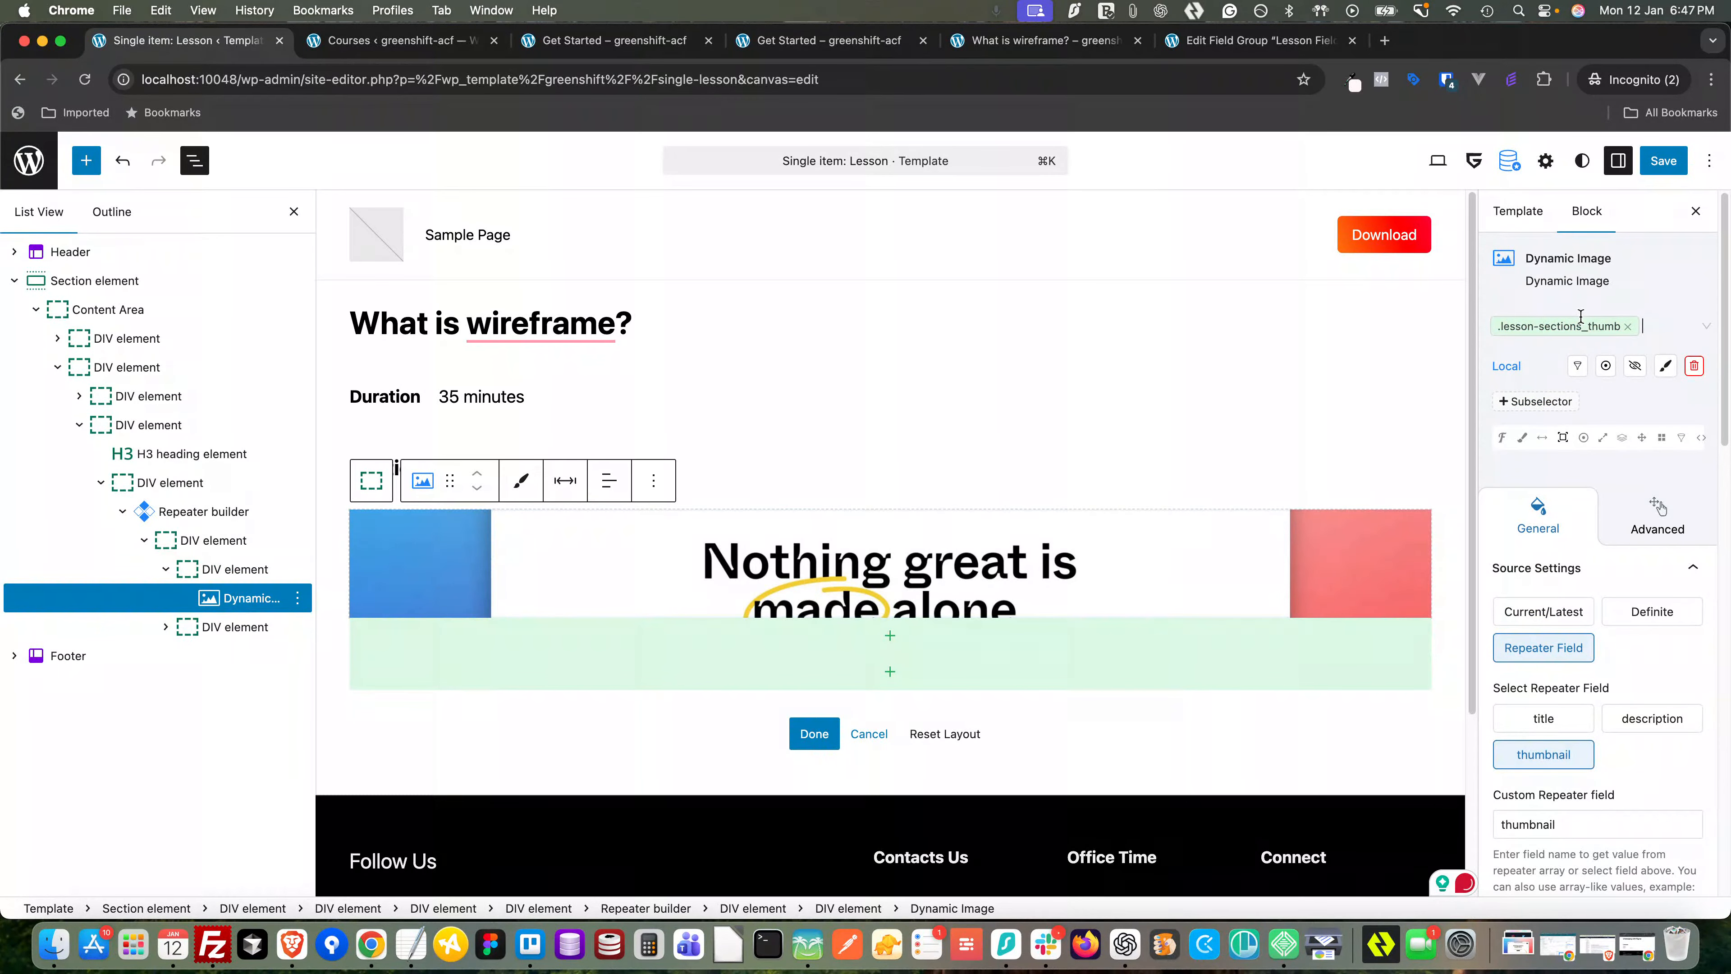
pyautogui.click(1602, 440)
pyautogui.click(1583, 549)
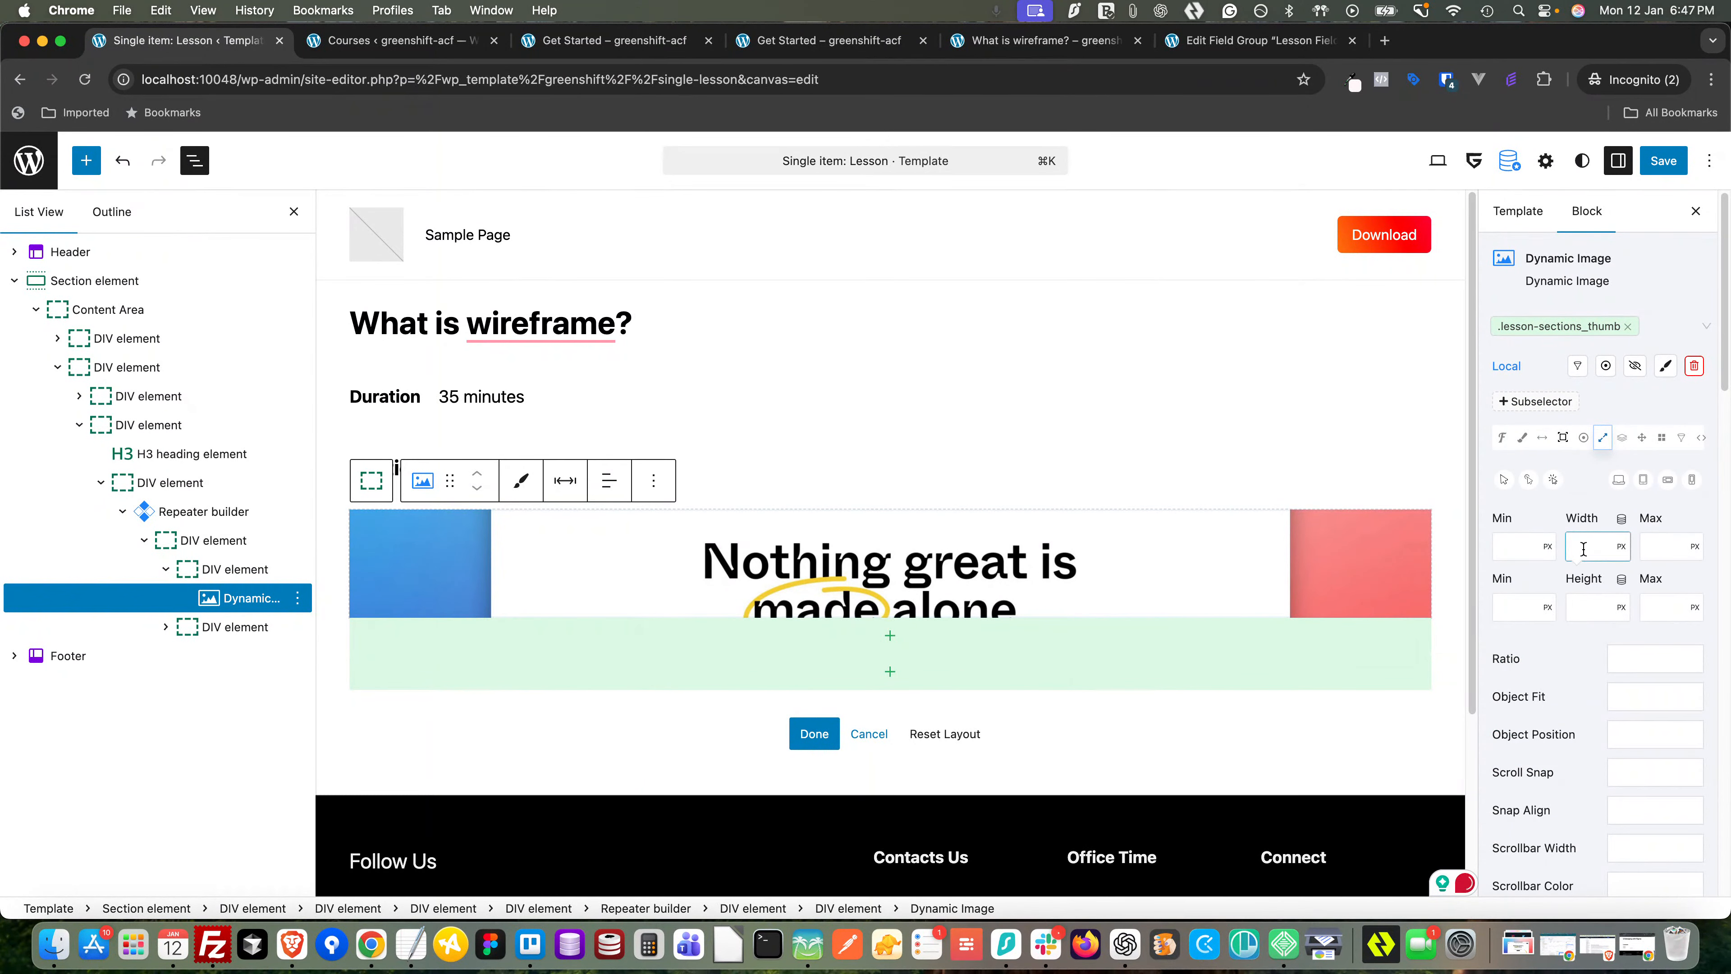
pyautogui.write('200')
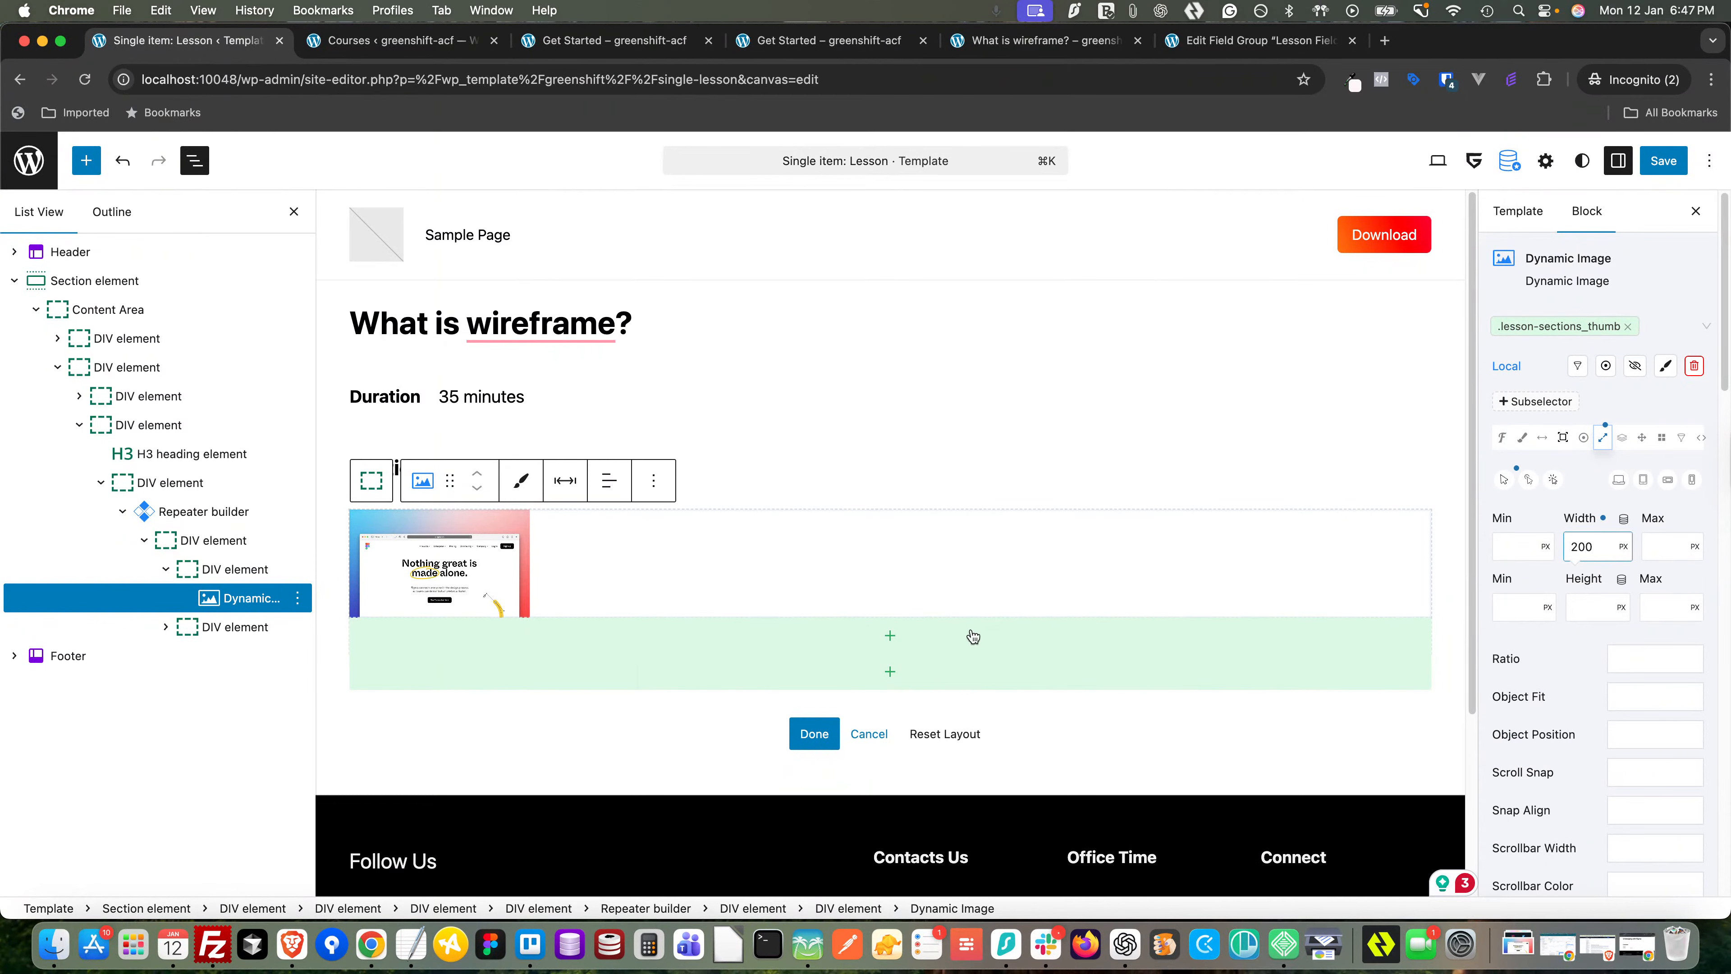
# - Change the first DIV element in the wrapper's second column to an H4 tag with Text content
pyautogui.click(165, 626)
pyautogui.click(240, 656)
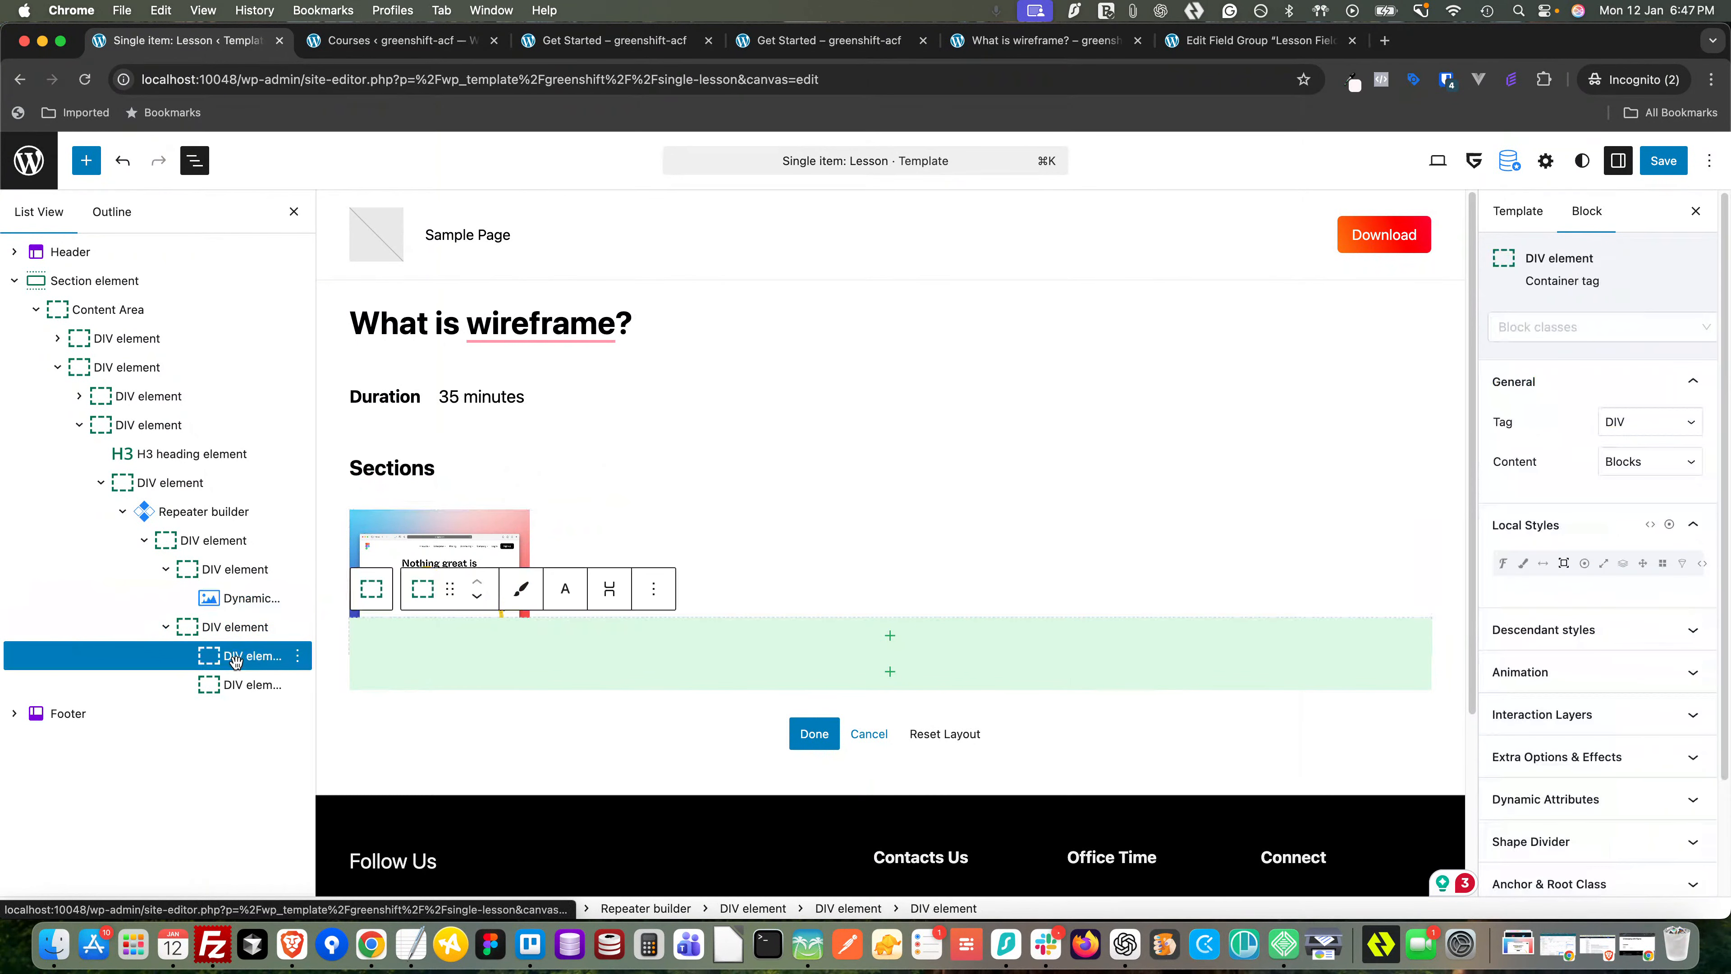
pyautogui.click(1626, 425)
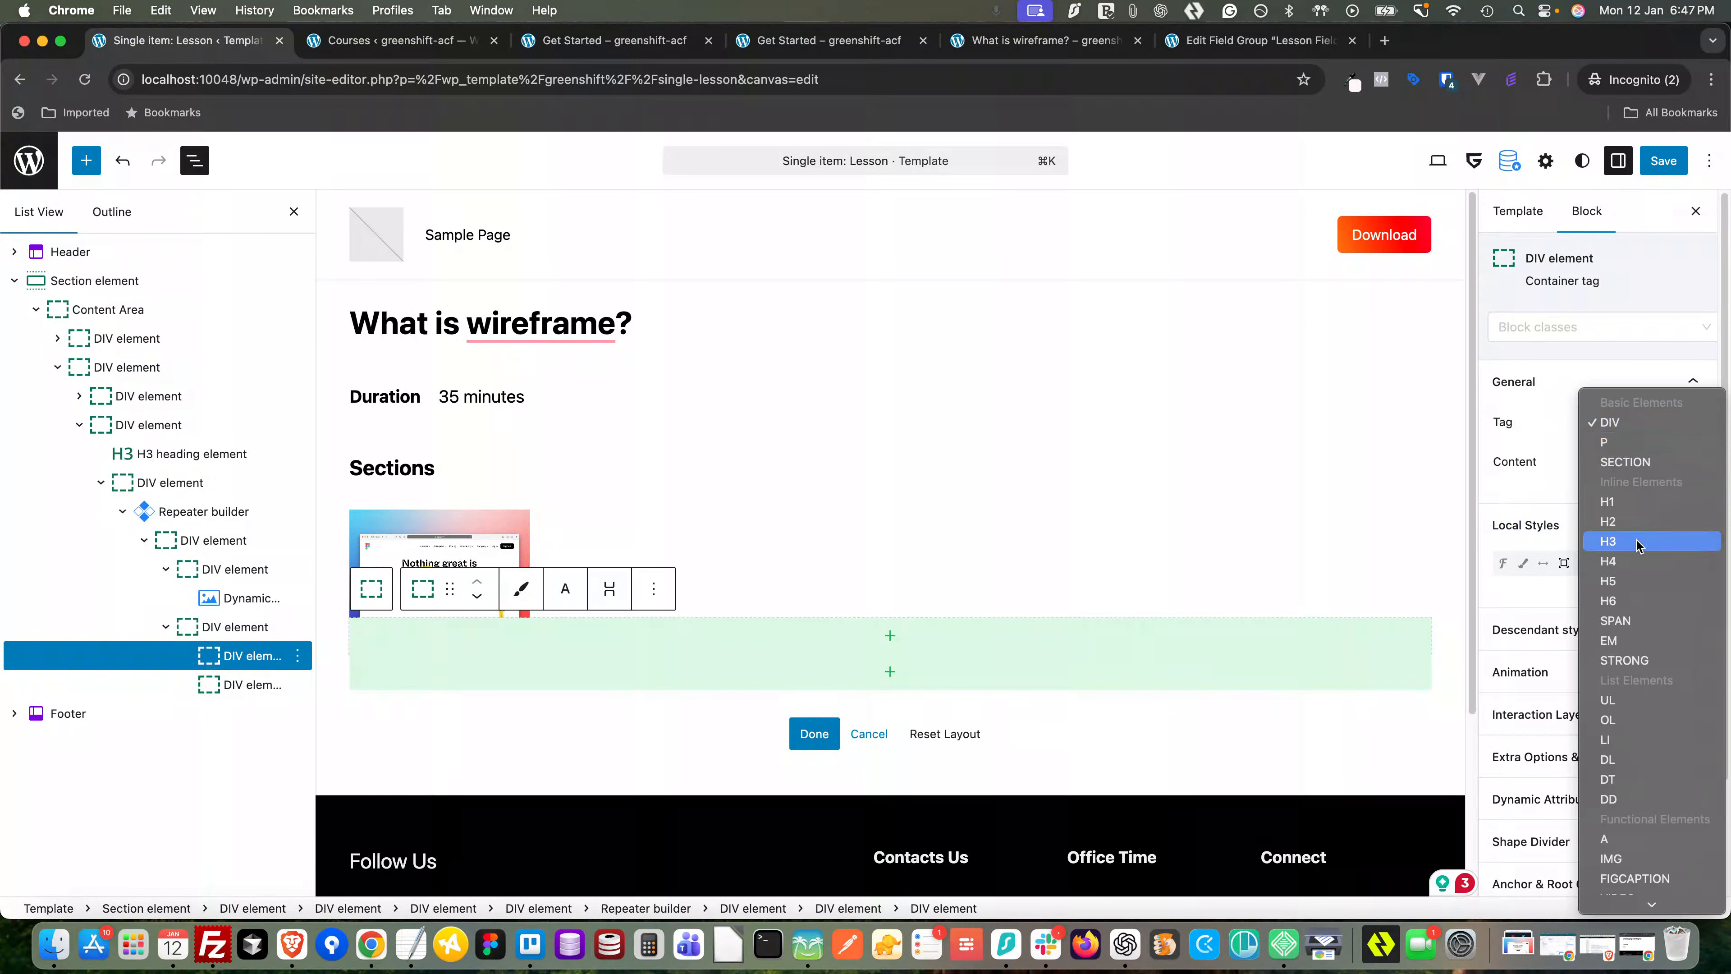
pyautogui.click(1632, 561)
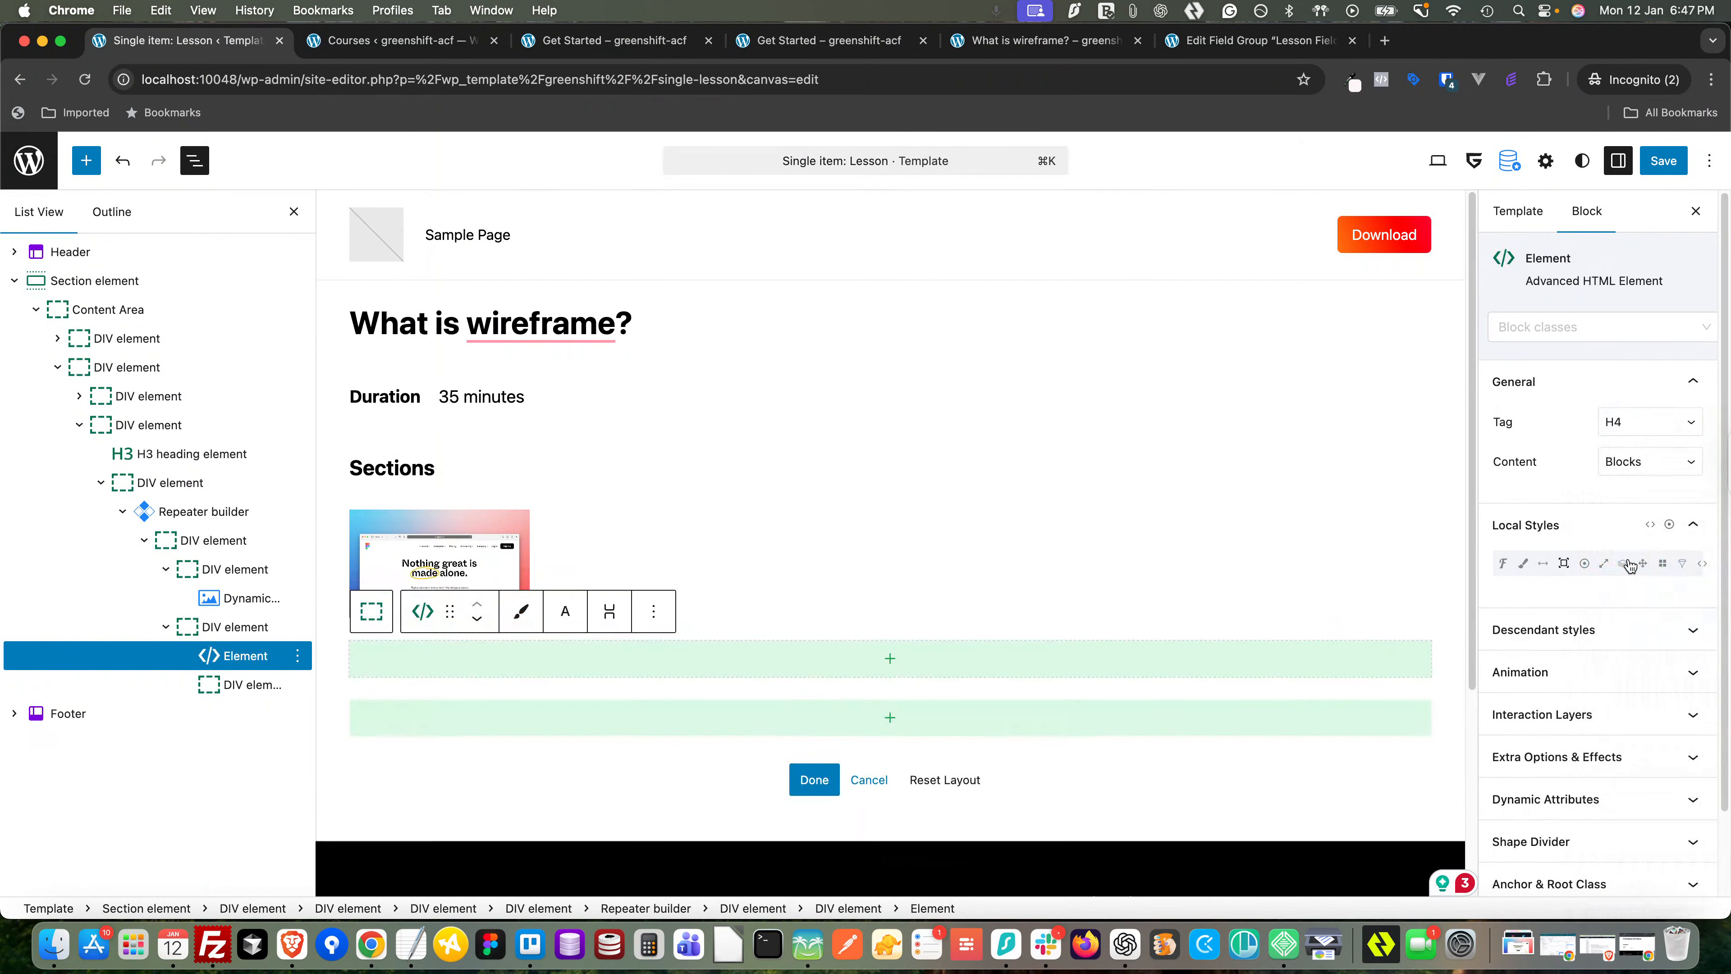
pyautogui.click(1623, 462)
pyautogui.click(1598, 422)
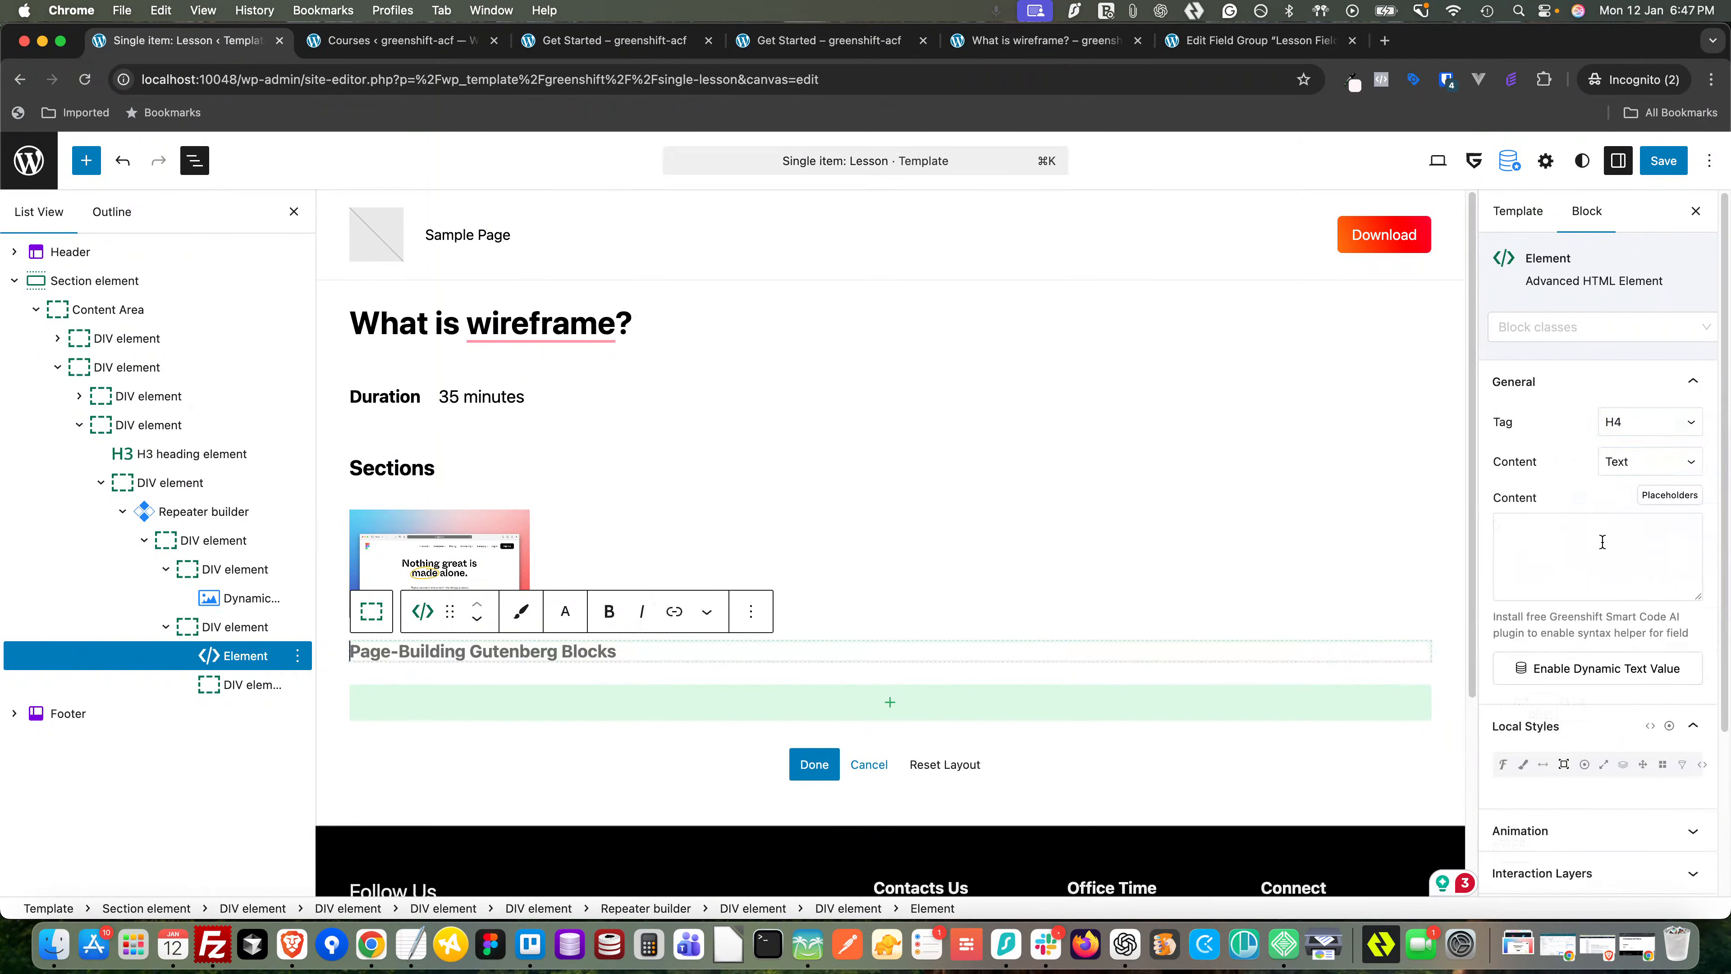
# - Enable a dynamic text value on the H4 element and source it from the repeater's title field
pyautogui.click(1581, 668)
pyautogui.scroll(-5, 1679, 744)
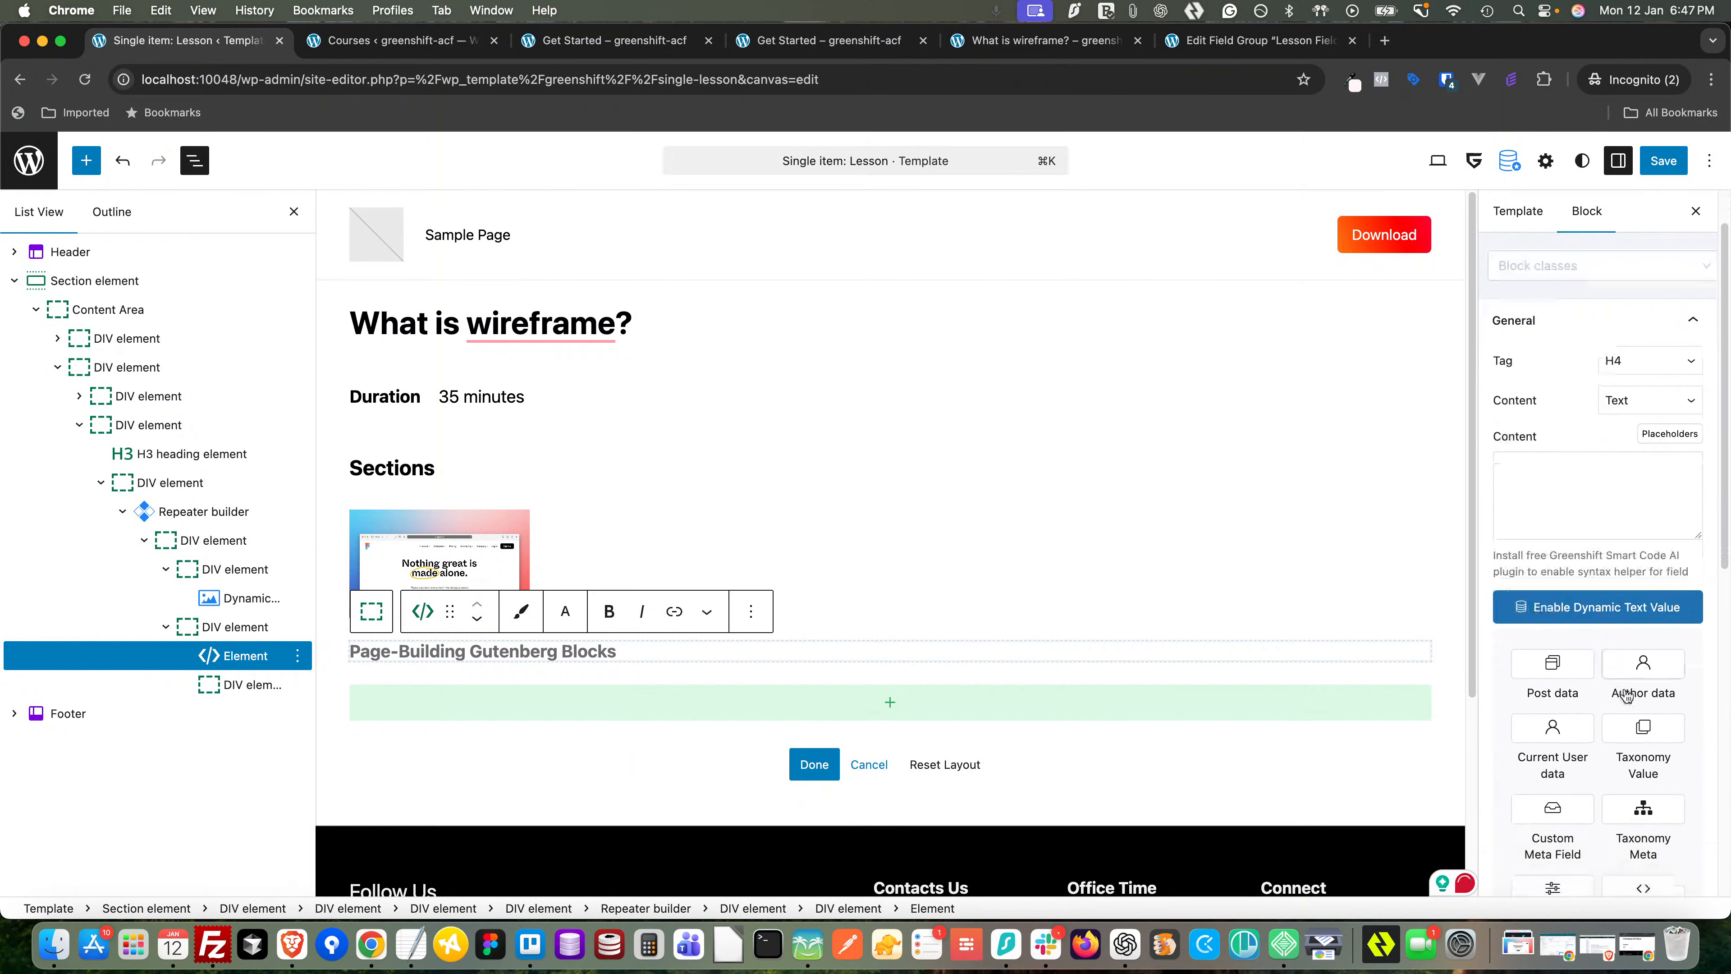
pyautogui.click(1641, 625)
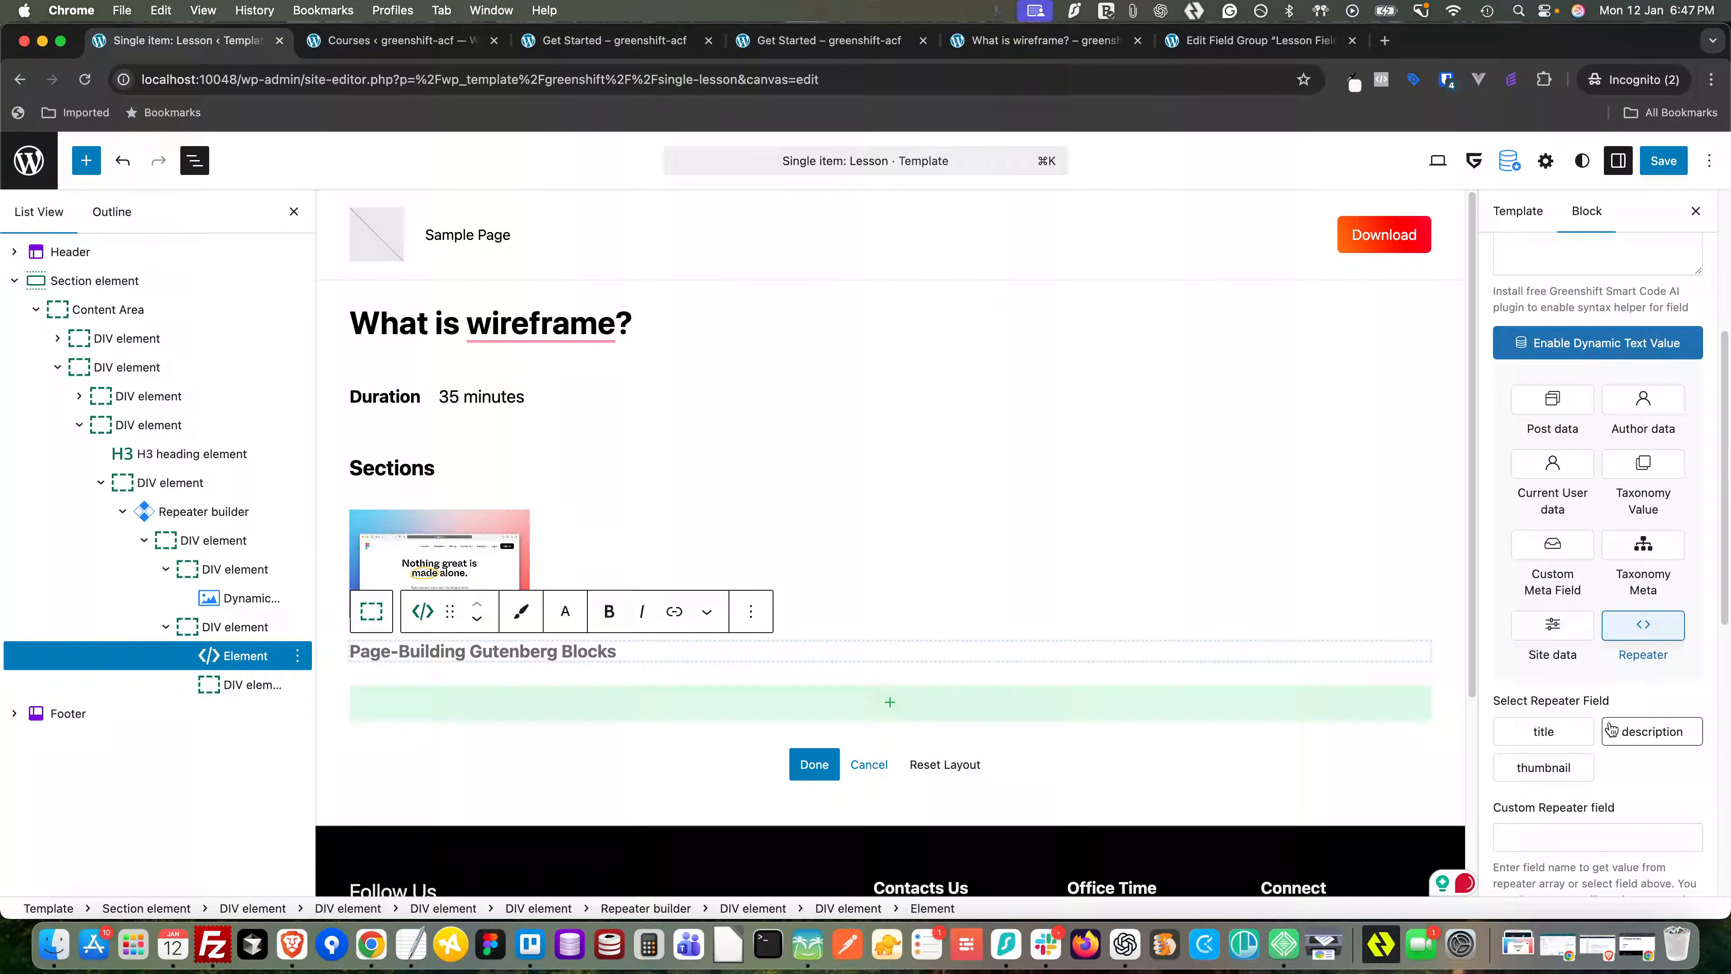
pyautogui.click(1557, 733)
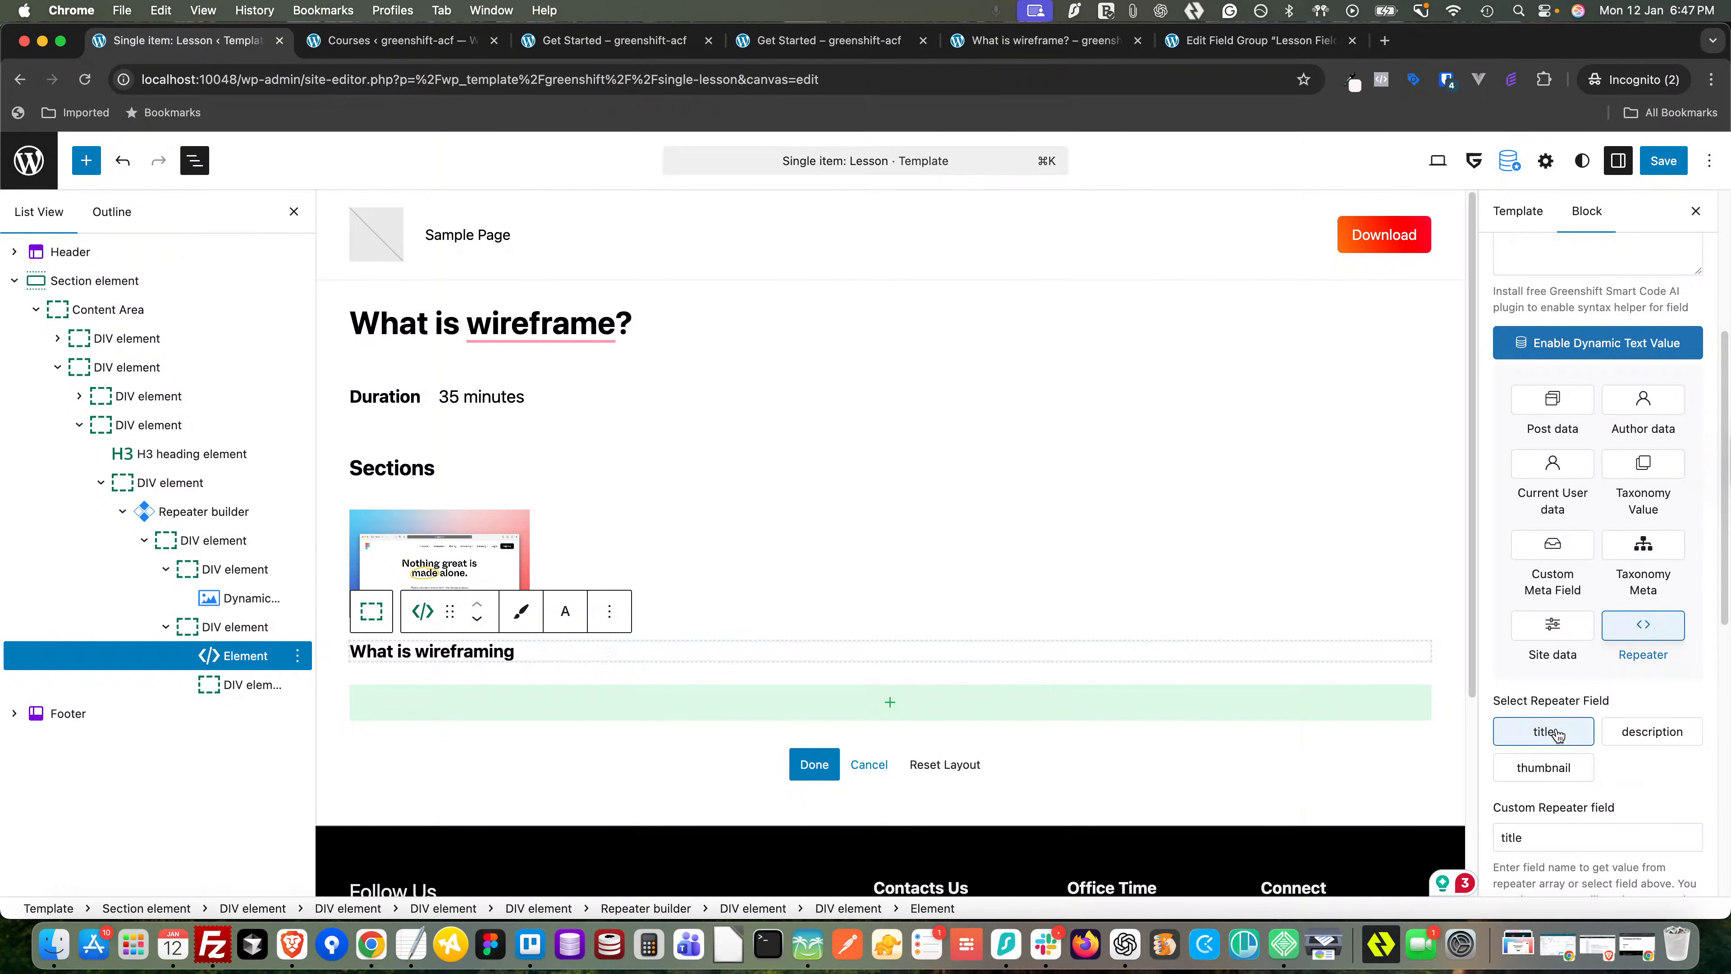
# - Change the DIV element below the H4 element to a P tag with Text content
pyautogui.click(242, 685)
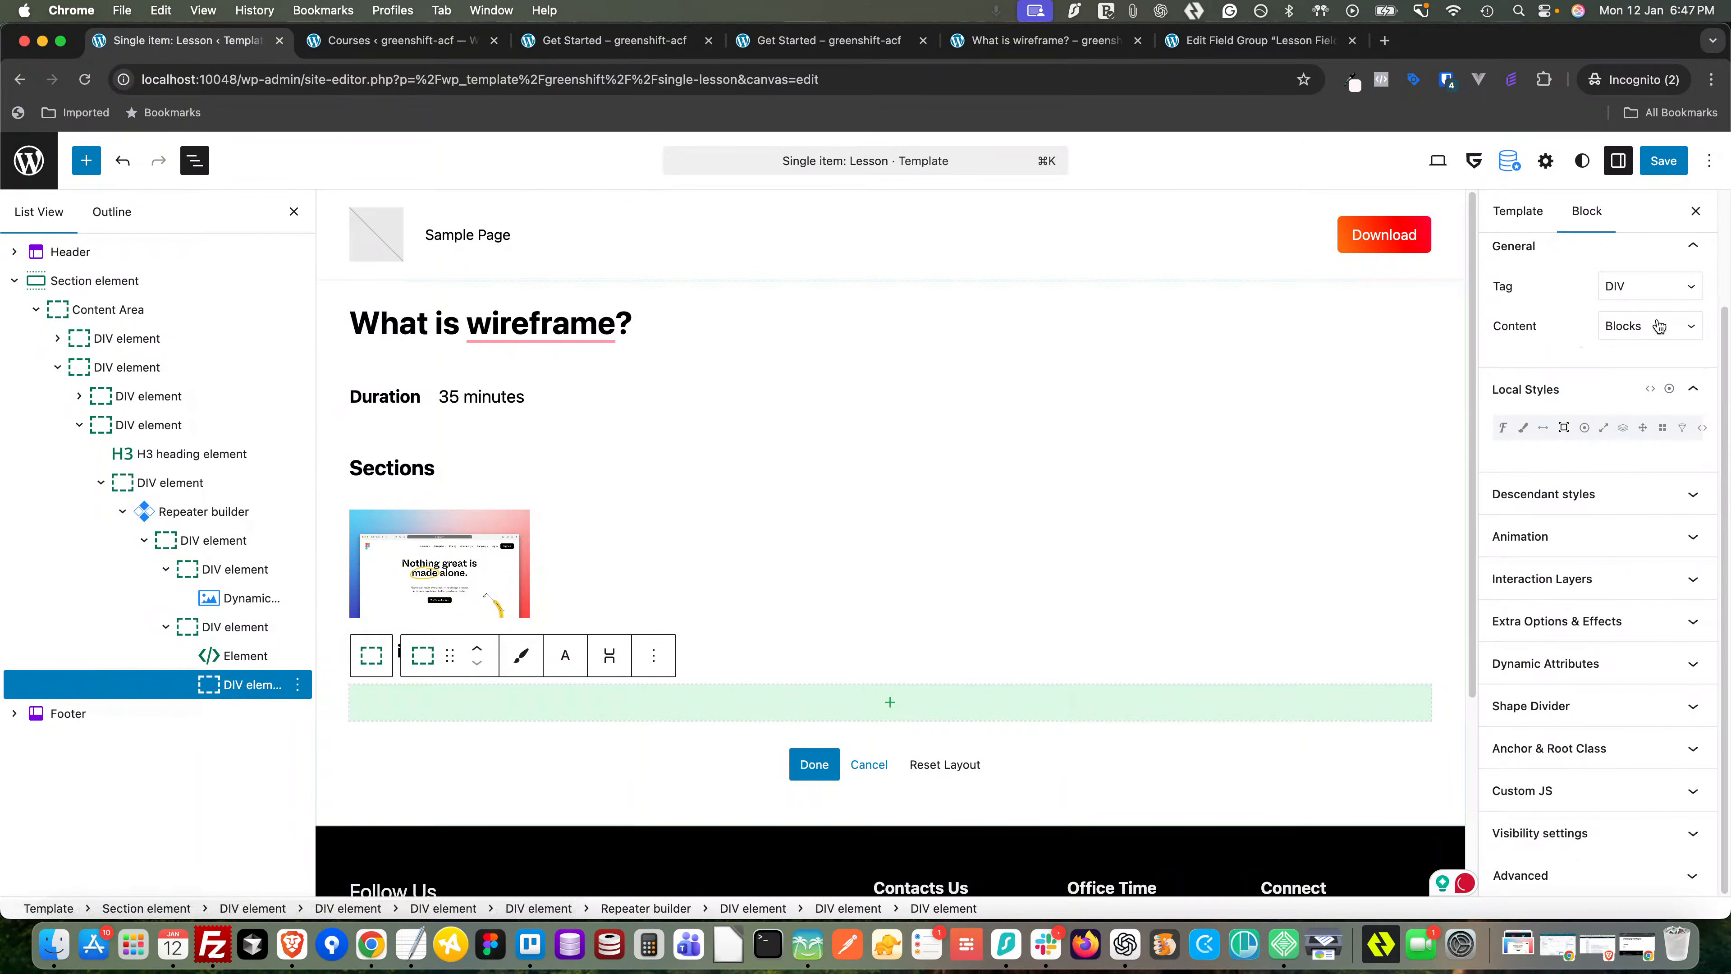
pyautogui.click(1655, 290)
pyautogui.click(1623, 307)
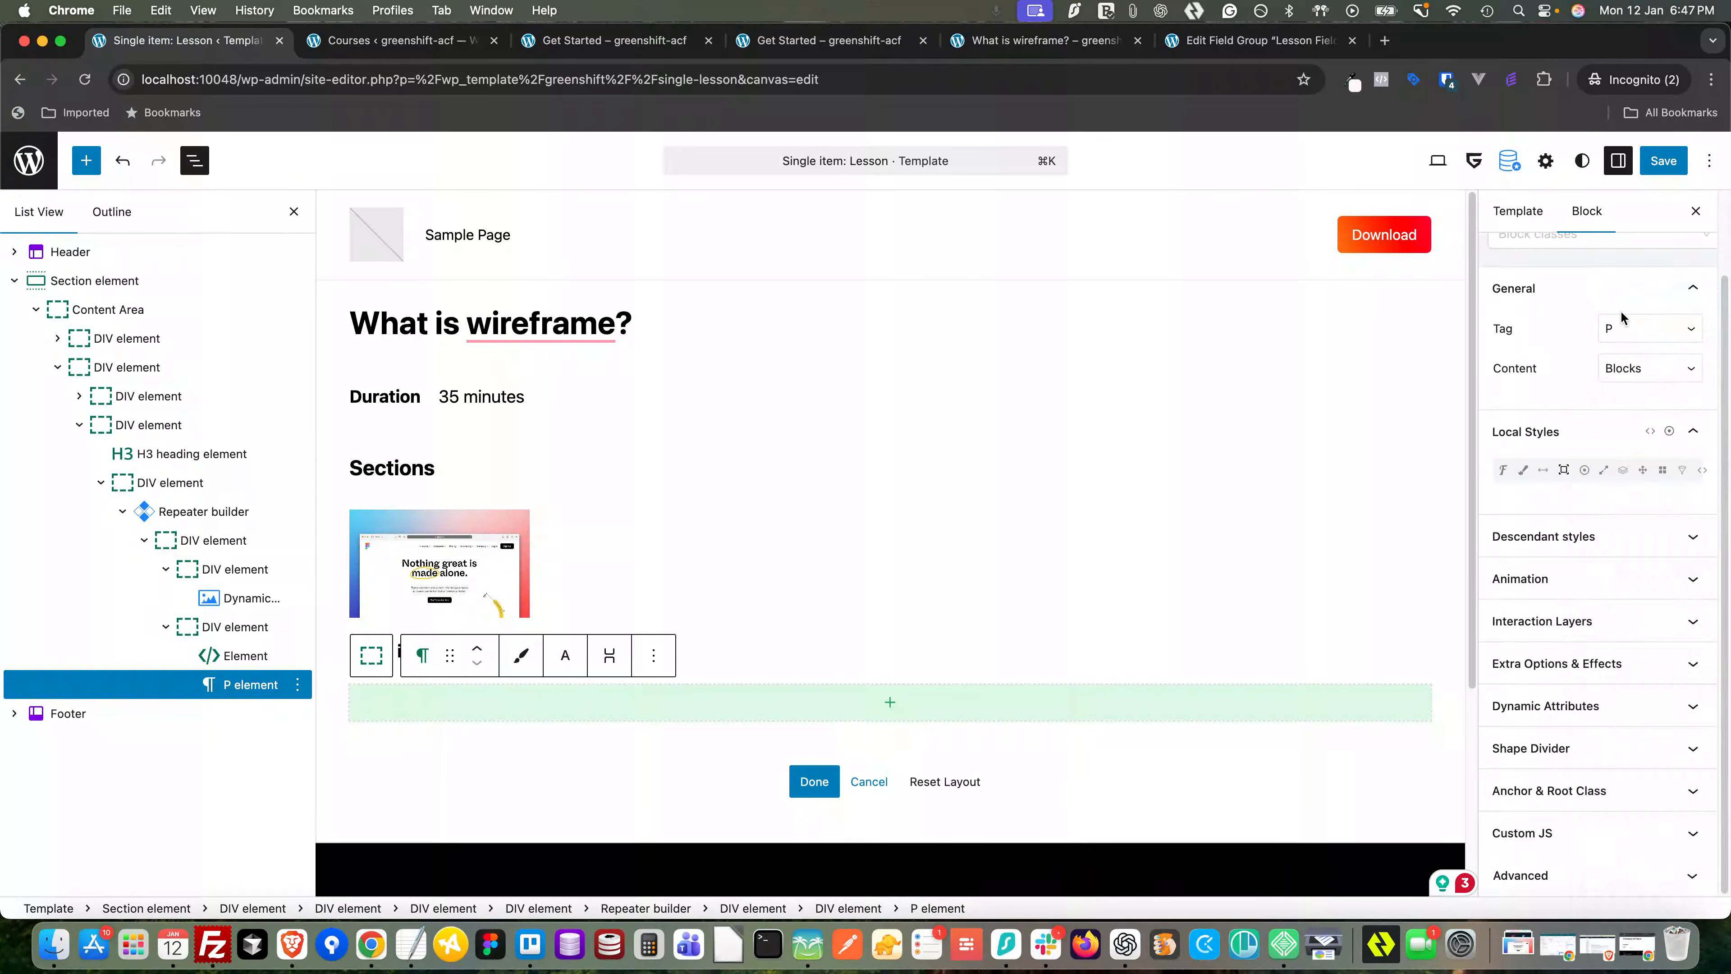
pyautogui.click(1630, 361)
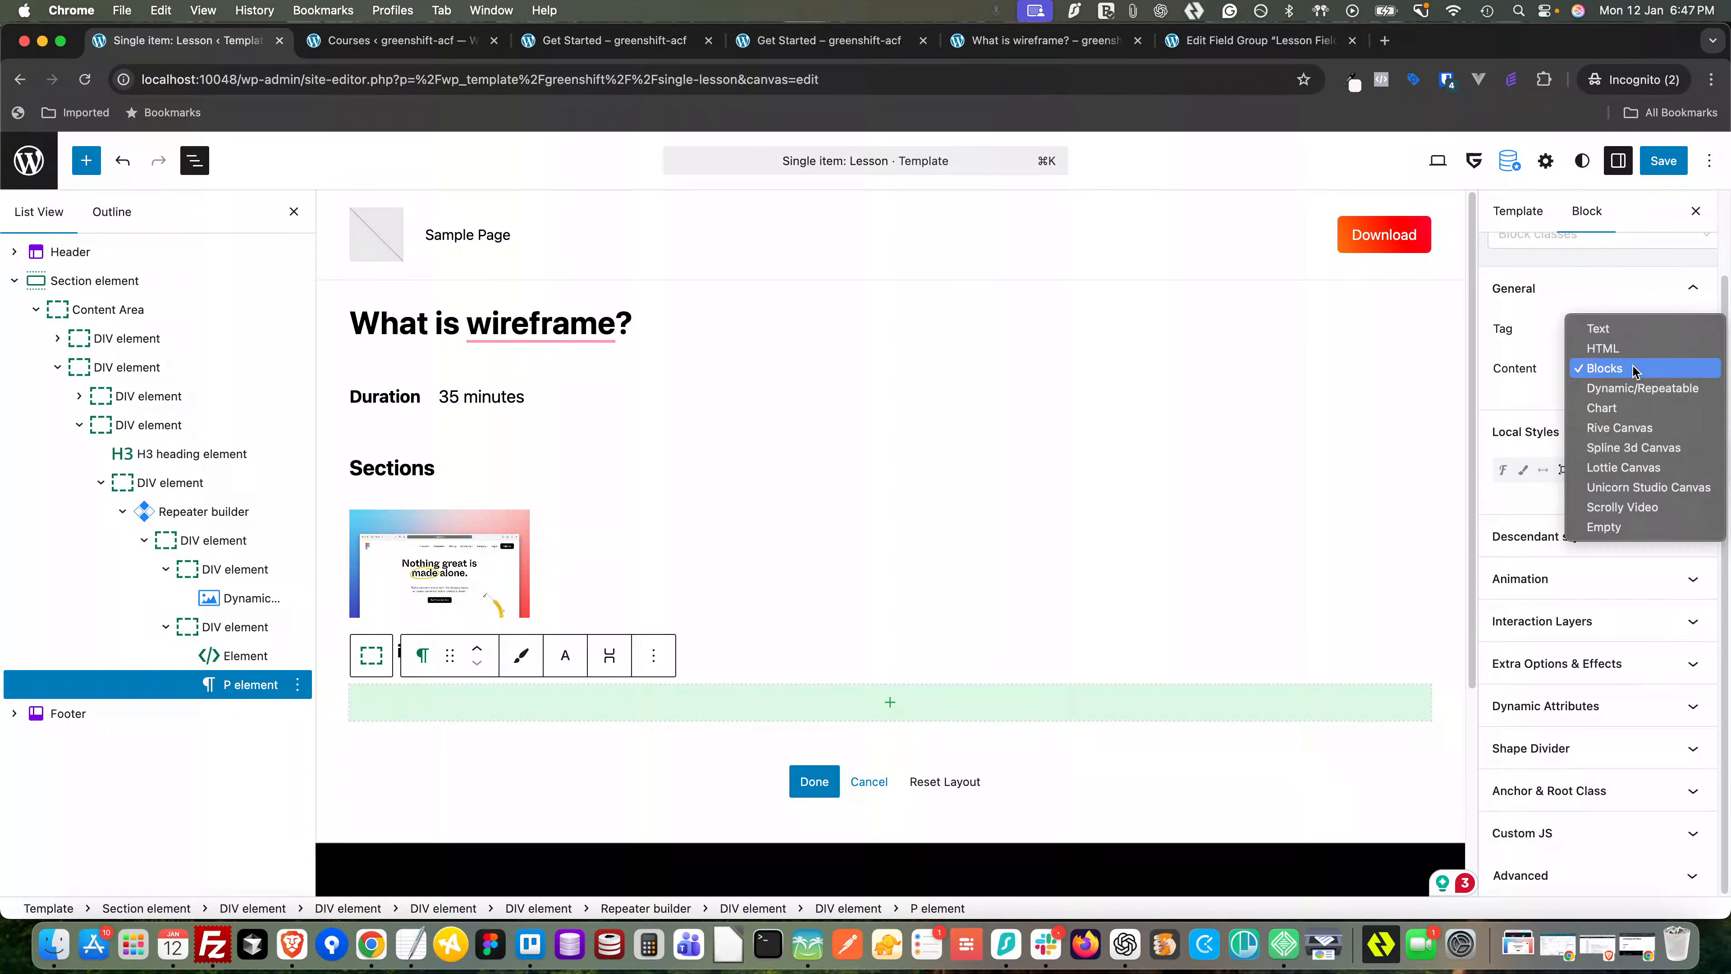
pyautogui.click(1616, 331)
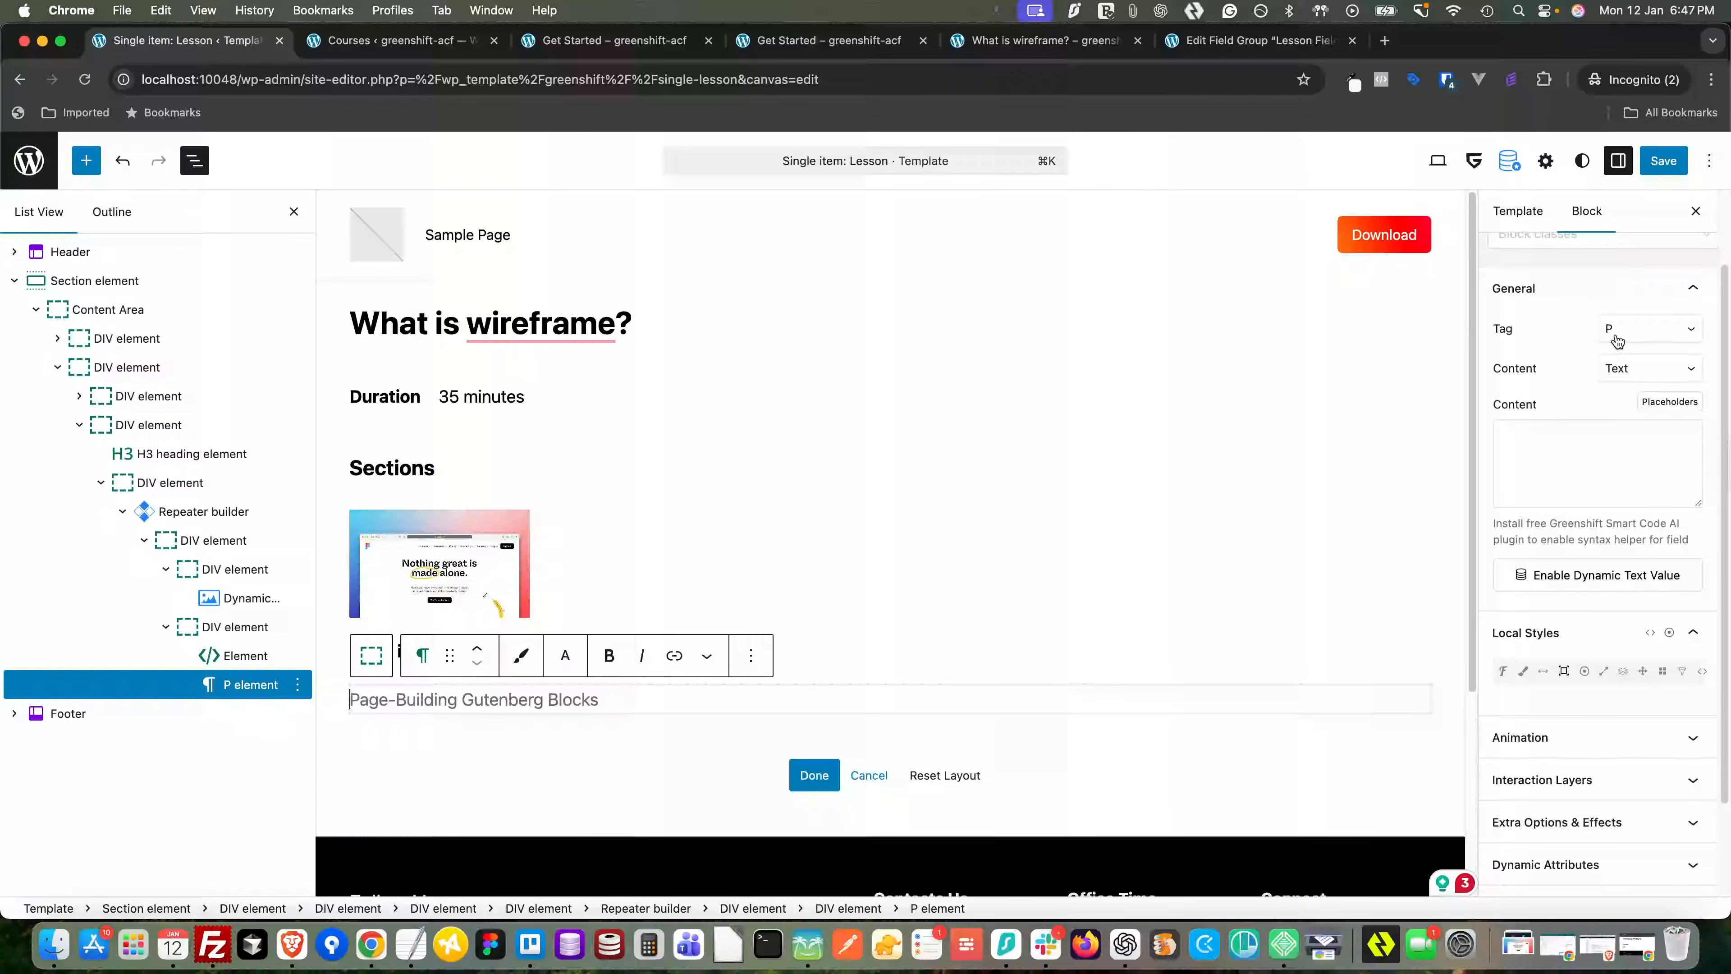
# - Enable a dynamic text value on the P element and source it from the repeater's description field
pyautogui.click(1589, 576)
pyautogui.scroll(-4, 1591, 586)
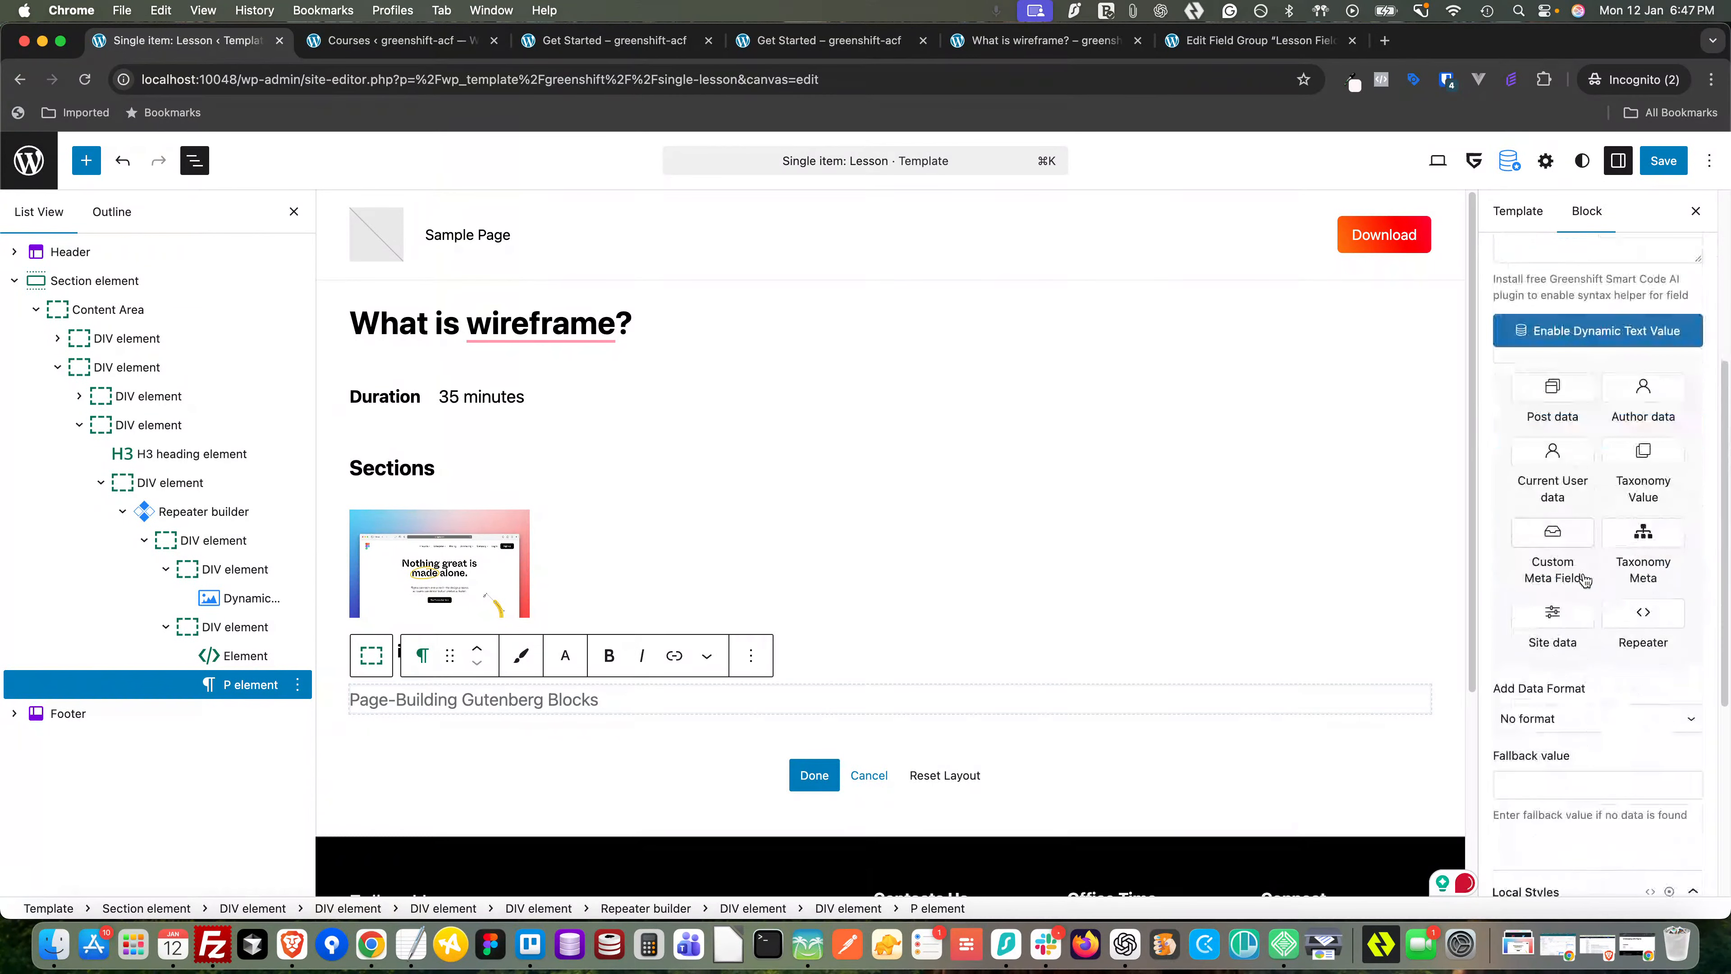
pyautogui.click(1638, 622)
pyautogui.scroll(-1, 1668, 648)
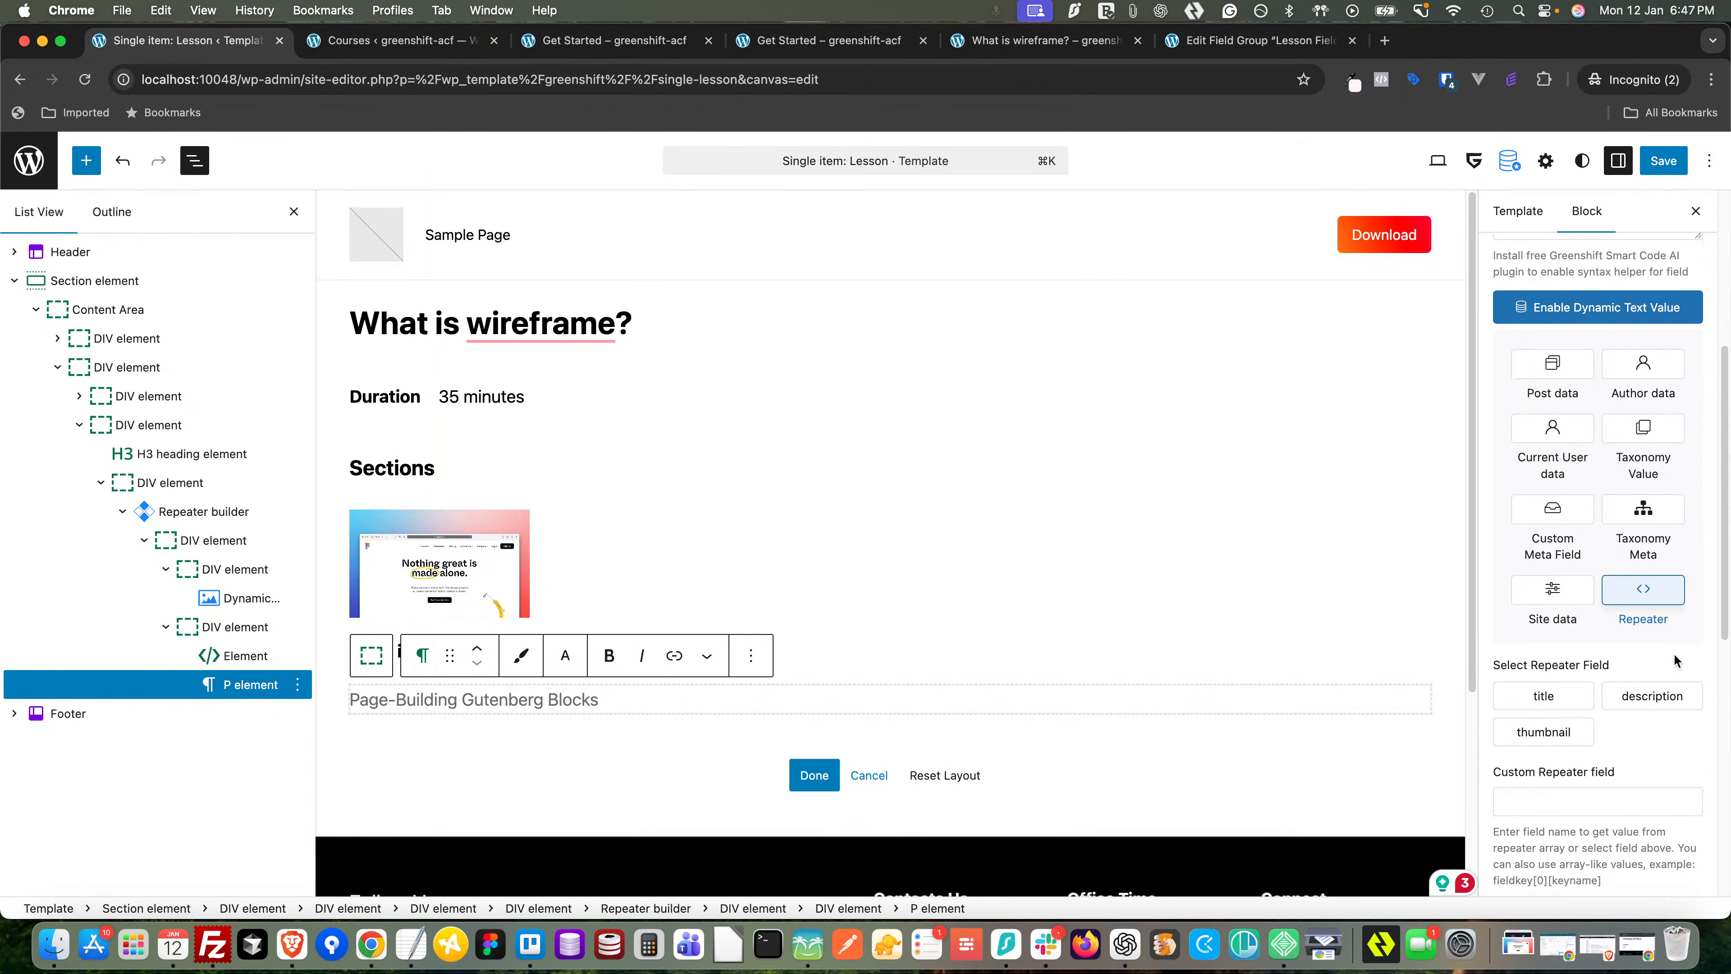
pyautogui.click(1642, 703)
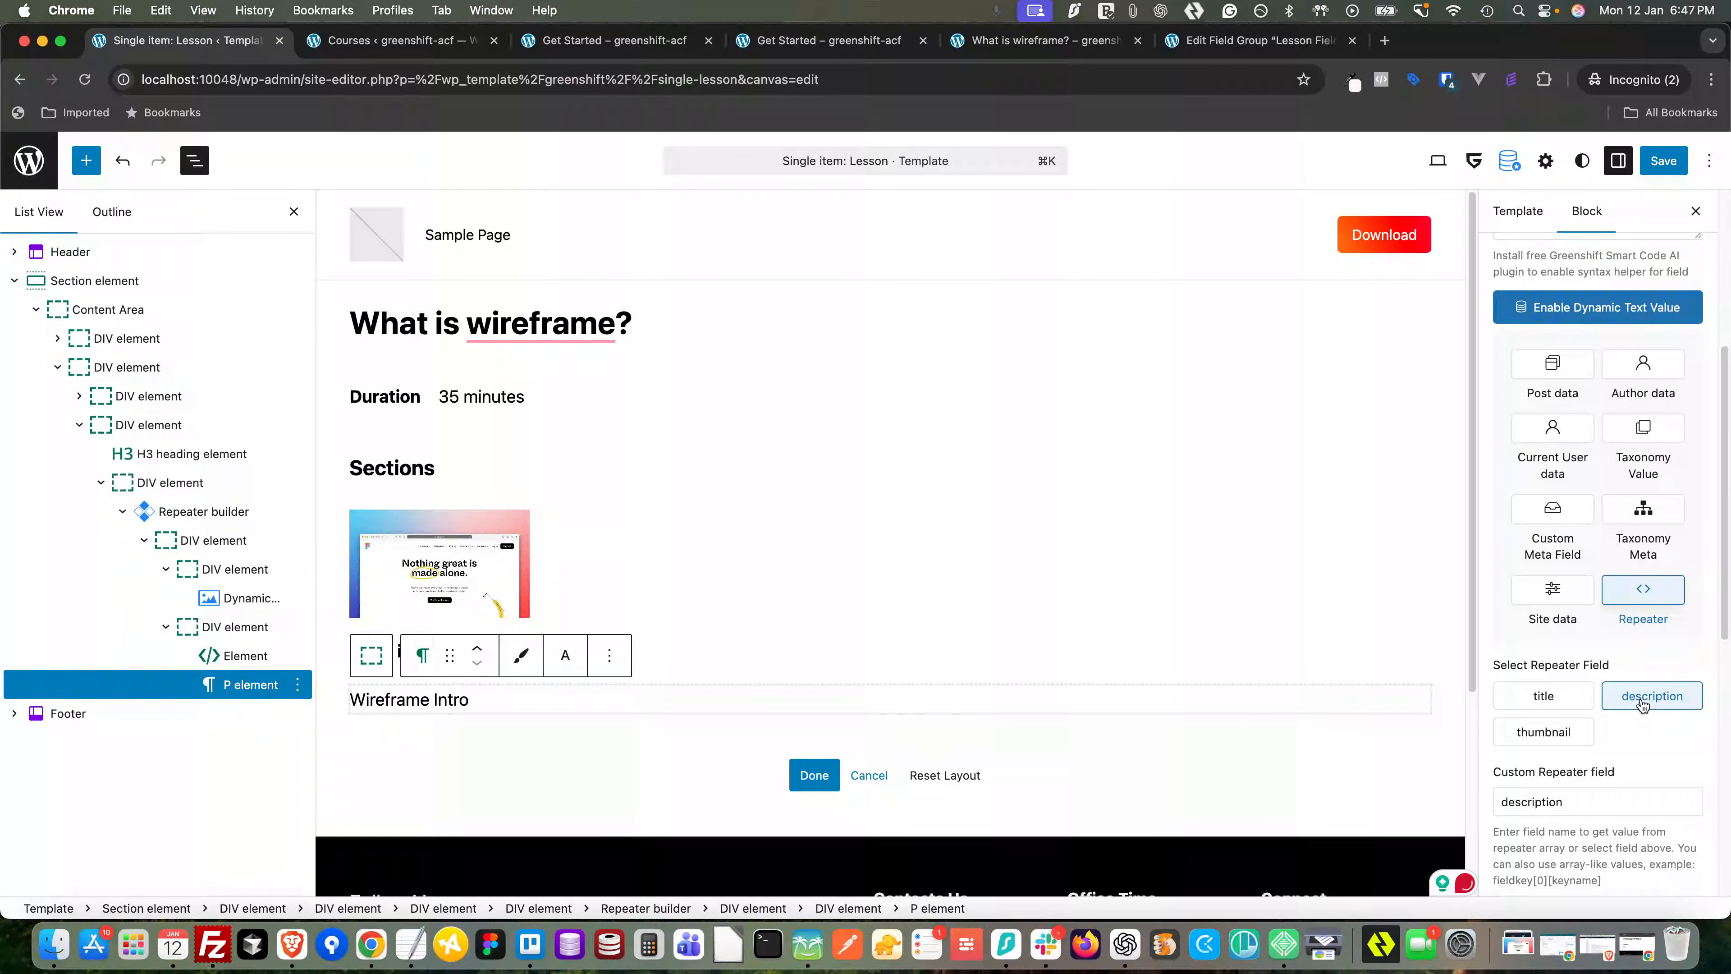
# - Collapse the two nested DIV elements and add a new local class lesson-sections_wrap to their parent DIV
pyautogui.click(1150, 470)
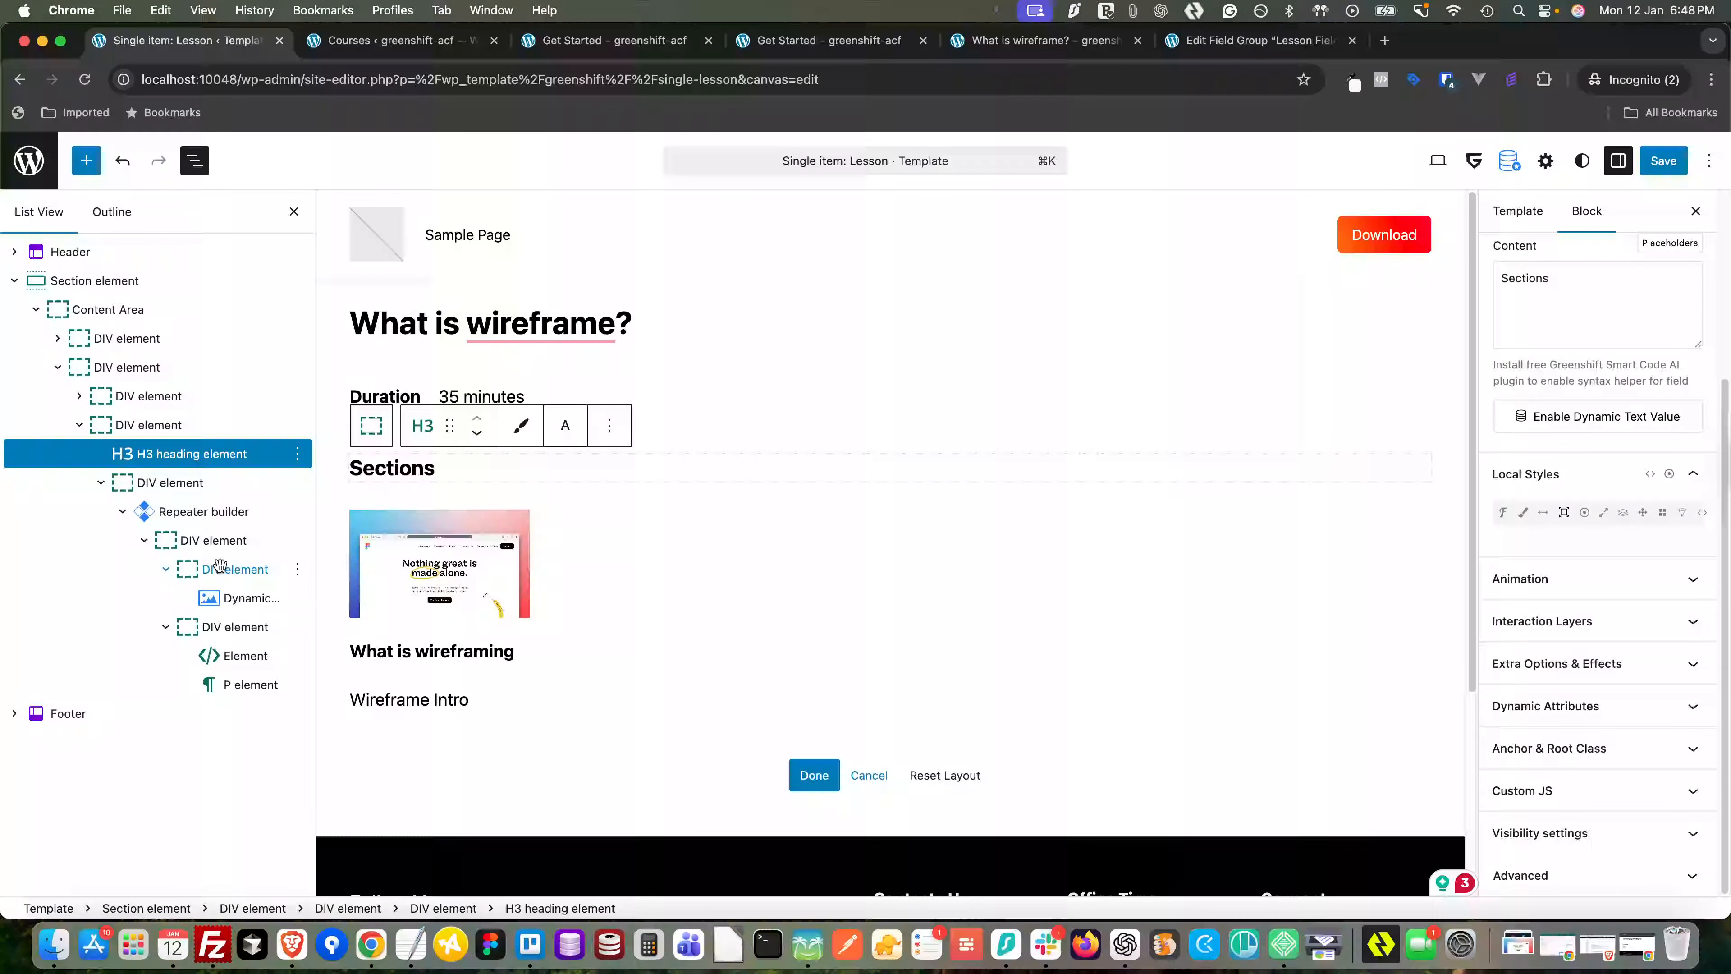
pyautogui.click(166, 569)
pyautogui.click(166, 598)
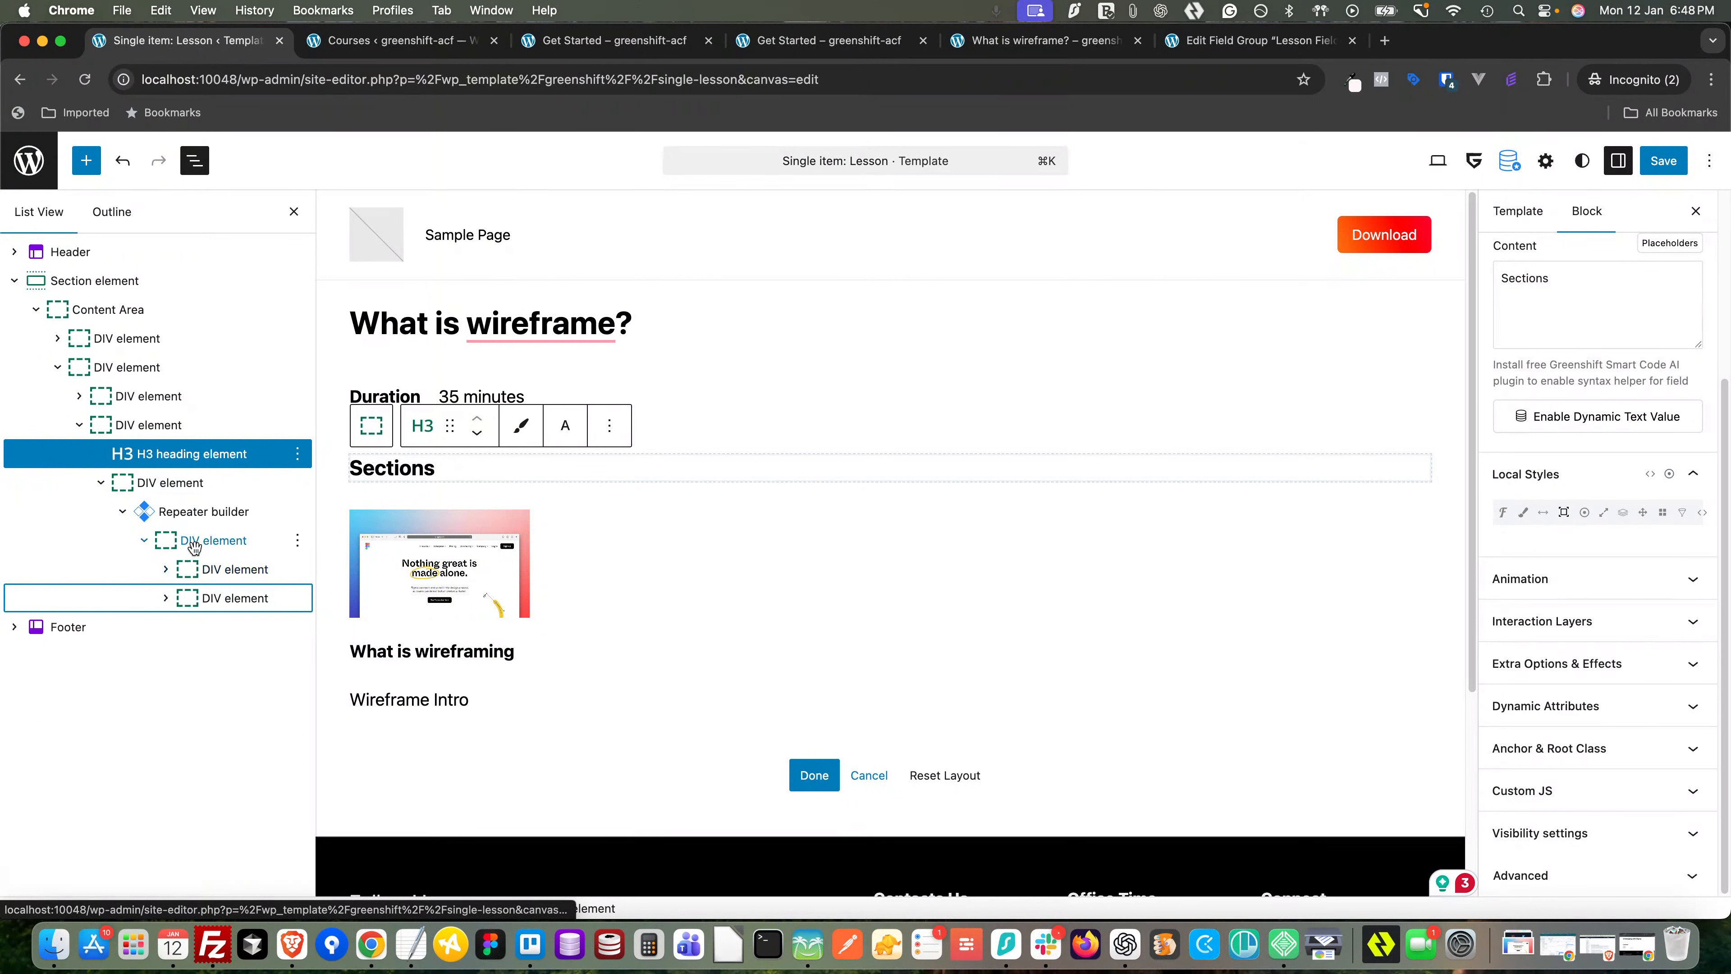
pyautogui.click(205, 540)
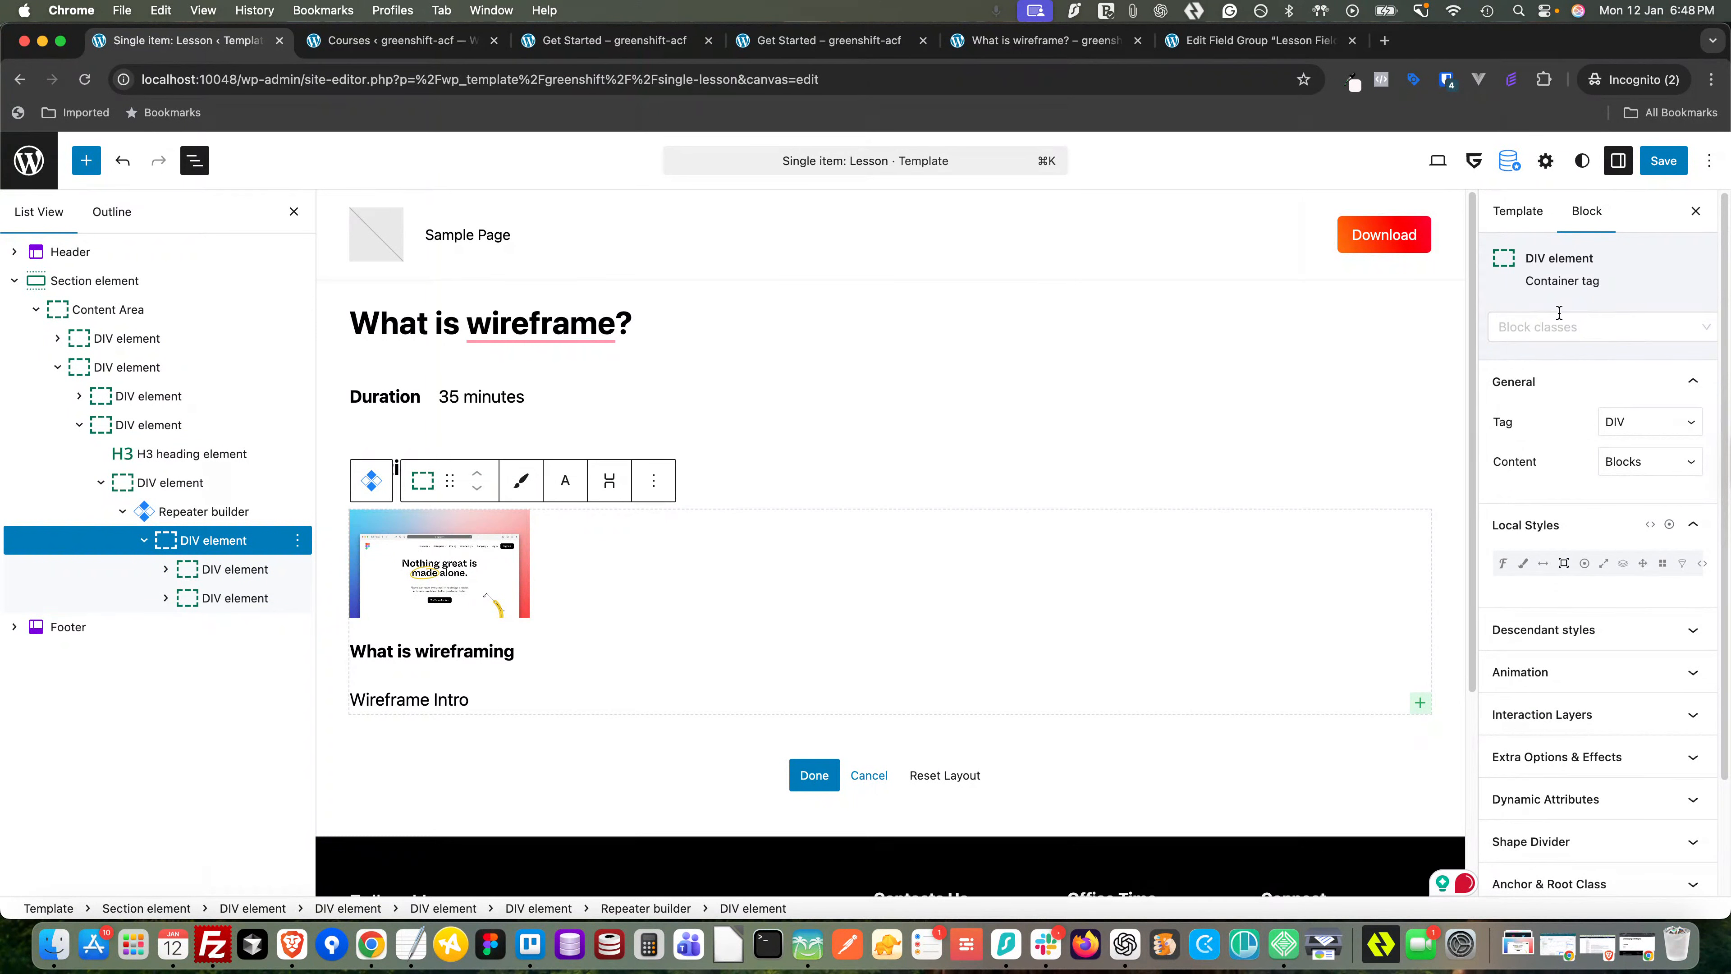
pyautogui.click(1615, 328)
pyautogui.click(1536, 363)
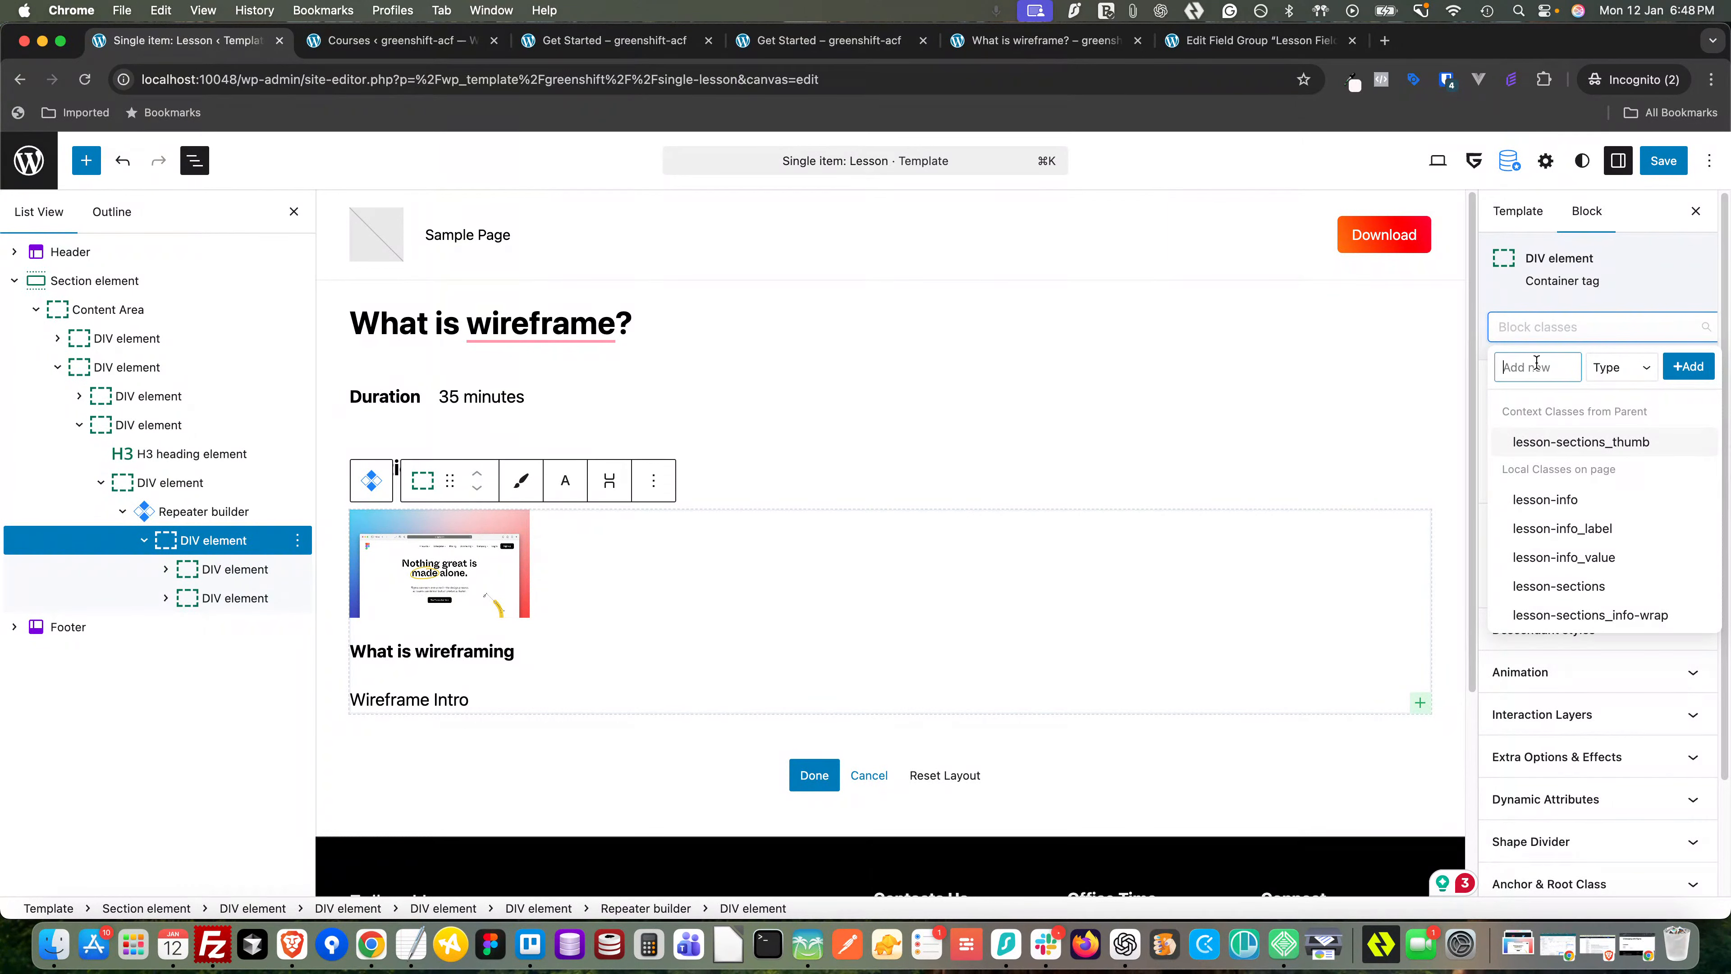
pyautogui.write('le')
pyautogui.write('sson-section')
pyautogui.write('s_wrap')
pyautogui.click(1607, 368)
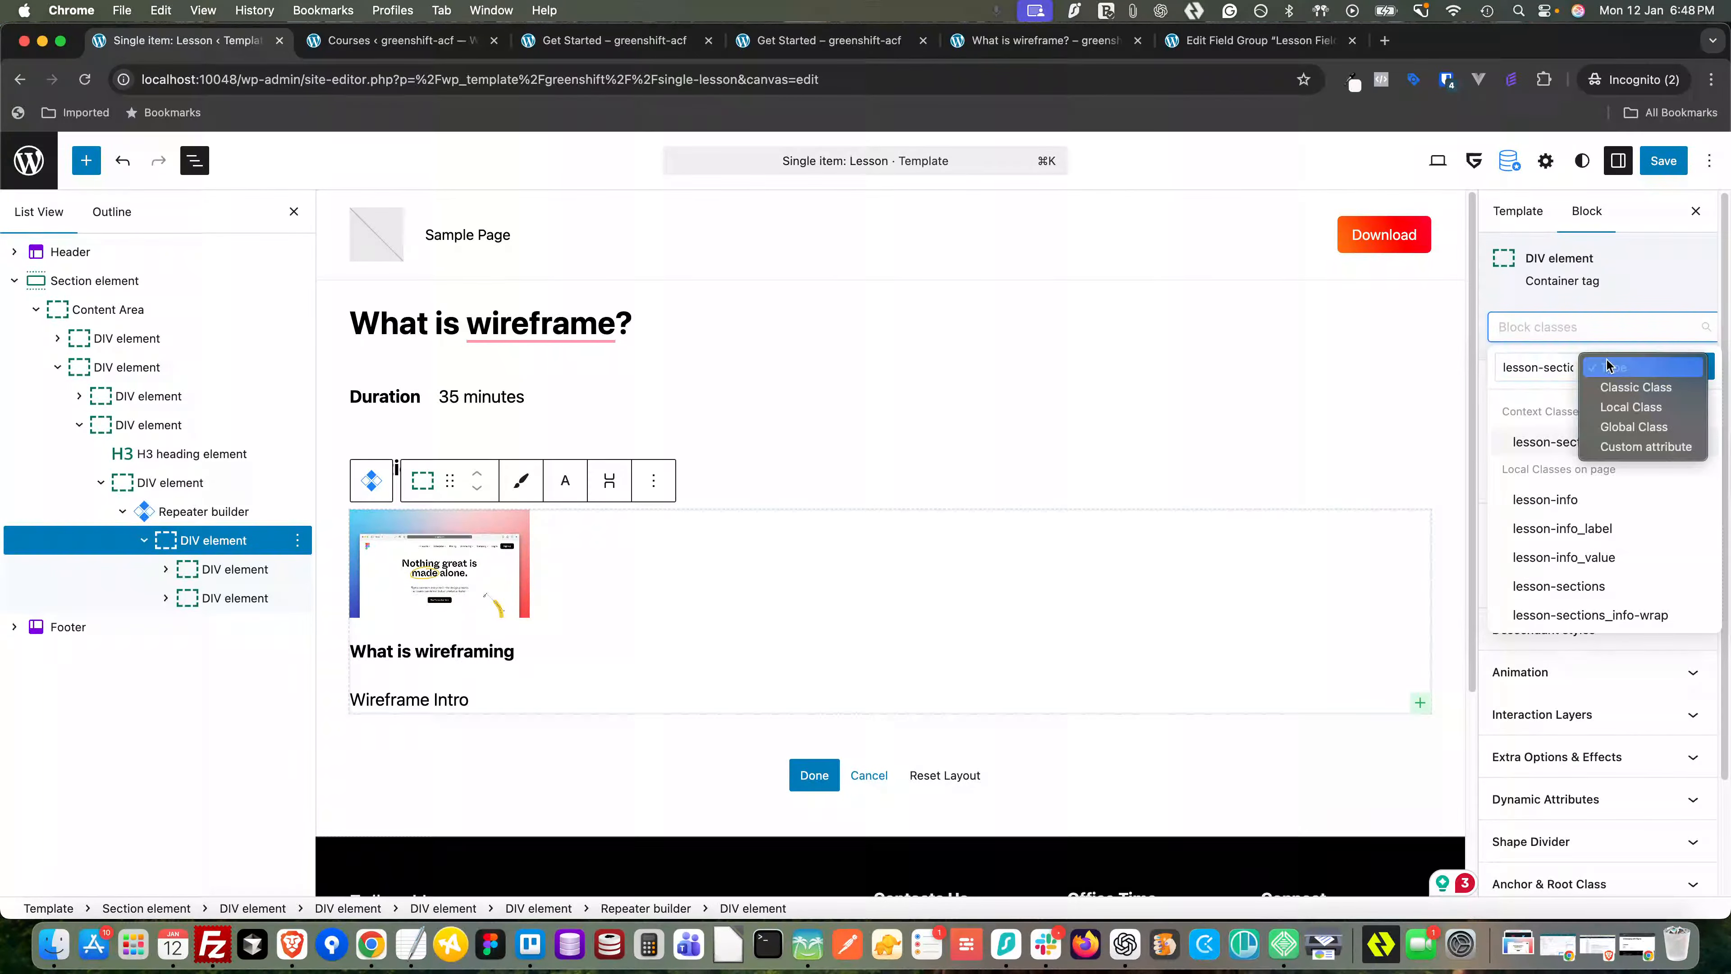
pyautogui.click(1610, 407)
pyautogui.click(1697, 368)
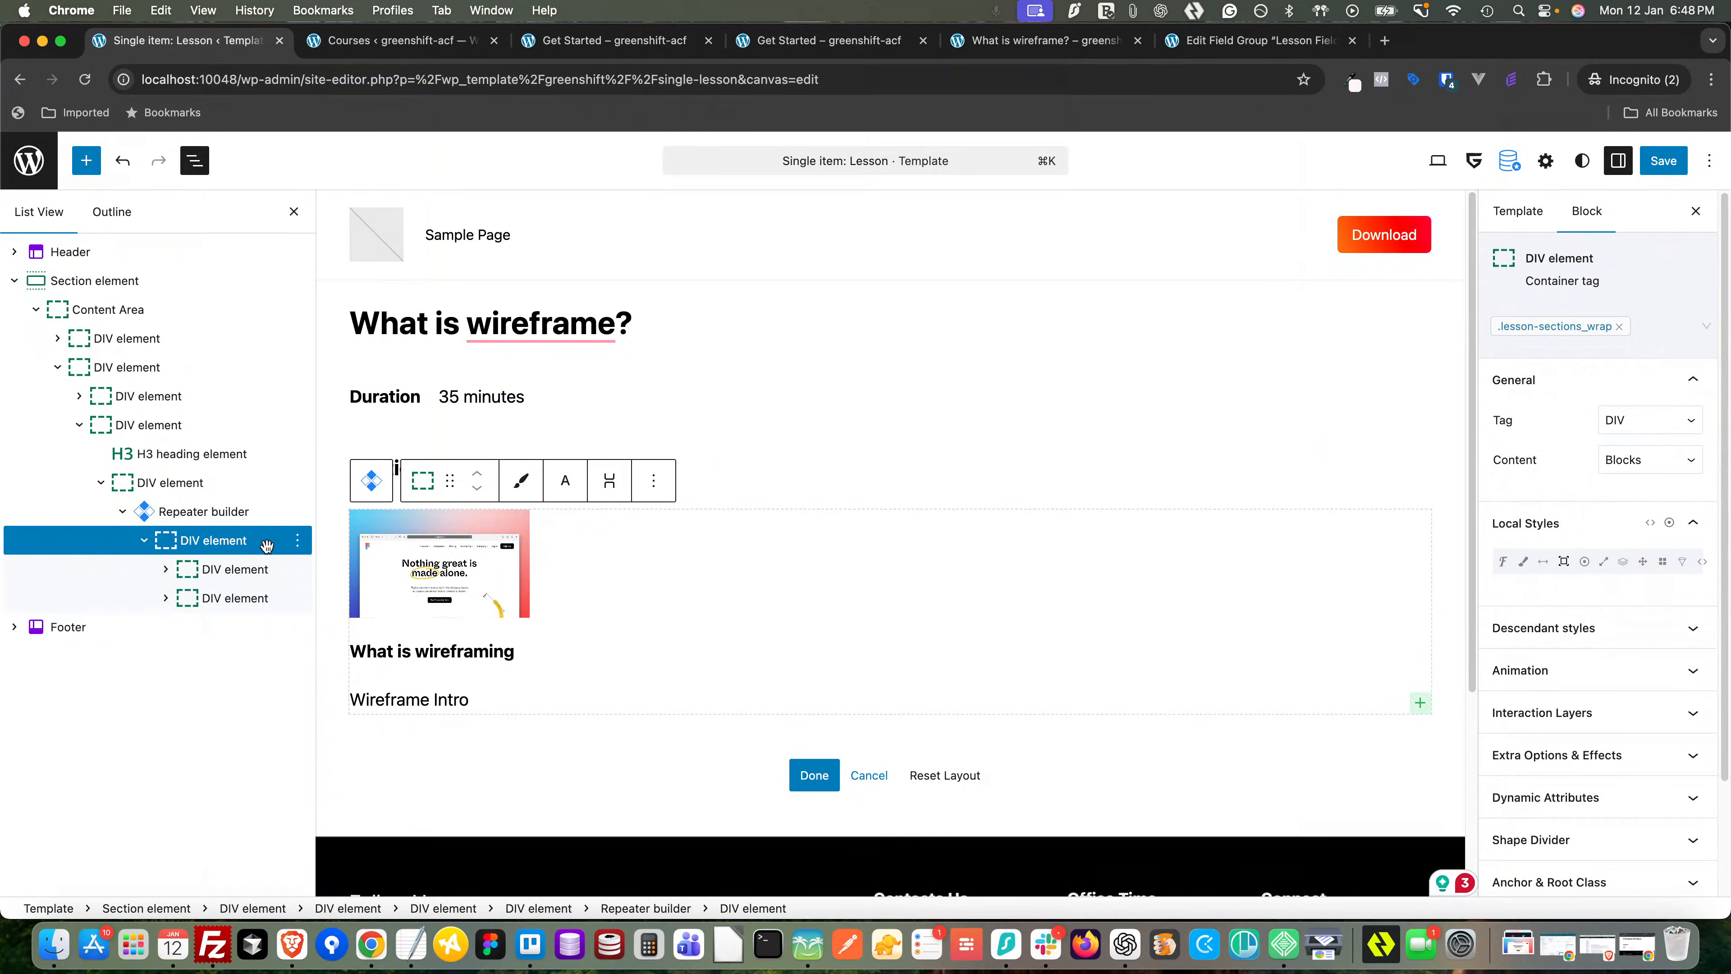
# - Give the lesson-sections_wrap class a flex display with a 20 px column gap
pyautogui.click(1569, 326)
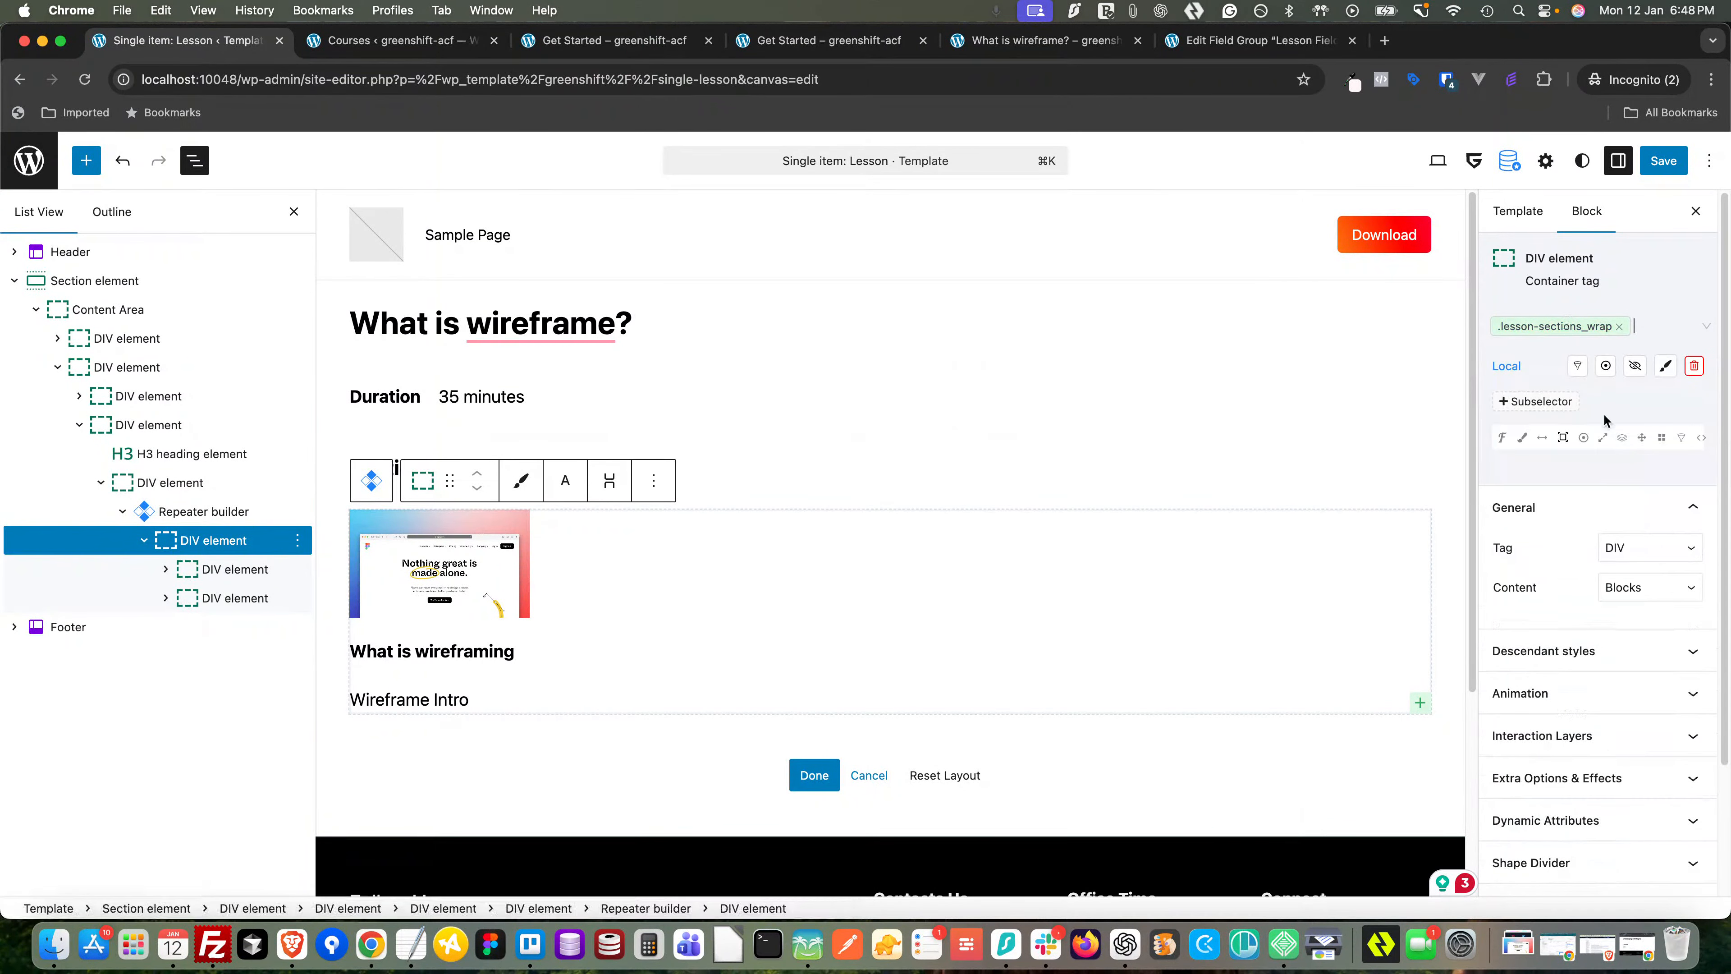
pyautogui.click(1663, 439)
pyautogui.click(1657, 543)
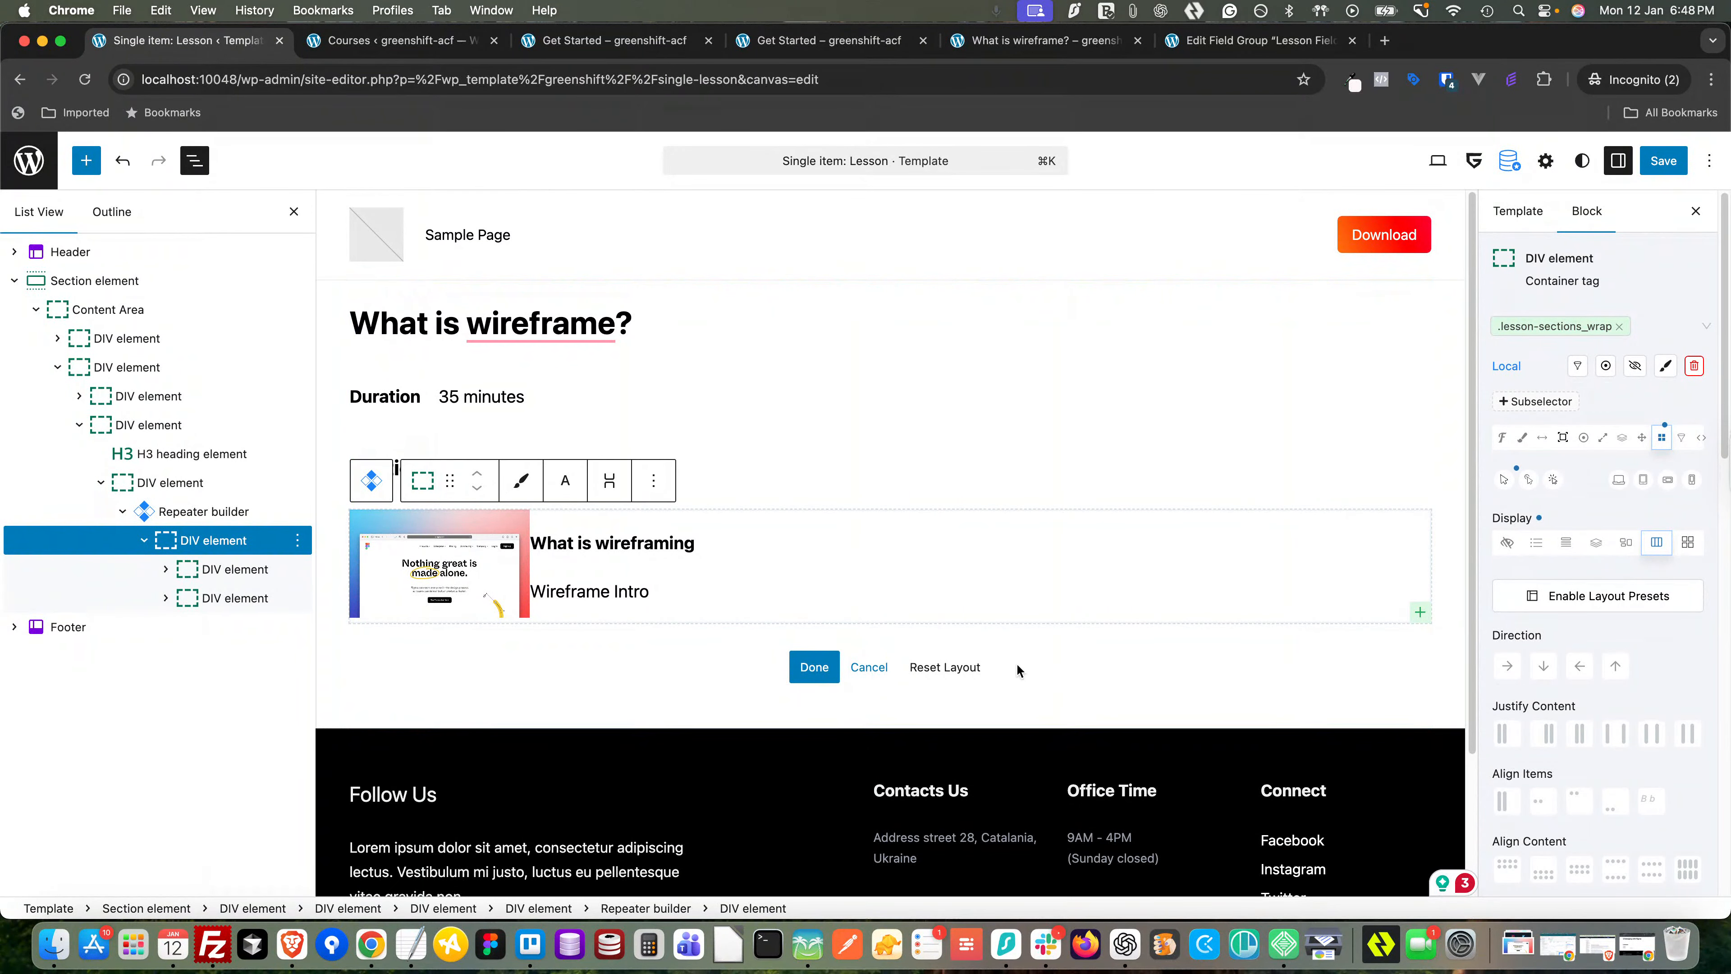
pyautogui.scroll(-5, 1592, 765)
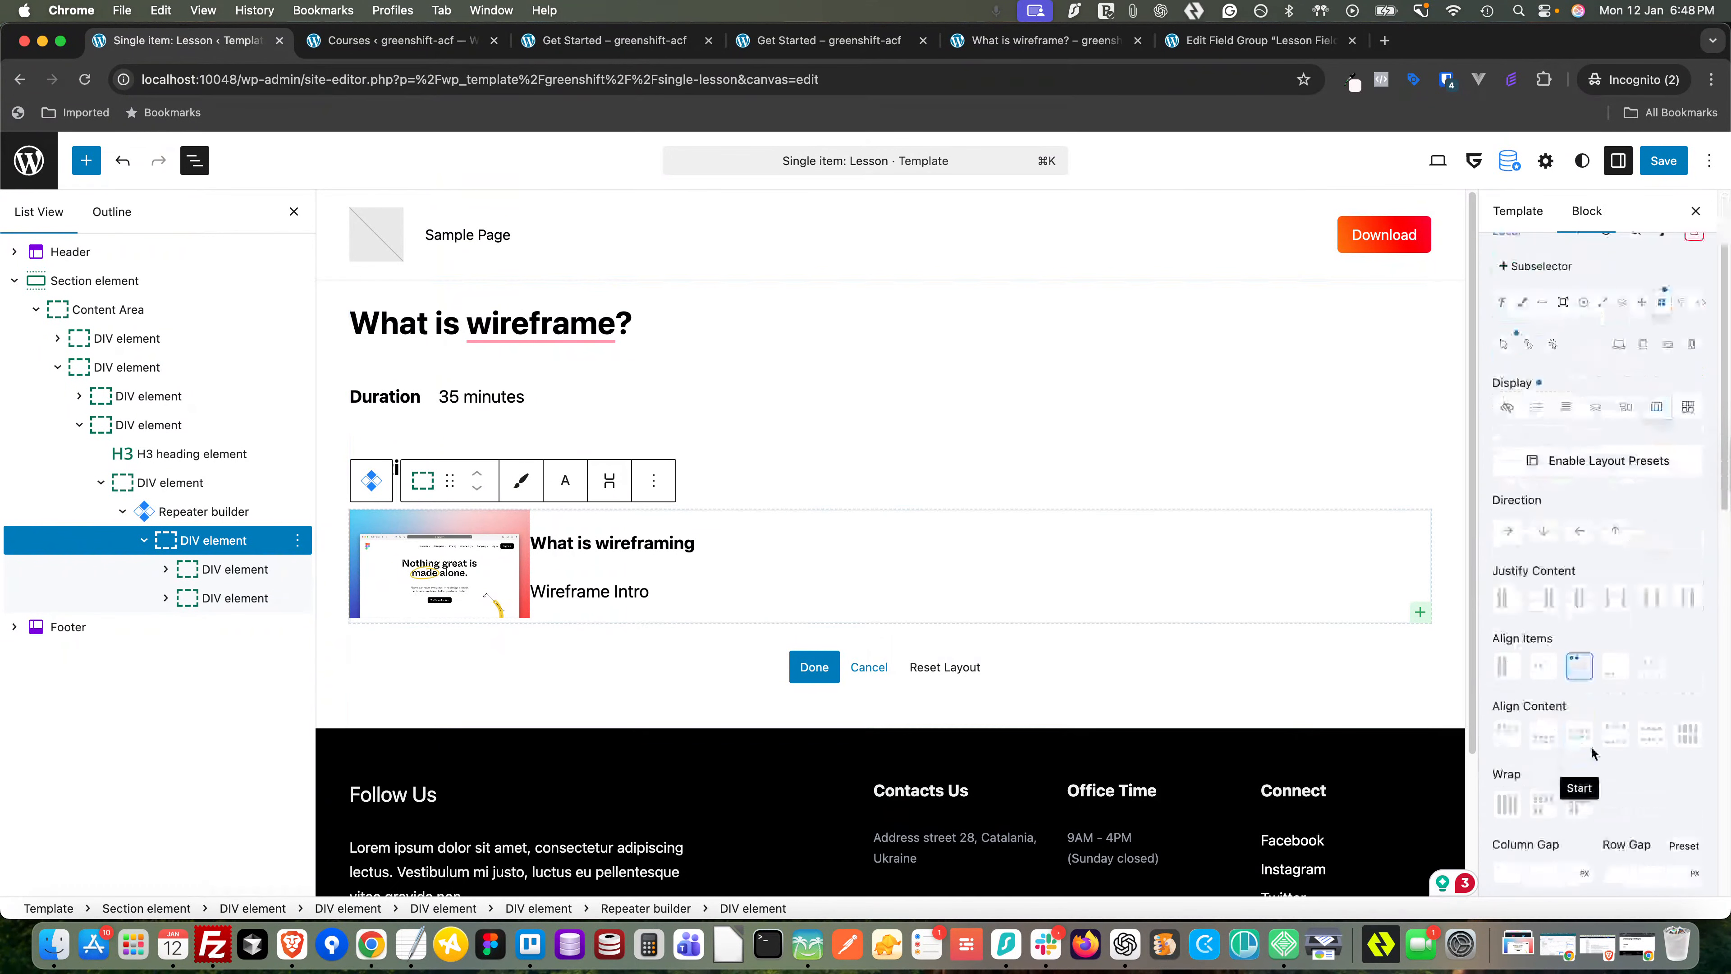
pyautogui.click(1538, 639)
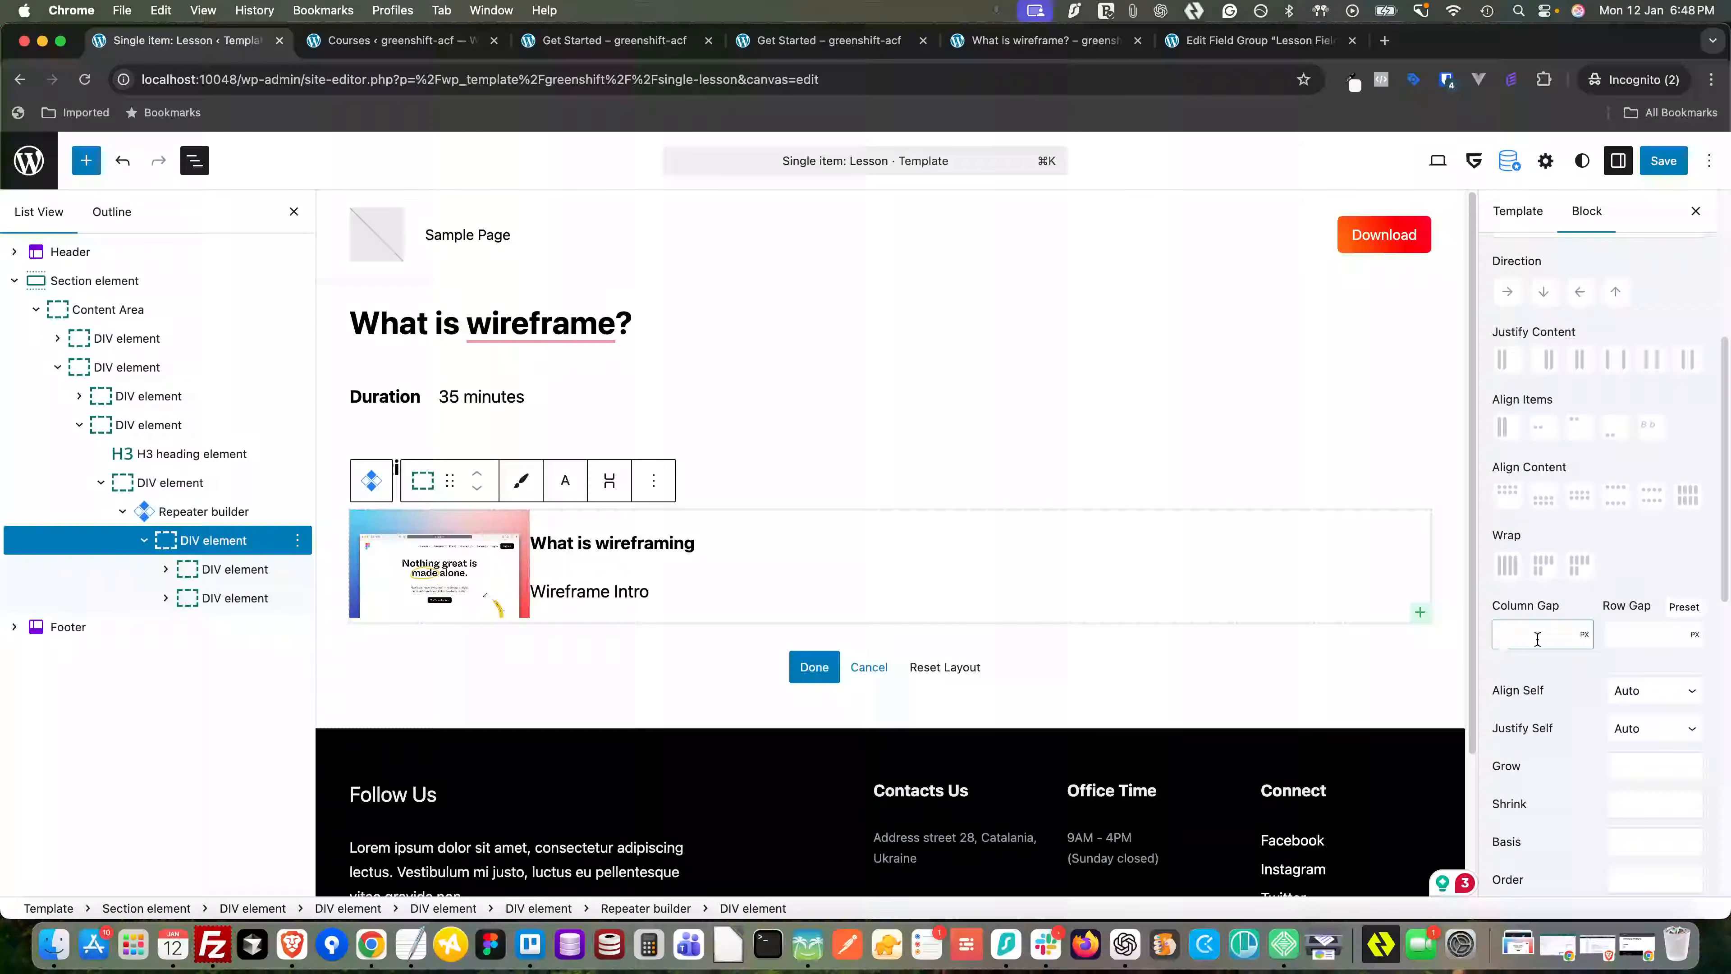
pyautogui.write('20')
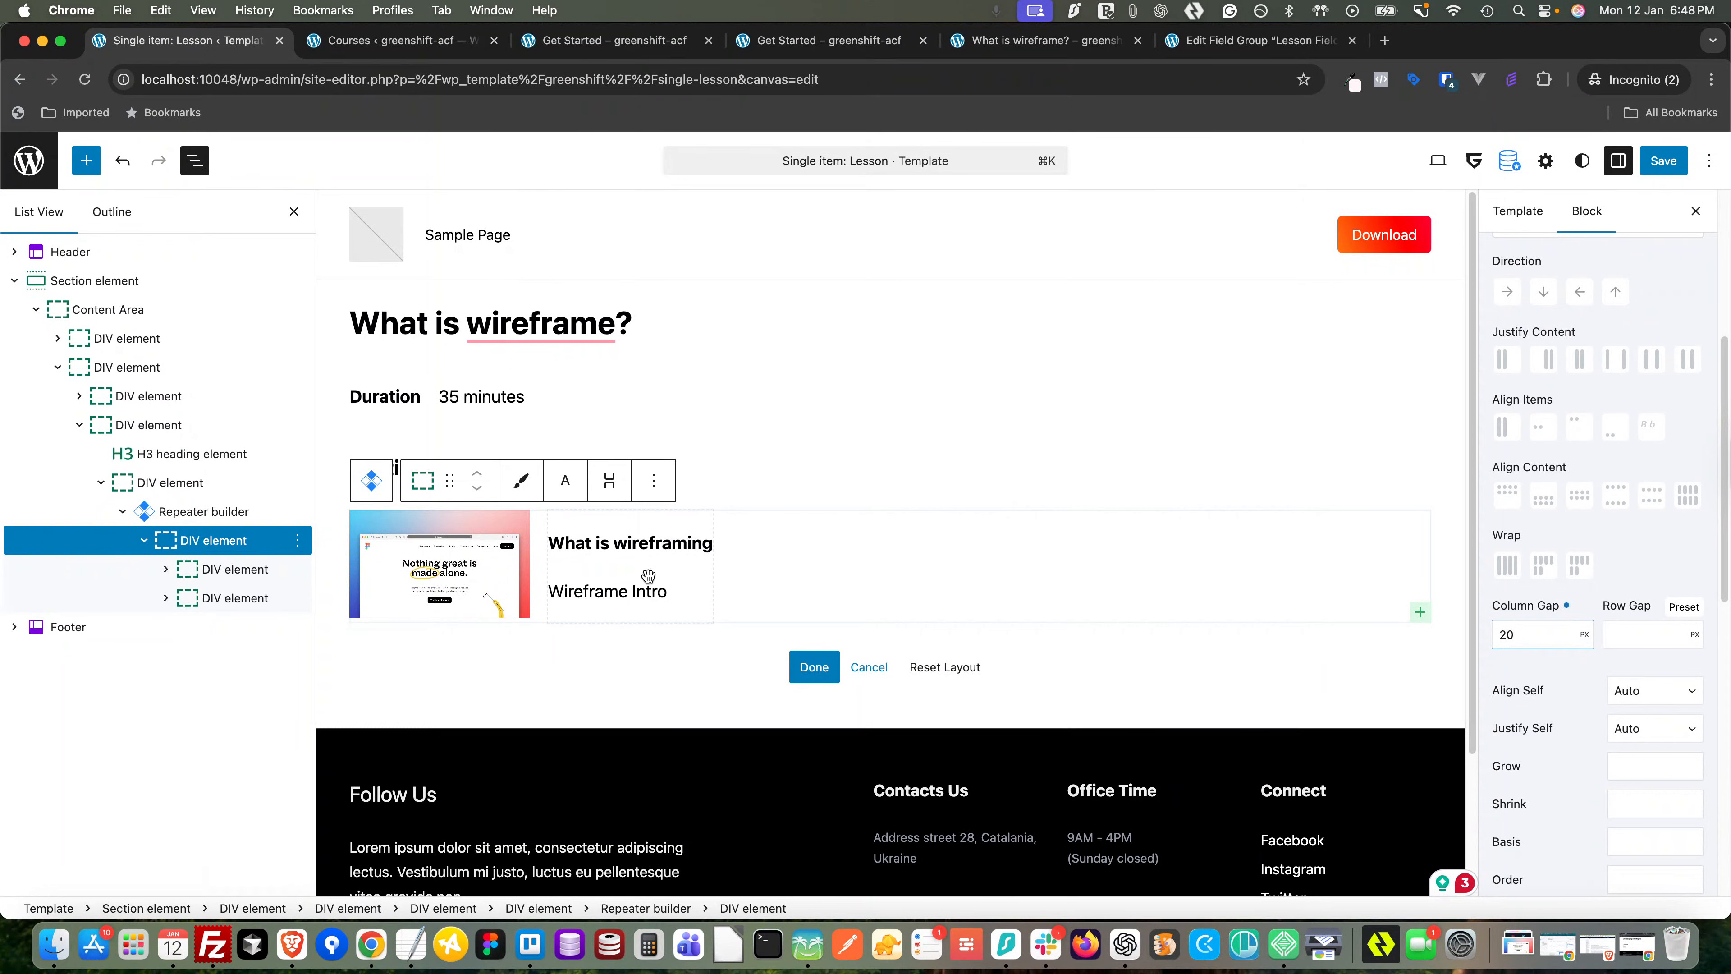
pyautogui.click(196, 548)
pyautogui.scroll(5, 1583, 446)
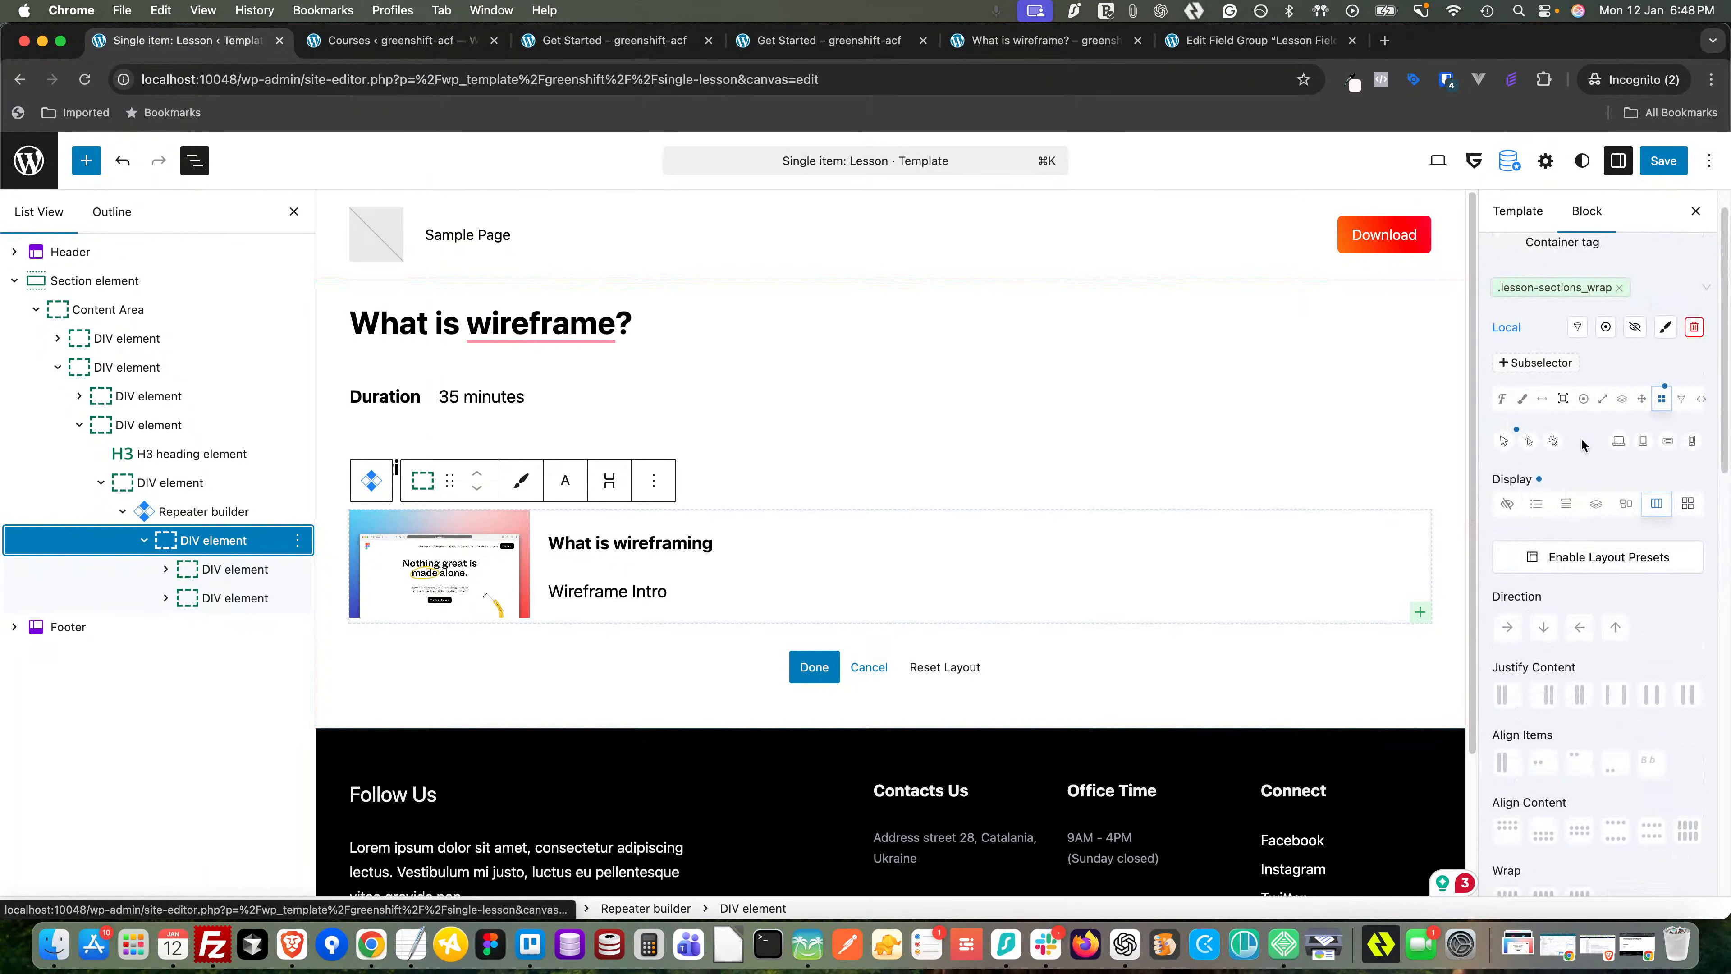
# - Set the width of the lesson-sections_wrap class to 100%
pyautogui.click(1603, 438)
pyautogui.click(1593, 545)
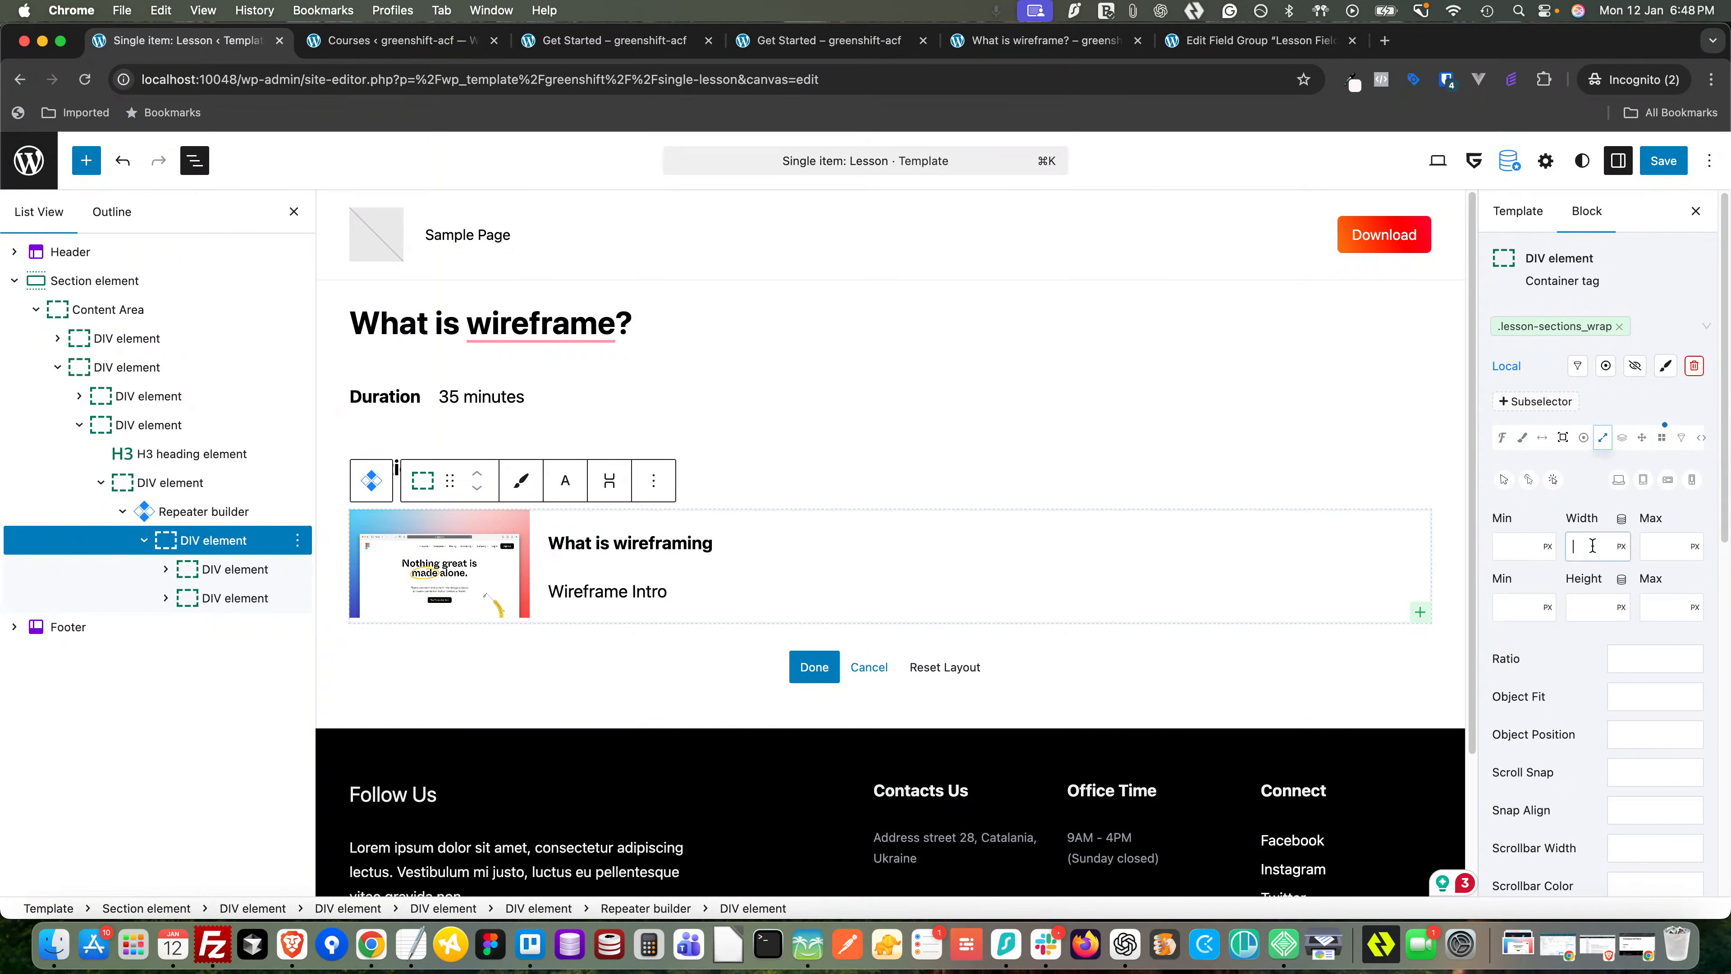
pyautogui.write('100%')
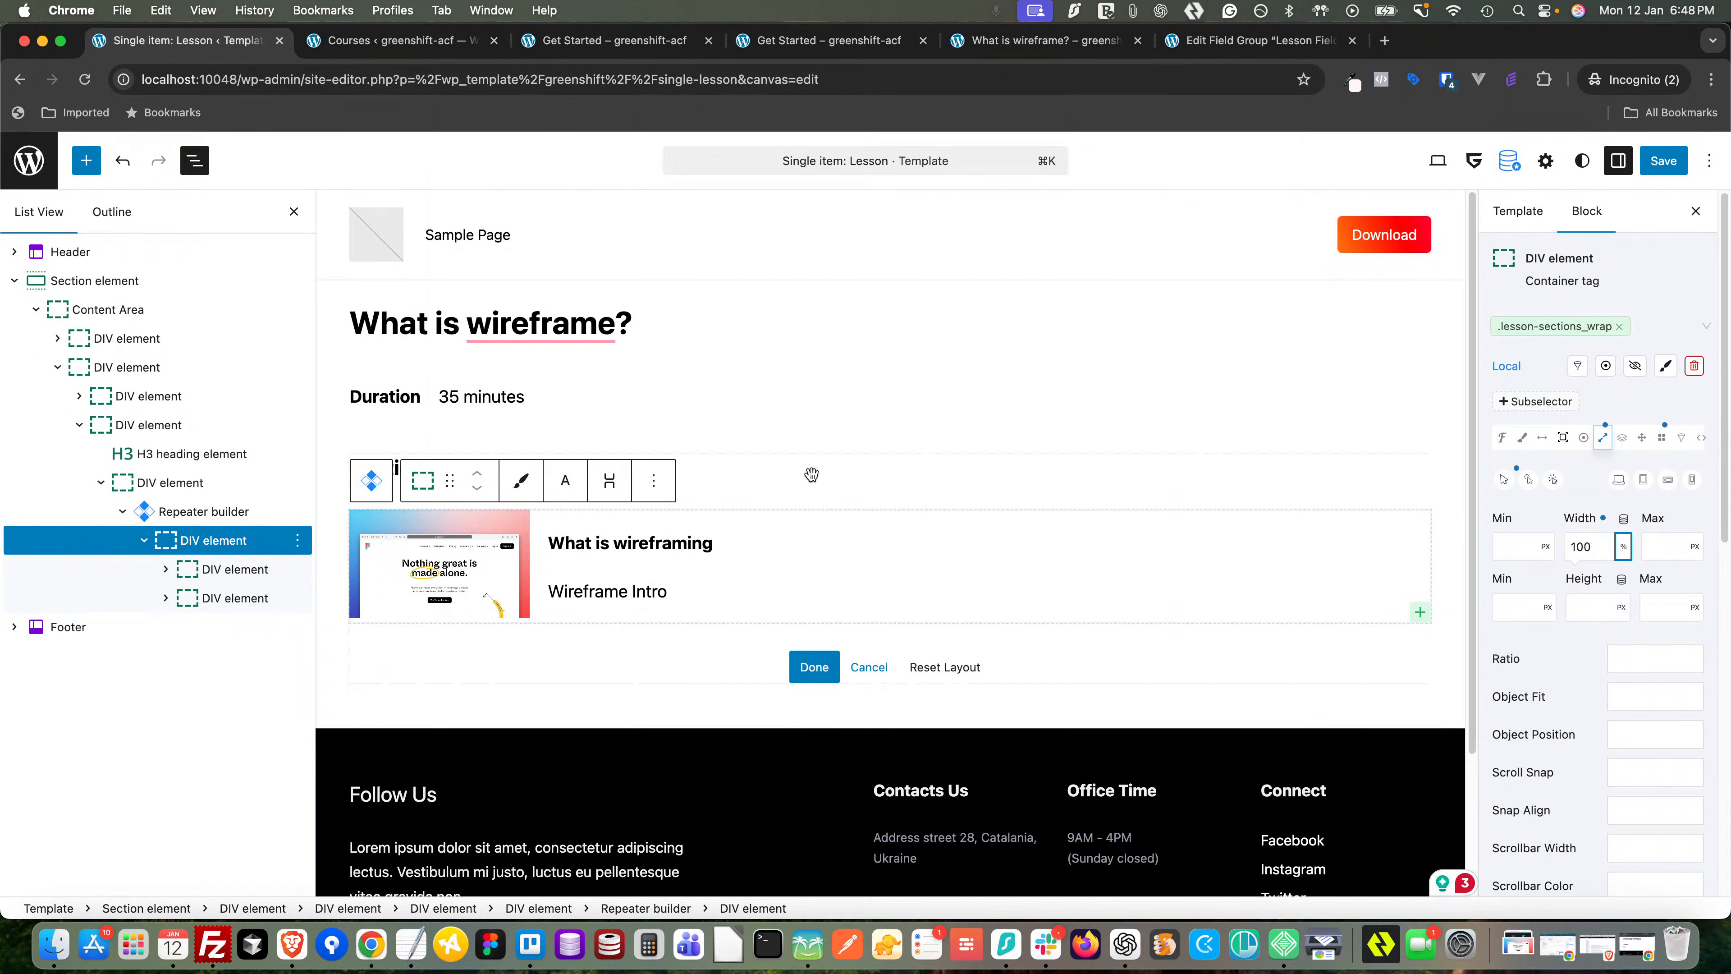
pyautogui.click(649, 544)
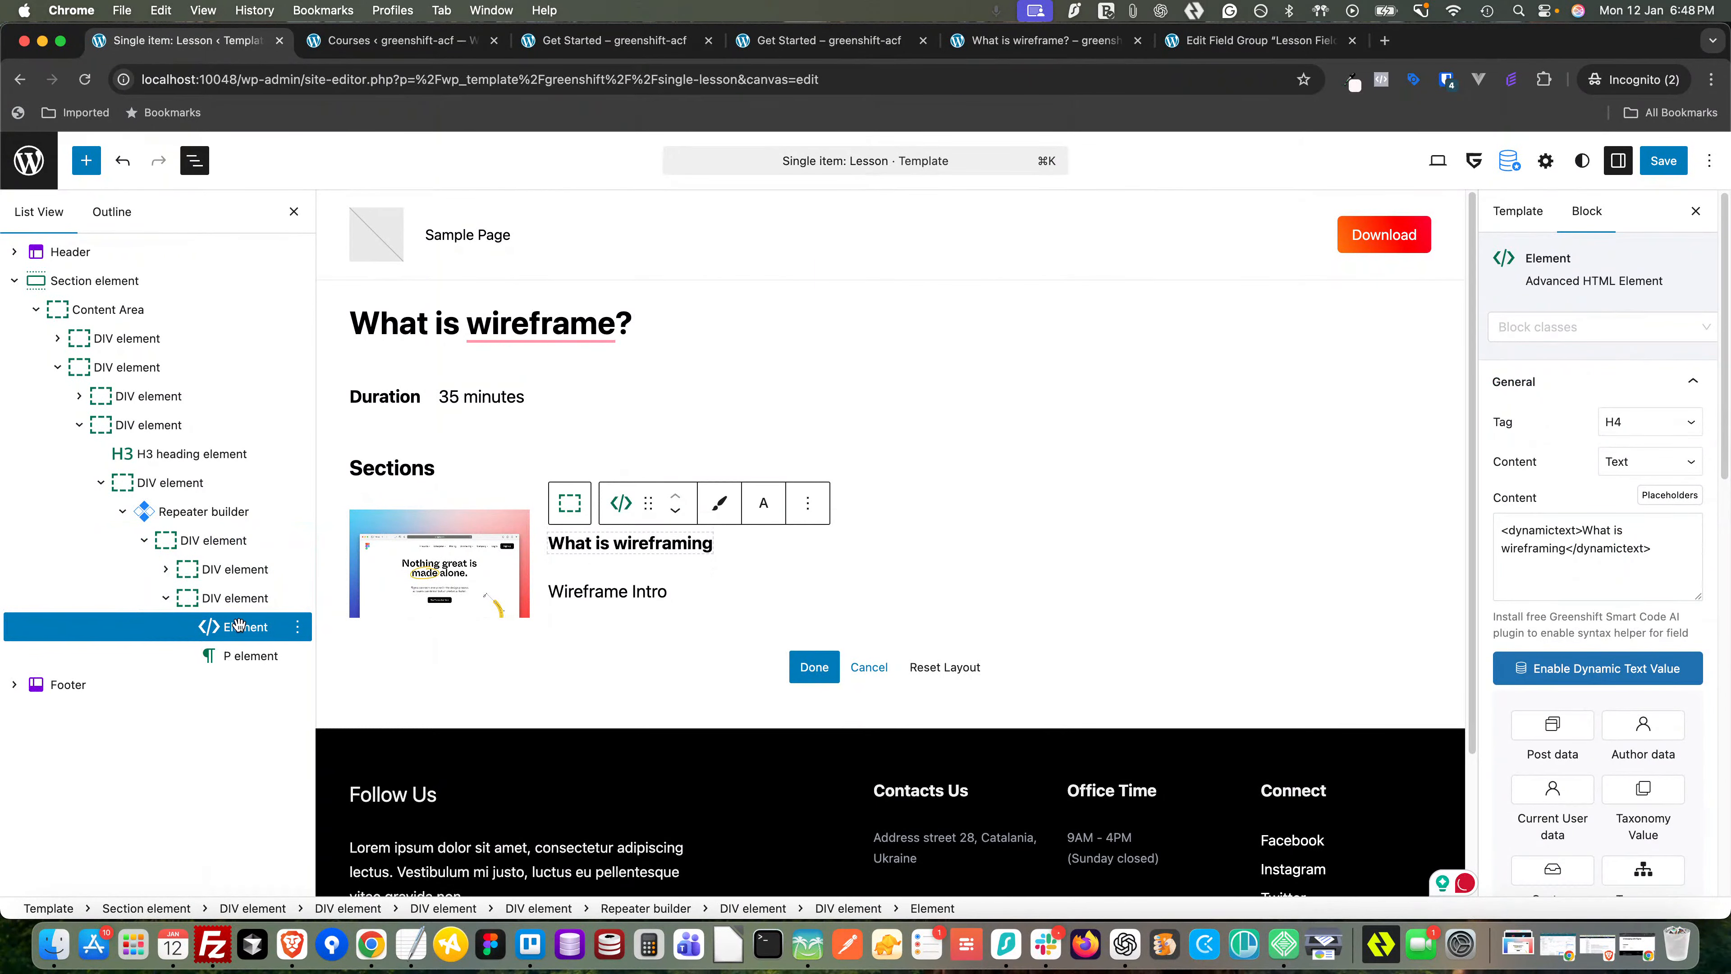
pyautogui.click(249, 655)
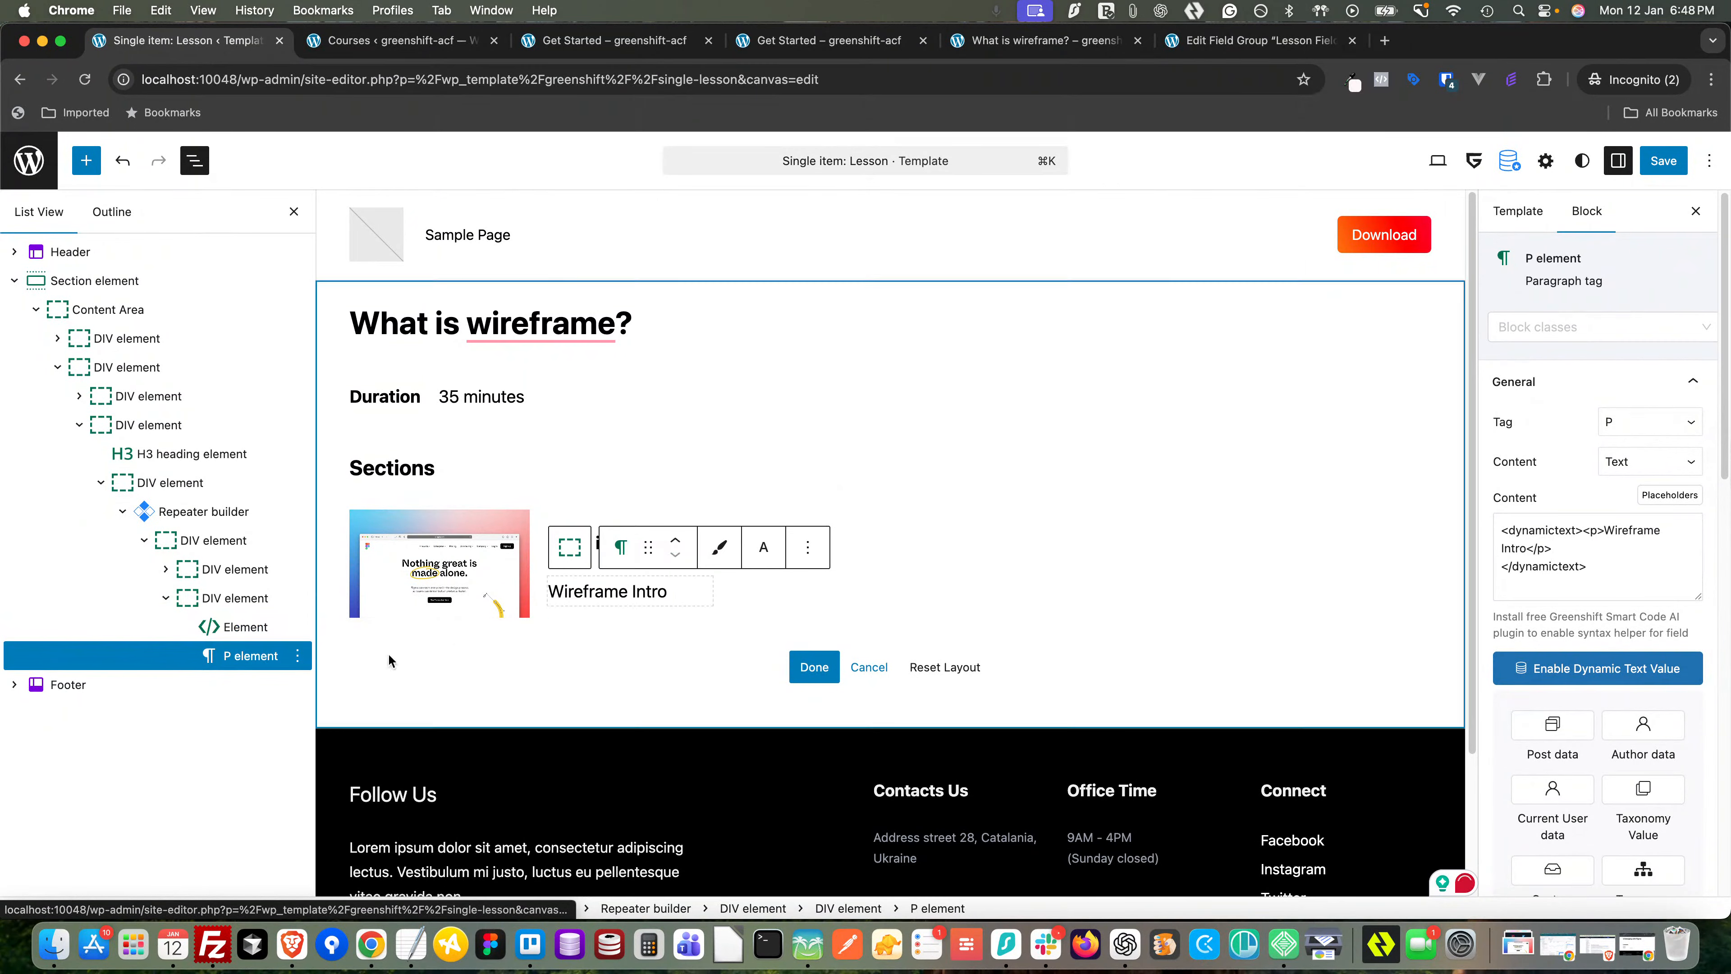
pyautogui.click(1554, 329)
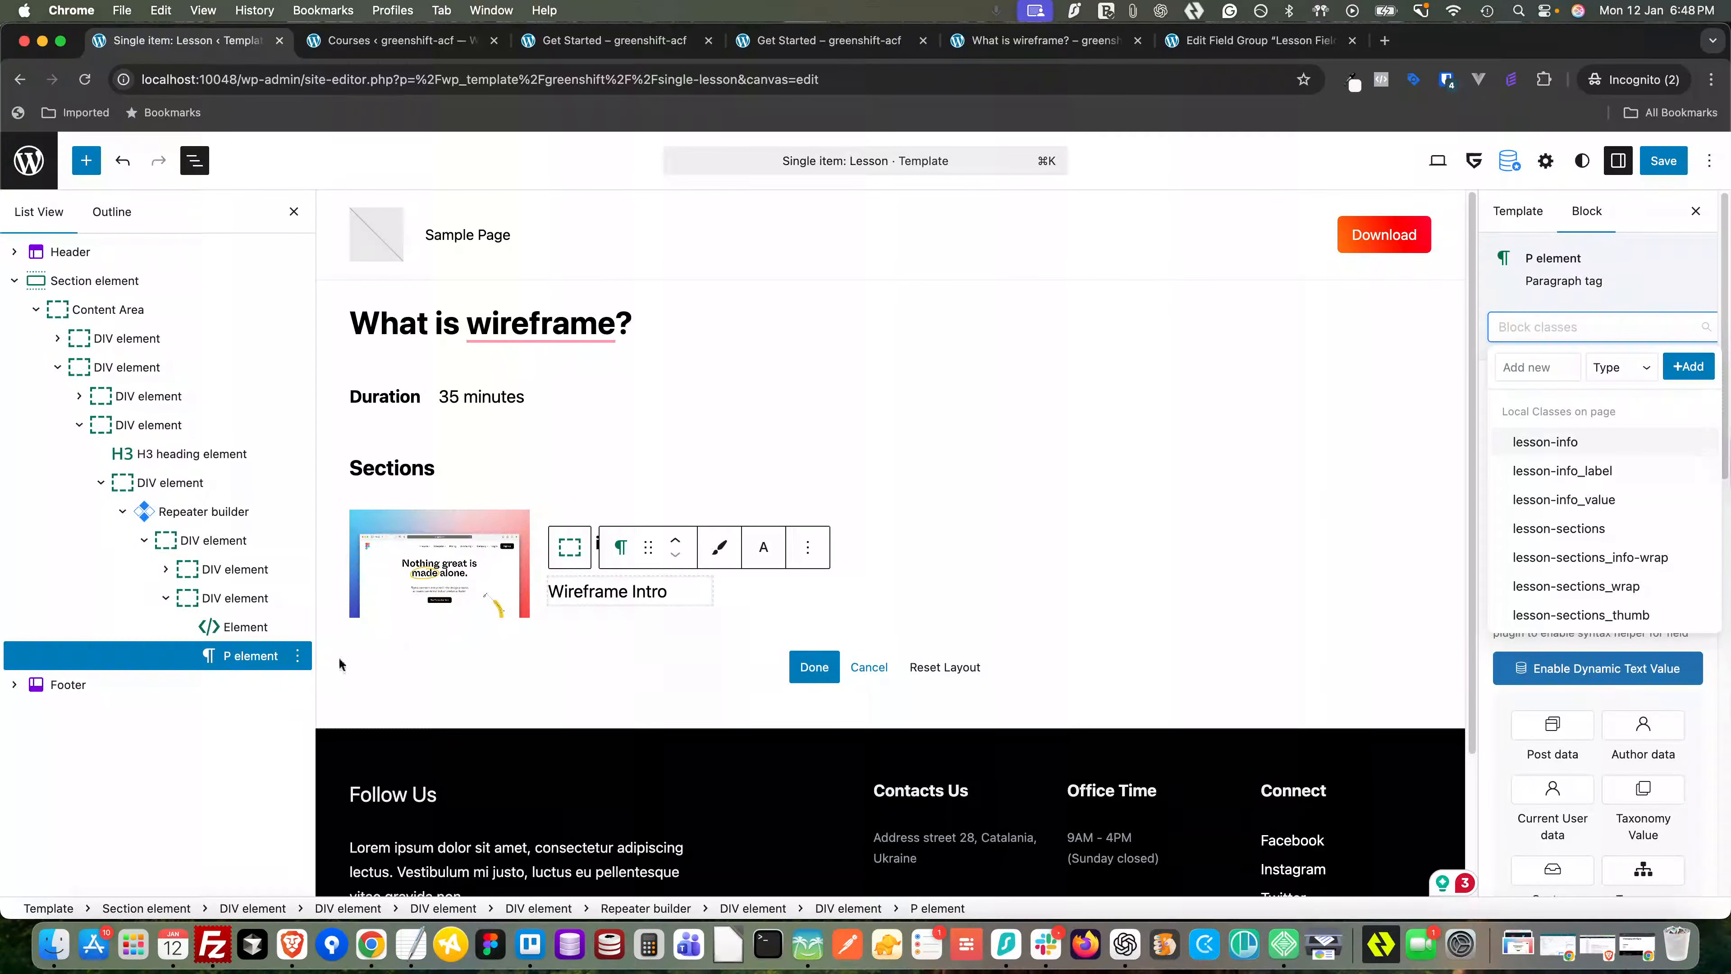
pyautogui.click(227, 598)
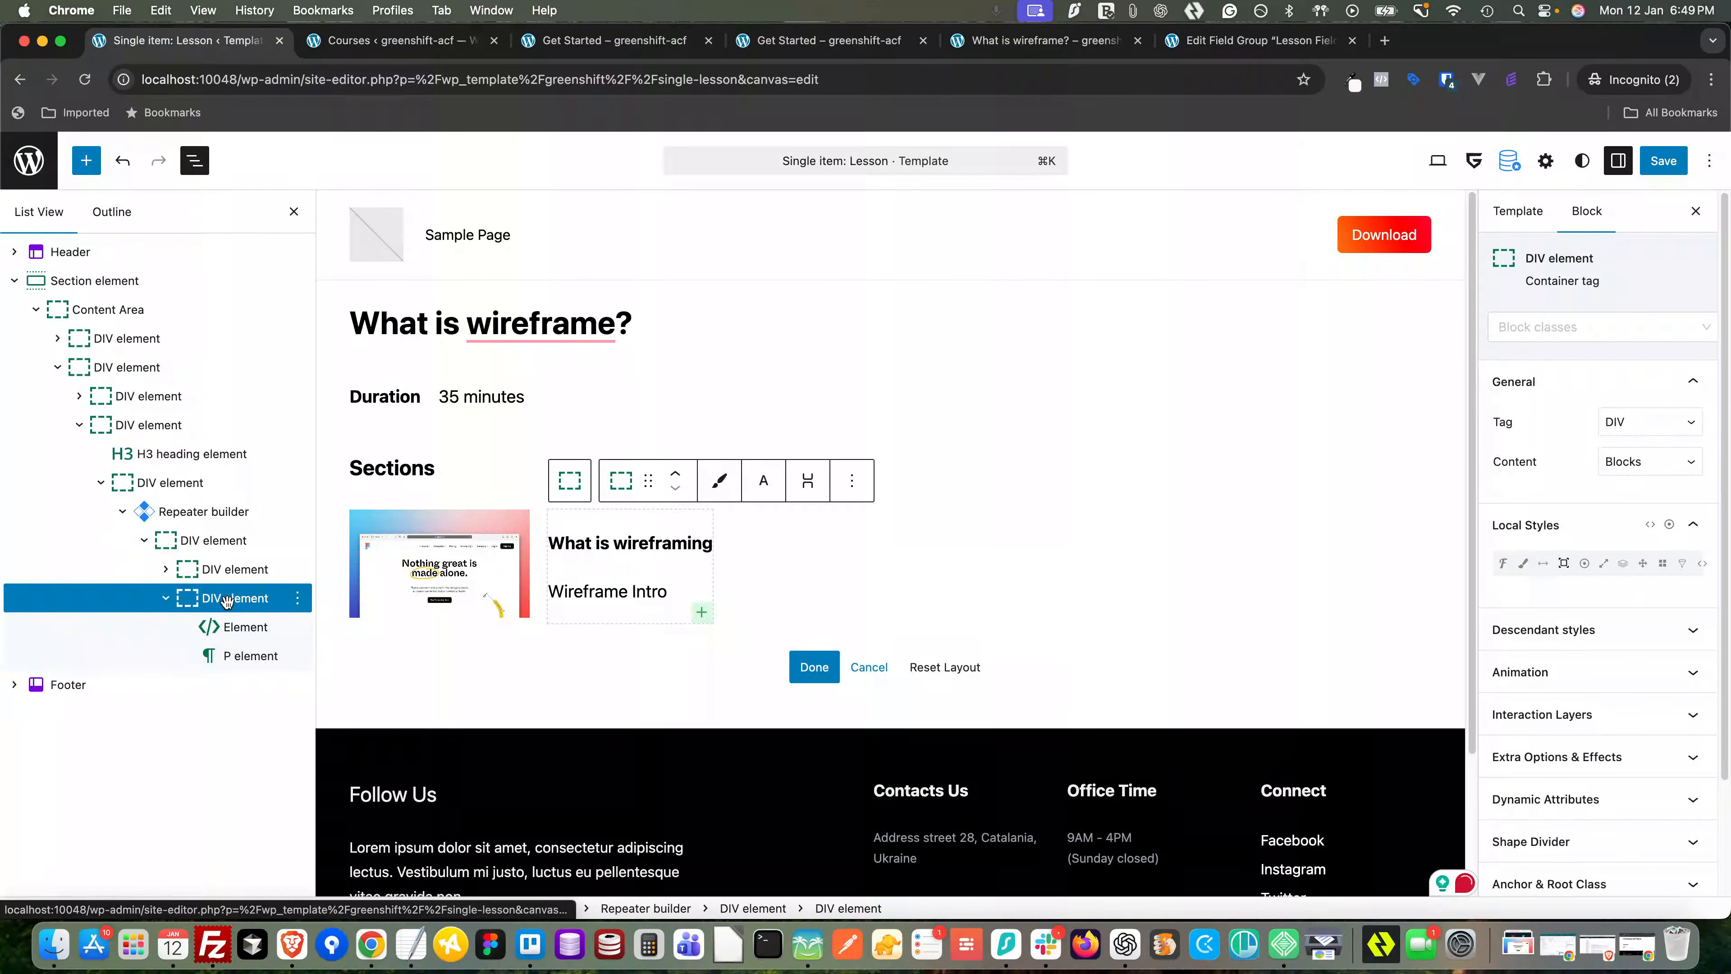
pyautogui.click(249, 656)
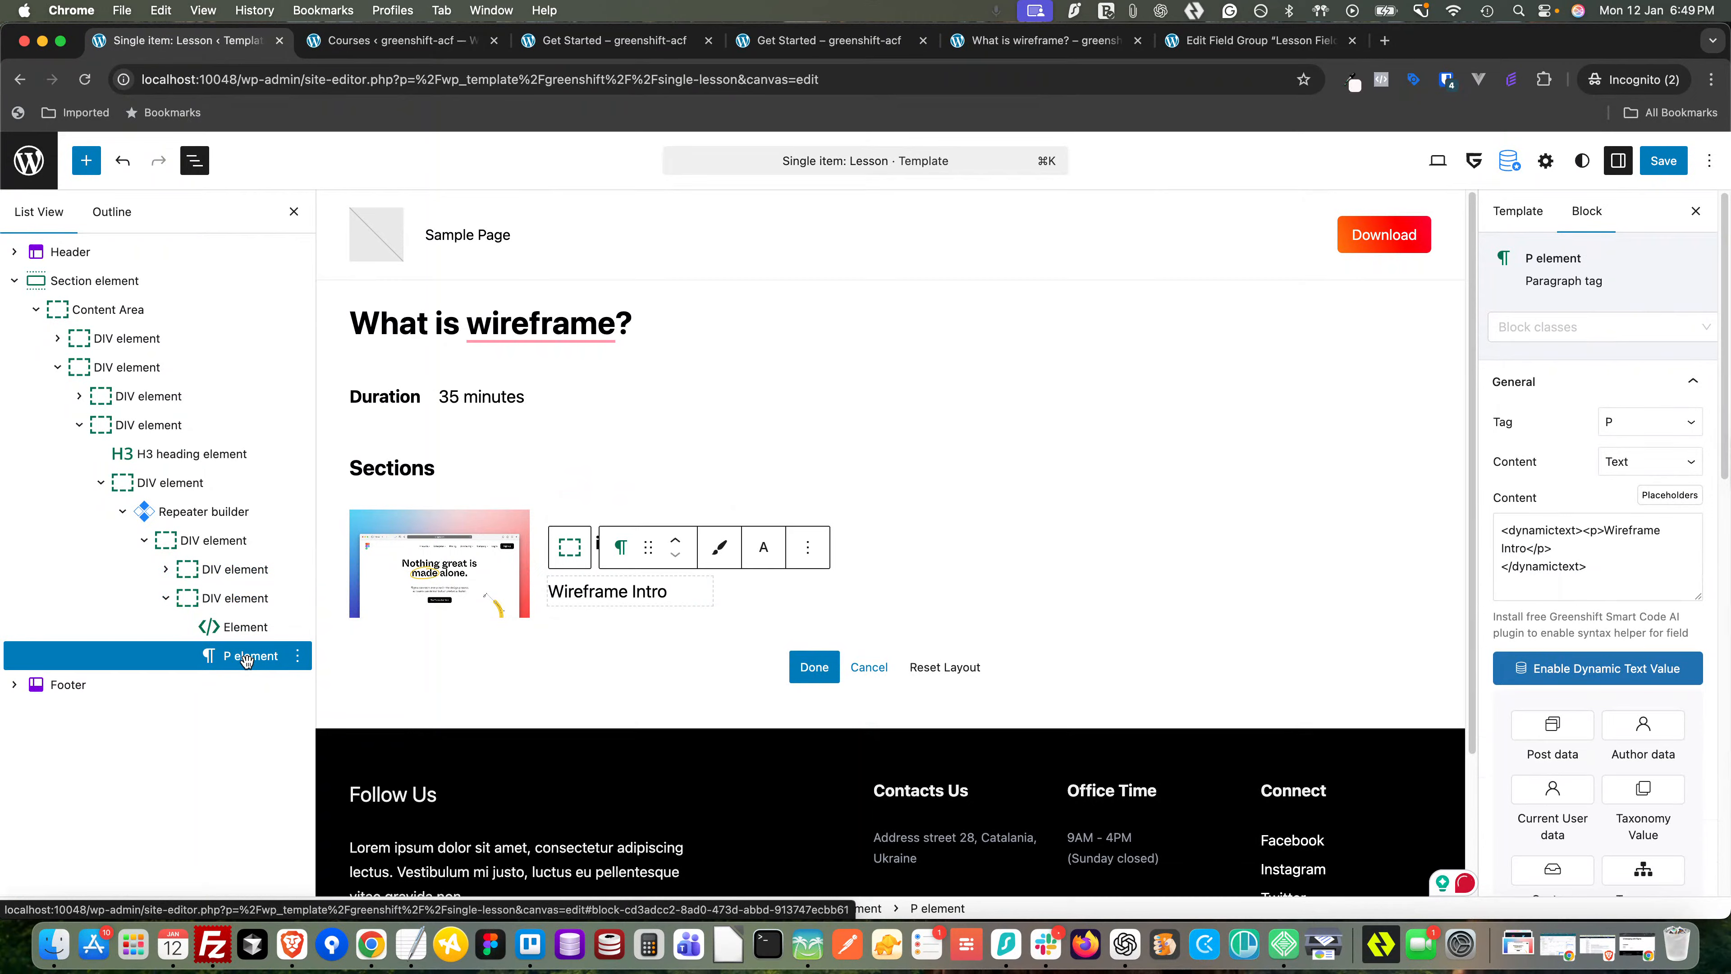
pyautogui.click(230, 568)
pyautogui.click(228, 542)
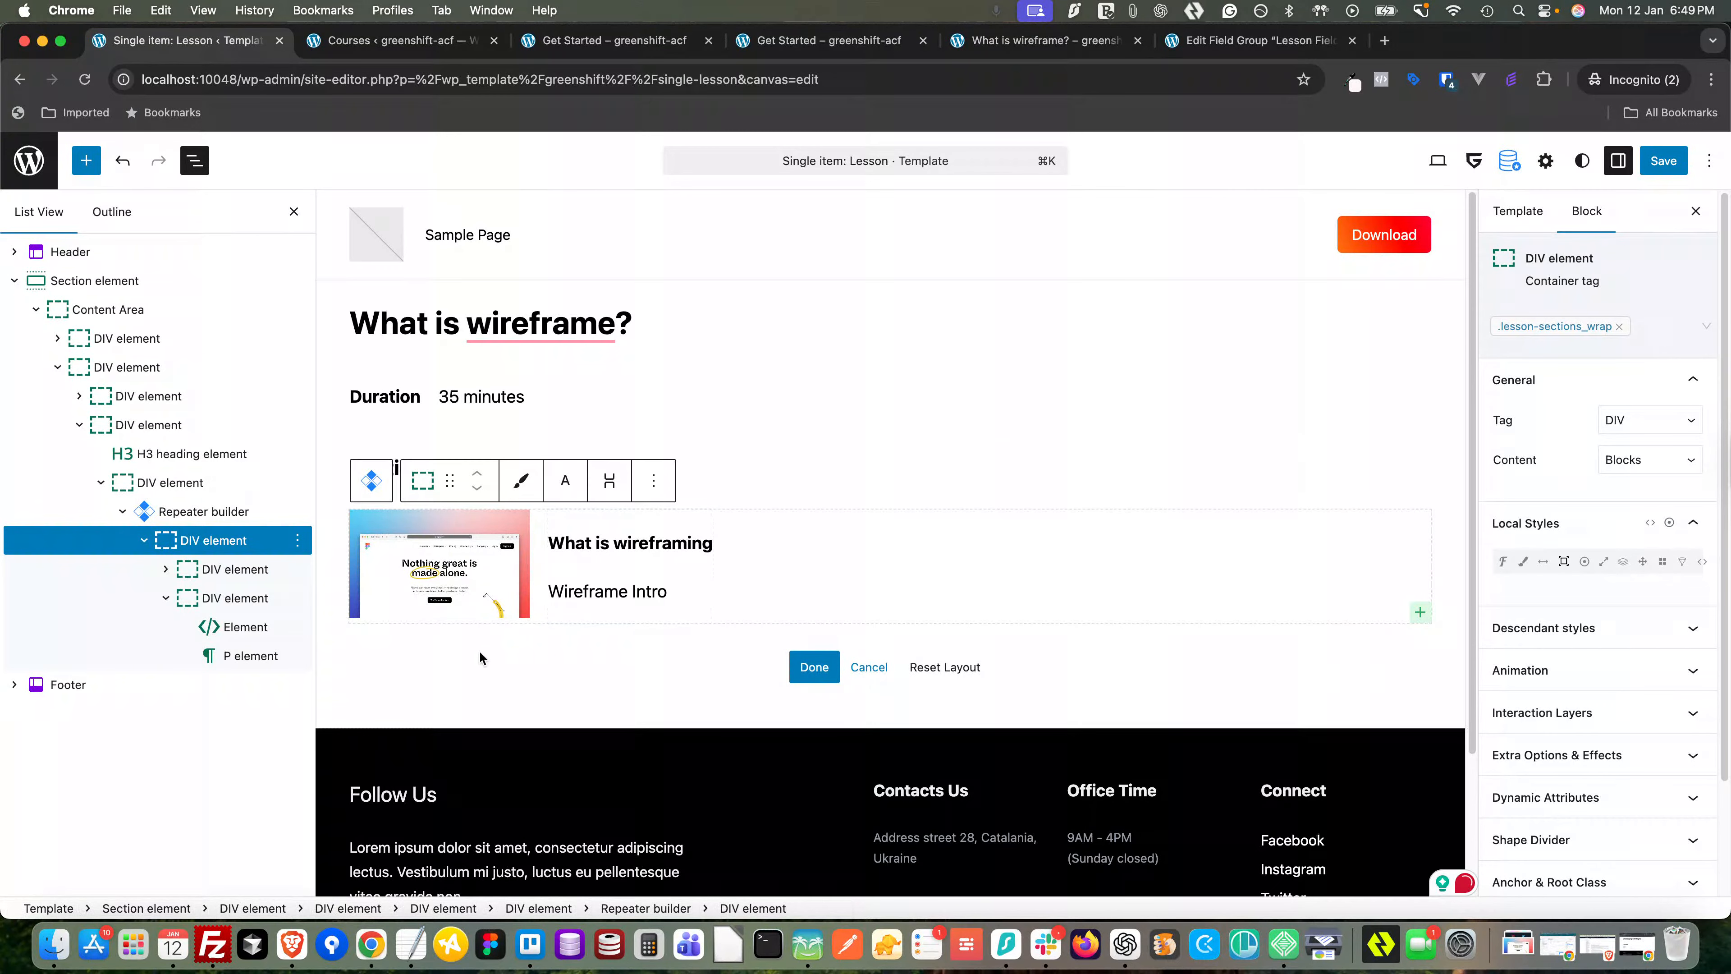
pyautogui.click(242, 657)
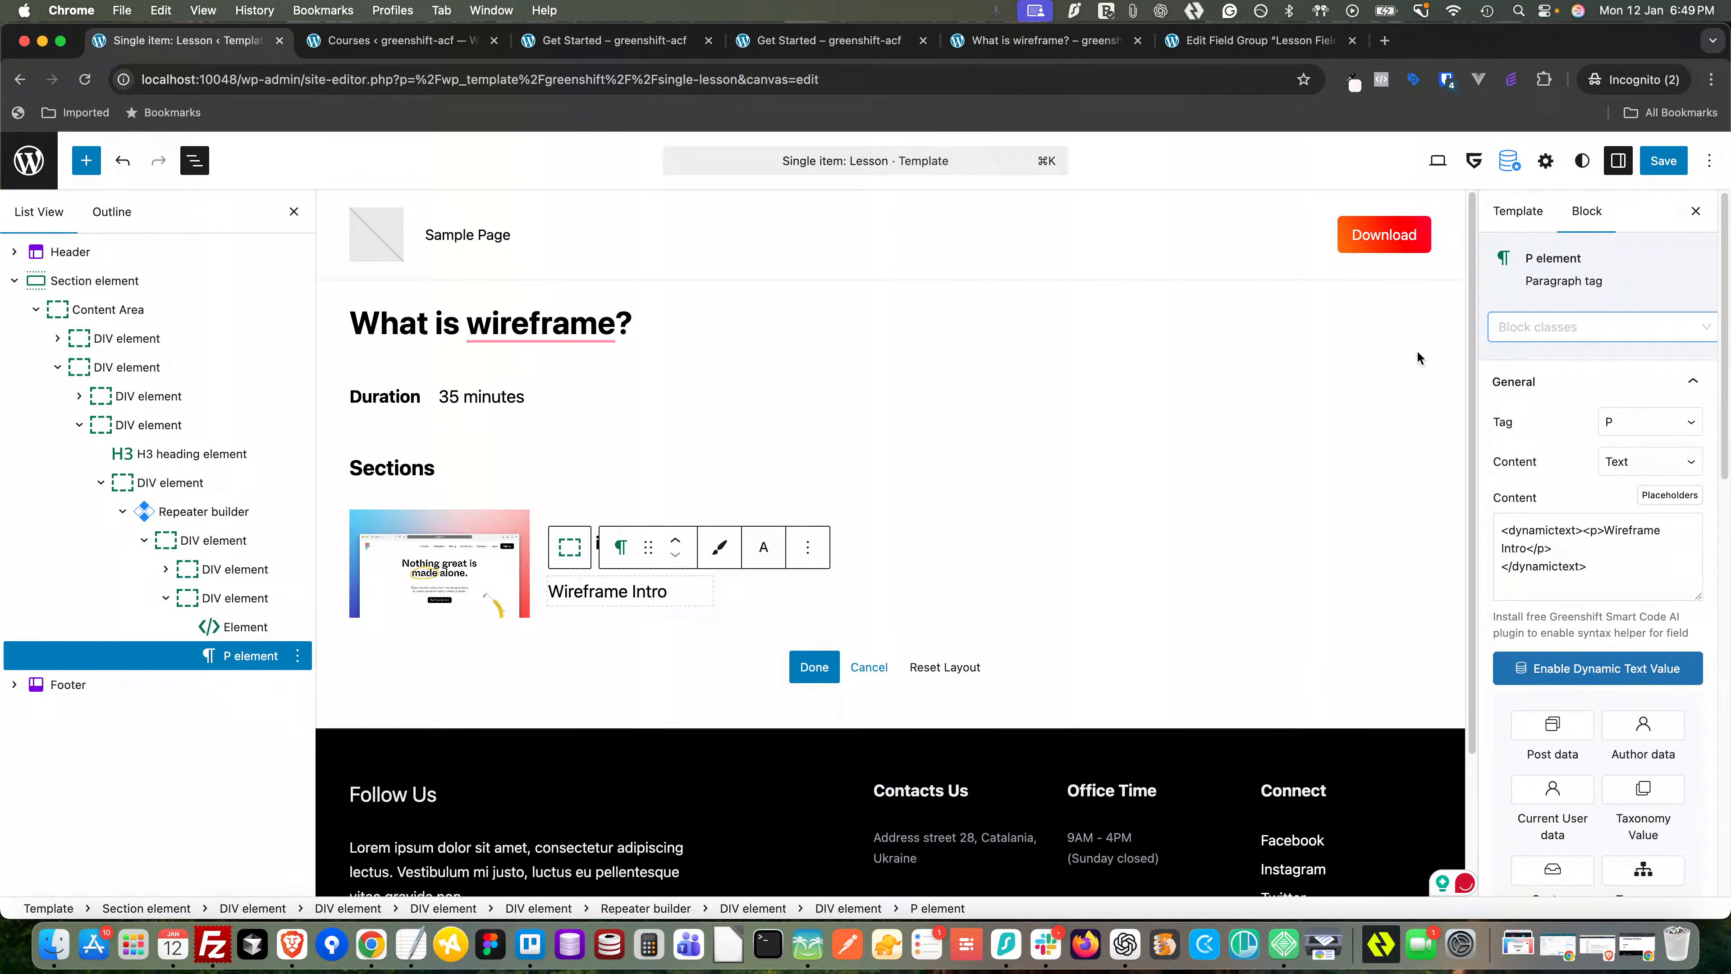
# - Add a new local class lesson-sections_img-wrap to the DIV element that holds the thumbnail
pyautogui.click(246, 569)
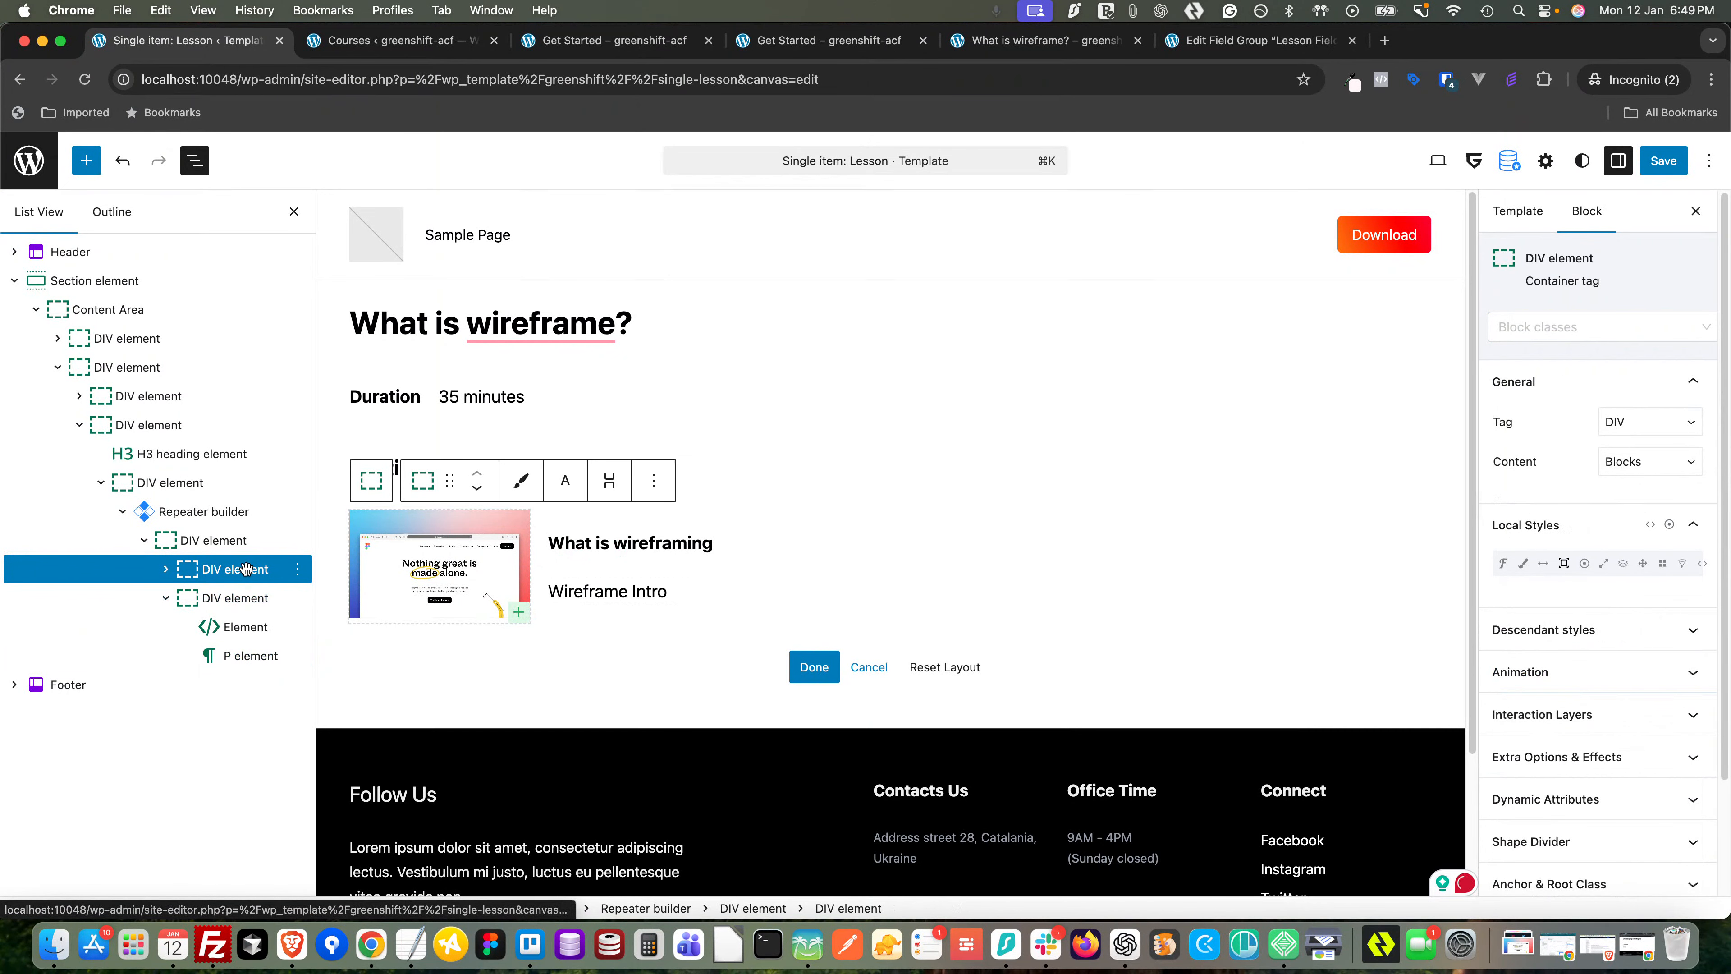
pyautogui.click(1575, 331)
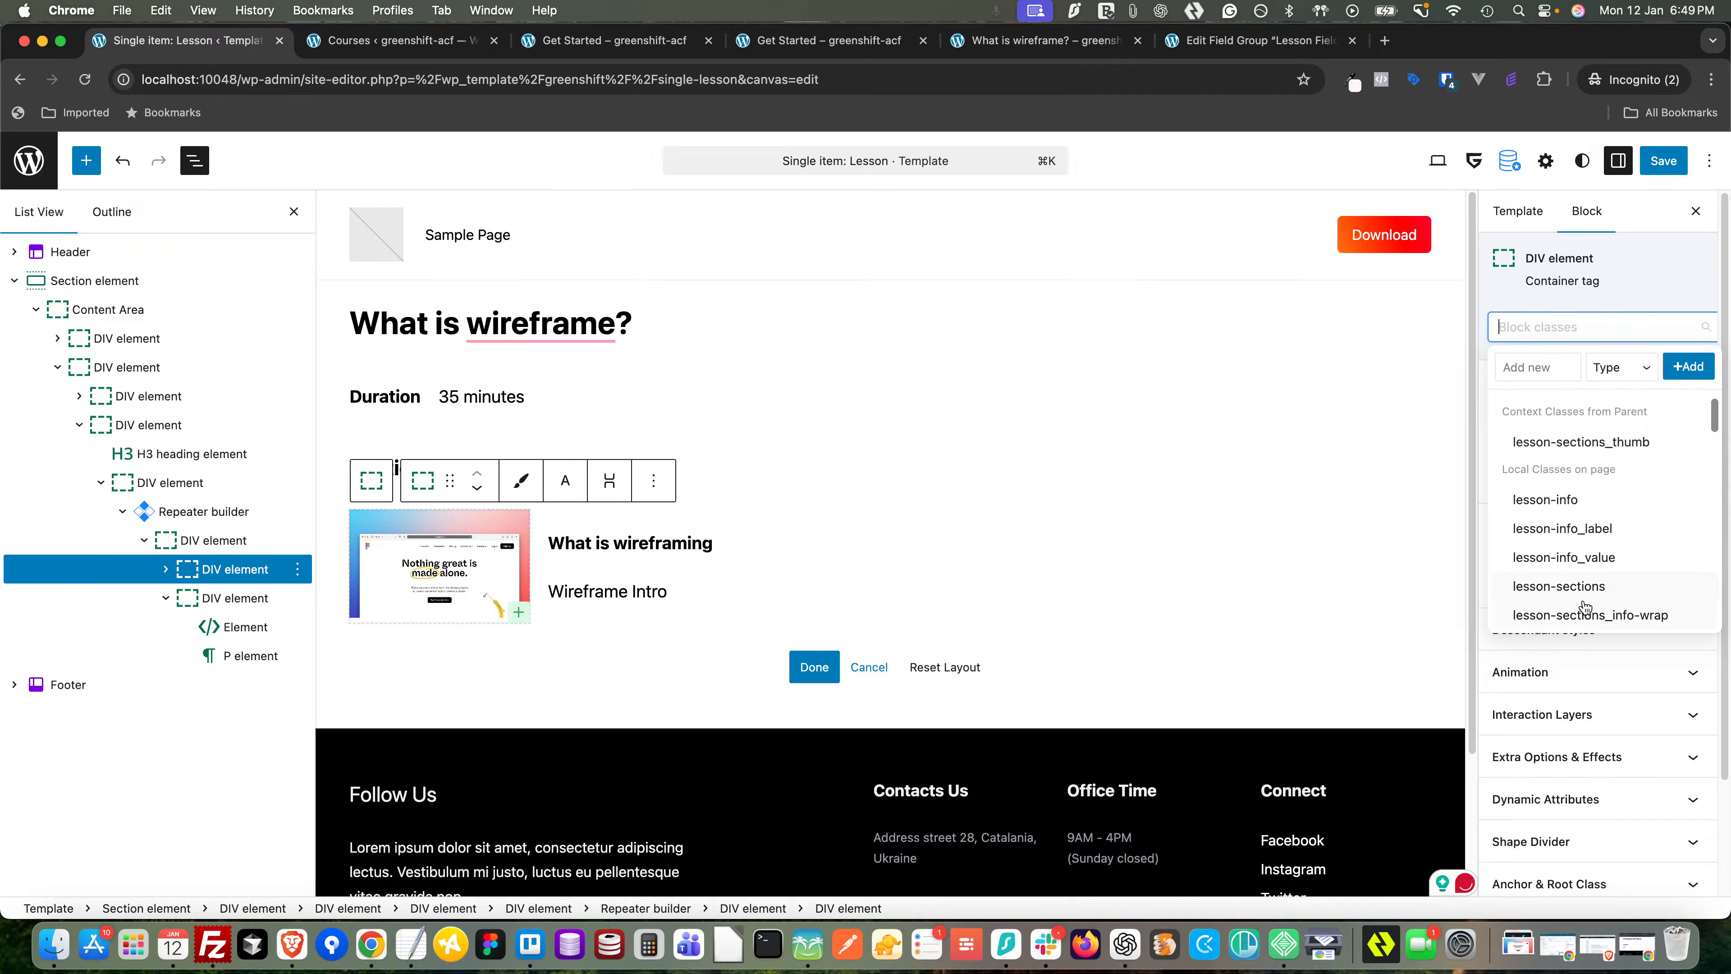
pyautogui.click(1524, 363)
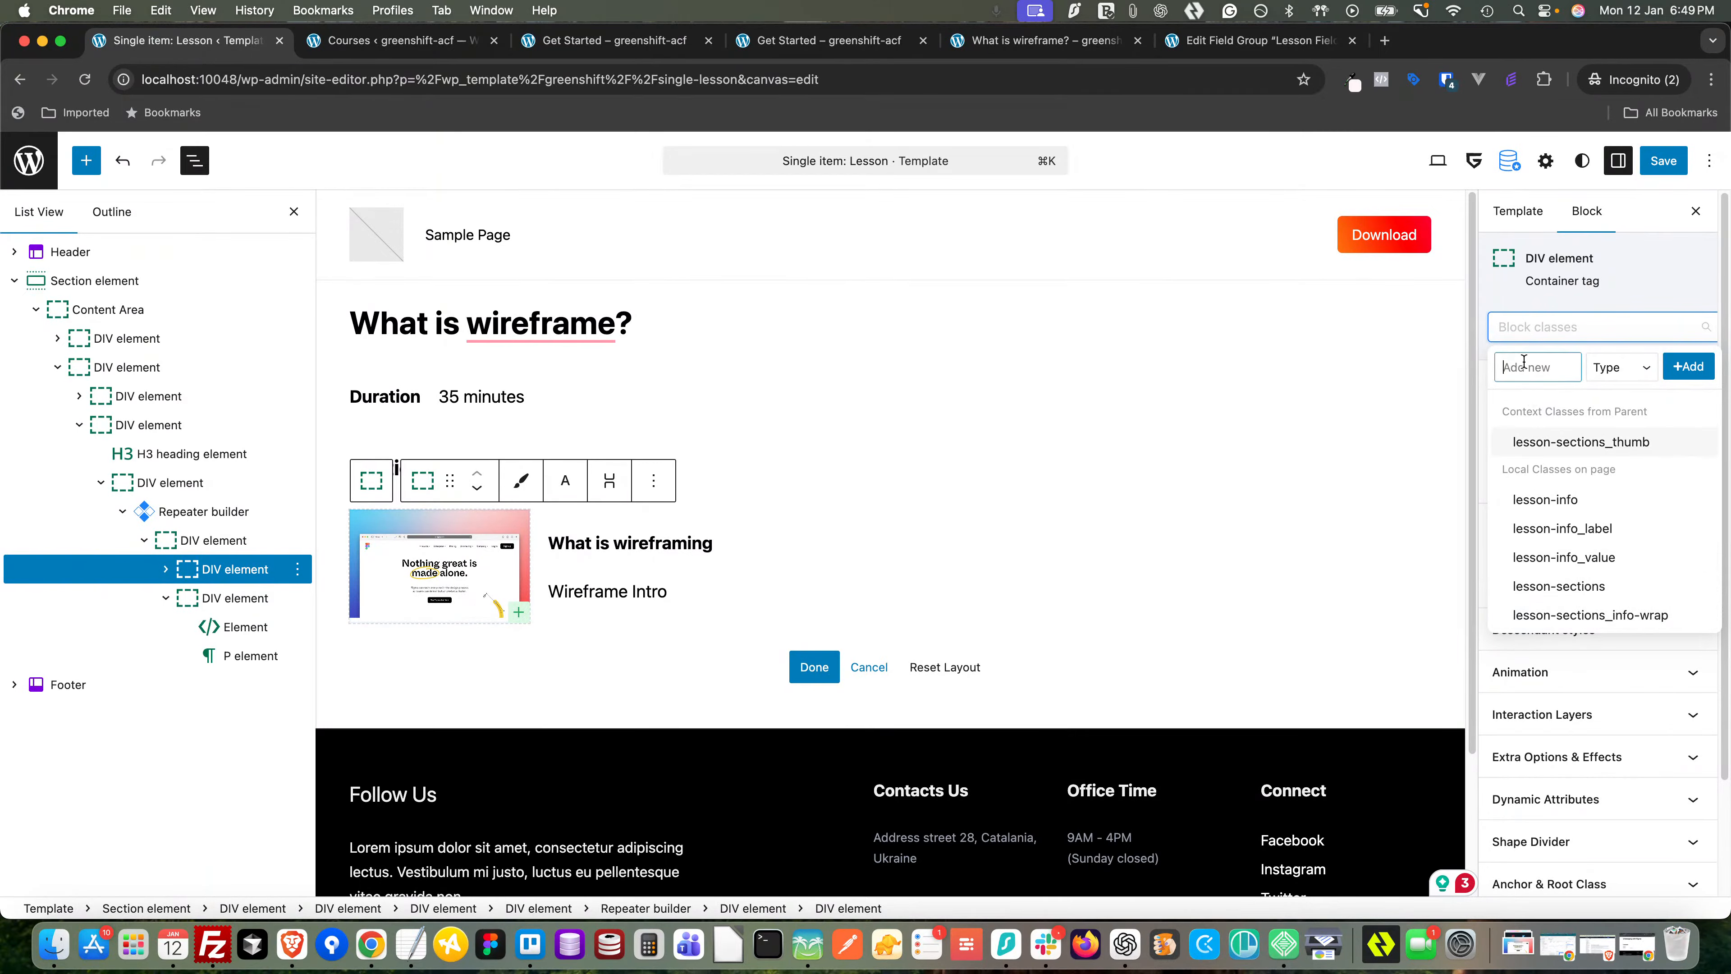
pyautogui.write('lesso')
pyautogui.write('n-sections')
pyautogui.write('_img-')
pyautogui.write('wrap')
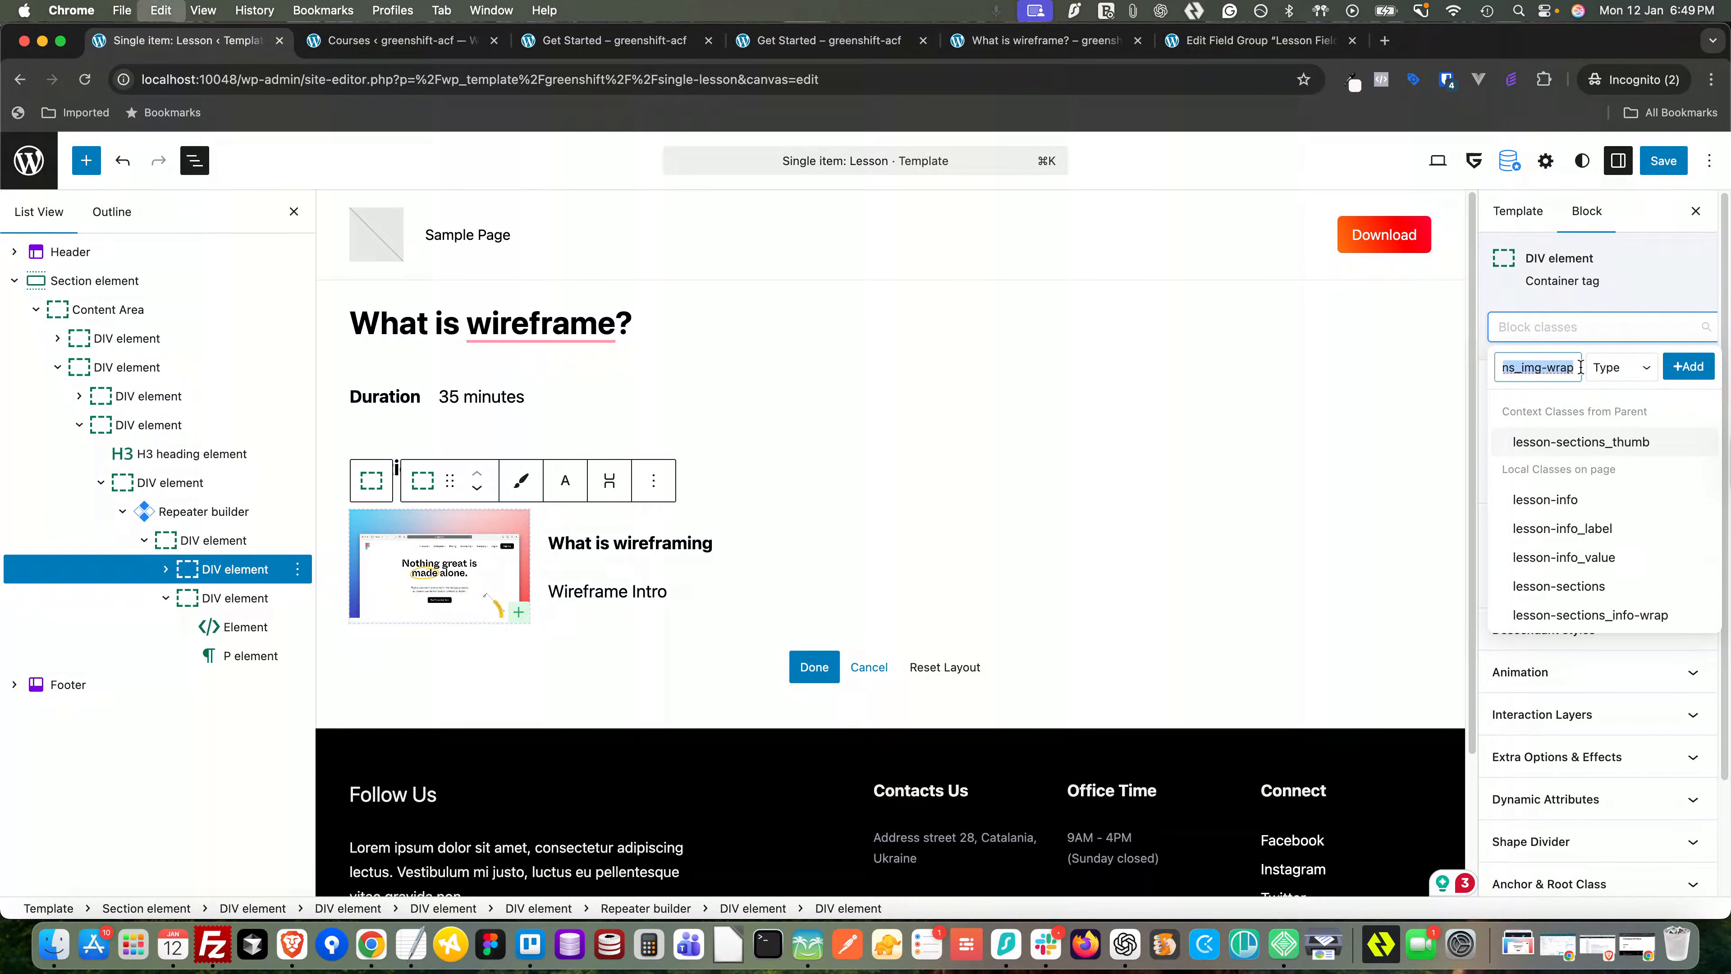
pyautogui.click(1619, 367)
pyautogui.click(1613, 408)
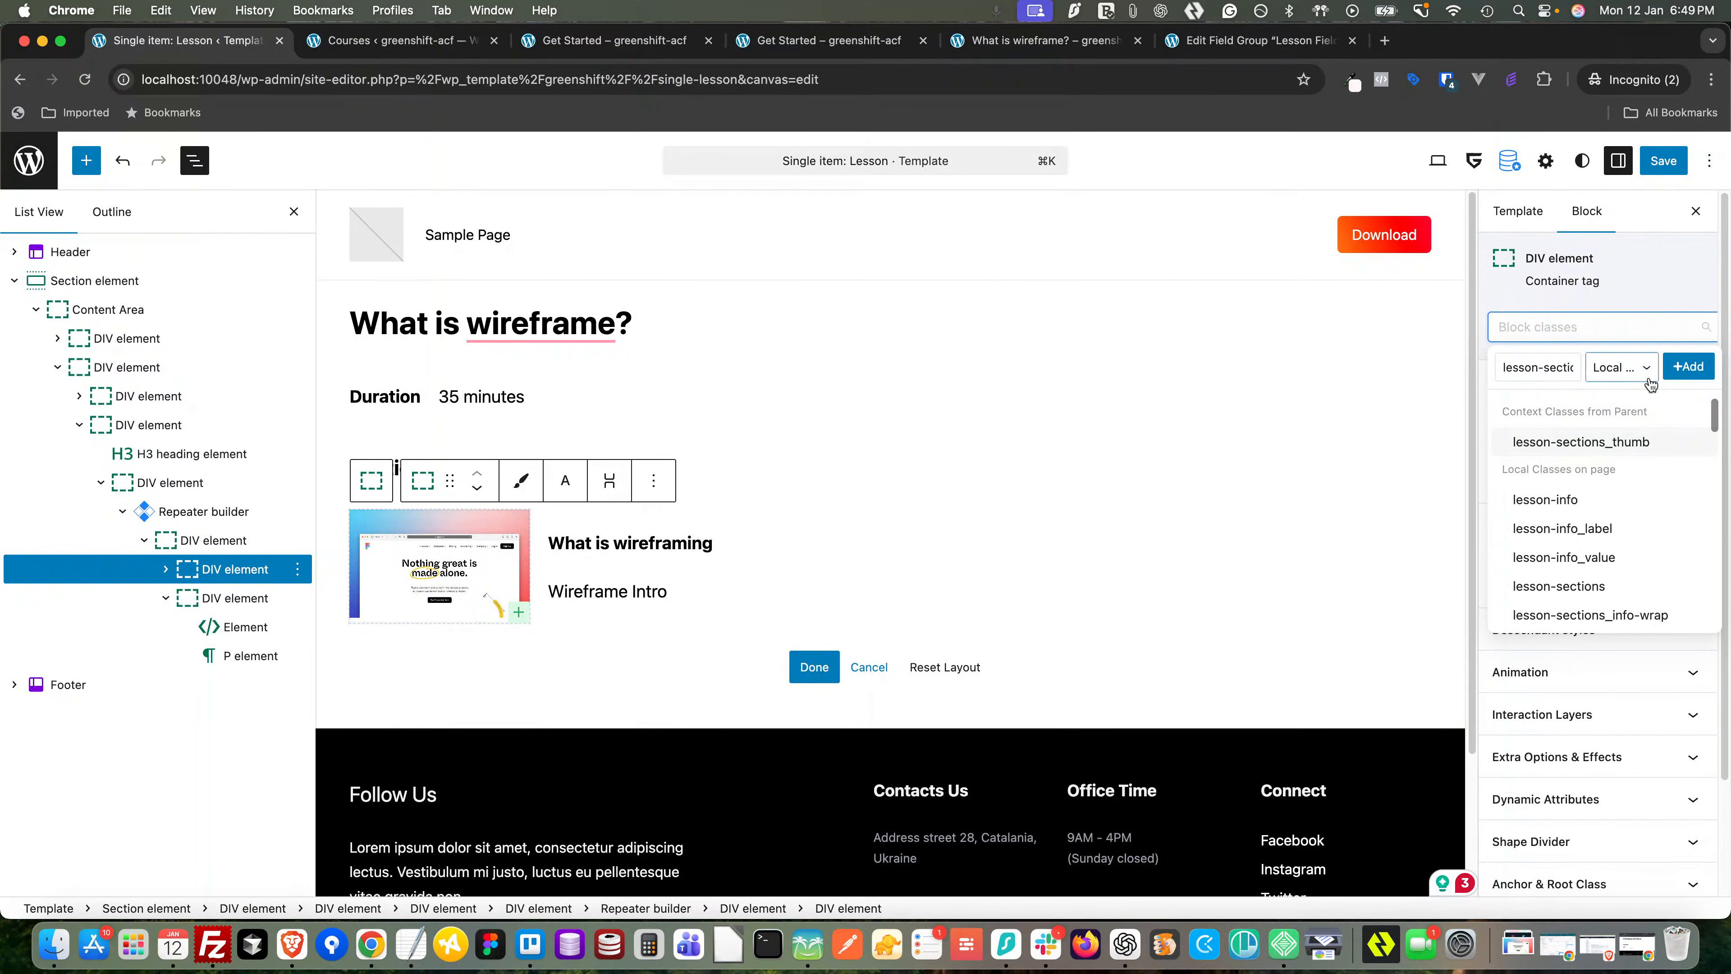
pyautogui.click(1688, 366)
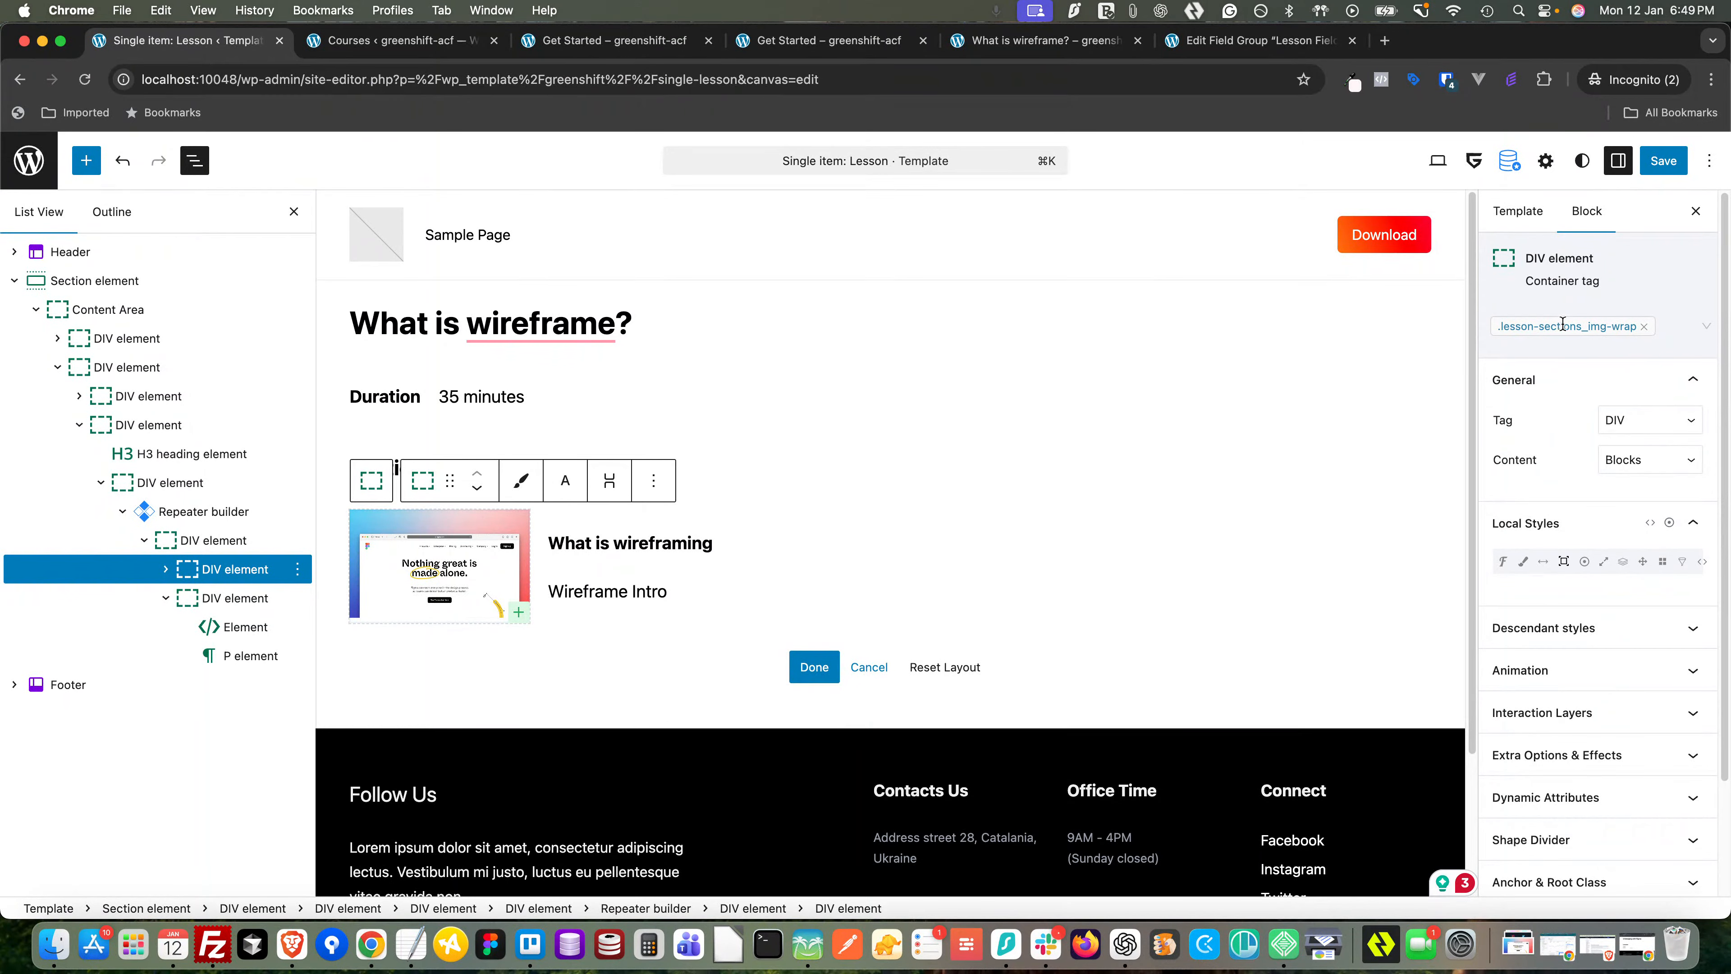
# - Add a new local class lesson-sections_text-wrap to the DIV element that holds the title and description
pyautogui.click(217, 599)
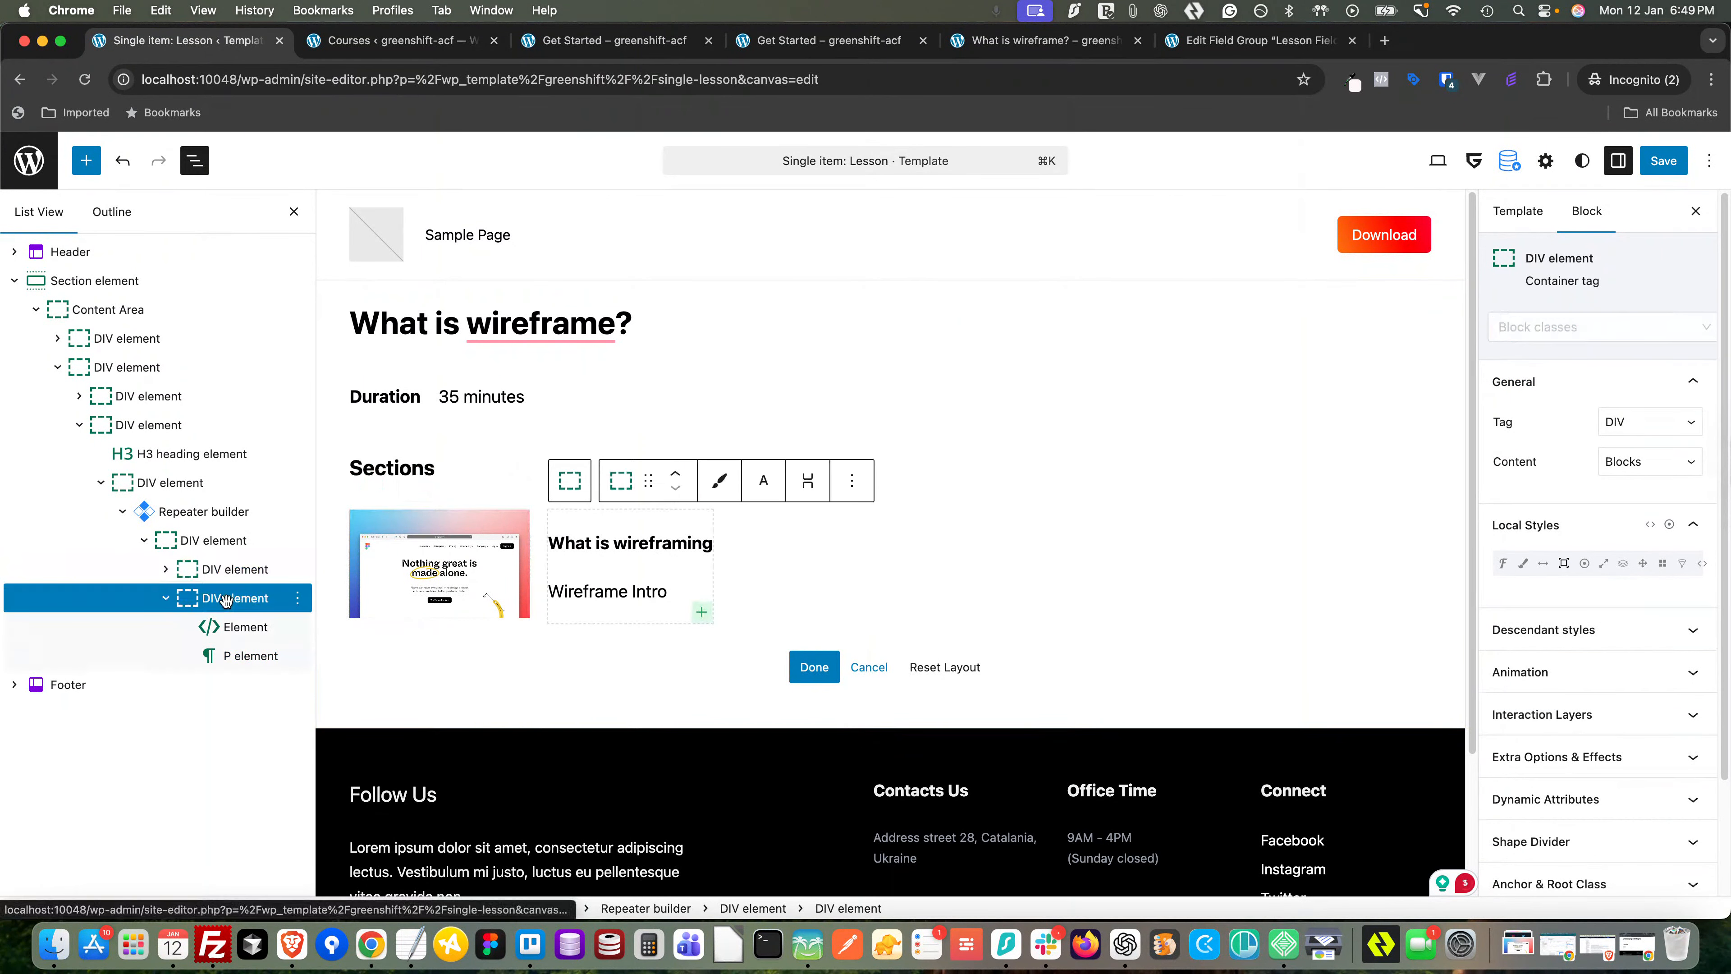
pyautogui.click(1531, 328)
pyautogui.click(1533, 366)
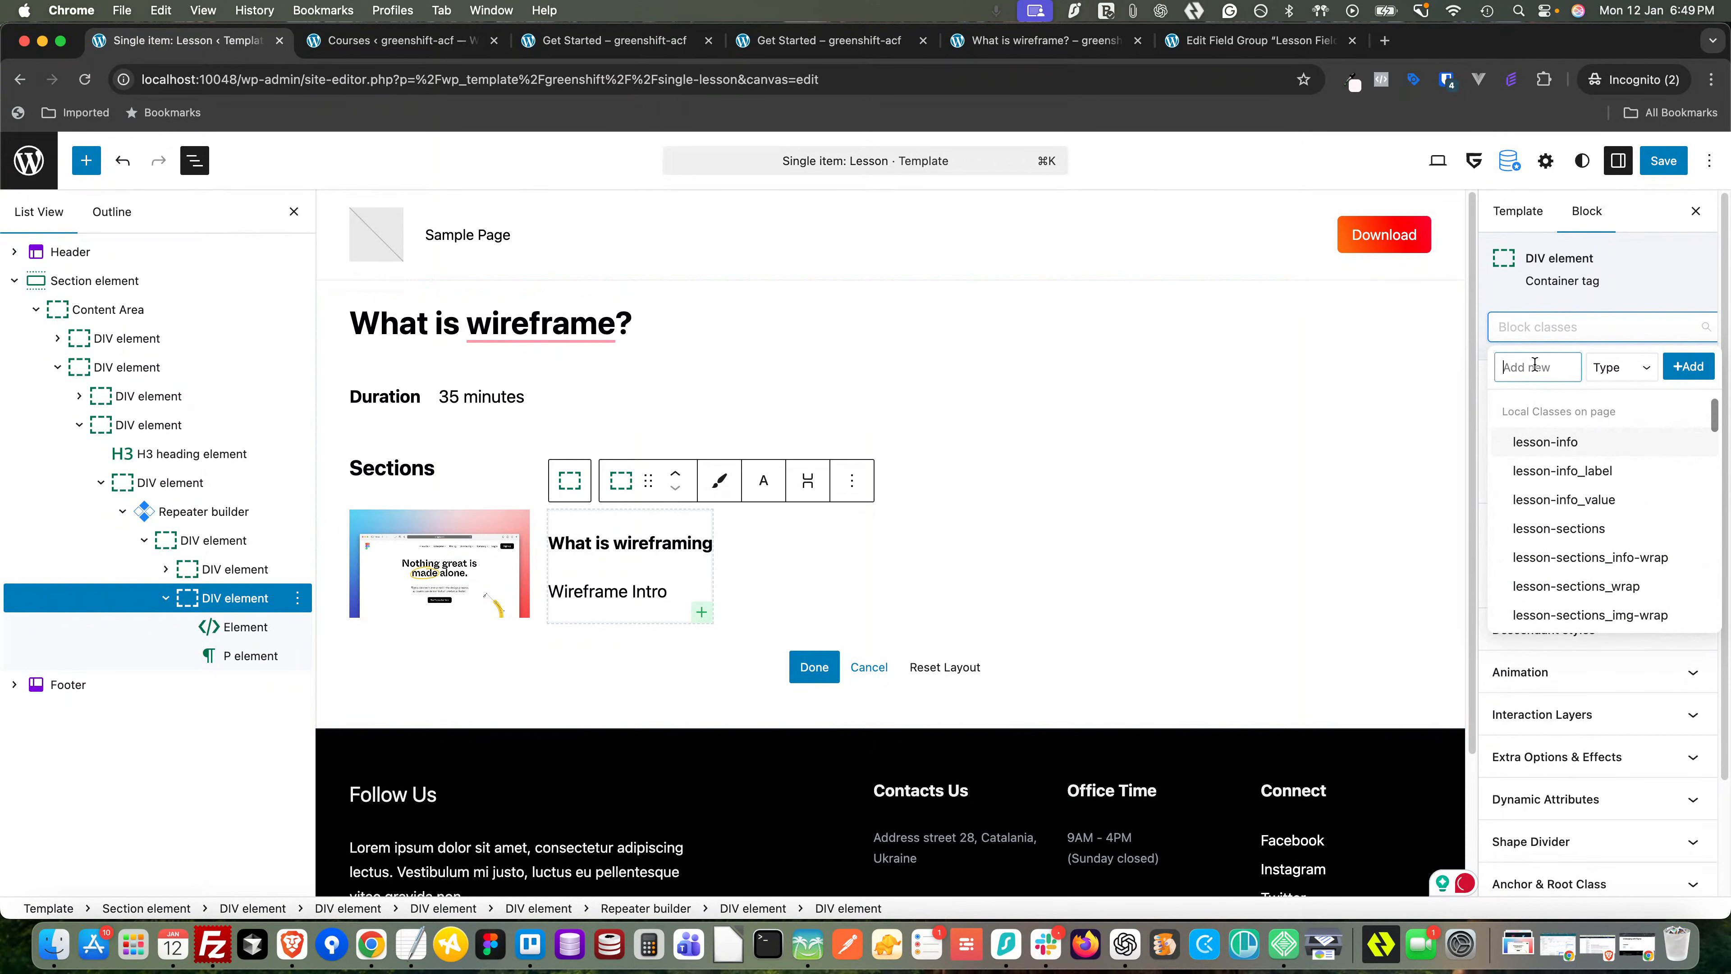
pyautogui.press('super+v')
pyautogui.click(1610, 375)
pyautogui.click(1629, 407)
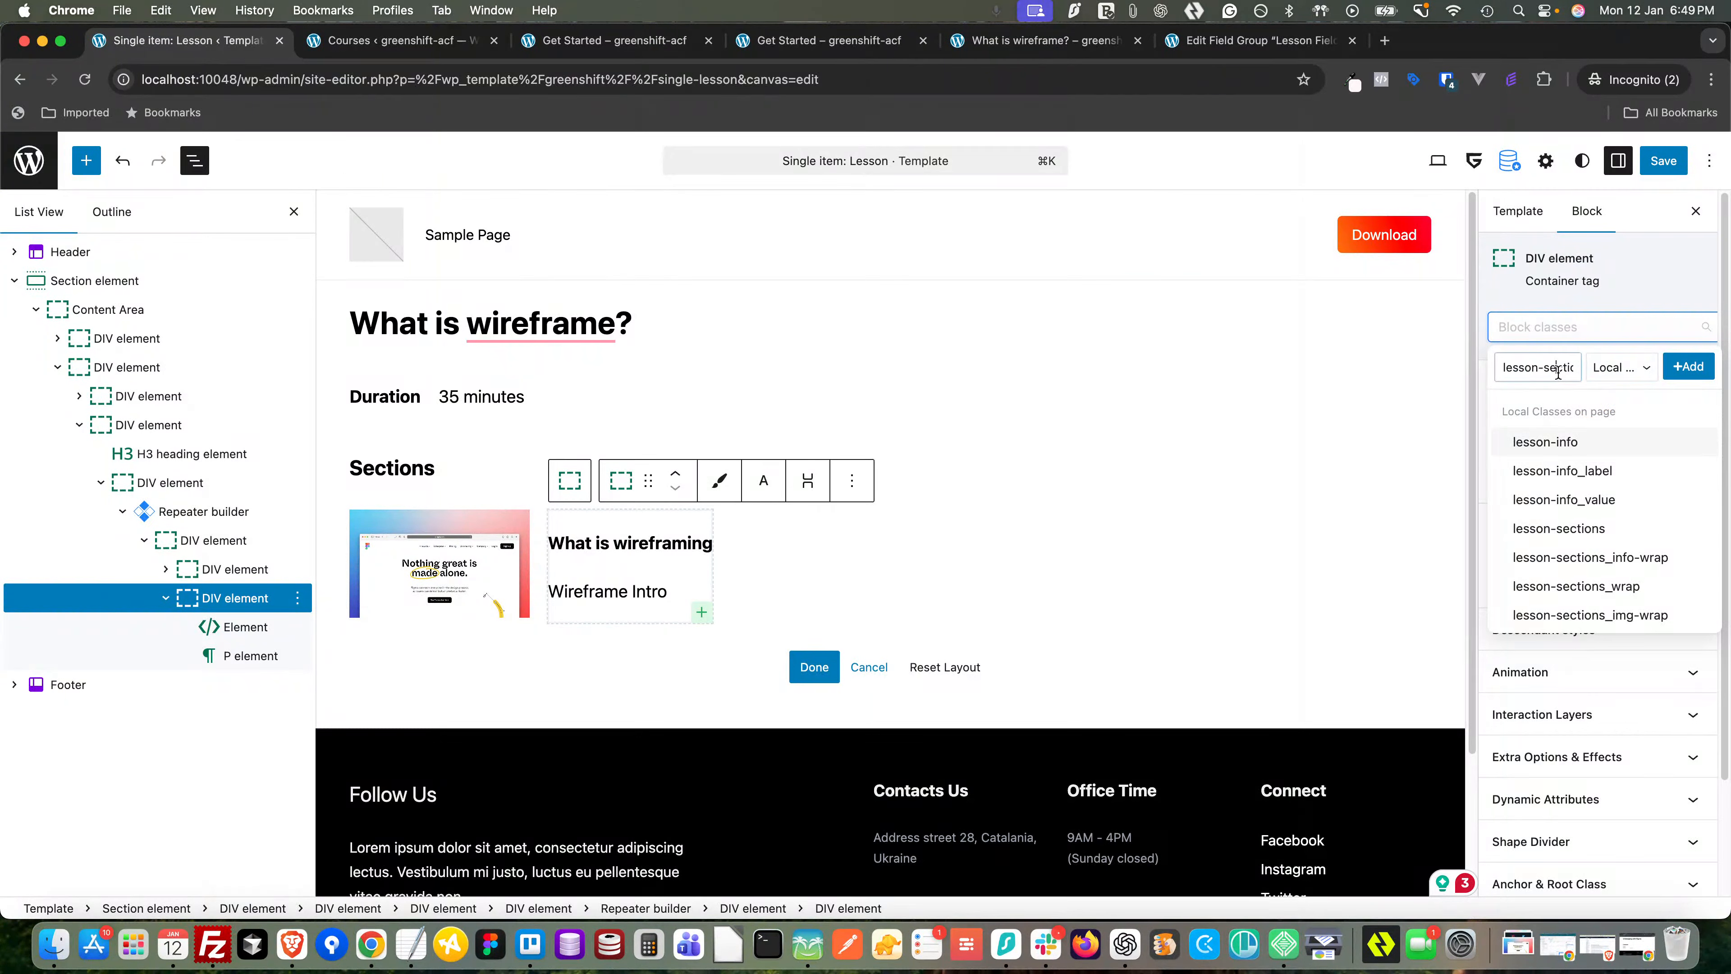
pyautogui.moveTo(1559, 371); pyautogui.dragTo(1577, 371)
pyautogui.write('text-wr')
pyautogui.click(1689, 366)
# - Add a new local class lesson-sections_heading to the H4 title element in the repeater
pyautogui.click(258, 627)
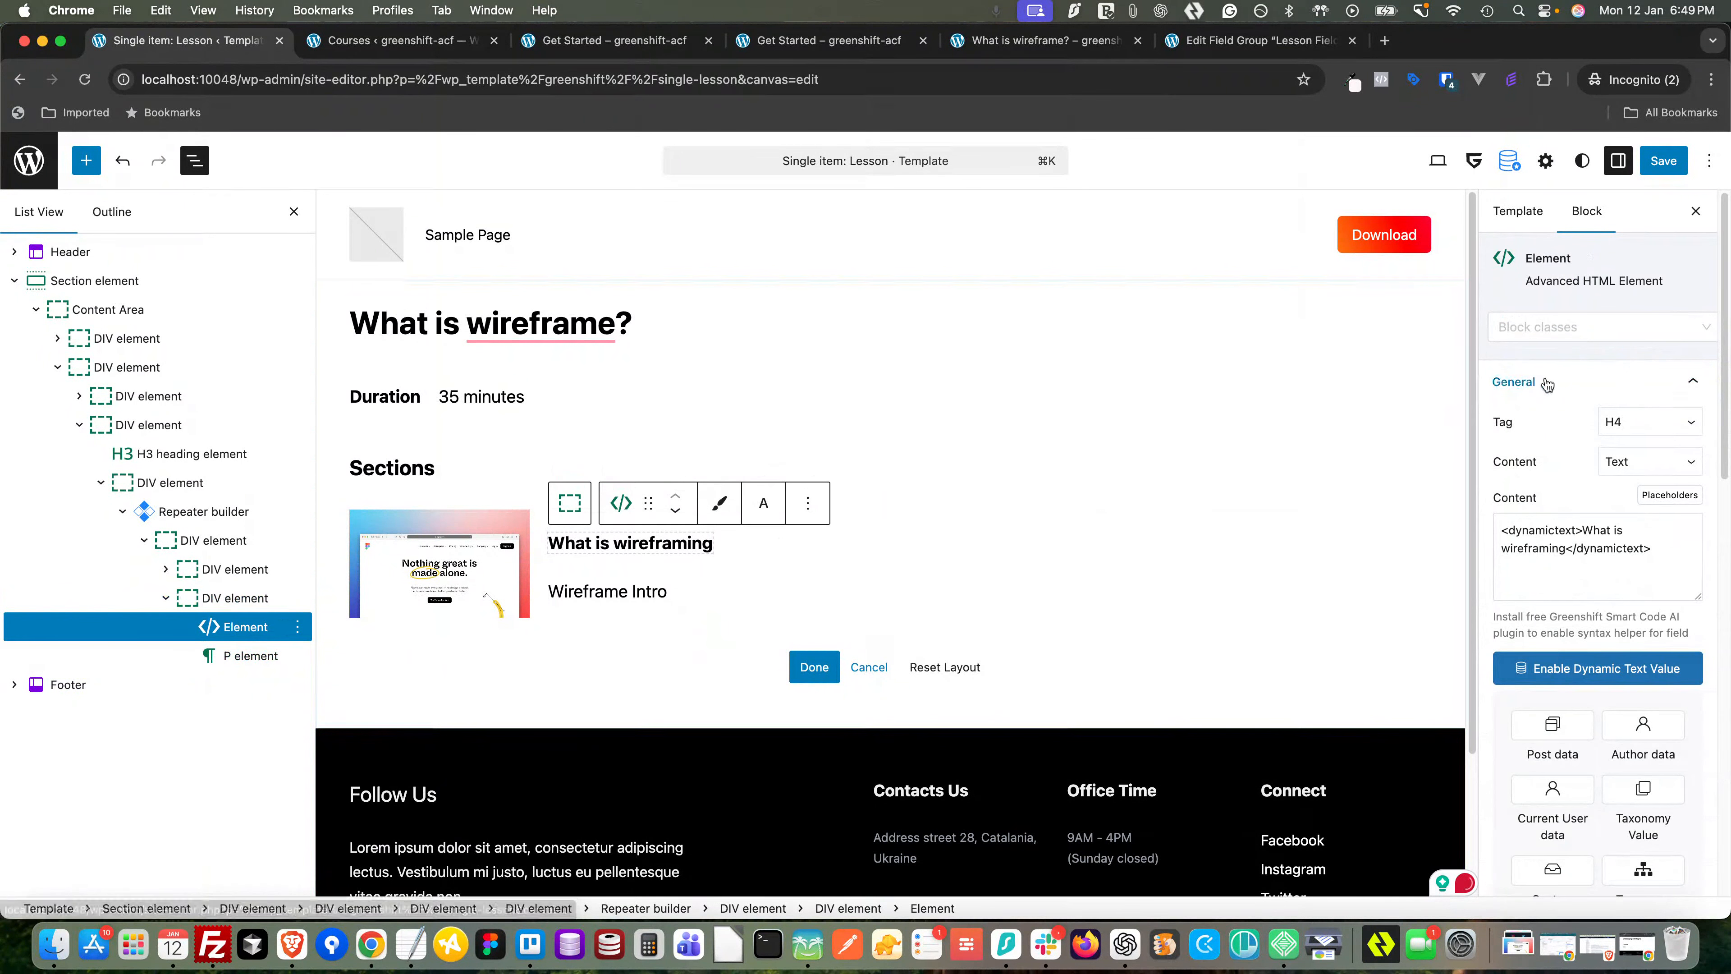
pyautogui.click(1558, 331)
pyautogui.click(1549, 368)
pyautogui.write('lesson-sections_img-wrap')
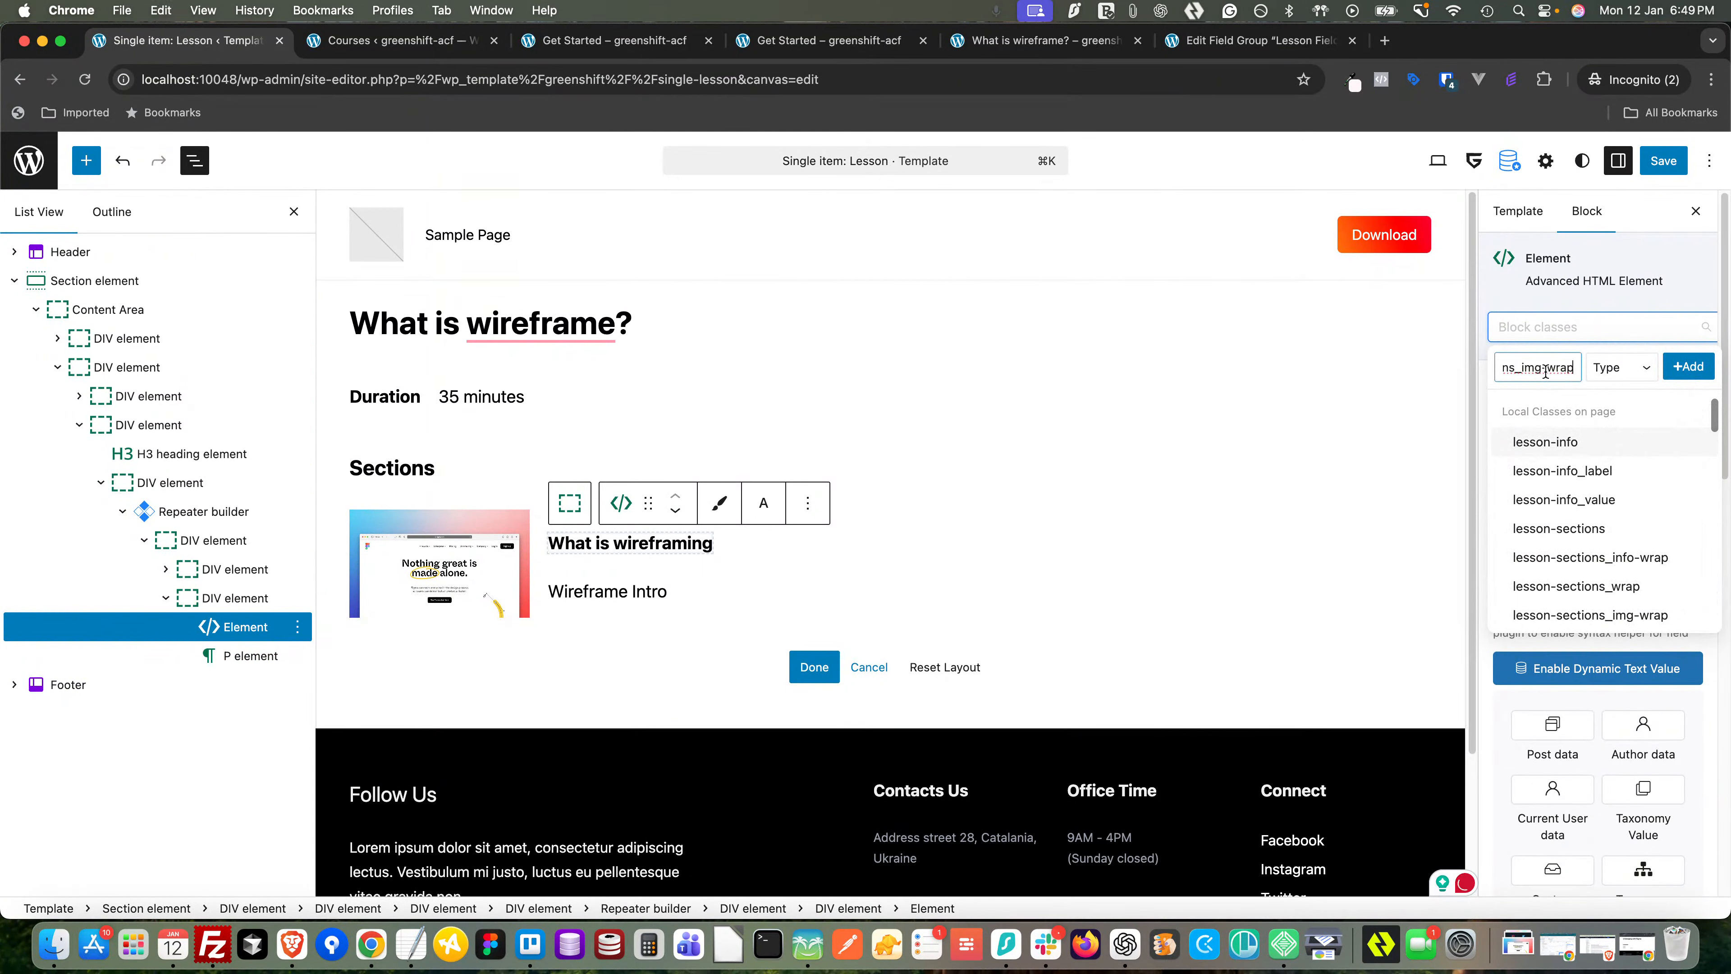
pyautogui.moveTo(1522, 368); pyautogui.dragTo(1581, 368)
pyautogui.write('heading')
pyautogui.click(1623, 367)
pyautogui.click(1643, 400)
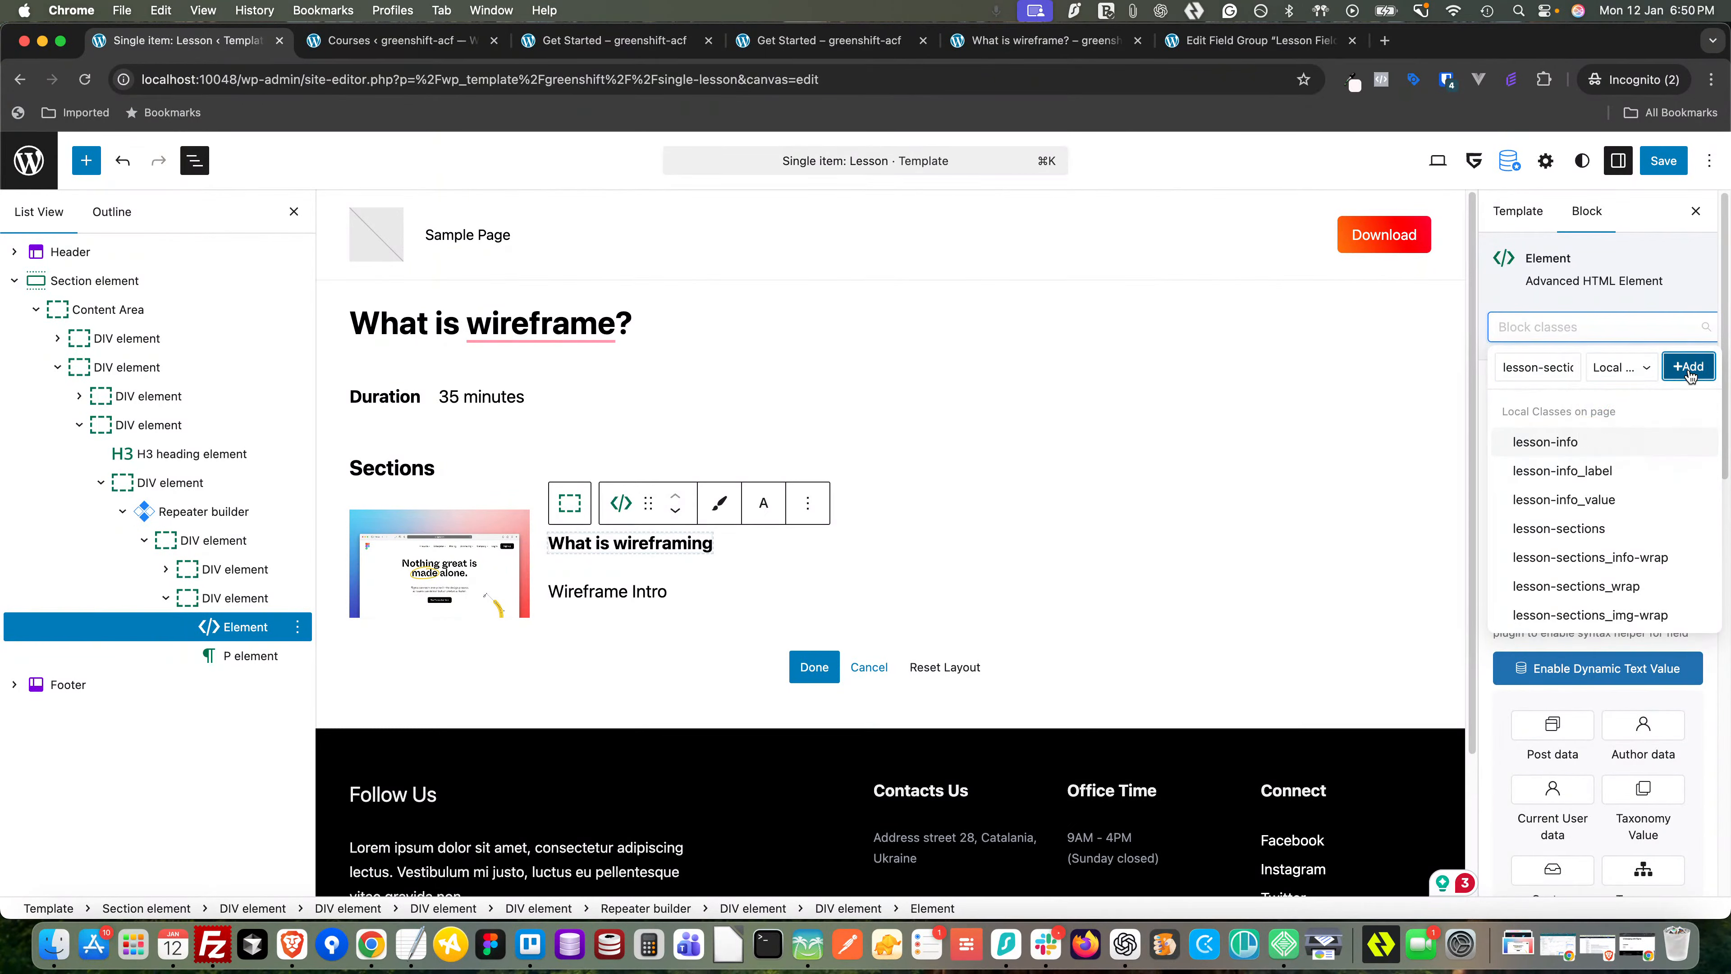
pyautogui.click(1689, 368)
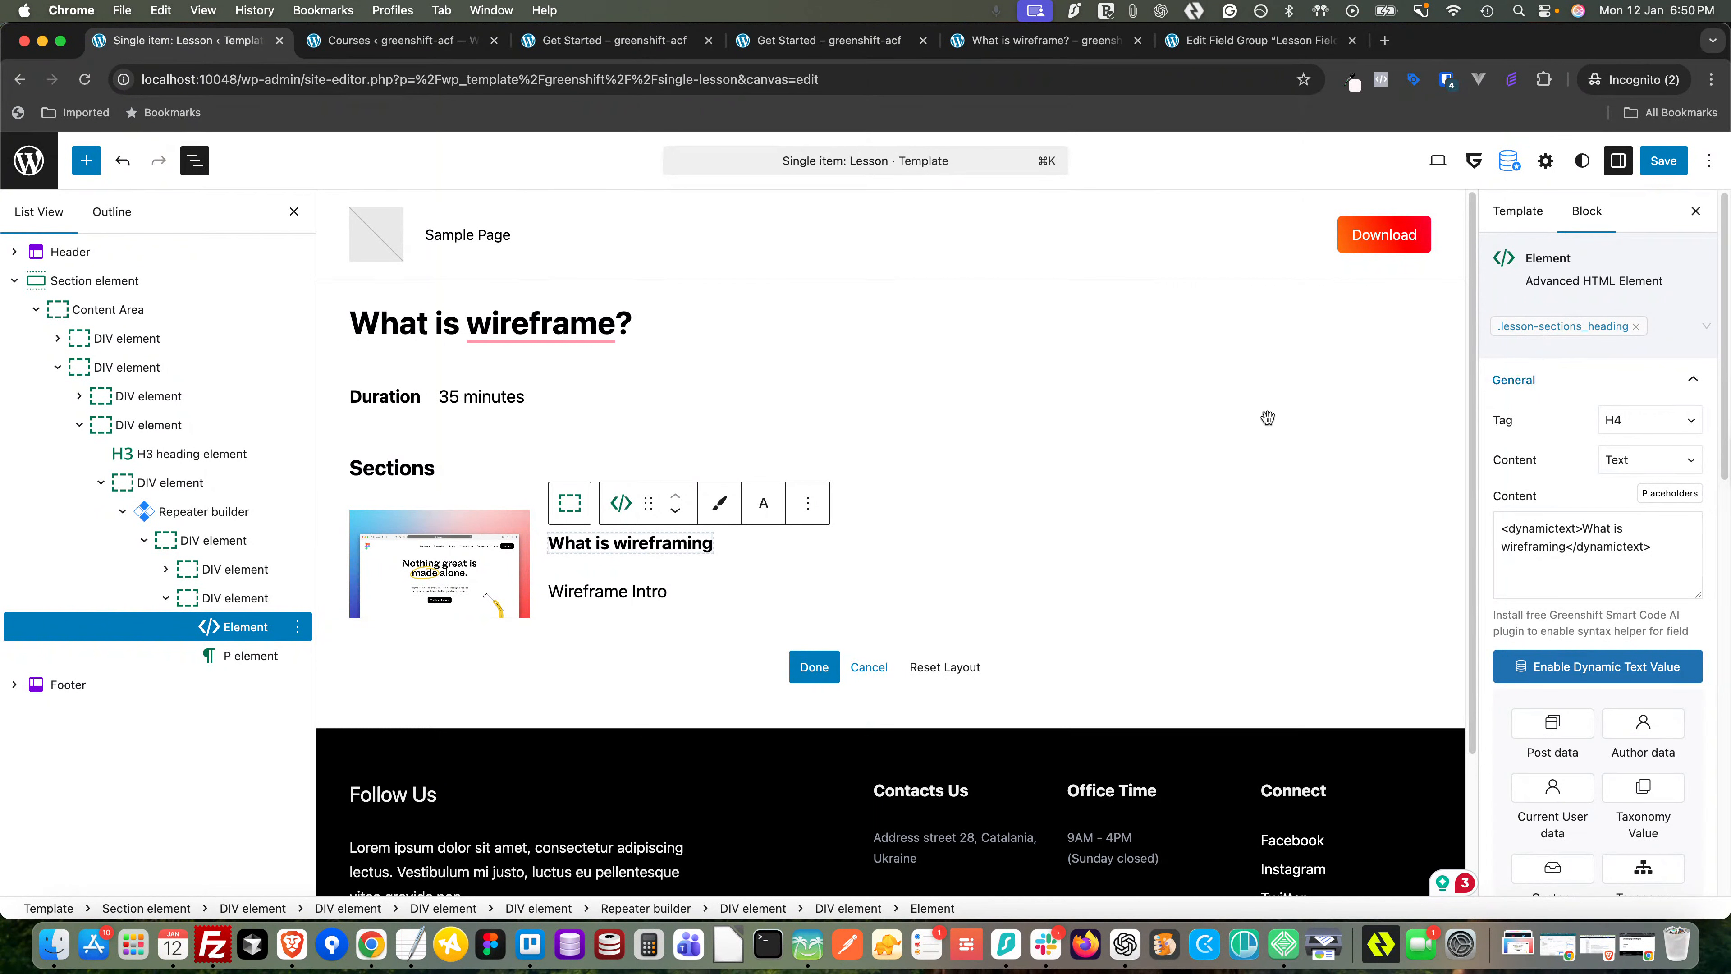
# - Add a new local class lesson-sections_text to the P description element in the repeater
pyautogui.click(249, 656)
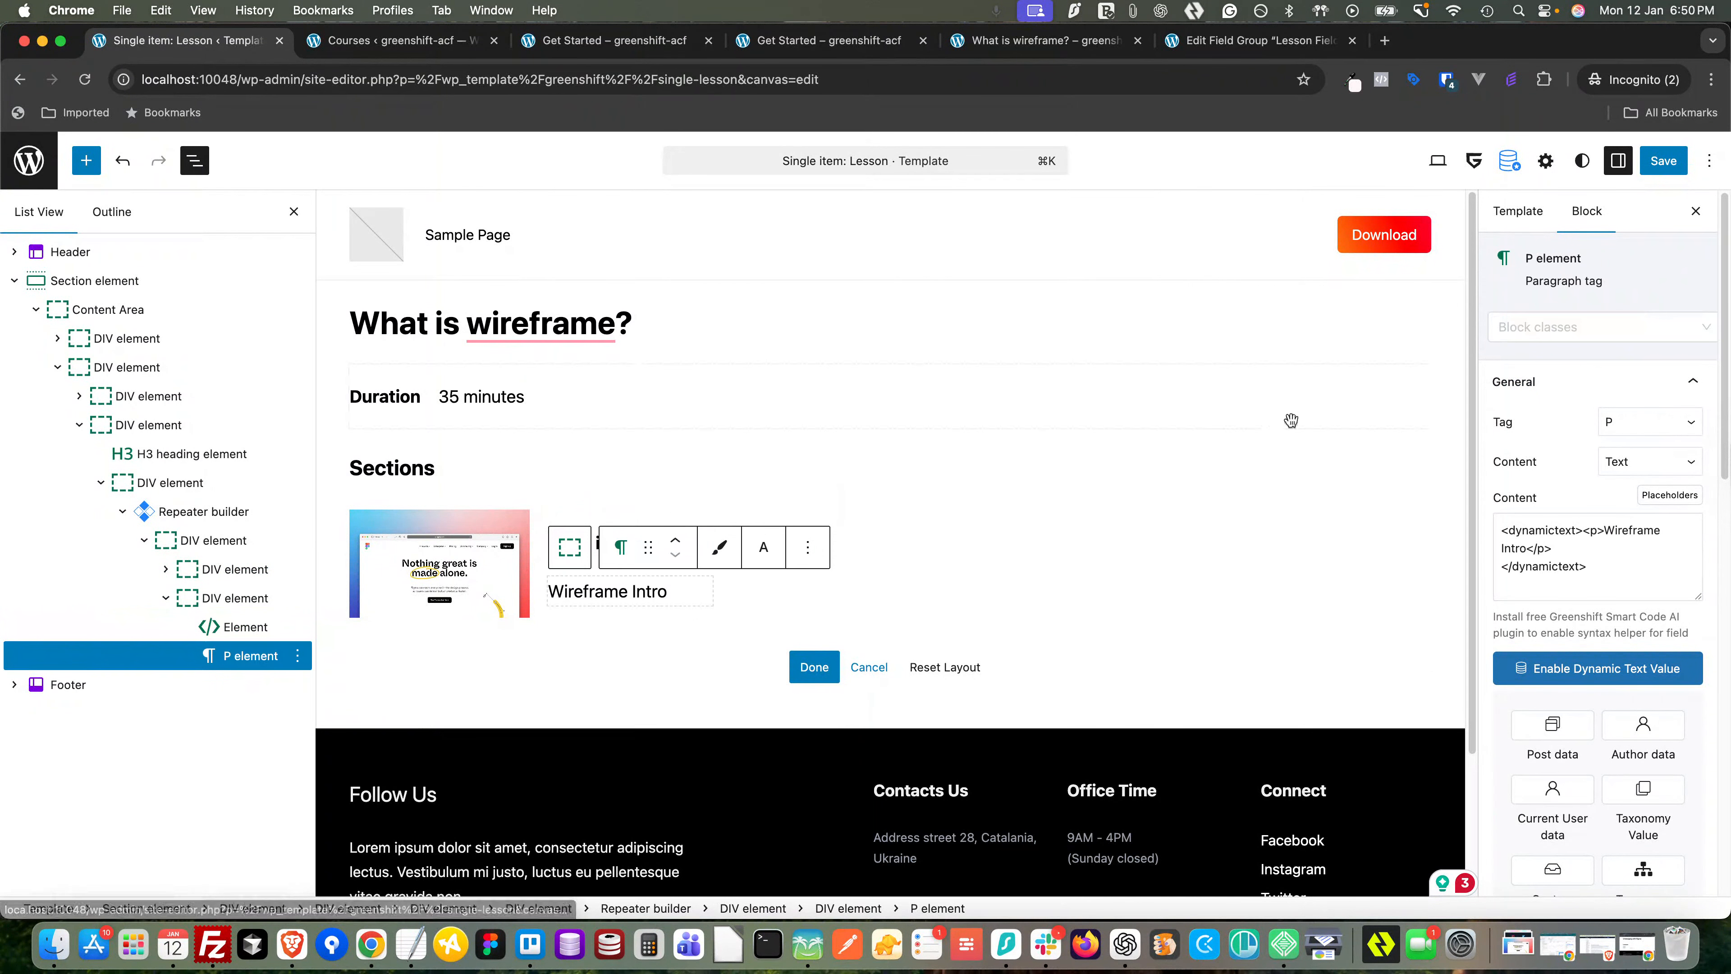
pyautogui.click(1508, 332)
pyautogui.click(1533, 366)
pyautogui.write('lesson-sections_img-wrap')
pyautogui.press('BackSpace')
pyautogui.press('BackSpace')
pyautogui.press('BackSpace')
pyautogui.press('BackSpace')
pyautogui.press('BackSpace')
pyautogui.press('BackSpace')
pyautogui.press('BackSpace')
pyautogui.press('BackSpace')
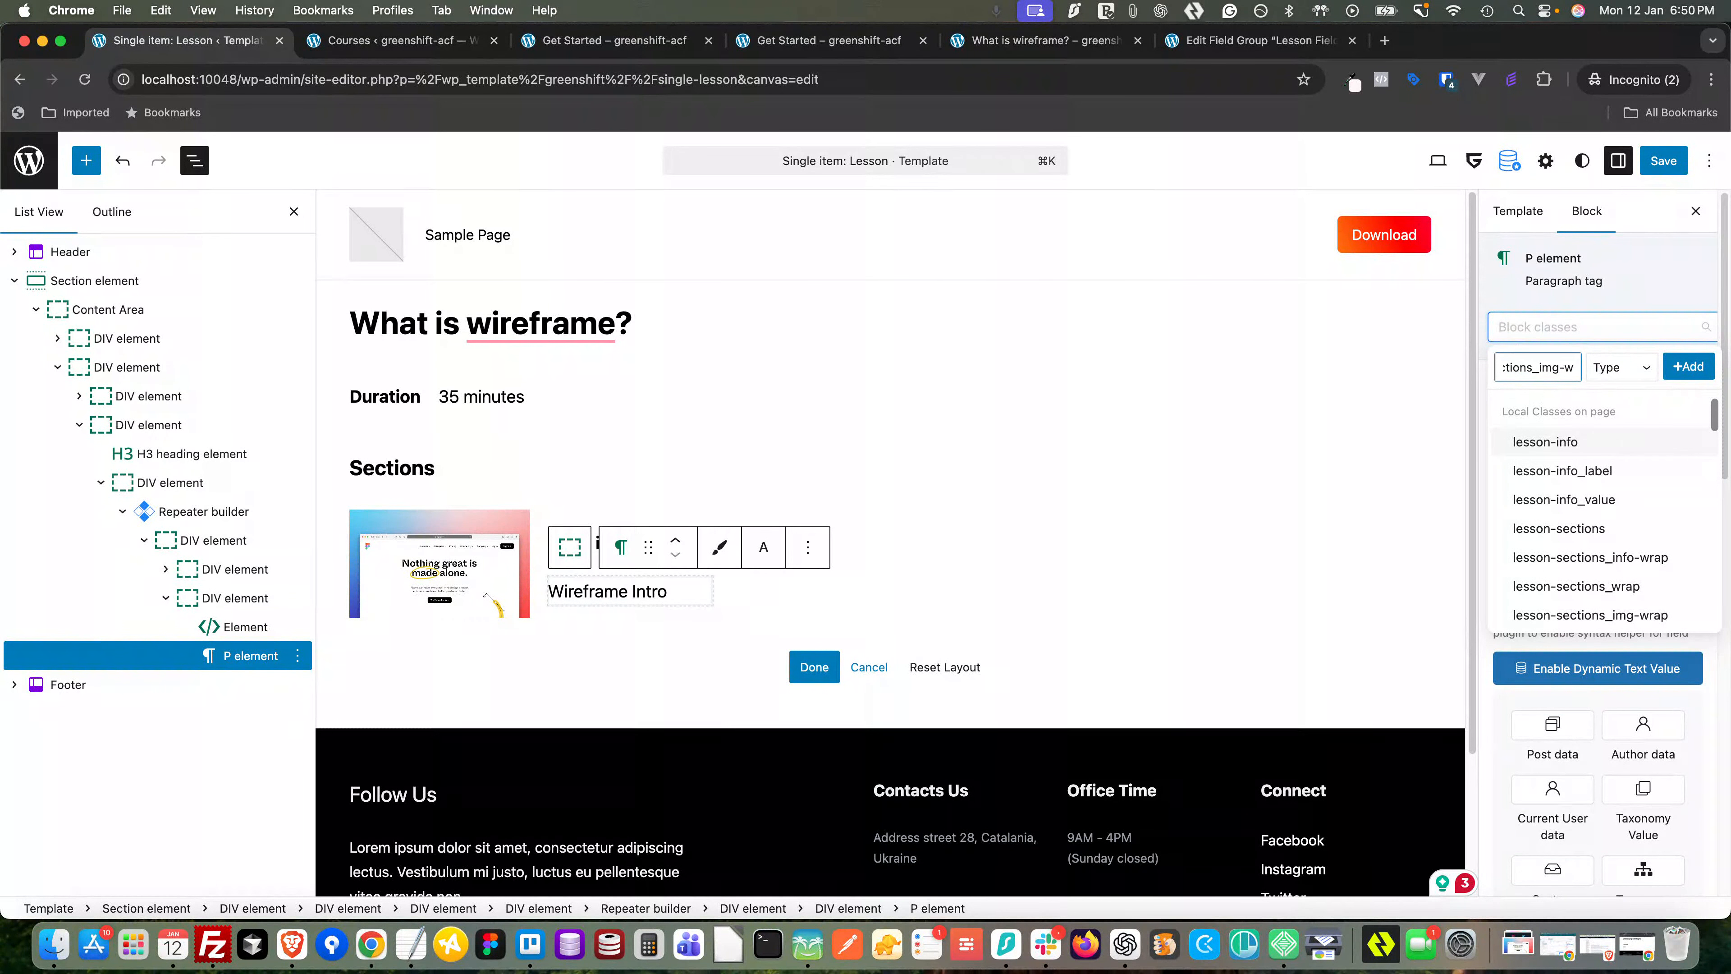
pyautogui.write('text')
pyautogui.click(1608, 370)
pyautogui.click(1609, 407)
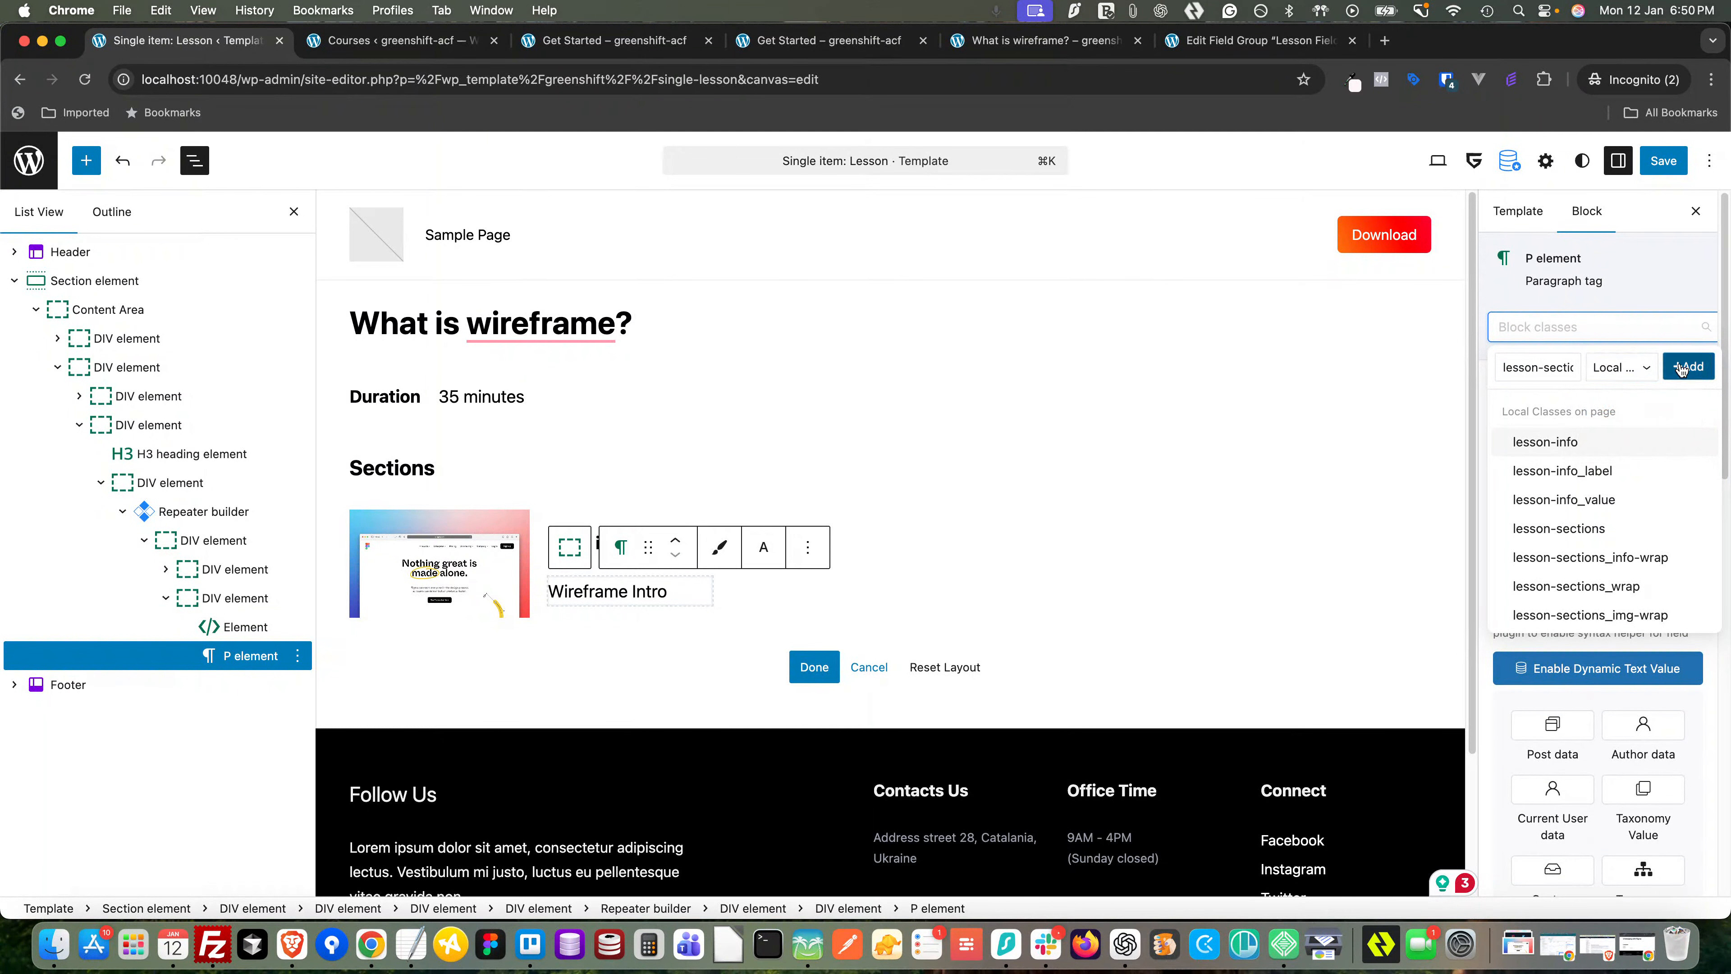
pyautogui.click(1682, 370)
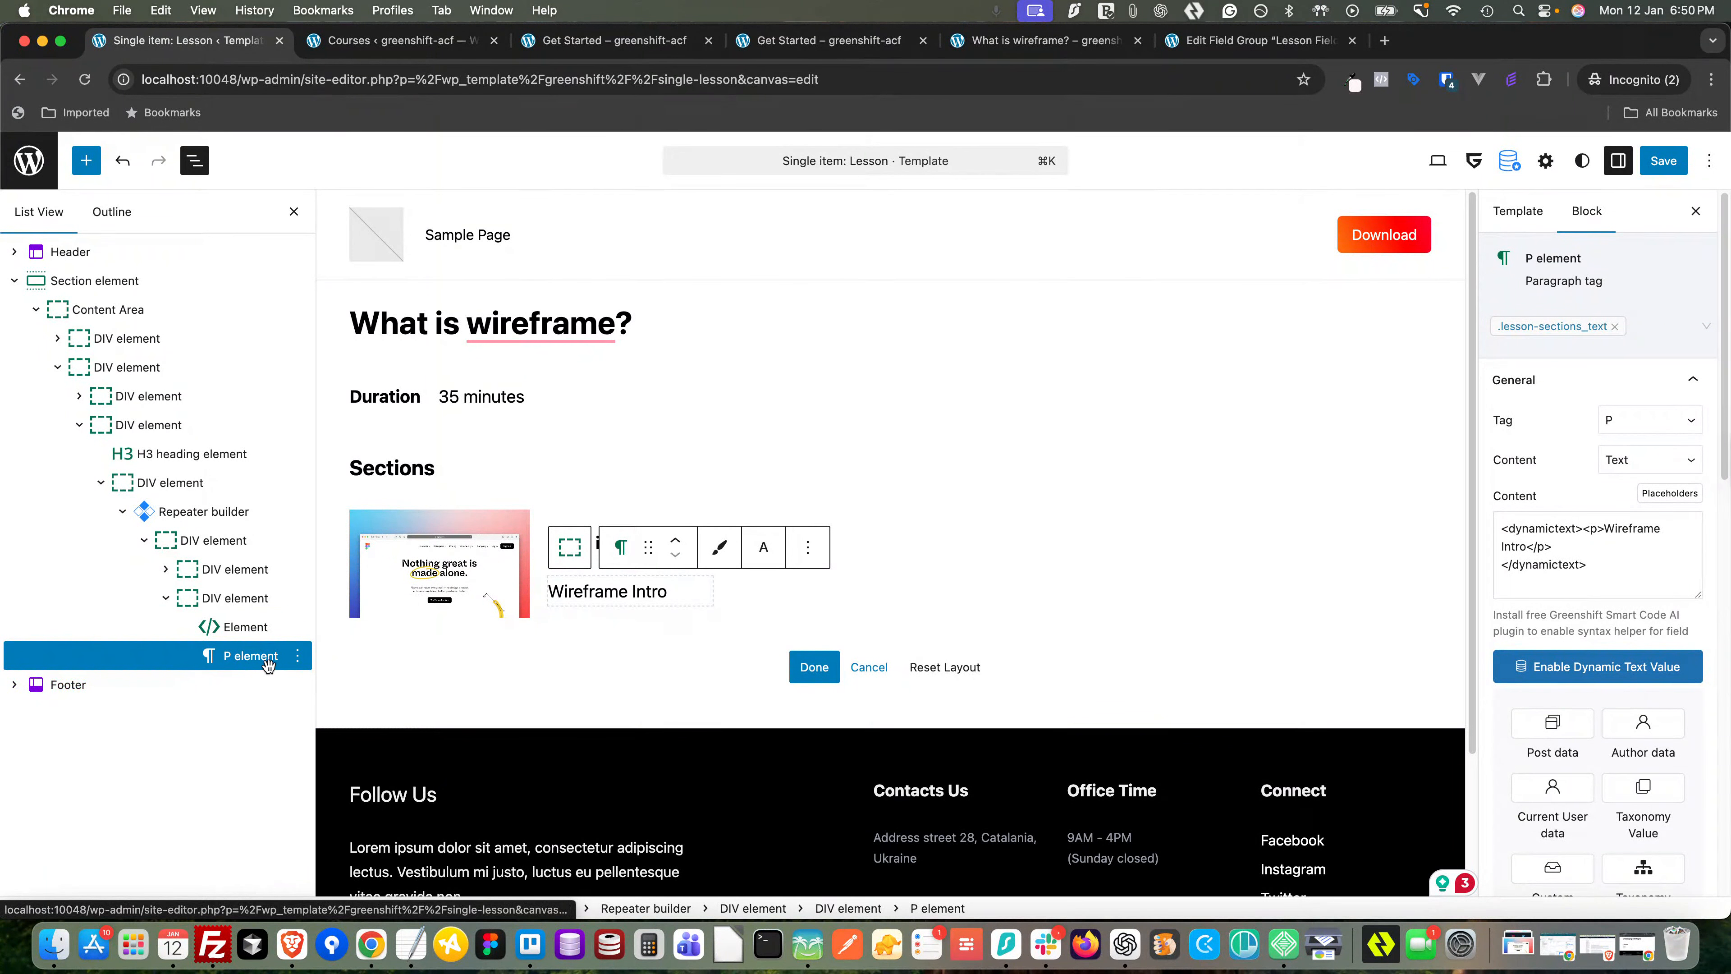
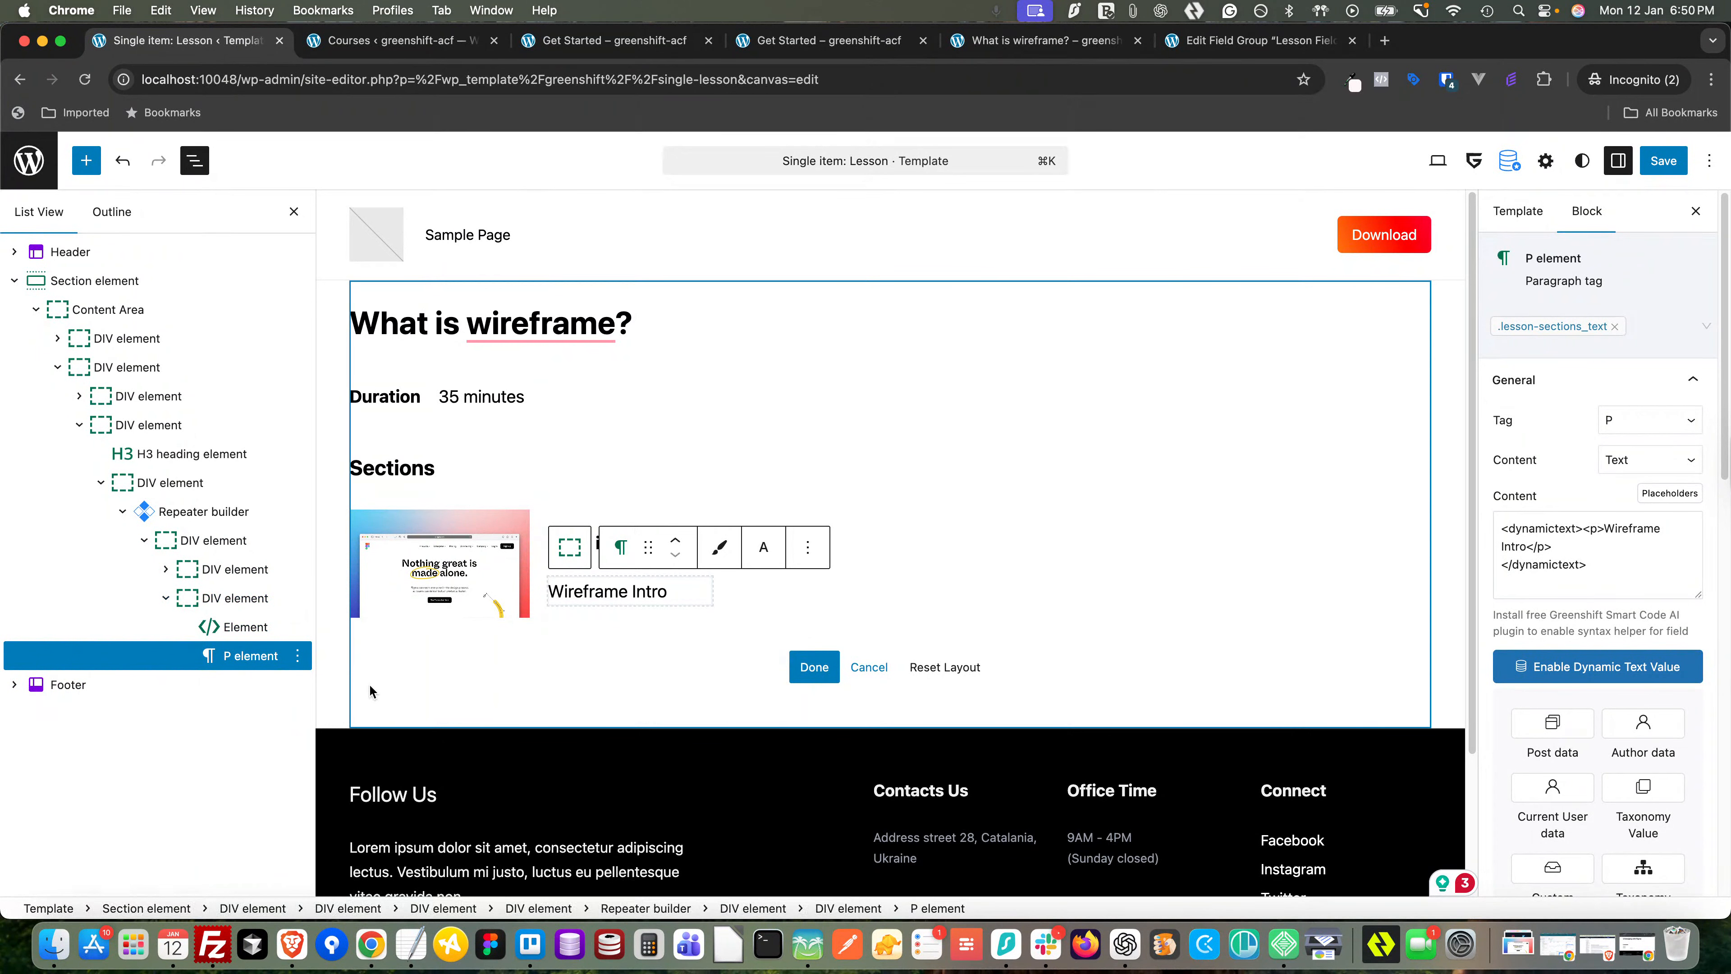
# - Set the bottom margin of the P element's lesson-sections_text class to 0 and save the template
pyautogui.click(233, 627)
pyautogui.click(240, 656)
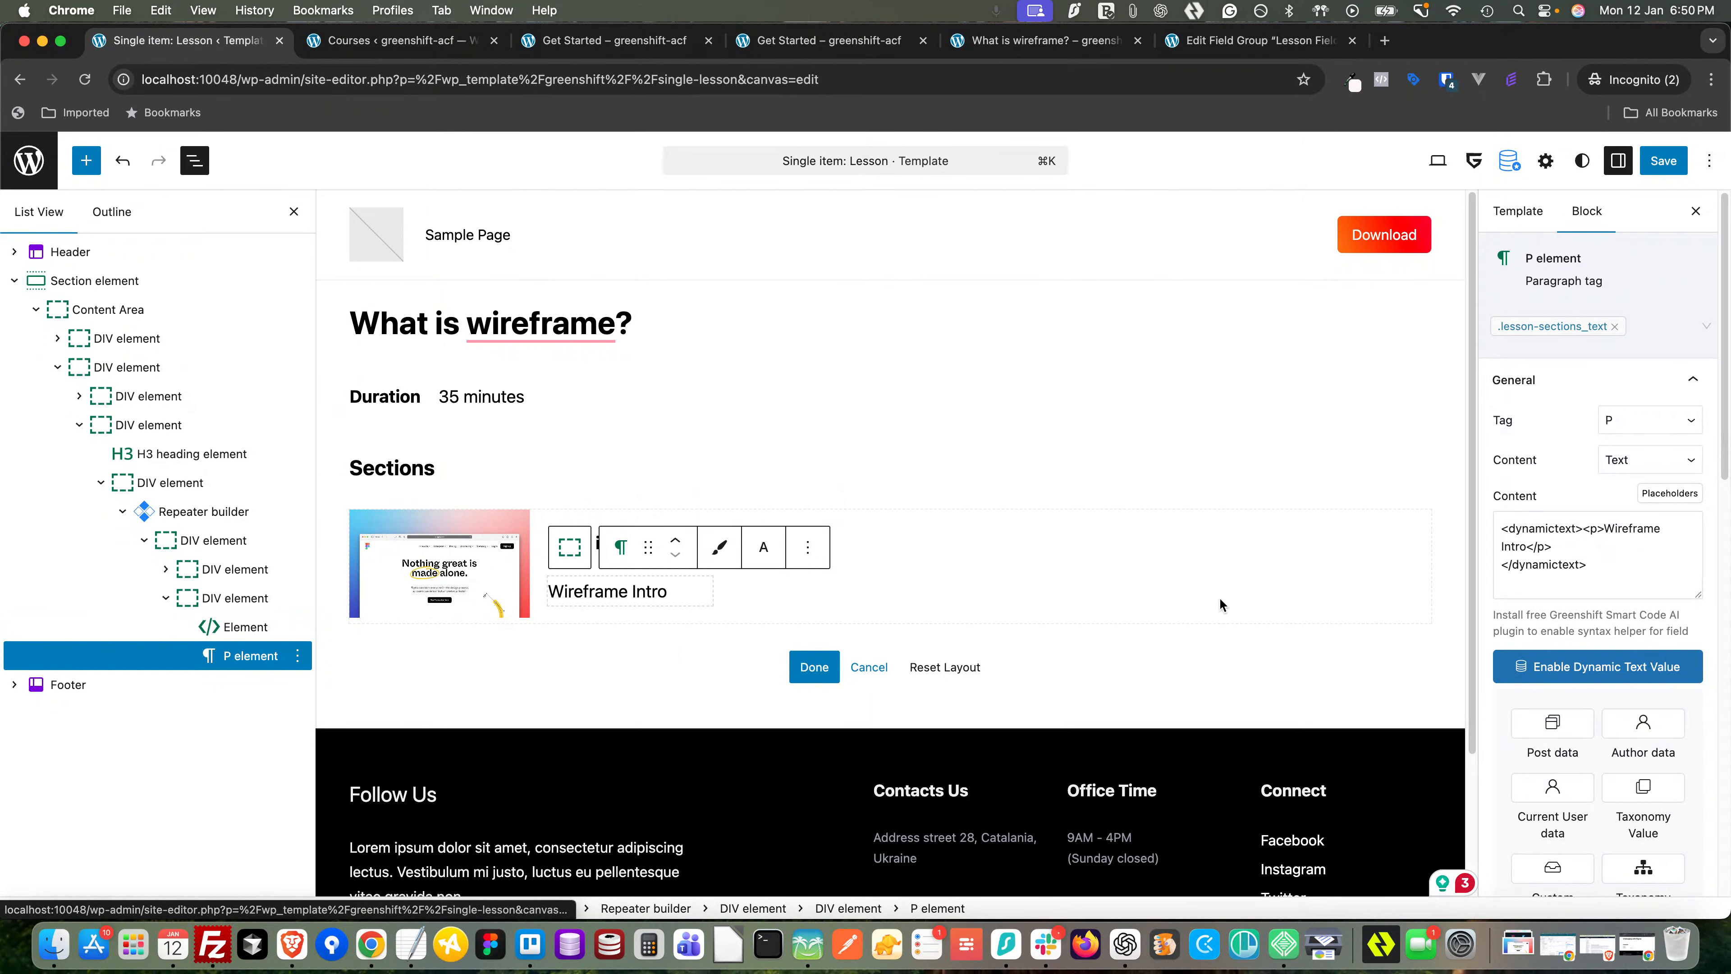
pyautogui.click(1555, 327)
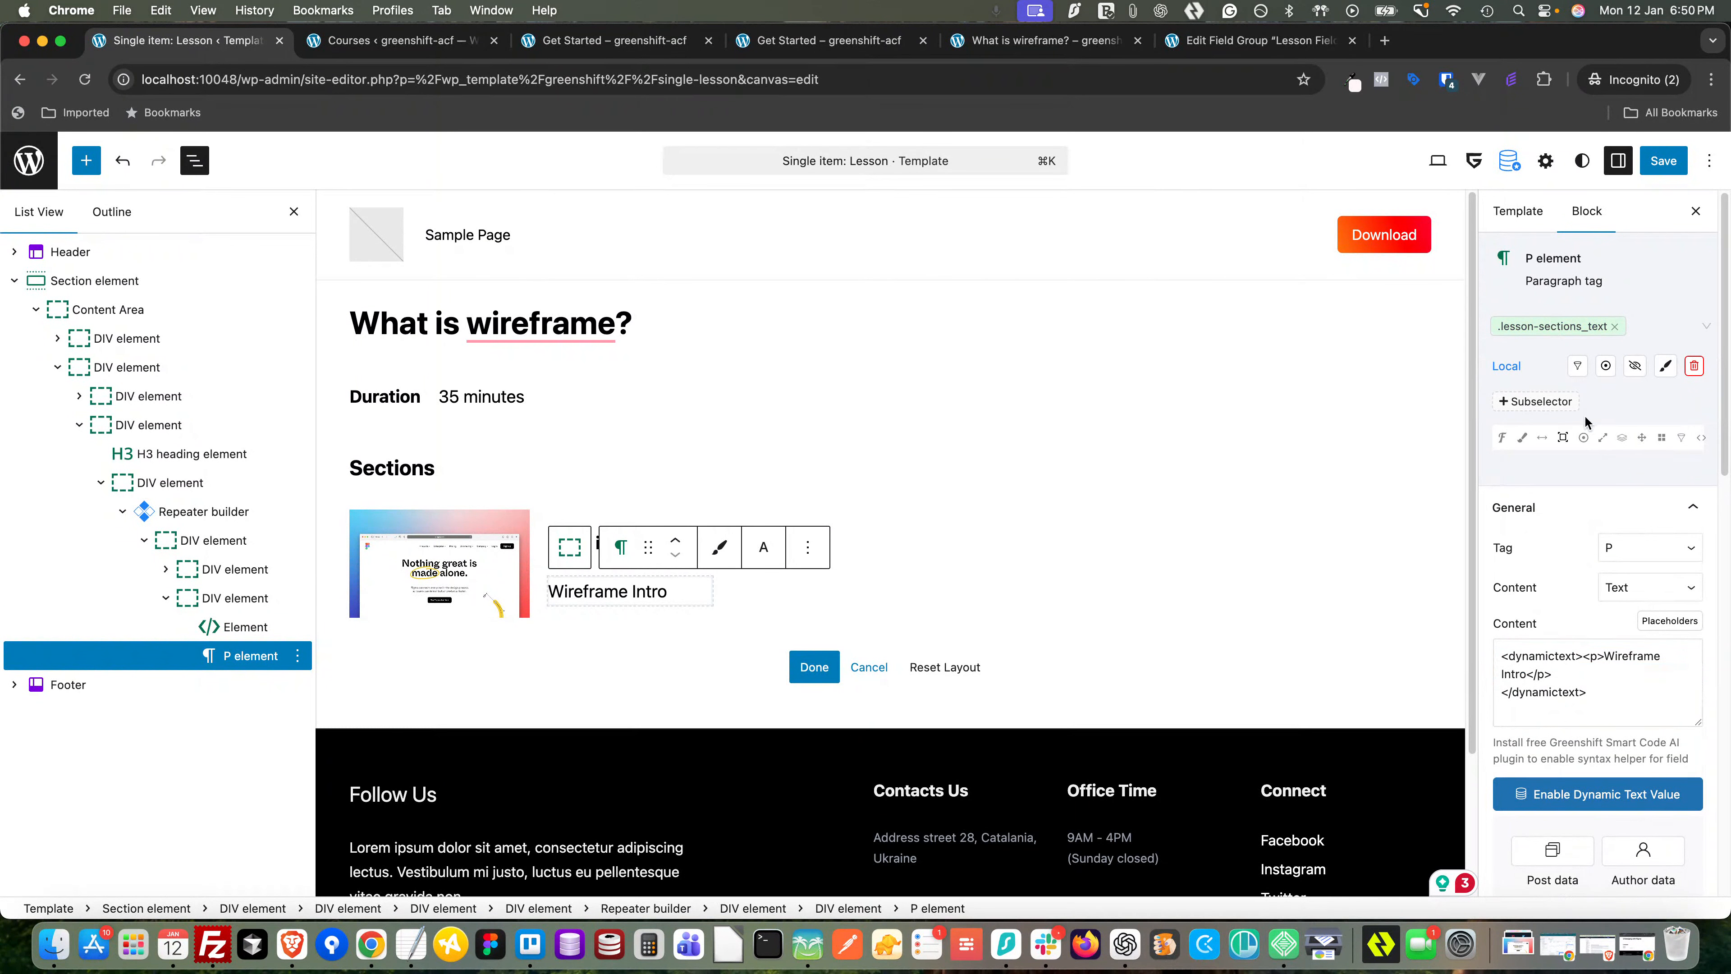
pyautogui.click(1602, 437)
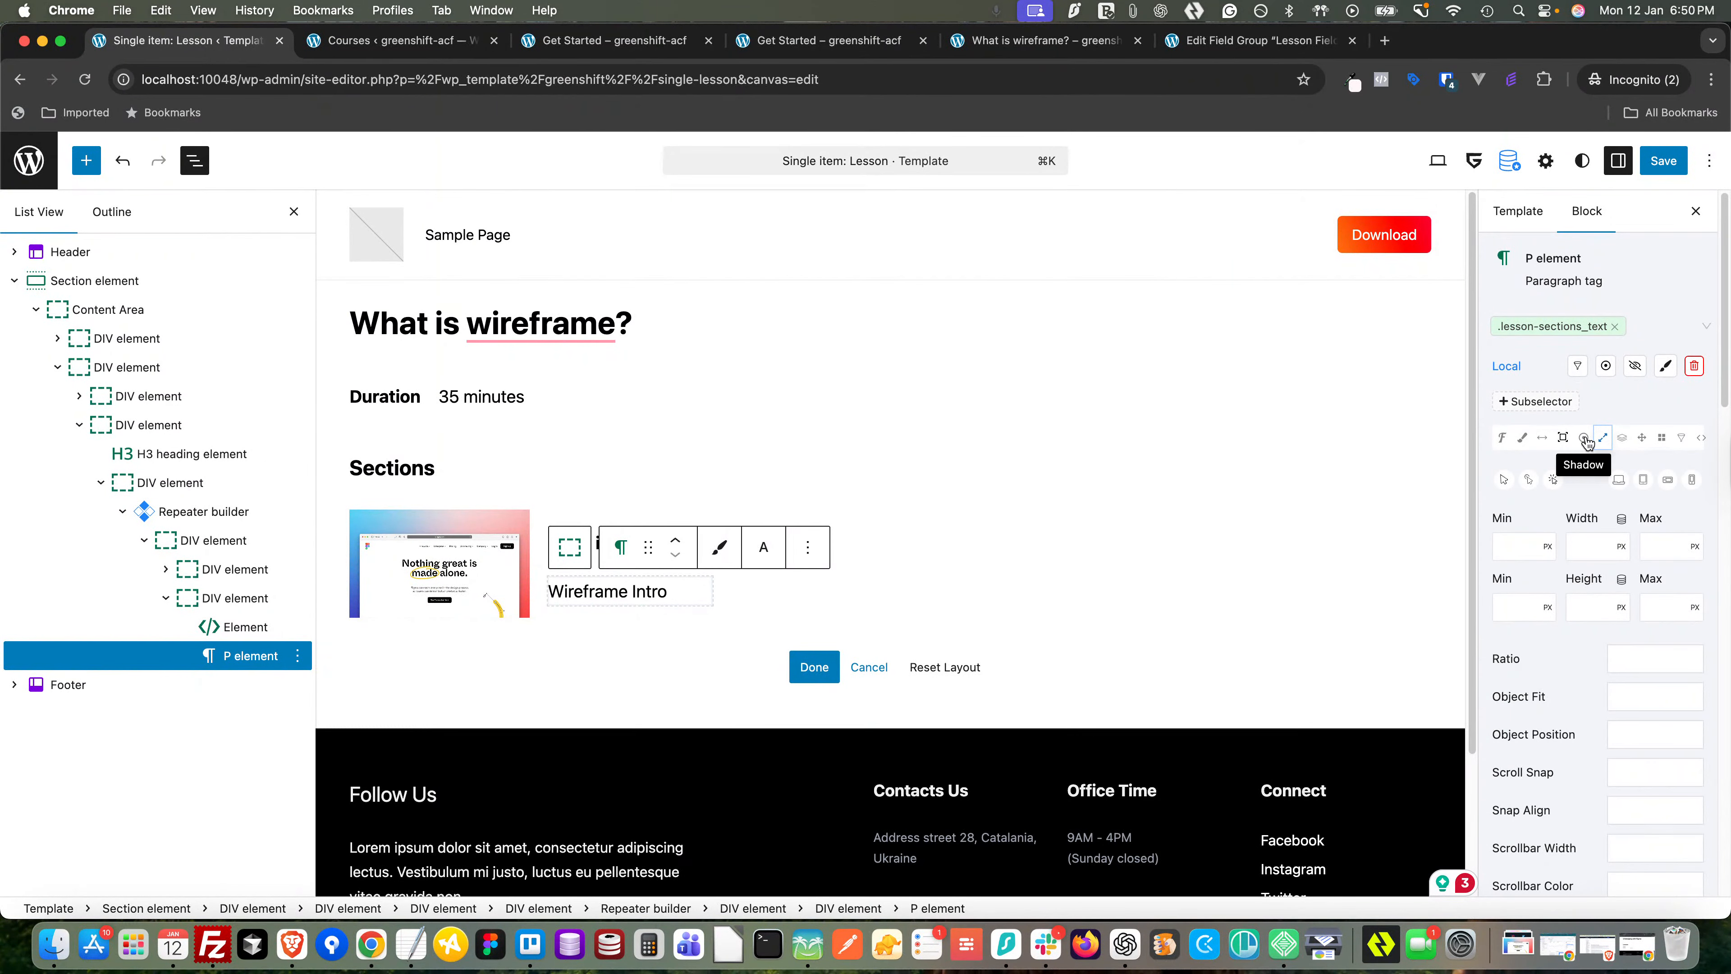
pyautogui.click(1563, 439)
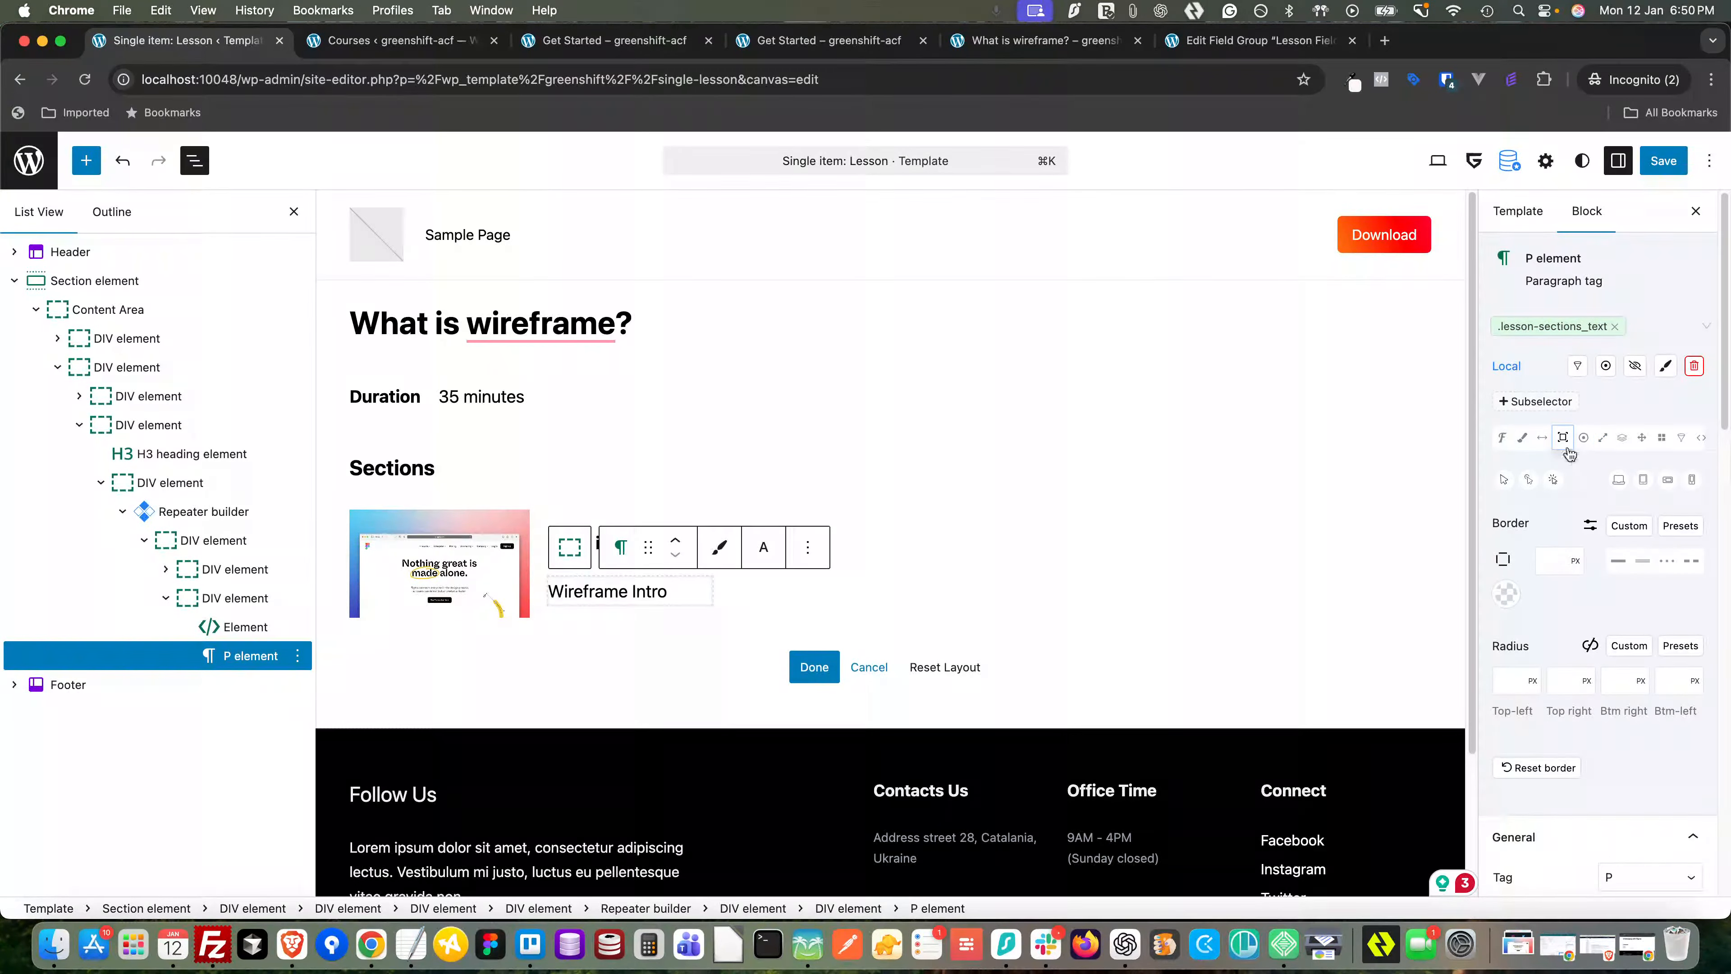
pyautogui.click(1542, 439)
pyautogui.click(1509, 556)
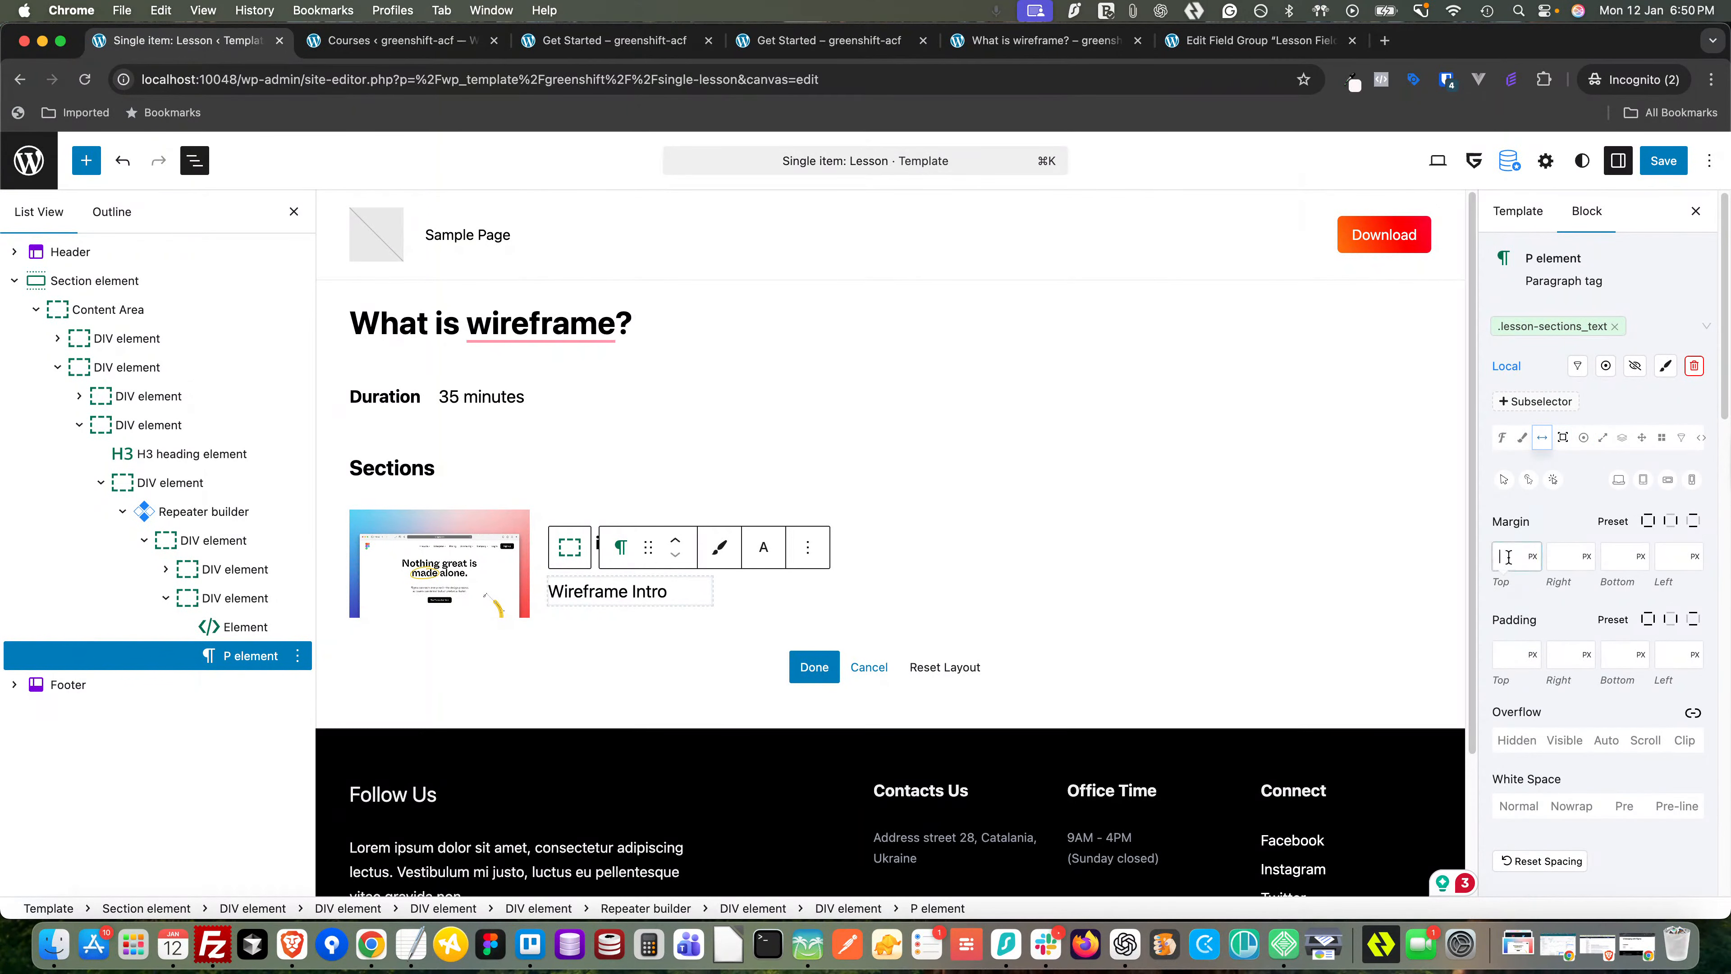
pyautogui.click(1623, 561)
pyautogui.write('0')
pyautogui.click(1019, 566)
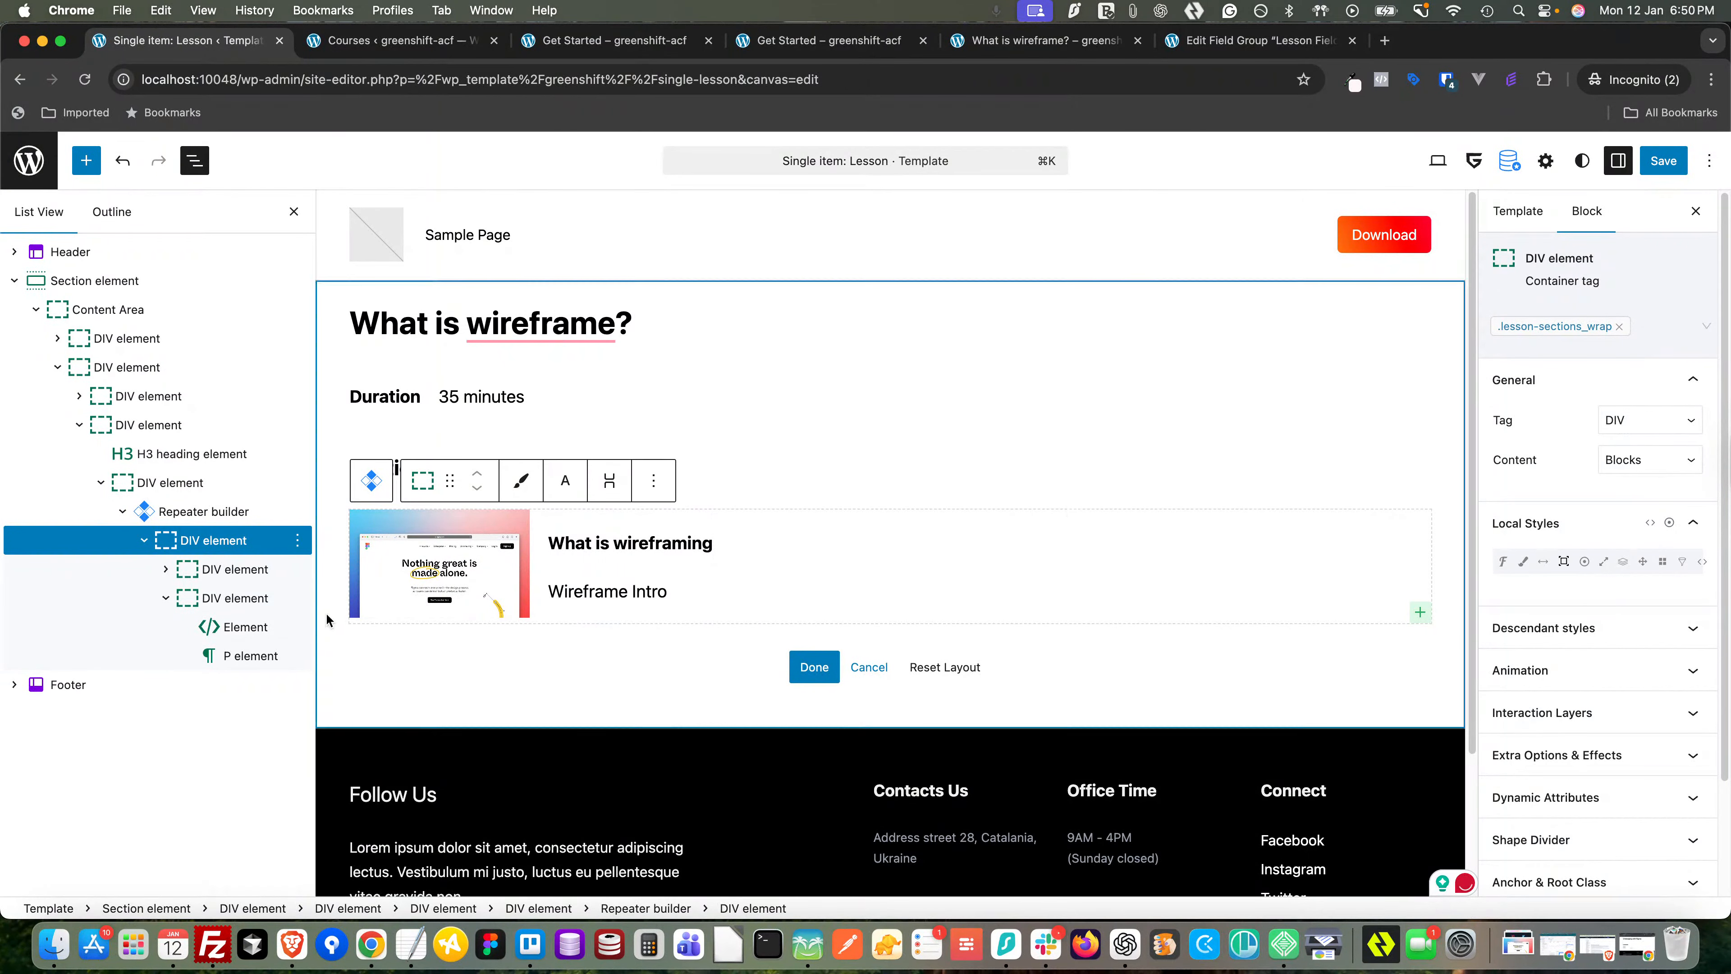
pyautogui.click(240, 627)
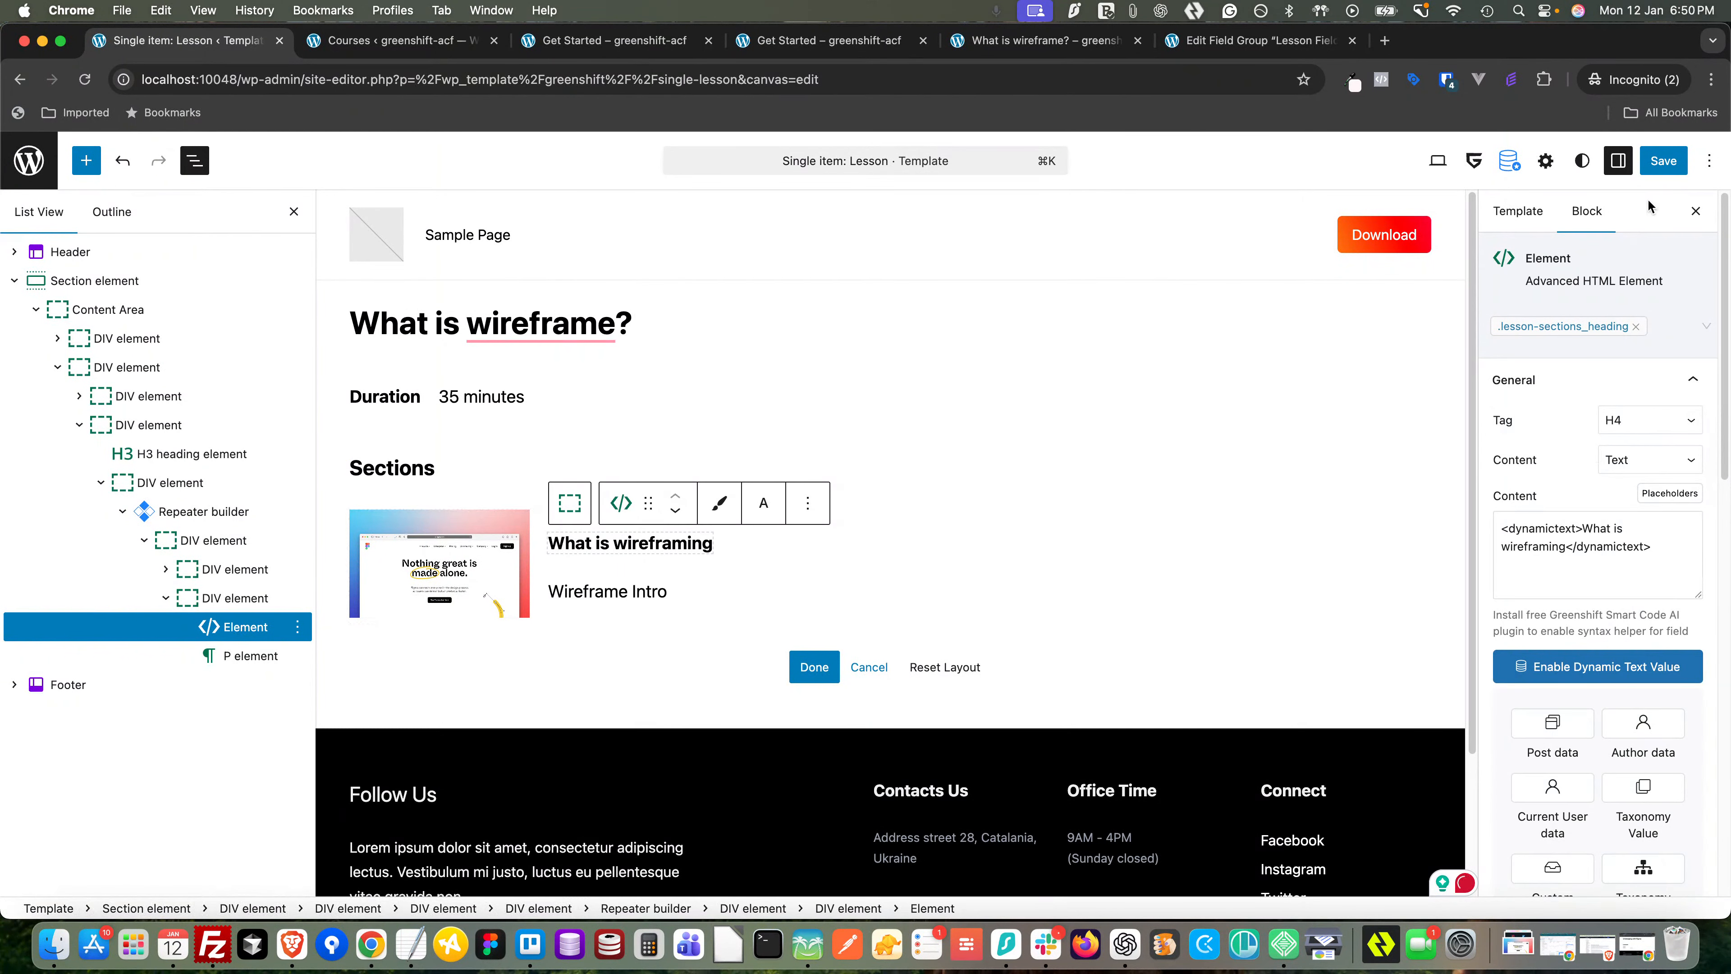
pyautogui.click(1660, 169)
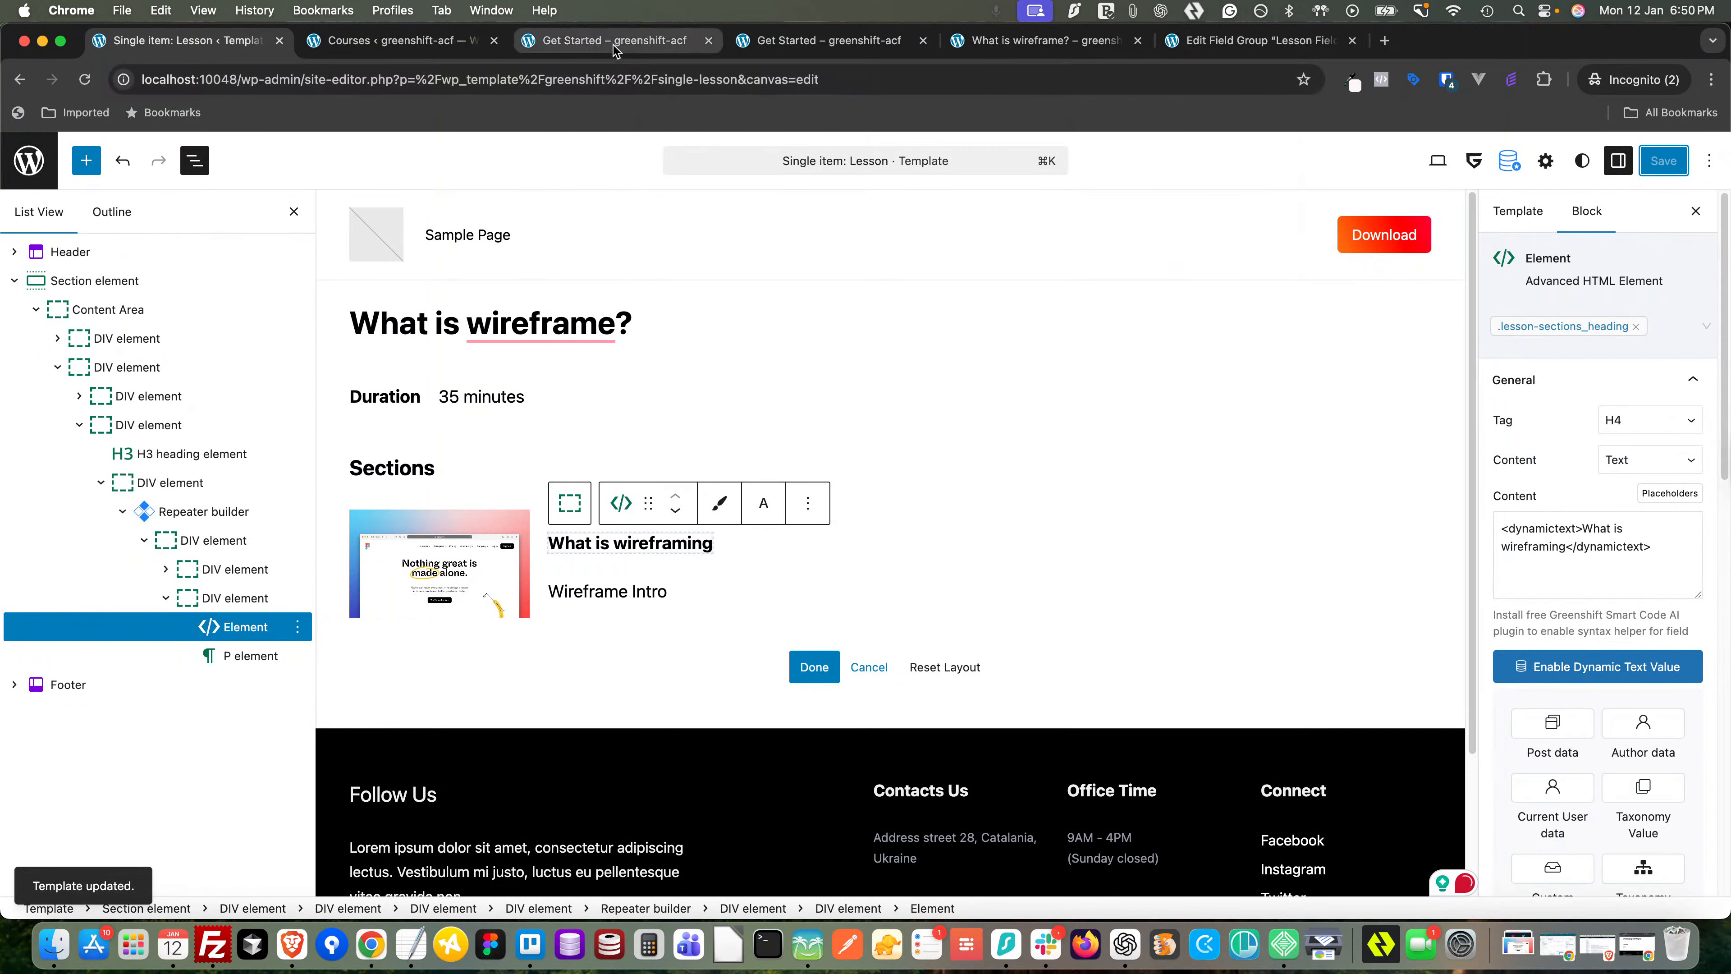
# - Reload the Get Started lesson page to check the Sections layout, and return to the Lesson template
pyautogui.press('super+3')
pyautogui.click(84, 79)
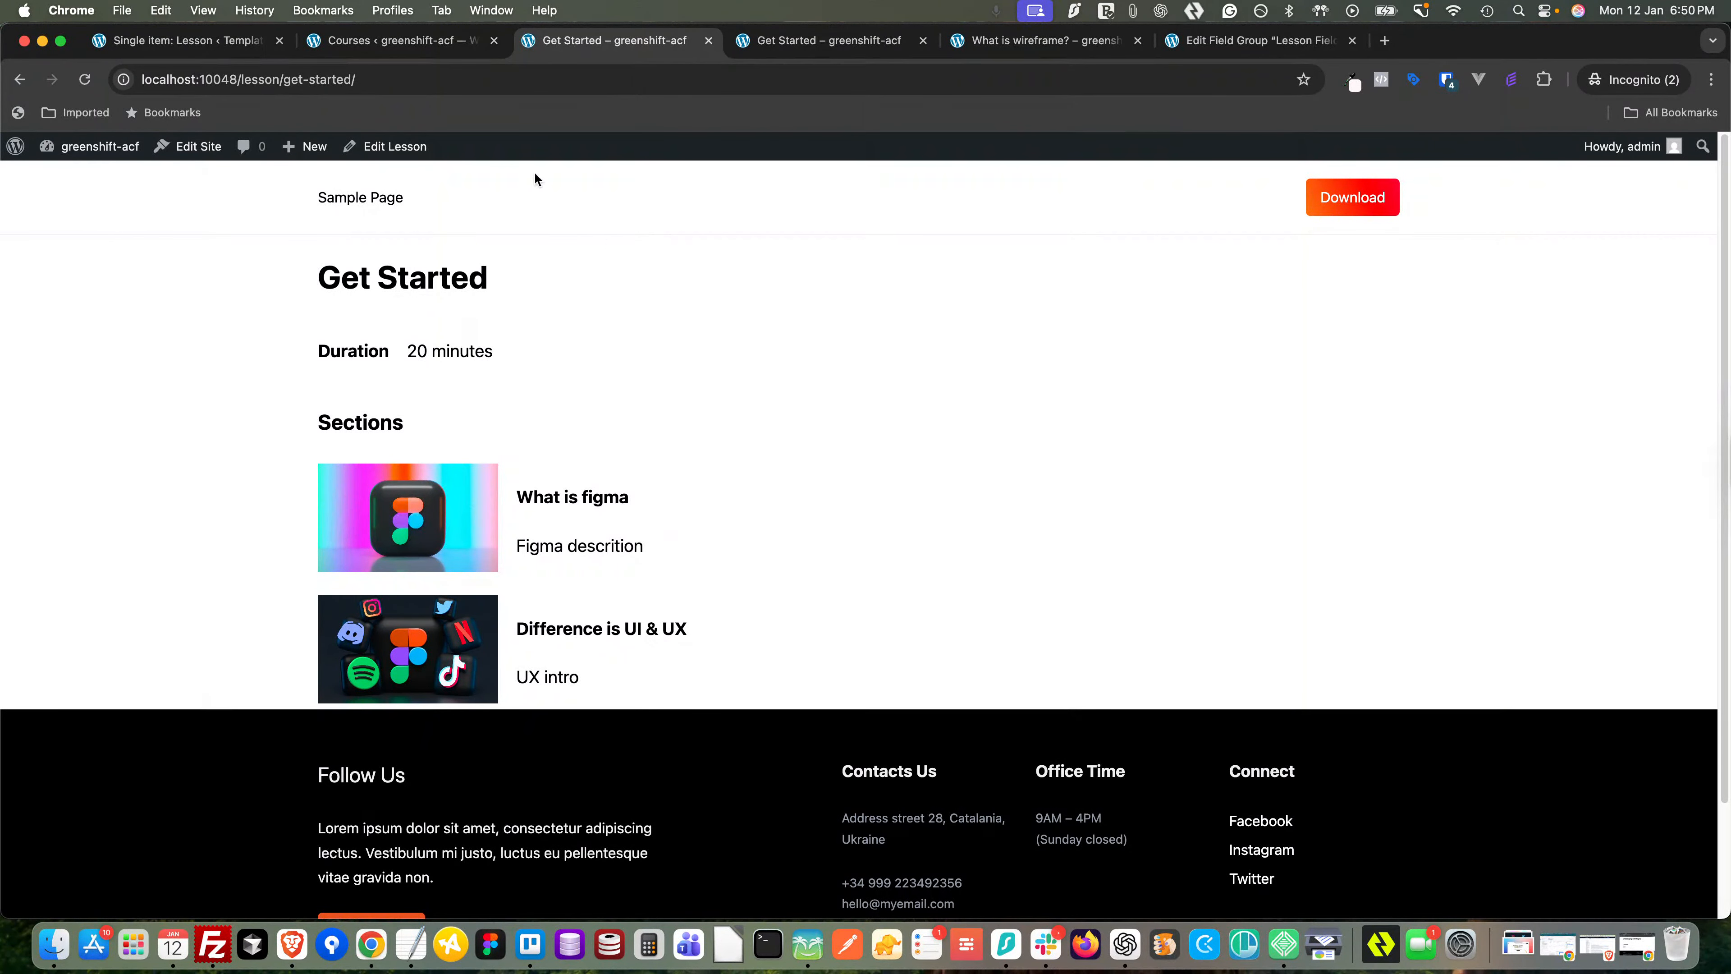
pyautogui.click(172, 45)
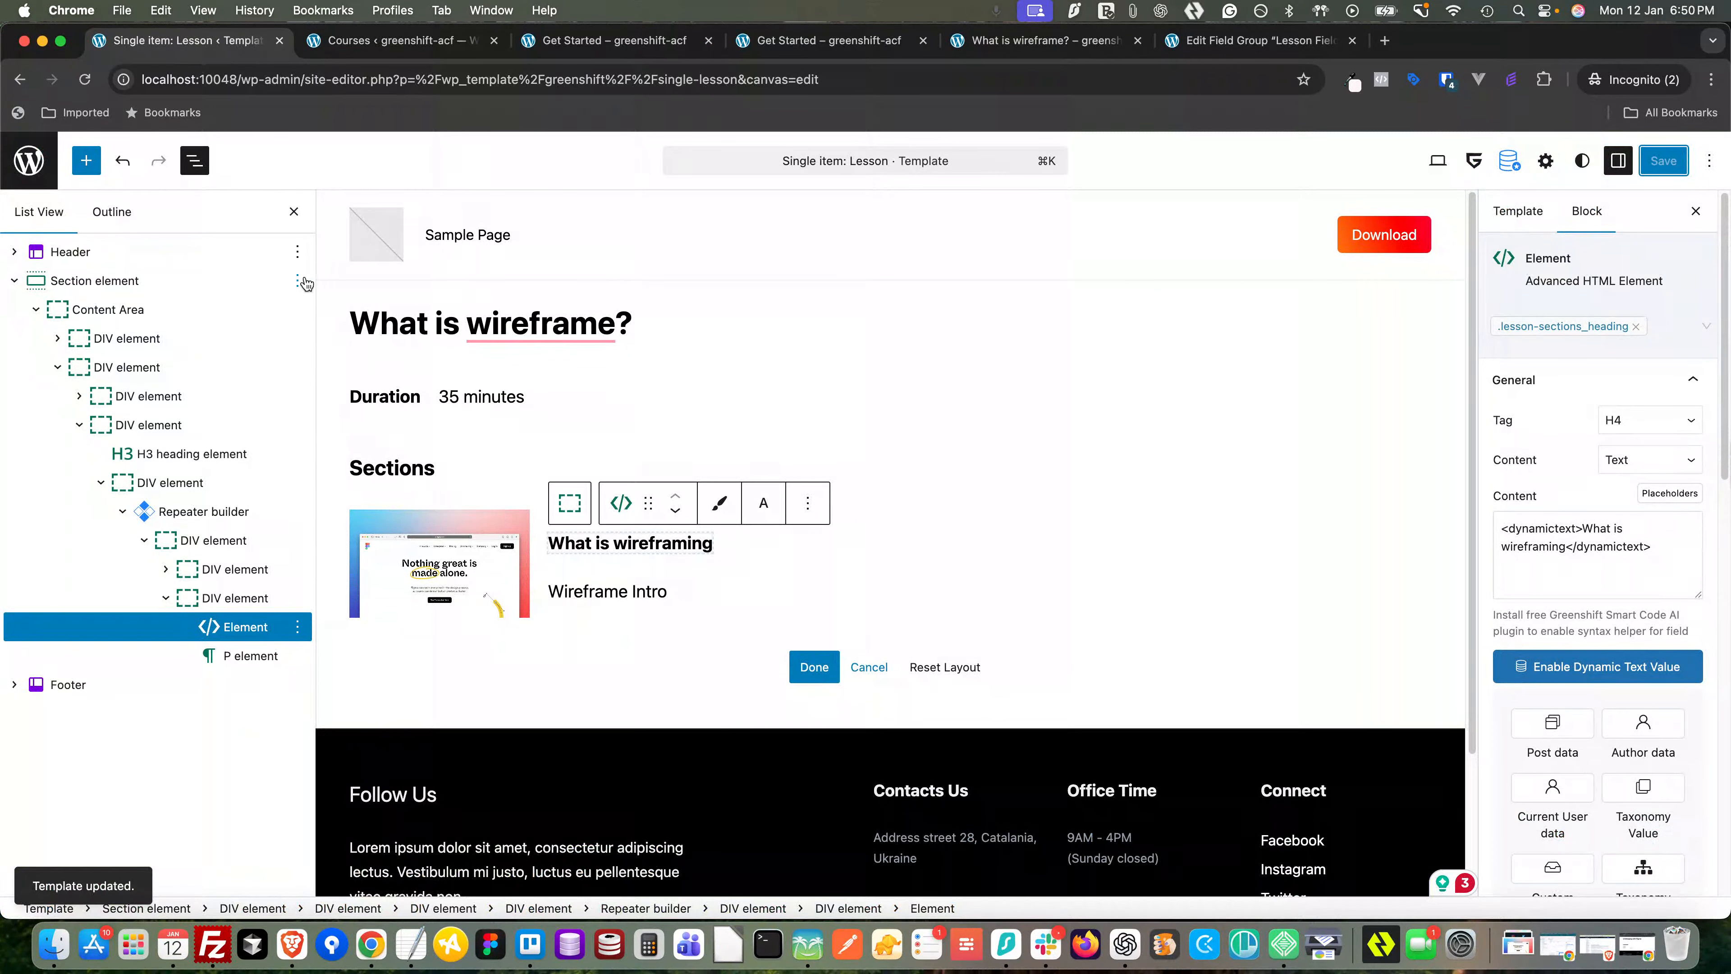
# - Add a new local class lesson-cont to the outer Section element of the Lesson template
pyautogui.click(113, 281)
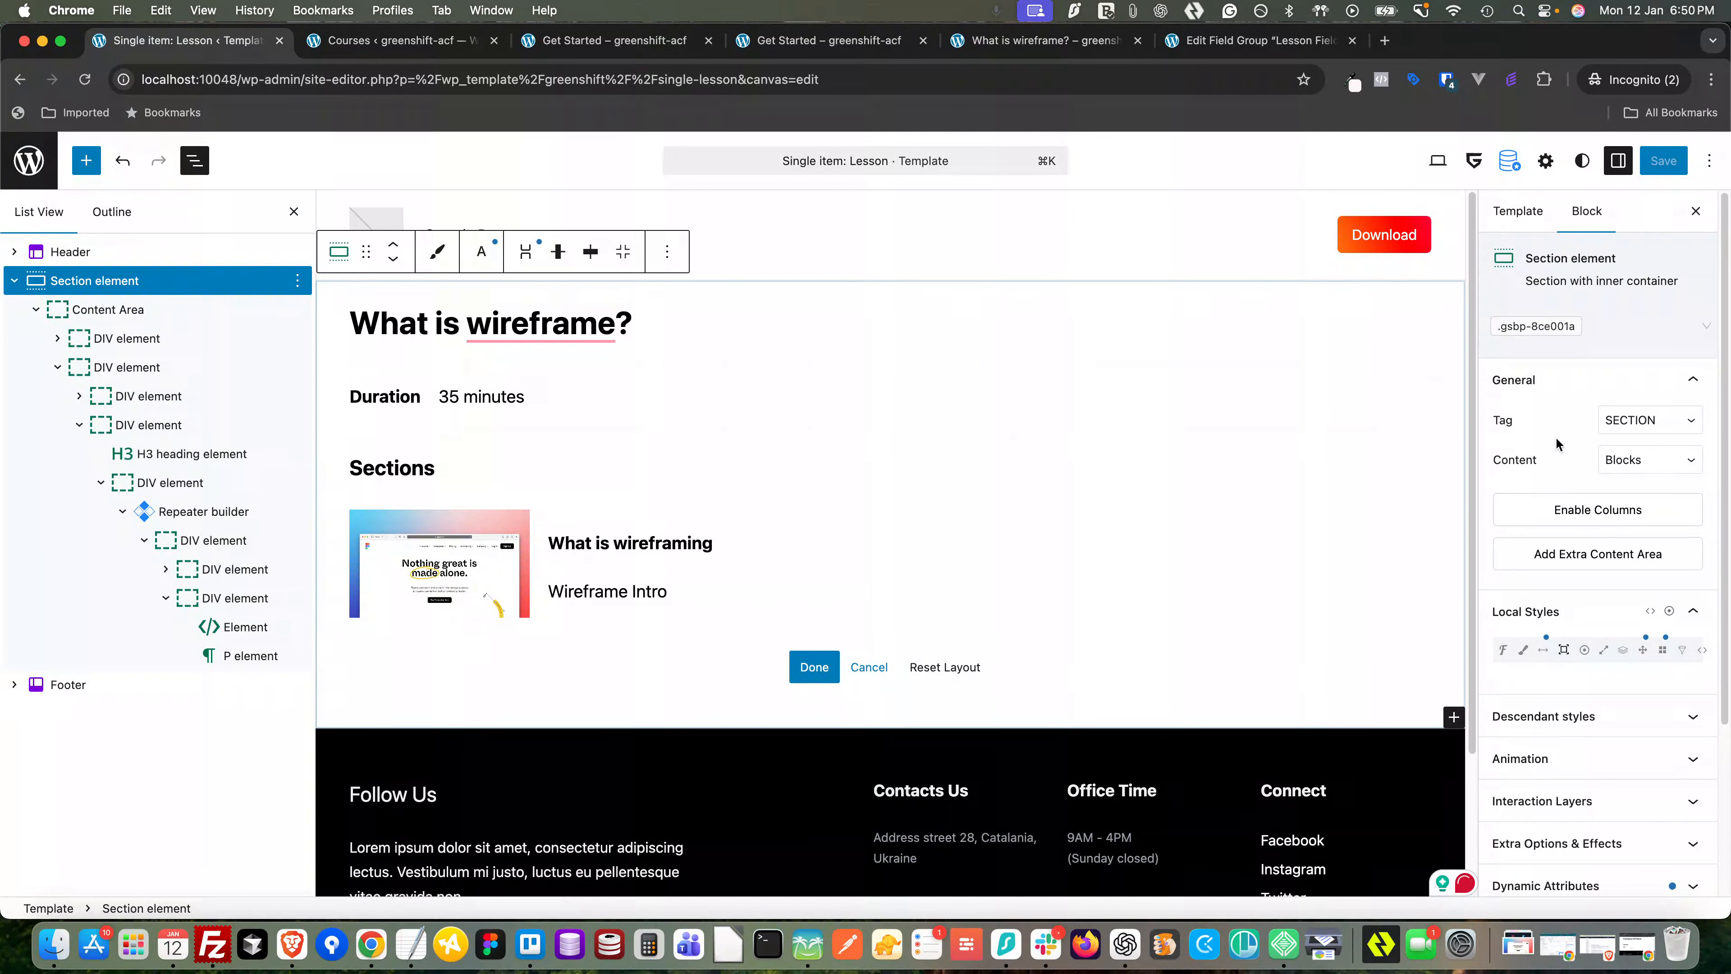
pyautogui.click(1608, 328)
pyautogui.click(1531, 369)
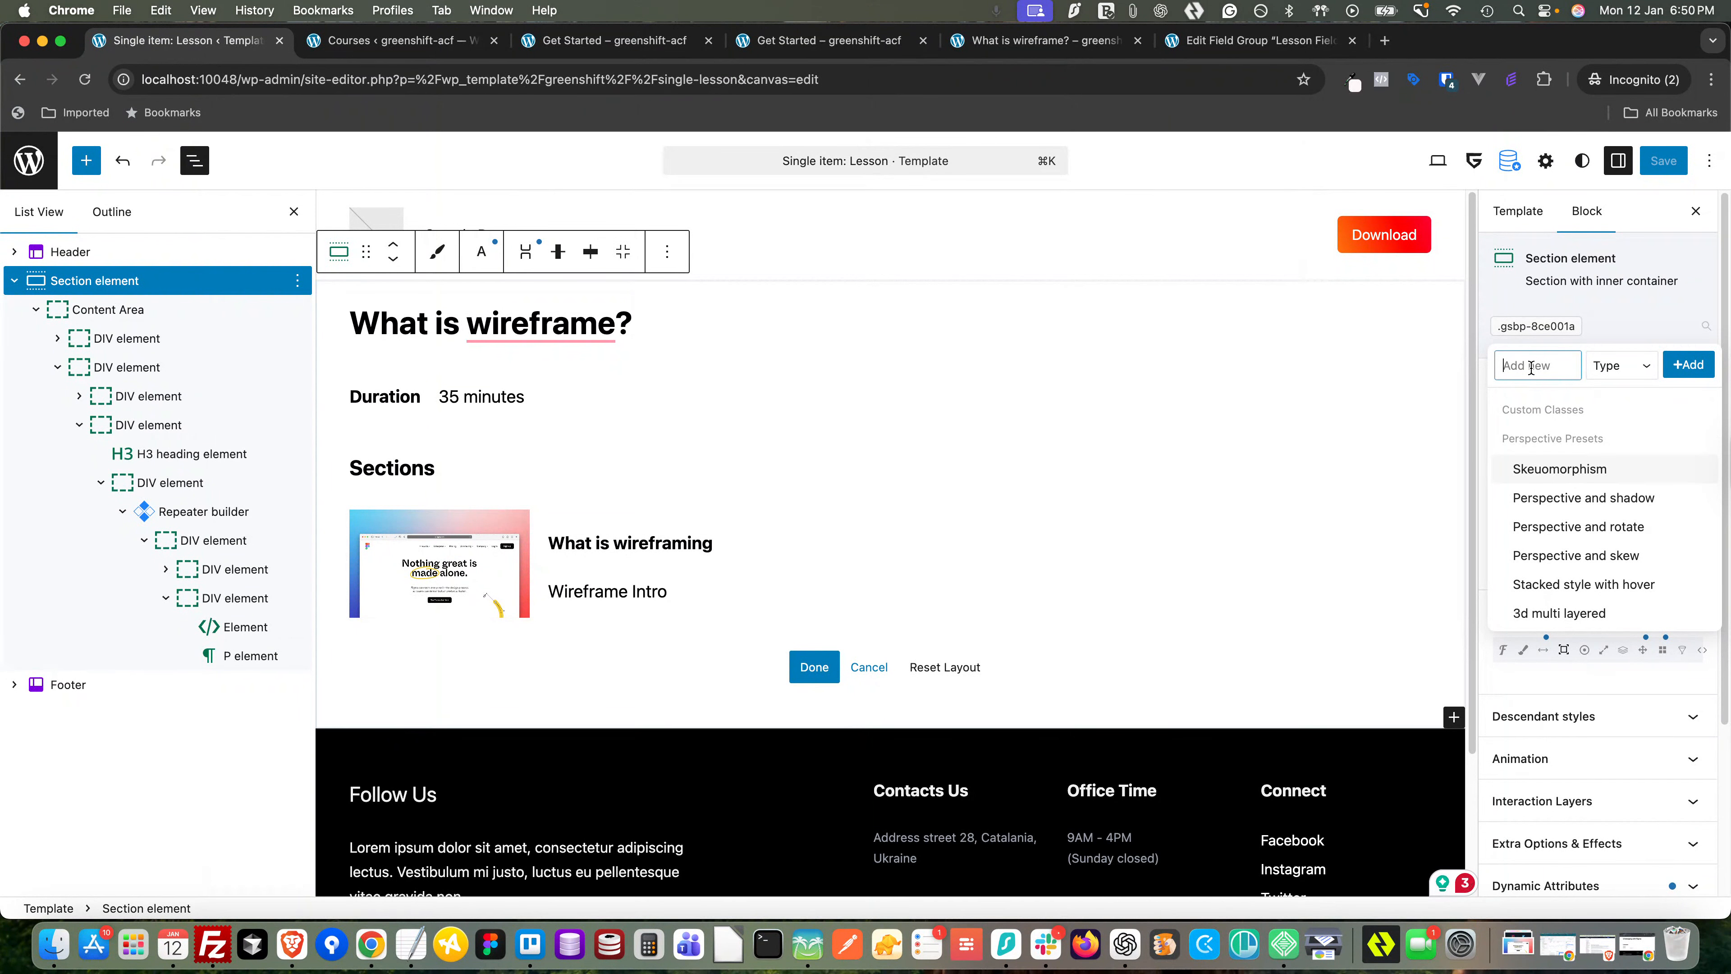
pyautogui.write('lesson-cont')
pyautogui.click(1593, 371)
pyautogui.click(1656, 405)
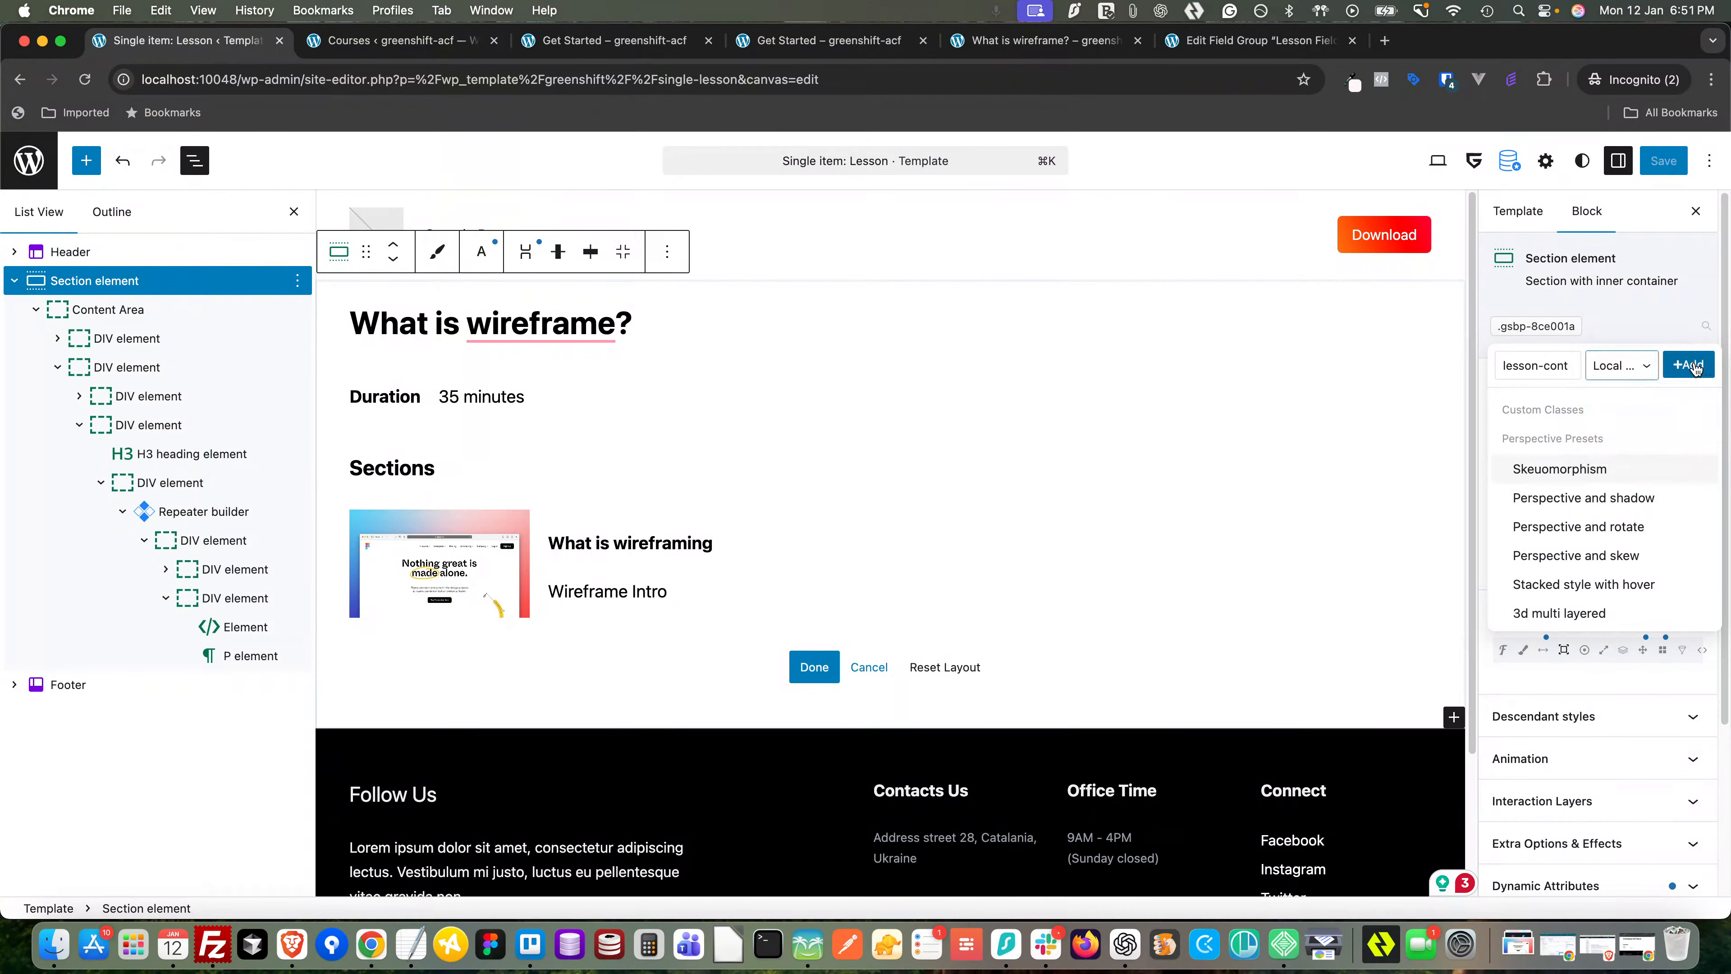
pyautogui.click(1694, 366)
# - Set the top and bottom padding of the lesson-cont class to 100 px and save the template
pyautogui.click(1548, 326)
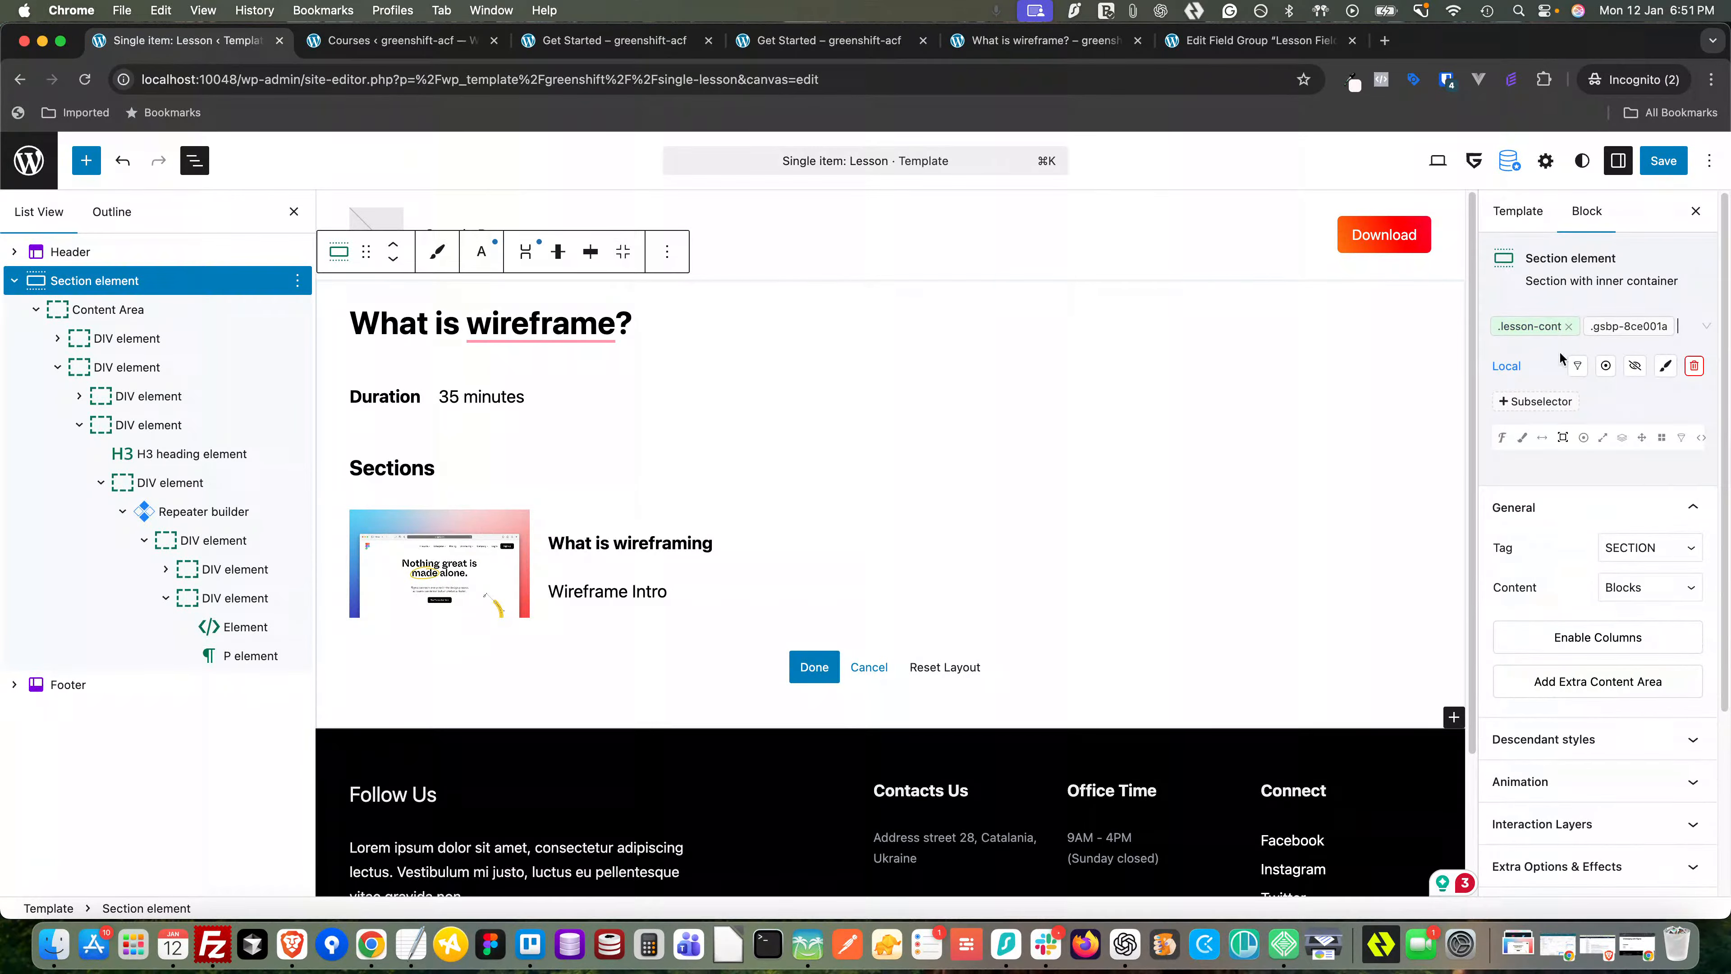
pyautogui.click(1542, 438)
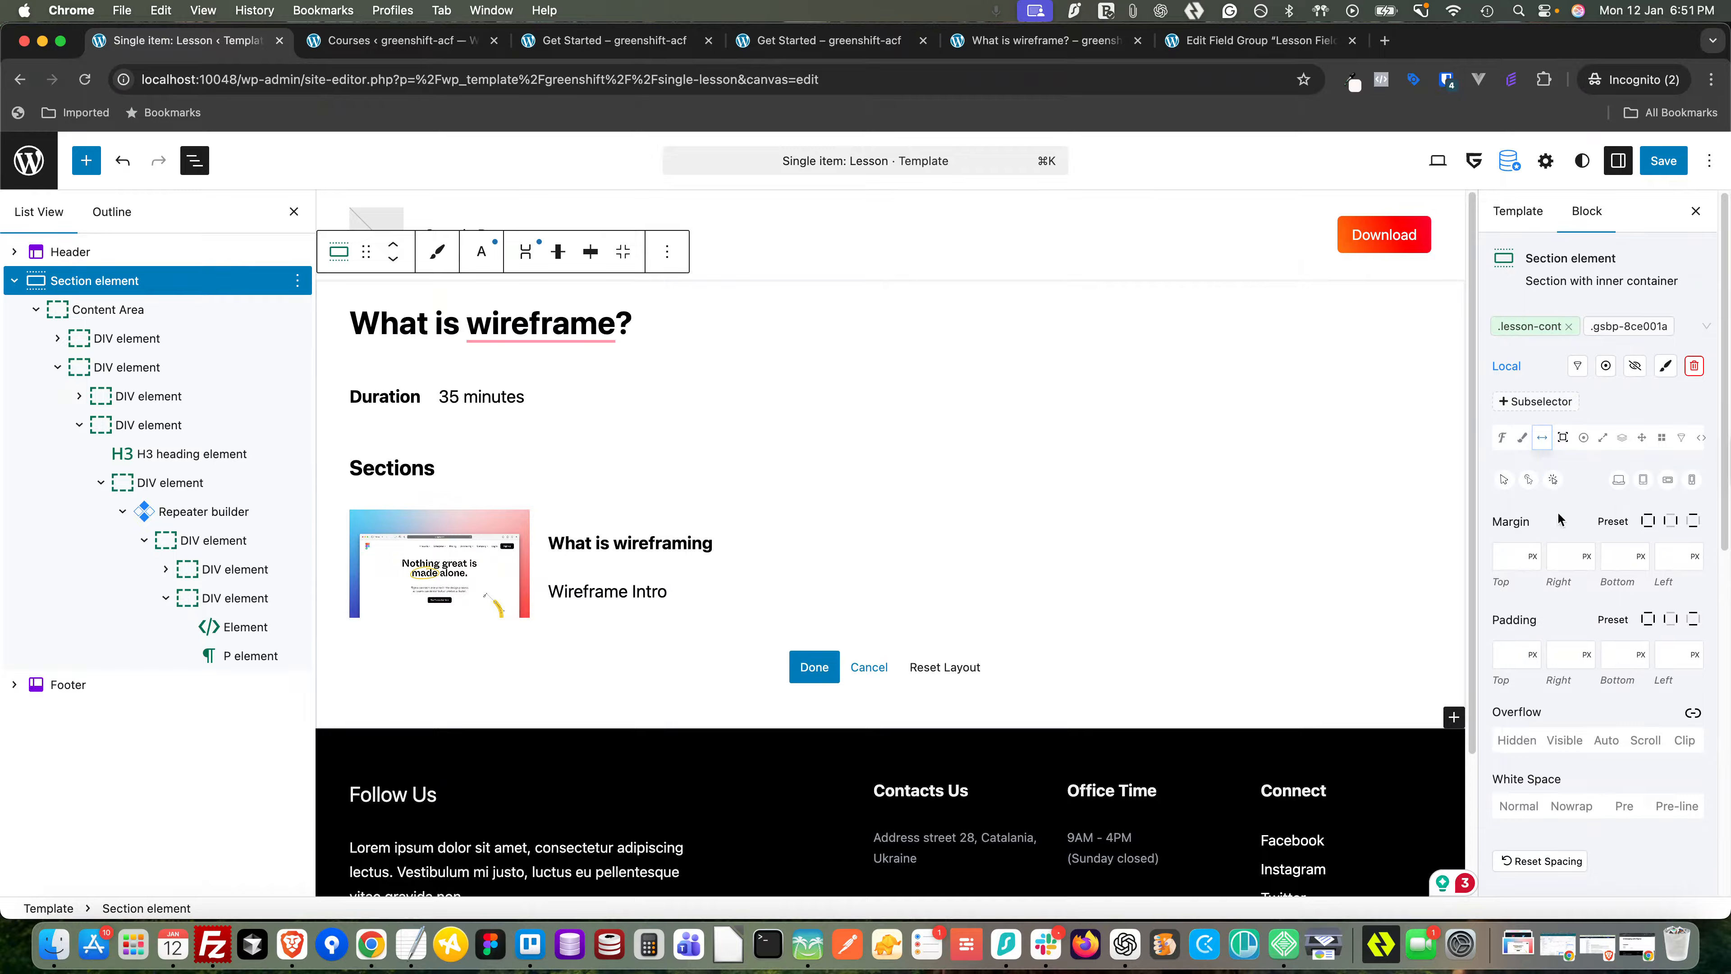
pyautogui.click(1506, 560)
pyautogui.doubleClick(1507, 553)
pyautogui.press('super+x')
pyautogui.click(1512, 653)
pyautogui.press('super+v')
pyautogui.click(1619, 652)
pyautogui.click(1662, 162)
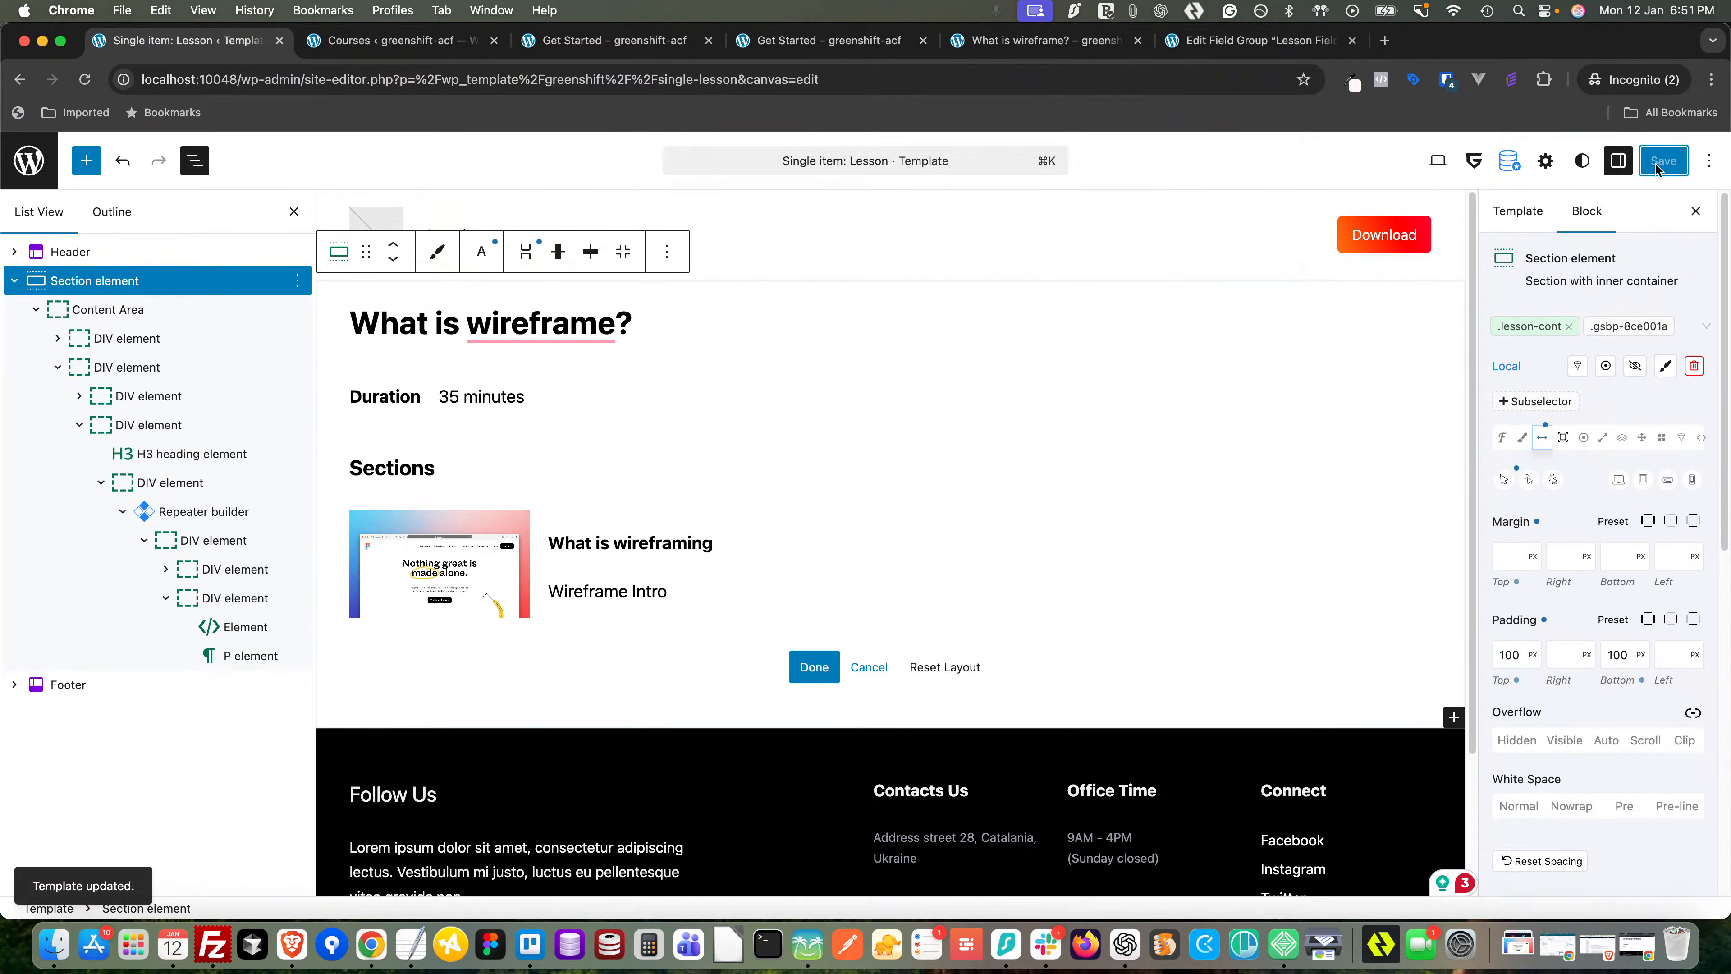
# - Check the Get Started lesson page's spacing and examine the margin and padding set on the Section element's root class
pyautogui.click(613, 40)
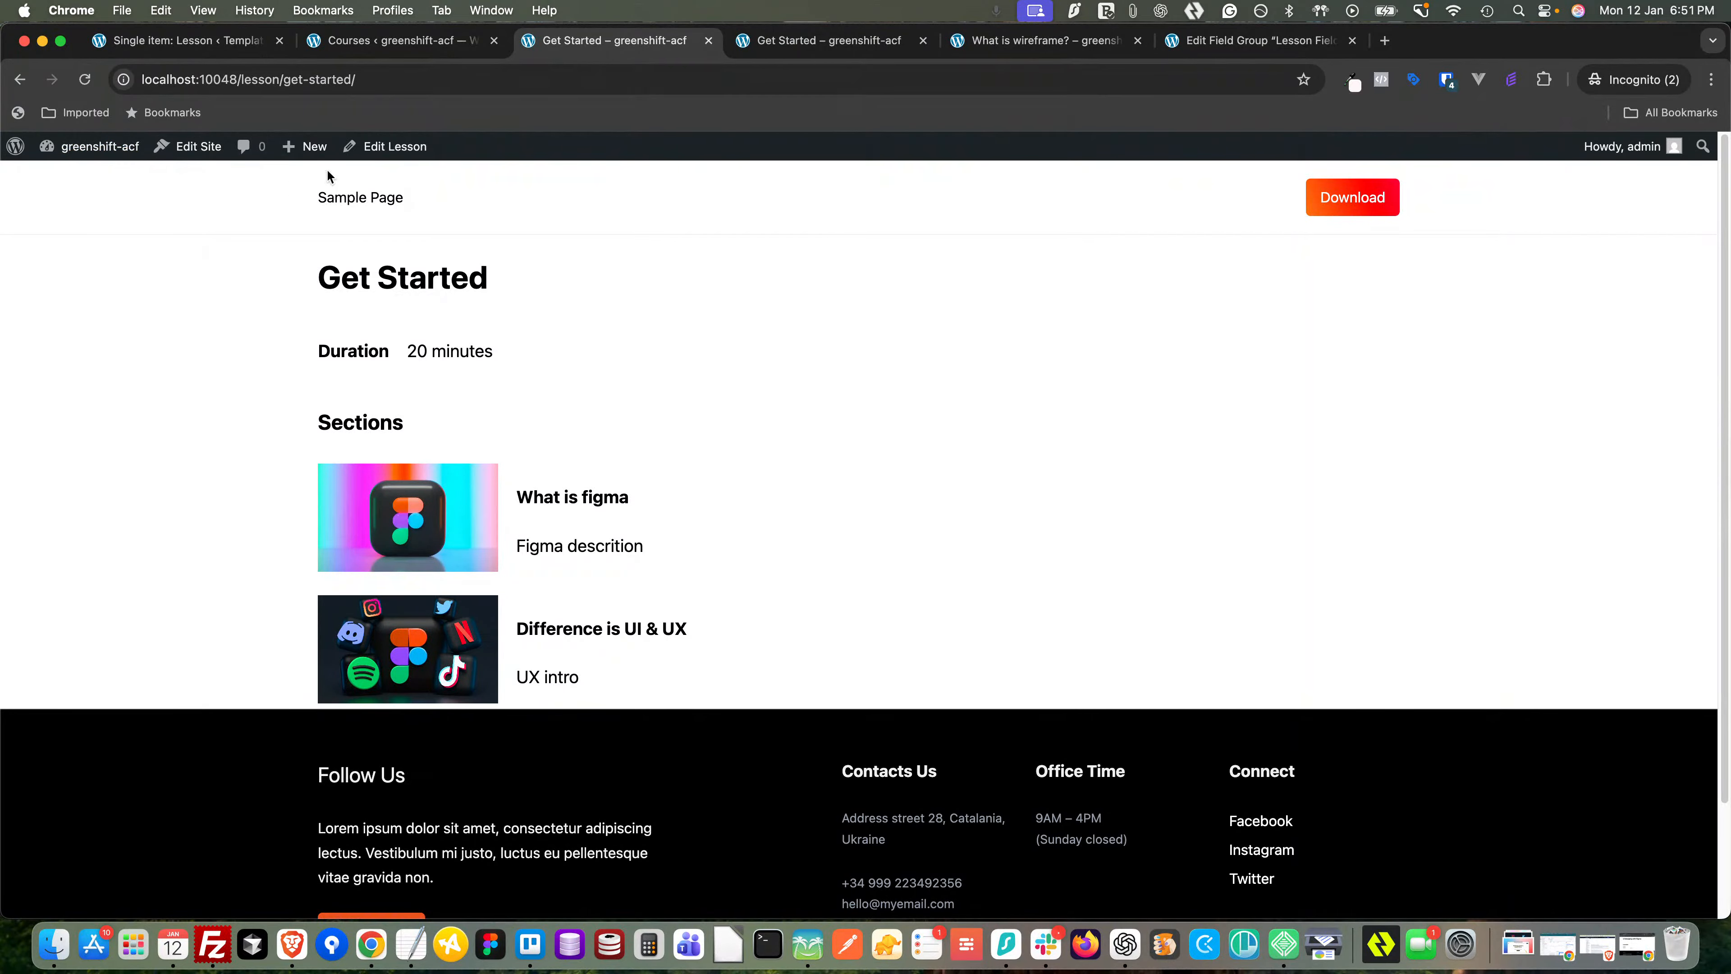
pyautogui.click(216, 47)
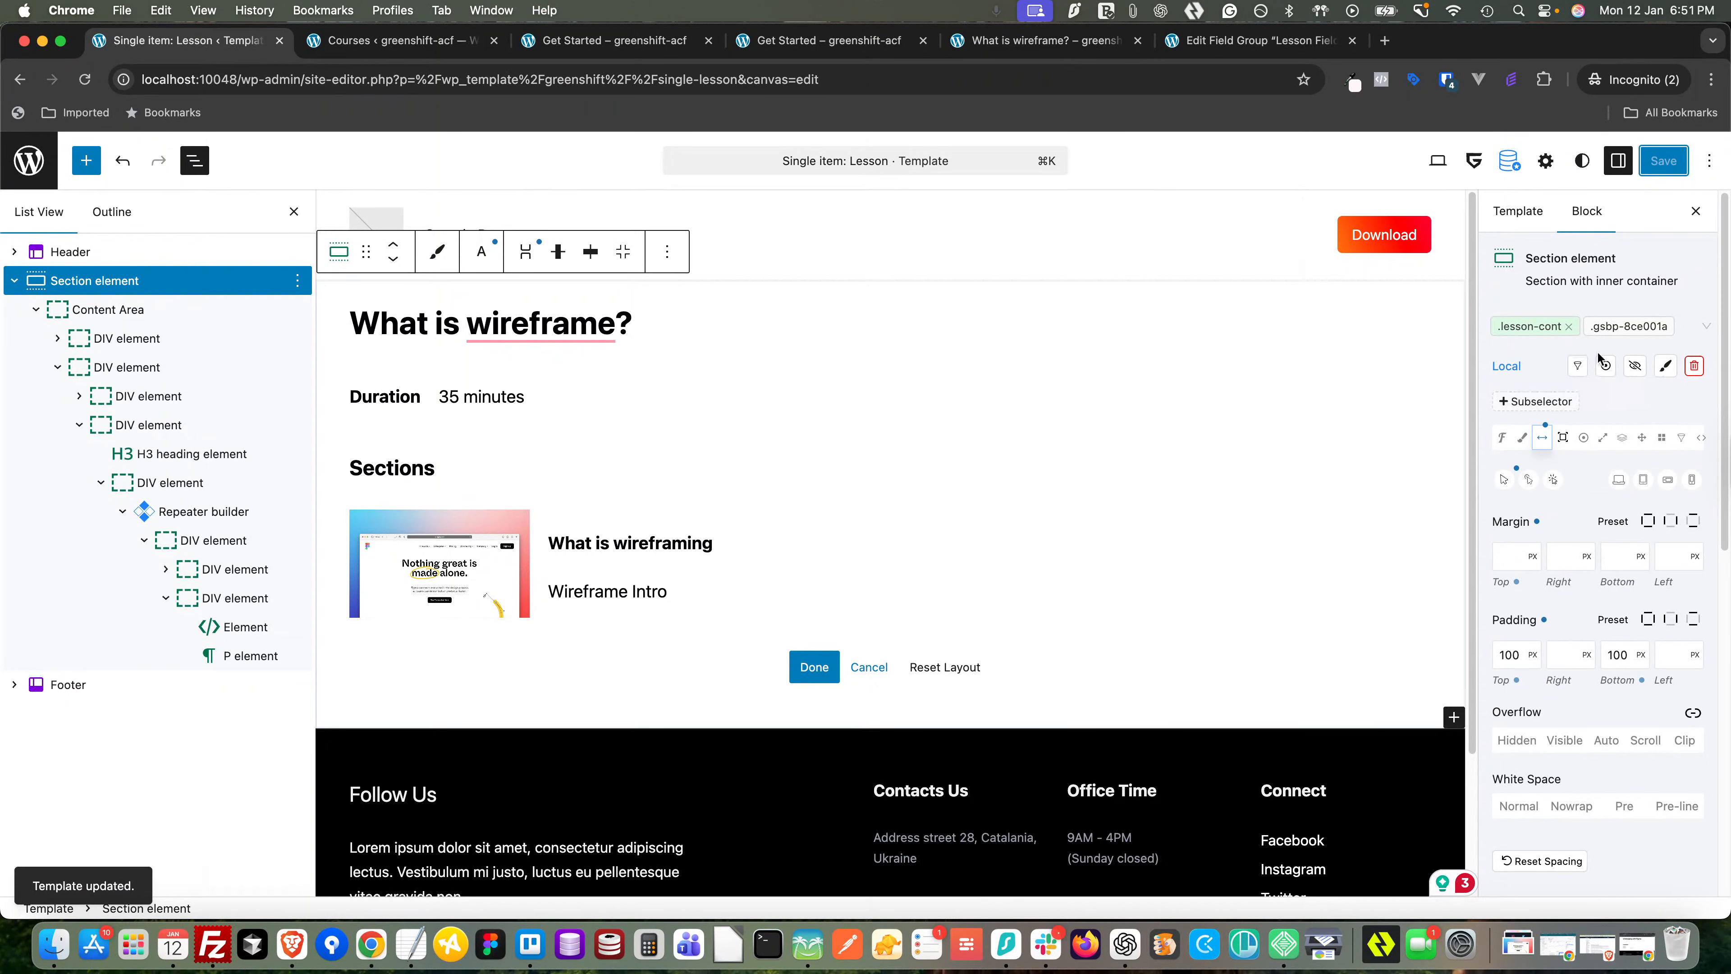
pyautogui.click(1614, 327)
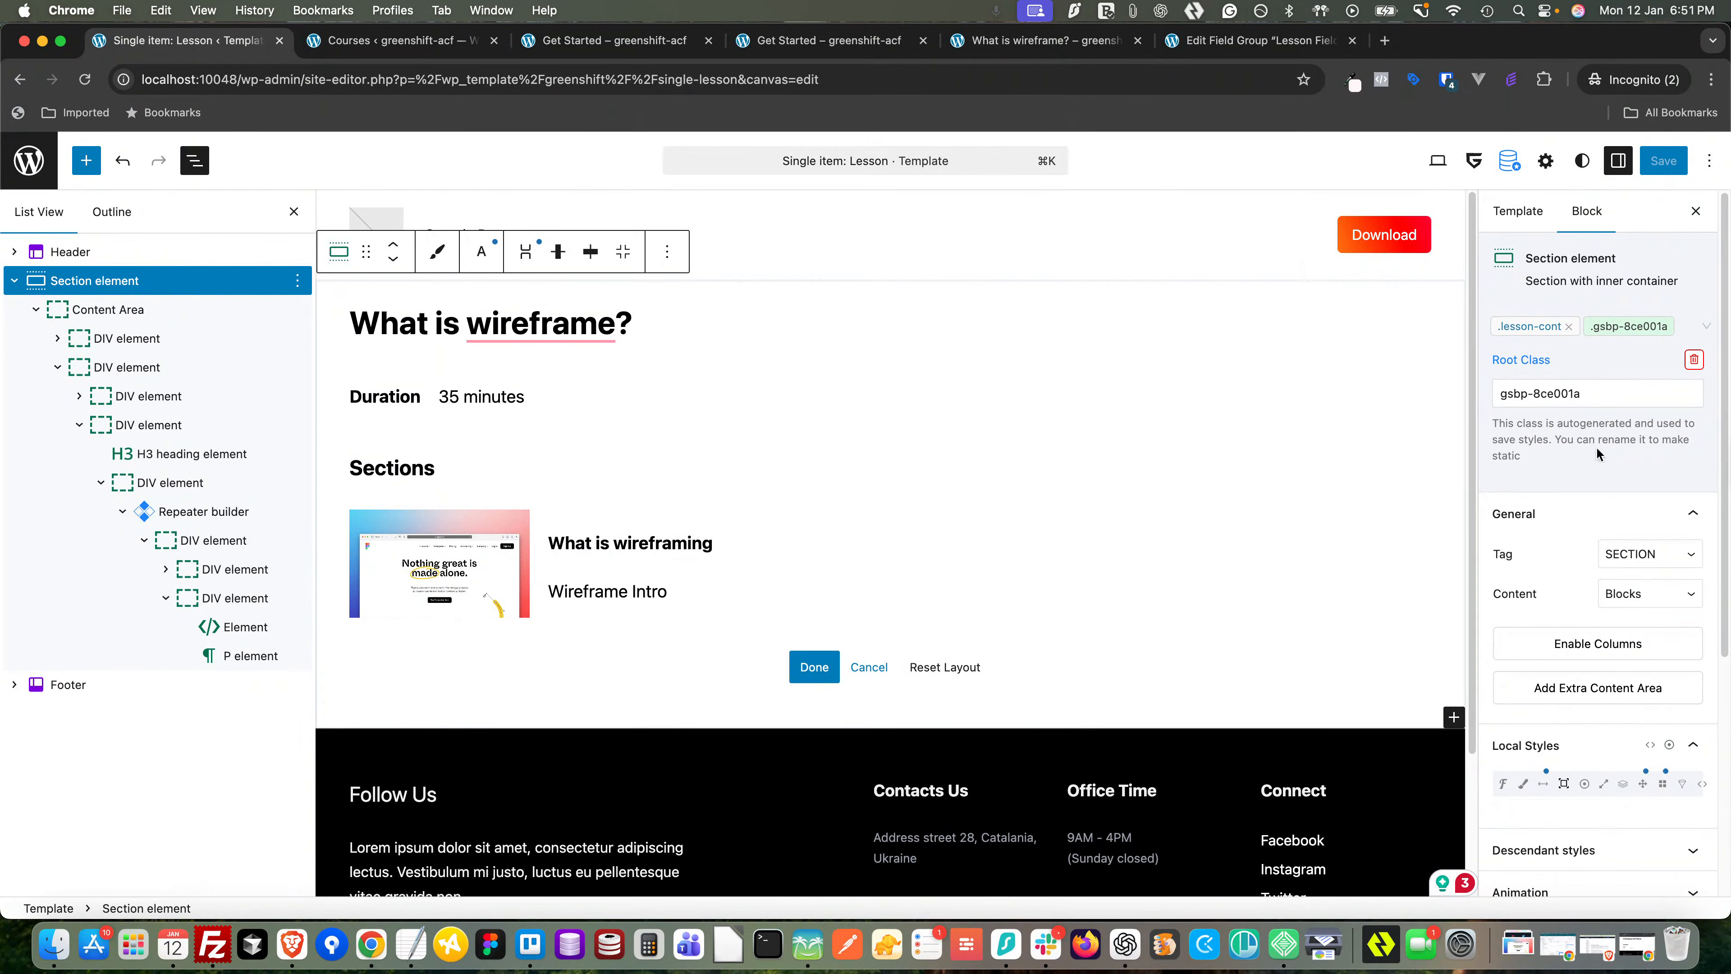
pyautogui.scroll(-4, 1602, 457)
pyautogui.click(1543, 639)
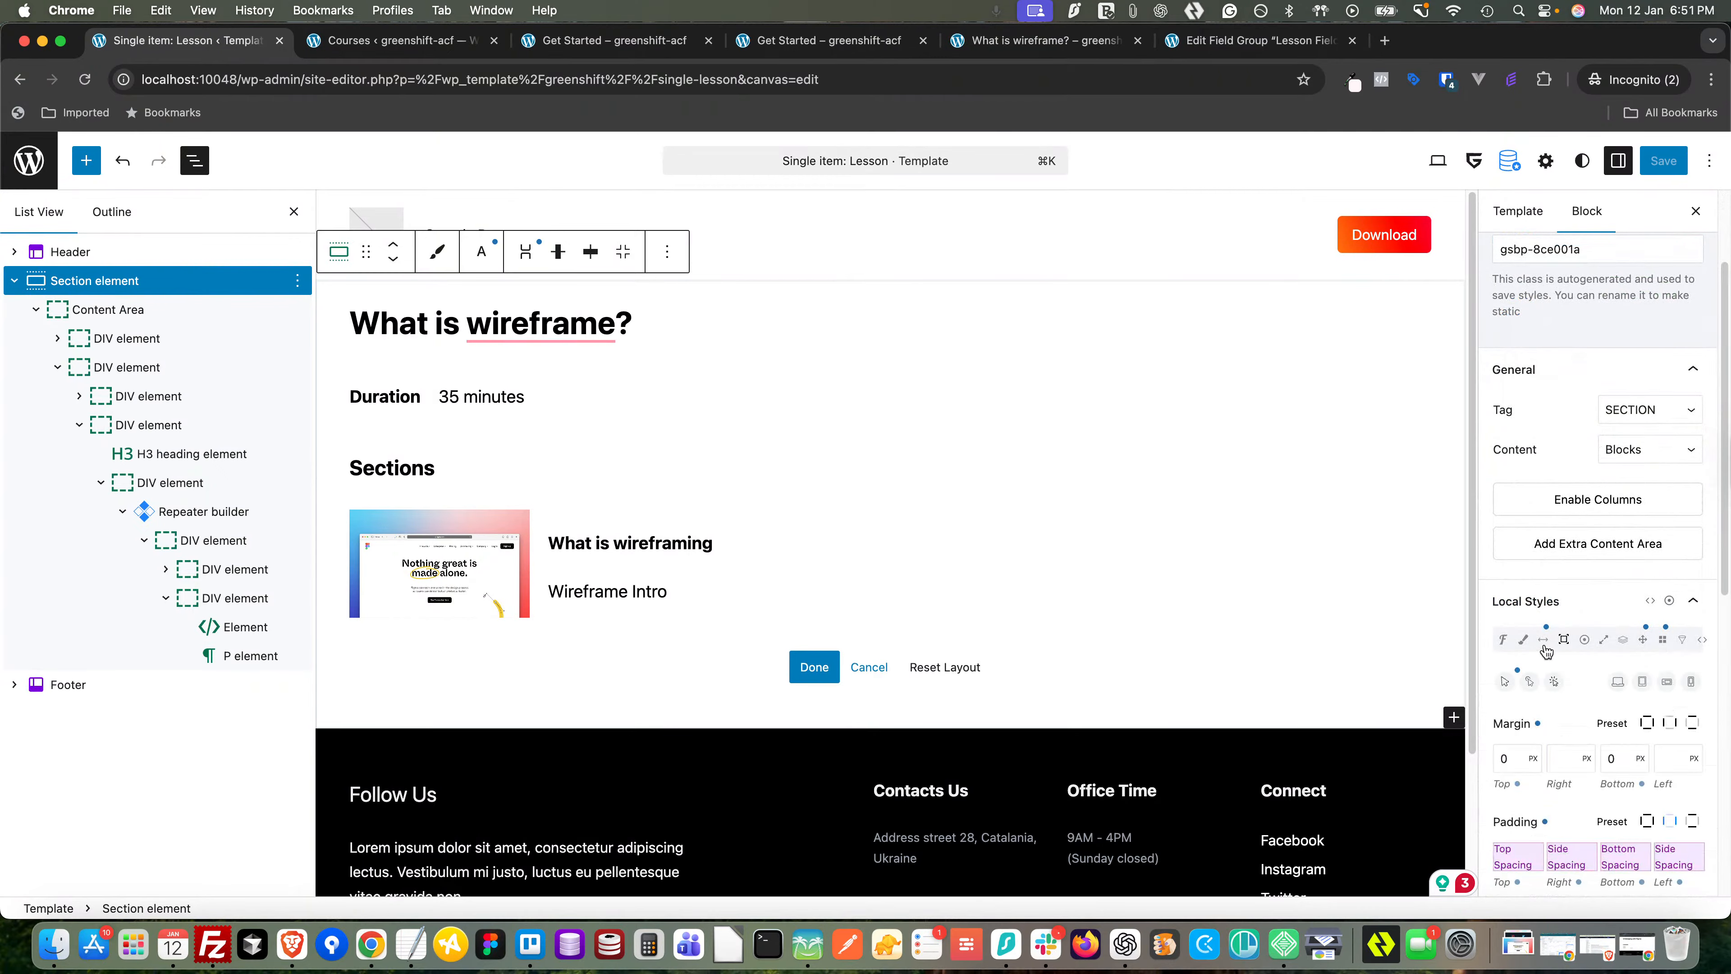
pyautogui.scroll(-8, 1542, 696)
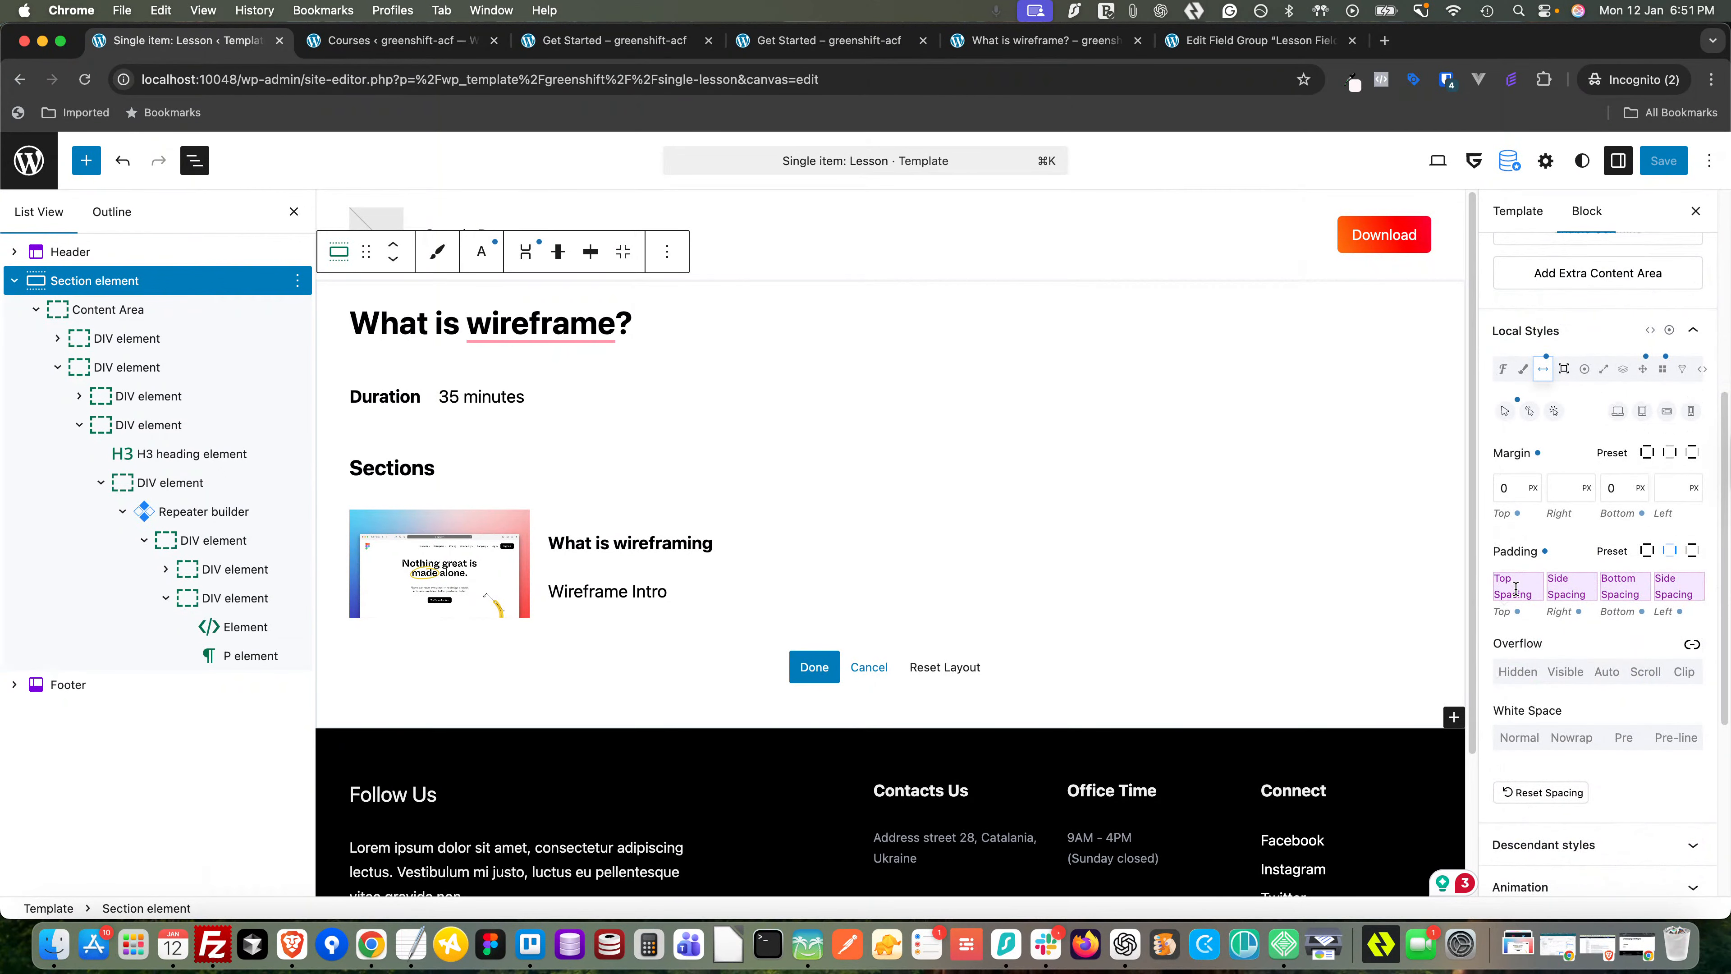
pyautogui.scroll(12, 1534, 580)
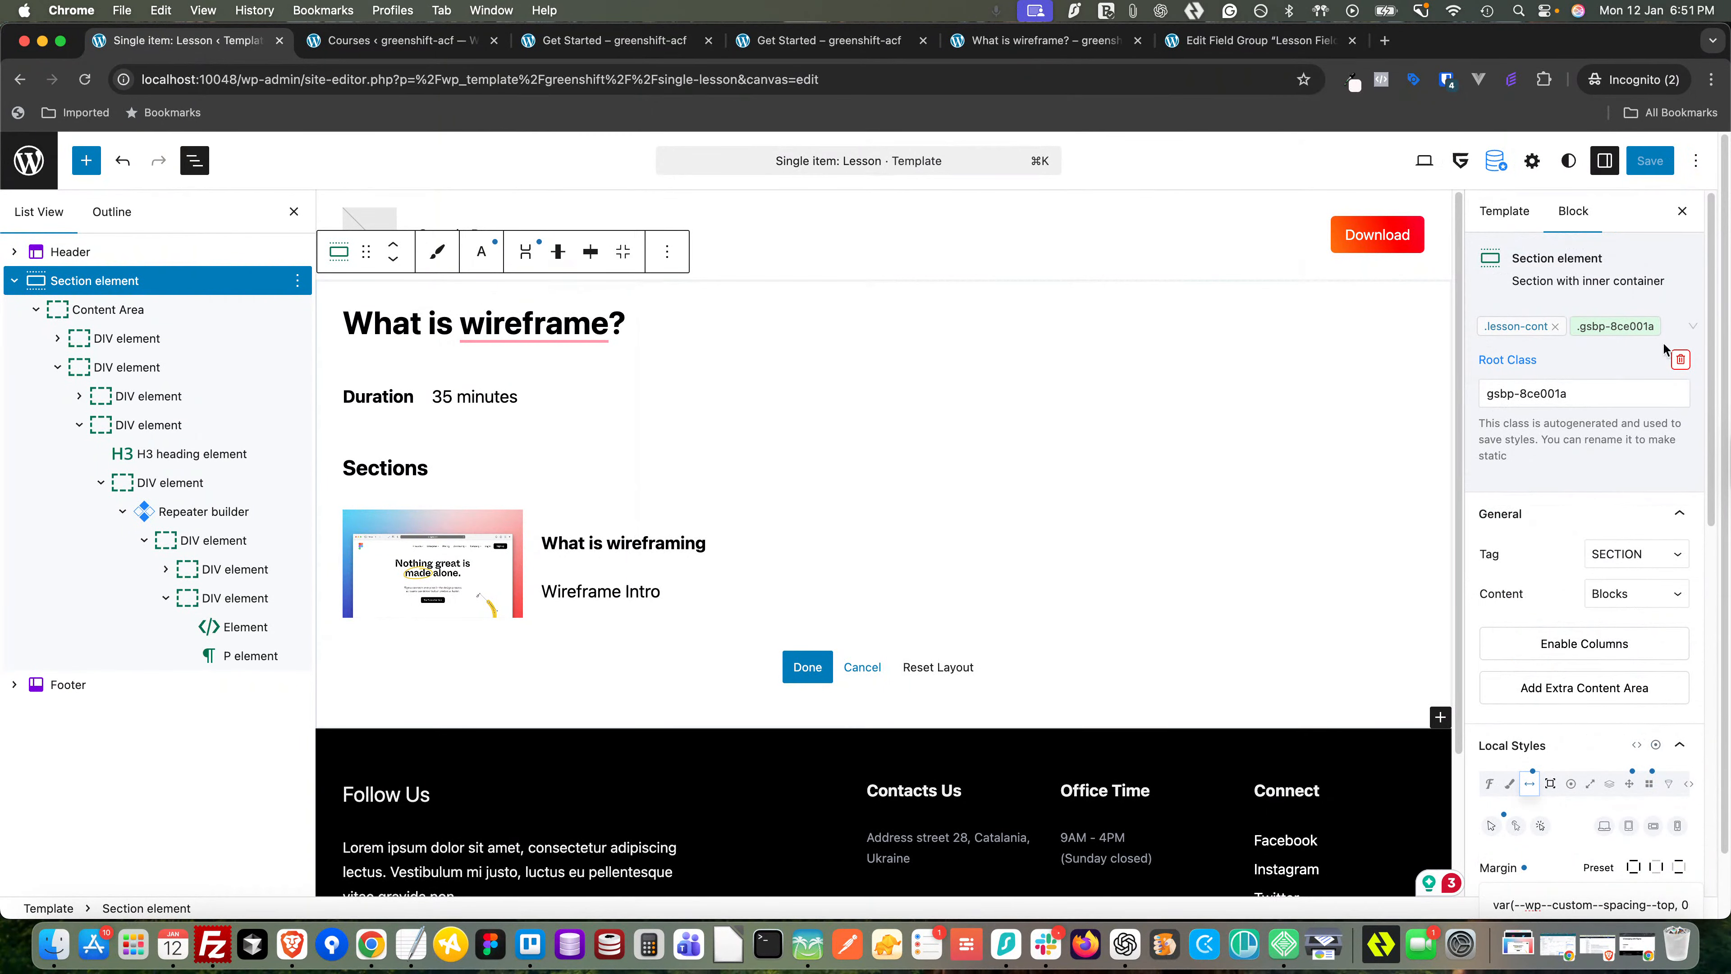
pyautogui.scroll(-8, 1635, 614)
pyautogui.scroll(10, 1567, 341)
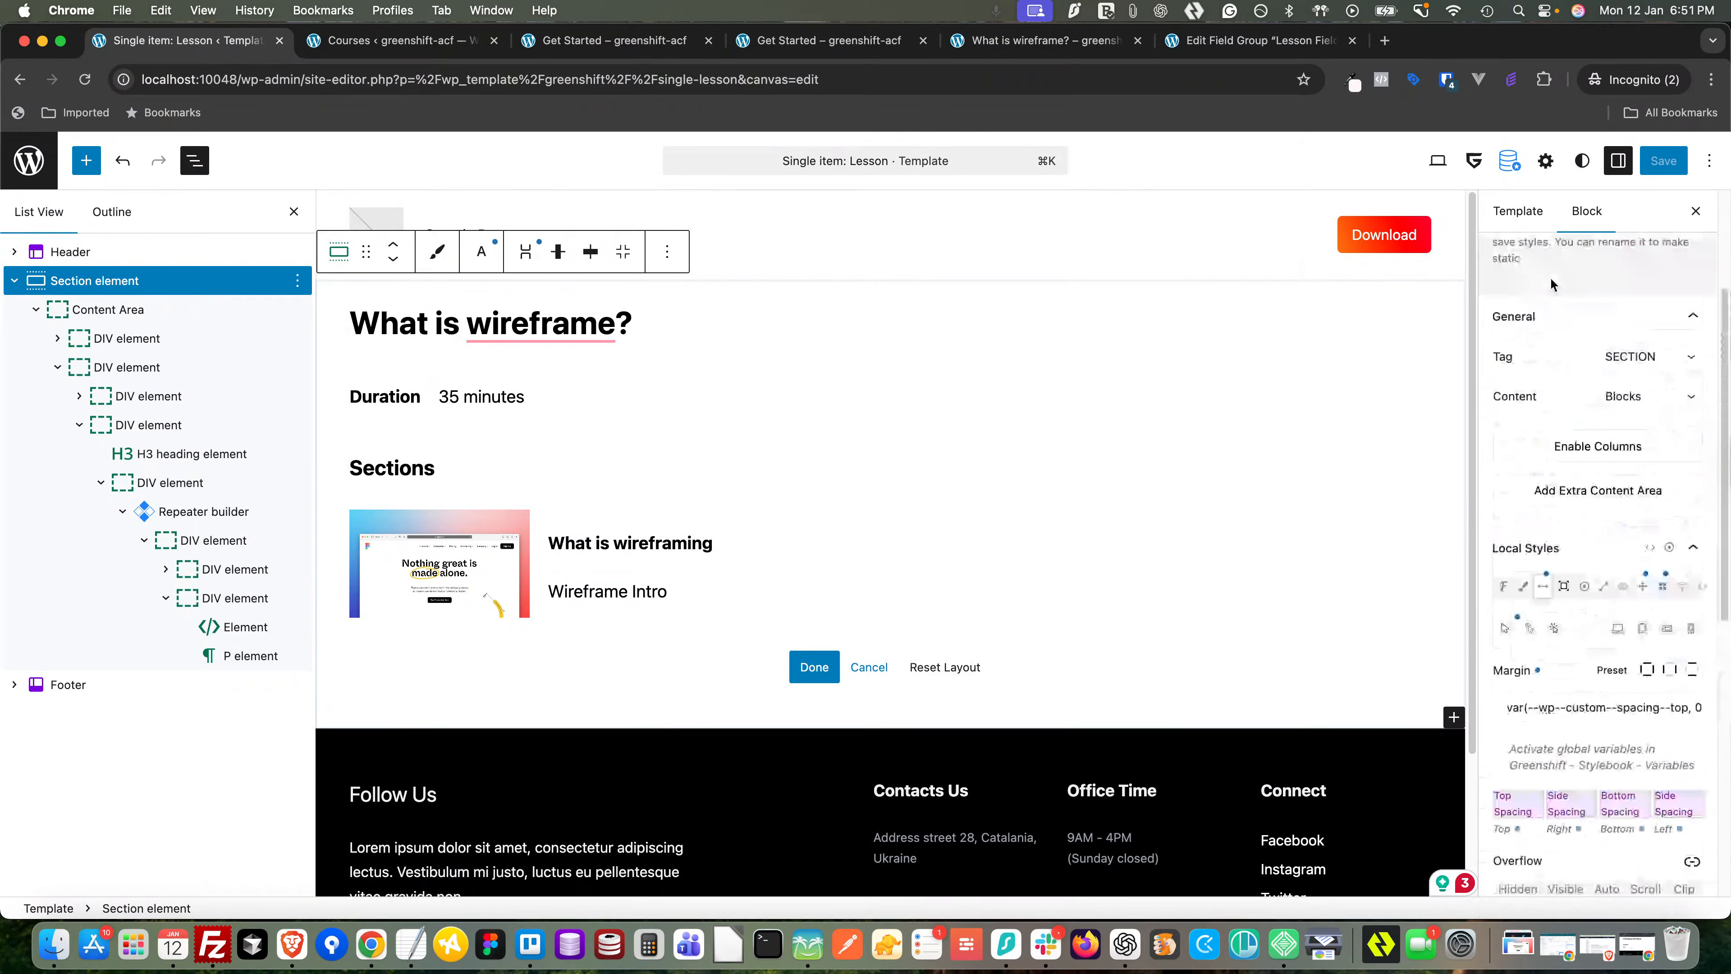
# - Make the lesson-cont class's styles take priority over the Section element's root class spacing, and save the template
pyautogui.click(1526, 329)
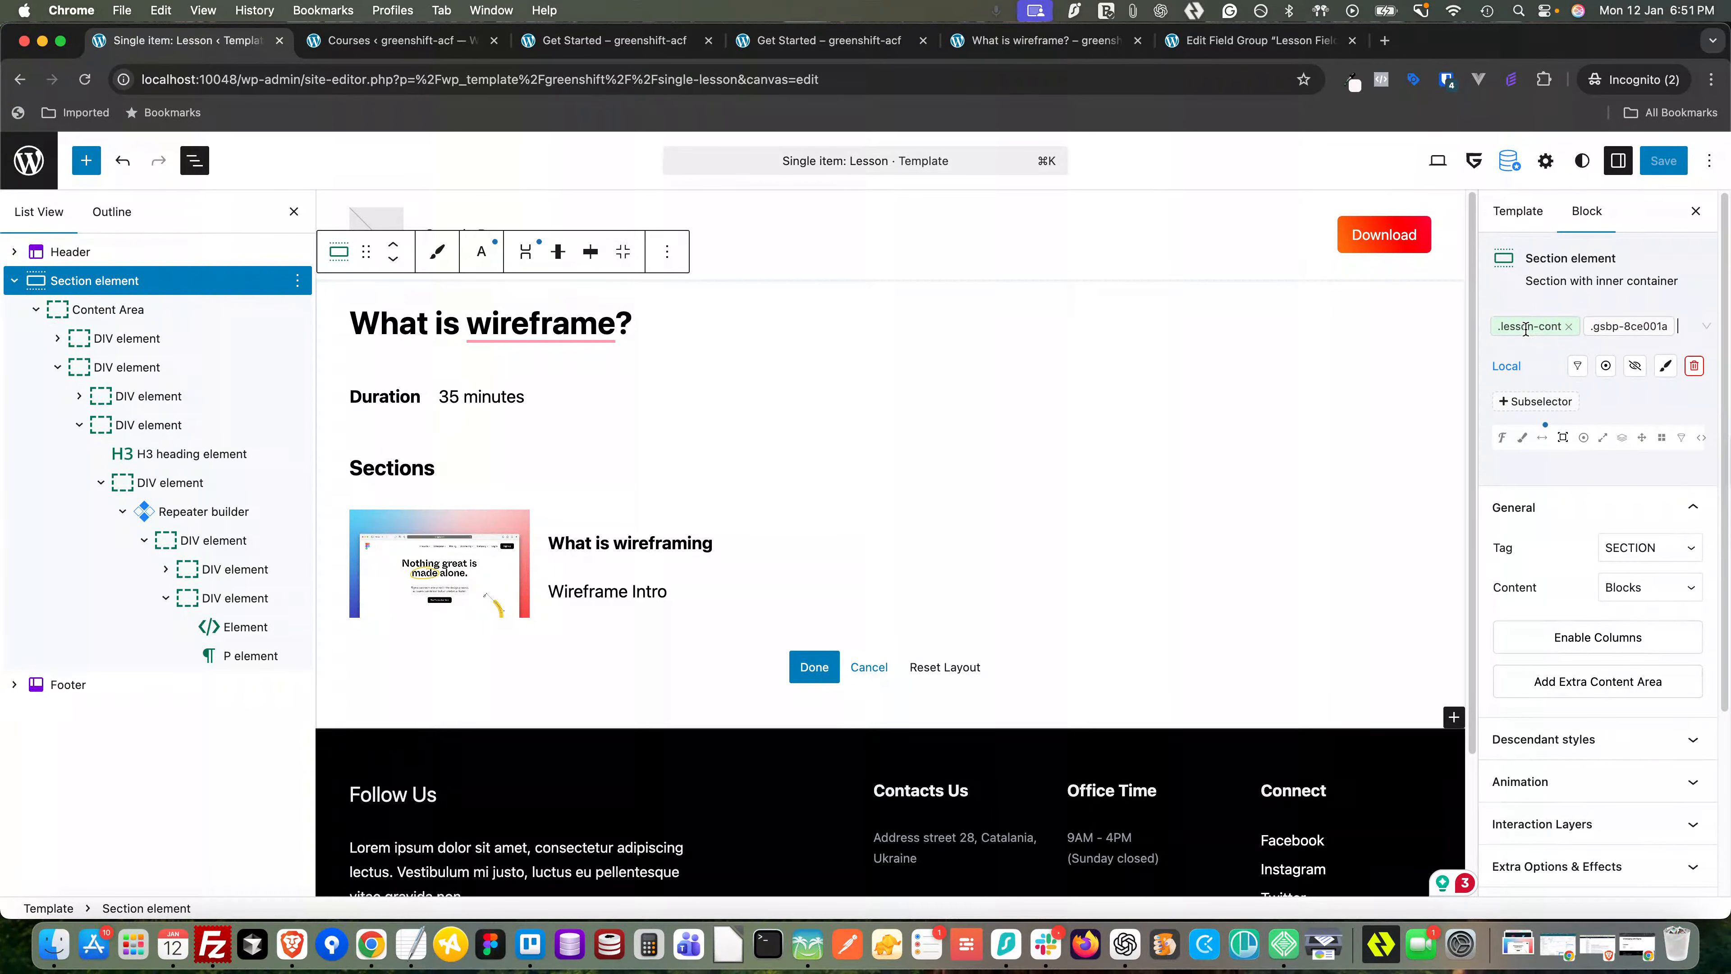
pyautogui.click(1606, 367)
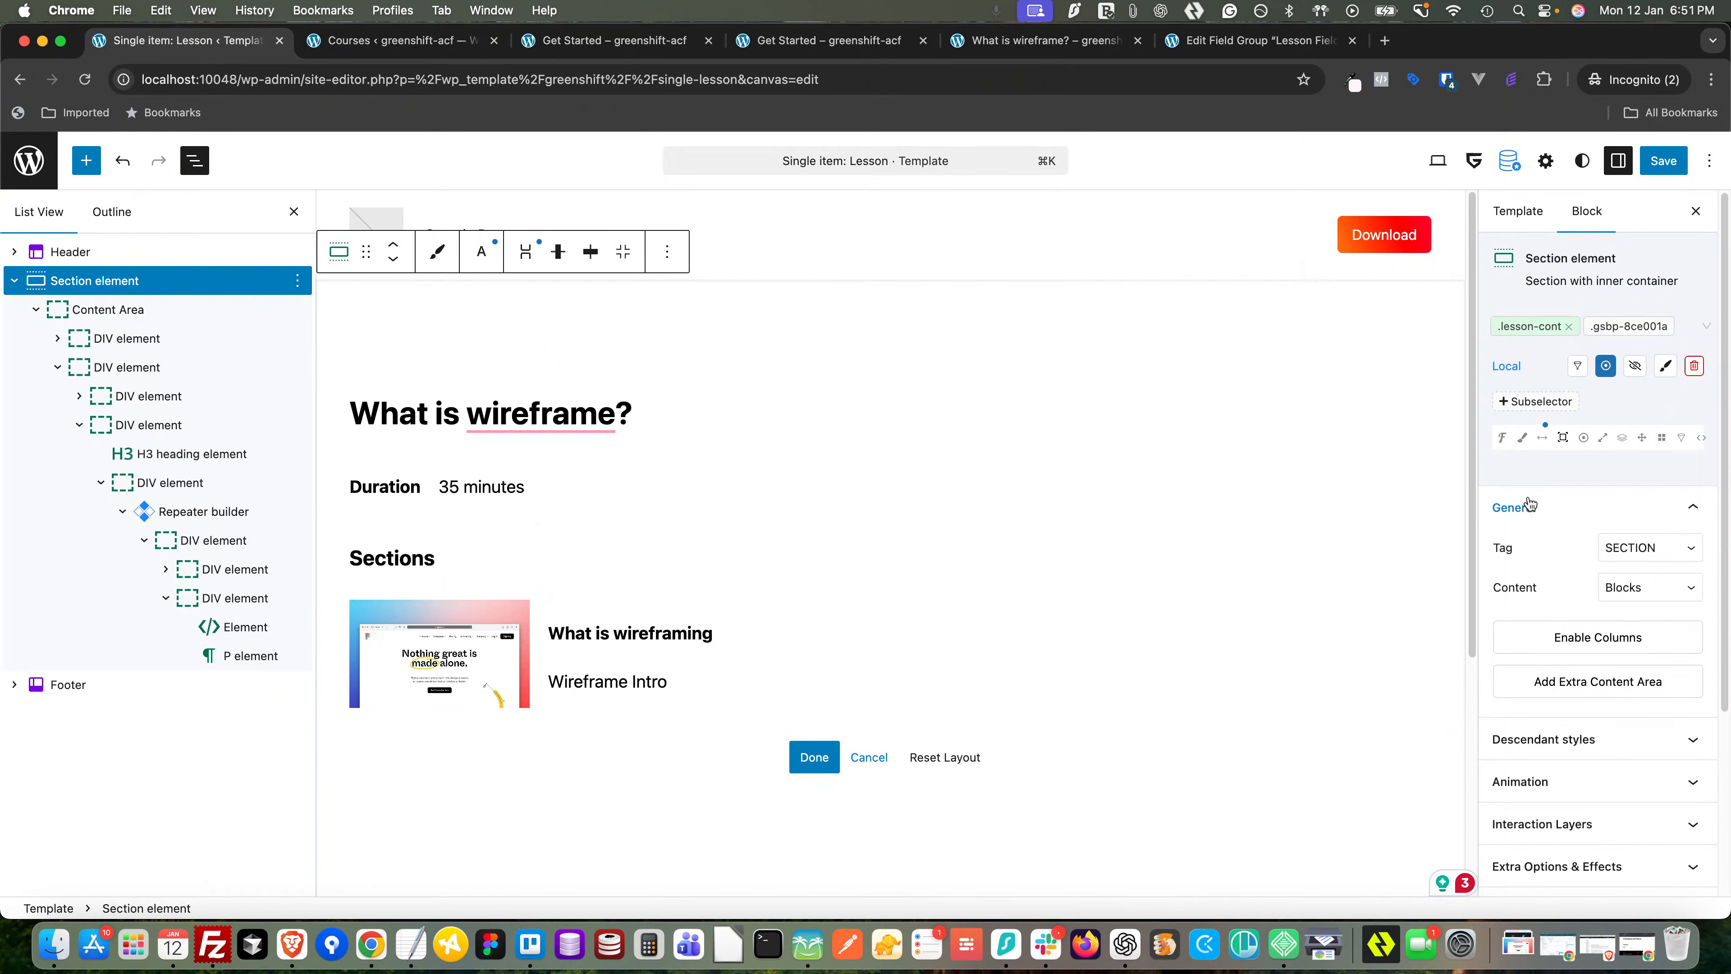
pyautogui.click(1664, 160)
# - Reload the Get Started lesson page and review the spacing above and below its content
pyautogui.click(607, 40)
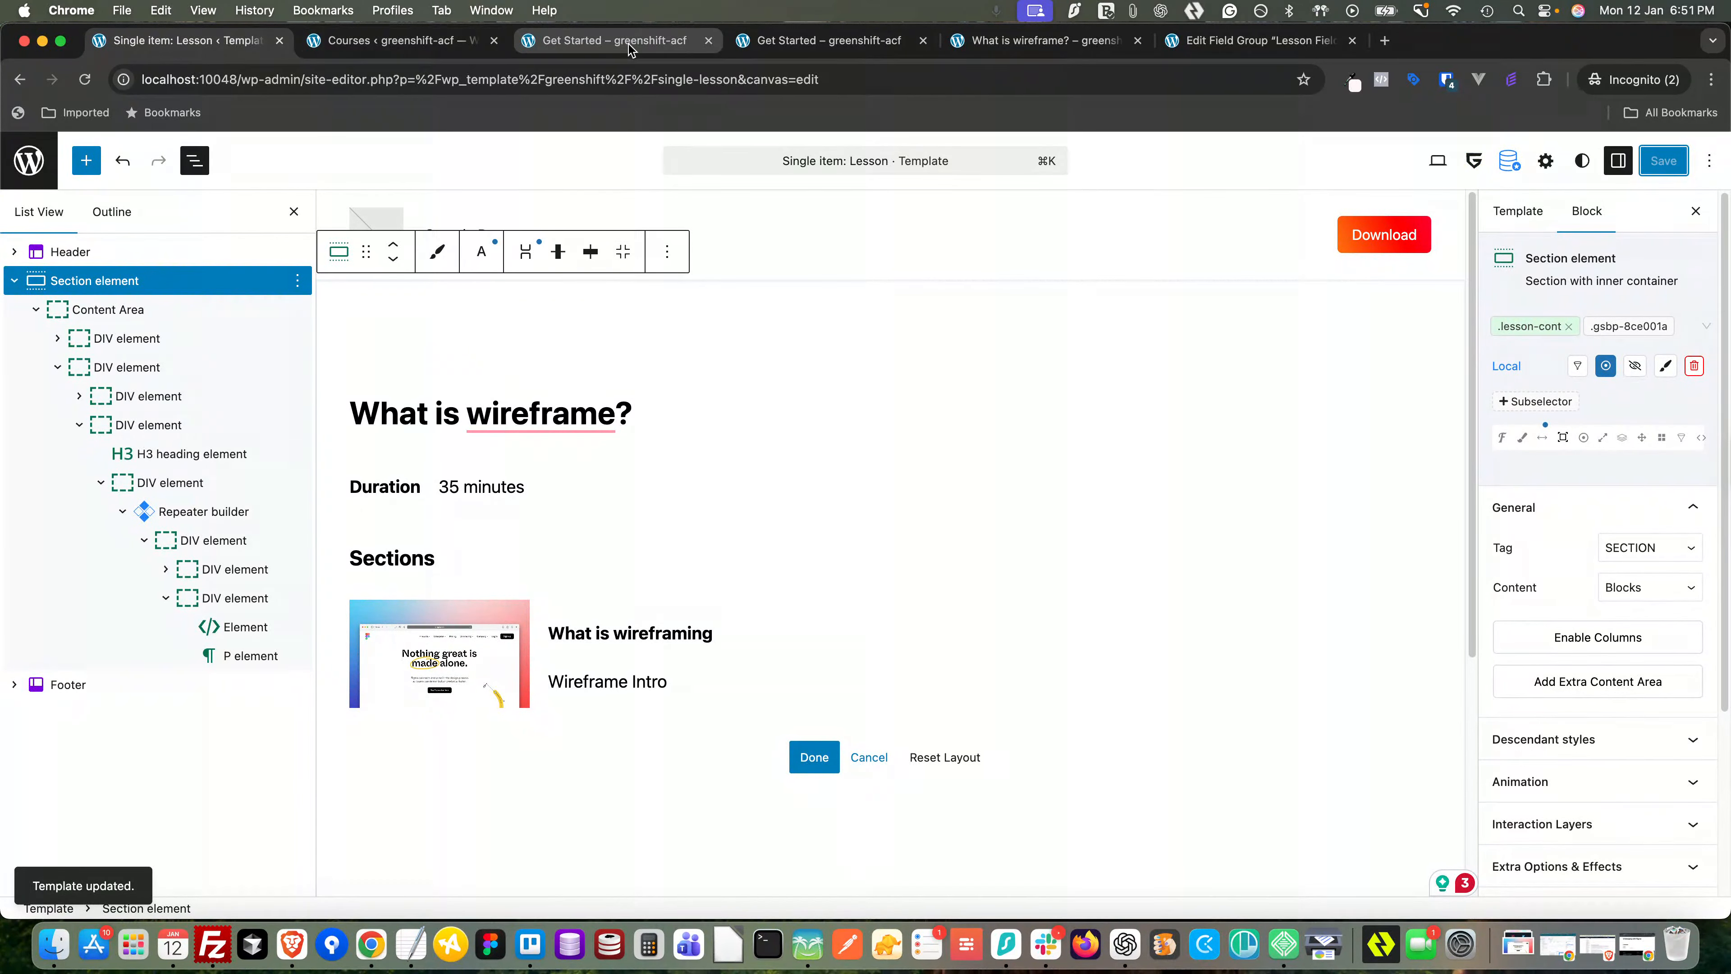
pyautogui.click(84, 79)
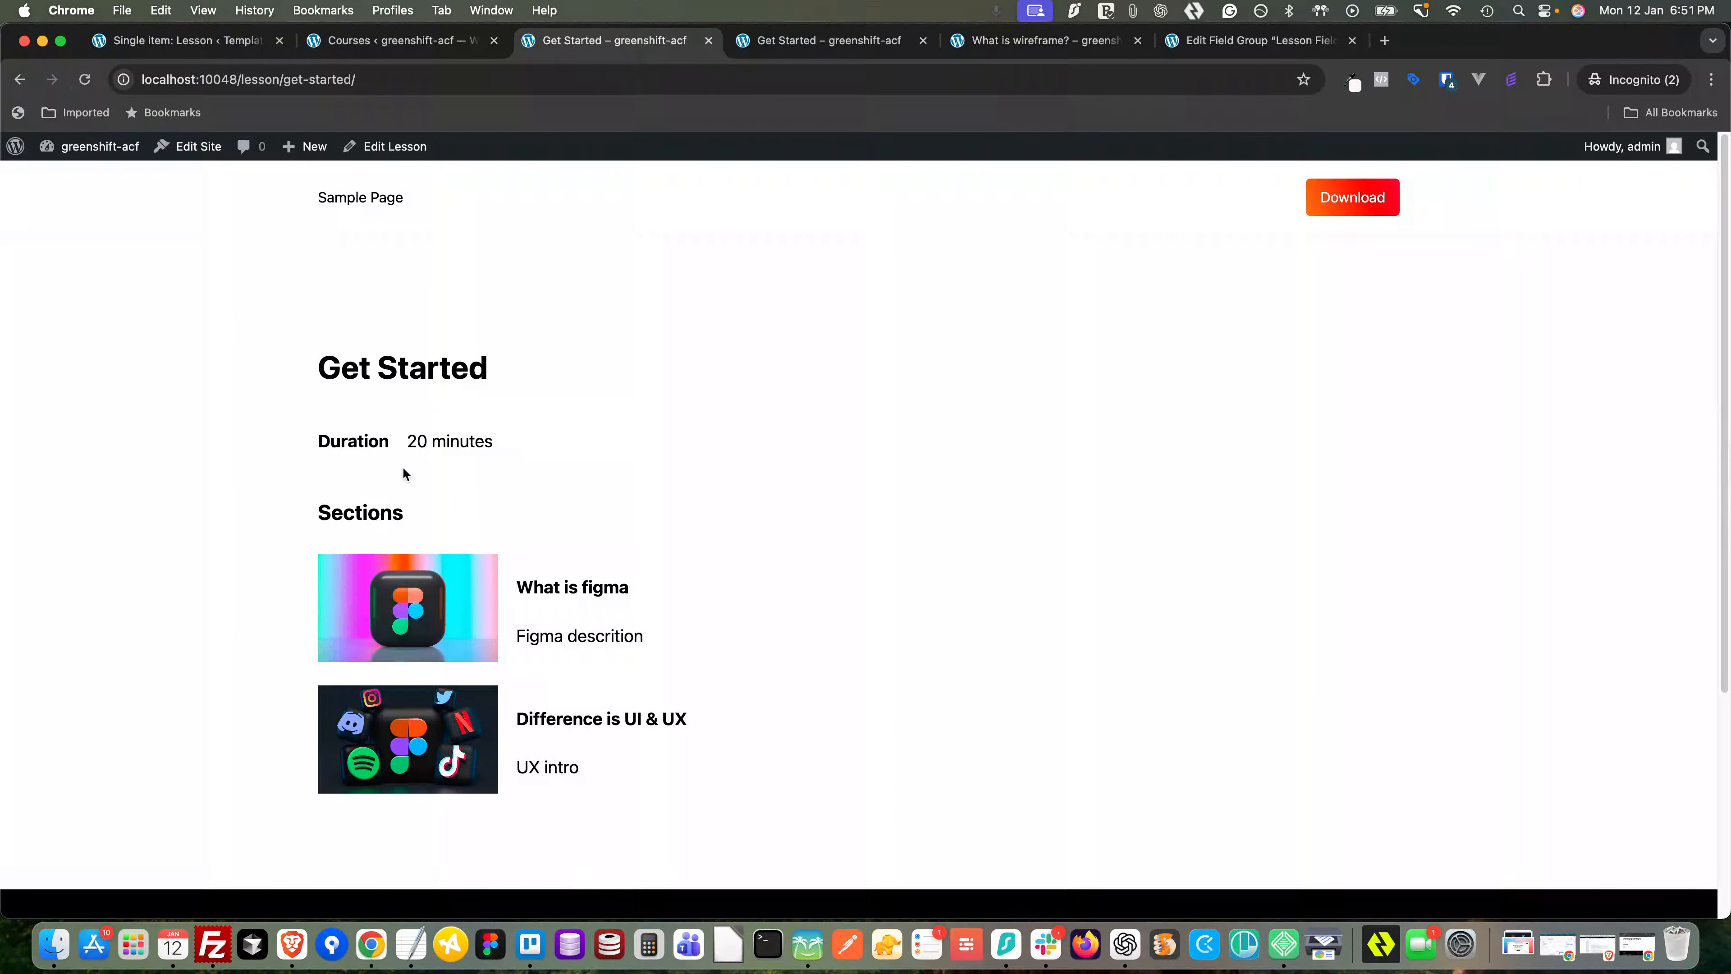
pyautogui.scroll(-1, 416, 492)
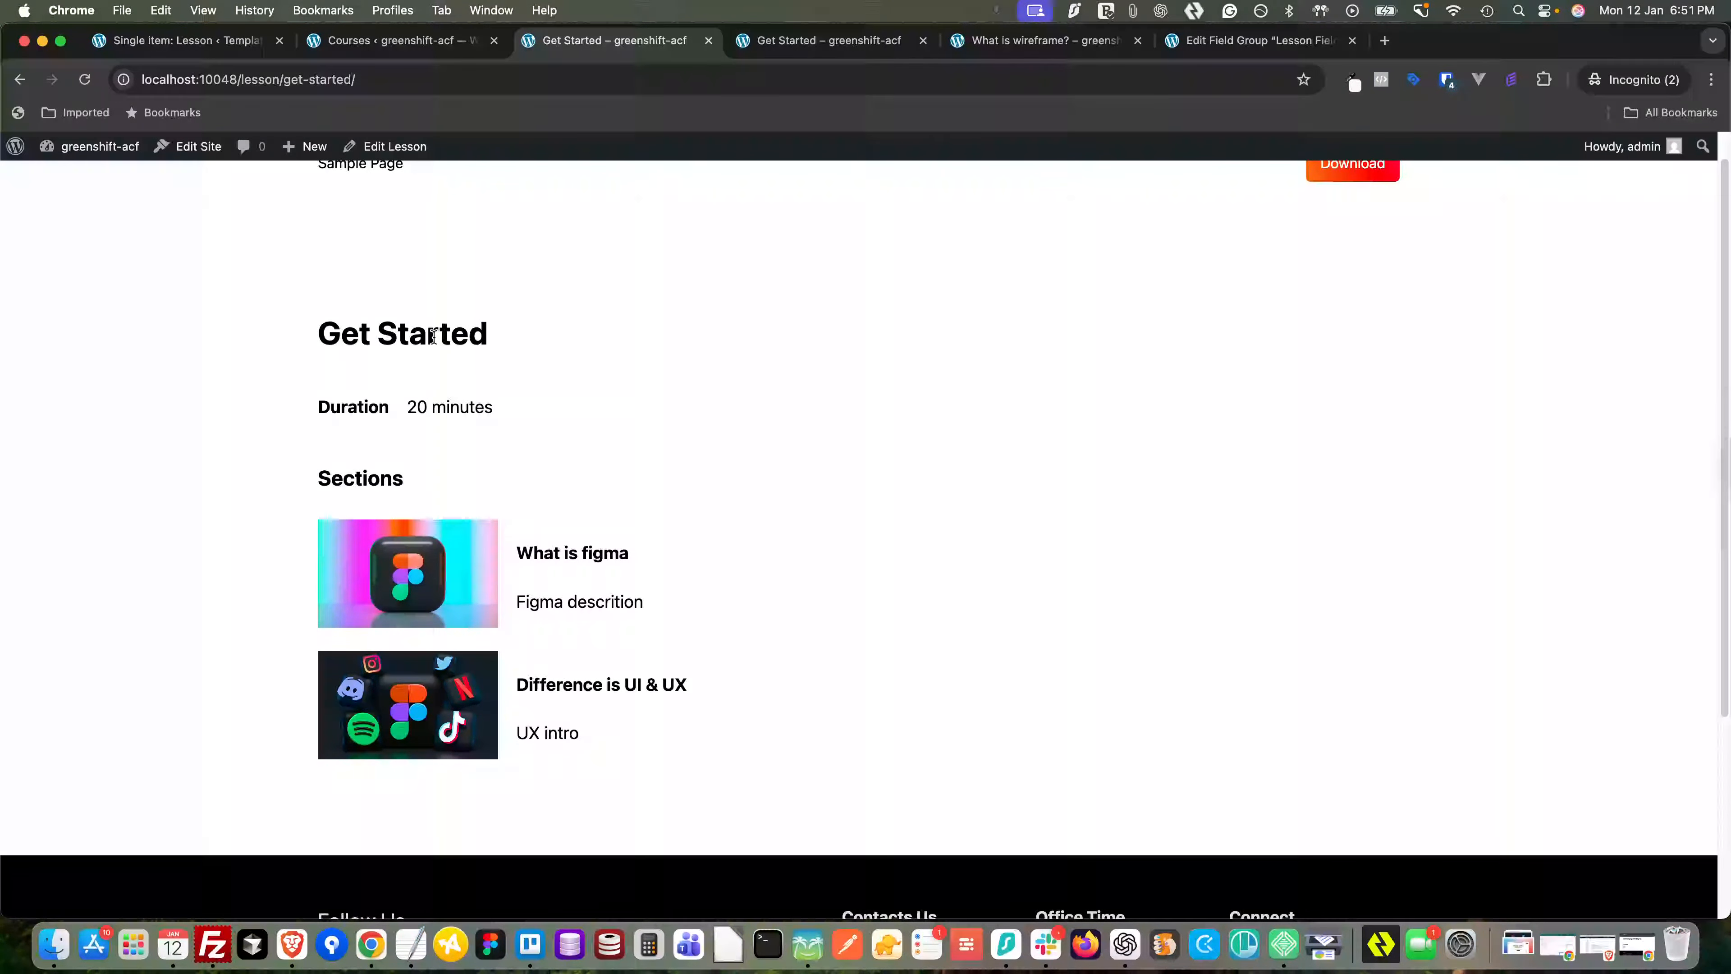
pyautogui.scroll(1, 418, 349)
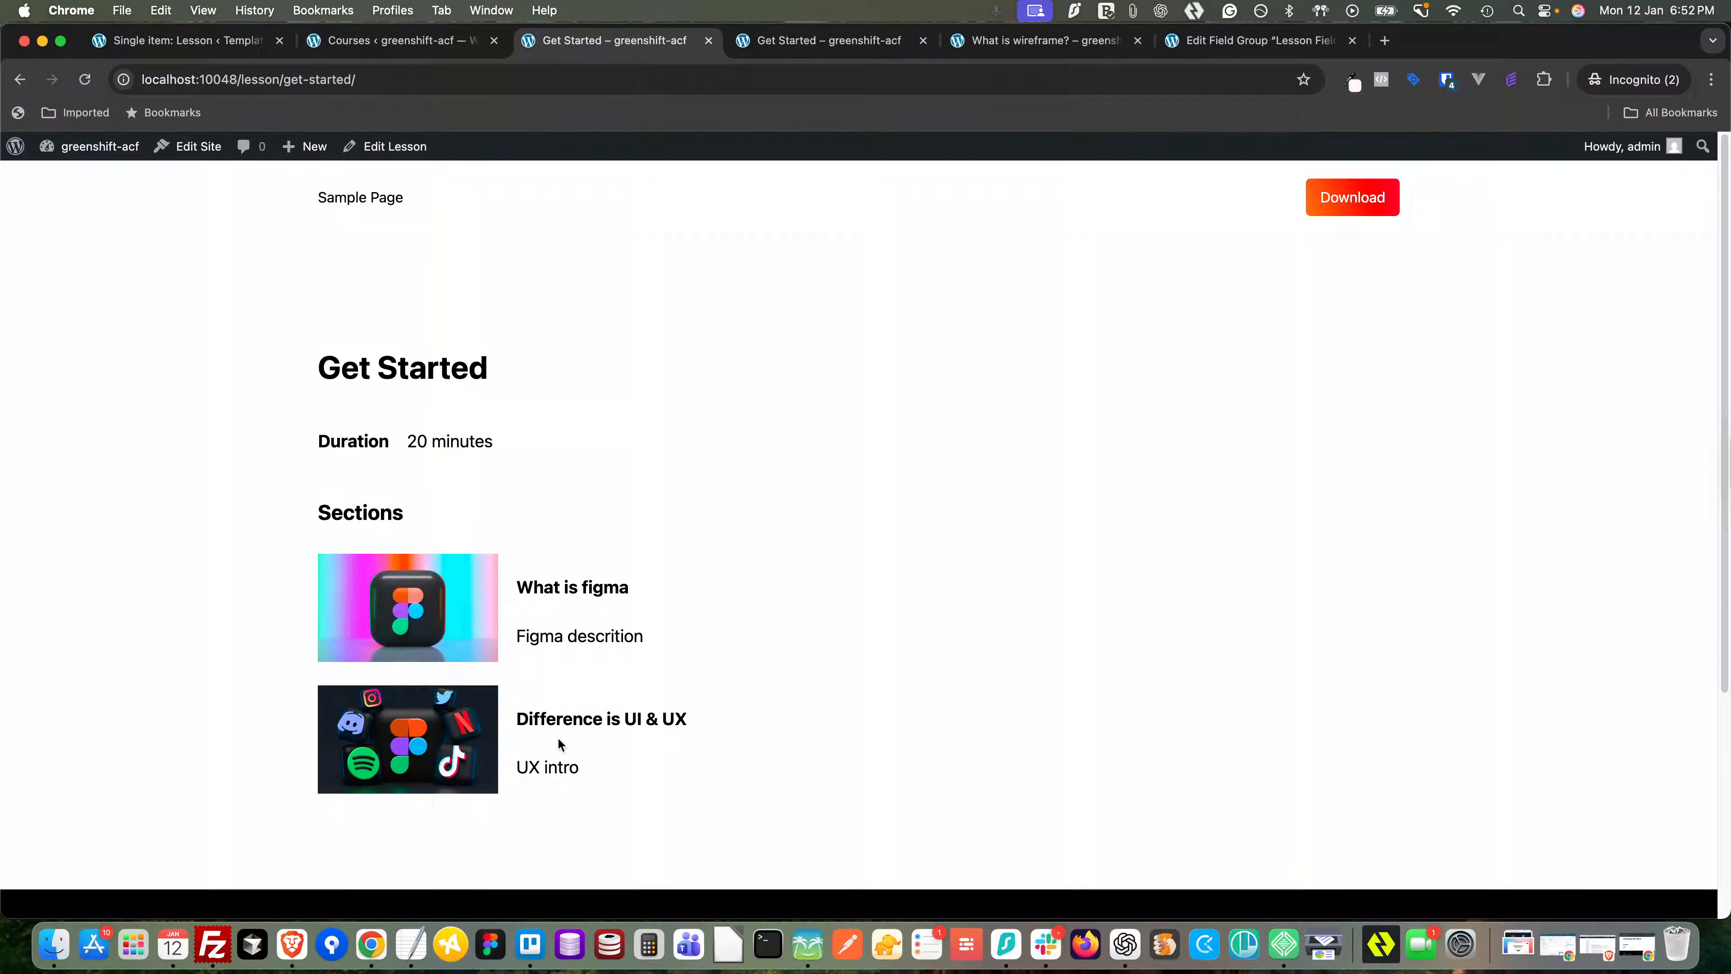
# - View the UI designing with Figma course from the Courses list and open its What is wireframe? lesson in a new tab
pyautogui.click(367, 38)
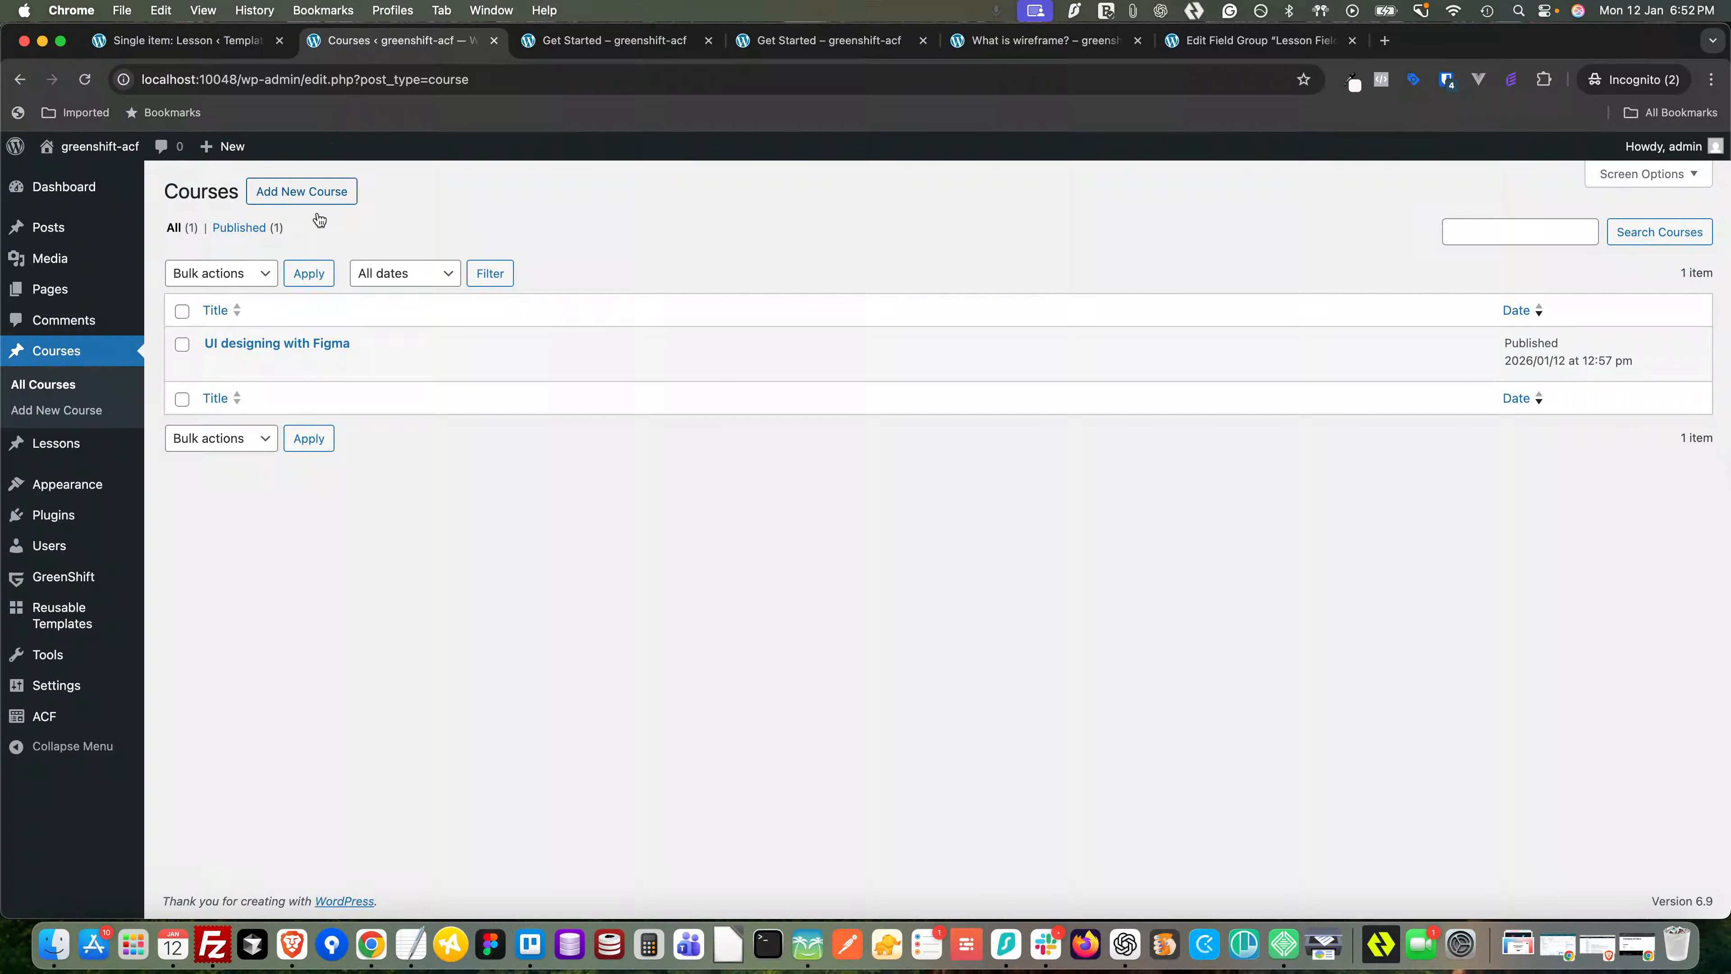
pyautogui.click(390, 371)
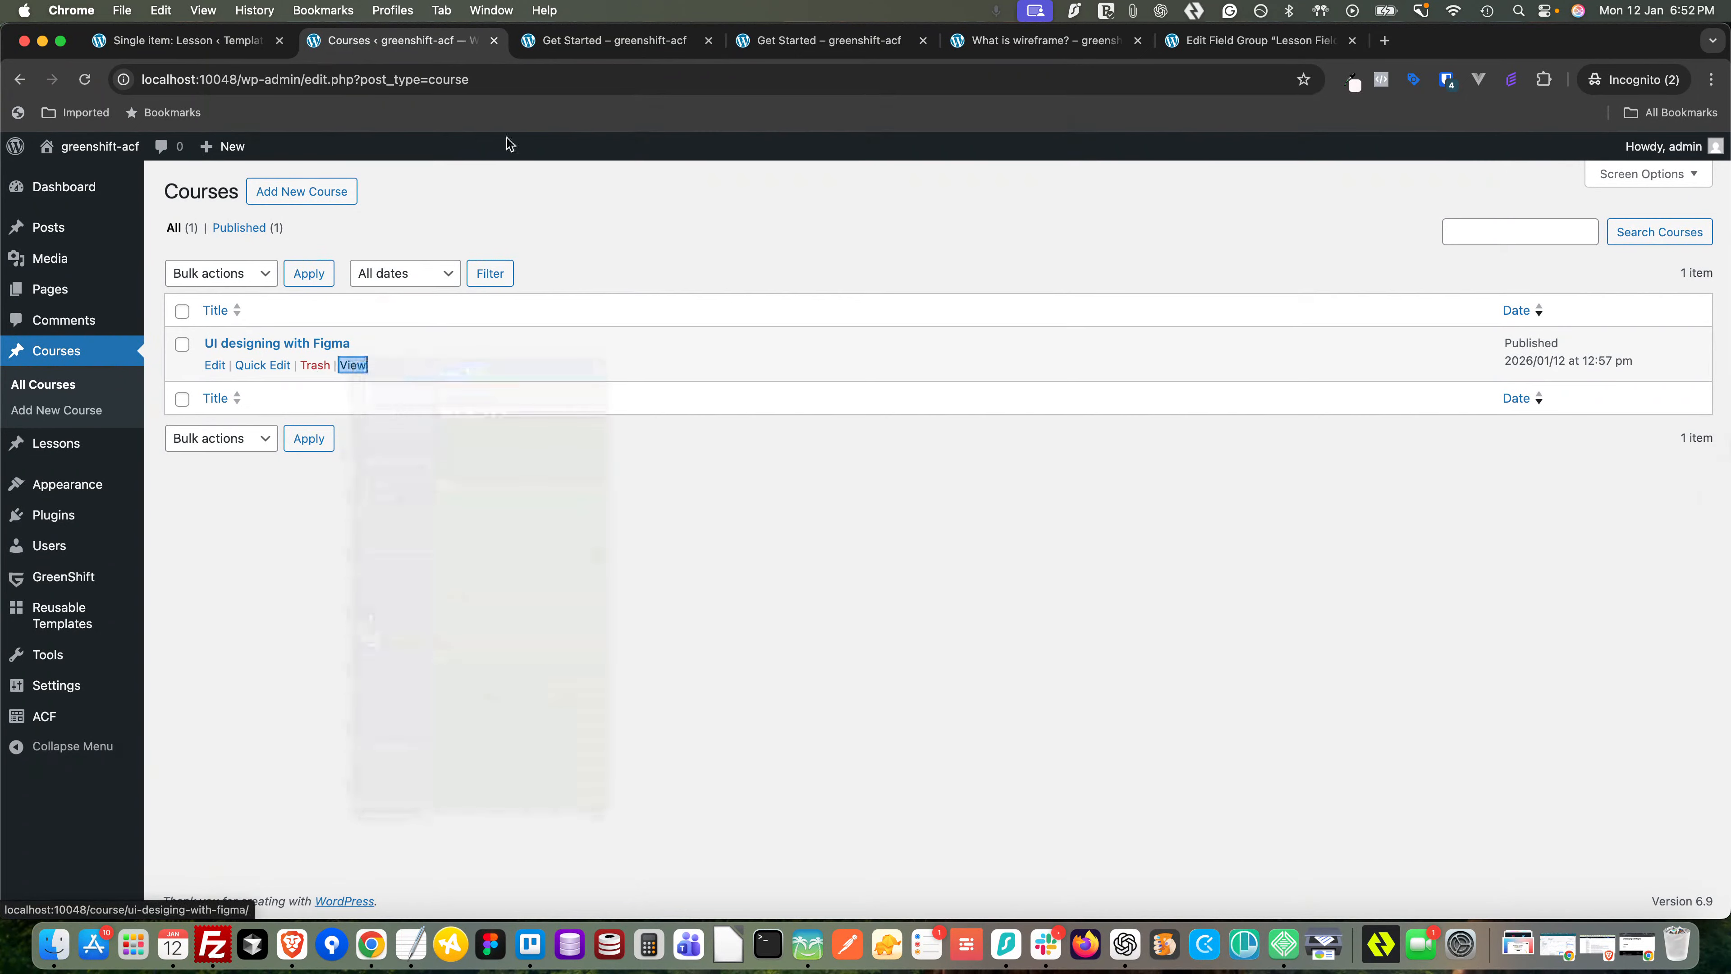
pyautogui.click(538, 52)
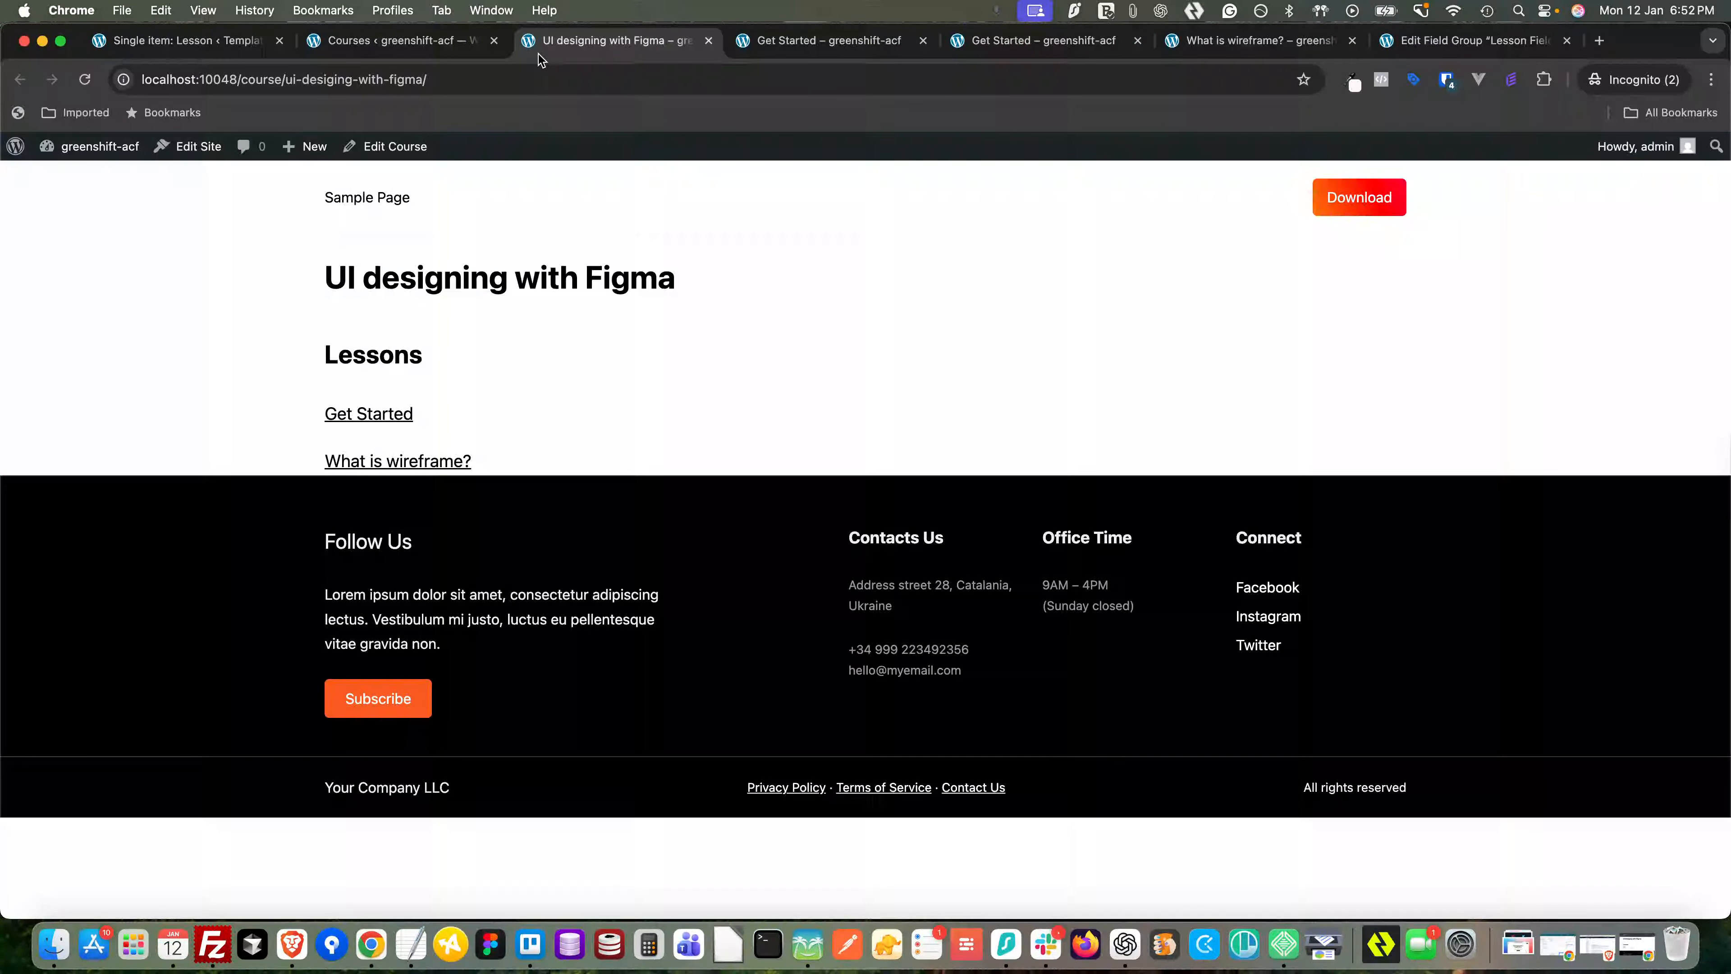
pyautogui.rightClick(413, 463)
pyautogui.click(448, 469)
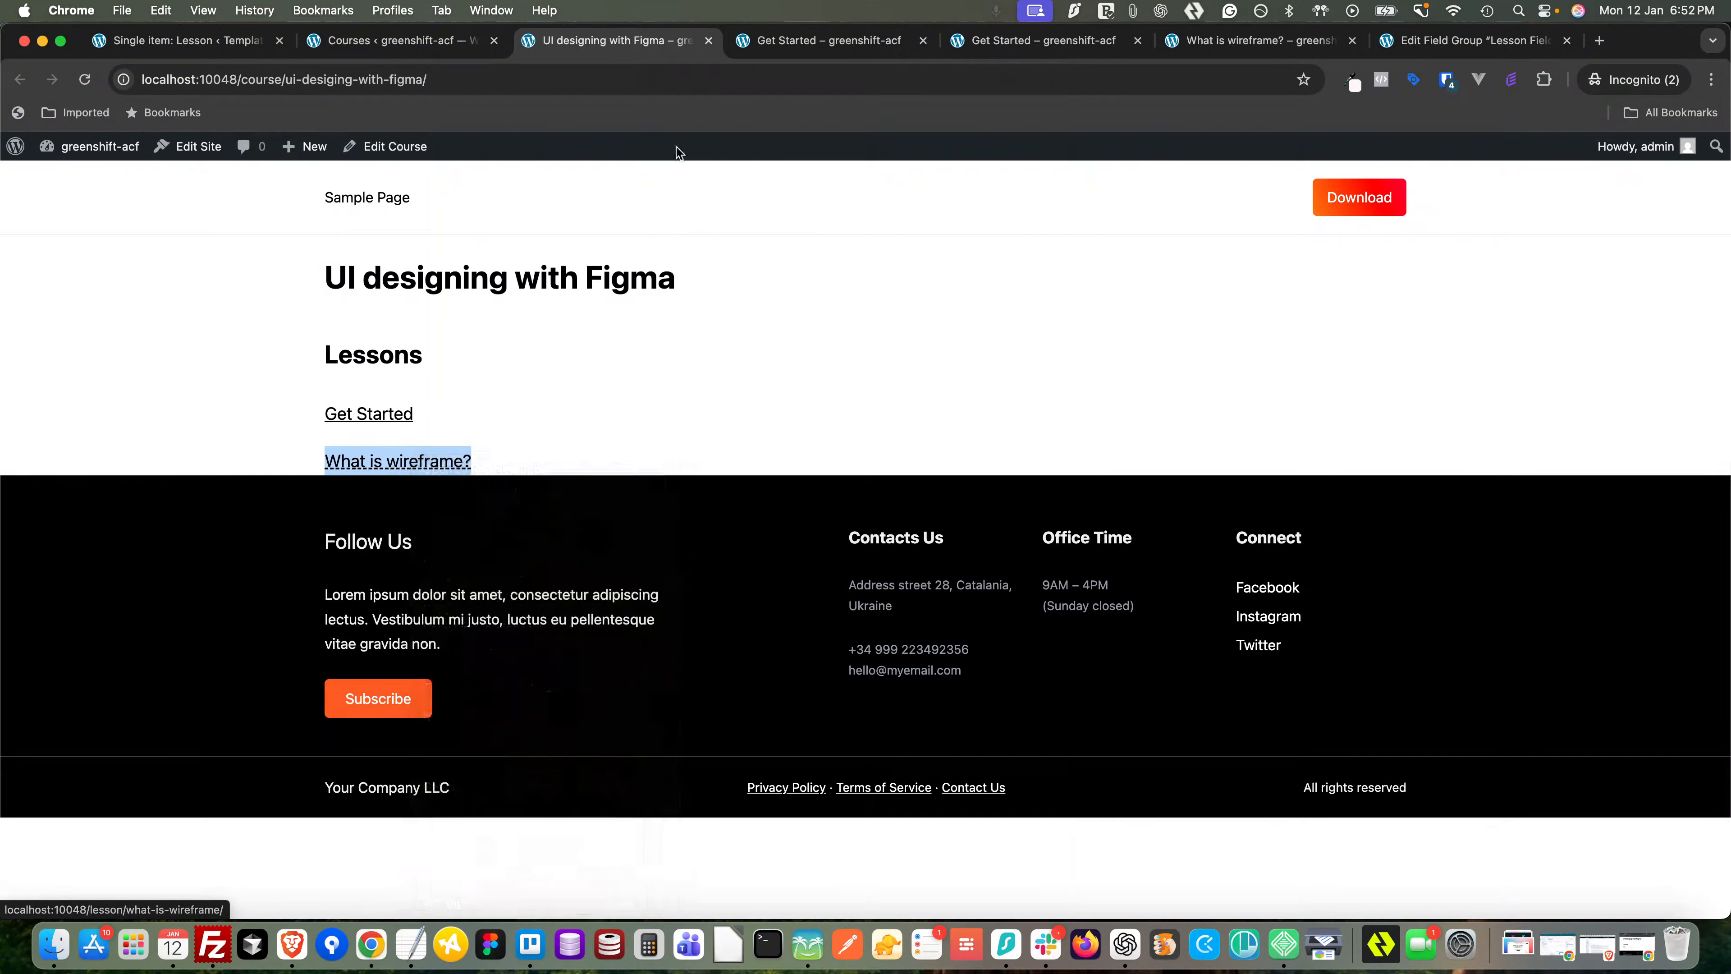
pyautogui.click(746, 43)
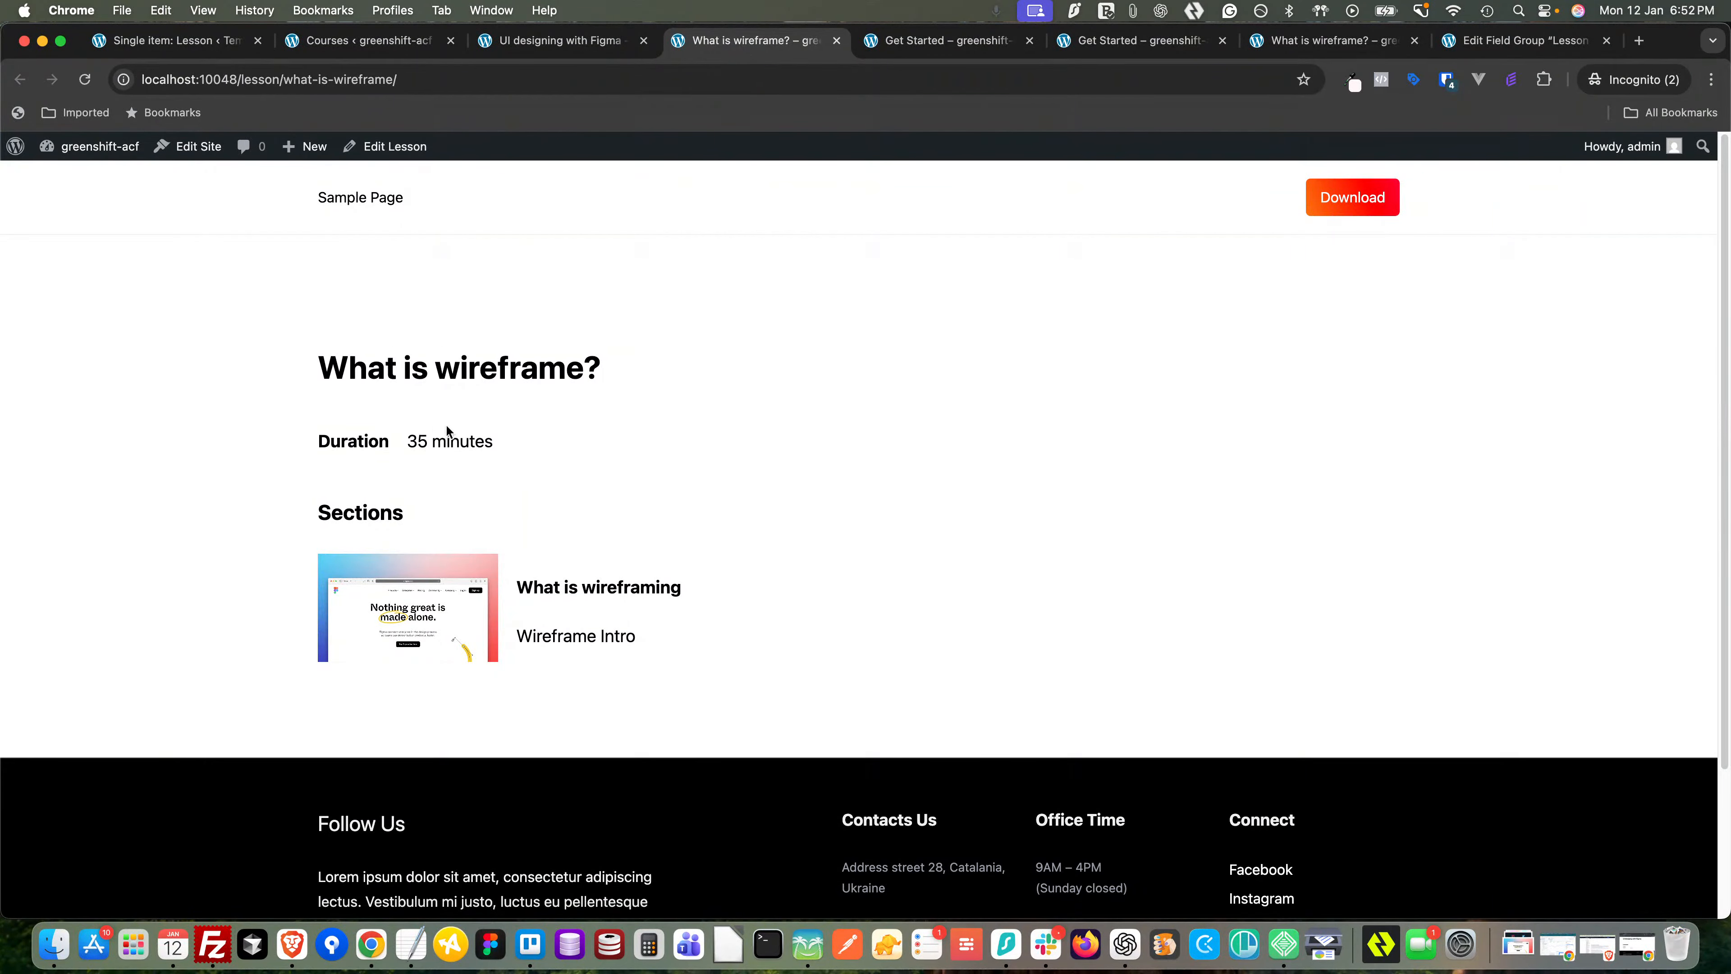